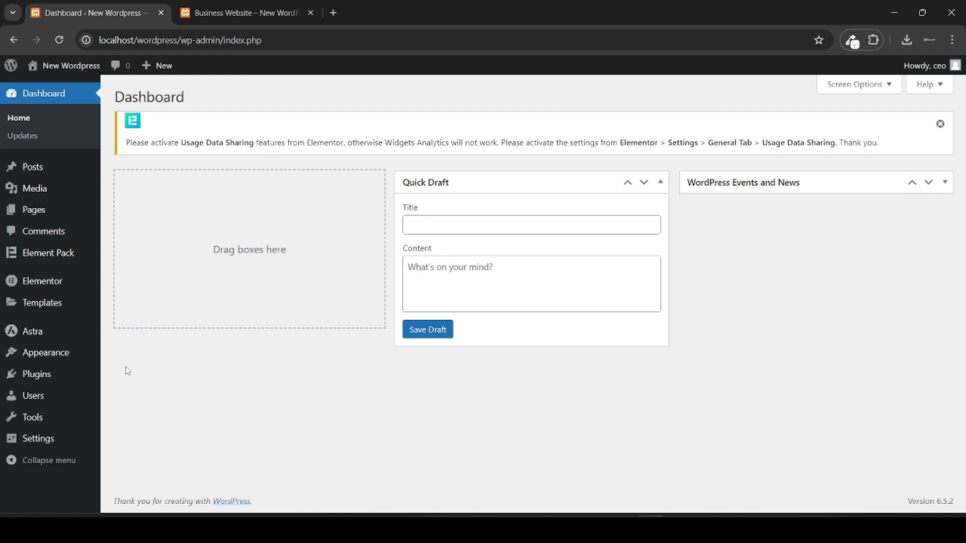
# Step: Open the installed themes, go to adding a new theme, and search the theme directory for "astra"
pyautogui.moveTo(57, 363)
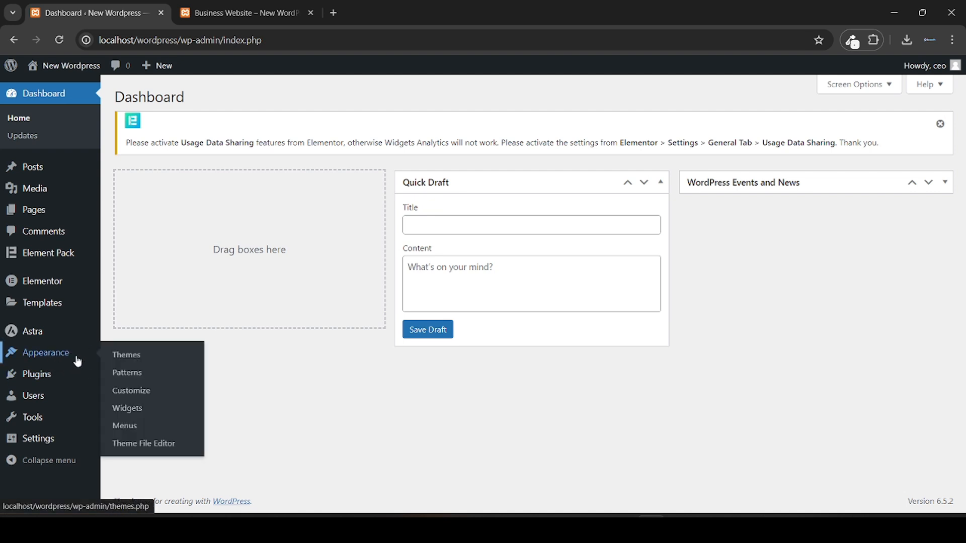
pyautogui.click(141, 356)
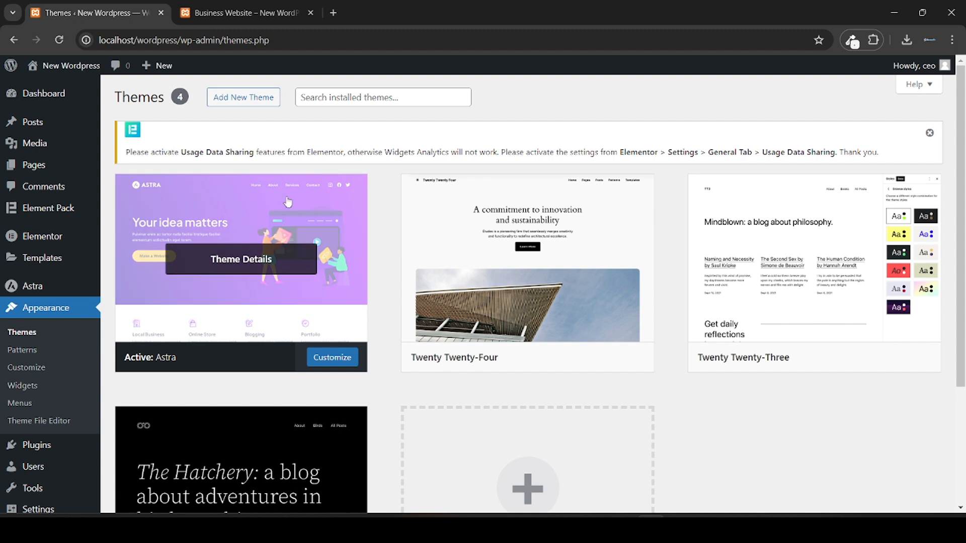
pyautogui.click(244, 103)
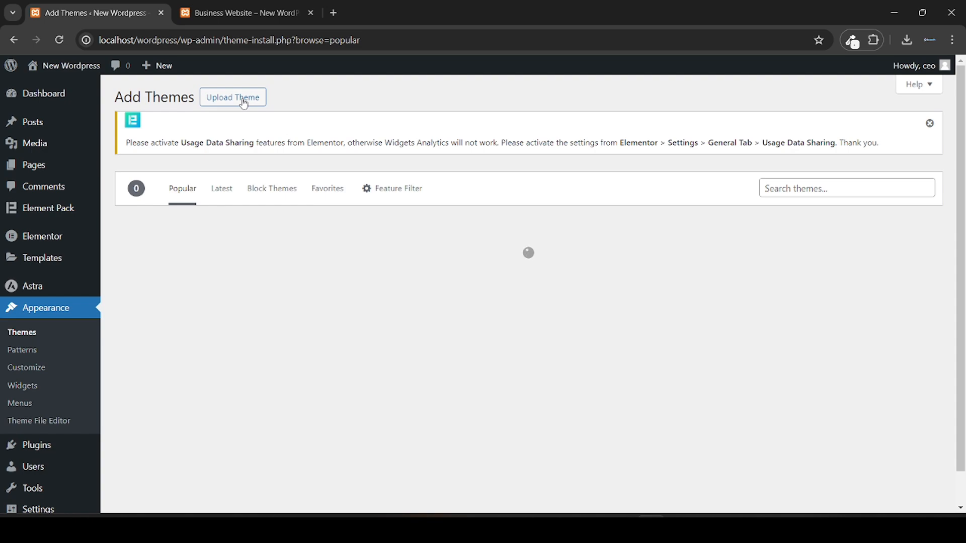
pyautogui.scroll(-8, 503, 305)
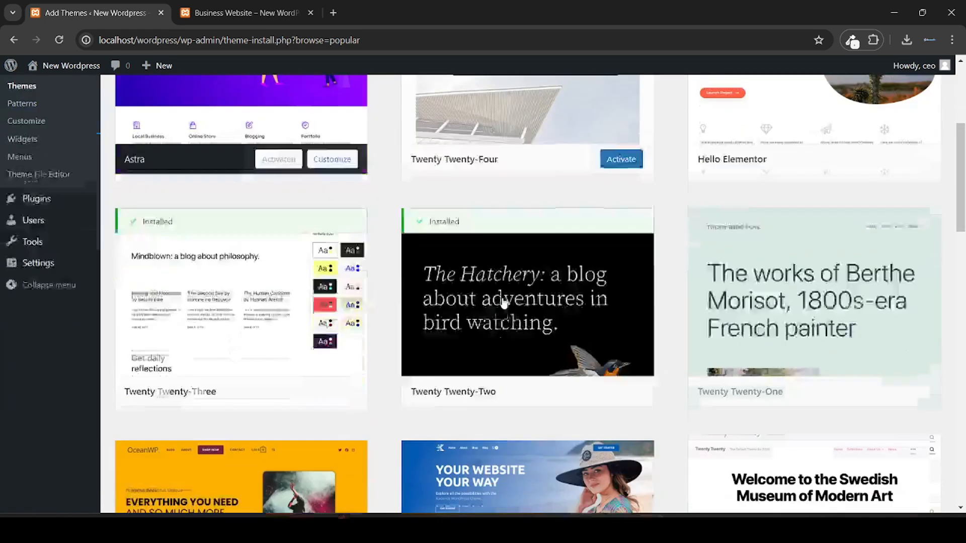
pyautogui.scroll(8, 503, 303)
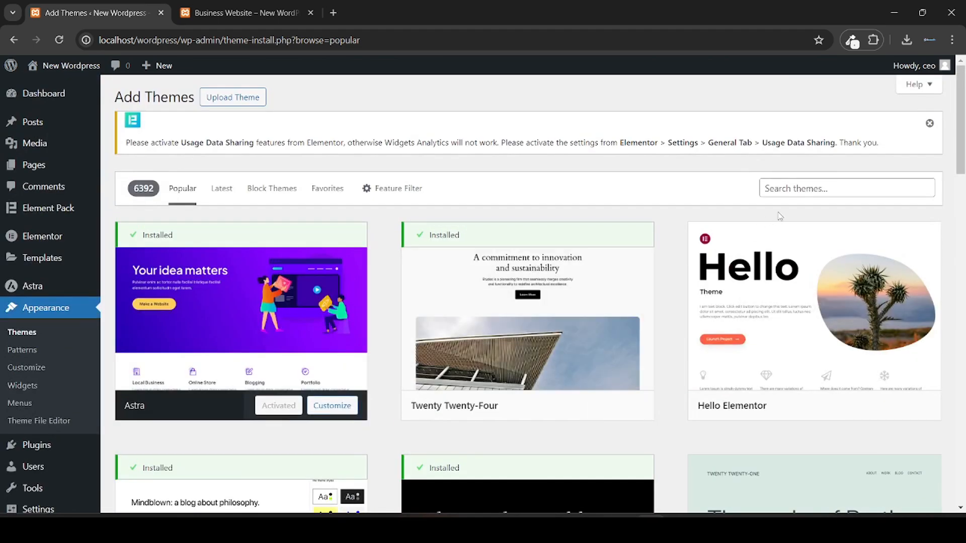
pyautogui.click(793, 191)
pyautogui.write('astra')
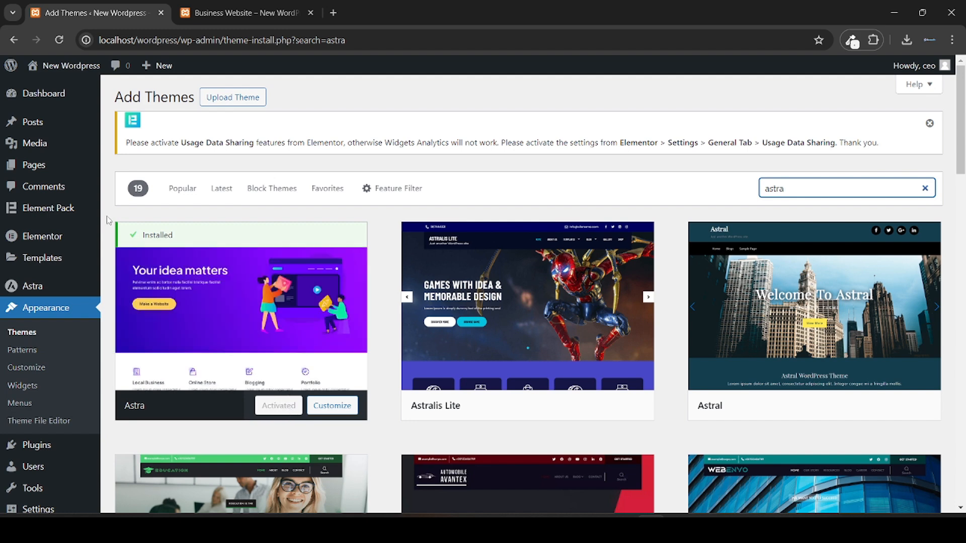
# Step: Search the plugin directory for "elementor pack", then return to the list of installed plugins
pyautogui.scroll(-3, 52, 254)
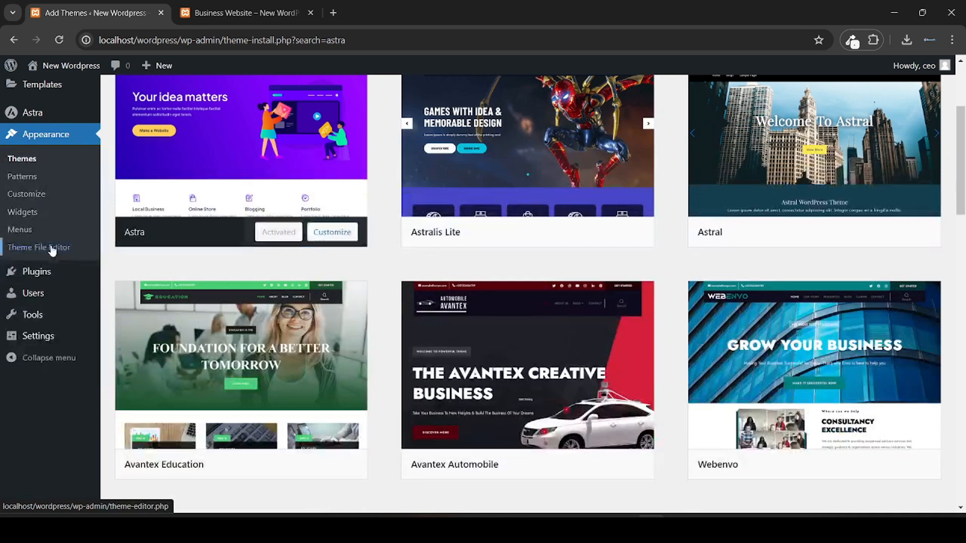
pyautogui.click(42, 275)
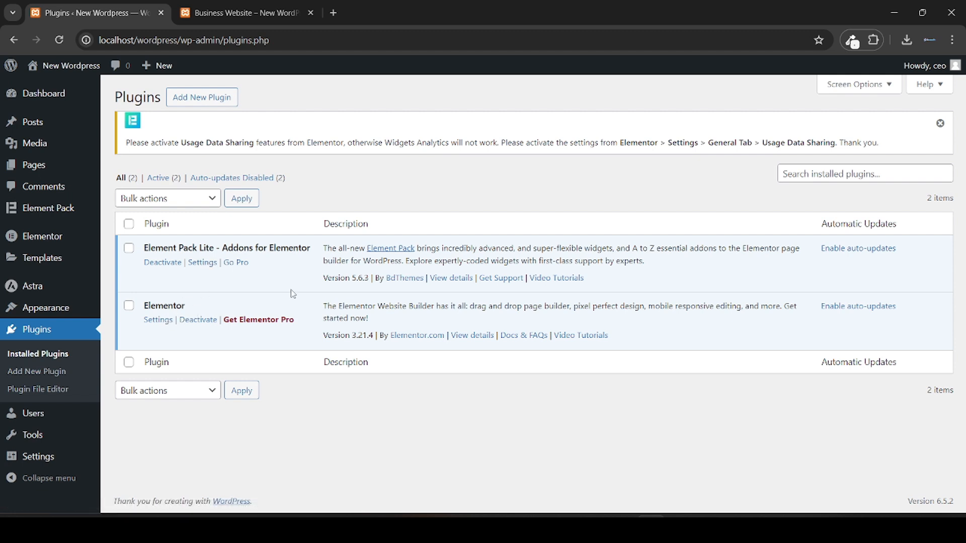
pyautogui.click(208, 100)
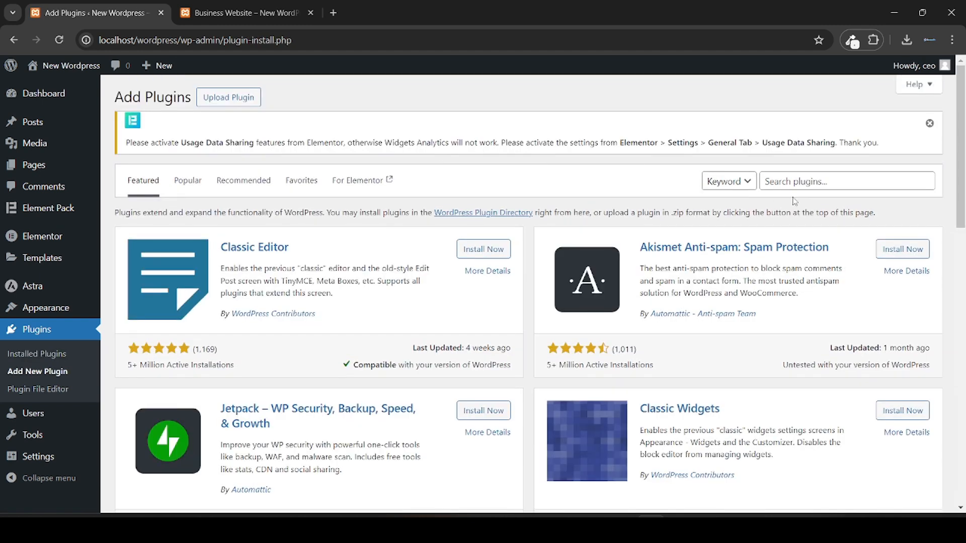
pyautogui.click(795, 184)
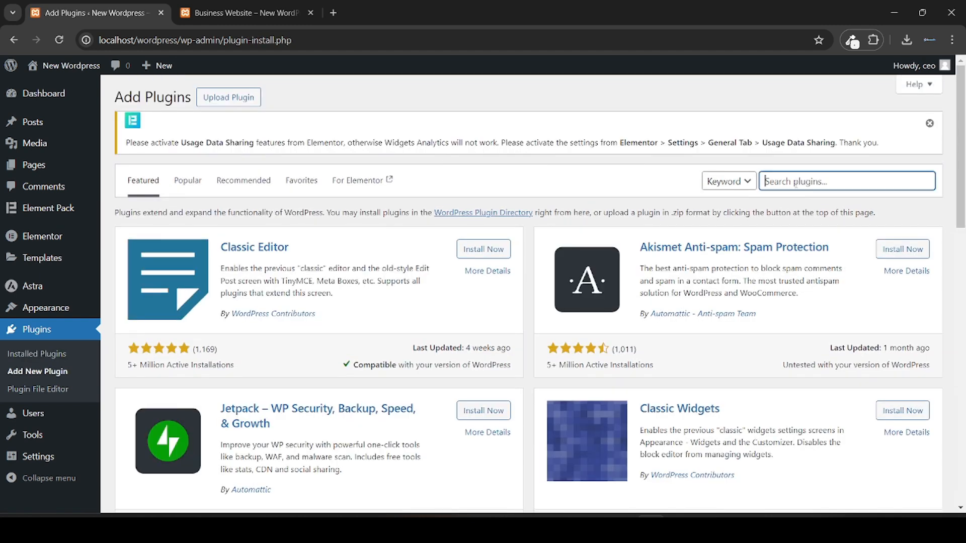
pyautogui.write('elementor pack')
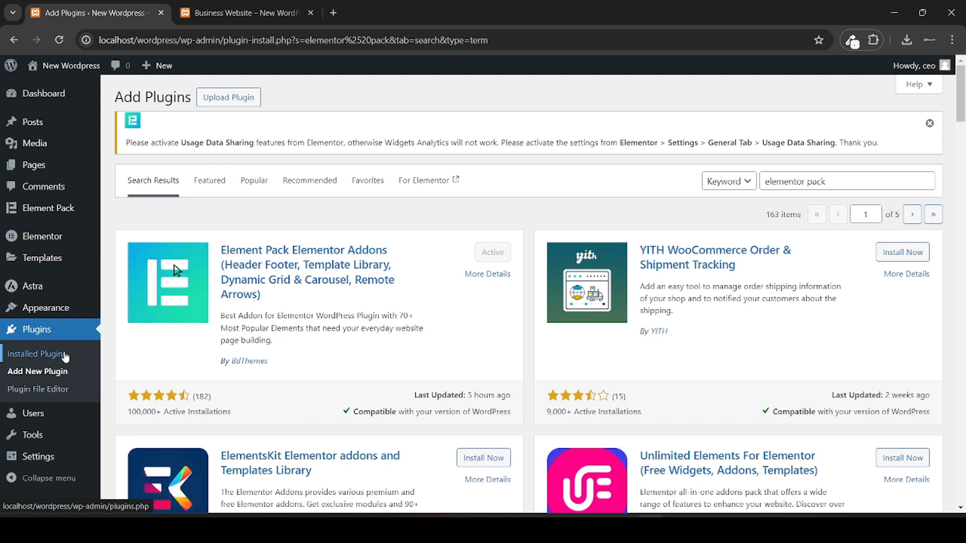
pyautogui.click(65, 355)
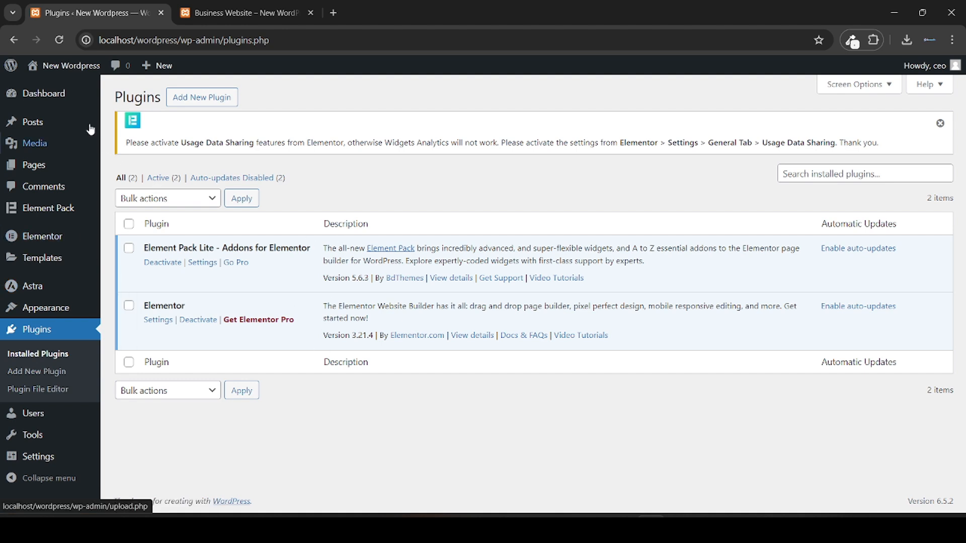
# Step: Open the site's front page in a new browser tab, view it, and return to the admin tab
pyautogui.moveTo(58, 75)
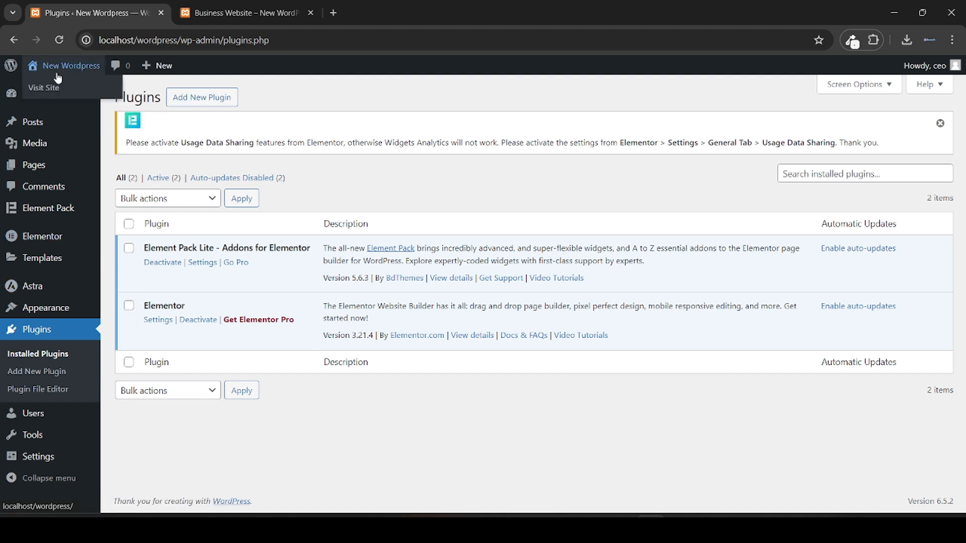
pyautogui.rightClick(58, 76)
pyautogui.click(126, 86)
pyautogui.click(247, 7)
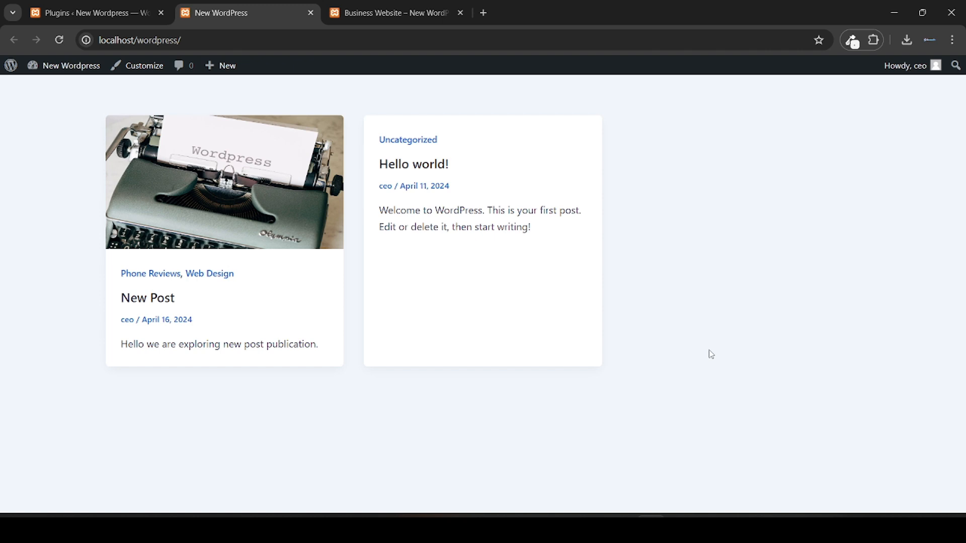
pyautogui.click(158, 5)
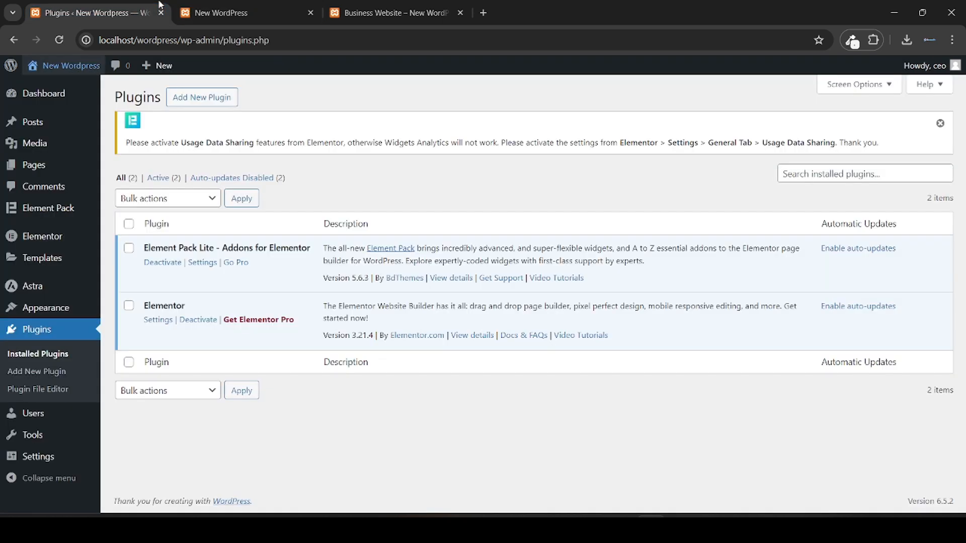
# Step: Create a new page titled "Home", publish it, and view the live page
pyautogui.click(59, 168)
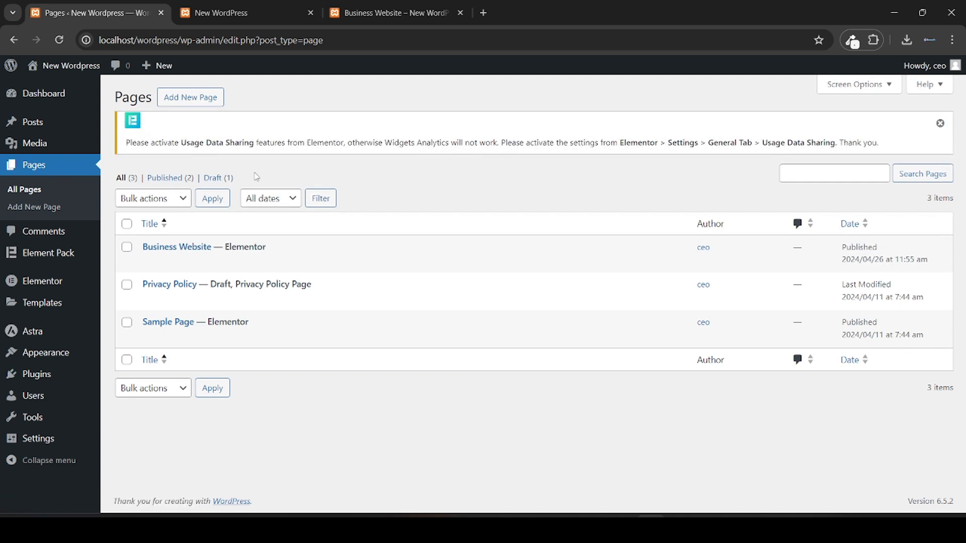
pyautogui.click(203, 102)
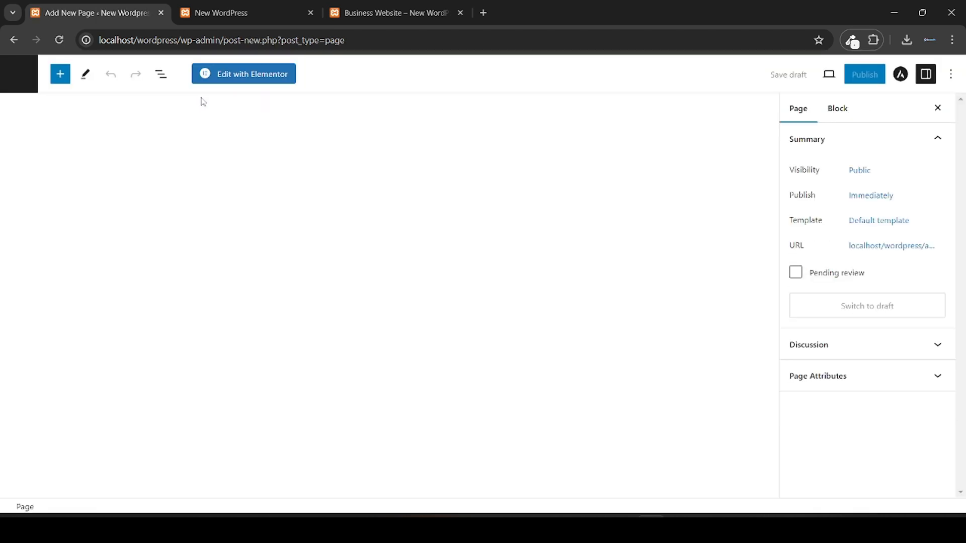
pyautogui.write('Home')
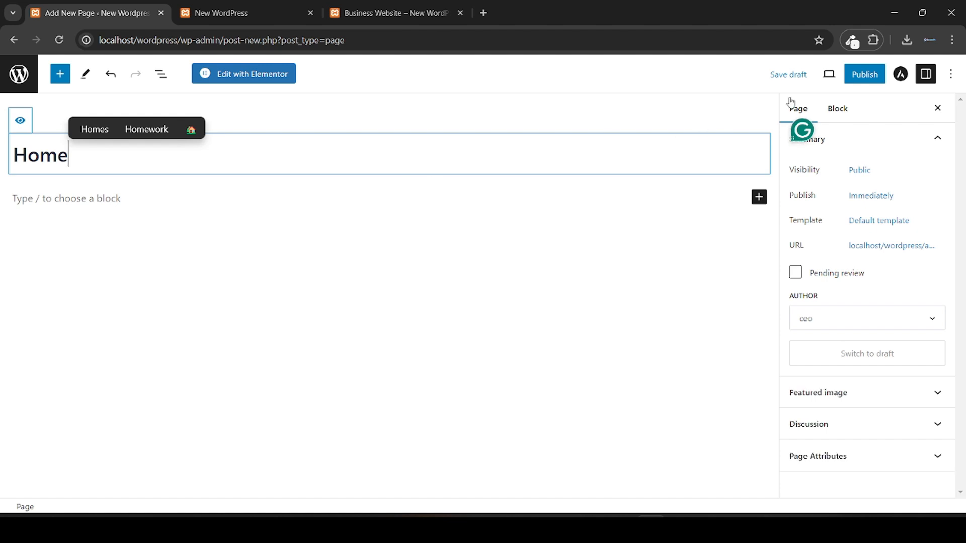
pyautogui.click(857, 80)
pyautogui.click(856, 84)
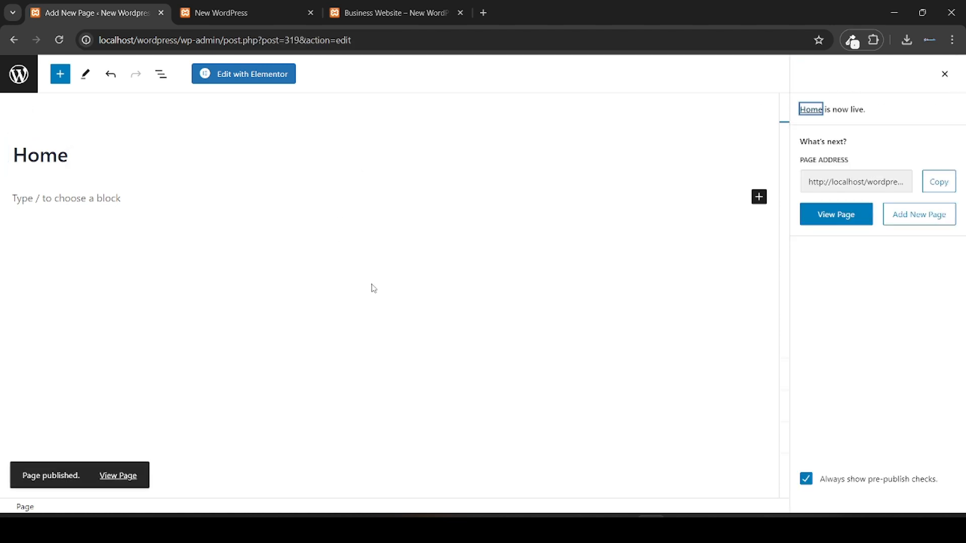
pyautogui.click(821, 226)
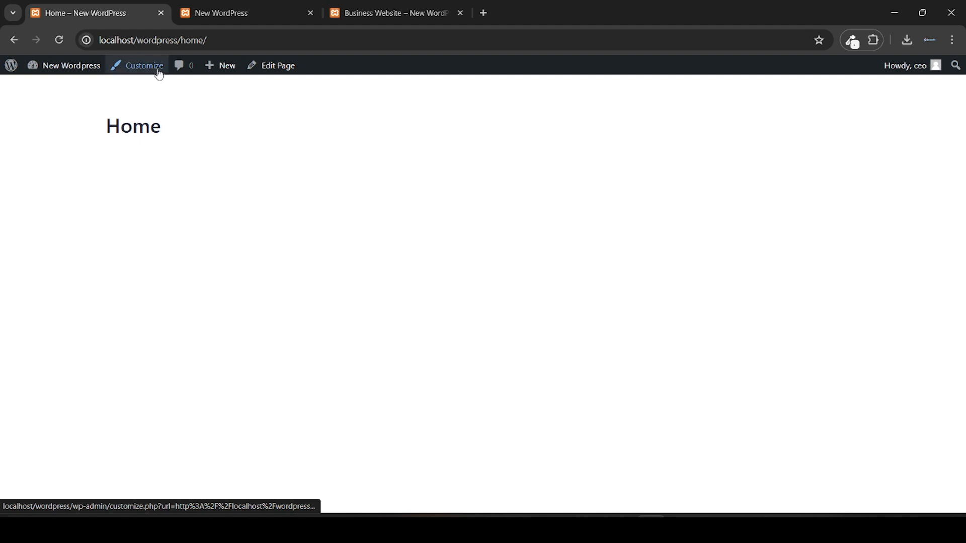
# Step: Customize the homepage settings to display a static page with Home as the homepage, and publish the change
pyautogui.click(142, 71)
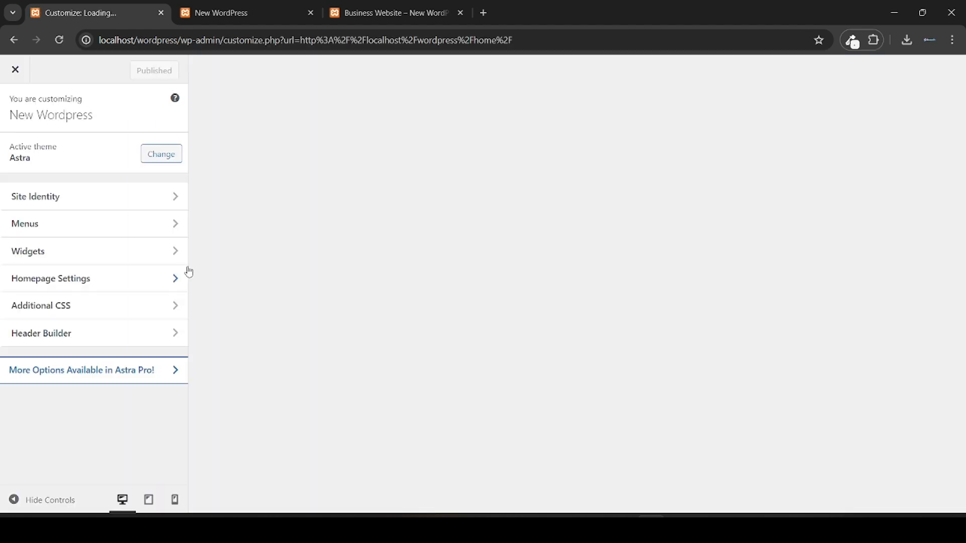
pyautogui.scroll(-2, 83, 306)
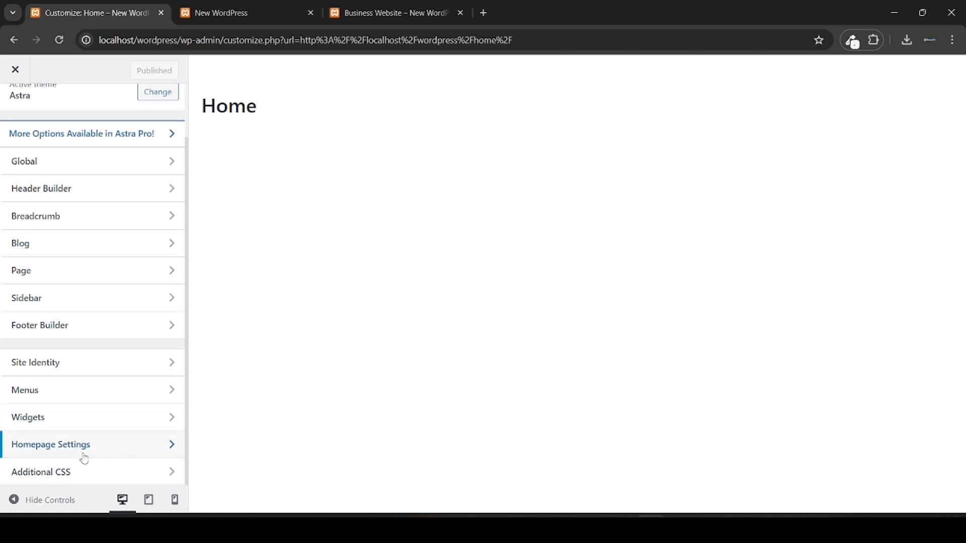
pyautogui.click(84, 450)
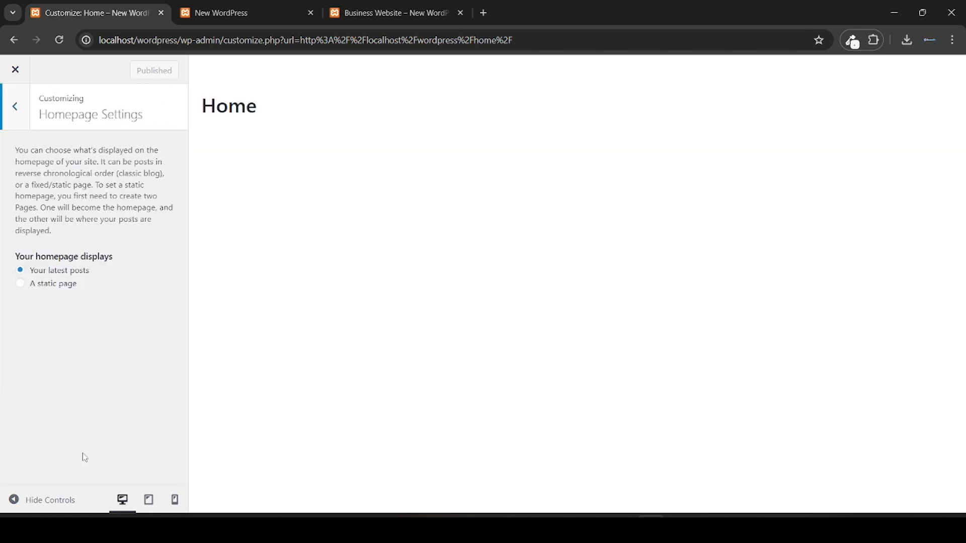
pyautogui.click(47, 286)
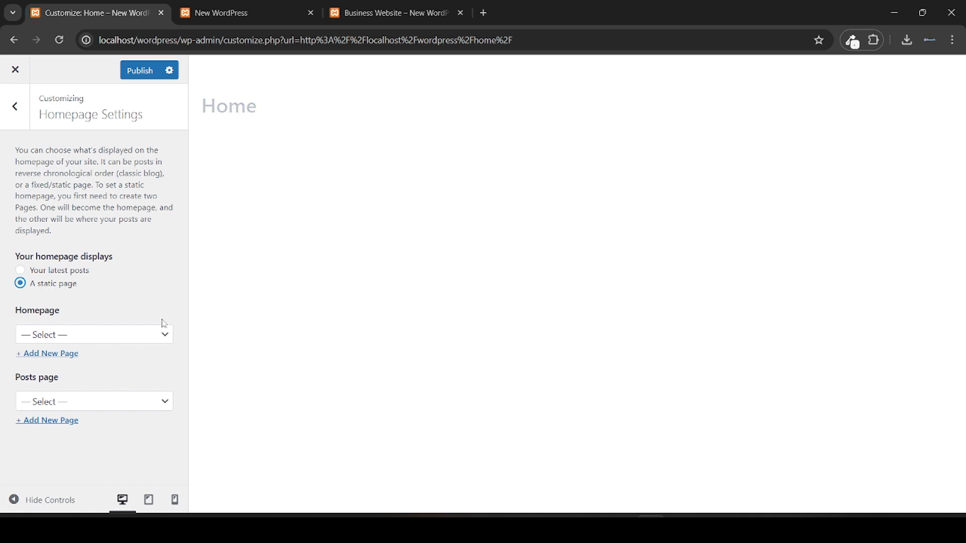
pyautogui.click(127, 335)
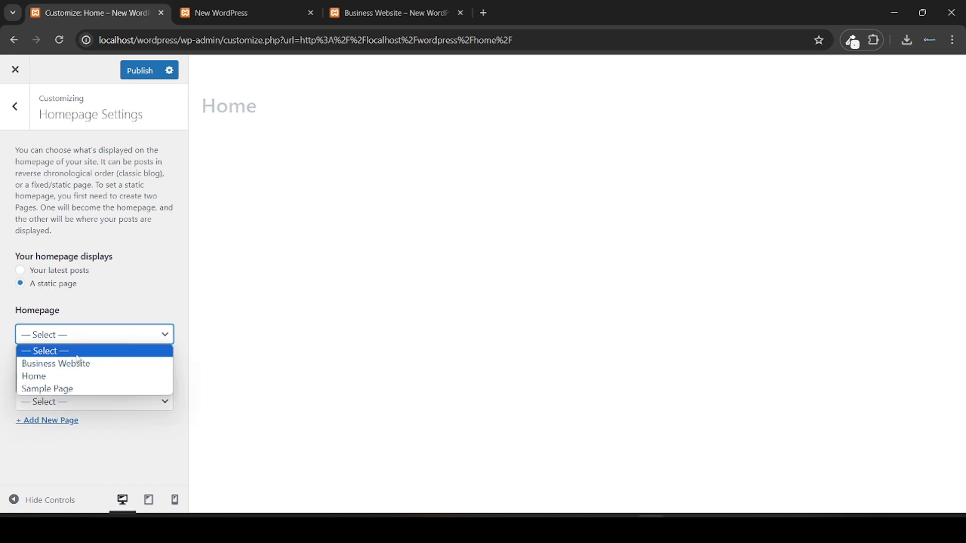
pyautogui.click(56, 380)
pyautogui.click(131, 72)
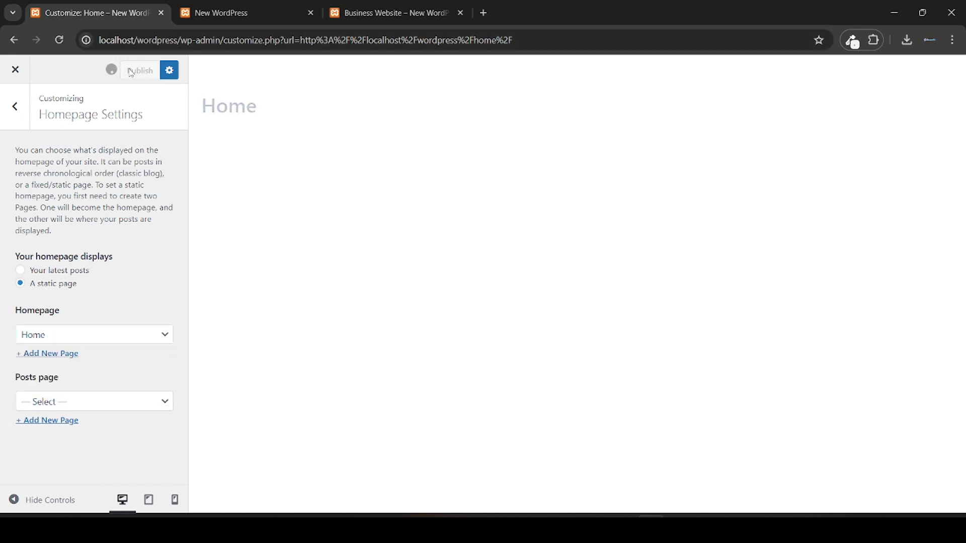
# Step: Leave the customizer and reload localhost/wordpress/ to check the site's homepage
pyautogui.click(15, 75)
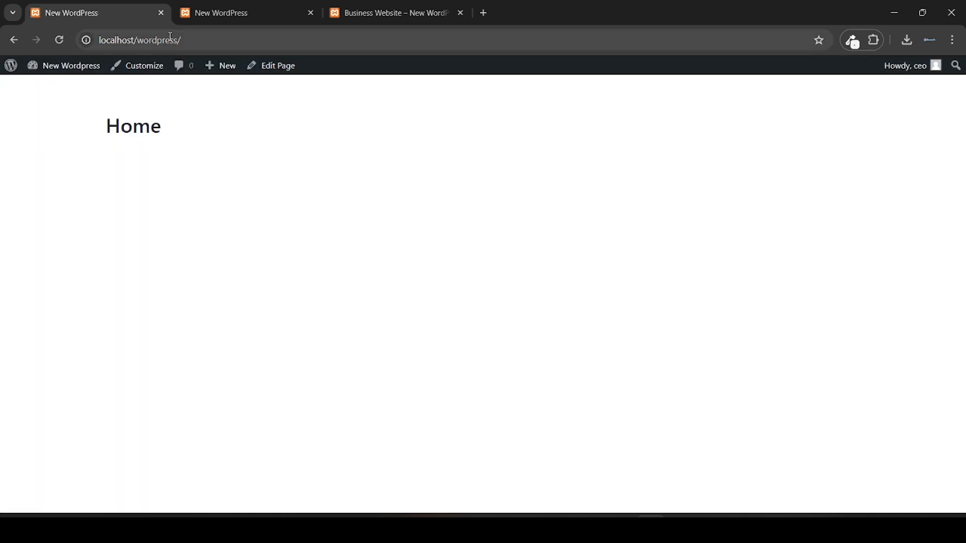
pyautogui.click(184, 44)
pyautogui.press('Return')
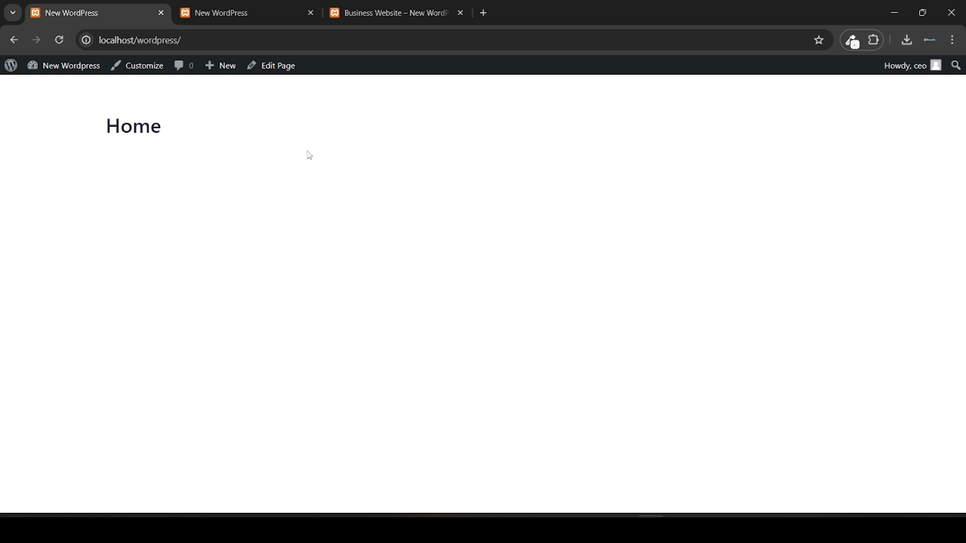
# Step: Open the Home page in the Elementor editor, check its page settings, and return to the widget list
pyautogui.click(278, 72)
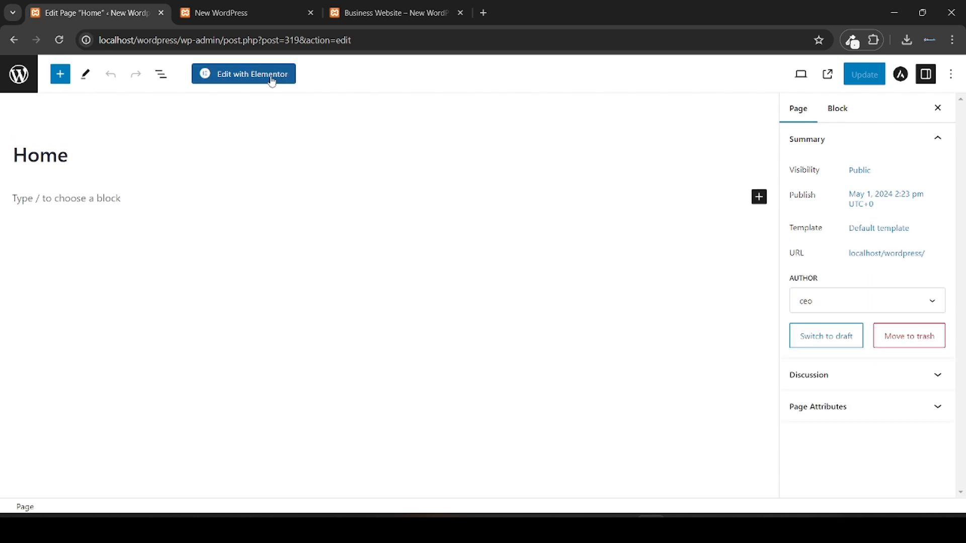
pyautogui.click(272, 79)
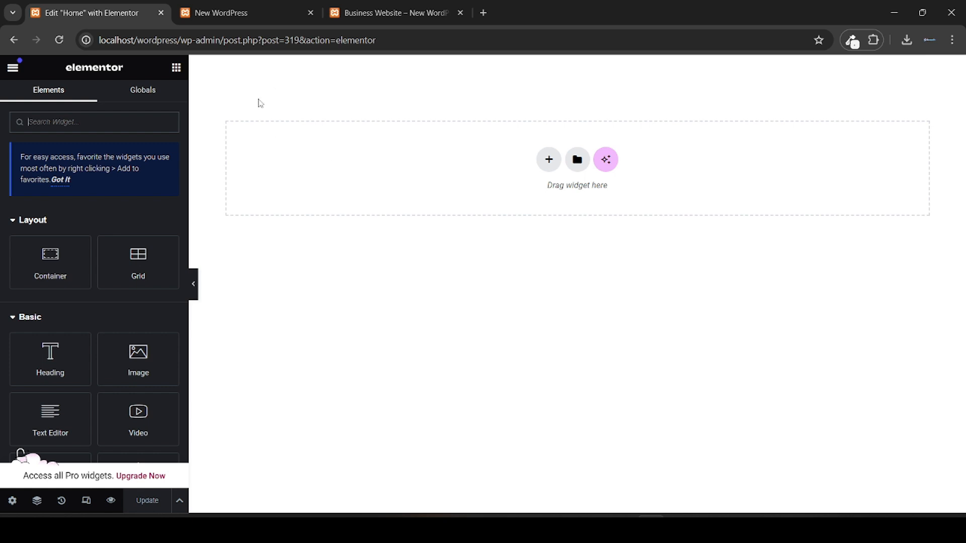
pyautogui.click(13, 501)
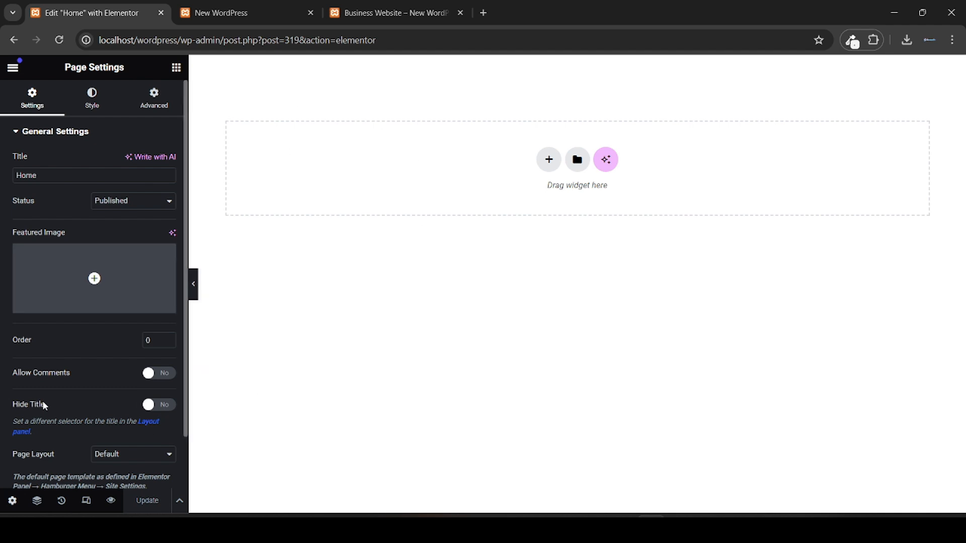
pyautogui.click(176, 68)
# Step: Place the Business Website tab beside the editor's tab, view its finished page as reference, and return to the editor
pyautogui.moveTo(333, 12); pyautogui.dragTo(244, 11)
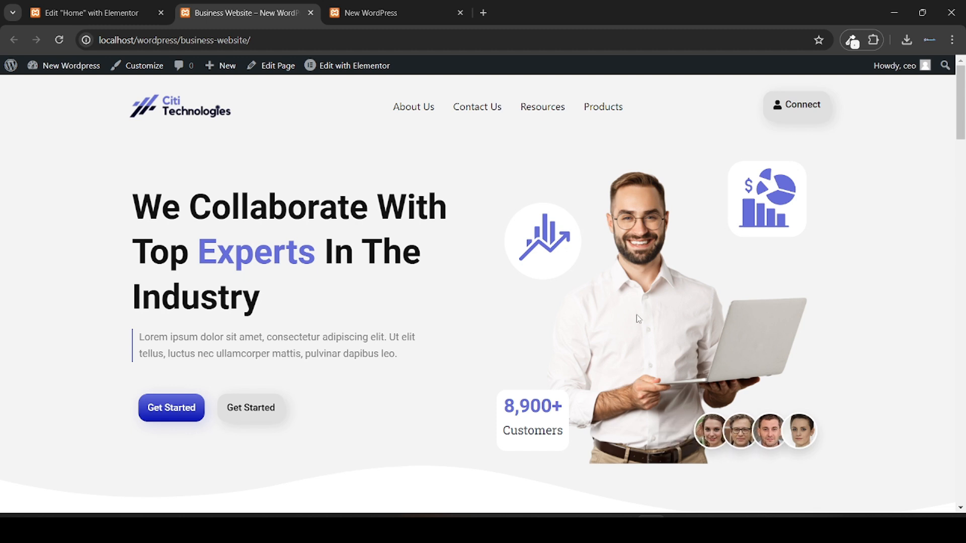
pyautogui.click(114, 6)
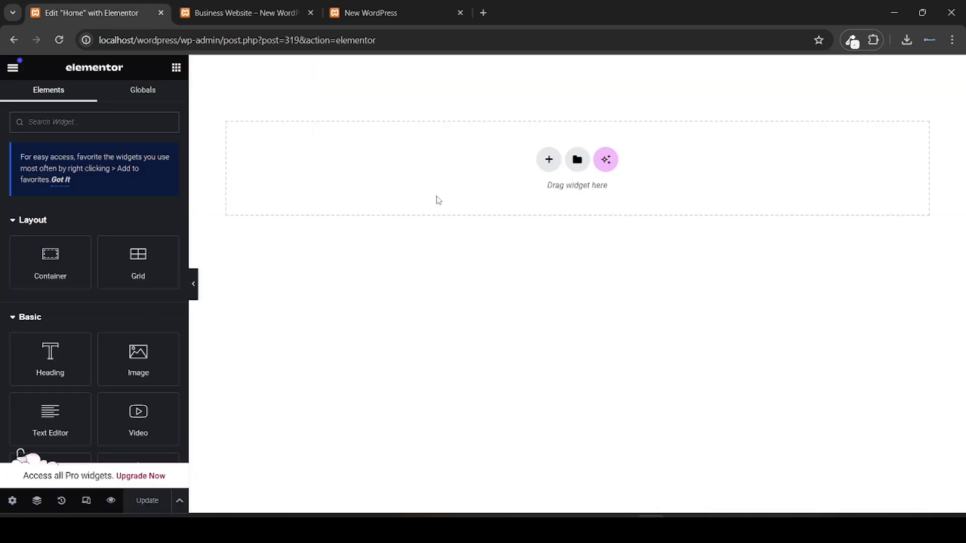
pyautogui.click(226, 6)
pyautogui.click(120, 6)
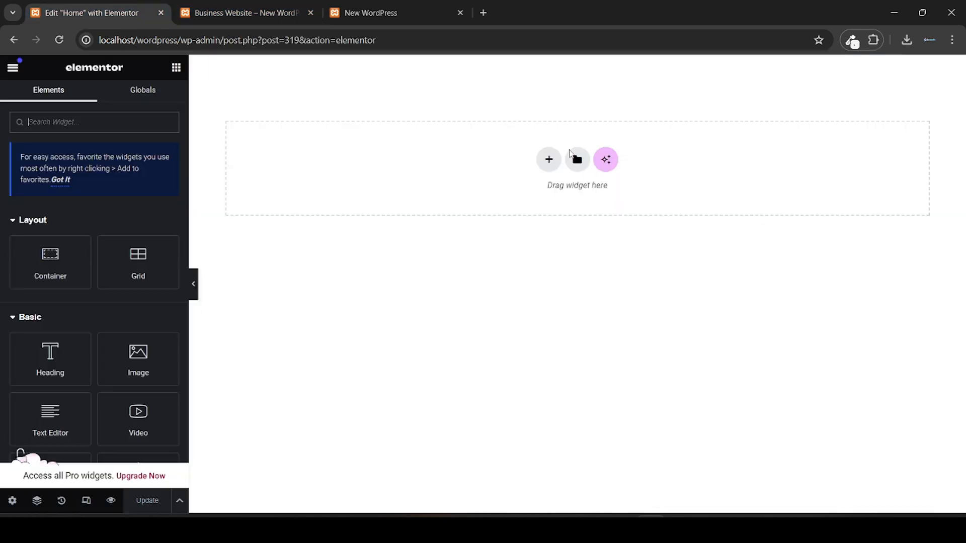
# Step: Add a Flexbox container with a single-column, downward structure to the empty page
pyautogui.click(546, 161)
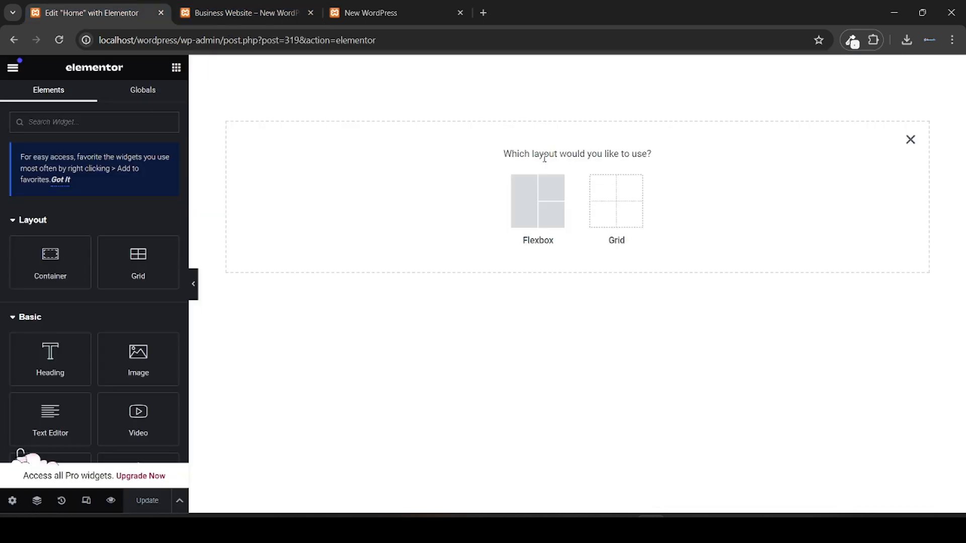
pyautogui.click(521, 200)
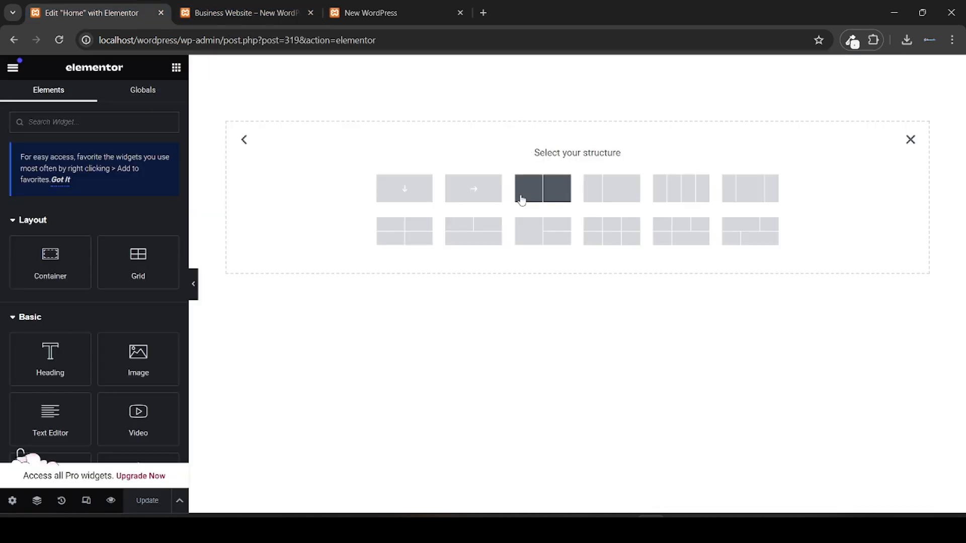
pyautogui.click(405, 195)
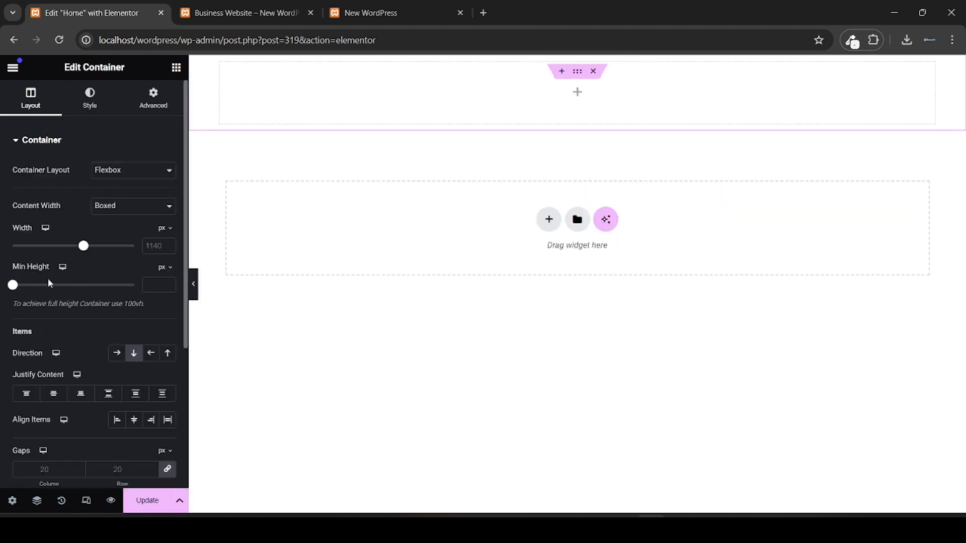
# Step: Set the container's minimum height to 710 px
pyautogui.moveTo(16, 287); pyautogui.dragTo(79, 297)
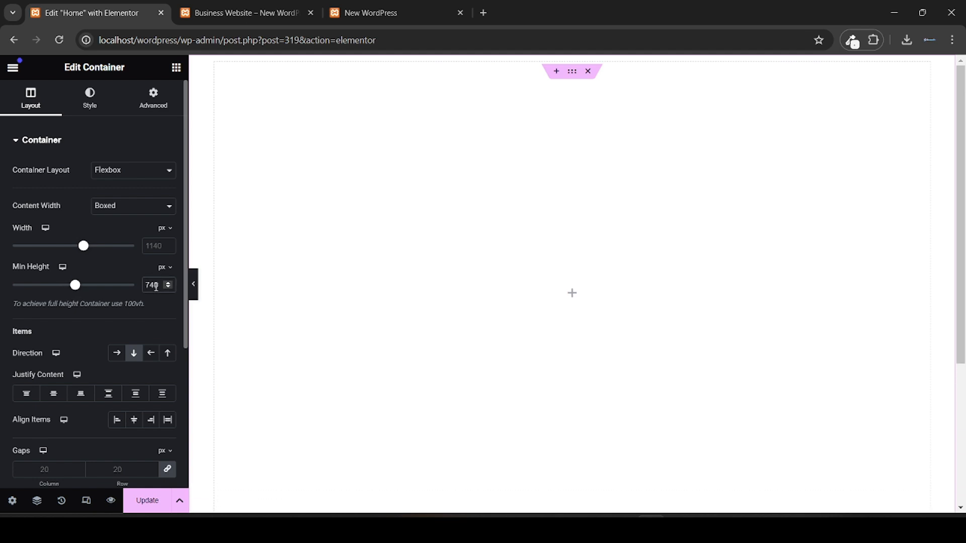
pyautogui.press('BackSpace')
pyautogui.write('1')
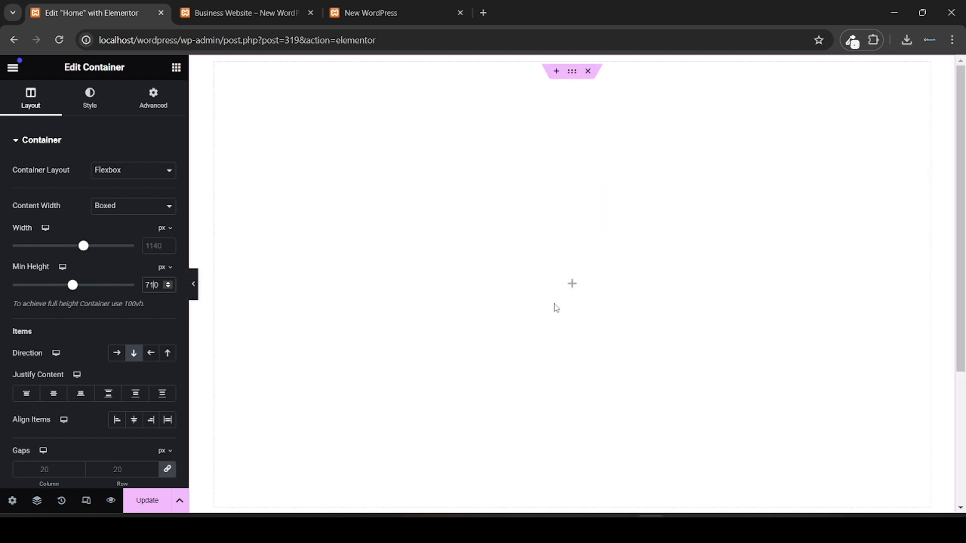
pyautogui.scroll(-1, 510, 310)
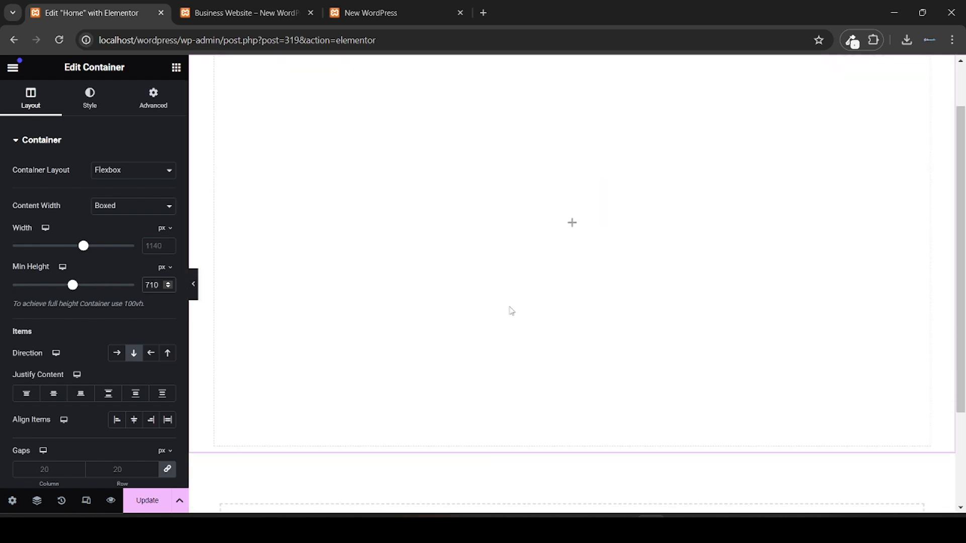
pyautogui.scroll(1, 510, 310)
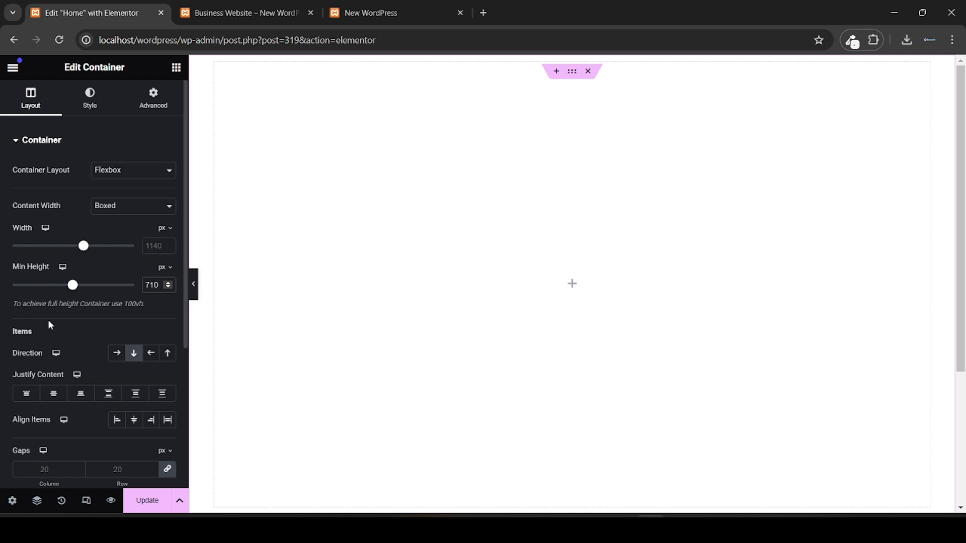
pyautogui.click(8, 272)
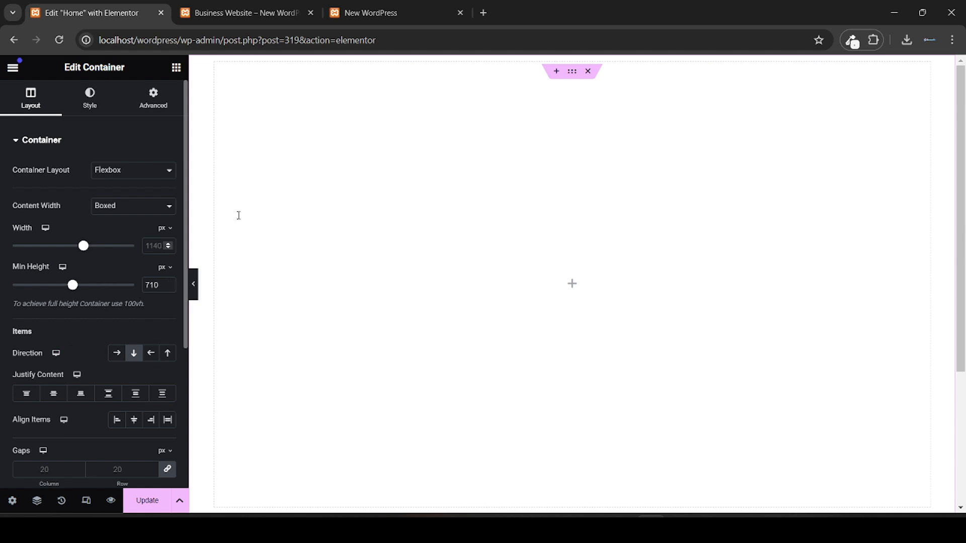
# Step: Check the header on the Business Website reference page and place a new container inside the main container
pyautogui.click(212, 13)
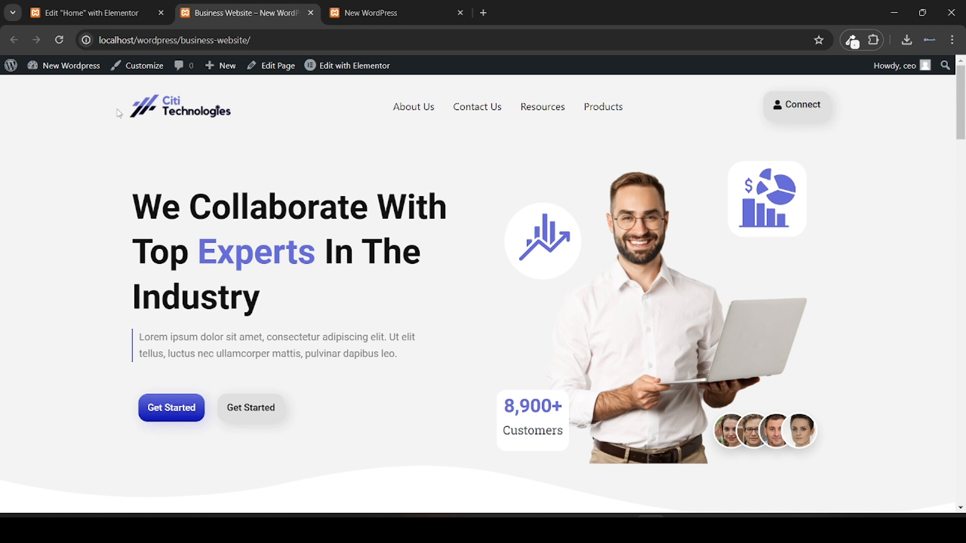
pyautogui.click(43, 5)
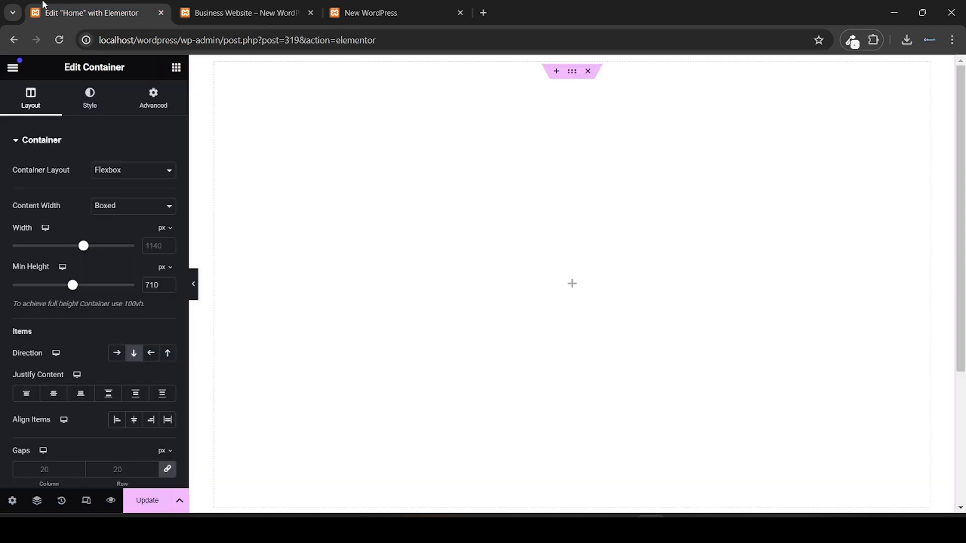
pyautogui.click(176, 67)
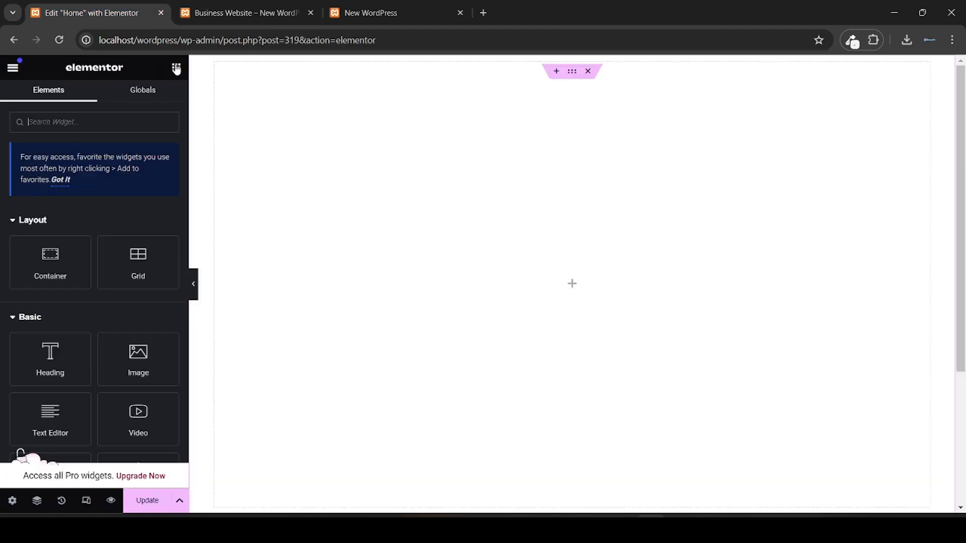
pyautogui.scroll(-3, 2, 387)
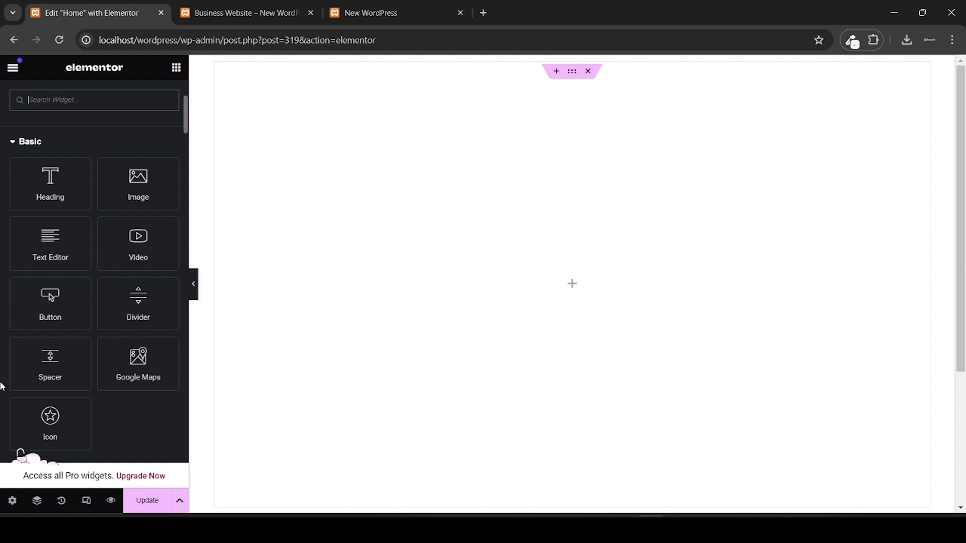
pyautogui.scroll(3, 2, 297)
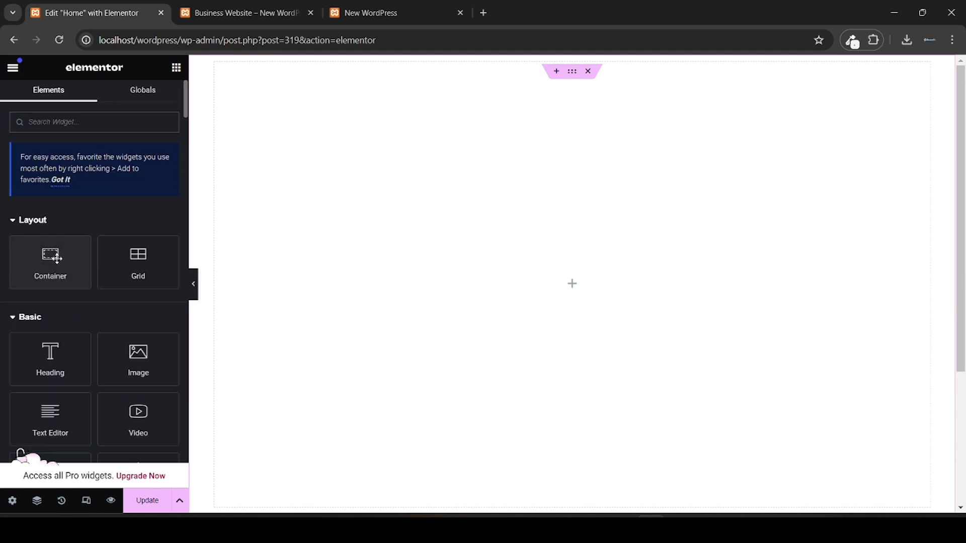
pyautogui.moveTo(56, 259); pyautogui.dragTo(468, 256)
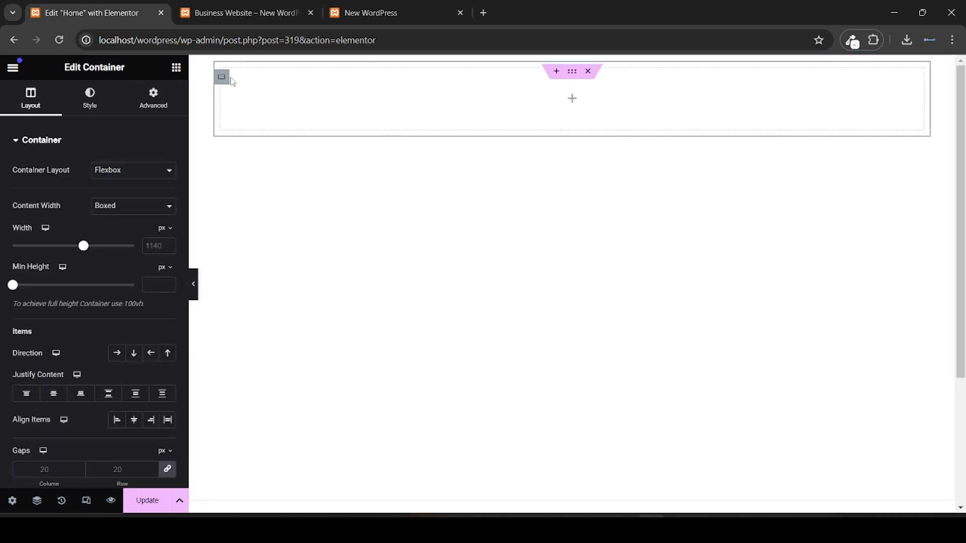
# Step: Check the reference page again and duplicate the nested container
pyautogui.click(227, 12)
pyautogui.click(106, 13)
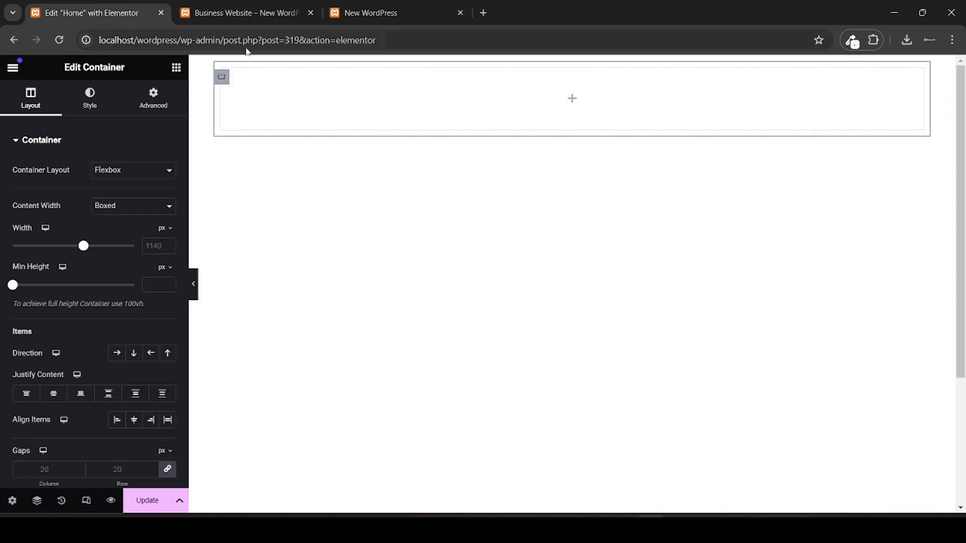
pyautogui.rightClick(221, 74)
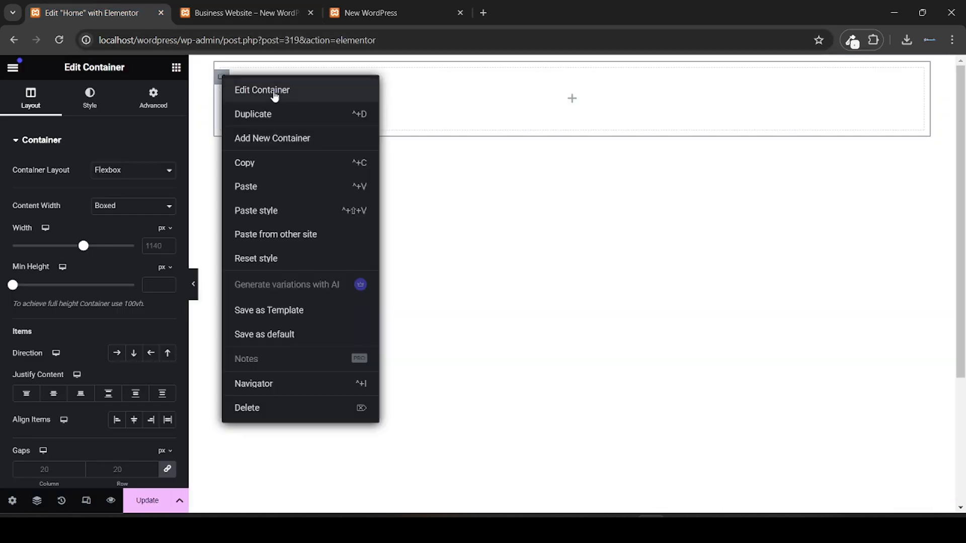
pyautogui.click(266, 116)
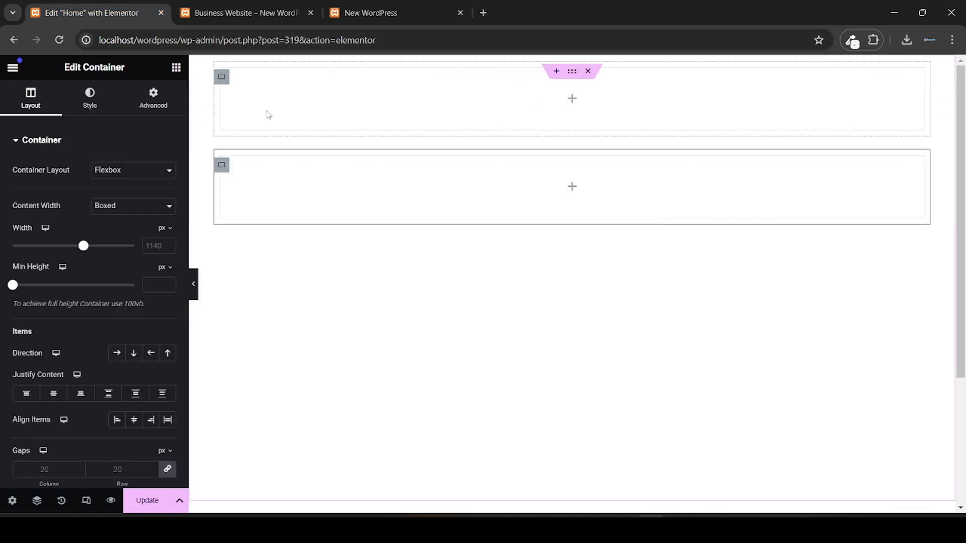
# Step: Set the upper nested container's direction to Row - horizontal and add an Image widget inside it
pyautogui.click(223, 78)
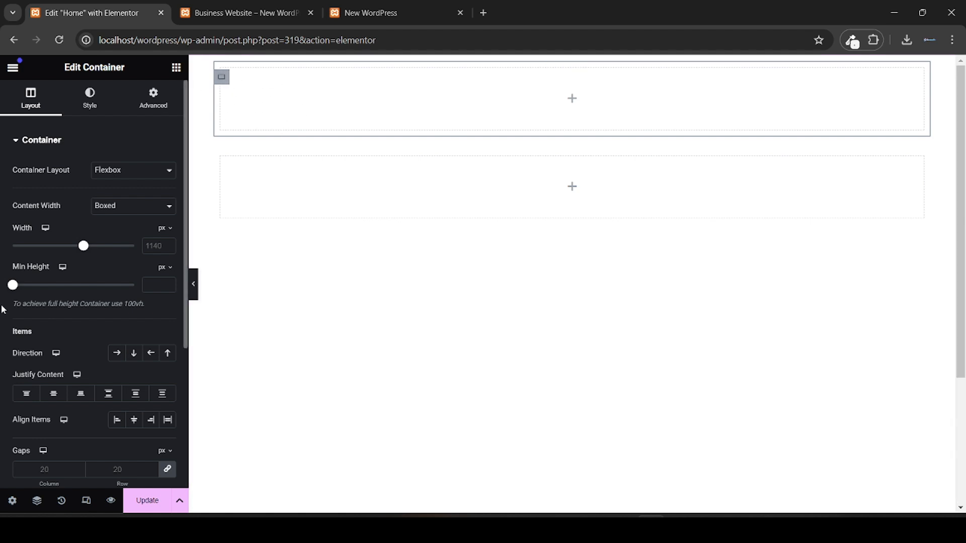
pyautogui.click(113, 354)
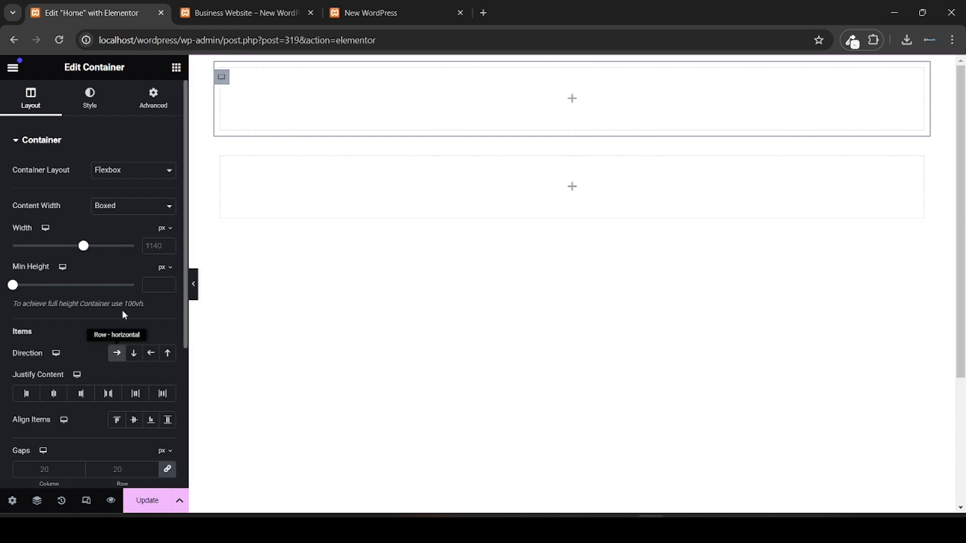
pyautogui.click(176, 68)
pyautogui.scroll(-3, 2, 291)
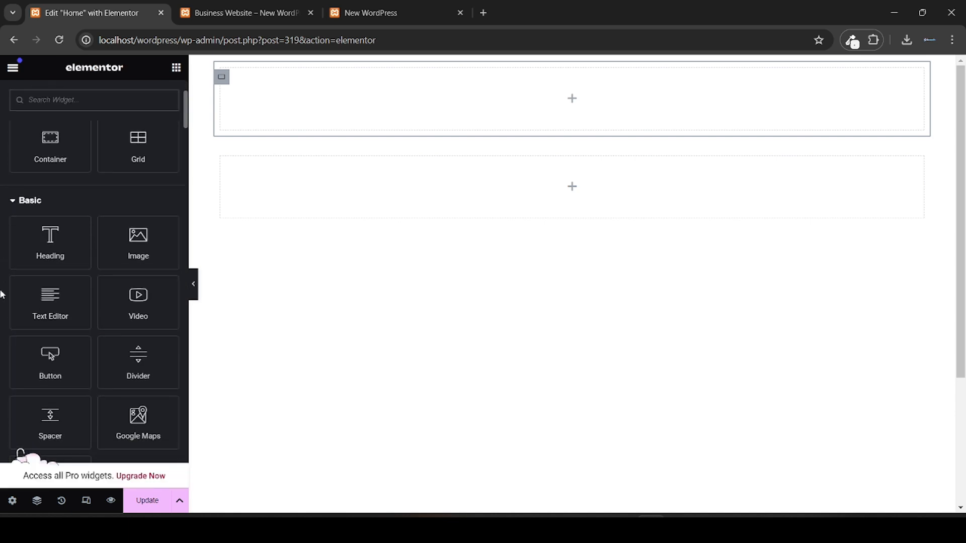
pyautogui.moveTo(149, 241); pyautogui.dragTo(341, 104)
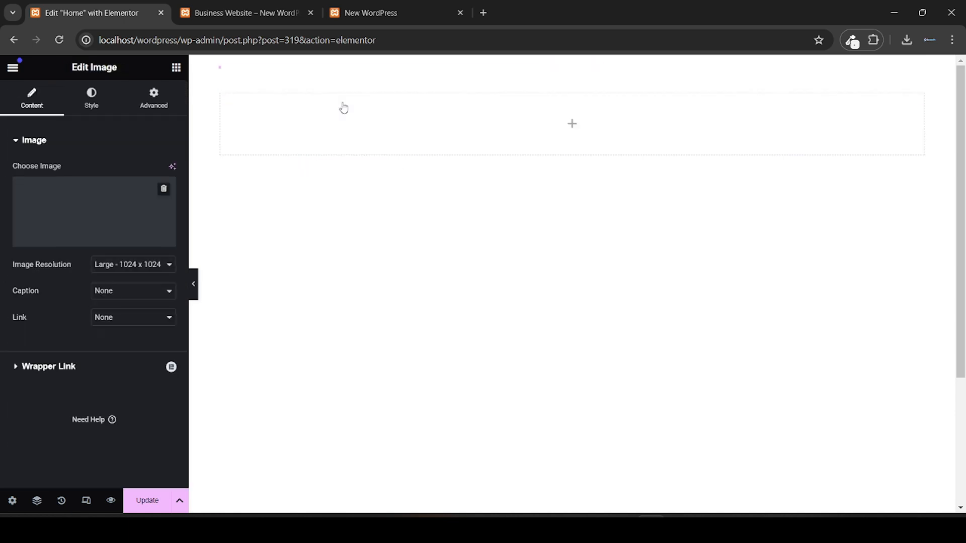
# Step: Choose the Citi Technologies logo citilogo-design.png from the media library for the Image widget
pyautogui.click(100, 209)
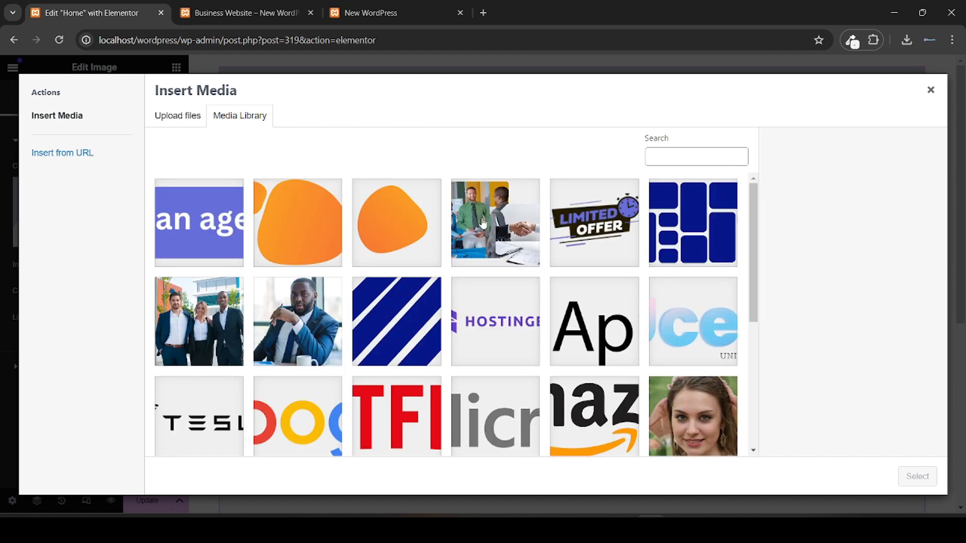
pyautogui.scroll(-5, 482, 222)
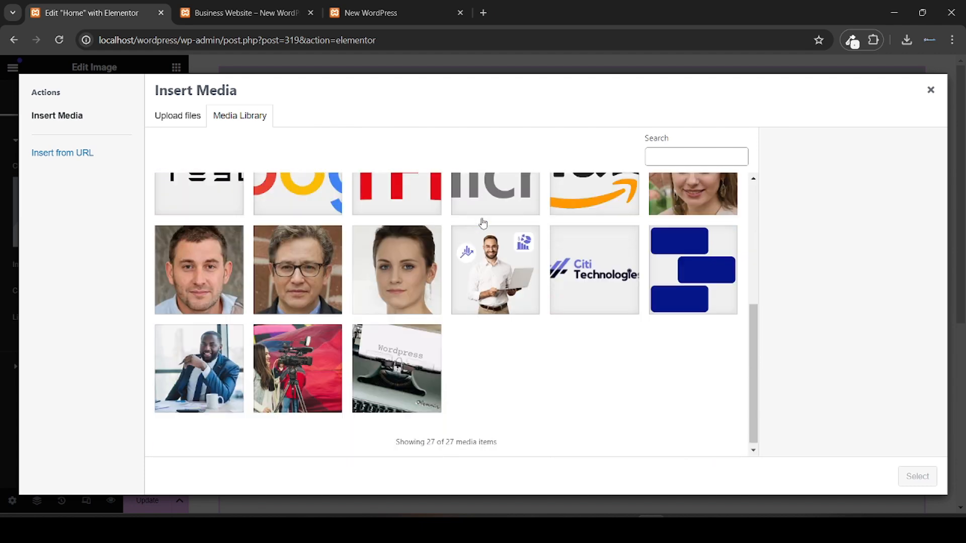
pyautogui.click(602, 262)
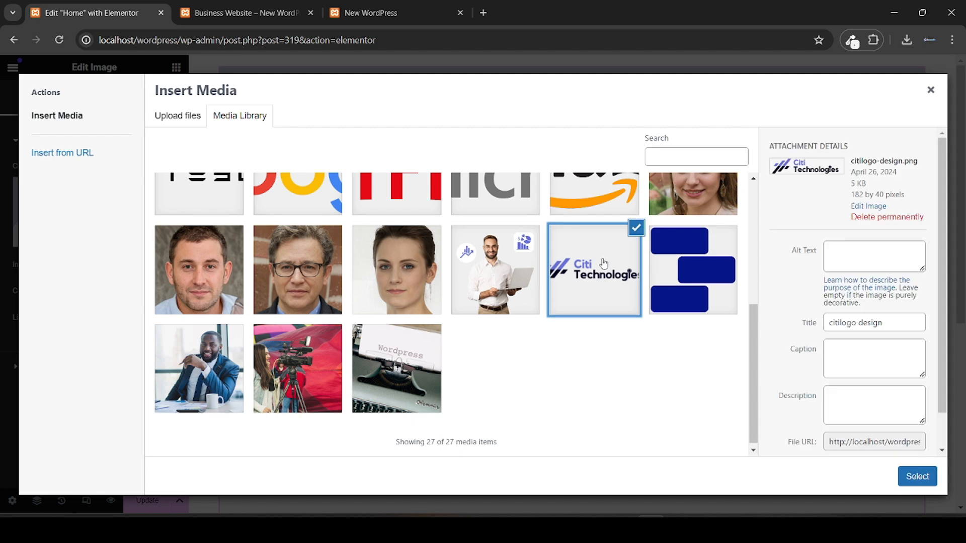
pyautogui.scroll(2, 651, 366)
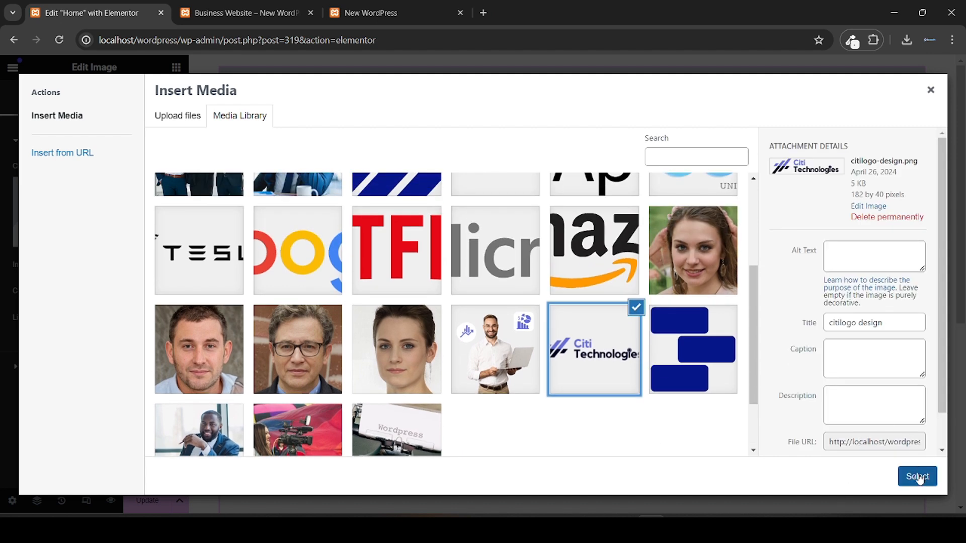
pyautogui.click(919, 474)
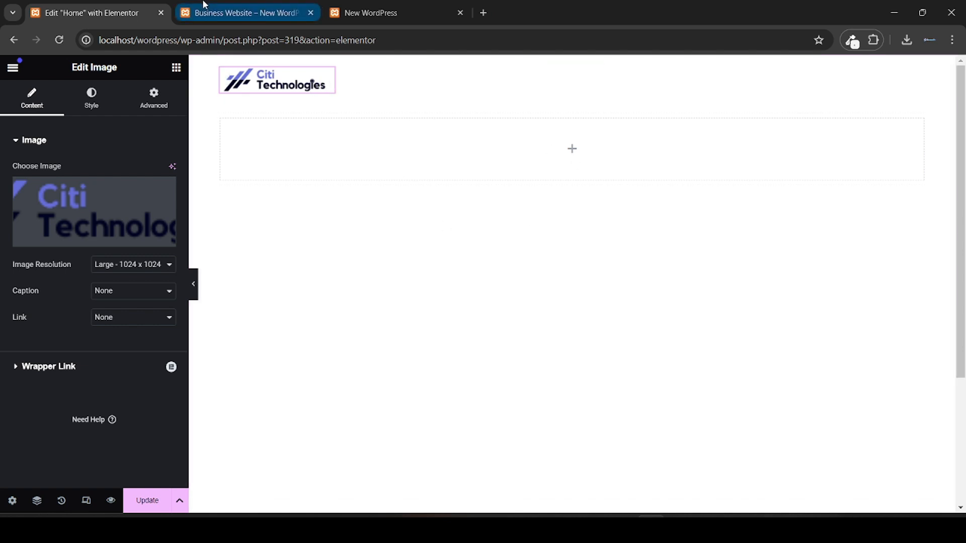
# Step: Compare the logo with the Business Website reference page and close the New WordPress browser tab
pyautogui.click(239, 13)
pyautogui.click(90, 12)
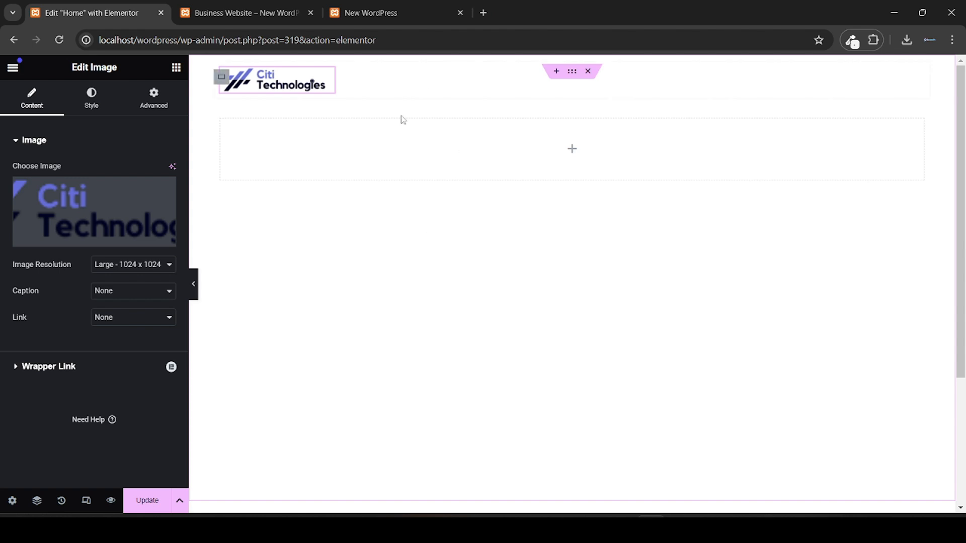
pyautogui.click(376, 6)
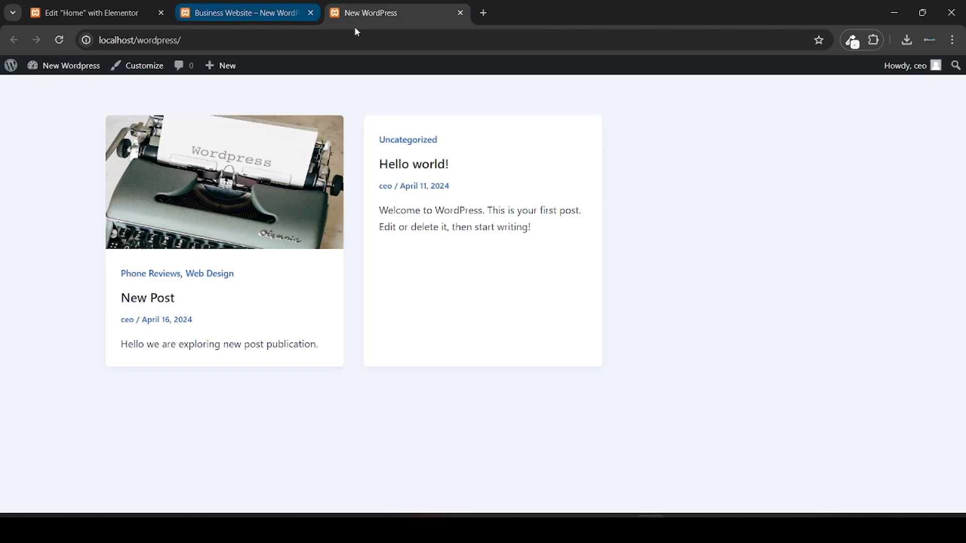
pyautogui.click(460, 14)
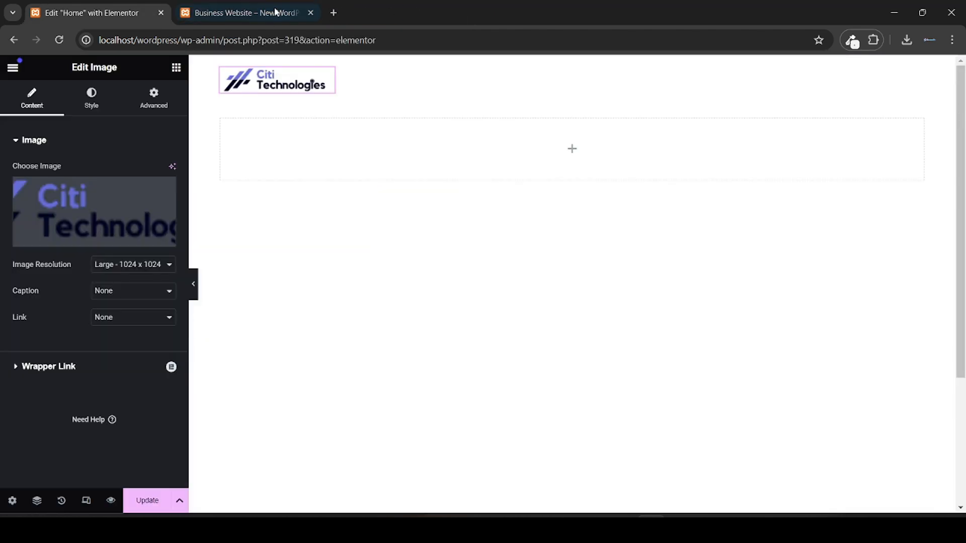
# Step: Search Google for ucenth in a new browser tab and open the ucenth.com website
pyautogui.click(332, 13)
pyautogui.write('ucenth')
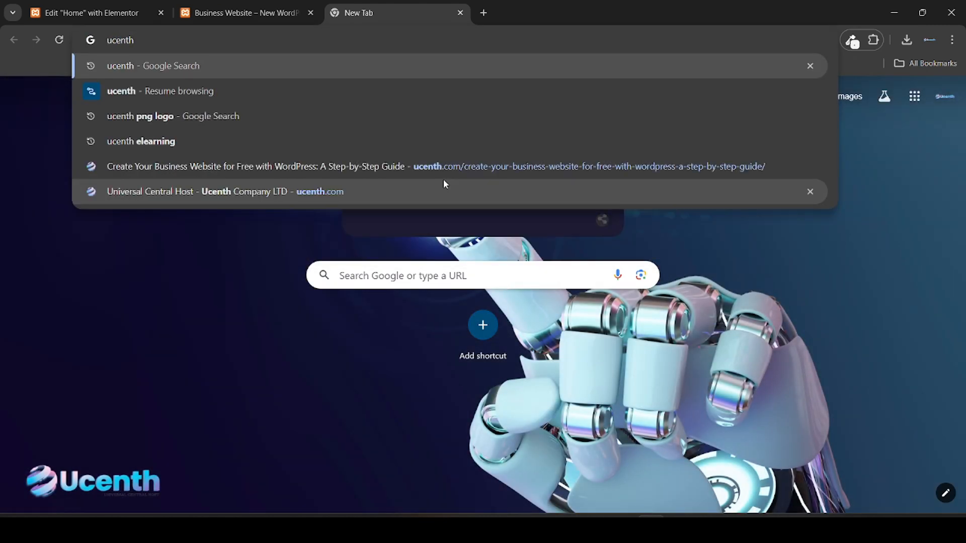
pyautogui.press('Return')
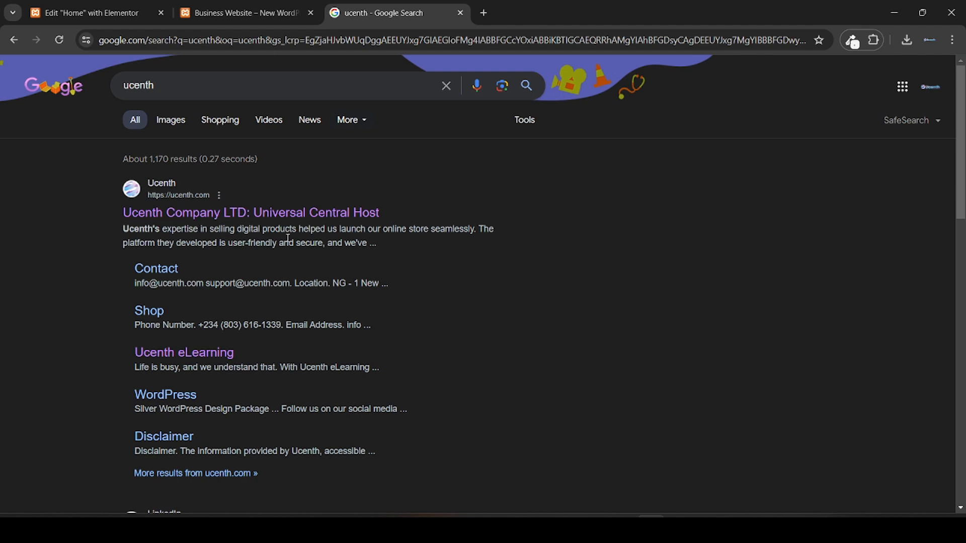
pyautogui.click(274, 216)
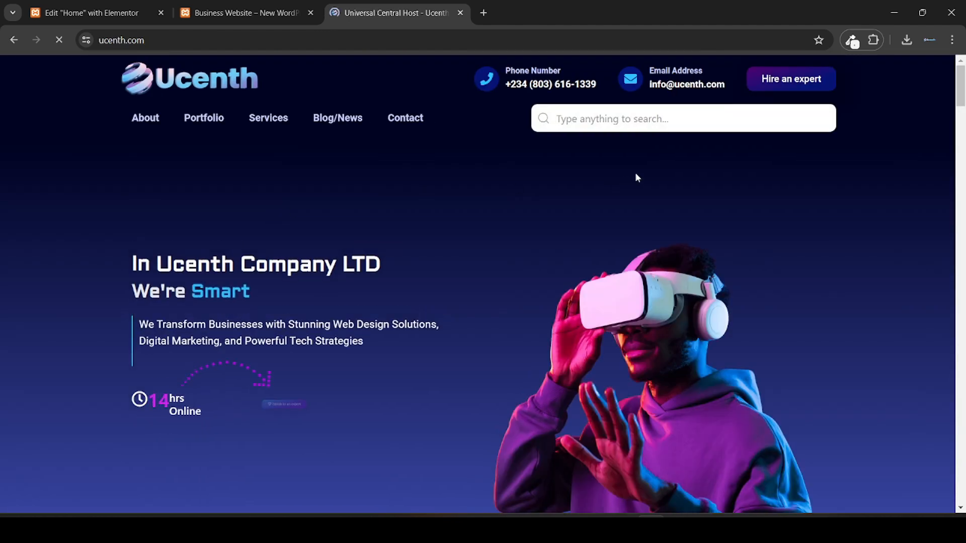
# Step: Search the Ucenth website for business
pyautogui.click(682, 116)
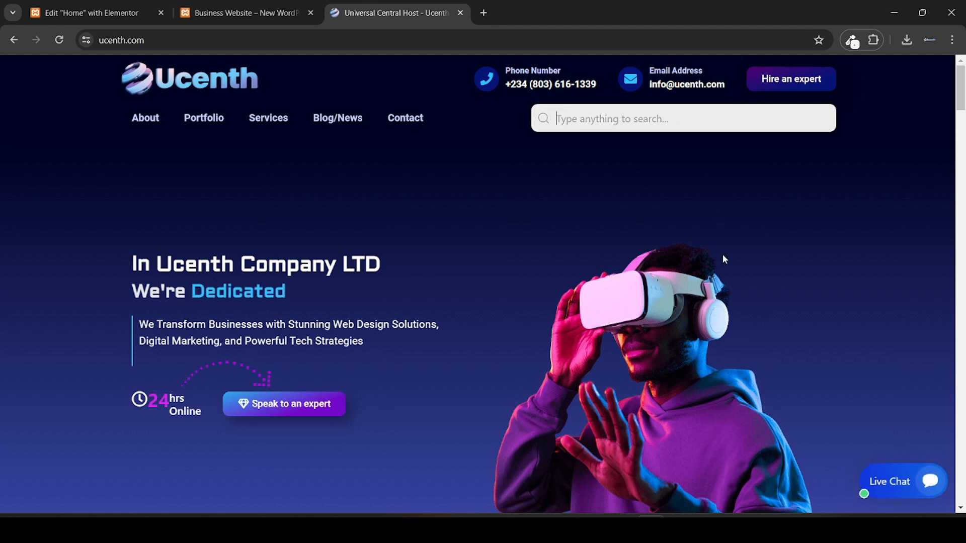
pyautogui.write('busin')
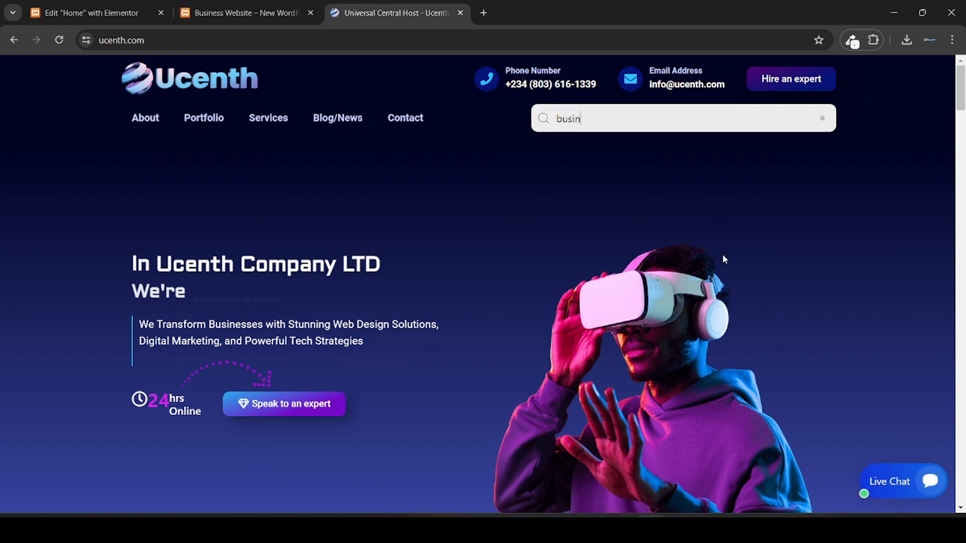
pyautogui.write('ess')
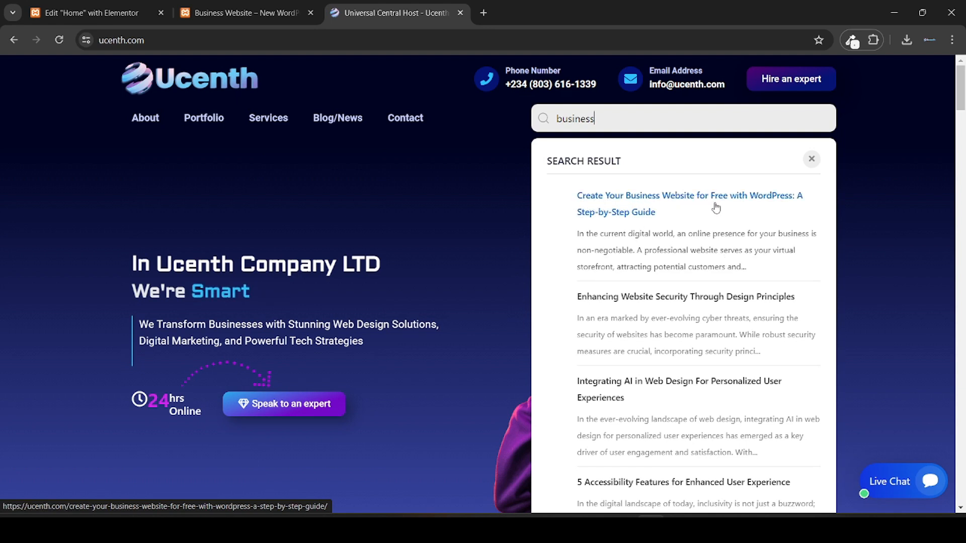
# Step: Open the guide Create Your Business Website for Free with WordPress, find its materials download and check the recent download history
pyautogui.click(734, 206)
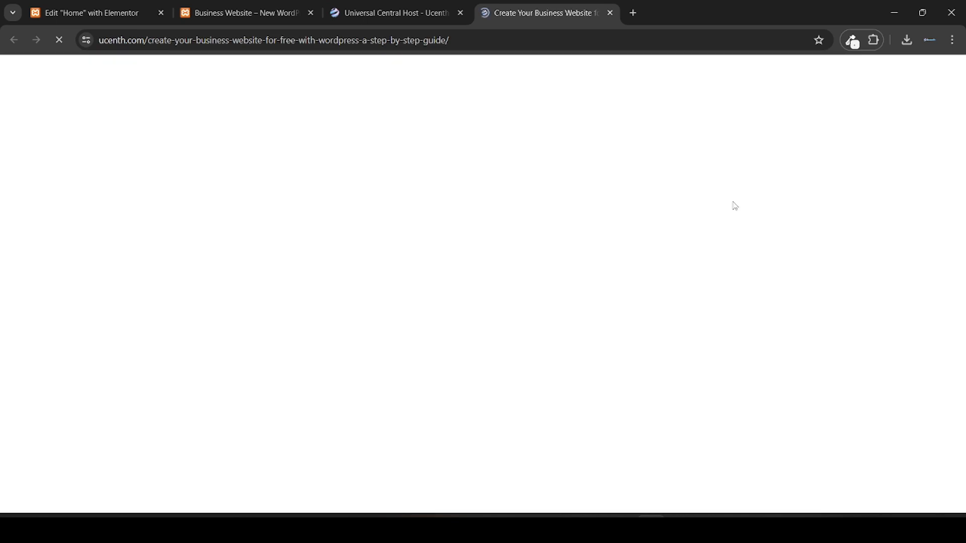
pyautogui.scroll(-20, 465, 323)
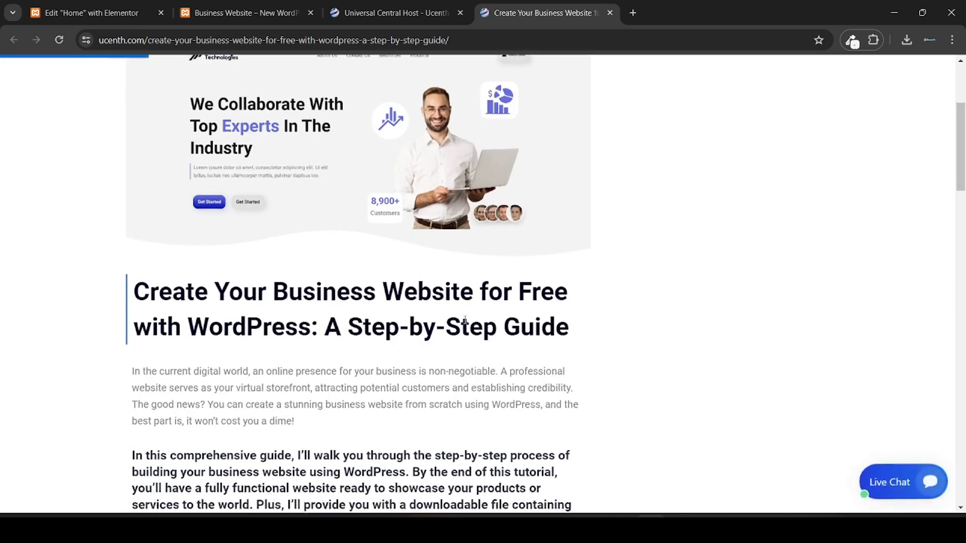
pyautogui.scroll(-3, 466, 323)
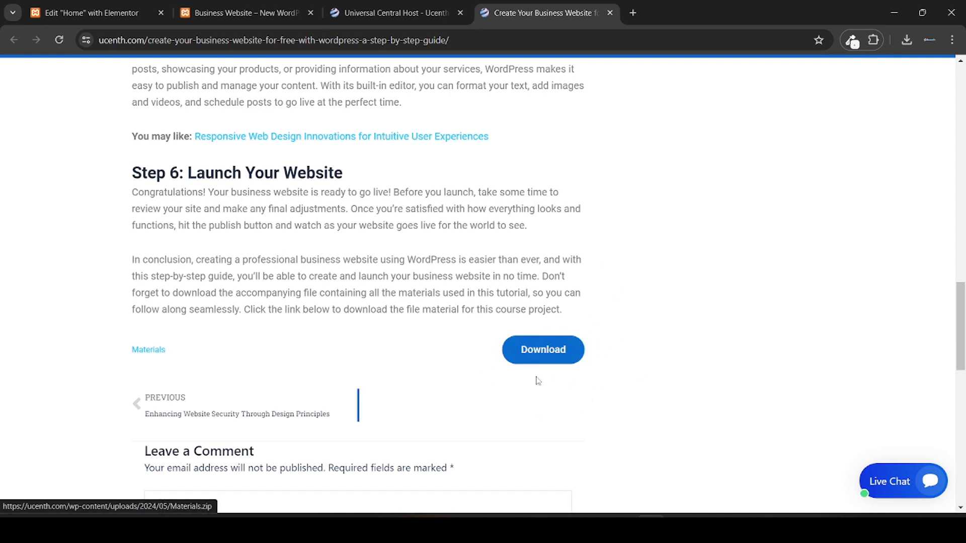
pyautogui.click(906, 39)
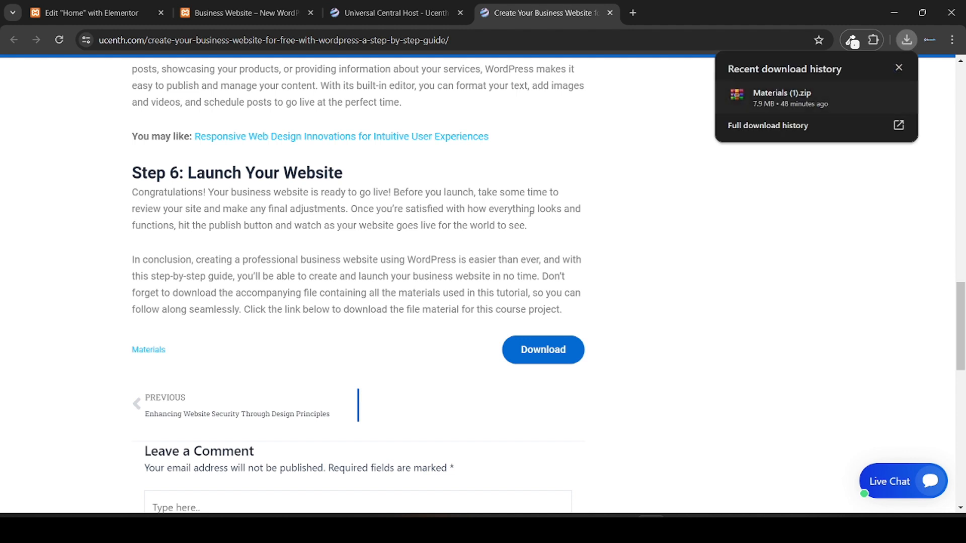
pyautogui.click(705, 283)
# Step: Switch to File Explorer and examine the Materials folder, including Brand Logos, Customers Images and the Project Main Color image
pyautogui.click(512, 528)
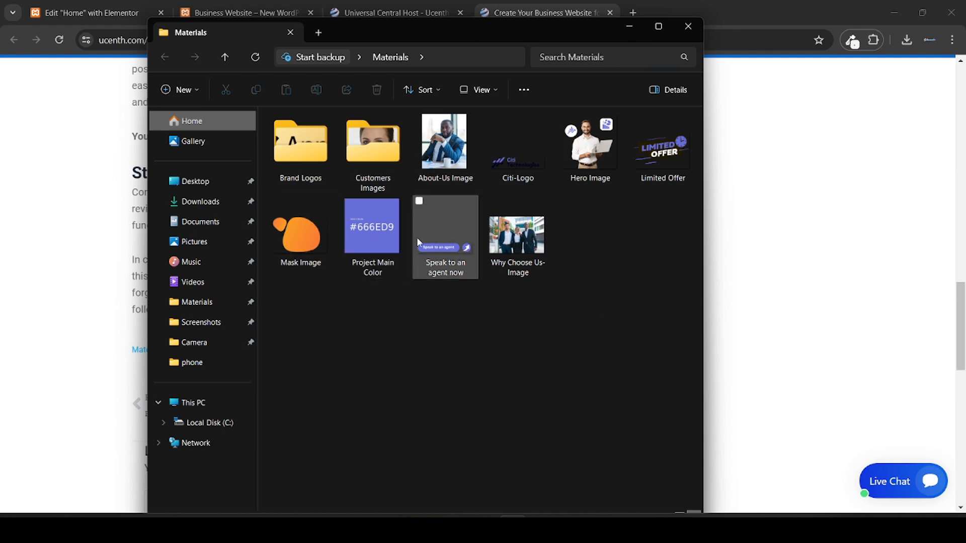
pyautogui.click(305, 161)
pyautogui.doubleClick(305, 161)
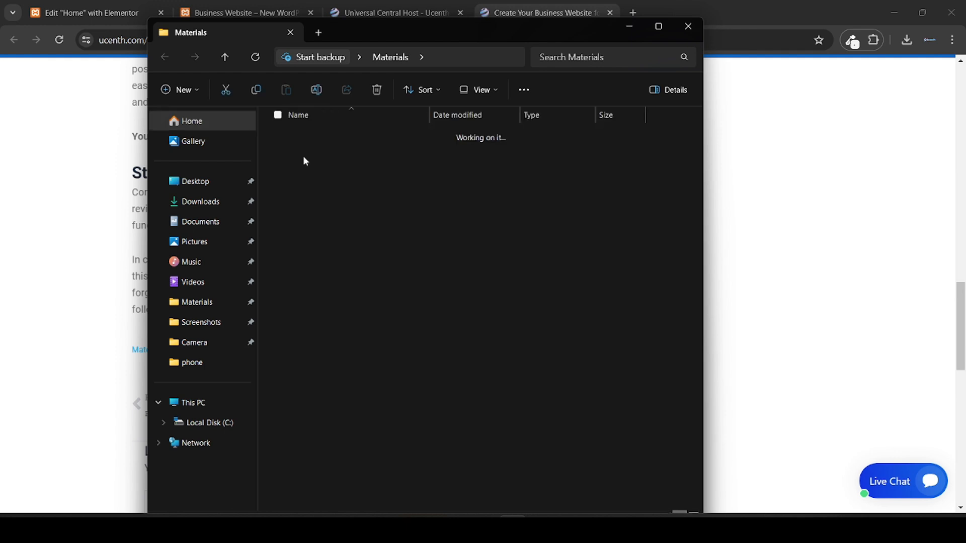
pyautogui.click(166, 57)
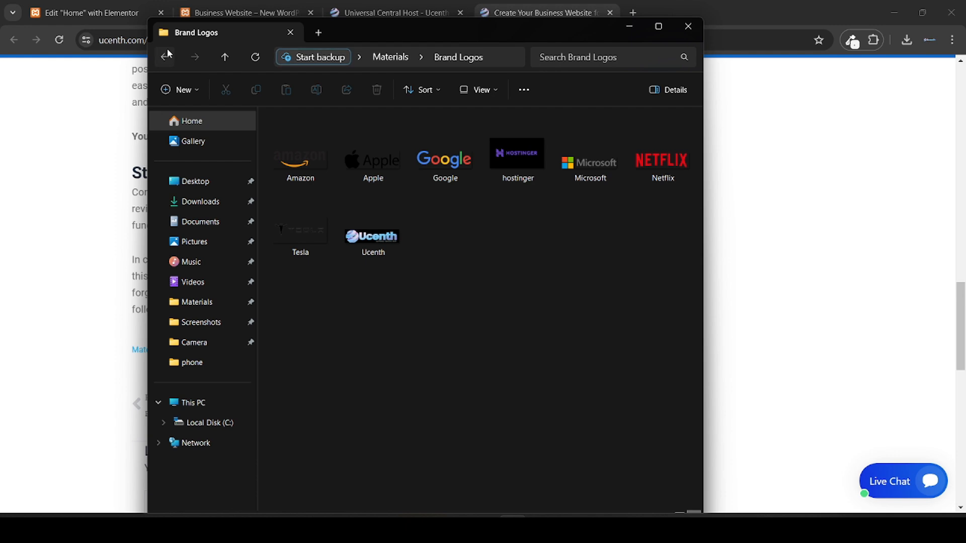
pyautogui.doubleClick(382, 191)
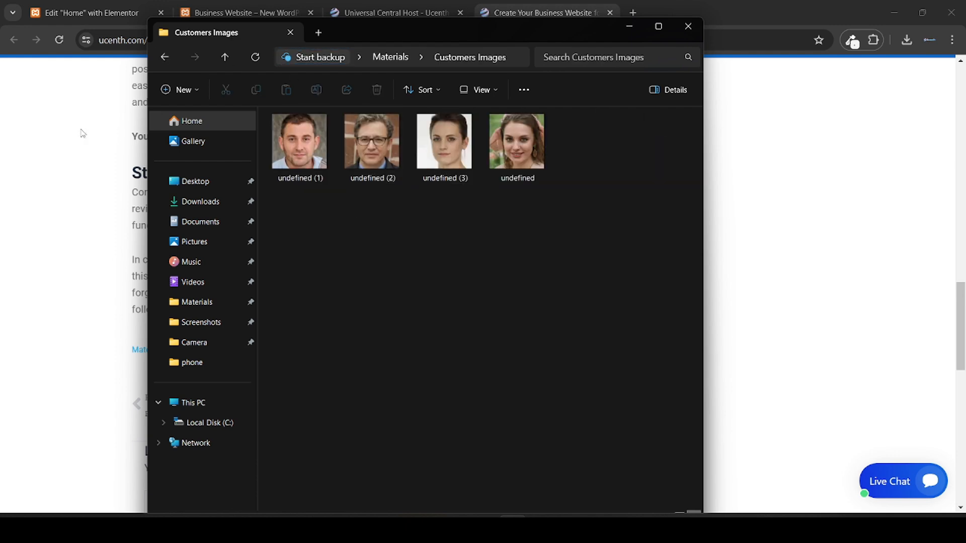
pyautogui.click(159, 59)
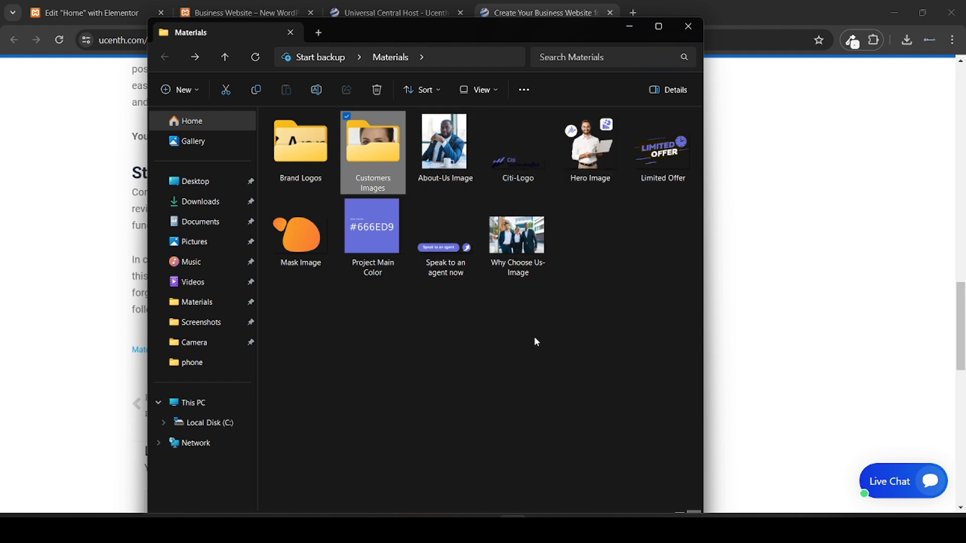
pyautogui.doubleClick(381, 240)
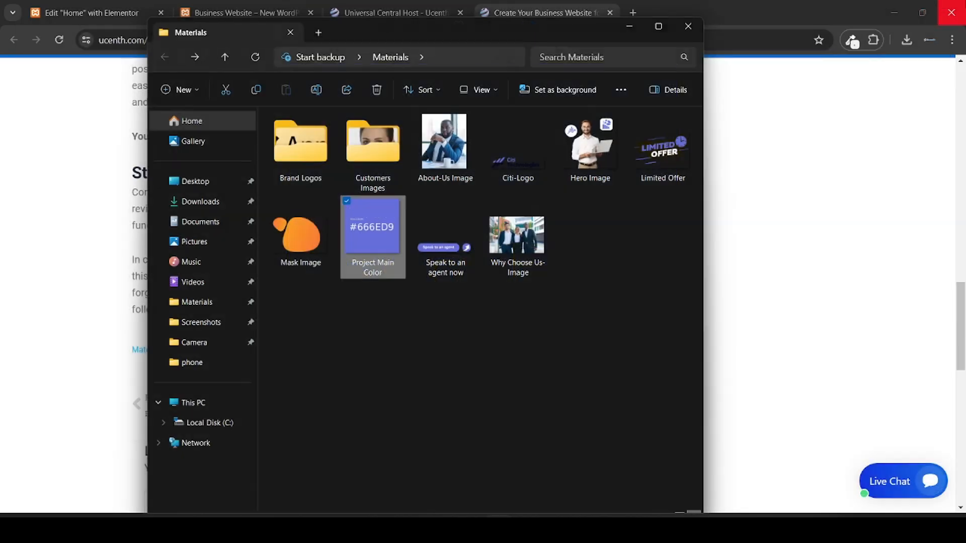
pyautogui.click(950, 10)
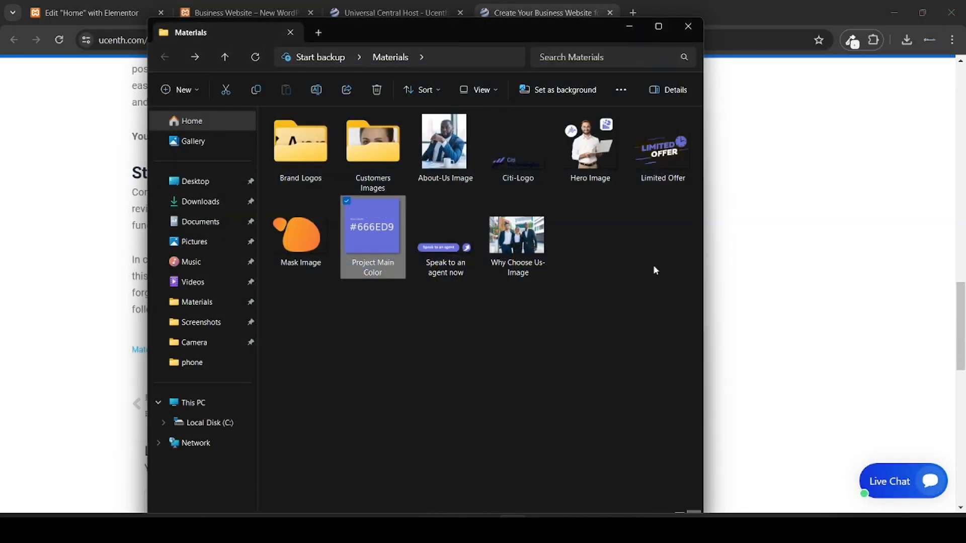
# Step: Return to the browser, close the guide's tab and switch back to the Home page in the Elementor editor
pyautogui.click(808, 240)
pyautogui.scroll(20, 760, 209)
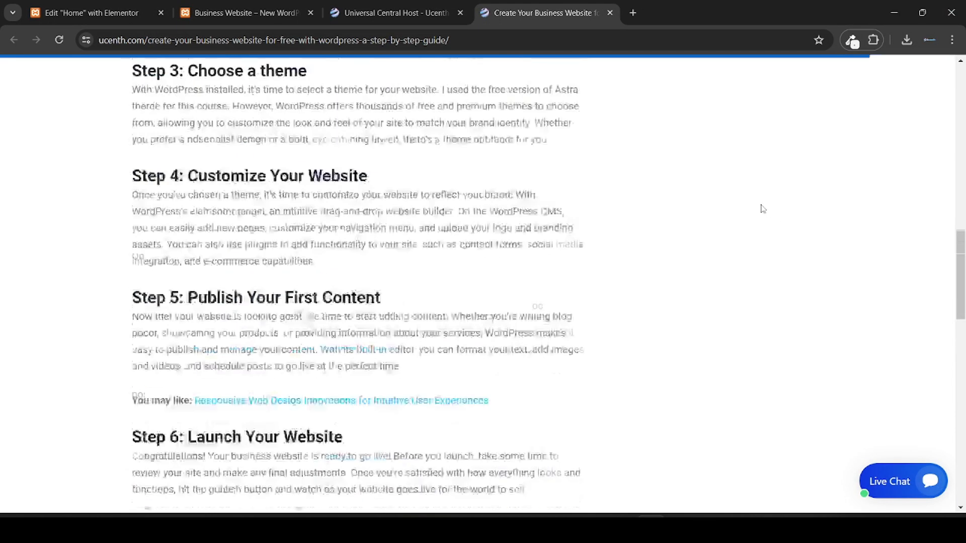
pyautogui.click(610, 12)
pyautogui.click(241, 12)
pyautogui.click(53, 7)
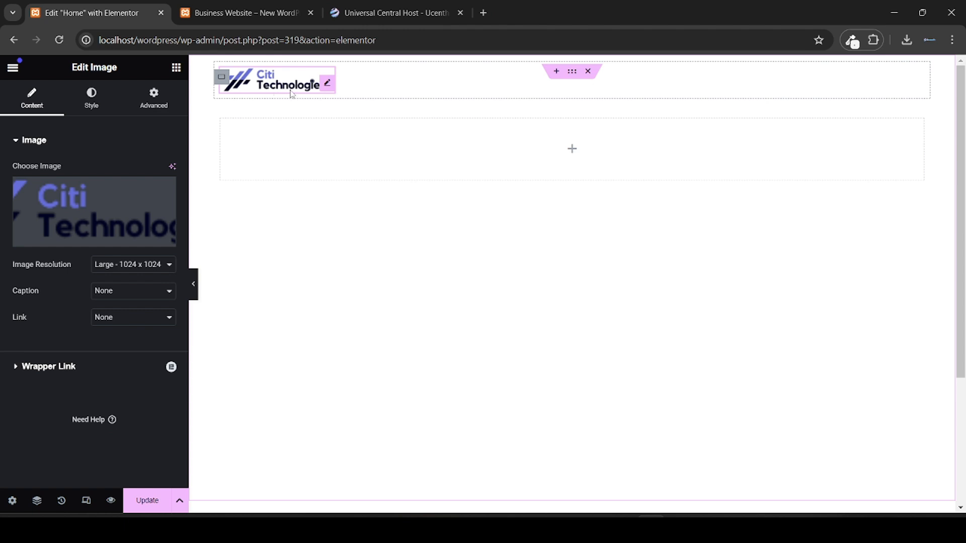
# Step: Find the Navbar widget by searching for menu and place it beside the Citi Technologies logo in the header container
pyautogui.click(176, 69)
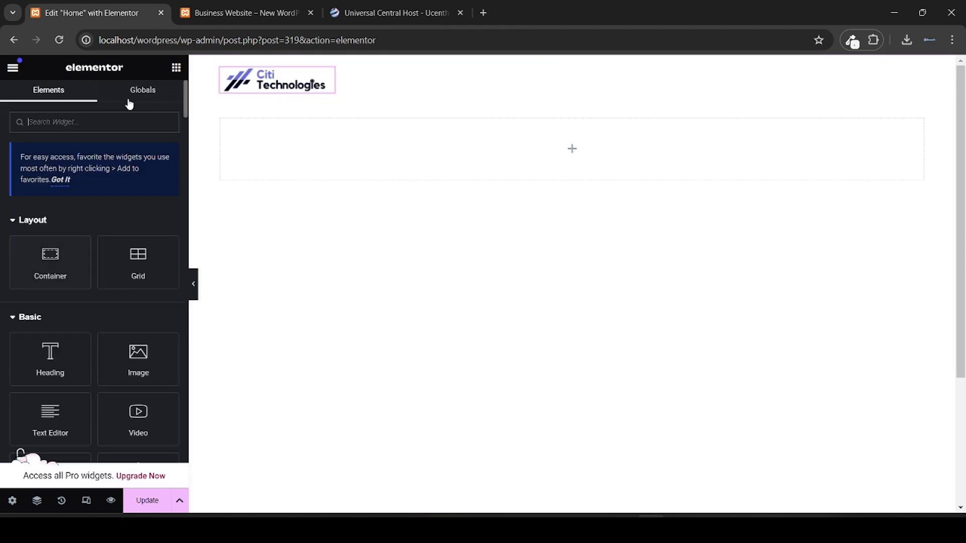
pyautogui.write('menu')
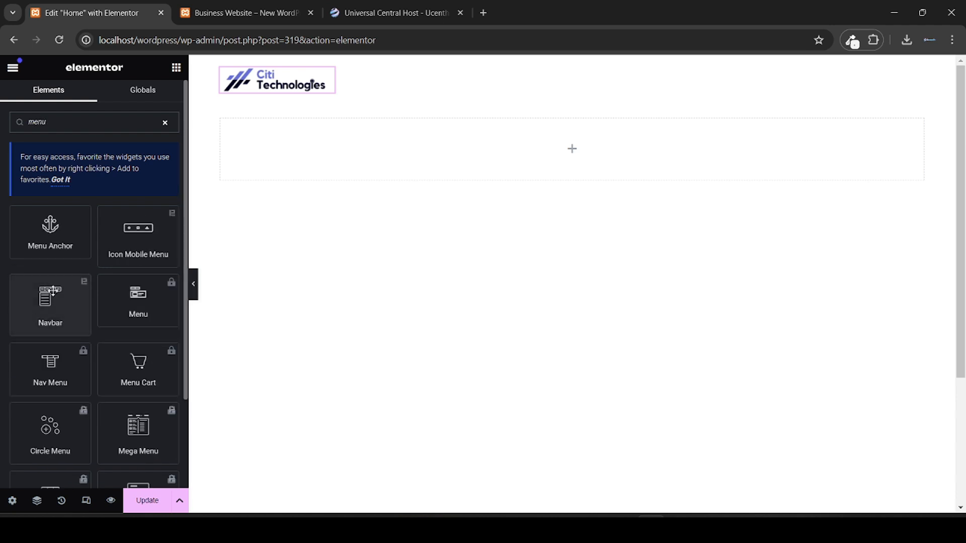
pyautogui.moveTo(45, 307); pyautogui.dragTo(313, 84)
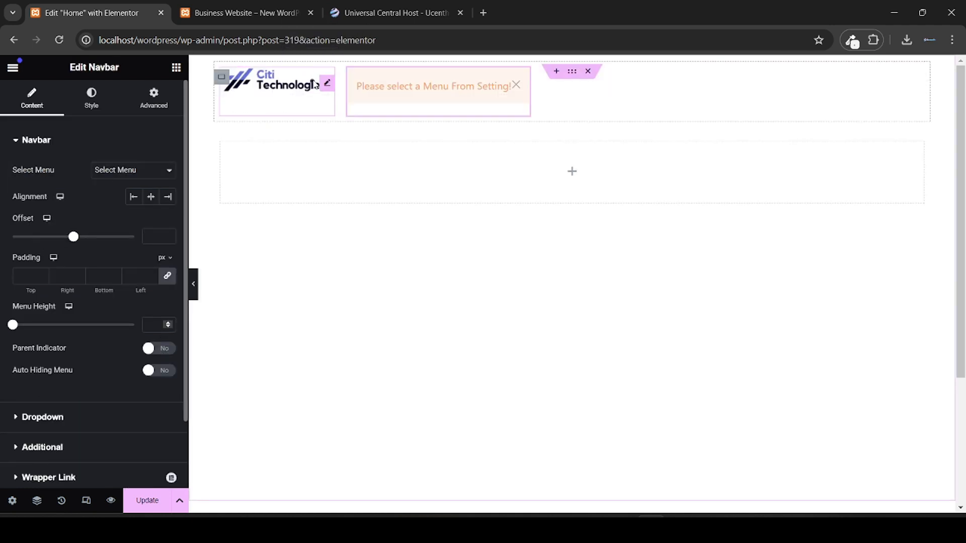
# Step: Assign the Our Info menu to the Navbar widget and set its menu height to 20
pyautogui.click(118, 171)
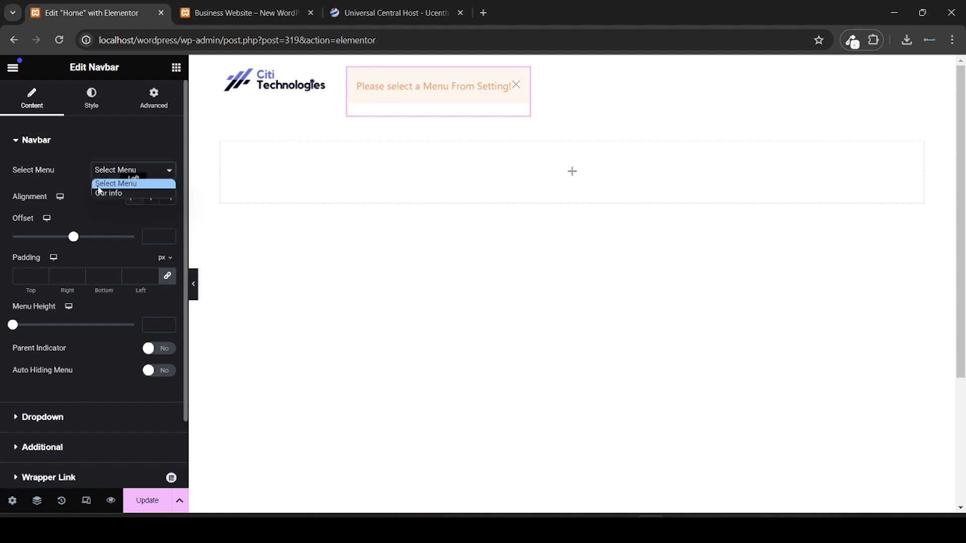
pyautogui.click(113, 194)
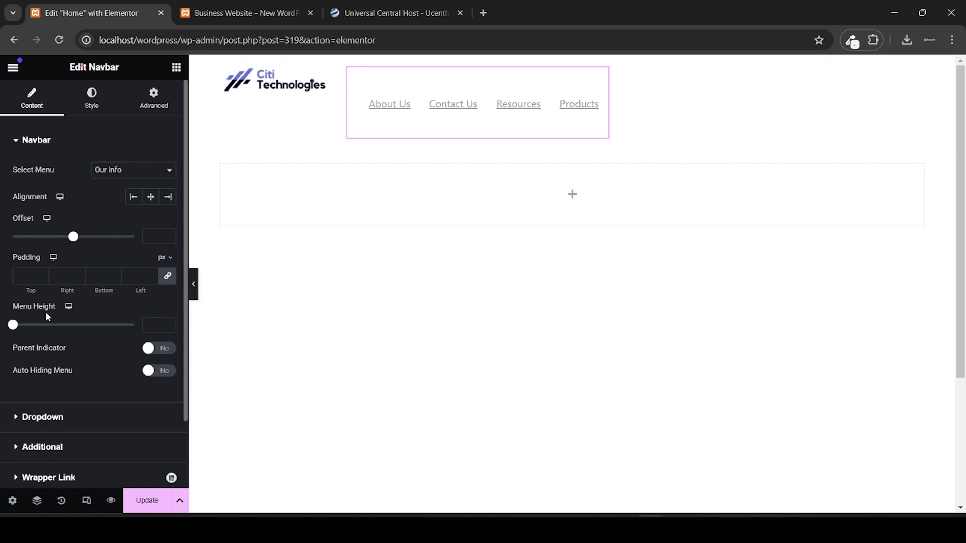
pyautogui.click(11, 326)
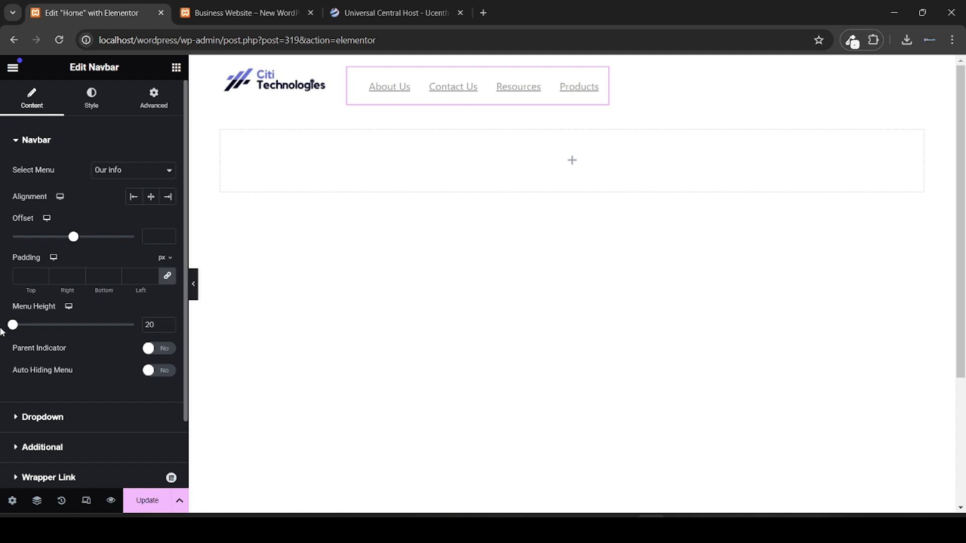
# Step: Set the Navbar style to Style 4
pyautogui.click(83, 109)
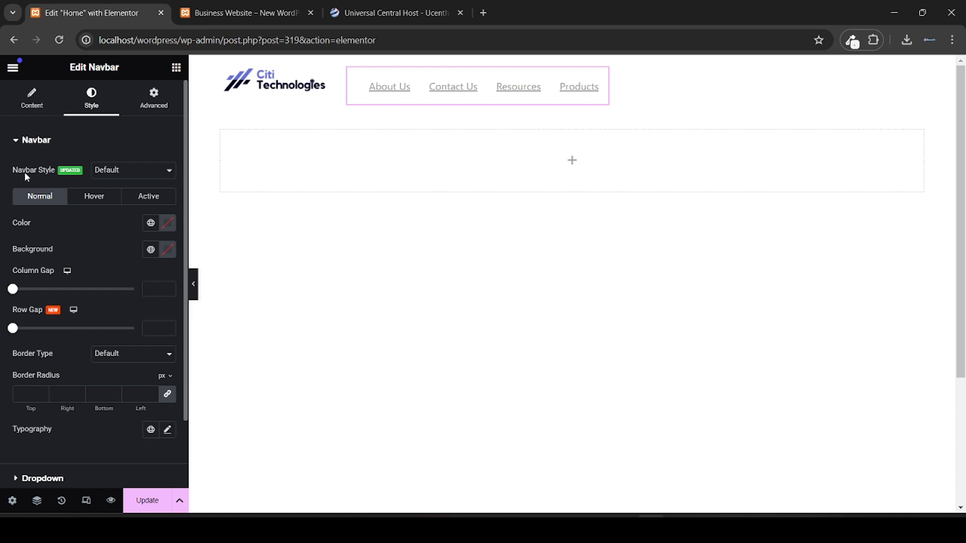
pyautogui.click(118, 172)
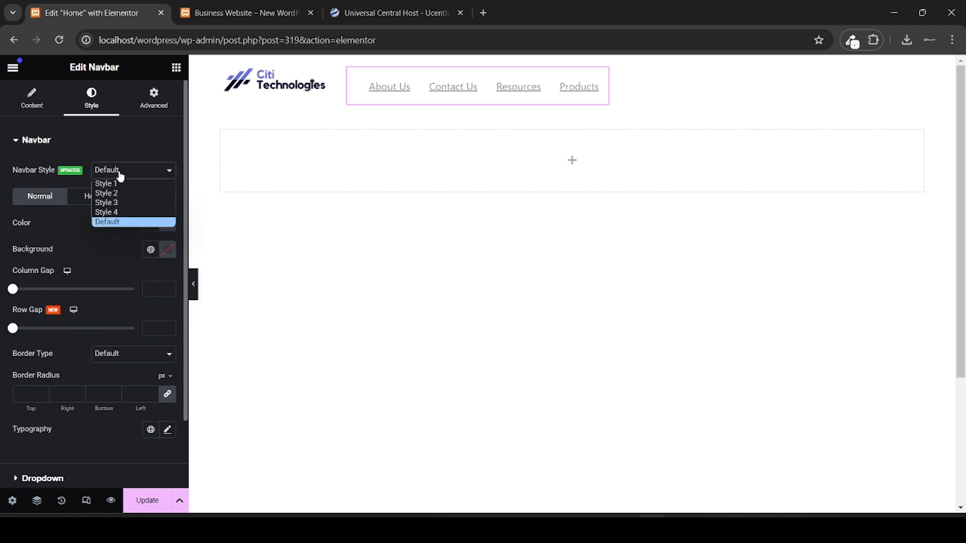
pyautogui.click(120, 211)
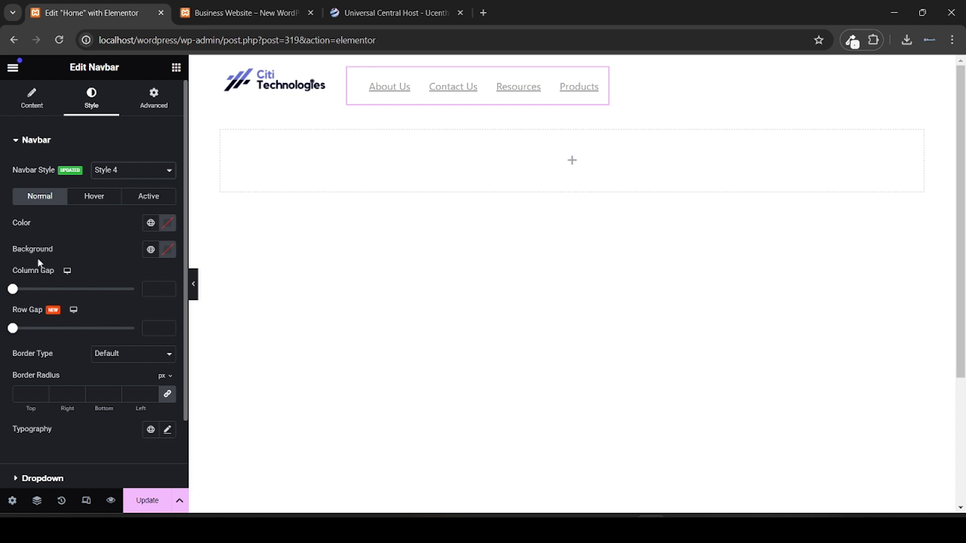
# Step: Set the Navbar's normal text color to the global Theme Color 8 (#111111)
pyautogui.click(167, 223)
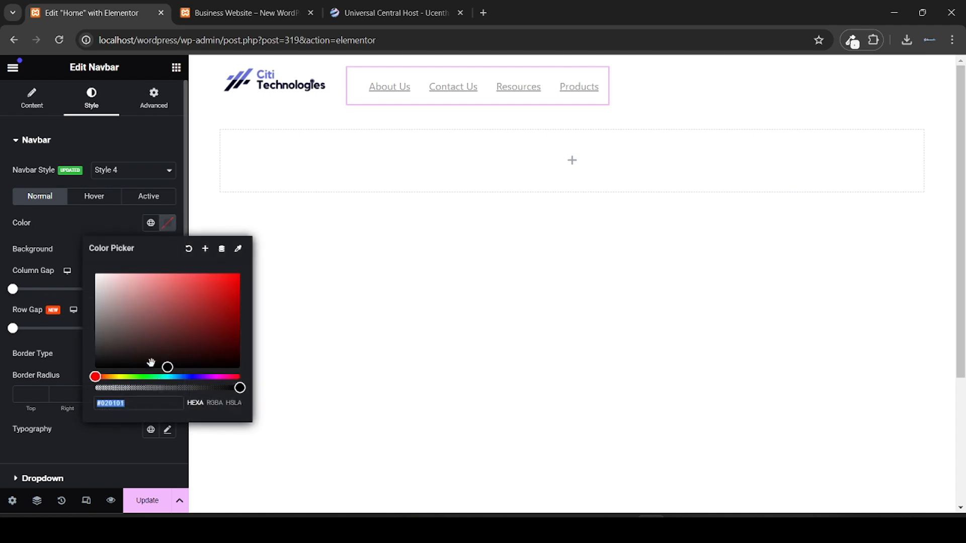
pyautogui.click(150, 223)
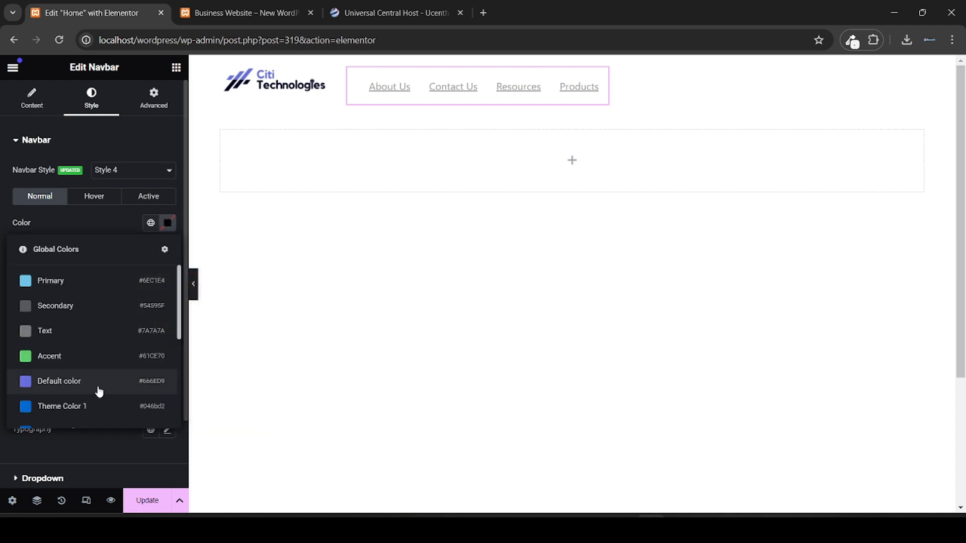
pyautogui.scroll(-4, 99, 392)
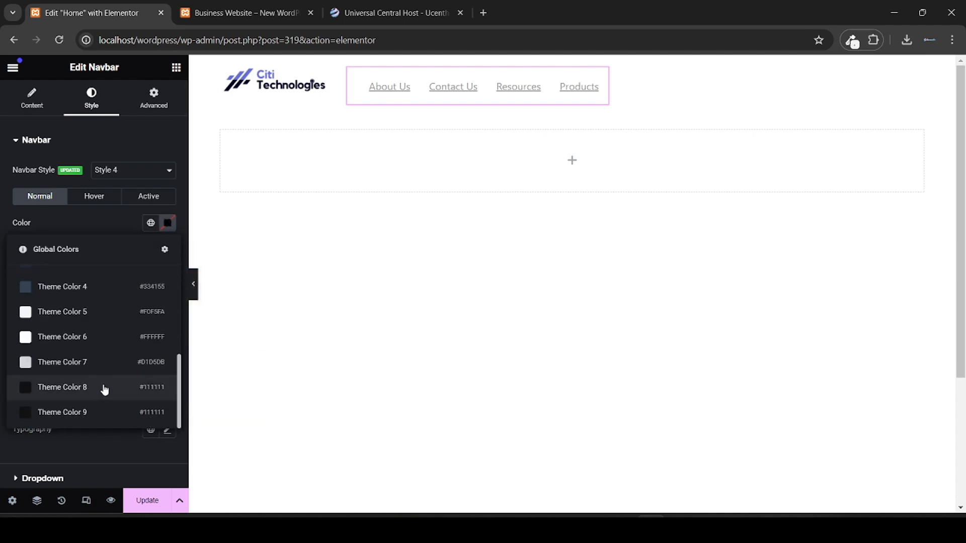
pyautogui.click(104, 387)
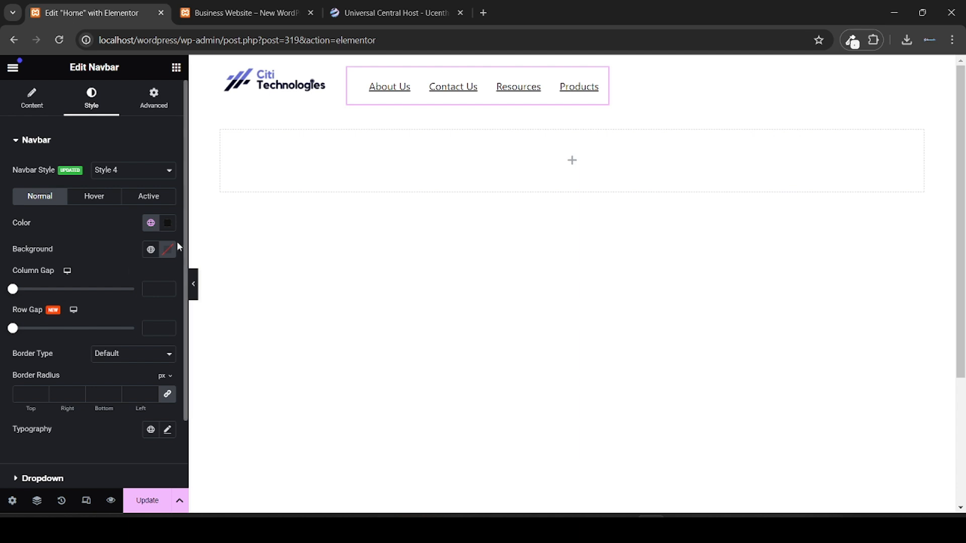
# Step: Remove the underline from the Navbar links by setting the typography decoration to None
pyautogui.scroll(-2, 100, 266)
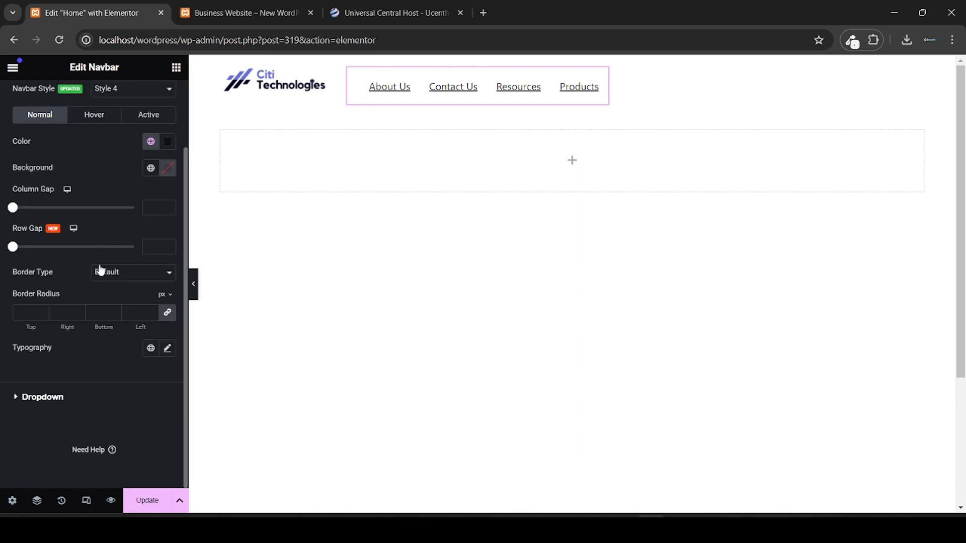
pyautogui.click(168, 352)
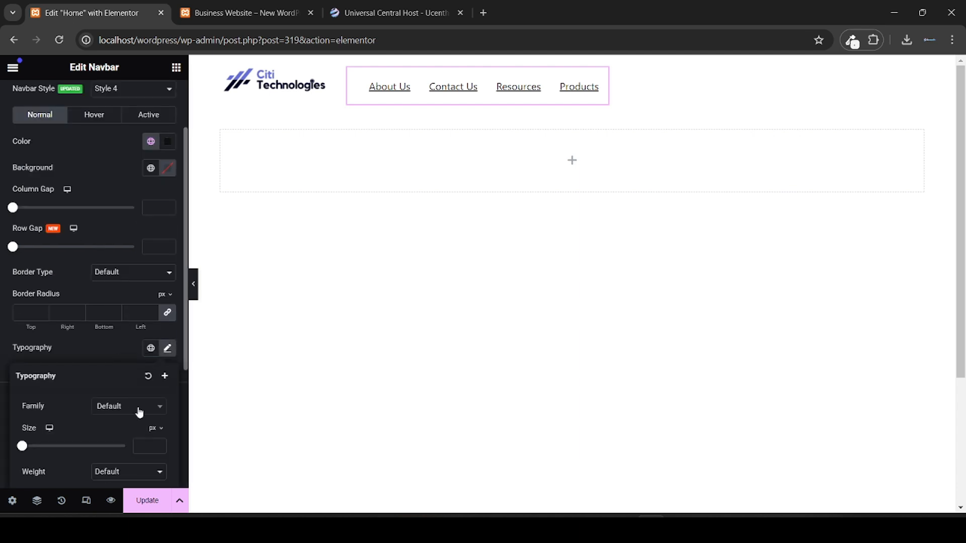
pyautogui.scroll(-3, 138, 410)
pyautogui.scroll(-1, 140, 419)
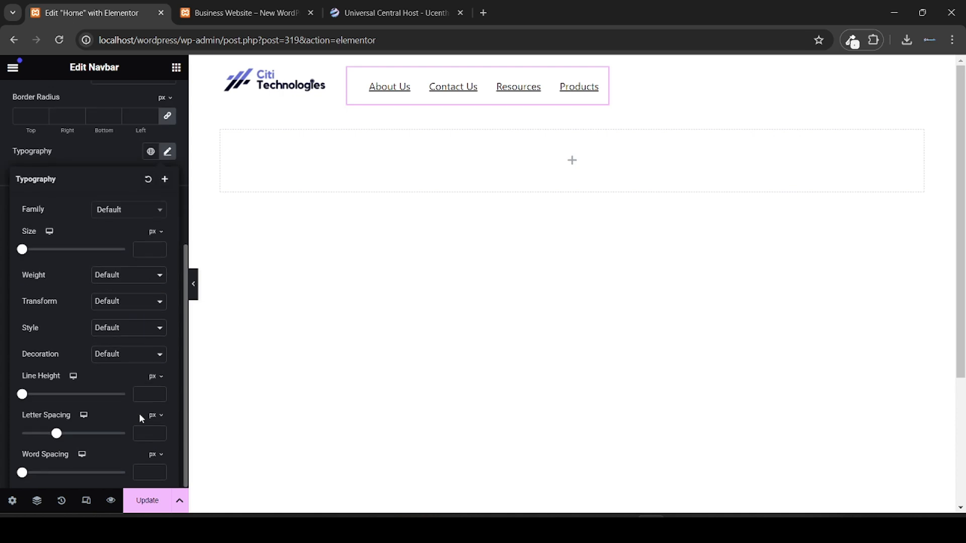
pyautogui.click(123, 355)
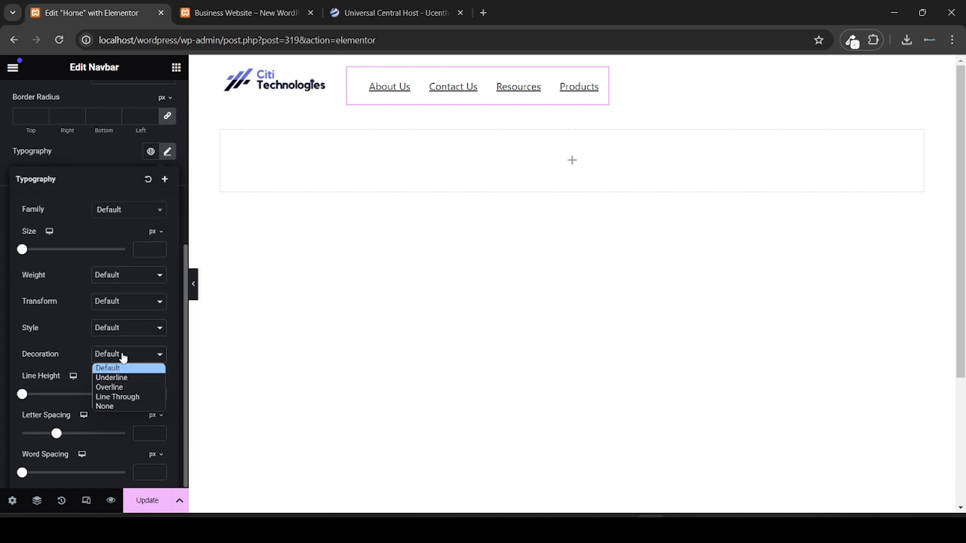
pyautogui.click(131, 407)
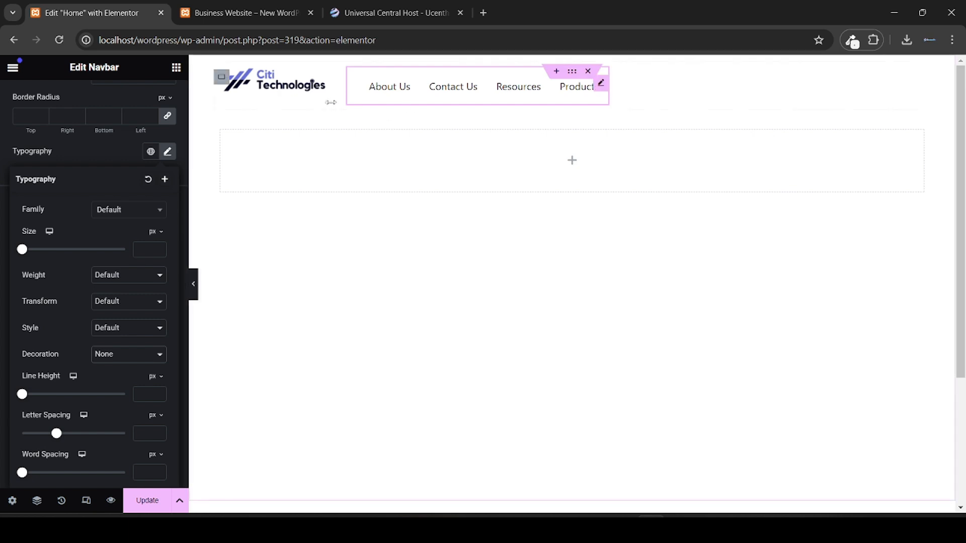
# Step: Try Style 1 as the Navbar style and return it to Style 4
pyautogui.scroll(6, 3, 153)
pyautogui.click(2, 151)
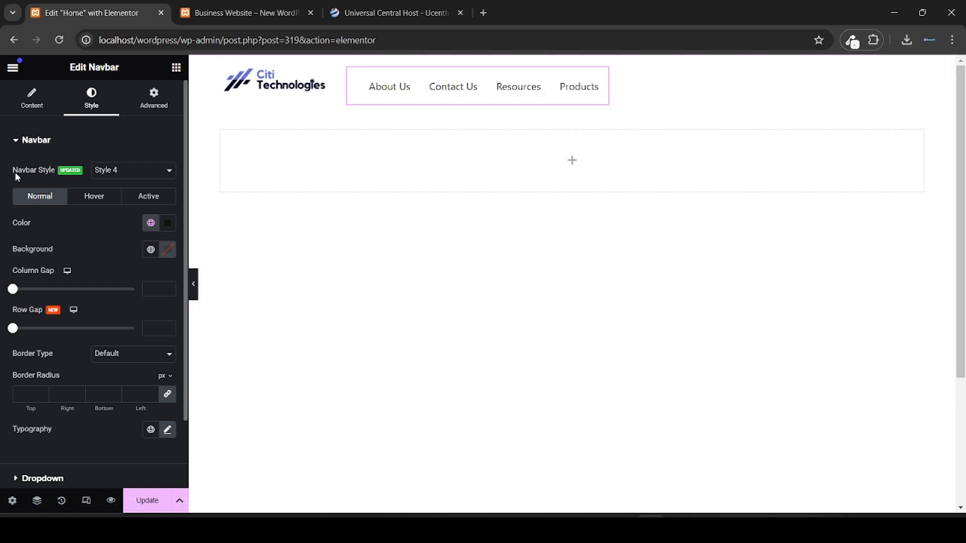
pyautogui.click(142, 167)
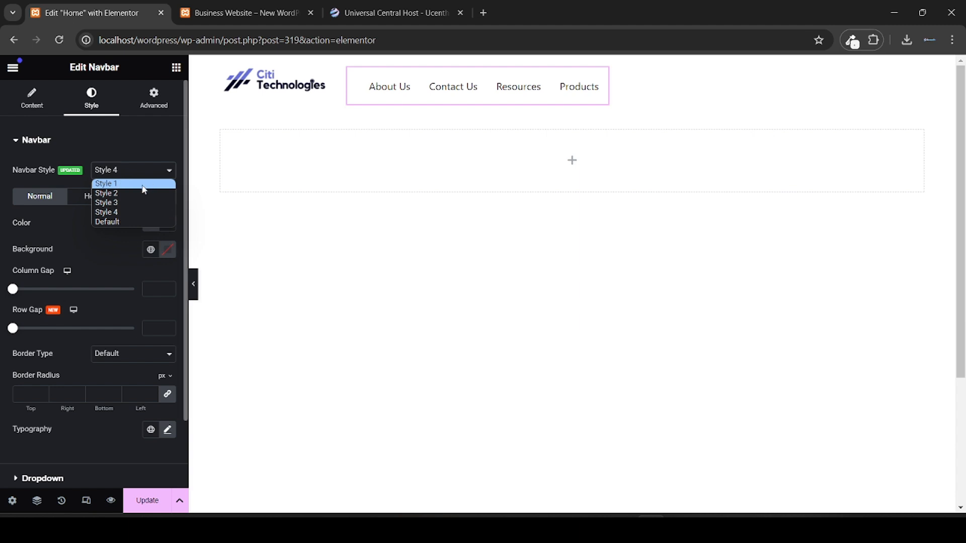
pyautogui.click(143, 186)
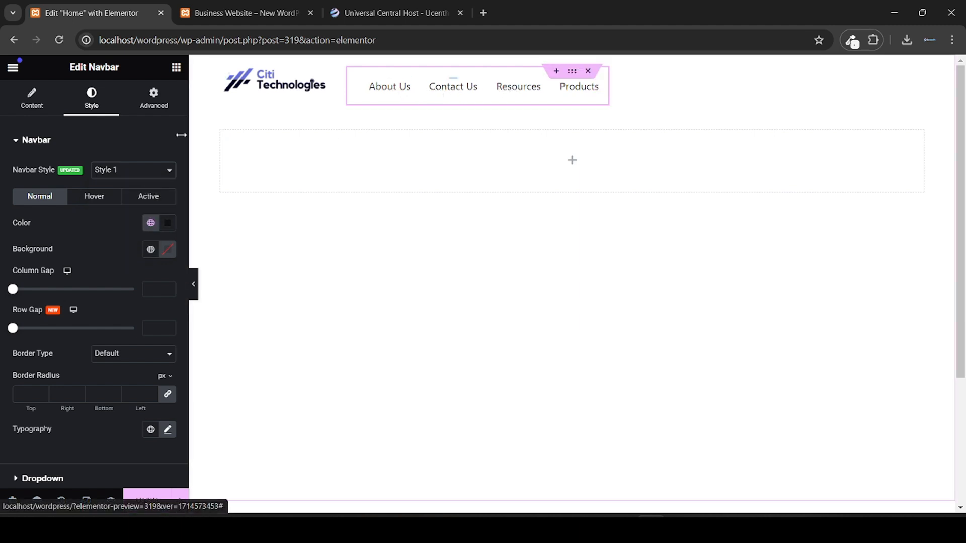
pyautogui.click(122, 170)
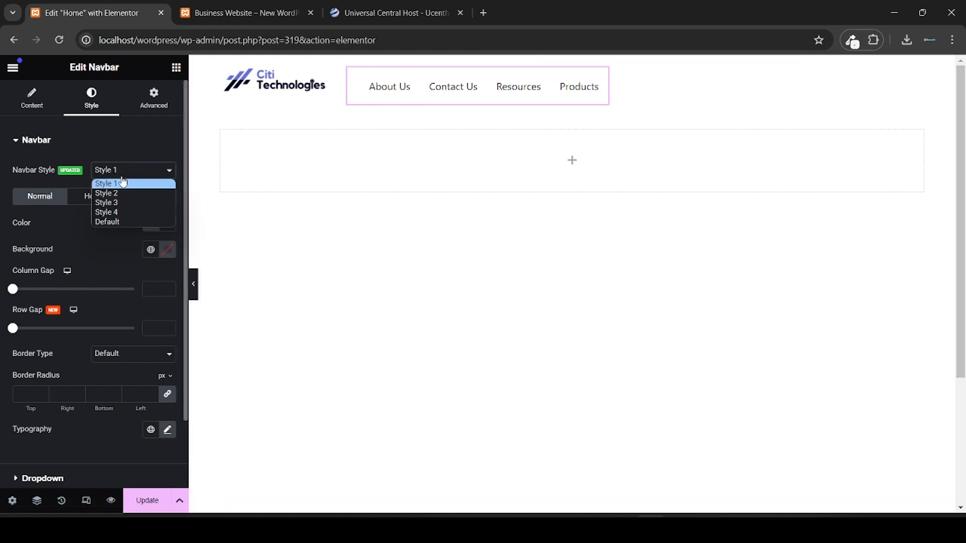
pyautogui.click(117, 214)
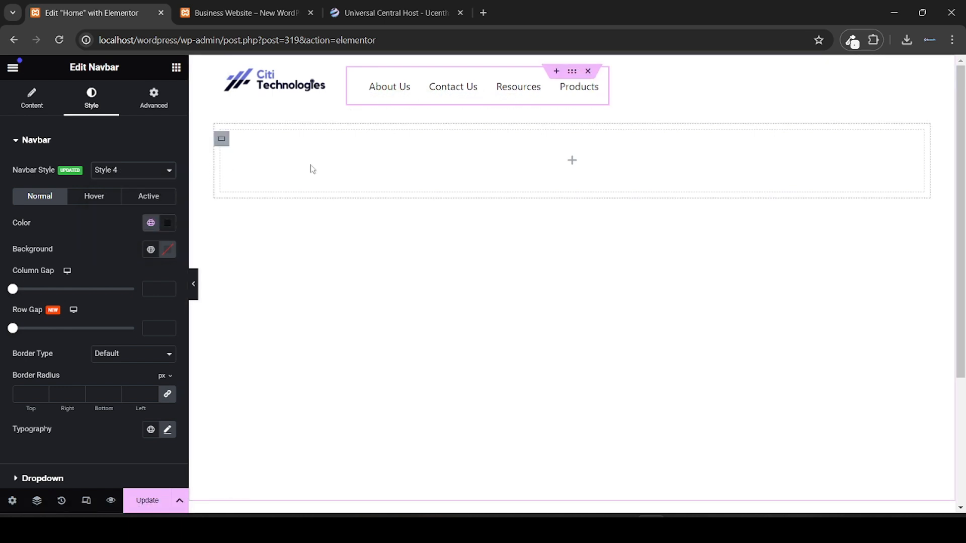
# Step: Add a Button widget to the header container, directly after the Navbar
pyautogui.click(177, 71)
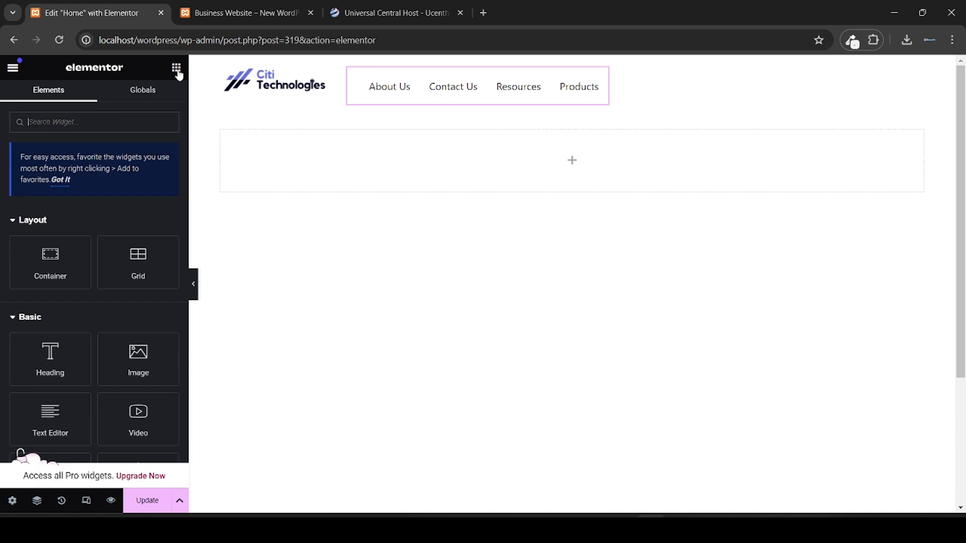
pyautogui.scroll(-2, 1, 335)
pyautogui.scroll(-1, 1, 337)
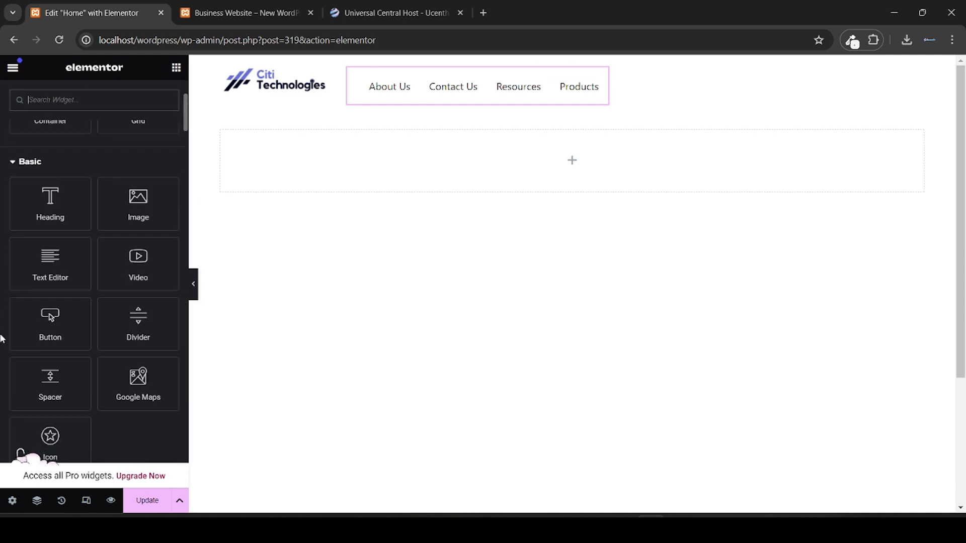
pyautogui.moveTo(51, 322); pyautogui.dragTo(623, 85)
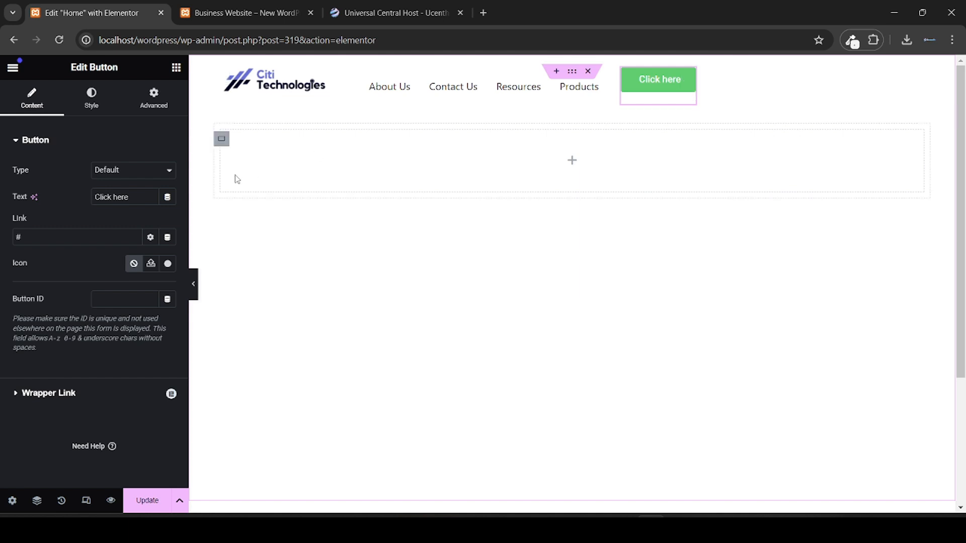
# Step: Change the header button's text to Connect
pyautogui.tripleClick(118, 196)
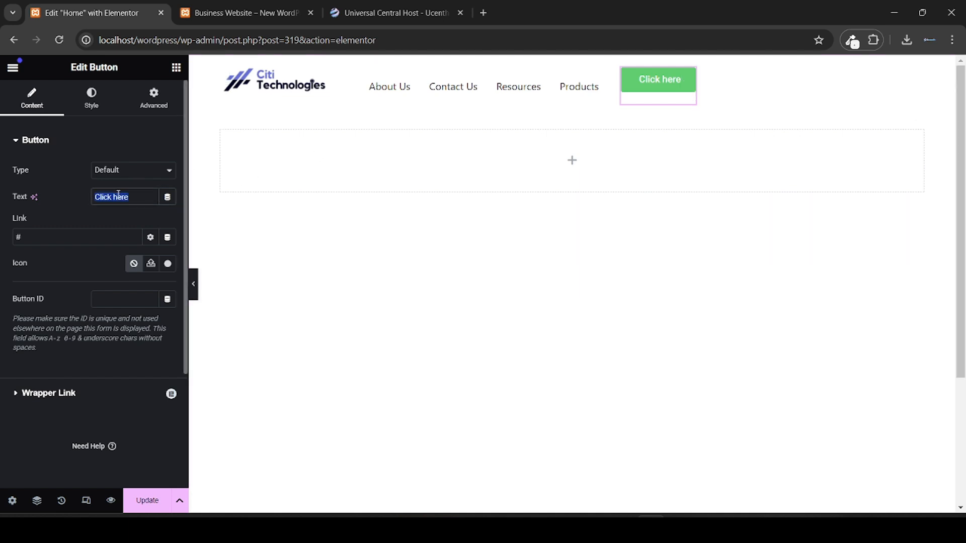
pyautogui.write('Get S')
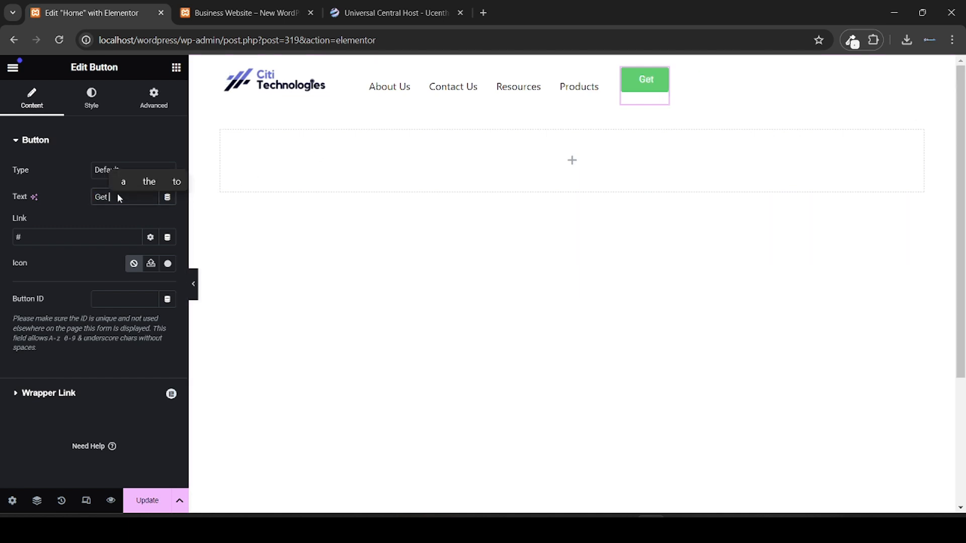
pyautogui.press('BackSpace')
pyautogui.press('BackSpace')
pyautogui.press('BackSpace')
pyautogui.press('BackSpace')
pyautogui.press('BackSpace')
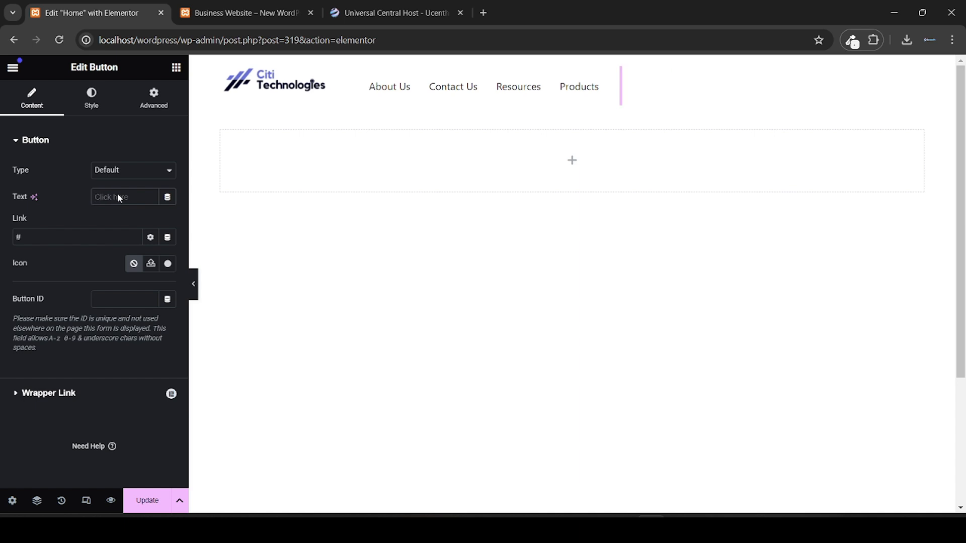
pyautogui.write('Connect')
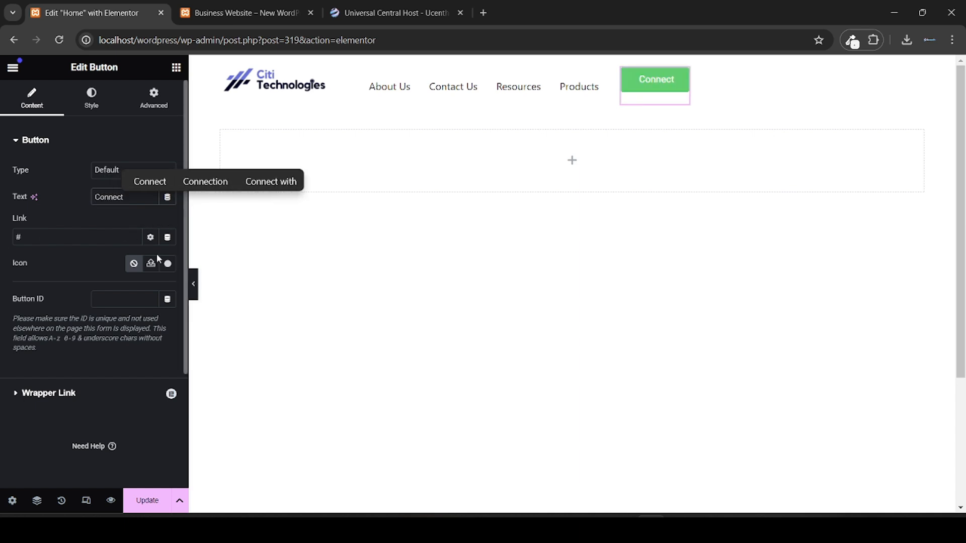
# Step: Find the solid User icon in the icon library with the term "user" and insert it into the Connect button
pyautogui.click(168, 263)
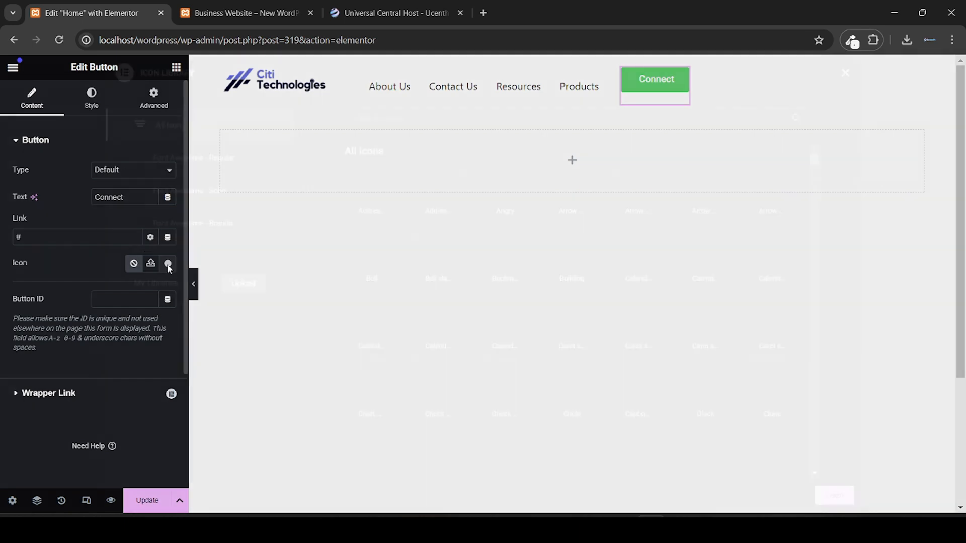
pyautogui.click(465, 126)
pyautogui.write('uer')
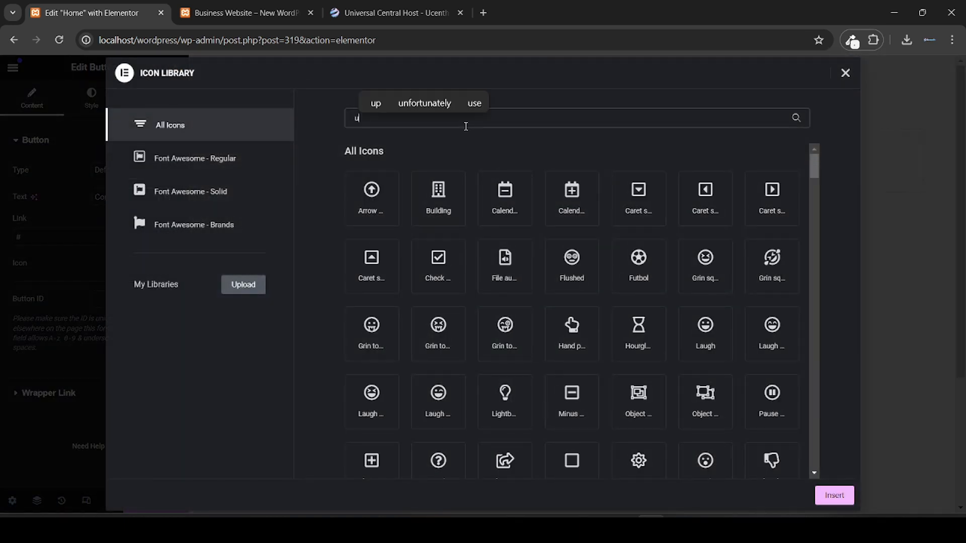
pyautogui.press('BackSpace')
pyautogui.press('BackSpace')
pyautogui.press('BackSpace')
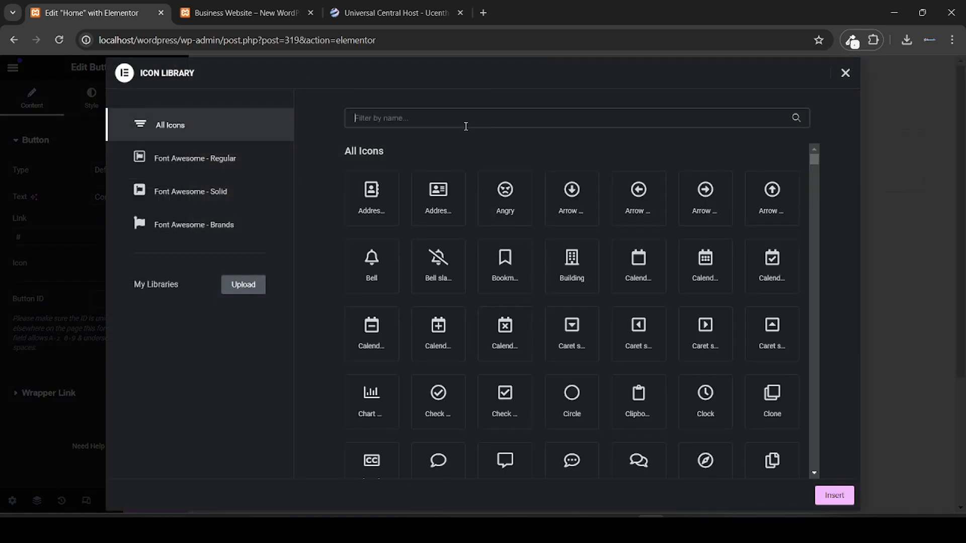
pyautogui.write('user')
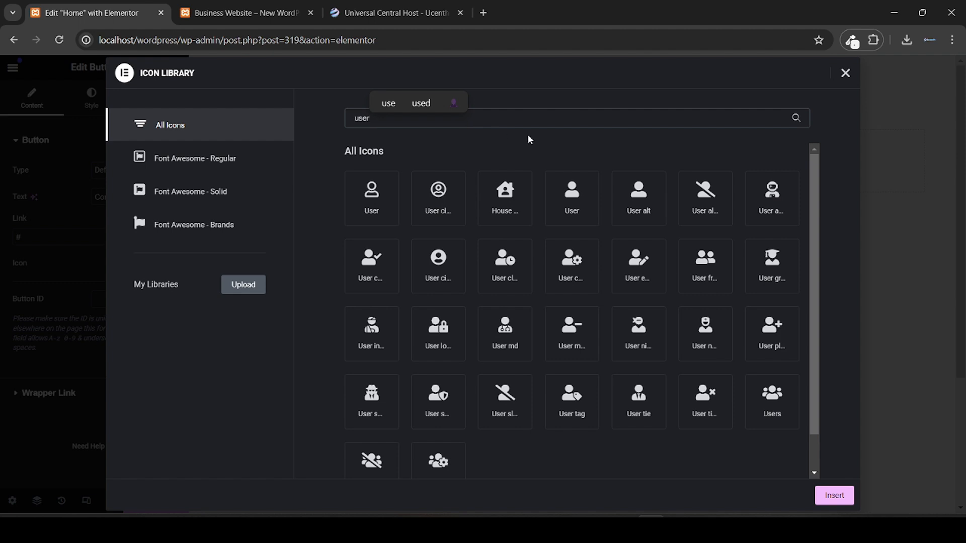
pyautogui.click(573, 211)
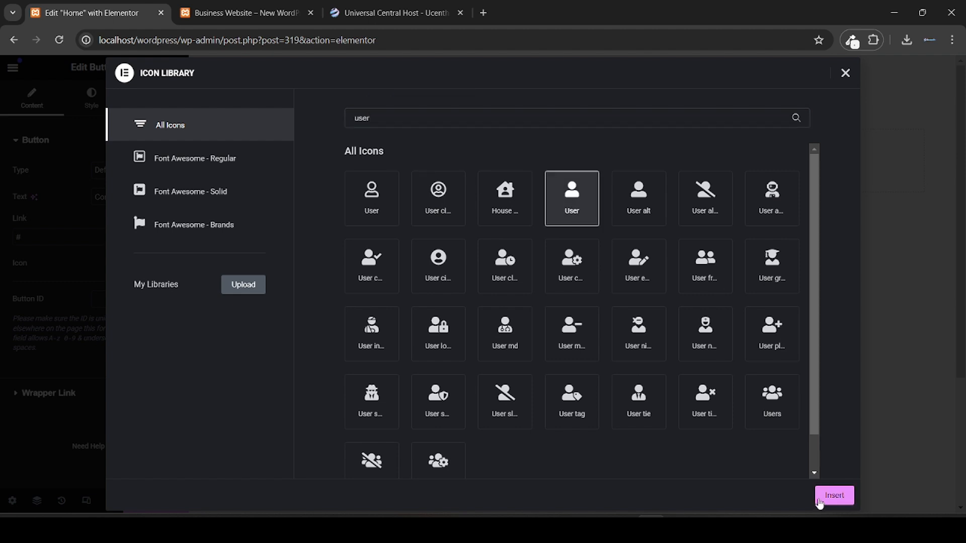
pyautogui.click(827, 494)
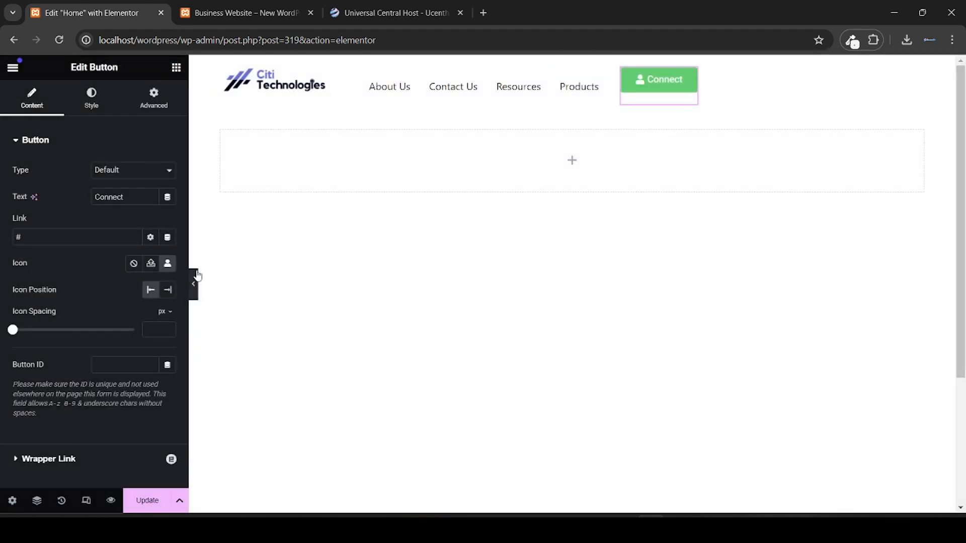
# Step: Check the Connect button on the Business Website page and set the new button's normal background color to light gray #E6E6E6
pyautogui.click(100, 111)
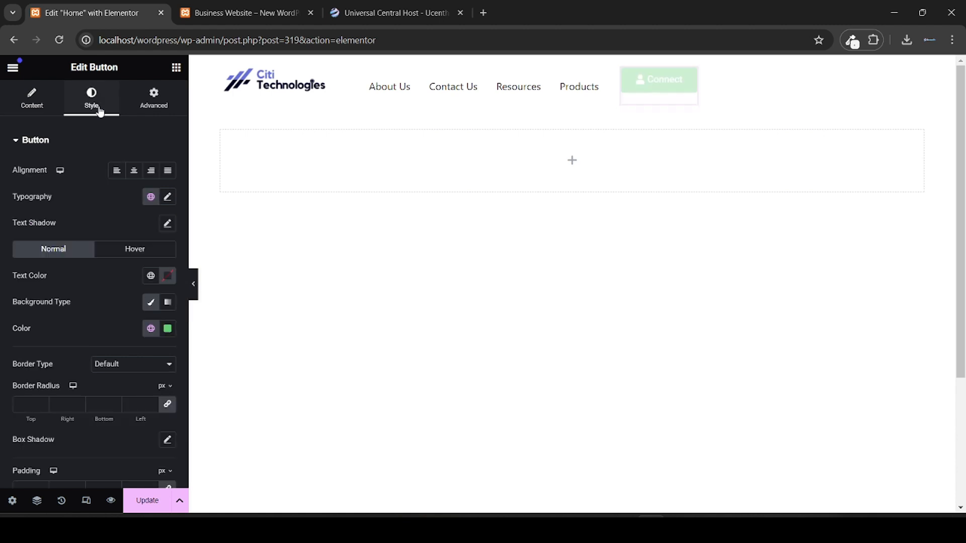
pyautogui.click(258, 4)
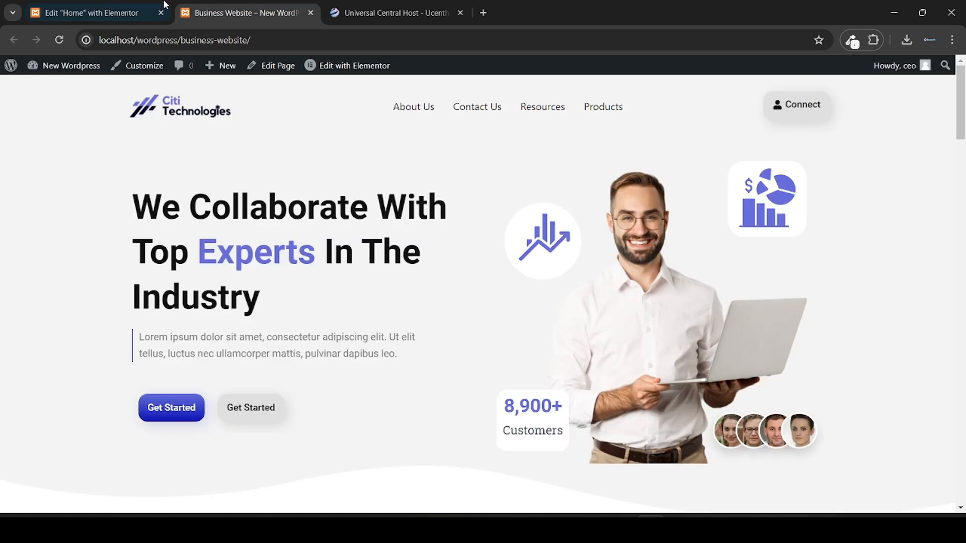
pyautogui.click(96, 7)
pyautogui.scroll(-2, 40, 208)
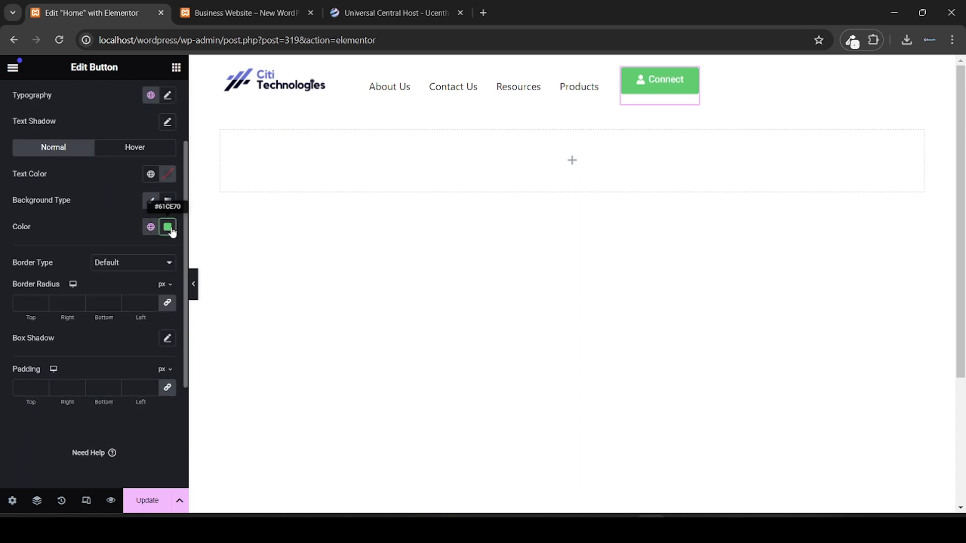
pyautogui.click(168, 228)
pyautogui.moveTo(100, 290); pyautogui.dragTo(95, 287)
pyautogui.click(74, 230)
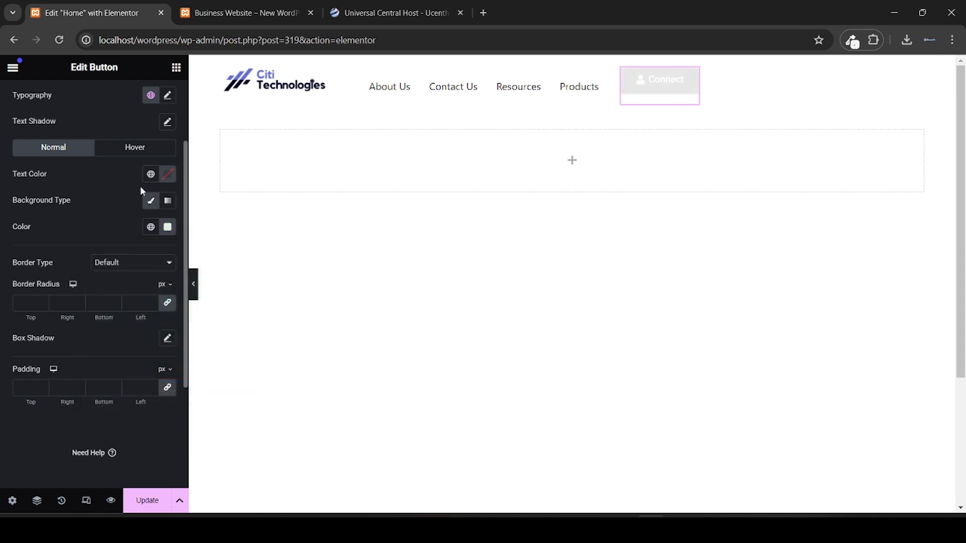
# Step: Set the Connect button's normal text color to black (#000000)
pyautogui.click(167, 174)
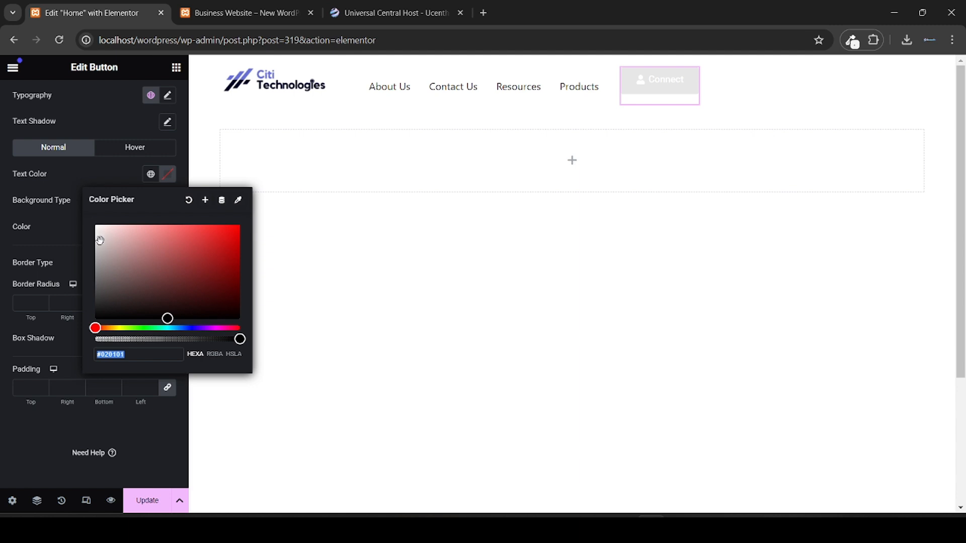
pyautogui.moveTo(97, 304); pyautogui.dragTo(92, 328)
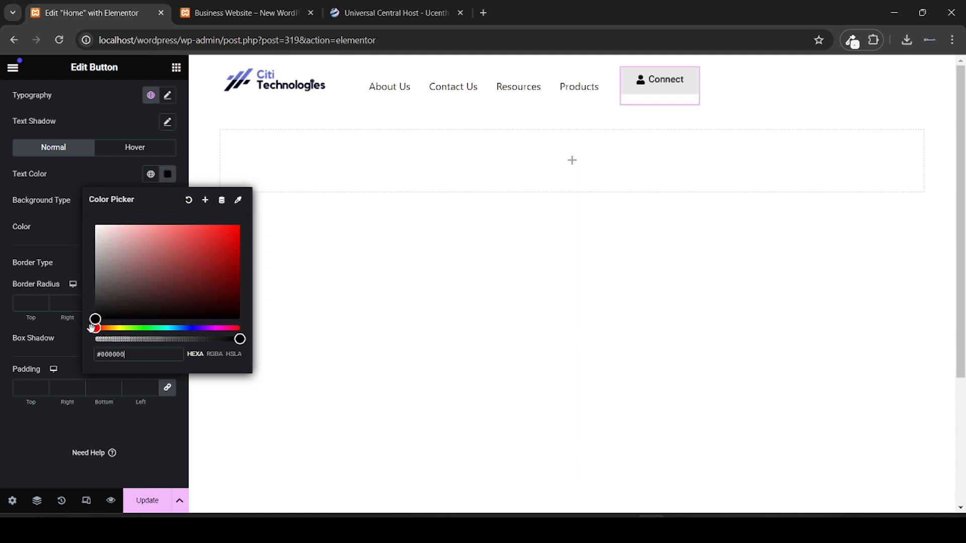
pyautogui.click(3, 270)
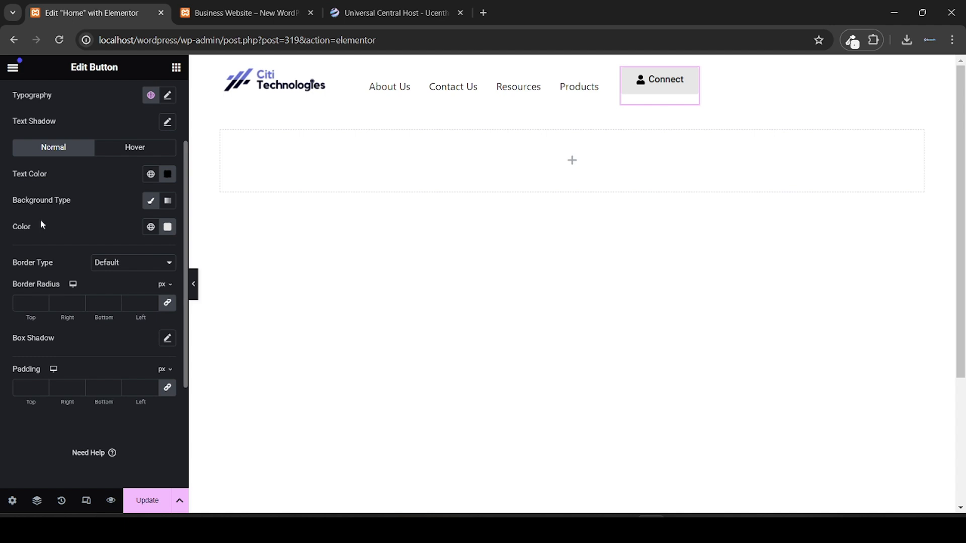
# Step: Switch to the Business Website page and sample the background color of its Connect button with the browser's color picker extension
pyautogui.click(257, 5)
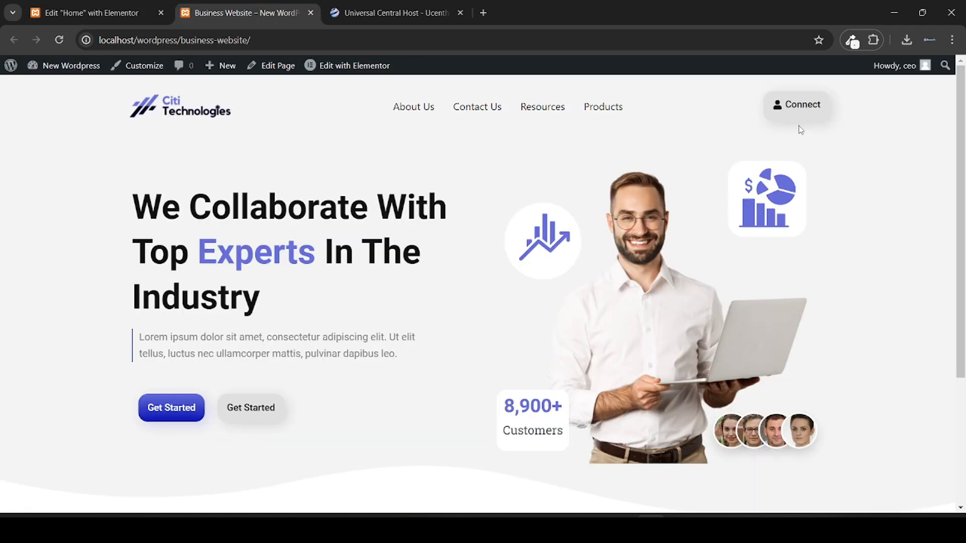
pyautogui.click(849, 48)
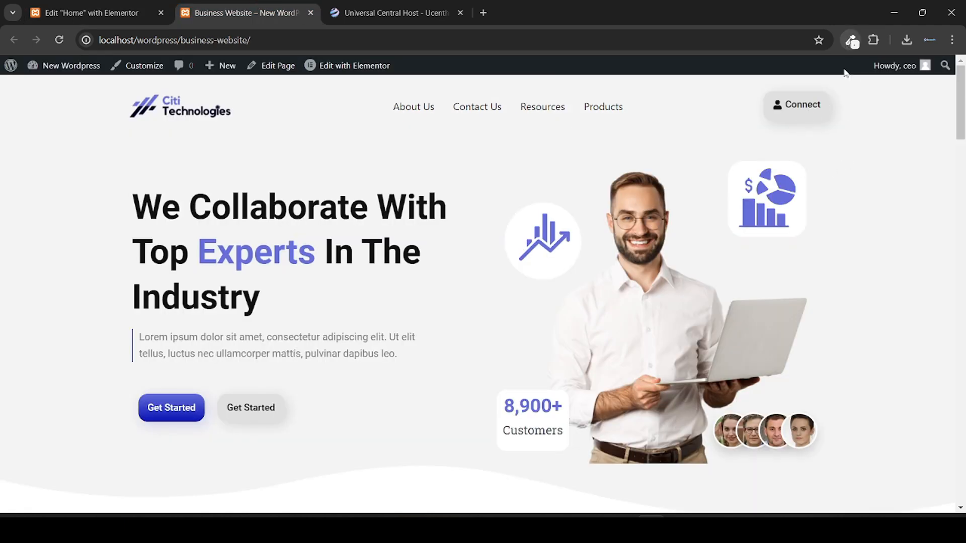
pyautogui.click(854, 45)
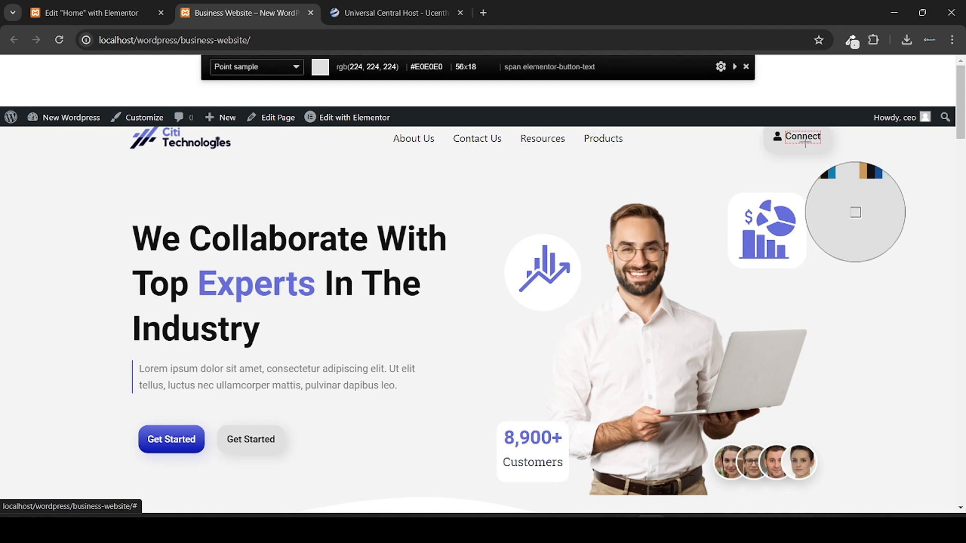
pyautogui.click(805, 146)
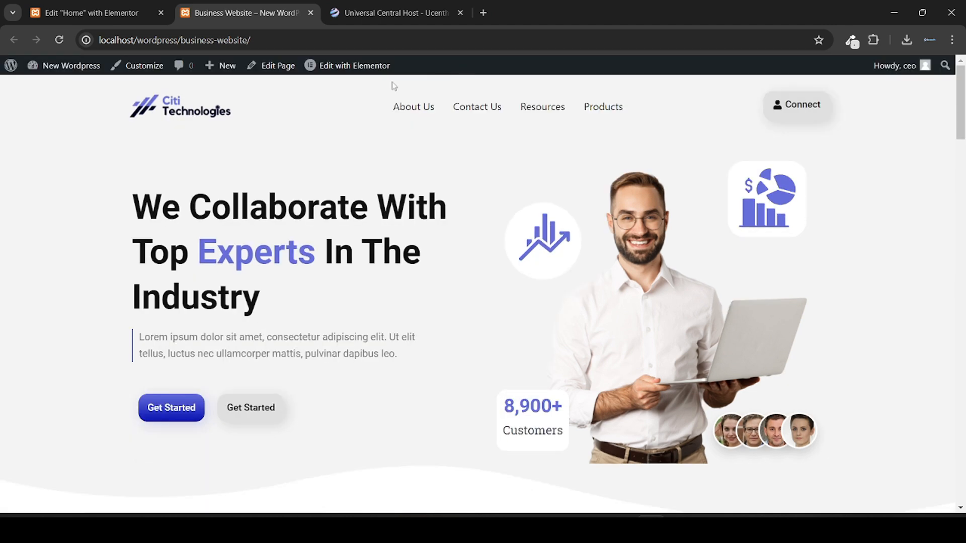
# Step: Return to the Home page editor and set the Connect button's background color to the sampled gray #E0E0E0
pyautogui.click(132, 10)
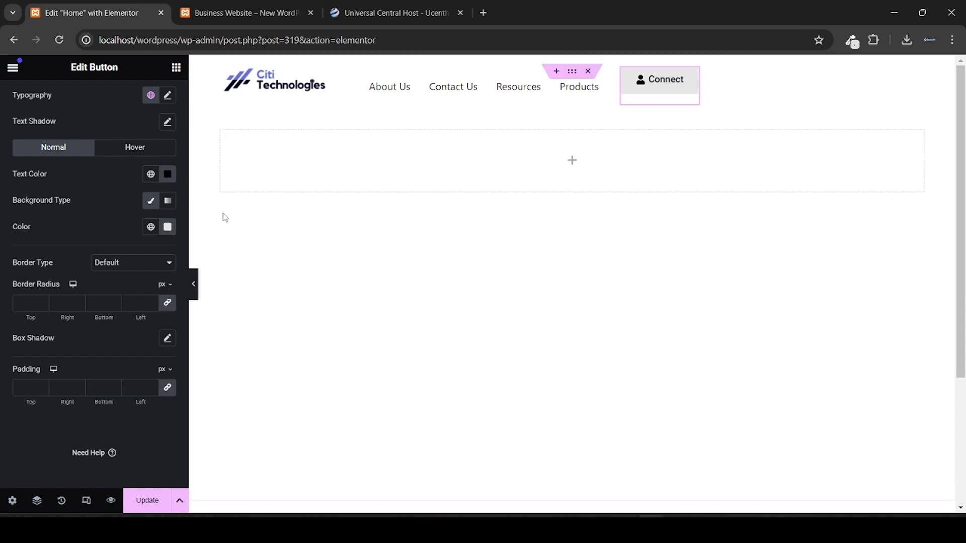
pyautogui.click(175, 228)
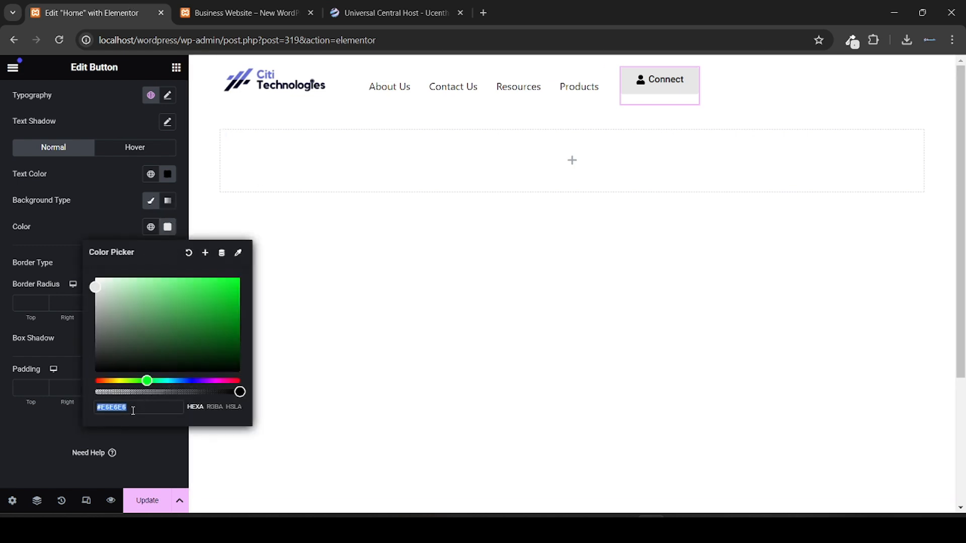
pyautogui.click(37, 500)
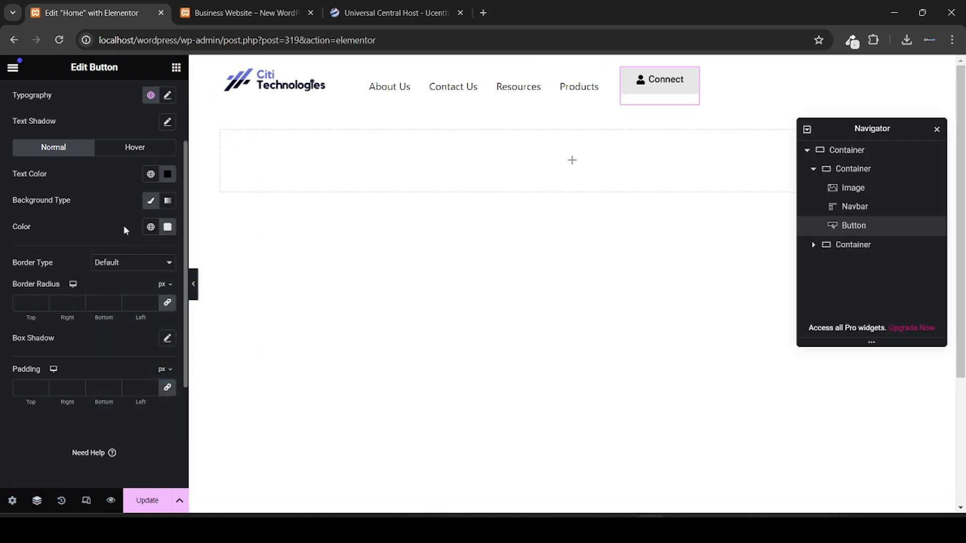
pyautogui.click(167, 226)
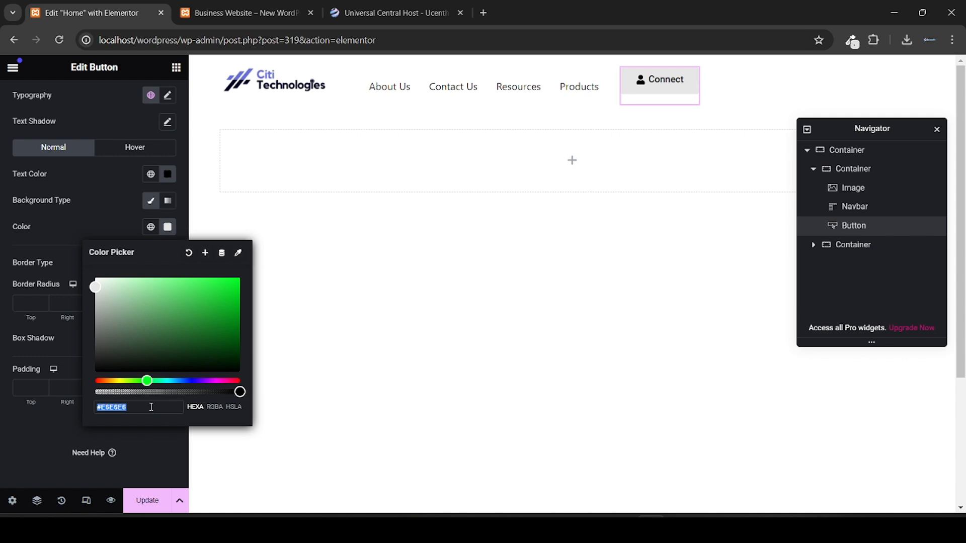
pyautogui.hotkey('ctrl', 'v')
pyautogui.click(937, 129)
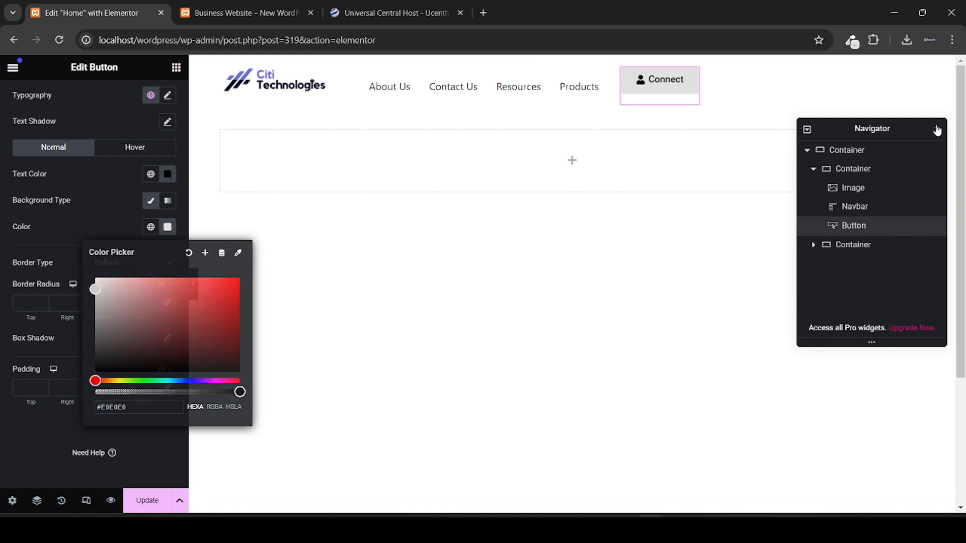
pyautogui.click(936, 130)
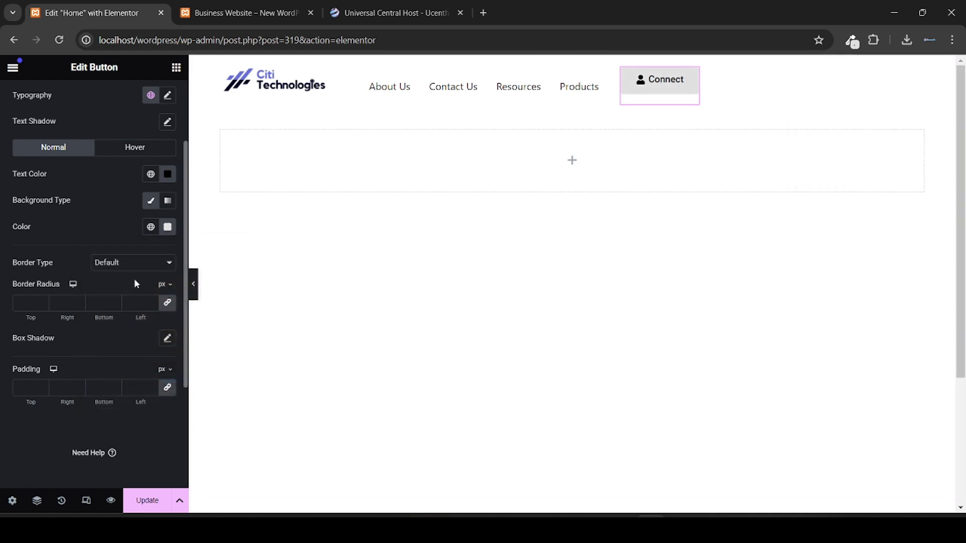
# Step: Check the Business Website page's Connect button, and set the new button's border radius and padding to 15 px on all sides
pyautogui.click(186, 6)
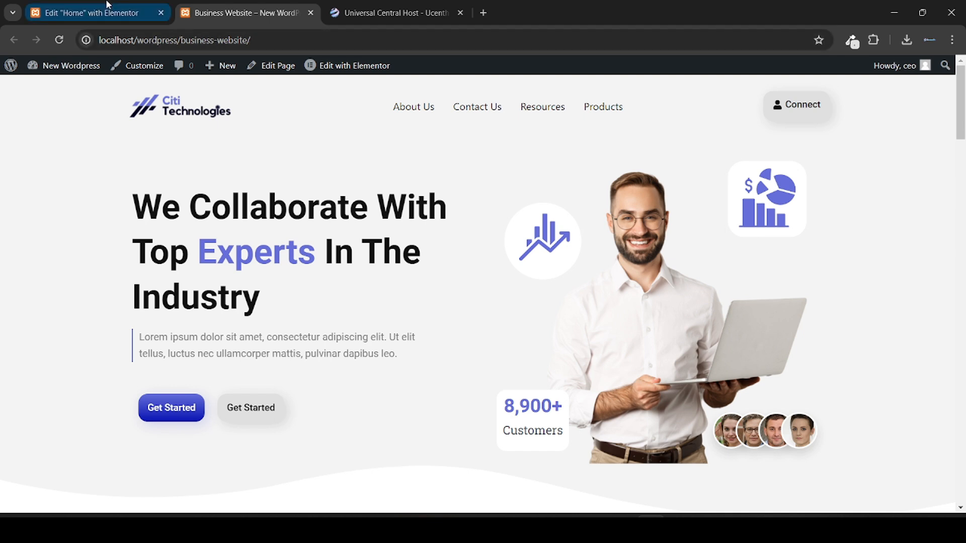
pyautogui.click(92, 12)
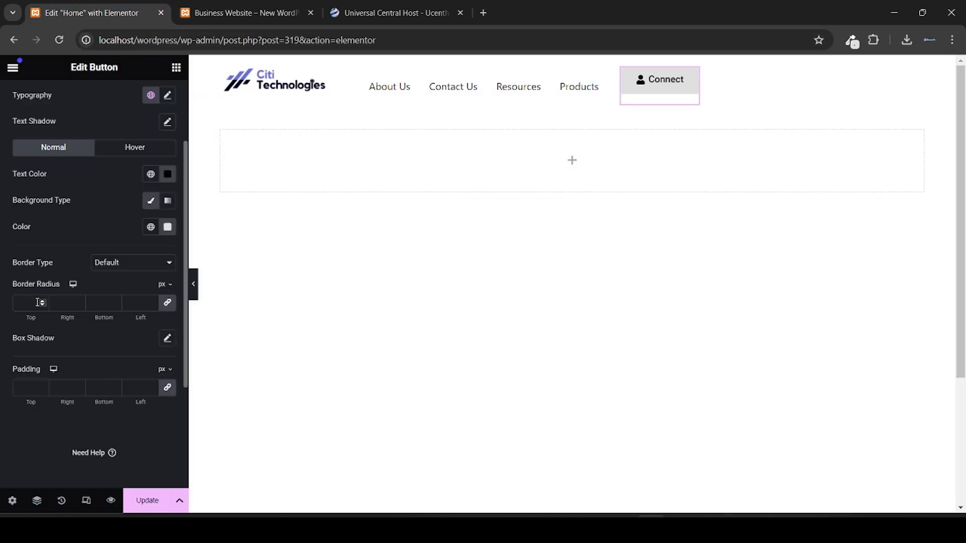
pyautogui.click(30, 304)
pyautogui.write('15')
pyautogui.scroll(-1, 2, 330)
pyautogui.click(18, 352)
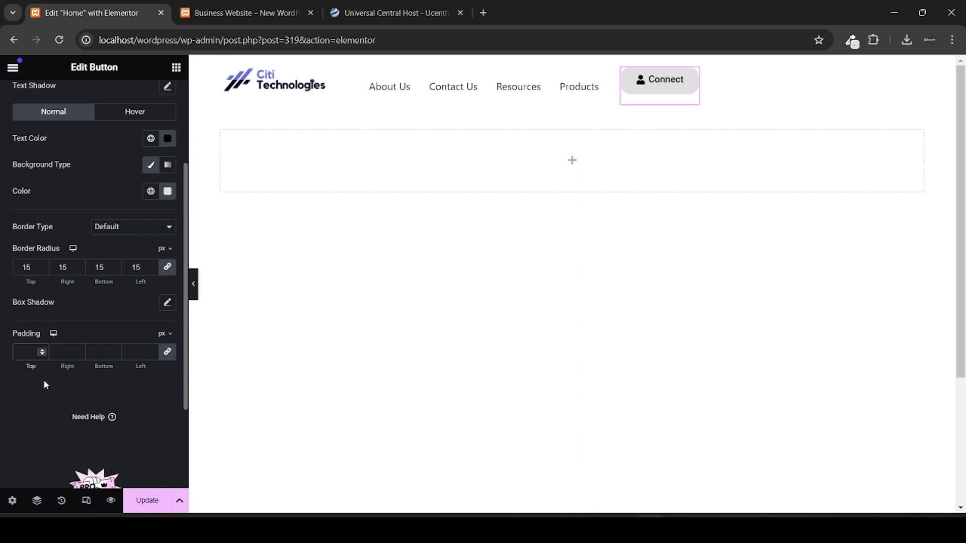
pyautogui.write('15')
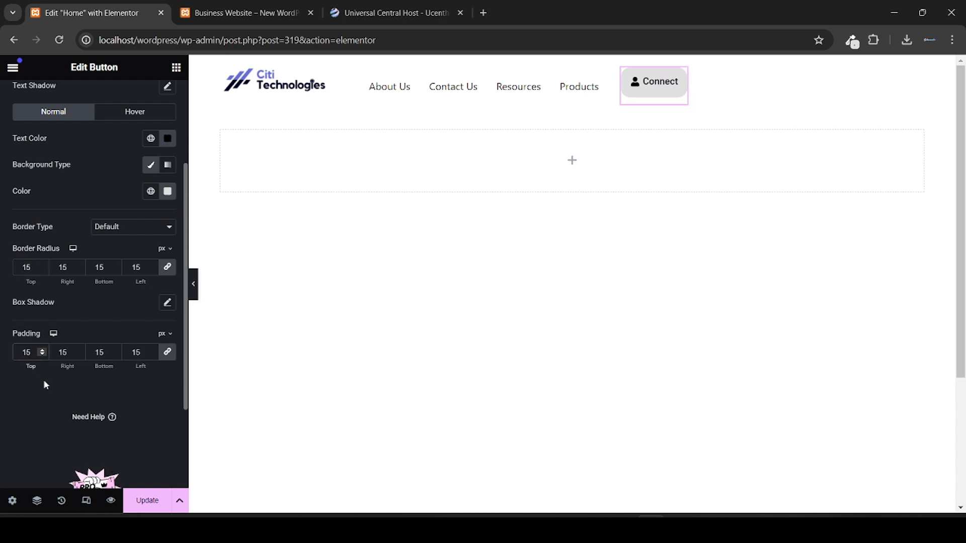
# Step: Add a box shadow to the Connect button with horizontal offset 10, vertical offset 10 and blur 20
pyautogui.click(231, 12)
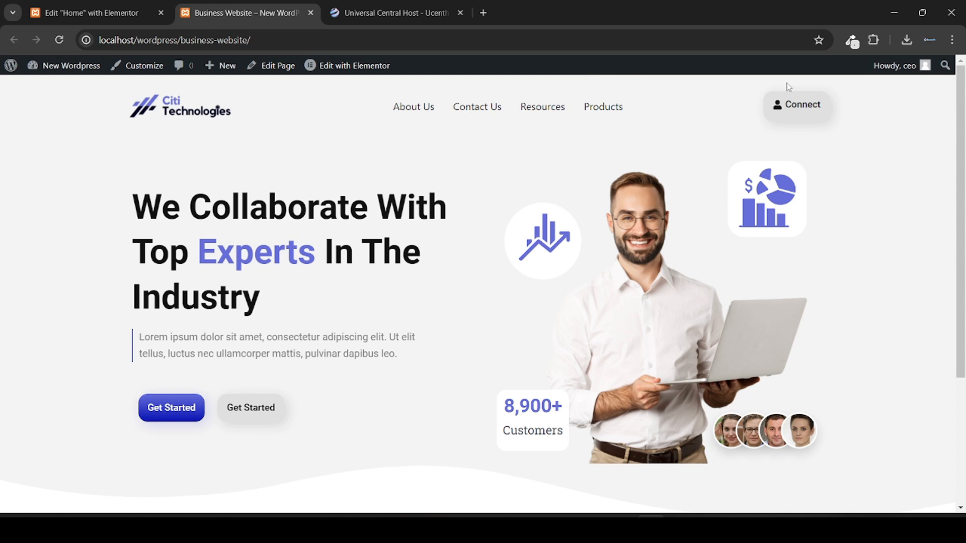
pyautogui.click(109, 6)
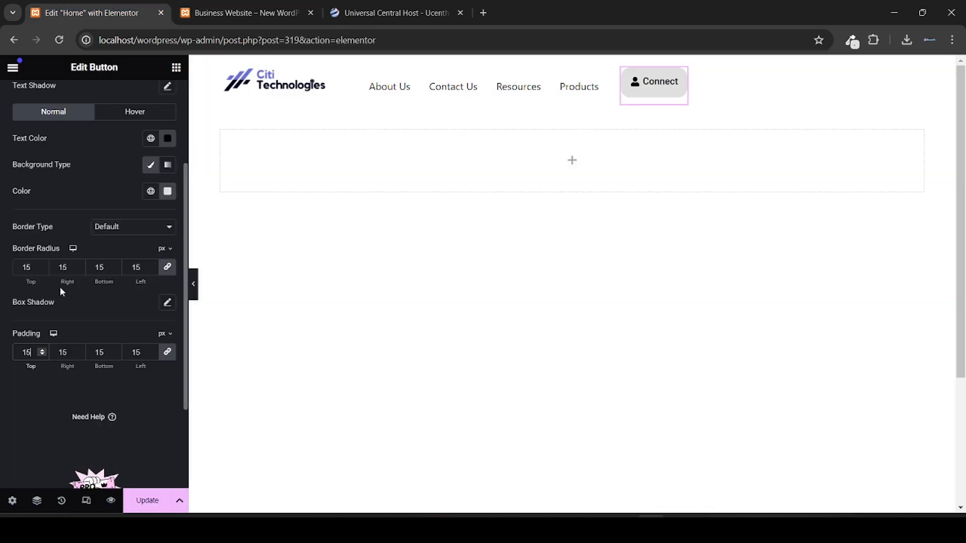
pyautogui.click(167, 303)
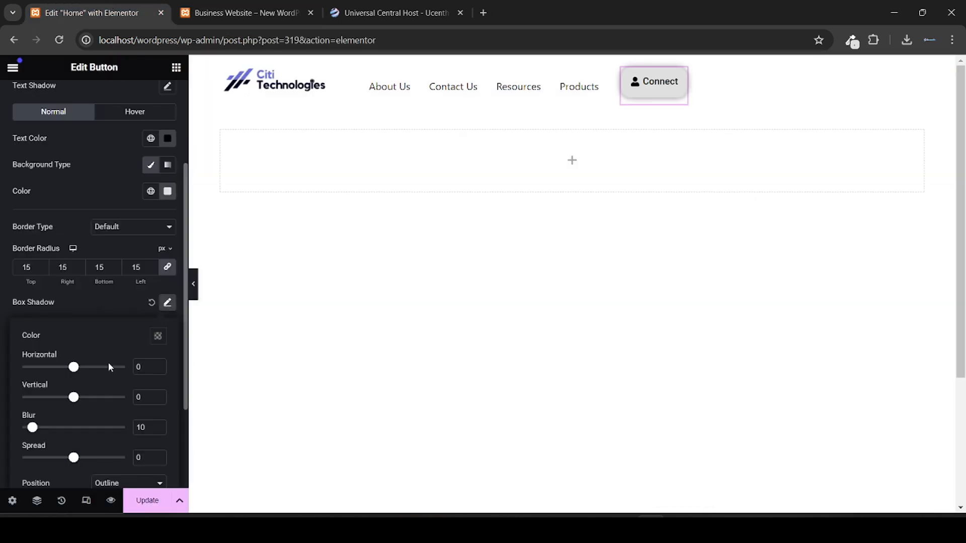
pyautogui.click(137, 366)
pyautogui.write('1')
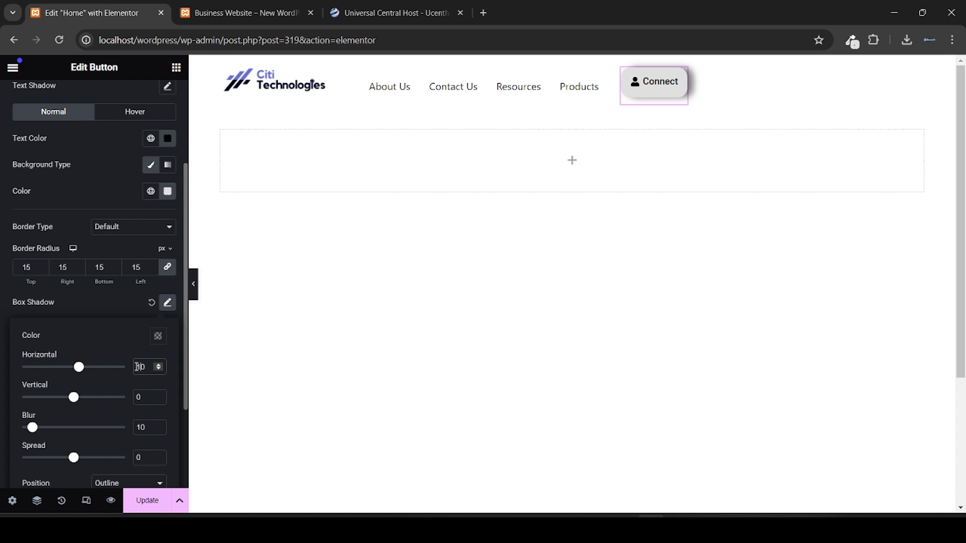
pyautogui.click(137, 395)
pyautogui.write('1')
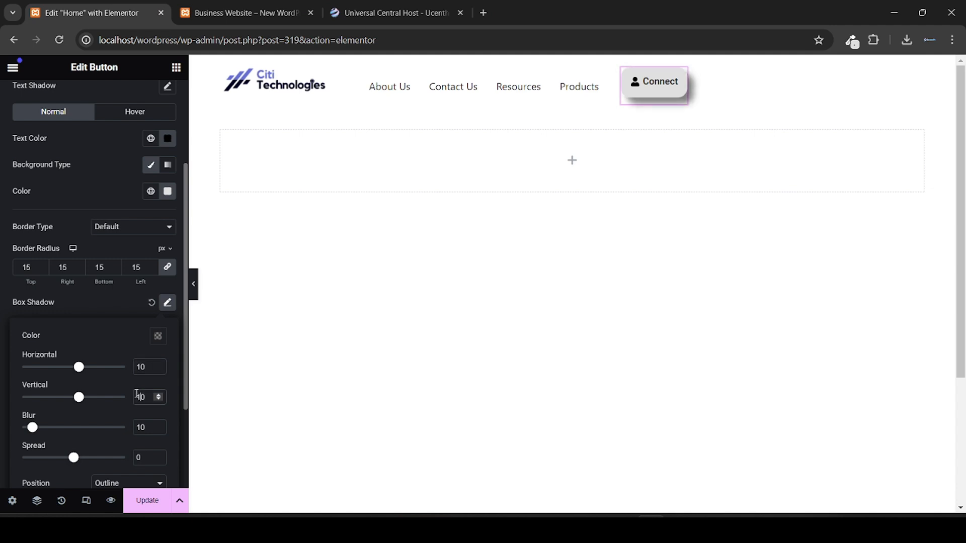
pyautogui.moveTo(143, 427); pyautogui.dragTo(132, 430)
pyautogui.write('2')
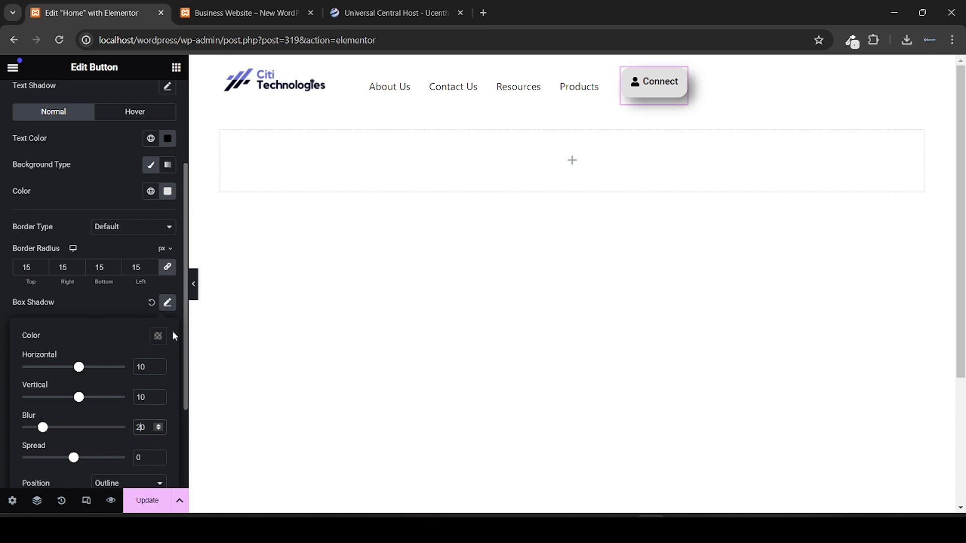
# Step: Lower the opacity of the Connect button's shadow color to make it faint, and compare the button with the Business Website page
pyautogui.click(158, 336)
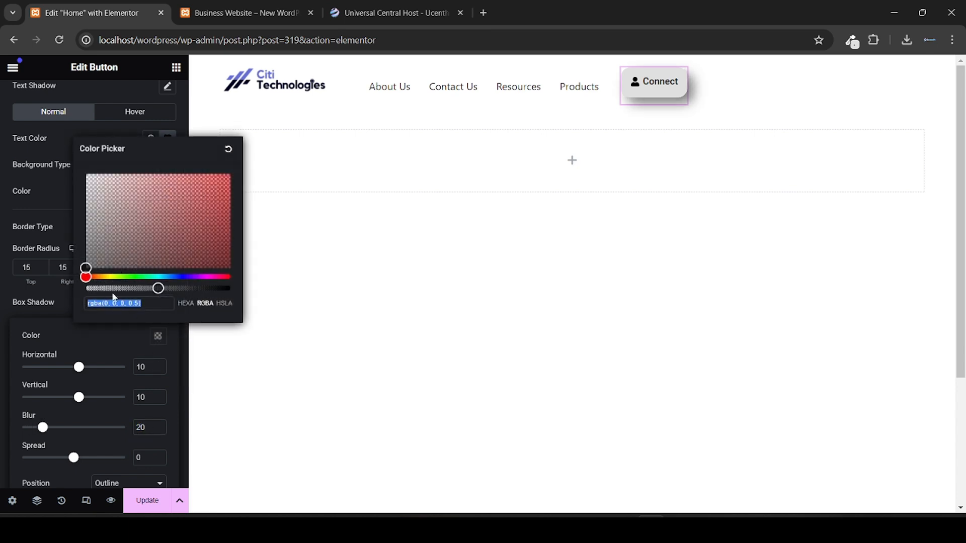
pyautogui.moveTo(103, 289); pyautogui.dragTo(96, 292)
pyautogui.click(2, 302)
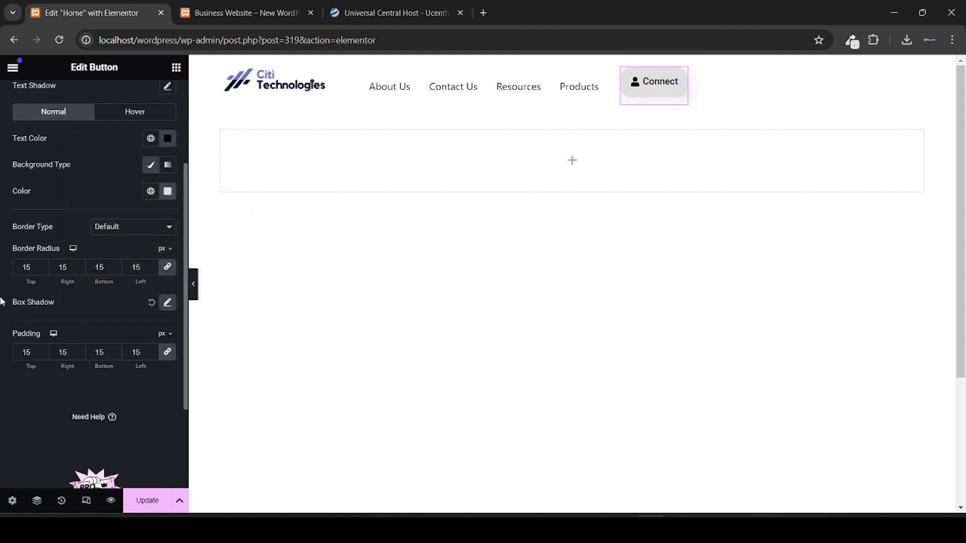
pyautogui.click(193, 288)
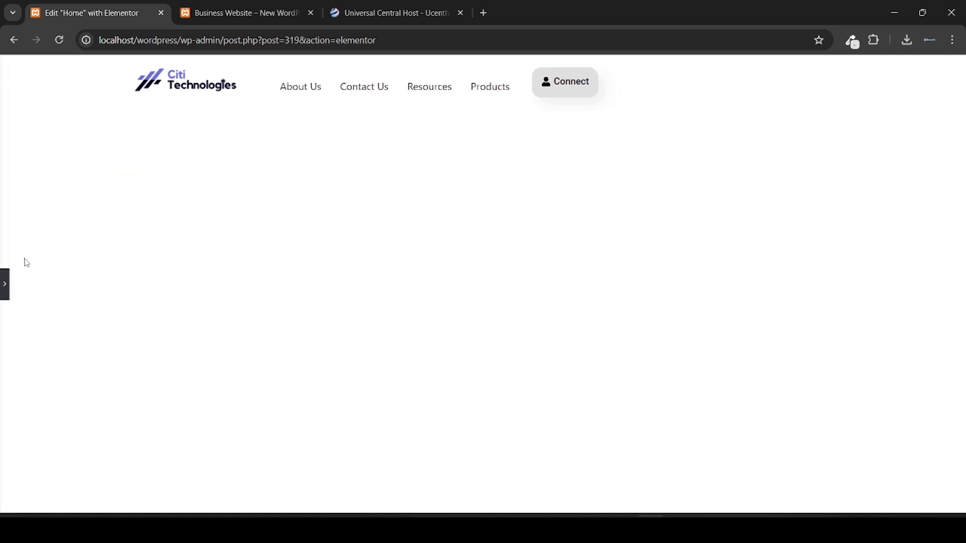
pyautogui.click(182, 4)
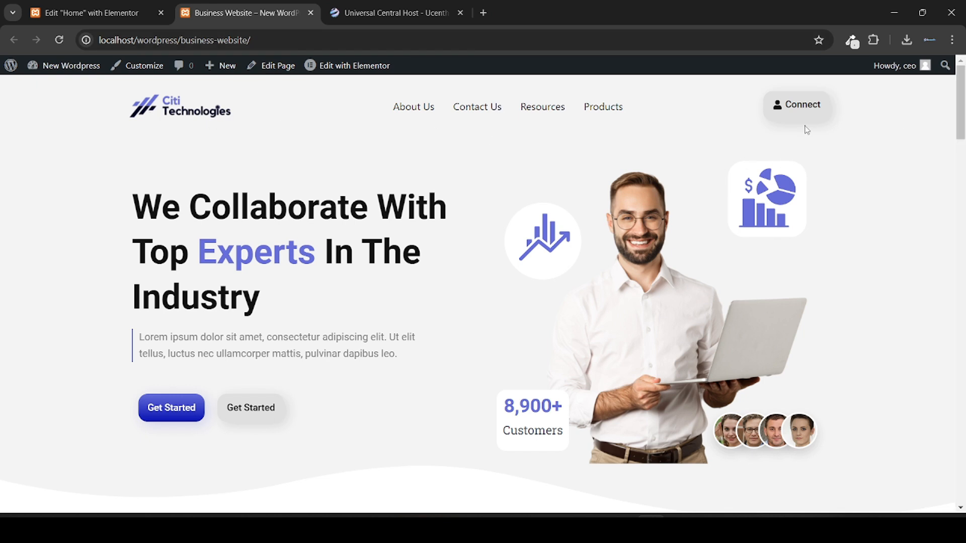
pyautogui.click(129, 6)
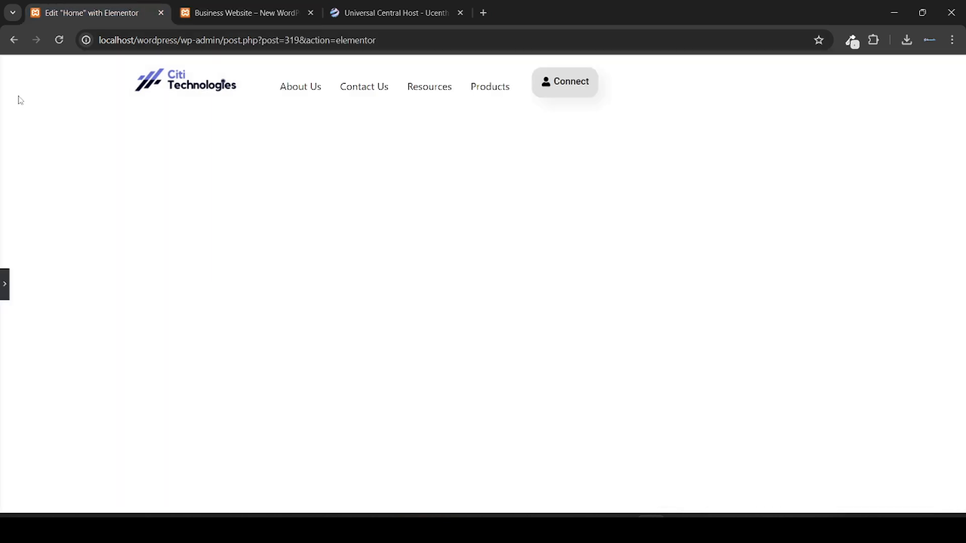
pyautogui.click(3, 284)
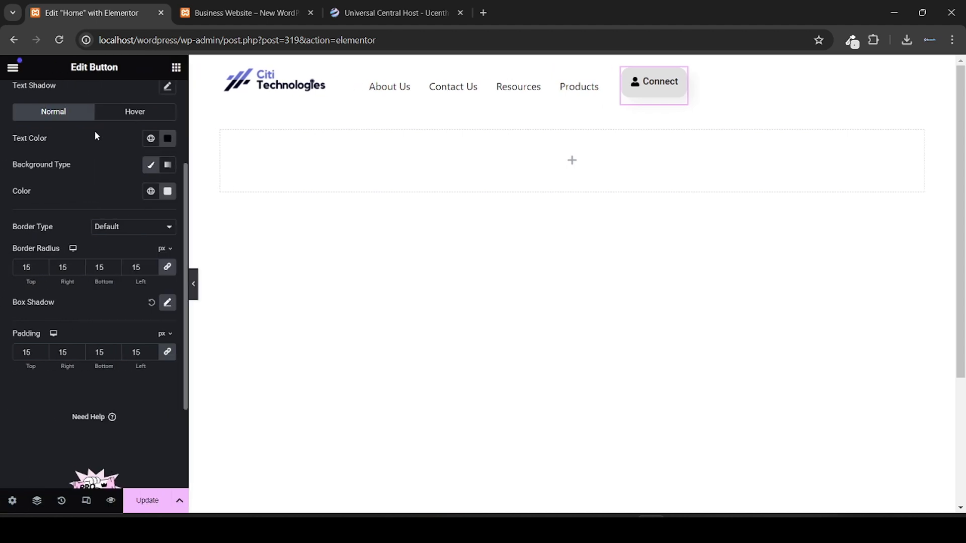
# Step: Set the header container's justify content to Space Around and align items to Center, and update the page
pyautogui.scroll(3, 64, 212)
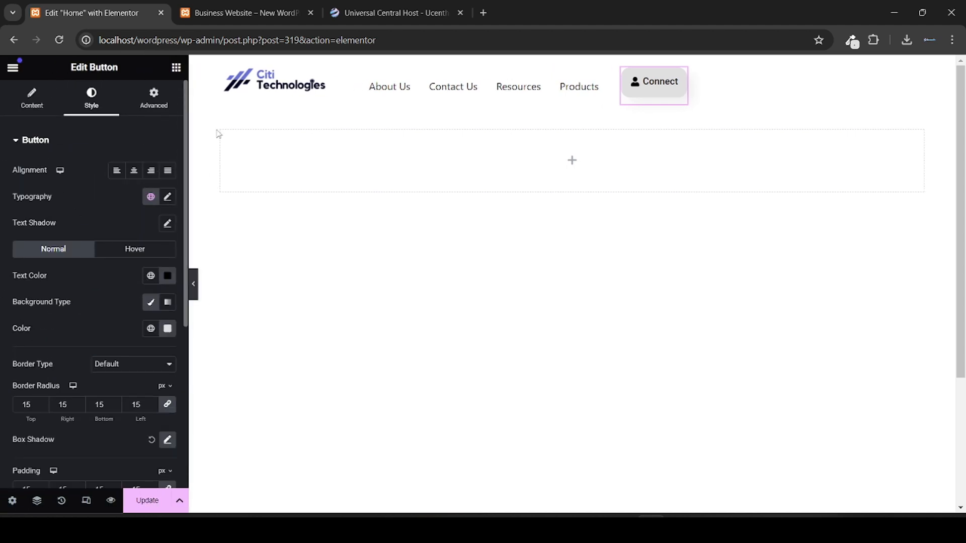
pyautogui.click(221, 77)
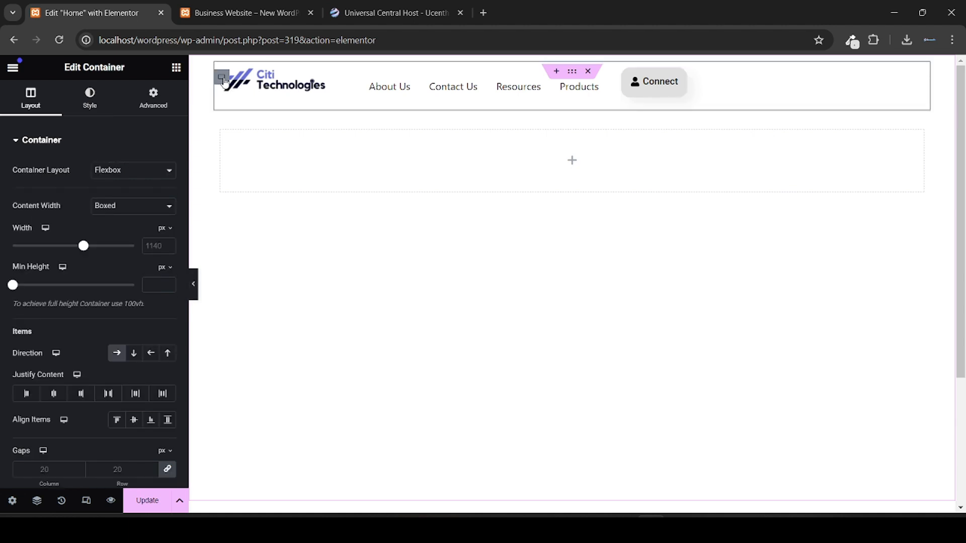
pyautogui.scroll(-2, 3, 265)
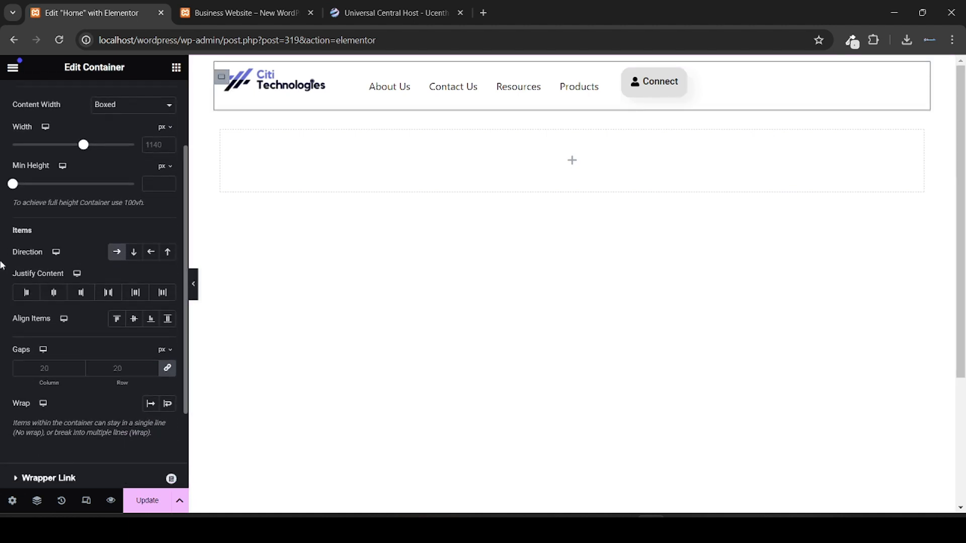
pyautogui.scroll(2, 3, 265)
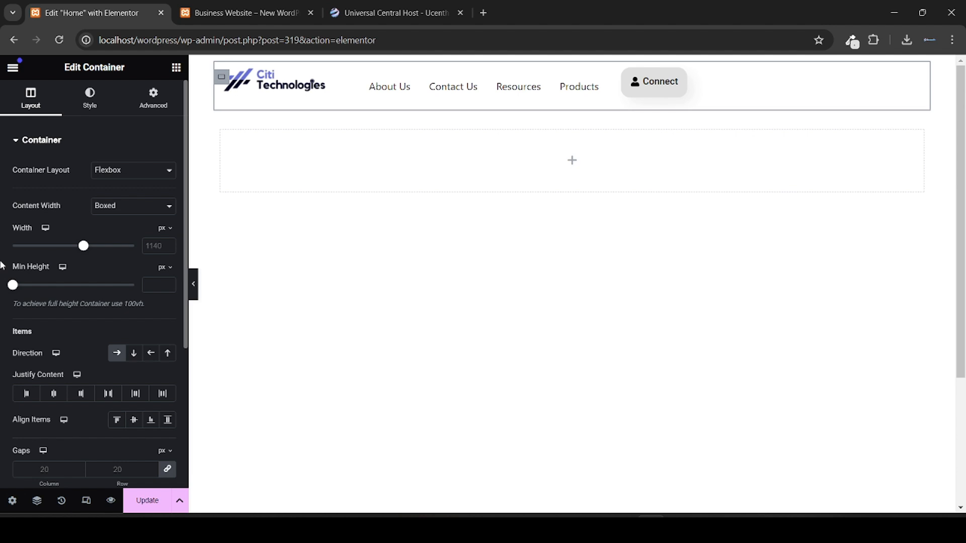
pyautogui.scroll(-1, 3, 265)
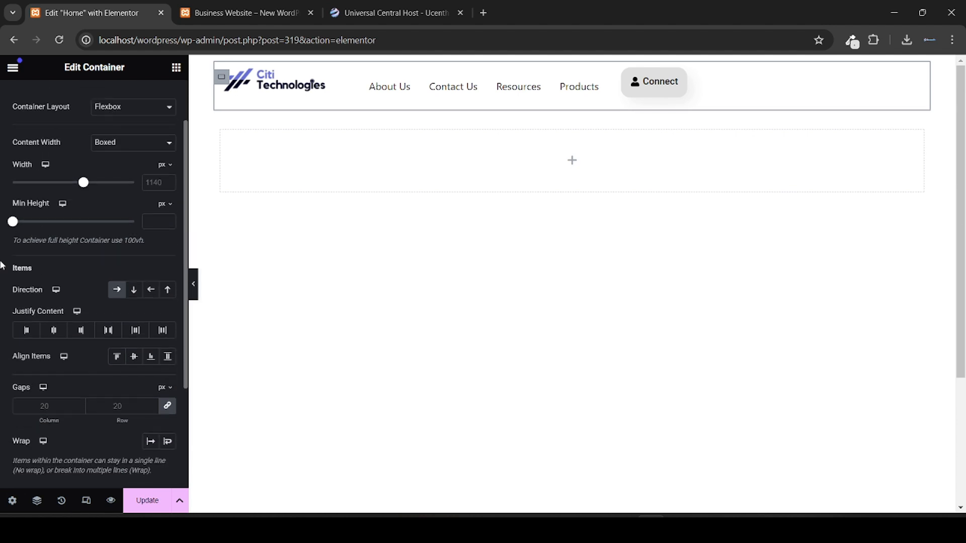
pyautogui.click(136, 336)
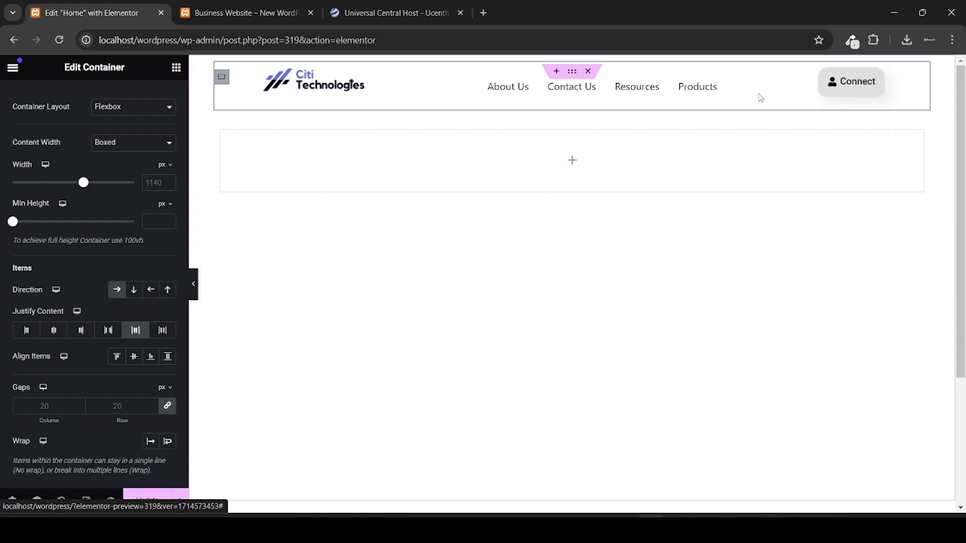
pyautogui.click(133, 357)
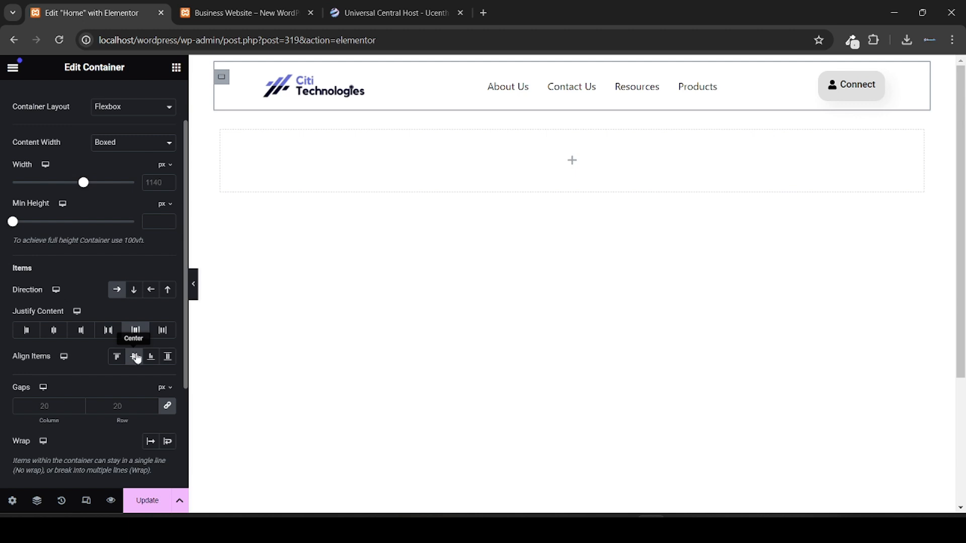
pyautogui.click(145, 503)
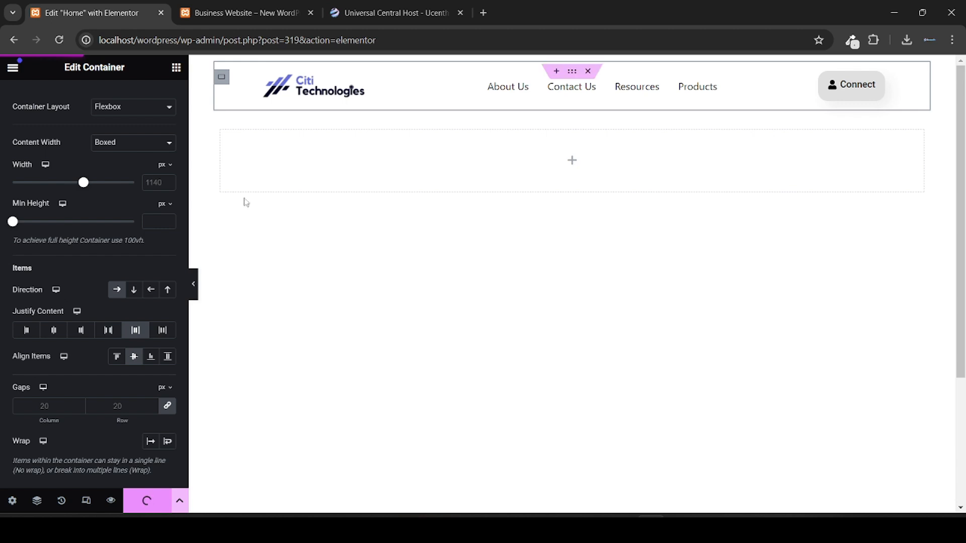
# Step: View the live site at localhost/wordpress in a new browser tab and compare its header with the Business Website page
pyautogui.click(249, 6)
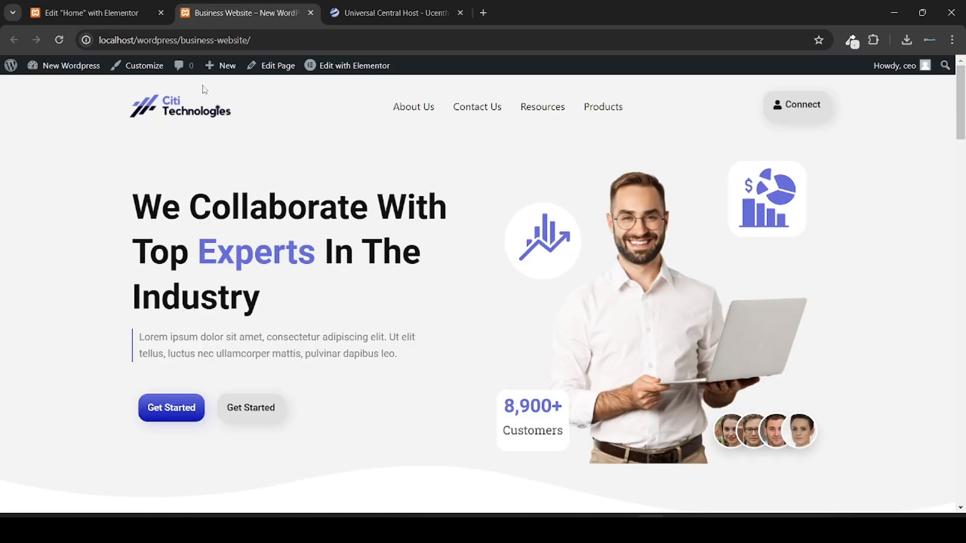
pyautogui.moveTo(74, 69)
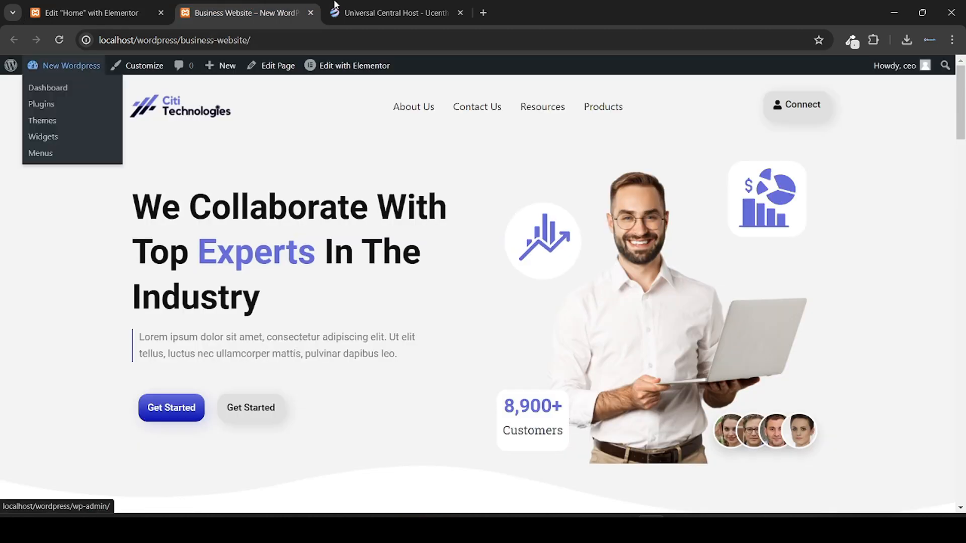
pyautogui.click(484, 13)
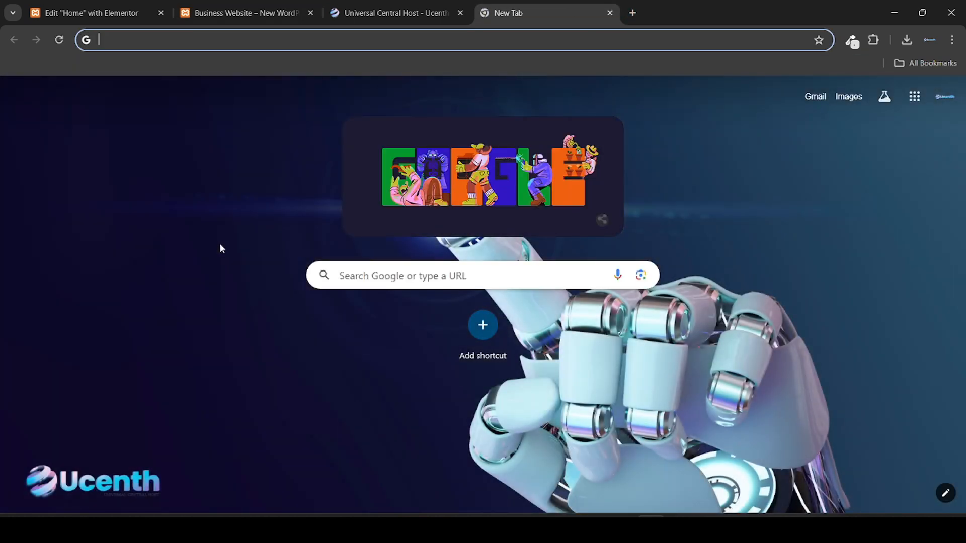
pyautogui.write('localhost/wordpress/wp-admin/')
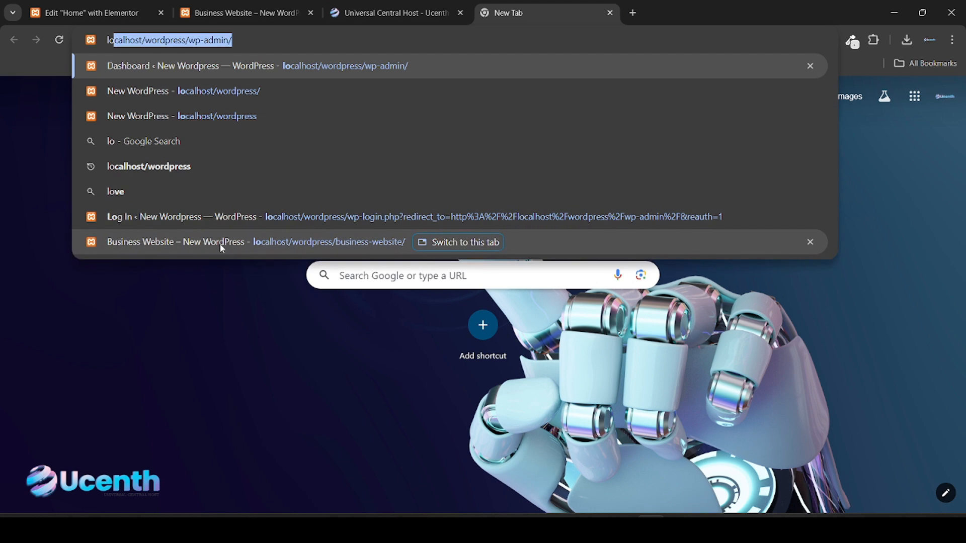
pyautogui.click(225, 117)
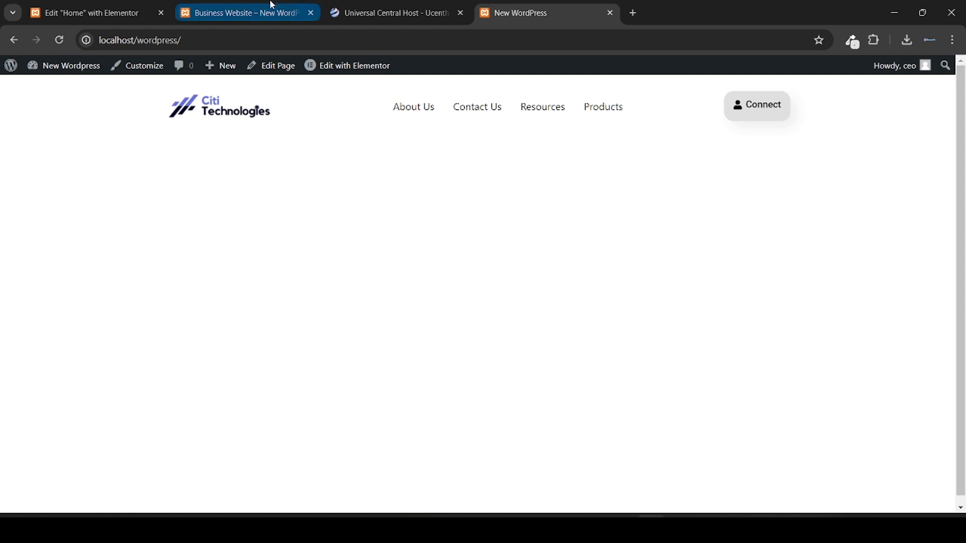
pyautogui.click(371, 5)
pyautogui.click(243, 5)
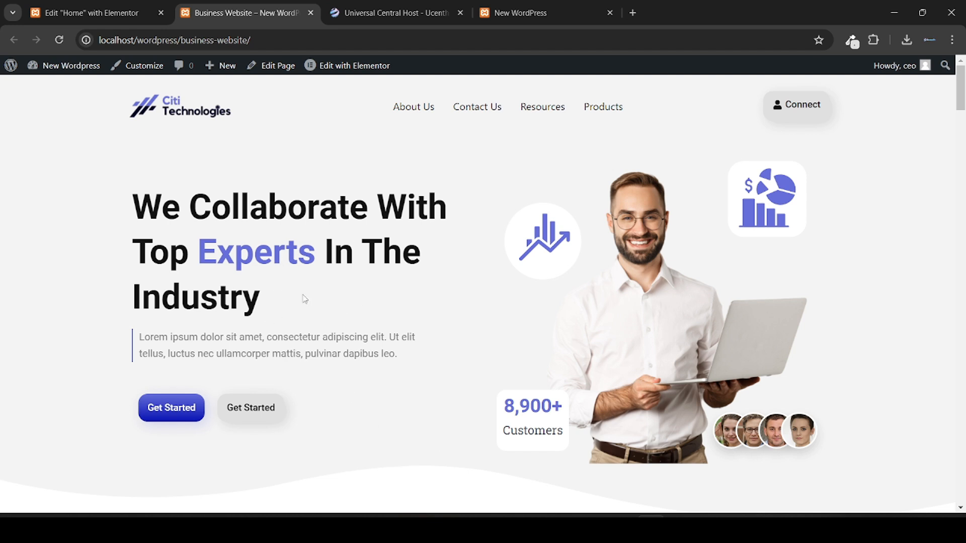
pyautogui.click(88, 6)
pyautogui.click(204, 4)
pyautogui.click(135, 4)
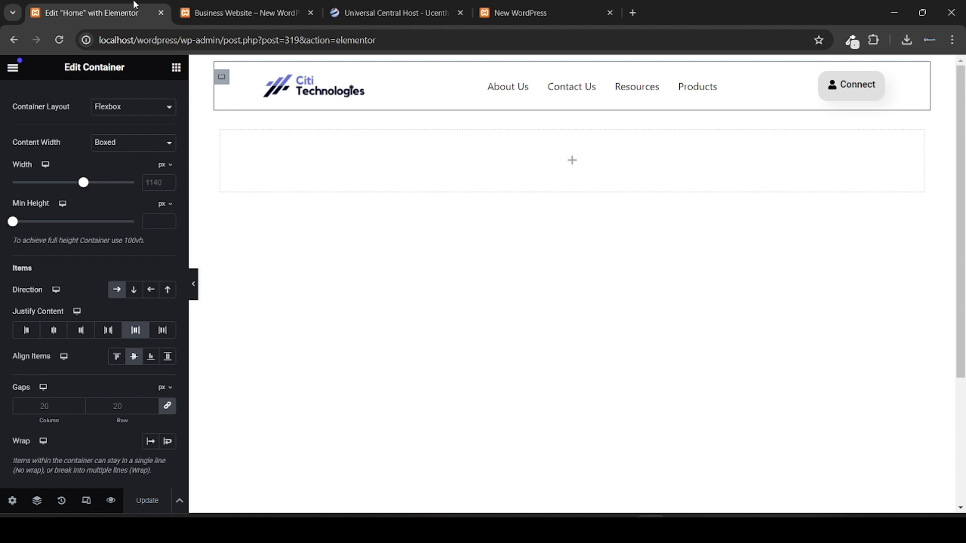
# Step: Set the direction of the empty container below the header to row
pyautogui.scroll(2, 43, 211)
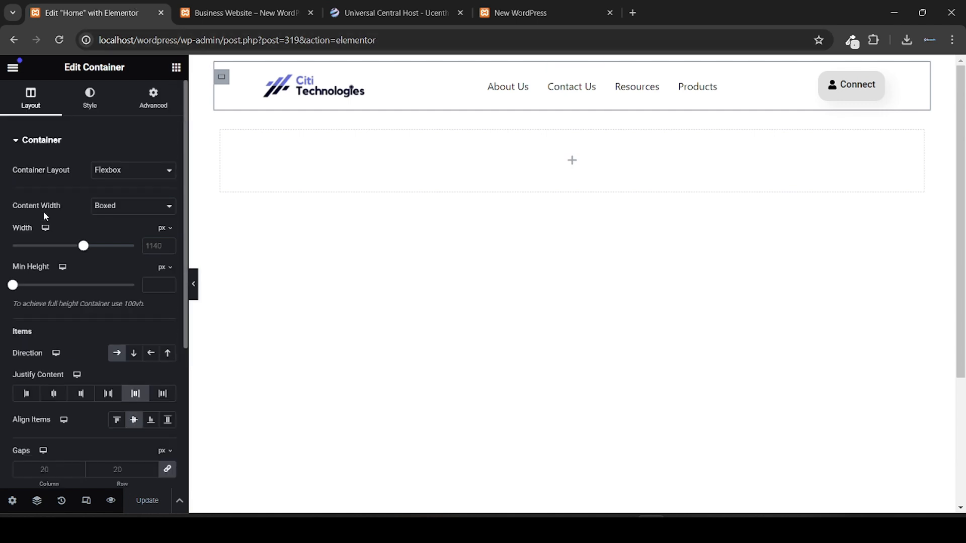
pyautogui.click(222, 140)
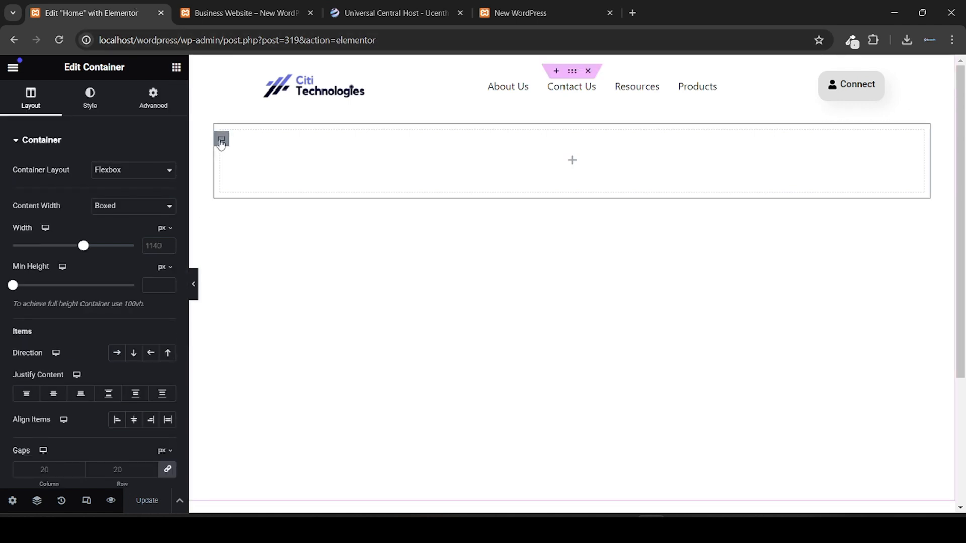
pyautogui.click(113, 356)
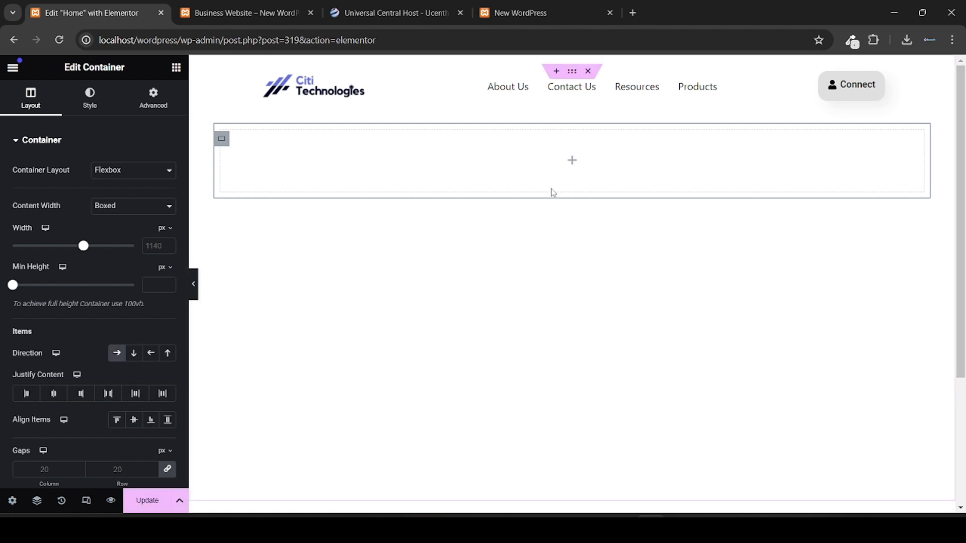
# Step: Add a nested container inside the row container and duplicate it to form two side-by-side columns
pyautogui.click(572, 165)
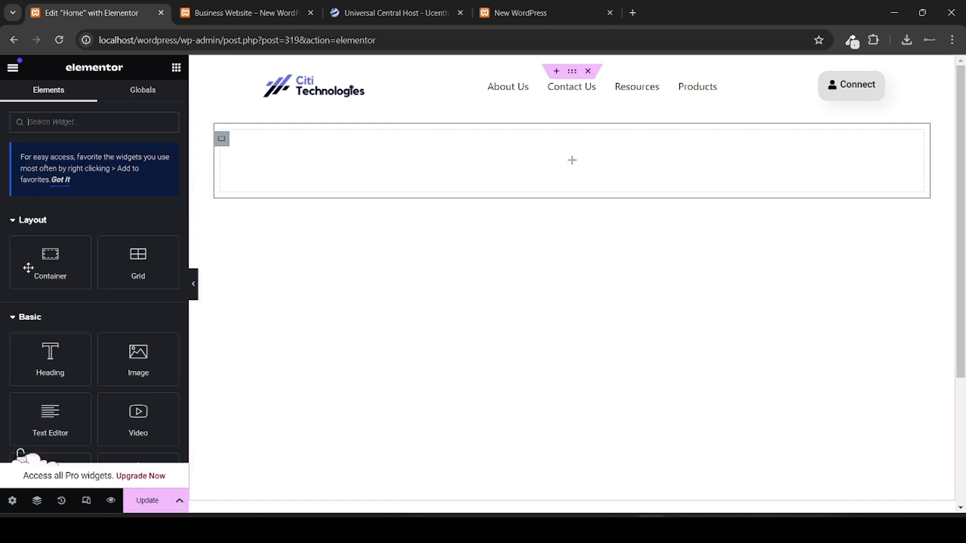
pyautogui.moveTo(50, 271); pyautogui.dragTo(334, 194)
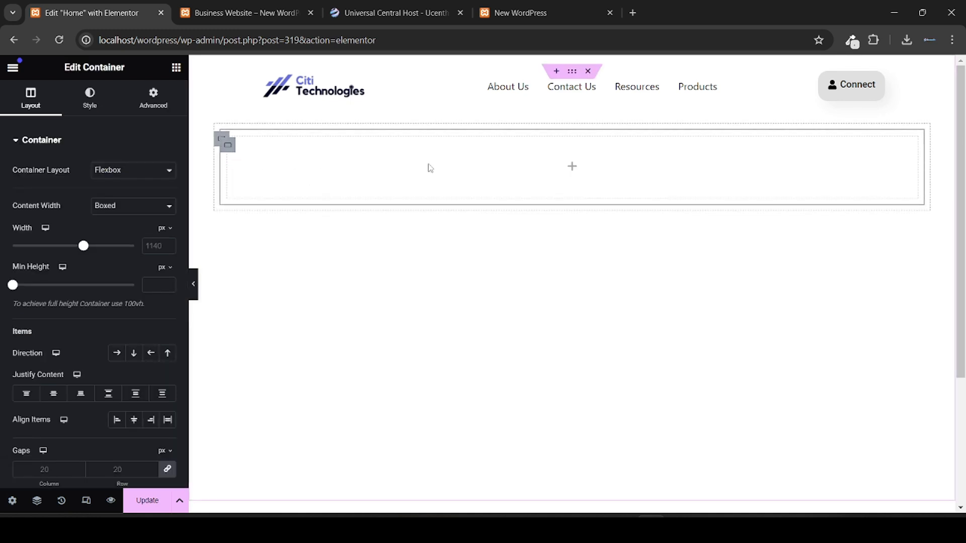
pyautogui.rightClick(229, 147)
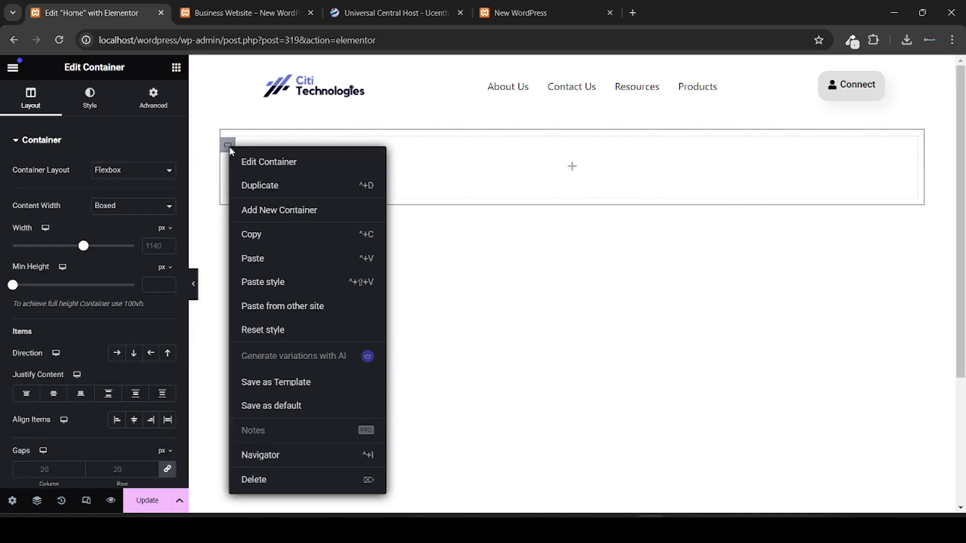
pyautogui.click(296, 184)
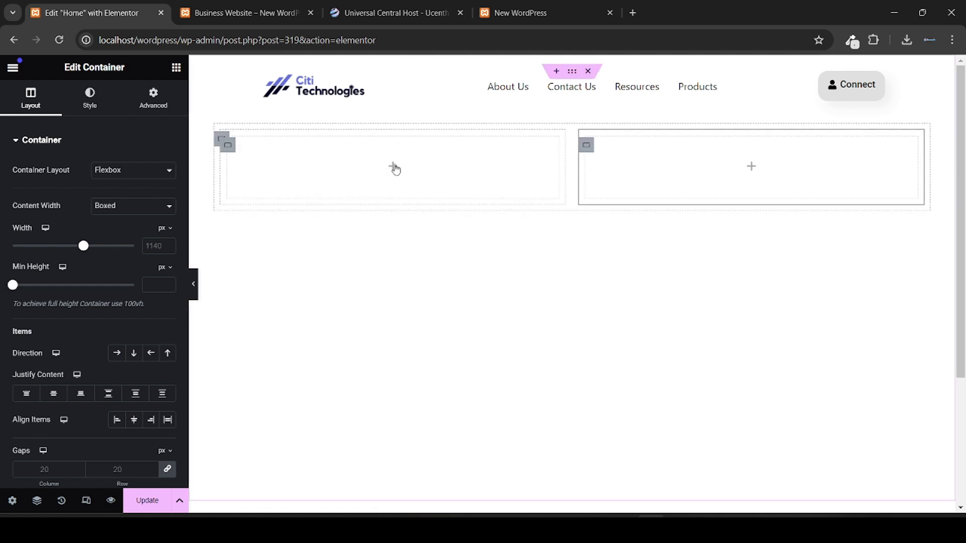
# Step: Review the hero layout on the Business Website page and copy its main heading text
pyautogui.click(352, 123)
pyautogui.click(259, 11)
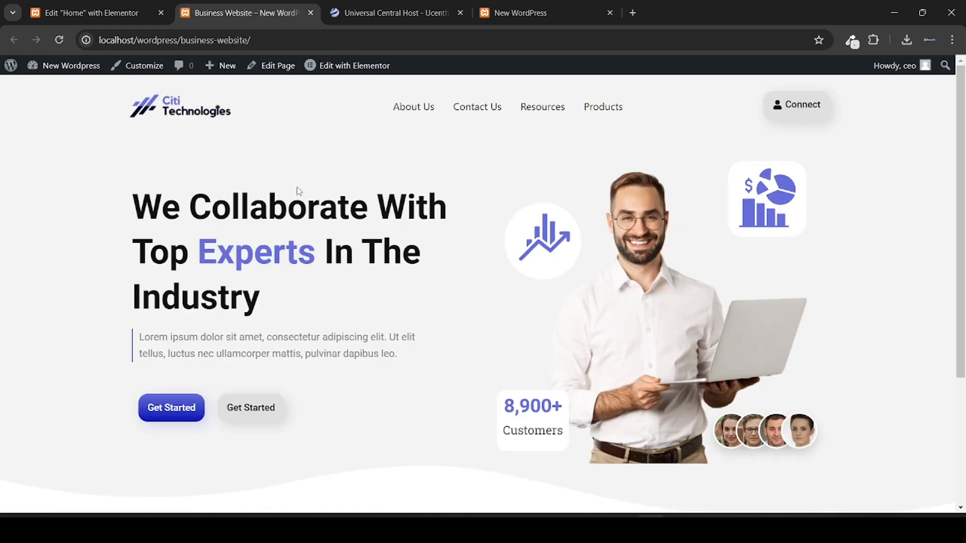
pyautogui.click(91, 12)
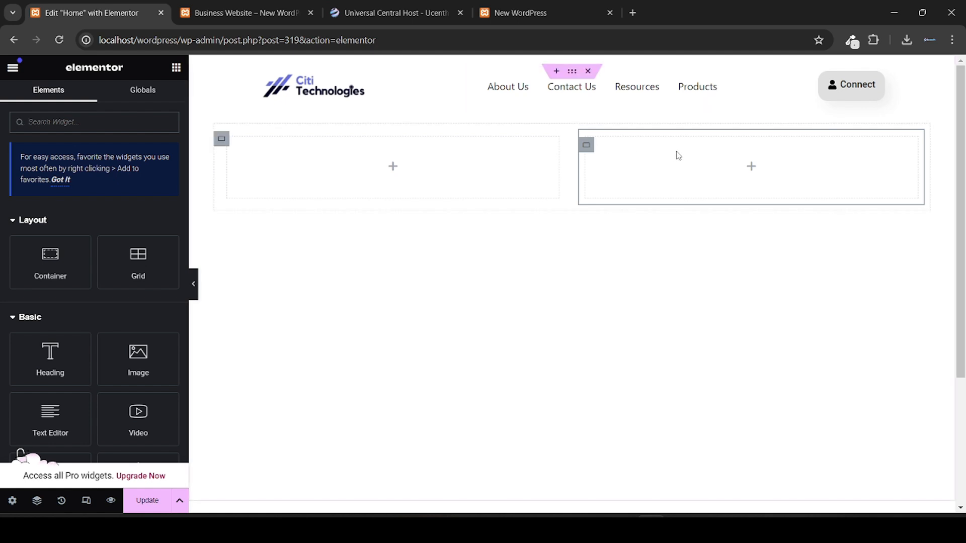
pyautogui.click(250, 7)
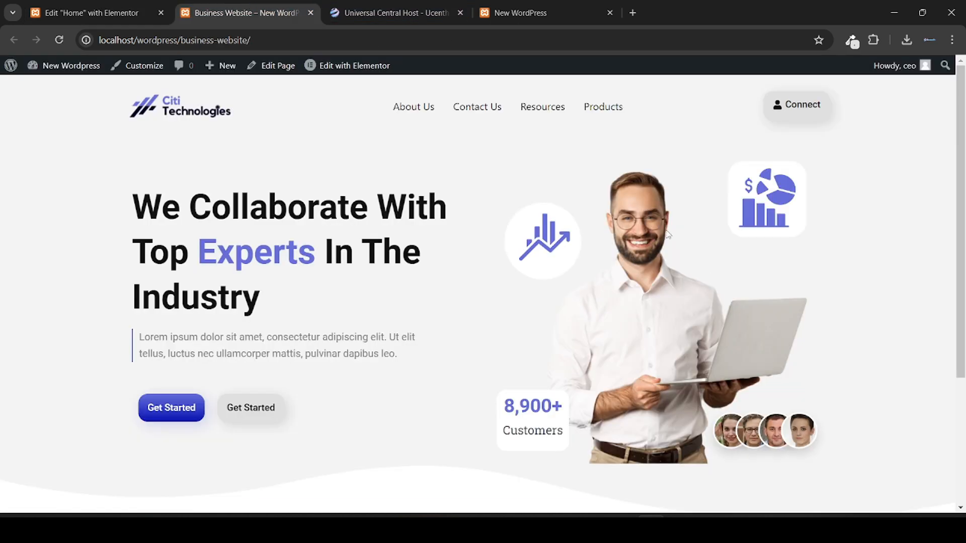
pyautogui.click(143, 22)
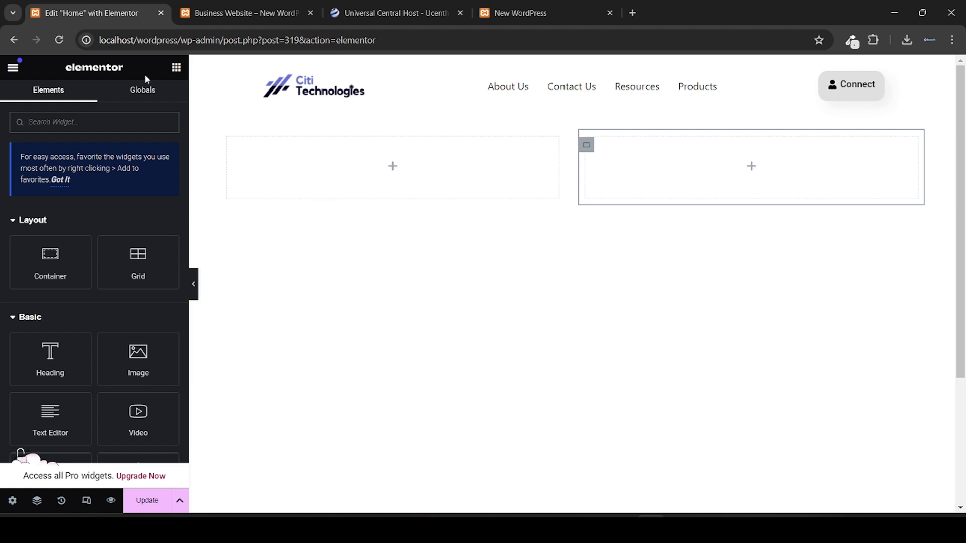
pyautogui.click(217, 15)
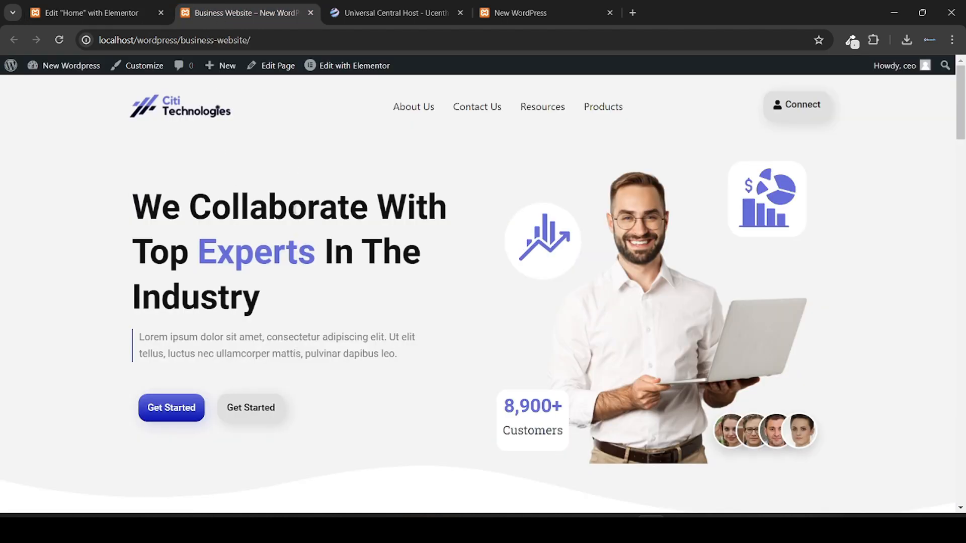
pyautogui.tripleClick(296, 209)
pyautogui.hotkey('ctrl', 'c')
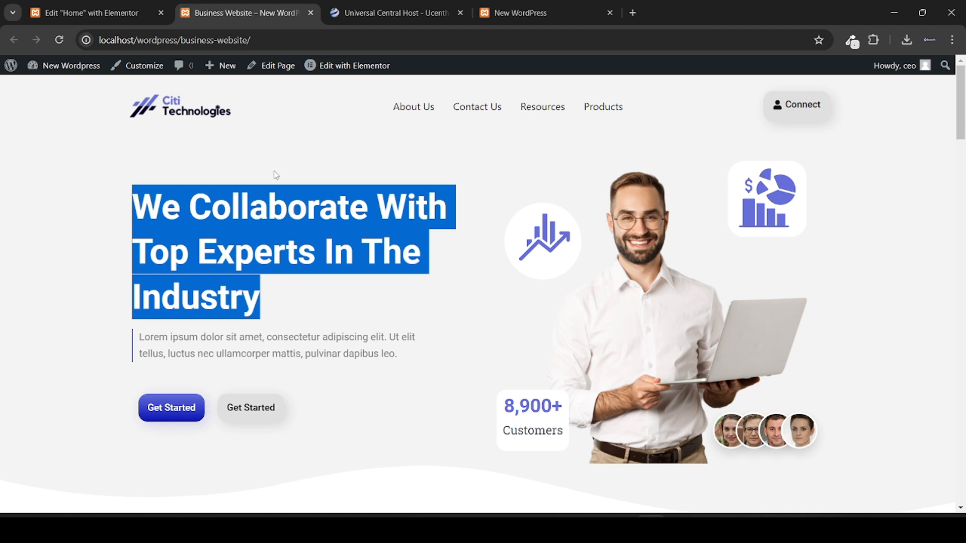
pyautogui.click(264, 235)
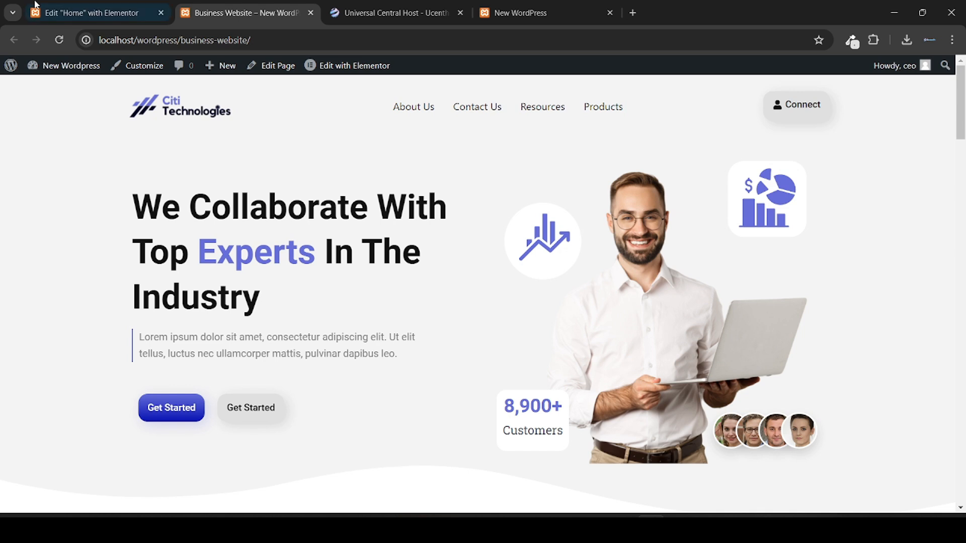
# Step: Add a Heading widget to the first column of the Home page with the title "We Collaborate With Top Experts In The Industry"
pyautogui.click(101, 13)
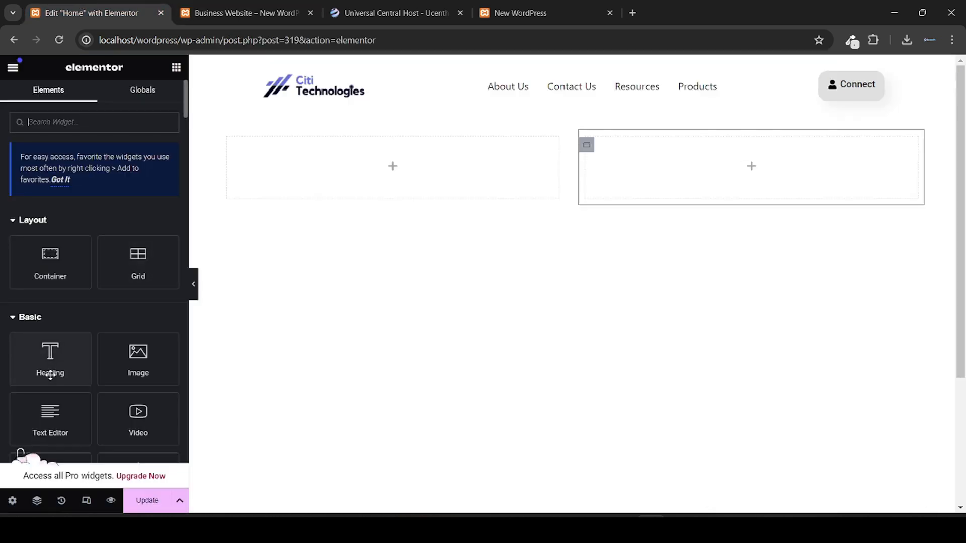
pyautogui.moveTo(52, 359); pyautogui.dragTo(386, 172)
pyautogui.click(69, 208)
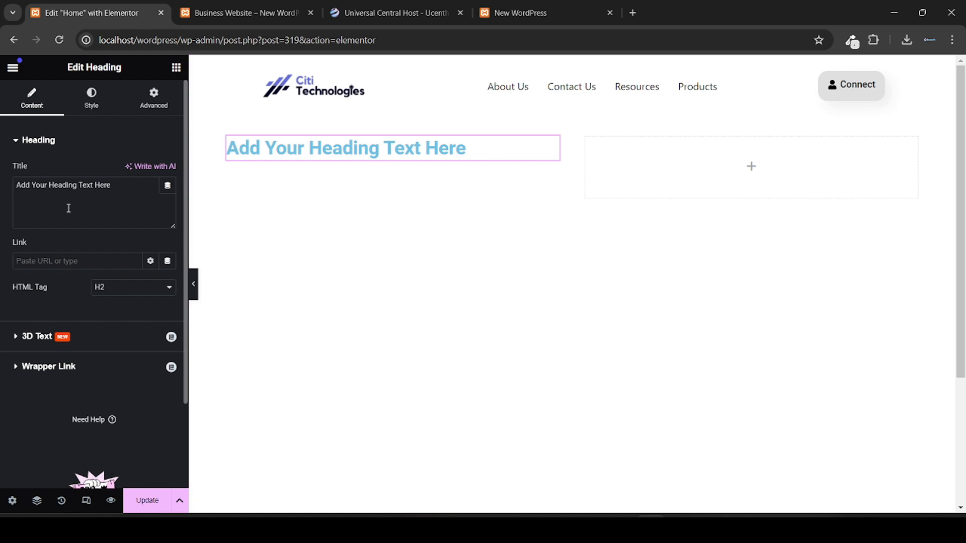
pyautogui.hotkey('ctrl', 'a')
pyautogui.hotkey('ctrl', 'v')
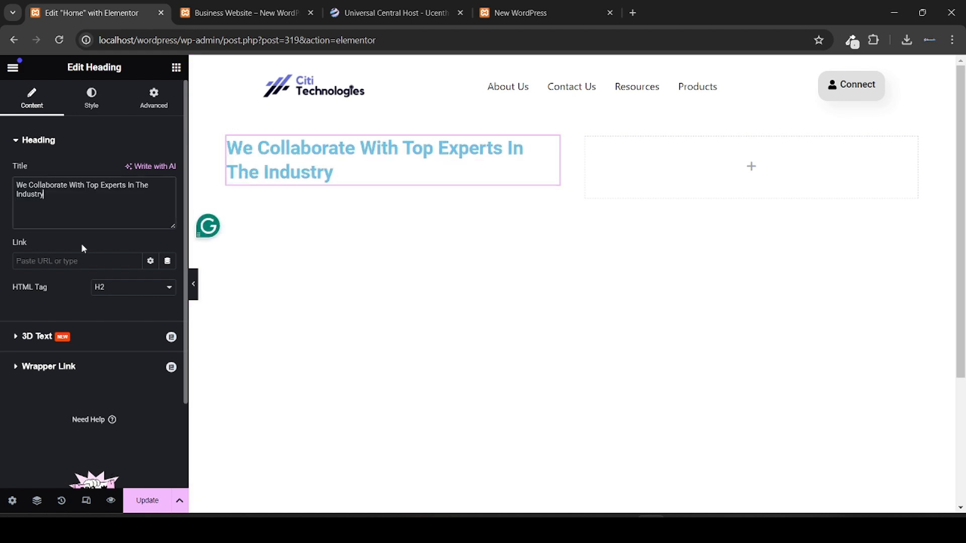
# Step: Check the hero heading's color on the Business Website page and set the new heading's text color to Theme Color 8
pyautogui.click(89, 101)
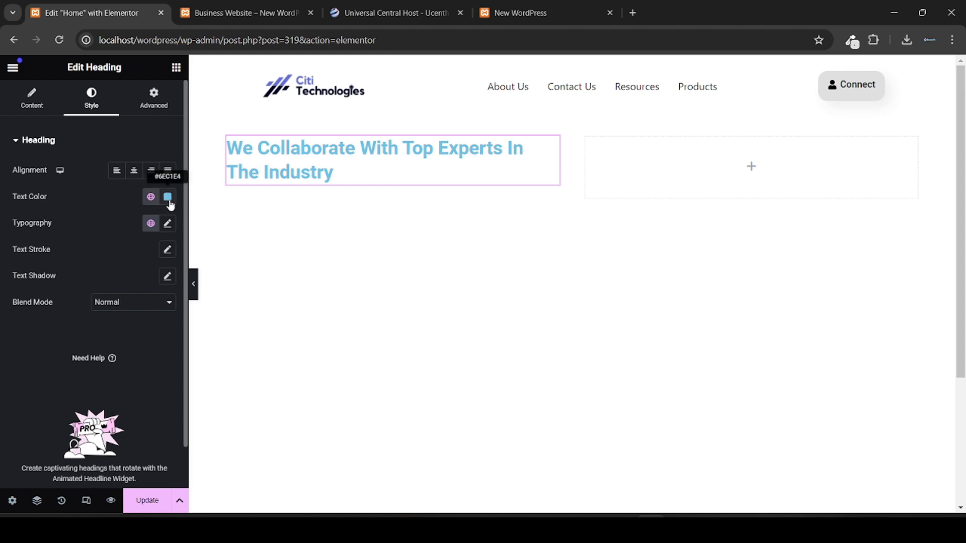
pyautogui.click(260, 6)
pyautogui.click(73, 4)
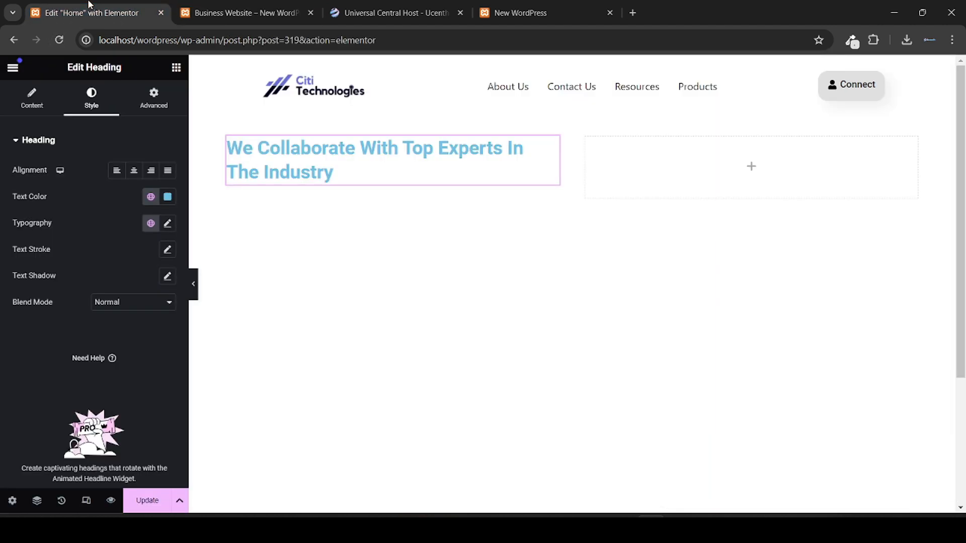
pyautogui.click(150, 196)
pyautogui.scroll(-5, 104, 320)
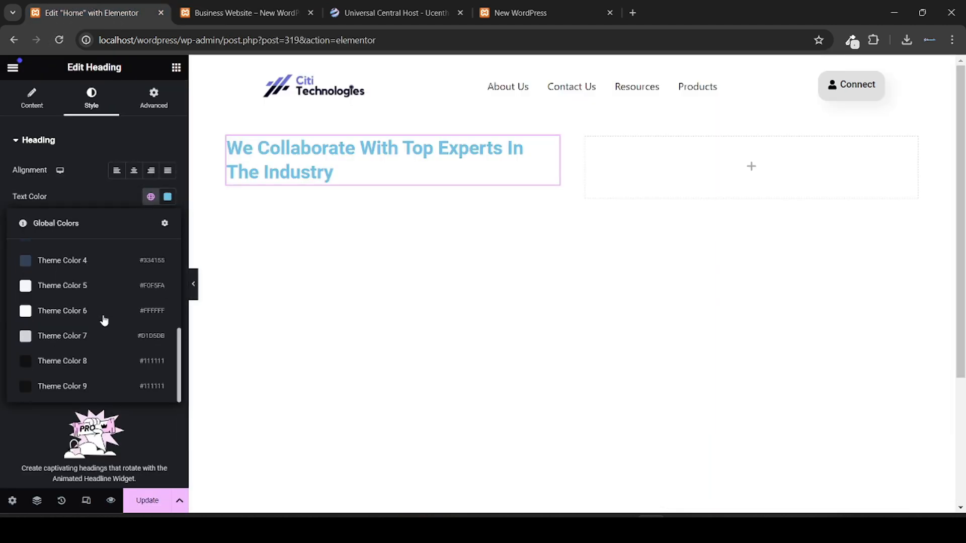
pyautogui.click(110, 362)
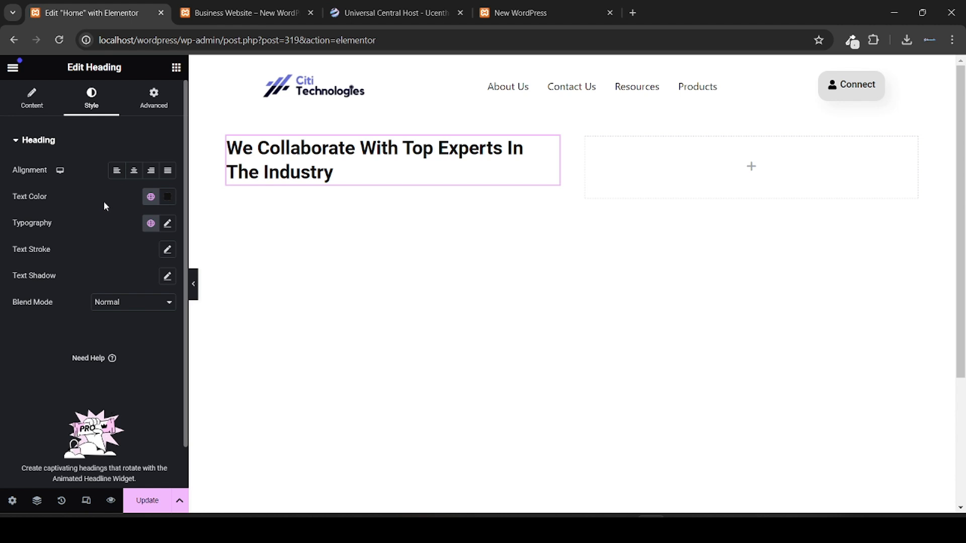
# Step: Set the heading's font size to 49 px, comparing it with the hero heading on the Business Website page
pyautogui.click(168, 223)
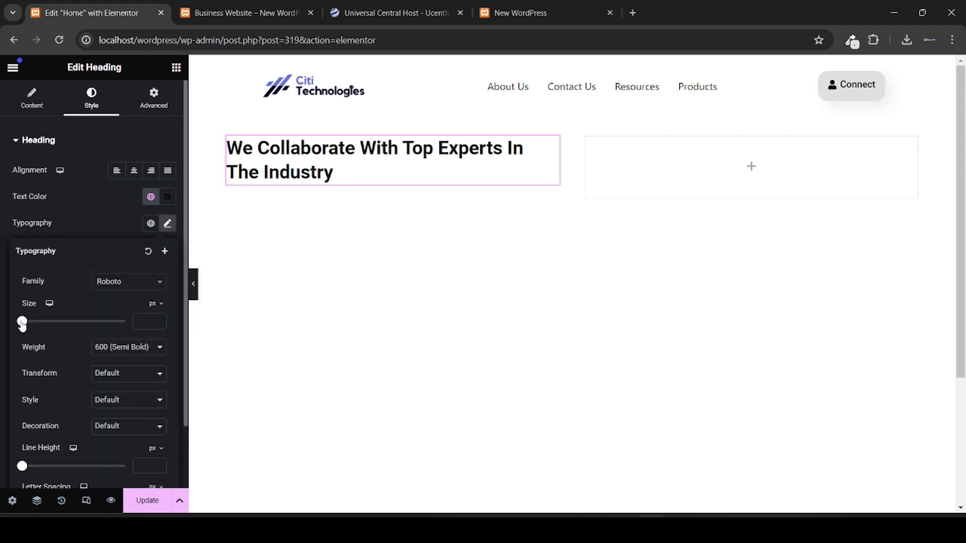
pyautogui.moveTo(23, 325); pyautogui.dragTo(50, 325)
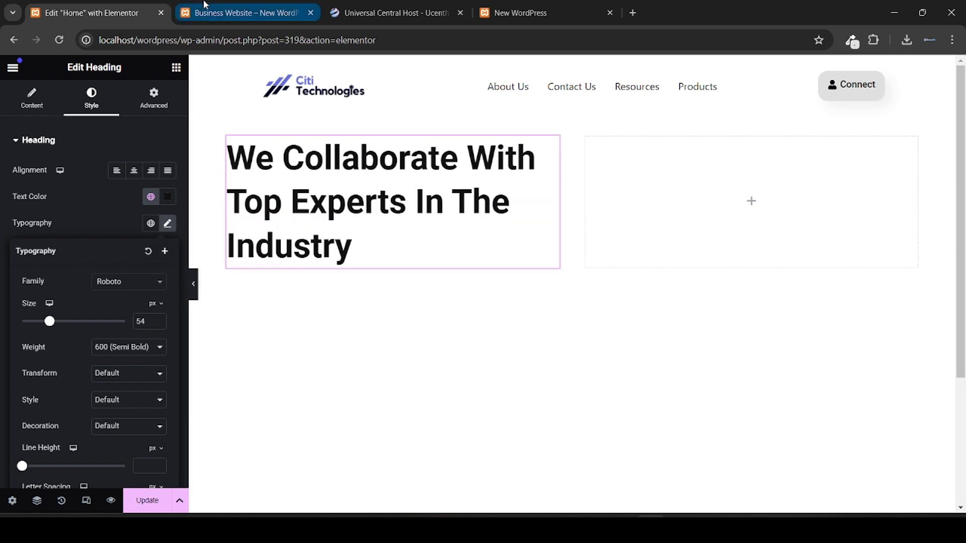
pyautogui.click(241, 12)
pyautogui.click(86, 13)
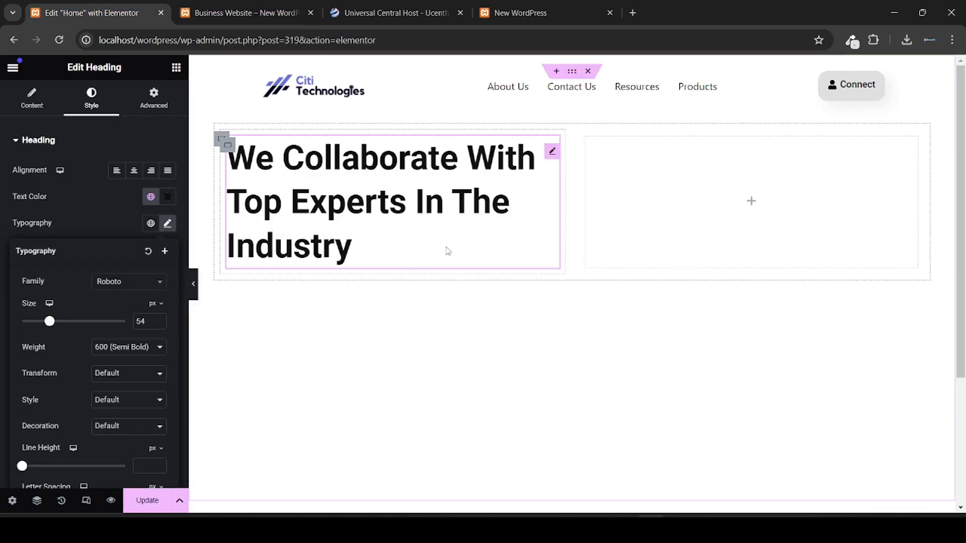
pyautogui.click(242, 13)
pyautogui.click(116, 5)
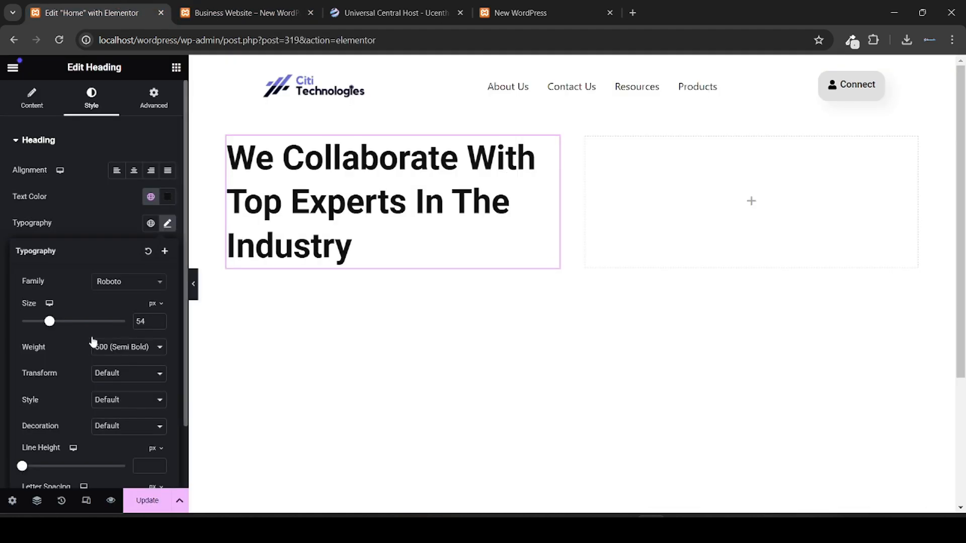
pyautogui.moveTo(48, 321); pyautogui.dragTo(46, 322)
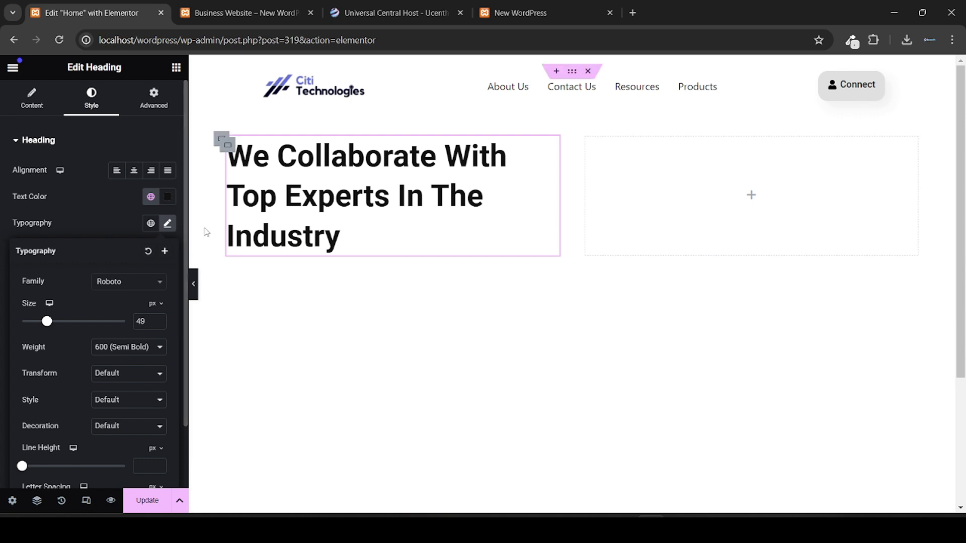
# Step: Sample the color of the word "Experts" on the Business Website page with the color picker extension
pyautogui.click(199, 11)
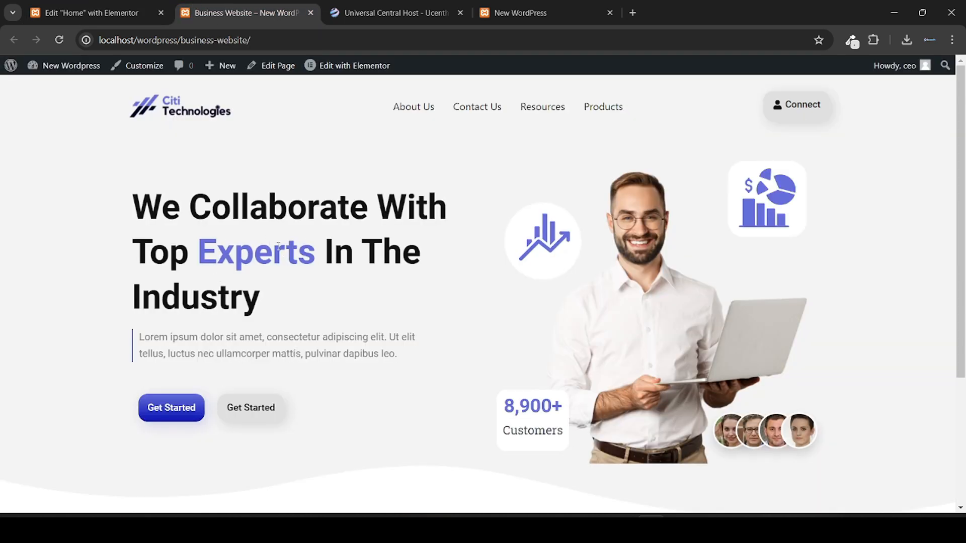
pyautogui.click(854, 45)
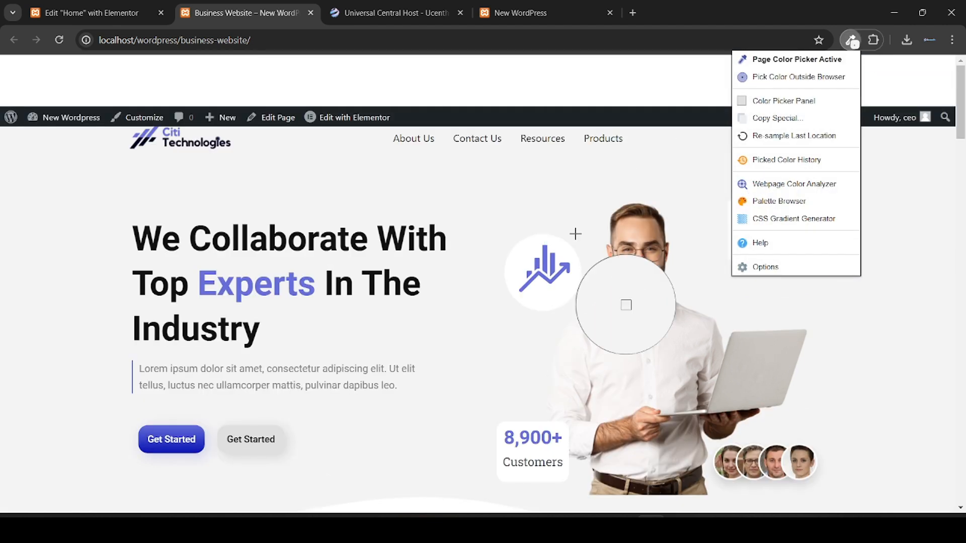
pyautogui.click(239, 275)
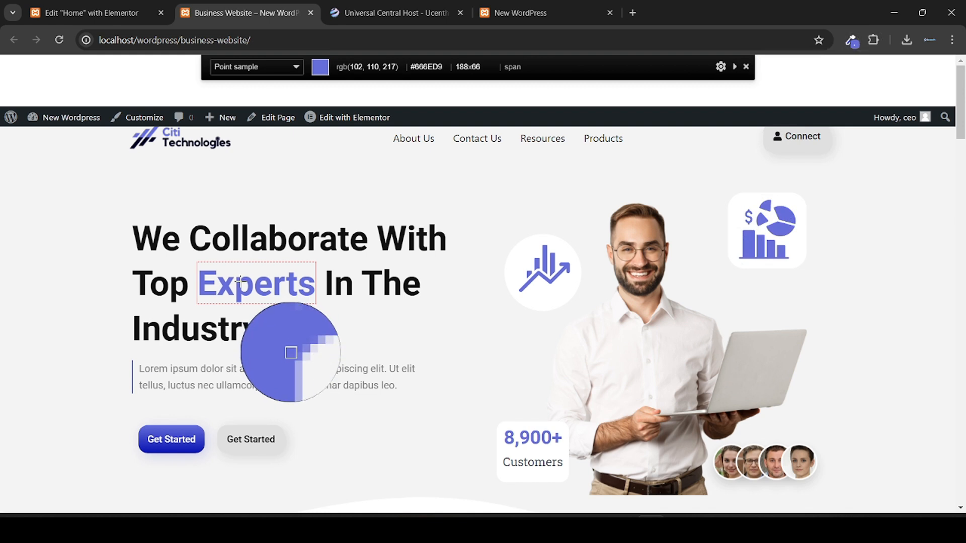
pyautogui.click(241, 282)
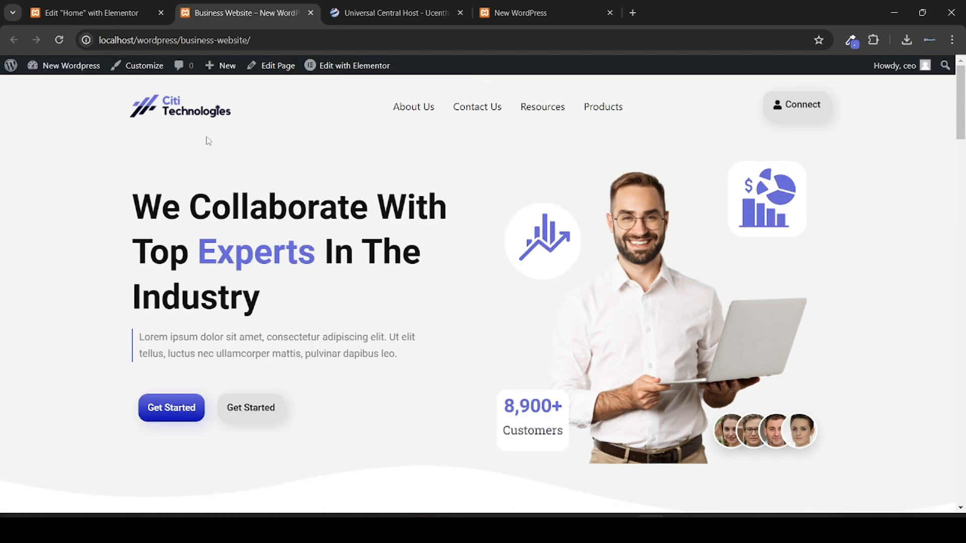
# Step: In the Home page hero heading's title, insert an opening span tag with style "color:#666ED9" before the word "Experts"
pyautogui.click(85, 11)
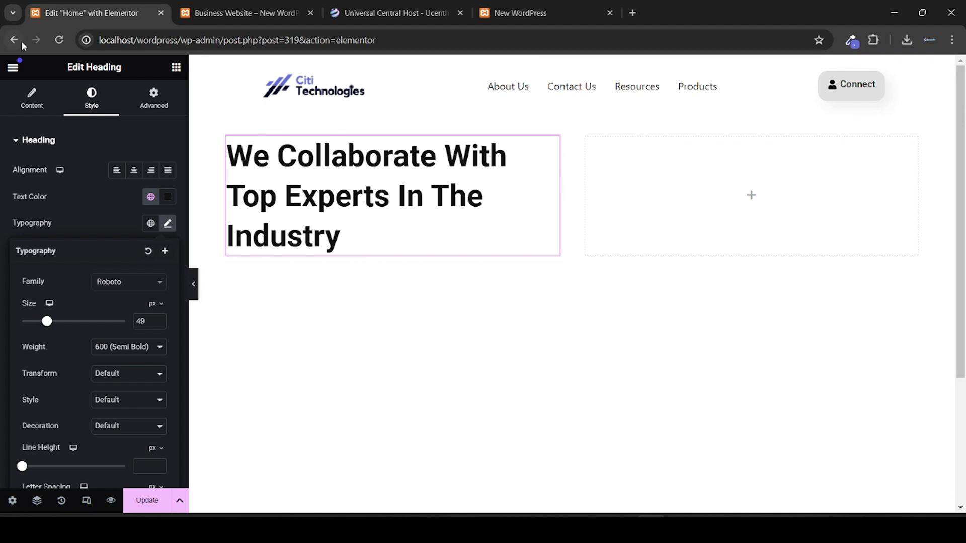
pyautogui.click(33, 100)
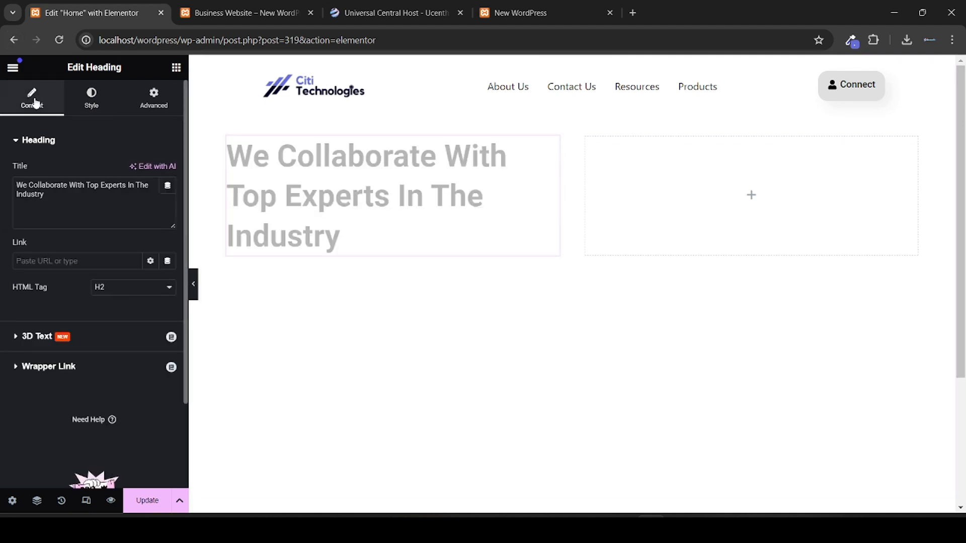
pyautogui.click(102, 191)
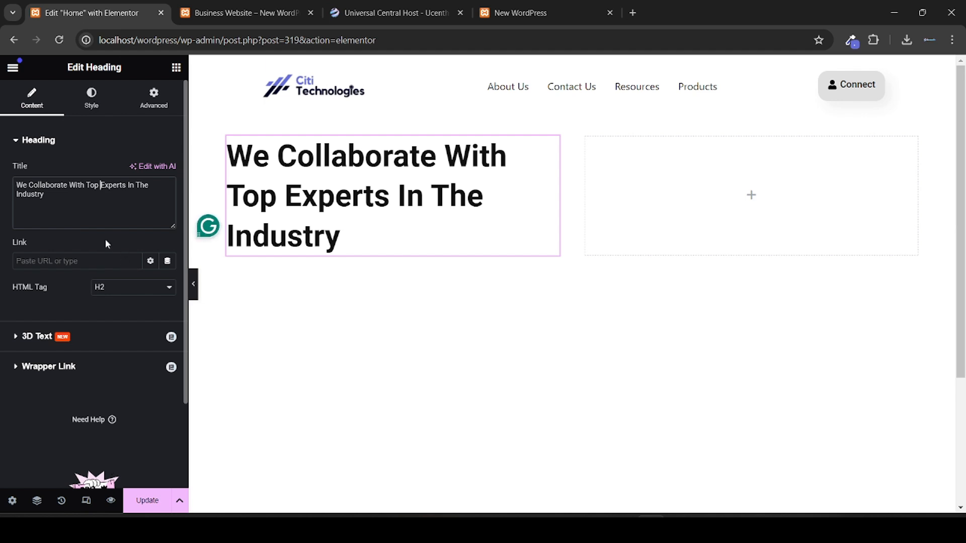
pyautogui.write('<')
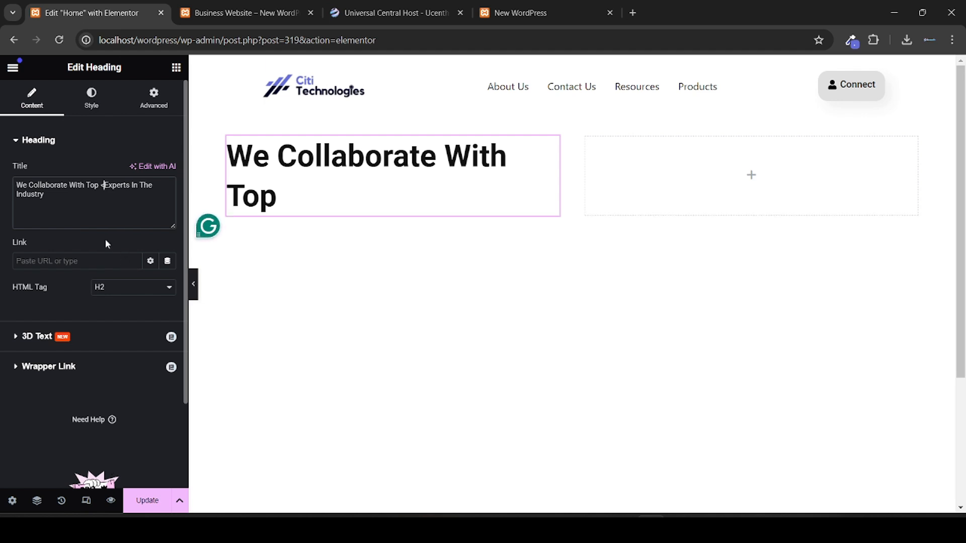
pyautogui.write('span sty')
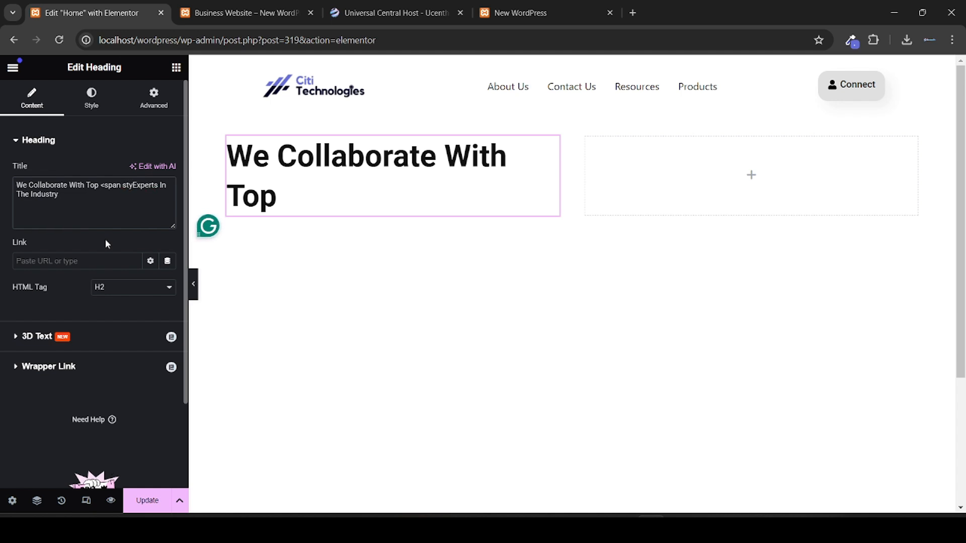
pyautogui.write('le=')
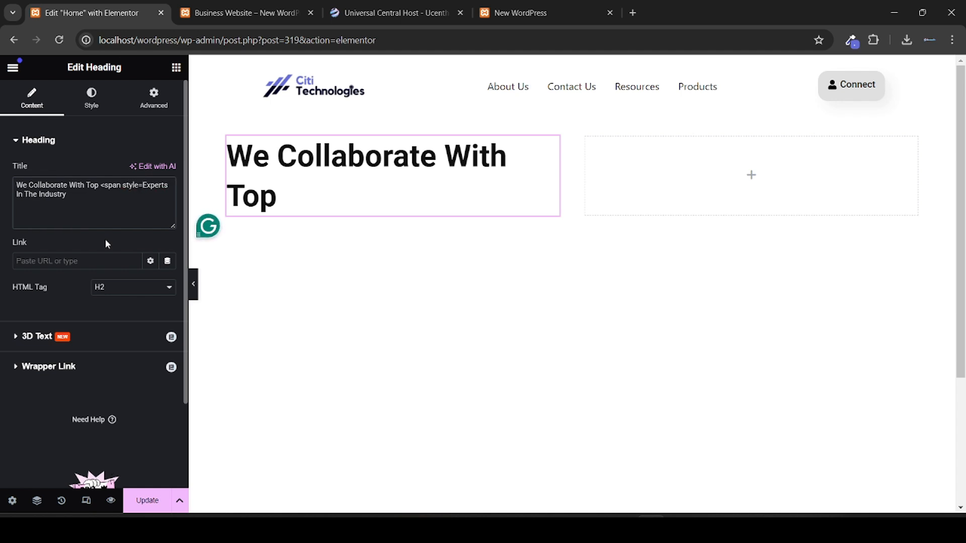
pyautogui.write('"">')
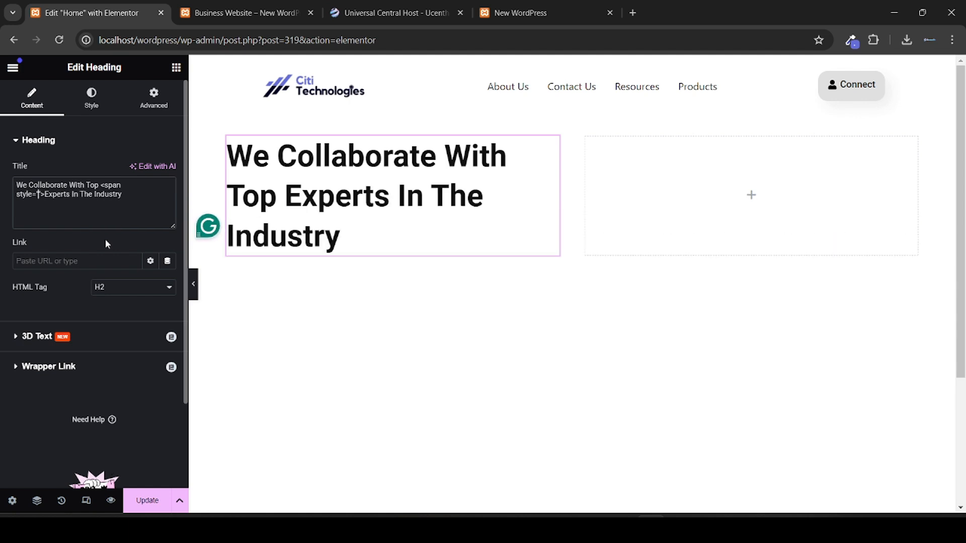
pyautogui.write('color')
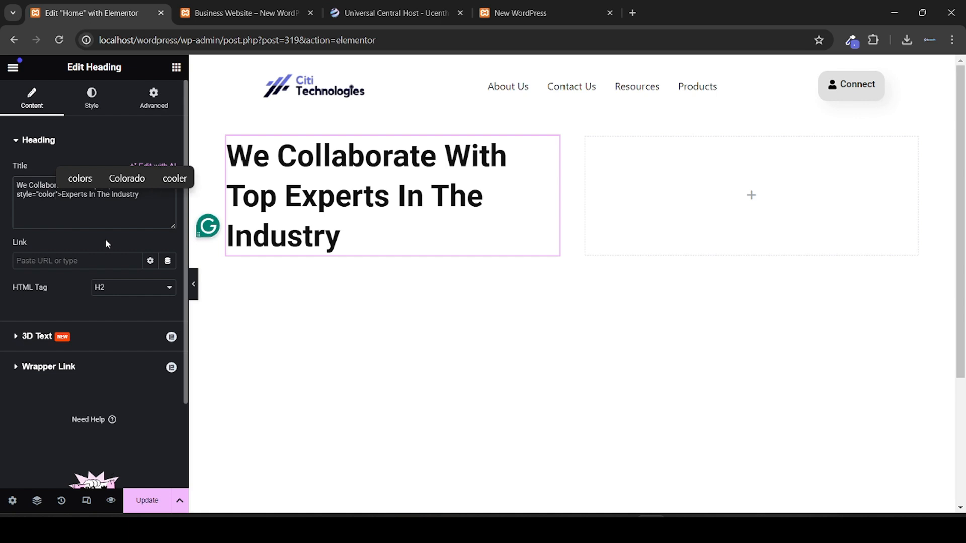
pyautogui.hotkey('ctrl', 'v')
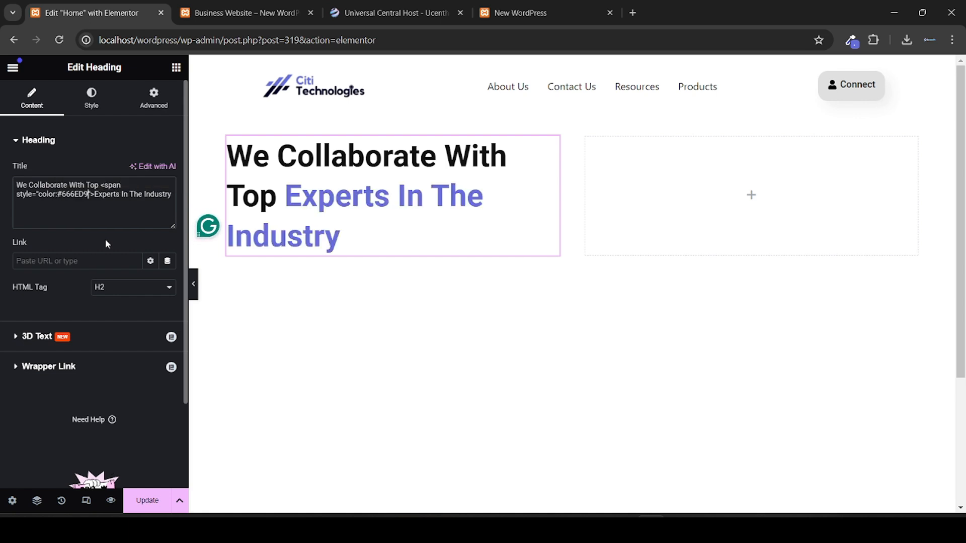
# Step: Close the span tag directly after "Experts" so the color applies only to that word
pyautogui.click(121, 194)
pyautogui.write('<')
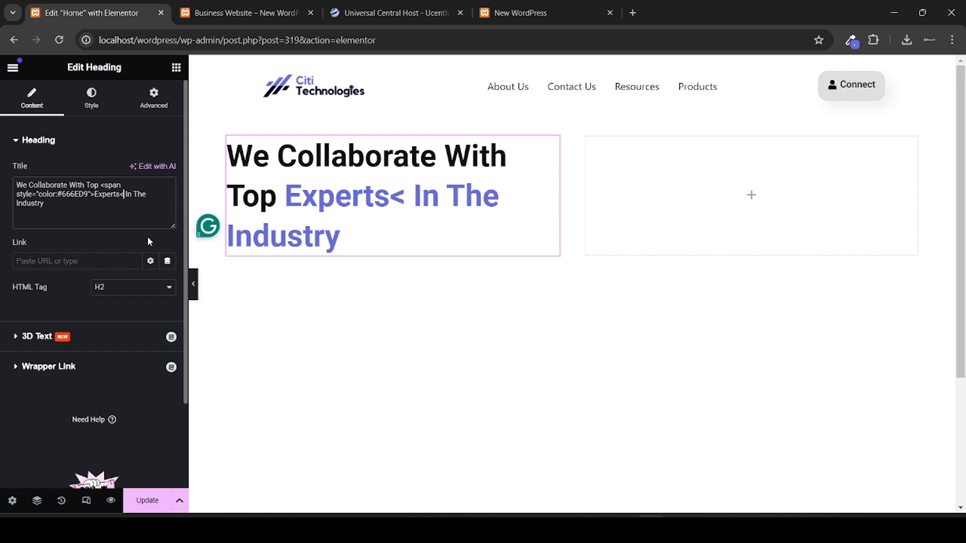
pyautogui.write('/span')
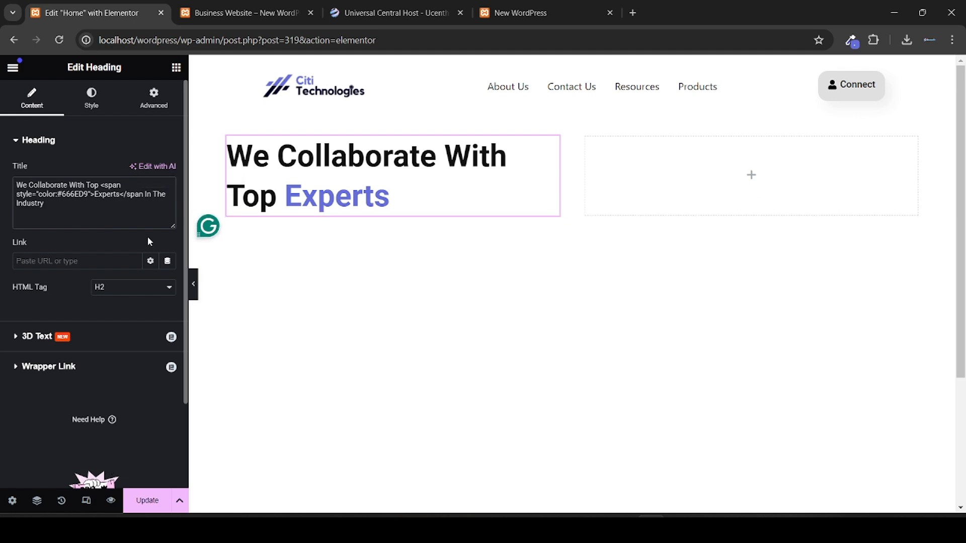
pyautogui.write('>')
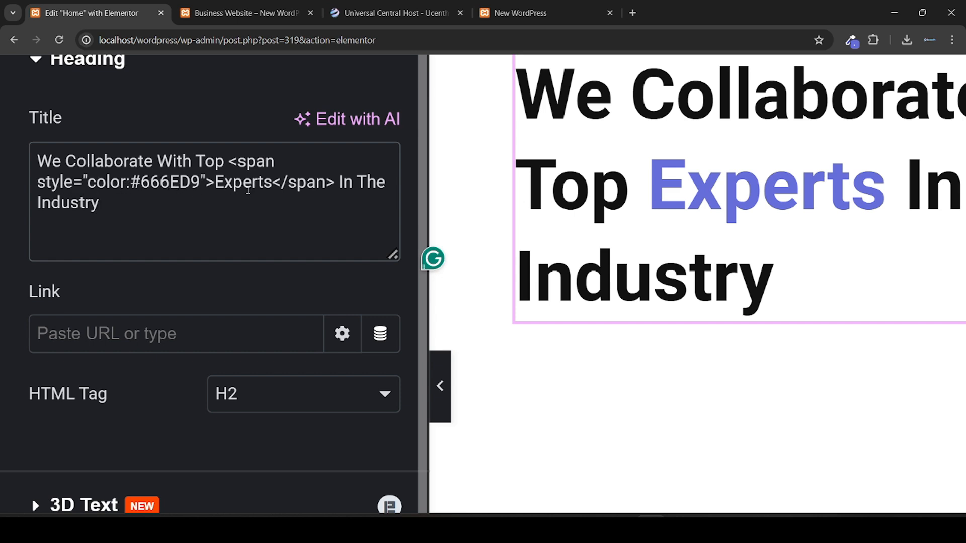
pyautogui.scroll(-5, 264, 193)
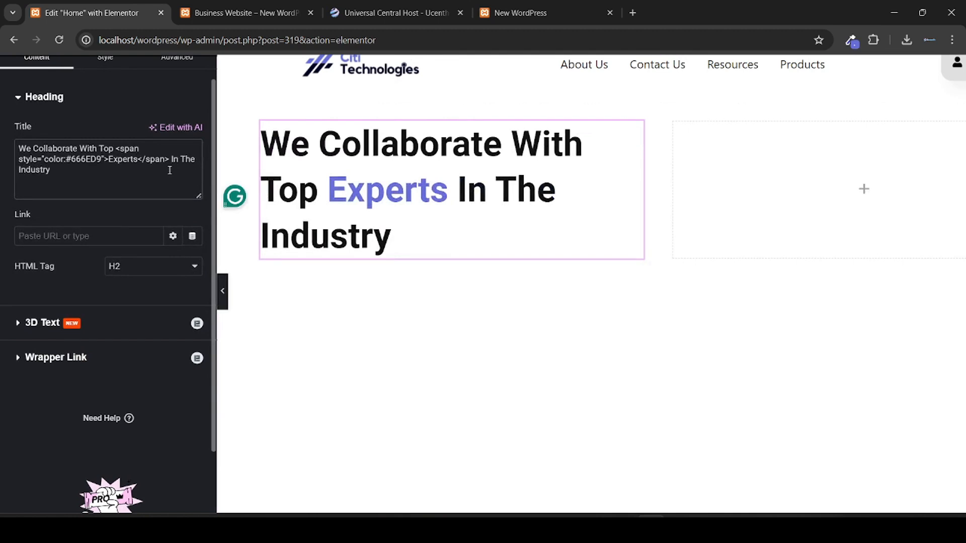
pyautogui.scroll(-2, 124, 170)
pyautogui.scroll(-1, 125, 170)
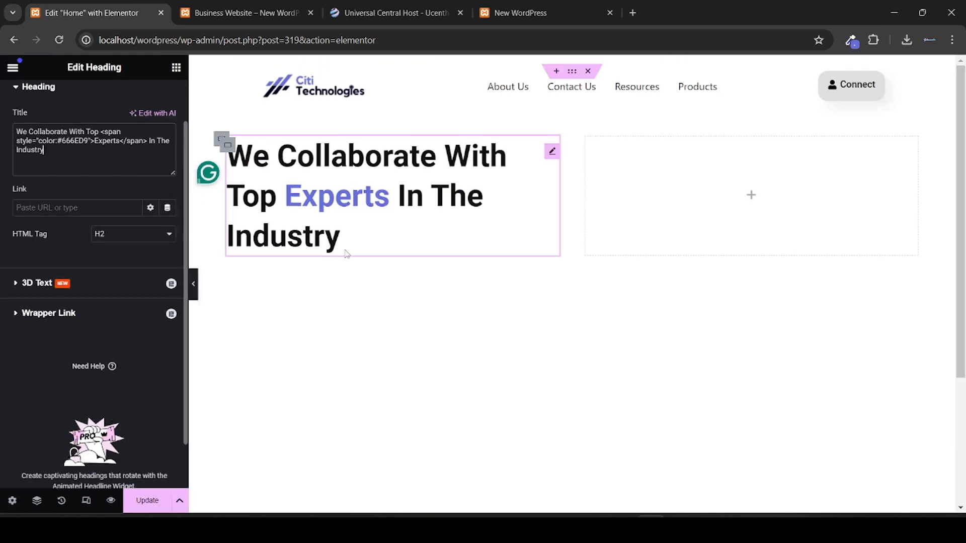
# Step: Check the hero paragraph on the Business Website page and add a Text Editor widget below the heading on the Home page
pyautogui.click(206, 5)
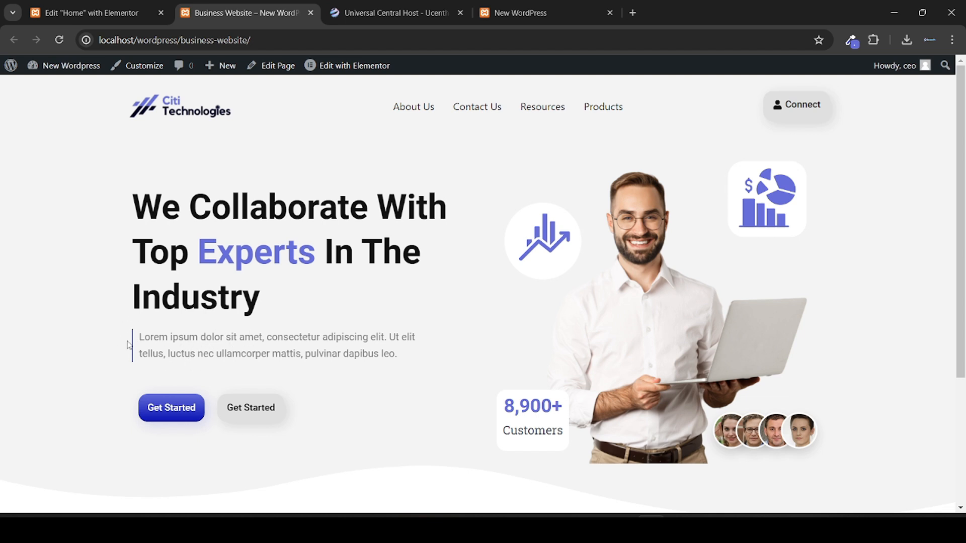
pyautogui.click(88, 12)
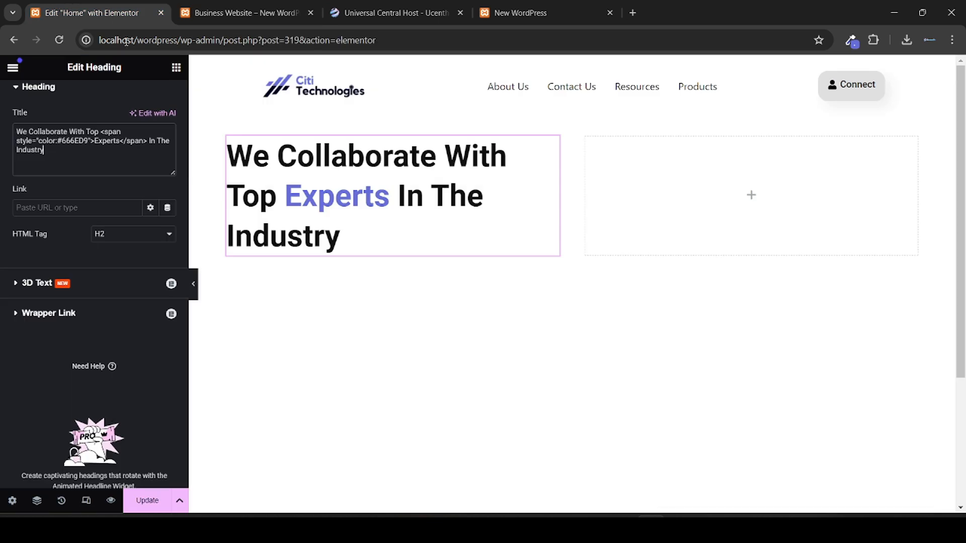
pyautogui.click(175, 73)
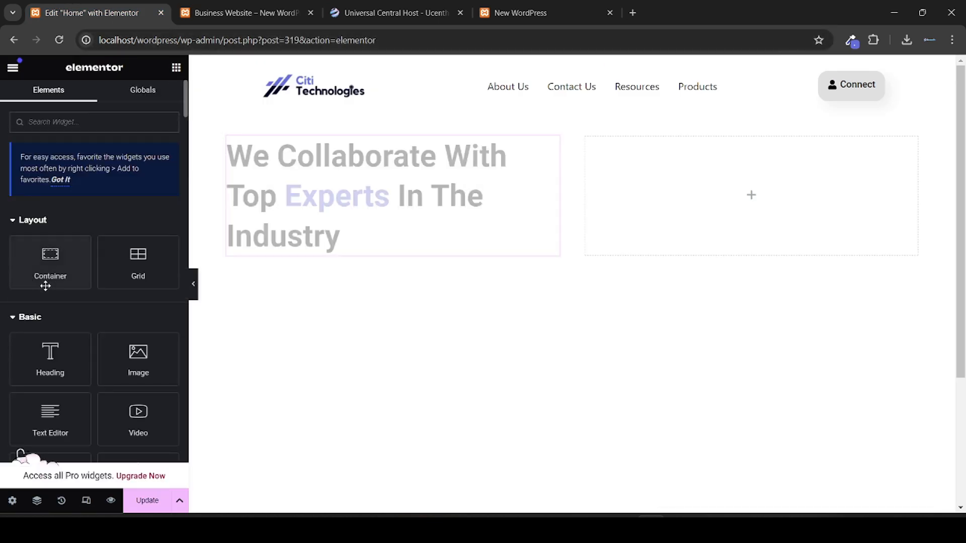
pyautogui.scroll(-1, 1, 329)
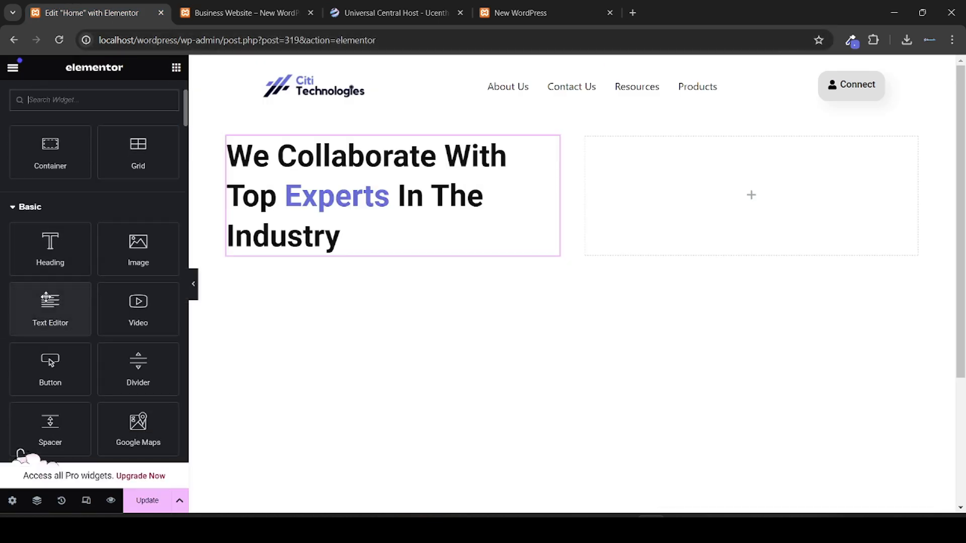
pyautogui.moveTo(48, 300); pyautogui.dragTo(331, 221)
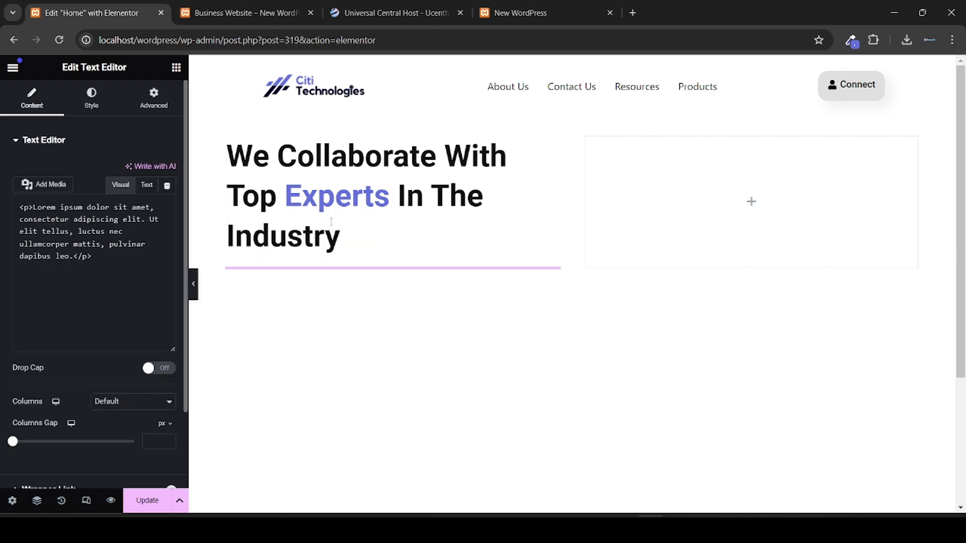
# Step: Give the text widget a solid border with unlinked widths of 2 px on the left and 0 on the other sides
pyautogui.click(153, 110)
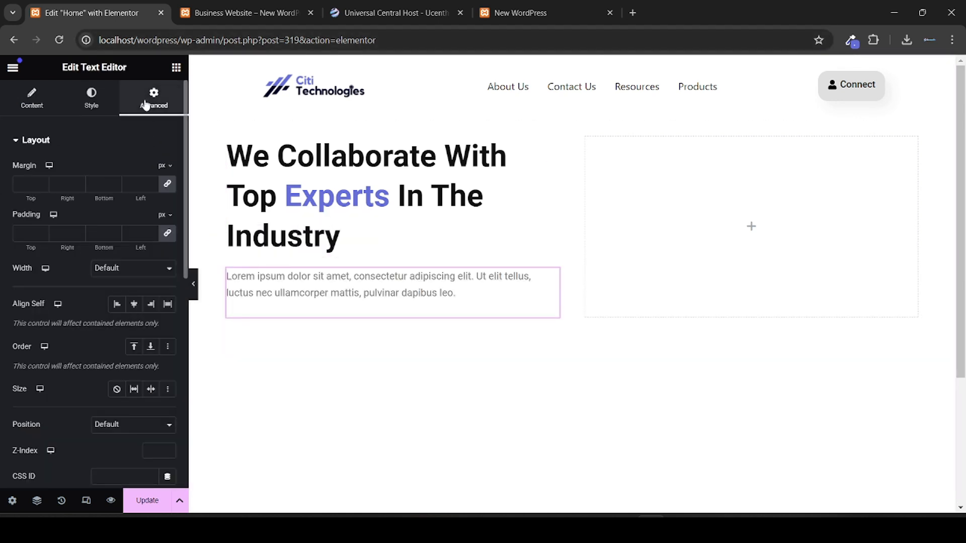
pyautogui.scroll(-8, 2, 201)
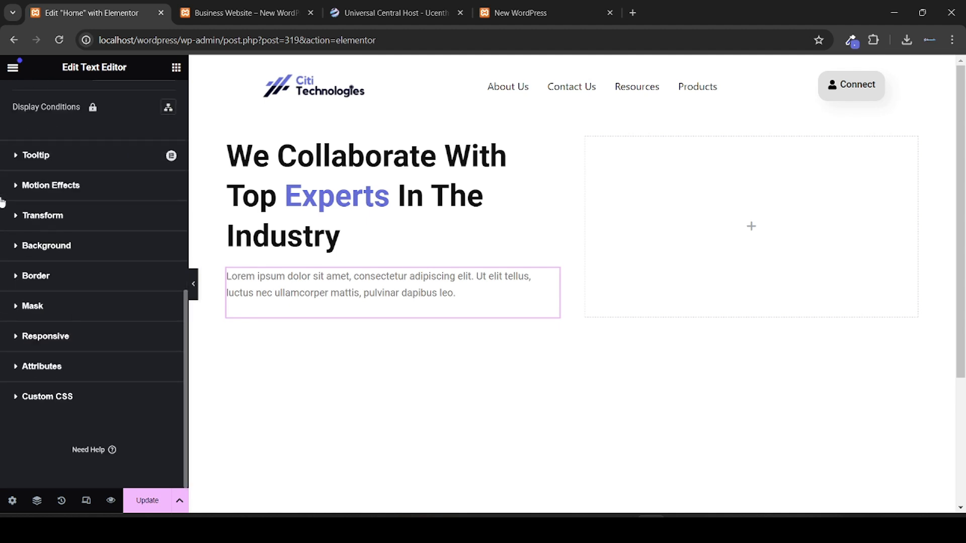
pyautogui.click(61, 281)
pyautogui.scroll(-2, 63, 285)
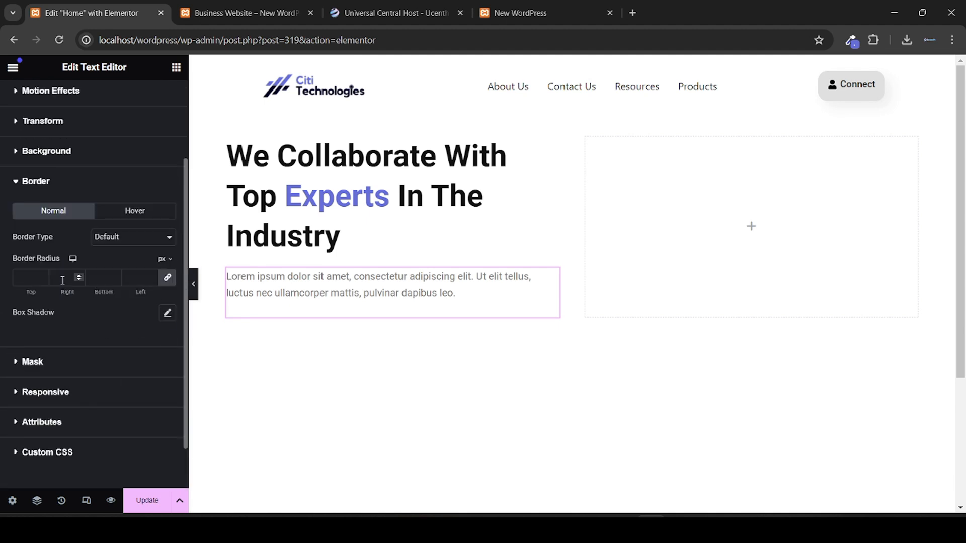
pyautogui.click(114, 236)
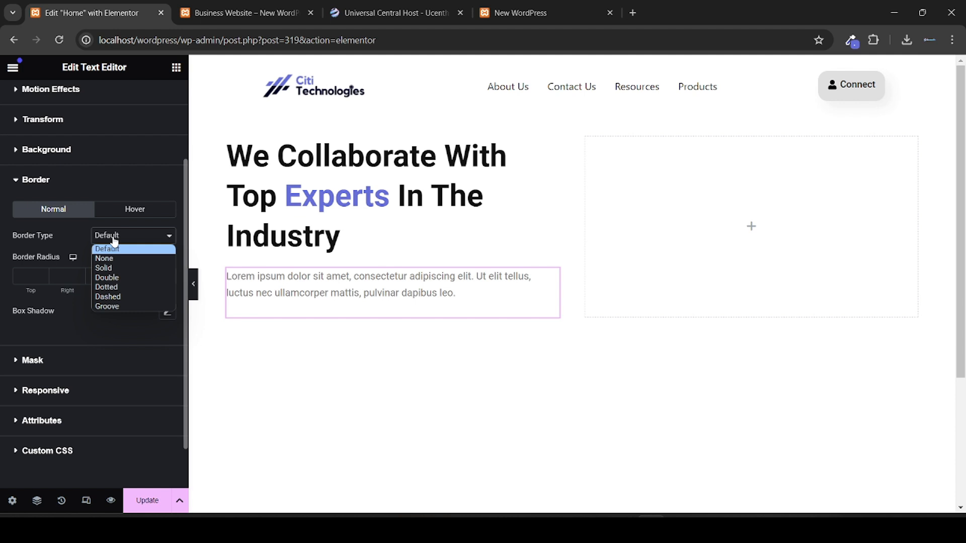
pyautogui.click(120, 270)
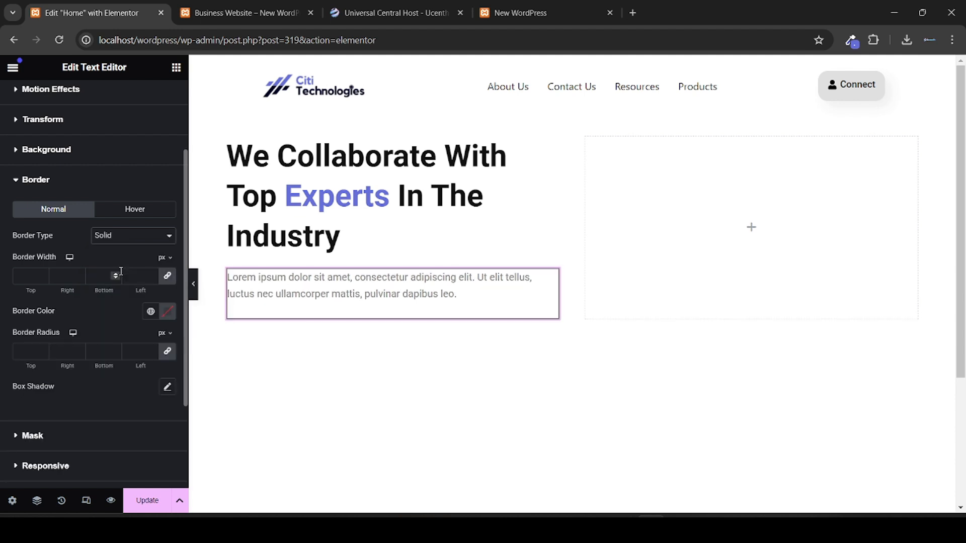
pyautogui.click(168, 282)
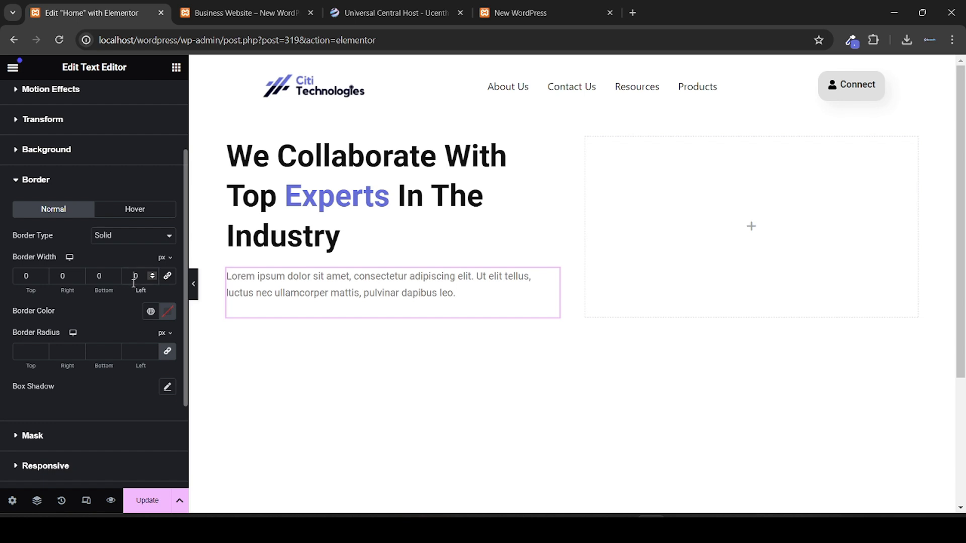
pyautogui.click(133, 278)
pyautogui.write('2')
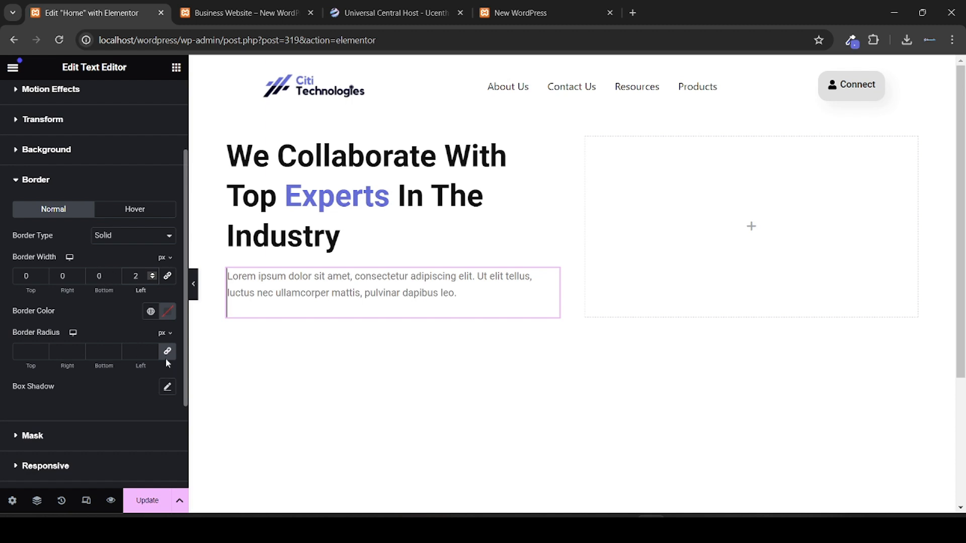
# Step: Set the text widget's border color to the global Default color, #666ED9
pyautogui.click(150, 312)
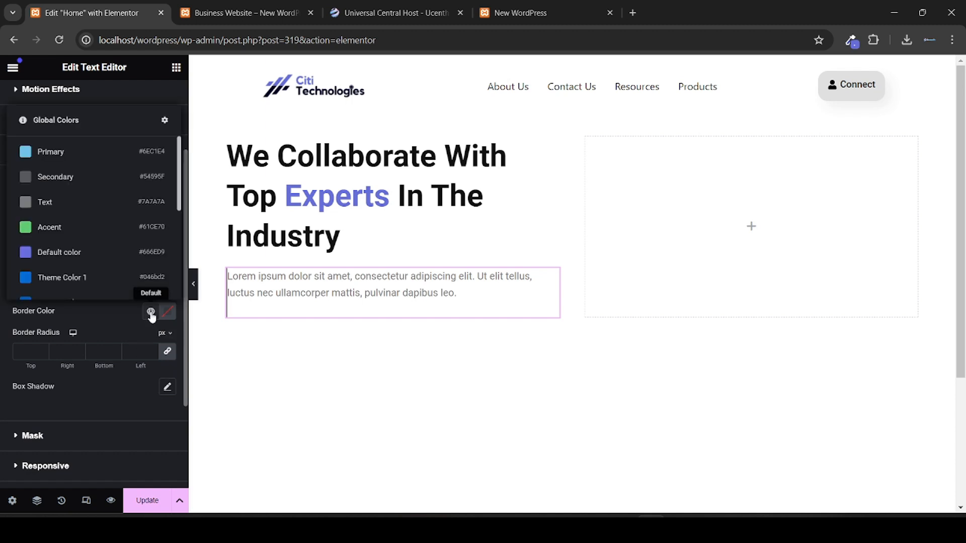
pyautogui.scroll(-3, 75, 241)
pyautogui.scroll(1, 78, 237)
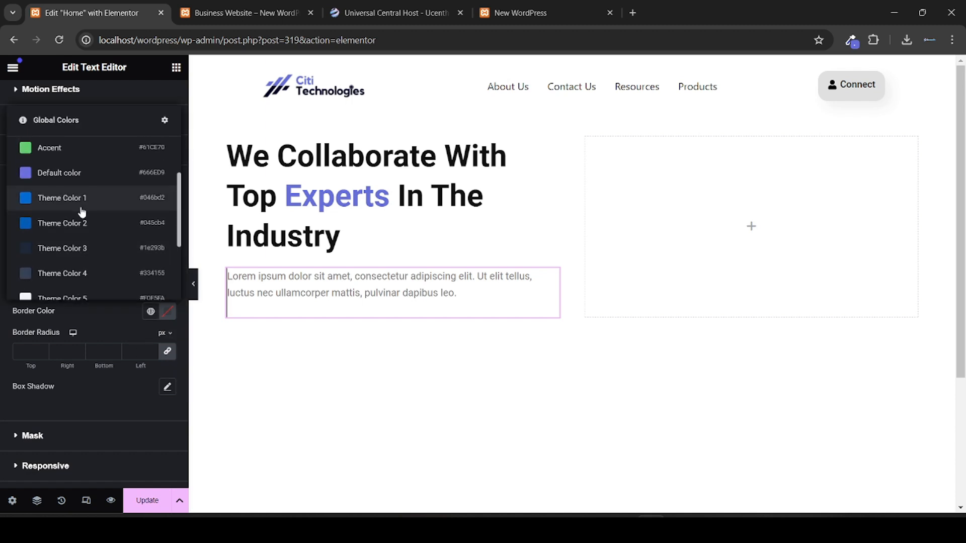
pyautogui.scroll(-3, 101, 202)
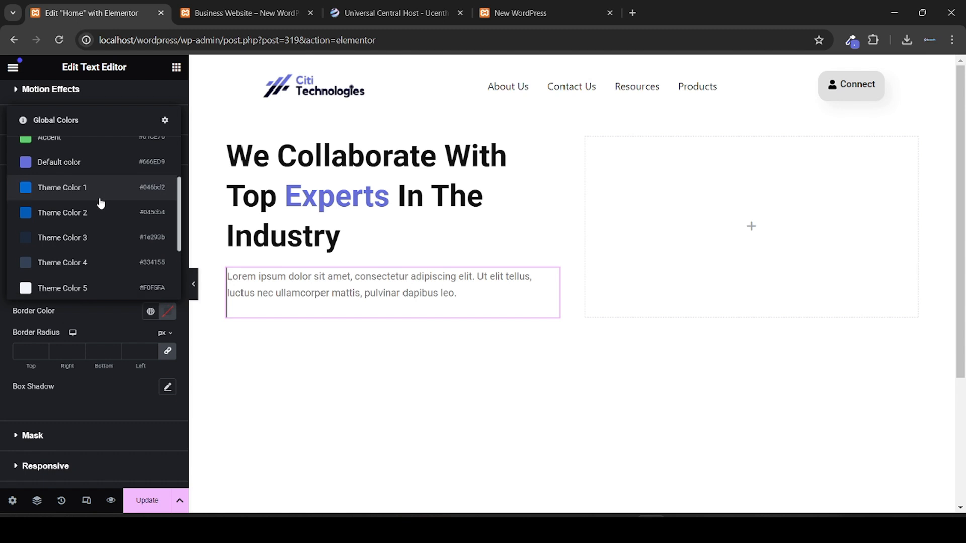
pyautogui.scroll(5, 101, 202)
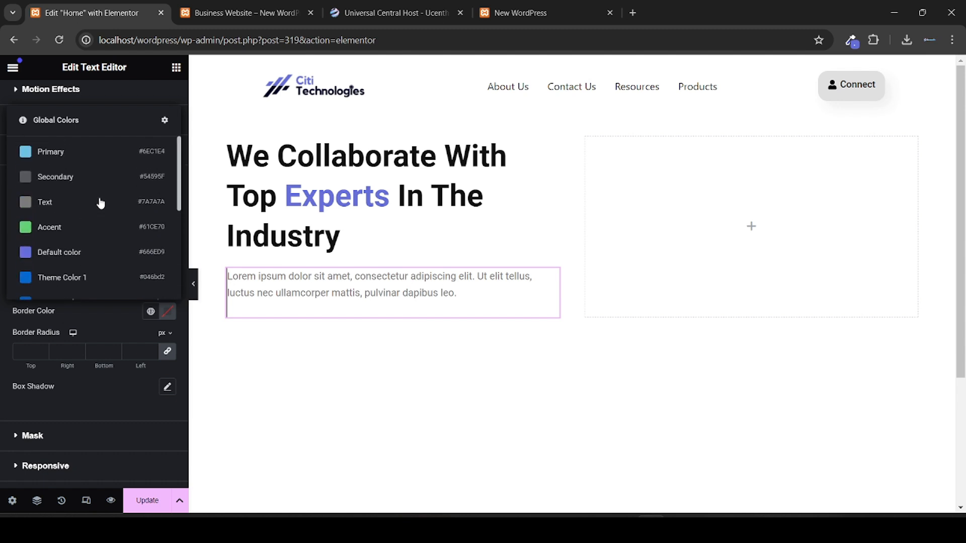
pyautogui.click(112, 260)
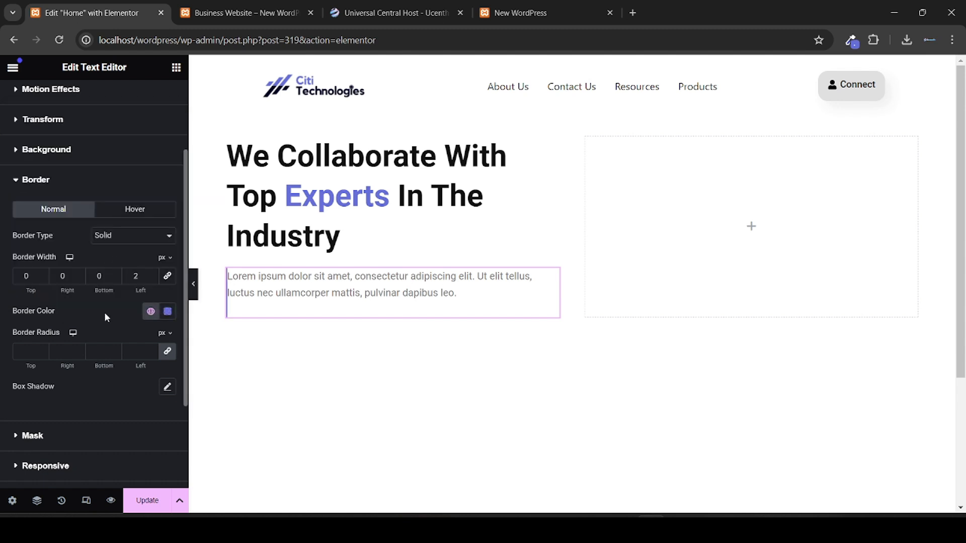
pyautogui.click(151, 311)
pyautogui.scroll(-2, 103, 187)
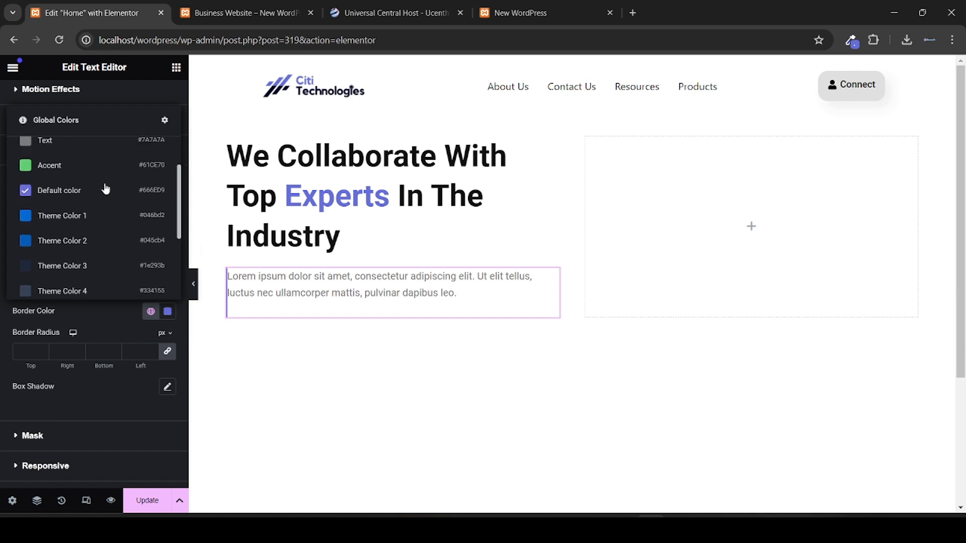
pyautogui.scroll(2, 111, 227)
pyautogui.click(129, 330)
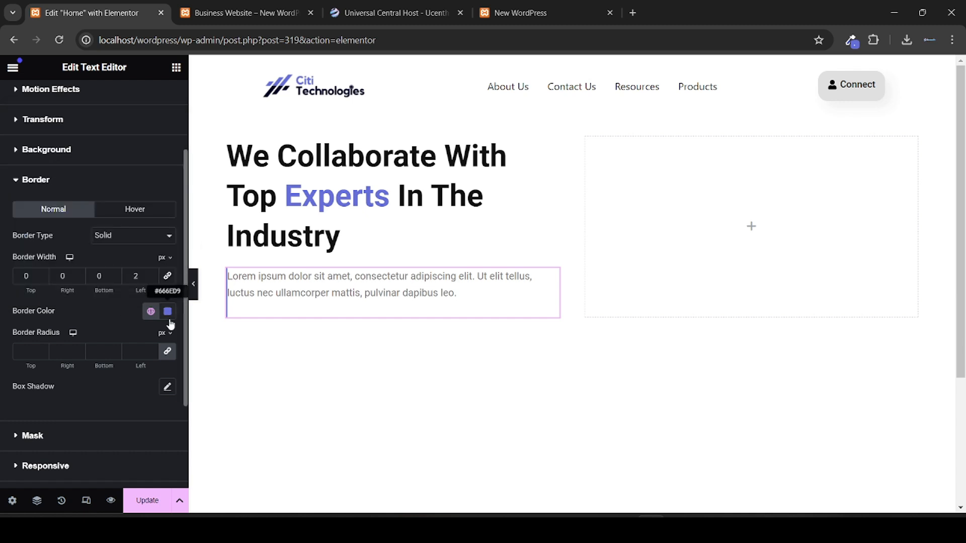
pyautogui.click(168, 313)
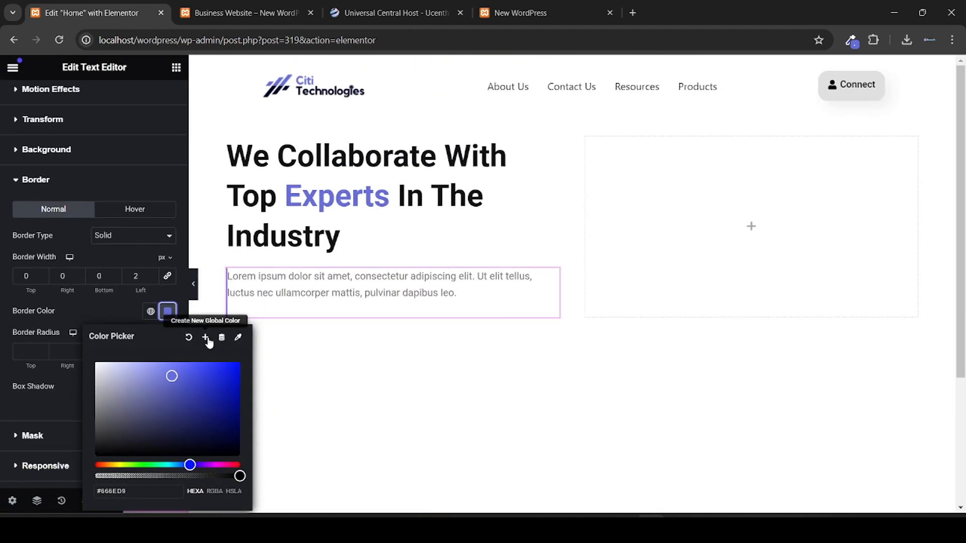
pyautogui.click(3, 280)
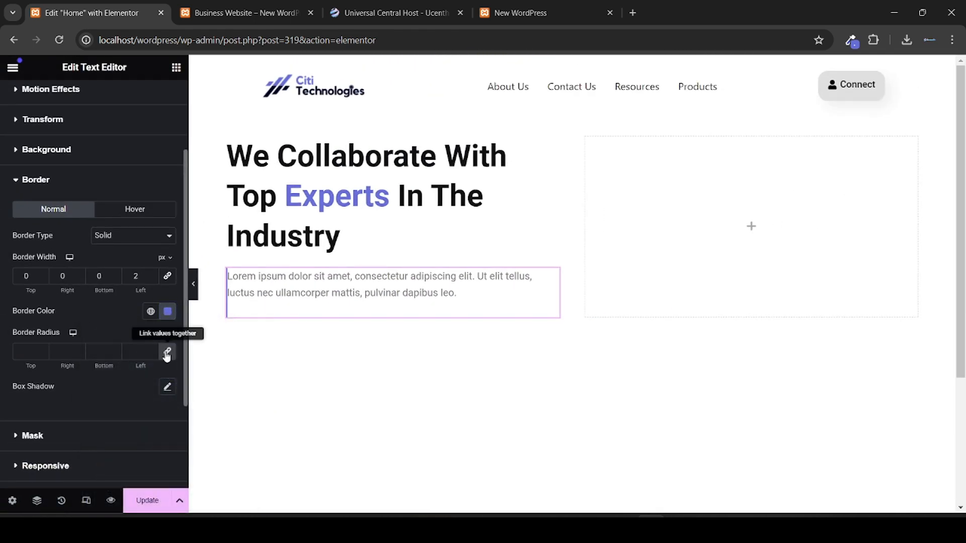
pyautogui.click(151, 313)
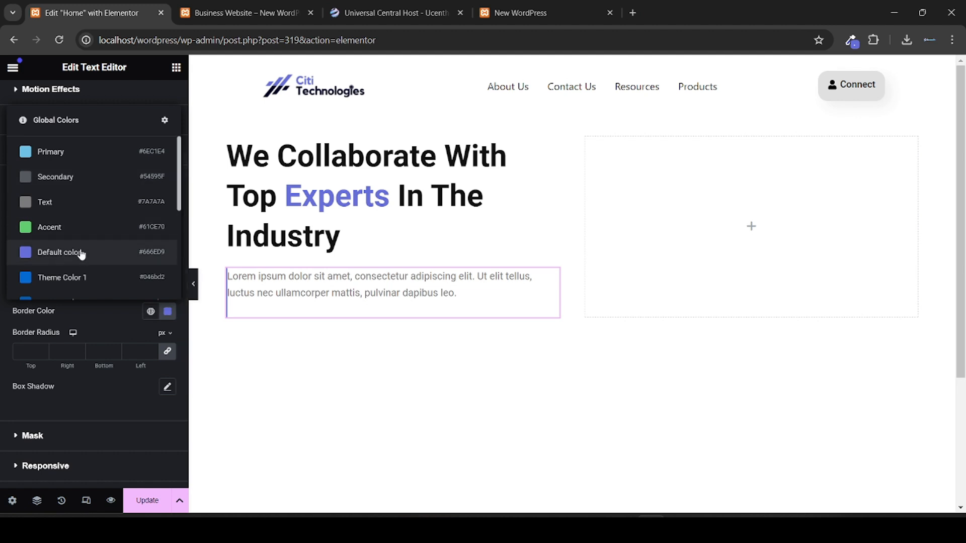
pyautogui.scroll(-2, 82, 251)
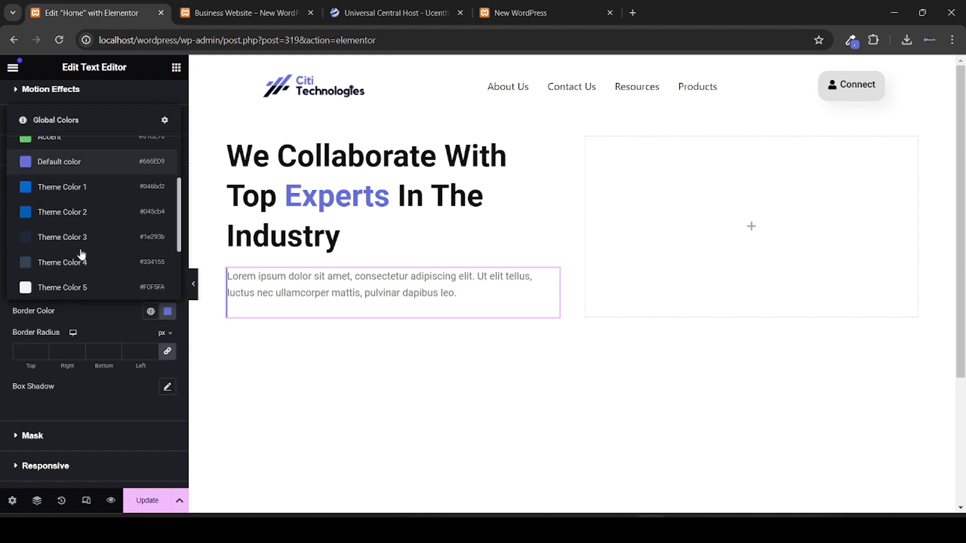
pyautogui.click(2, 235)
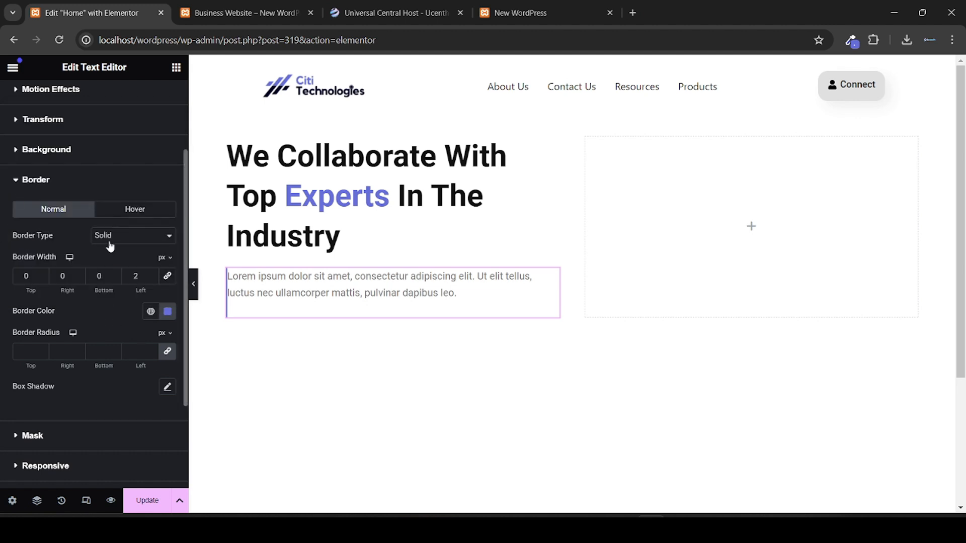
# Step: Preview the paragraph without the editing panel, and unlink the text widget's padding and set its left padding to 10 px
pyautogui.click(192, 285)
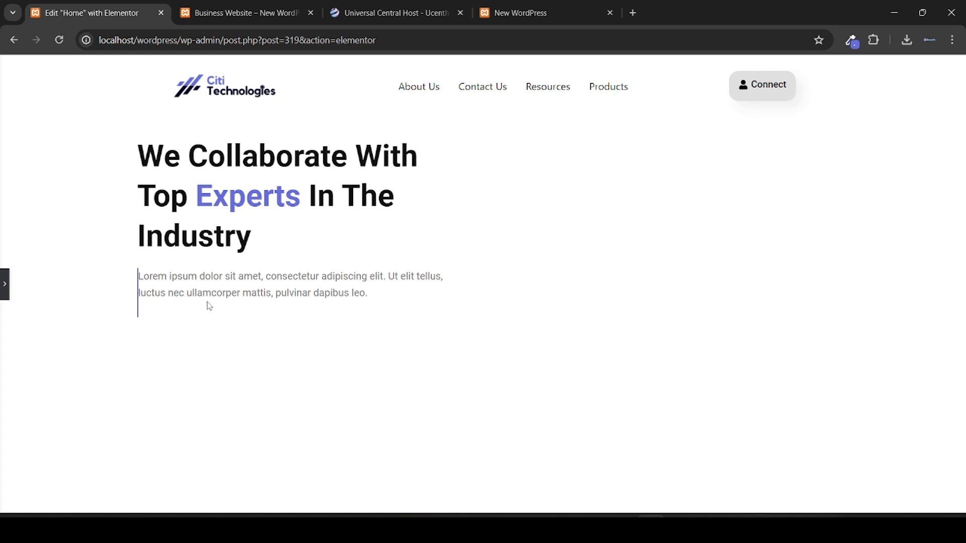
pyautogui.click(3, 289)
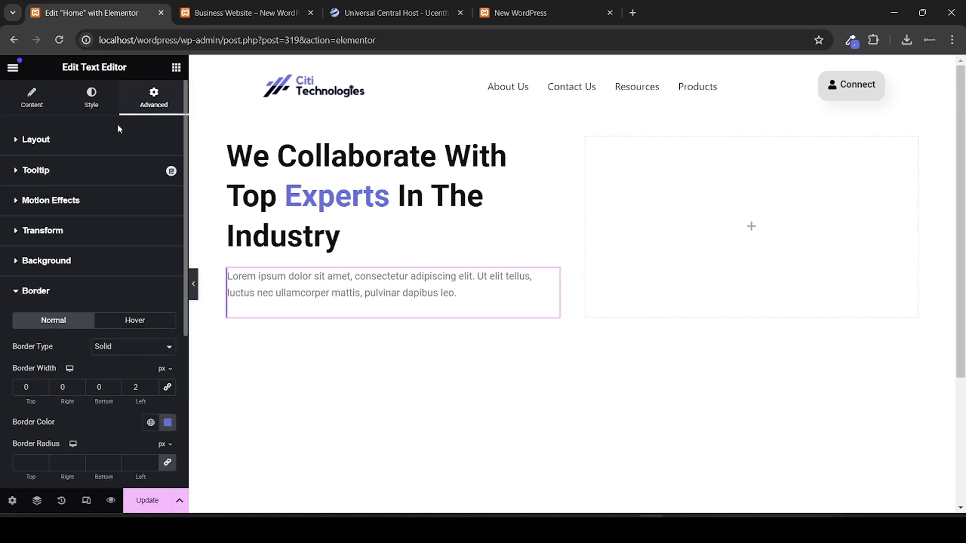
pyautogui.click(109, 145)
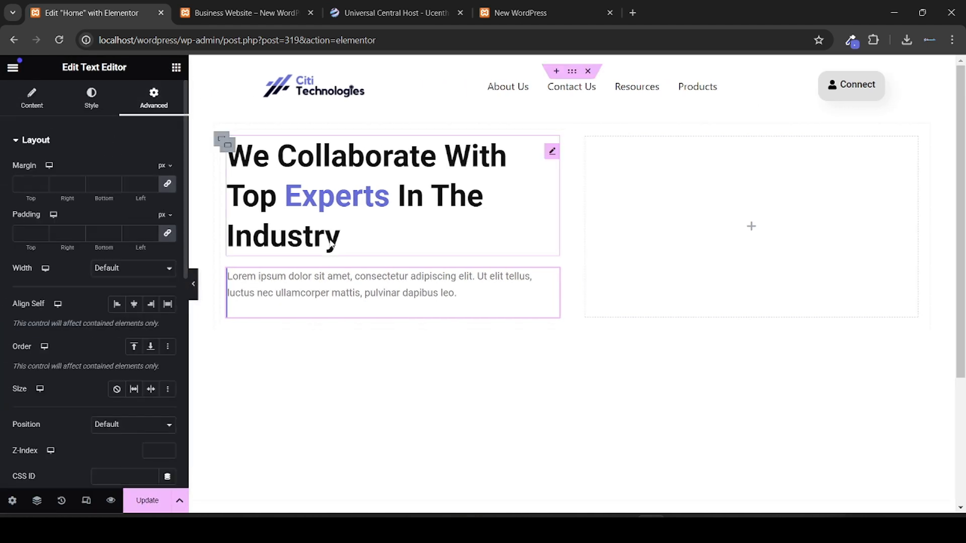
pyautogui.click(169, 234)
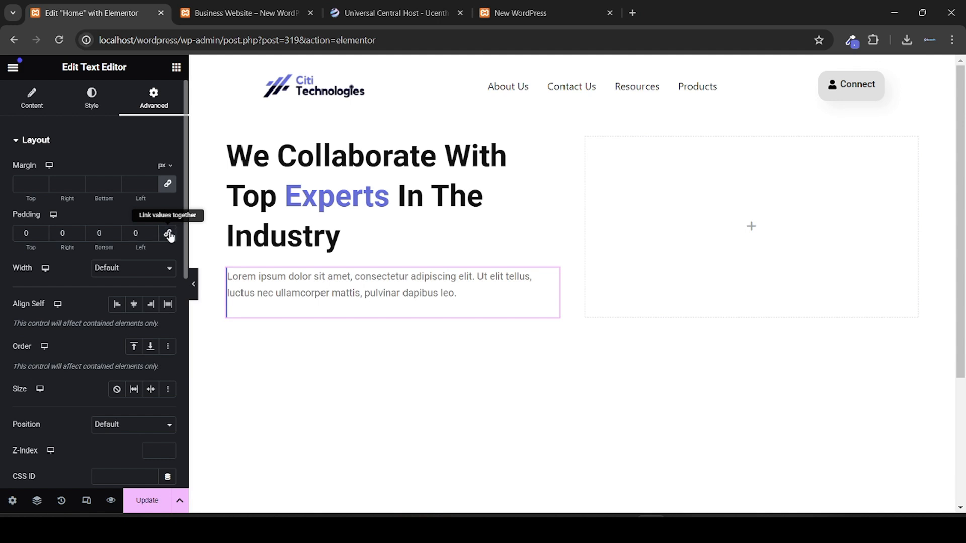
pyautogui.click(135, 234)
pyautogui.write('1')
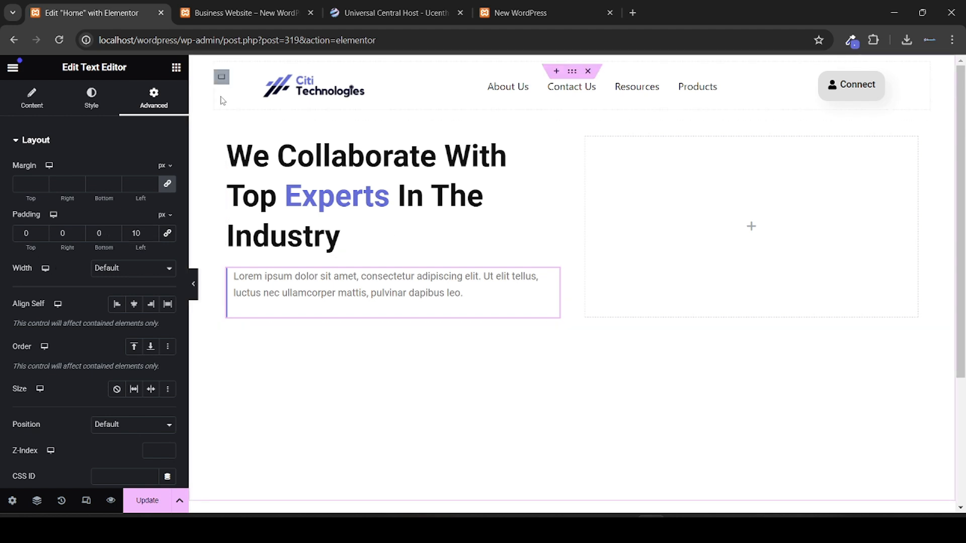
# Step: Check the hero buttons on the Business Website page and add a Button widget below the paragraph on the Home page
pyautogui.click(176, 68)
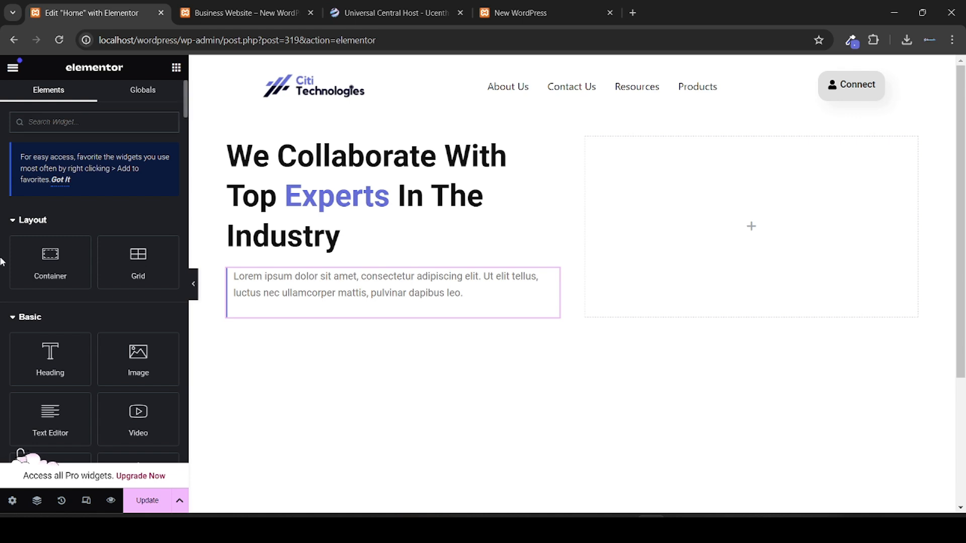
pyautogui.scroll(-4, 4, 259)
pyautogui.click(223, 5)
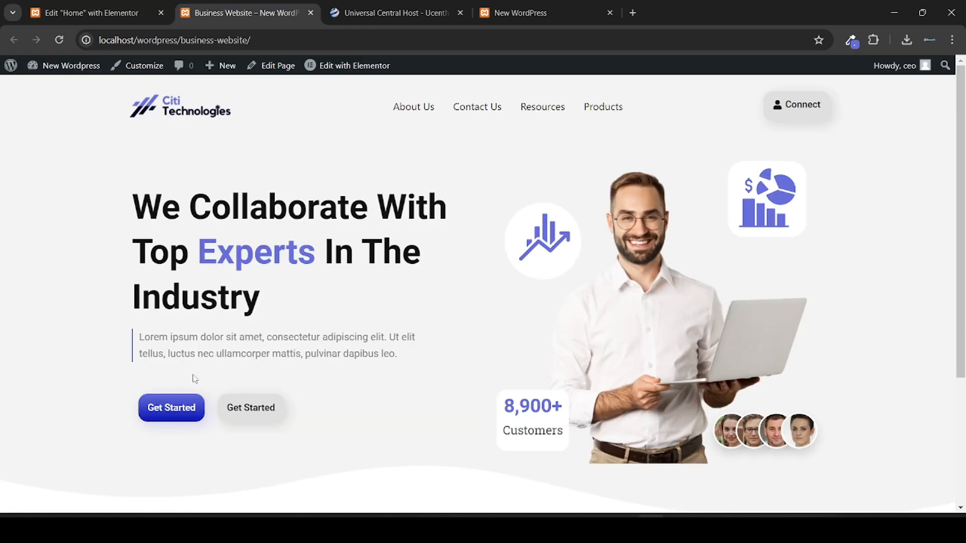
pyautogui.click(61, 13)
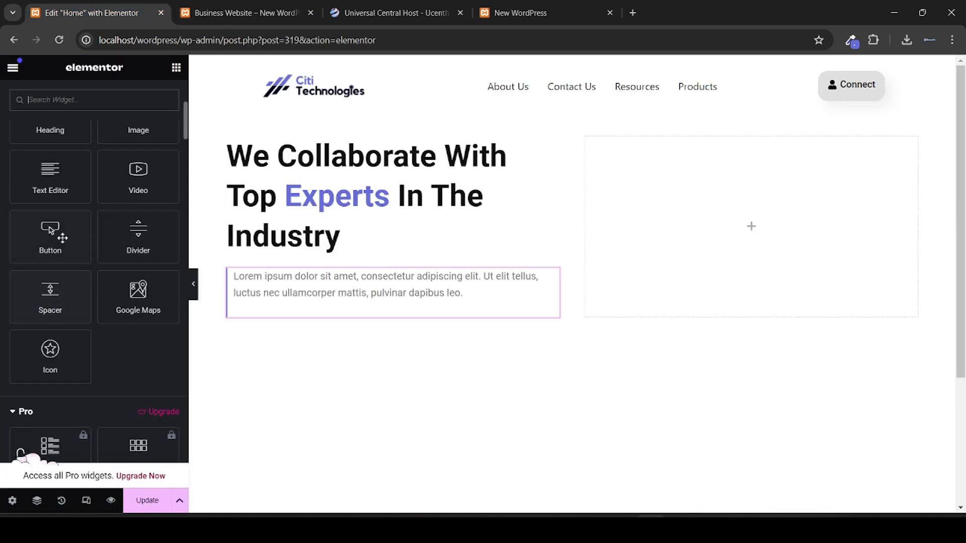
pyautogui.moveTo(53, 235); pyautogui.dragTo(347, 308)
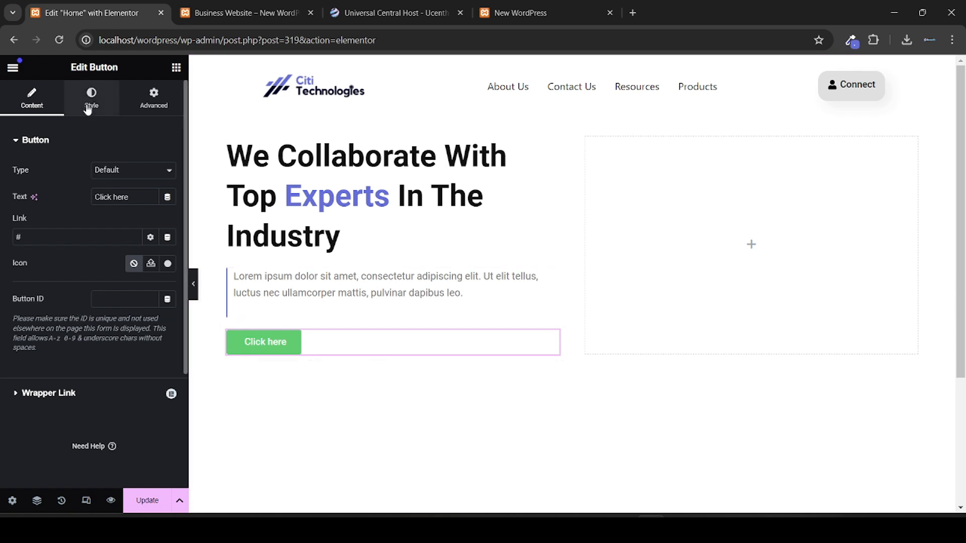
# Step: Replace the new button's text with "Get Started"
pyautogui.tripleClick(118, 196)
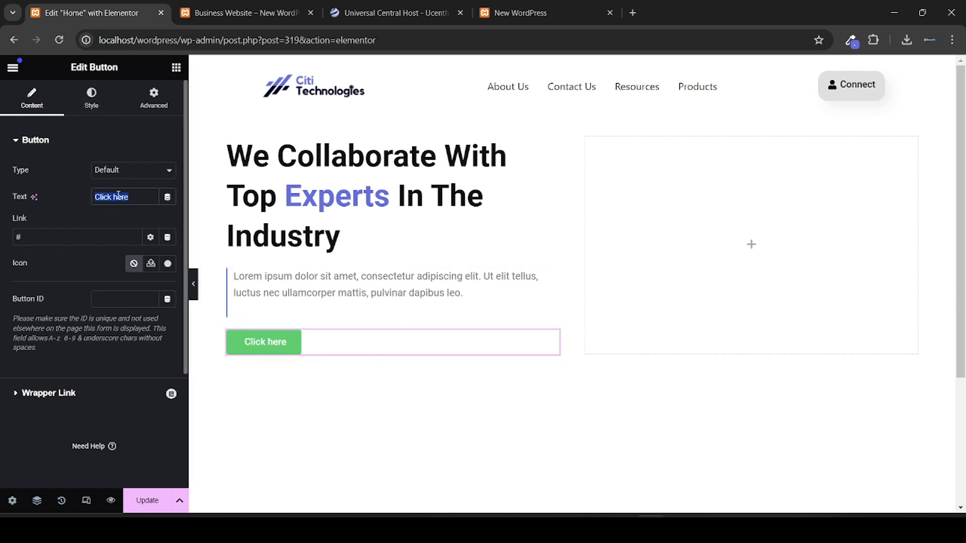
pyautogui.write('Get ')
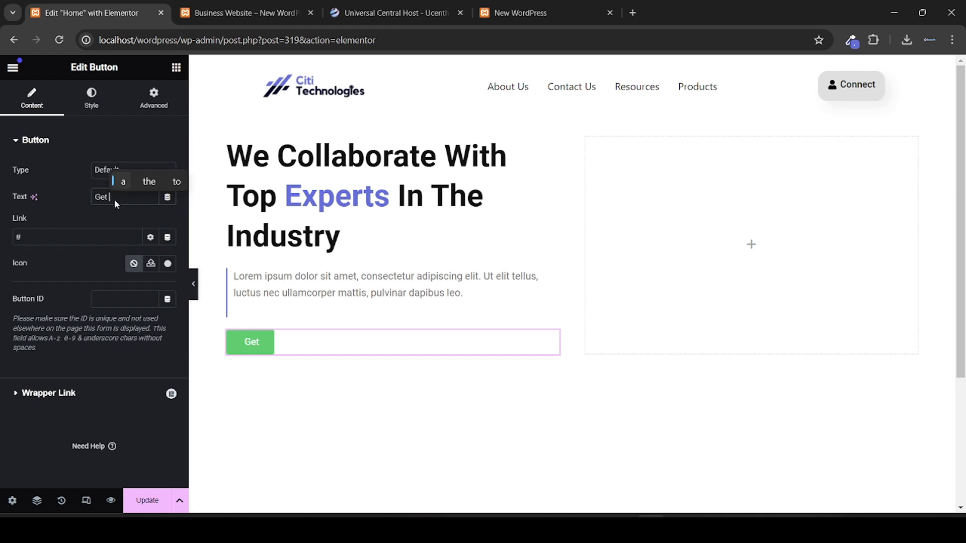
pyautogui.write('S')
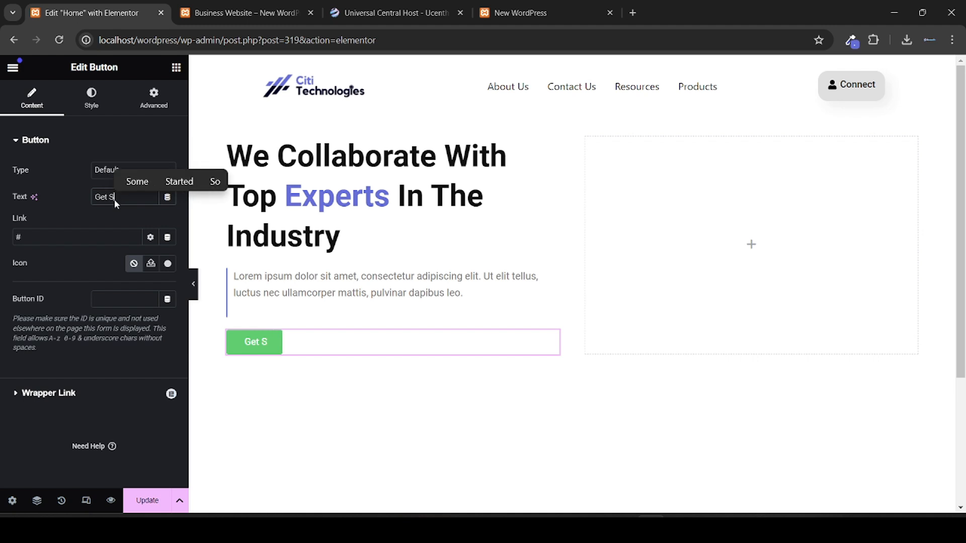
pyautogui.write('tarted')
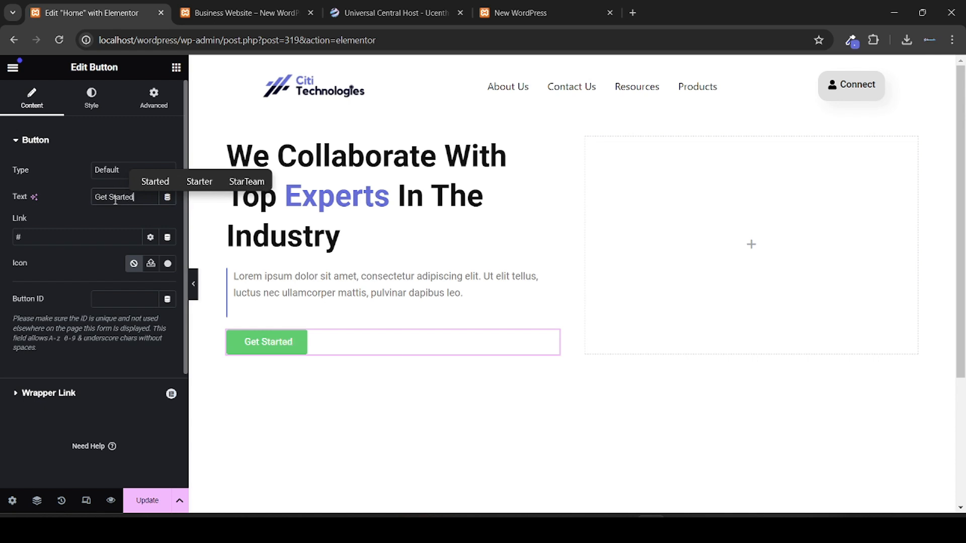
pyautogui.click(66, 231)
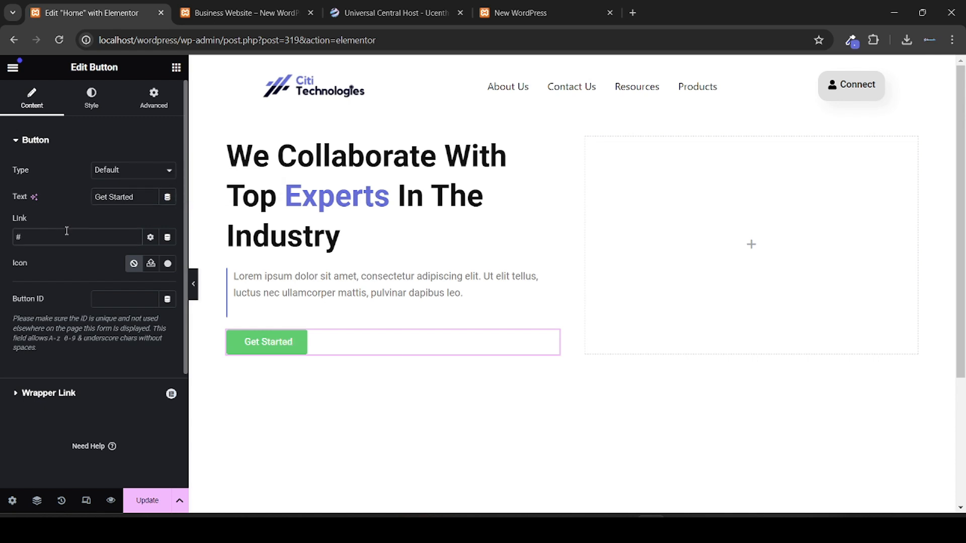
# Step: Sample the dark blue #121DB8 at the lower edge of the Business Website page's blue Get Started button and return to the Home button's style settings
pyautogui.click(92, 98)
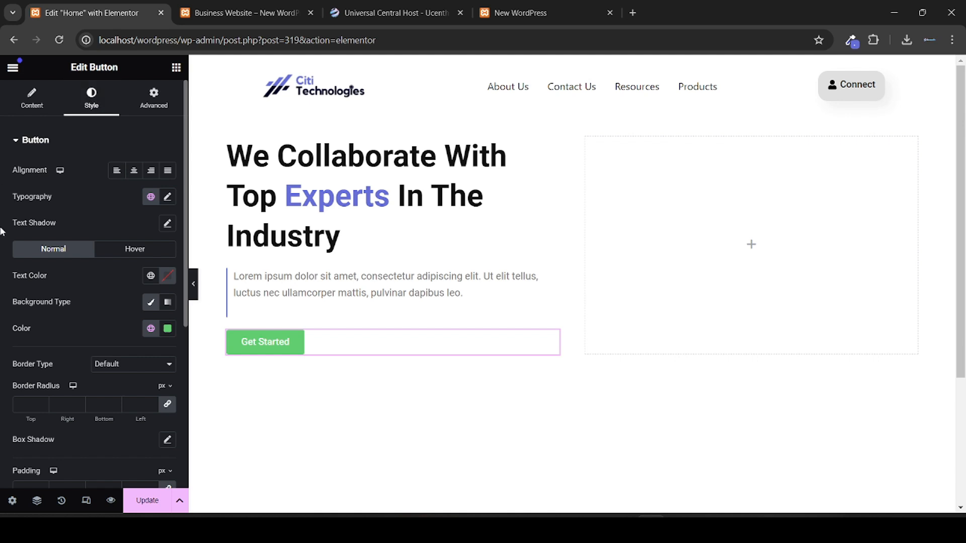
pyautogui.click(230, 13)
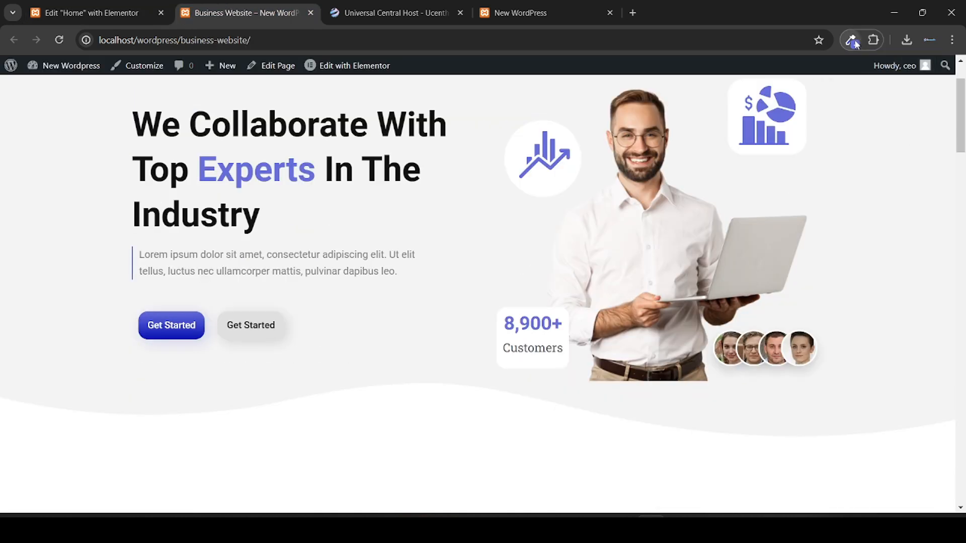
pyautogui.click(851, 40)
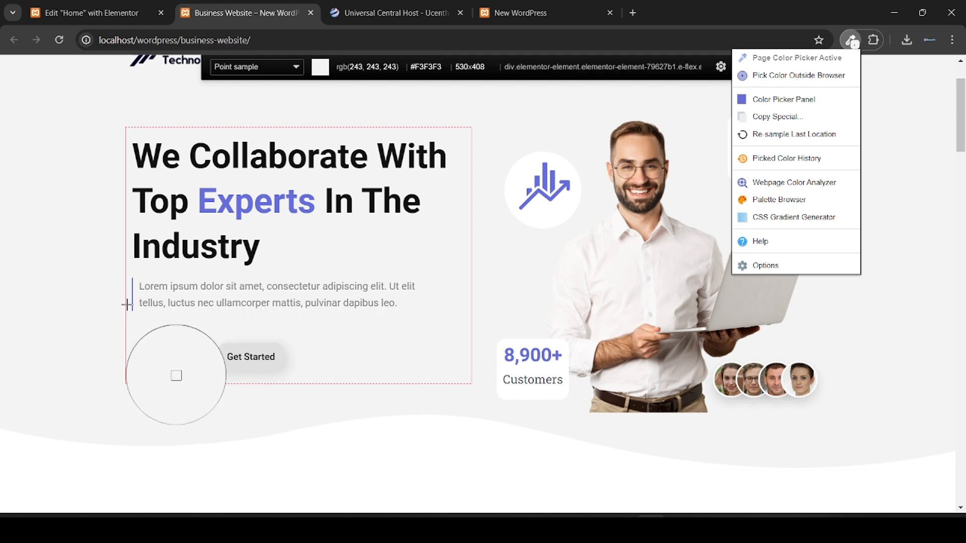
pyautogui.click(163, 368)
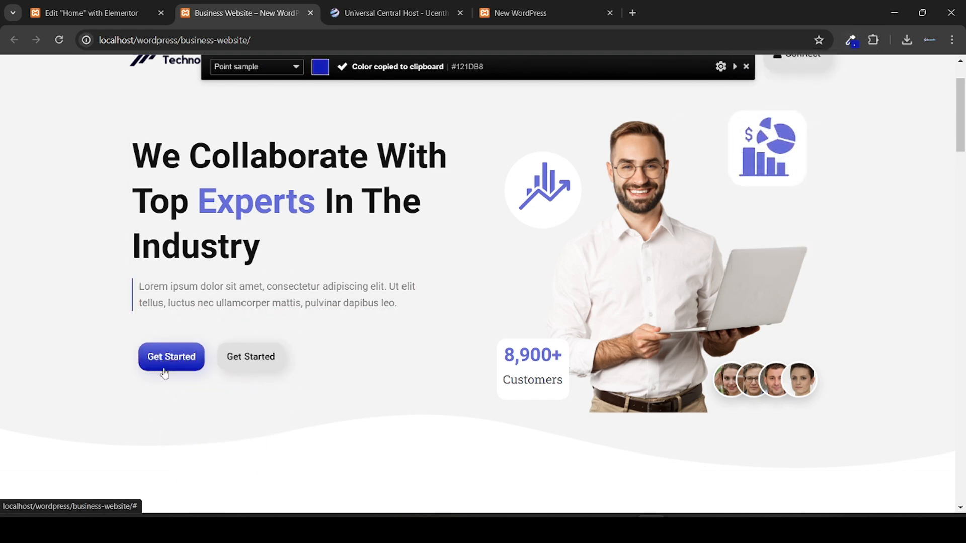
pyautogui.click(126, 7)
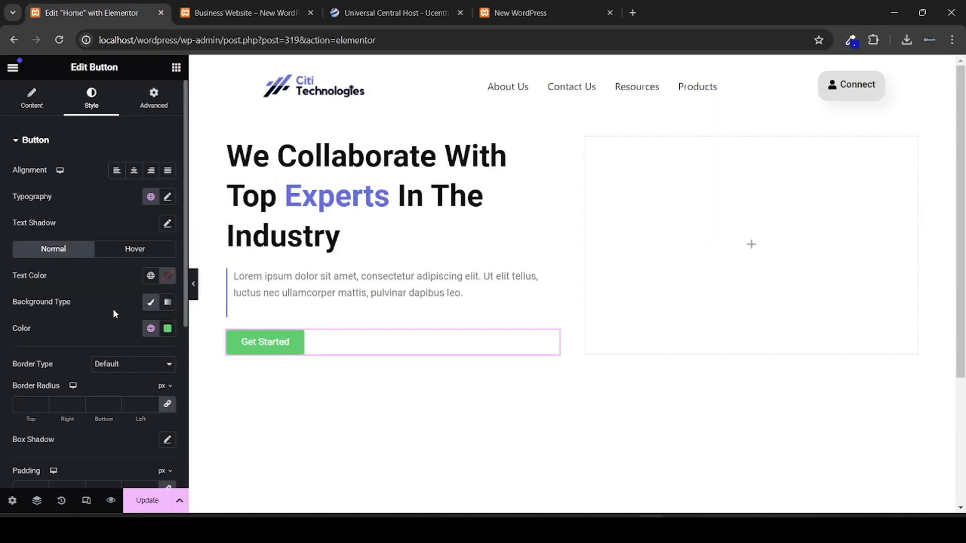
pyautogui.click(236, 12)
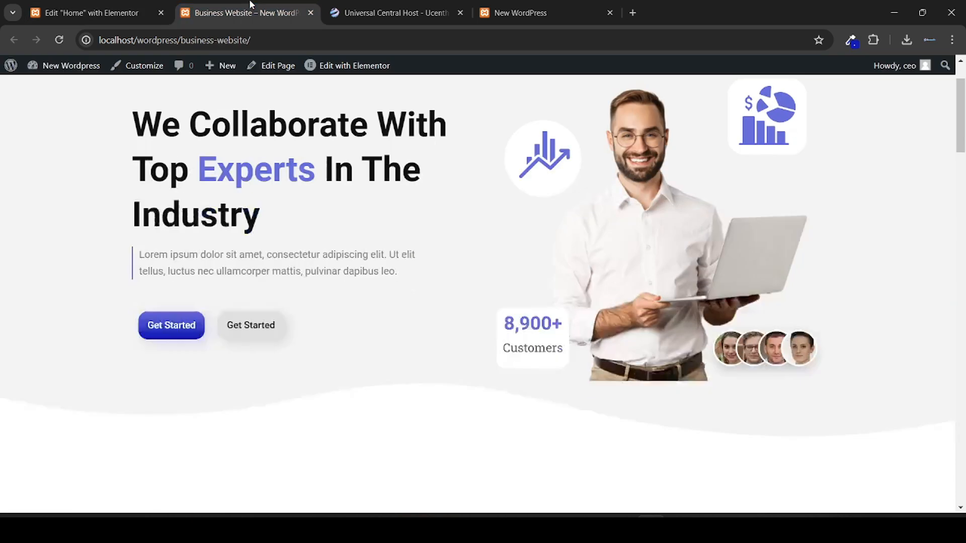
pyautogui.click(100, 13)
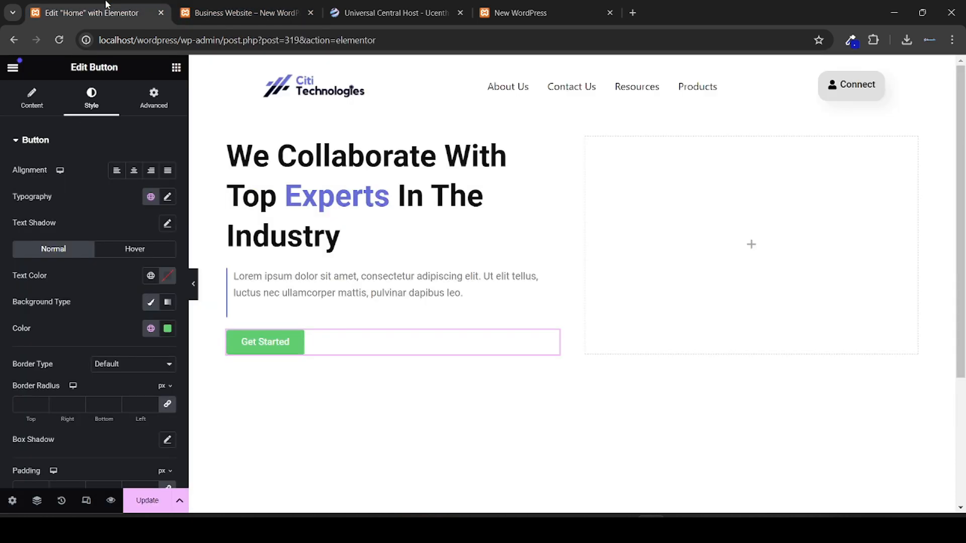
# Step: Give the Home page's Get Started button a gradient background with the copied #121DB8 as its second color
pyautogui.click(166, 303)
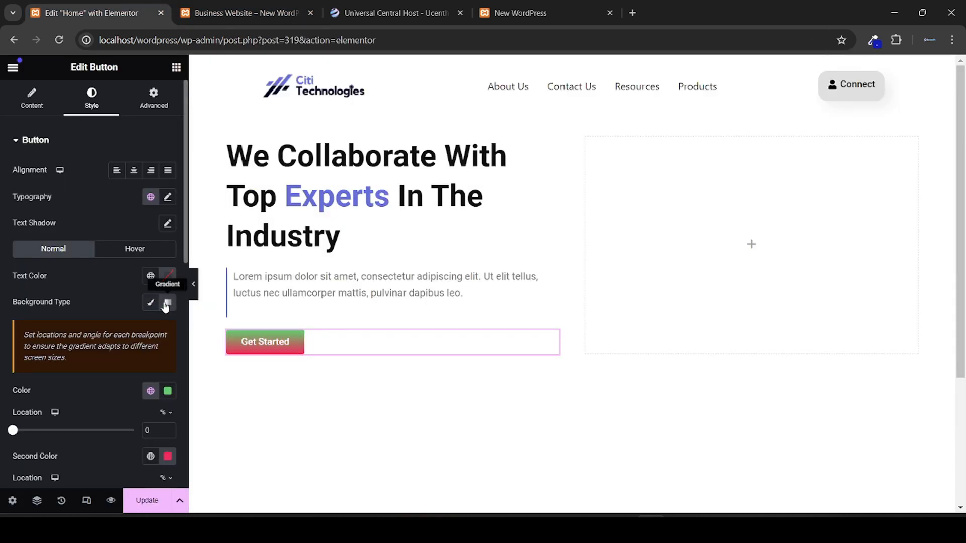
pyautogui.scroll(-3, 71, 344)
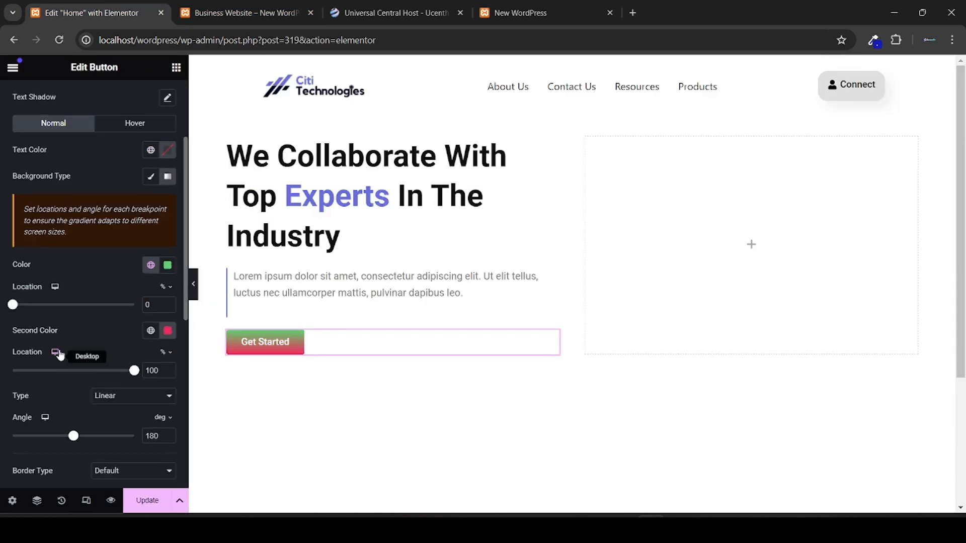
pyautogui.click(167, 330)
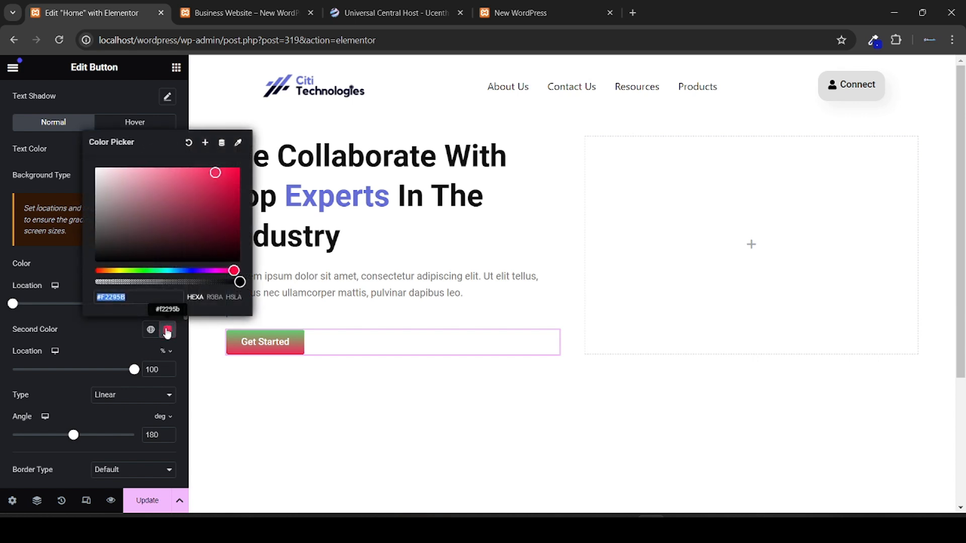
pyautogui.hotkey('ctrl', 'v')
pyautogui.click(41, 345)
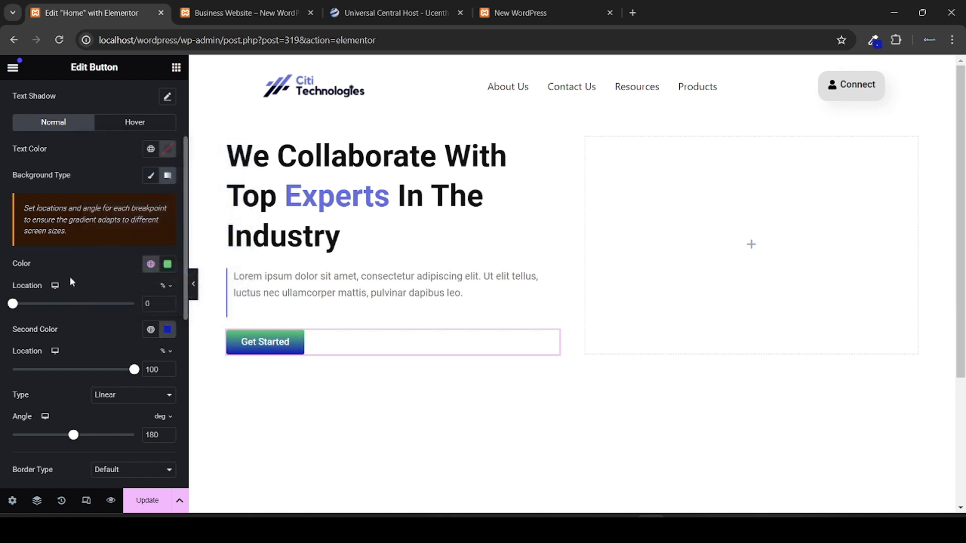
# Step: Sample the lighter blue at the upper edge of the Business Website page's Get Started button and paste it as the Home button gradient's first color
pyautogui.click(242, 13)
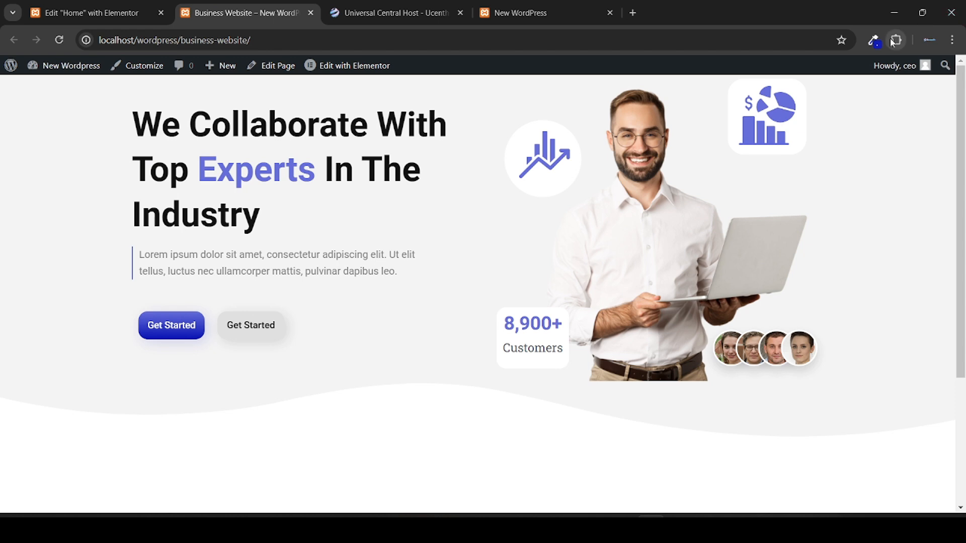
pyautogui.click(873, 40)
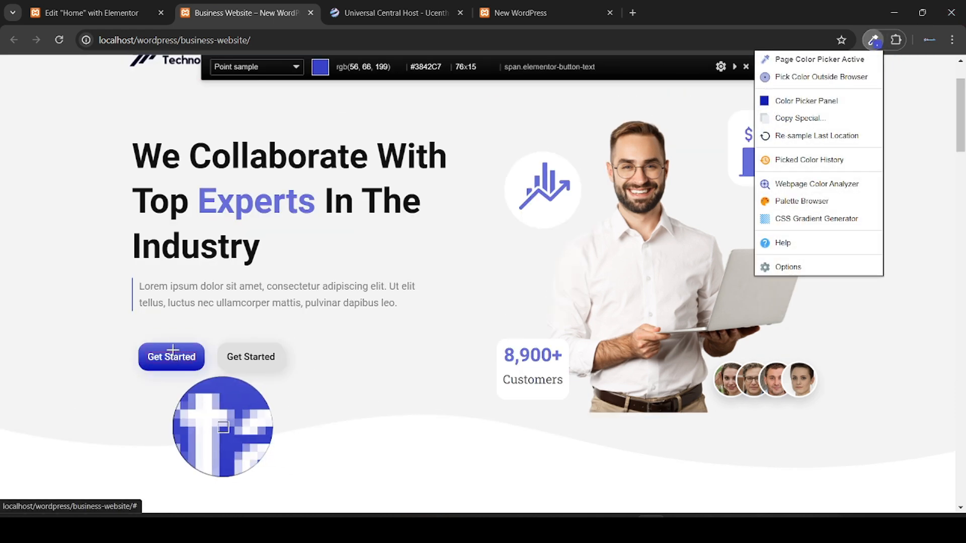
pyautogui.click(175, 346)
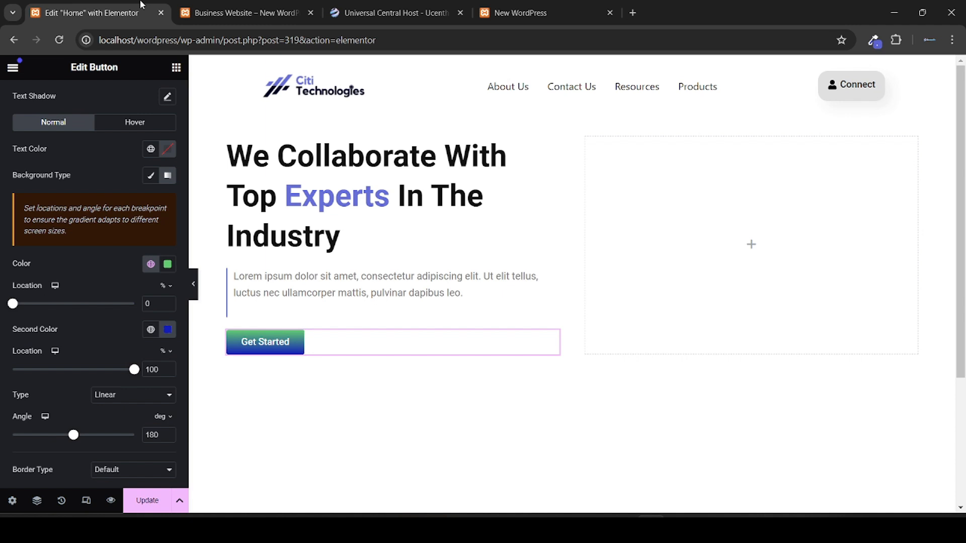
pyautogui.click(91, 12)
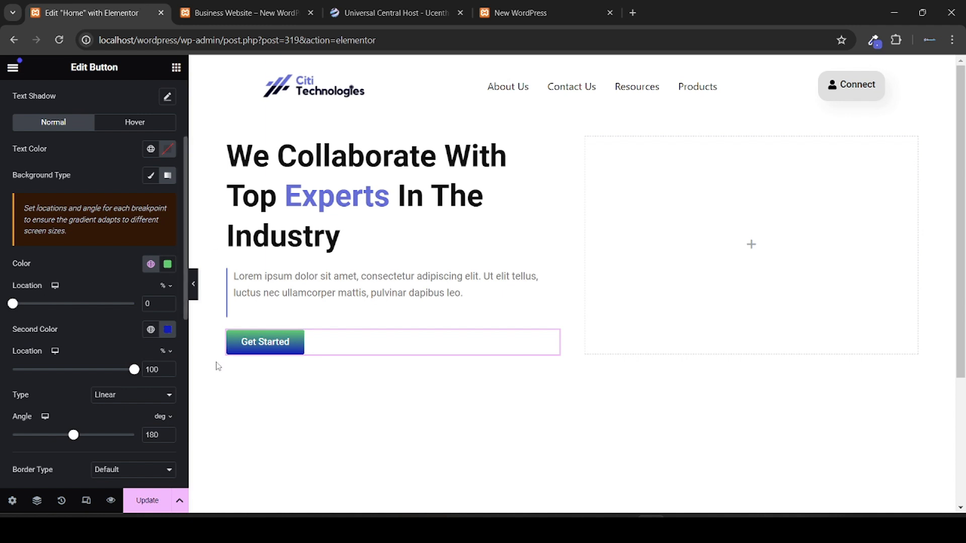
pyautogui.click(167, 264)
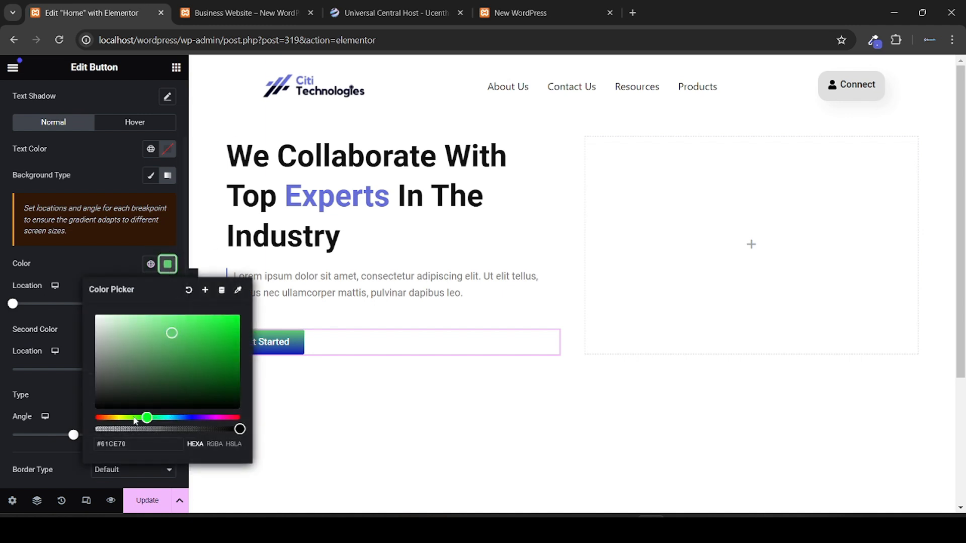
pyautogui.tripleClick(112, 442)
pyautogui.hotkey('ctrl', 'v')
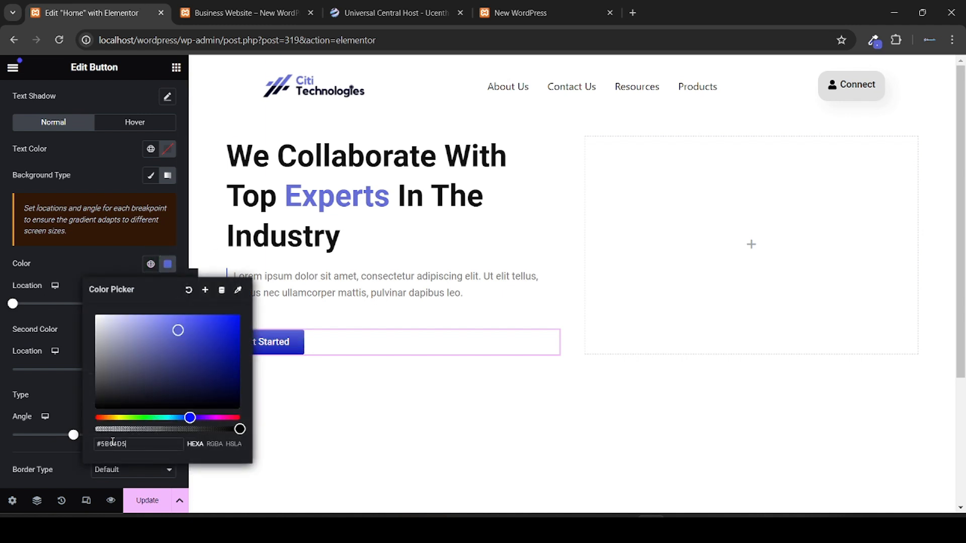
pyautogui.click(2, 331)
# Step: Set the Get Started button's border radius to 15 px and its padding to 15 px on all sides
pyautogui.scroll(-4, 1, 331)
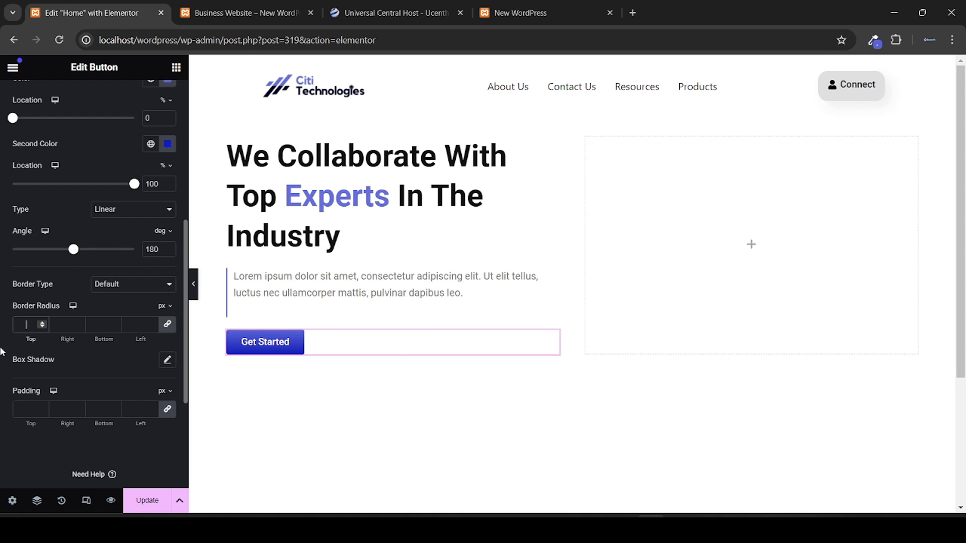
pyautogui.write('15')
pyautogui.scroll(-1, 5, 397)
pyautogui.click(28, 388)
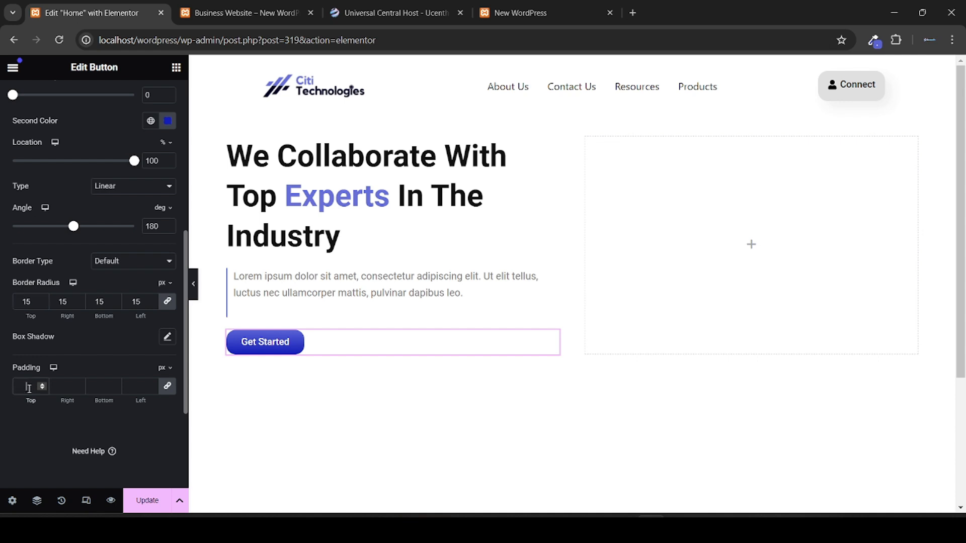
pyautogui.write('15')
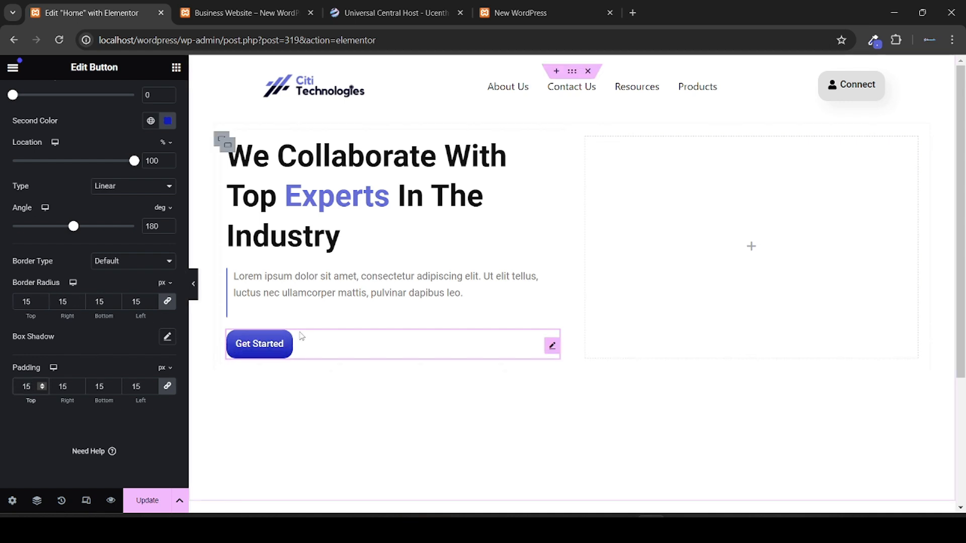
# Step: Duplicate the Get Started button and insert a container between the hero paragraph and the buttons
pyautogui.rightClick(333, 352)
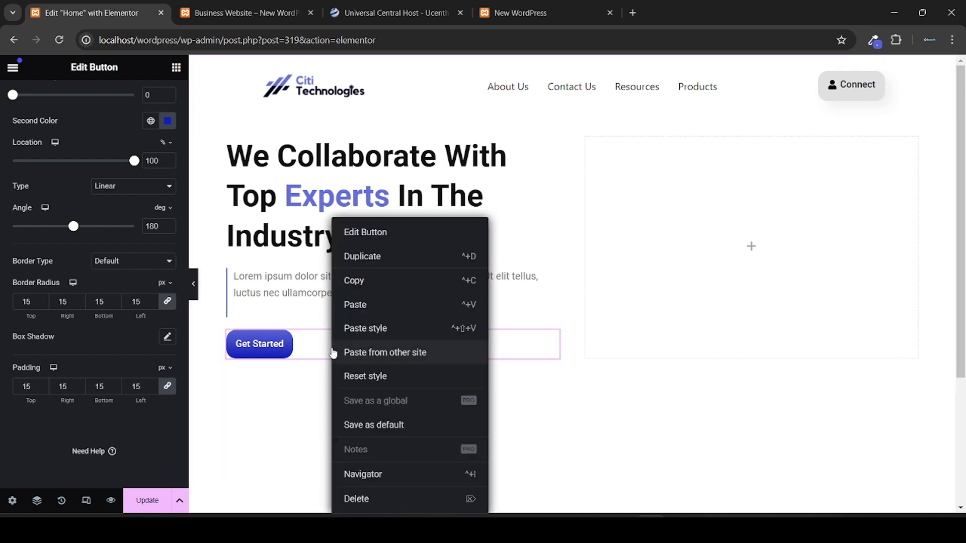
pyautogui.click(388, 265)
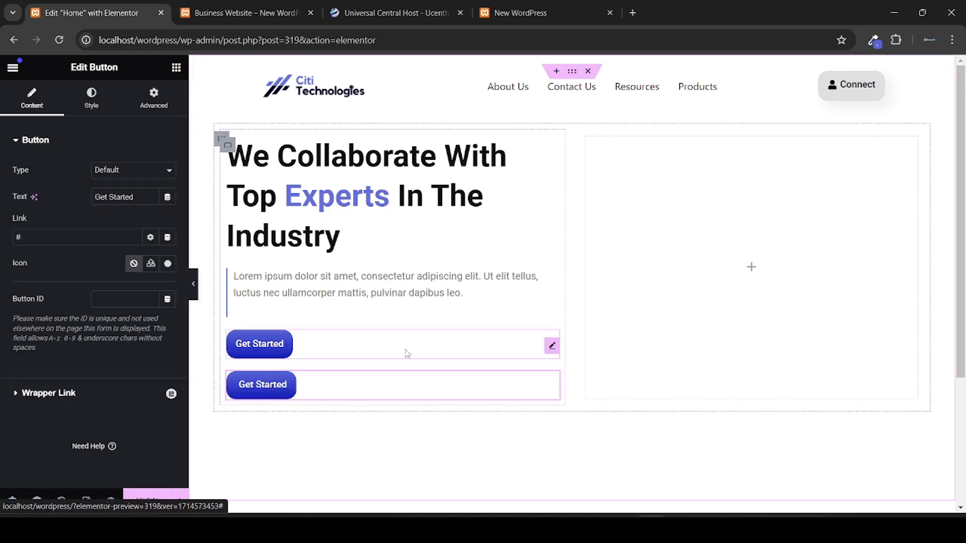
pyautogui.click(177, 67)
pyautogui.moveTo(50, 262); pyautogui.dragTo(344, 309)
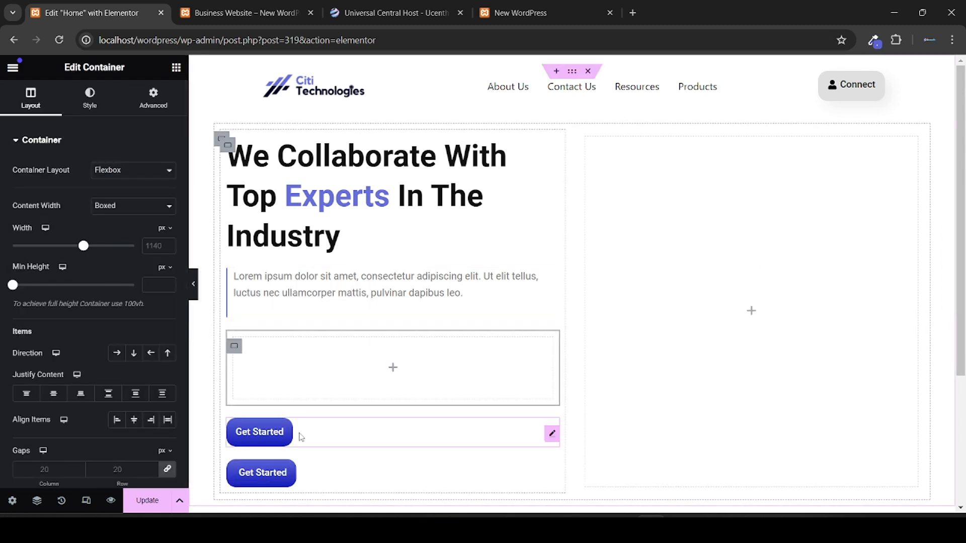
# Step: Move both Get Started buttons into the new container and set its direction to horizontal row
pyautogui.moveTo(328, 386); pyautogui.dragTo(367, 369)
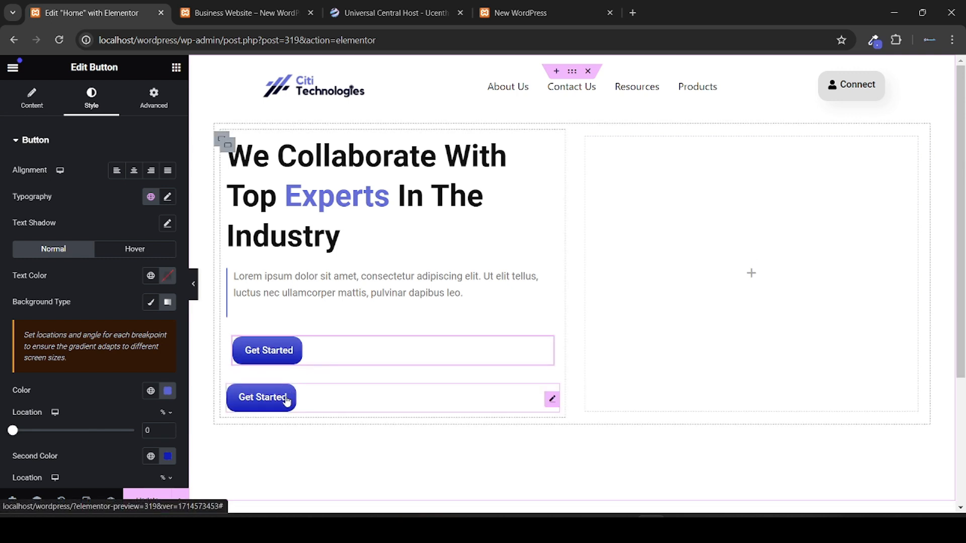
pyautogui.moveTo(286, 403); pyautogui.dragTo(299, 351)
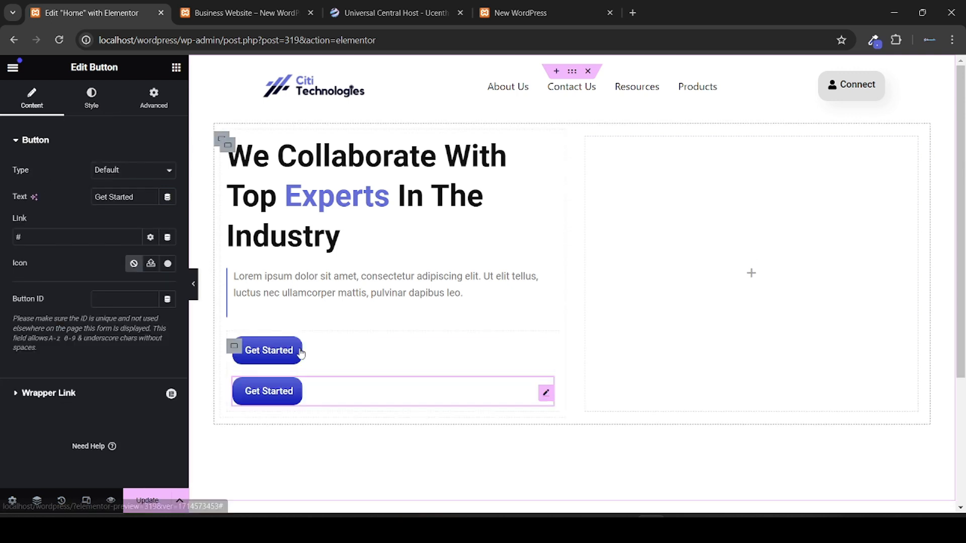
pyautogui.click(234, 347)
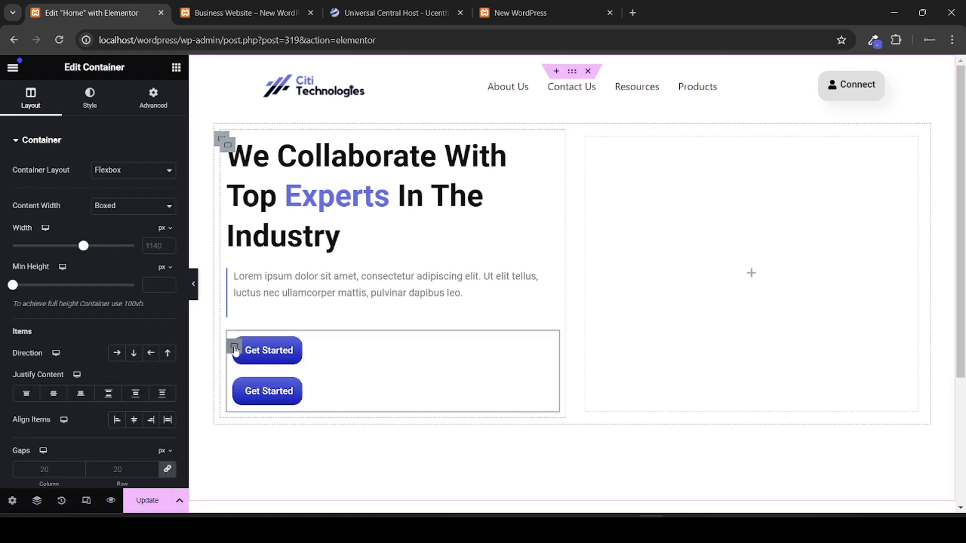
pyautogui.click(117, 354)
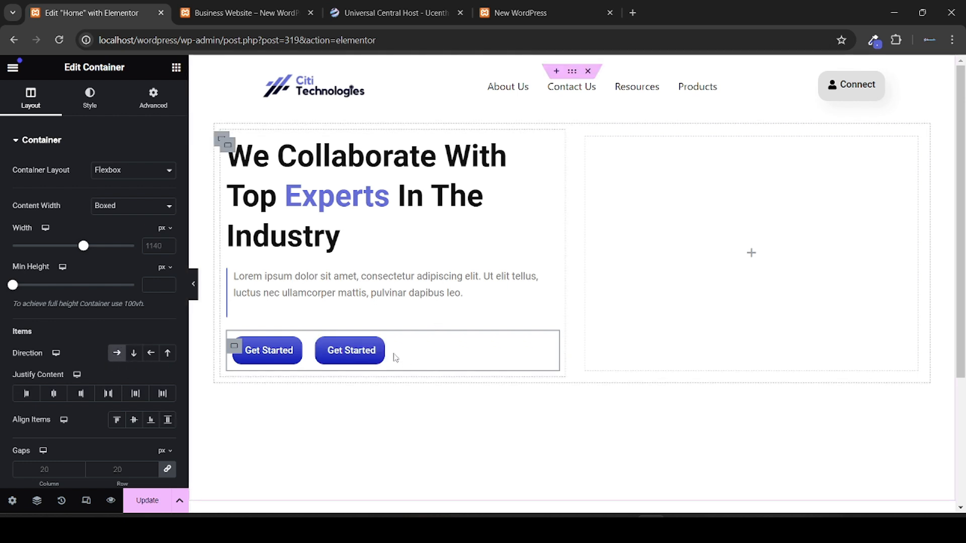
# Step: Switch the second Get Started button's background to the Classic type with light gray #DEDEDE
pyautogui.click(378, 355)
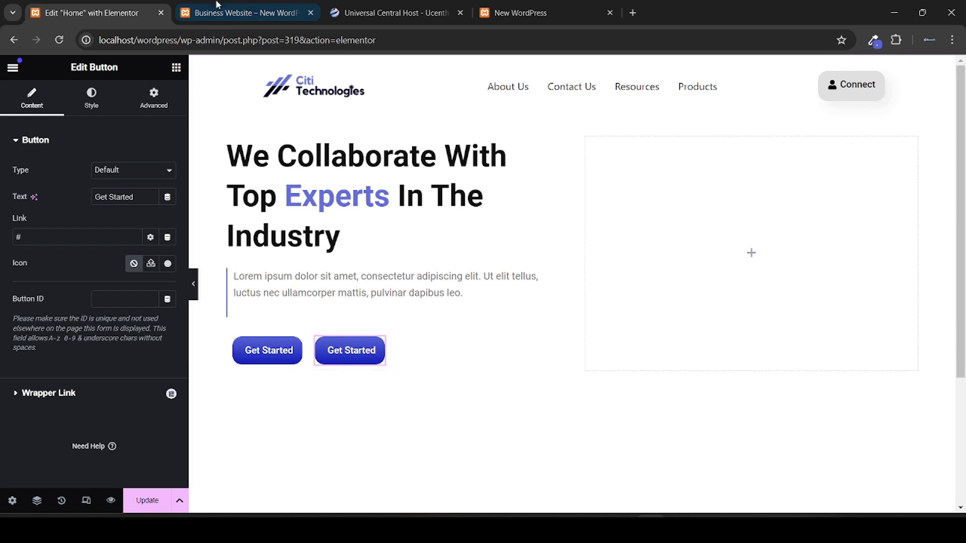
pyautogui.click(92, 106)
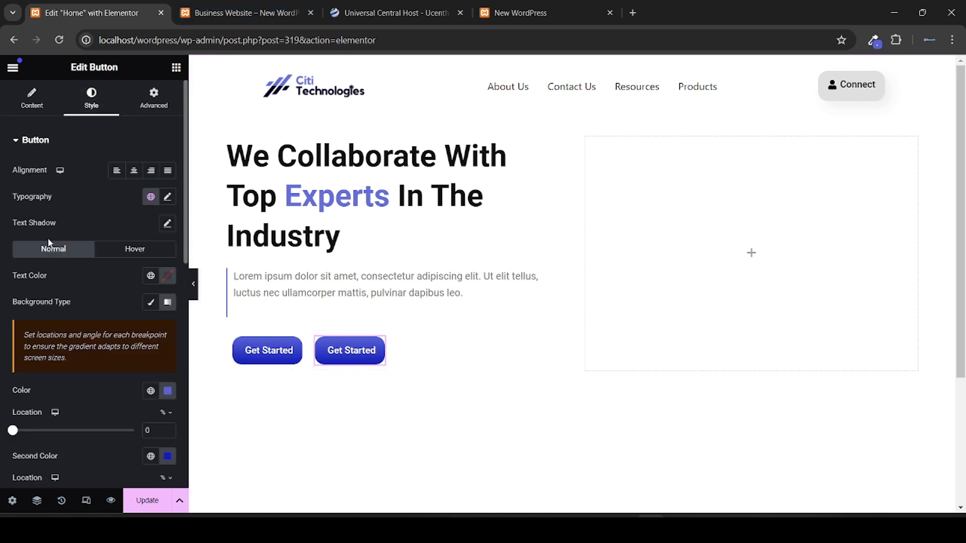
pyautogui.scroll(-1, 48, 242)
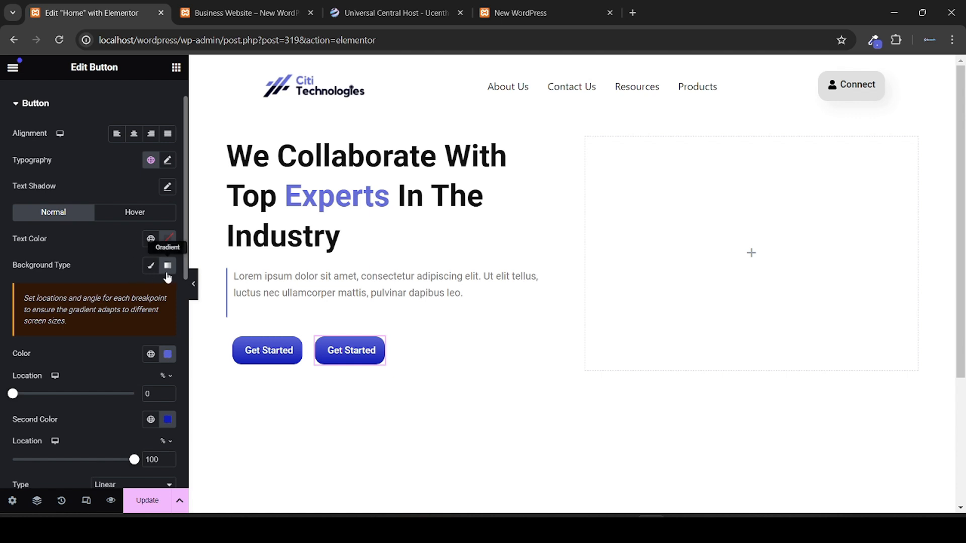
pyautogui.click(151, 267)
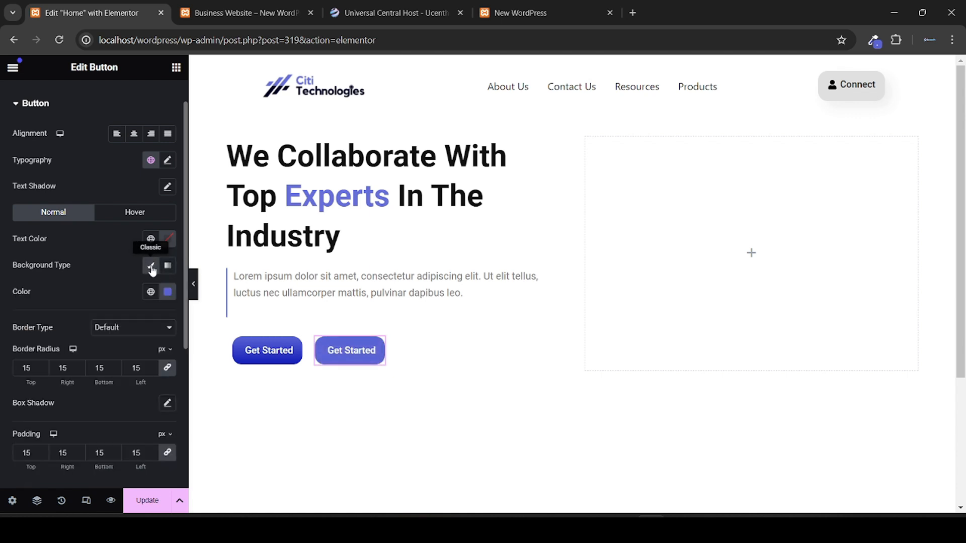
pyautogui.click(168, 292)
pyautogui.moveTo(104, 355); pyautogui.dragTo(82, 351)
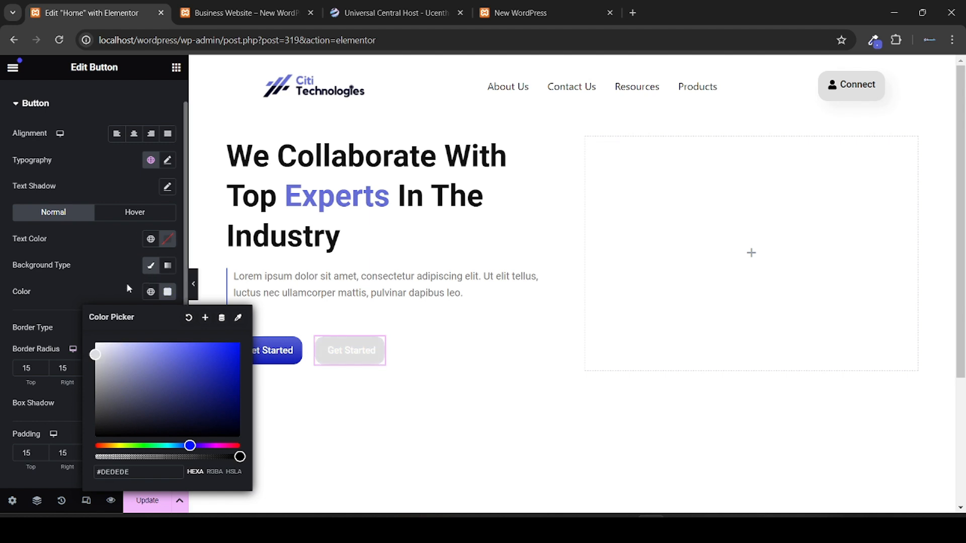
pyautogui.click(98, 281)
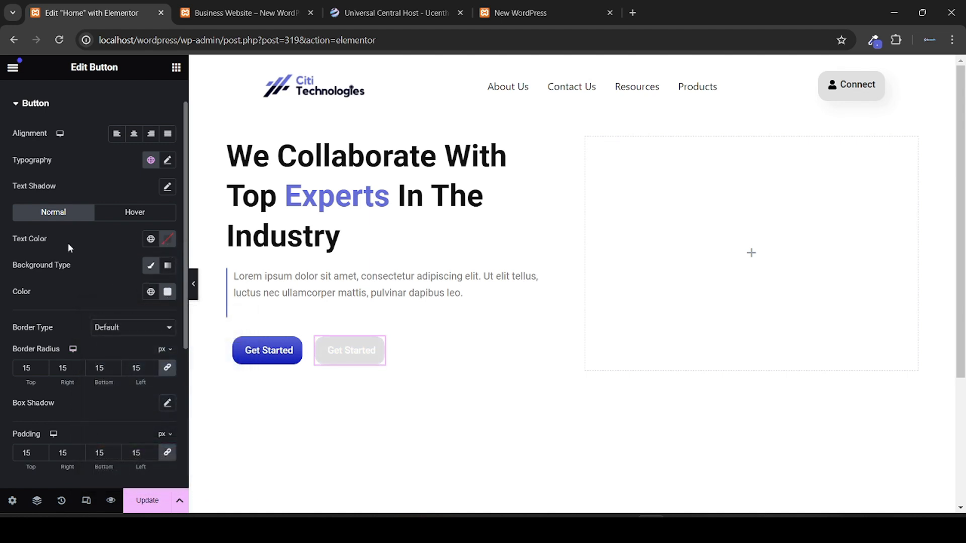
# Step: Set the second Get Started button's text color to the near-black global theme color
pyautogui.click(151, 239)
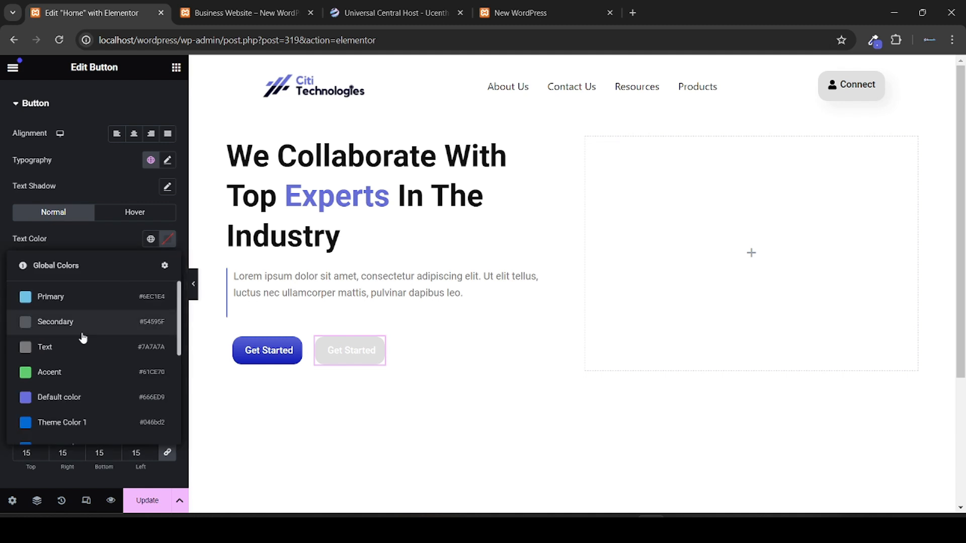
pyautogui.scroll(-5, 82, 336)
pyautogui.click(82, 405)
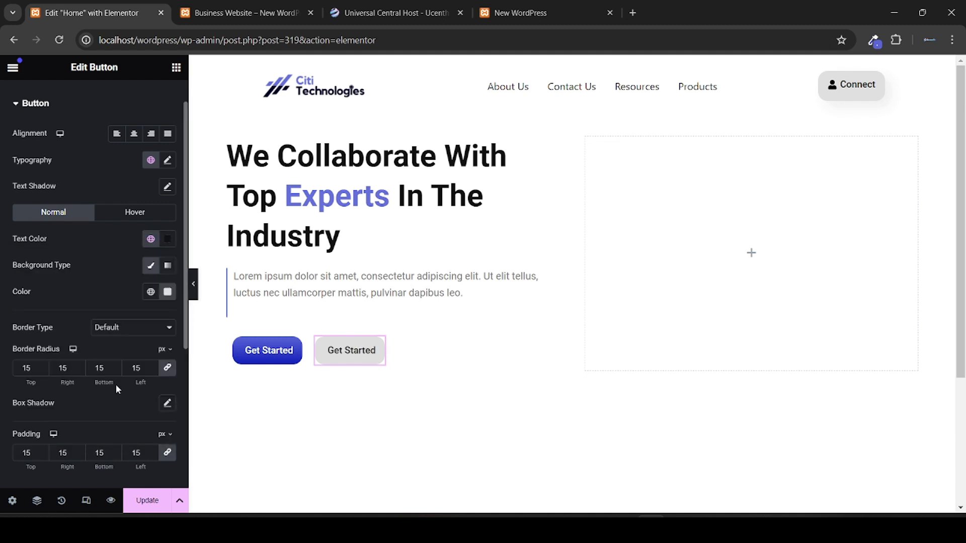
# Step: After checking the Business Website page, add a box shadow to the blue Get Started button with horizontal and vertical offsets of 5
pyautogui.click(242, 5)
pyautogui.click(91, 13)
pyautogui.click(296, 357)
pyautogui.scroll(-10, 175, 195)
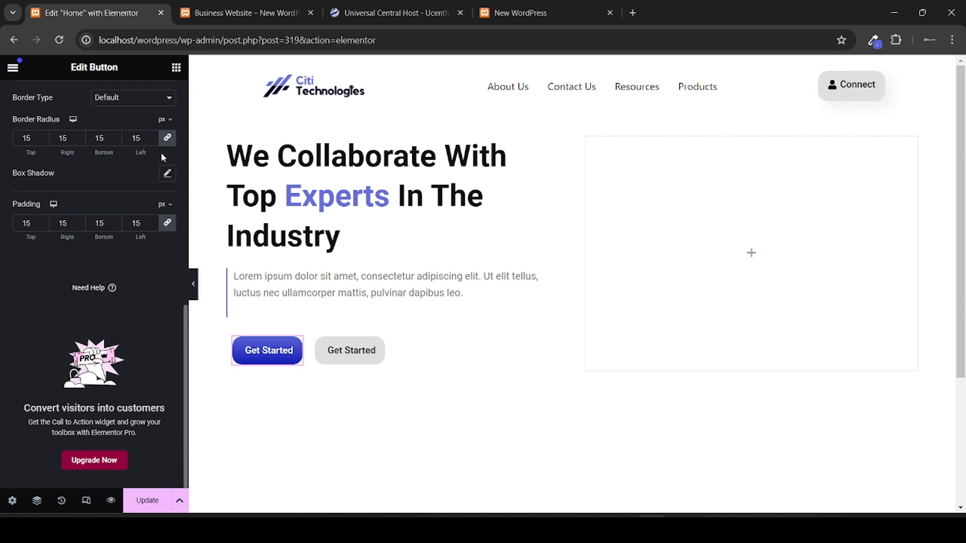
pyautogui.click(167, 174)
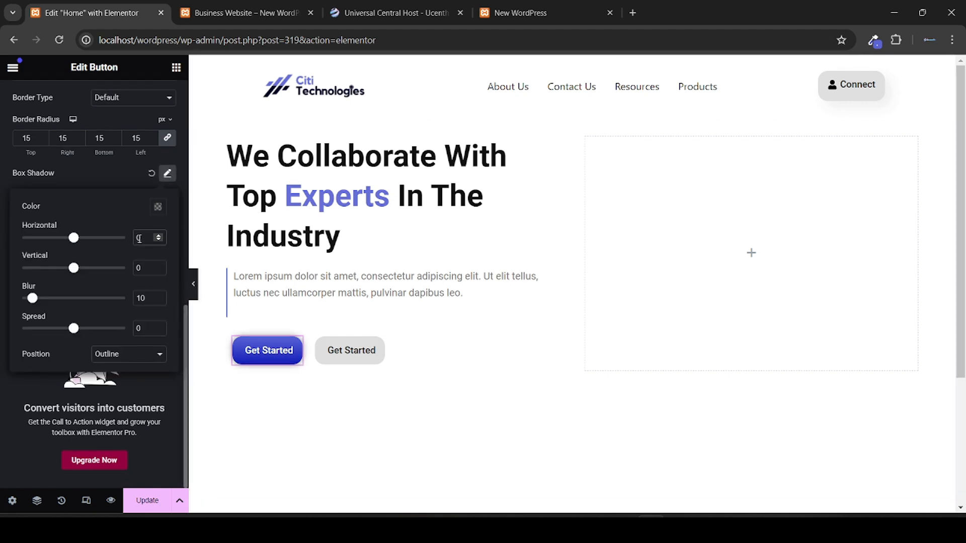
pyautogui.write('1')
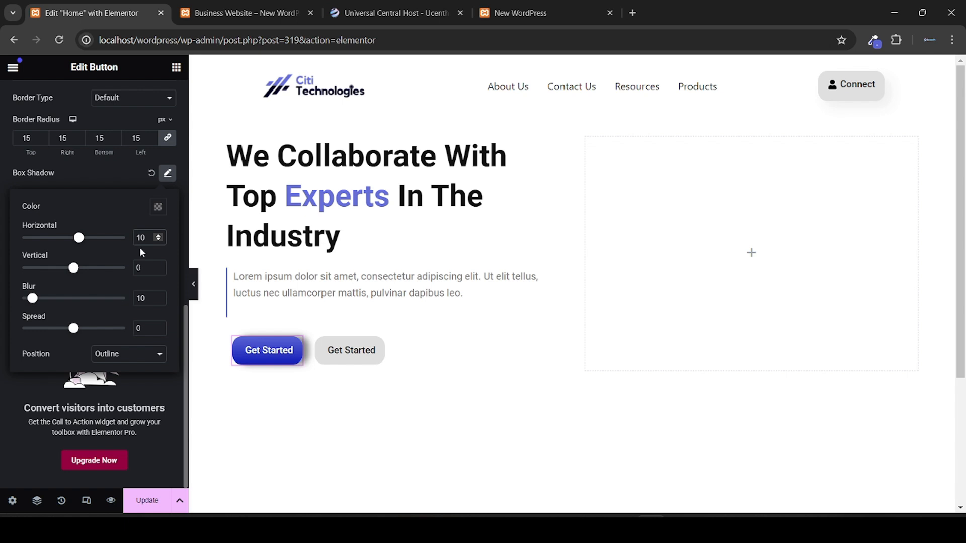
pyautogui.press('BackSpace')
pyautogui.press('BackSpace')
pyautogui.write('5')
pyautogui.click(144, 267)
pyautogui.press('BackSpace')
pyautogui.write('5')
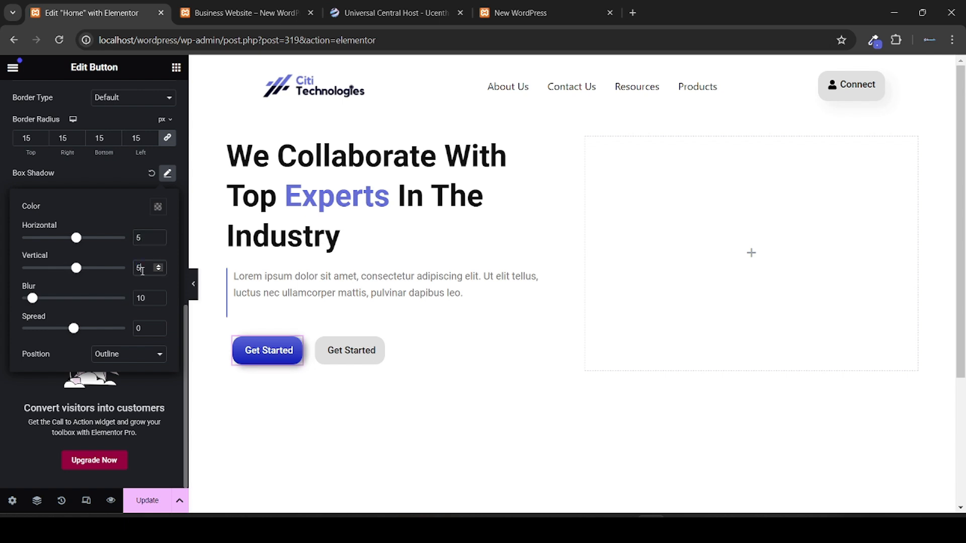
# Step: Set the blue button's shadow blur to 20 and lower the opacity of its black shadow color to about 0.2
pyautogui.click(141, 299)
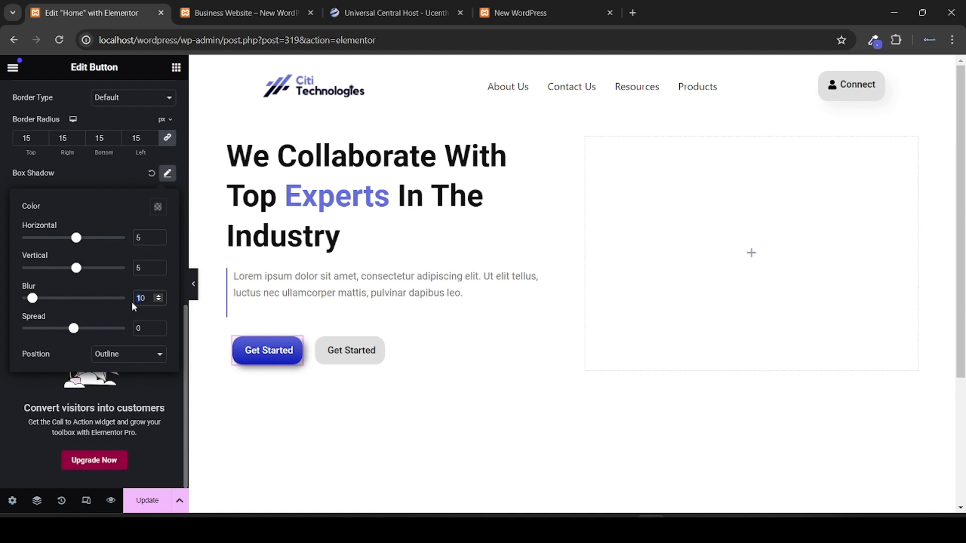
pyautogui.press('BackSpace')
pyautogui.write('2')
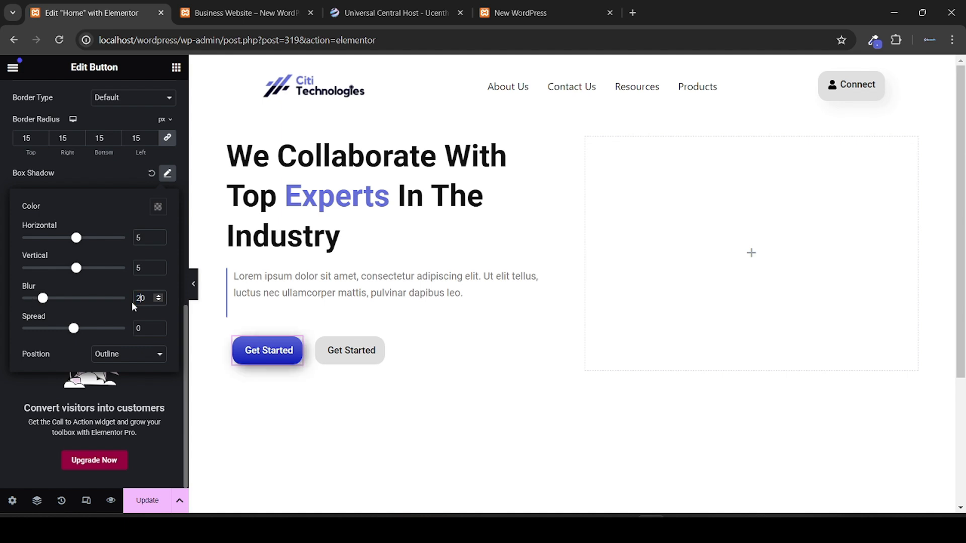
pyautogui.click(158, 207)
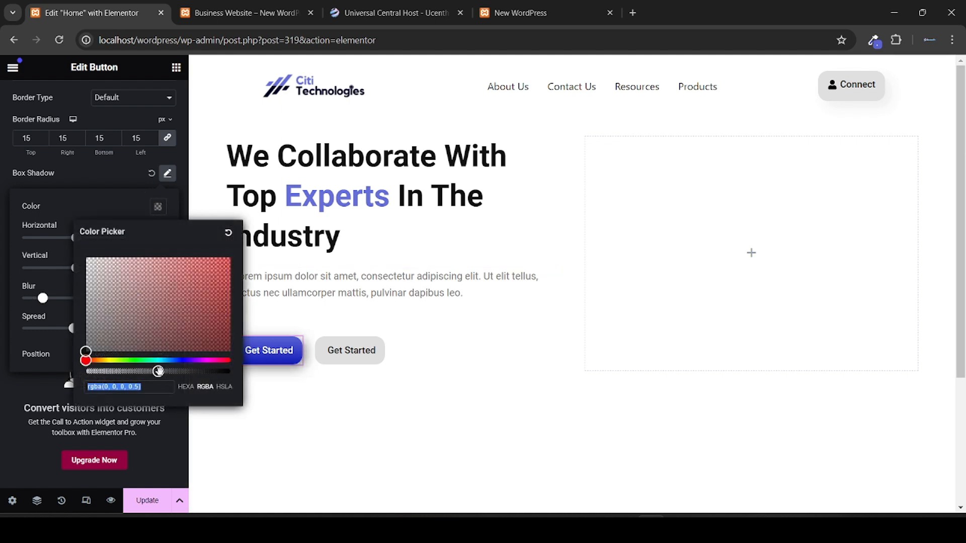
pyautogui.moveTo(158, 371); pyautogui.dragTo(118, 372)
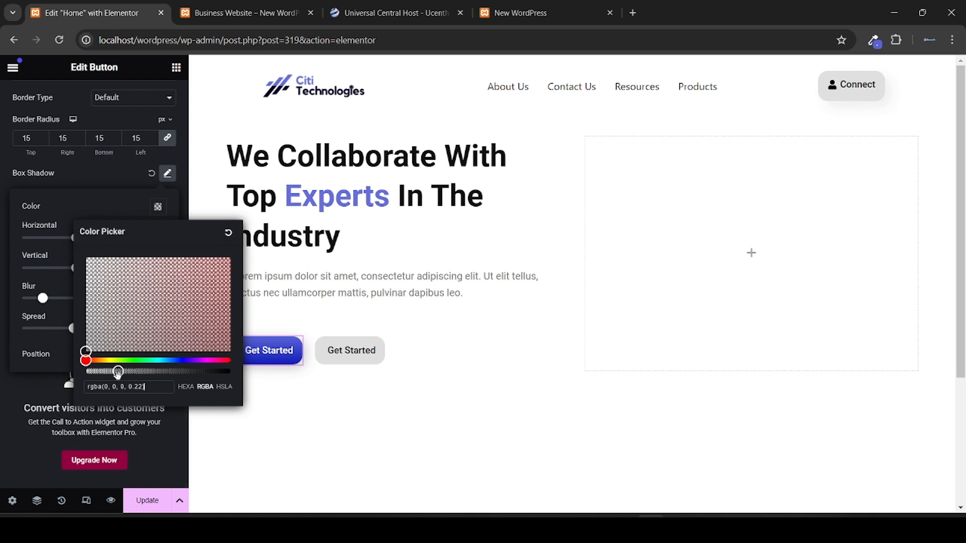
pyautogui.moveTo(118, 372); pyautogui.dragTo(111, 373)
pyautogui.click(34, 381)
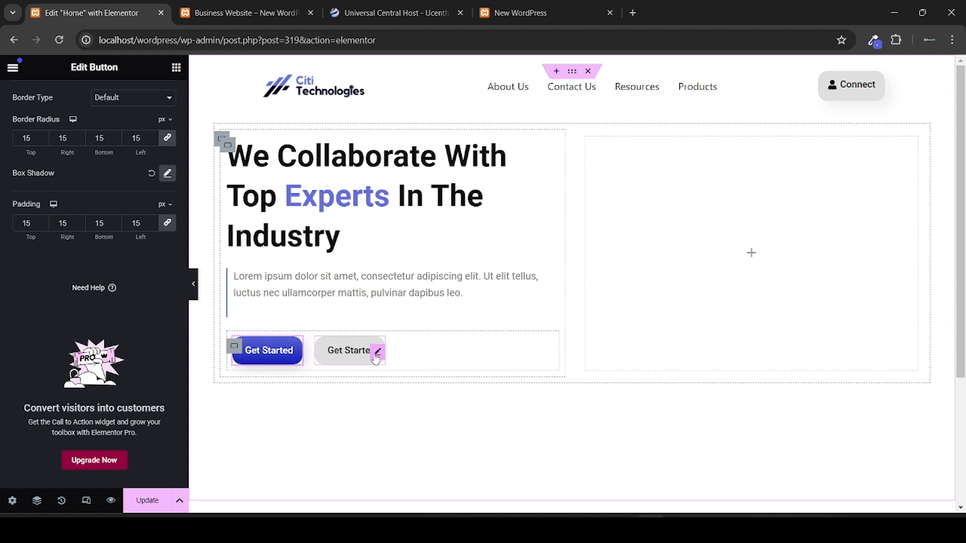
# Step: Add a box shadow to the gray Get Started button with horizontal and vertical offsets of 5
pyautogui.click(377, 353)
pyautogui.scroll(-1, 55, 279)
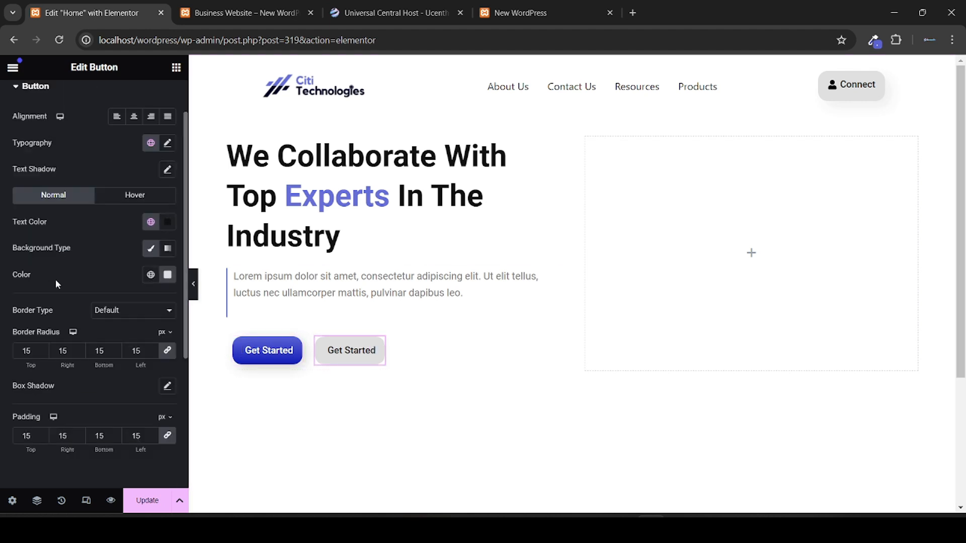
pyautogui.scroll(-4, 55, 281)
pyautogui.click(168, 174)
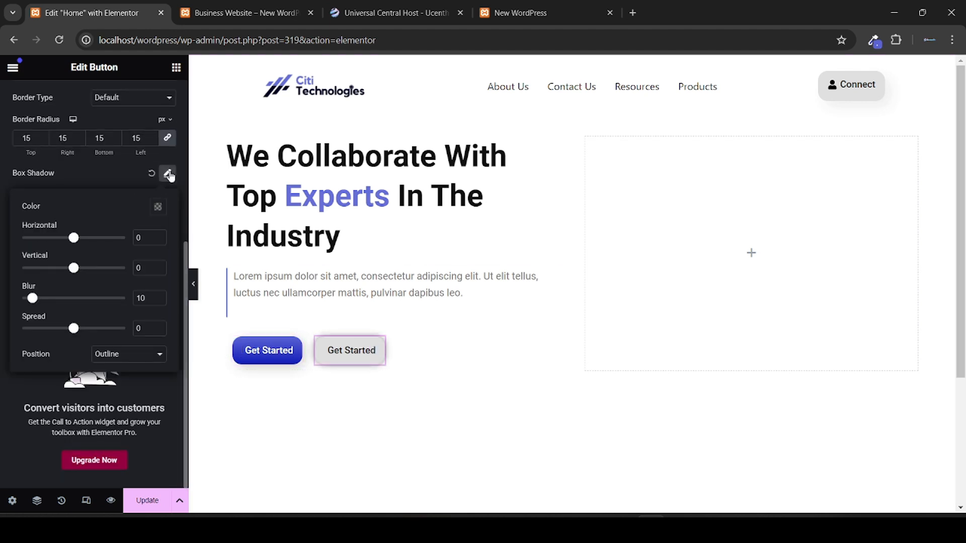
pyautogui.click(141, 238)
pyautogui.write('55')
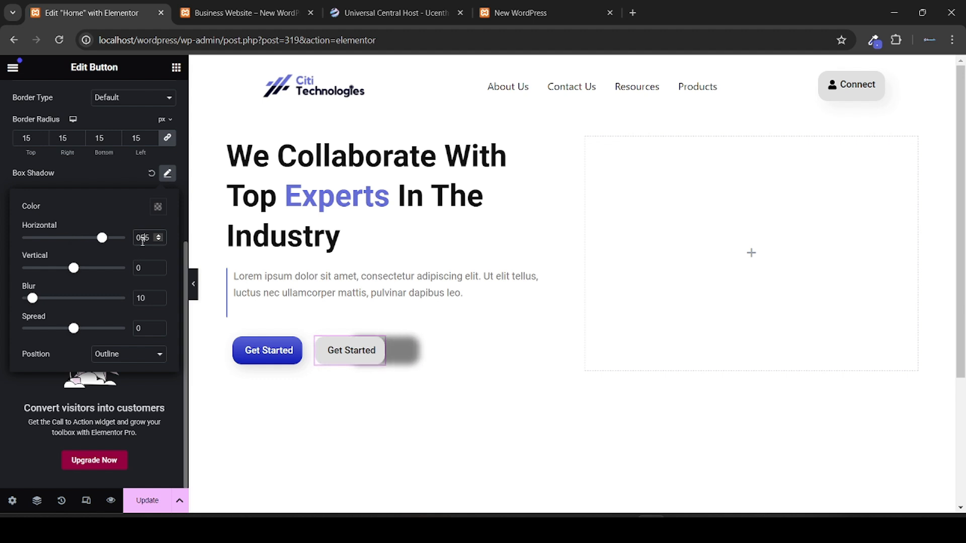
pyautogui.doubleClick(143, 238)
pyautogui.write('5')
pyautogui.click(145, 267)
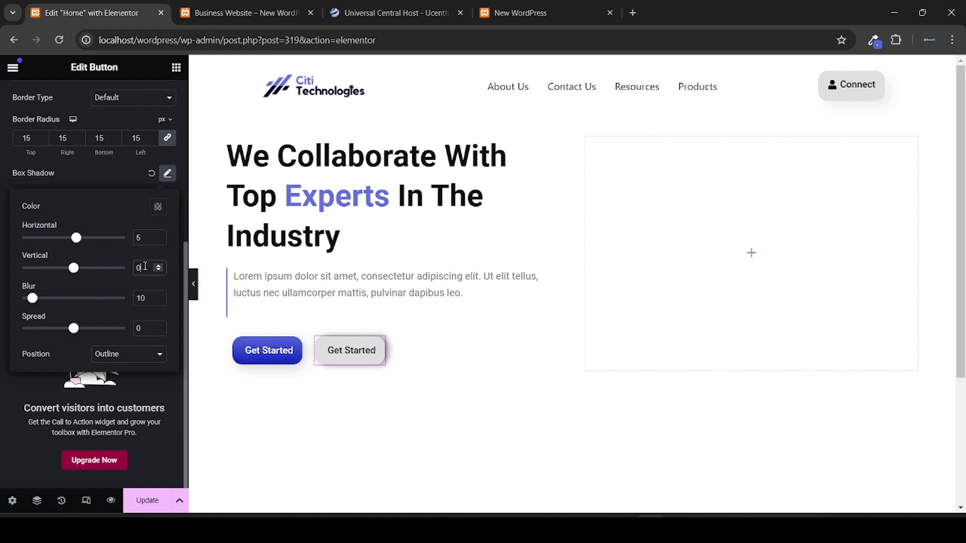
pyautogui.write('5')
# Step: Set the gray button's shadow blur to 20 and its shadow color to rgba(0, 0, 0, 0.18)
pyautogui.click(144, 299)
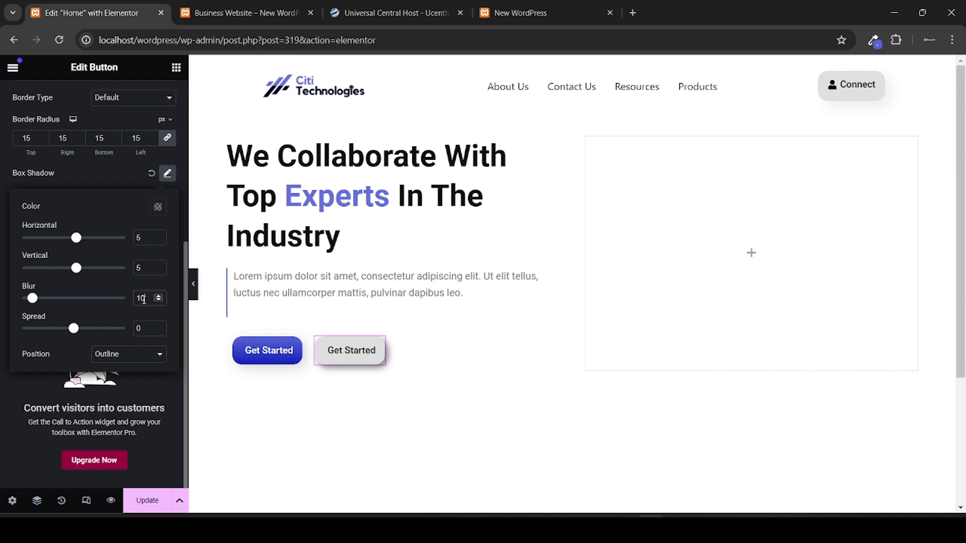
pyautogui.write('20')
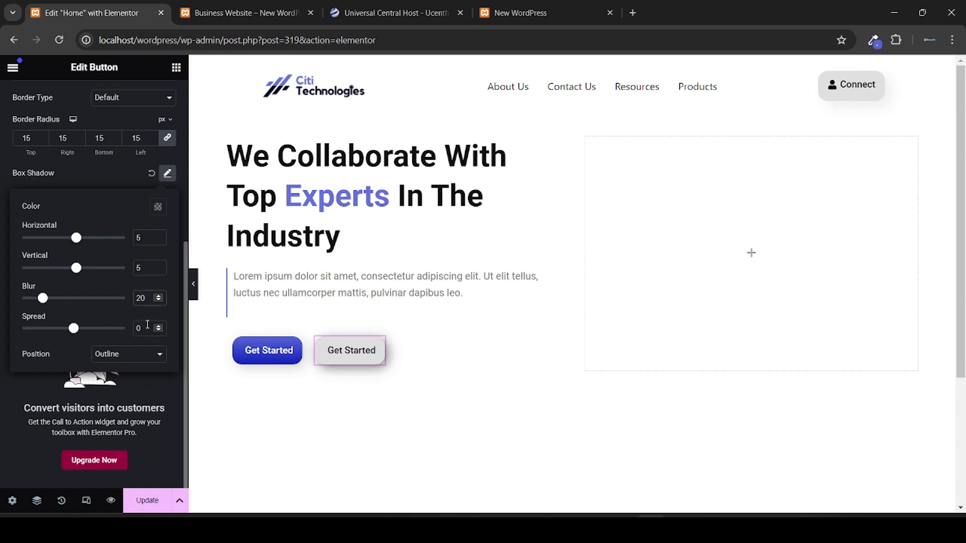
pyautogui.click(158, 206)
pyautogui.click(156, 377)
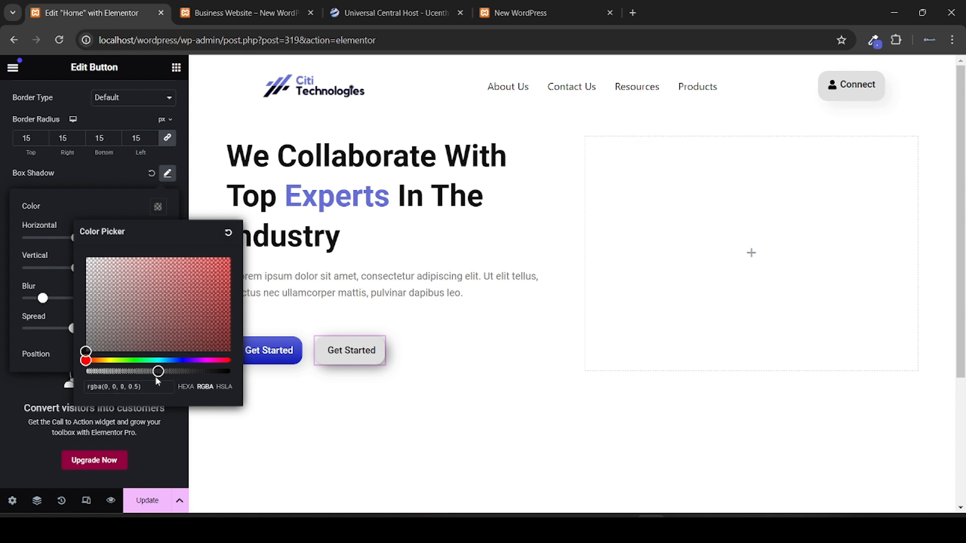
pyautogui.moveTo(156, 378); pyautogui.dragTo(112, 375)
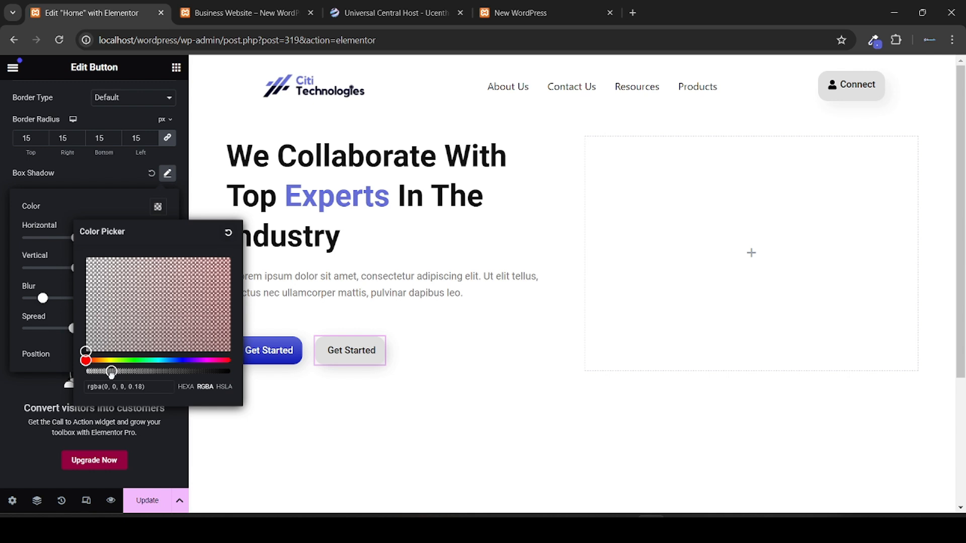
# Step: Close the gray button's shadow settings and review the hero image on the Business Website page and in the Materials folder
pyautogui.moveTo(111, 374); pyautogui.dragTo(110, 375)
pyautogui.click(3, 357)
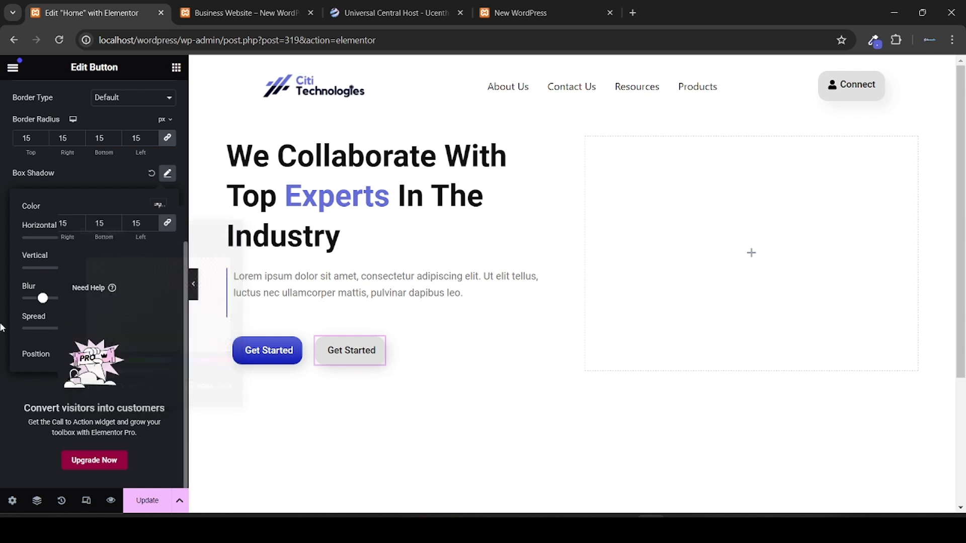
pyautogui.click(272, 4)
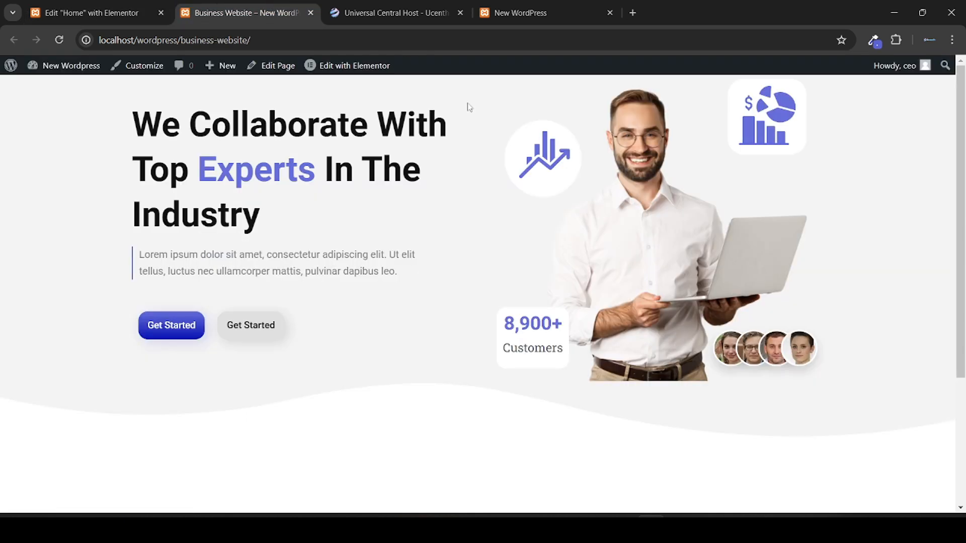
pyautogui.scroll(2, 513, 152)
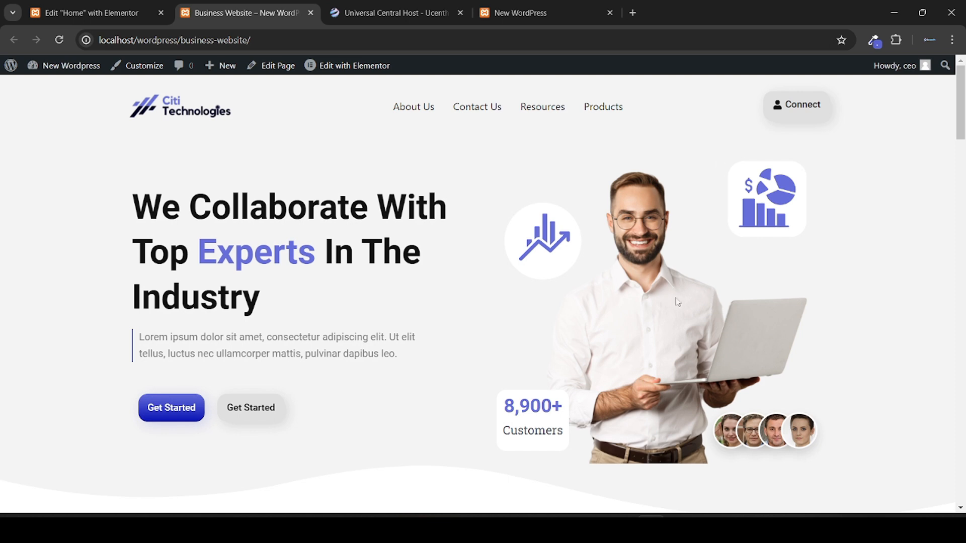
pyautogui.click(512, 528)
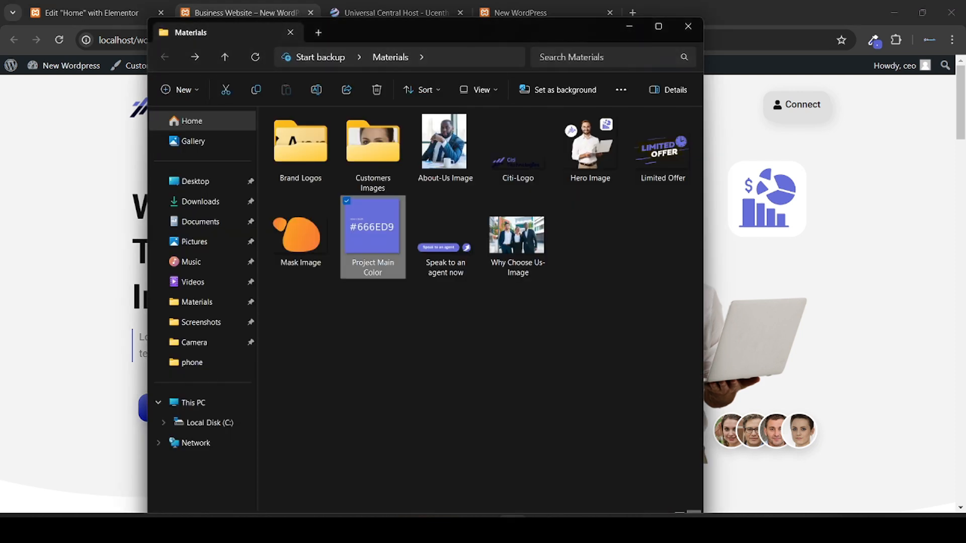
pyautogui.click(562, 268)
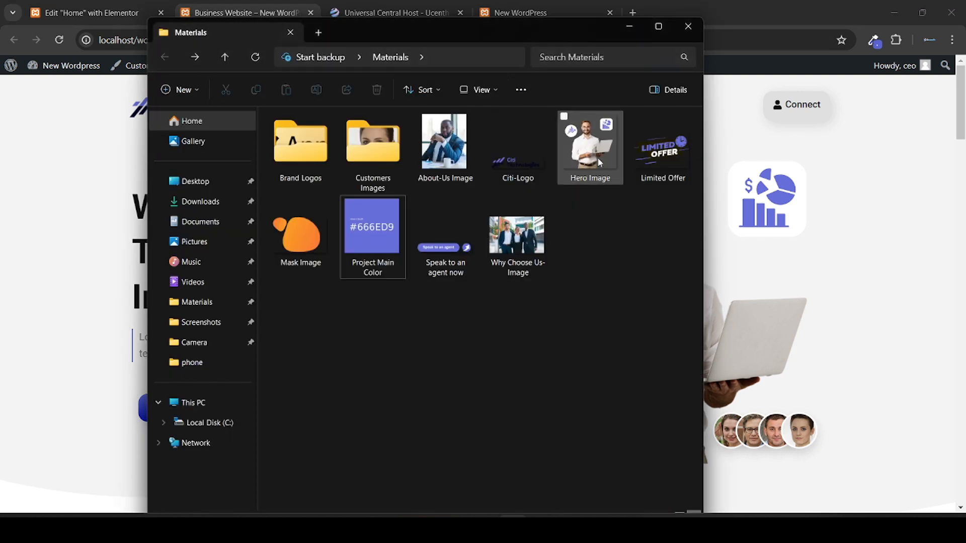
pyautogui.click(819, 252)
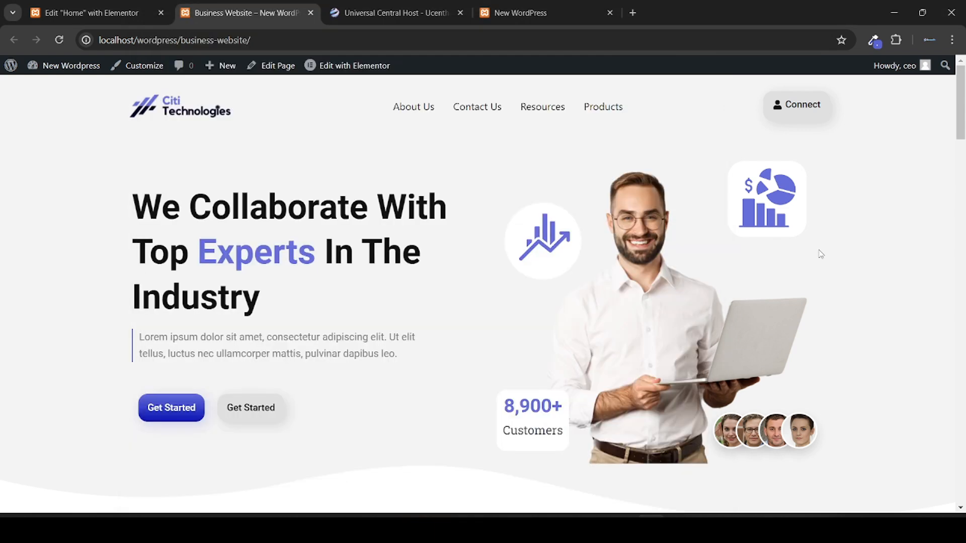
# Step: Give the empty hero container a classic background using Untitled-design-1.png, the man with a laptop, from the media library
pyautogui.click(139, 4)
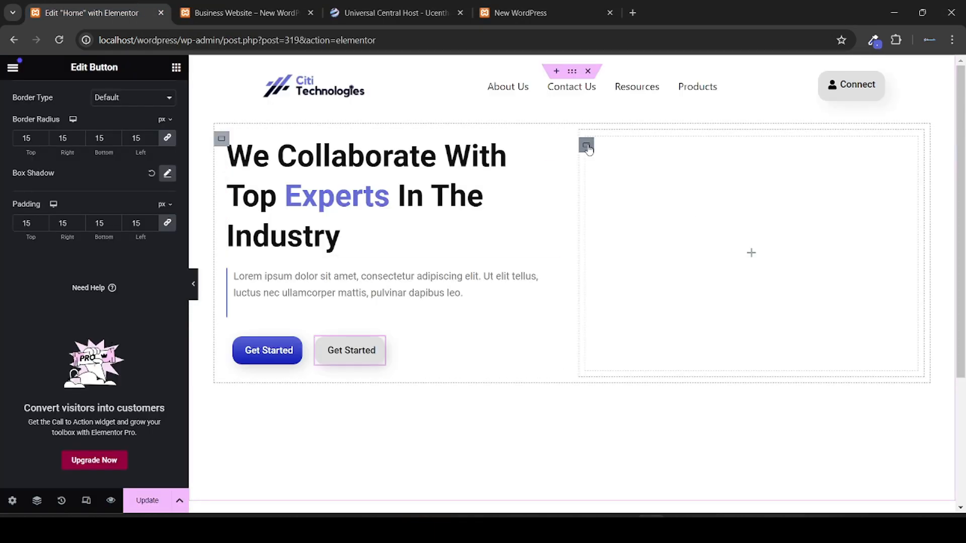
pyautogui.click(586, 146)
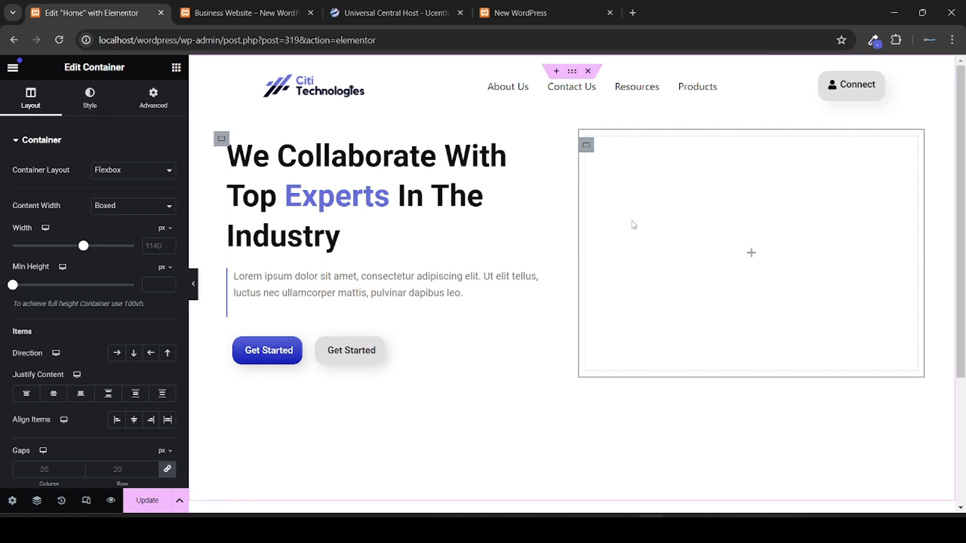
pyautogui.click(90, 98)
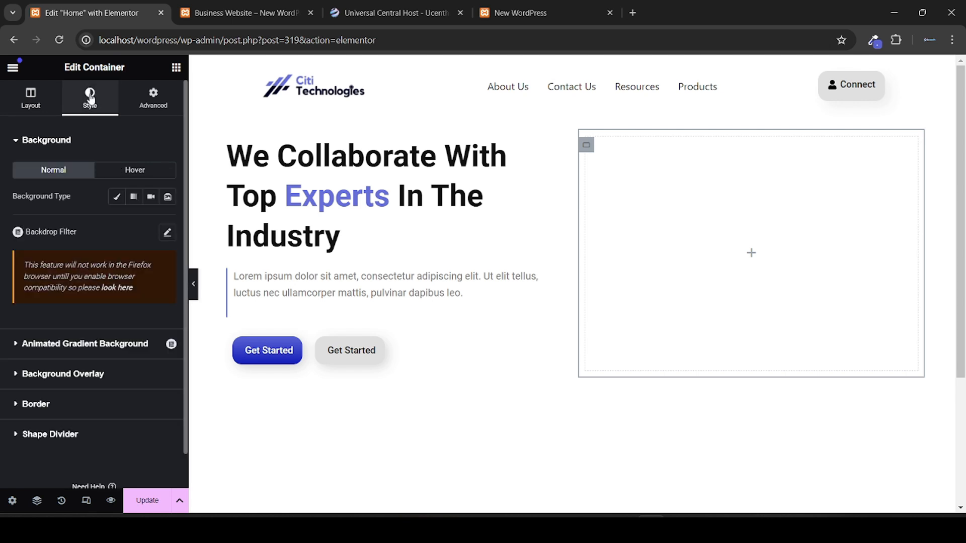
pyautogui.click(114, 198)
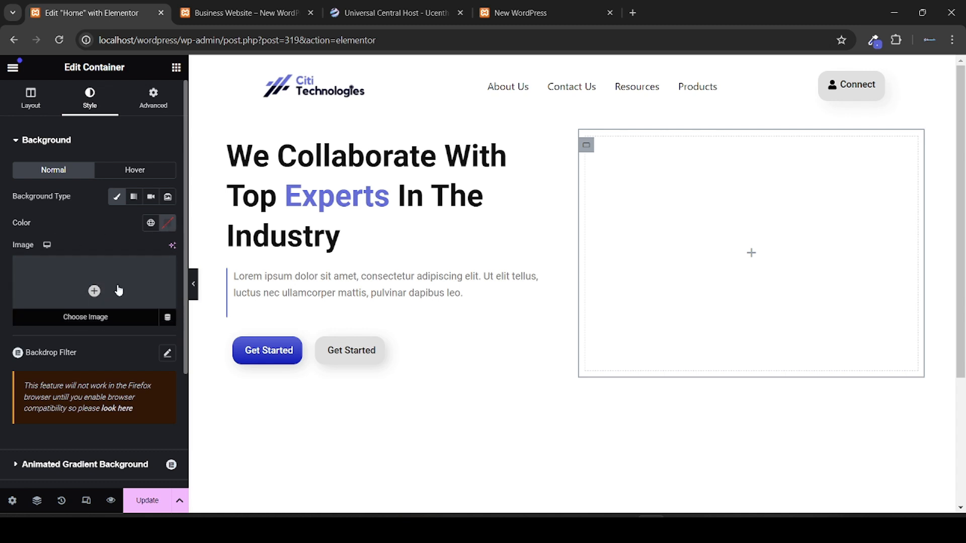
pyautogui.scroll(-1, 115, 240)
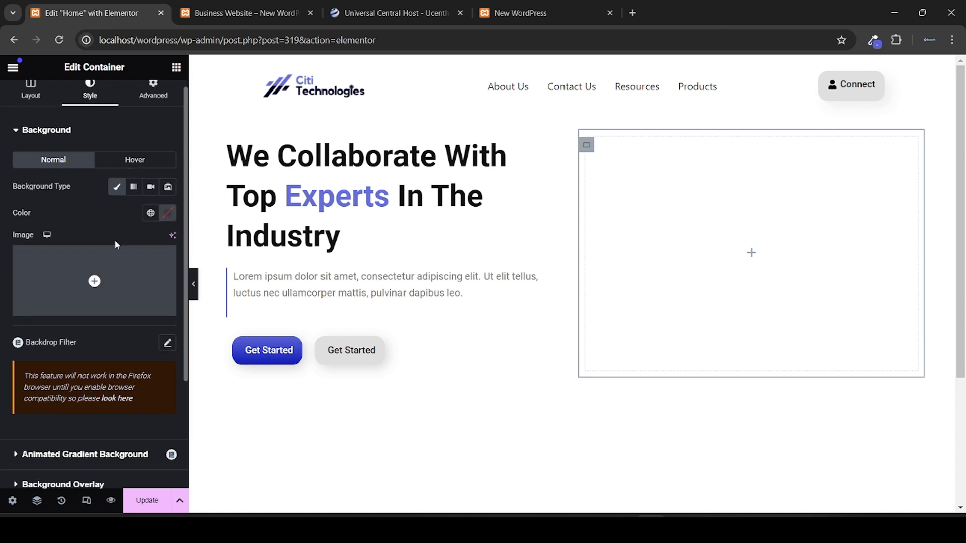
pyautogui.click(96, 281)
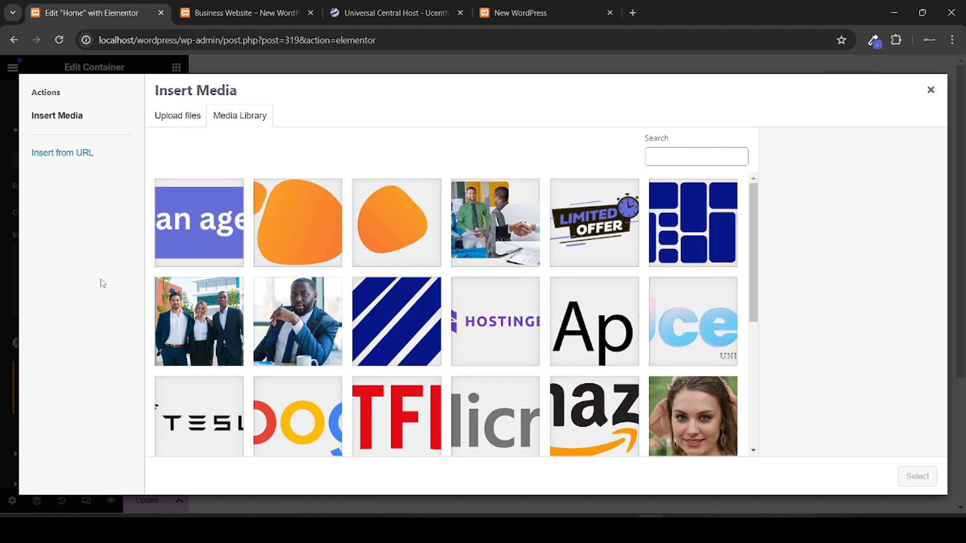
pyautogui.scroll(-4, 378, 302)
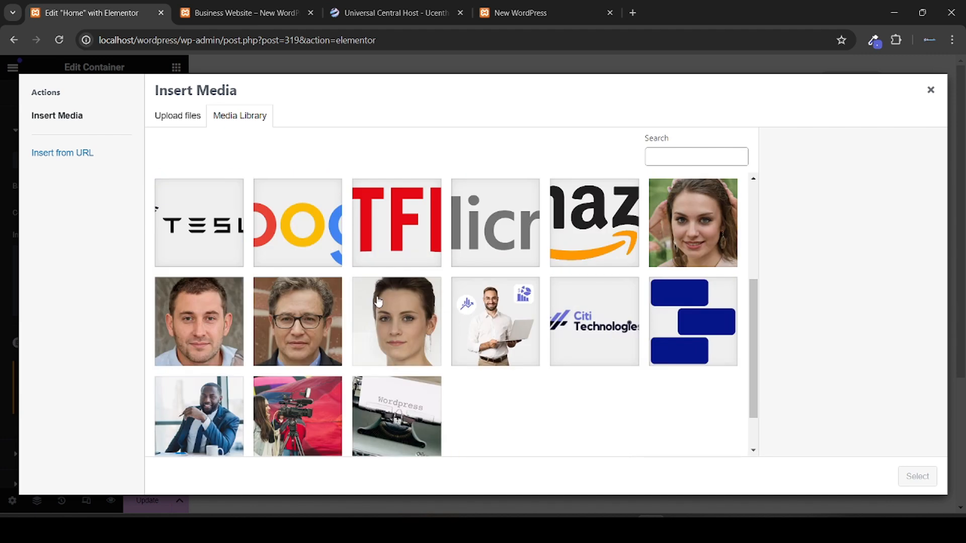
pyautogui.scroll(1, 378, 301)
pyautogui.scroll(1, 378, 301)
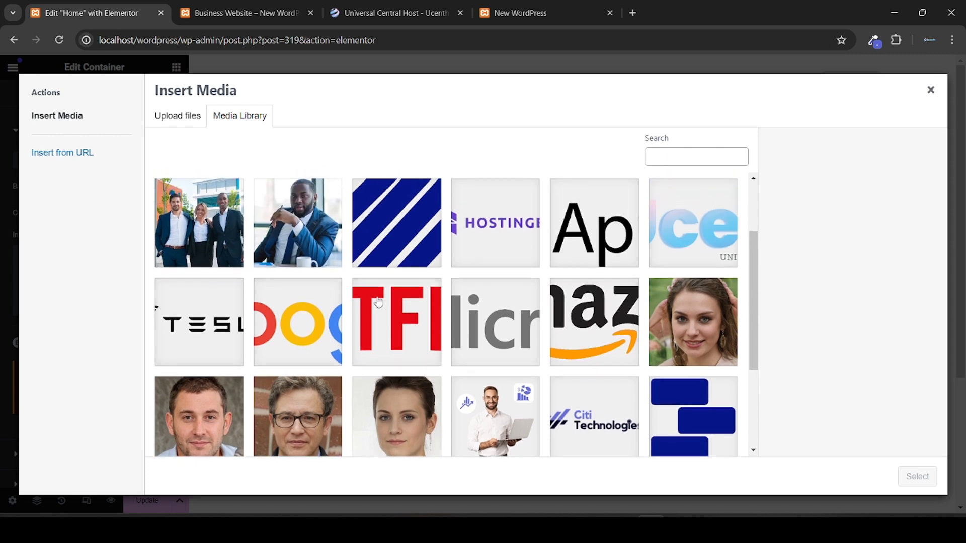
pyautogui.scroll(-1, 378, 301)
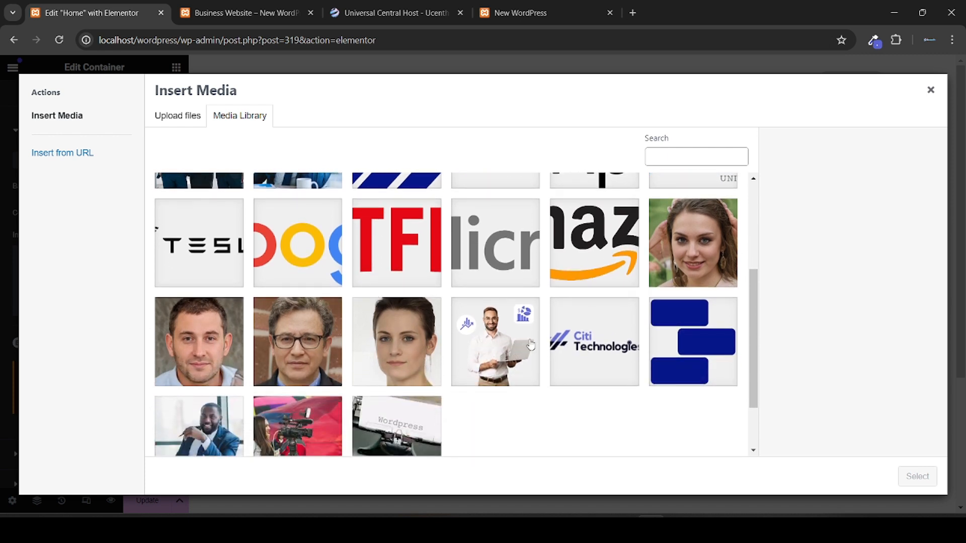
pyautogui.click(513, 350)
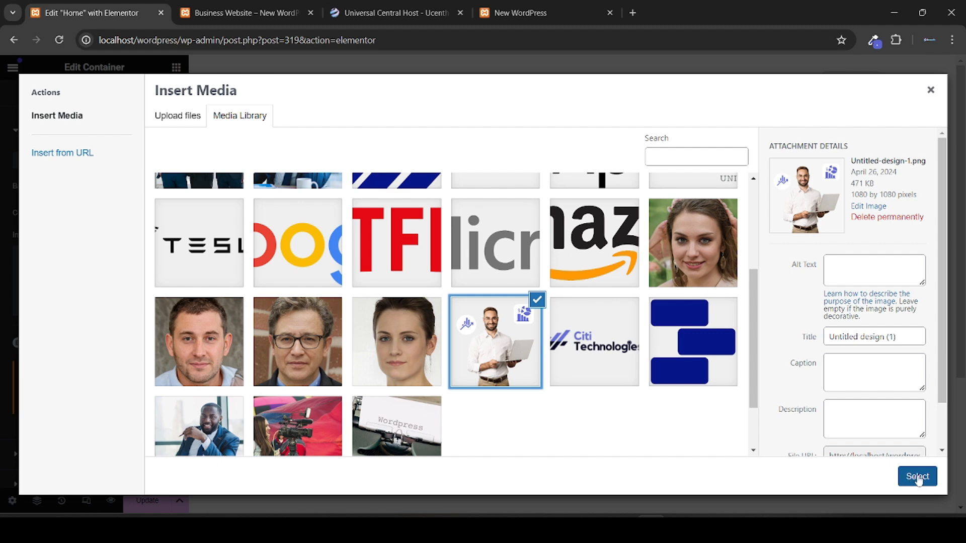
pyautogui.click(917, 476)
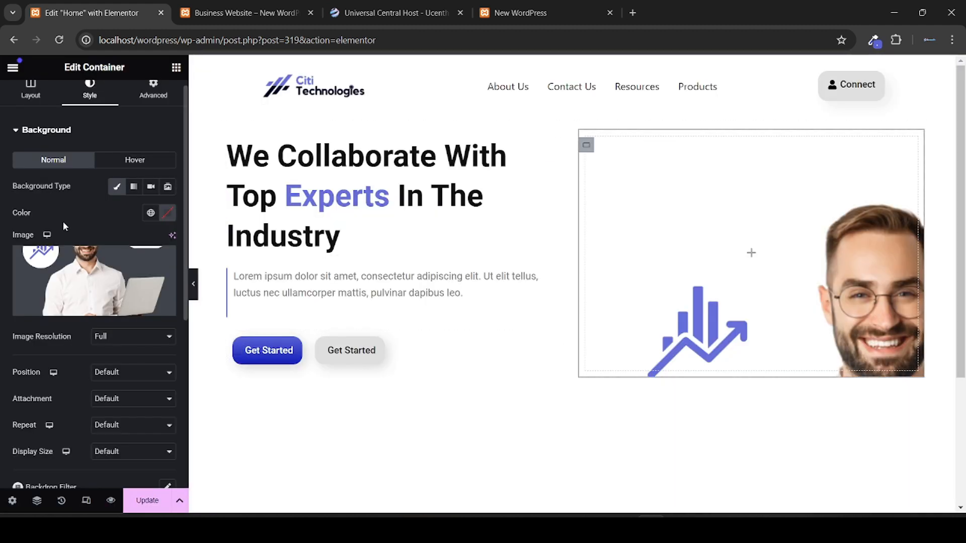
# Step: Set the container's background image position to Center Center, repeat to No-repeat and display size to Cover
pyautogui.scroll(-2, 65, 224)
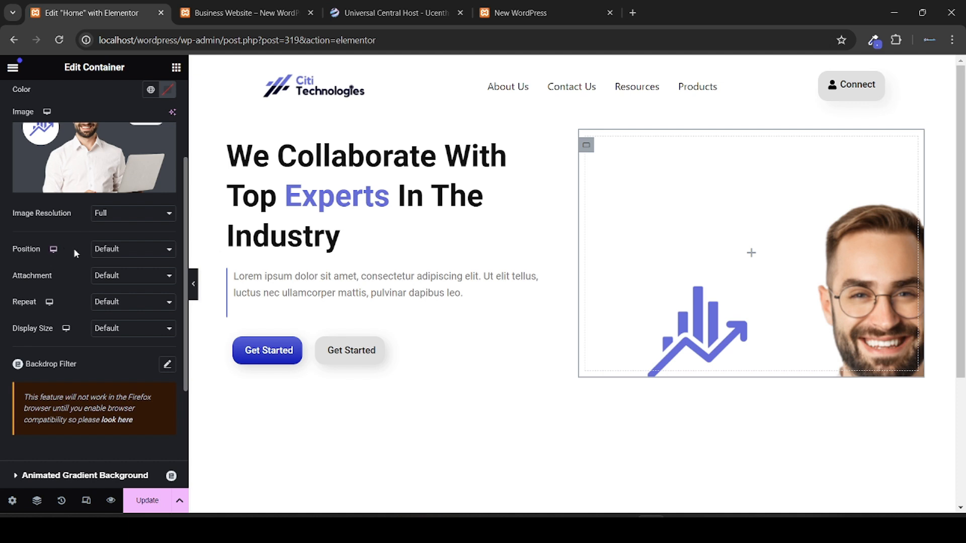
pyautogui.click(126, 250)
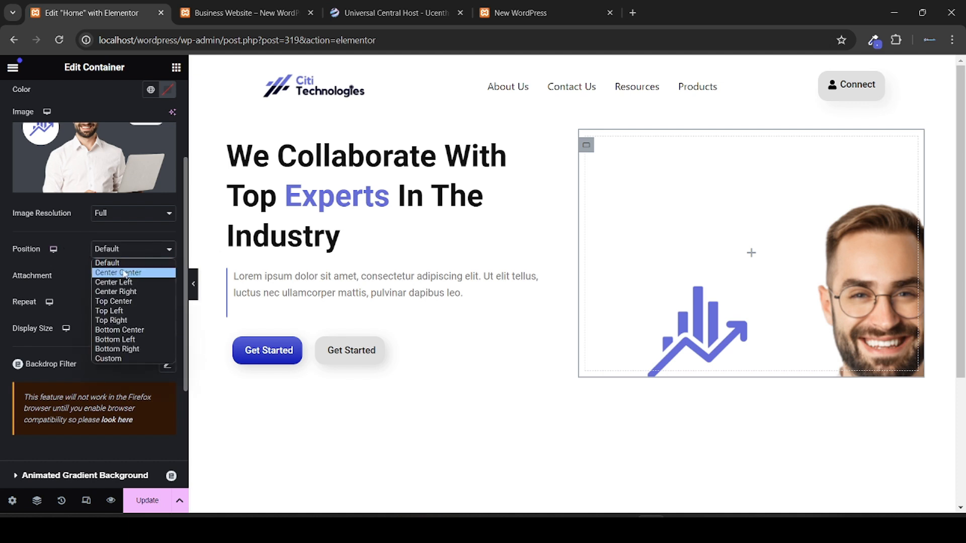
pyautogui.click(124, 274)
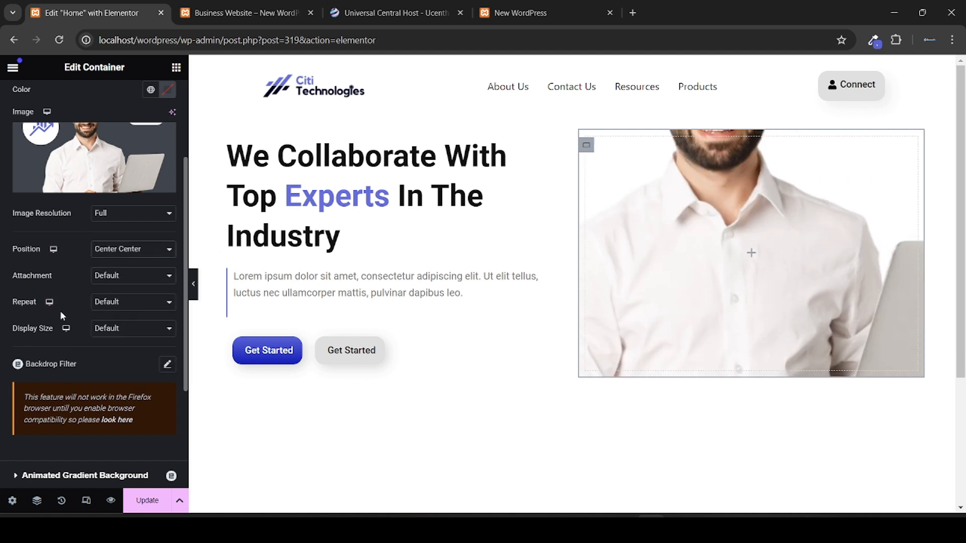
pyautogui.click(130, 302)
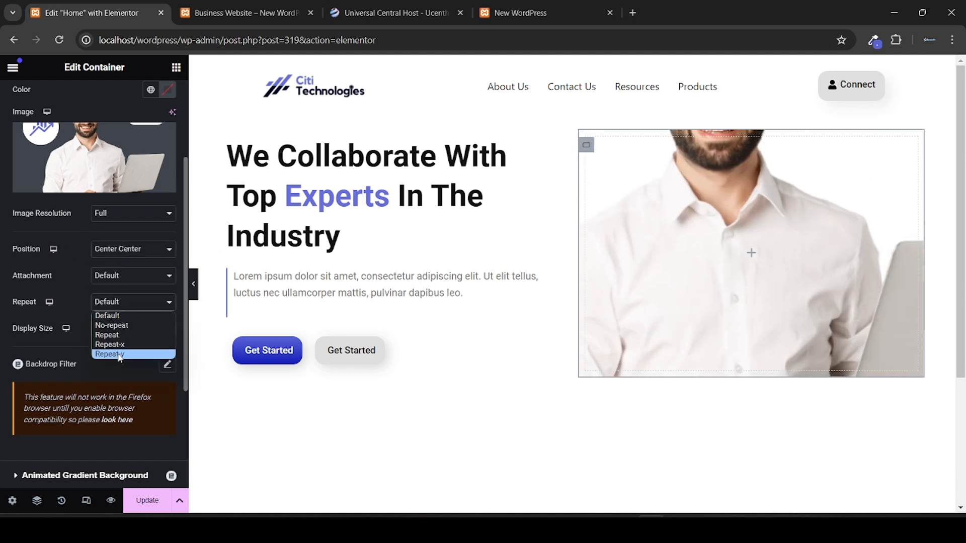
pyautogui.click(113, 325)
pyautogui.click(103, 331)
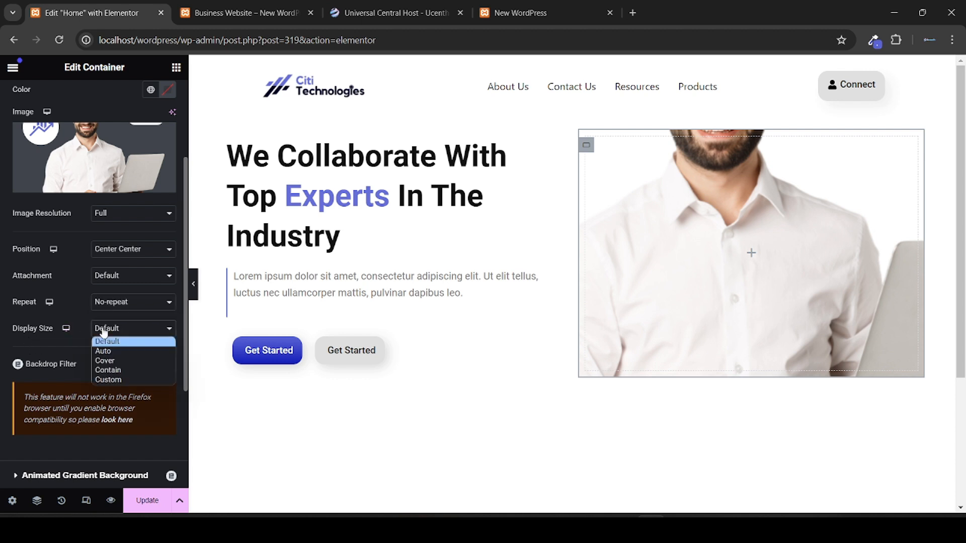
pyautogui.click(137, 360)
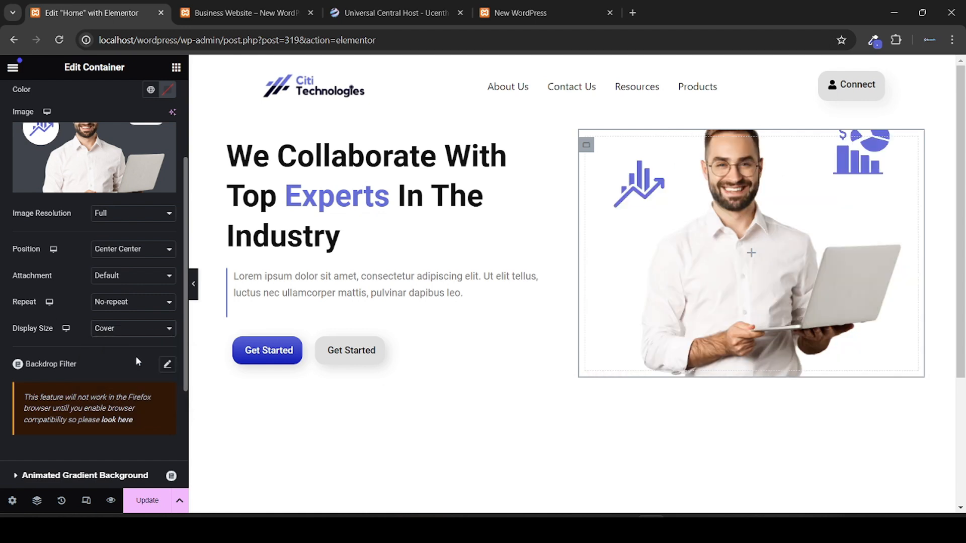
# Step: Increase the hero image container's minimum height to about 484 px and open the widget list for it
pyautogui.scroll(3, 3, 347)
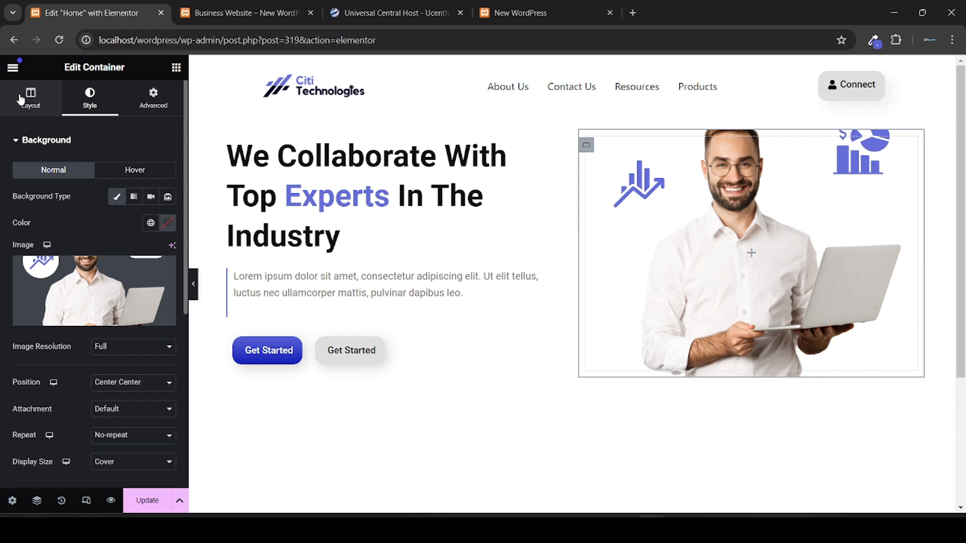
pyautogui.click(20, 99)
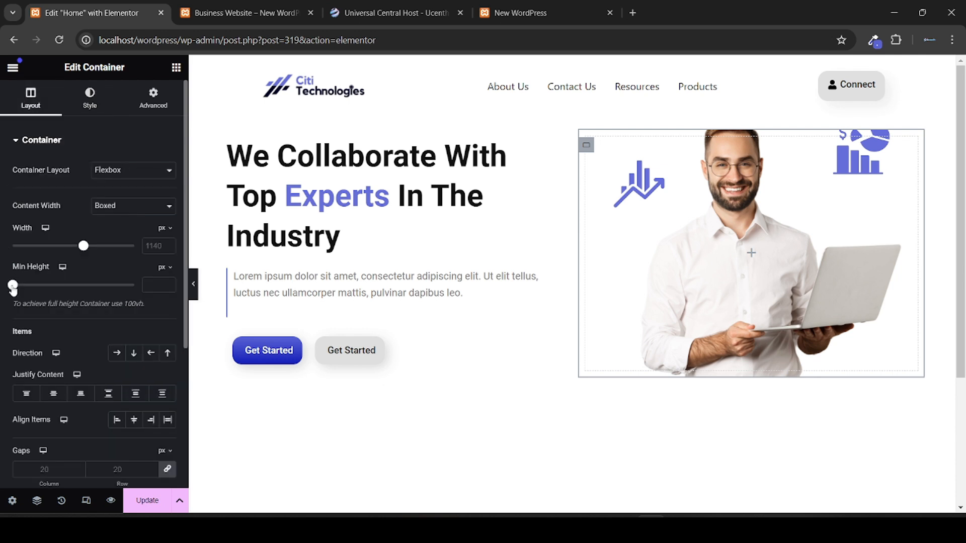
pyautogui.moveTo(13, 285); pyautogui.dragTo(54, 300)
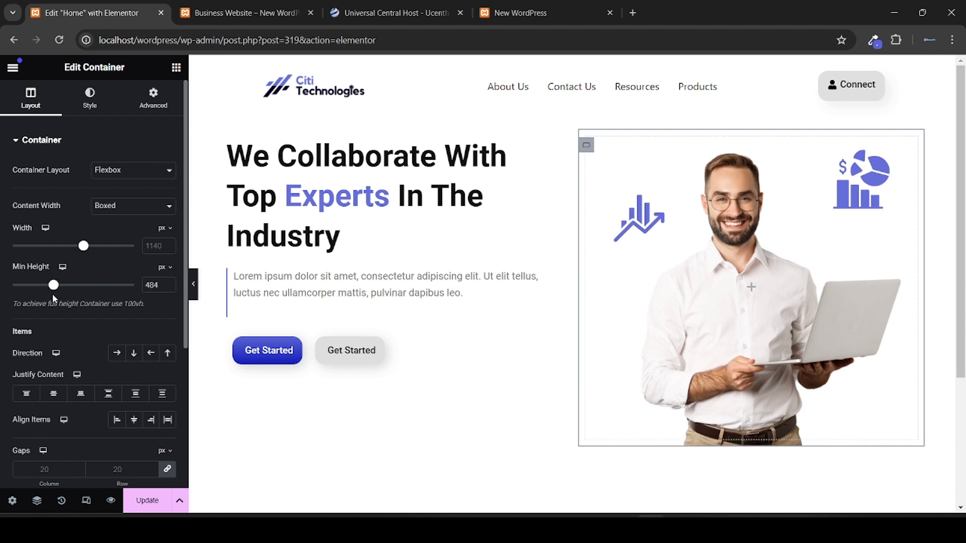
pyautogui.scroll(-1, 375, 322)
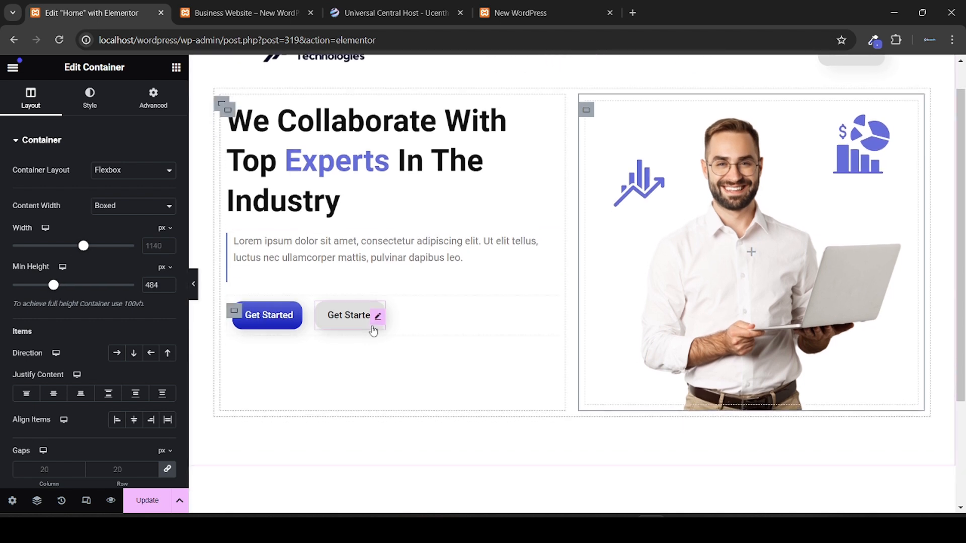
pyautogui.click(751, 253)
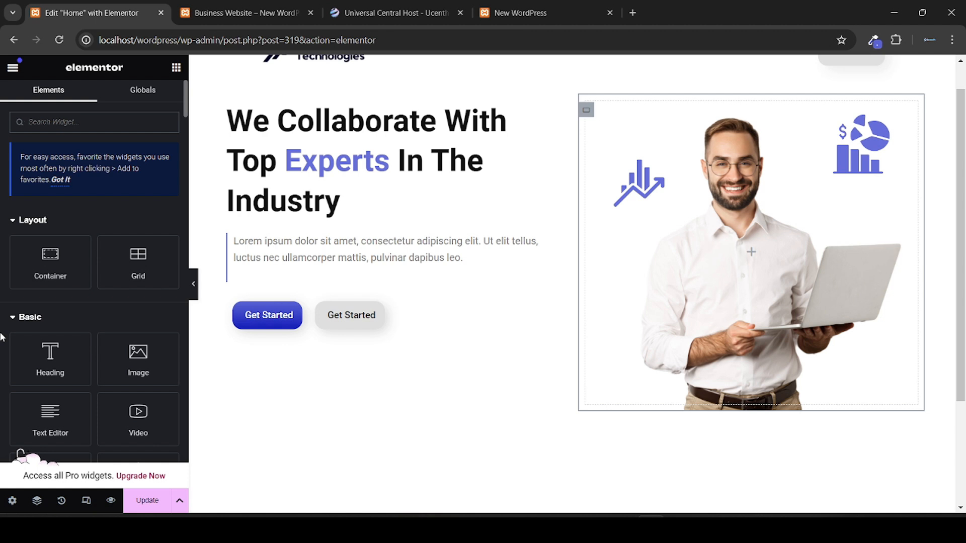
# Step: Sample the light gray hero background color on the Business Website page with the page color picker and return to the Home page editor
pyautogui.click(245, 13)
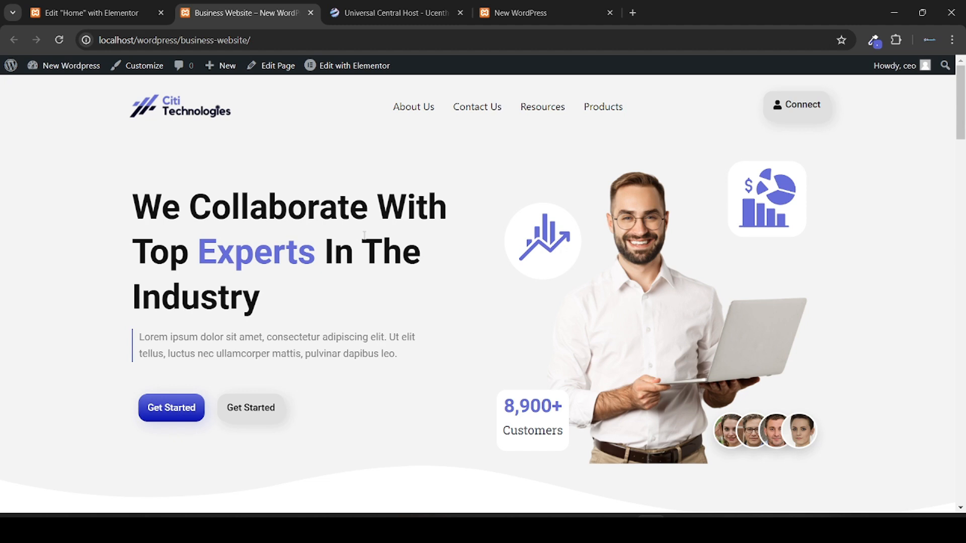
pyautogui.scroll(-2, 342, 323)
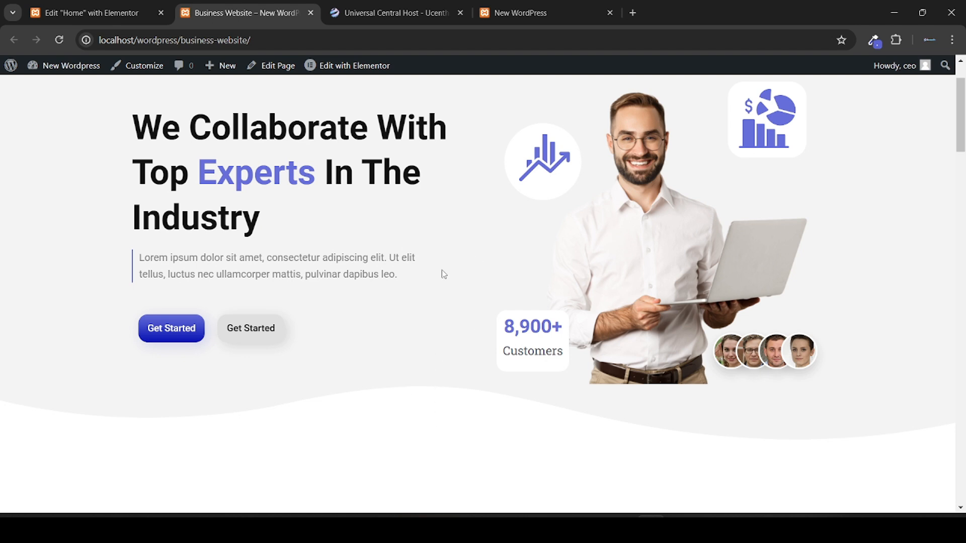
pyautogui.scroll(2, 443, 274)
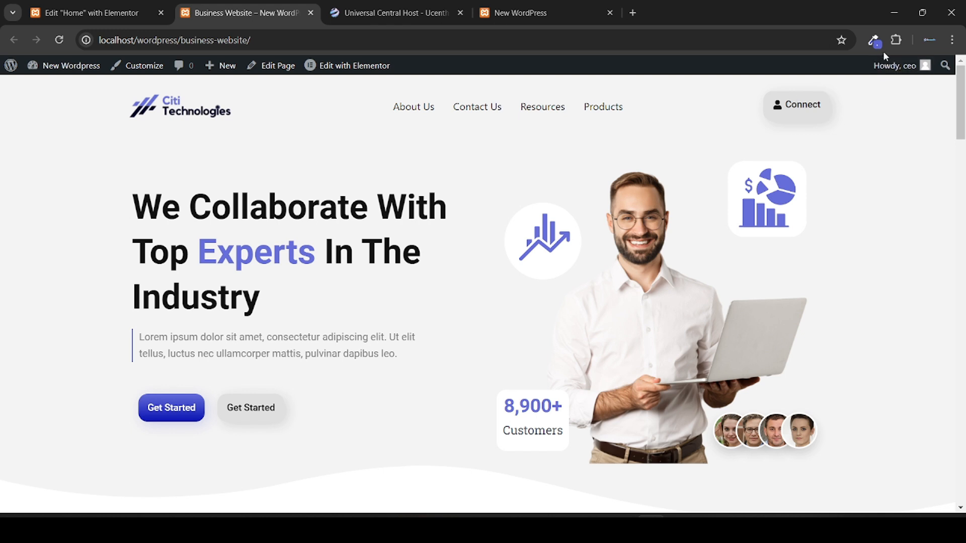
pyautogui.click(874, 41)
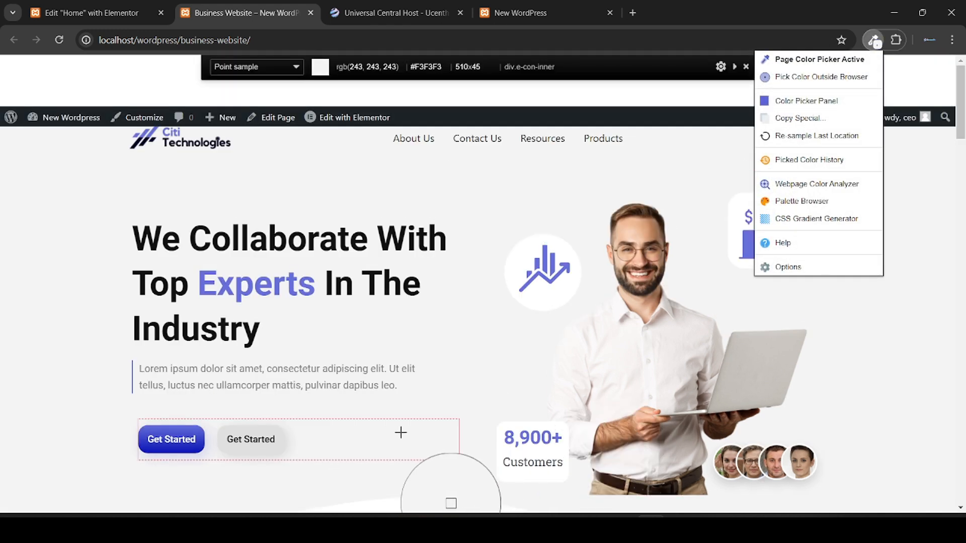
pyautogui.click(461, 406)
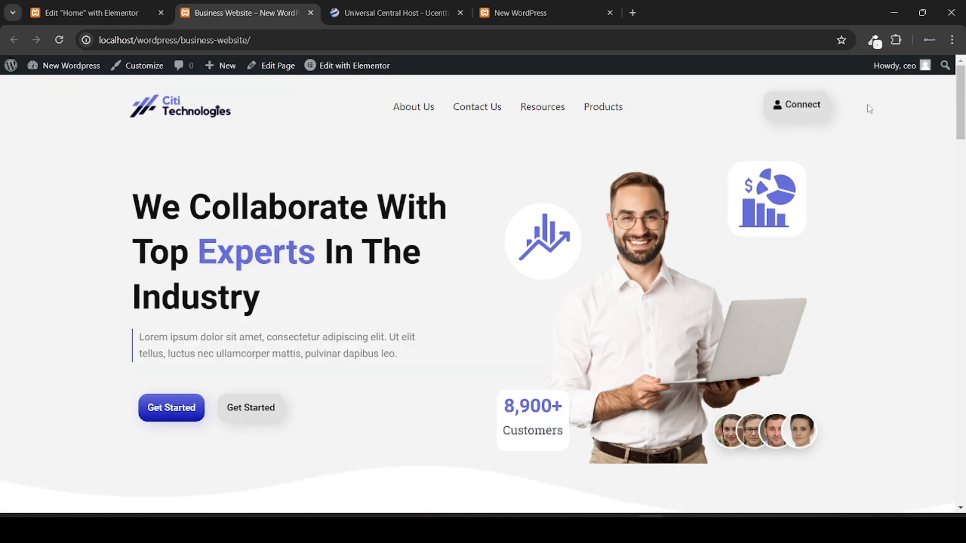
pyautogui.click(85, 11)
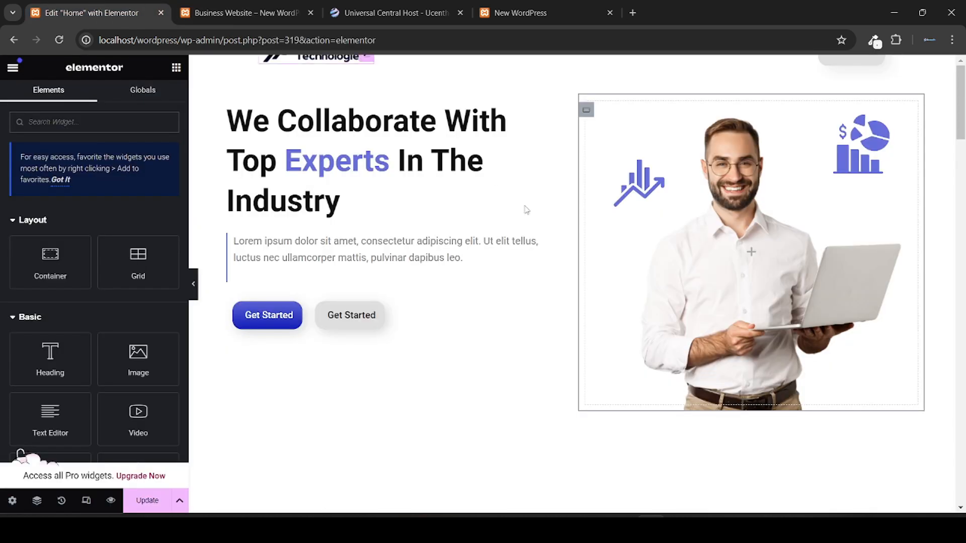
pyautogui.scroll(1, 540, 166)
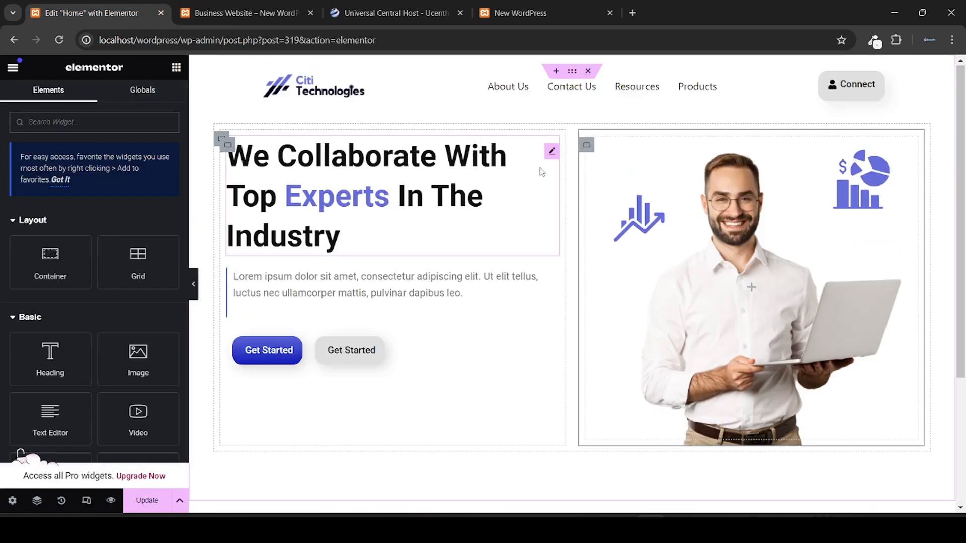
# Step: Give the outer container holding the header and hero a classic background color of #F3F3F3
pyautogui.click(572, 73)
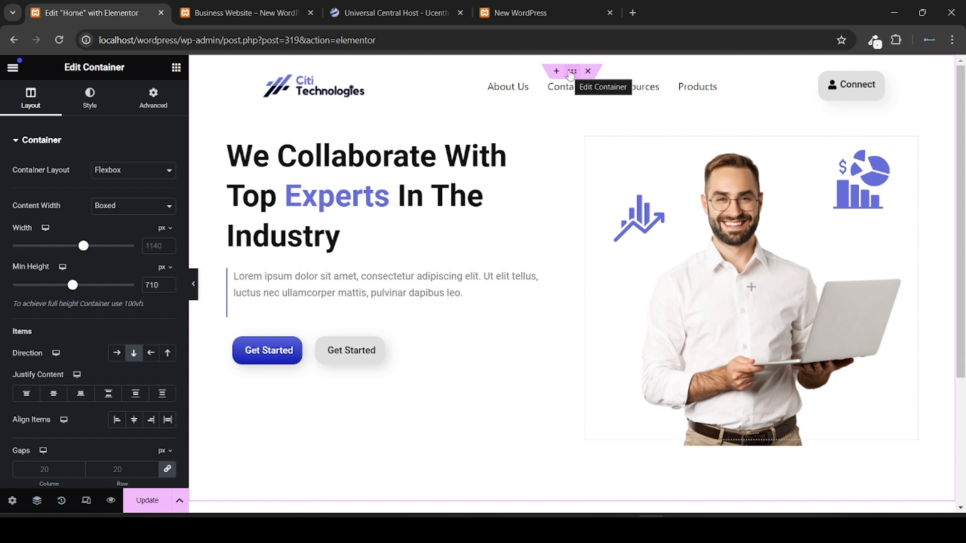
pyautogui.click(87, 101)
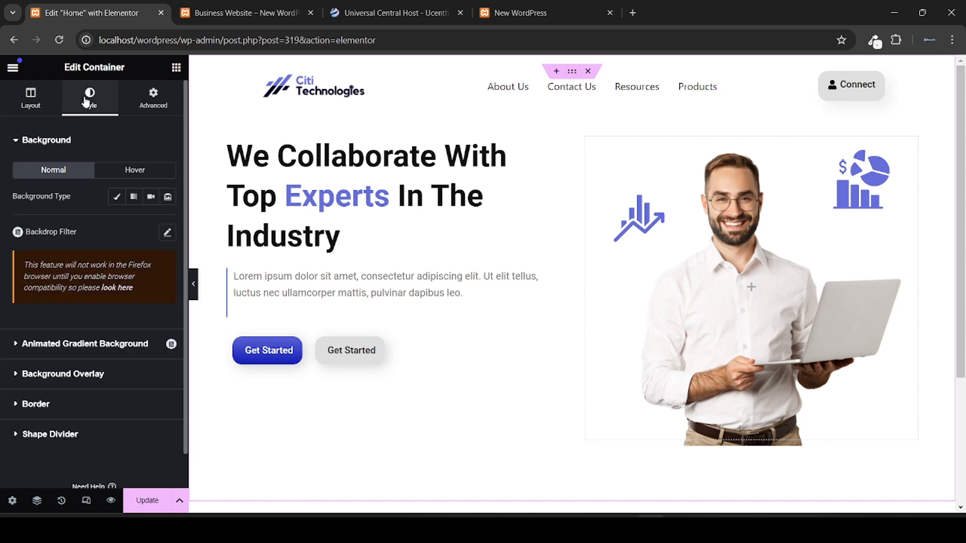
pyautogui.click(114, 196)
pyautogui.click(168, 223)
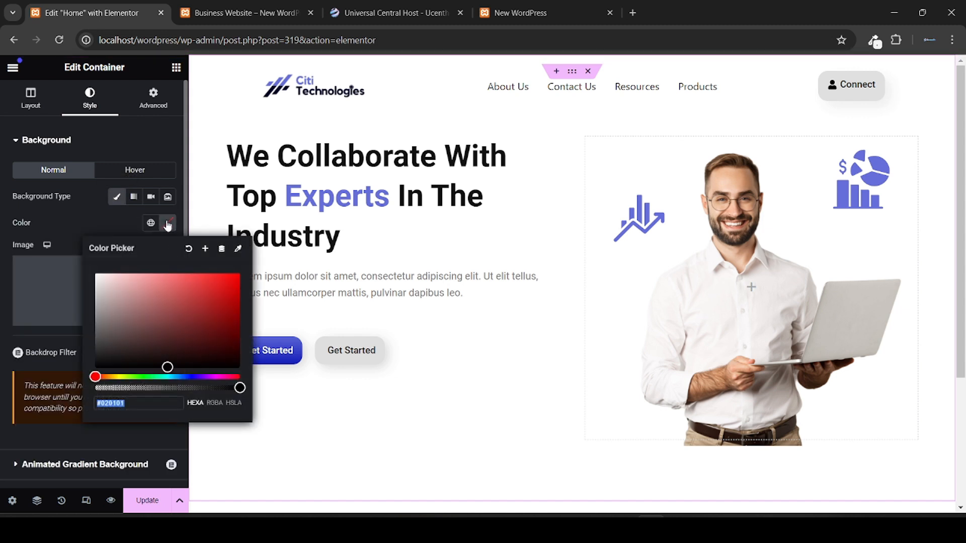
pyautogui.hotkey('ctrl', 'v')
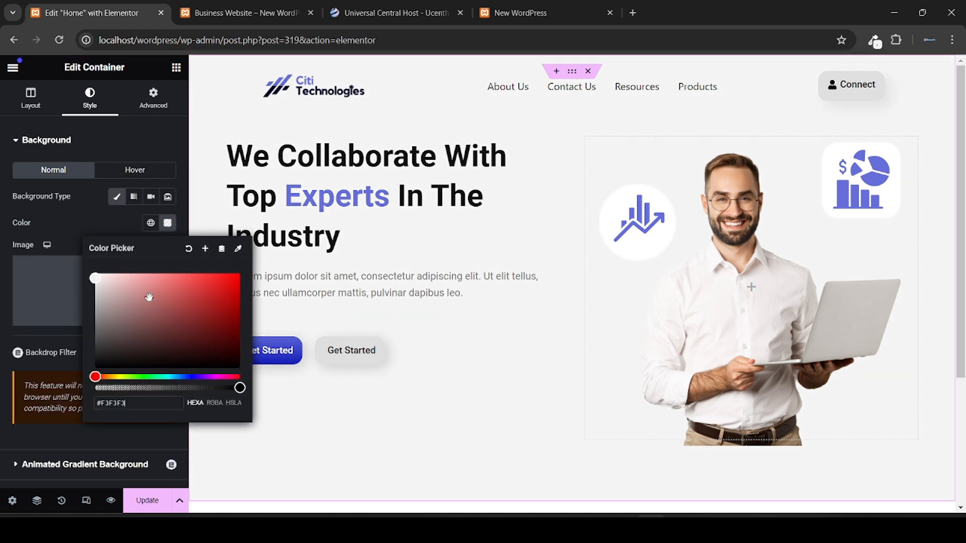
pyautogui.click(2, 311)
pyautogui.scroll(-1, 390, 333)
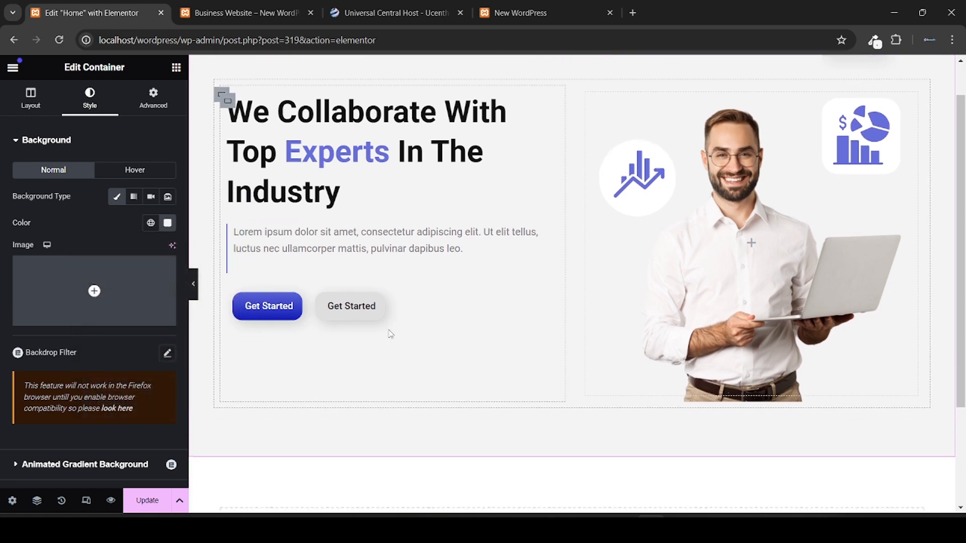
pyautogui.scroll(1, 390, 333)
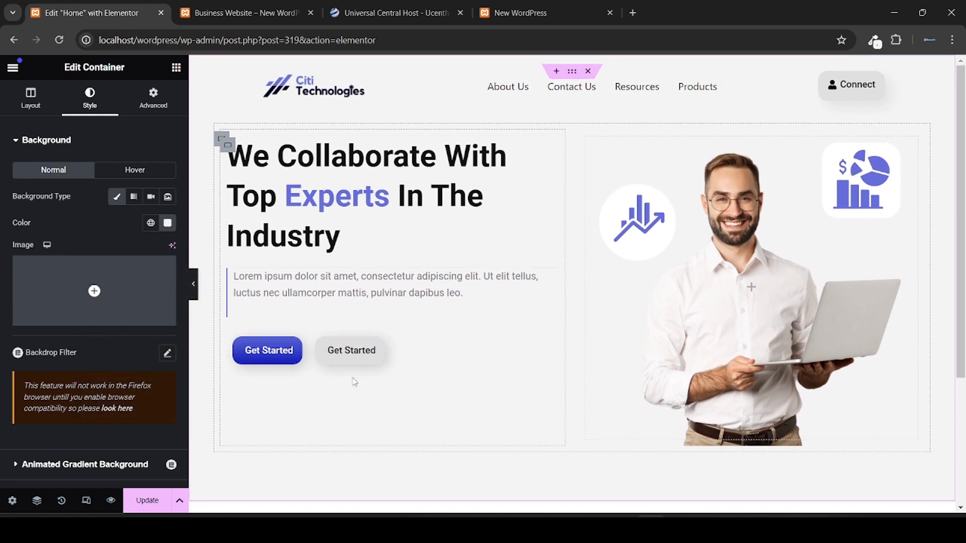
pyautogui.scroll(-3, 354, 380)
pyautogui.scroll(3, 354, 380)
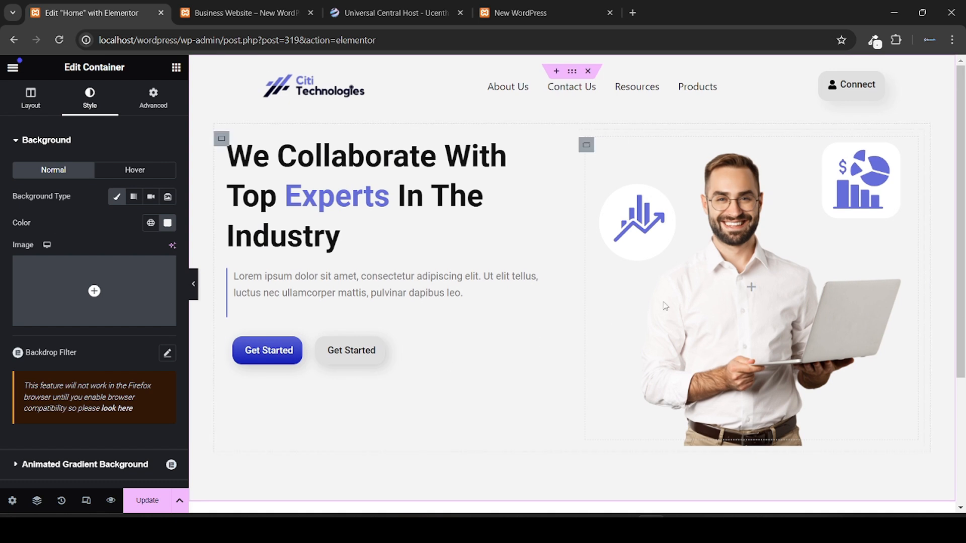
# Step: Check the hero image overlays on the Business Website page, and add a nested container inside the Home page's hero image container
pyautogui.click(752, 292)
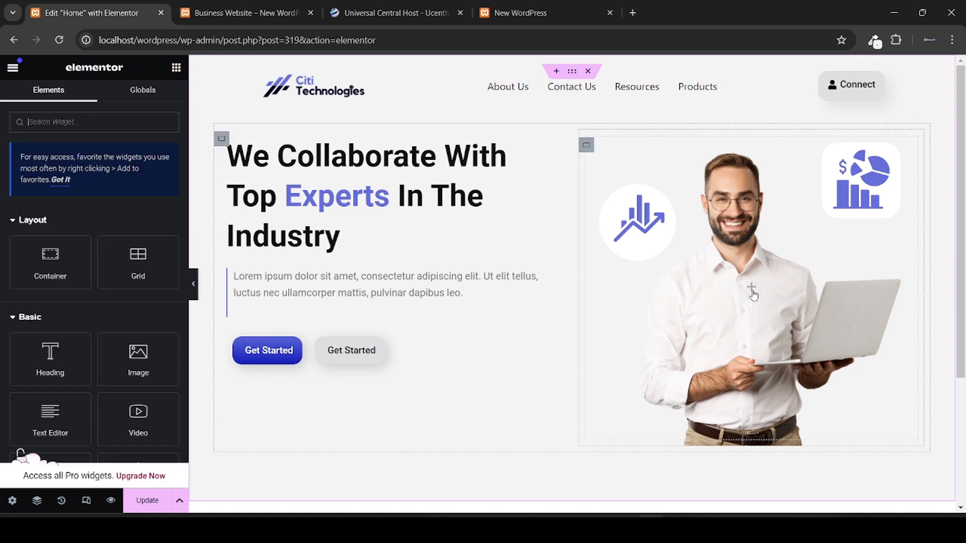
pyautogui.click(258, 6)
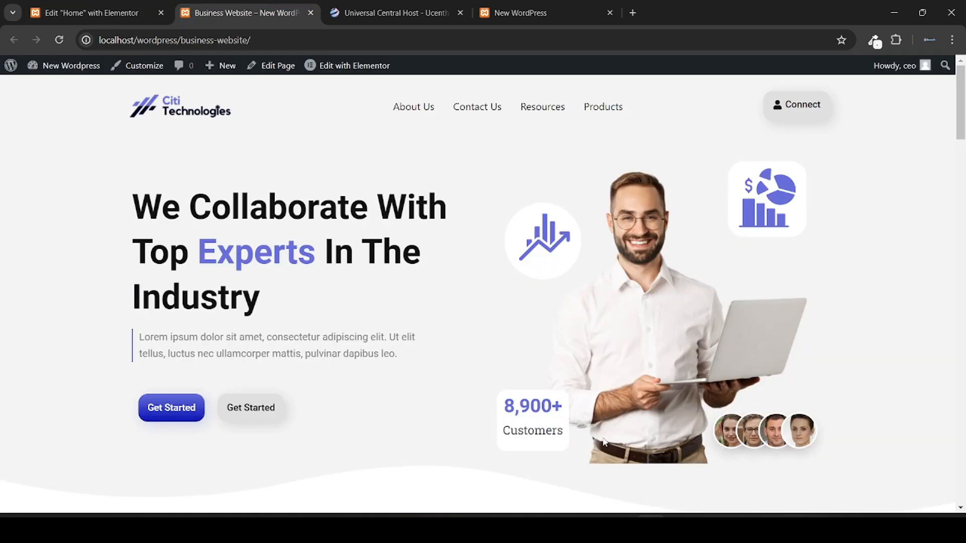
pyautogui.click(94, 7)
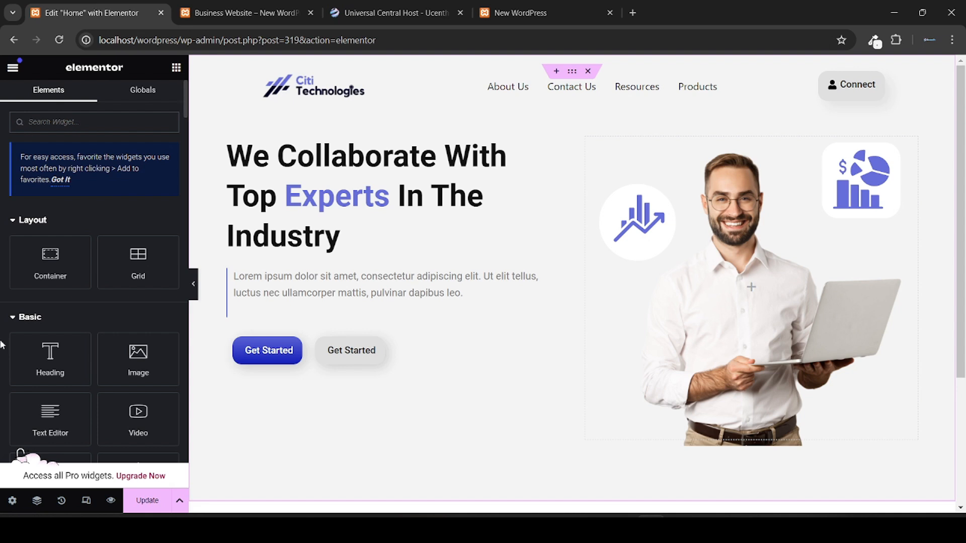
pyautogui.moveTo(42, 276); pyautogui.dragTo(732, 298)
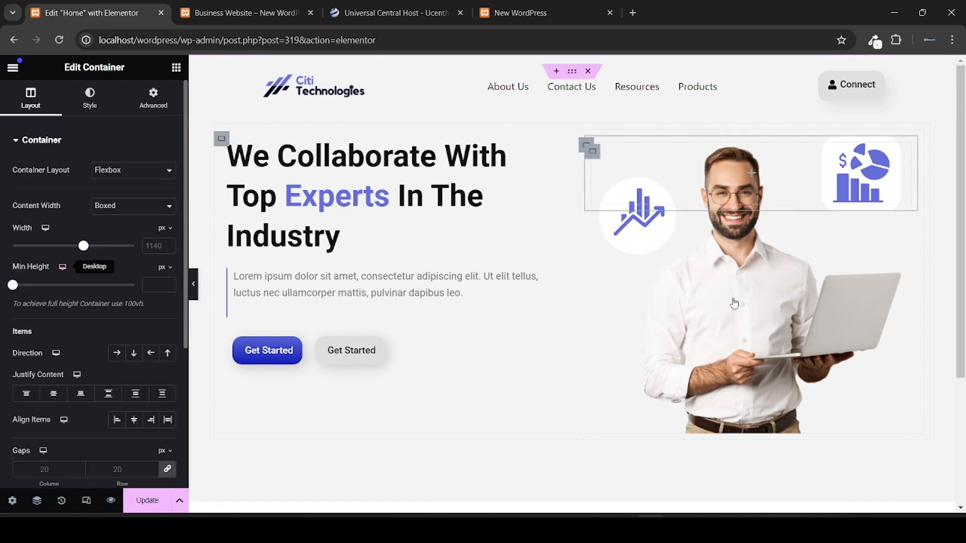
# Step: Set the hero image container's Justify Content to End so the nested container sits at its bottom
pyautogui.click(585, 148)
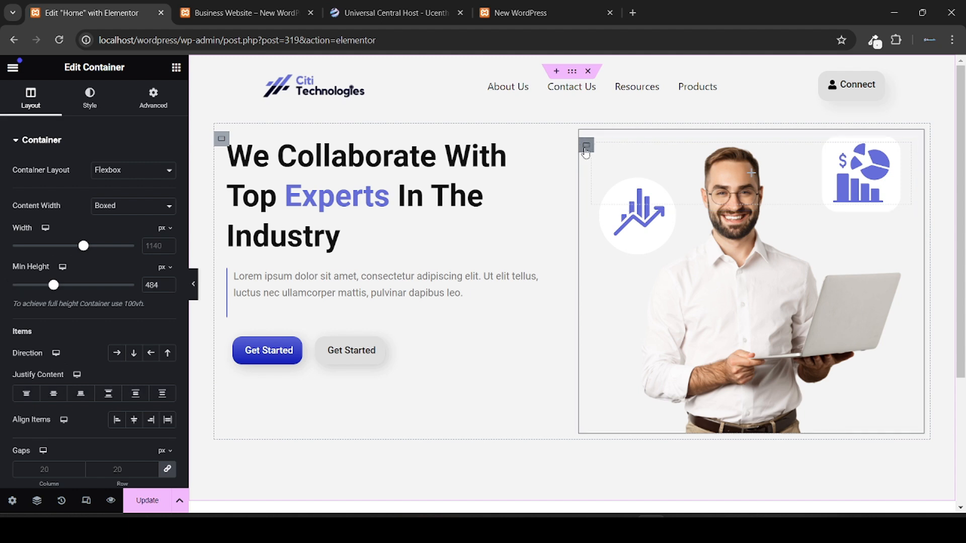
pyautogui.click(593, 151)
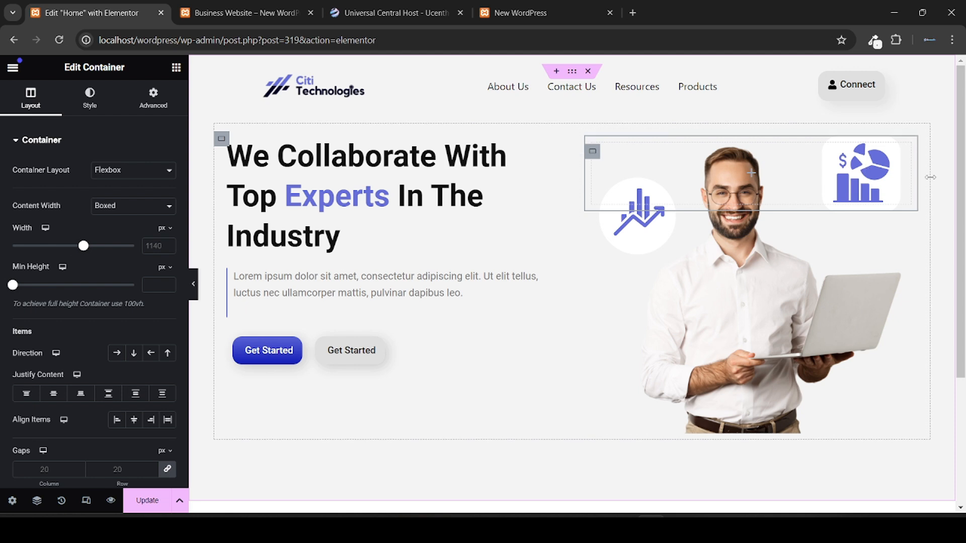
pyautogui.click(585, 146)
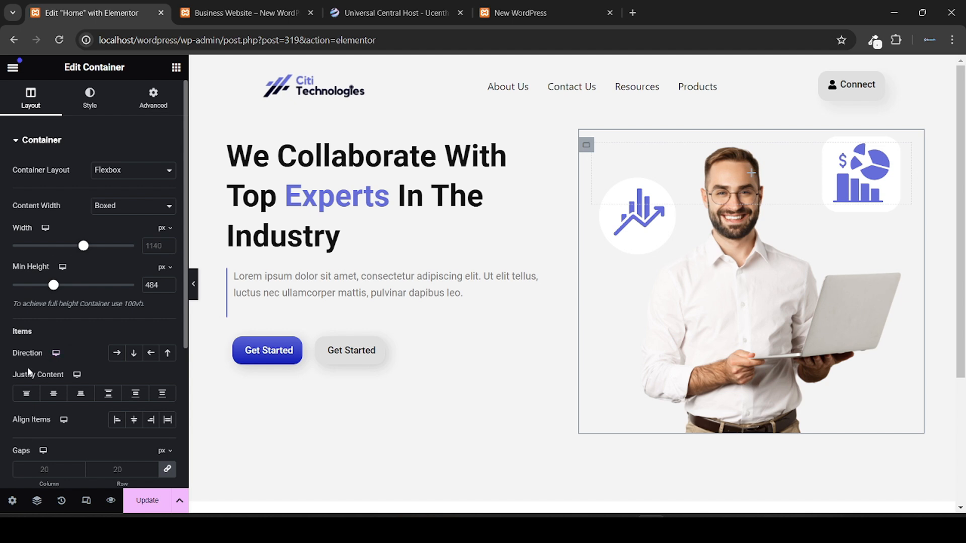
pyautogui.click(81, 394)
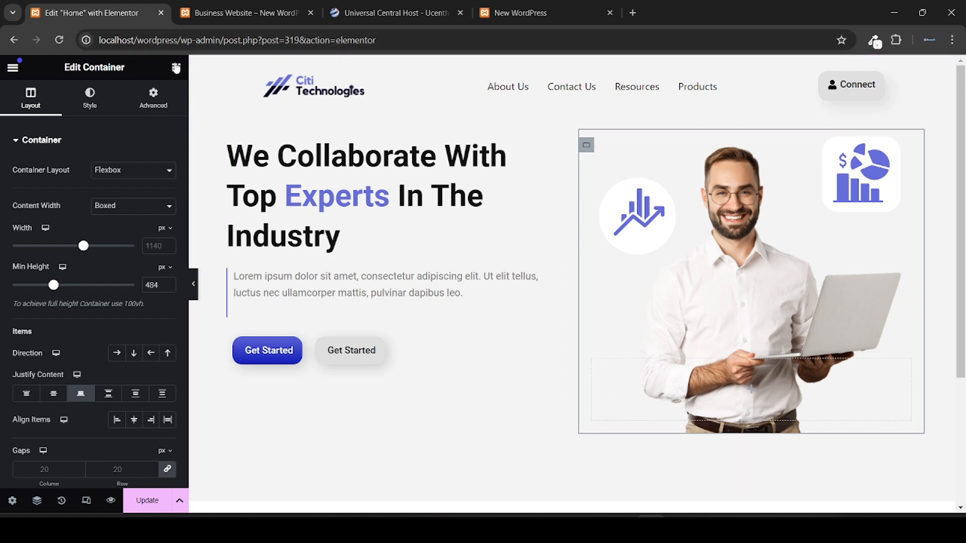
# Step: Add a Counter widget to the nested container over the hero image and set that container's direction to a horizontal row
pyautogui.click(176, 67)
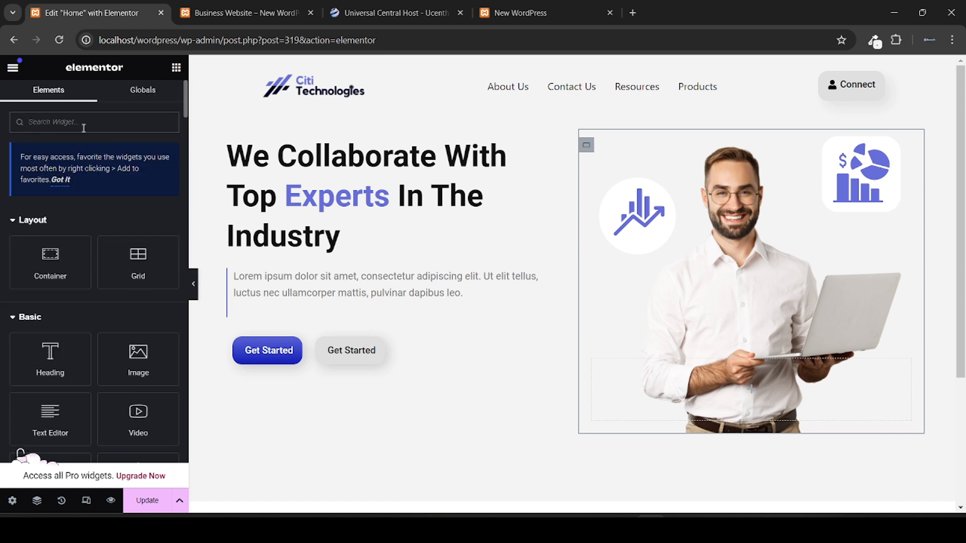
pyautogui.write('count')
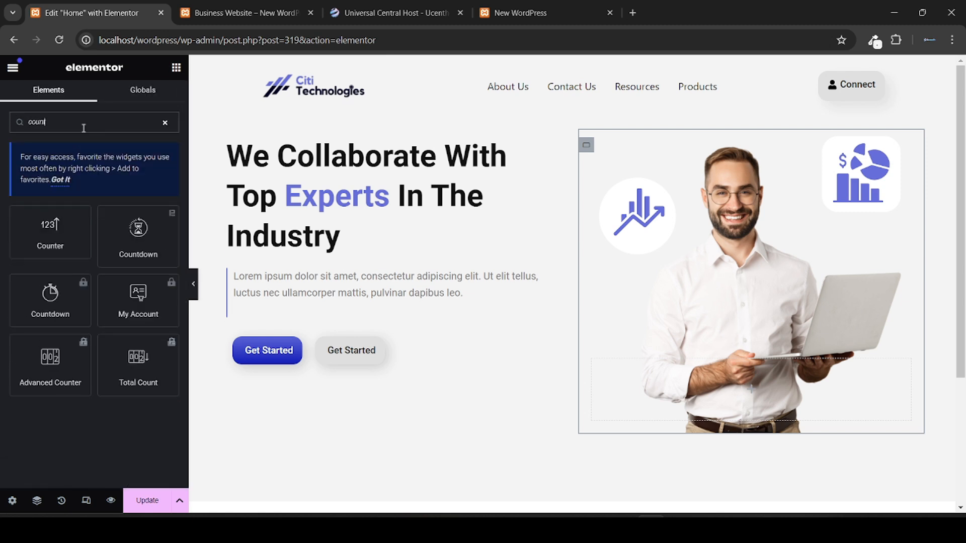
pyautogui.moveTo(33, 227); pyautogui.dragTo(680, 392)
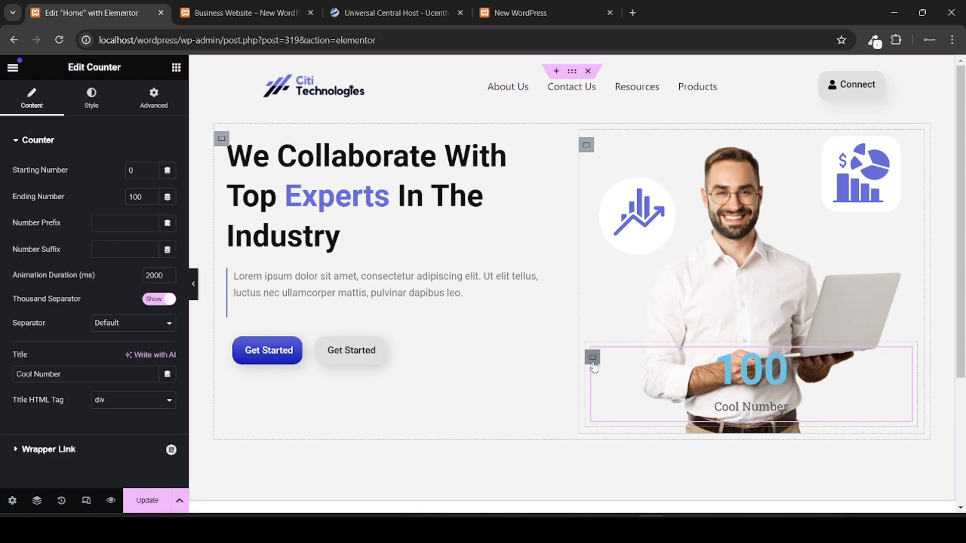
pyautogui.click(592, 359)
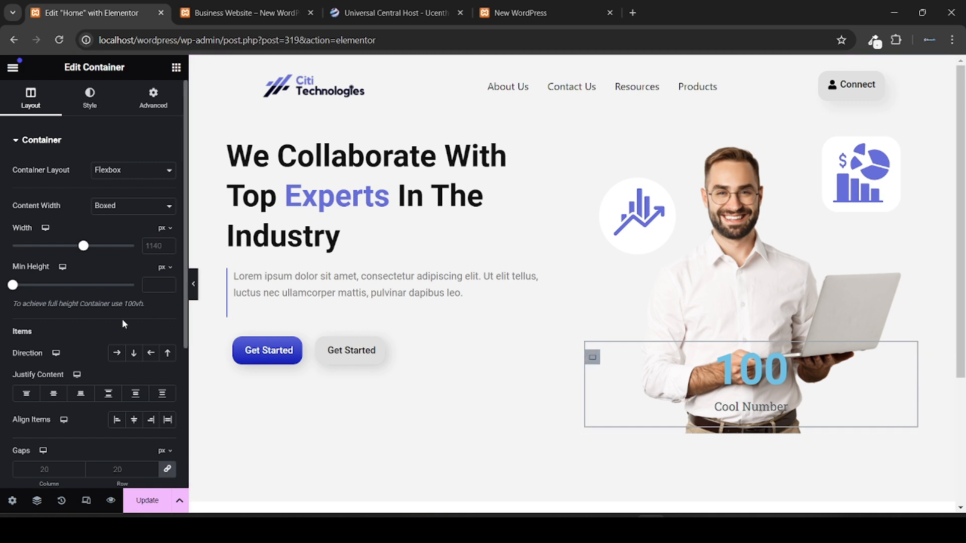
pyautogui.click(120, 353)
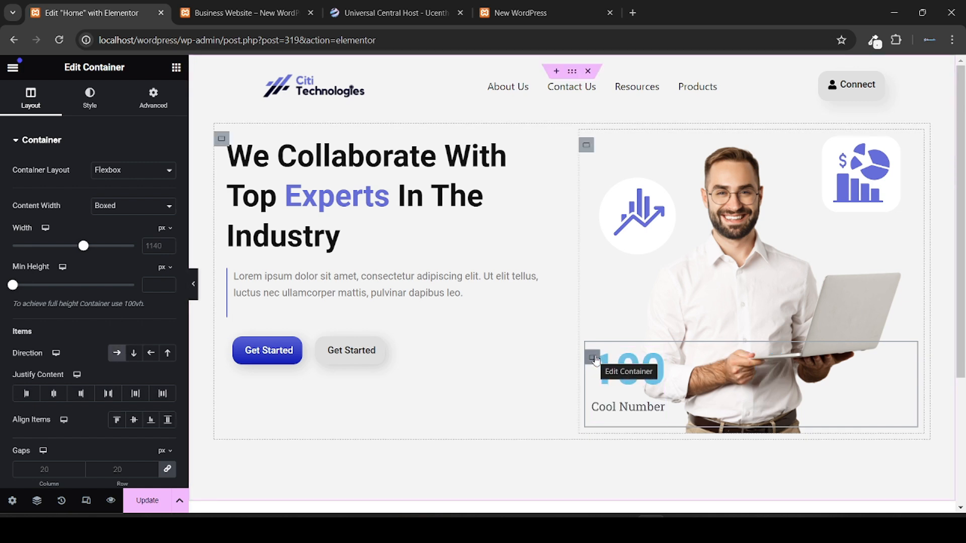
# Step: Add an Image Stack widget beside the counter in the container over the man's photo
pyautogui.click(176, 68)
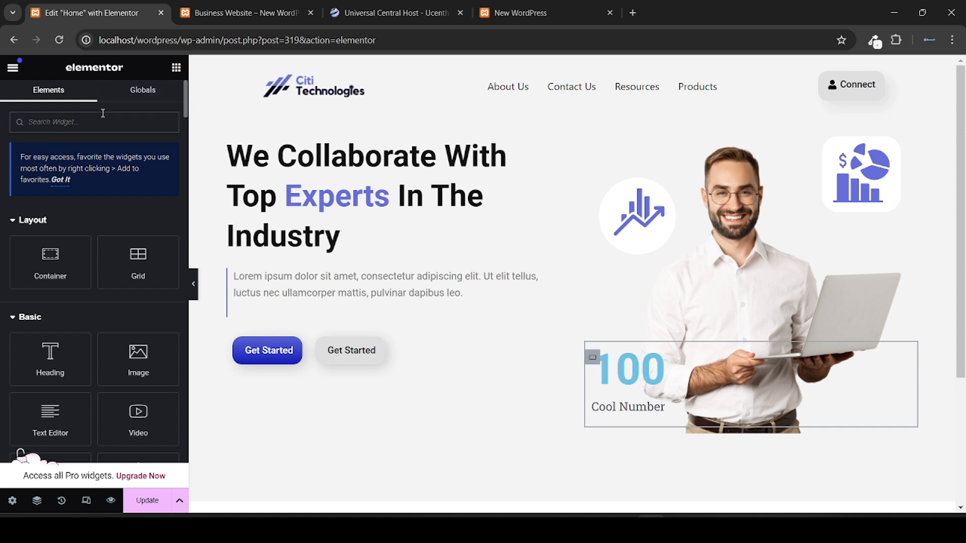
pyautogui.write('image')
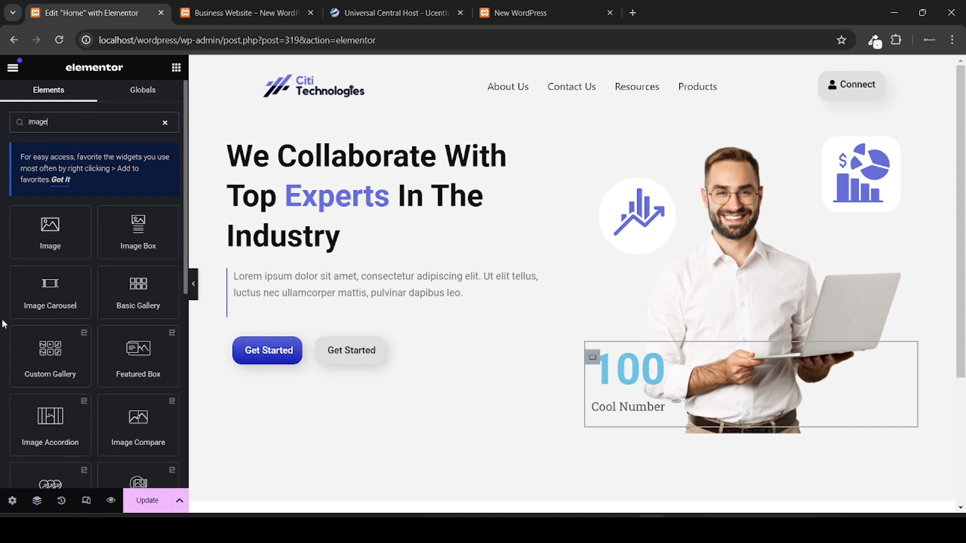
pyautogui.scroll(-1, 2, 323)
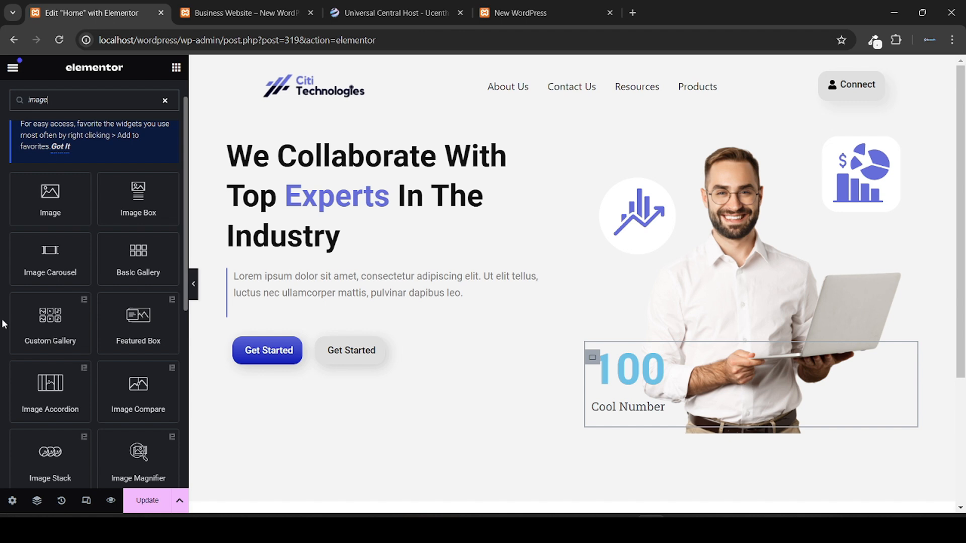
pyautogui.scroll(-3, 3, 324)
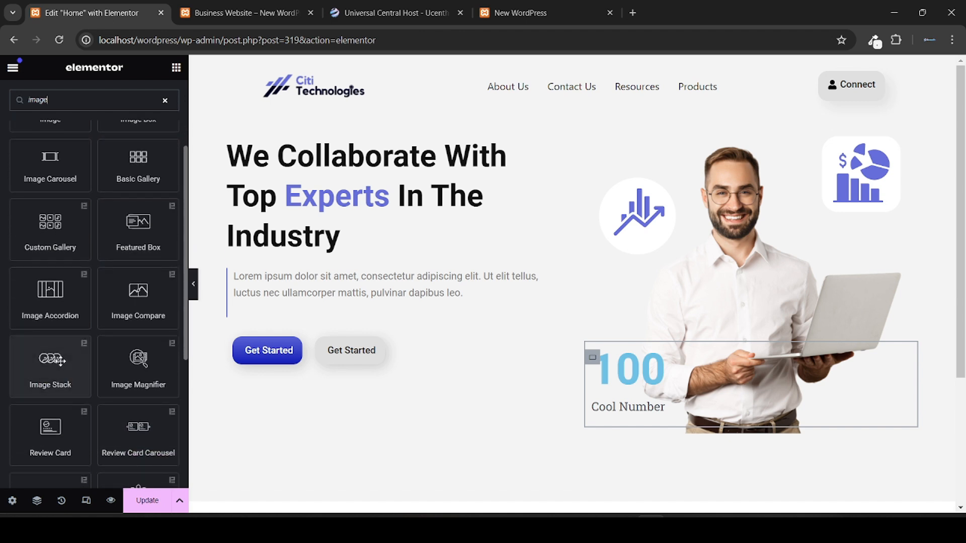
pyautogui.moveTo(60, 360); pyautogui.dragTo(650, 395)
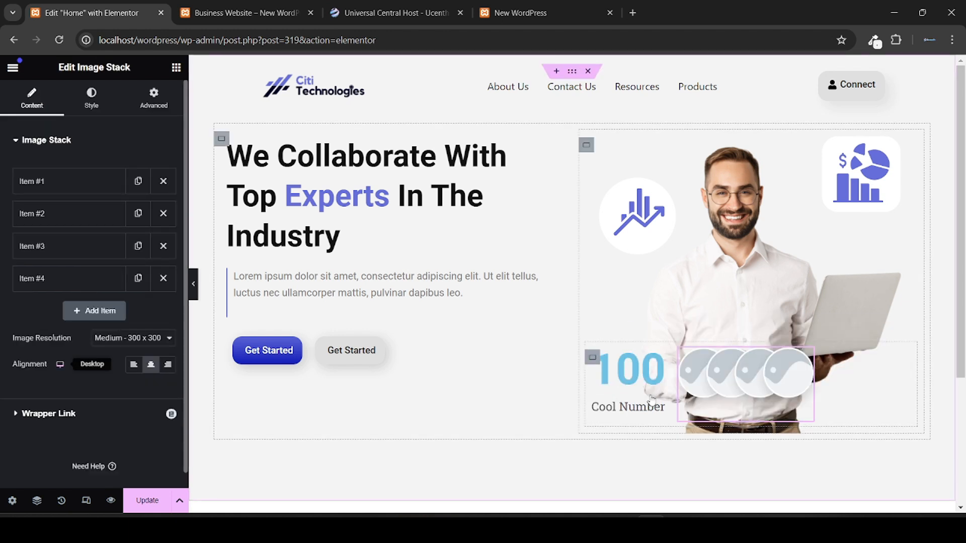
# Step: Set the justify content of the container holding the counter and image stack to Space Between
pyautogui.click(592, 358)
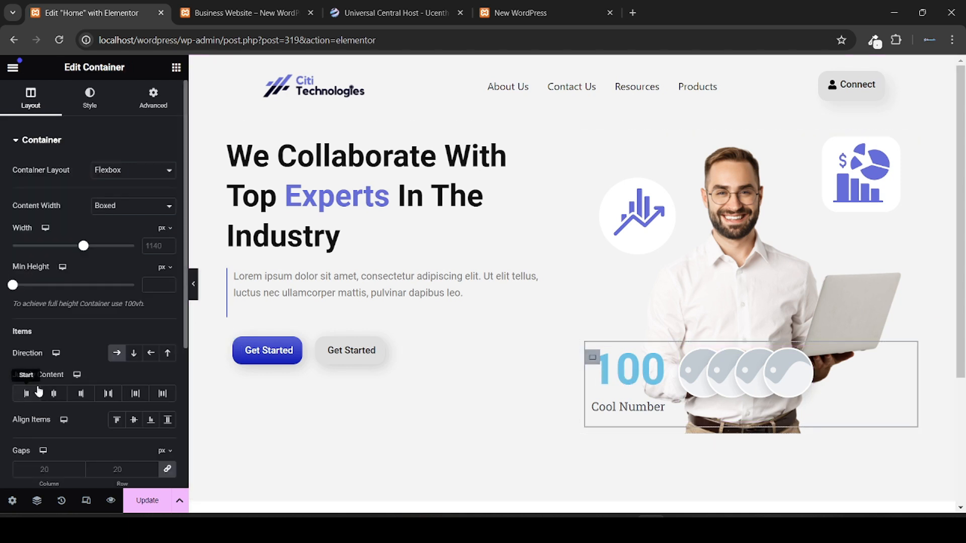
pyautogui.click(136, 396)
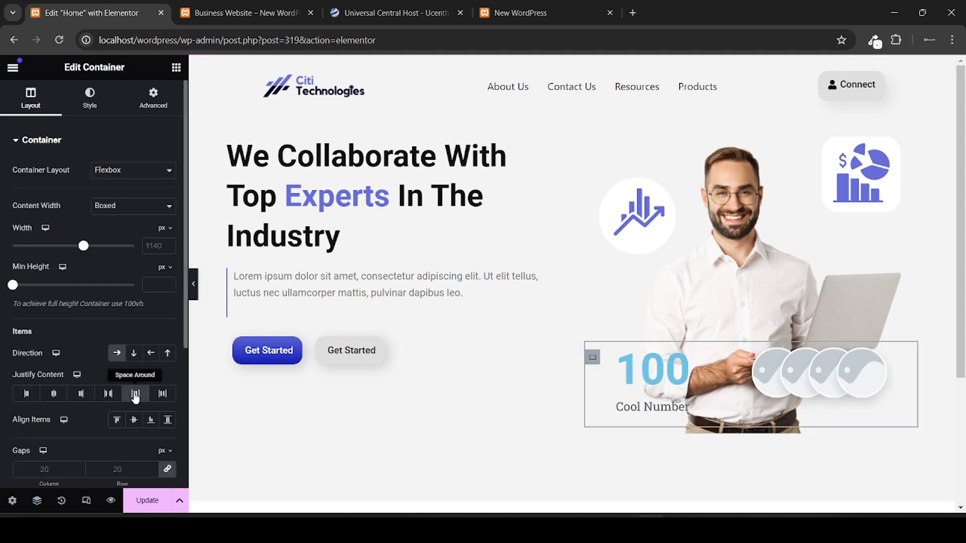
pyautogui.click(159, 397)
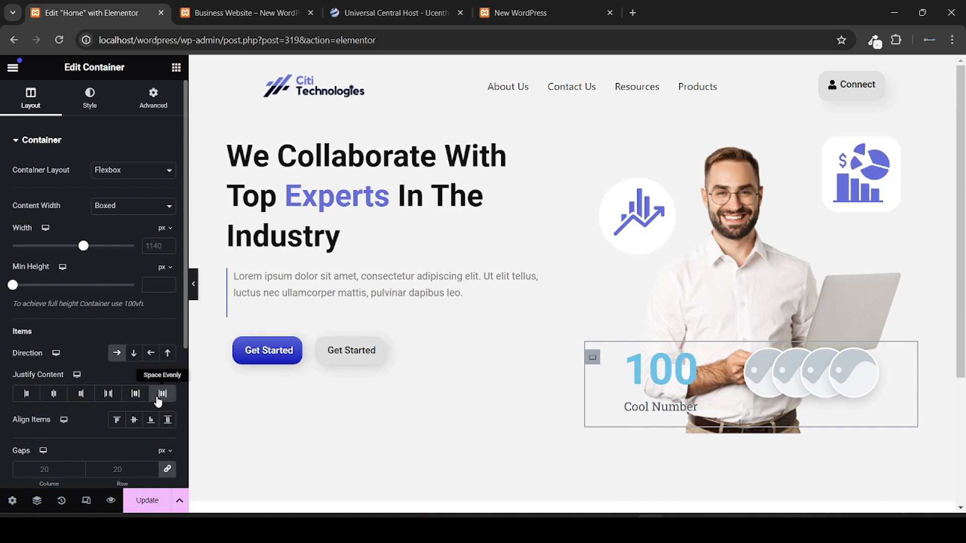
pyautogui.click(106, 395)
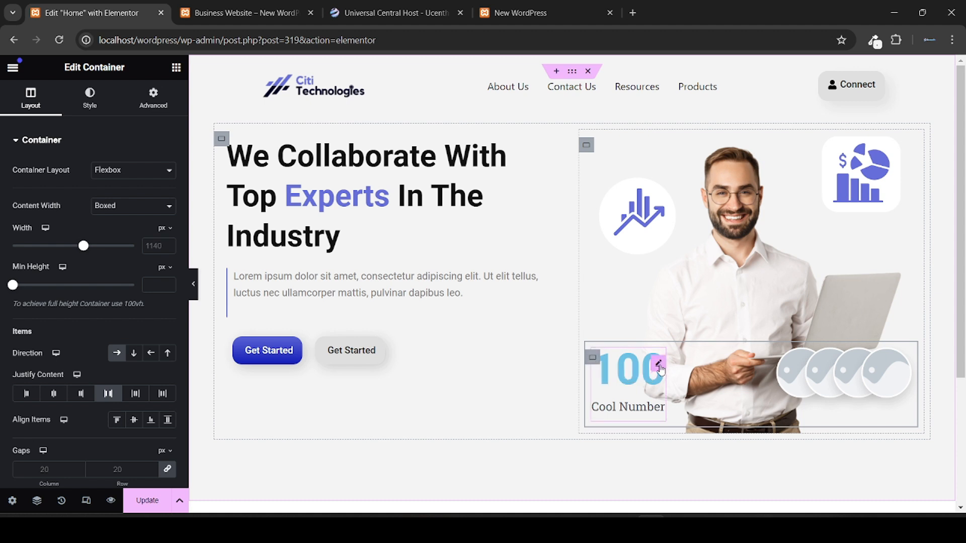
# Step: Set the counter's ending number to 6783, checking the finished Business Website page for reference
pyautogui.click(659, 366)
pyautogui.click(220, 5)
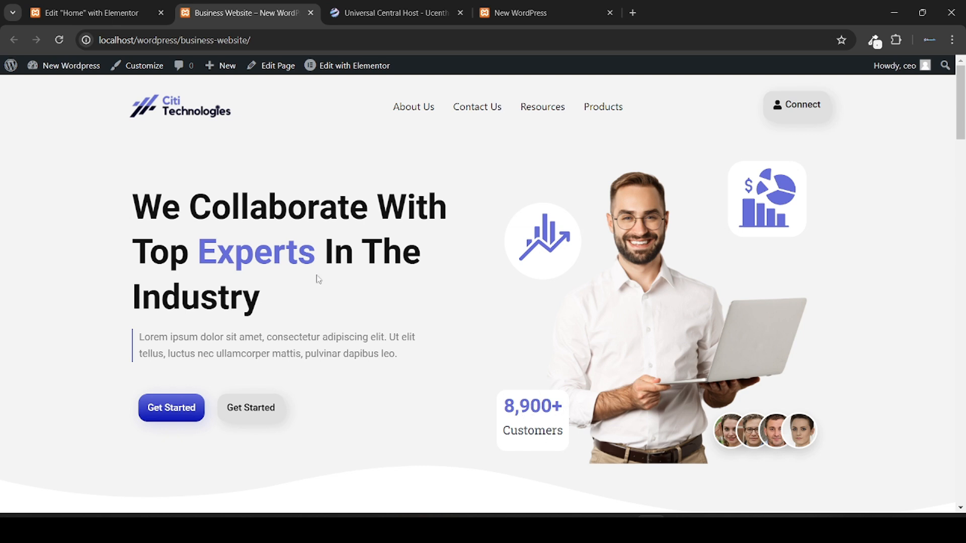
pyautogui.click(103, 5)
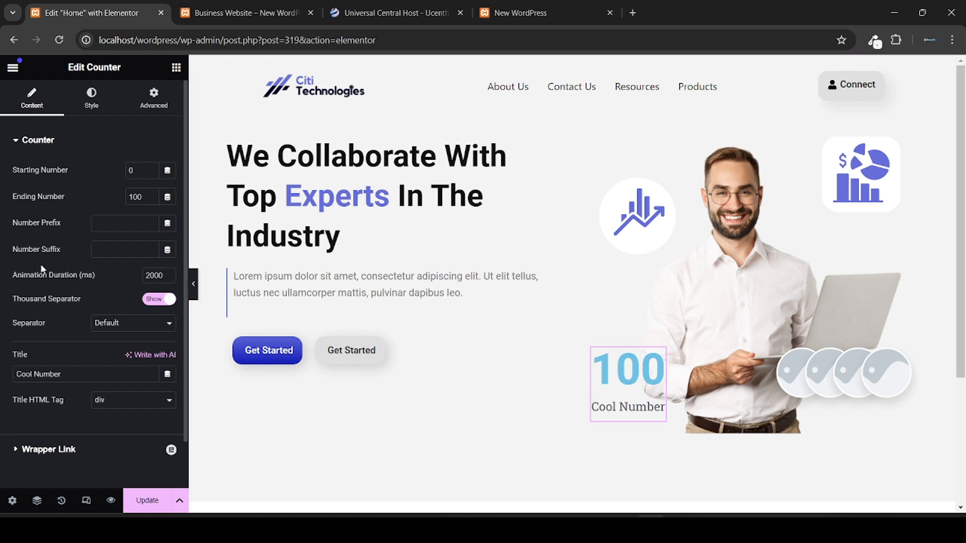
pyautogui.doubleClick(131, 199)
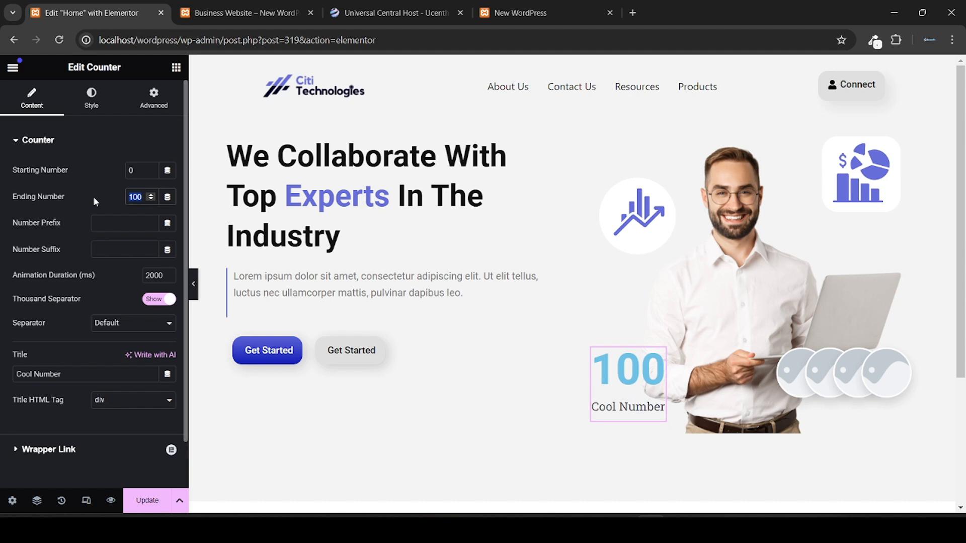
pyautogui.write('6783')
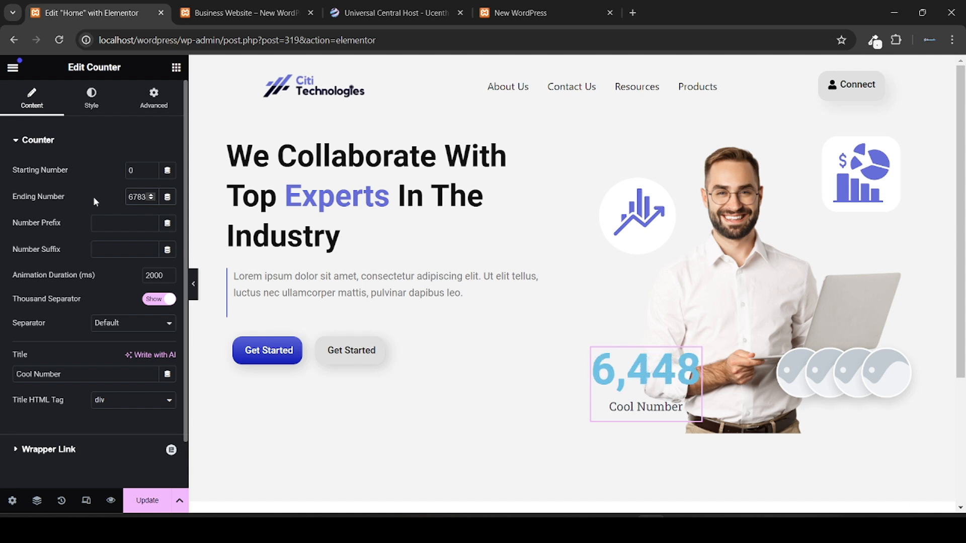
# Step: Change the counter's title to "Customers", matching the label on the Business Website reference page
pyautogui.click(224, 8)
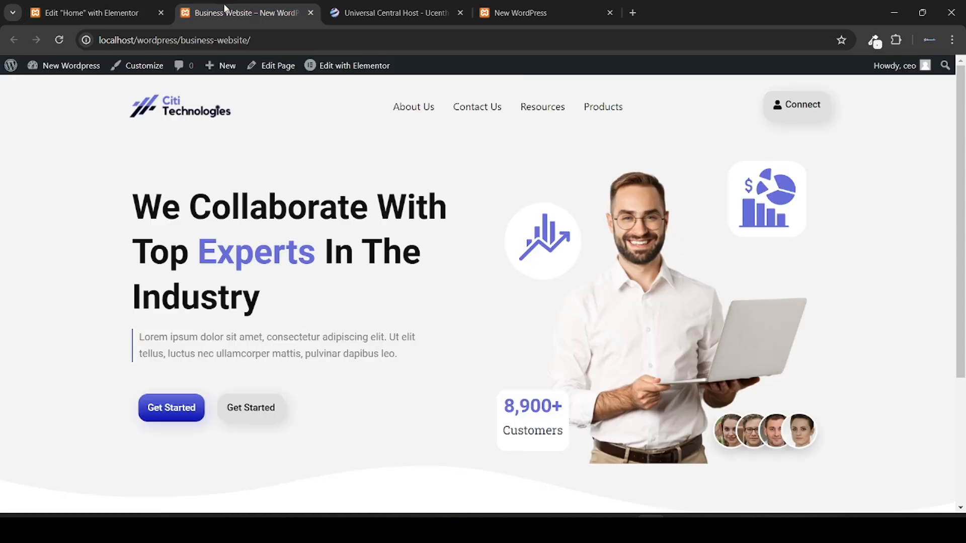
pyautogui.doubleClick(524, 432)
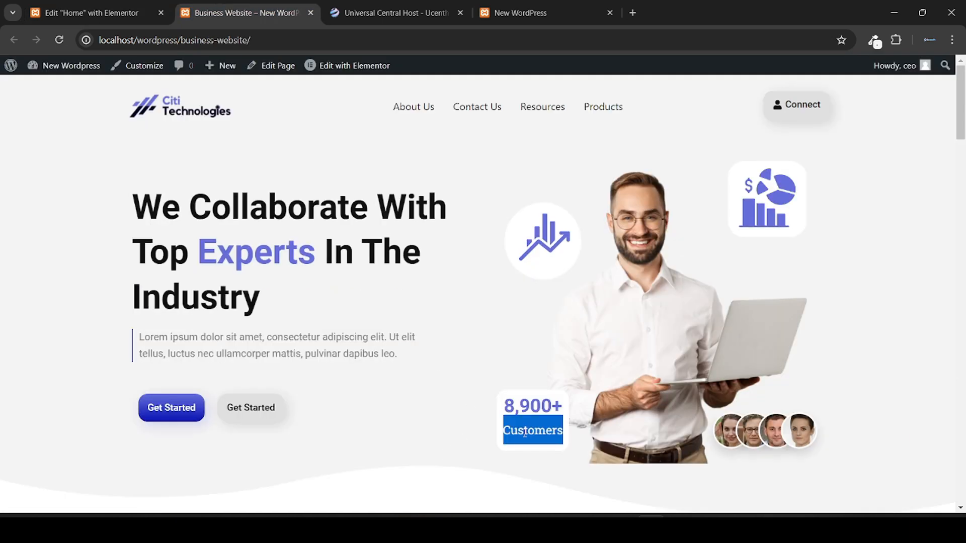
pyautogui.click(83, 9)
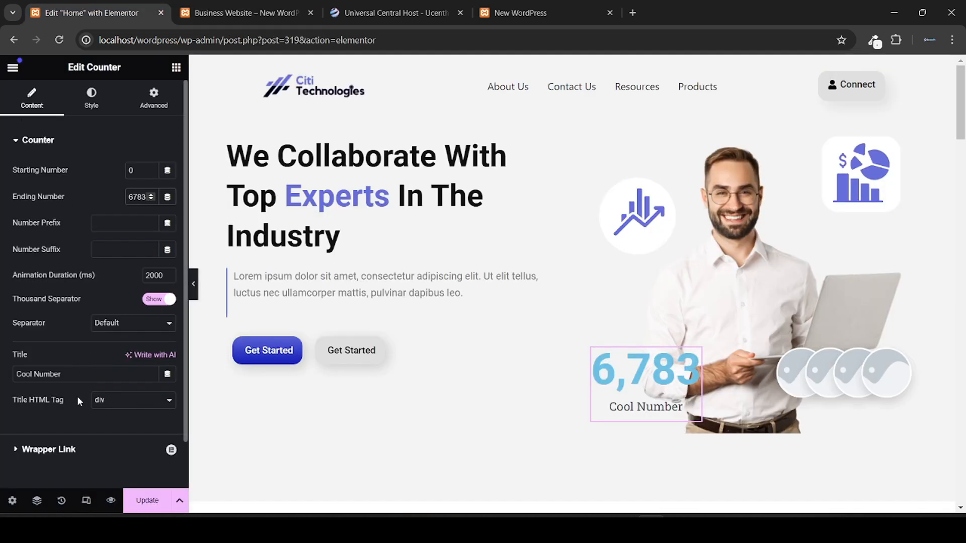
pyautogui.doubleClick(59, 374)
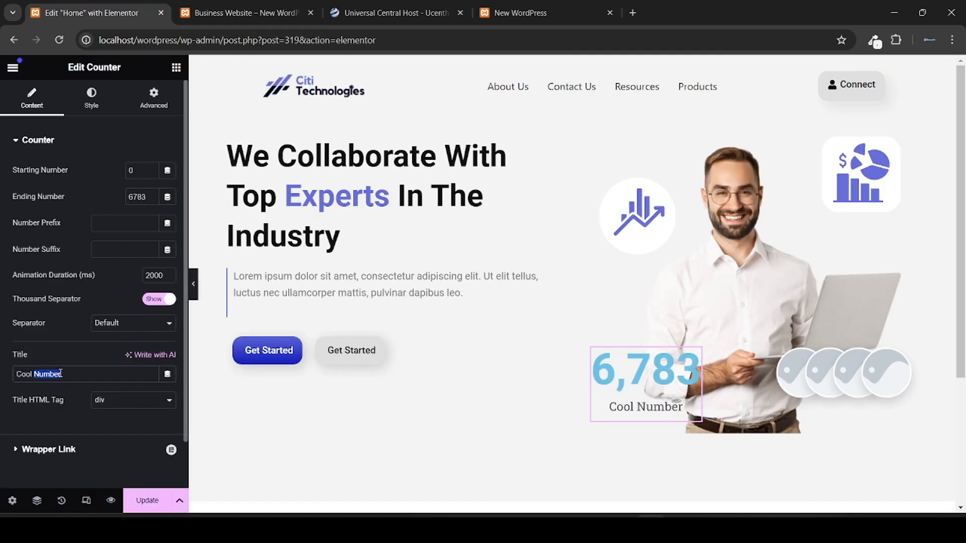
pyautogui.tripleClick(60, 374)
pyautogui.write('Customers')
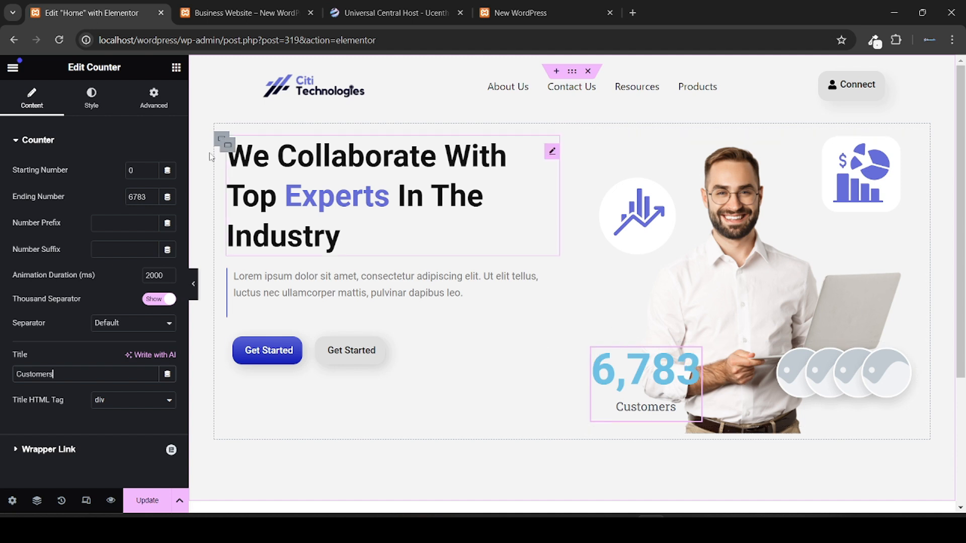
# Step: Give the counter widget a classic background in white, #FFFFFF
pyautogui.click(154, 98)
pyautogui.scroll(-8, 3, 239)
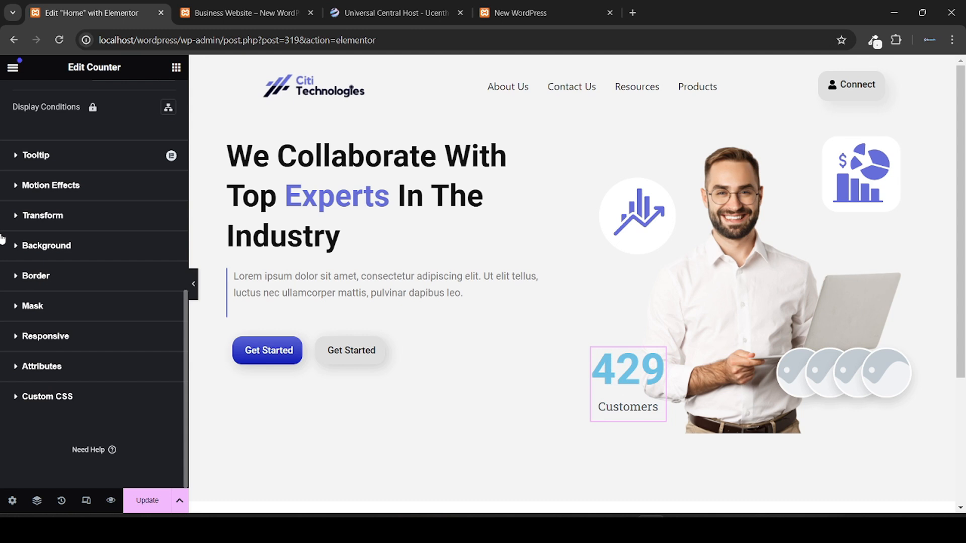
pyautogui.click(74, 255)
pyautogui.scroll(-3, 74, 252)
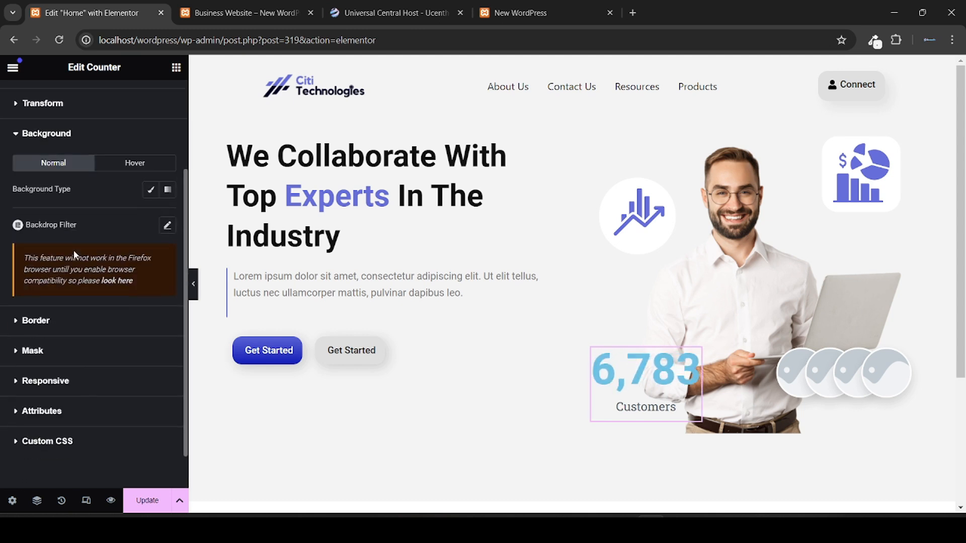
pyautogui.click(150, 190)
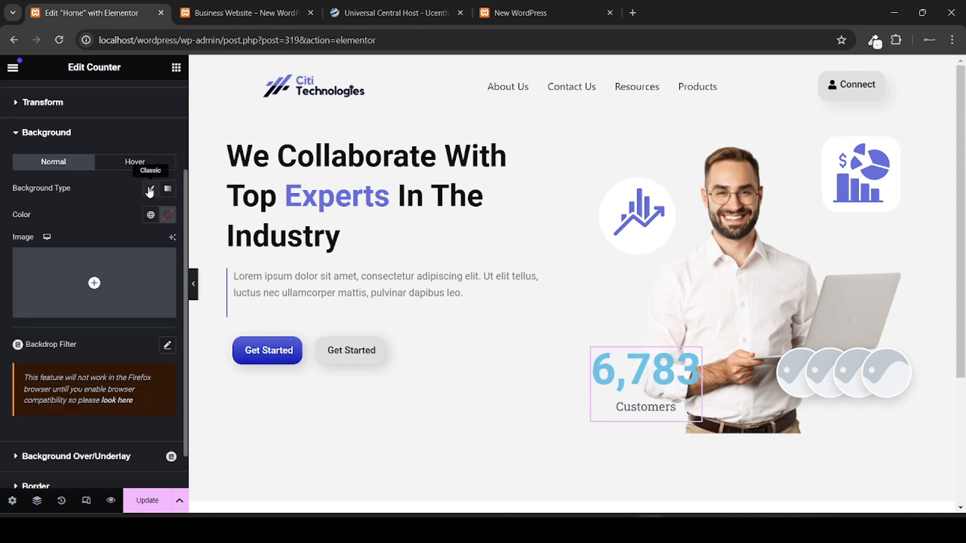
pyautogui.click(168, 215)
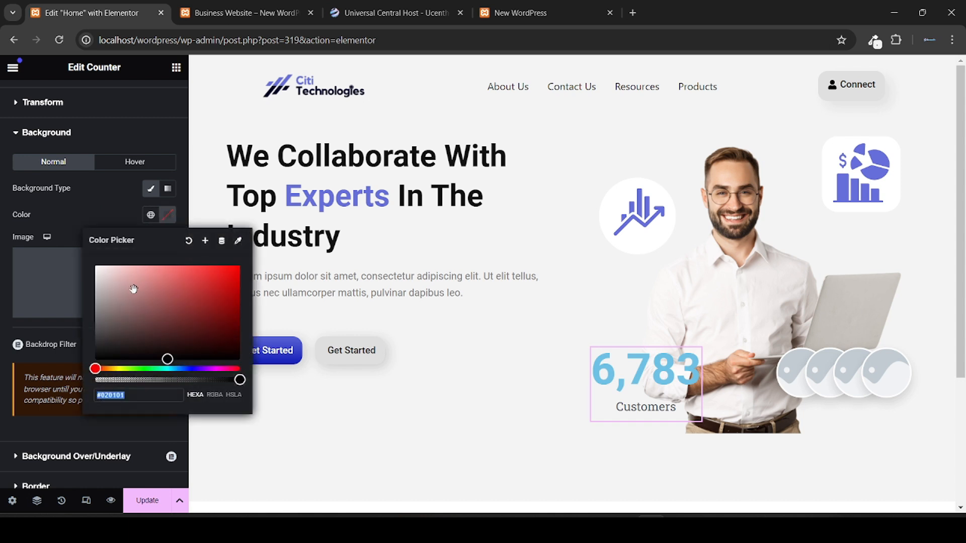
pyautogui.moveTo(133, 287); pyautogui.dragTo(73, 260)
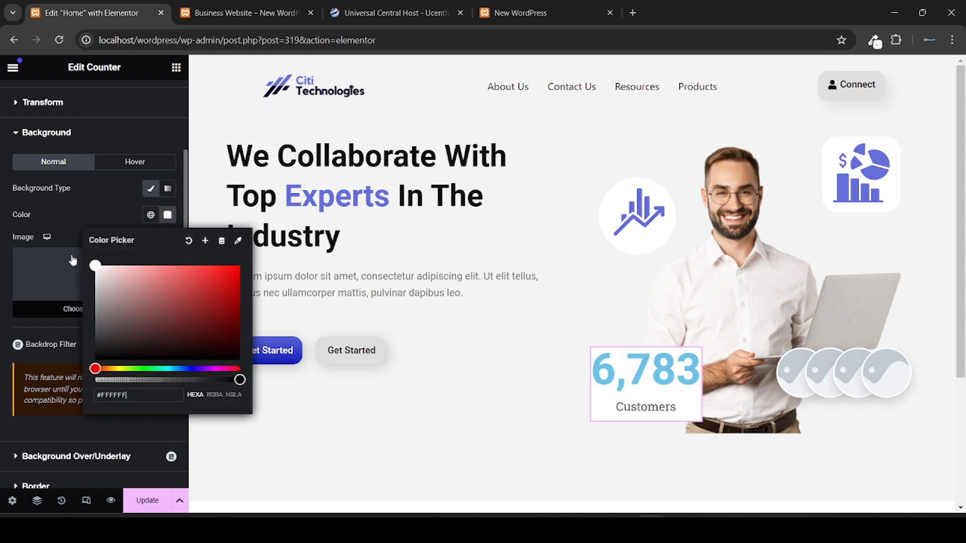
pyautogui.click(2, 236)
# Step: Set the counter widget's border radius to 15 px on all corners
pyautogui.scroll(-4, 2, 236)
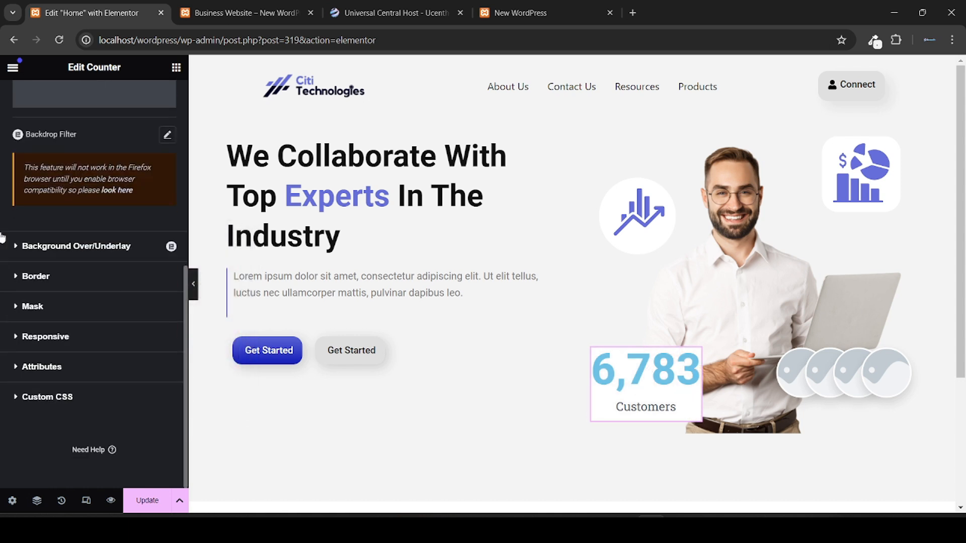
pyautogui.click(76, 282)
pyautogui.scroll(-3, 77, 285)
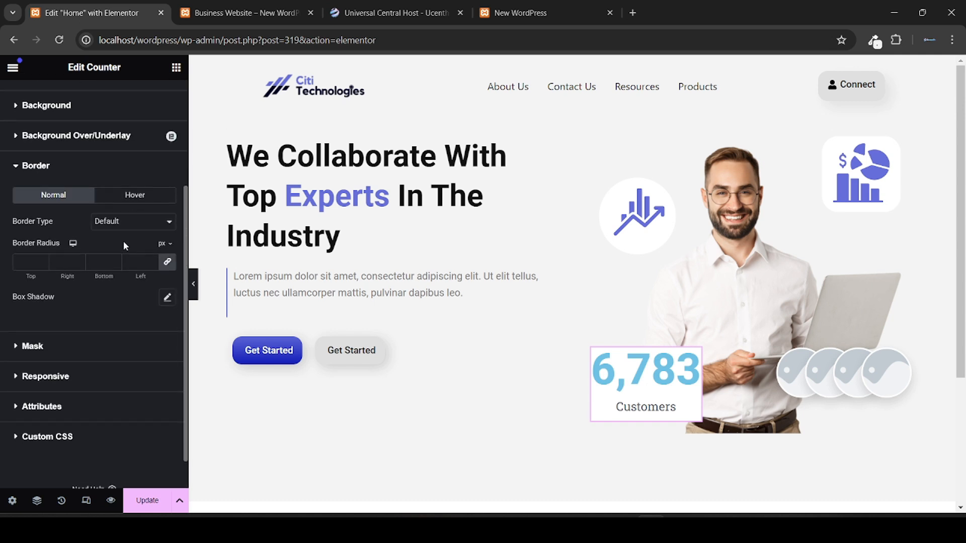
pyautogui.click(27, 263)
pyautogui.write('15')
# Step: Set the typography size of the counter's number to 38 px
pyautogui.scroll(3, 4, 281)
pyautogui.click(91, 103)
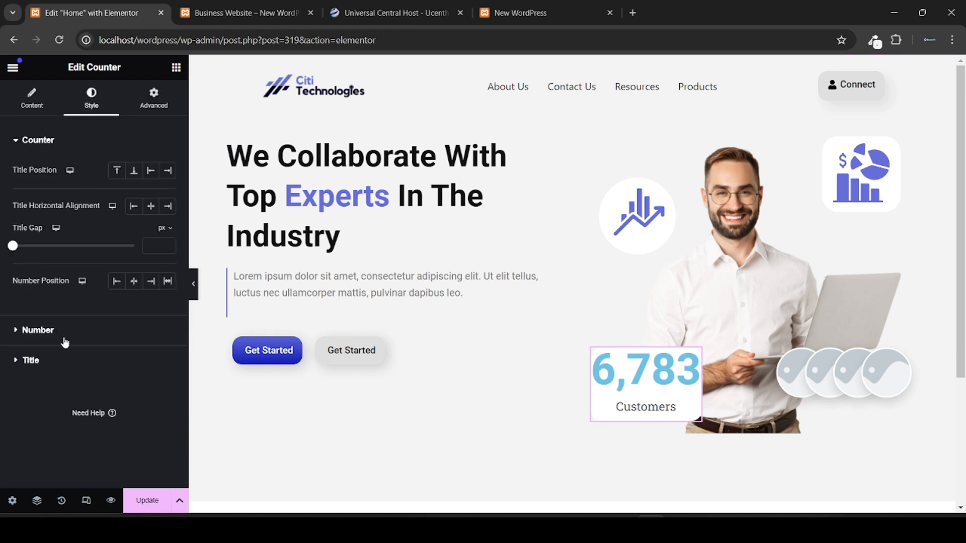
pyautogui.click(38, 330)
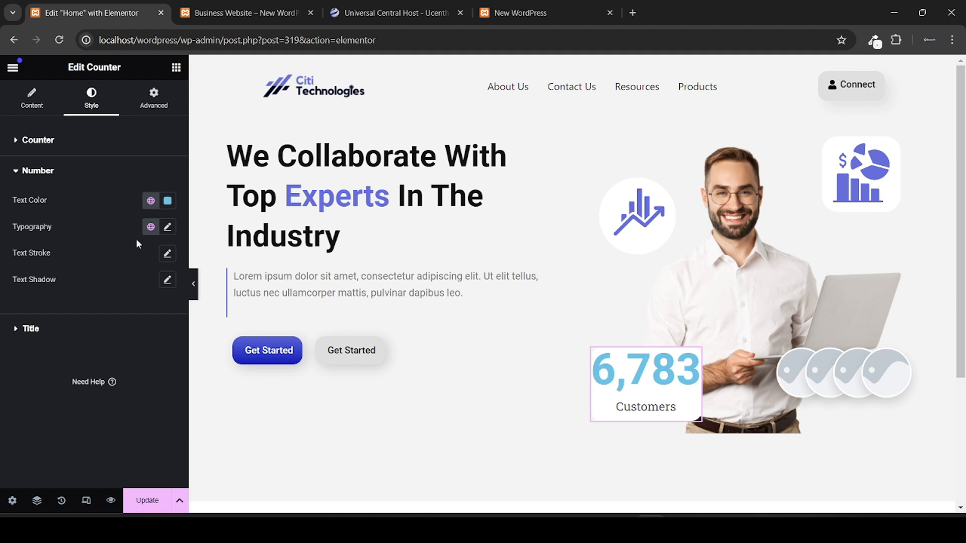
pyautogui.click(168, 228)
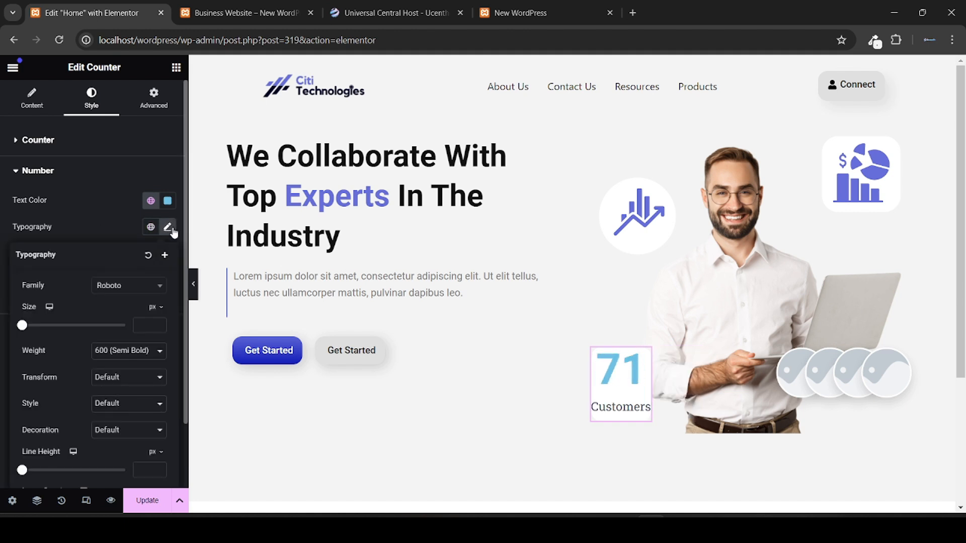
pyautogui.click(147, 322)
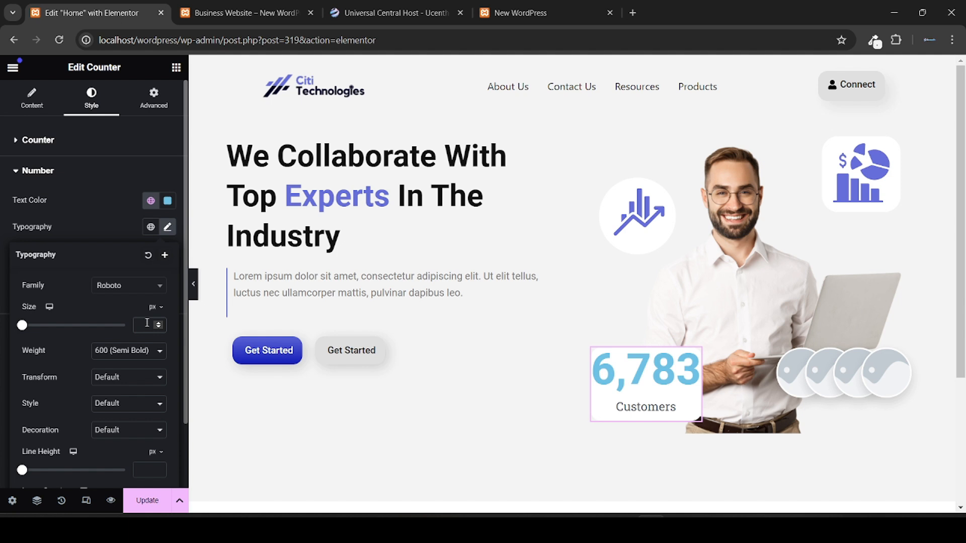
pyautogui.write('30')
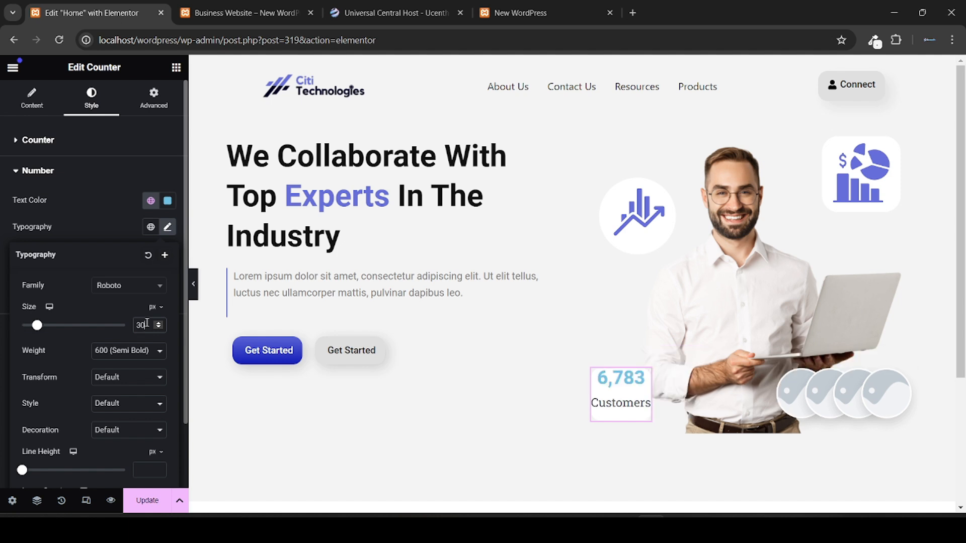
pyautogui.press('BackSpace')
pyautogui.write('7')
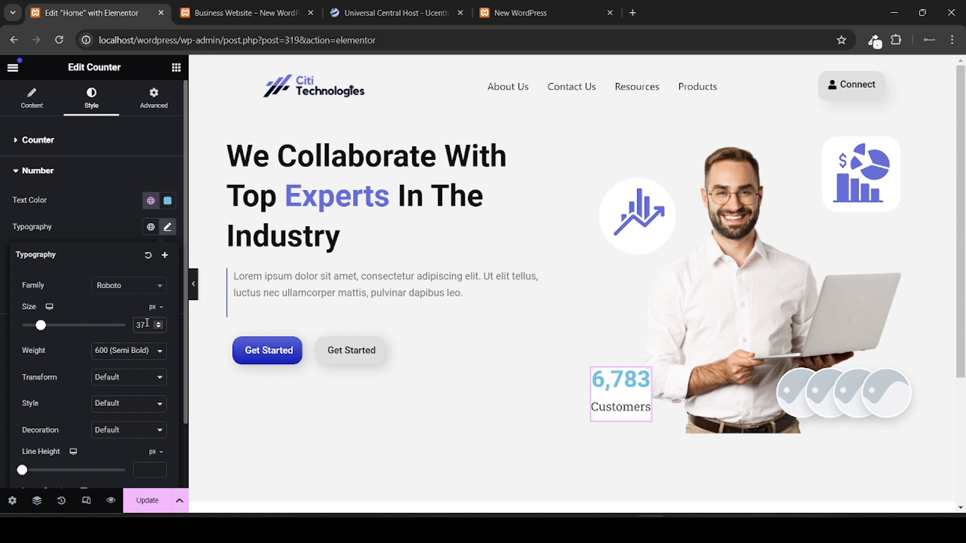
pyautogui.press('Up')
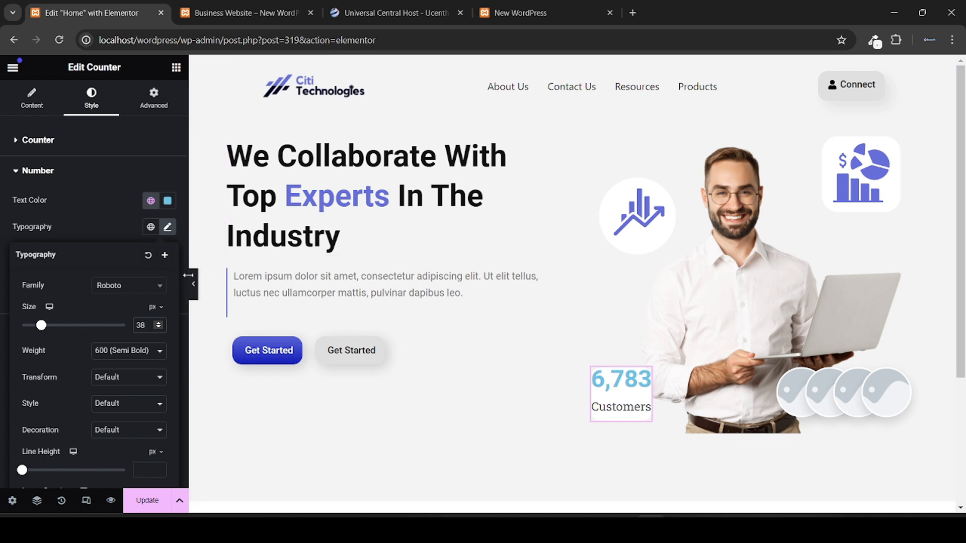
# Step: Compare the full-width hero section with the Business Website reference page, then return to the counter's settings
pyautogui.click(194, 285)
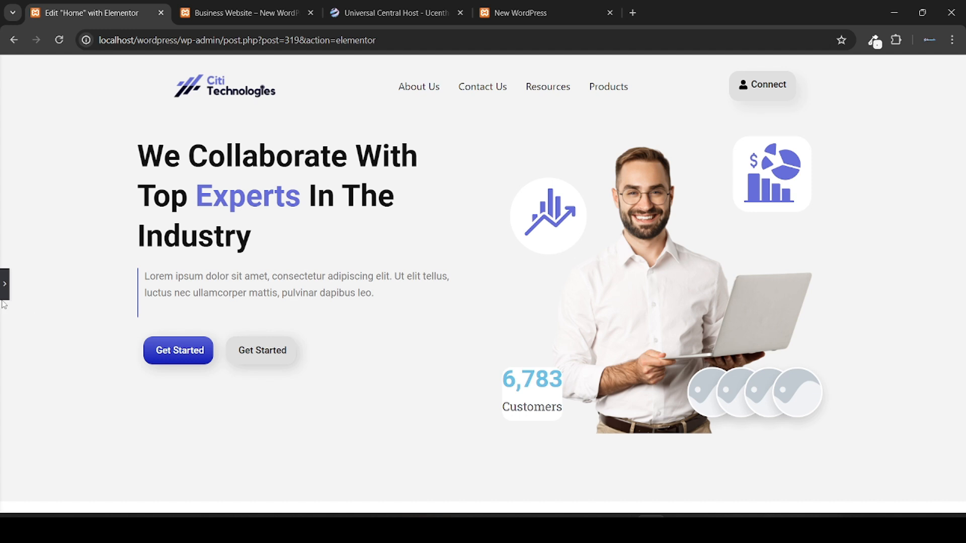
pyautogui.click(272, 6)
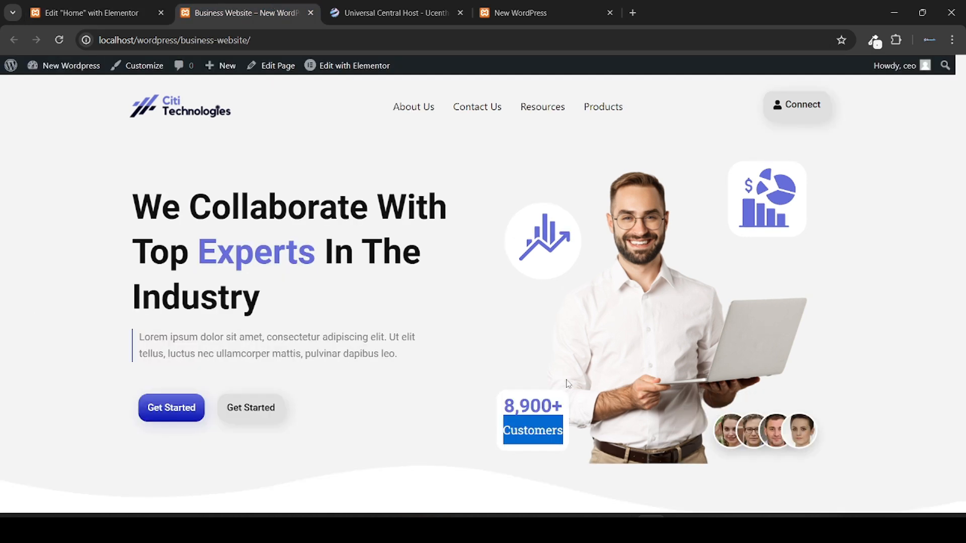
pyautogui.click(153, 4)
pyautogui.click(3, 285)
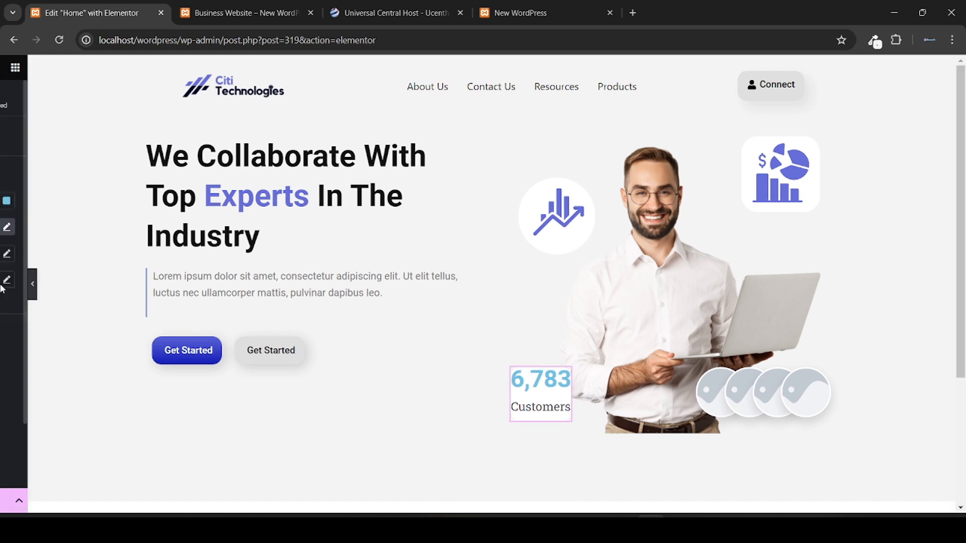
# Step: Set the counter widget's padding to 10 px on all sides and preview the hero section at full width
pyautogui.click(154, 98)
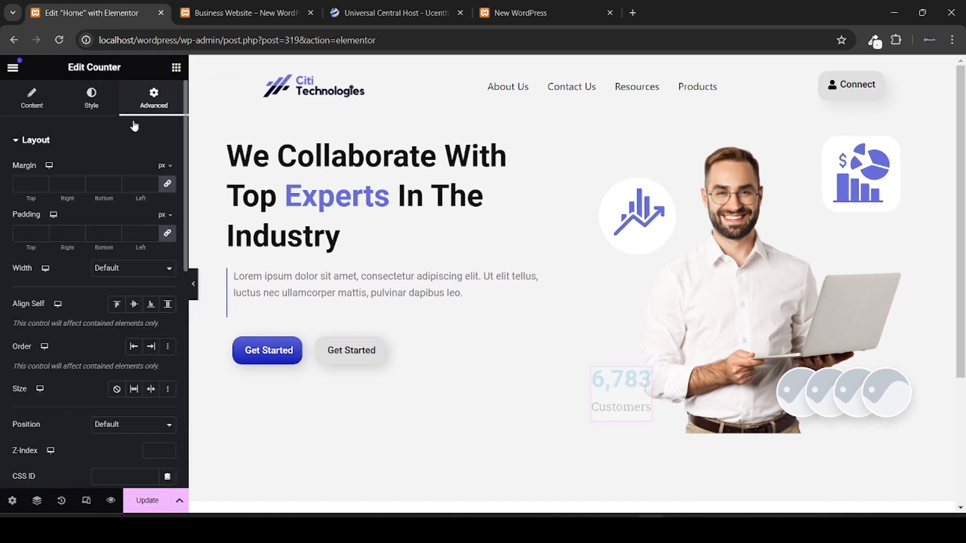
pyautogui.click(24, 234)
pyautogui.write('10')
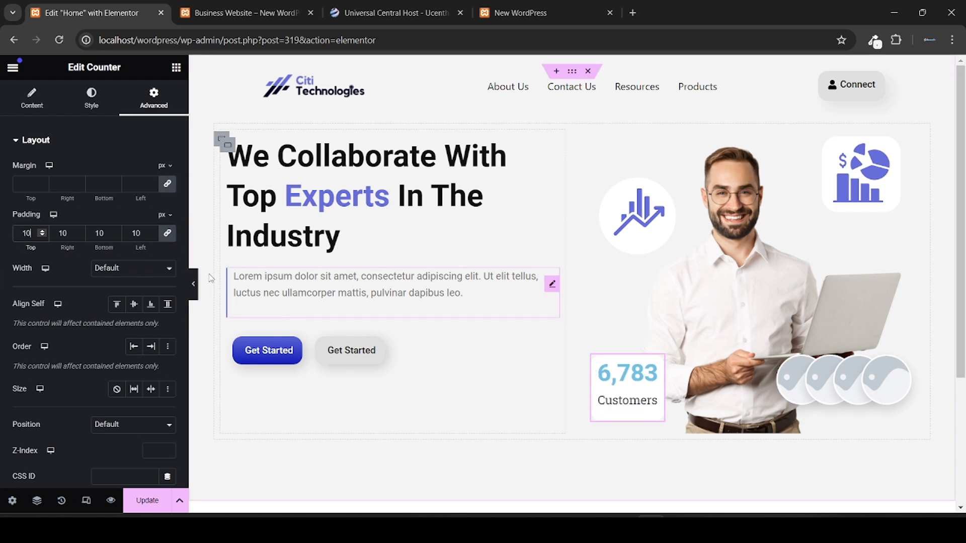
pyautogui.click(193, 283)
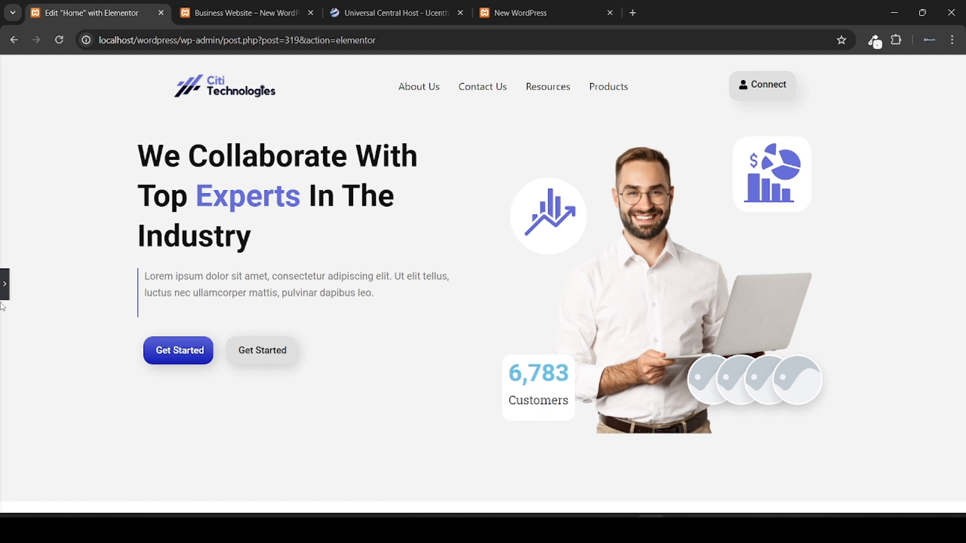
pyautogui.click(4, 284)
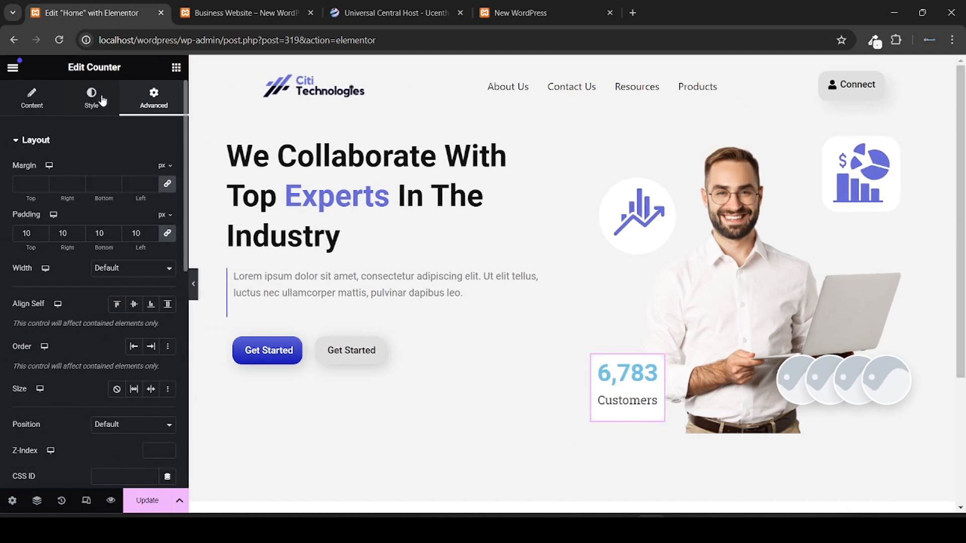
# Step: Set the counter number's text color to the global Default color, #666ED9, and check it against the Business Website reference page
pyautogui.click(91, 98)
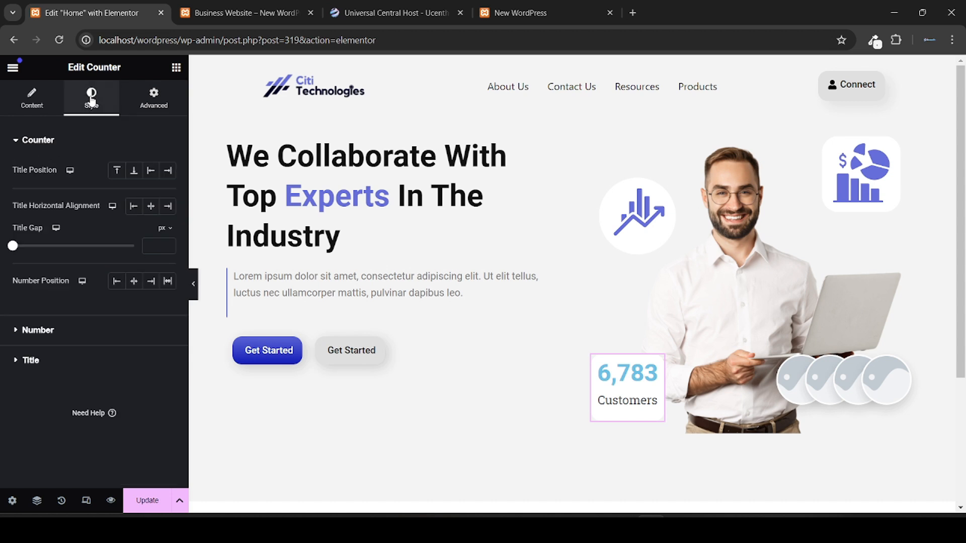
pyautogui.click(74, 347)
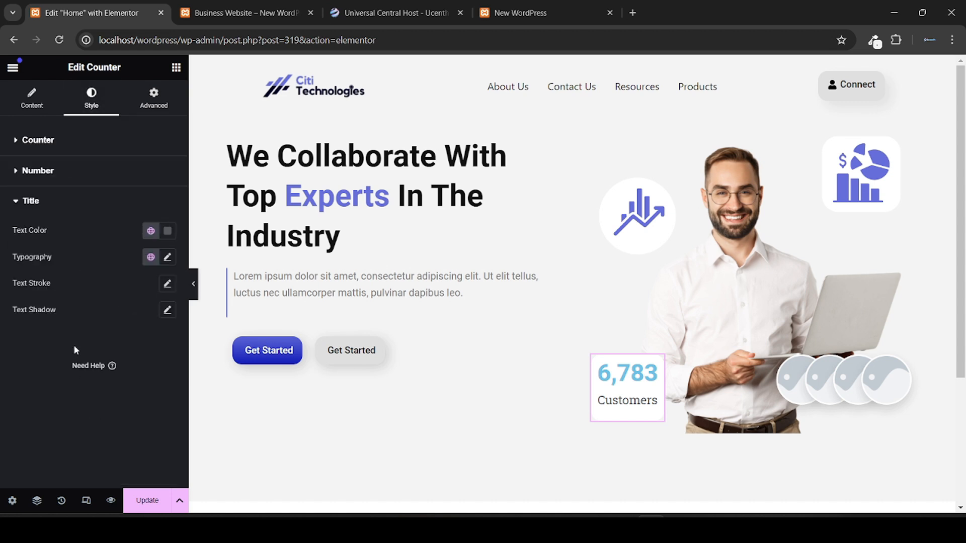
pyautogui.click(79, 172)
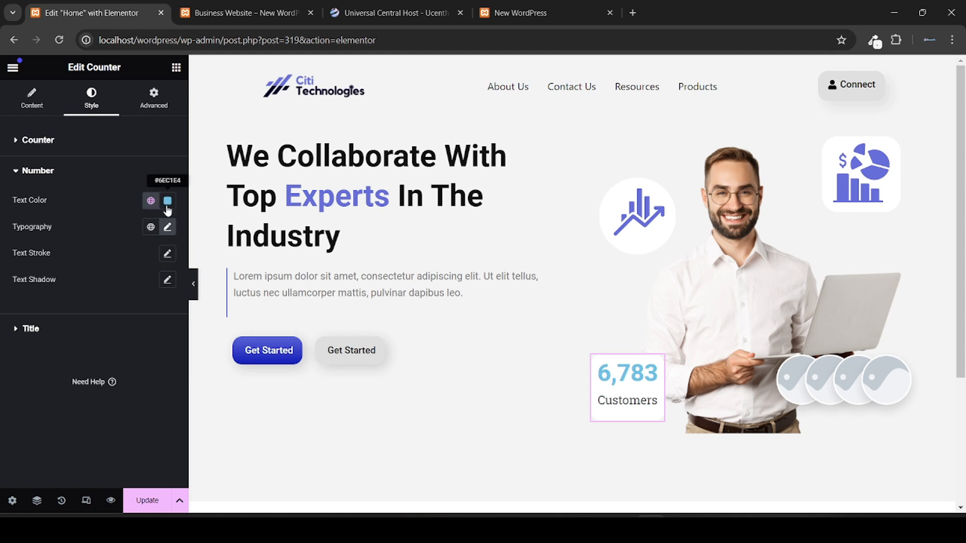
pyautogui.click(150, 200)
pyautogui.scroll(-2, 112, 361)
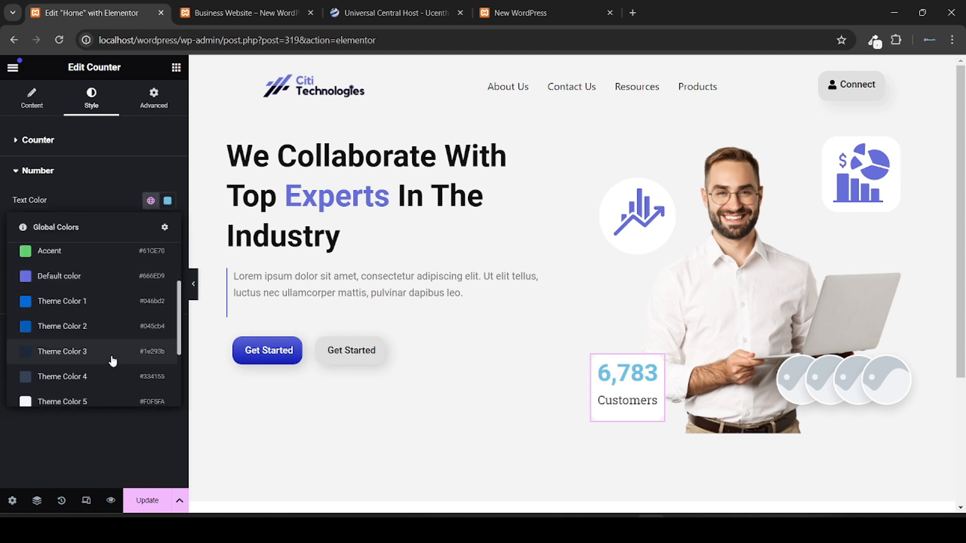
pyautogui.scroll(1, 112, 361)
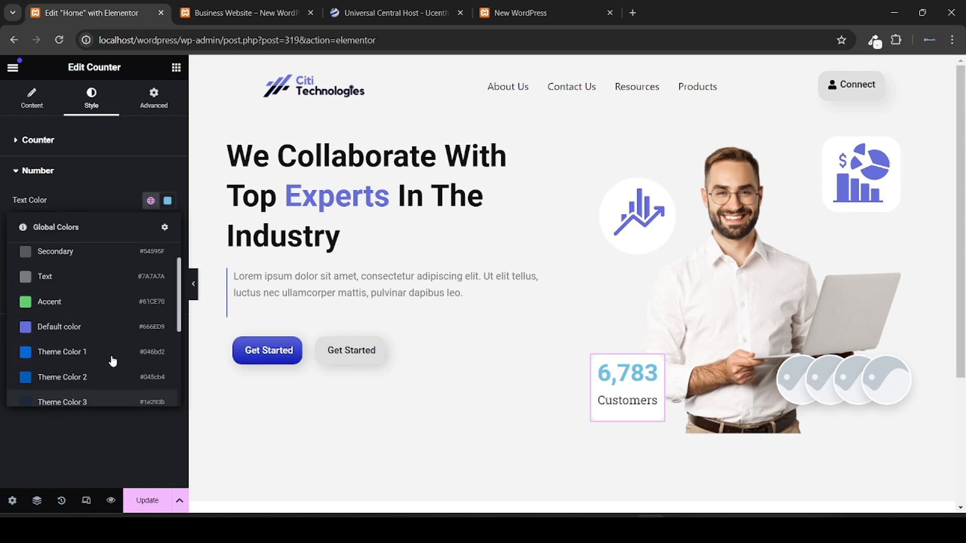
pyautogui.click(133, 327)
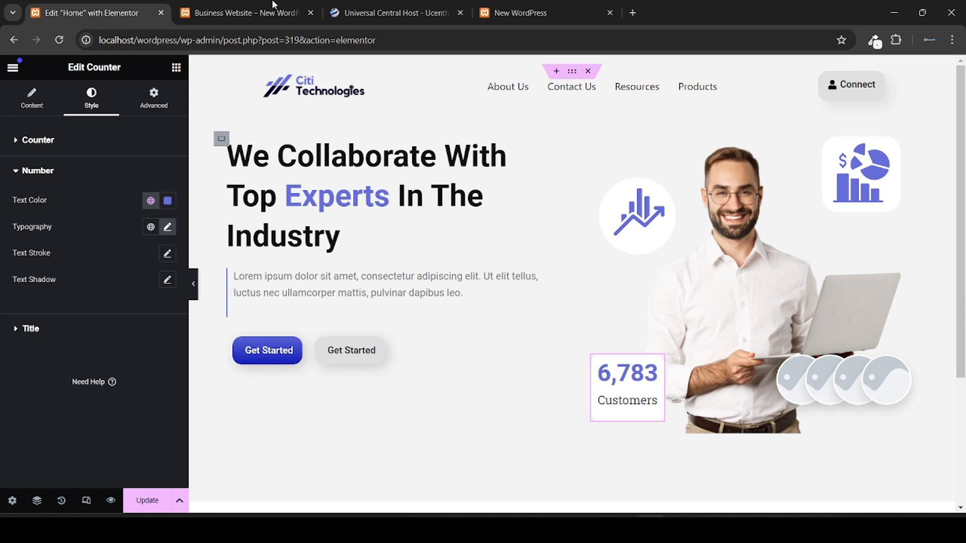
pyautogui.click(229, 10)
pyautogui.click(101, 3)
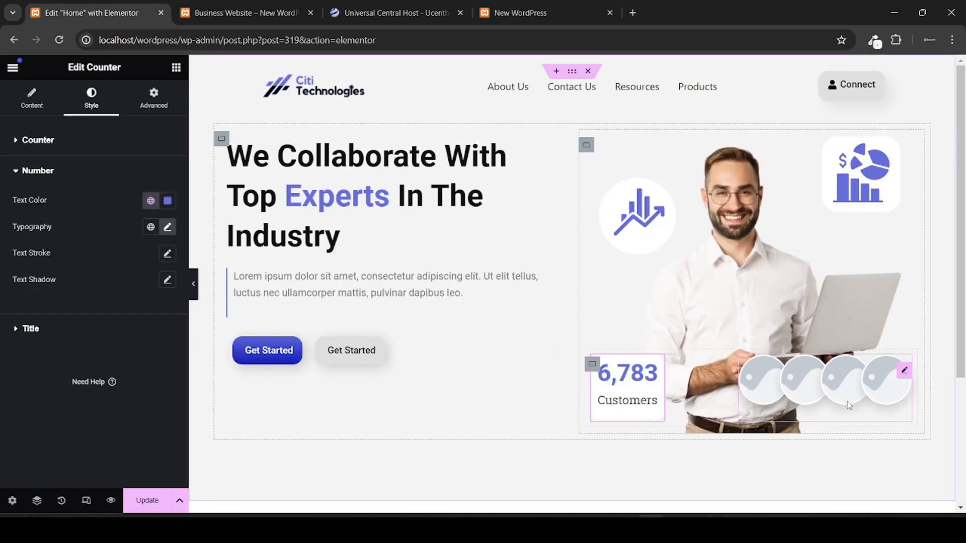
# Step: Open the media library to choose an image for Item #1 of the image stack over the man's photo
pyautogui.click(904, 371)
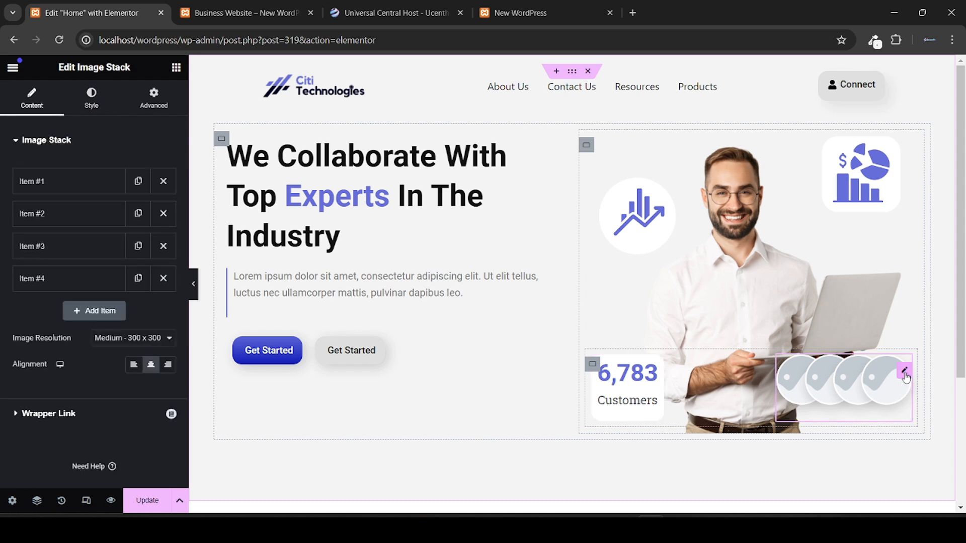
pyautogui.click(58, 185)
pyautogui.click(67, 296)
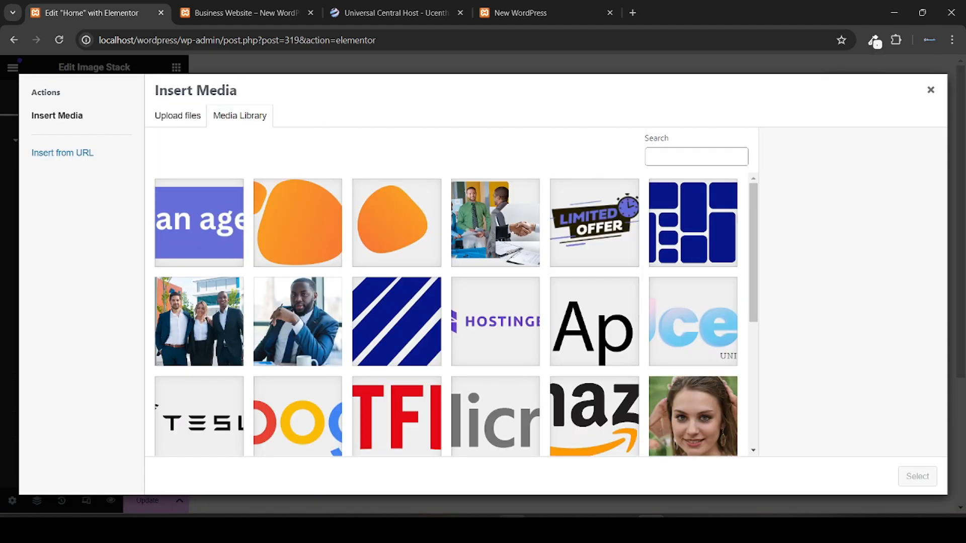
# Step: Look through the customer portraits in the Customers Images folder inside Materials, then return to the media library
pyautogui.click(512, 530)
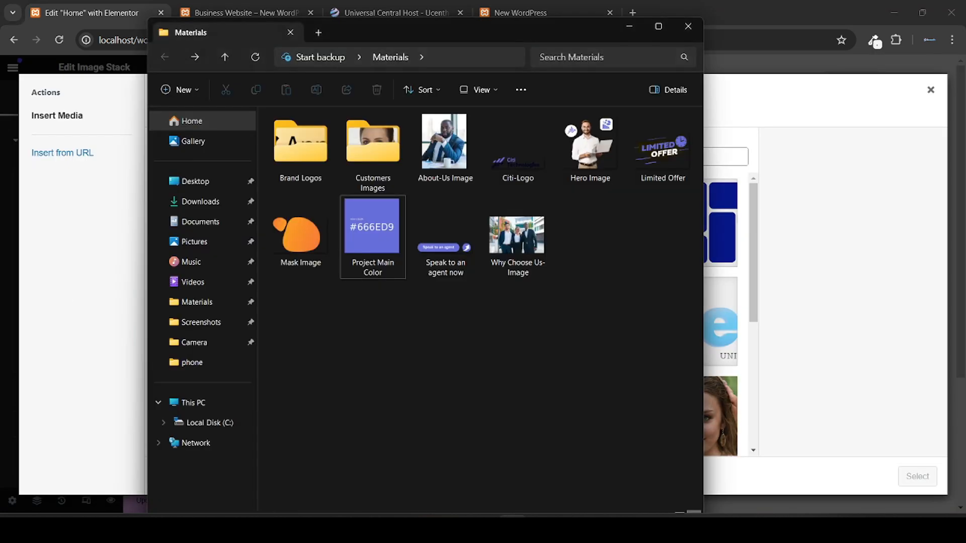
pyautogui.doubleClick(385, 162)
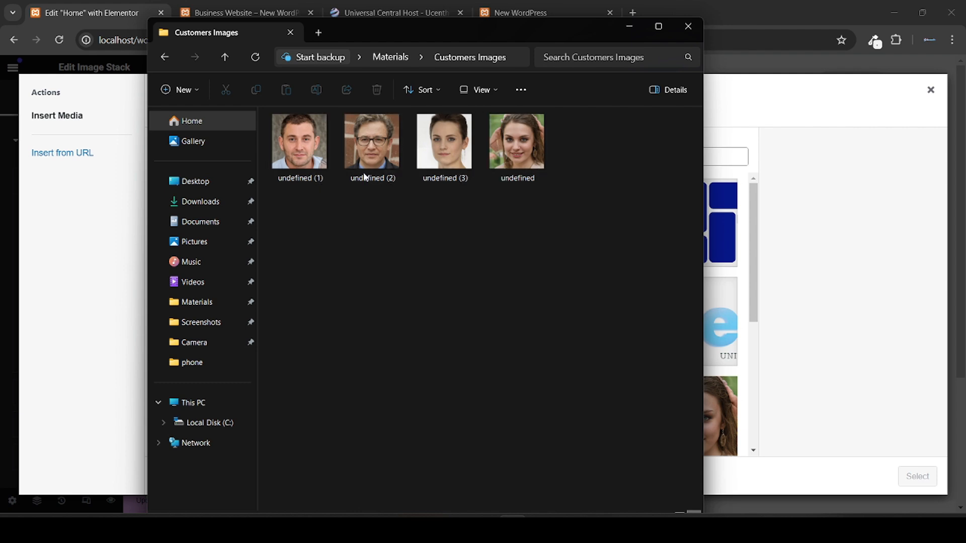
pyautogui.click(164, 58)
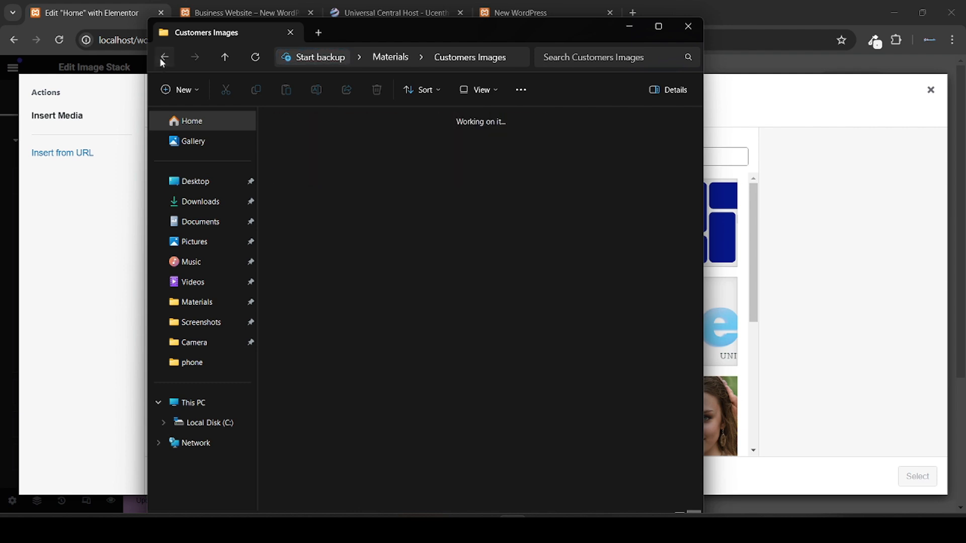
pyautogui.click(90, 269)
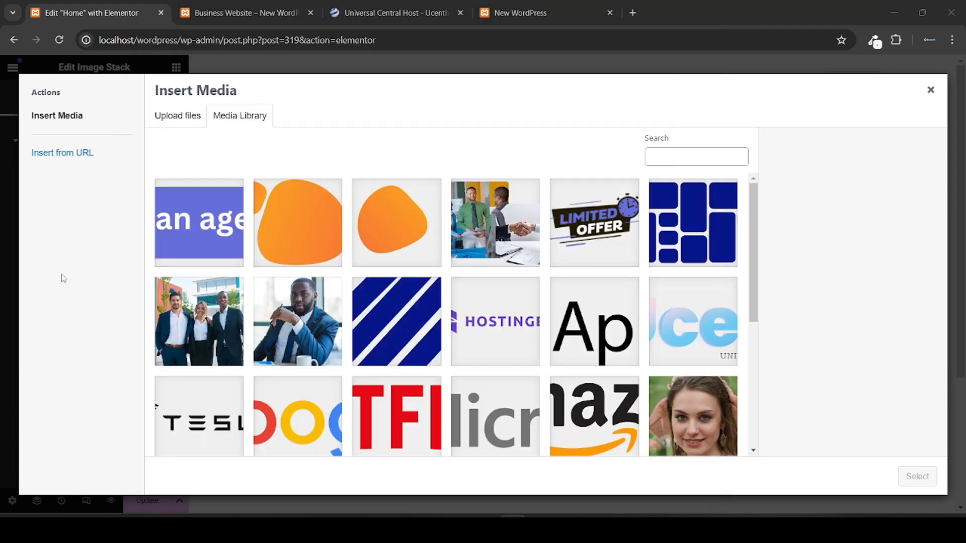
# Step: Insert the long-haired woman's portrait, undefined.jpeg, as the image of the stack's Item #1
pyautogui.scroll(-2, 436, 274)
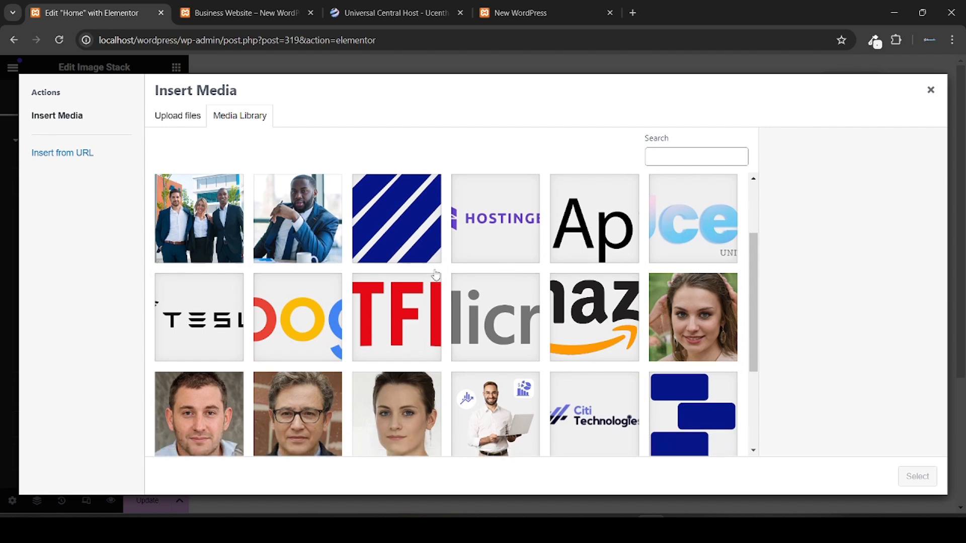
pyautogui.scroll(-2, 693, 306)
pyautogui.click(693, 304)
pyautogui.click(701, 234)
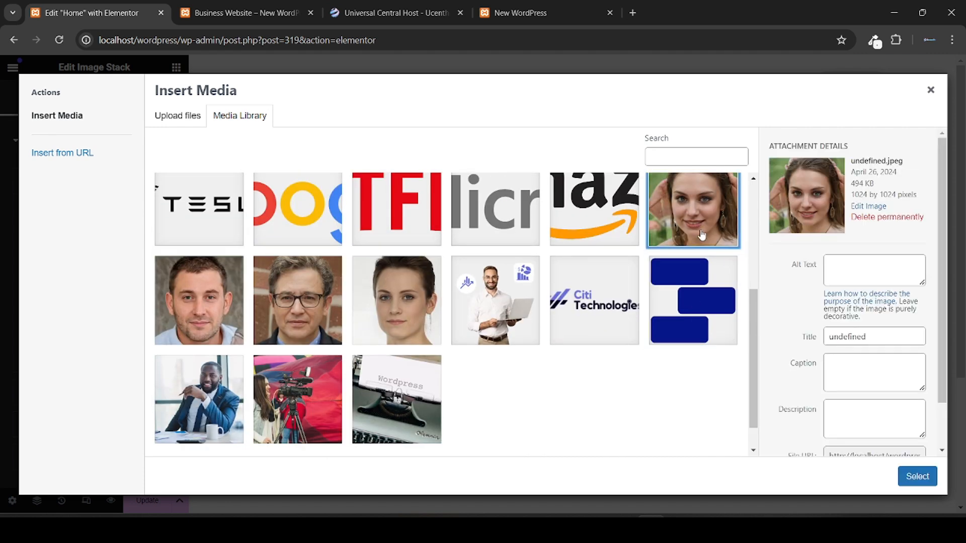
pyautogui.click(914, 480)
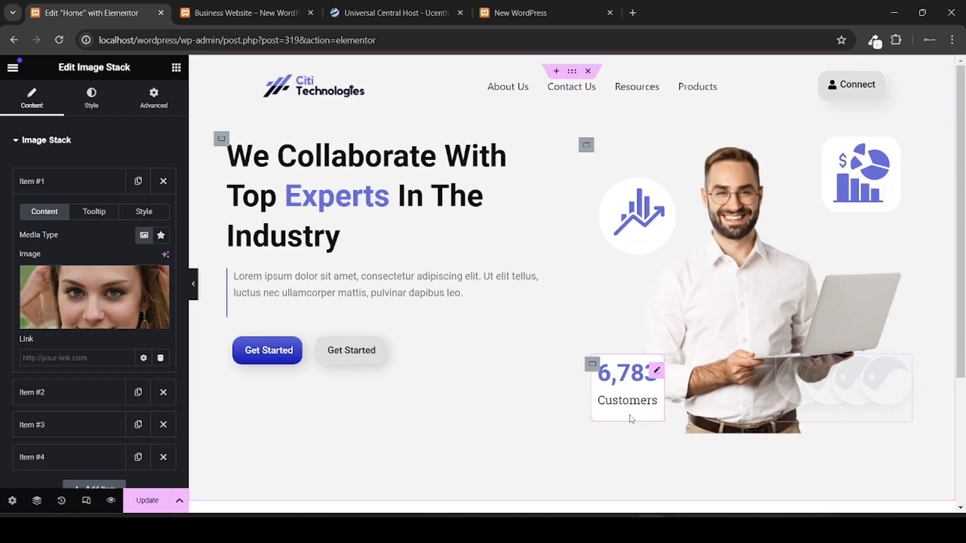
pyautogui.click(53, 185)
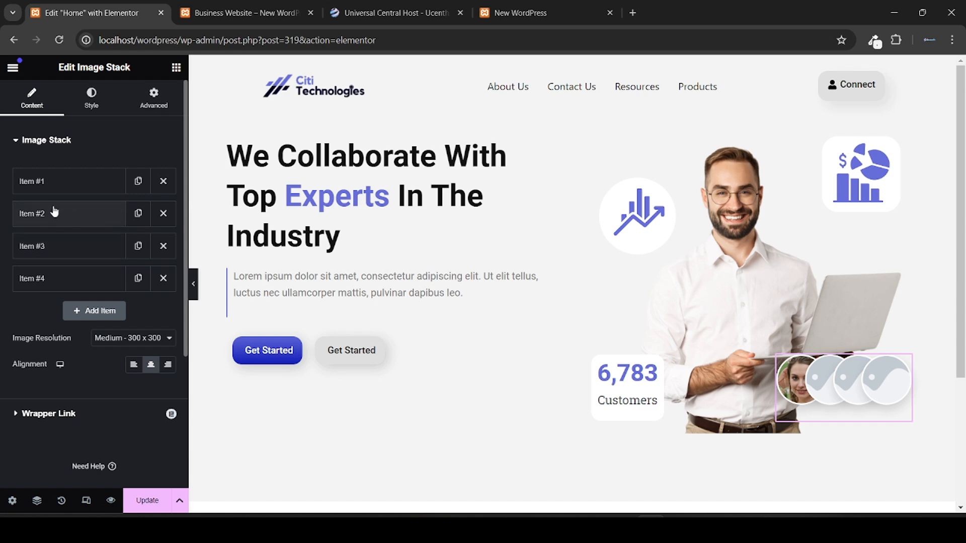
# Step: Set the image of the stack's Item #2 to the short-haired man's portrait, undefined-1.jpeg
pyautogui.click(54, 212)
pyautogui.click(85, 341)
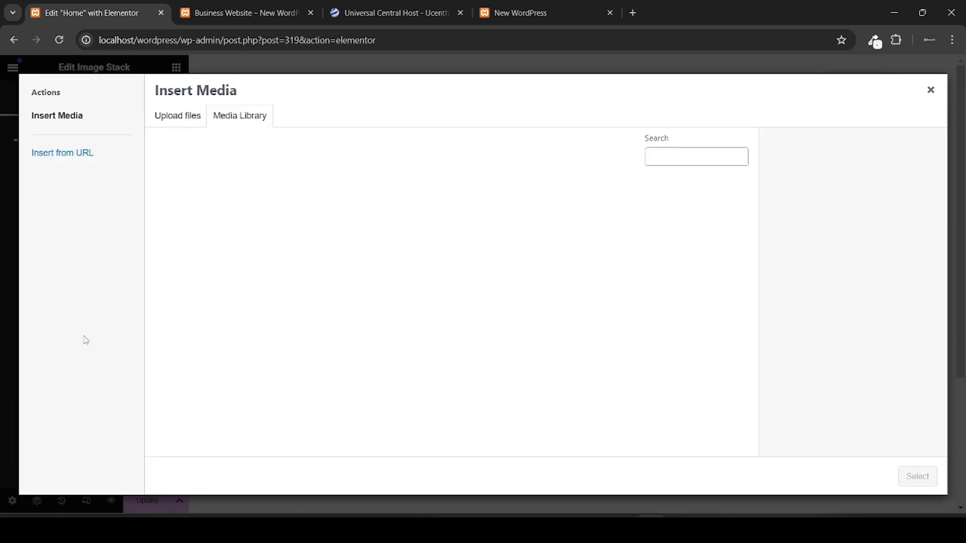
pyautogui.scroll(-4, 430, 346)
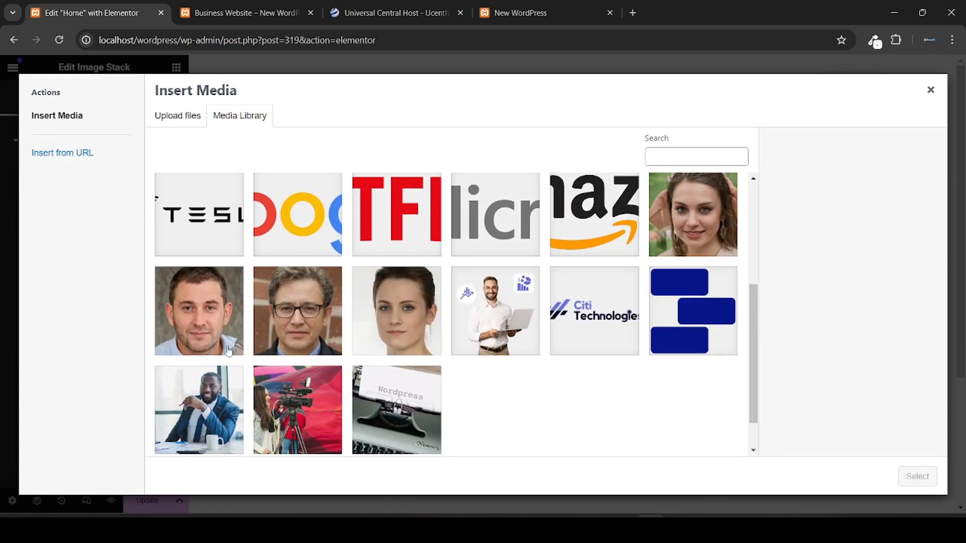
pyautogui.click(181, 346)
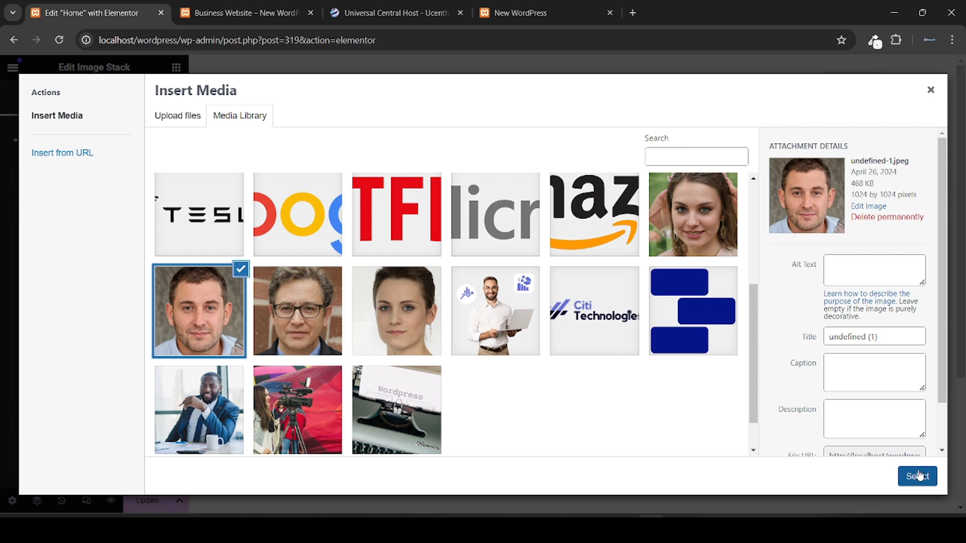
pyautogui.click(920, 477)
pyautogui.click(106, 218)
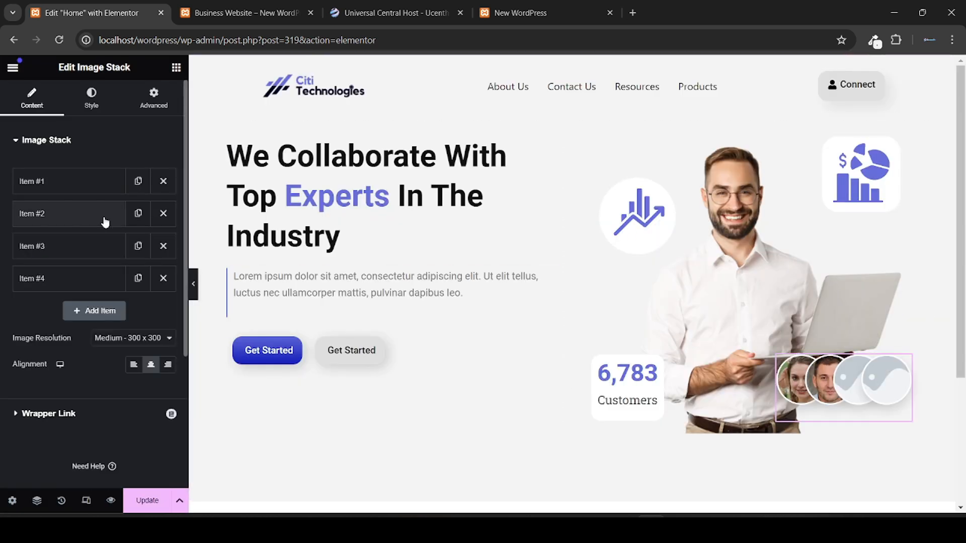
# Step: Set the image of the stack's Item #3 to the portrait of the man with glasses, undefined-2.jpeg
pyautogui.click(73, 249)
pyautogui.click(92, 344)
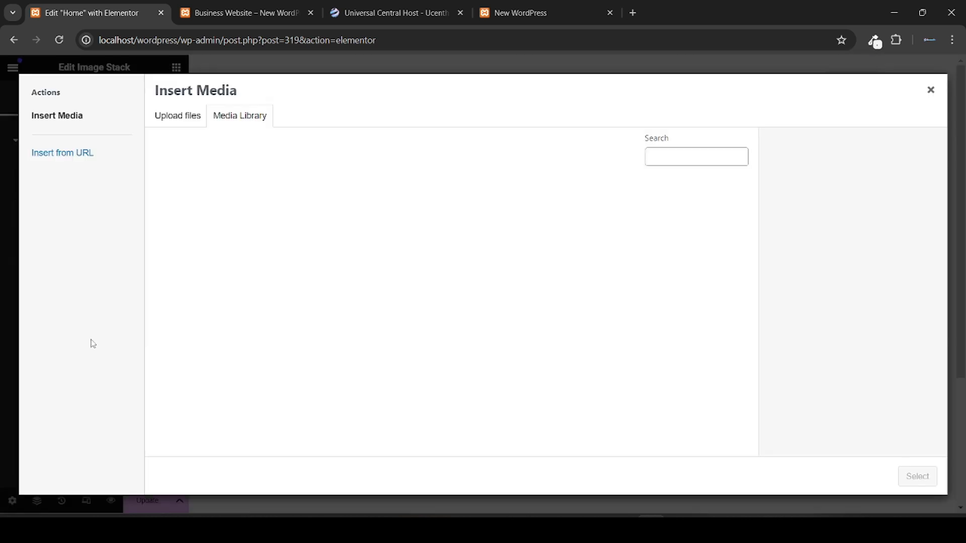
pyautogui.scroll(-3, 481, 424)
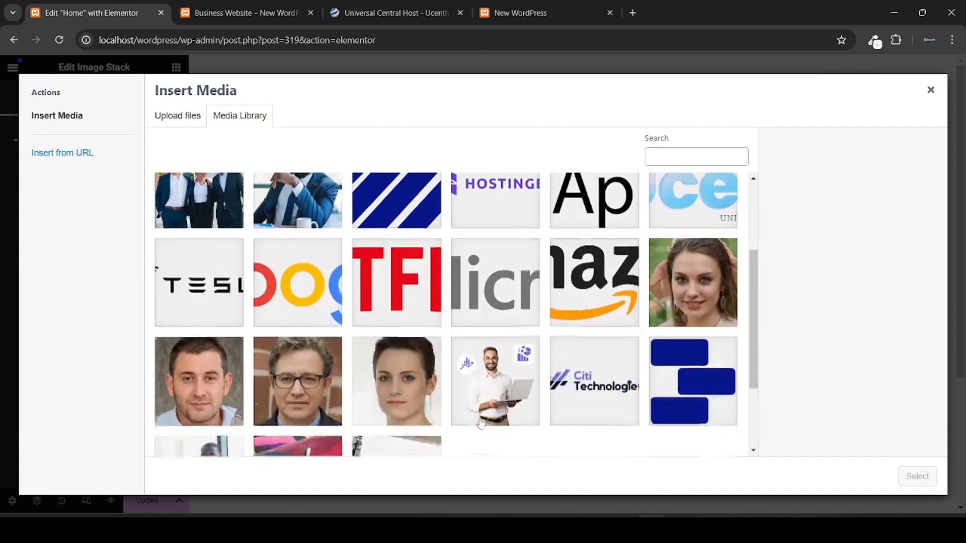
pyautogui.click(297, 378)
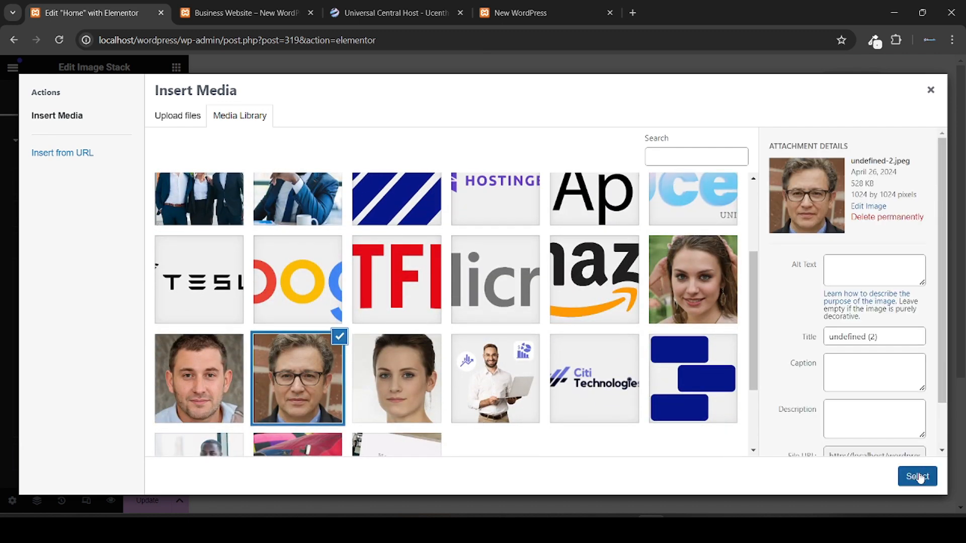
pyautogui.click(918, 475)
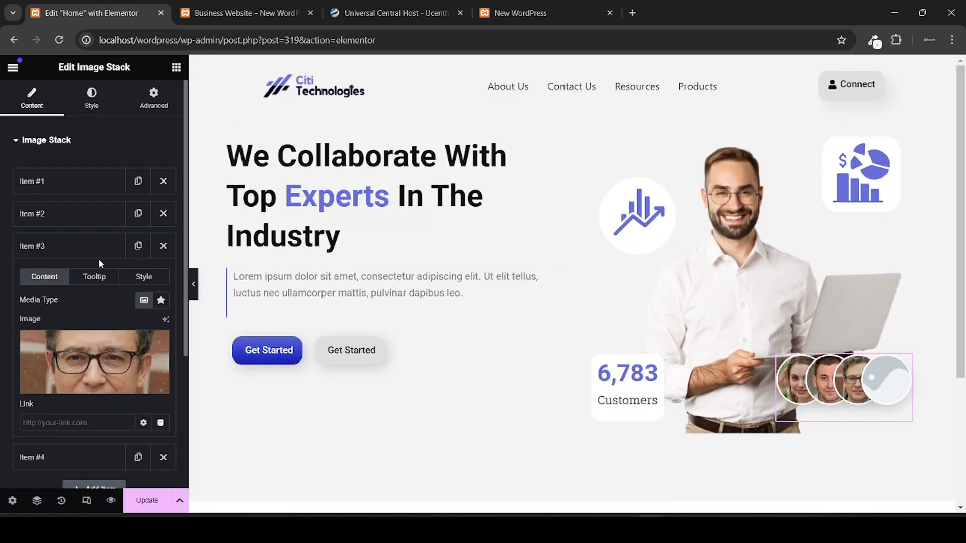
pyautogui.click(69, 241)
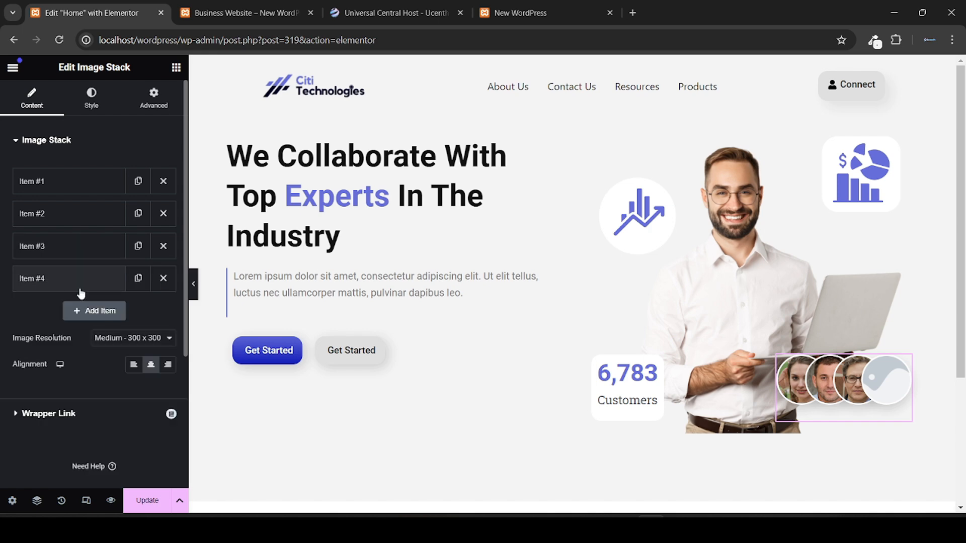
# Step: Set the image of the stack's Item #4 to the portrait of the woman with tied-back hair, undefined-3.jpeg
pyautogui.click(74, 282)
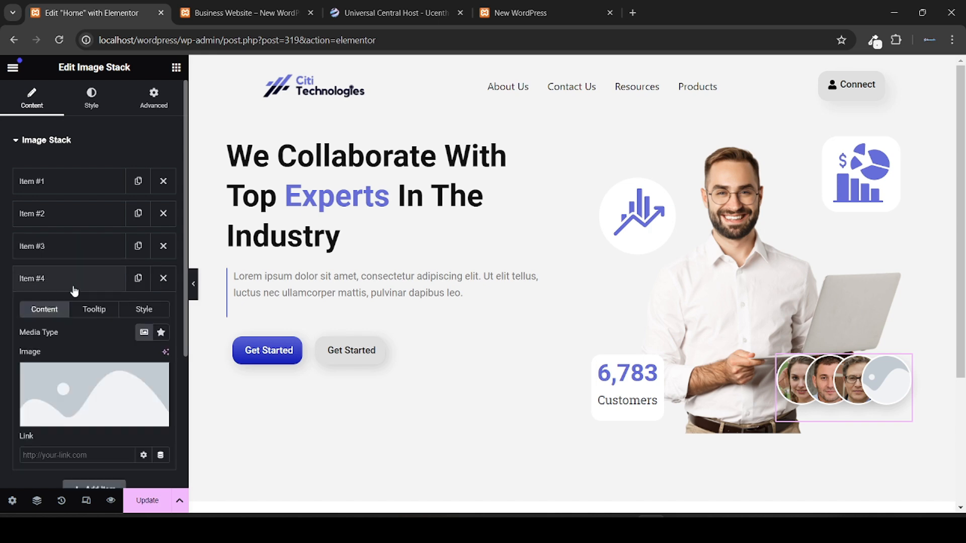
pyautogui.click(77, 403)
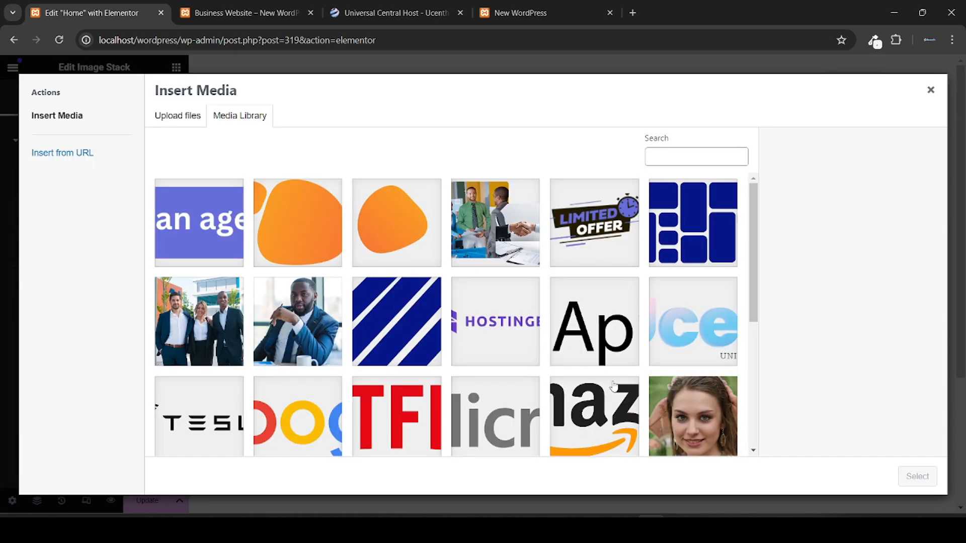
pyautogui.scroll(-3, 614, 387)
pyautogui.click(405, 364)
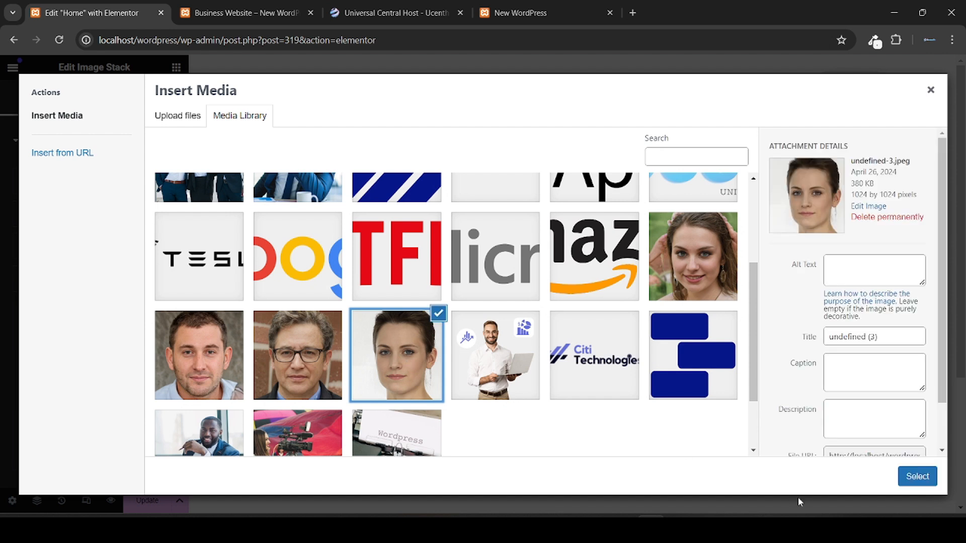
pyautogui.click(916, 477)
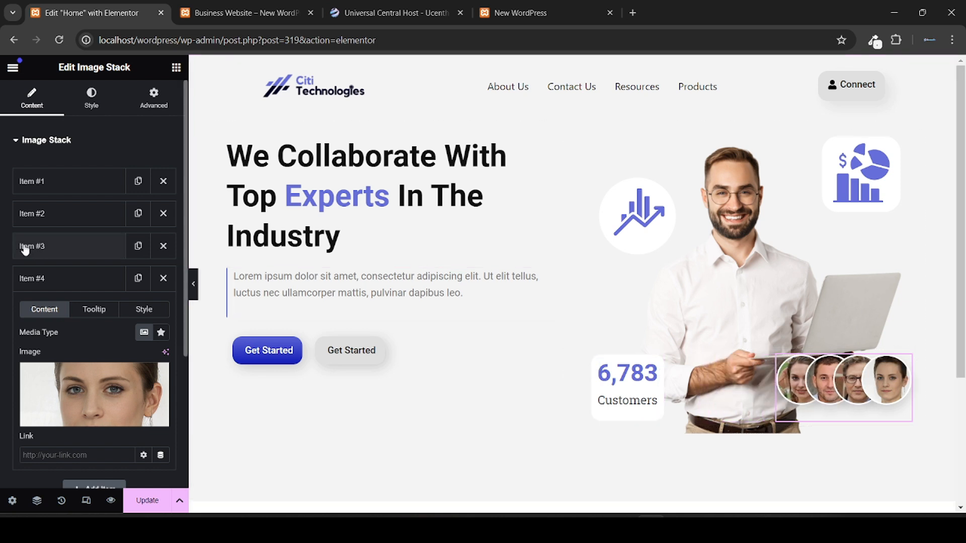
pyautogui.scroll(-1, 1, 206)
pyautogui.scroll(-3, 1, 206)
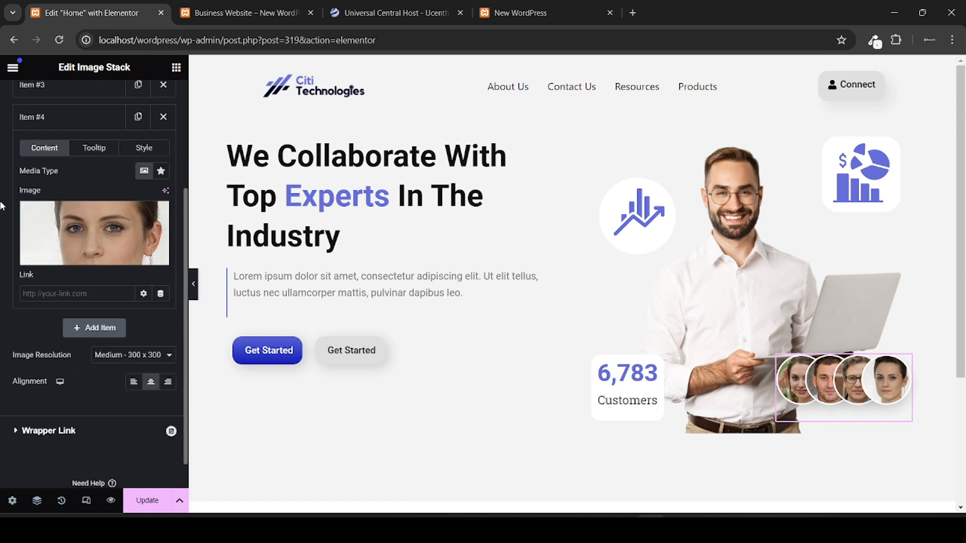
# Step: Set the image stack's item size to 72 px
pyautogui.scroll(4, 1, 206)
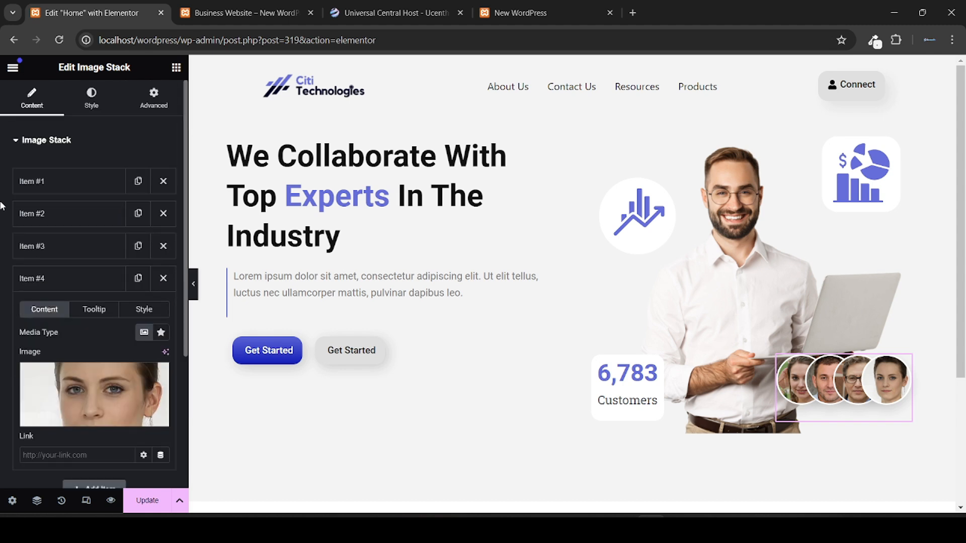
pyautogui.click(91, 100)
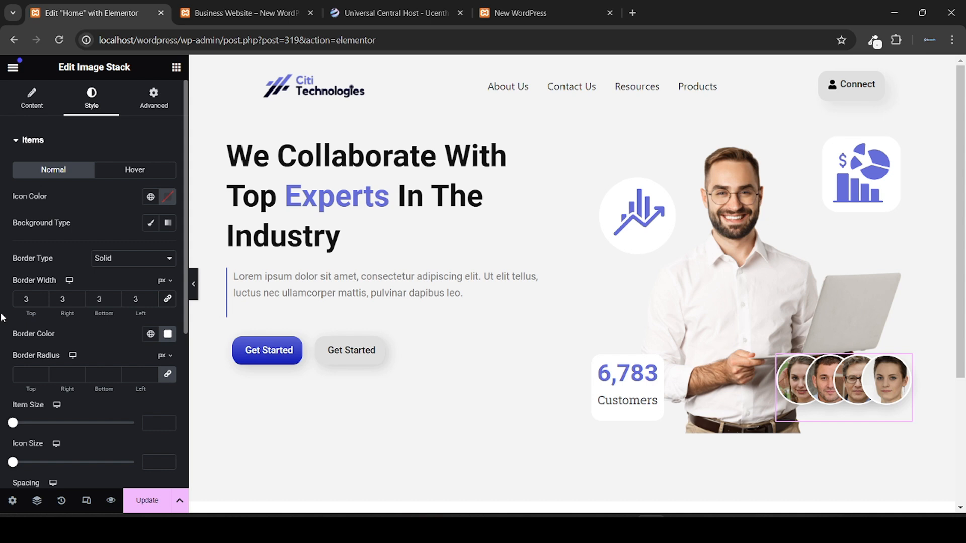
pyautogui.scroll(-3, 2, 317)
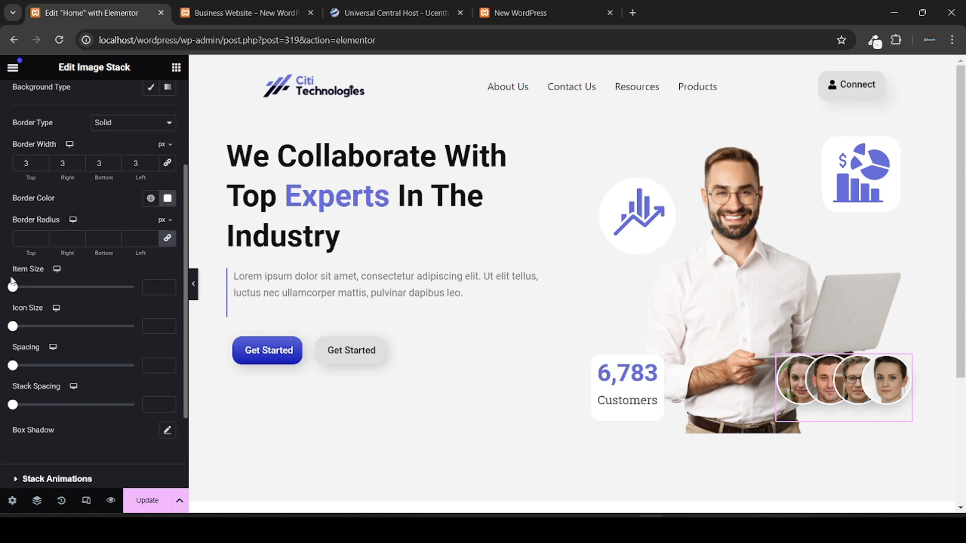
pyautogui.moveTo(13, 287); pyautogui.dragTo(54, 297)
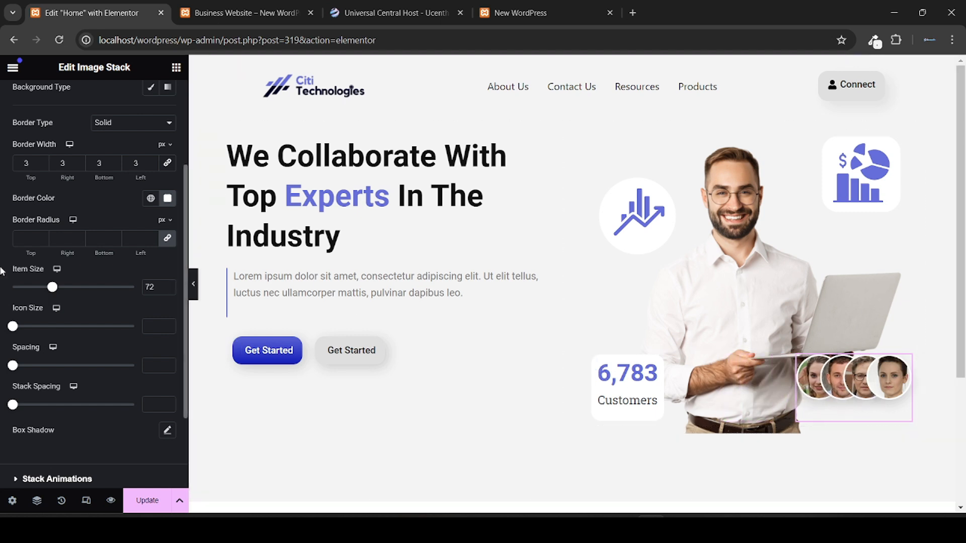
pyautogui.scroll(1, 1, 274)
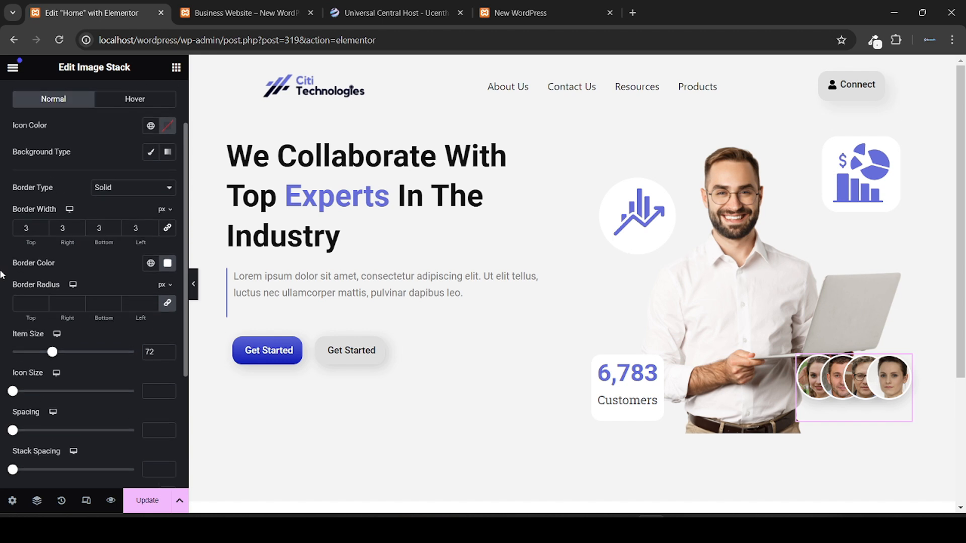
pyautogui.scroll(1, 1, 274)
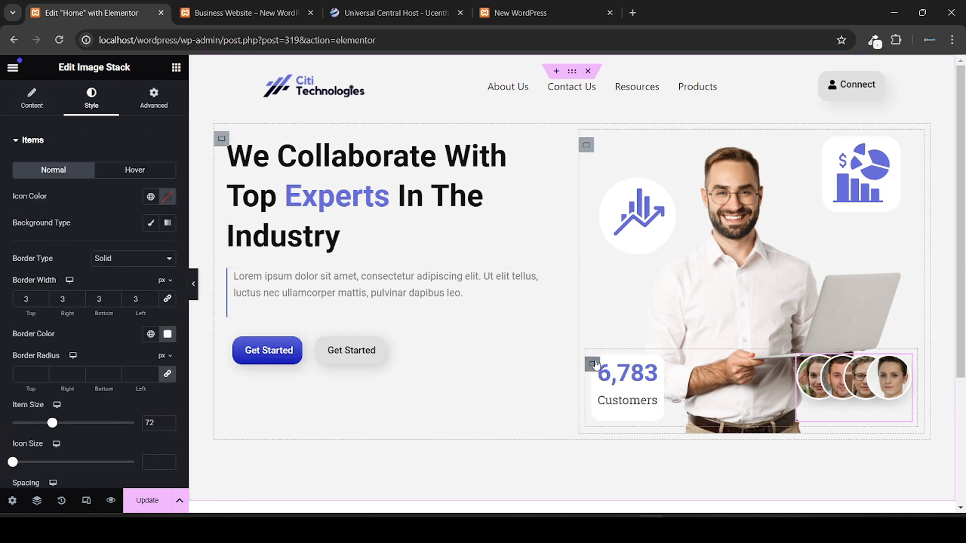
# Step: Align the items of the container holding the counter and image stack to the center, and preview the section without the editing controls
pyautogui.click(593, 363)
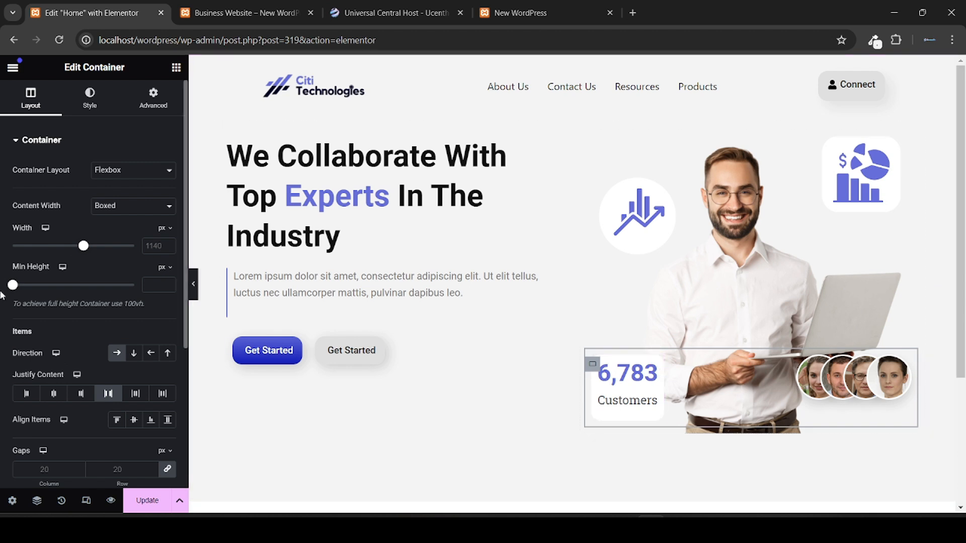
pyautogui.scroll(-3, 1, 294)
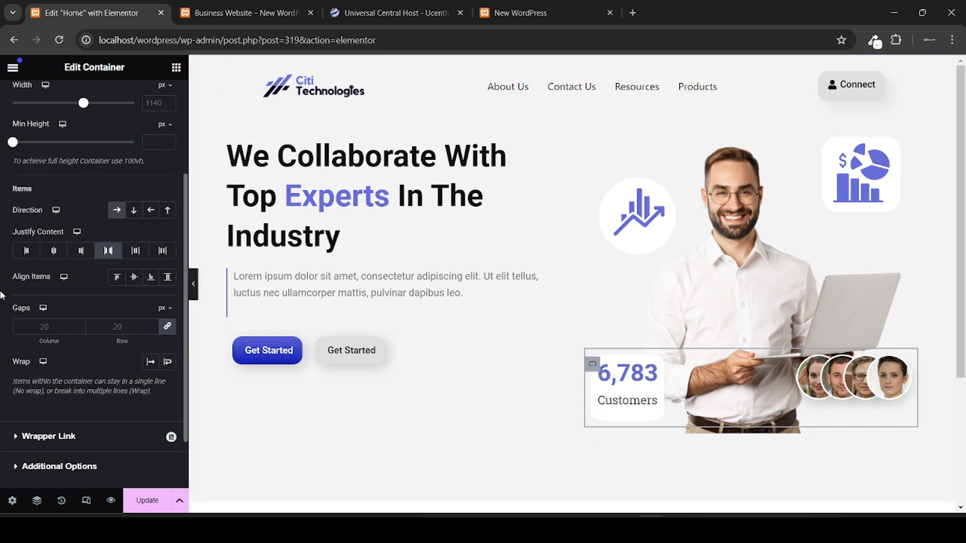
pyautogui.click(135, 278)
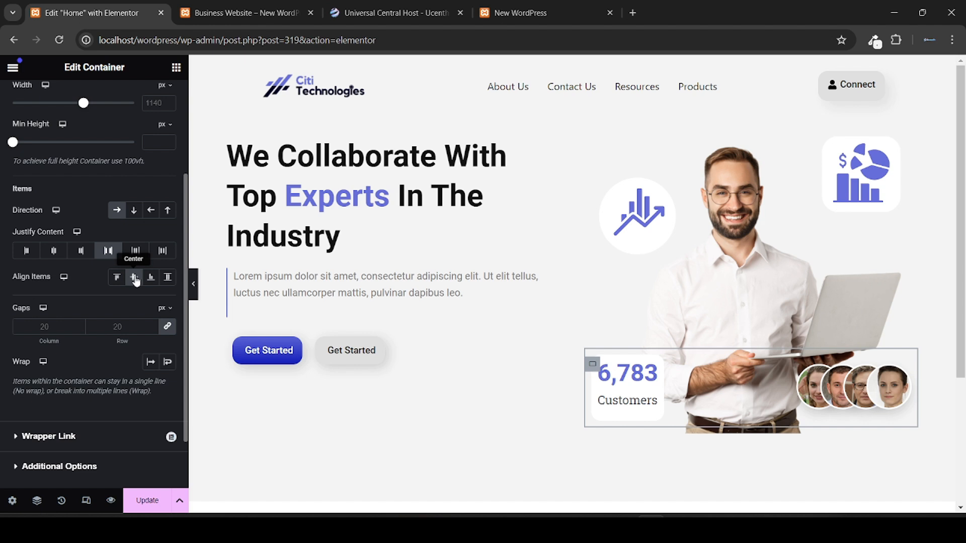
pyautogui.click(194, 285)
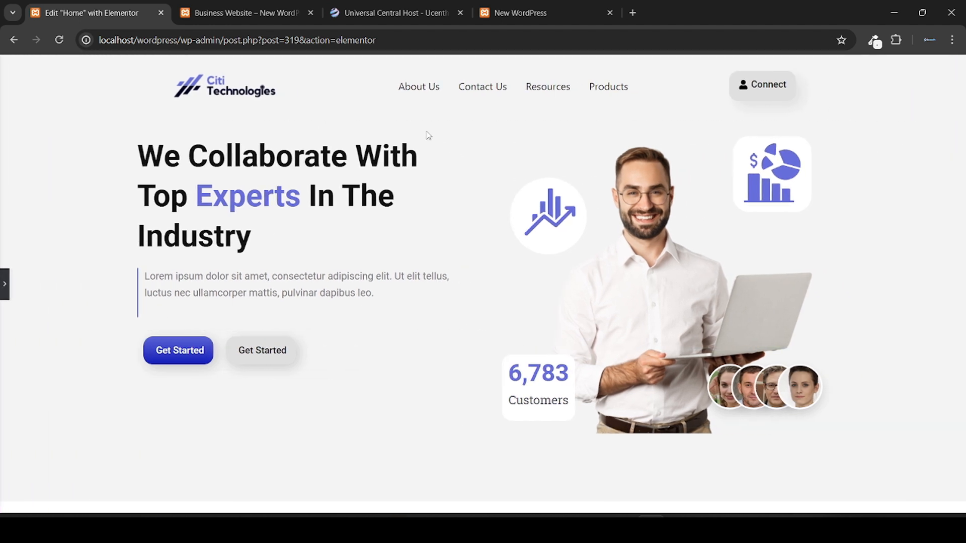
pyautogui.click(236, 13)
pyautogui.click(127, 5)
pyautogui.click(3, 275)
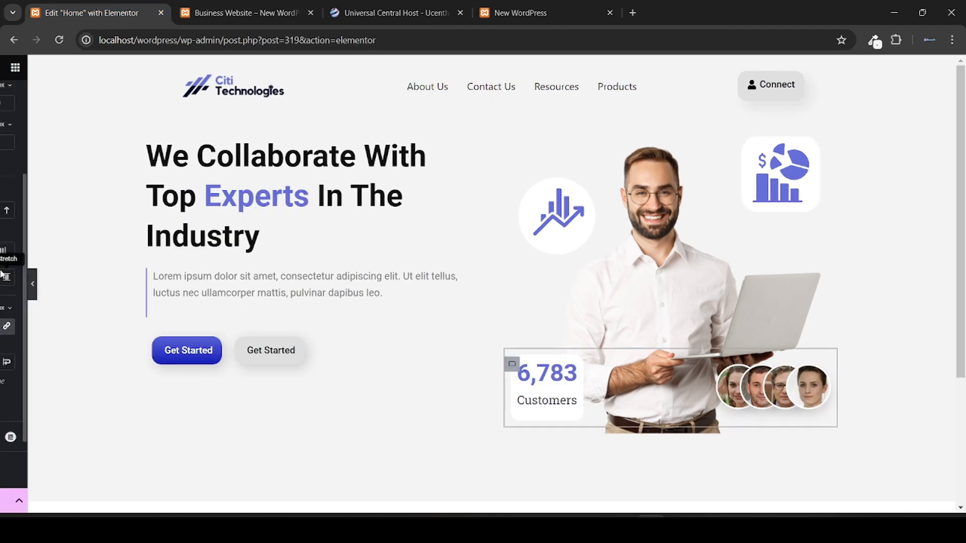
pyautogui.scroll(3, 30, 187)
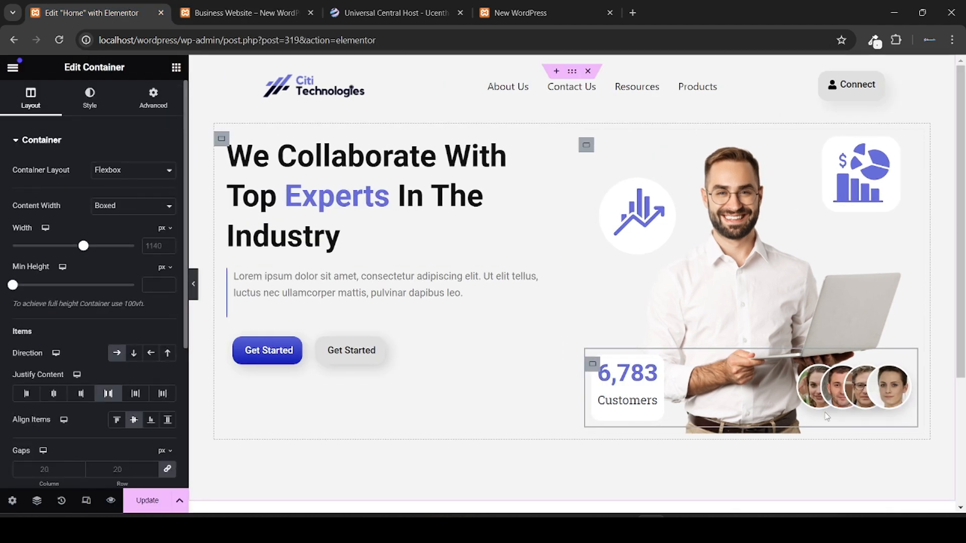
# Step: Reduce the image stack's item size to 62 px
pyautogui.click(904, 389)
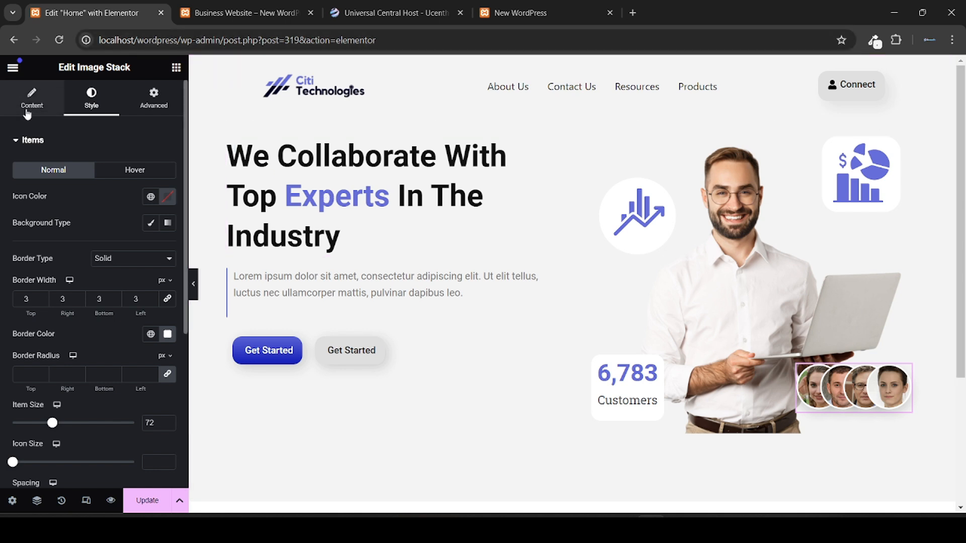
pyautogui.click(65, 104)
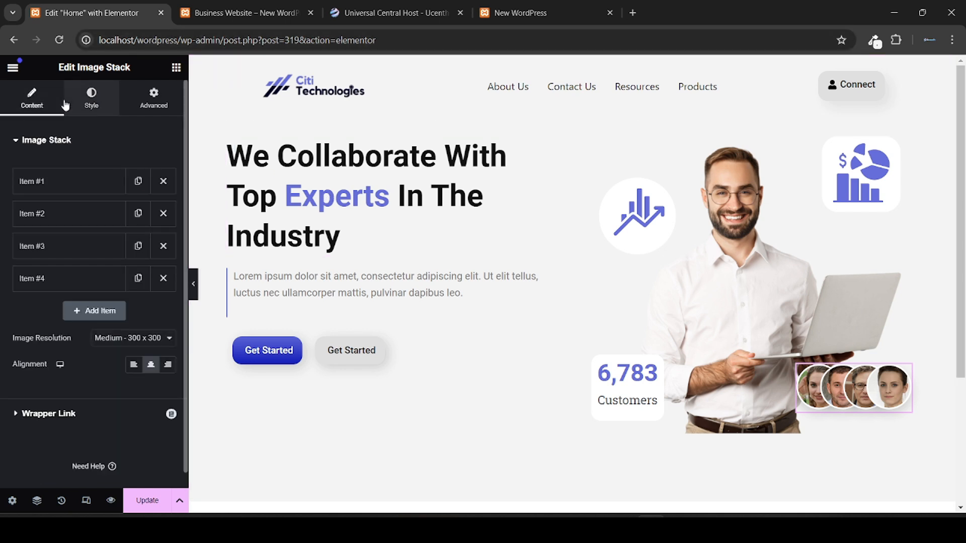
pyautogui.click(65, 105)
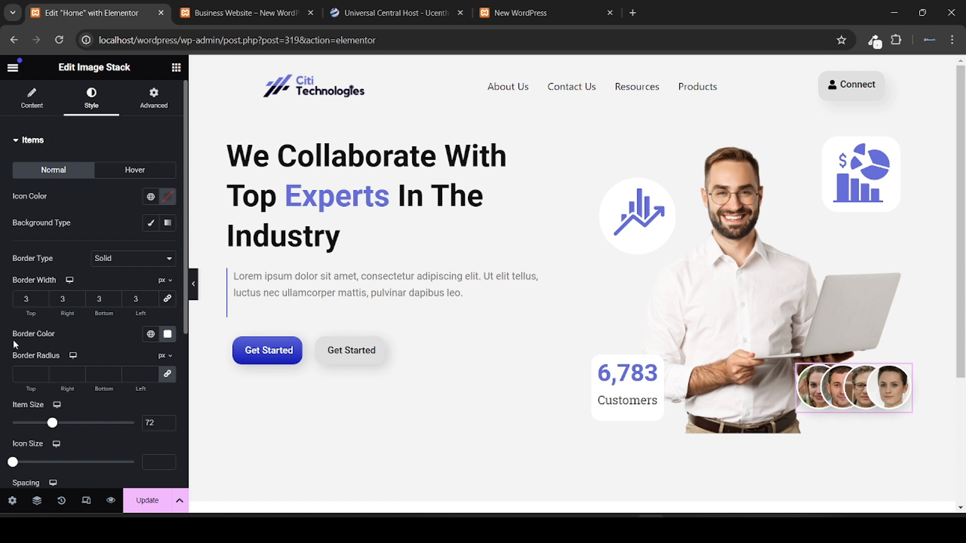
pyautogui.scroll(-2, 51, 342)
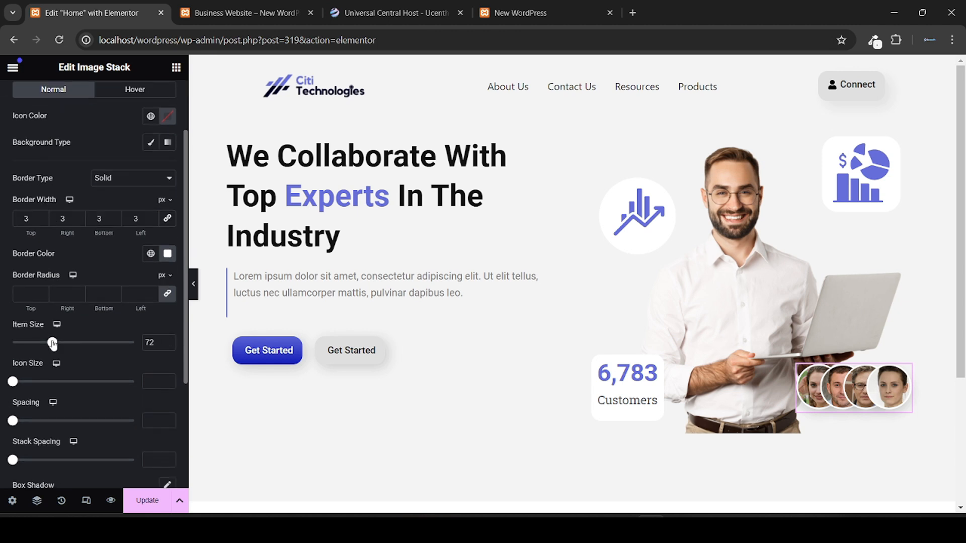
pyautogui.moveTo(53, 344); pyautogui.dragTo(46, 344)
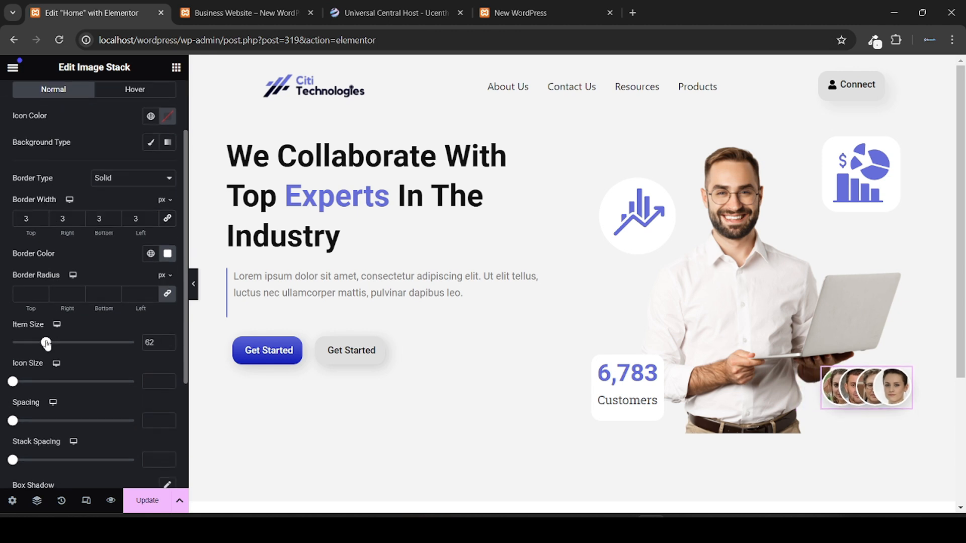
# Step: Compare the portrait stack with the reference business website and save the page update
pyautogui.click(219, 5)
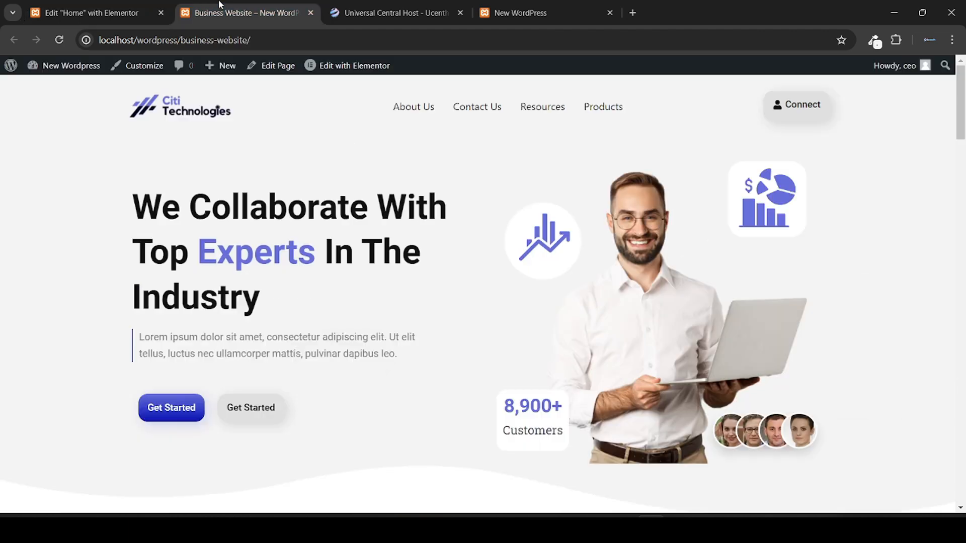
pyautogui.click(154, 5)
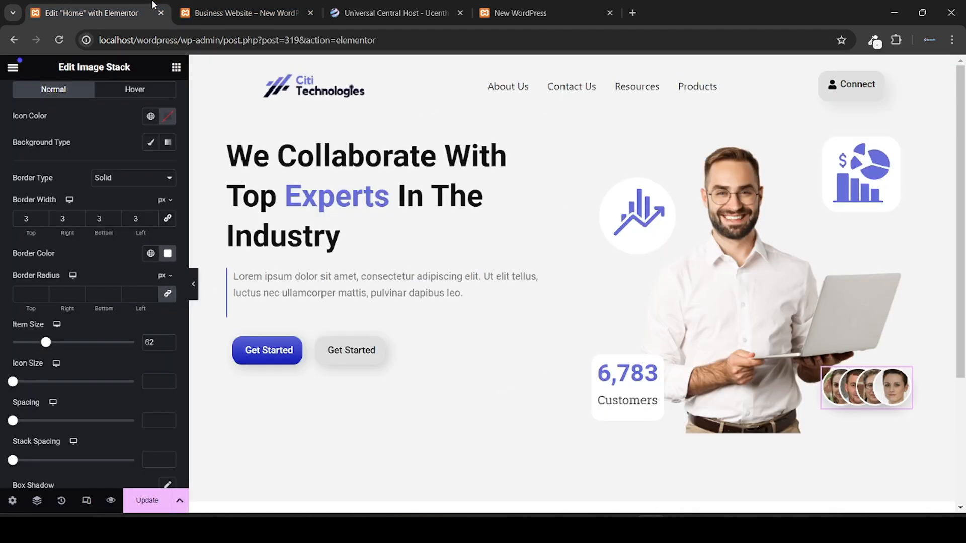
pyautogui.click(145, 505)
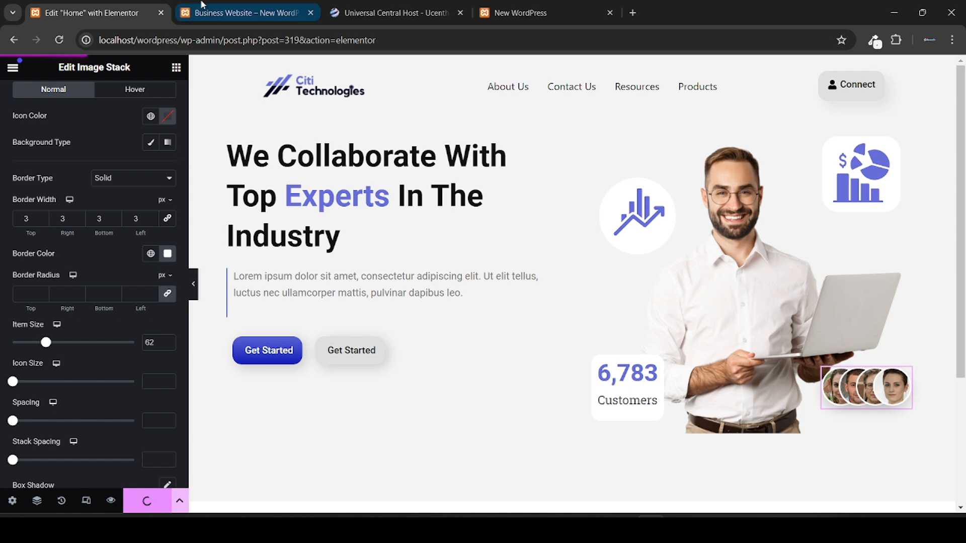
pyautogui.click(236, 11)
pyautogui.click(116, 4)
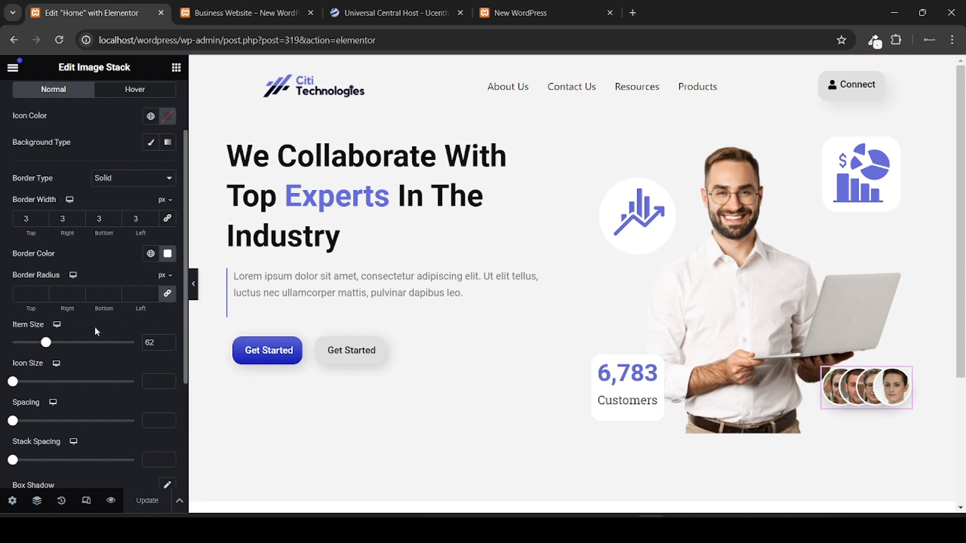
# Step: Set the item size of the image stack to 65 px
pyautogui.click(167, 346)
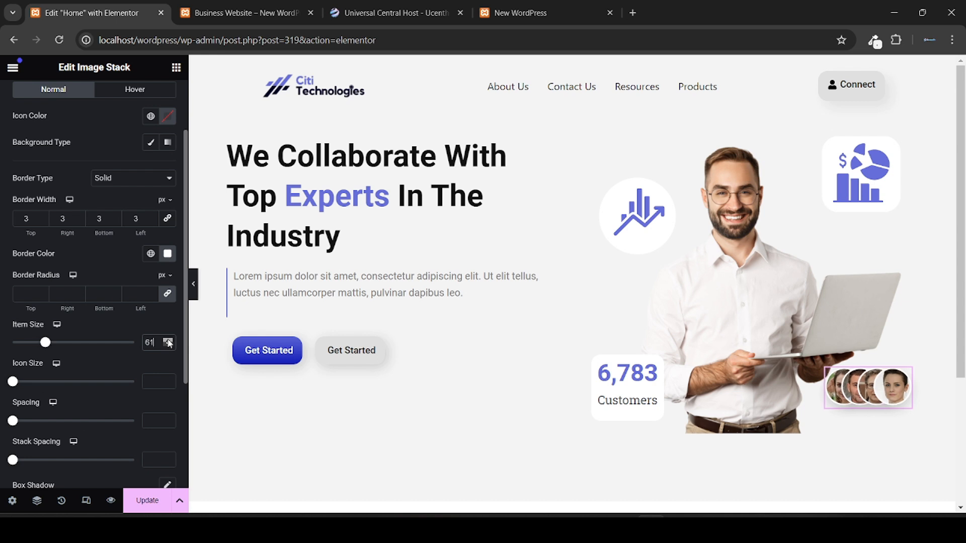
pyautogui.click(168, 340)
pyautogui.click(168, 340)
pyautogui.click(168, 340)
pyautogui.click(168, 340)
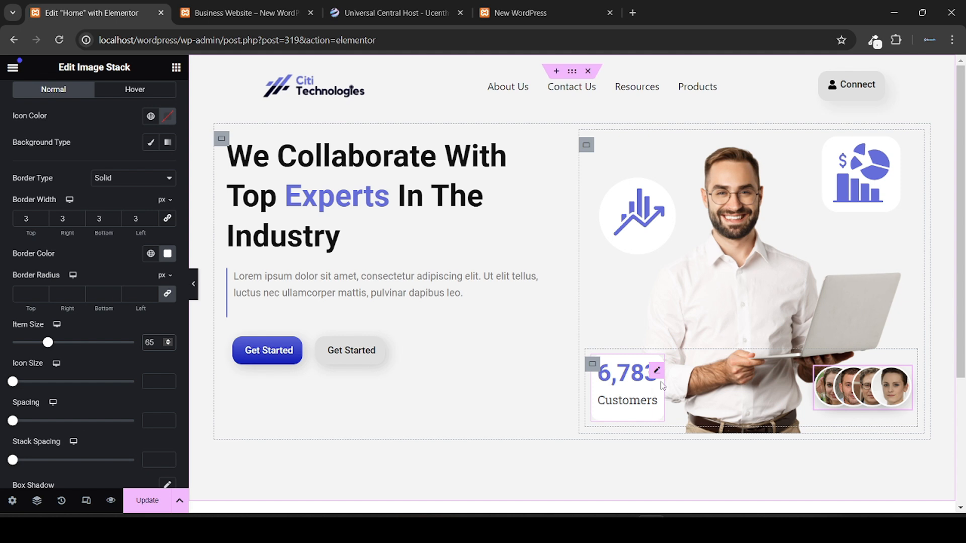
# Step: Set the image stack's own alignment (Align Self) to End within its container
pyautogui.scroll(2, 2, 236)
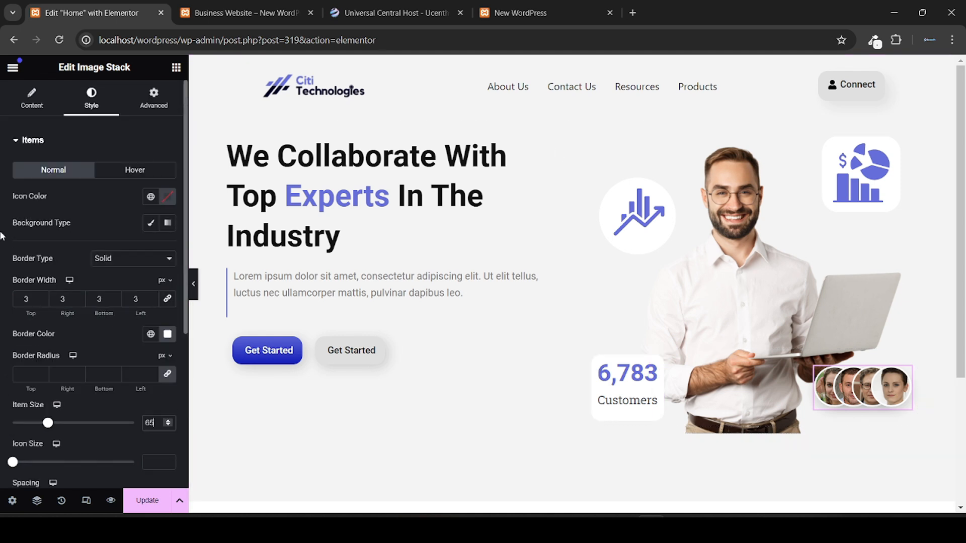
pyautogui.click(157, 106)
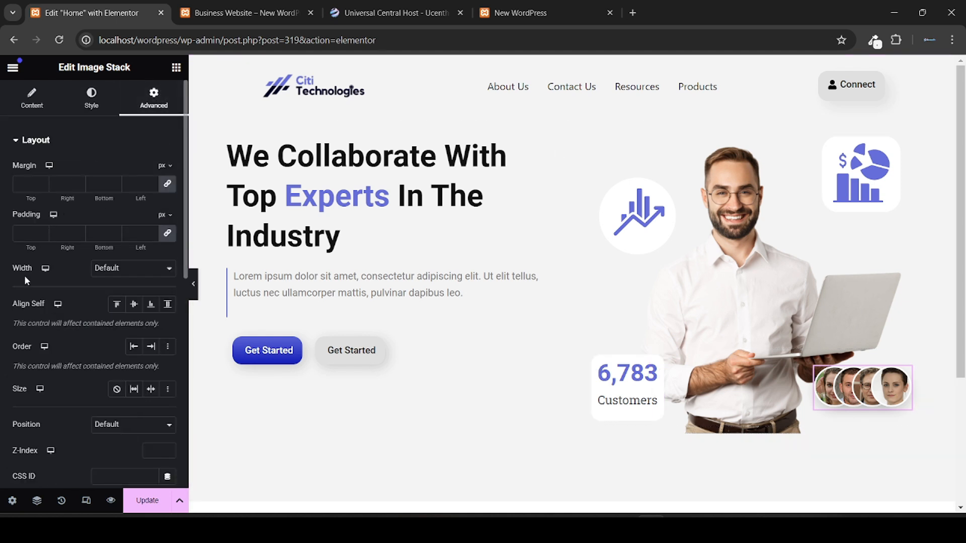
pyautogui.scroll(-2, 25, 279)
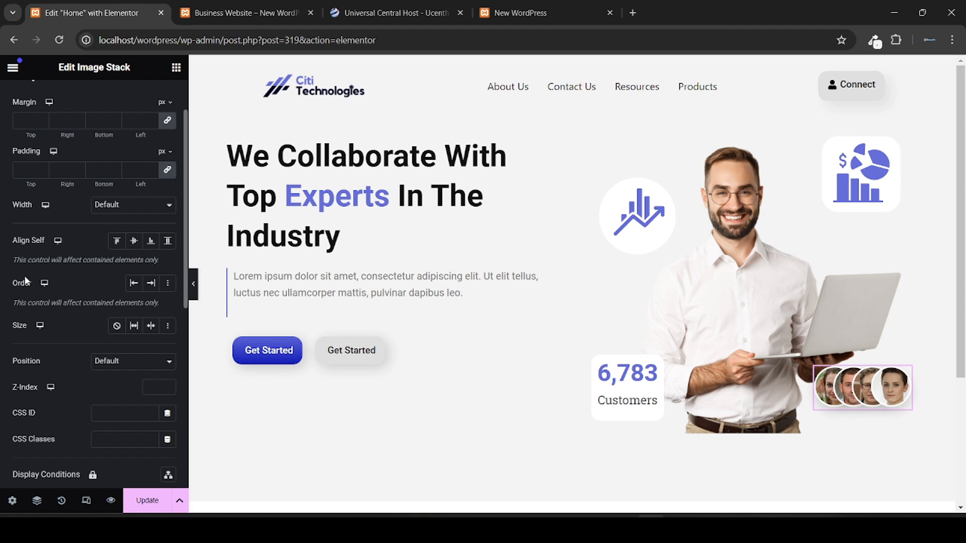
pyautogui.click(151, 242)
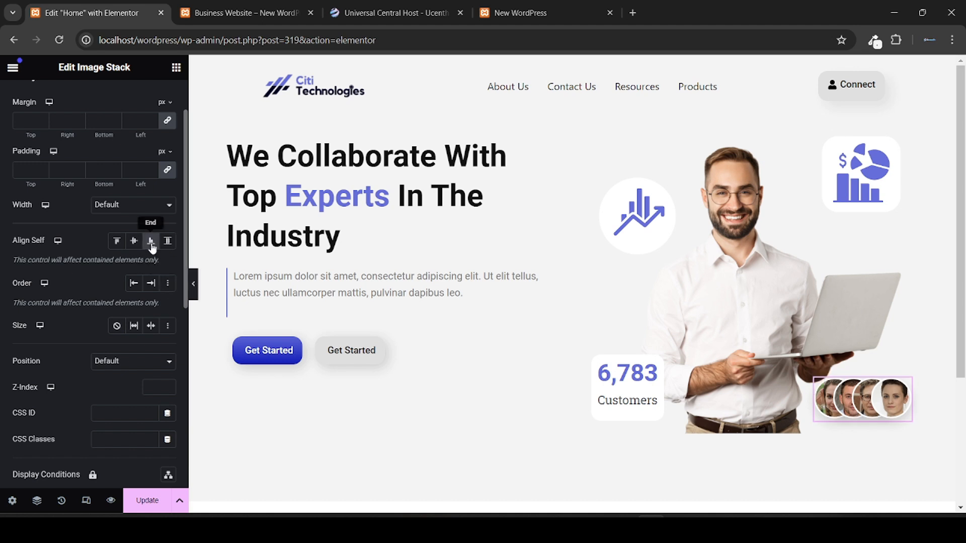
pyautogui.scroll(2, 126, 251)
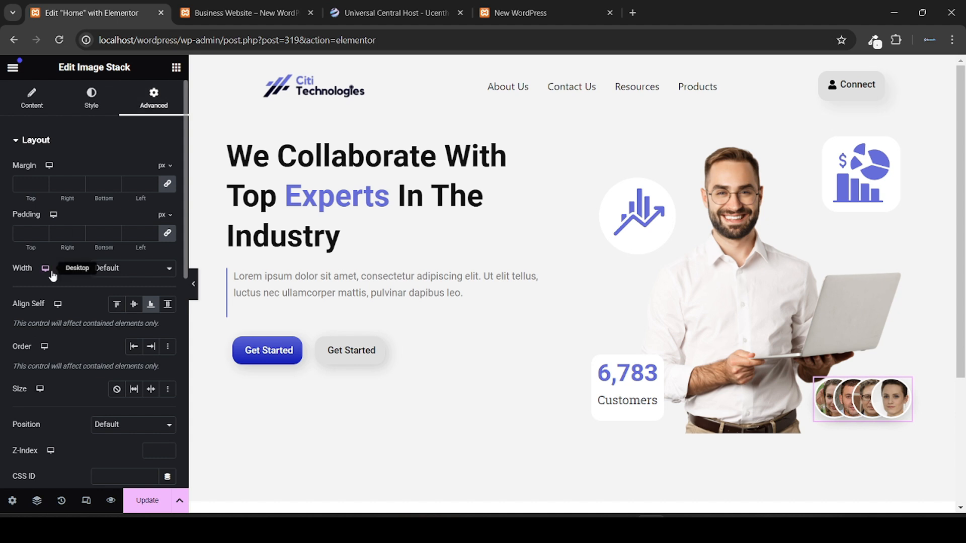
pyautogui.scroll(-2, 52, 274)
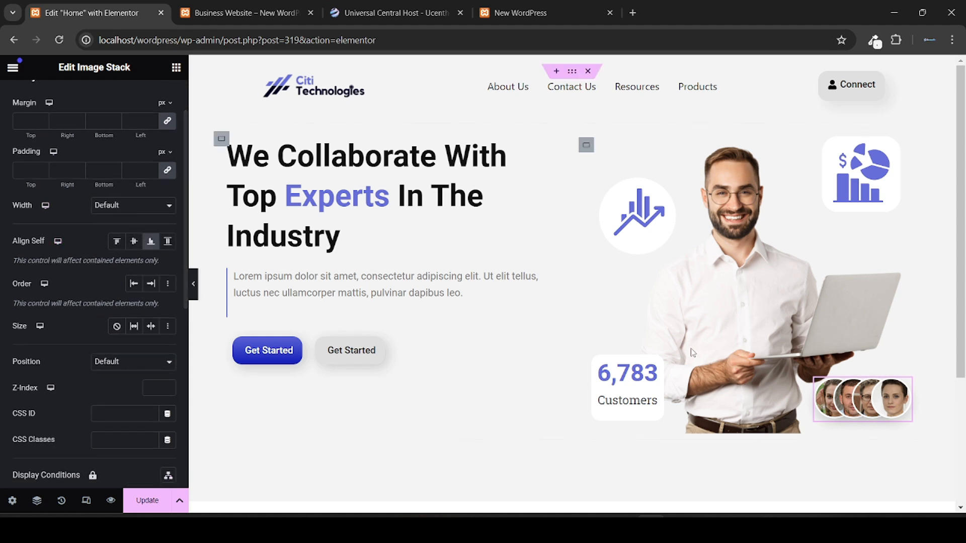
# Step: Save the page update and compare the live home page's hero section with the reference business website
pyautogui.click(143, 501)
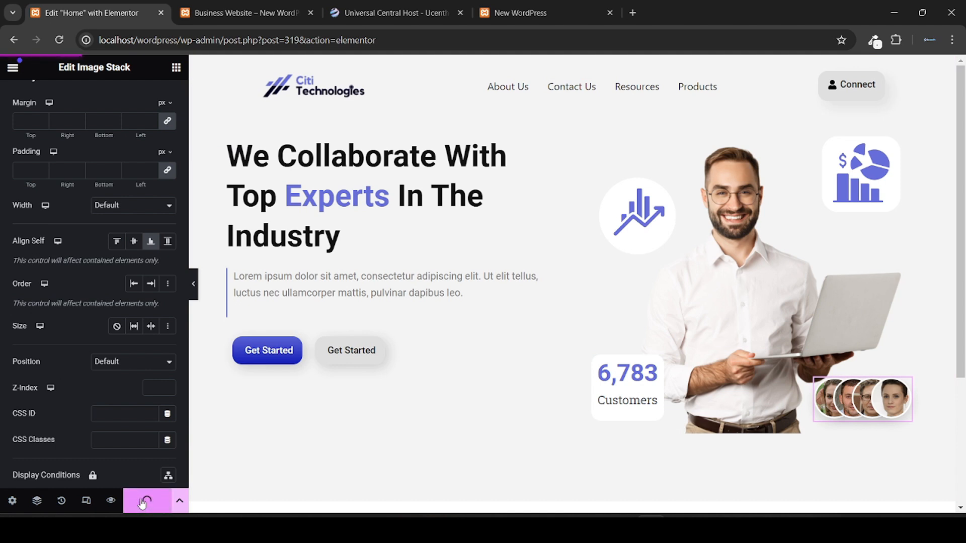
pyautogui.click(543, 14)
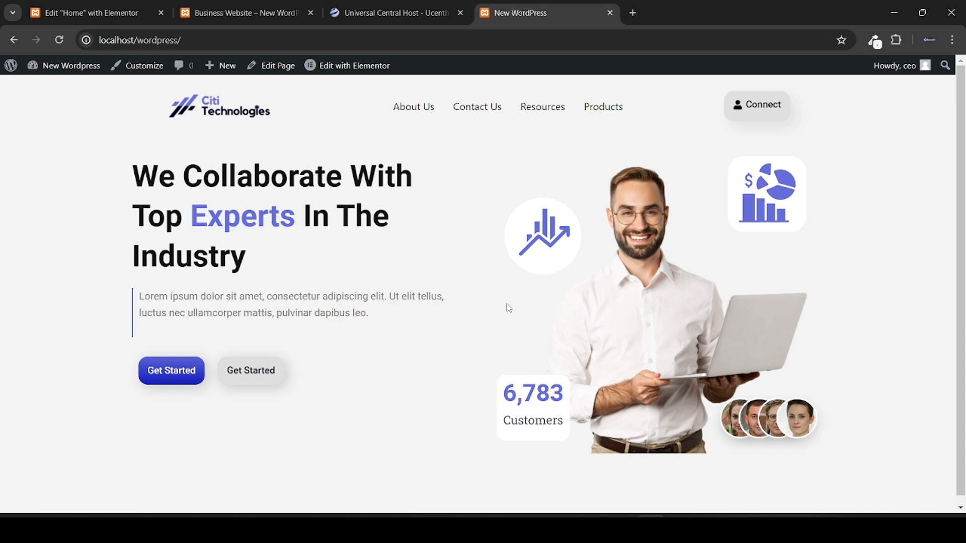
pyautogui.click(241, 4)
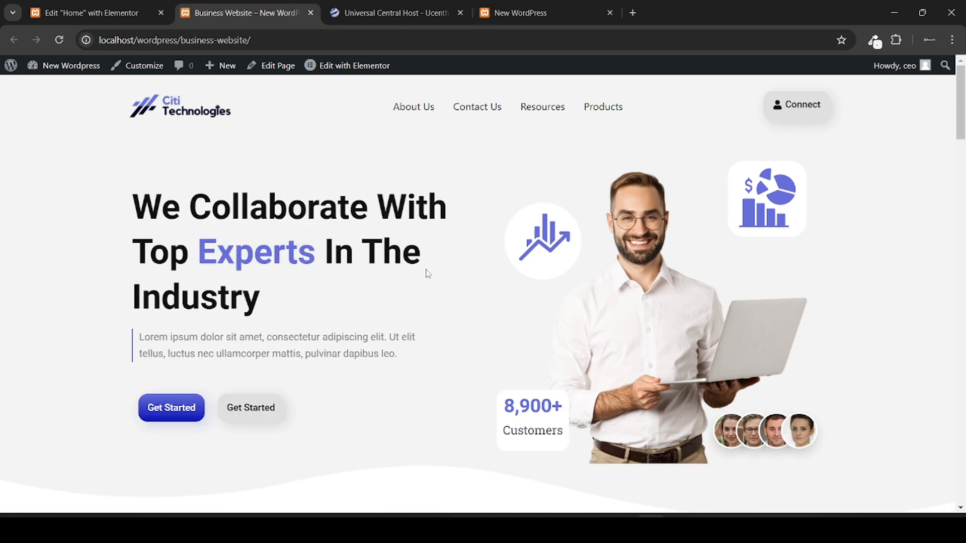
pyautogui.scroll(-2, 365, 299)
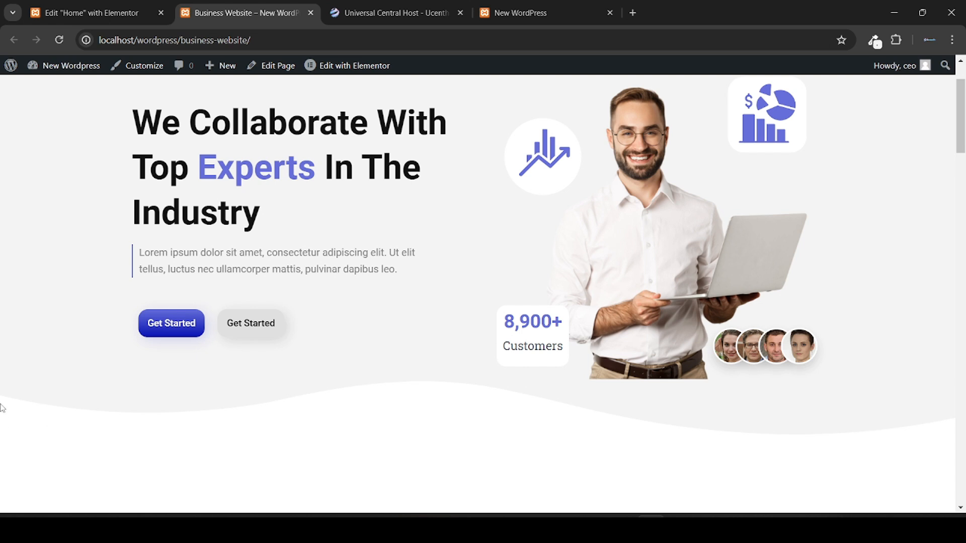
pyautogui.scroll(2, 403, 343)
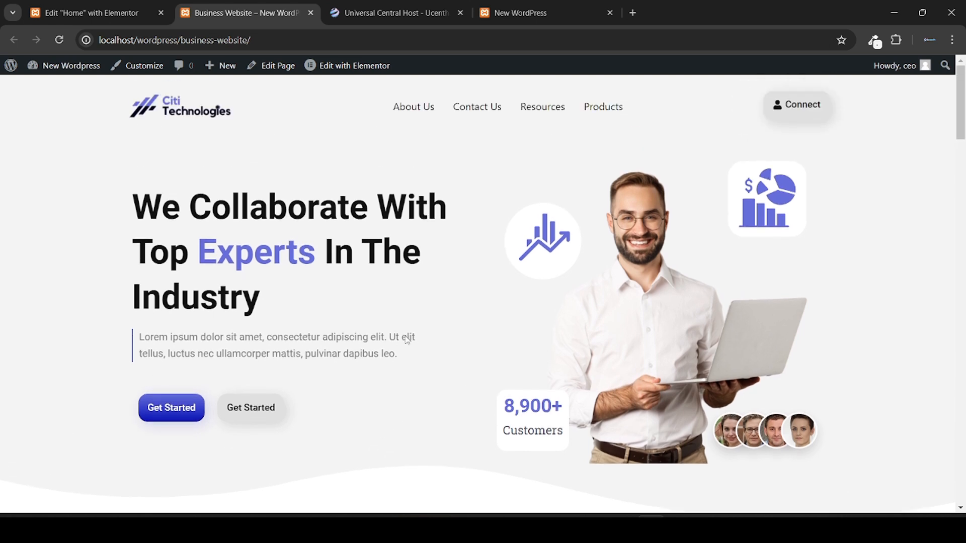
pyautogui.click(380, 5)
pyautogui.click(231, 4)
pyautogui.click(90, 12)
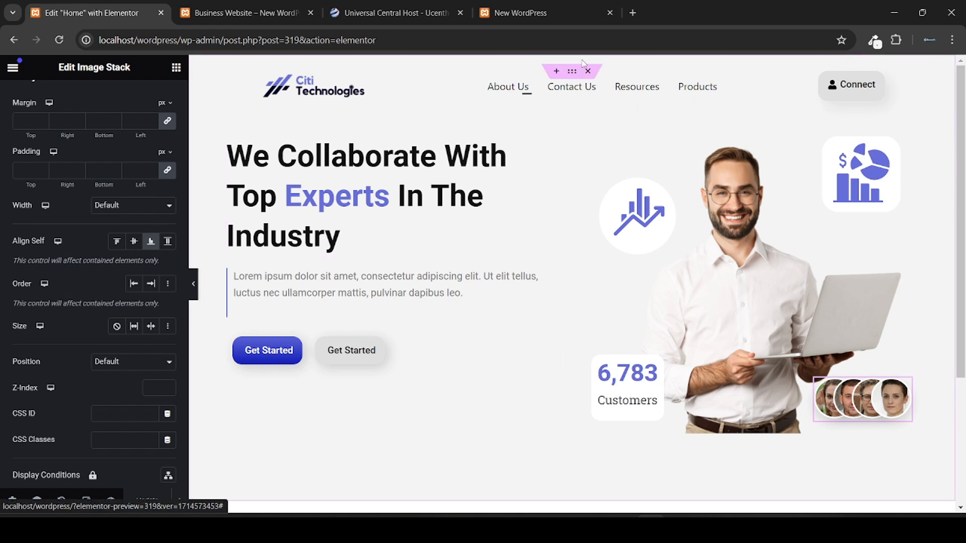
# Step: Give the hero section's outer container a bottom shape divider of type Waves
pyautogui.click(571, 72)
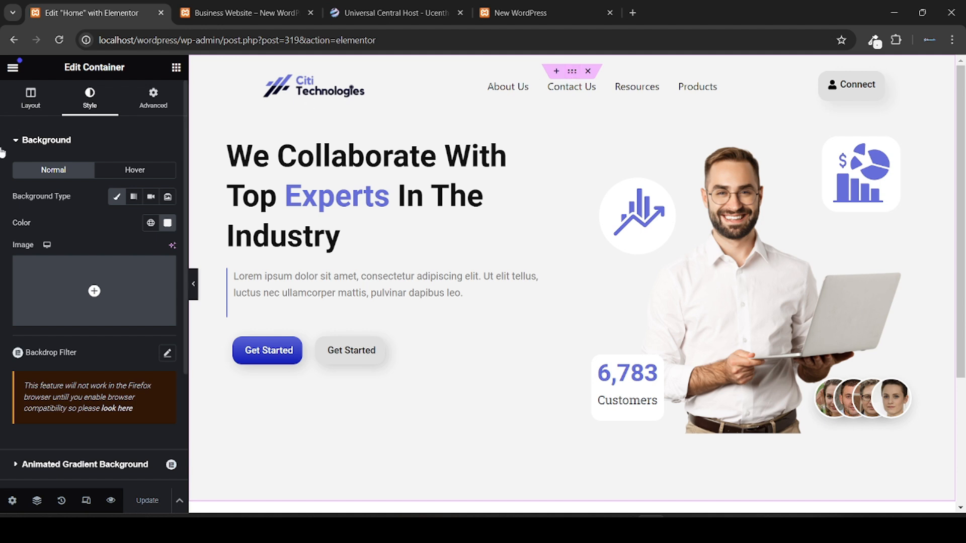
pyautogui.scroll(-3, 1, 244)
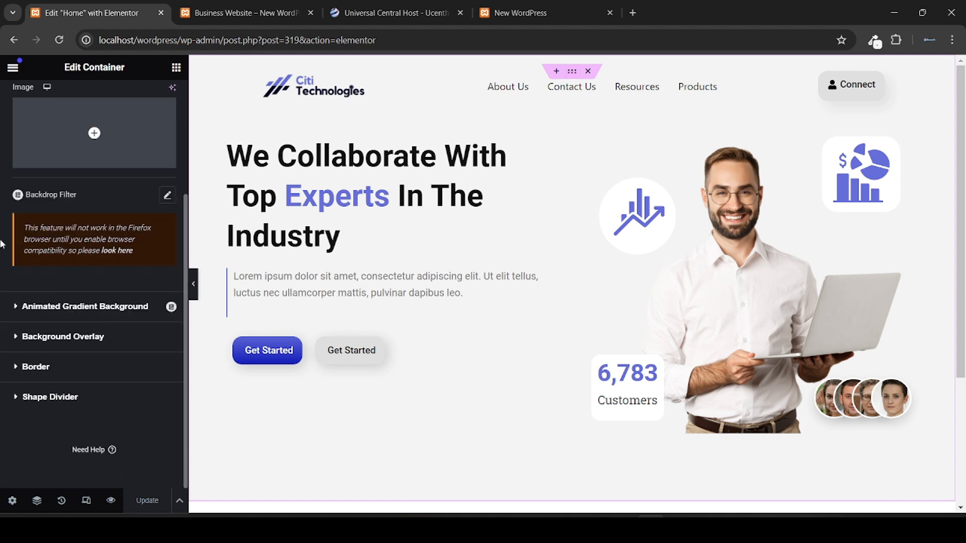
pyautogui.click(68, 398)
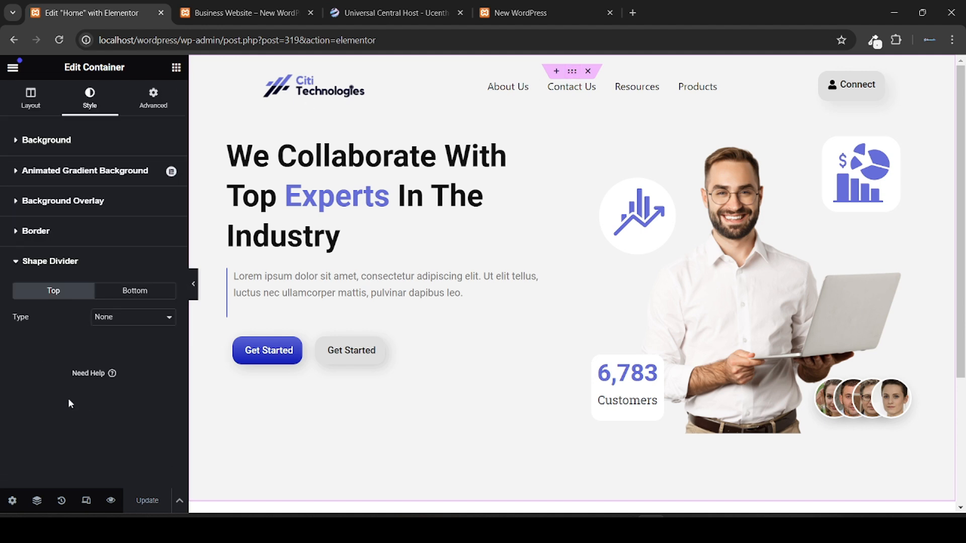
pyautogui.click(120, 298)
pyautogui.click(125, 316)
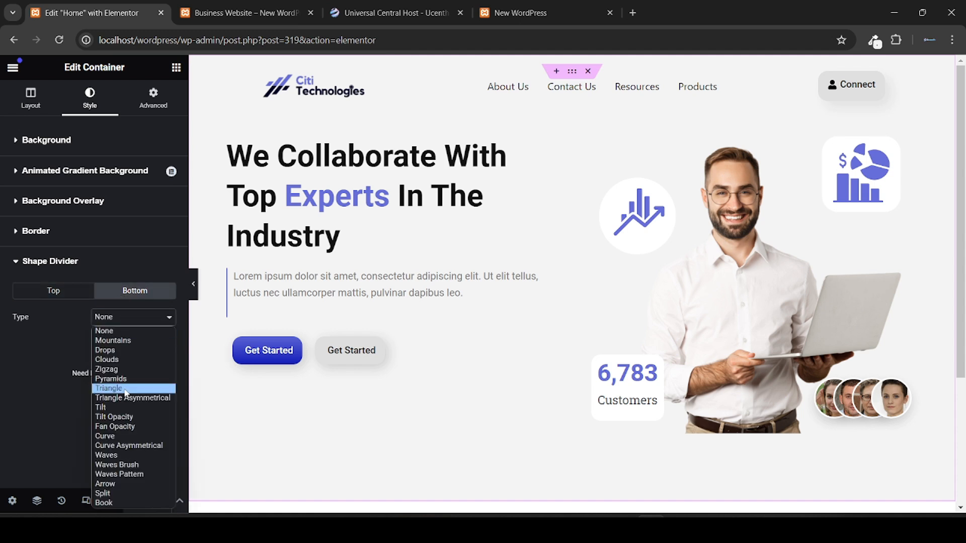
pyautogui.click(125, 455)
# Step: Invert the hero container's bottom wave divider and set its width to 100% and height to 114 px
pyautogui.scroll(-2, 151, 402)
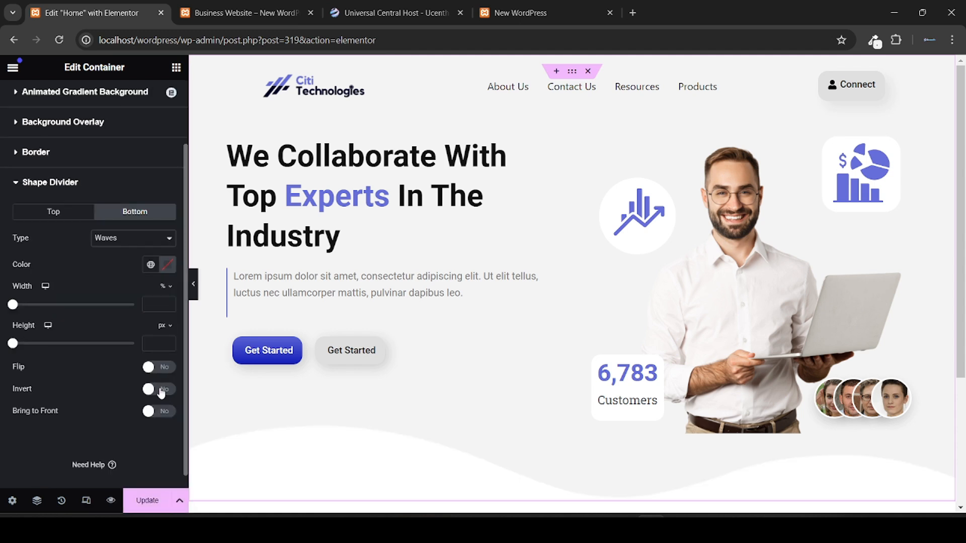
pyautogui.click(160, 389)
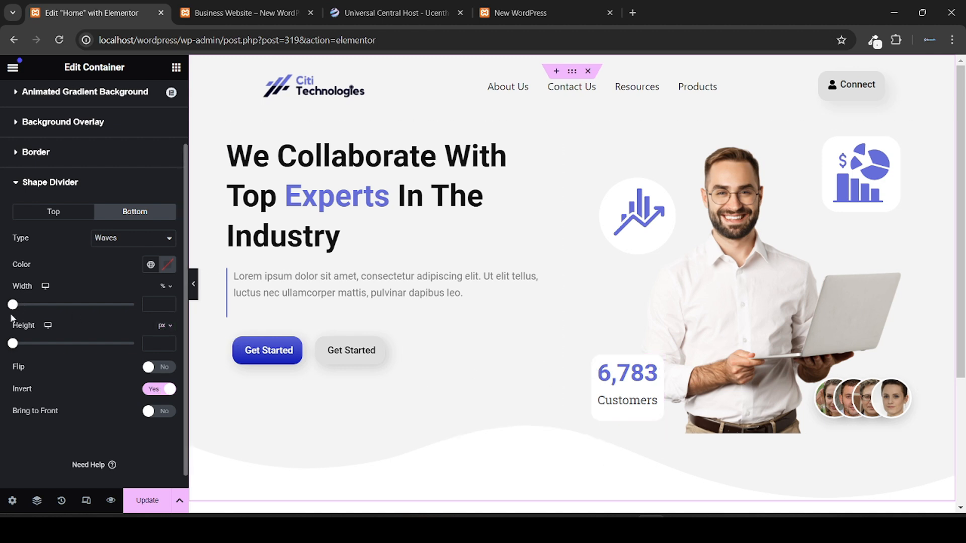
pyautogui.moveTo(12, 306); pyautogui.dragTo(40, 355)
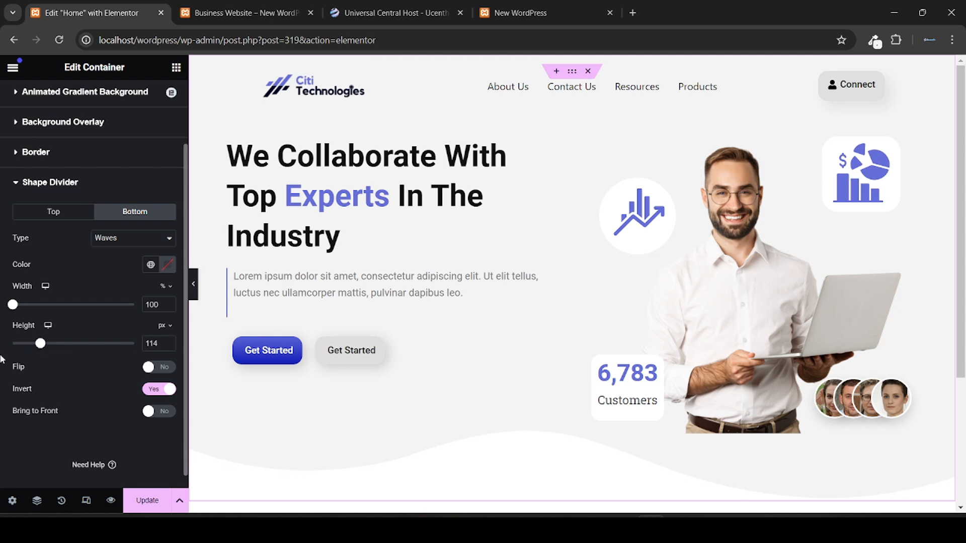
# Step: Save the page update and check the hero's wave divider on the reloaded live home page
pyautogui.click(138, 501)
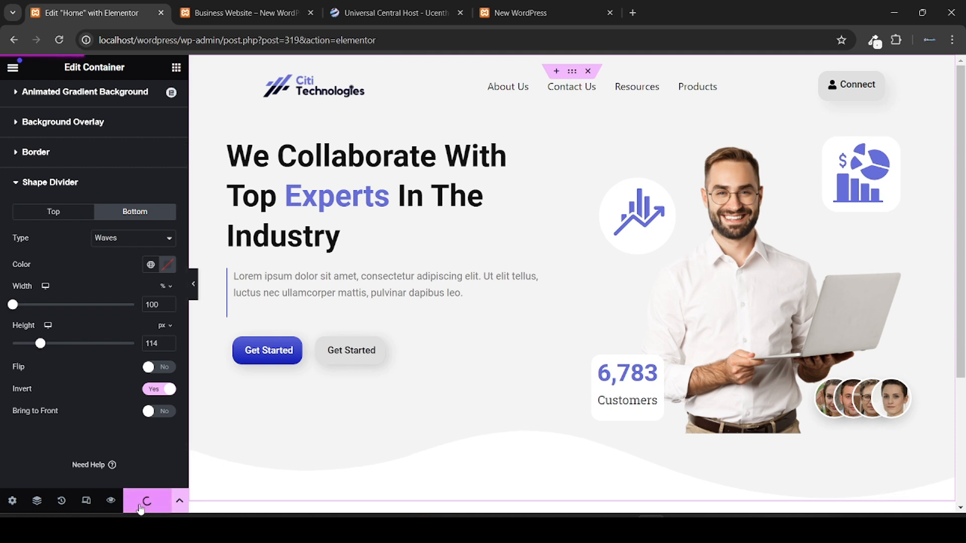
pyautogui.click(542, 4)
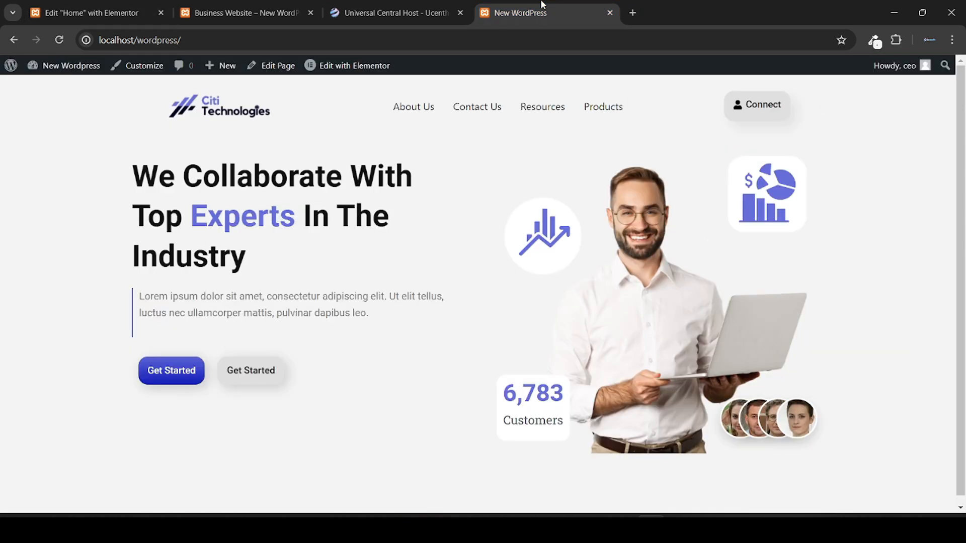
pyautogui.click(58, 41)
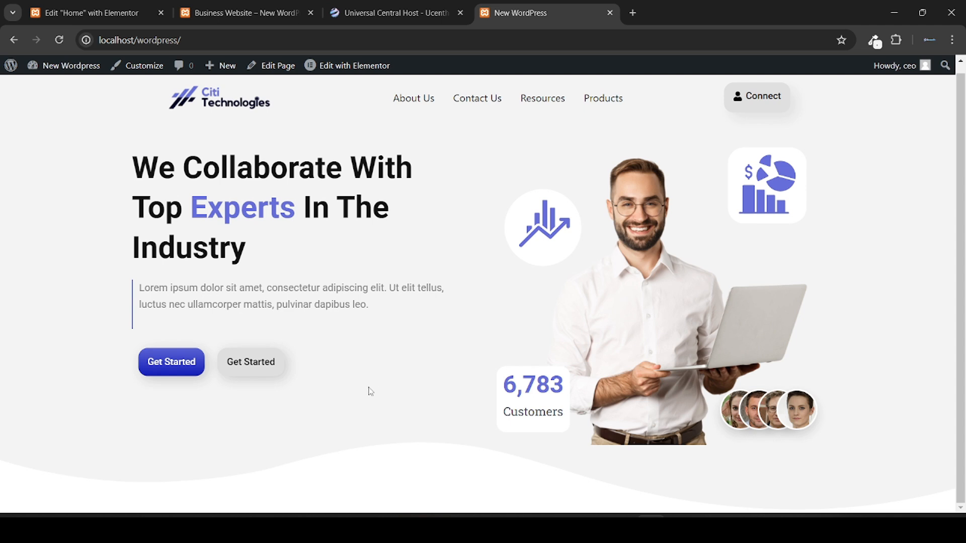
# Step: Return to the Home page editor and add a single-column vertical flexbox container below the hero section
pyautogui.click(120, 5)
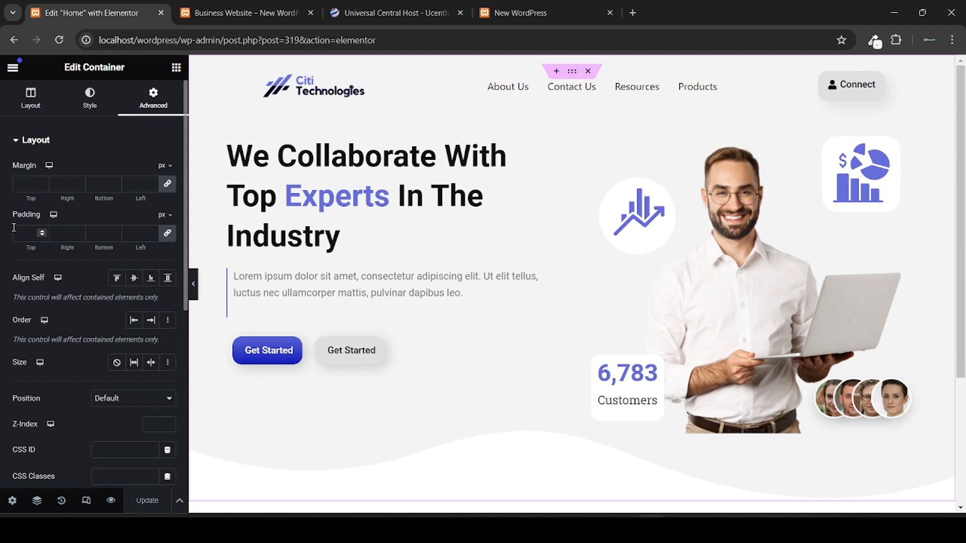
pyautogui.scroll(-4, 446, 299)
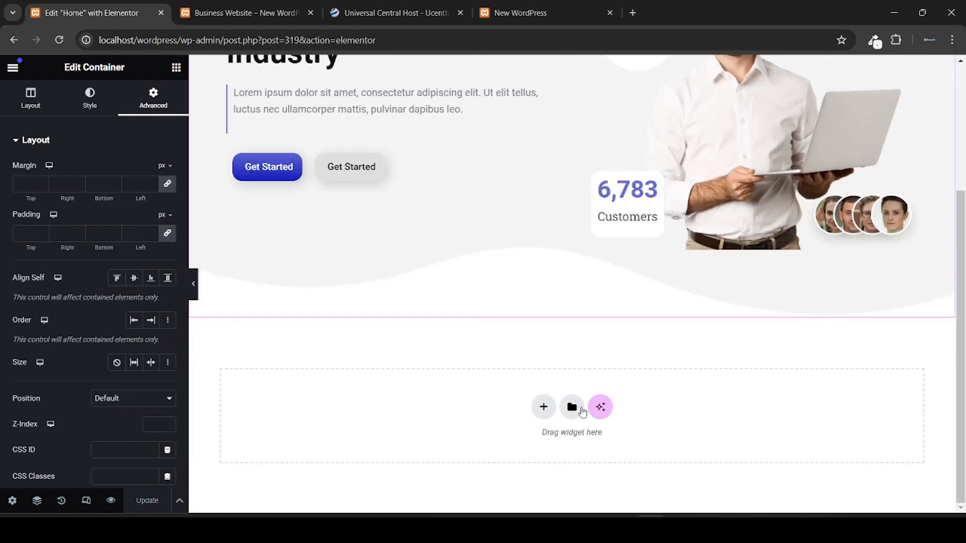
pyautogui.click(542, 407)
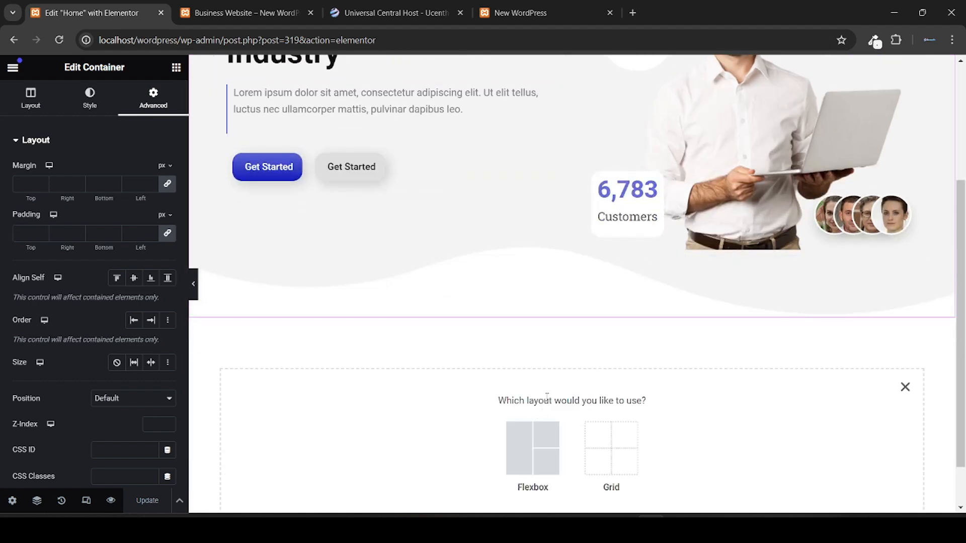
pyautogui.click(514, 455)
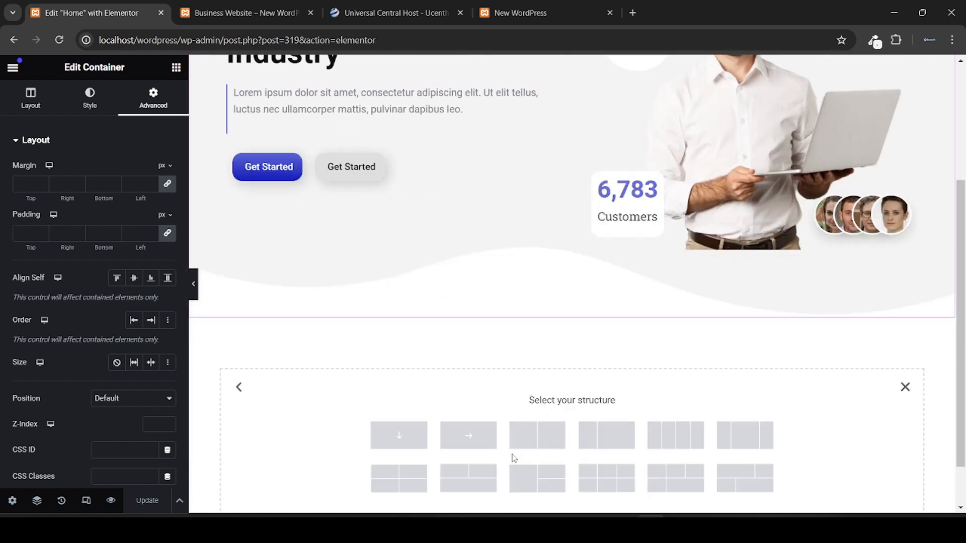
pyautogui.click(401, 436)
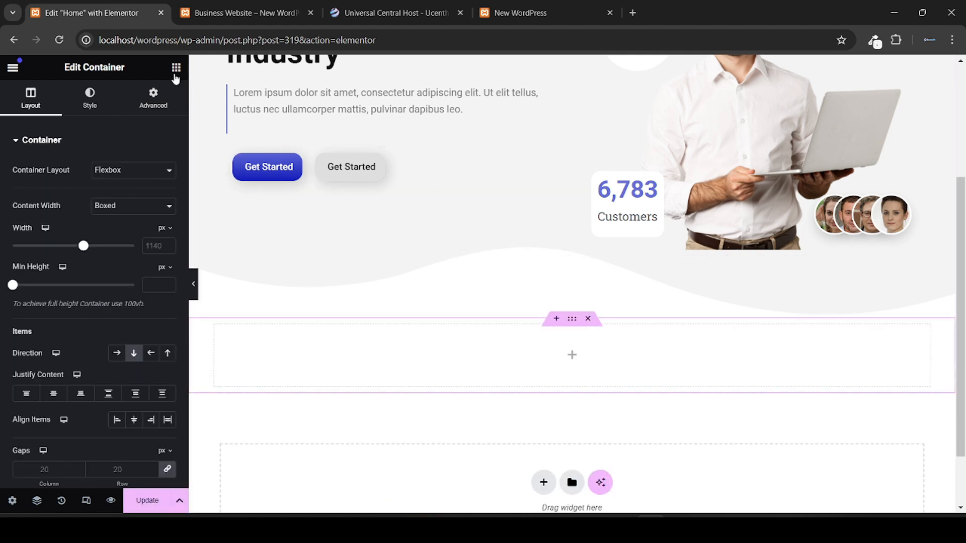
# Step: Place a Spacer widget inside the new container below the hero
pyautogui.click(176, 68)
pyautogui.scroll(-6, 3, 374)
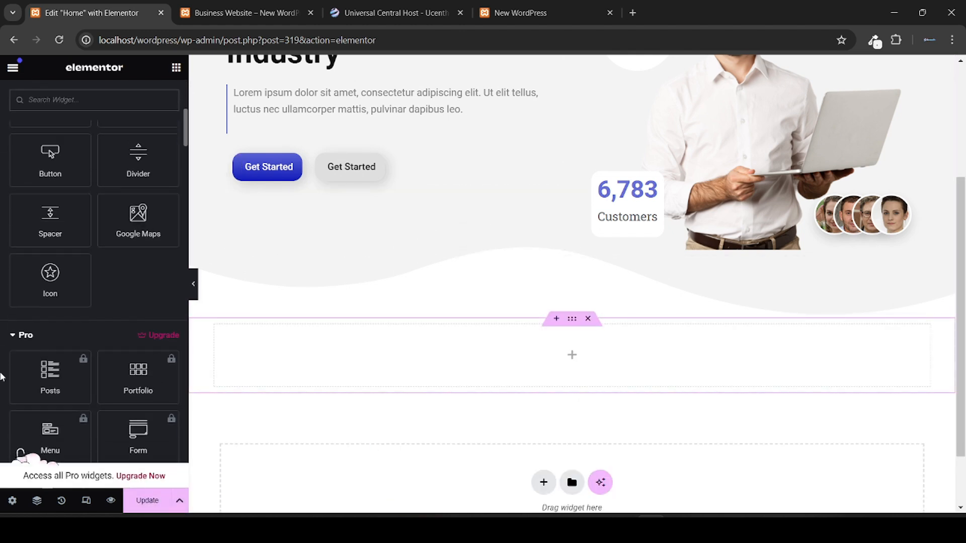
pyautogui.moveTo(52, 229); pyautogui.dragTo(339, 365)
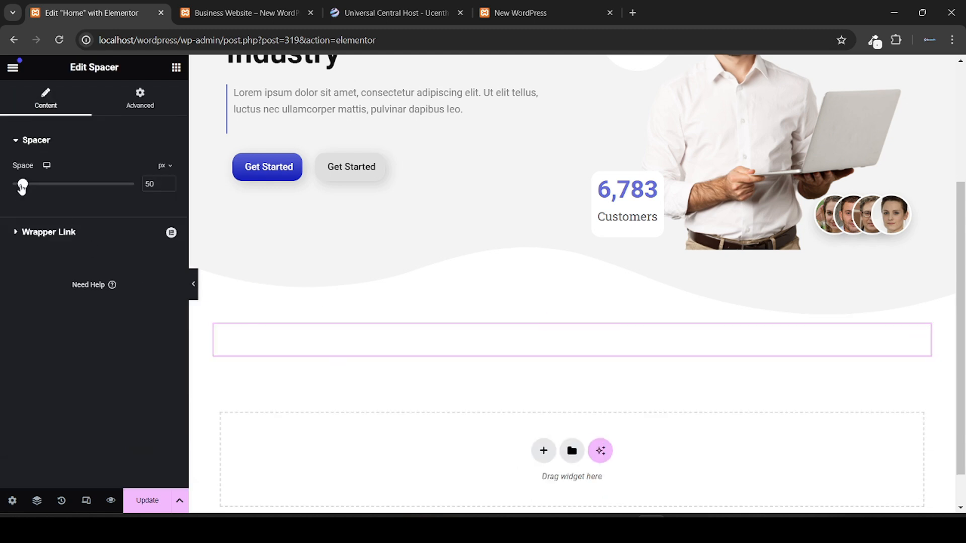
# Step: Set the spacer's space to 100 px
pyautogui.moveTo(22, 186); pyautogui.dragTo(32, 187)
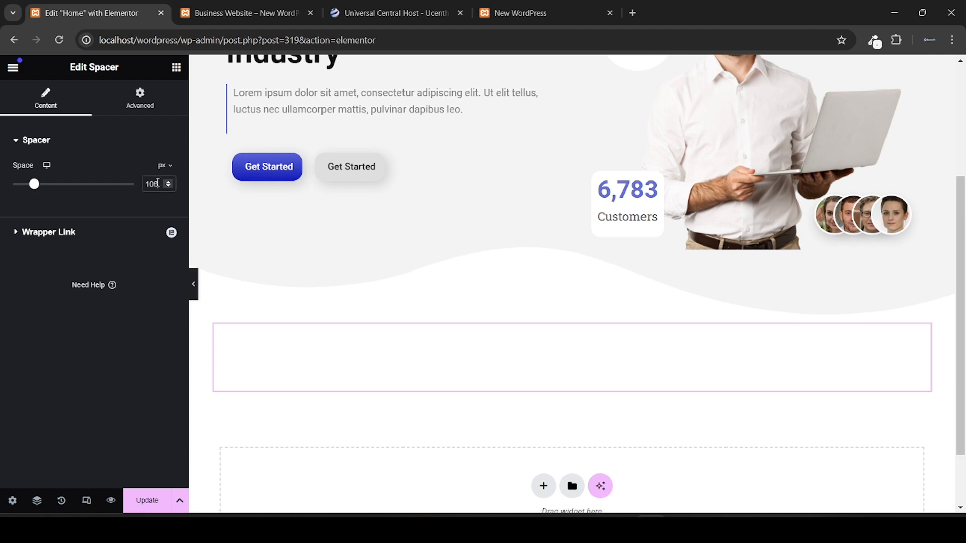
pyautogui.press('Down')
pyautogui.press('Down')
pyautogui.press('Down')
pyautogui.press('Down')
pyautogui.press('Down')
pyautogui.press('Down')
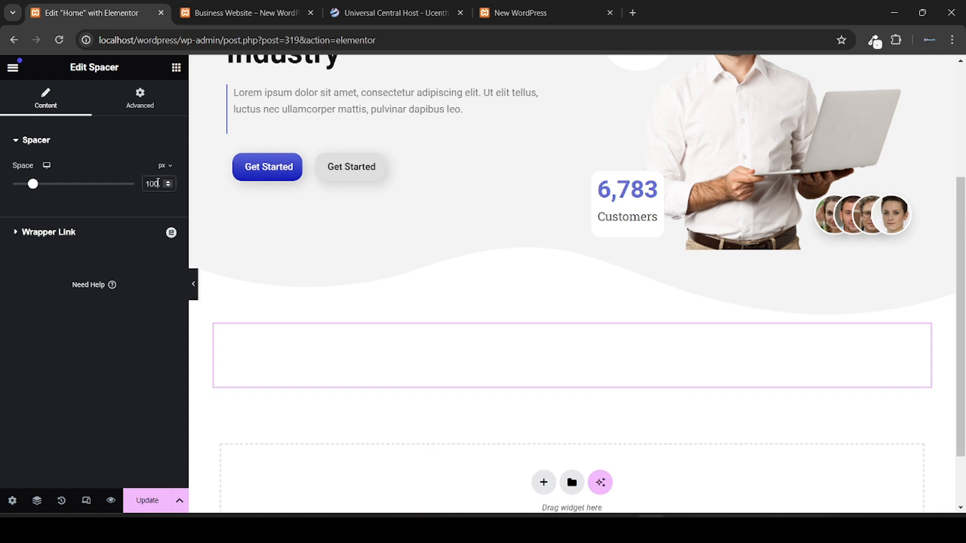
# Step: Compare the page below the hero with the reference business website's brands section, and return to the Home page editor
pyautogui.scroll(-2, 575, 320)
pyautogui.scroll(6, 575, 320)
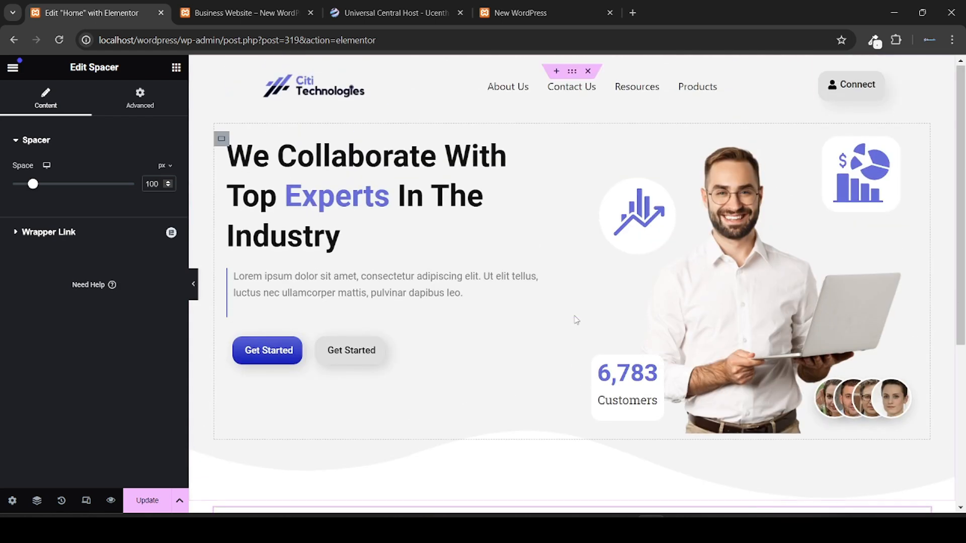
pyautogui.scroll(-4, 576, 319)
pyautogui.scroll(-2, 576, 319)
pyautogui.click(185, 4)
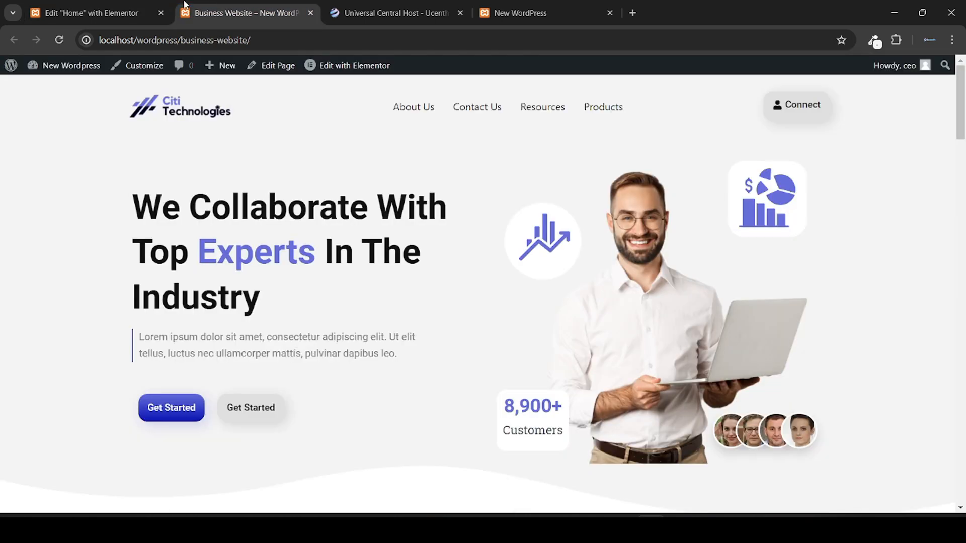
pyautogui.scroll(-8, 391, 356)
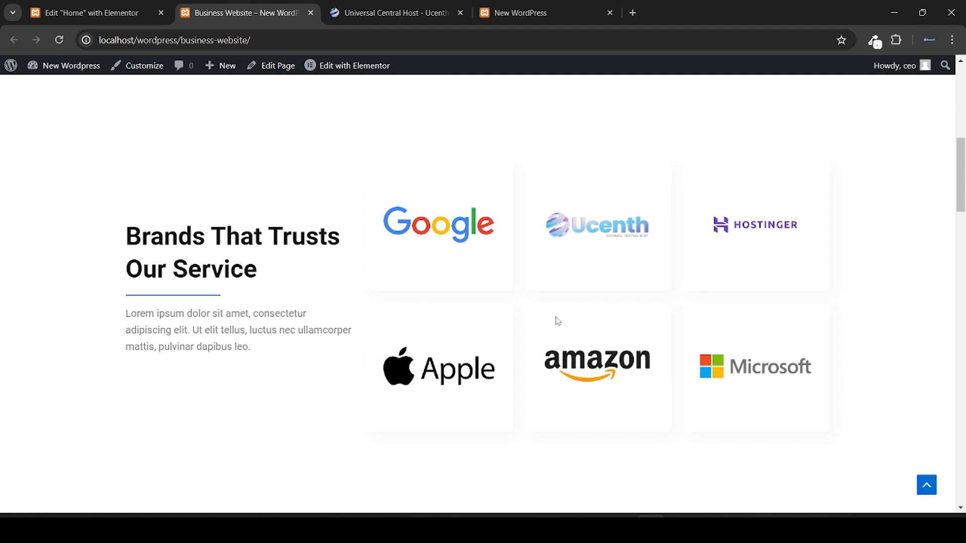
pyautogui.click(100, 13)
pyautogui.click(175, 68)
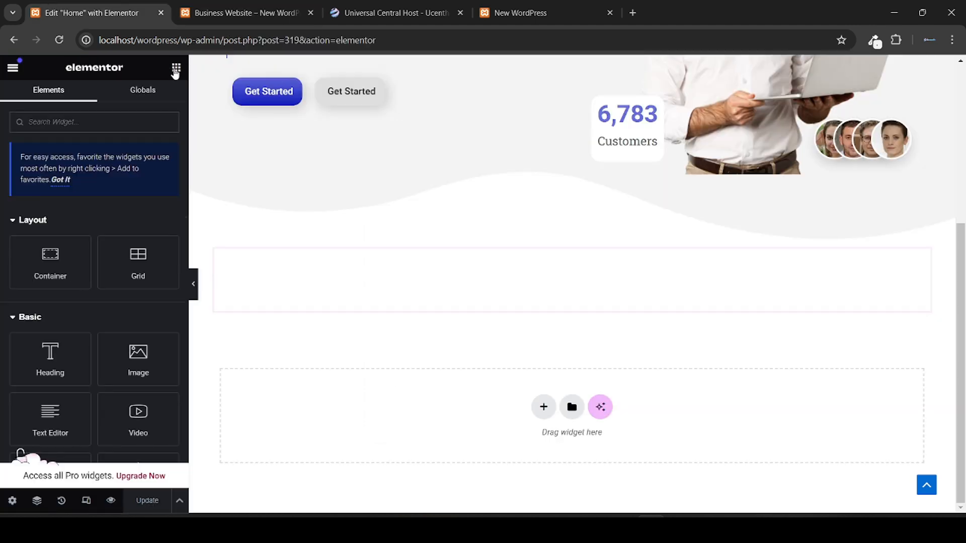
pyautogui.scroll(-2, 93, 259)
pyautogui.scroll(2, 75, 261)
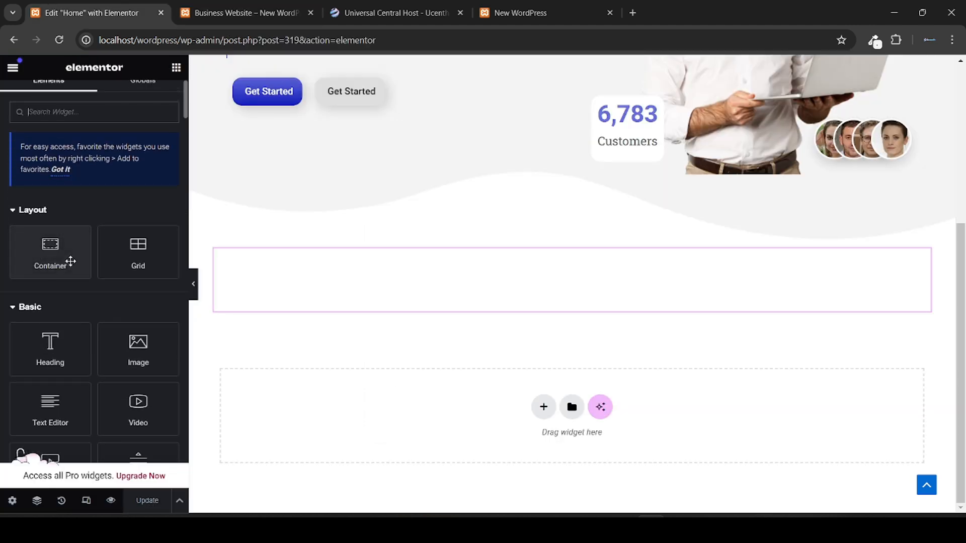
pyautogui.moveTo(44, 262); pyautogui.dragTo(310, 419)
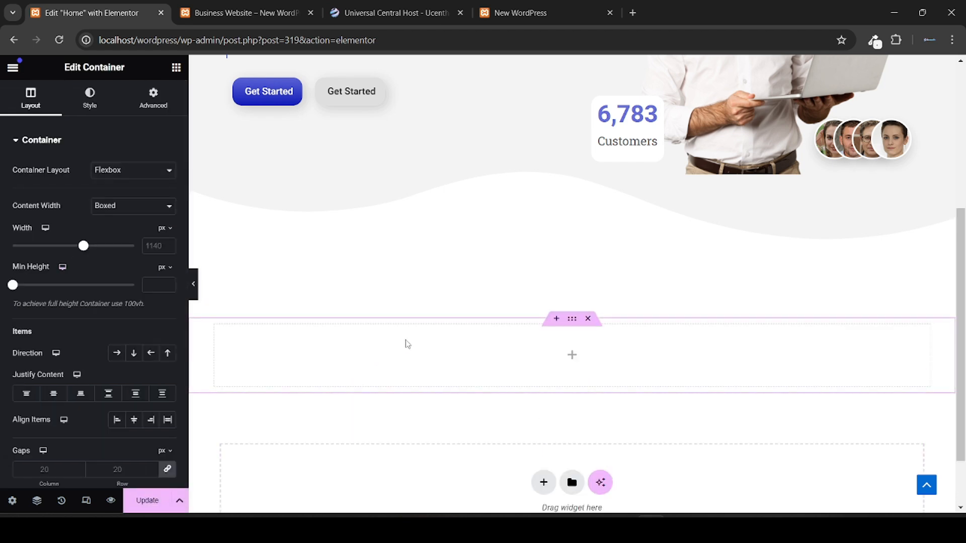
pyautogui.scroll(-1, 405, 340)
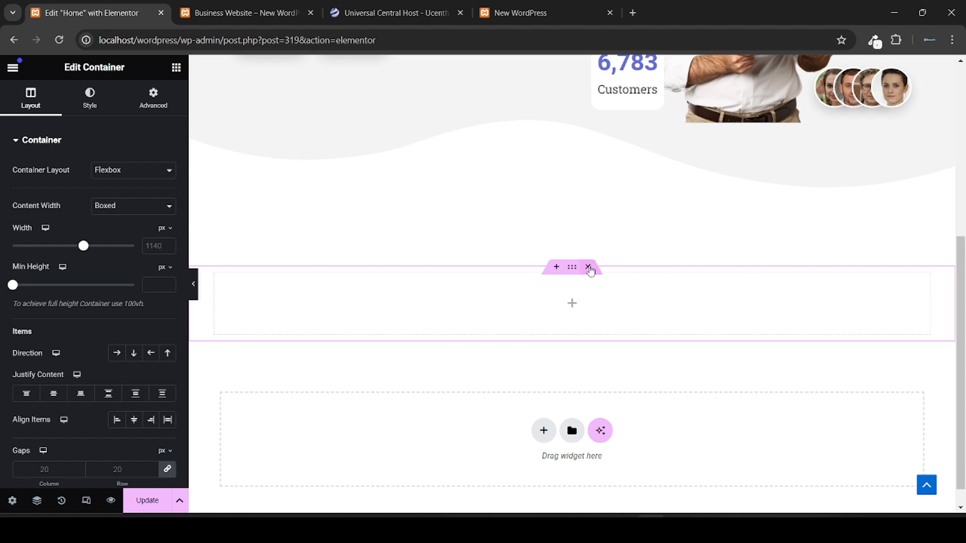
pyautogui.click(588, 267)
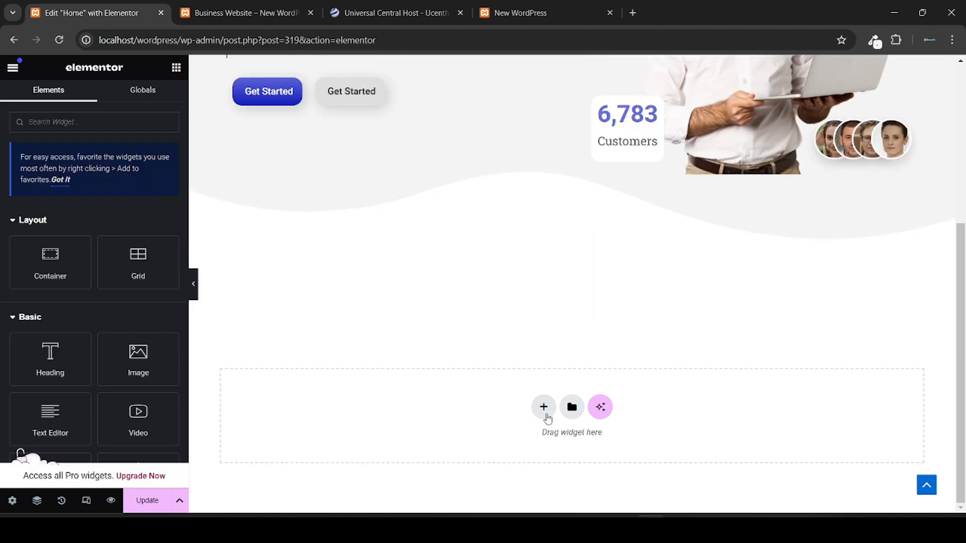
# Step: Add a flexbox container below the spacer with a narrow first column and a wide second column
pyautogui.click(543, 406)
pyautogui.click(546, 412)
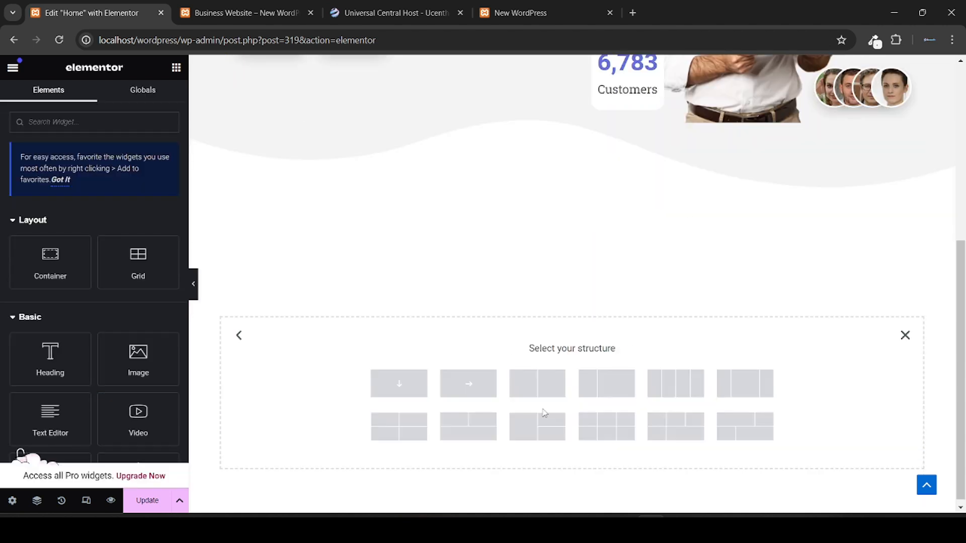
pyautogui.click(596, 377)
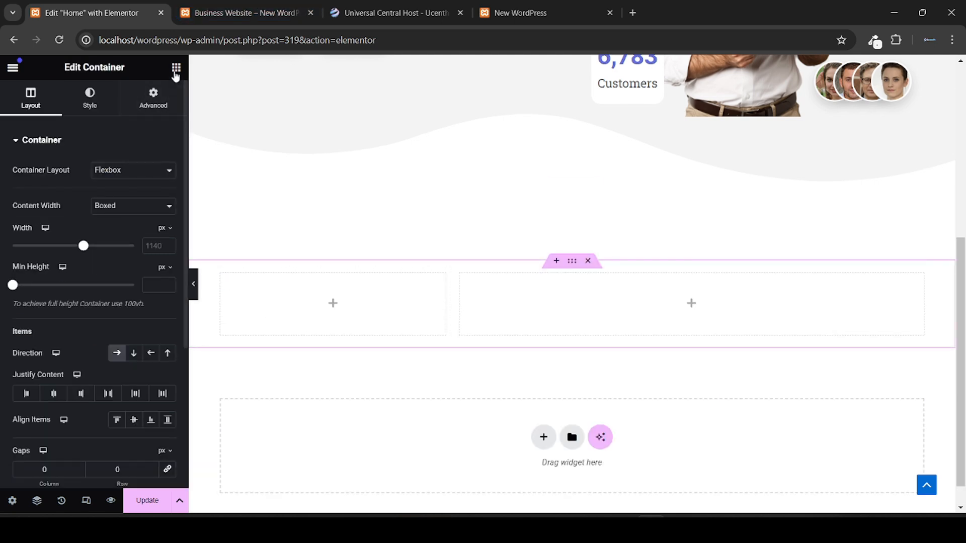
# Step: Search the widgets for "brand" and place a Logo Grid in the new section's wide column
pyautogui.click(175, 67)
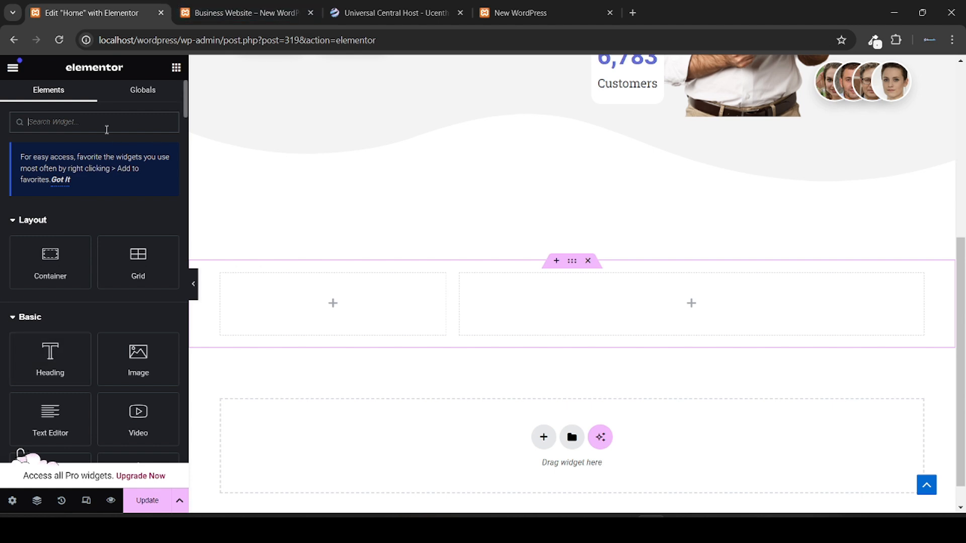
pyautogui.write('brand')
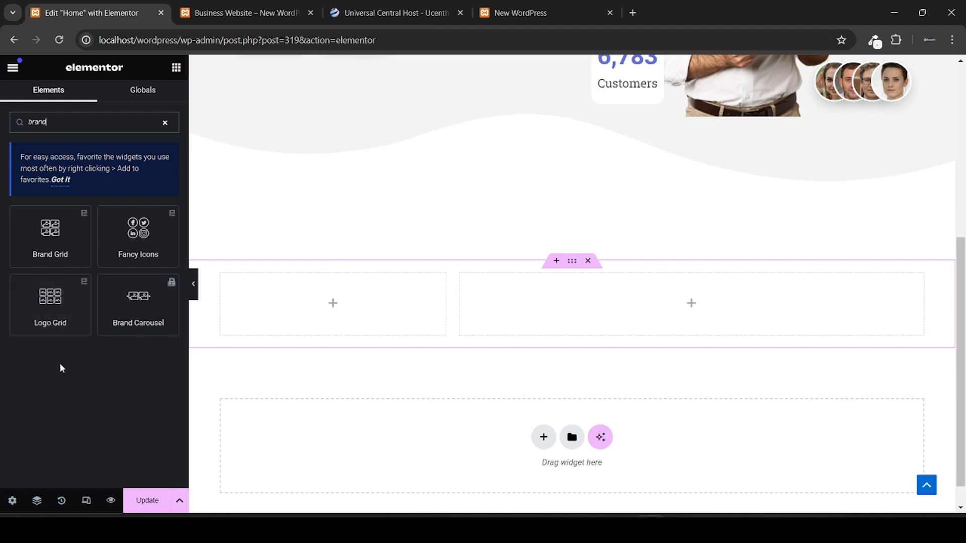
pyautogui.moveTo(52, 311); pyautogui.dragTo(679, 321)
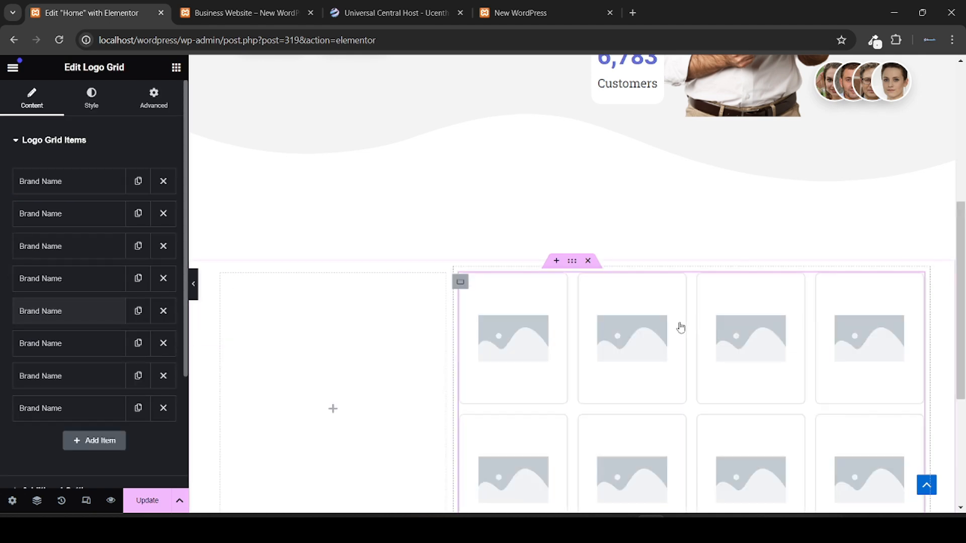
pyautogui.scroll(-2, 679, 328)
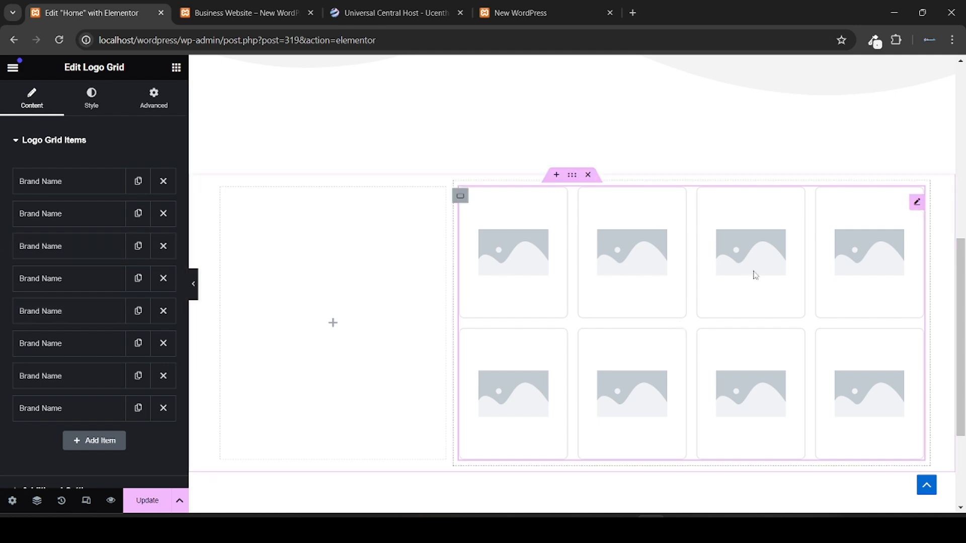
# Step: Switch to the reference website and open Element Pack's core widgets list in its WordPress dashboard
pyautogui.click(262, 5)
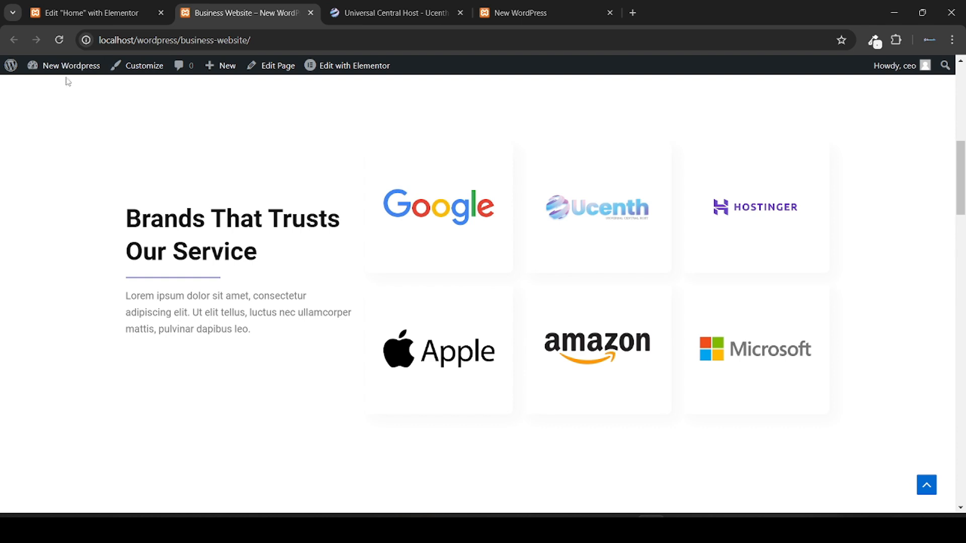
pyautogui.moveTo(64, 75)
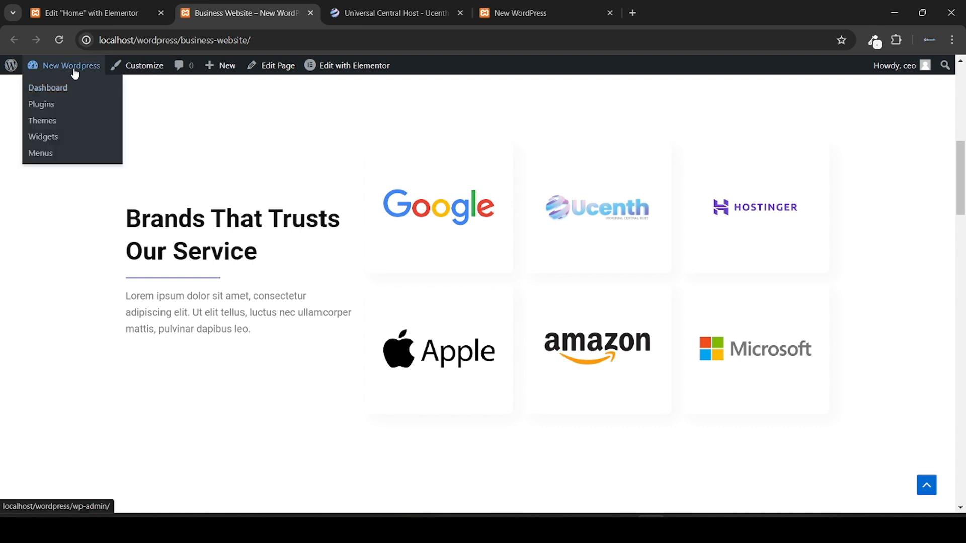
pyautogui.click(52, 88)
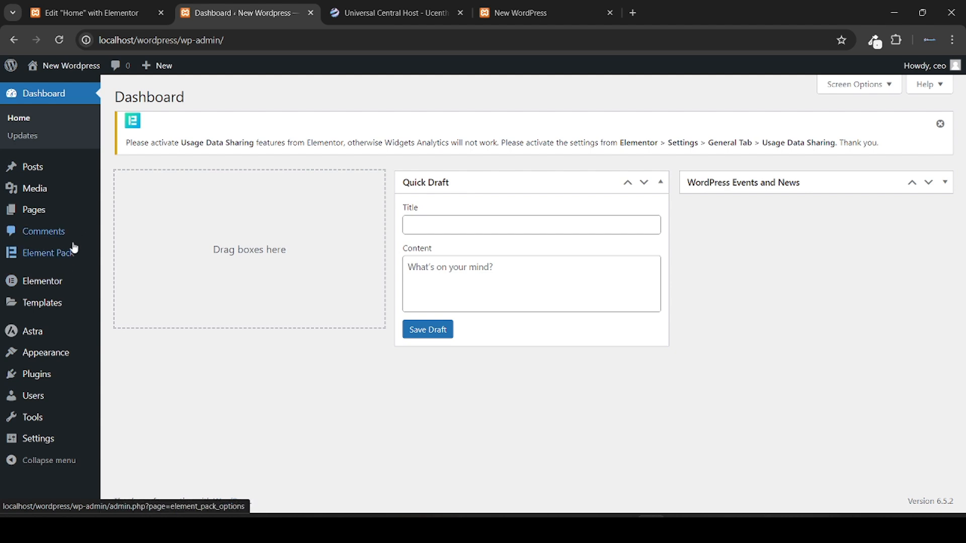
pyautogui.click(63, 255)
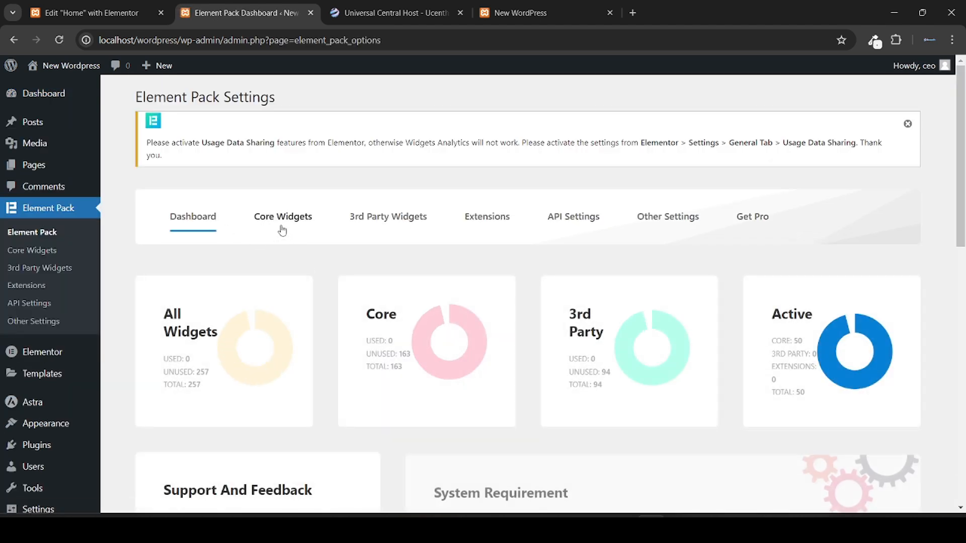
pyautogui.click(282, 230)
# Step: Examine the Element Pack core widgets list for which widgets are enabled and which require Pro
pyautogui.scroll(-3, 373, 293)
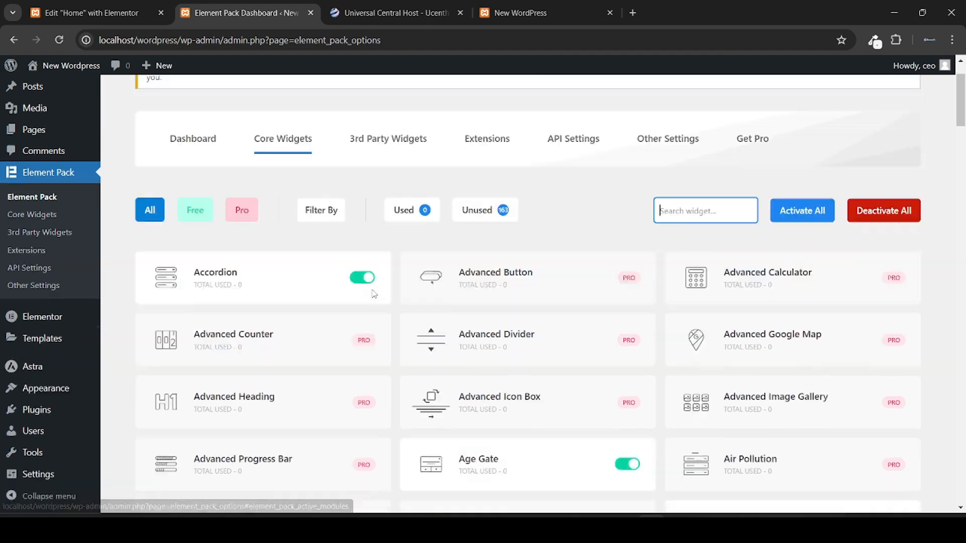
pyautogui.scroll(-17, 374, 294)
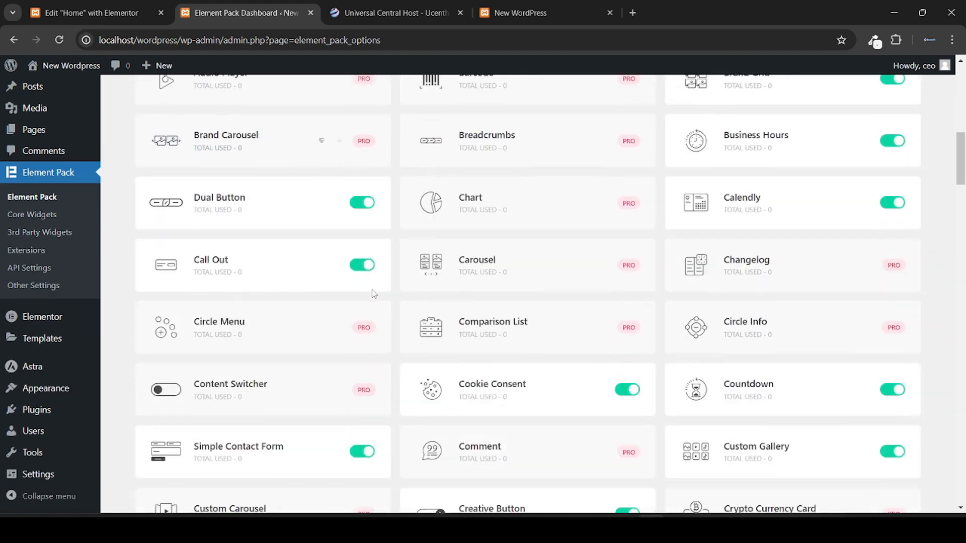
pyautogui.scroll(-10, 374, 294)
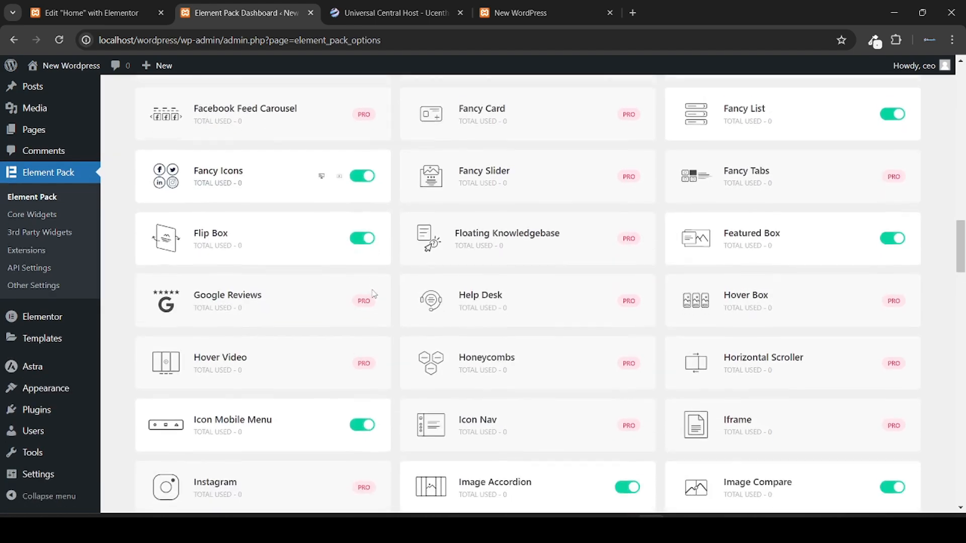
pyautogui.scroll(12, 592, 206)
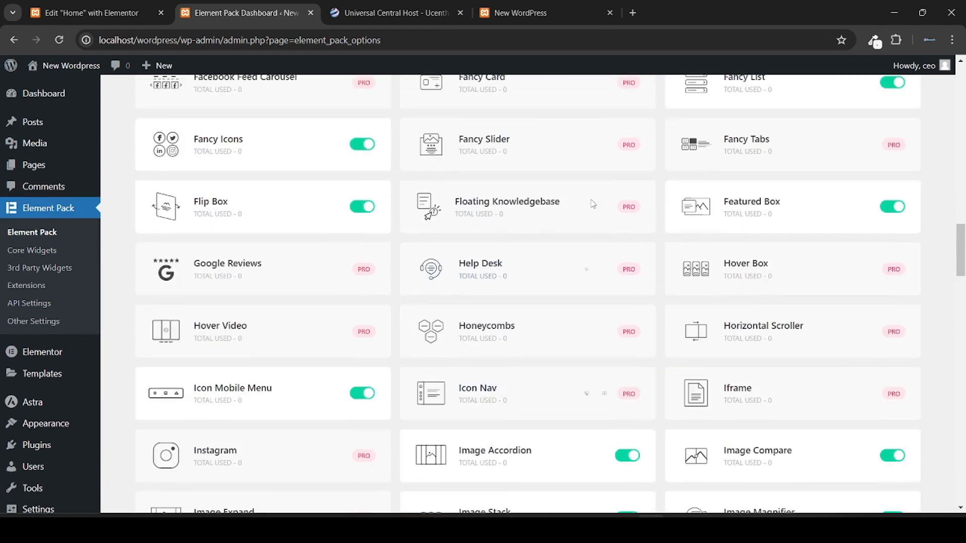
pyautogui.scroll(12, 592, 204)
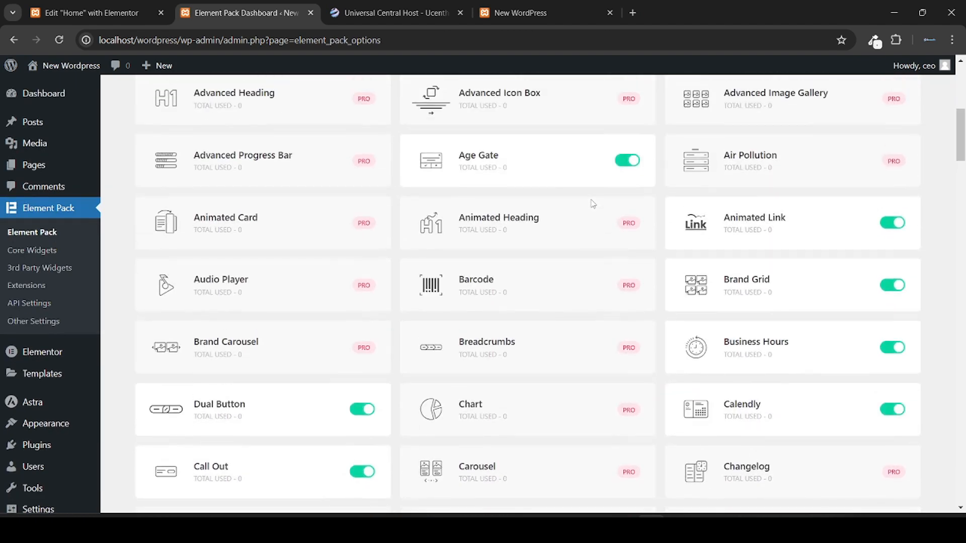
pyautogui.scroll(1, 593, 204)
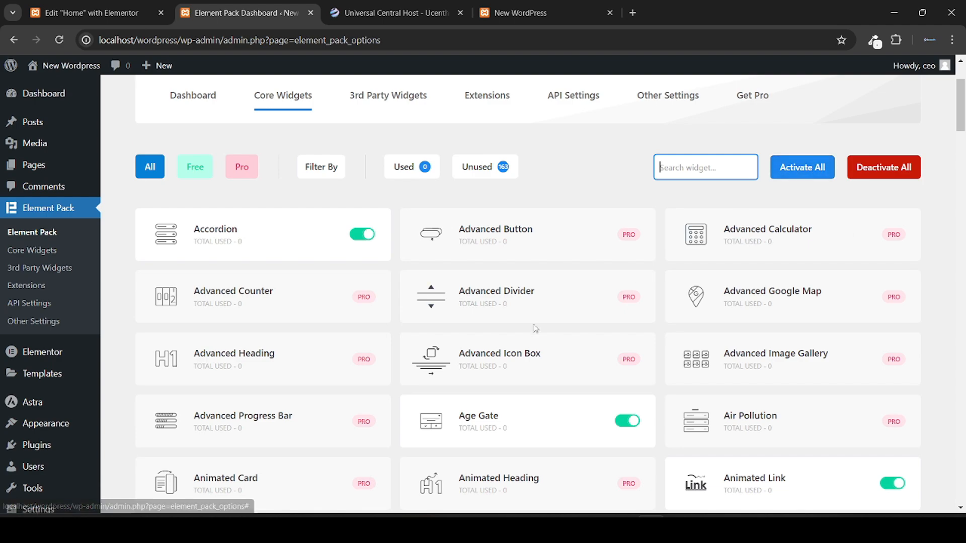
pyautogui.scroll(-20, 524, 322)
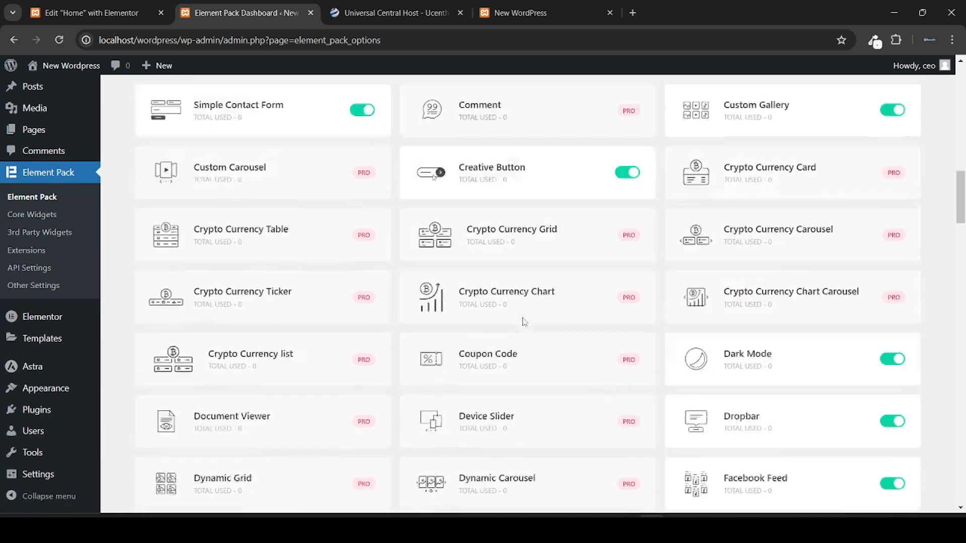
pyautogui.scroll(-10, 524, 322)
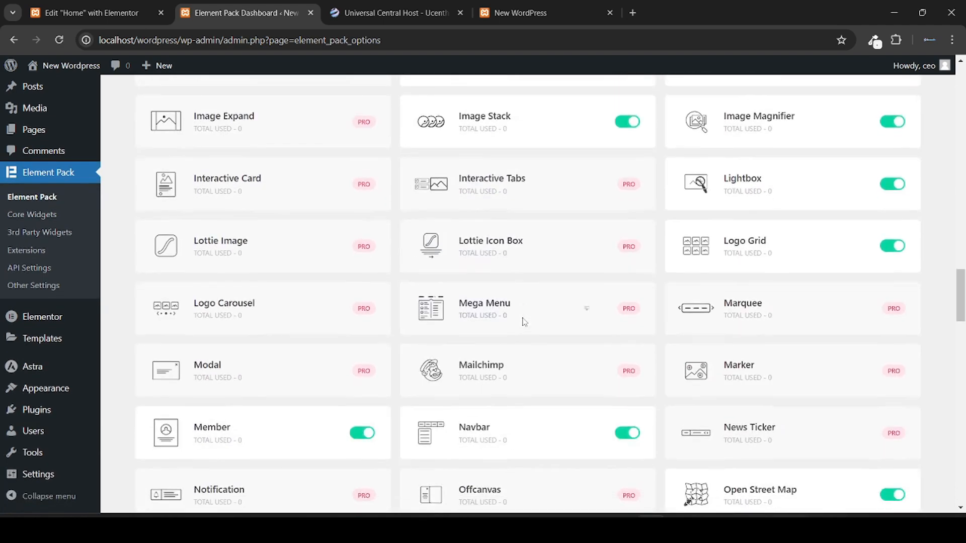
pyautogui.scroll(-9, 524, 322)
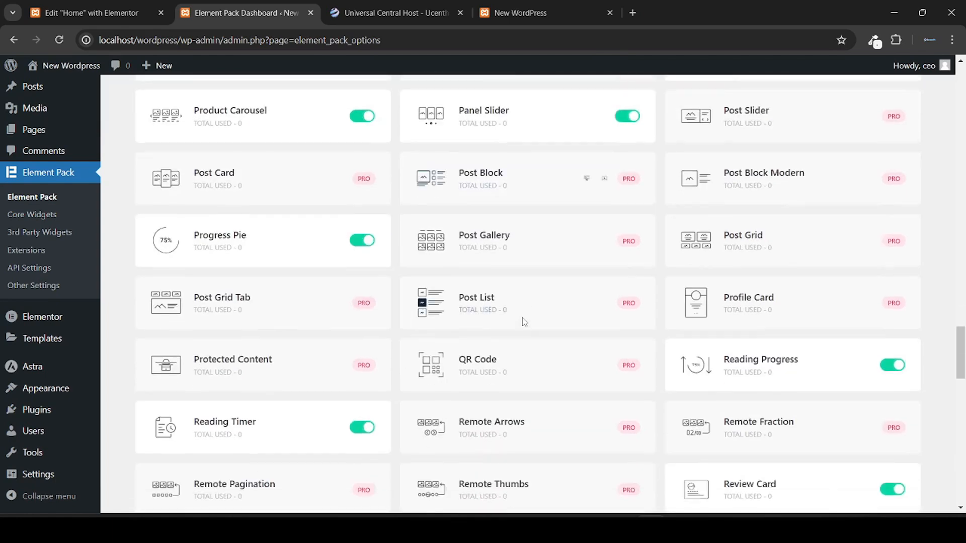
pyautogui.scroll(-2, 523, 322)
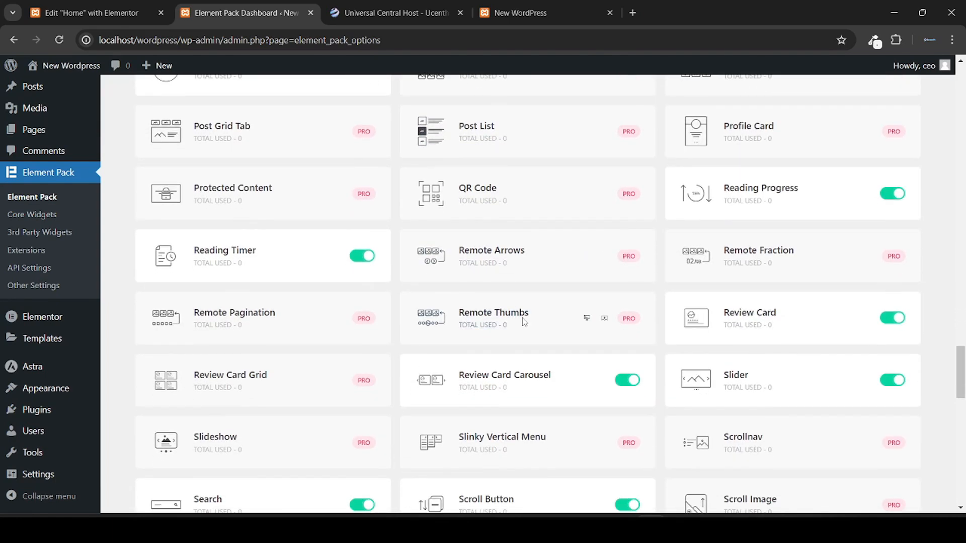
pyautogui.scroll(-6, 551, 350)
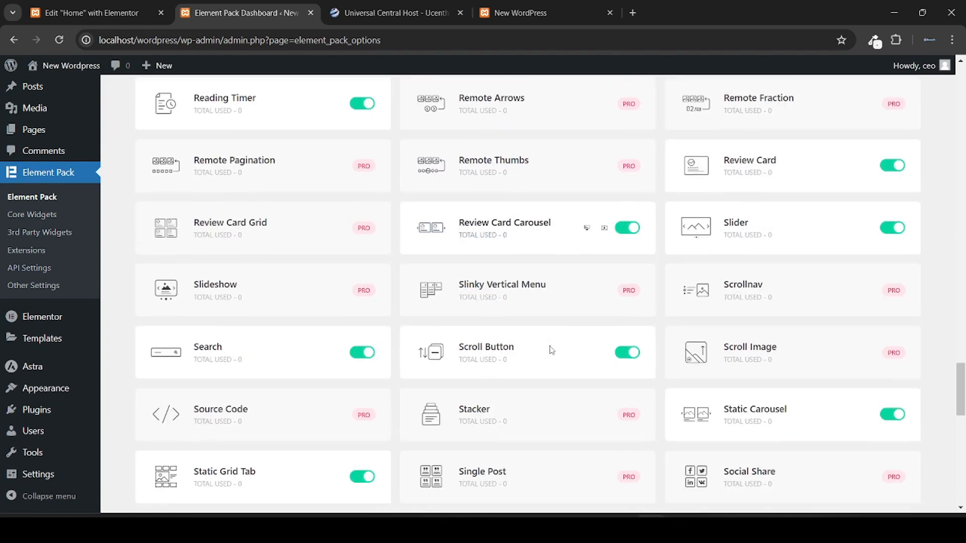
pyautogui.scroll(-4, 551, 350)
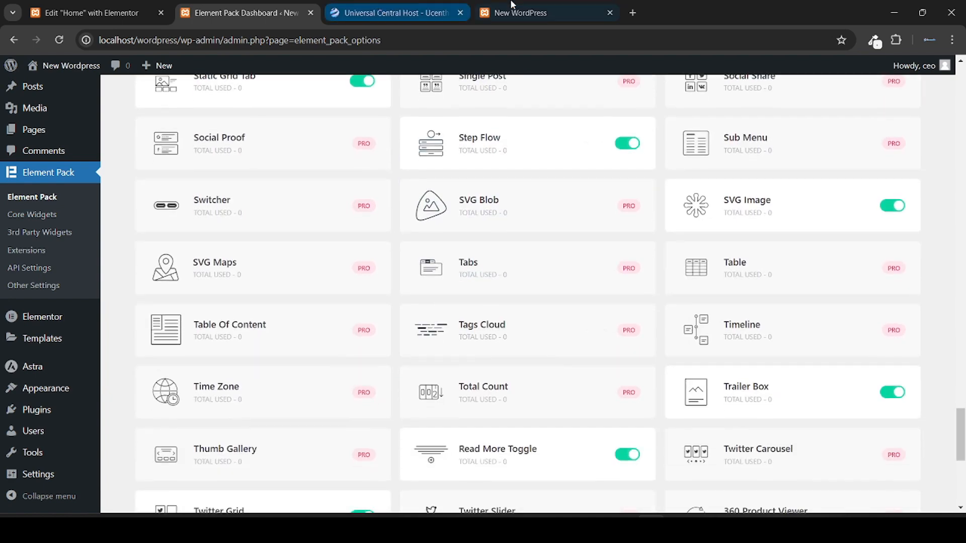
pyautogui.click(91, 12)
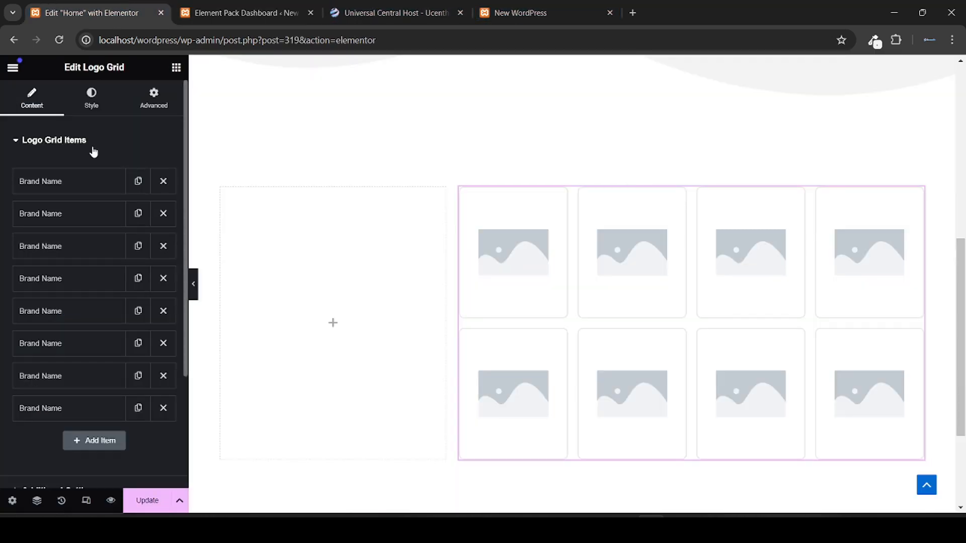
pyautogui.click(232, 5)
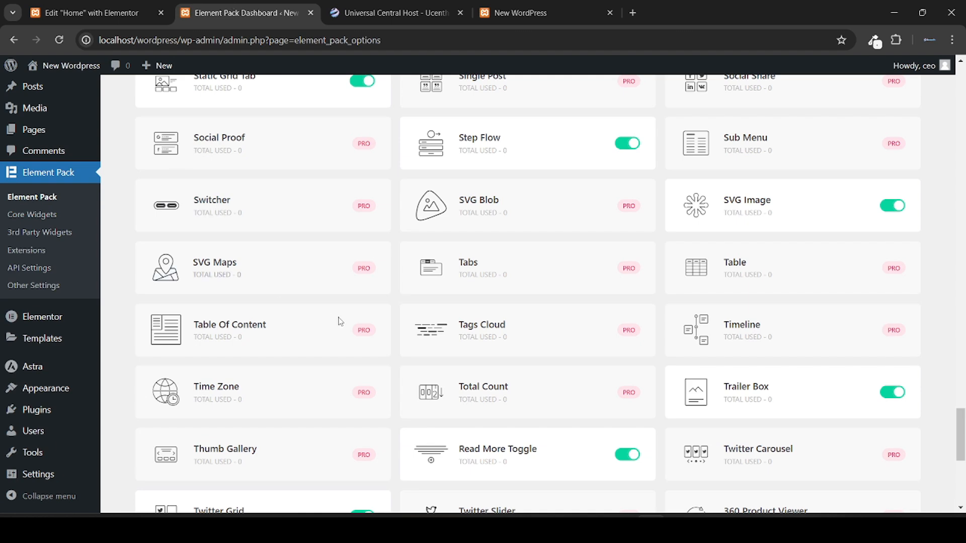
pyautogui.scroll(-5, 518, 317)
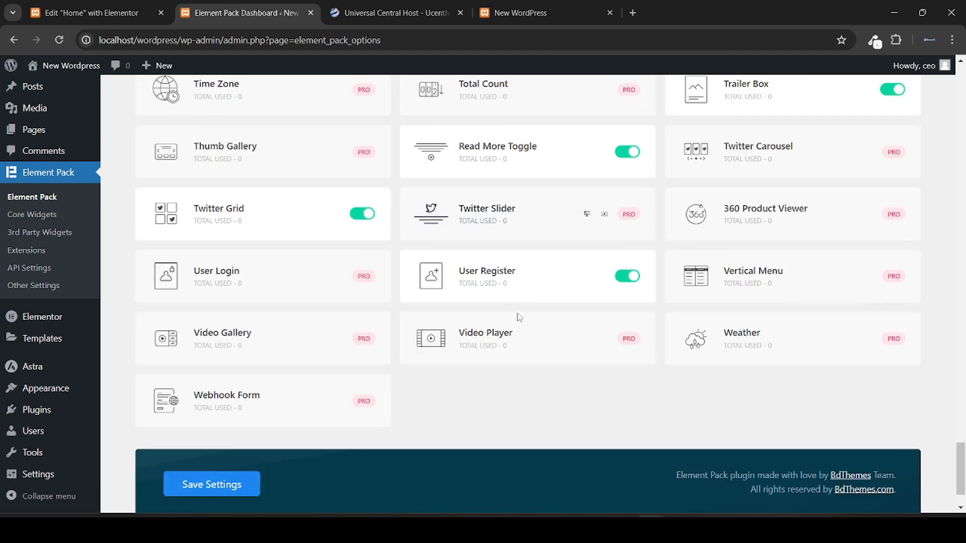
pyautogui.scroll(7, 519, 317)
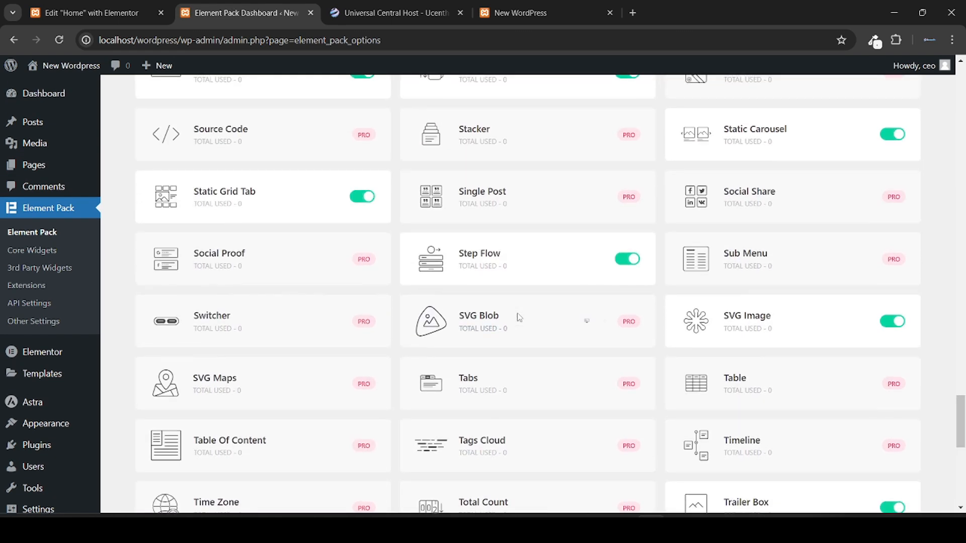
# Step: Search the widgets page for "grid", check the reference site's brands section again, and return to the Home page editor
pyautogui.hotkey('ctrl', 'f')
pyautogui.write('grid')
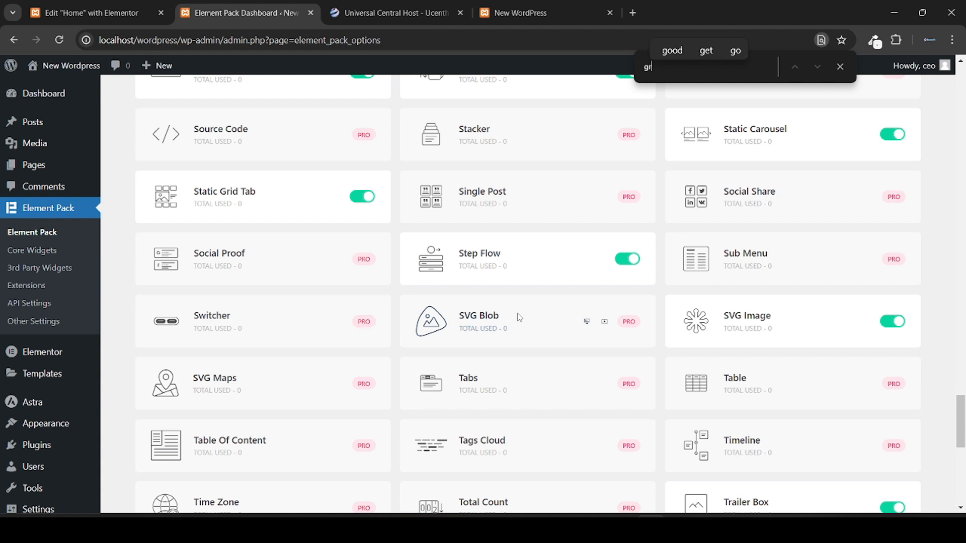
pyautogui.click(840, 67)
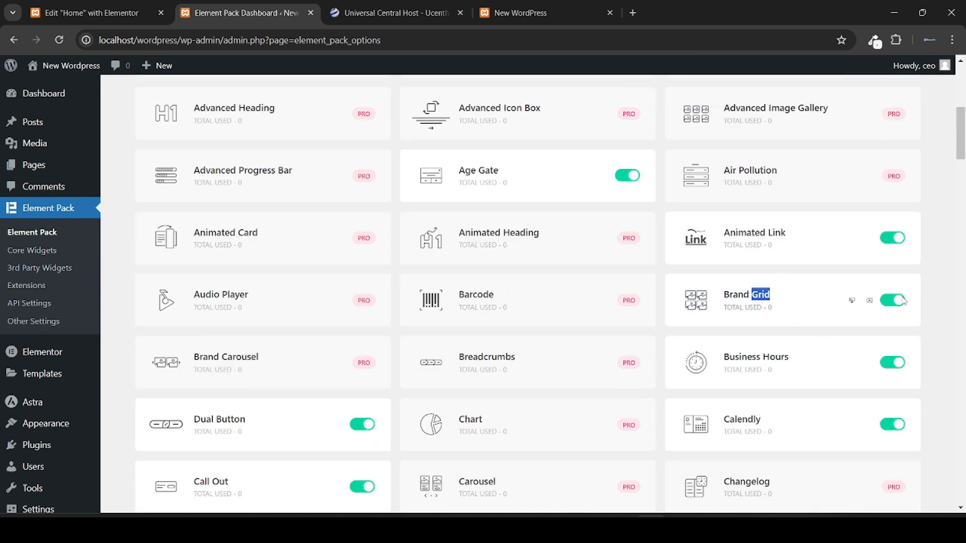
pyautogui.click(923, 287)
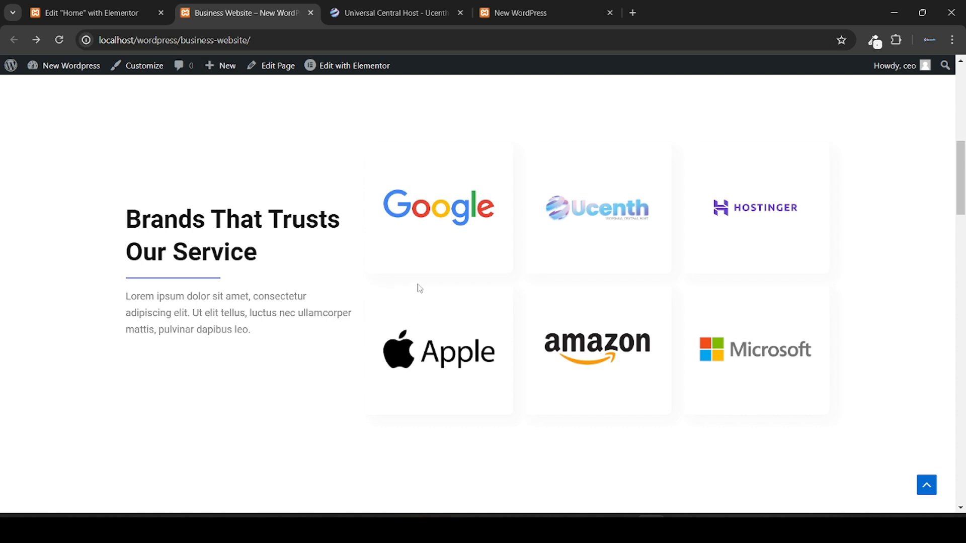
pyautogui.click(143, 5)
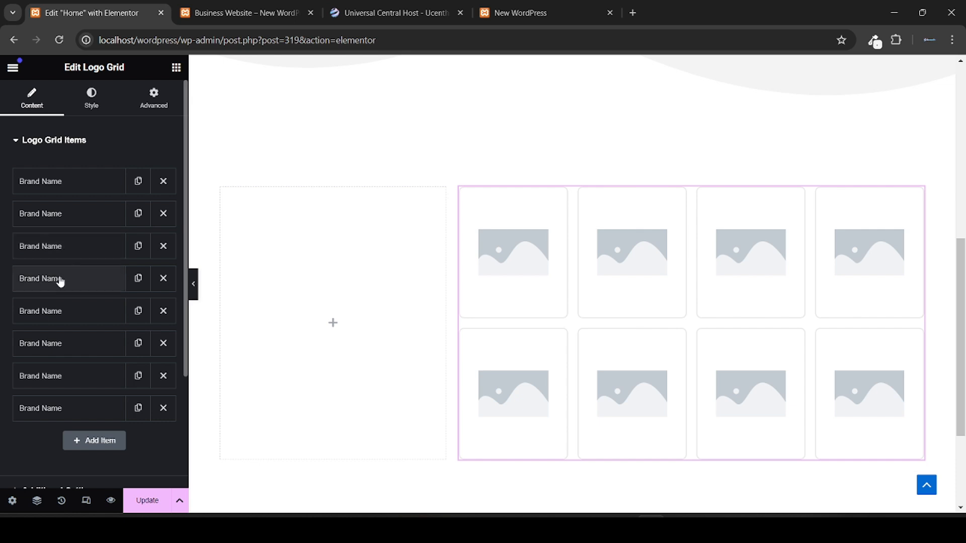
# Step: Remove two items from the Logo Grid and set its columns to 3
pyautogui.click(164, 377)
pyautogui.click(164, 377)
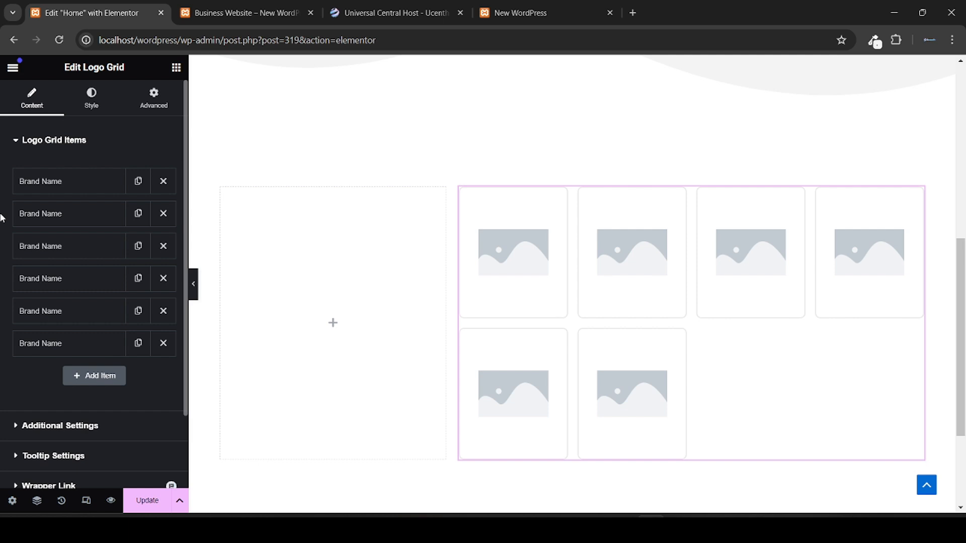
pyautogui.scroll(-2, 1, 218)
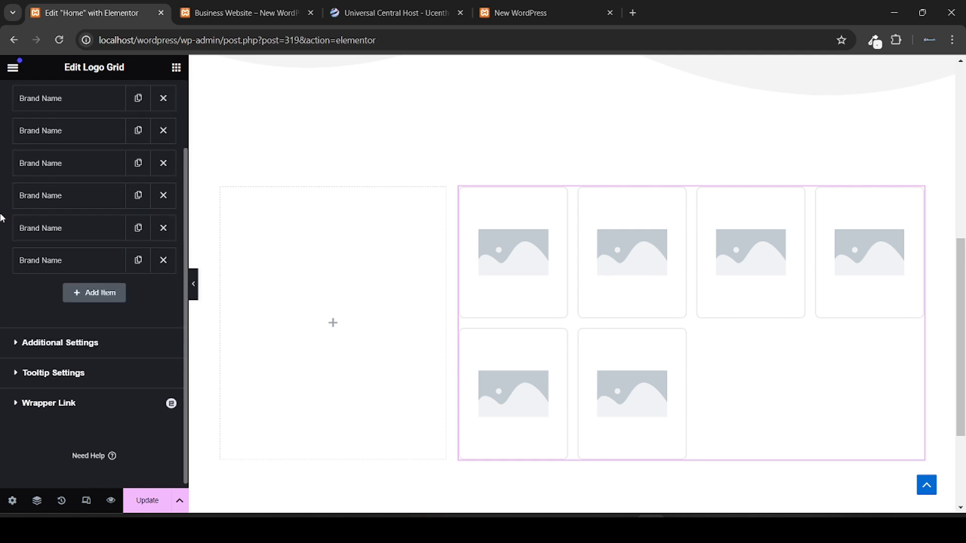
pyautogui.click(39, 343)
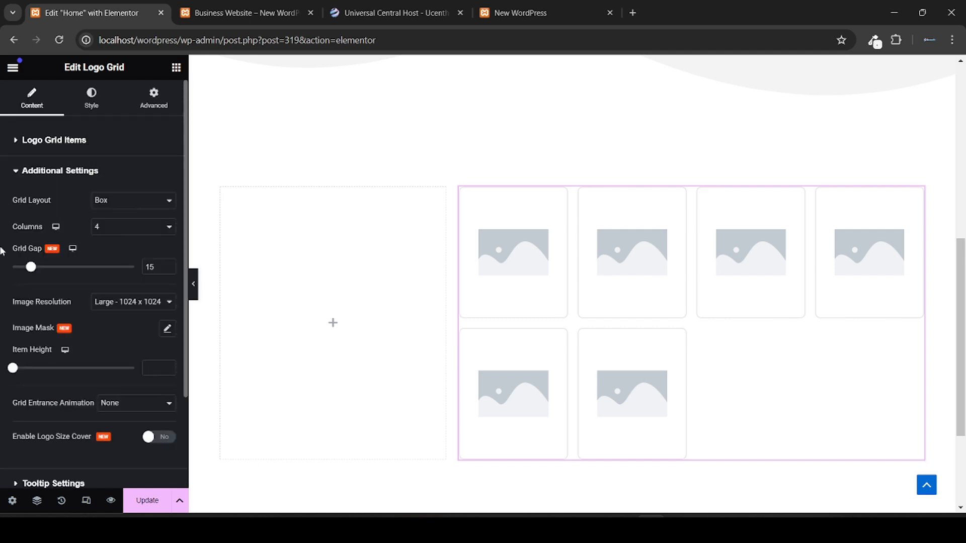
pyautogui.scroll(-1, 2, 250)
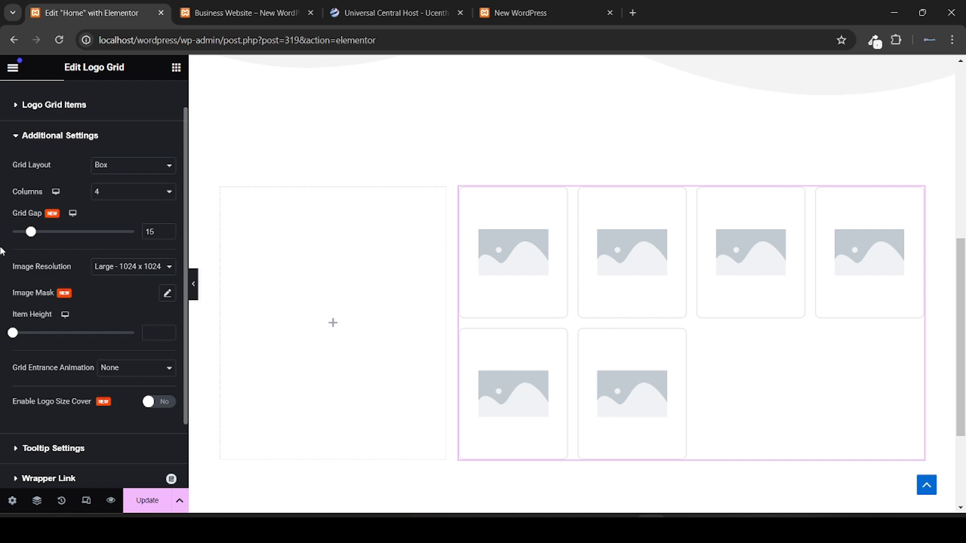
pyautogui.click(137, 191)
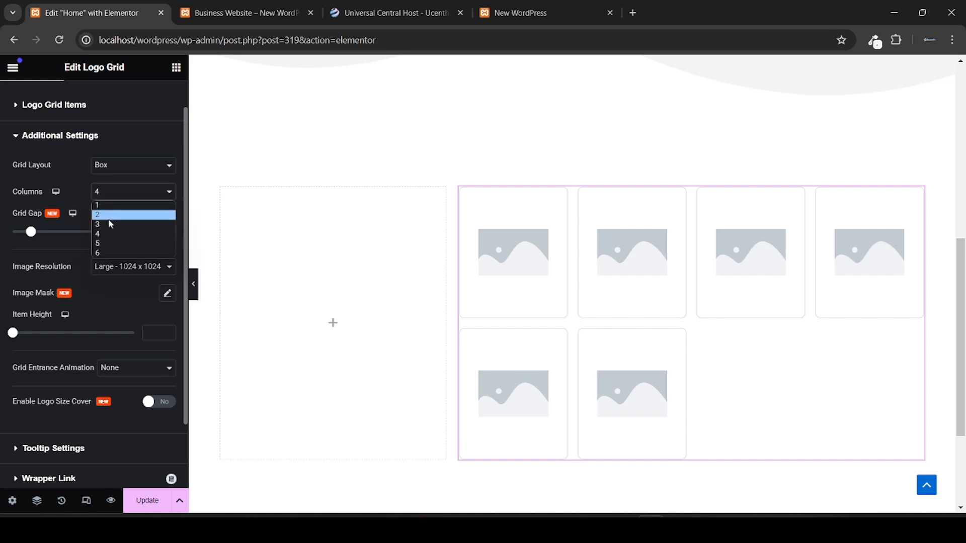
pyautogui.click(104, 225)
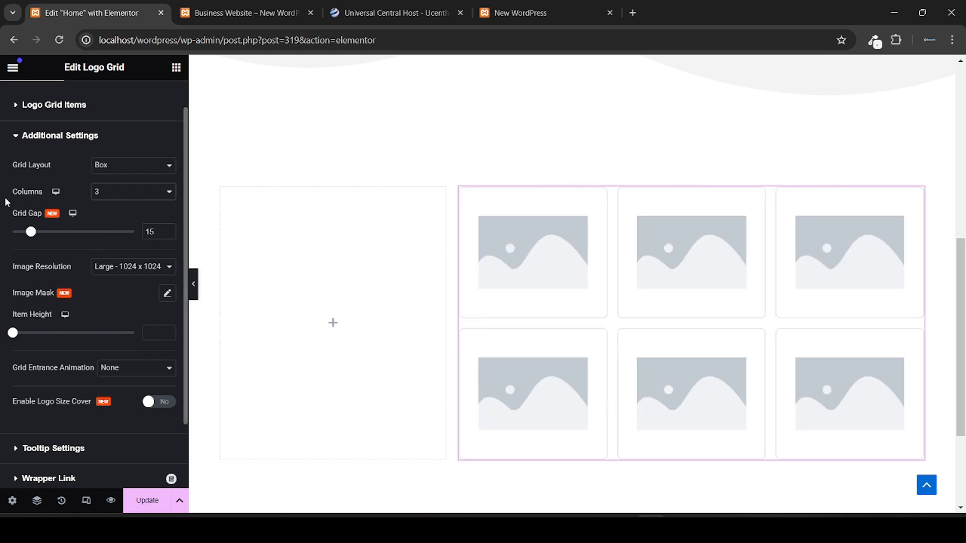
# Step: Set the first Logo Grid item's image to the Apple logo from the media library
pyautogui.scroll(2, 20, 176)
pyautogui.click(28, 140)
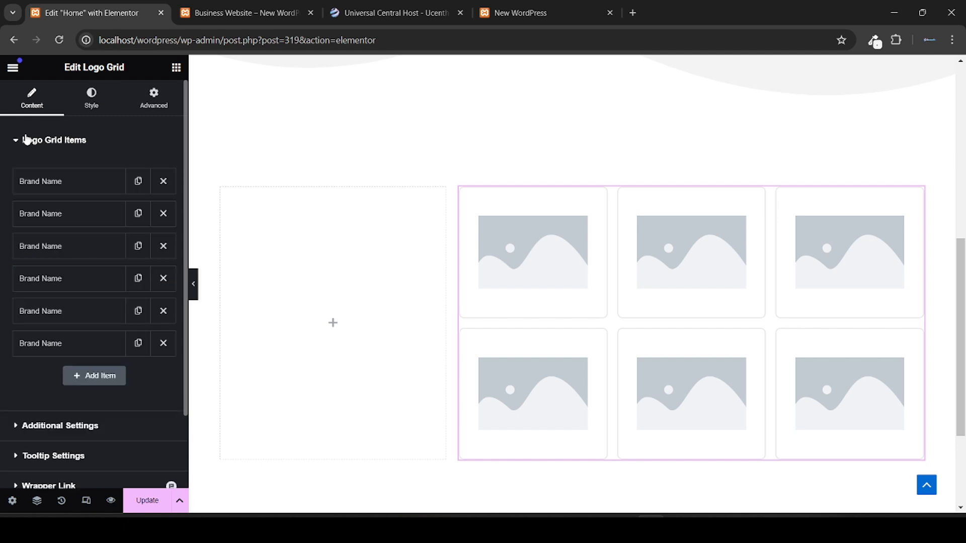
pyautogui.click(66, 182)
pyautogui.scroll(-1, 50, 244)
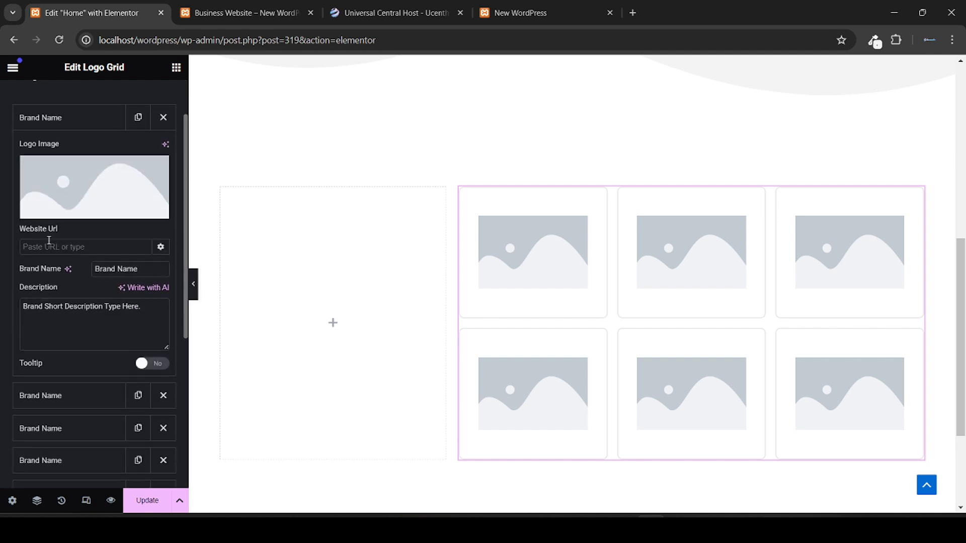
pyautogui.click(66, 189)
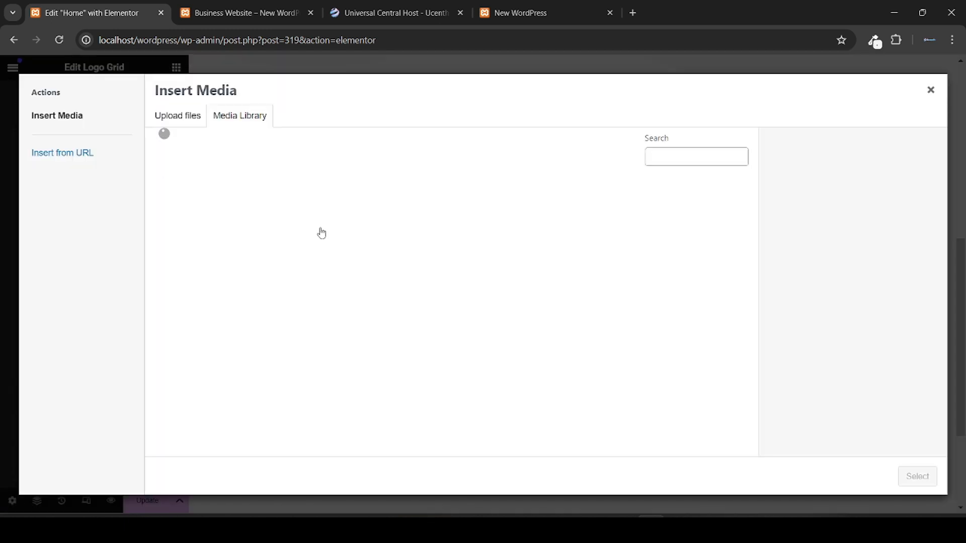
pyautogui.scroll(-5, 434, 303)
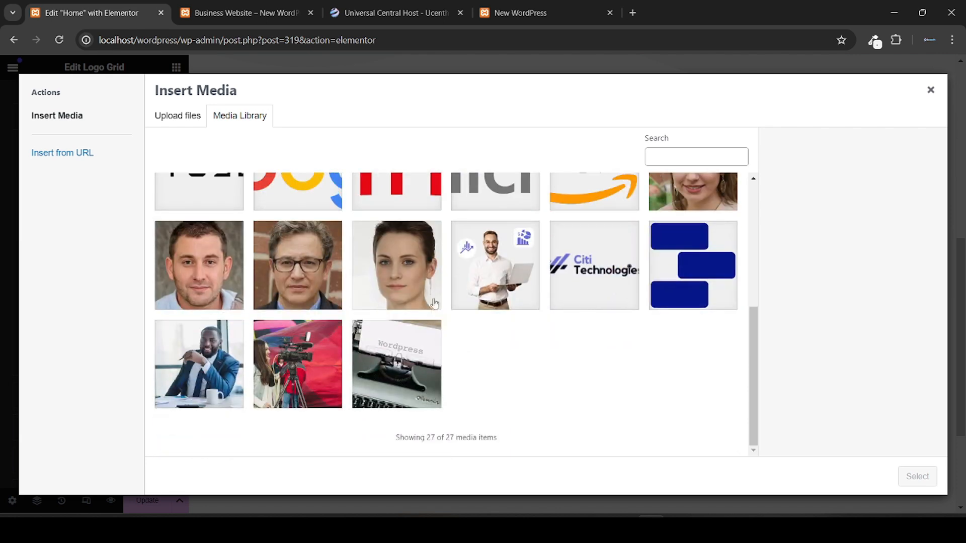
pyautogui.scroll(3, 435, 303)
pyautogui.click(598, 248)
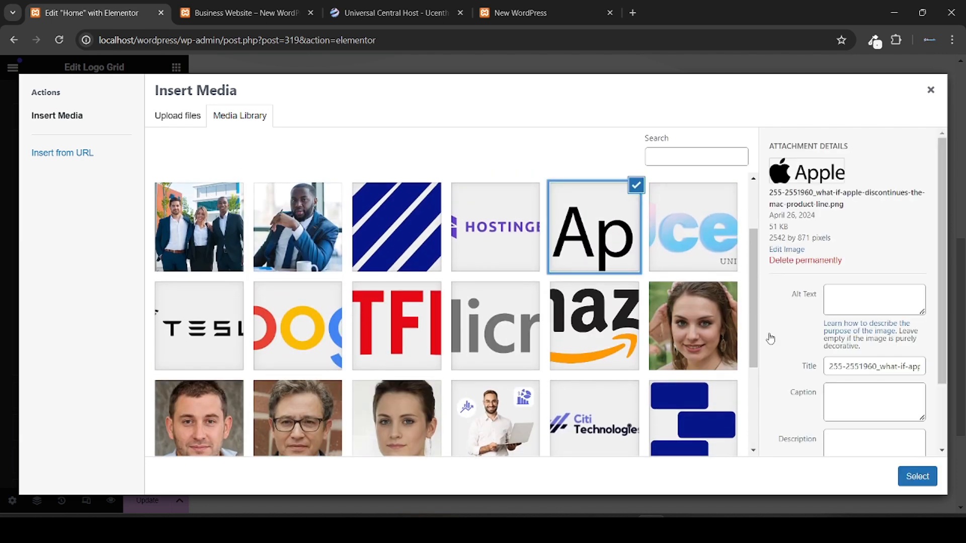
pyautogui.click(914, 476)
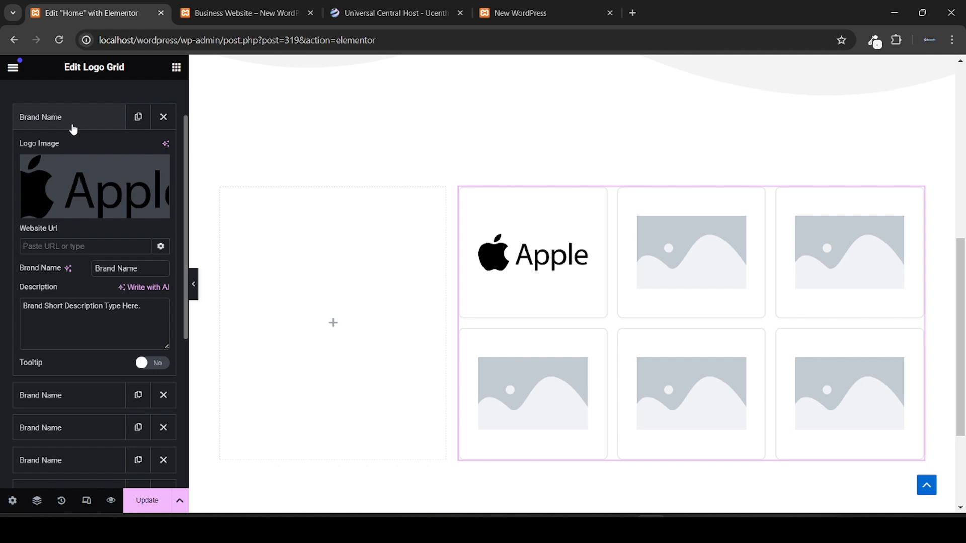
pyautogui.click(73, 126)
# Step: Set the second Logo Grid item's image to the Google logo from the media library
pyautogui.click(64, 150)
pyautogui.click(87, 221)
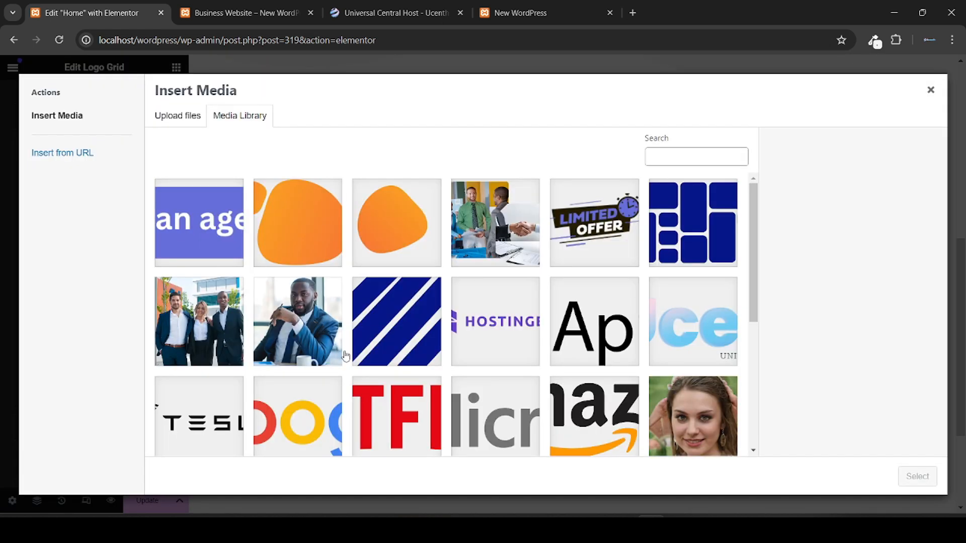
pyautogui.scroll(-2, 345, 356)
pyautogui.click(307, 358)
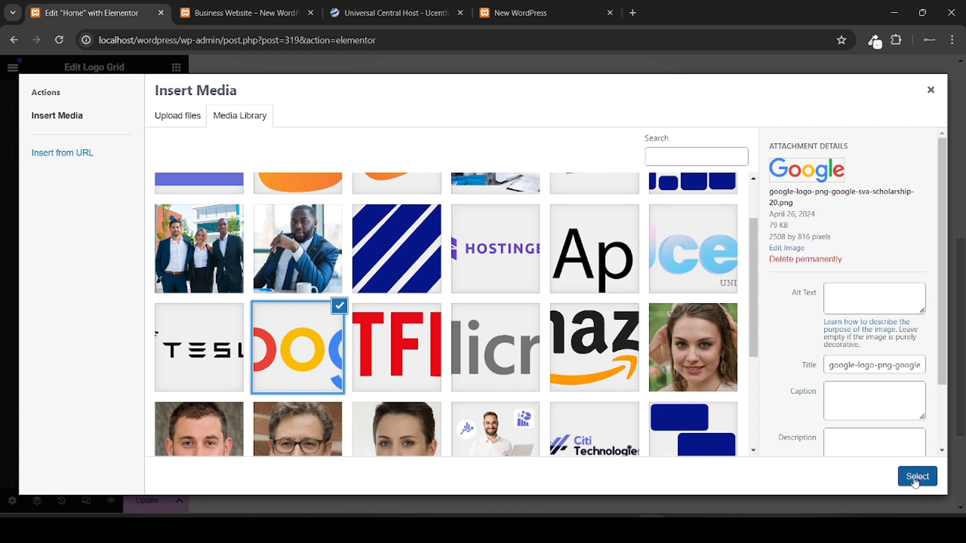
pyautogui.click(916, 476)
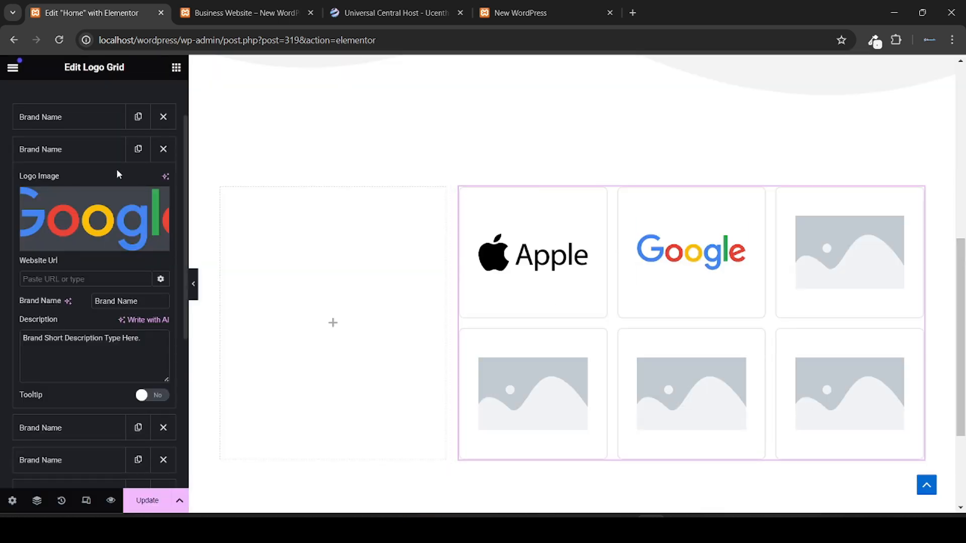
pyautogui.click(77, 151)
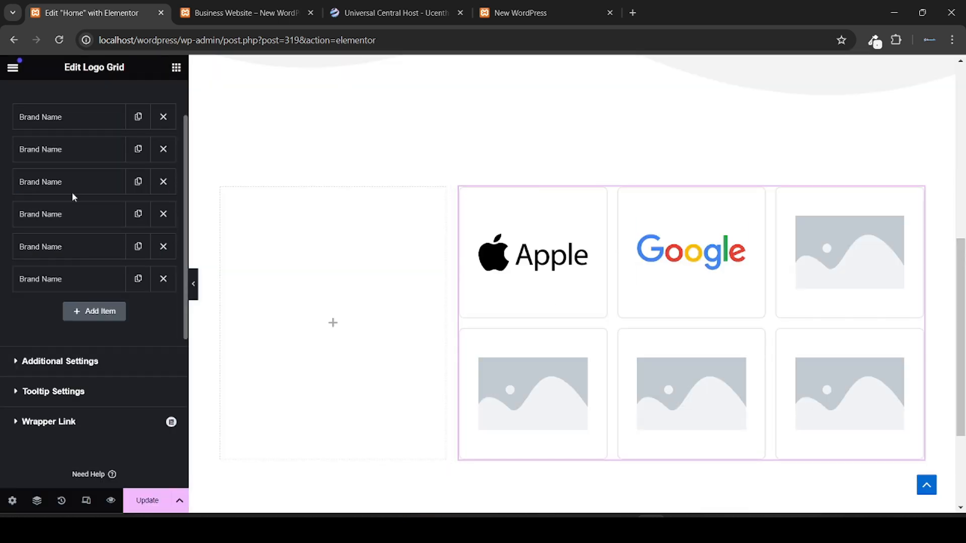
# Step: Set the third Logo Grid item's image to the Ucenth logo from the media library
pyautogui.click(65, 183)
pyautogui.click(85, 257)
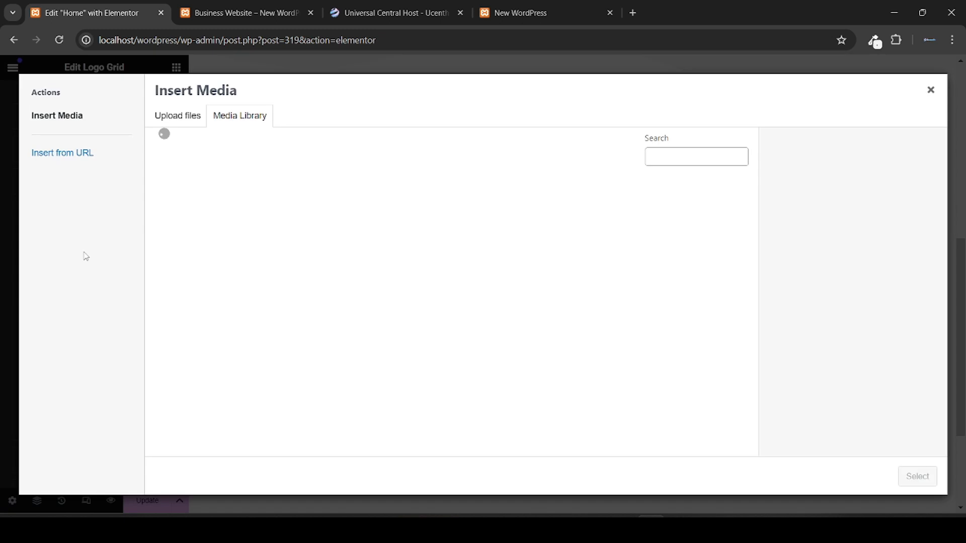
pyautogui.scroll(-1, 229, 318)
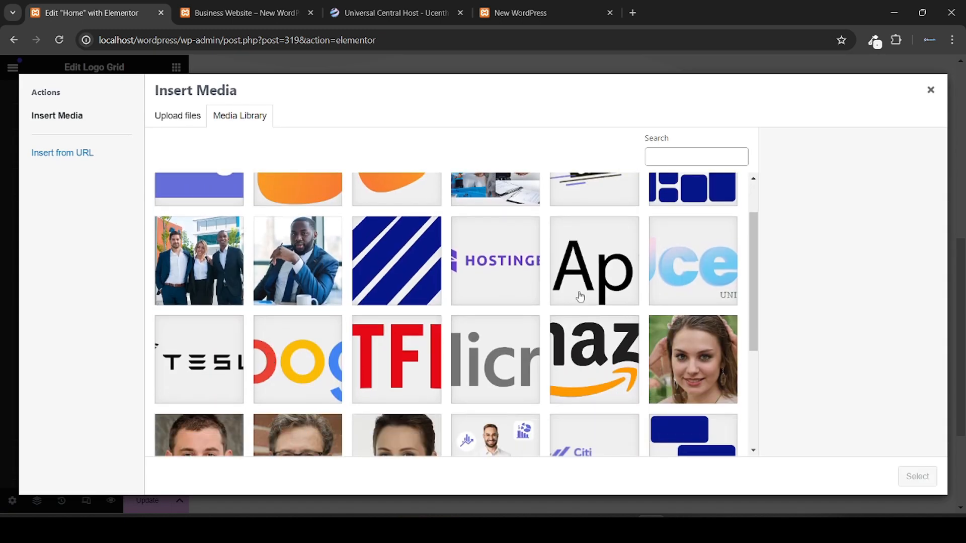
pyautogui.click(650, 267)
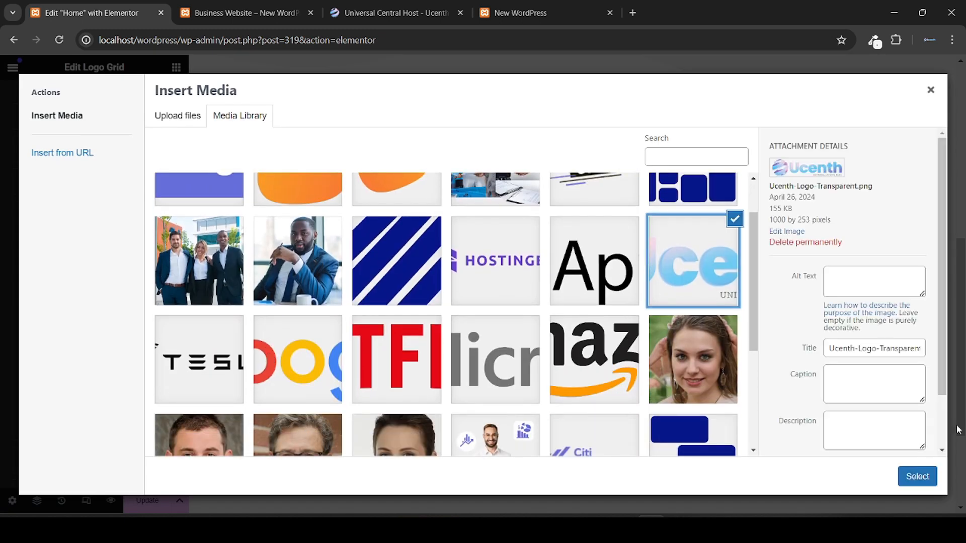
pyautogui.click(927, 478)
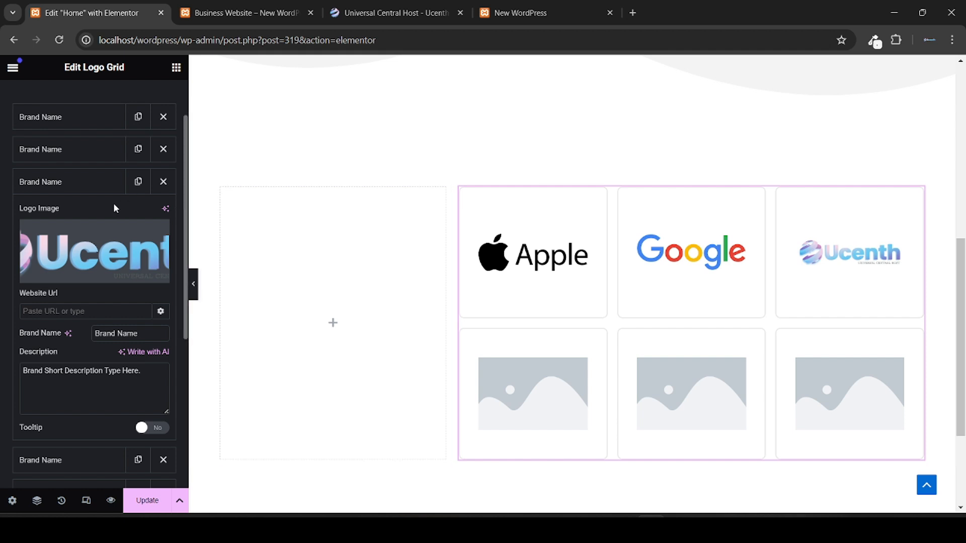
pyautogui.click(75, 186)
# Step: Set the fourth Logo Grid item's image to the Tesla logo from the media library
pyautogui.click(73, 222)
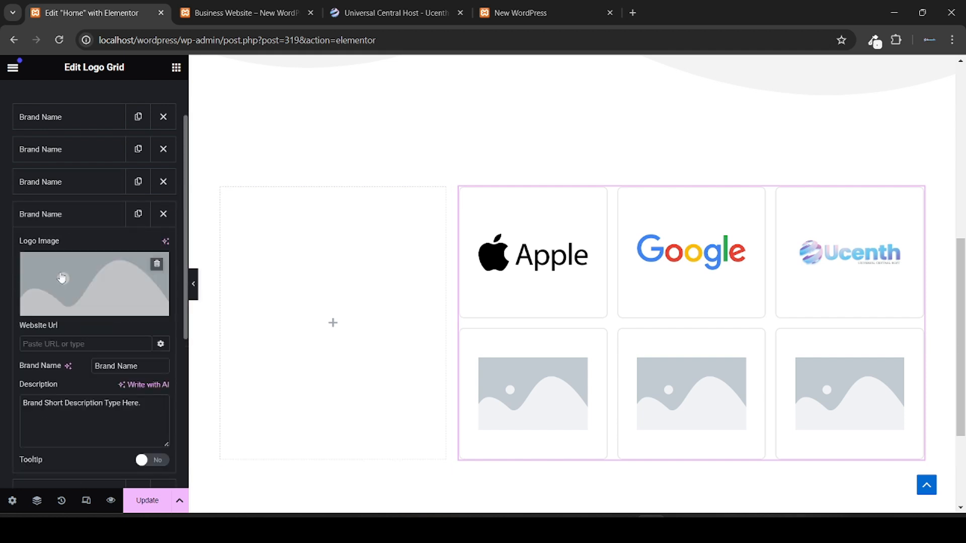
pyautogui.click(61, 287)
pyautogui.scroll(-5, 395, 394)
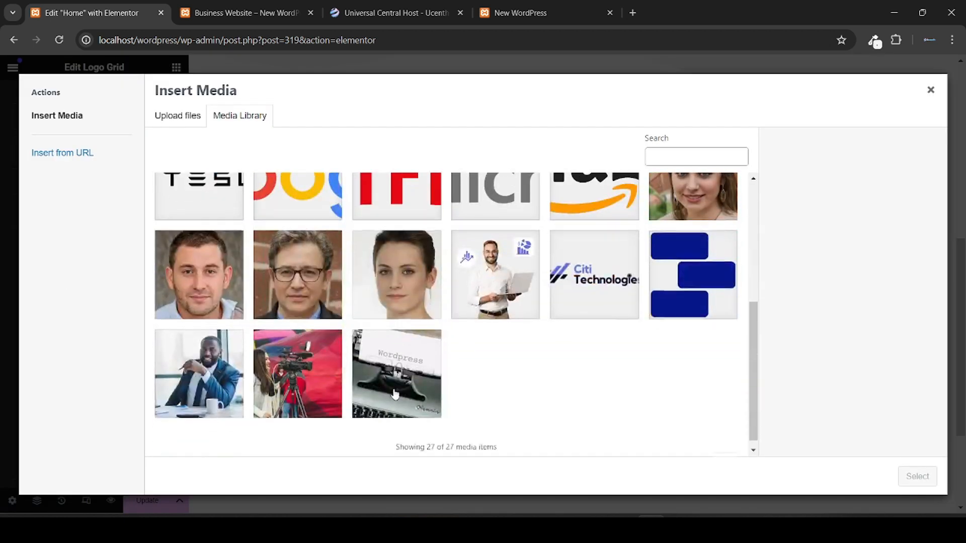
pyautogui.scroll(2, 395, 394)
pyautogui.click(200, 280)
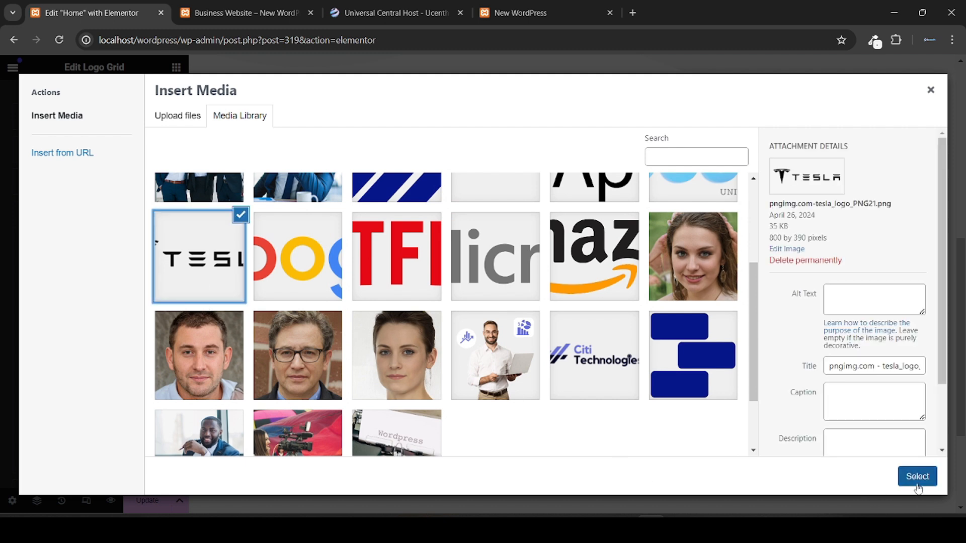
pyautogui.click(917, 477)
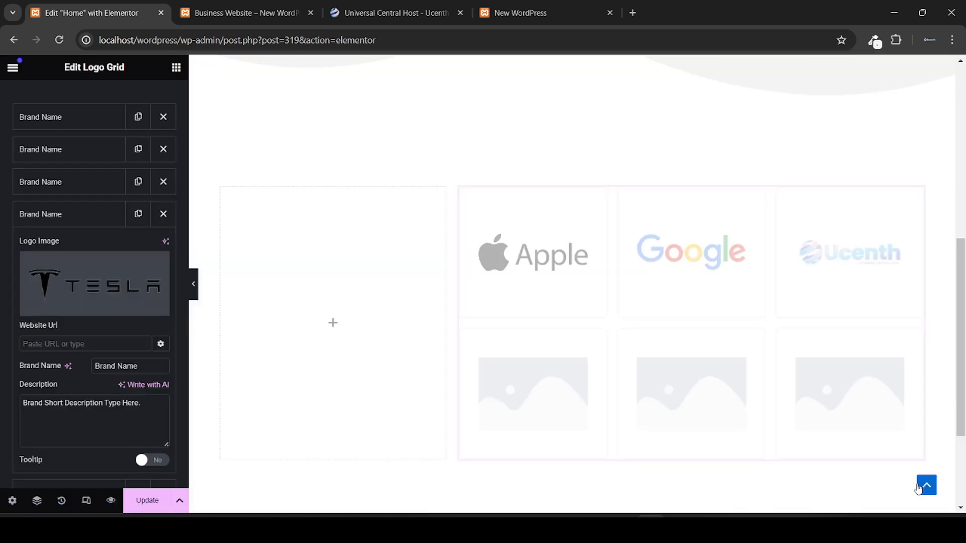
pyautogui.click(74, 217)
# Step: Set the fifth Logo Grid item's image to the Amazon logo from the media library
pyautogui.click(65, 247)
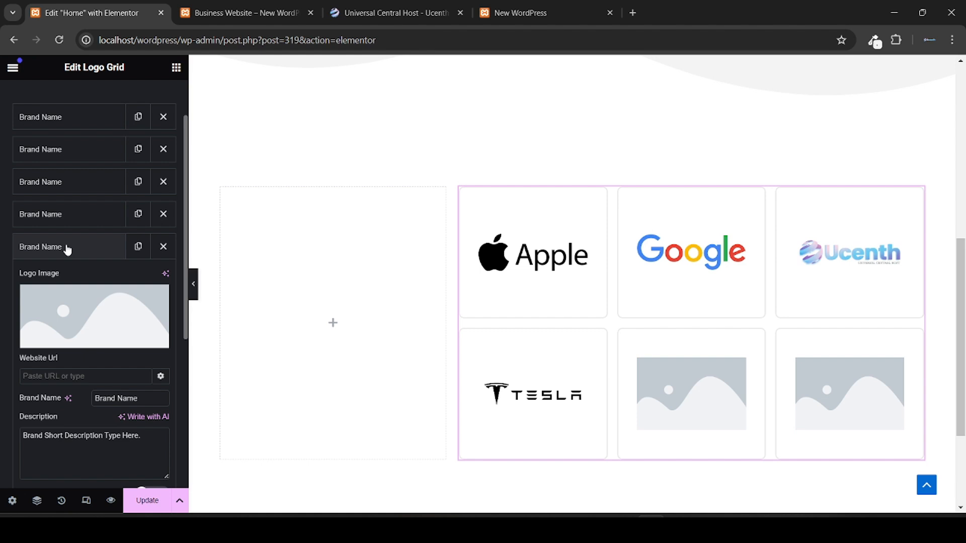
pyautogui.click(78, 309)
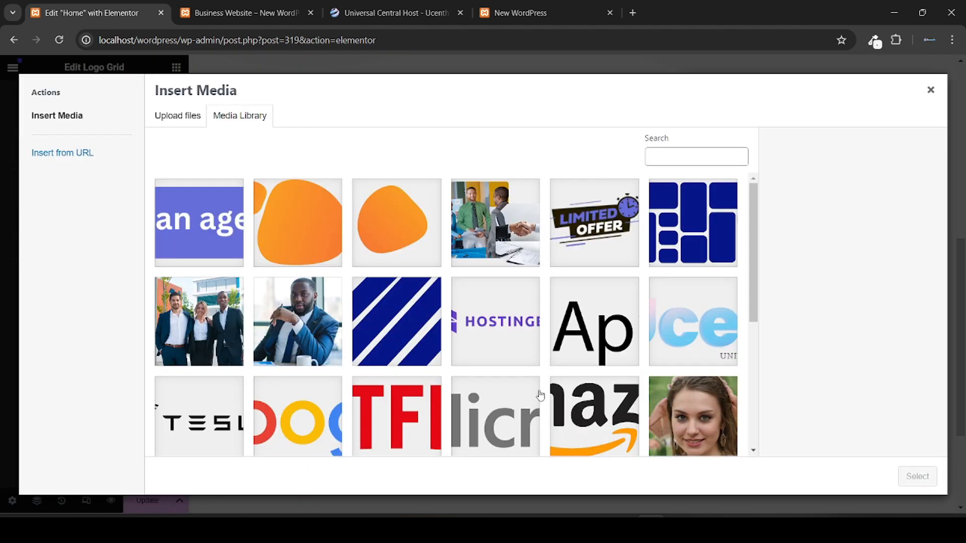
pyautogui.scroll(-2, 540, 396)
pyautogui.click(572, 348)
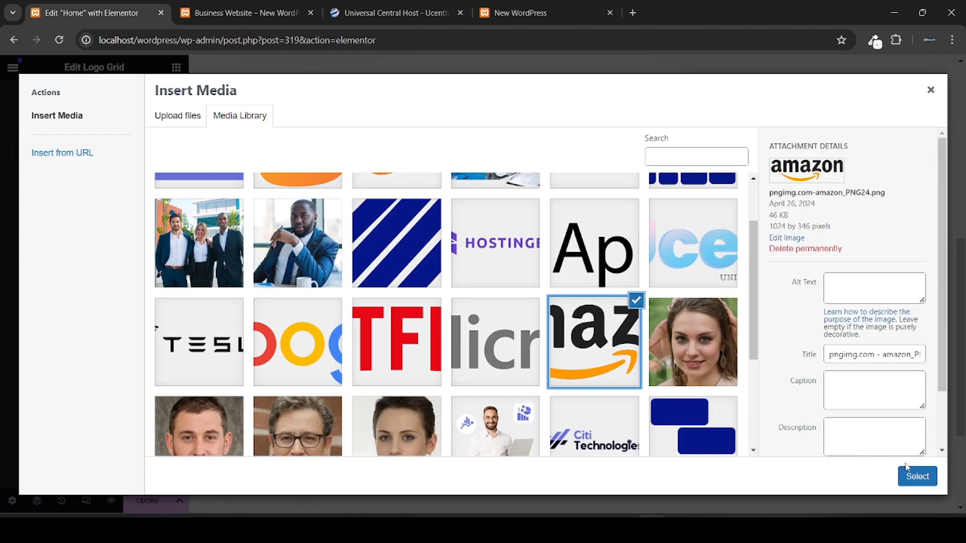
pyautogui.click(928, 476)
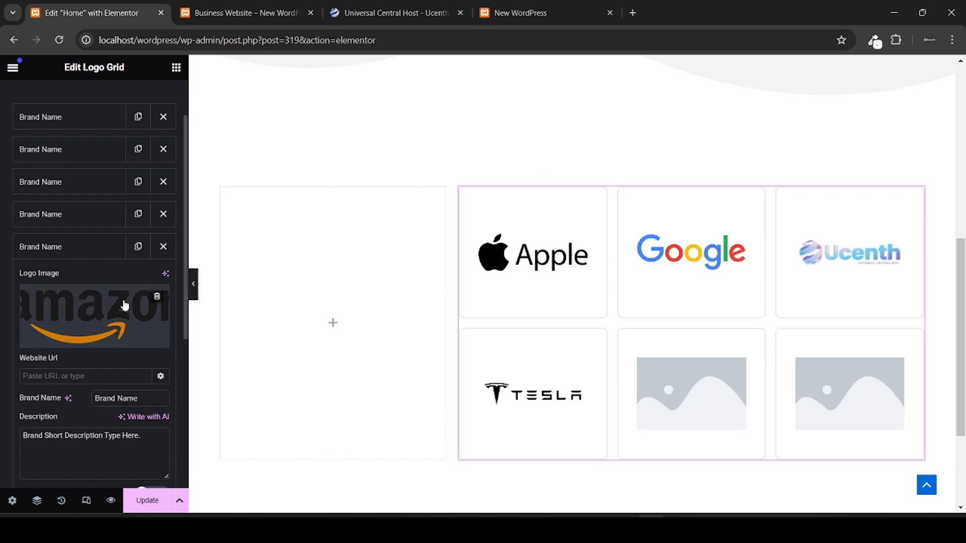
pyautogui.click(84, 254)
# Step: Set the sixth Logo Grid item's image to the Netflix logo from the media library
pyautogui.click(83, 290)
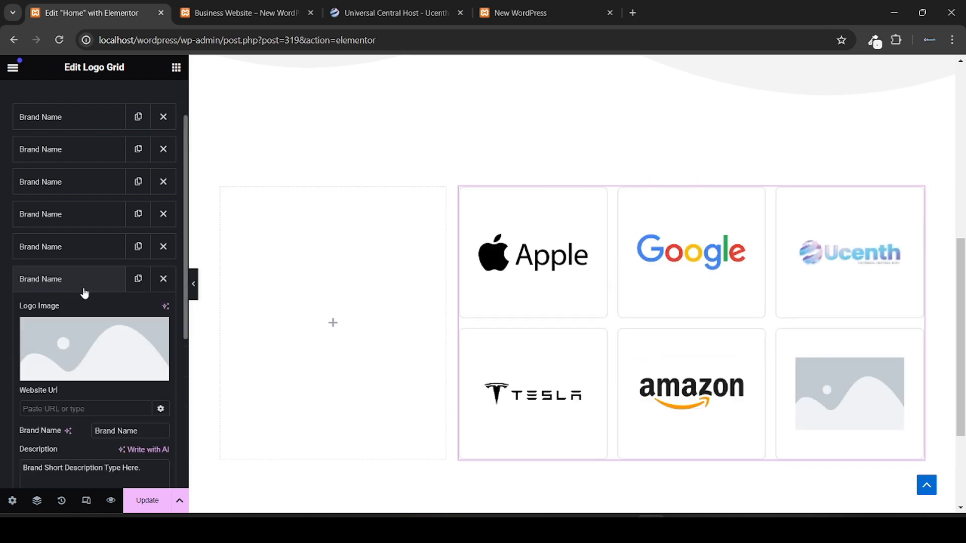
pyautogui.click(108, 333)
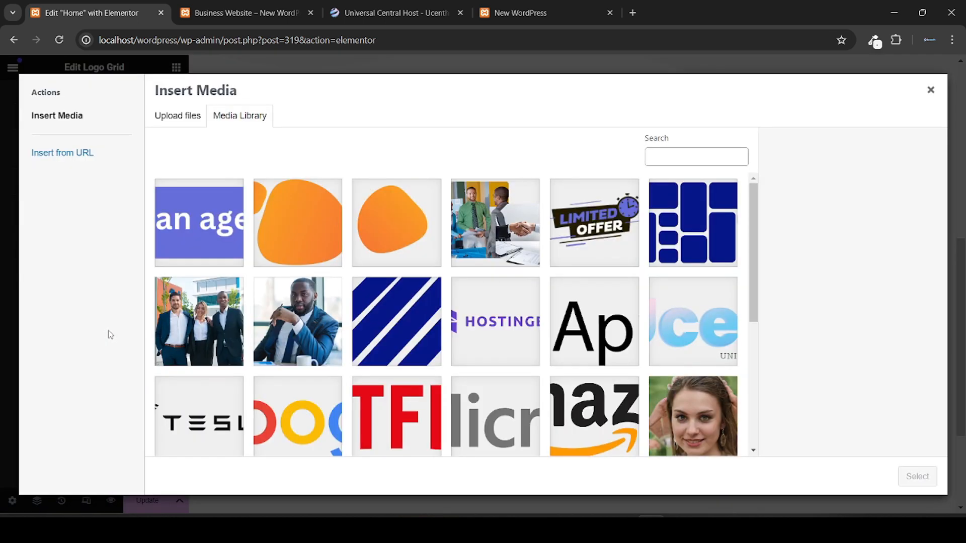
pyautogui.scroll(-1, 284, 367)
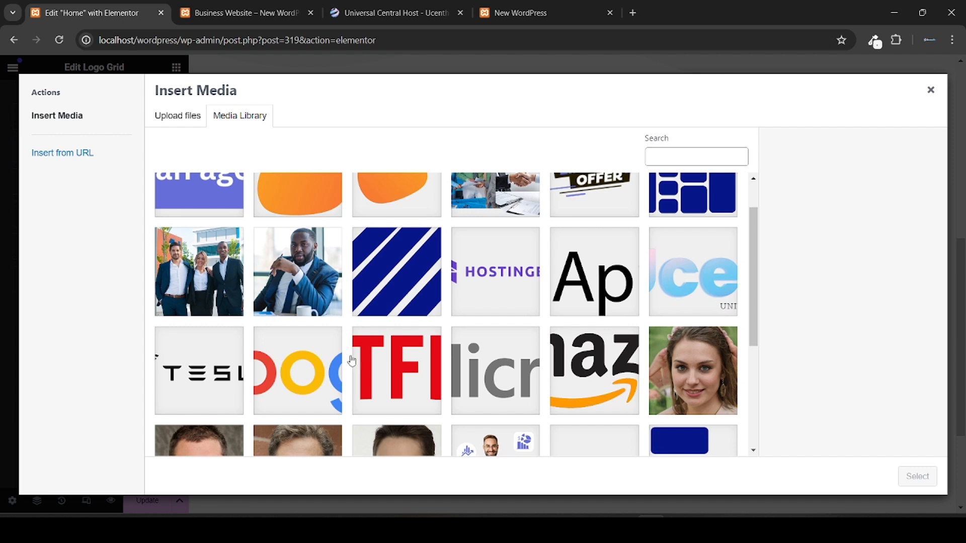
pyautogui.click(401, 385)
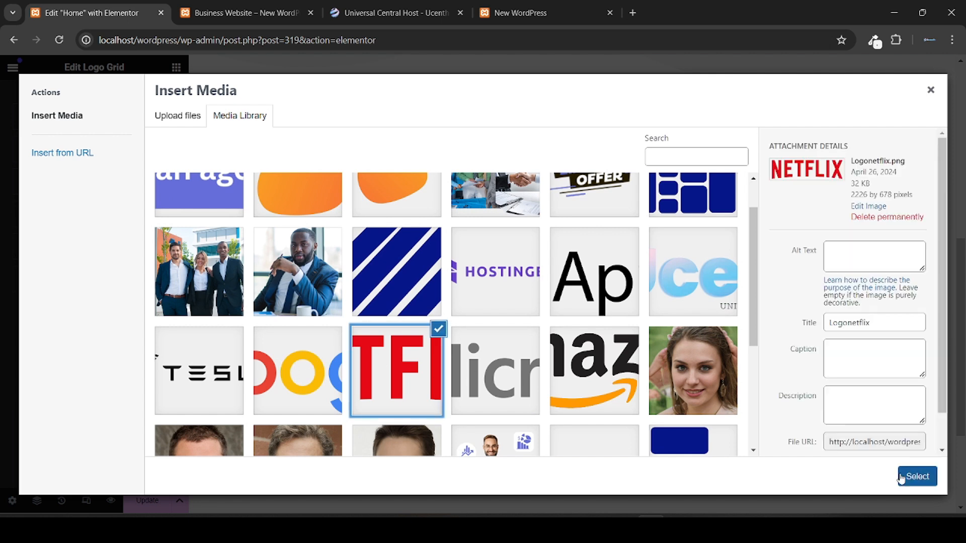
pyautogui.click(900, 478)
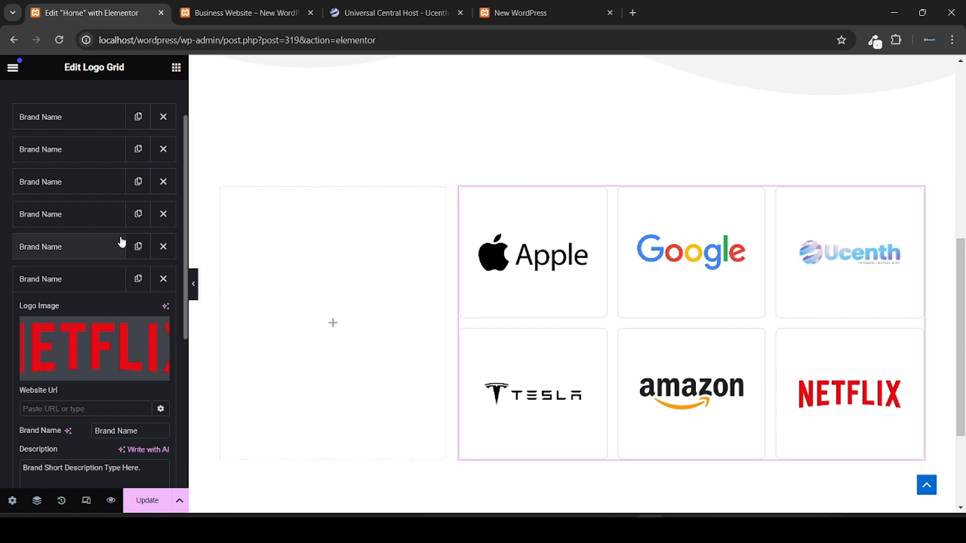
# Step: Open the Logo Grid's style settings and compare its boxes with the reference site's brands section
pyautogui.scroll(2, 2, 234)
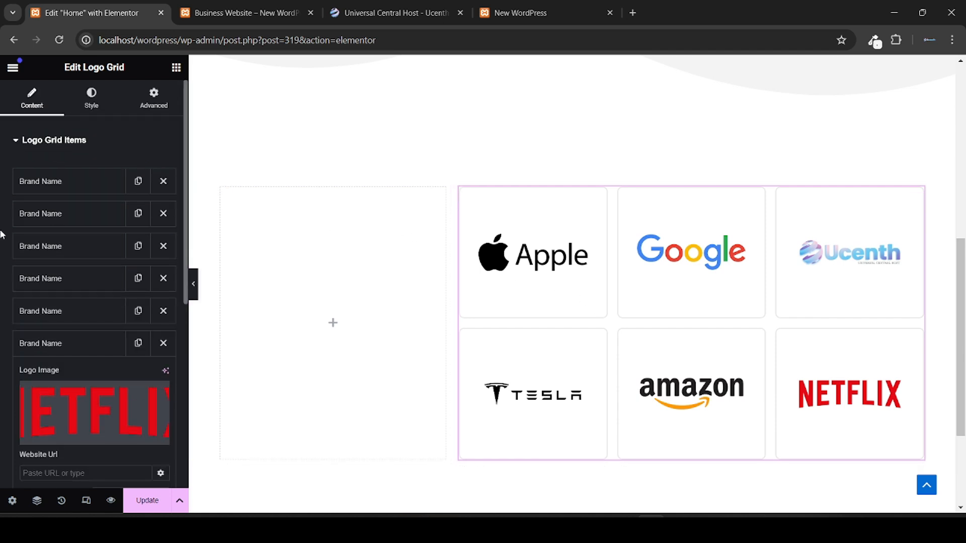
pyautogui.click(102, 94)
pyautogui.click(236, 13)
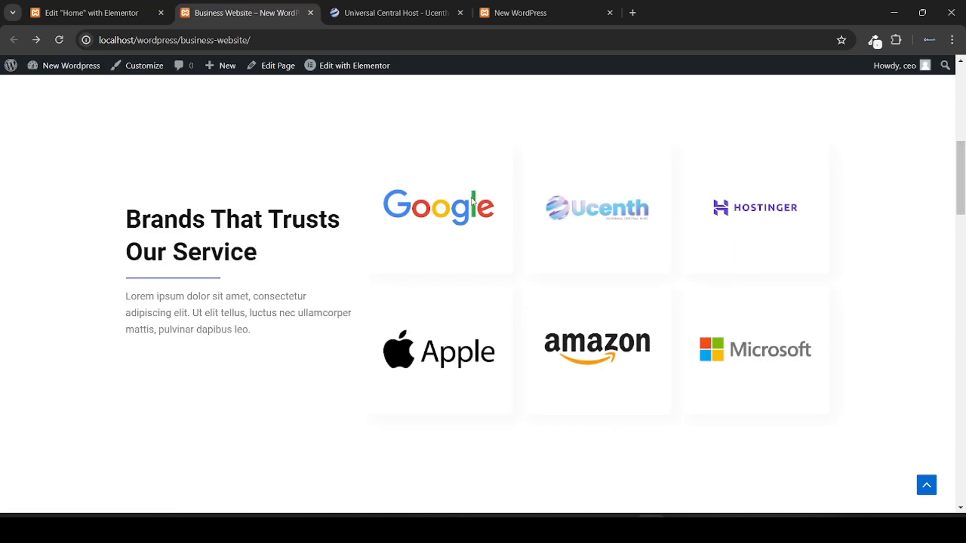
pyautogui.click(149, 17)
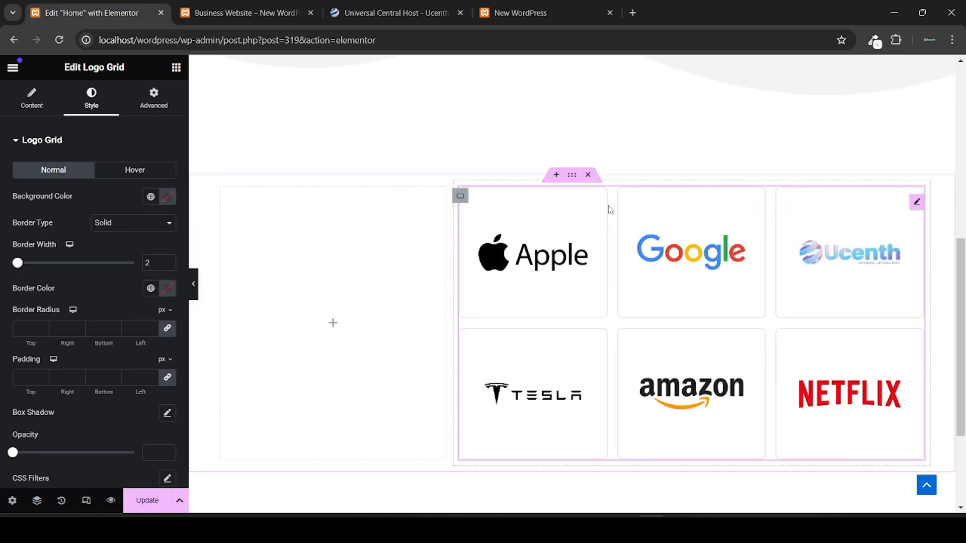
pyautogui.click(242, 6)
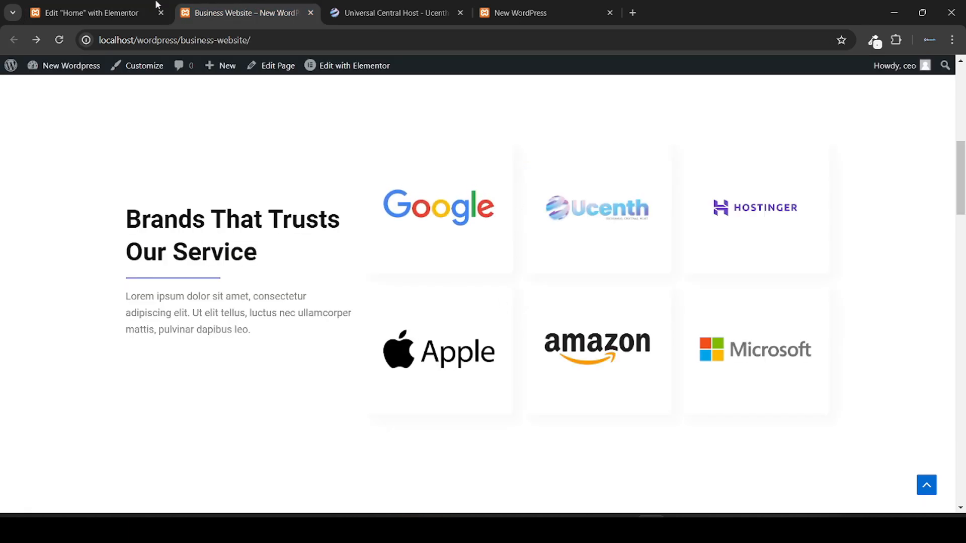
pyautogui.click(112, 7)
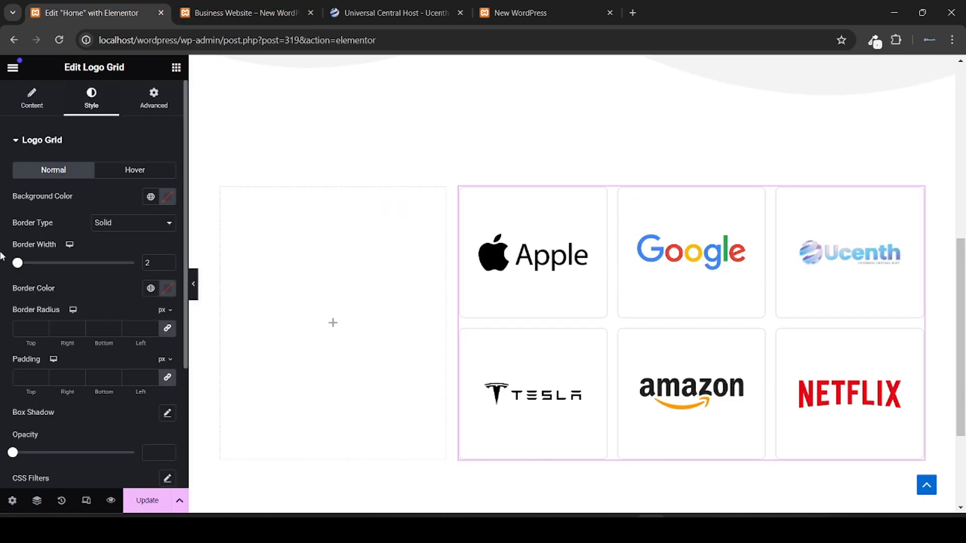
# Step: Try a border width of 0 on the Logo Grid boxes and set it to 1
pyautogui.scroll(-2, 2, 256)
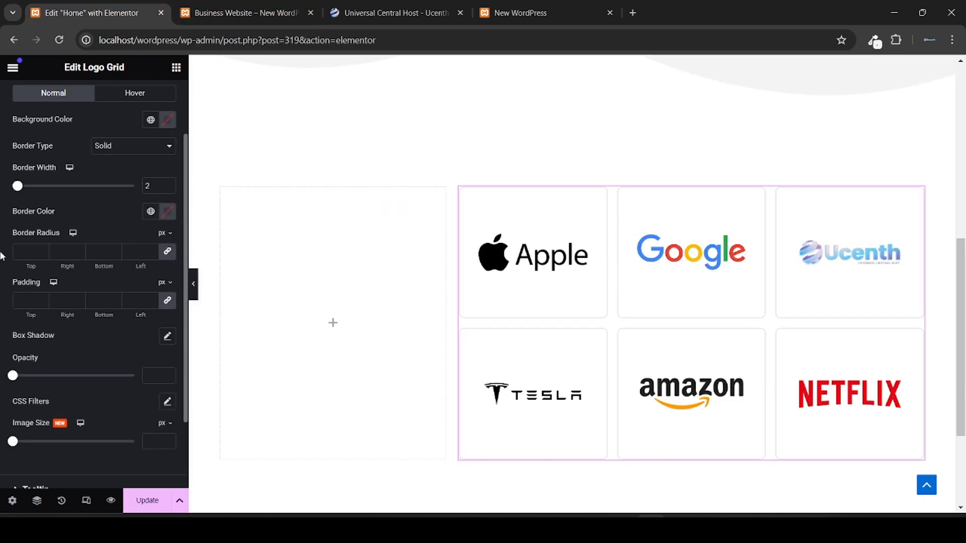
pyautogui.click(169, 184)
pyautogui.click(169, 183)
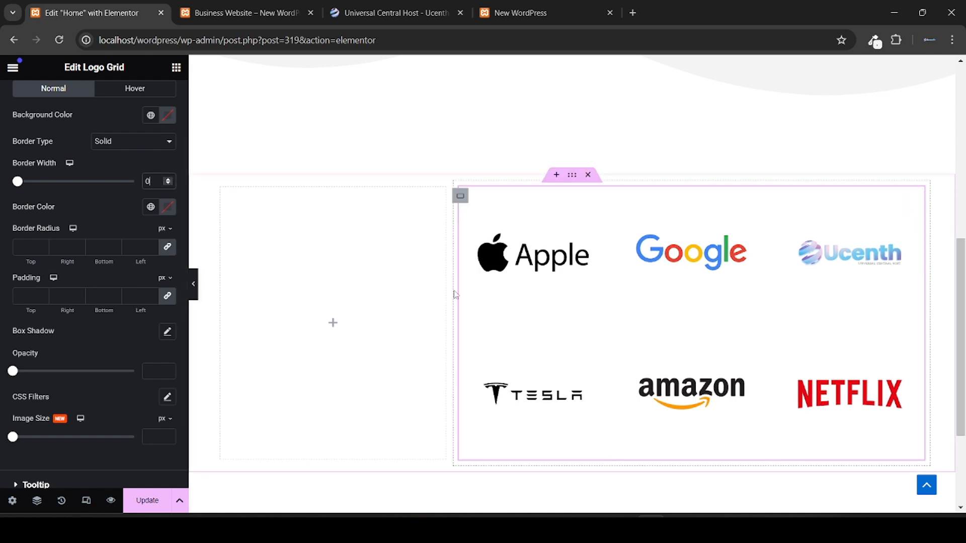
pyautogui.click(169, 184)
pyautogui.click(169, 183)
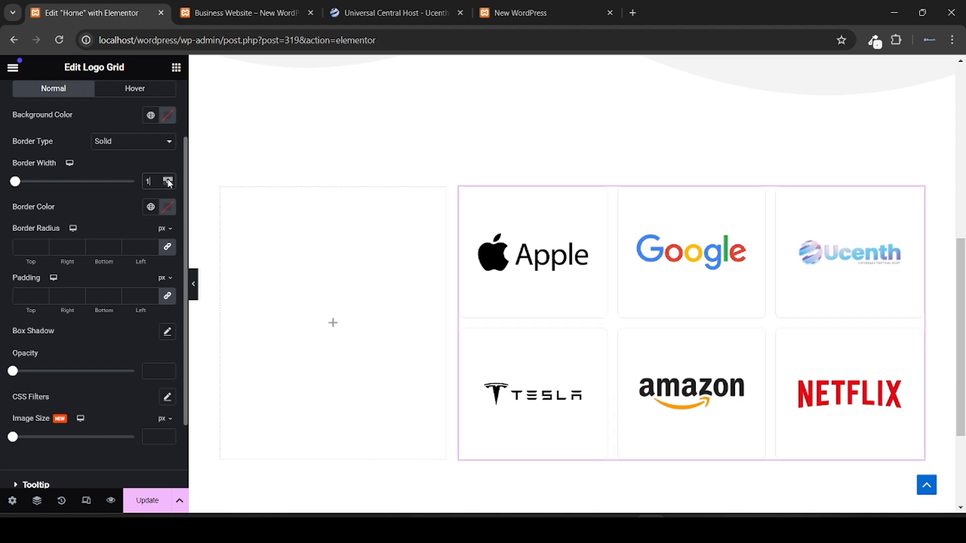
# Step: Try a thicker border on the Logo Grid boxes and set the border width to 0
pyautogui.click(169, 183)
pyautogui.click(169, 184)
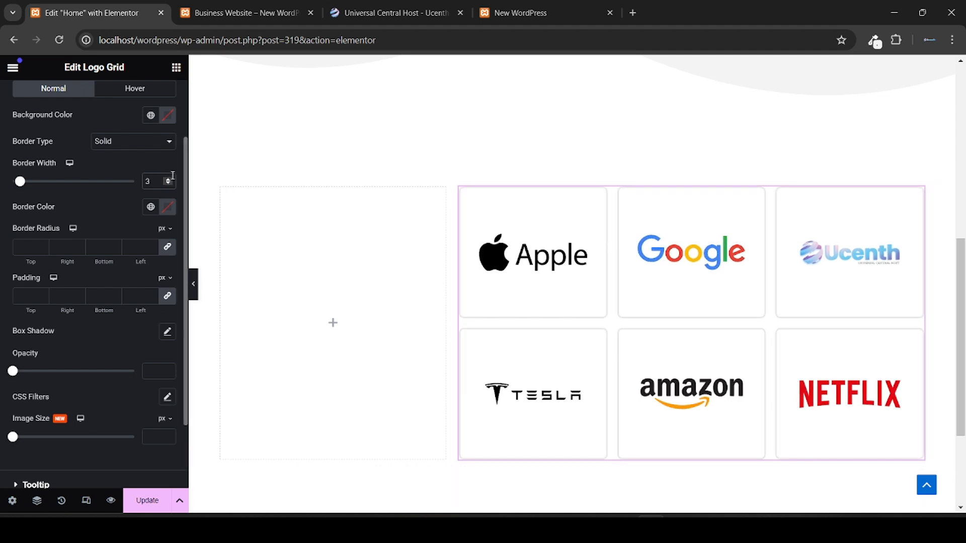
pyautogui.click(170, 183)
pyautogui.click(170, 183)
pyautogui.click(170, 183)
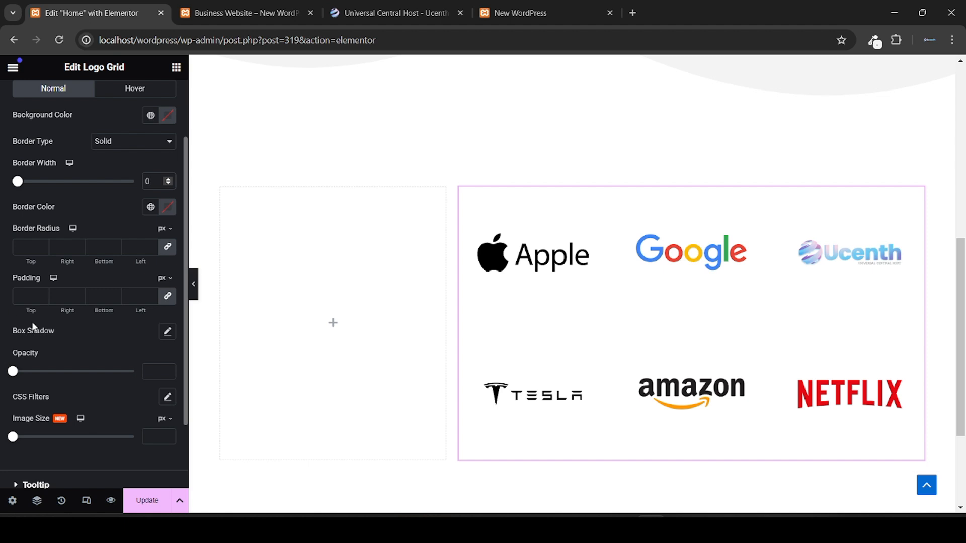
# Step: Add a box shadow to the Logo Grid boxes with horizontal 5, vertical 5 and blur 20
pyautogui.scroll(-2, 32, 325)
pyautogui.scroll(1, 32, 326)
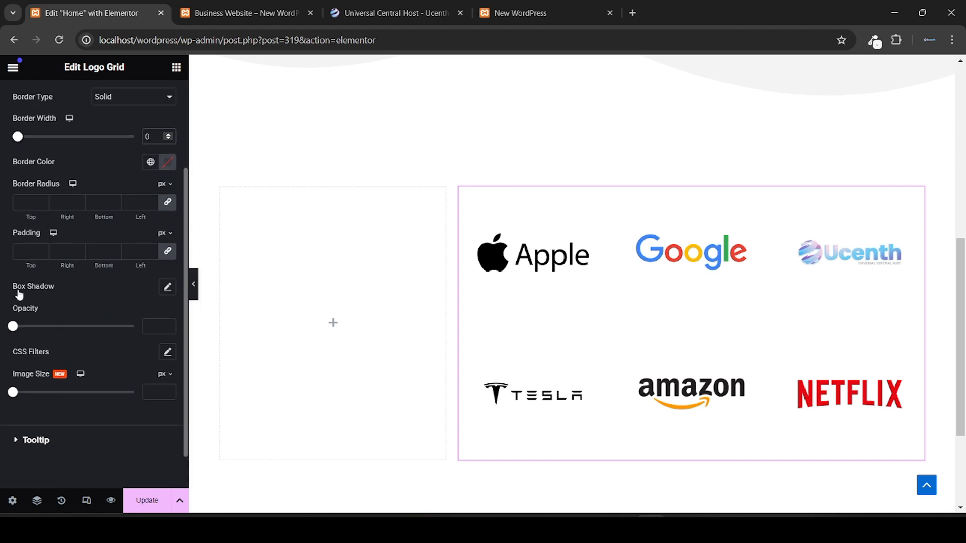
pyautogui.click(168, 288)
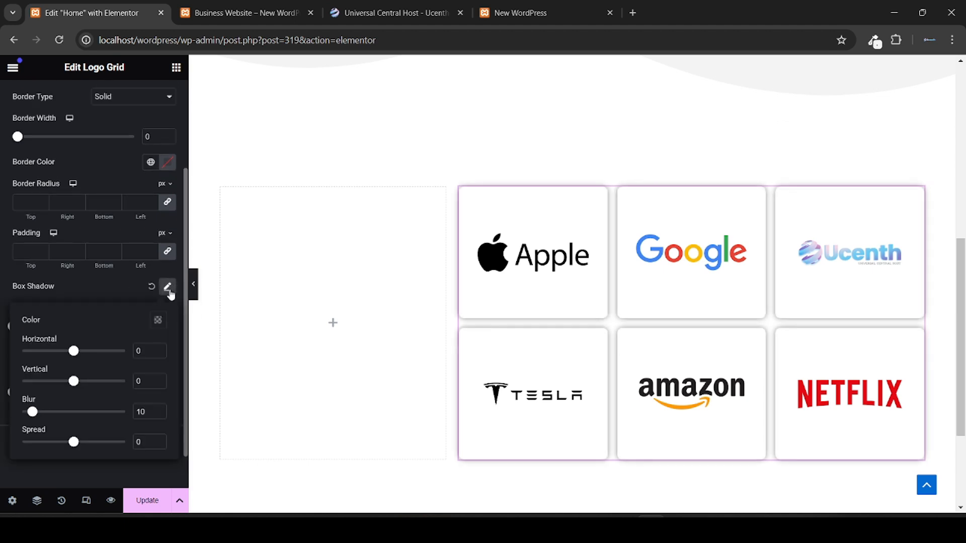
pyautogui.scroll(-1, 128, 324)
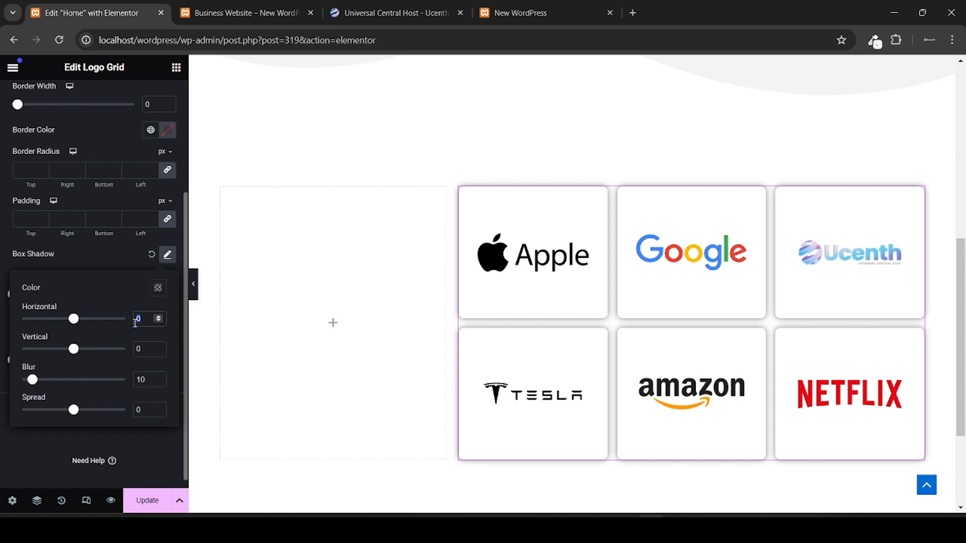
pyautogui.write('55')
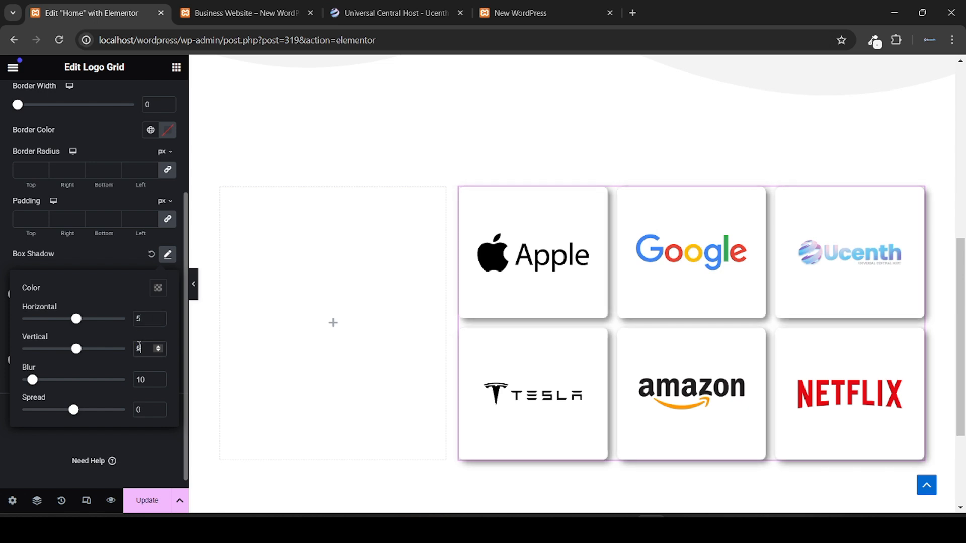
pyautogui.doubleClick(140, 380)
pyautogui.write('20')
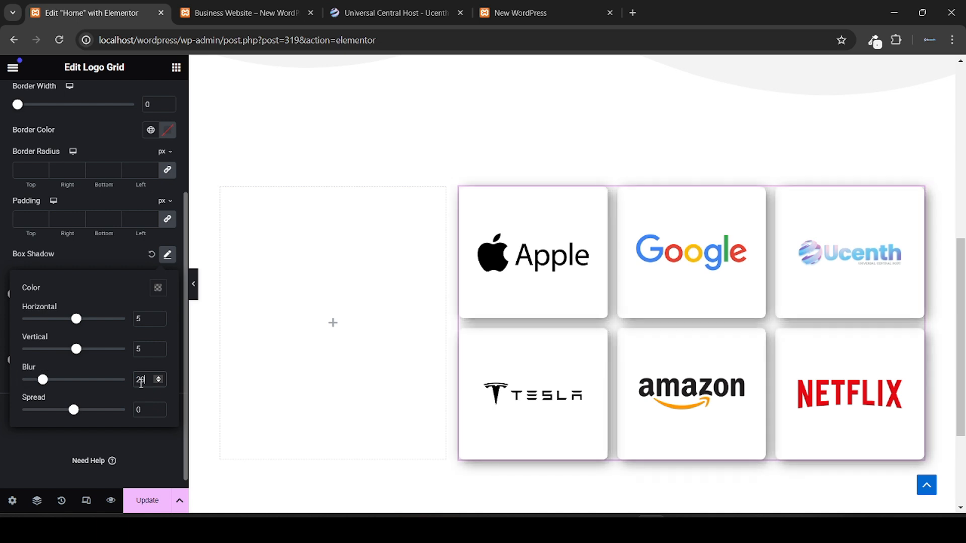
# Step: Lighten the Logo Grid's box shadow colour to rgba(0, 0, 0, 0.06)
pyautogui.click(159, 290)
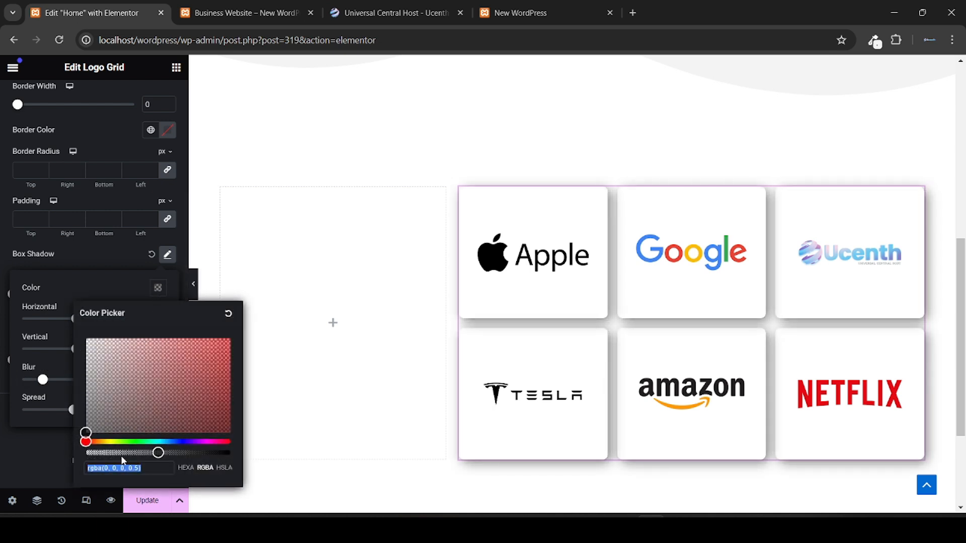
pyautogui.moveTo(118, 452); pyautogui.dragTo(95, 453)
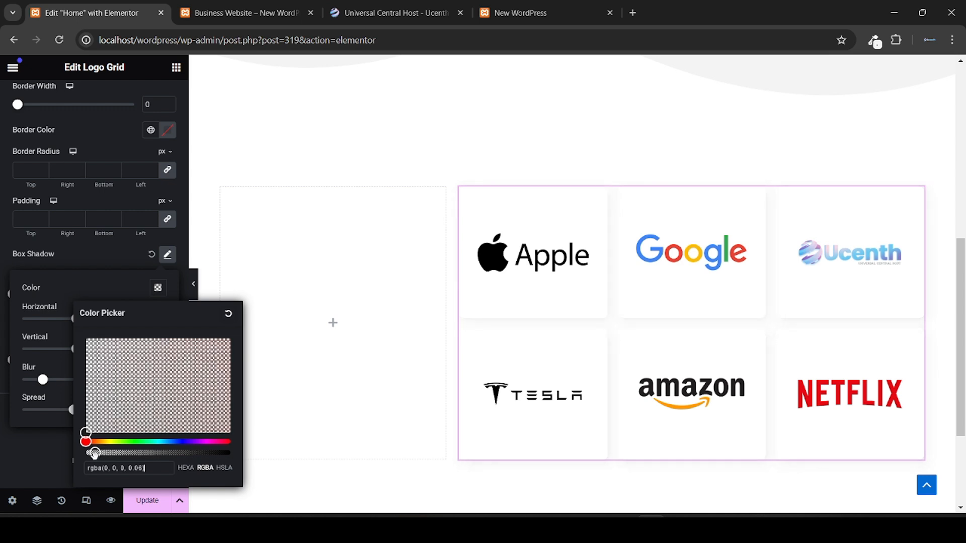
pyautogui.click(8, 389)
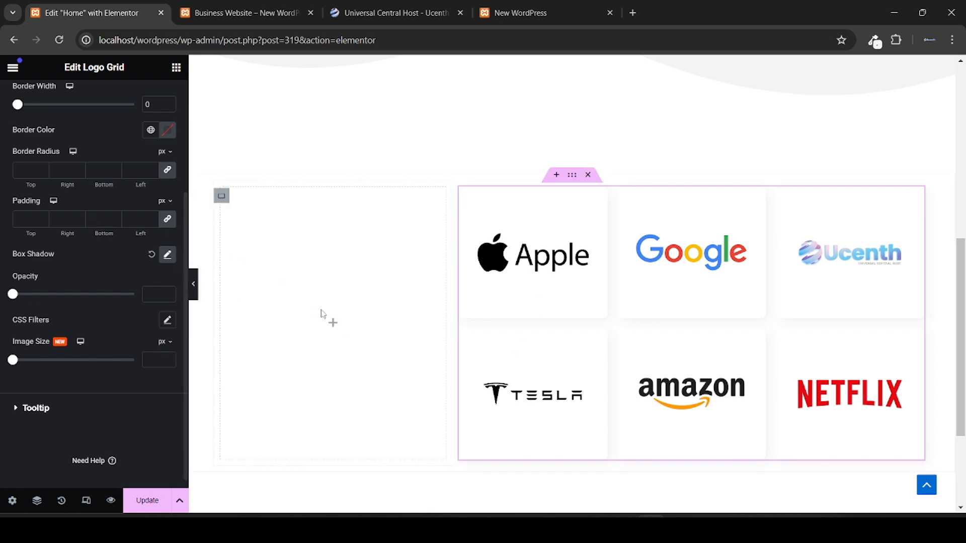
# Step: Add a Heading to the empty column beside the logos with the title "Brands That Trusts Our Service" copied from the reference site
pyautogui.click(191, 4)
pyautogui.moveTo(118, 206); pyautogui.dragTo(288, 262)
pyautogui.hotkey('ctrl', 'c')
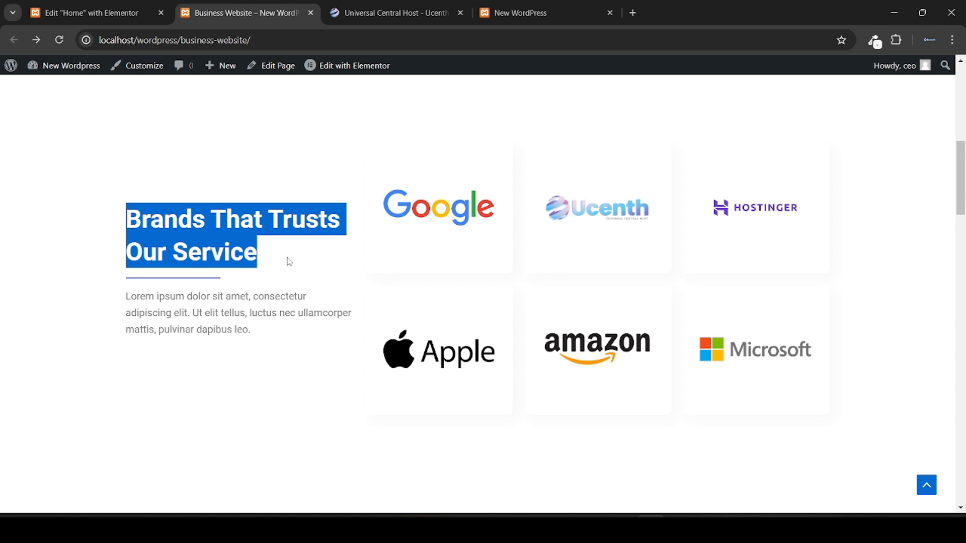
pyautogui.click(112, 4)
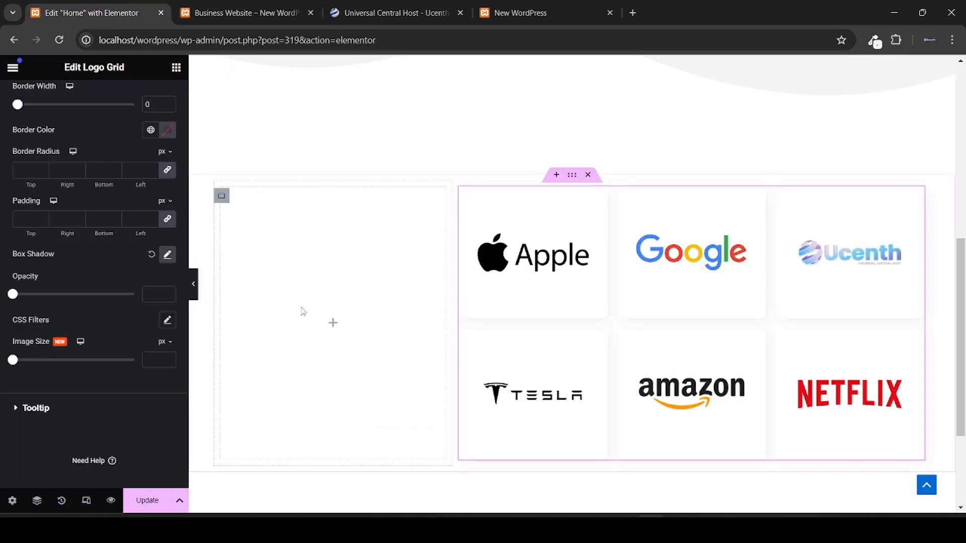
pyautogui.click(332, 326)
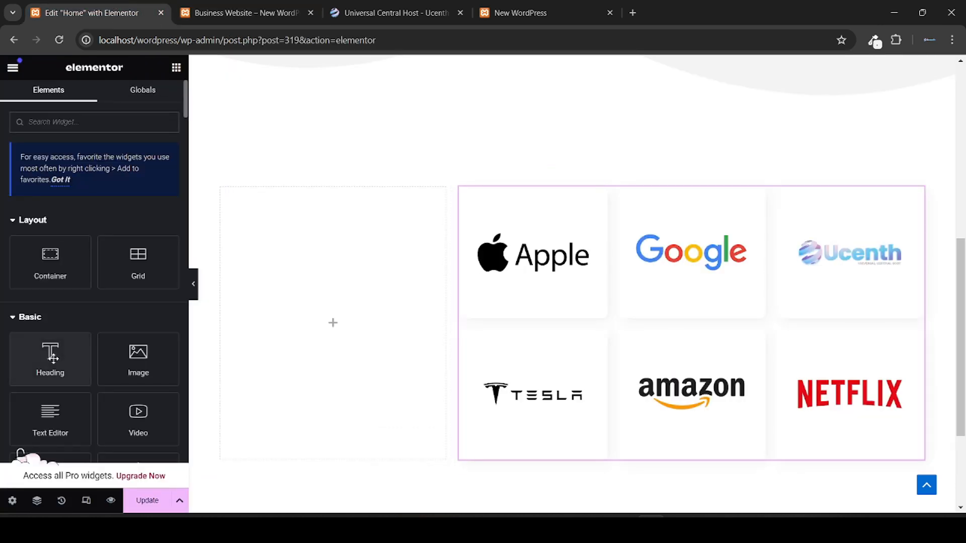
pyautogui.moveTo(50, 359); pyautogui.dragTo(267, 312)
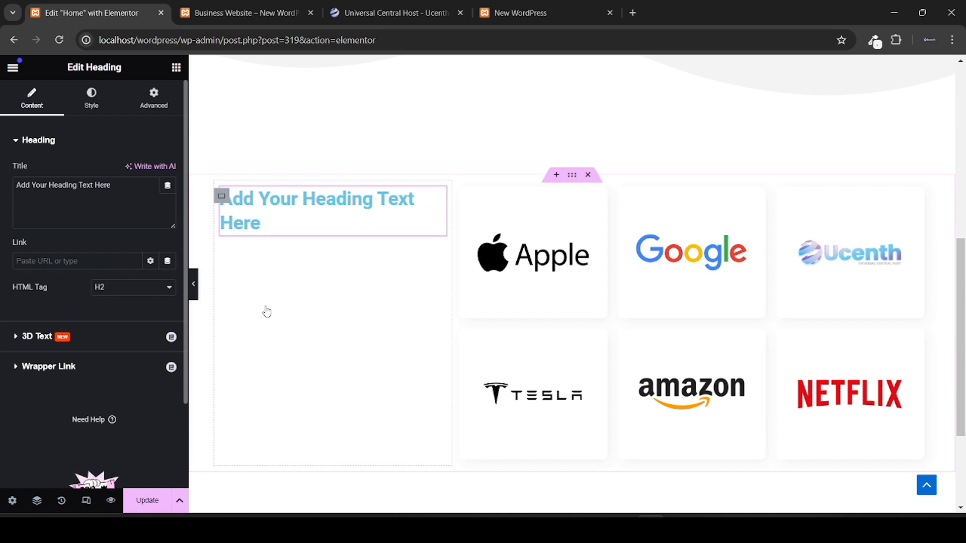
pyautogui.tripleClick(101, 198)
pyautogui.hotkey('ctrl', 'v')
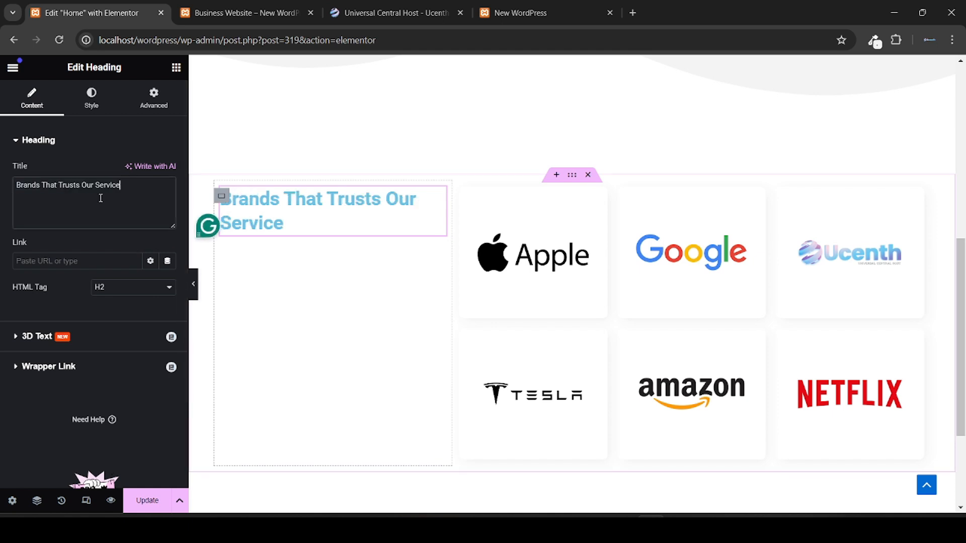
# Step: Check the brands heading on the reference site and set the new heading's font size to 36 px
pyautogui.click(216, 8)
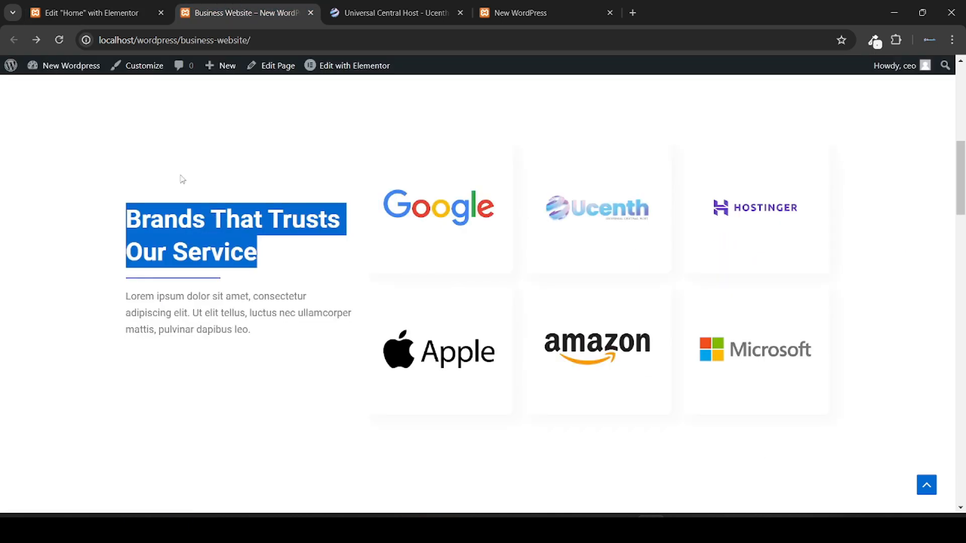
pyautogui.click(272, 315)
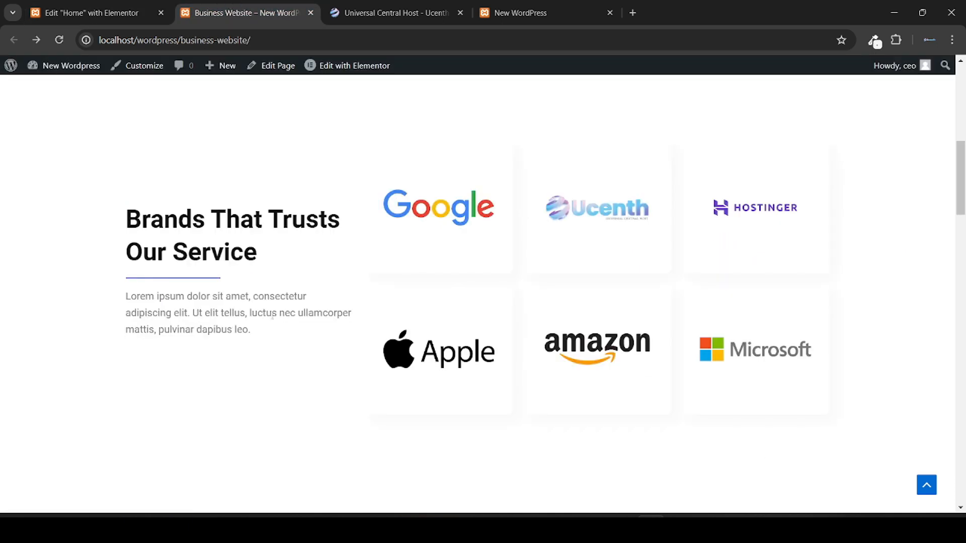
pyautogui.click(101, 12)
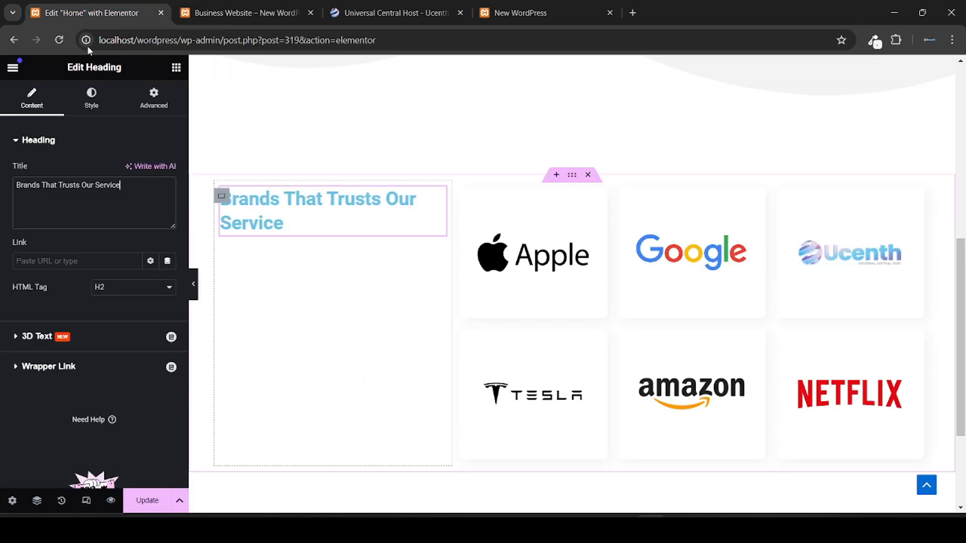
pyautogui.click(91, 99)
pyautogui.click(168, 224)
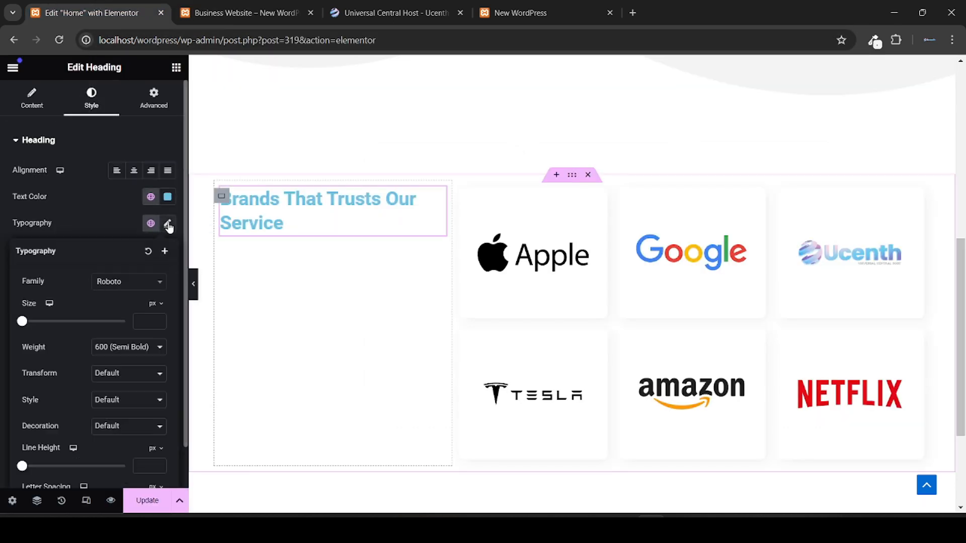
pyautogui.moveTo(22, 328); pyautogui.dragTo(40, 335)
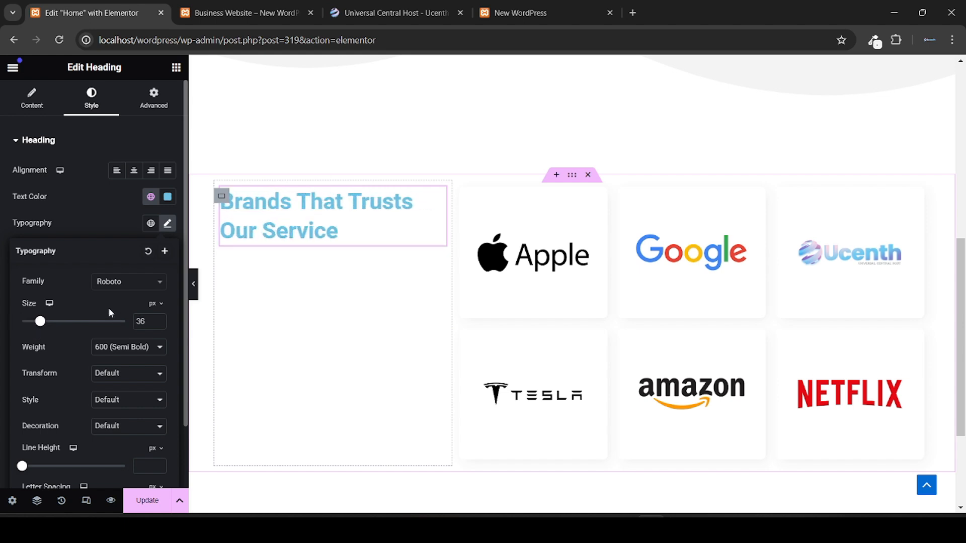
# Step: Set the brands heading's text colour to the global Theme Color 8 (#111111)
pyautogui.click(168, 197)
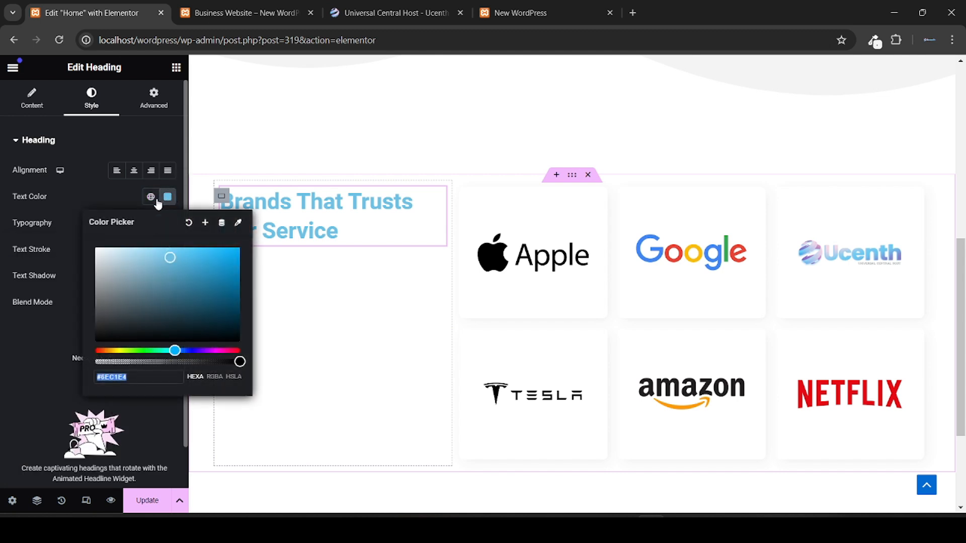
pyautogui.click(150, 197)
pyautogui.scroll(-2, 83, 371)
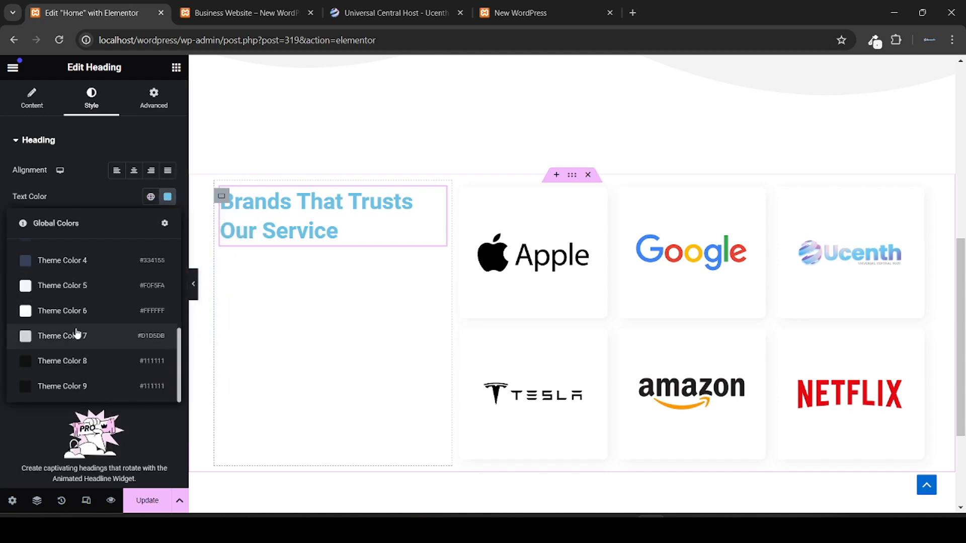
pyautogui.click(78, 359)
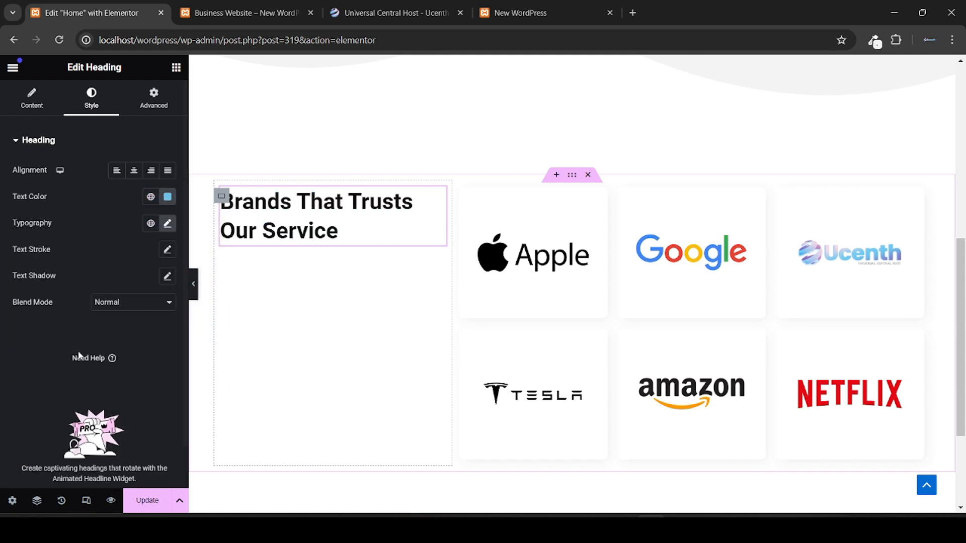
# Step: Add a Divider below the brands heading as on the reference site and set its width to 42%
pyautogui.click(260, 5)
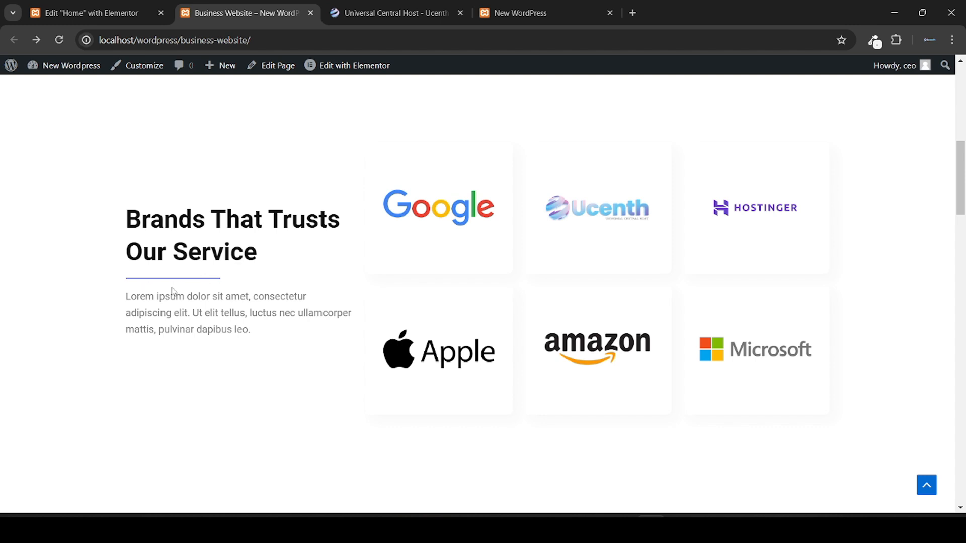
pyautogui.click(126, 13)
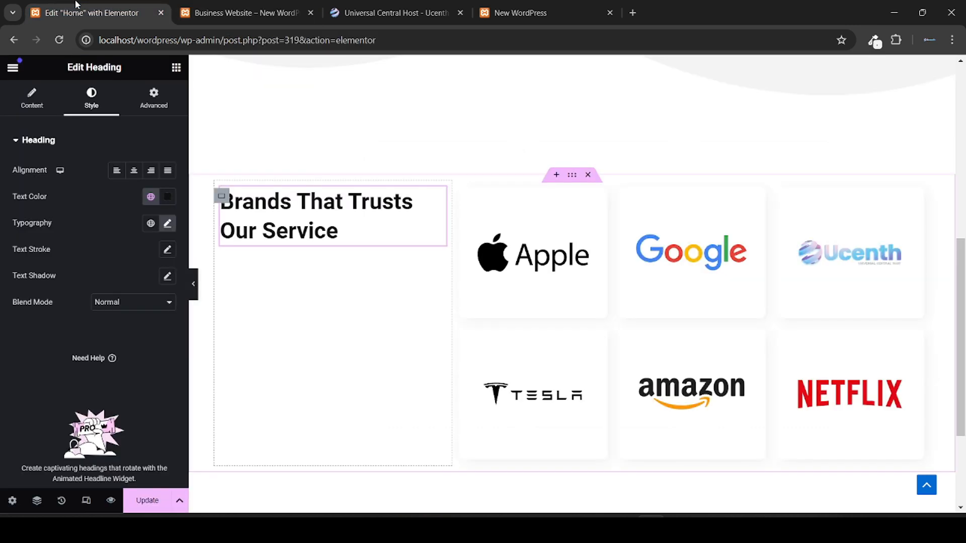
pyautogui.click(171, 75)
pyautogui.scroll(-5, 2, 244)
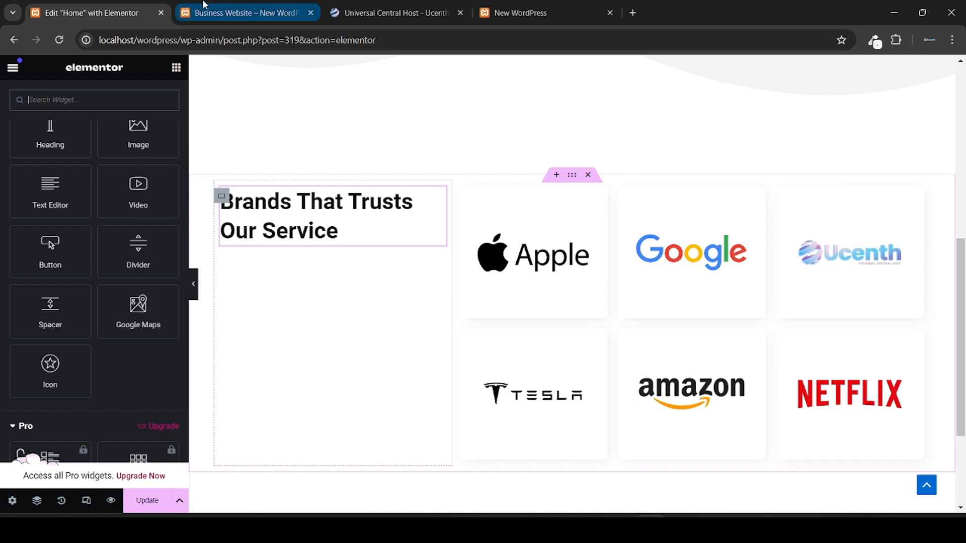
pyautogui.click(210, 7)
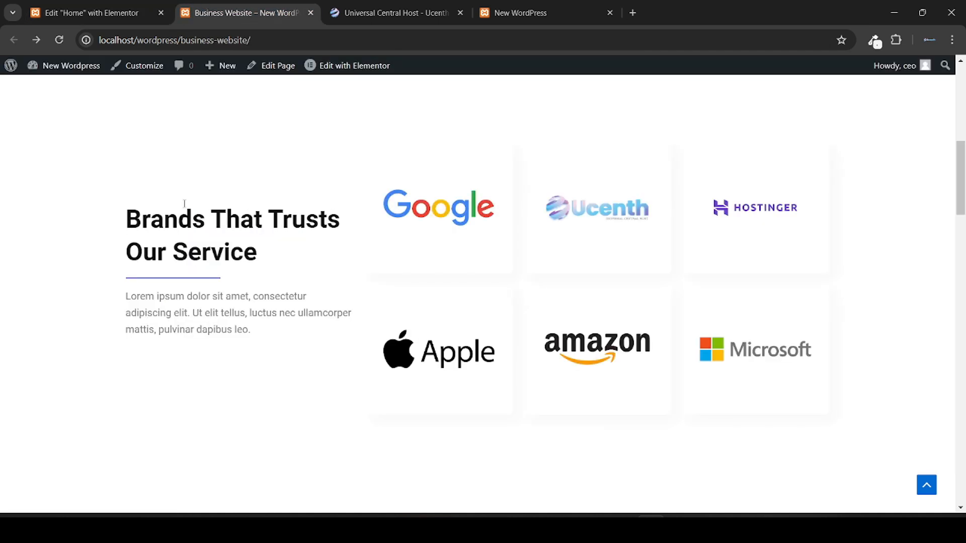
pyautogui.click(88, 11)
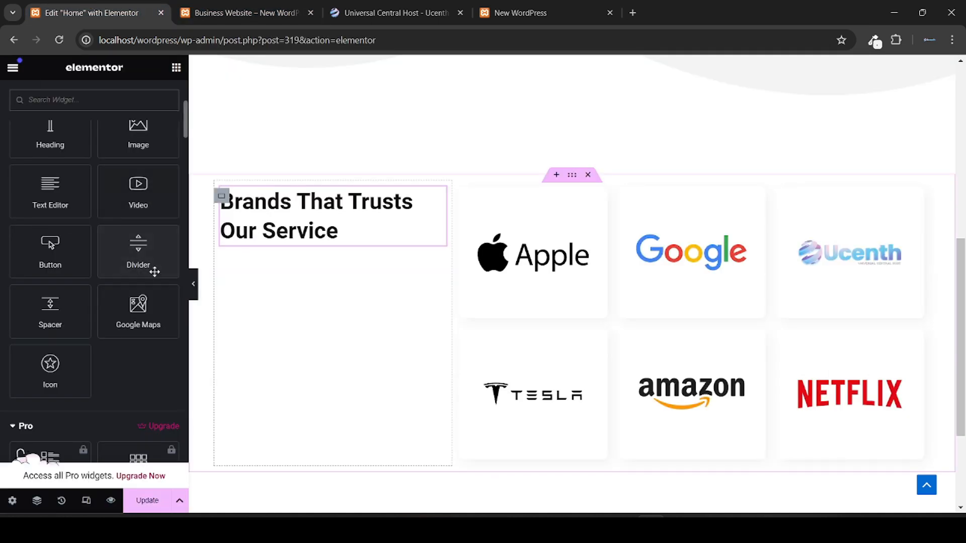
pyautogui.moveTo(135, 252); pyautogui.dragTo(309, 237)
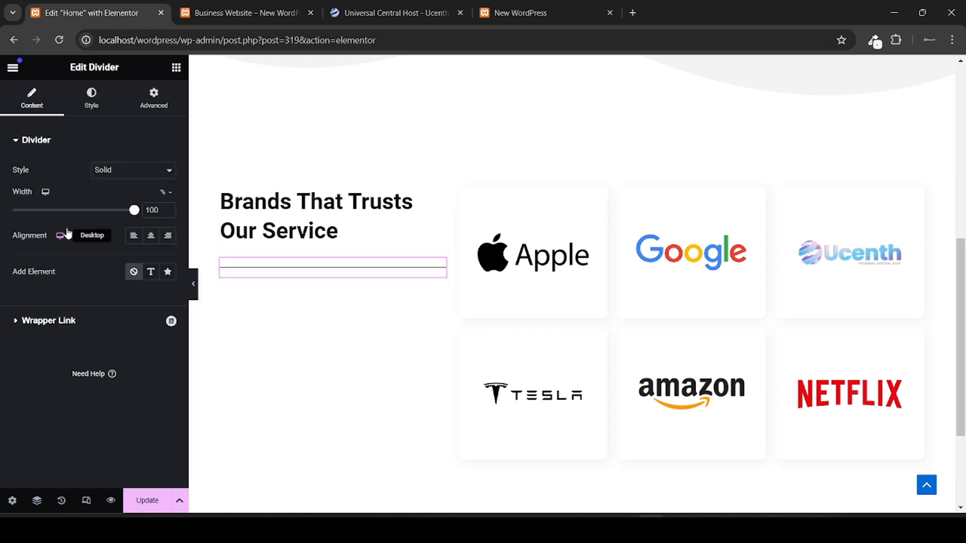
pyautogui.moveTo(134, 213); pyautogui.dragTo(65, 217)
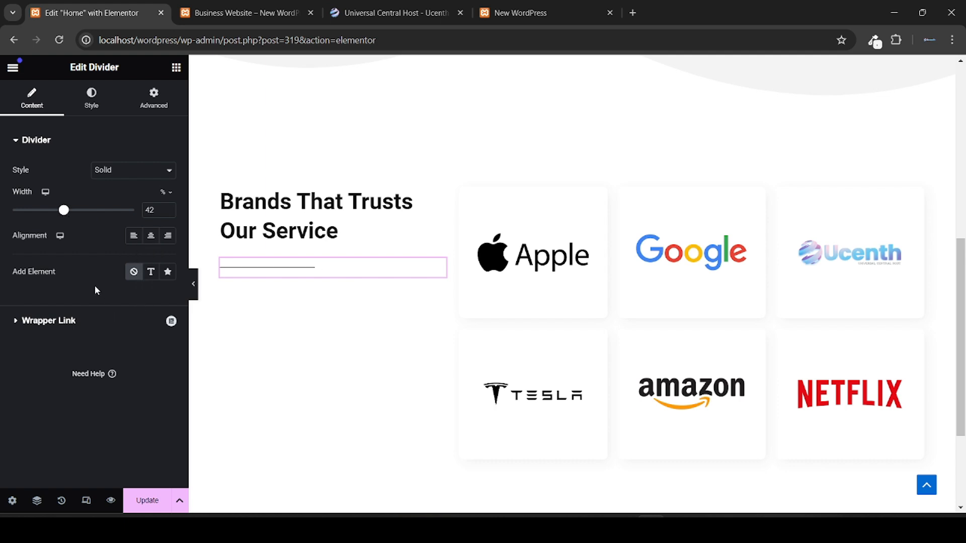
# Step: Give the divider the global Default color (#666ED9), matching the reference site, and set its weight to 2 px
pyautogui.click(93, 96)
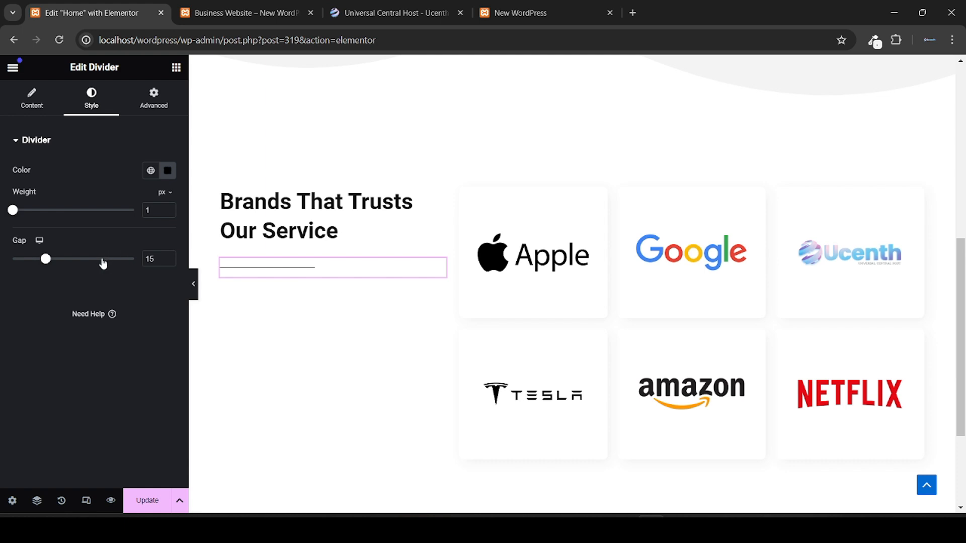
pyautogui.click(151, 171)
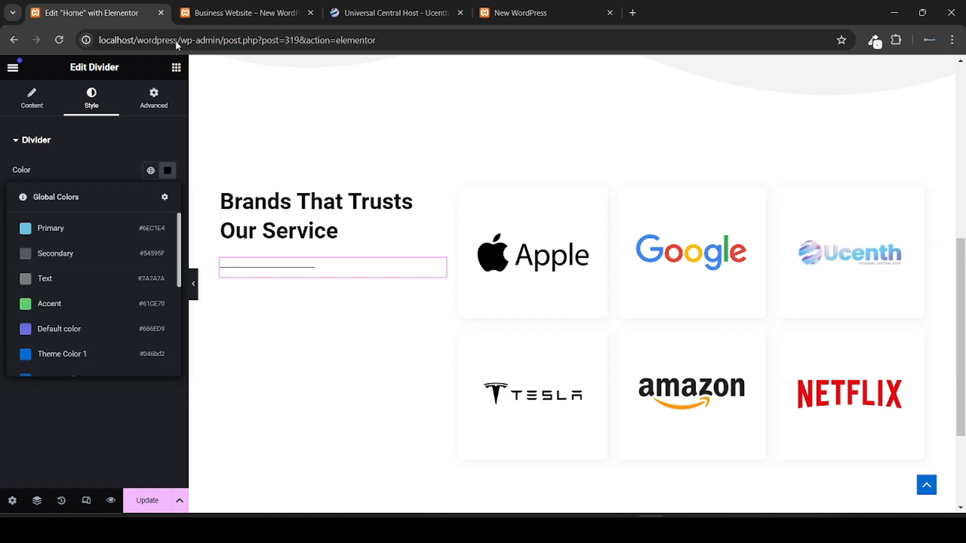
pyautogui.click(206, 12)
pyautogui.click(95, 13)
pyautogui.click(72, 330)
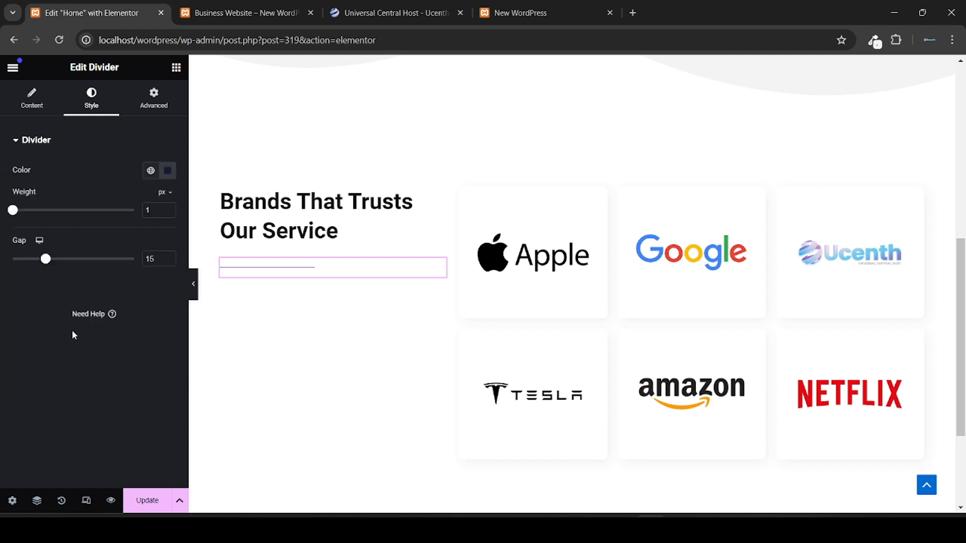
pyautogui.click(169, 208)
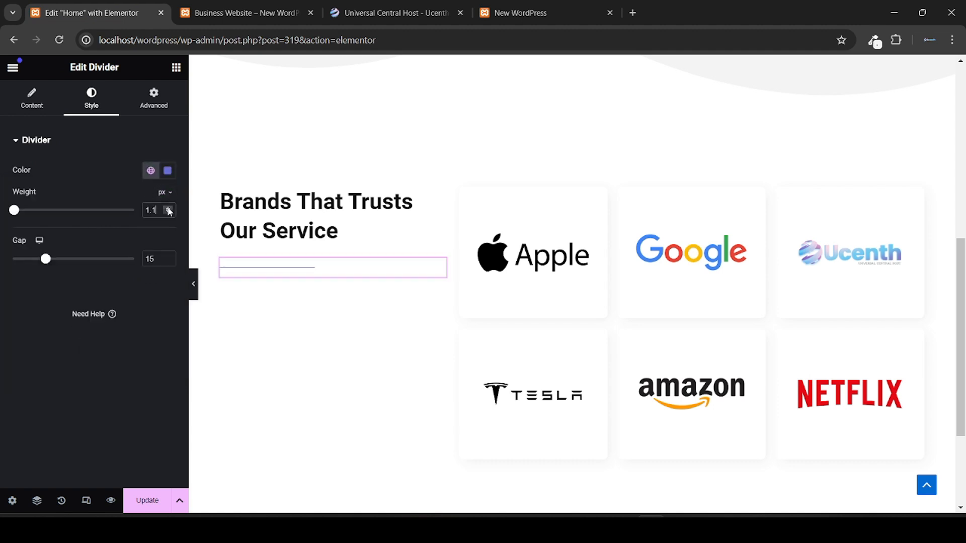
pyautogui.write('2')
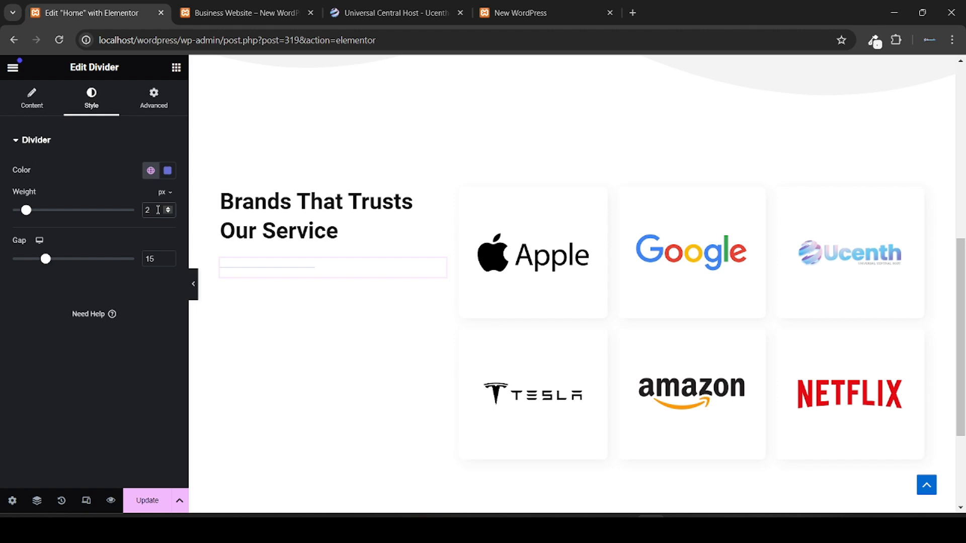
# Step: Add a Text Editor with its placeholder paragraph below the brands divider, as on the reference site
pyautogui.click(83, 244)
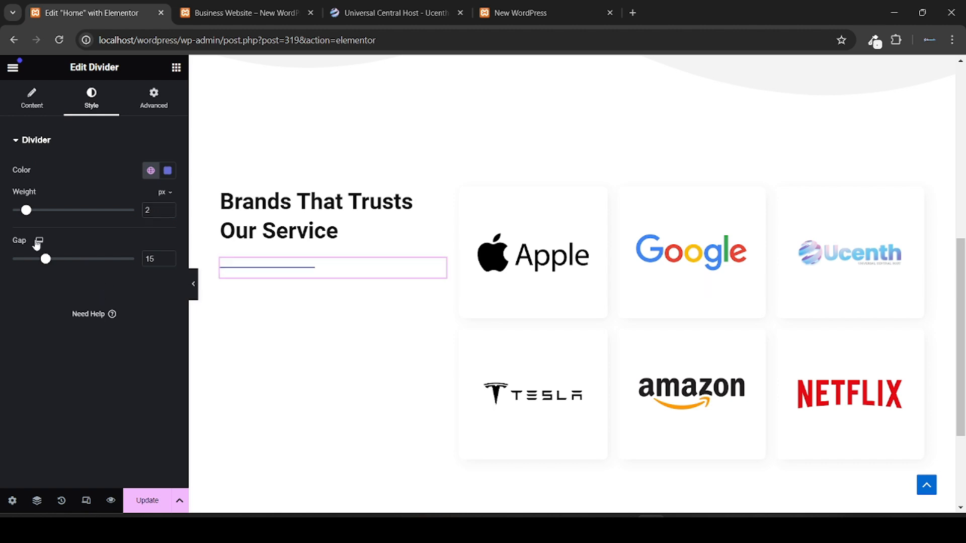
pyautogui.click(211, 11)
pyautogui.click(101, 6)
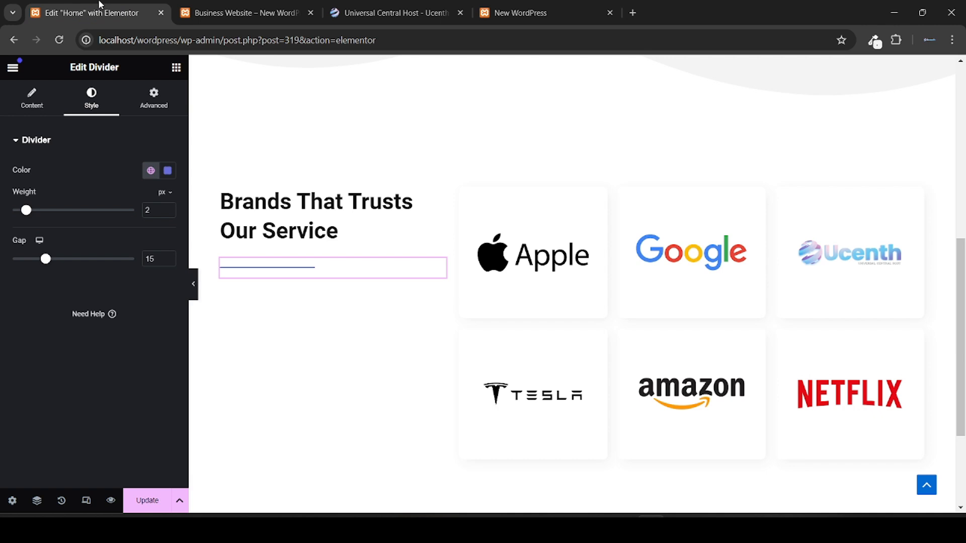
pyautogui.click(176, 68)
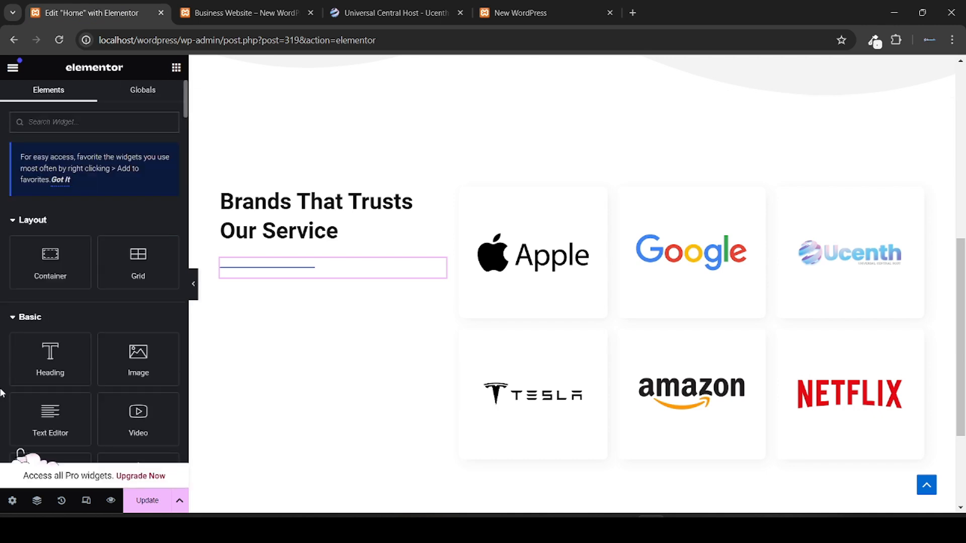
pyautogui.scroll(-2, 56, 352)
pyautogui.moveTo(51, 341); pyautogui.dragTo(308, 275)
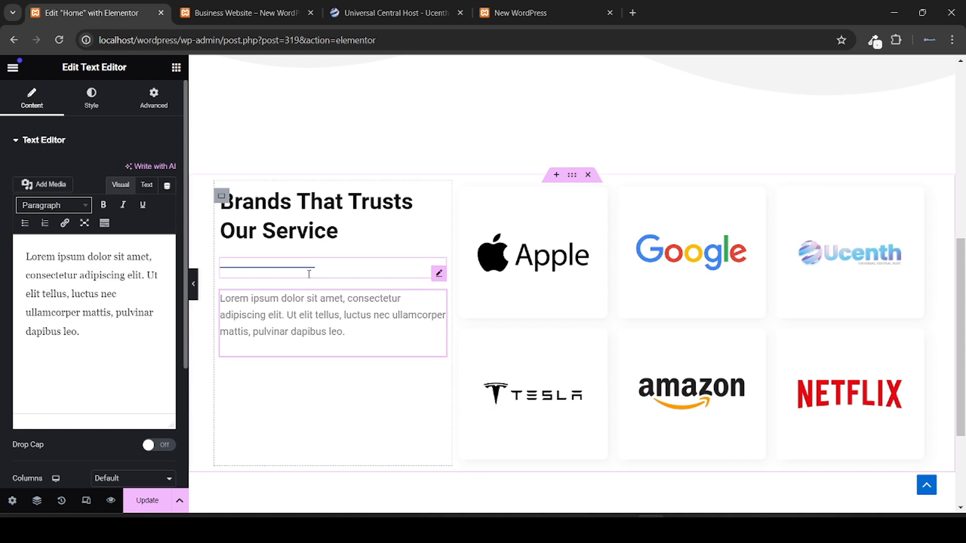
# Step: Centre the content of the brands text container vertically with Justify Content and compare it with the reference site
pyautogui.click(259, 17)
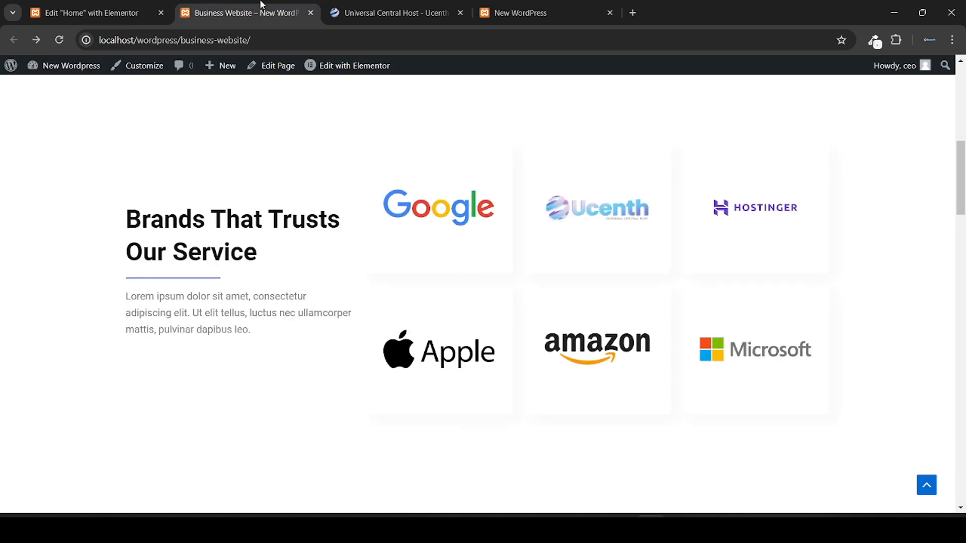
pyautogui.click(90, 13)
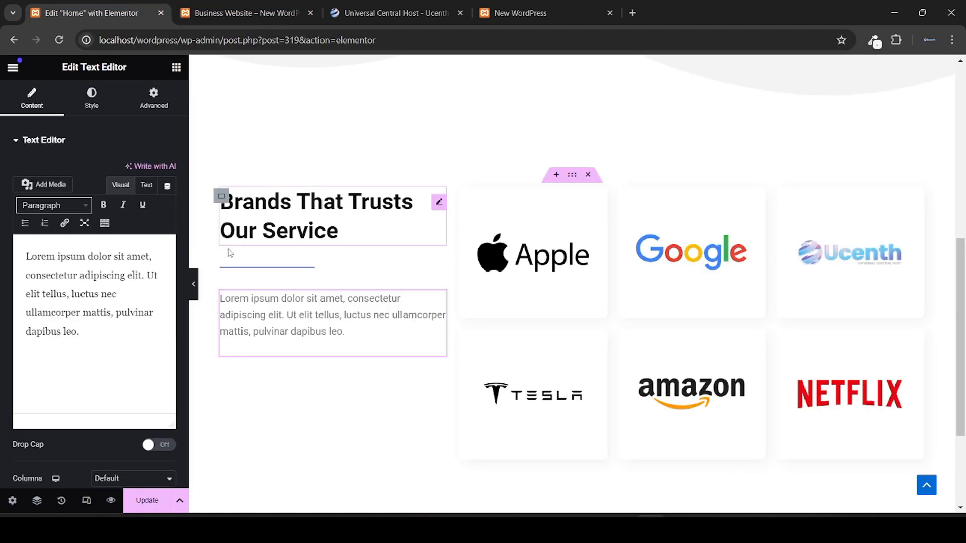
pyautogui.click(222, 196)
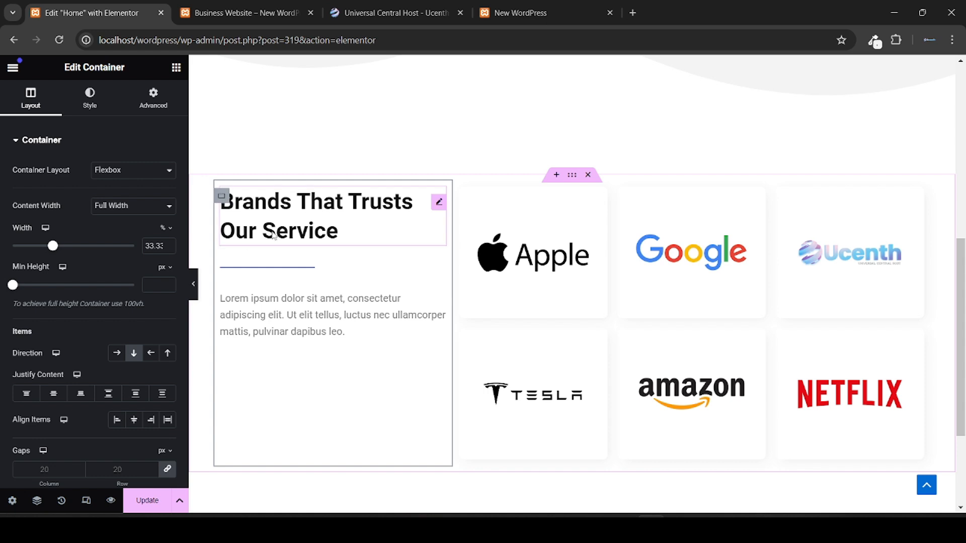
pyautogui.scroll(-1, 1, 406)
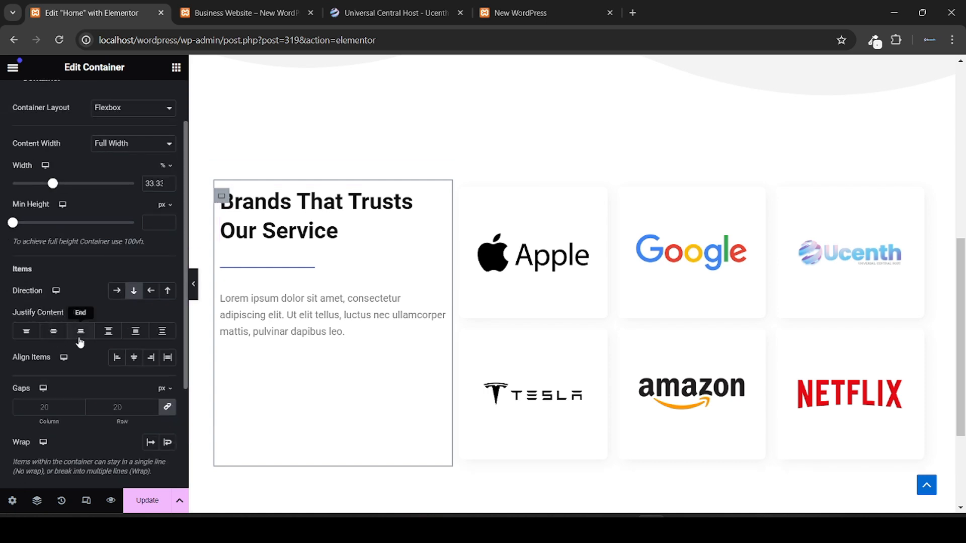
pyautogui.click(56, 334)
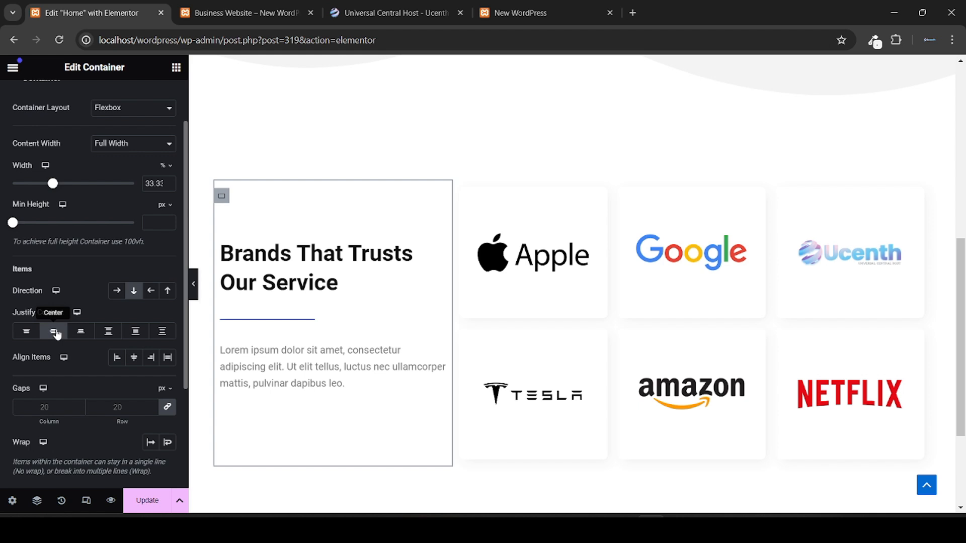
pyautogui.click(251, 13)
pyautogui.click(126, 11)
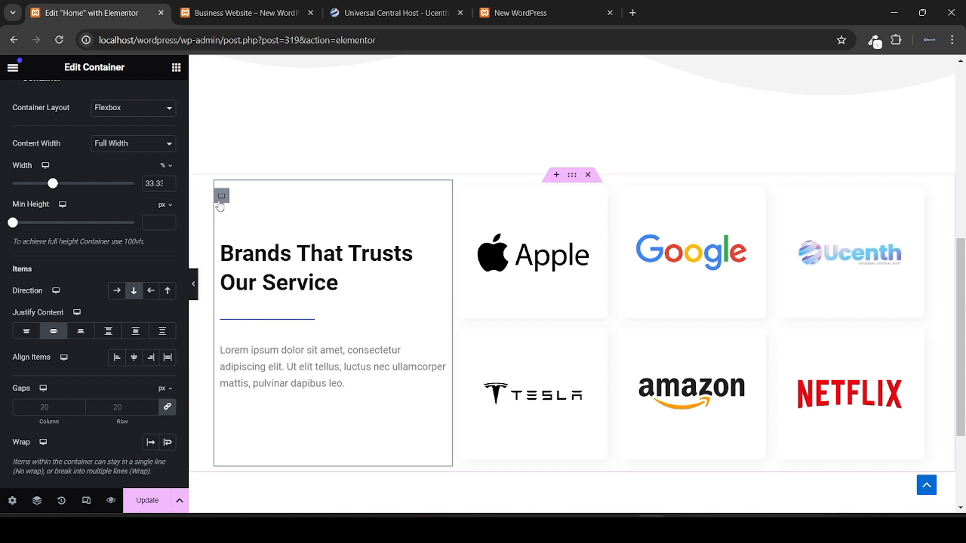
# Step: Set the brands text container's column and row gaps to 10 px
pyautogui.click(224, 198)
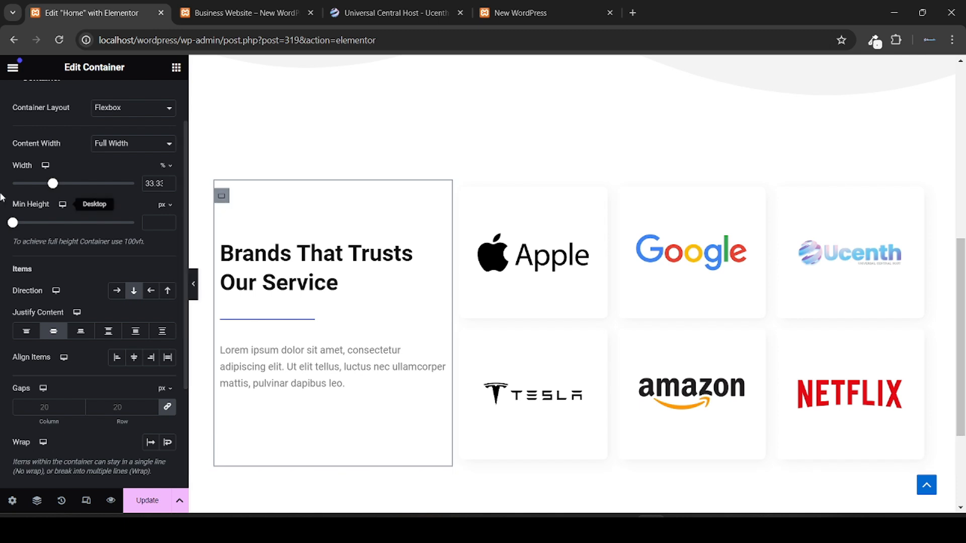
pyautogui.scroll(-5, 3, 275)
pyautogui.scroll(4, 3, 275)
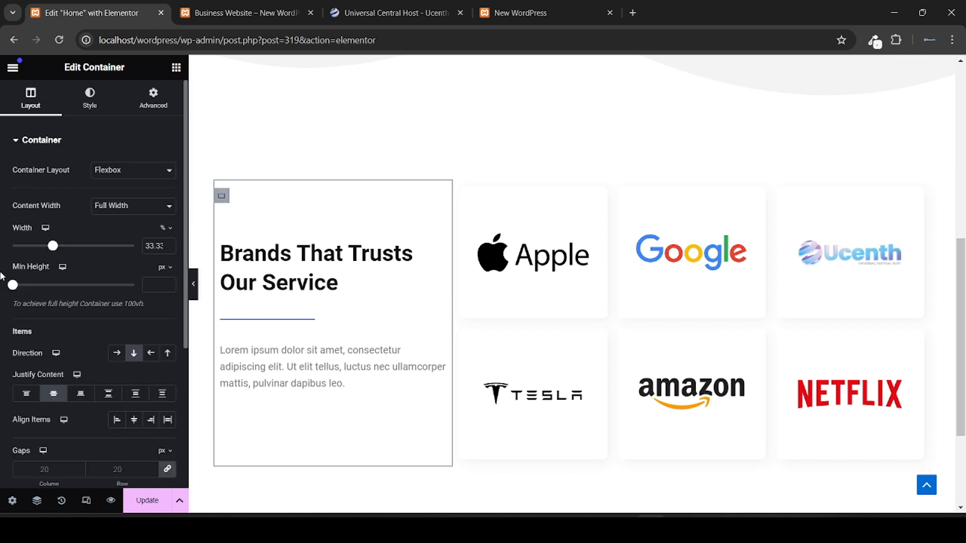
pyautogui.scroll(-4, 2, 331)
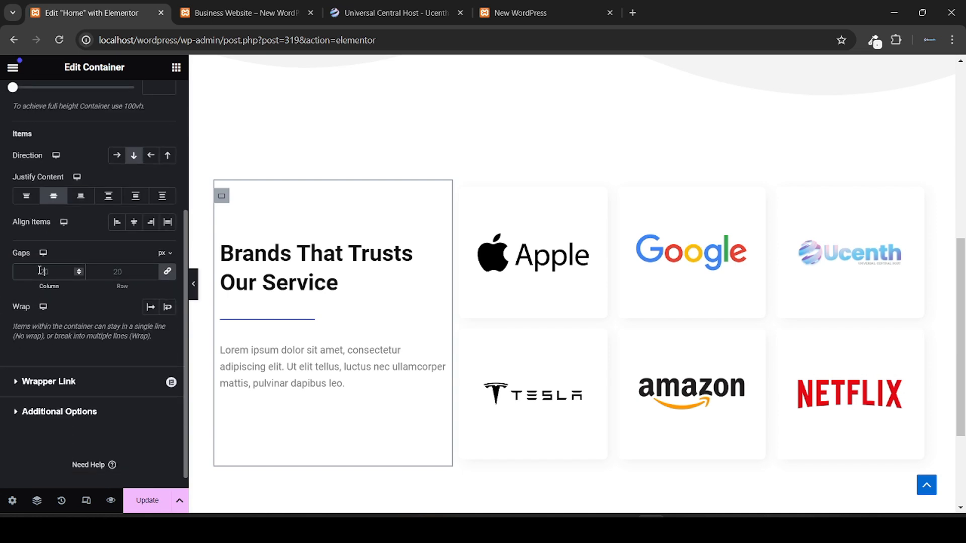
pyautogui.click(39, 271)
pyautogui.write('10')
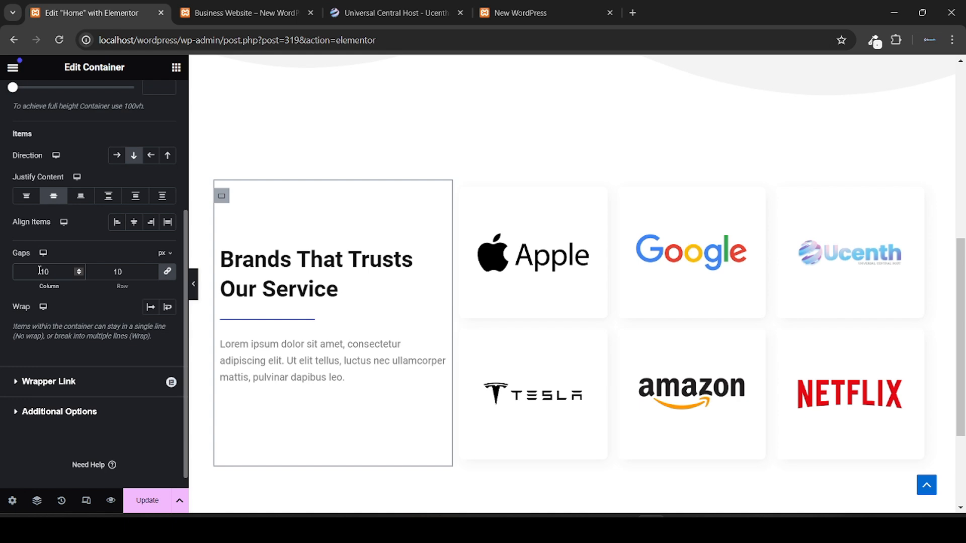
pyautogui.scroll(4, 87, 152)
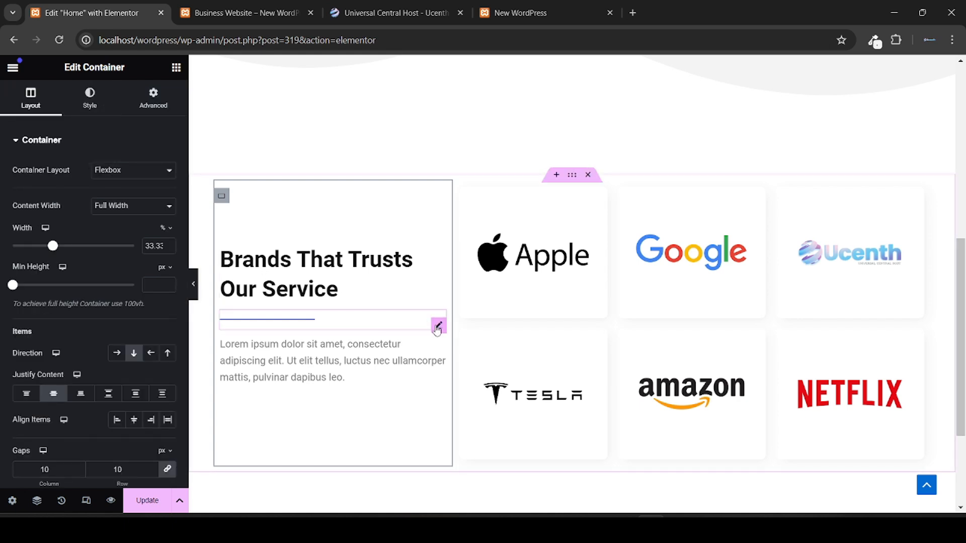
# Step: Reduce the brands divider's gap to 12 and compare the spacing with the reference site
pyautogui.click(438, 325)
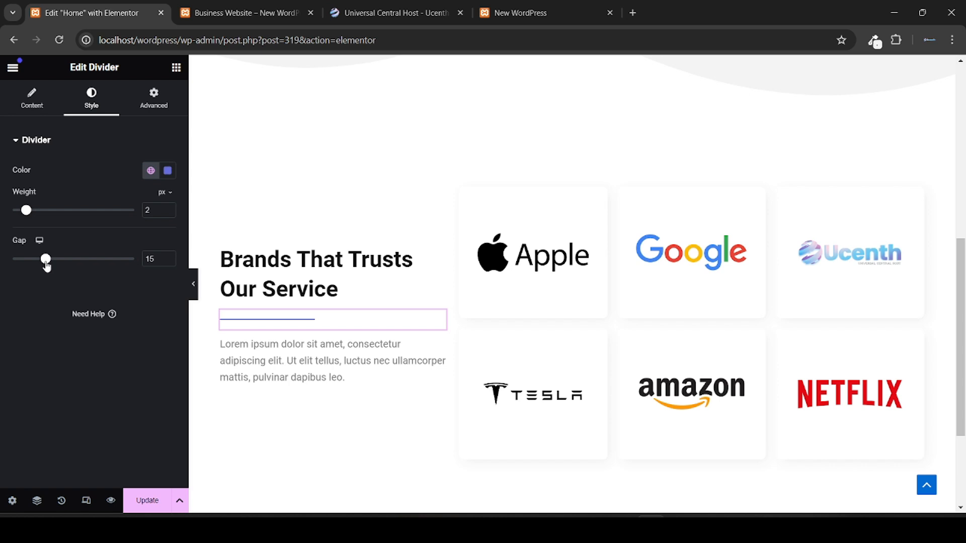
pyautogui.moveTo(46, 265); pyautogui.dragTo(40, 267)
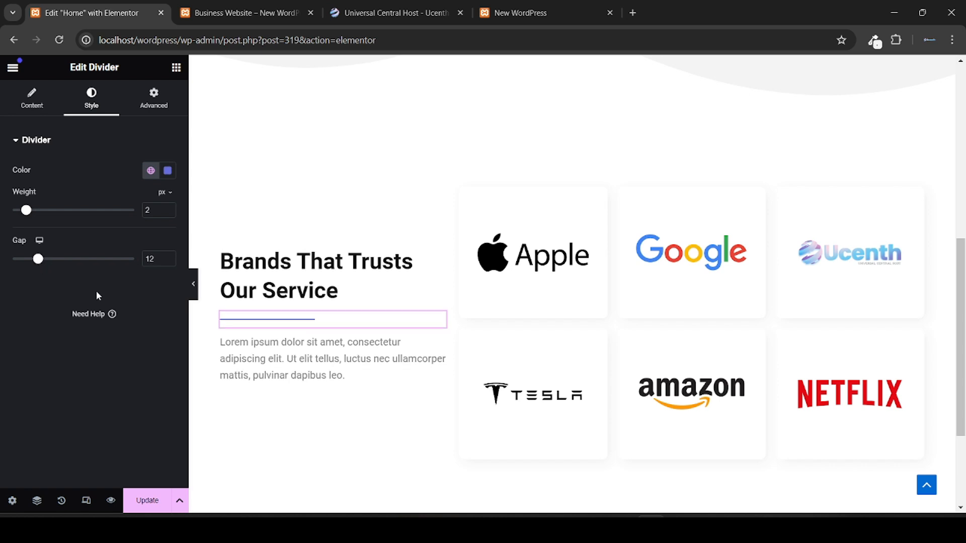
pyautogui.scroll(-2, 297, 379)
pyautogui.click(204, 5)
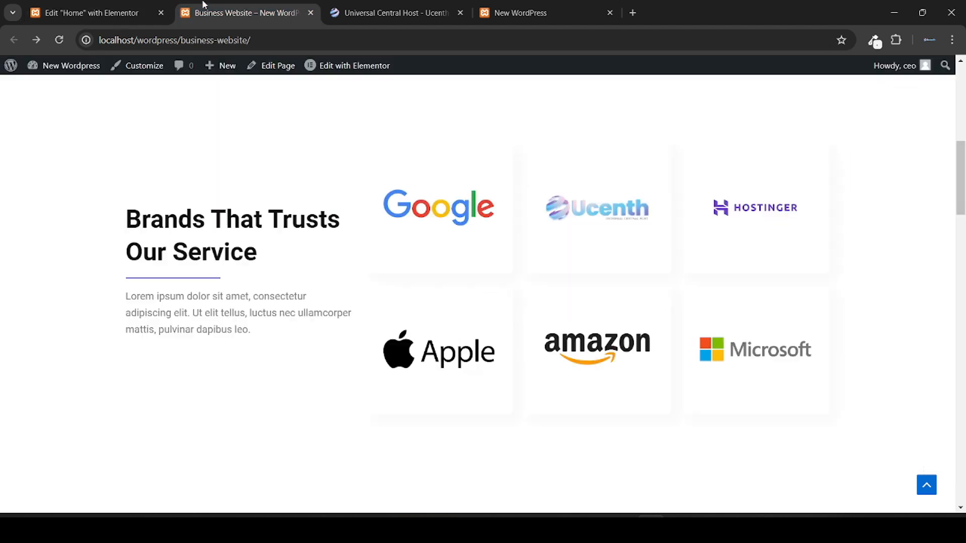
pyautogui.click(92, 5)
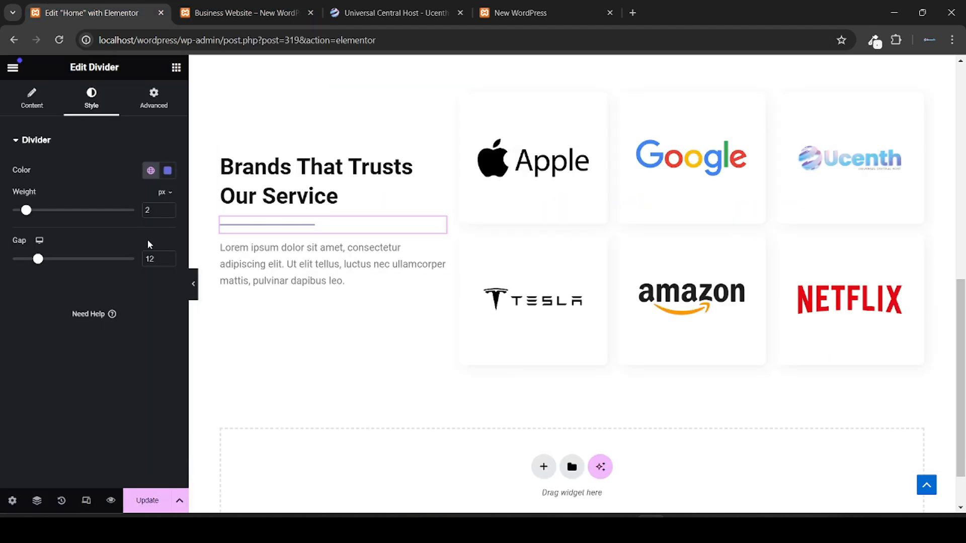
# Step: Update the page and reload the live site to check the brands section
pyautogui.click(151, 504)
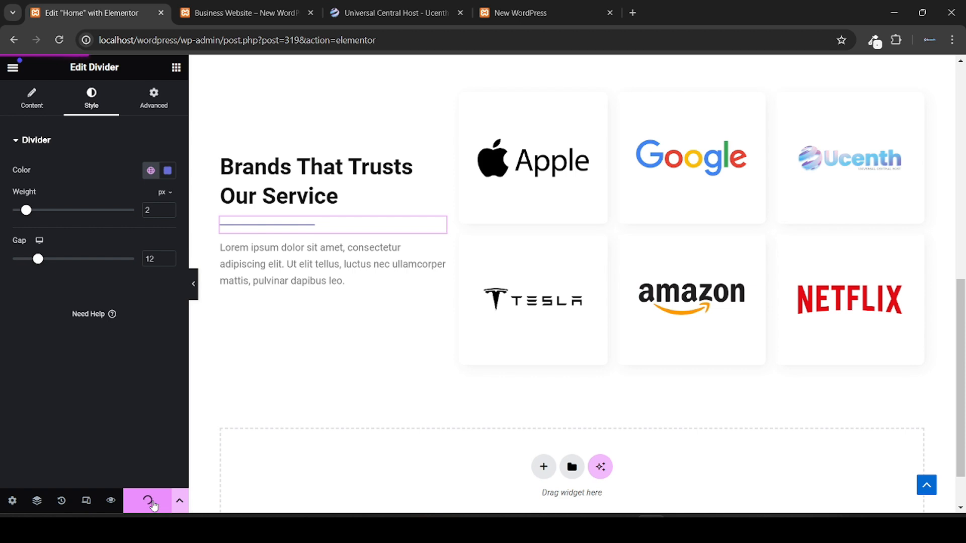
pyautogui.click(247, 5)
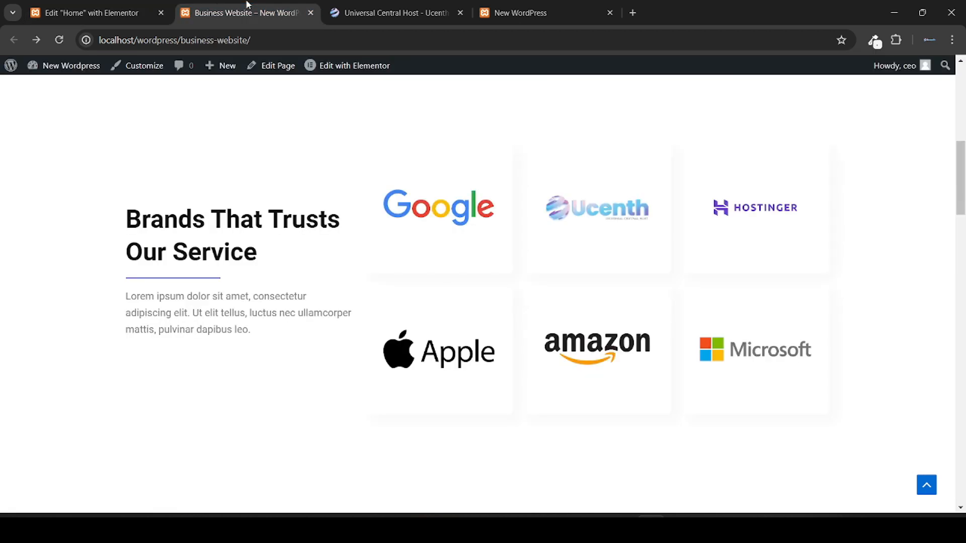
pyautogui.click(564, 6)
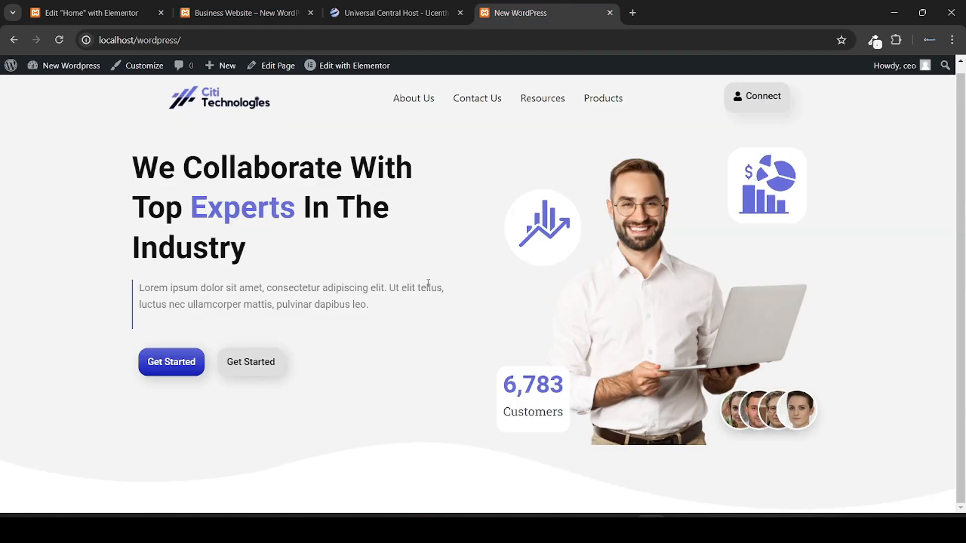
pyautogui.click(57, 46)
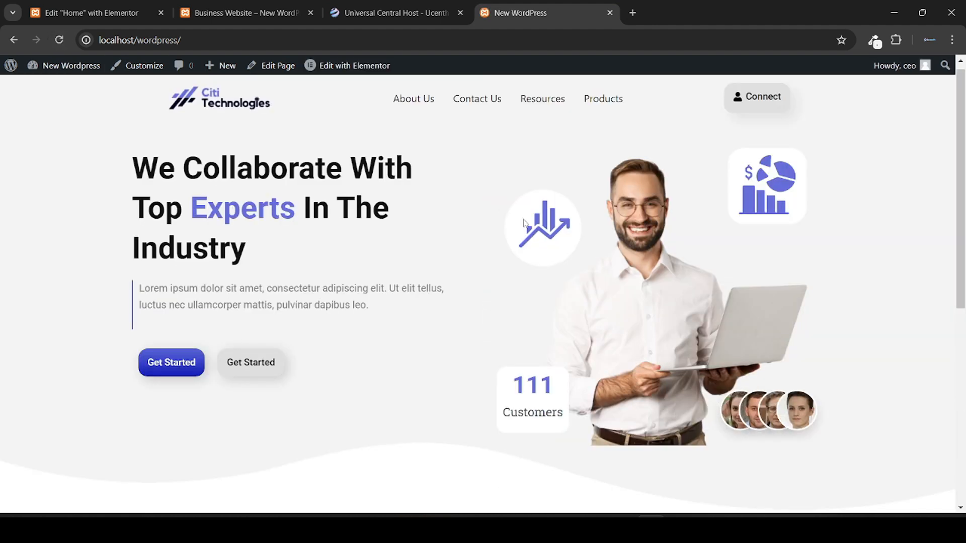
pyautogui.scroll(-5, 561, 306)
pyautogui.scroll(-3, 561, 306)
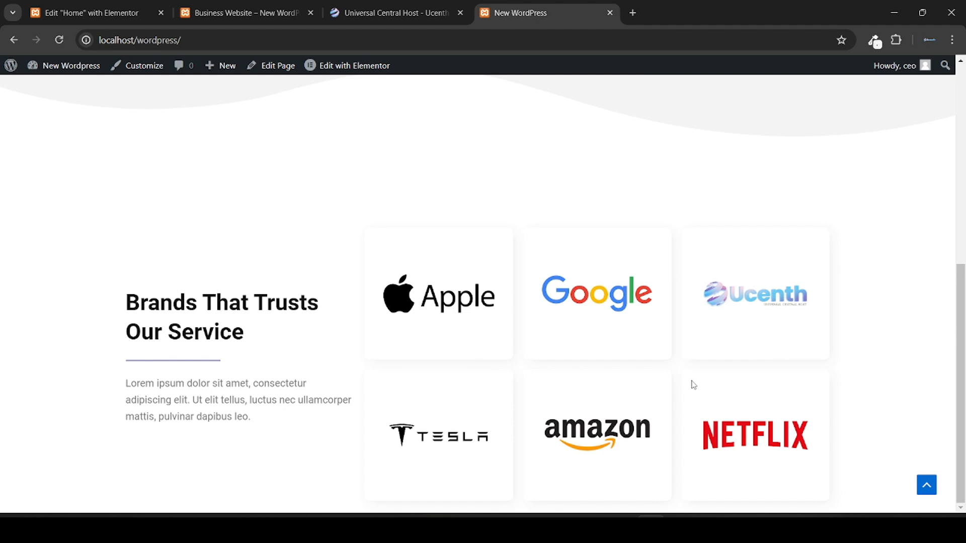
# Step: Reload the reference site and examine how its brands section and logo grid behave on loading
pyautogui.click(85, 10)
pyautogui.click(197, 4)
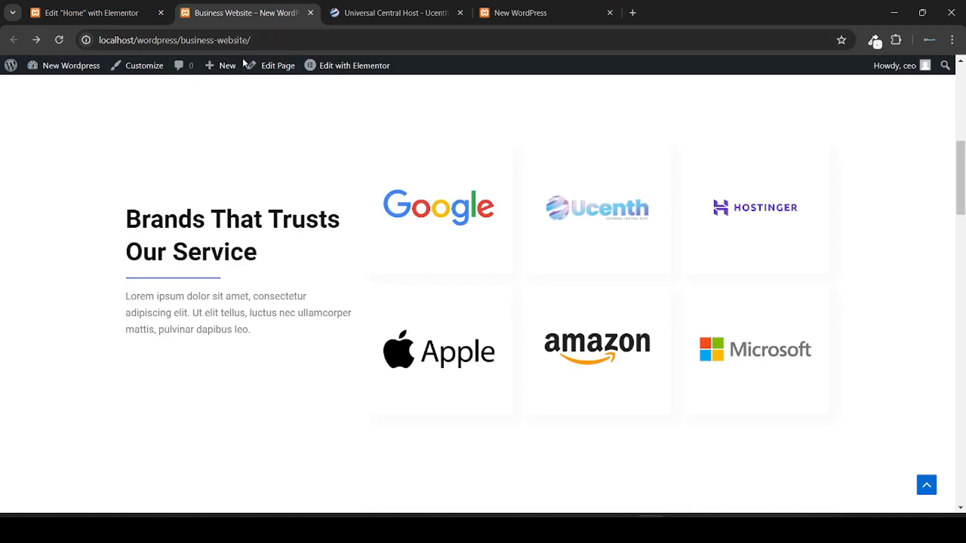
pyautogui.scroll(-2, 300, 270)
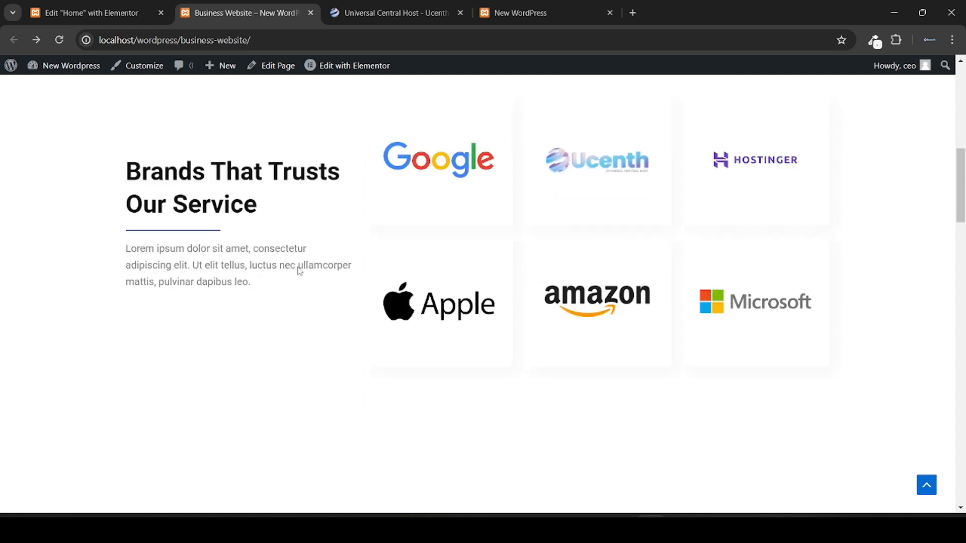
pyautogui.scroll(2, 299, 271)
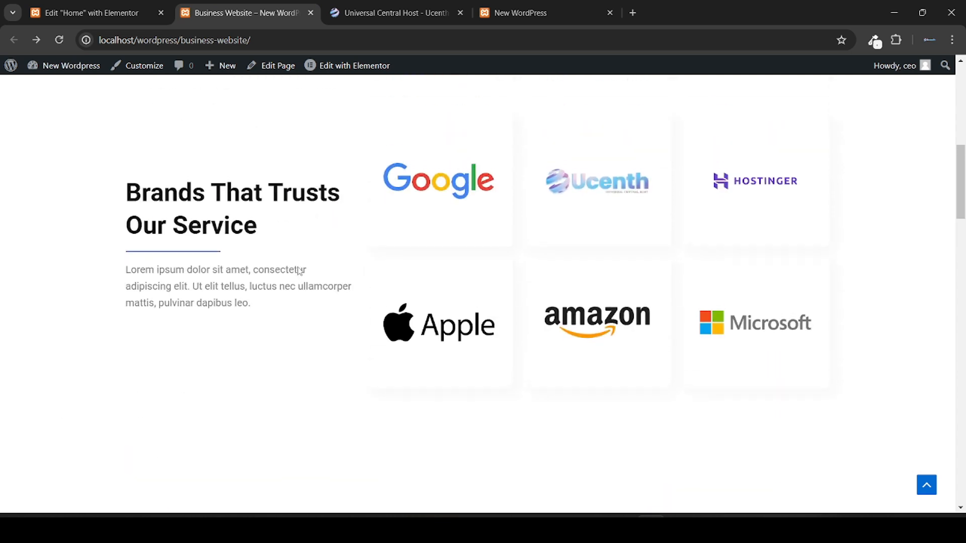
pyautogui.click(55, 45)
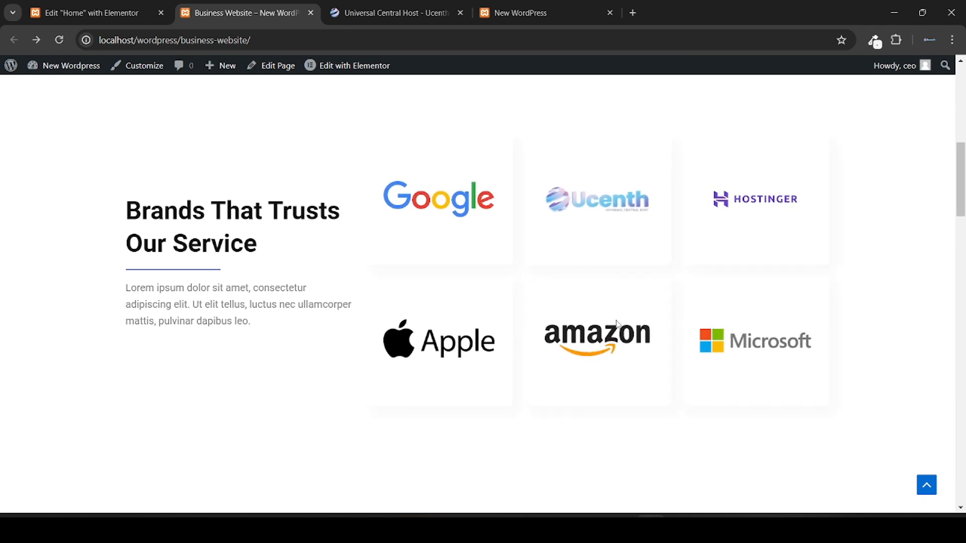
# Step: Set the logo grid's Grid Entrance Animation to Slide Right Small
pyautogui.click(140, 5)
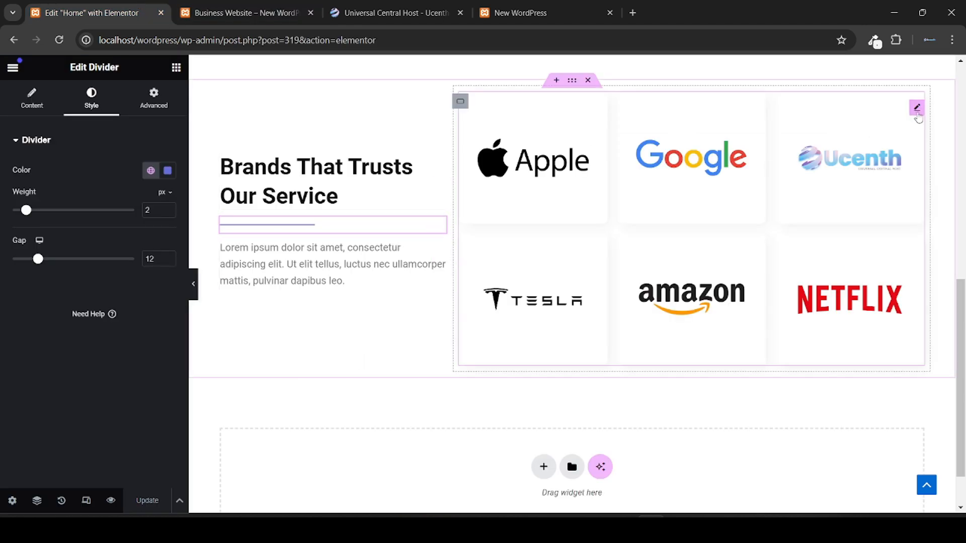
pyautogui.click(916, 108)
pyautogui.click(40, 336)
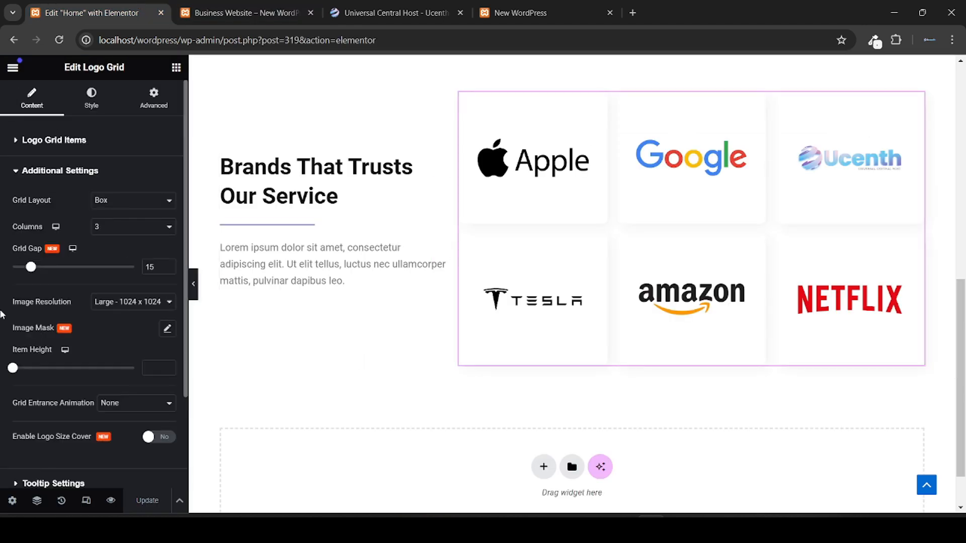
pyautogui.scroll(-2, 1, 315)
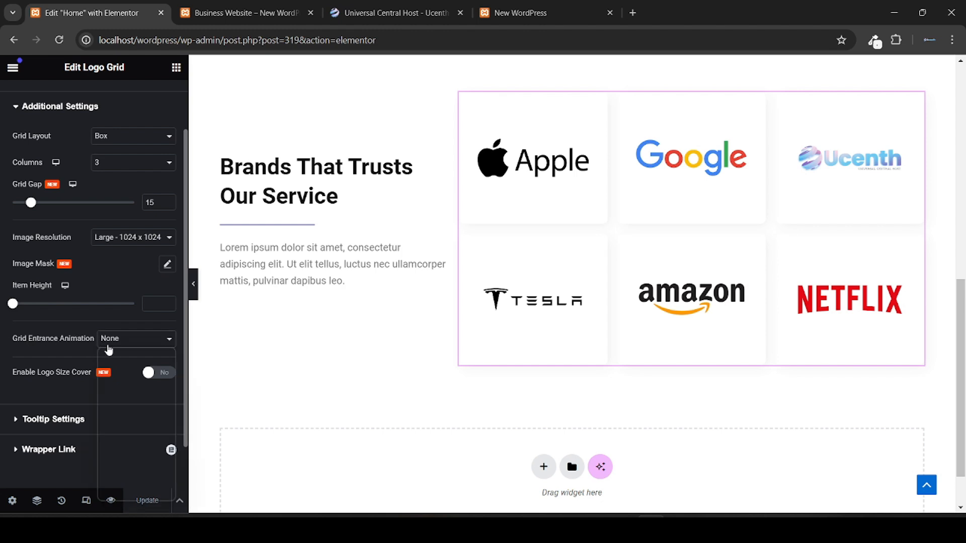
pyautogui.click(101, 347)
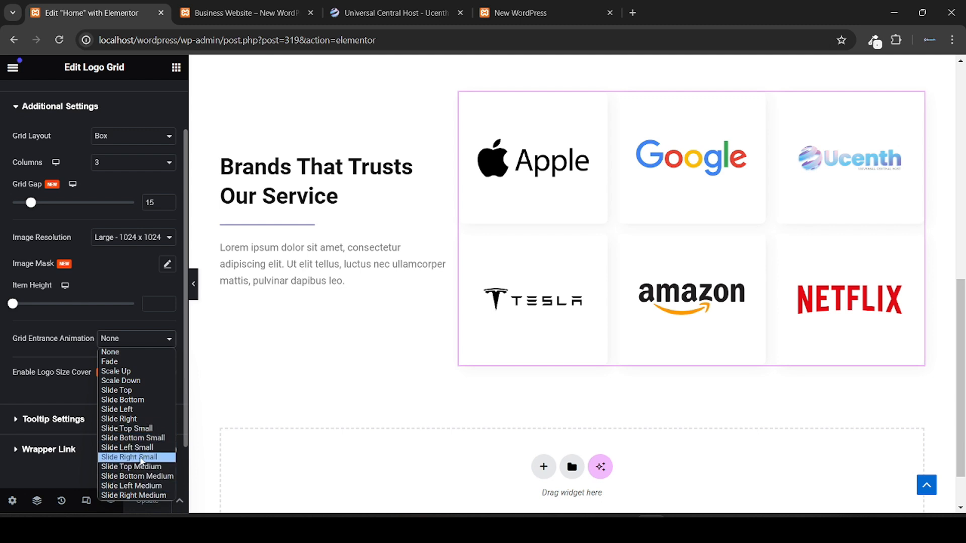
pyautogui.click(143, 457)
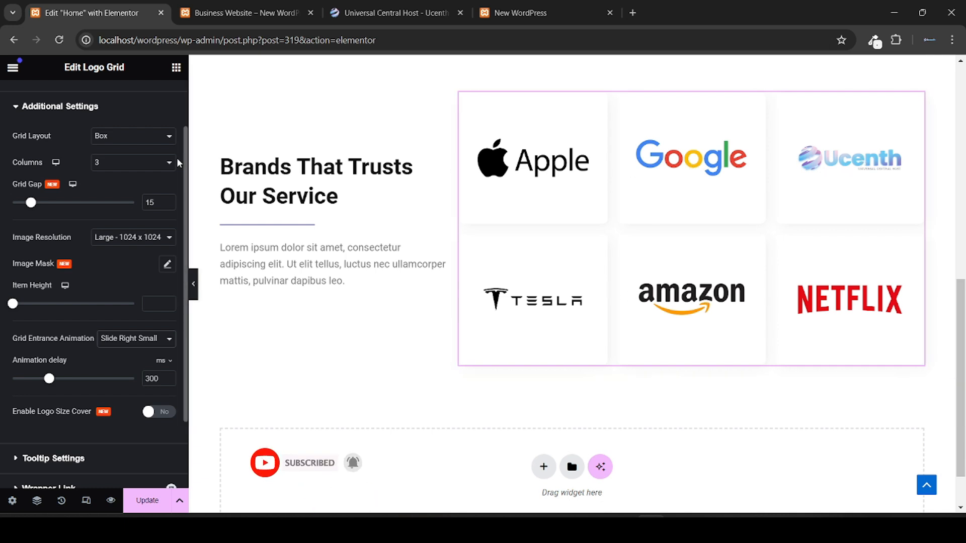
# Step: Set the logo grid's Hover Animation to Float
pyautogui.scroll(2, 2, 176)
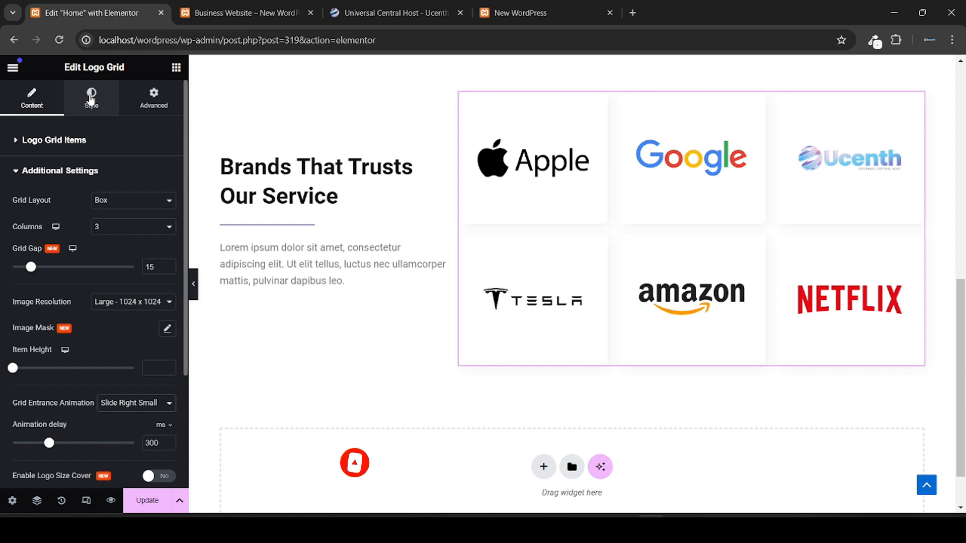
pyautogui.click(91, 99)
pyautogui.click(120, 170)
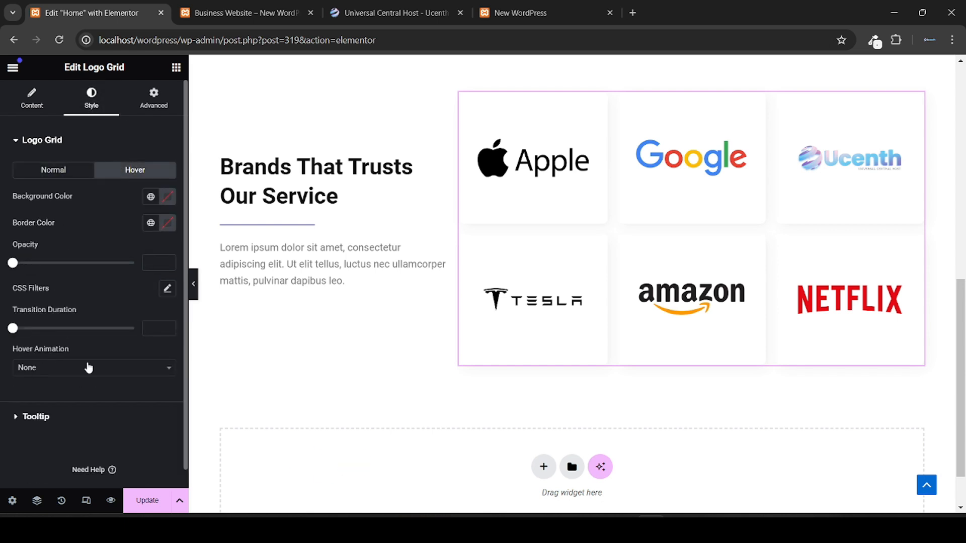
pyautogui.click(88, 367)
pyautogui.scroll(-3, 106, 299)
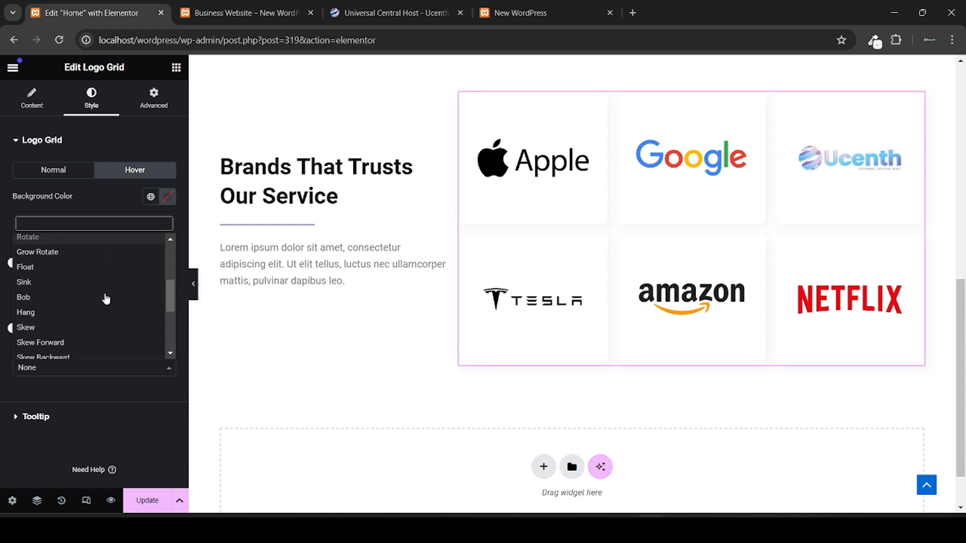
pyautogui.scroll(1, 104, 297)
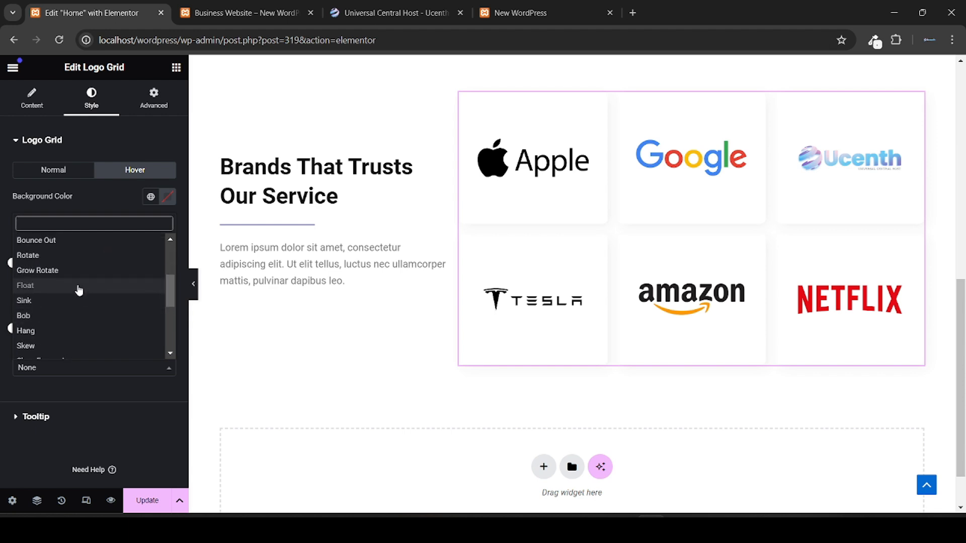
pyautogui.click(79, 290)
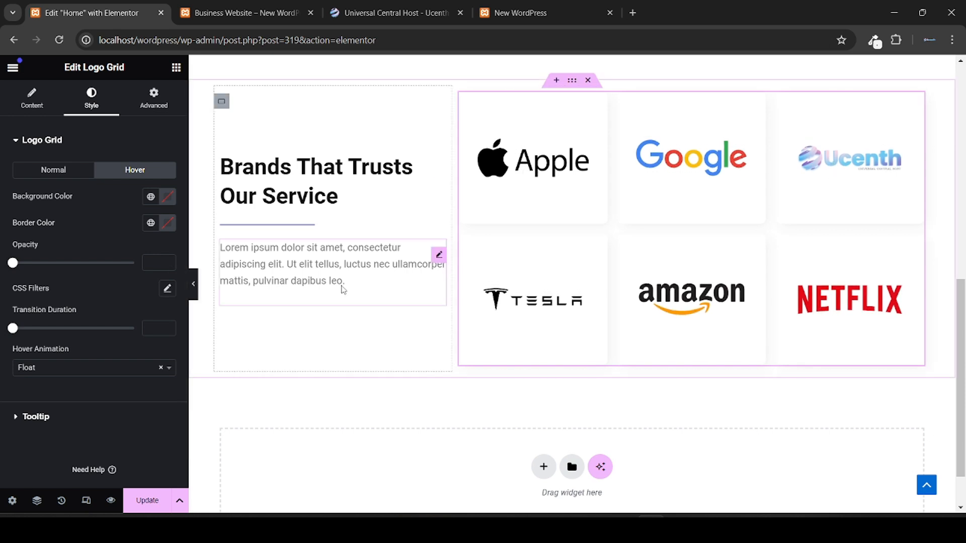
pyautogui.scroll(-1, 342, 289)
pyautogui.scroll(2, 342, 289)
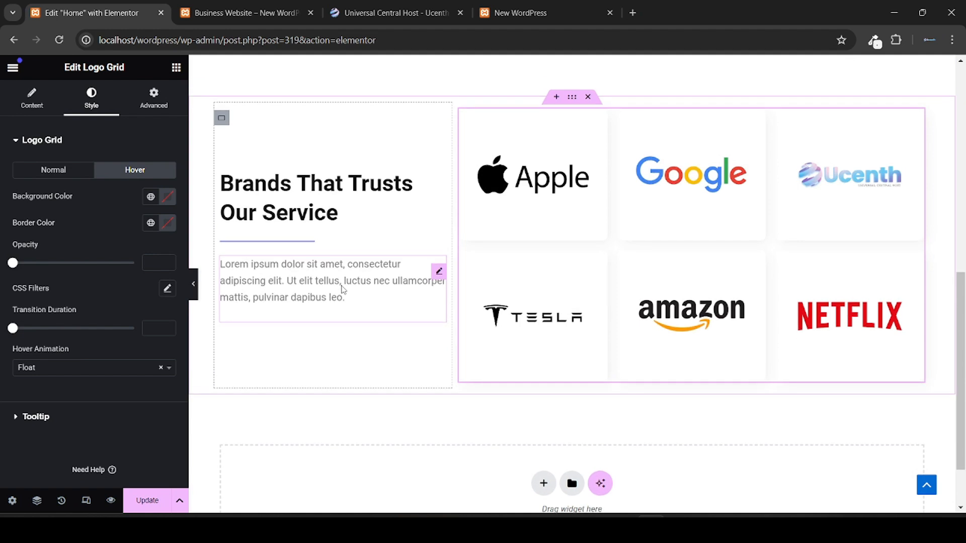
# Step: Check the reference site's brands section, and add a Spacer of 200 px below the logo grid section
pyautogui.click(240, 9)
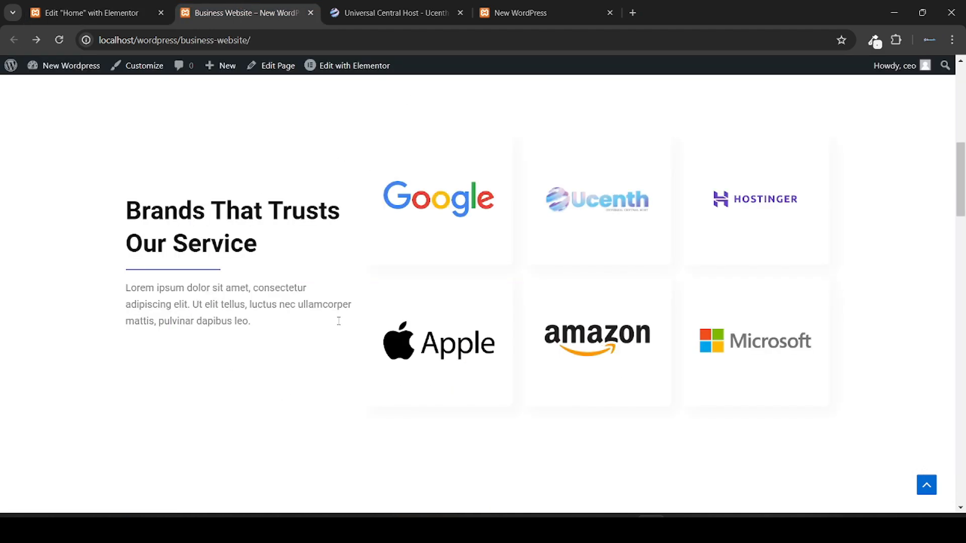
pyautogui.click(95, 13)
pyautogui.scroll(-1, 391, 179)
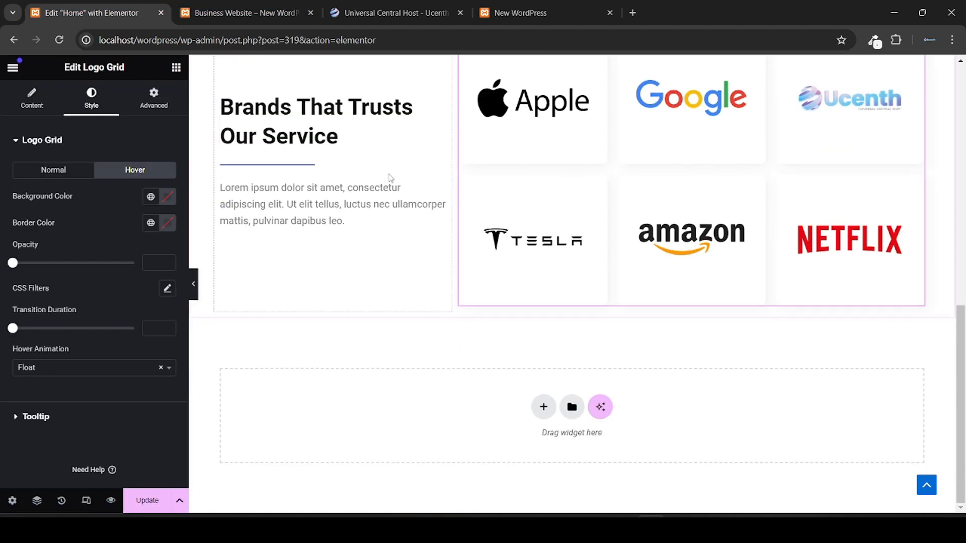
pyautogui.click(543, 406)
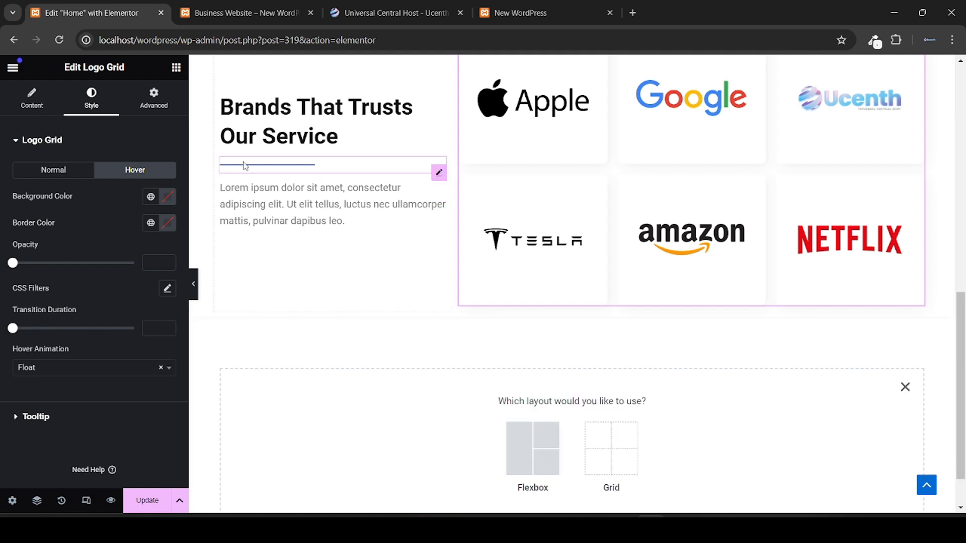
pyautogui.click(176, 68)
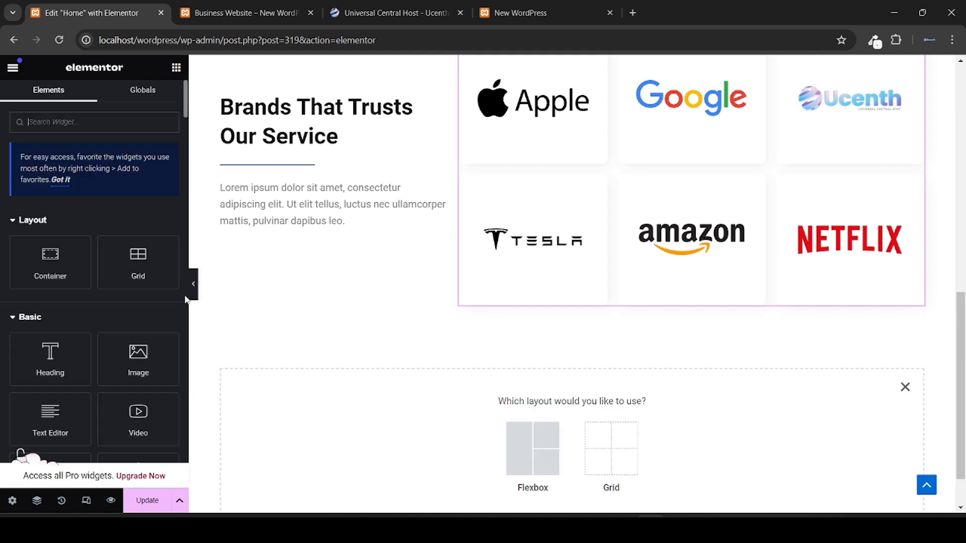
pyautogui.scroll(-5, 3, 350)
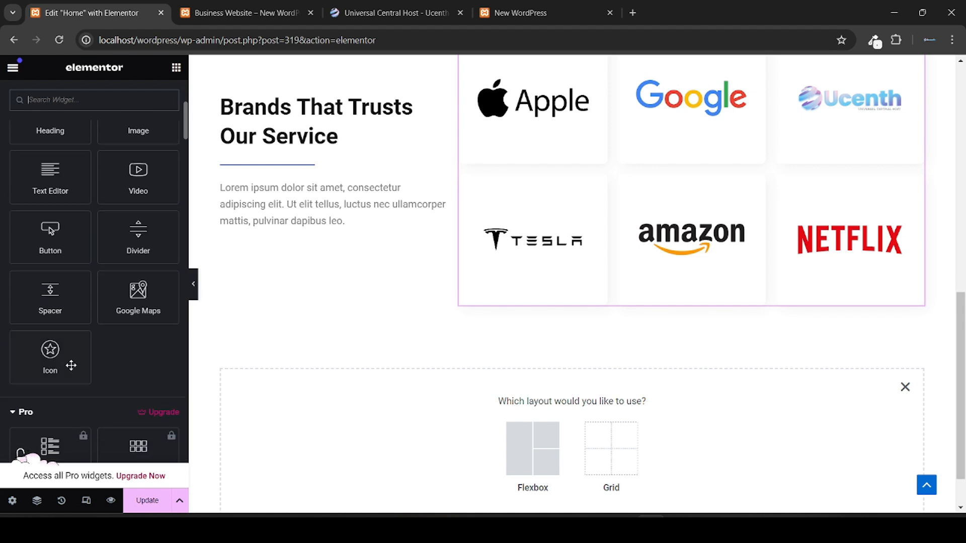
pyautogui.moveTo(45, 298); pyautogui.dragTo(386, 422)
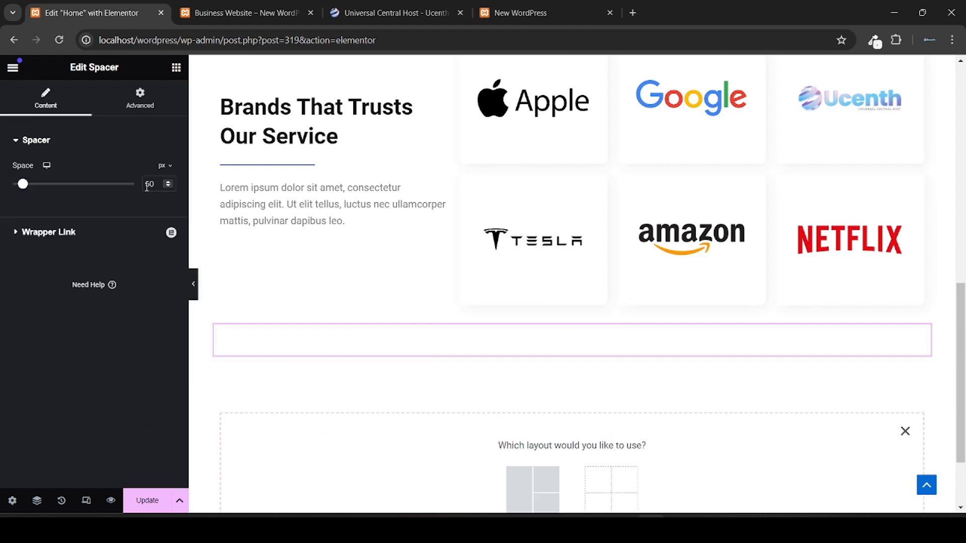
pyautogui.write('200')
pyautogui.scroll(6, 539, 360)
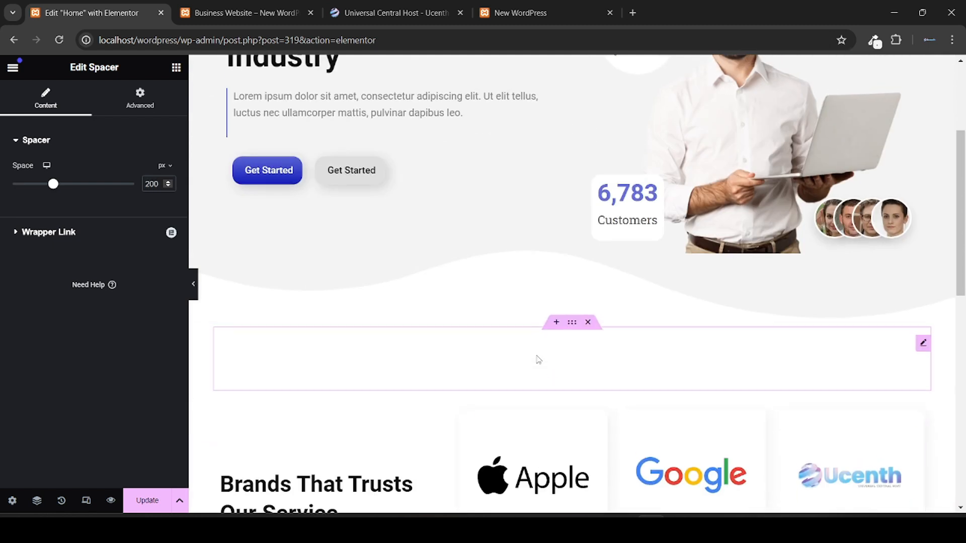
# Step: Review the reference site's About Us layout and add a Flexbox container with two equal columns below the spacer
pyautogui.scroll(-9, 539, 360)
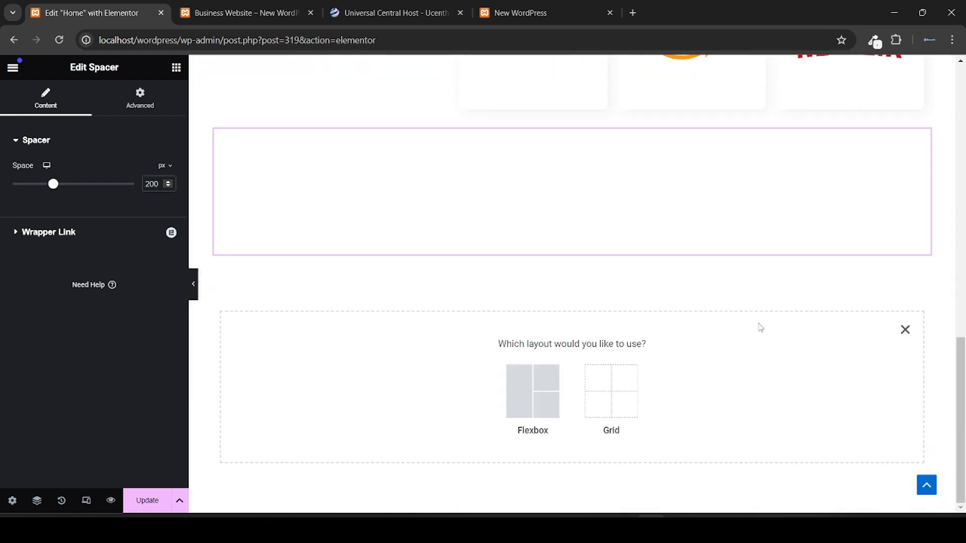
pyautogui.click(530, 386)
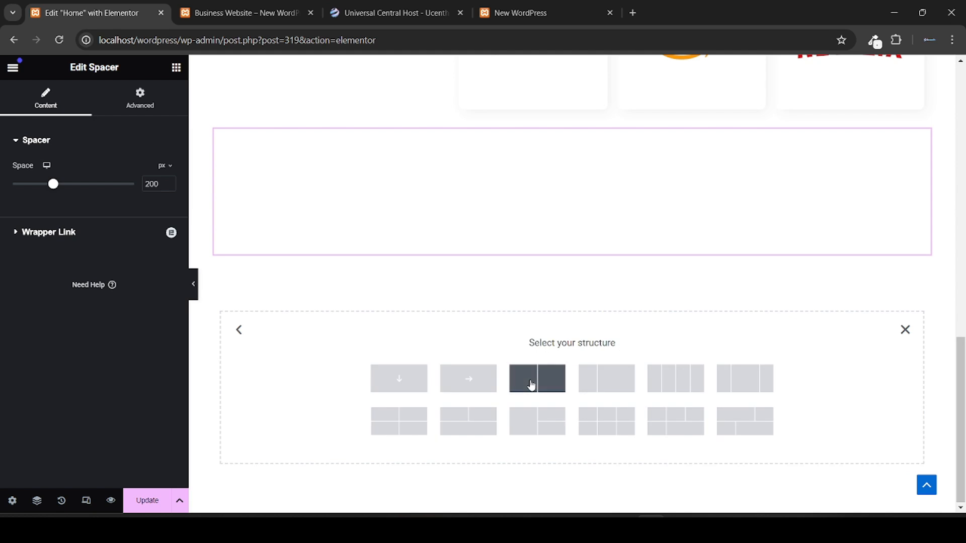
pyautogui.click(241, 12)
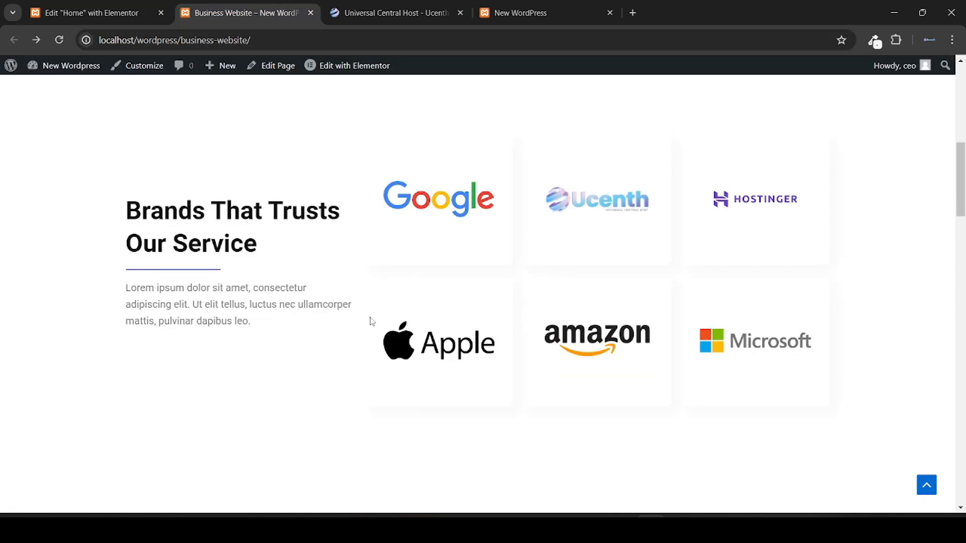
pyautogui.scroll(-9, 371, 320)
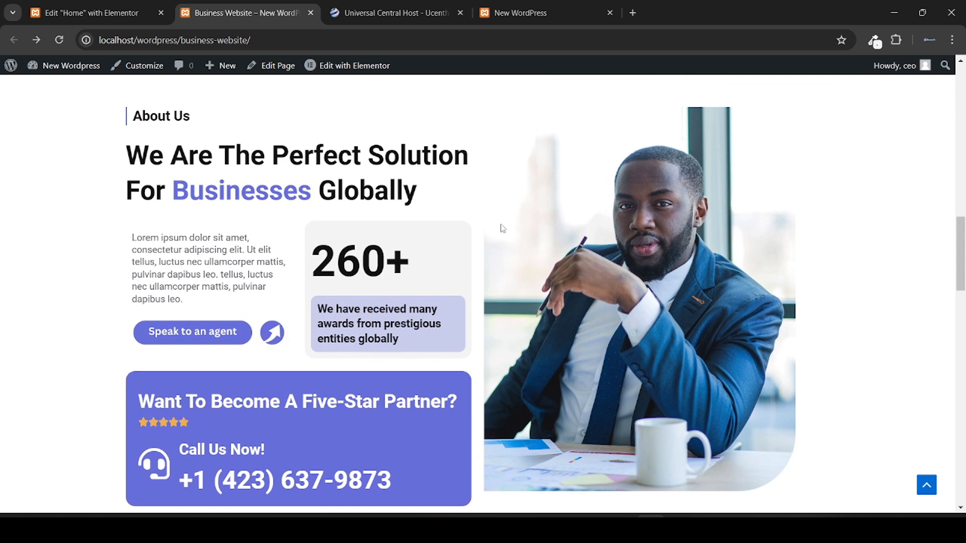
pyautogui.click(90, 13)
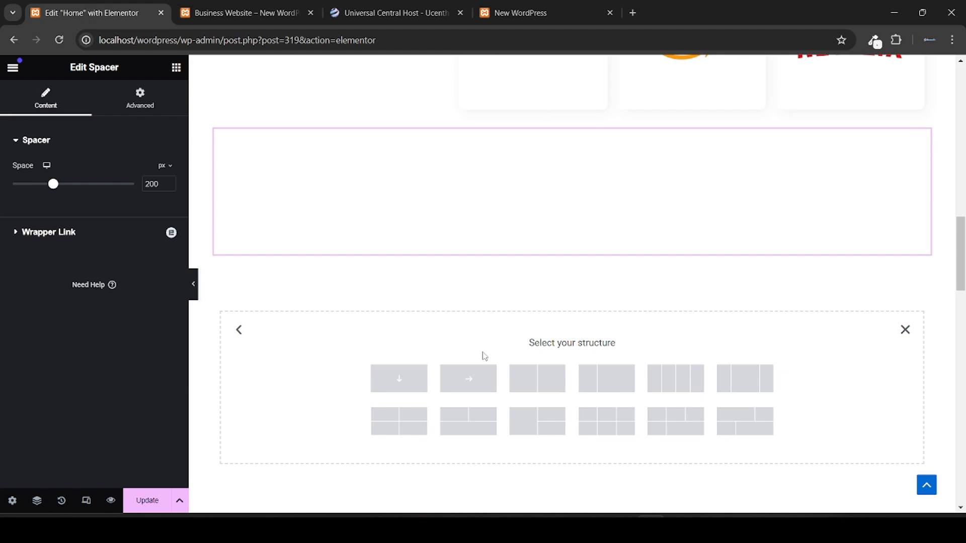
pyautogui.click(535, 387)
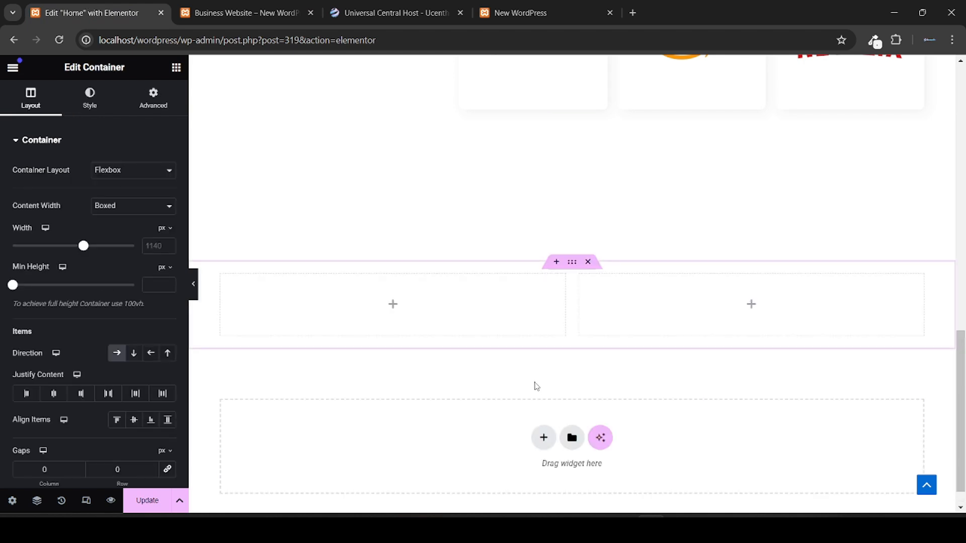
# Step: Set the new two-column container's minimum height to 450 px
pyautogui.scroll(-1, 392, 308)
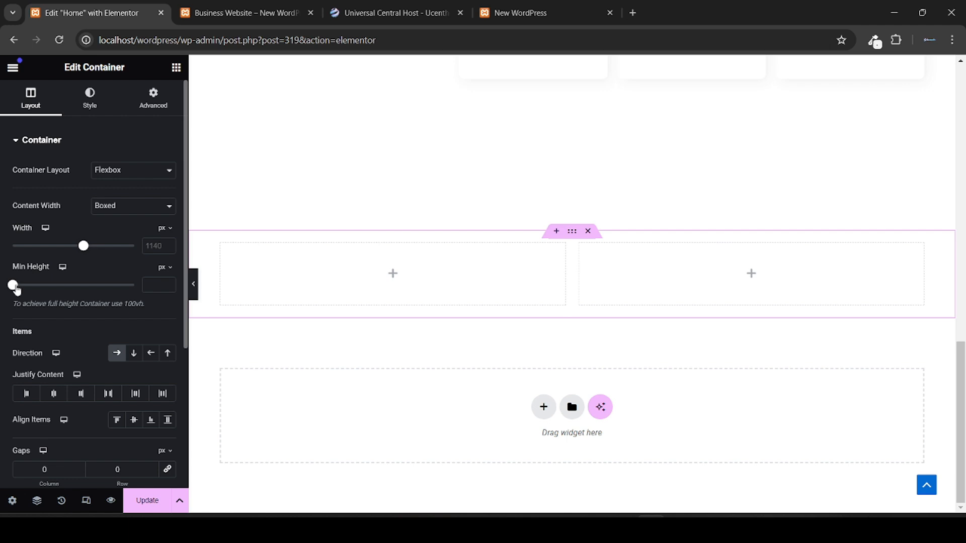
pyautogui.moveTo(14, 286); pyautogui.dragTo(53, 286)
pyautogui.scroll(-3, 300, 381)
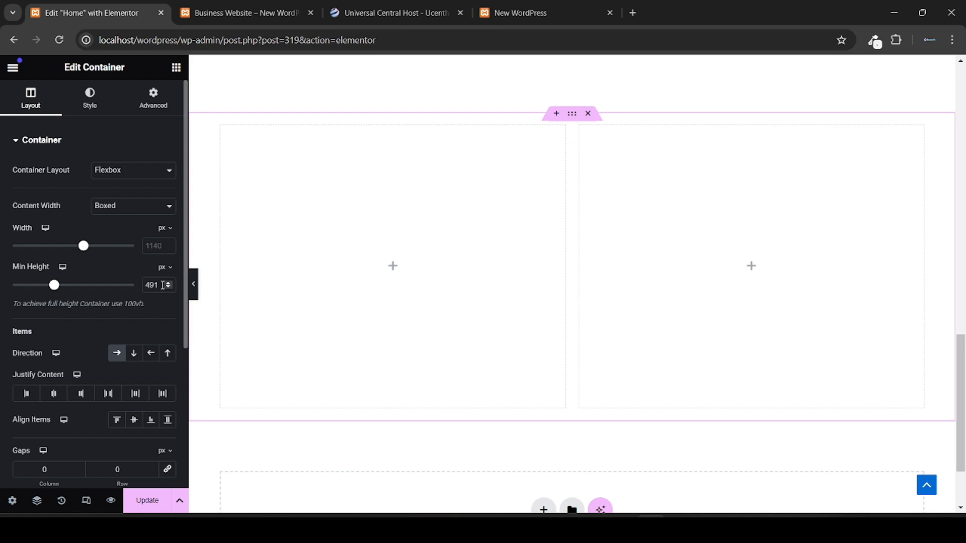
pyautogui.write('400')
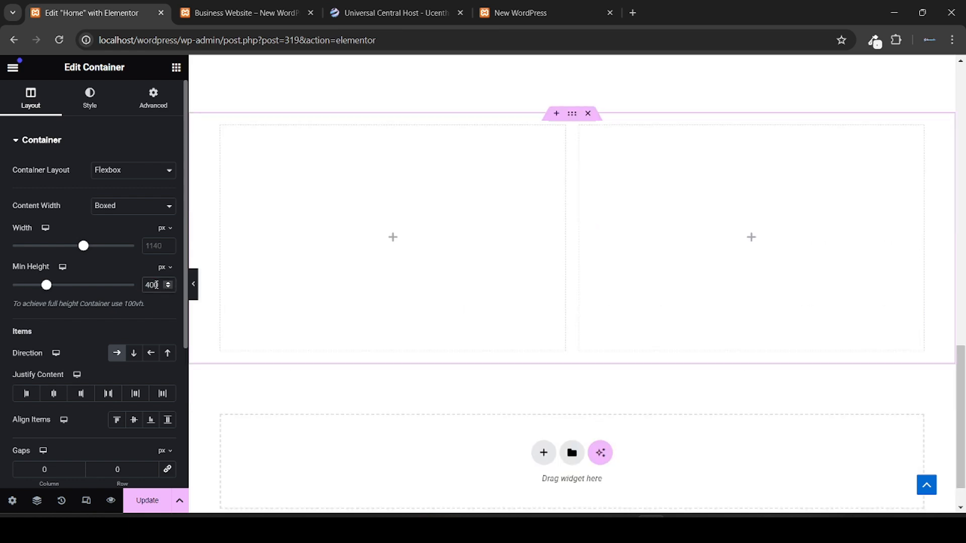
pyautogui.press('BackSpace')
pyautogui.write('5')
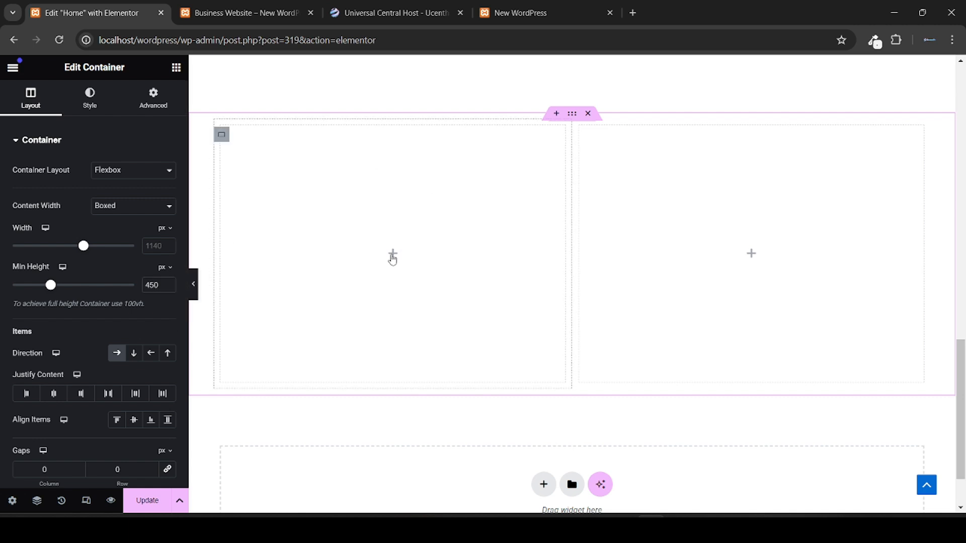
# Step: Add an Image widget to the container's right column, using the library photo of the seated man in a blue suit
pyautogui.click(392, 256)
pyautogui.click(242, 14)
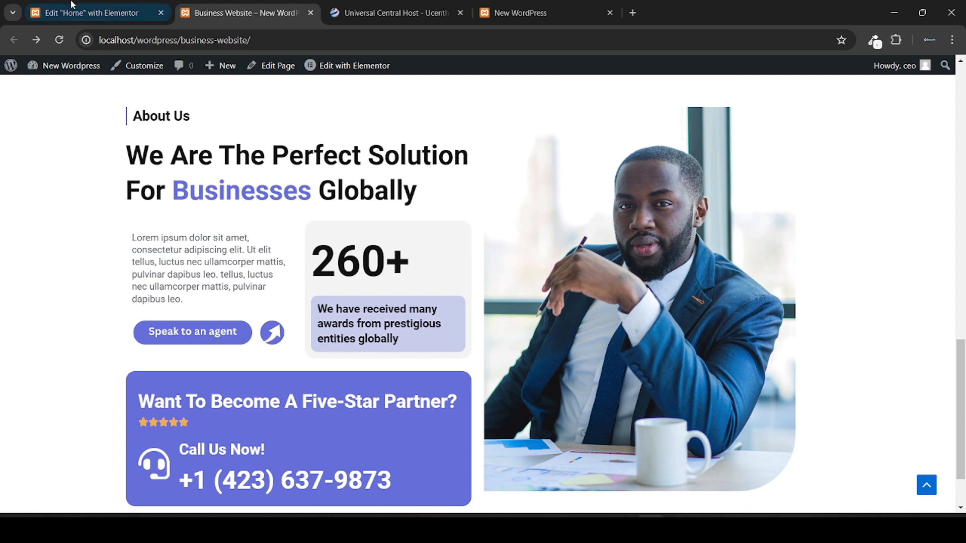
pyautogui.click(107, 5)
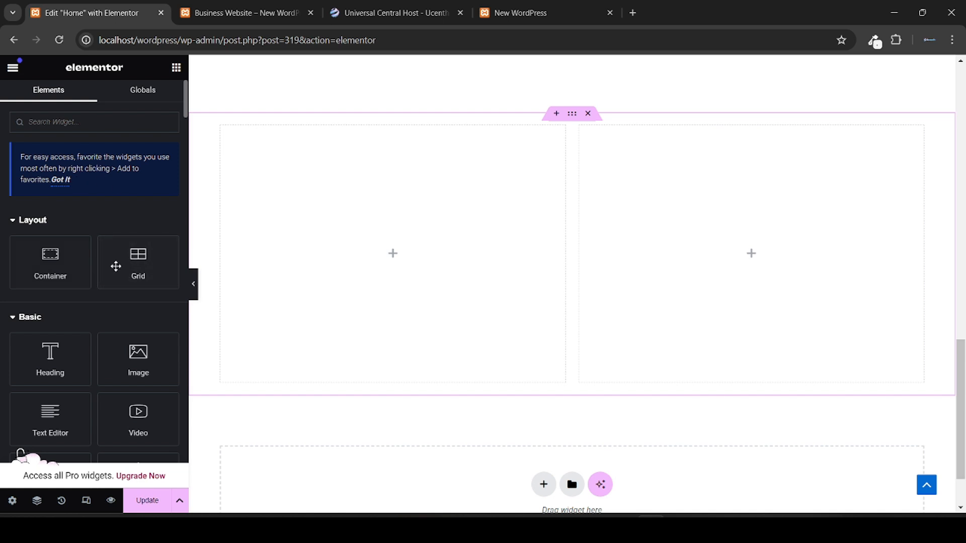
pyautogui.scroll(-1, 81, 388)
pyautogui.moveTo(138, 312); pyautogui.dragTo(636, 279)
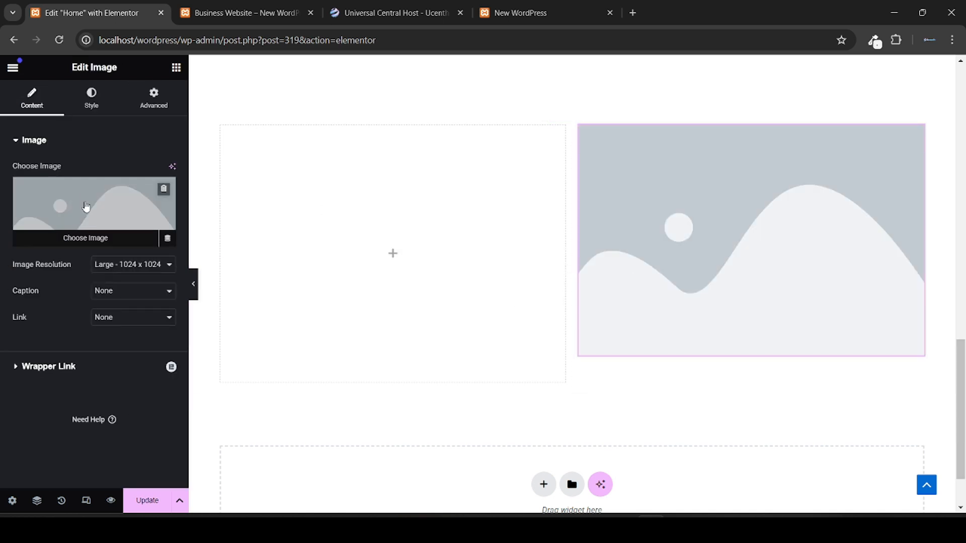
pyautogui.click(86, 204)
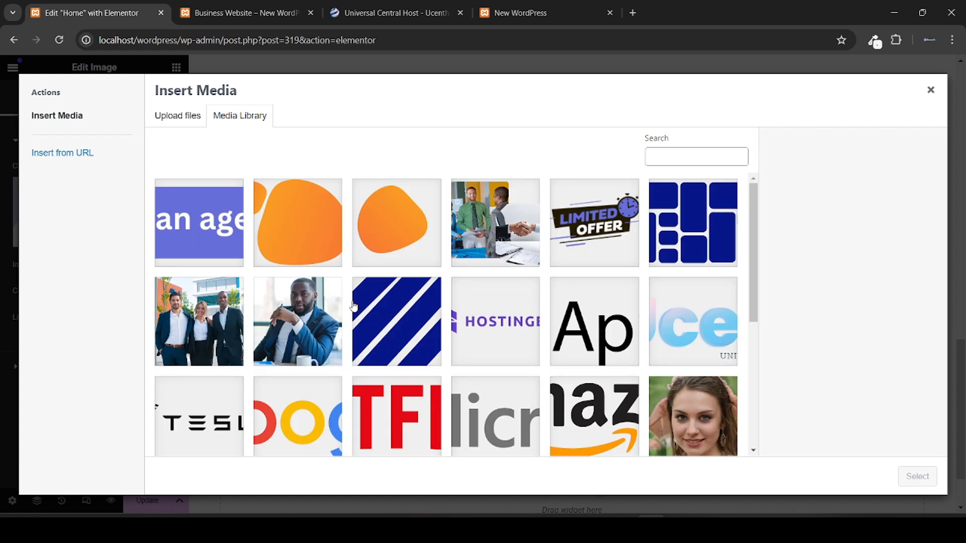
pyautogui.click(282, 318)
pyautogui.click(908, 476)
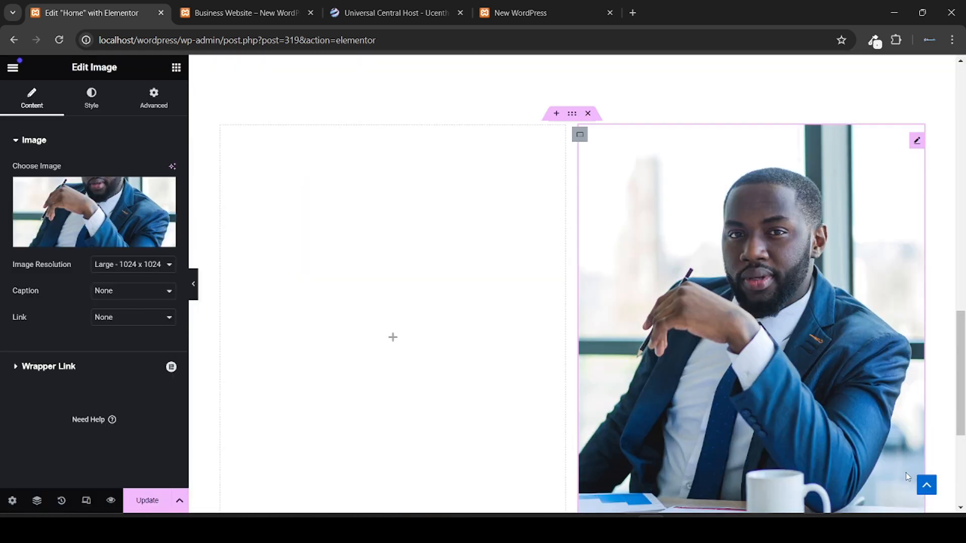
pyautogui.scroll(-3, 749, 366)
pyautogui.scroll(1, 749, 363)
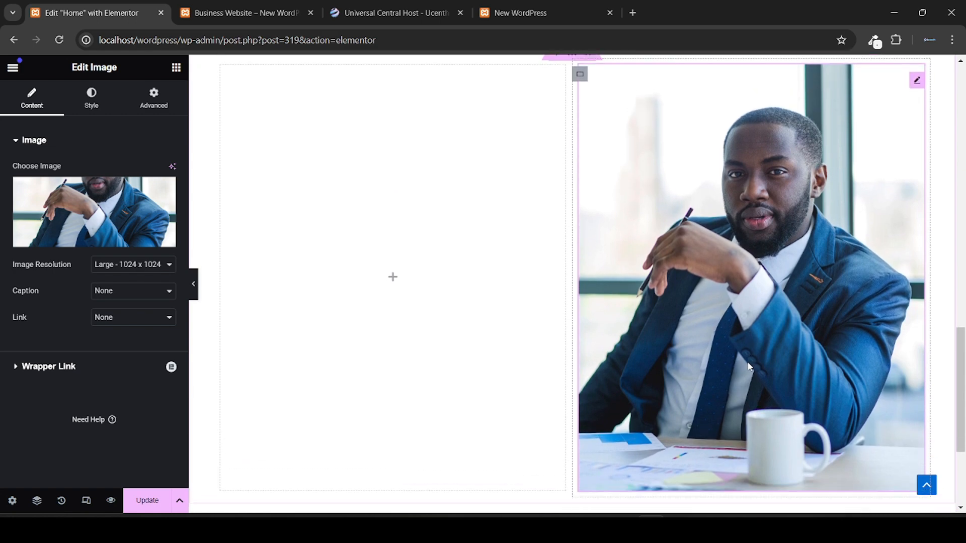
# Step: Compare the seated man's photo with the reference site's version, and set the image's custom width to 85%
pyautogui.click(247, 5)
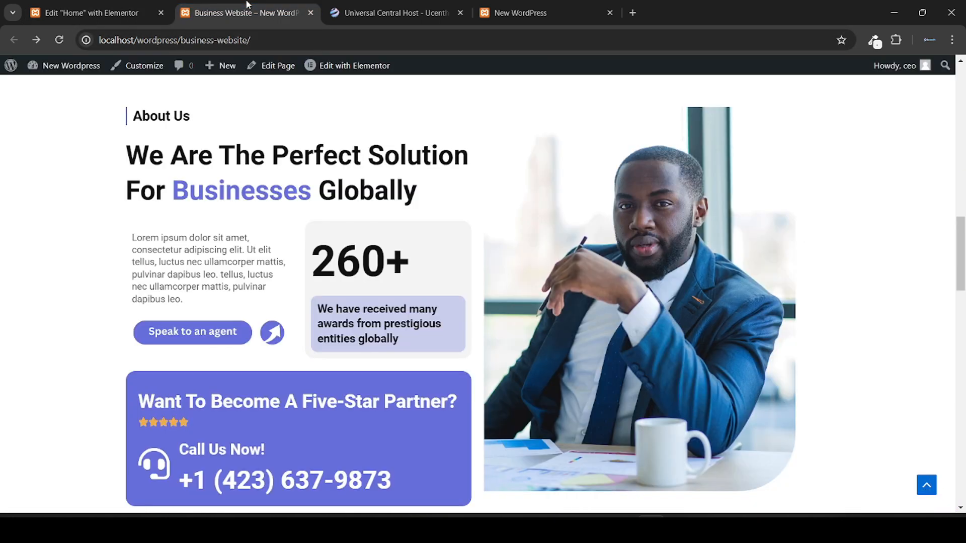
pyautogui.click(108, 6)
pyautogui.click(244, 4)
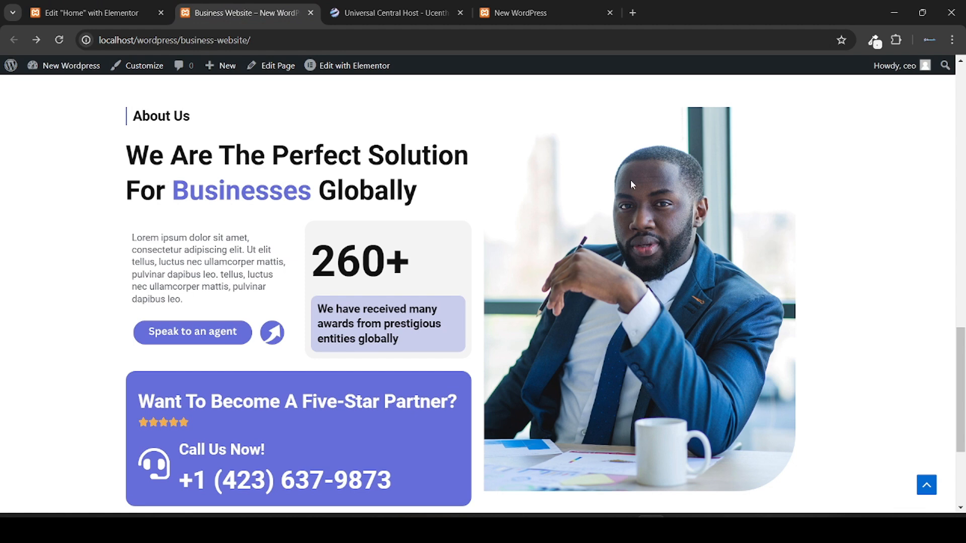
pyautogui.scroll(1, 186, 93)
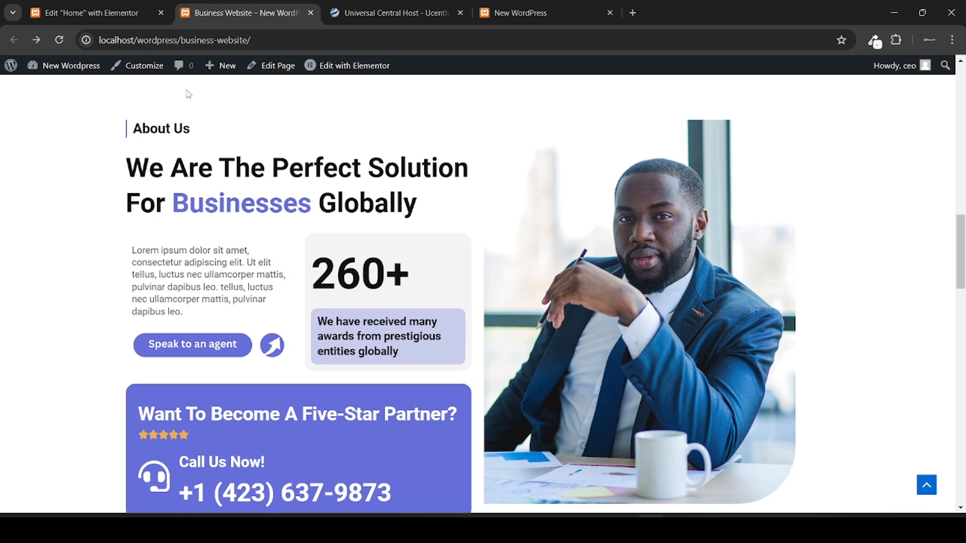
pyautogui.click(101, 11)
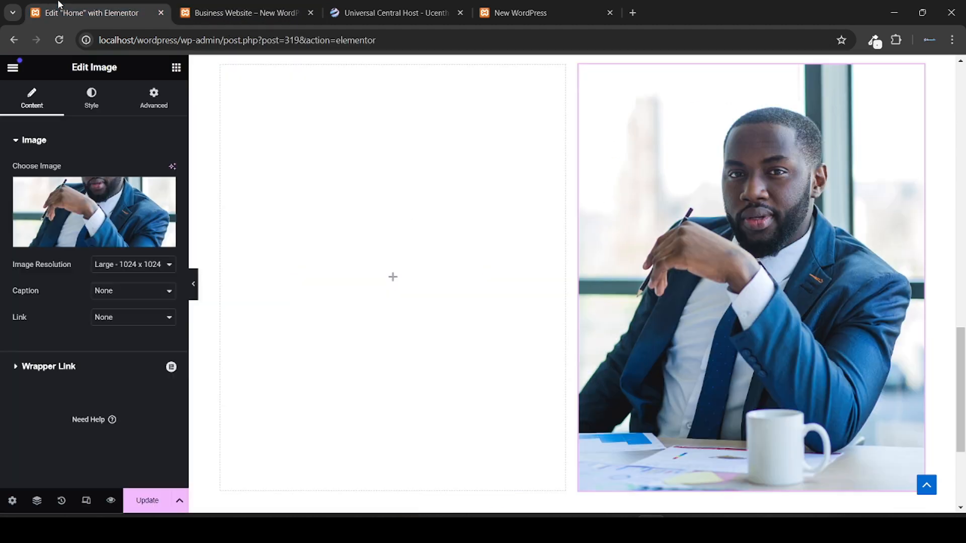
pyautogui.click(154, 97)
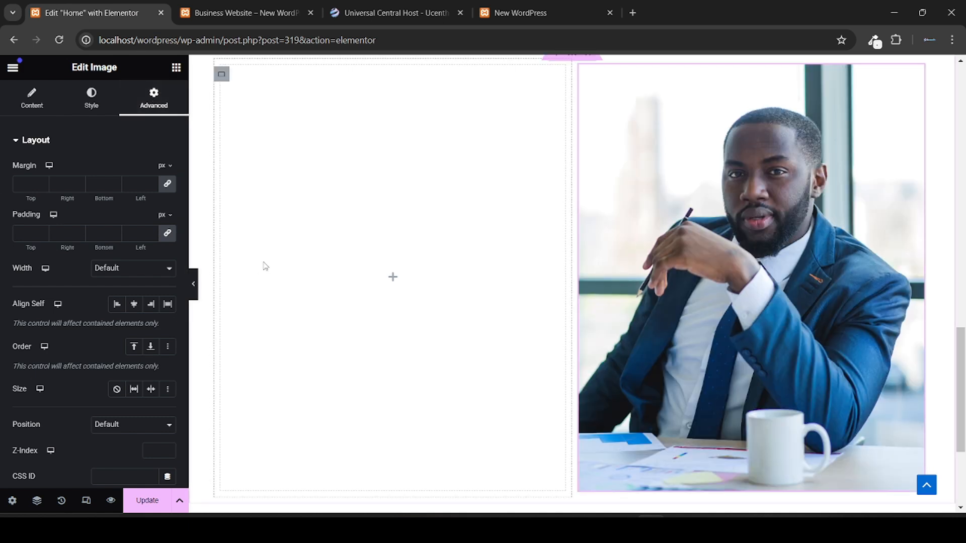
pyautogui.scroll(-5, 2, 315)
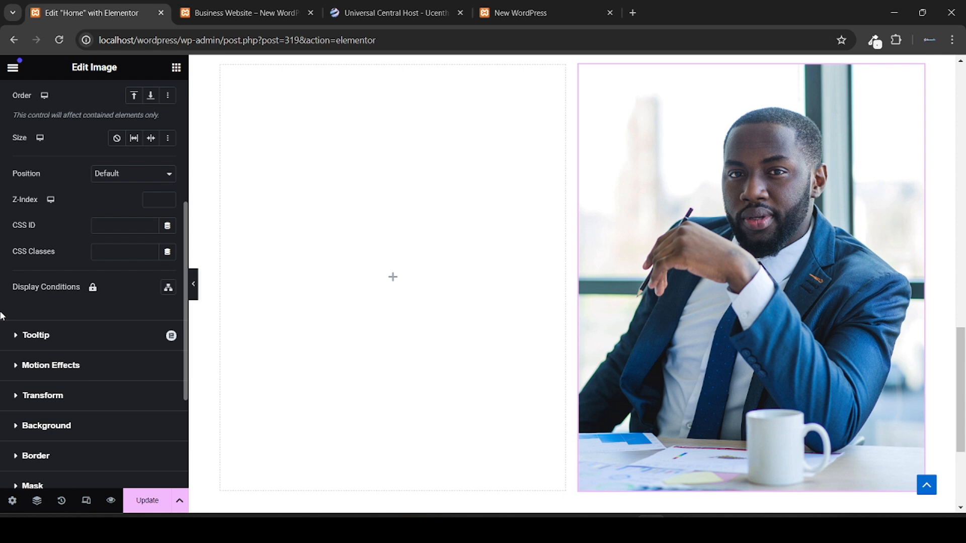
pyautogui.scroll(5, 1, 315)
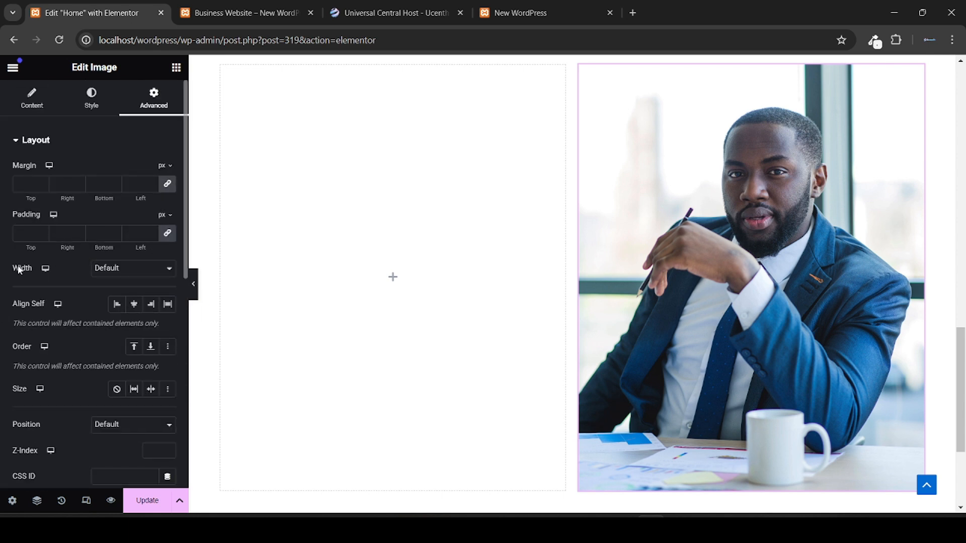
pyautogui.click(120, 269)
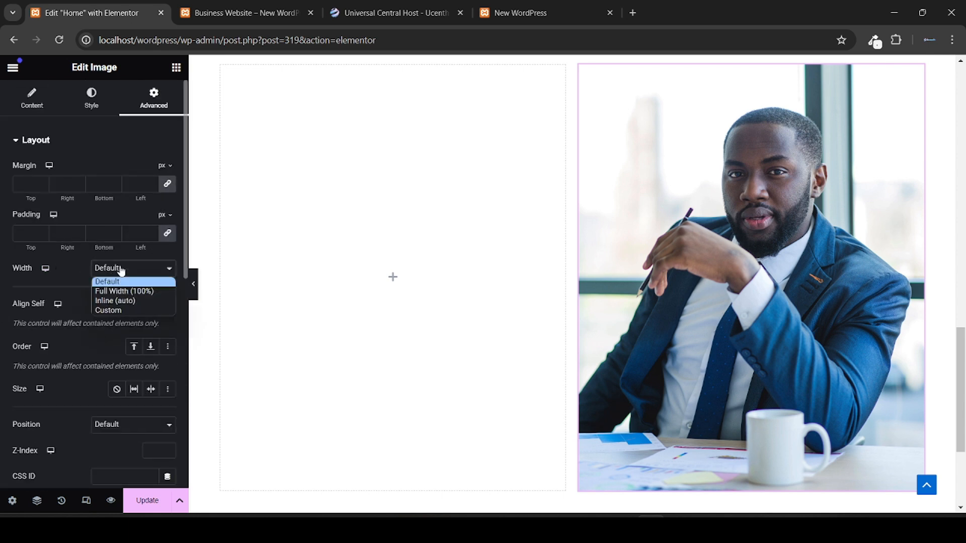
pyautogui.click(112, 311)
pyautogui.moveTo(13, 308); pyautogui.dragTo(115, 308)
pyautogui.click(120, 312)
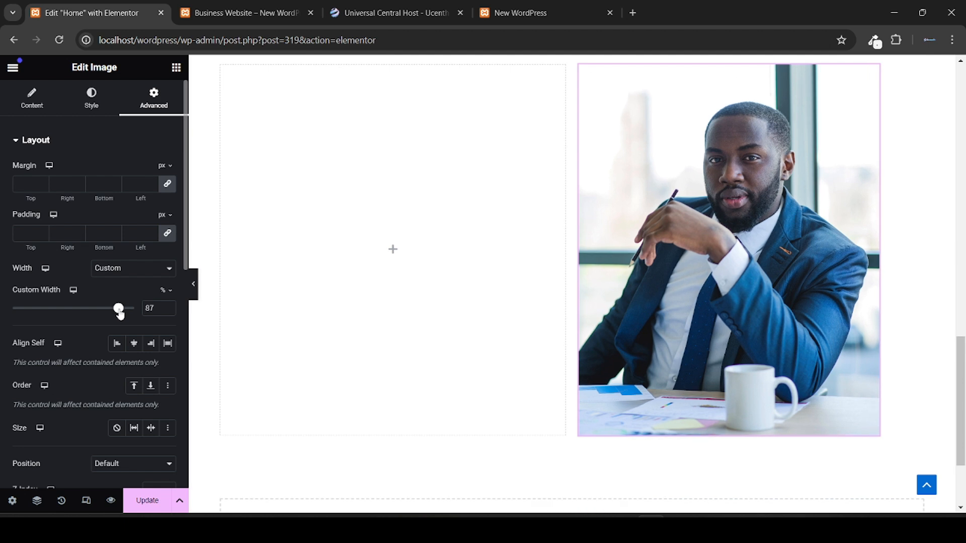
pyautogui.scroll(1, 345, 358)
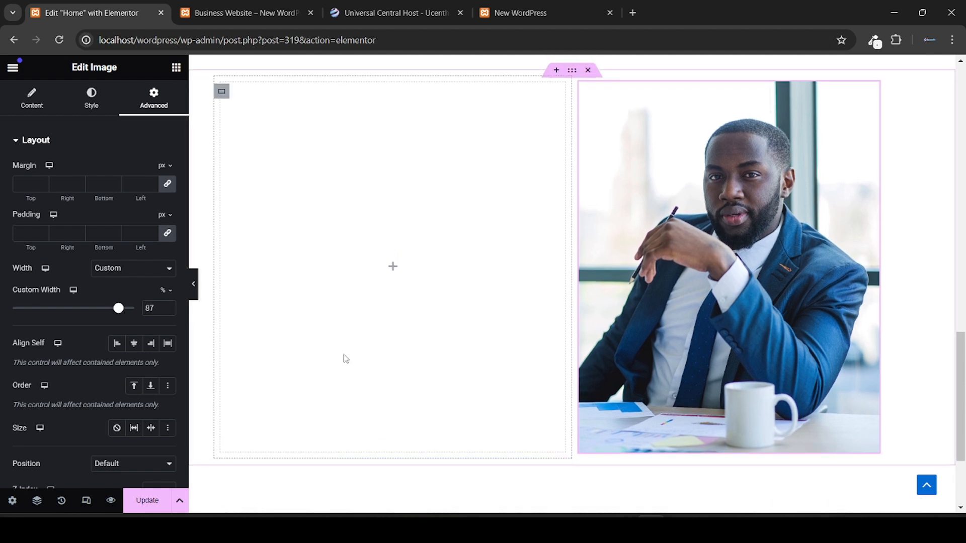
pyautogui.click(168, 311)
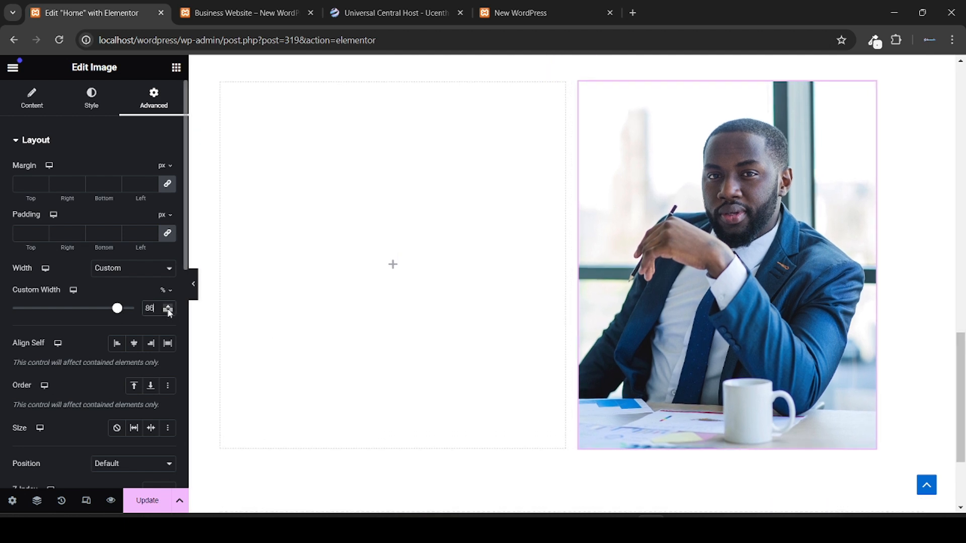
pyautogui.click(169, 311)
pyautogui.scroll(1, 351, 310)
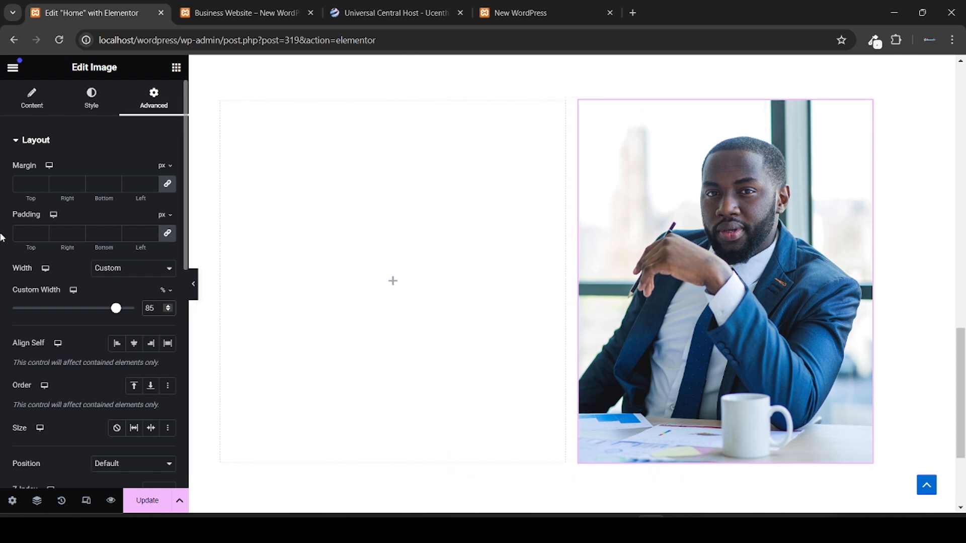
# Step: Unlink the image's border radius values, set only the bottom one to 80 px, and compare the corner with the reference site
pyautogui.scroll(-9, 2, 248)
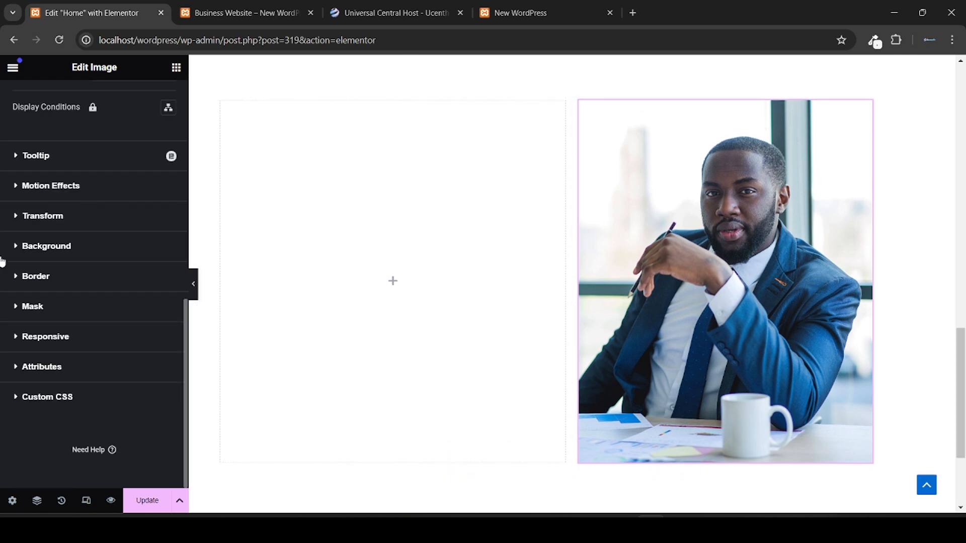
pyautogui.click(84, 283)
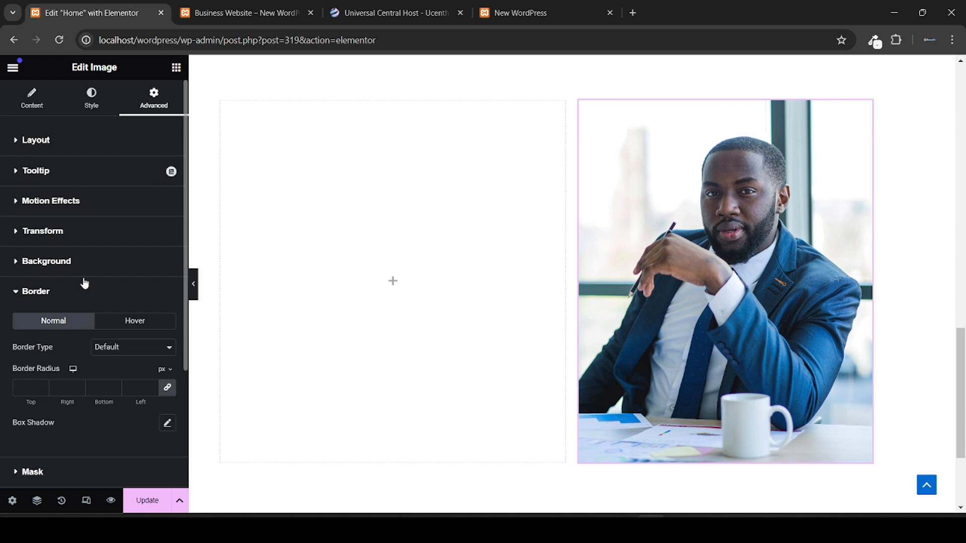
pyautogui.click(79, 104)
pyautogui.scroll(-2, 2, 345)
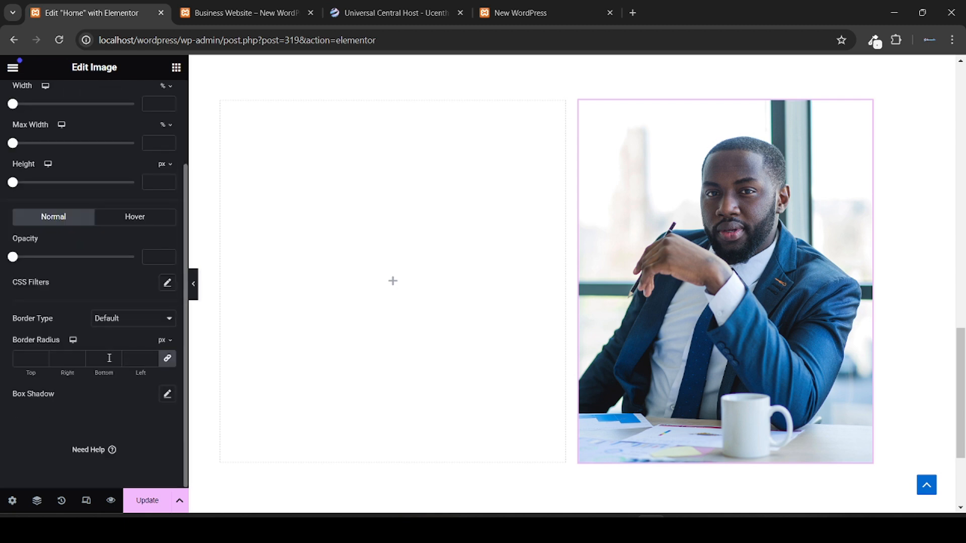
pyautogui.click(166, 363)
pyautogui.click(97, 359)
pyautogui.write('4')
pyautogui.press('BackSpace')
pyautogui.write('80')
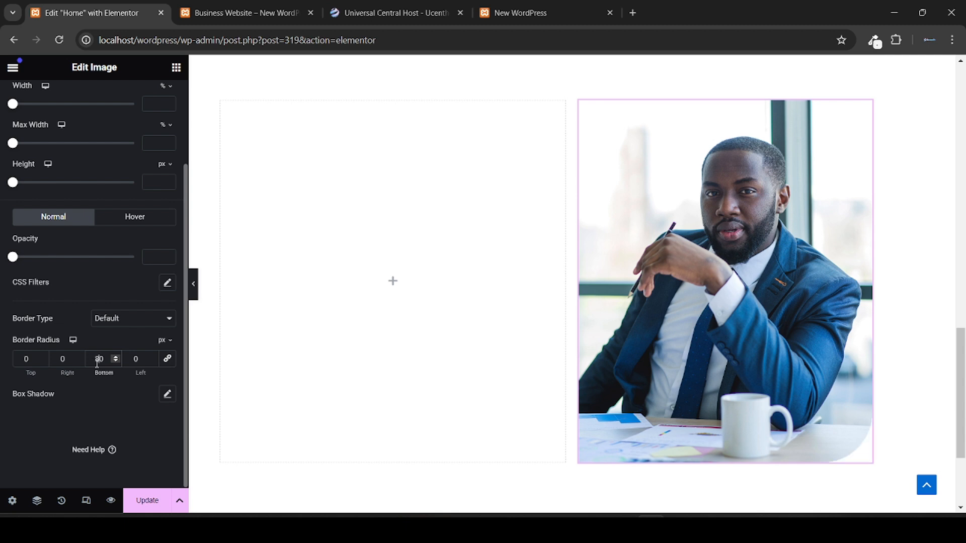
pyautogui.click(262, 5)
pyautogui.scroll(-2, 734, 373)
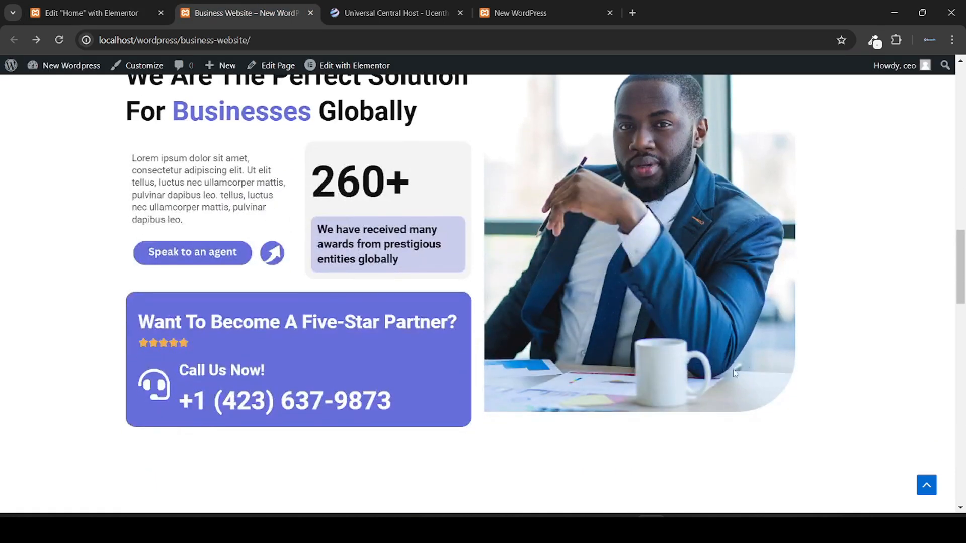
pyautogui.click(90, 12)
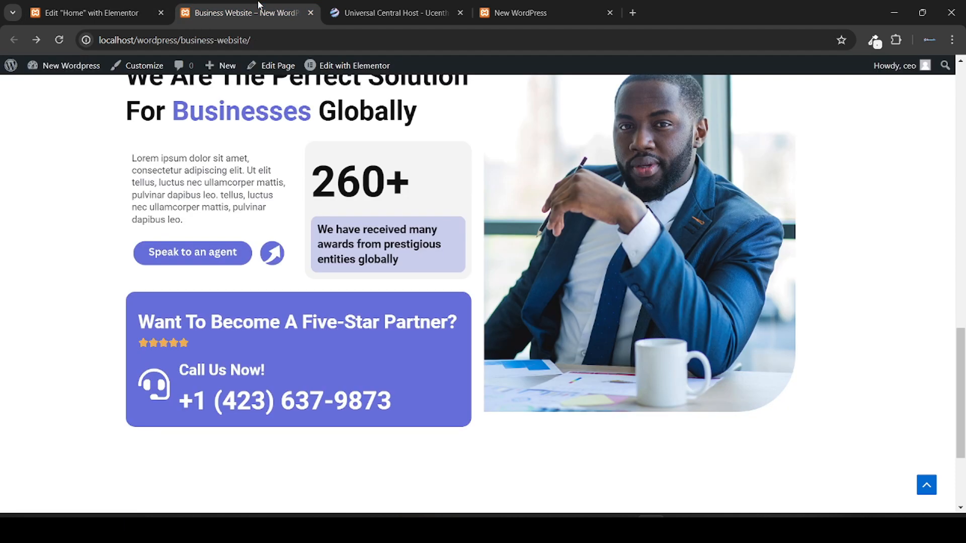
# Step: Copy the "About Us" label text from the reference site and return to the editor
pyautogui.click(242, 12)
pyautogui.scroll(2, 287, 260)
pyautogui.scroll(2, 286, 260)
pyautogui.scroll(-1, 286, 260)
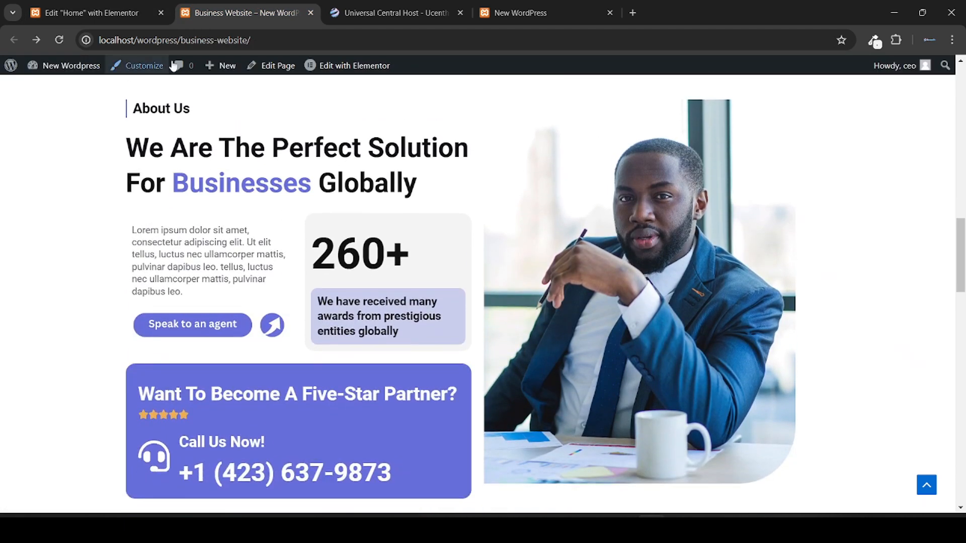
pyautogui.moveTo(221, 66)
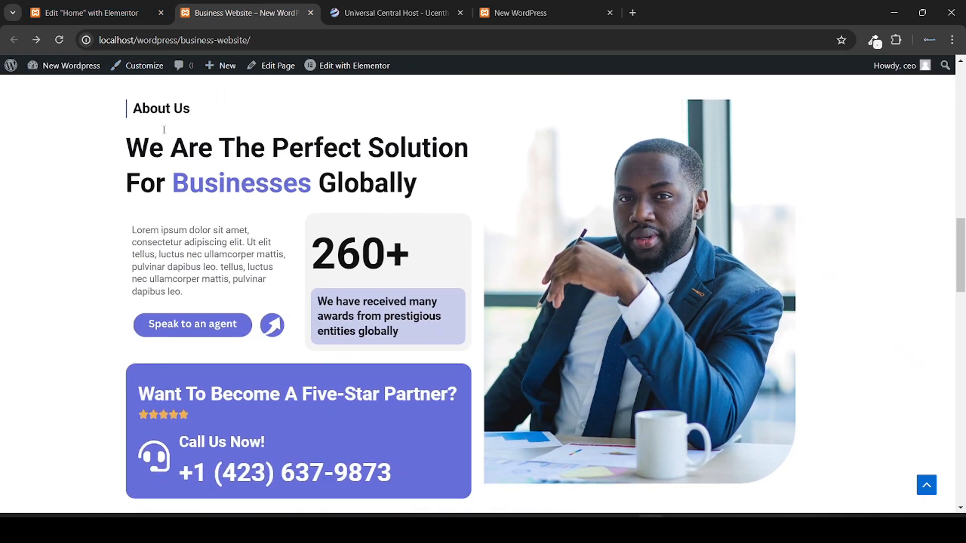
pyautogui.tripleClick(160, 106)
pyautogui.hotkey('ctrl', 'c')
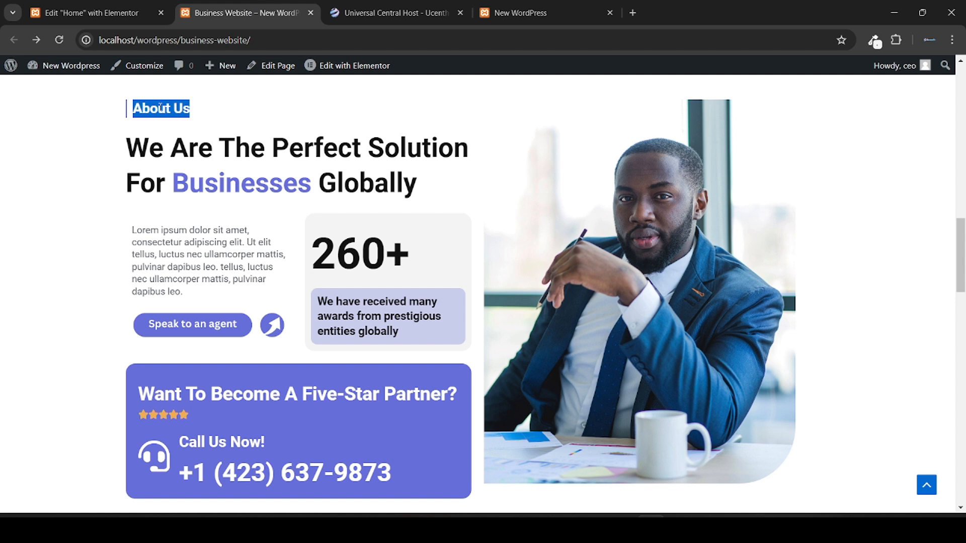
pyautogui.click(83, 9)
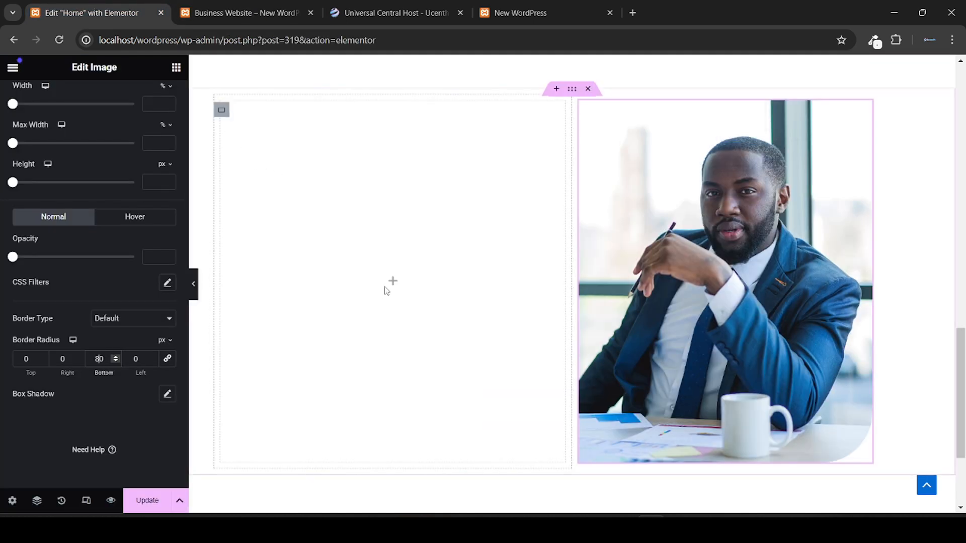
# Step: Add a Heading widget to the container's empty column and set its title to "About Us"
pyautogui.click(390, 282)
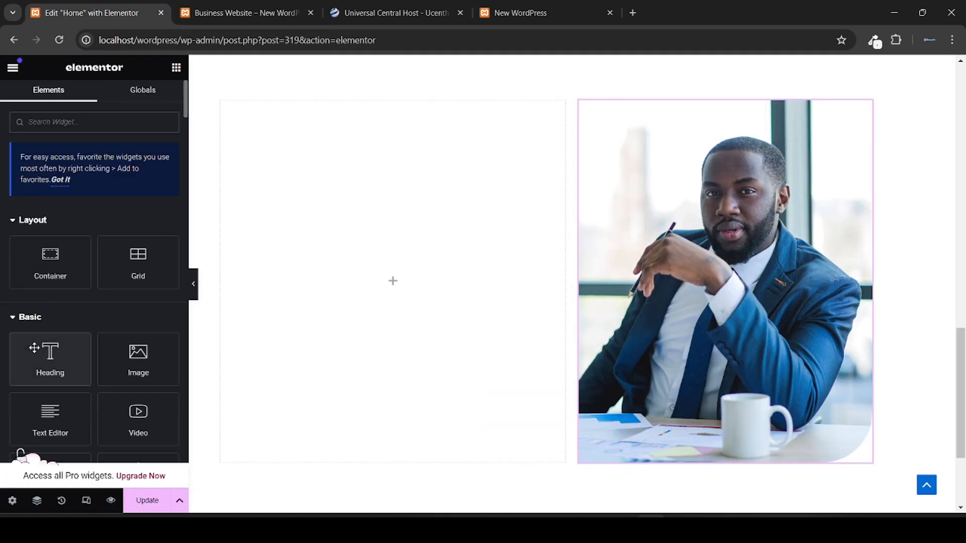
pyautogui.moveTo(34, 348); pyautogui.dragTo(355, 319)
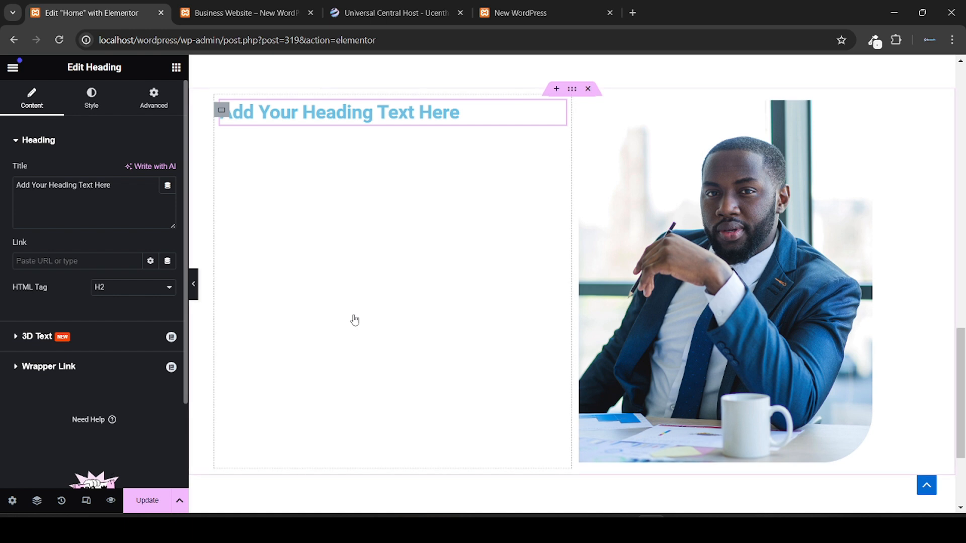
pyautogui.tripleClick(54, 199)
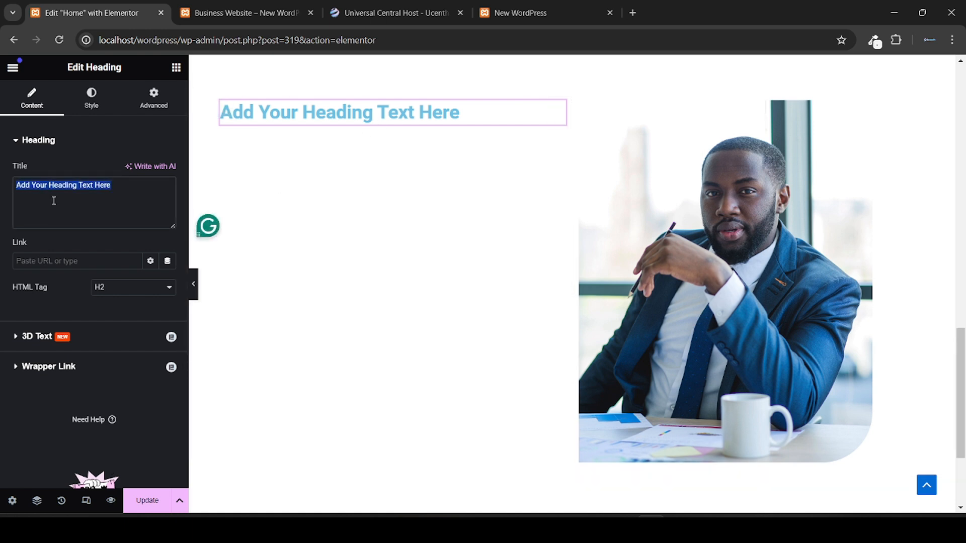
pyautogui.hotkey('ctrl', 'v')
pyautogui.press('BackSpace')
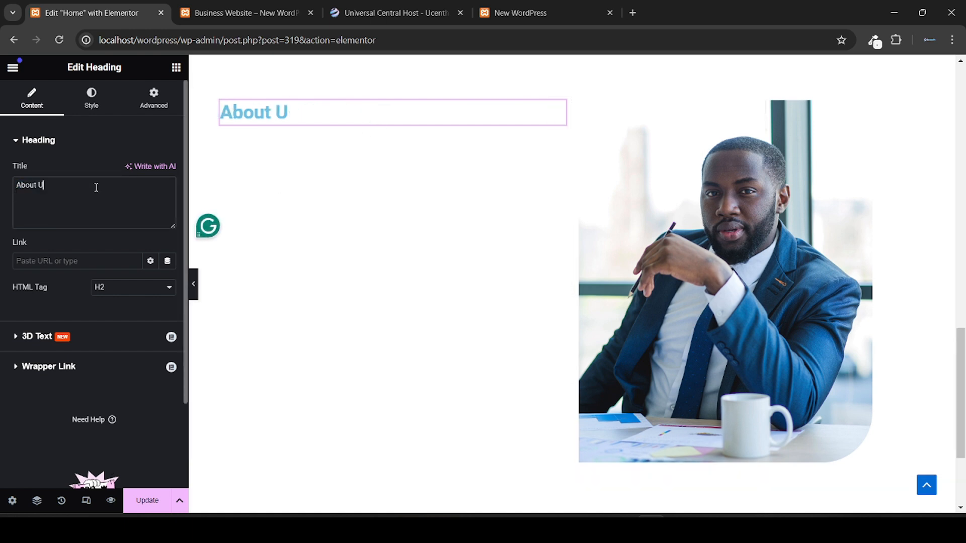
pyautogui.write('s')
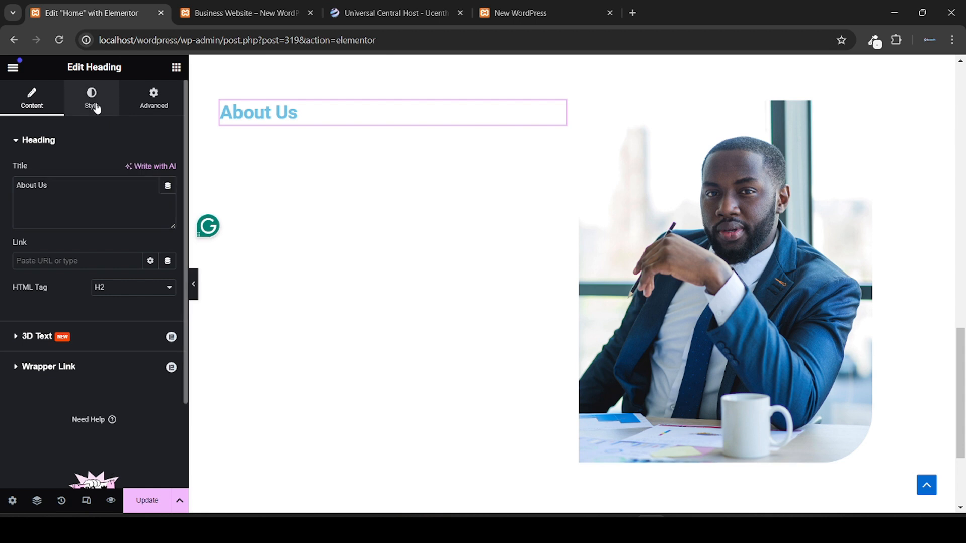
# Step: Set the "About Us" heading's text color to global Theme Color 8 and its font size to 22 px
pyautogui.click(94, 107)
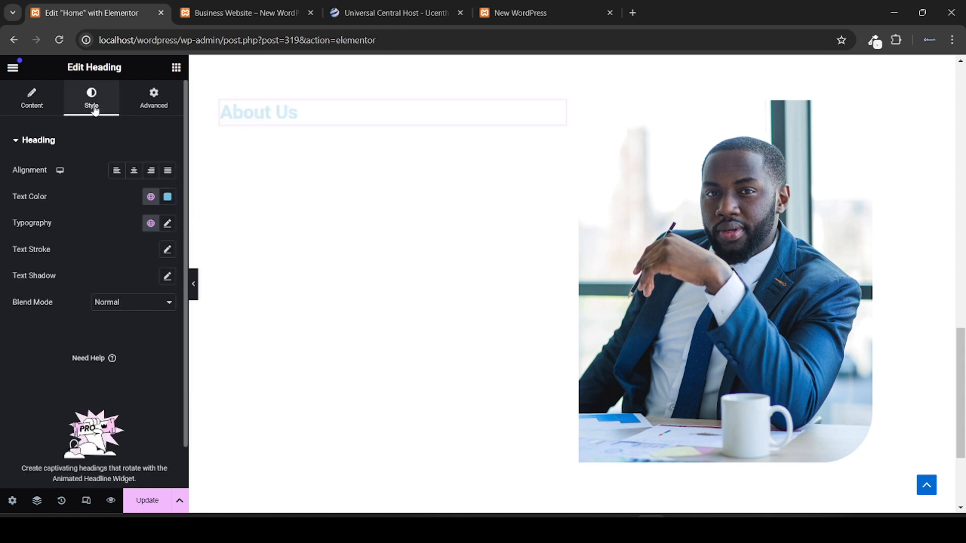
pyautogui.click(151, 197)
pyautogui.scroll(-5, 107, 261)
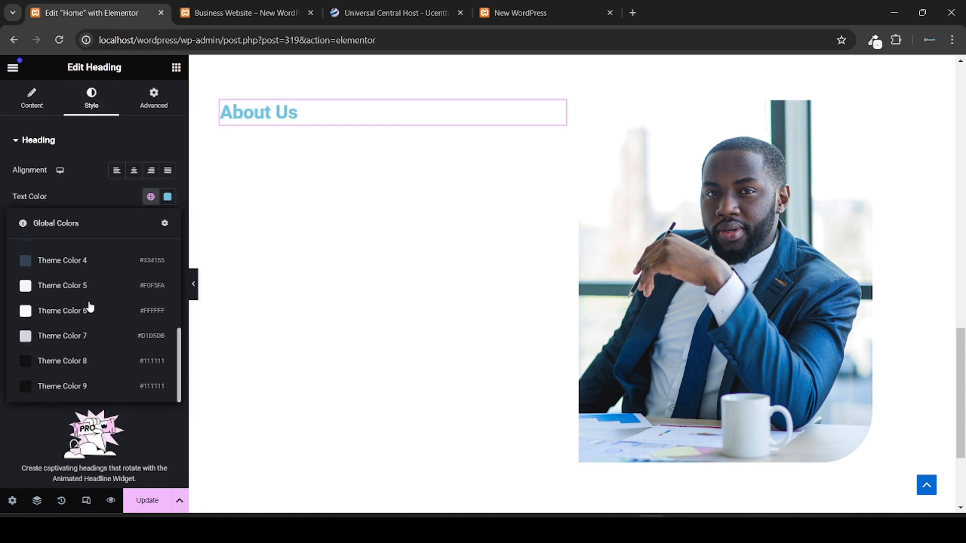
pyautogui.click(99, 361)
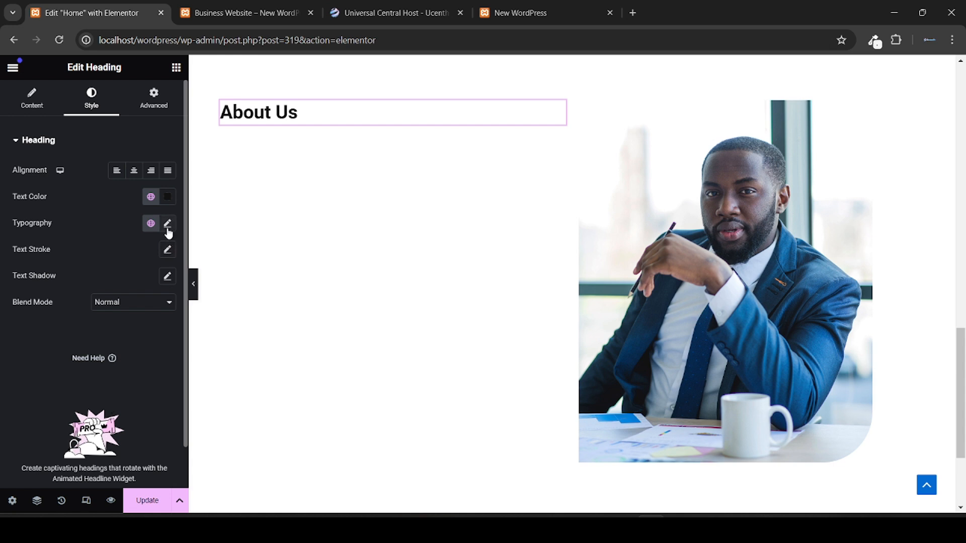
pyautogui.click(168, 225)
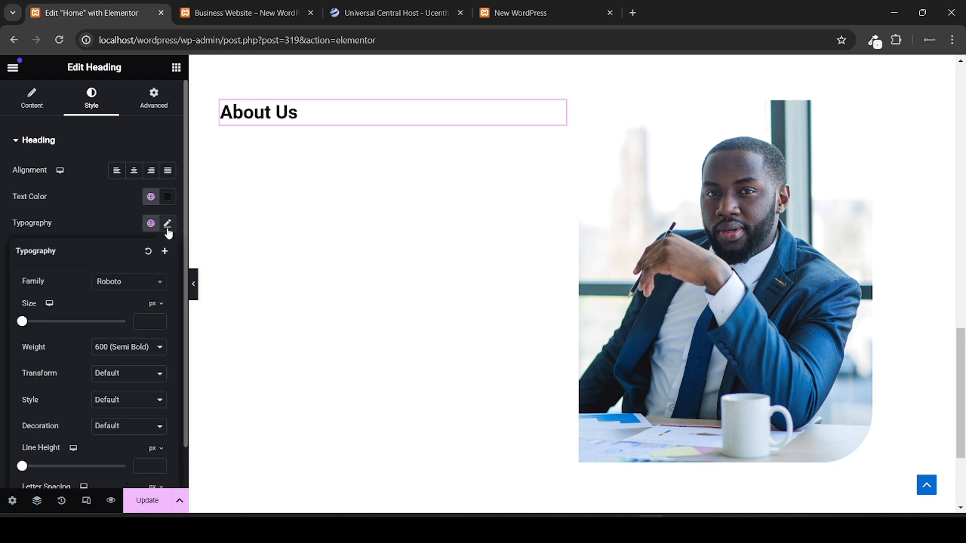
pyautogui.click(148, 320)
pyautogui.write('22')
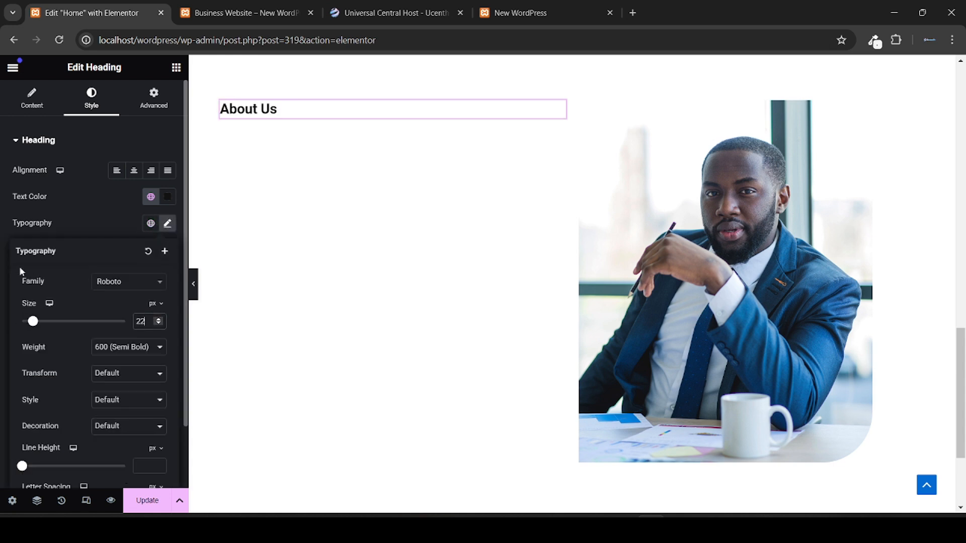
pyautogui.click(1, 186)
# Step: Give the "About Us" heading a Solid border with unlinked widths, 2 px on the left side and 0 on the others
pyautogui.click(169, 111)
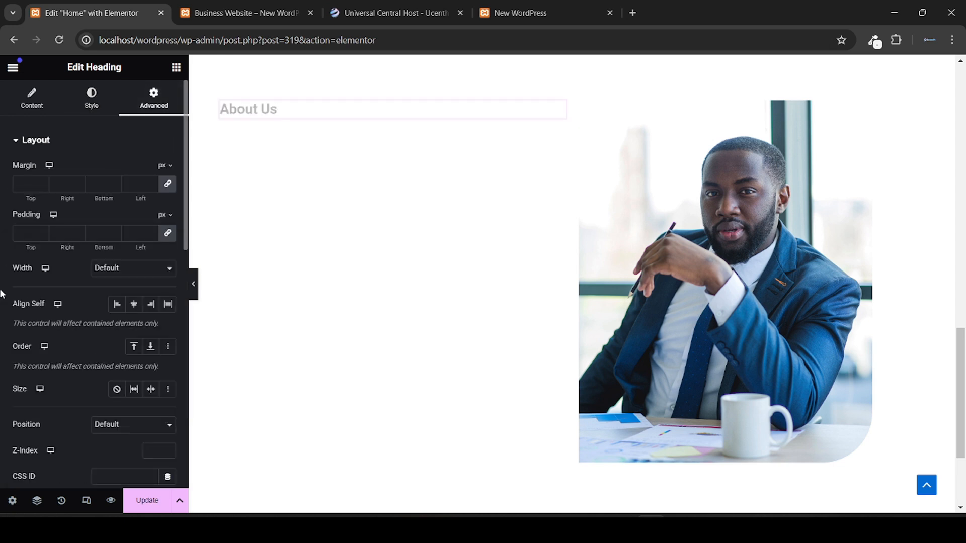
pyautogui.scroll(-10, 7, 219)
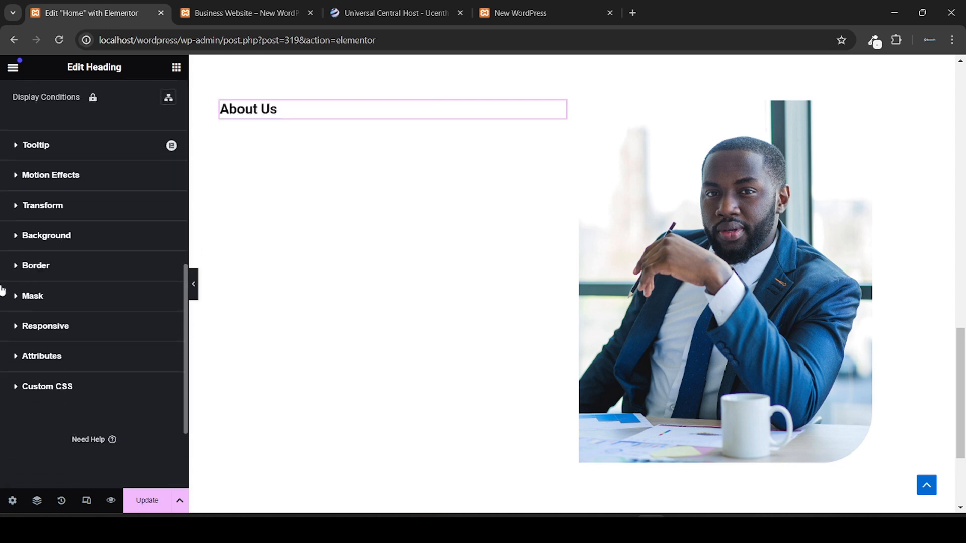
pyautogui.click(82, 235)
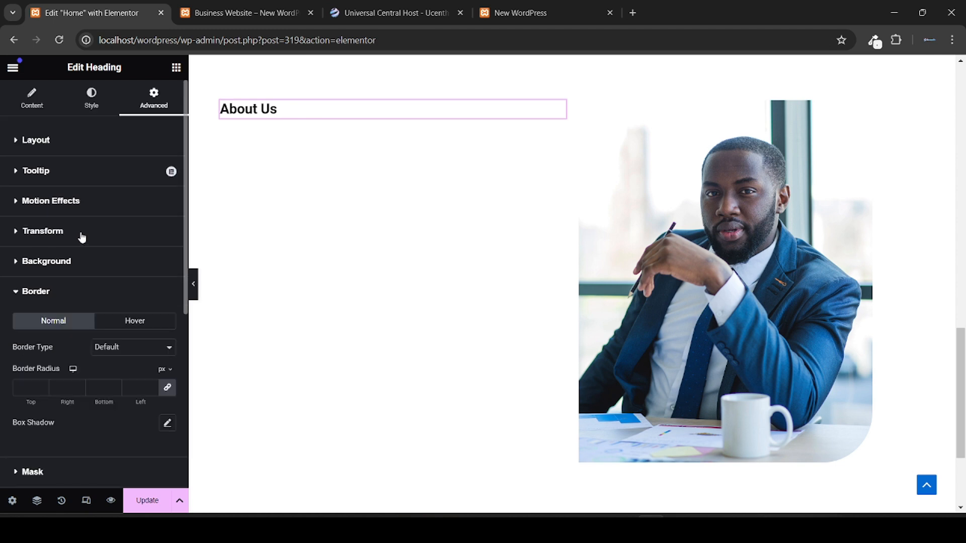
pyautogui.scroll(-3, 82, 236)
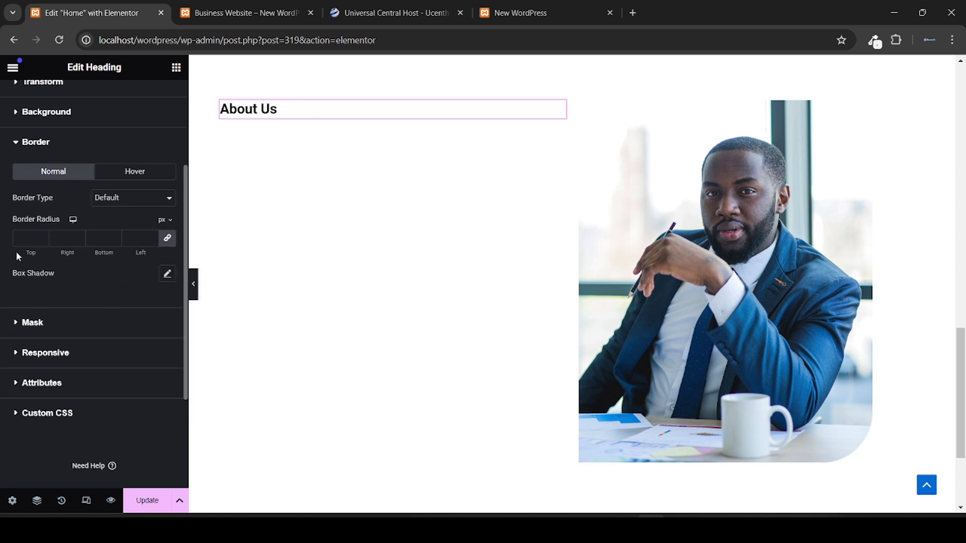
pyautogui.click(167, 238)
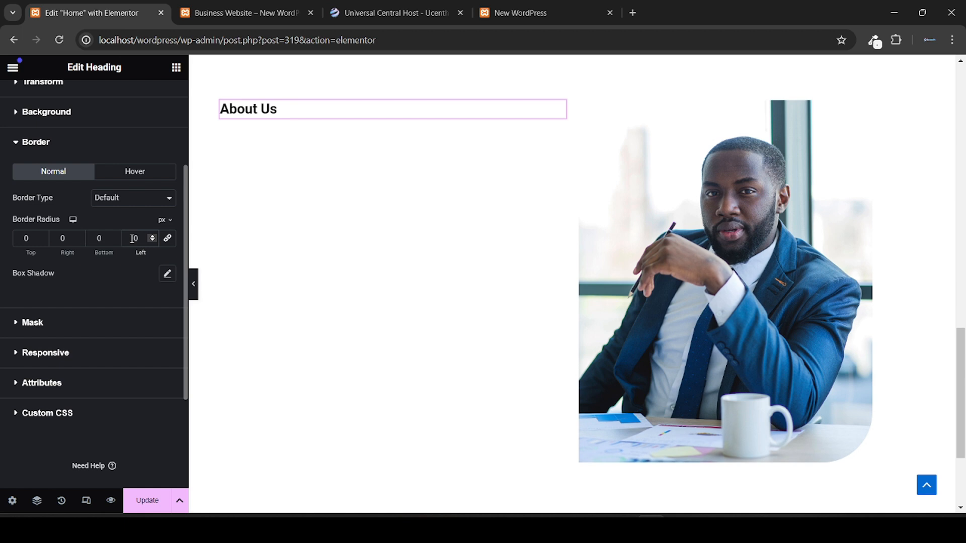
pyautogui.click(174, 243)
pyautogui.click(151, 204)
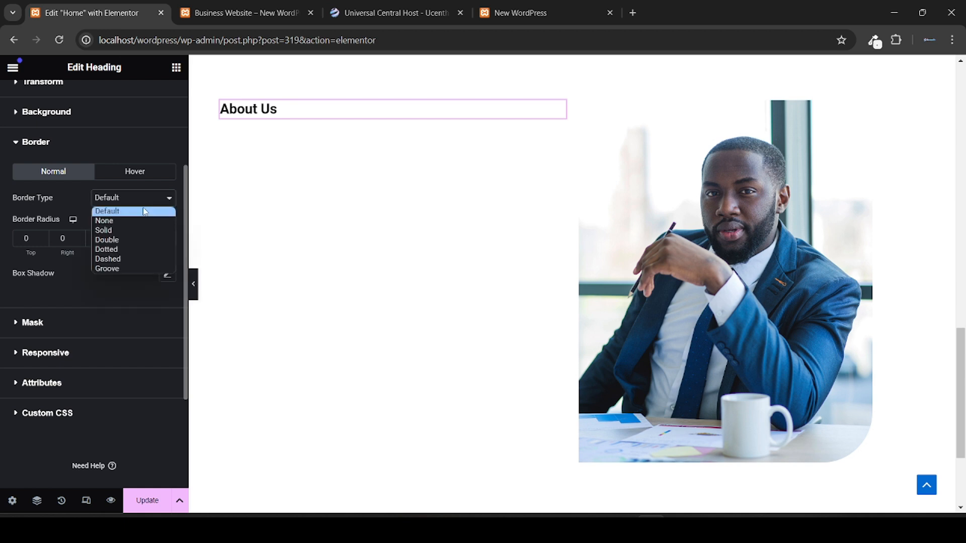
pyautogui.click(117, 230)
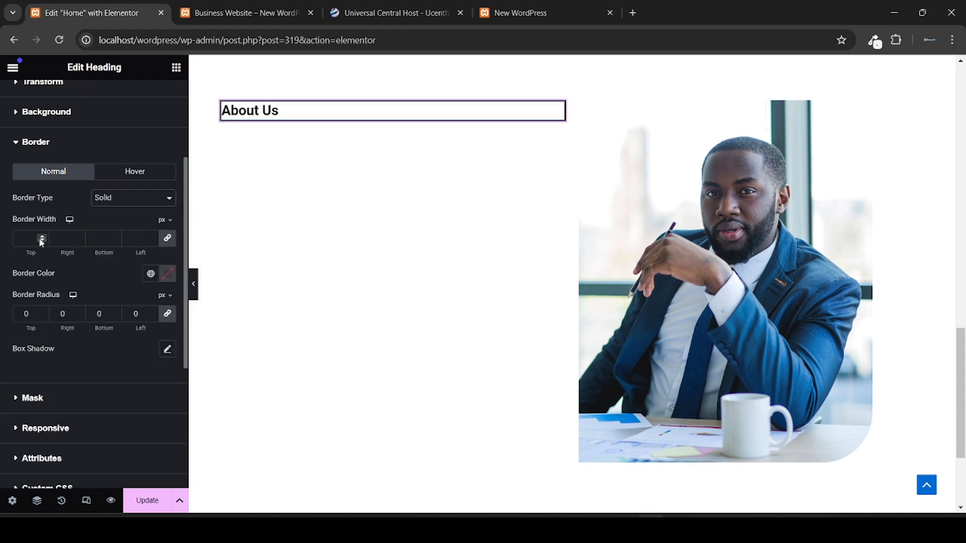
pyautogui.click(165, 240)
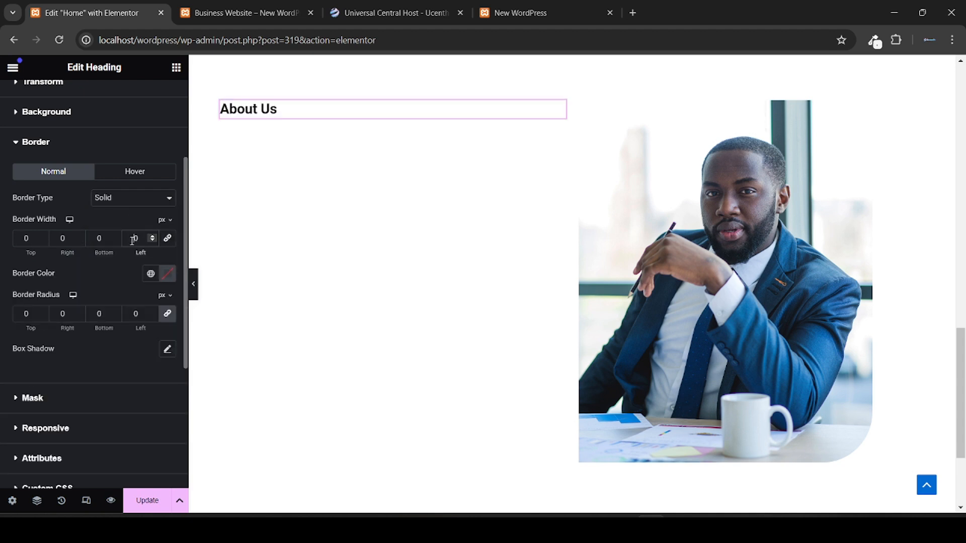
pyautogui.write('1')
pyautogui.press('Up')
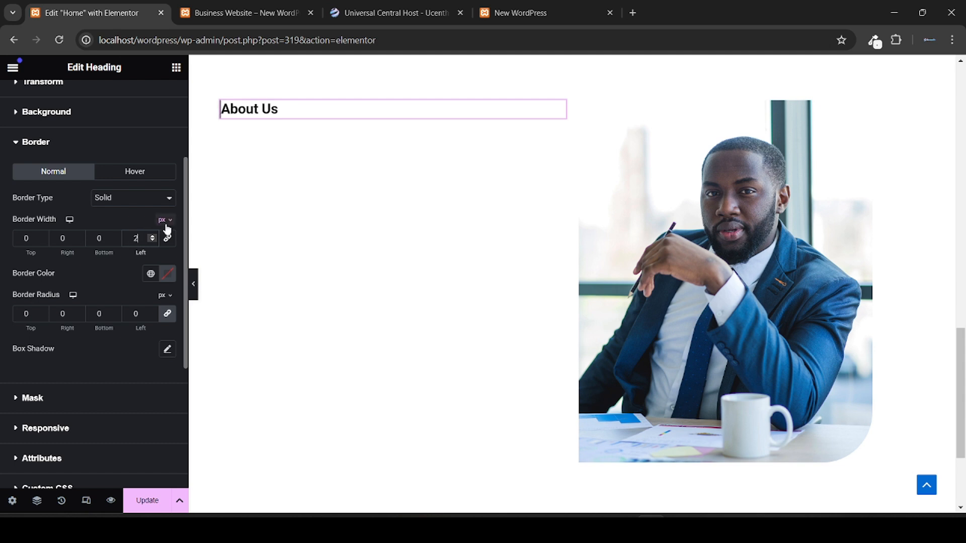
# Step: Compare the accent line with the reference site and set the heading's border color to the global Default color
pyautogui.click(151, 275)
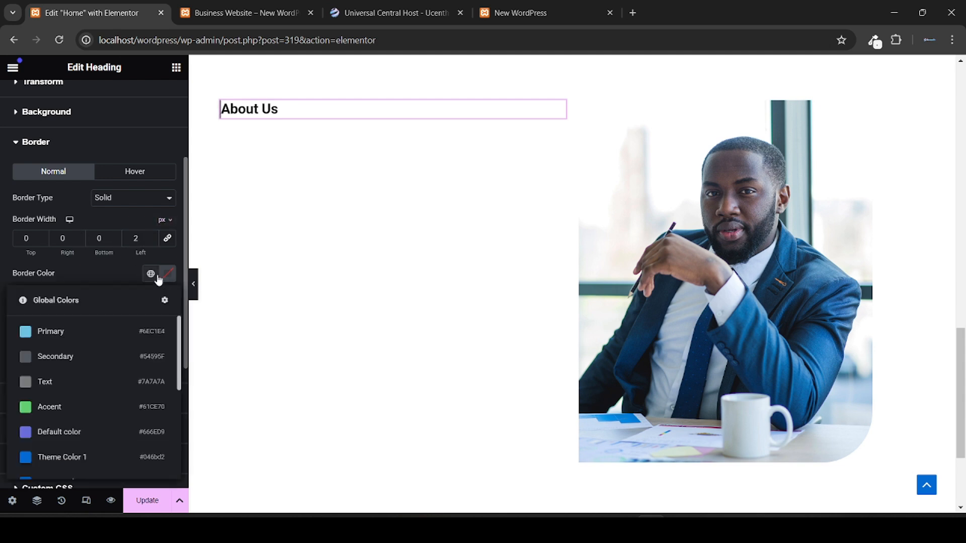
pyautogui.scroll(-3, 95, 357)
pyautogui.click(207, 5)
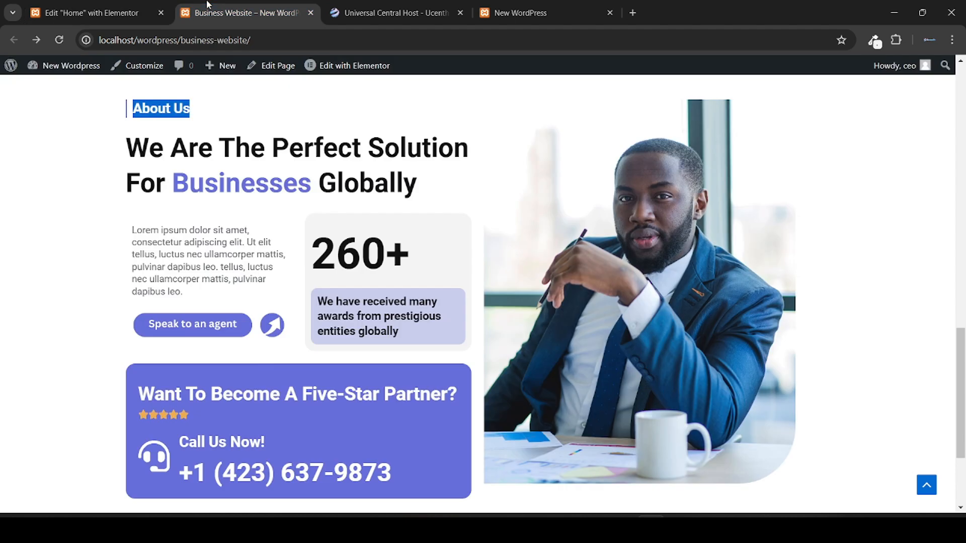
pyautogui.click(96, 5)
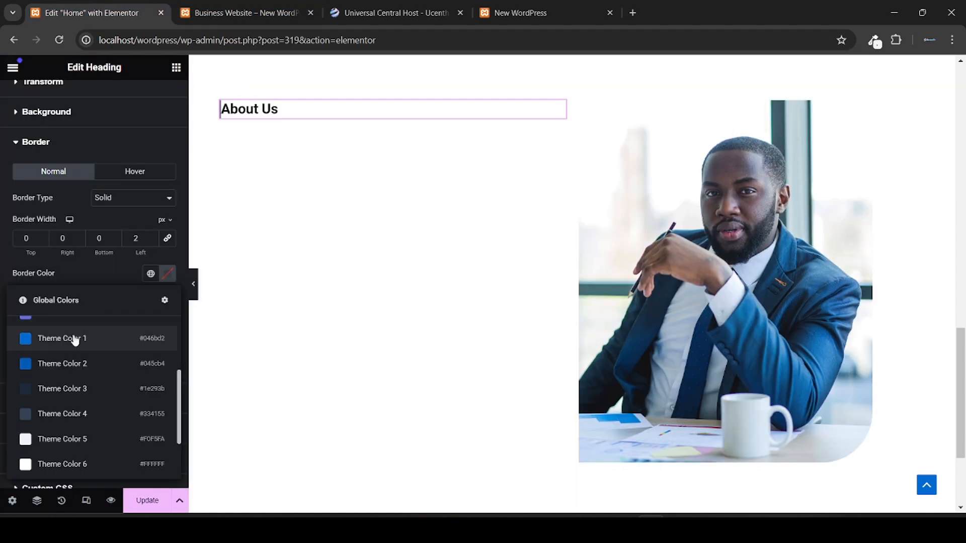
pyautogui.scroll(1, 75, 340)
pyautogui.click(67, 363)
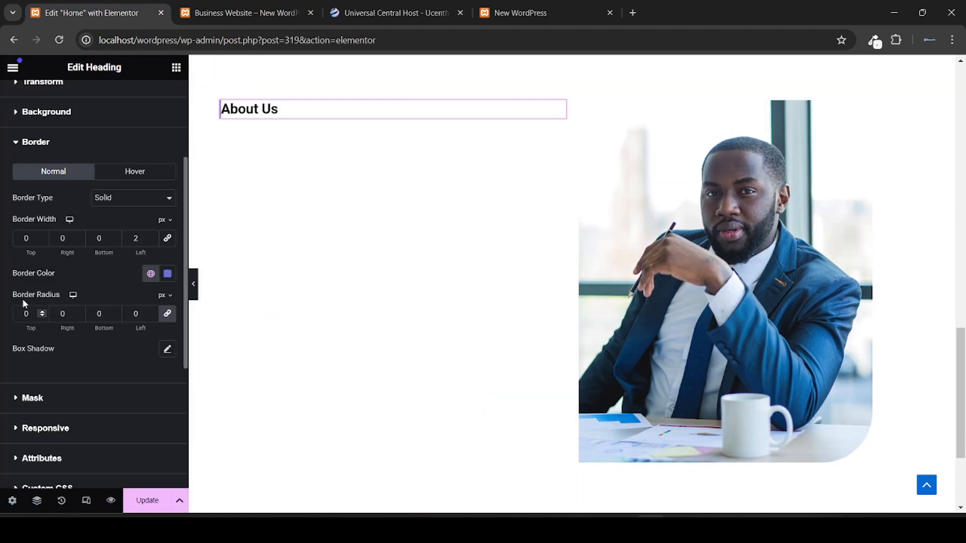
# Step: Unlink the "About Us" heading's padding values and set only the left padding to 10 px
pyautogui.scroll(3, 15, 291)
pyautogui.click(77, 142)
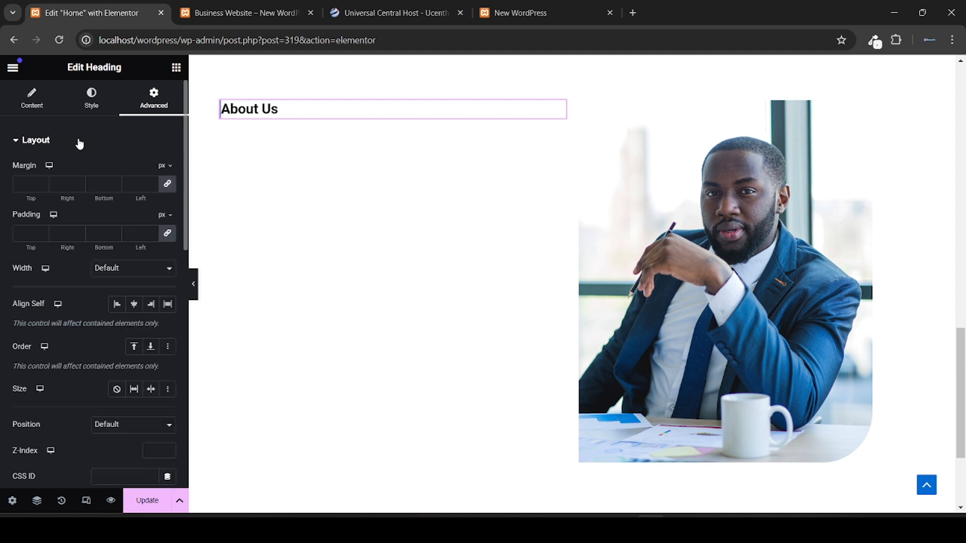
pyautogui.click(168, 235)
pyautogui.write('10')
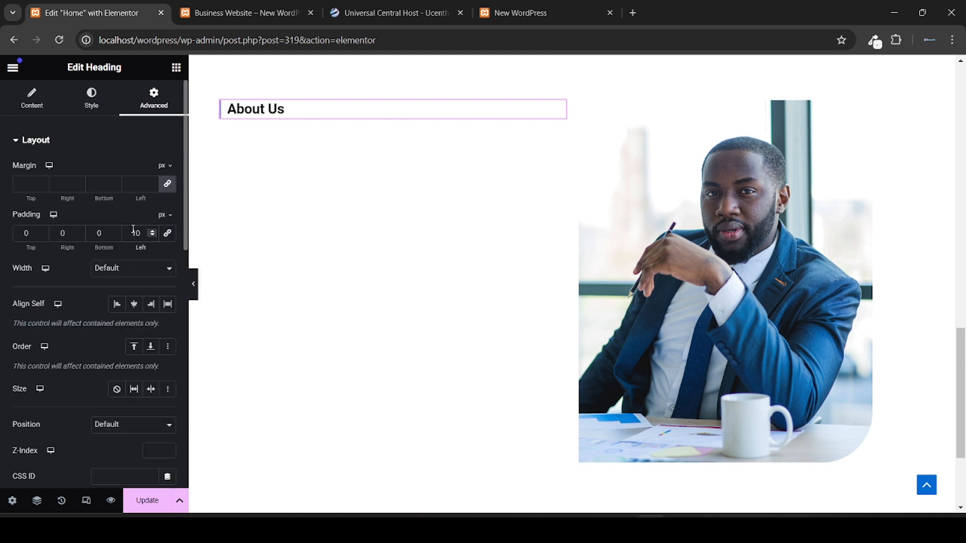
# Step: Copy the "We Are The Perfect Solution For Businesses Globally" heading text from the reference site and return to the editor
pyautogui.click(207, 6)
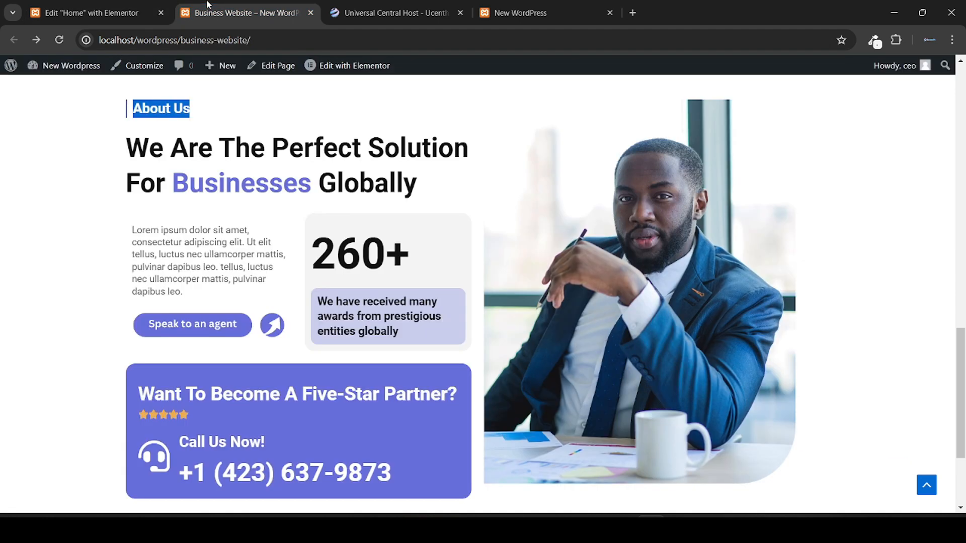
pyautogui.tripleClick(214, 139)
pyautogui.hotkey('ctrl', 'c')
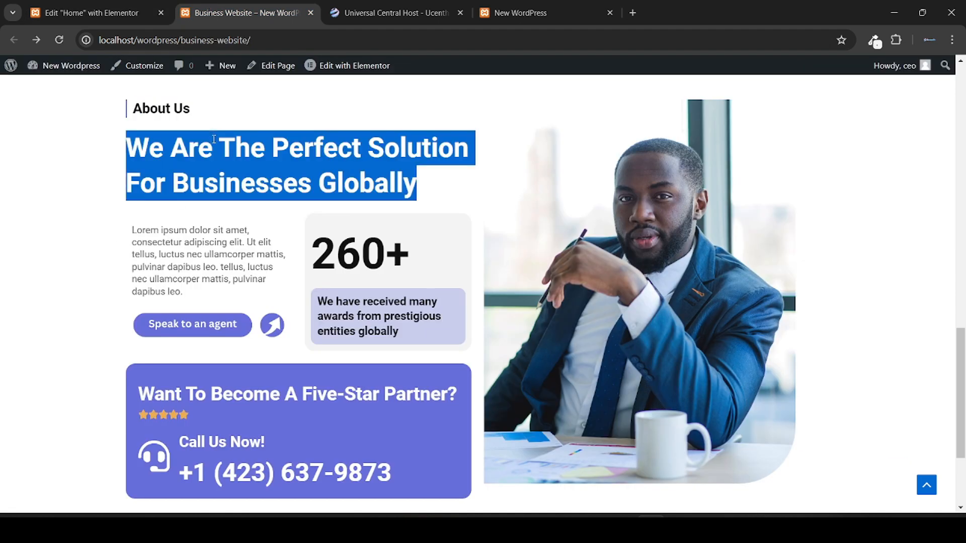
pyautogui.click(285, 186)
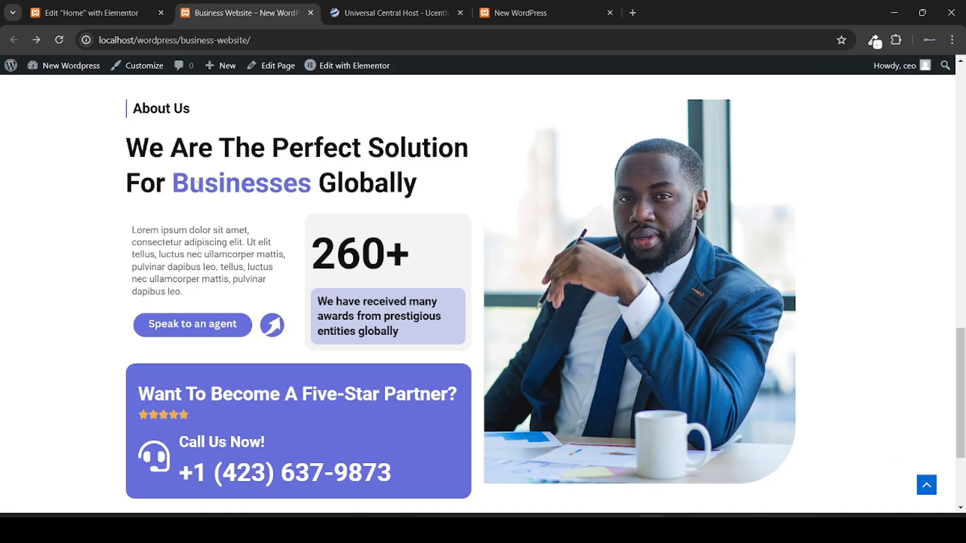
pyautogui.click(93, 11)
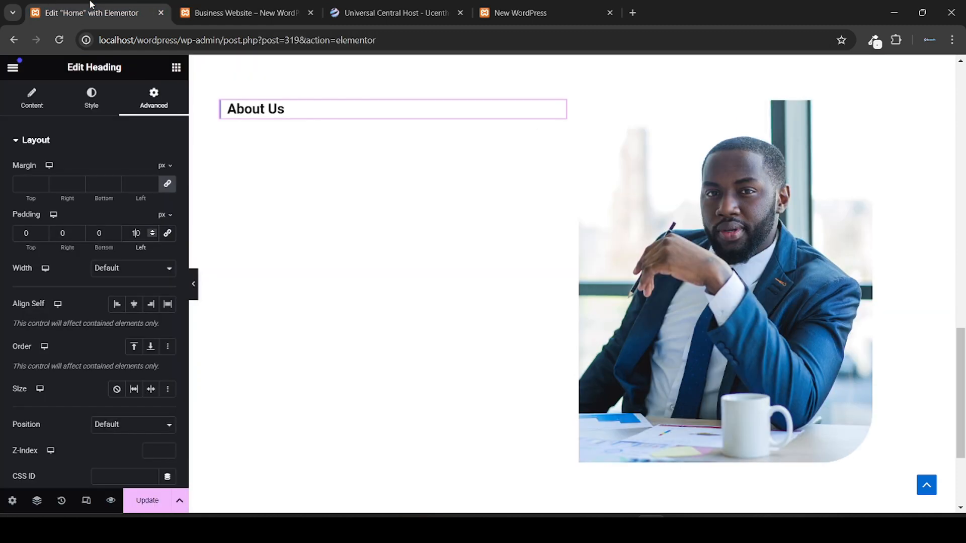
# Step: Add a Heading widget directly below the "About Us" heading and select its whole placeholder title
pyautogui.click(33, 99)
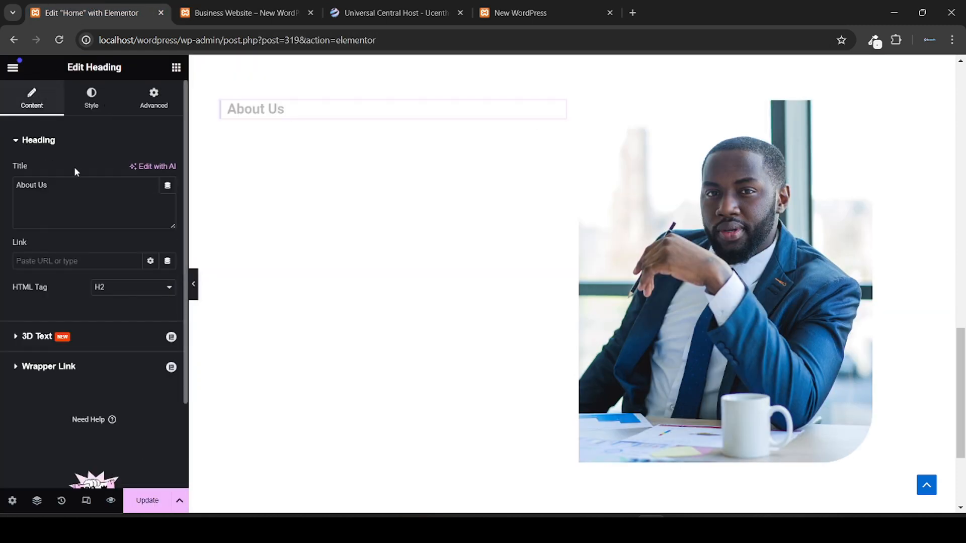
pyautogui.click(176, 70)
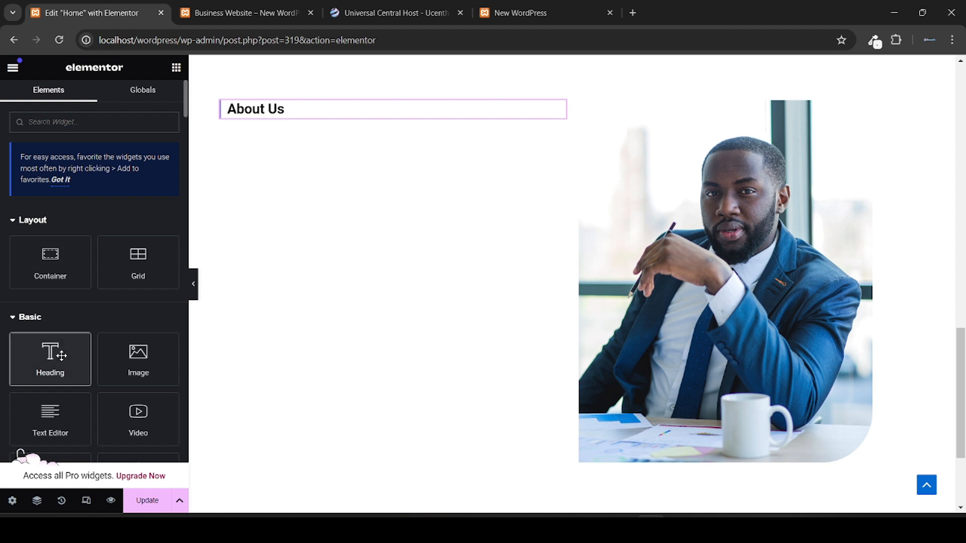
pyautogui.moveTo(51, 354); pyautogui.dragTo(319, 119)
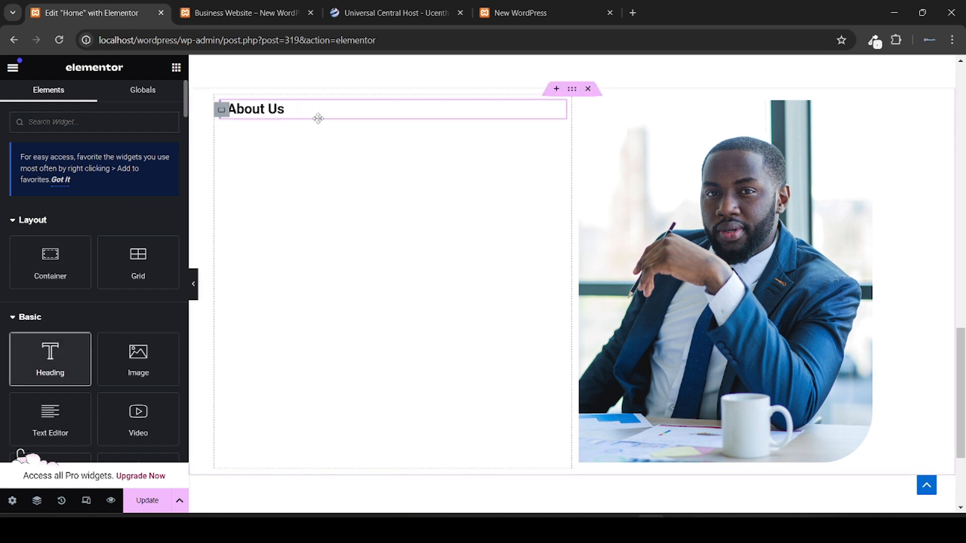
pyautogui.click(50, 359)
pyautogui.click(92, 205)
pyautogui.hotkey('ctrl', 'a')
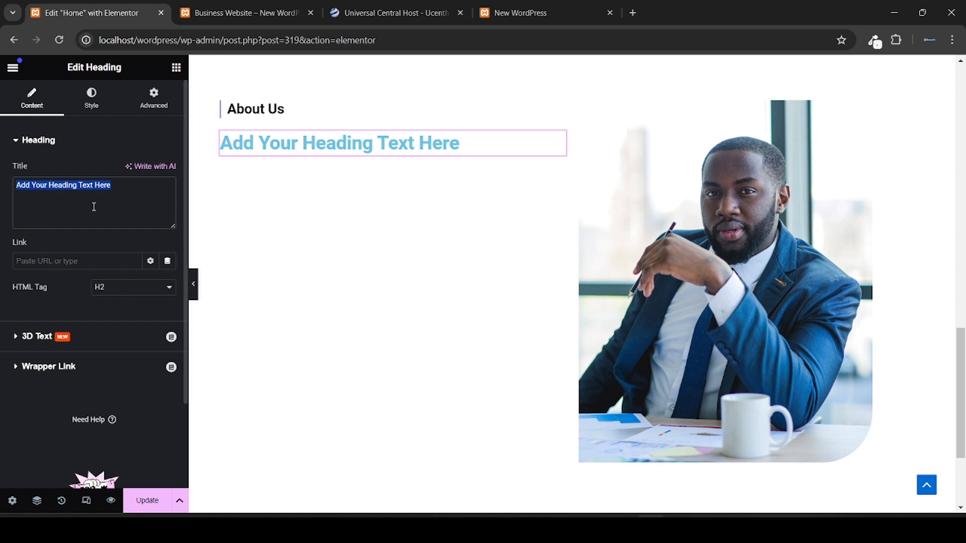
# Step: Replace the heading's title with "We Are The Perfect Solution For Businesses Globally" and set its text color to Theme Color 8
pyautogui.hotkey('ctrl', 'v')
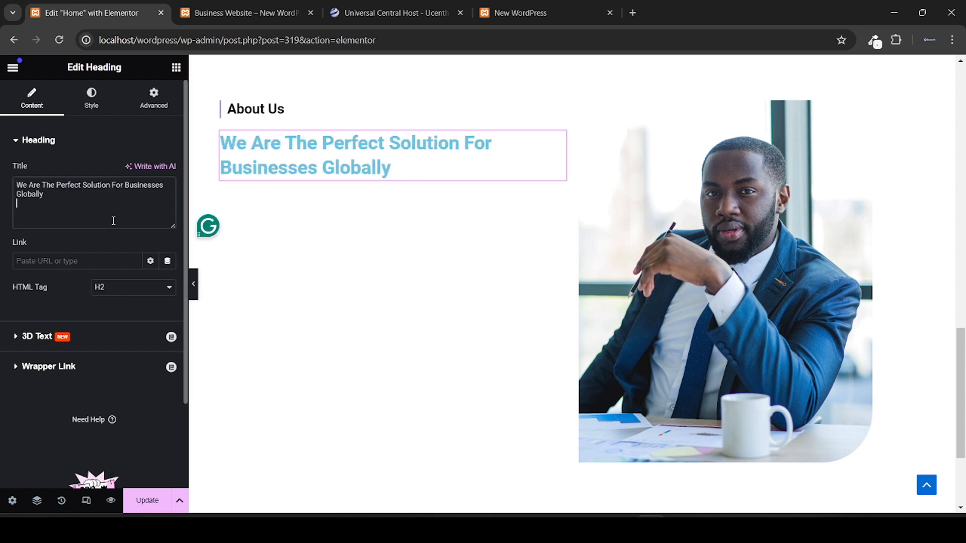
pyautogui.click(91, 99)
pyautogui.click(151, 196)
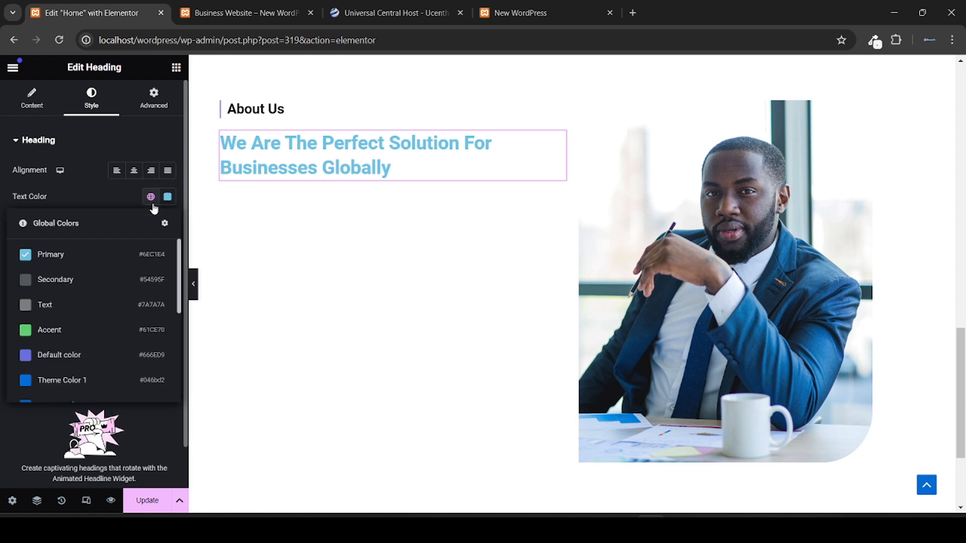
pyautogui.scroll(-5, 108, 319)
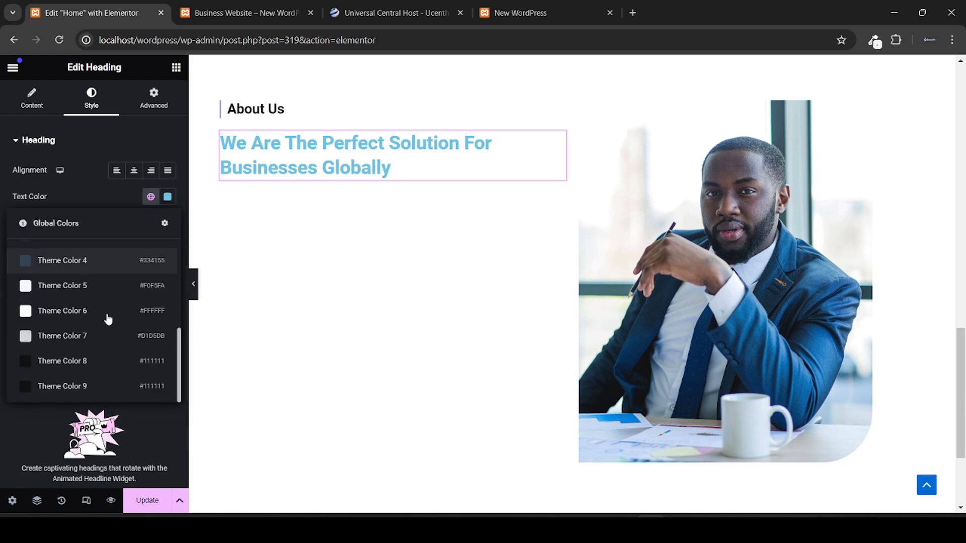
pyautogui.click(99, 361)
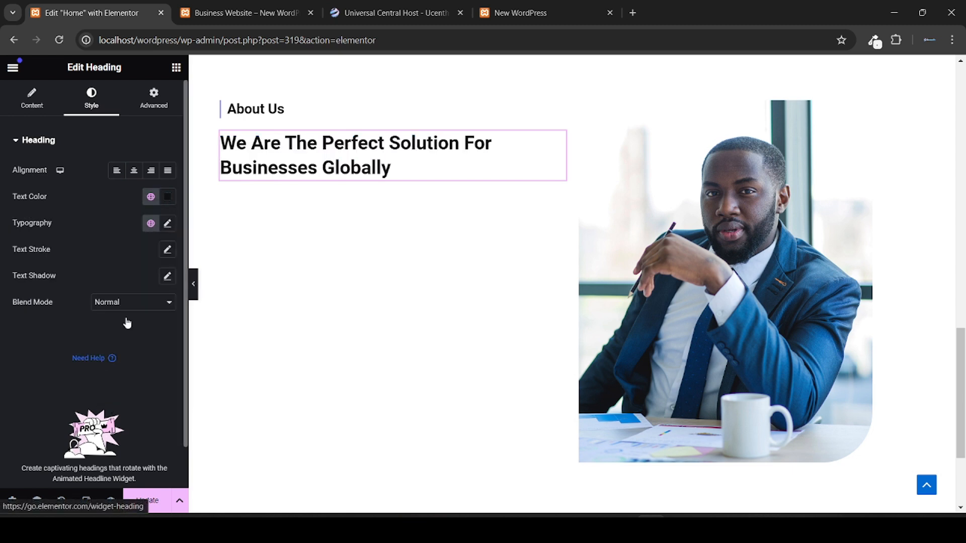
# Step: Set the "We Are The Perfect Solution" heading's font size to 42 px, comparing it with the Business Website reference page
pyautogui.click(237, 12)
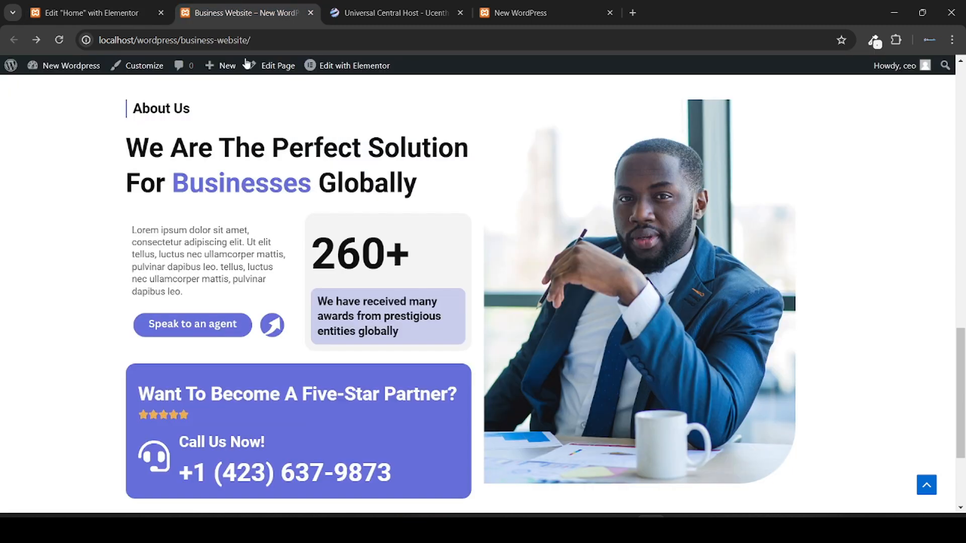
pyautogui.click(121, 7)
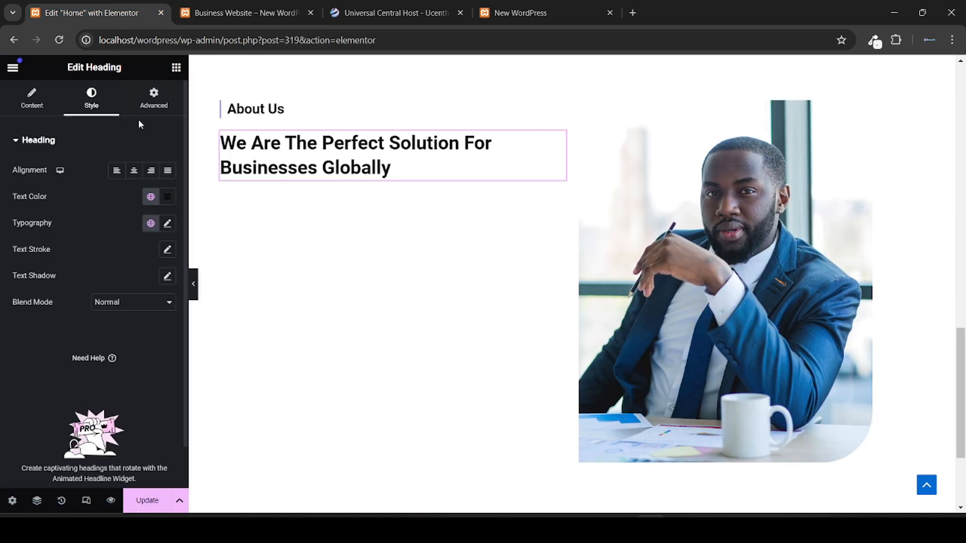
pyautogui.click(168, 226)
pyautogui.moveTo(25, 323); pyautogui.dragTo(47, 325)
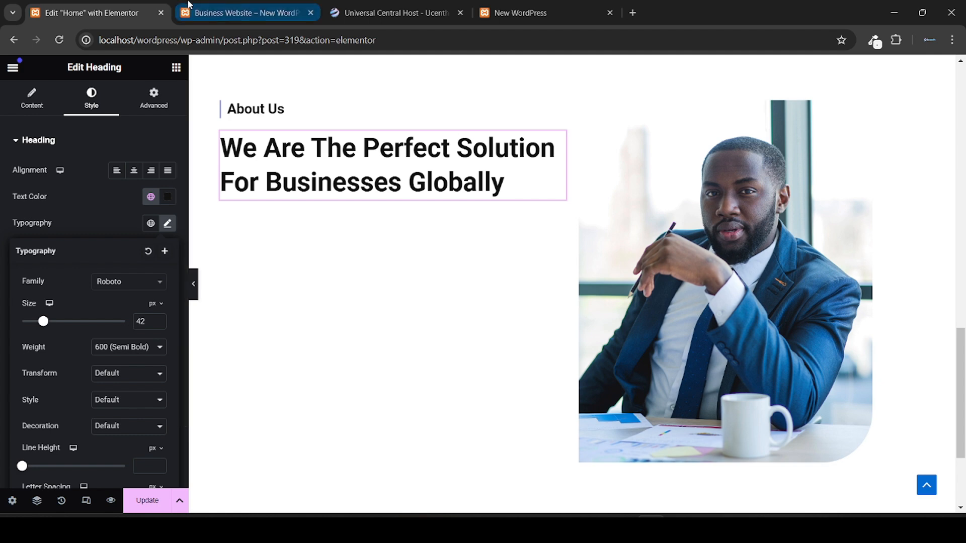
pyautogui.click(241, 12)
pyautogui.click(165, 6)
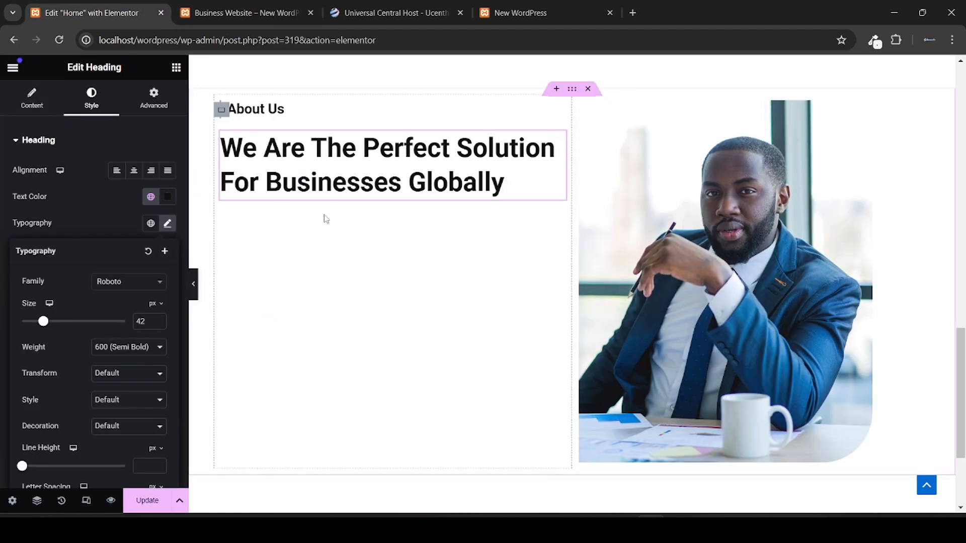
# Step: Copy the opening tag <span style="color:#666ED9"> from the title of the "We Collaborate With Top Experts" heading
pyautogui.scroll(10, 364, 171)
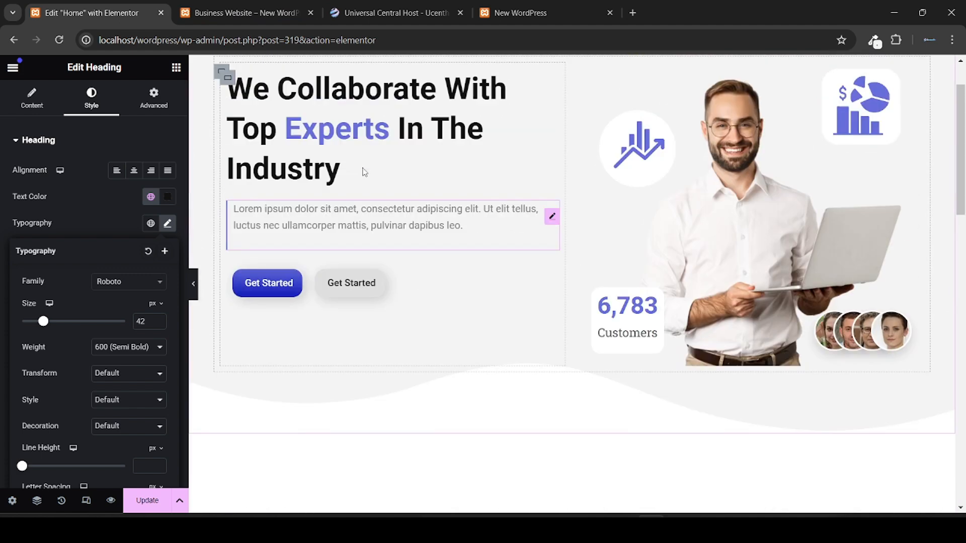
pyautogui.click(553, 143)
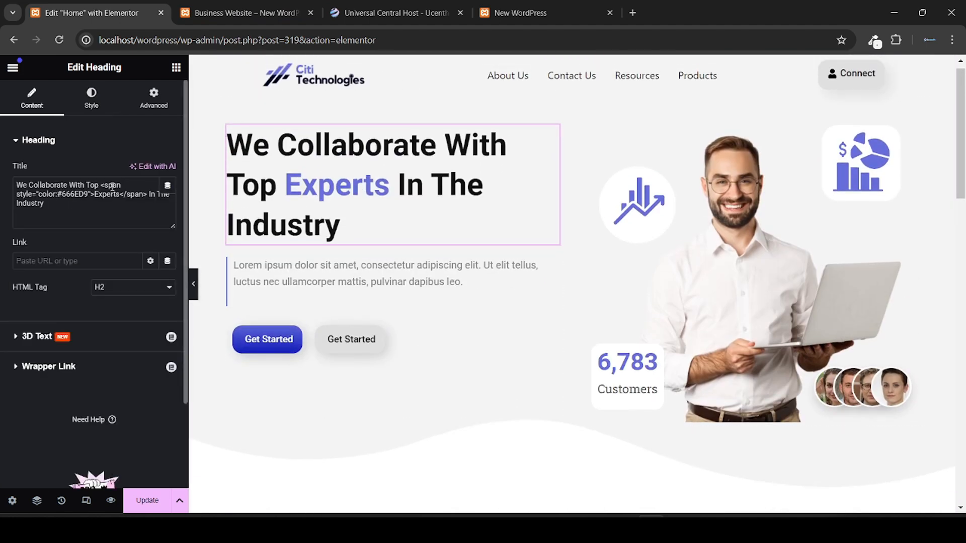
pyautogui.moveTo(99, 185); pyautogui.dragTo(94, 194)
pyautogui.hotkey('ctrl', 'c')
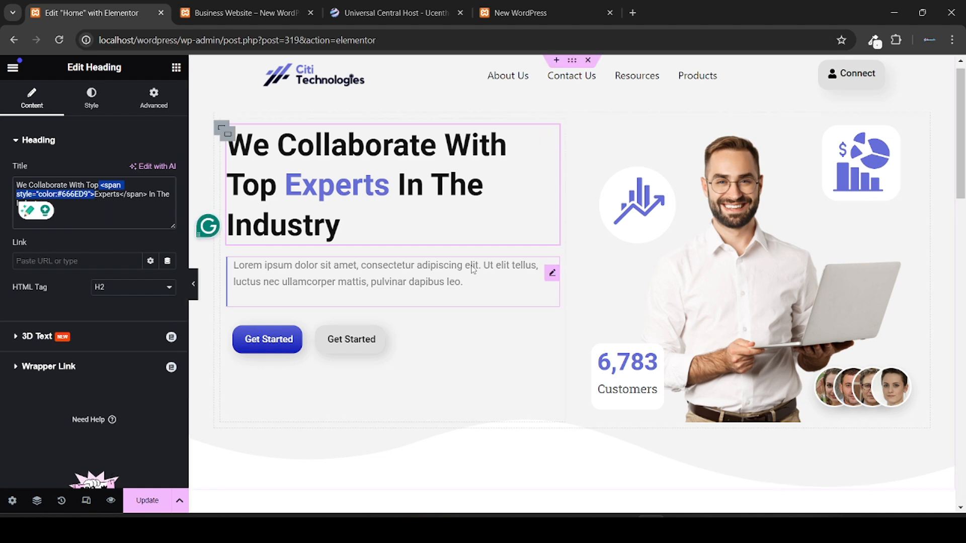
# Step: Wrap the word "Businesses" in the About Us section's main heading with the copied color span tag and a closing </span>
pyautogui.scroll(-5, 473, 271)
pyautogui.scroll(-10, 472, 269)
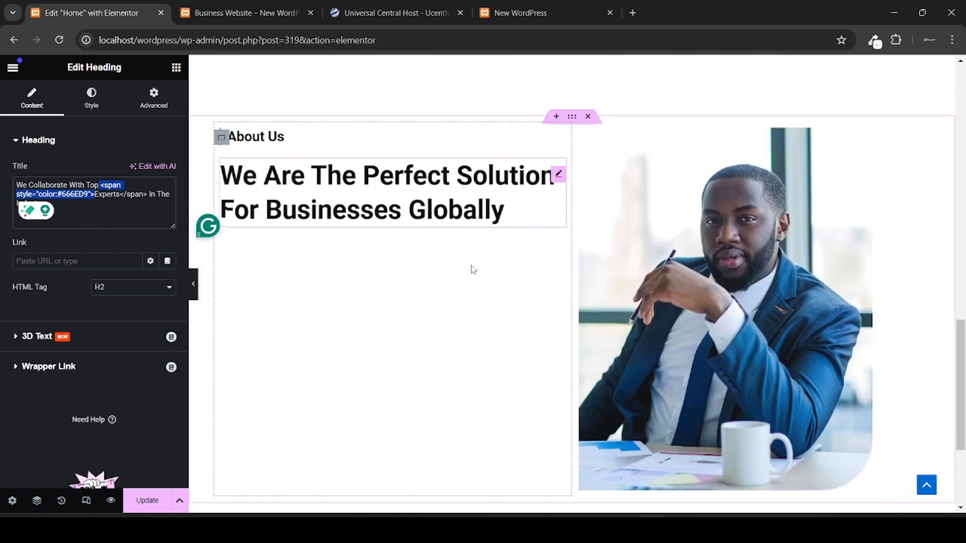
pyautogui.click(557, 174)
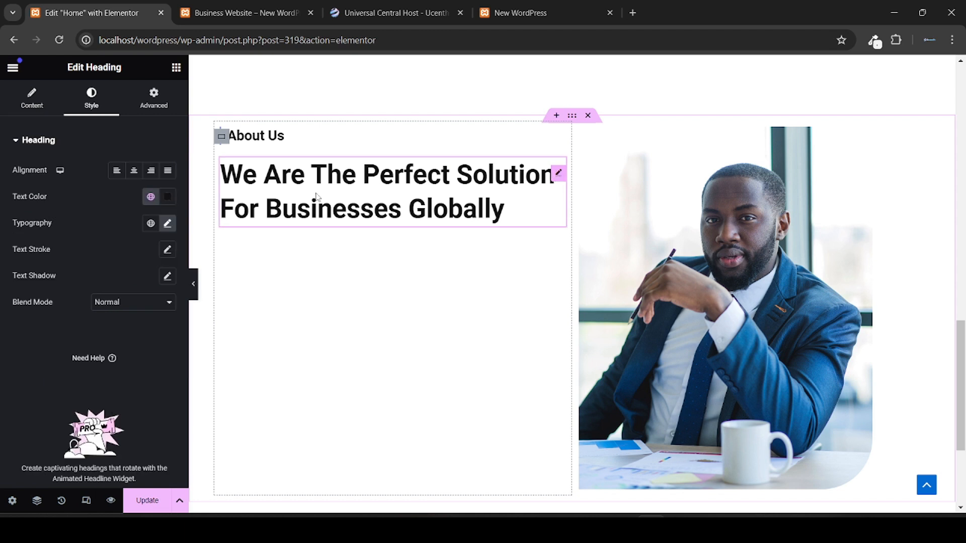
pyautogui.click(31, 98)
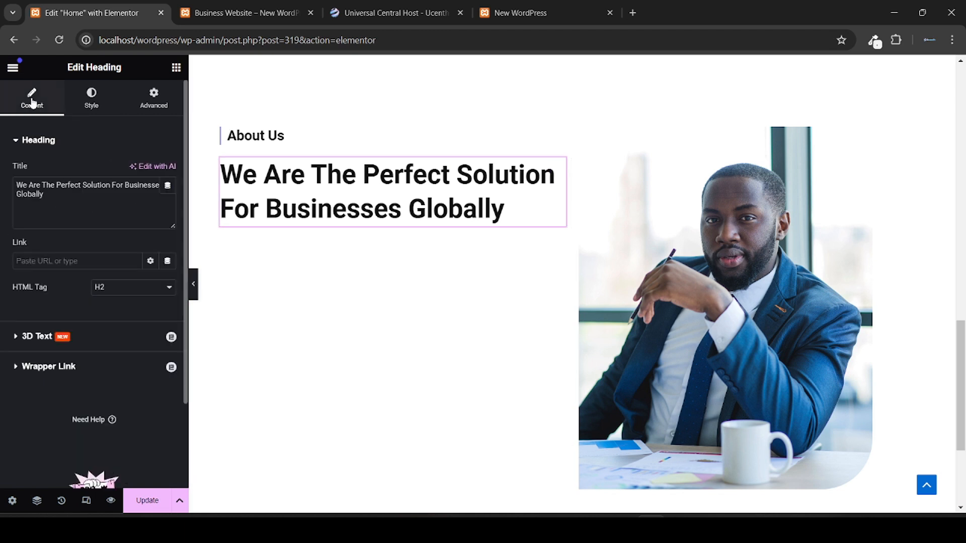
pyautogui.click(124, 186)
pyautogui.hotkey('ctrl', 'v')
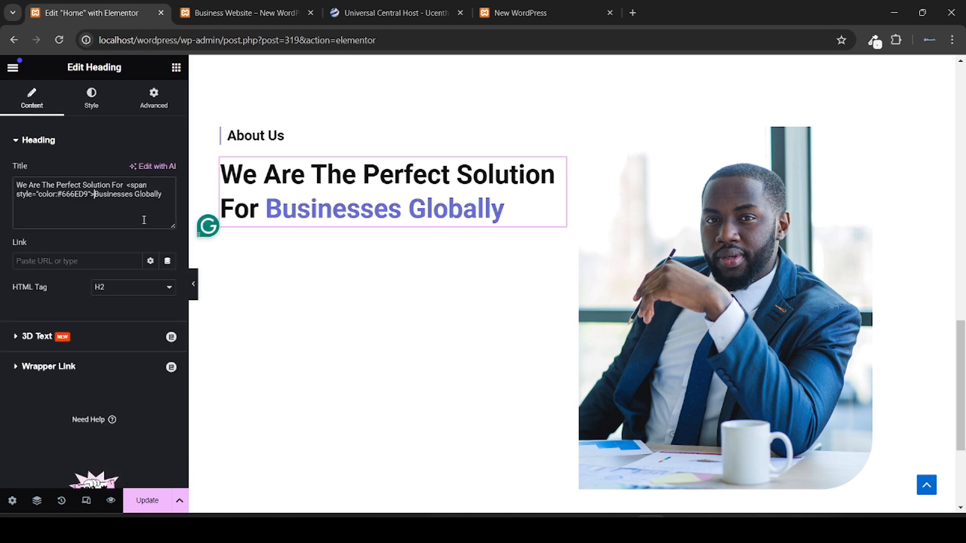
pyautogui.click(134, 196)
pyautogui.write('</span')
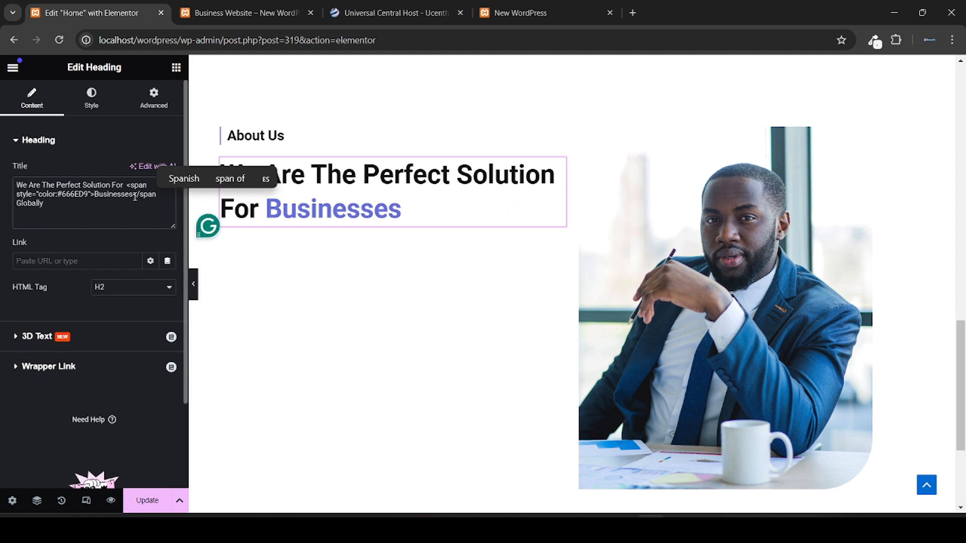
pyautogui.write('>')
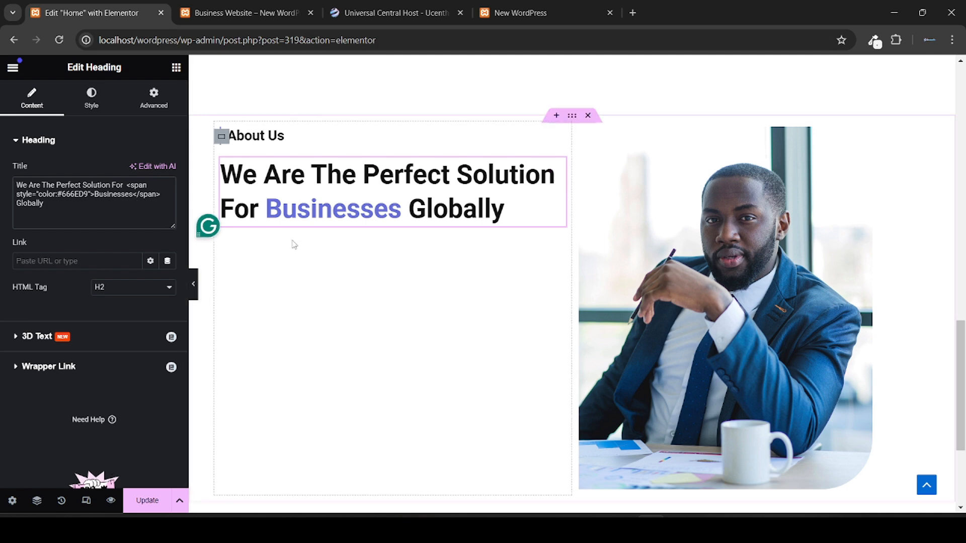
# Step: Check the reference page's layout and add a container below the "We Are The Perfect Solution" heading
pyautogui.click(234, 11)
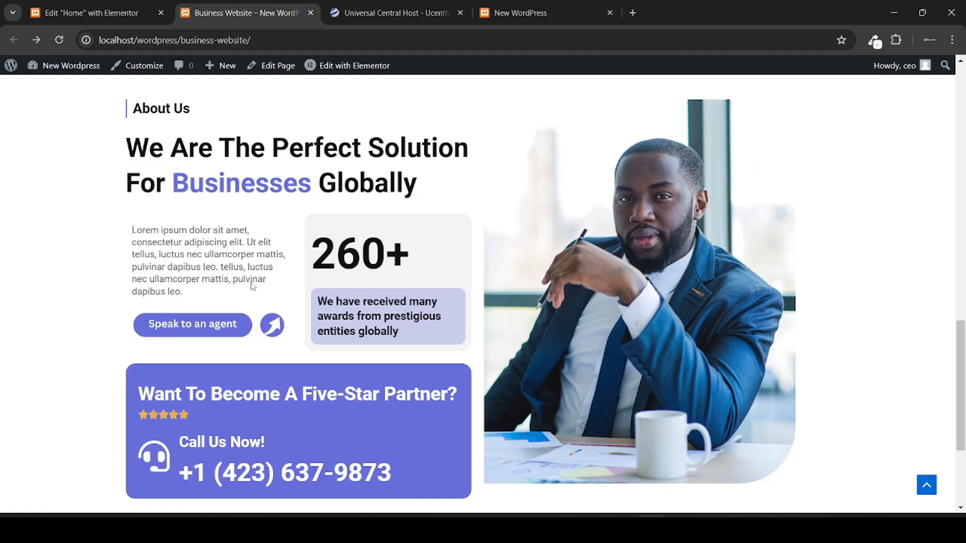
pyautogui.scroll(-1, 237, 249)
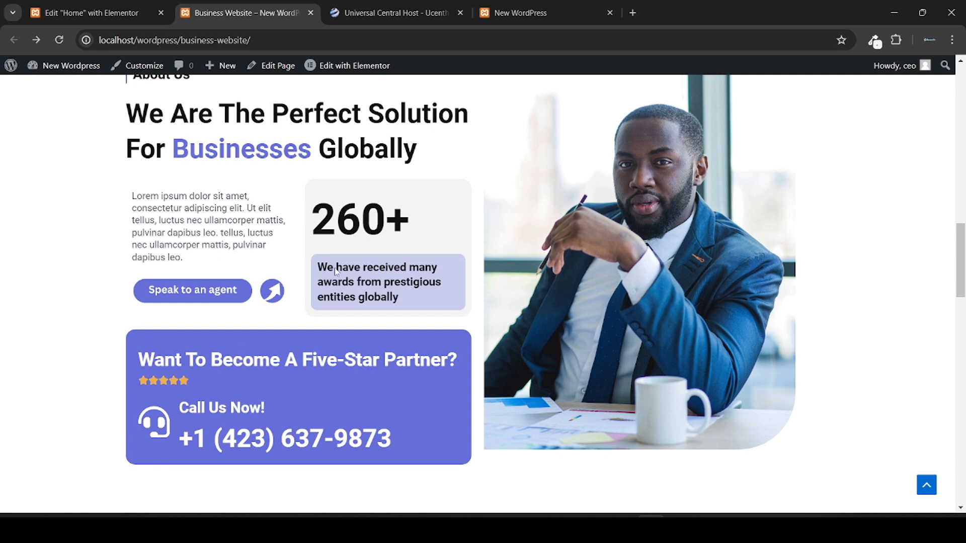
pyautogui.click(123, 5)
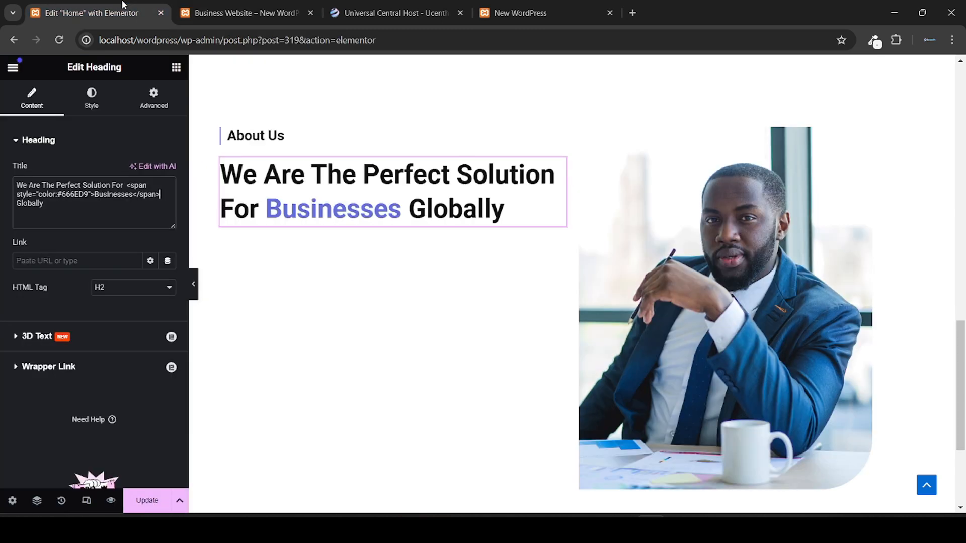
pyautogui.click(176, 69)
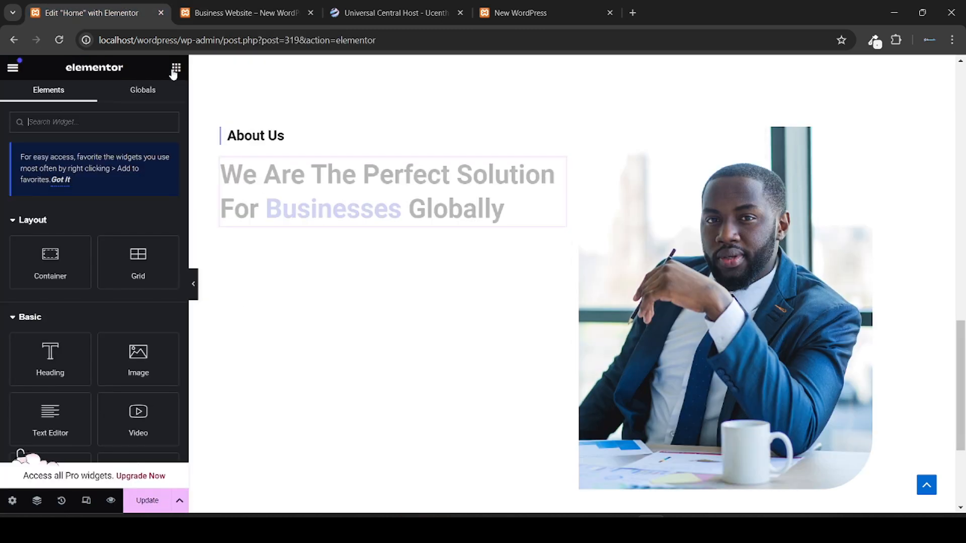
pyautogui.moveTo(56, 261); pyautogui.dragTo(386, 221)
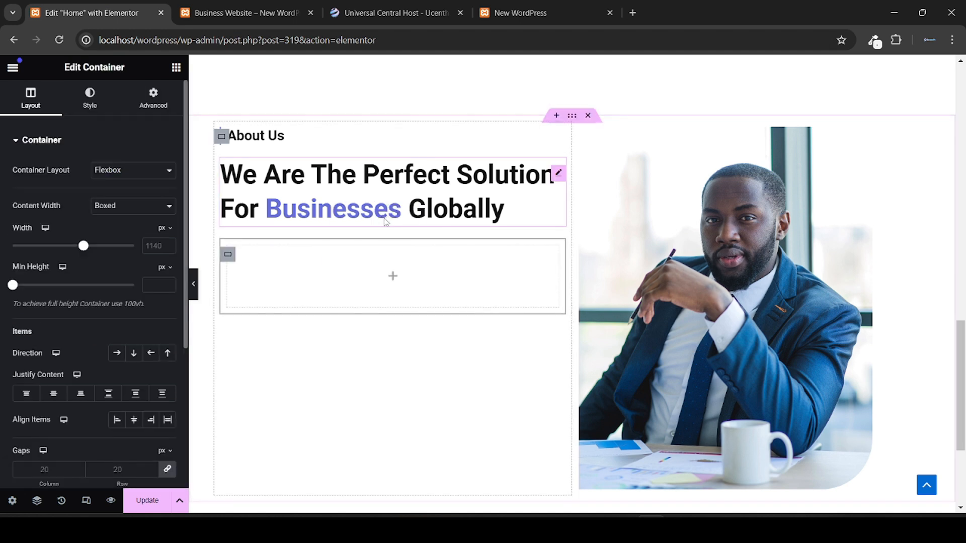
# Step: Nest a second container inside the new container and duplicate the nested one
pyautogui.click(176, 68)
pyautogui.moveTo(50, 262); pyautogui.dragTo(338, 276)
pyautogui.rightClick(302, 280)
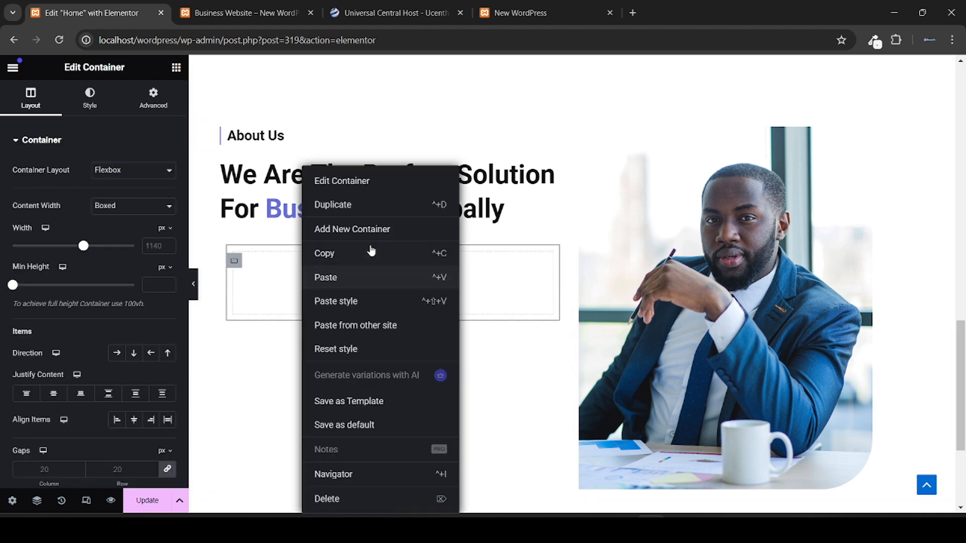
pyautogui.click(352, 209)
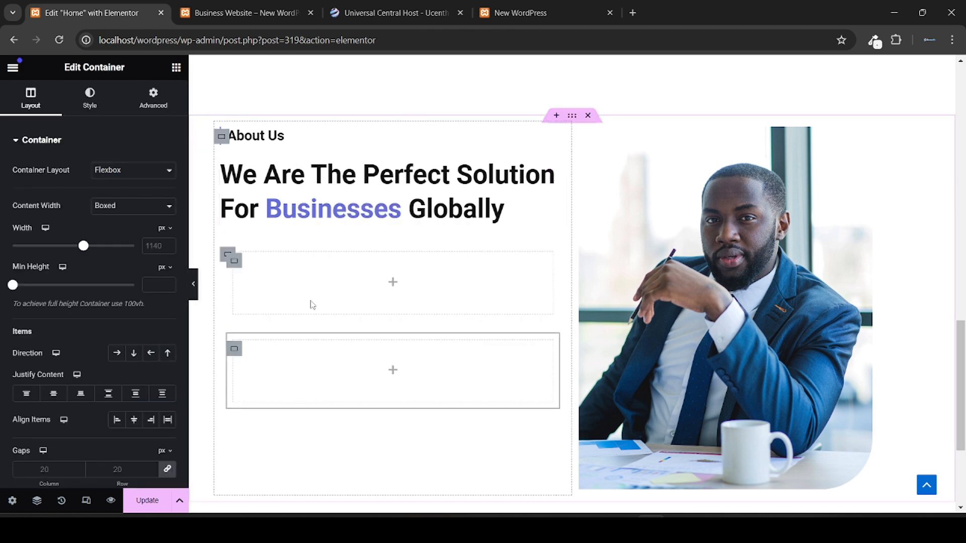
# Step: Set the parent container's direction to Row - horizontal so the two nested containers sit side by side
pyautogui.click(223, 263)
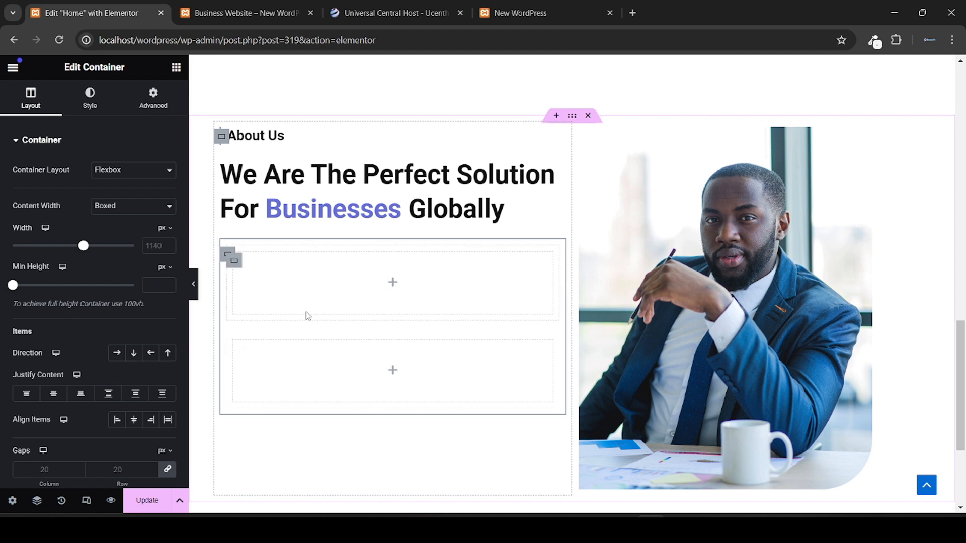
pyautogui.scroll(-1, 1, 385)
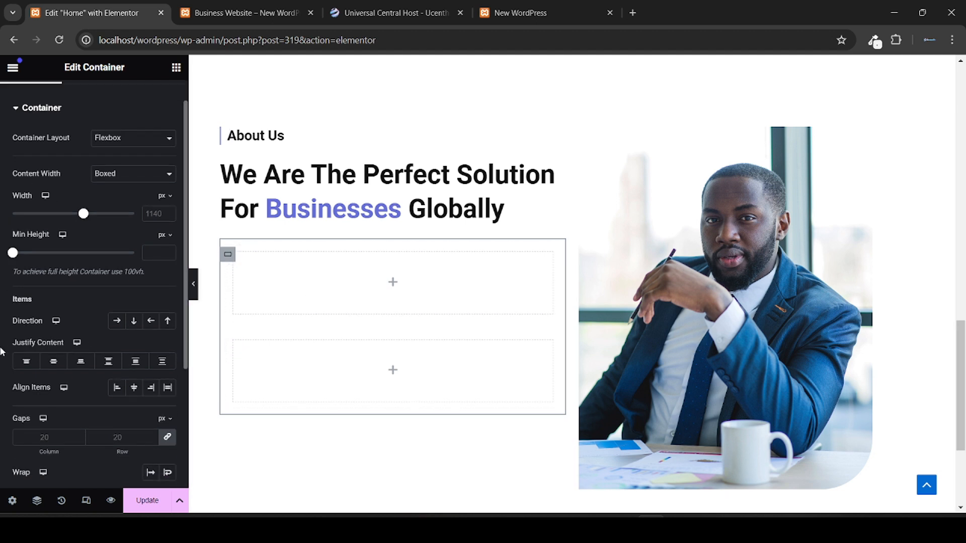
pyautogui.click(116, 321)
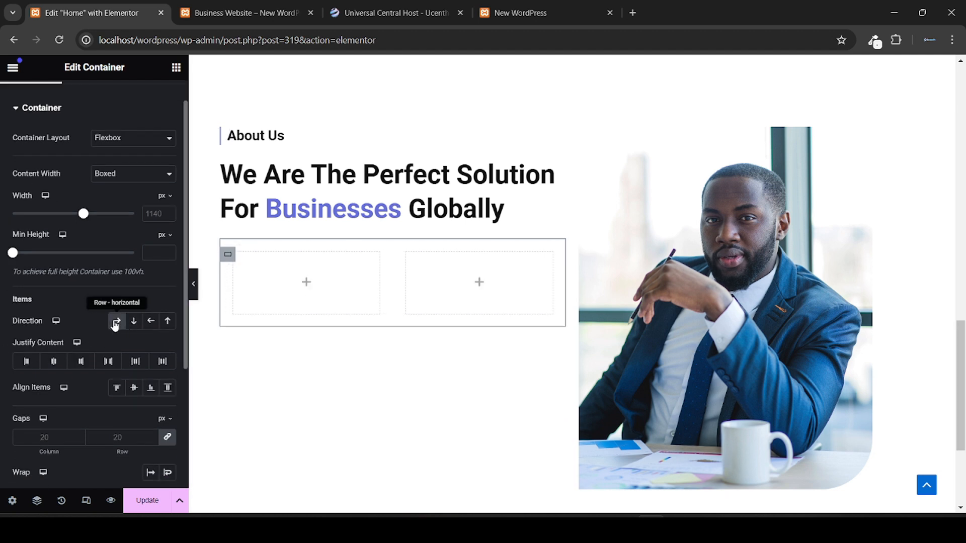
# Step: Check the reference page and add a Heading widget to the first nested container
pyautogui.click(176, 68)
pyautogui.click(218, 4)
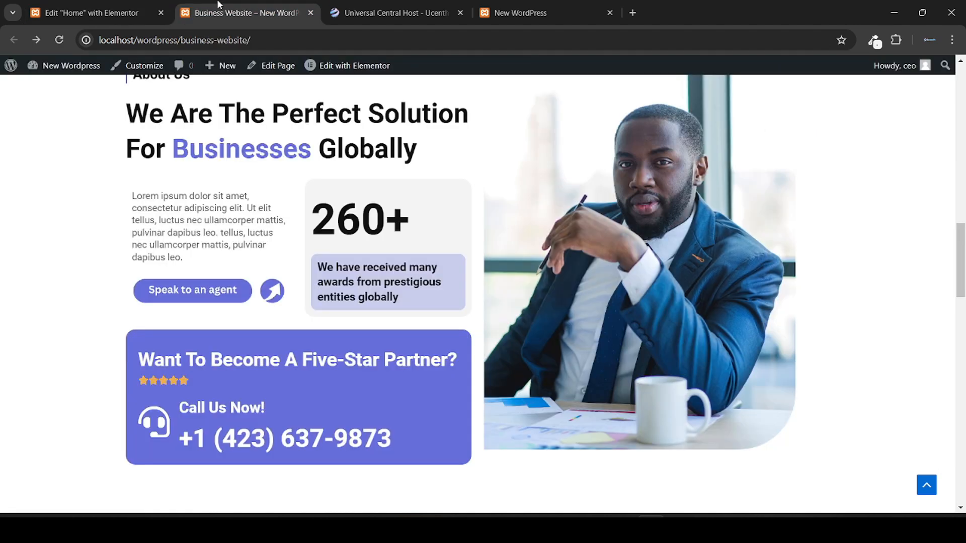
pyautogui.click(144, 15)
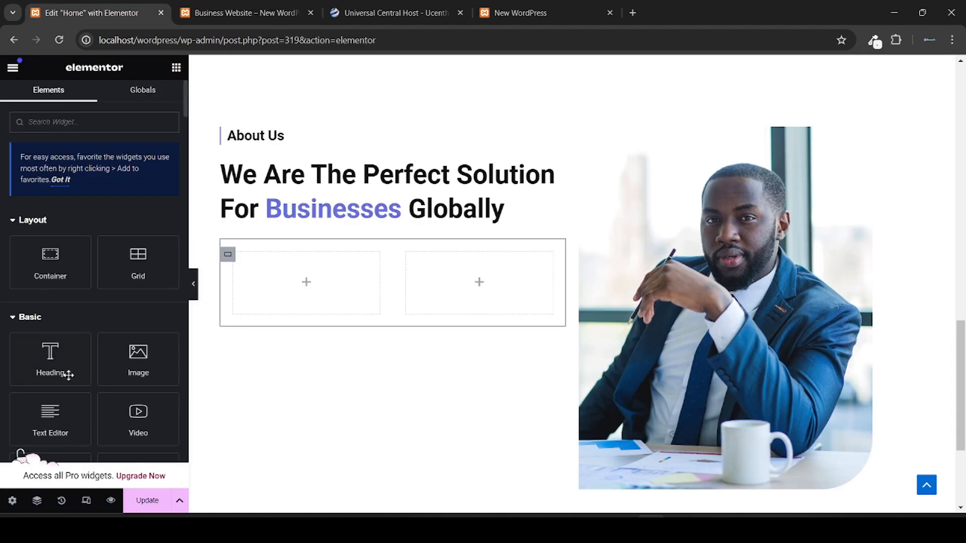
pyautogui.moveTo(50, 358); pyautogui.dragTo(332, 311)
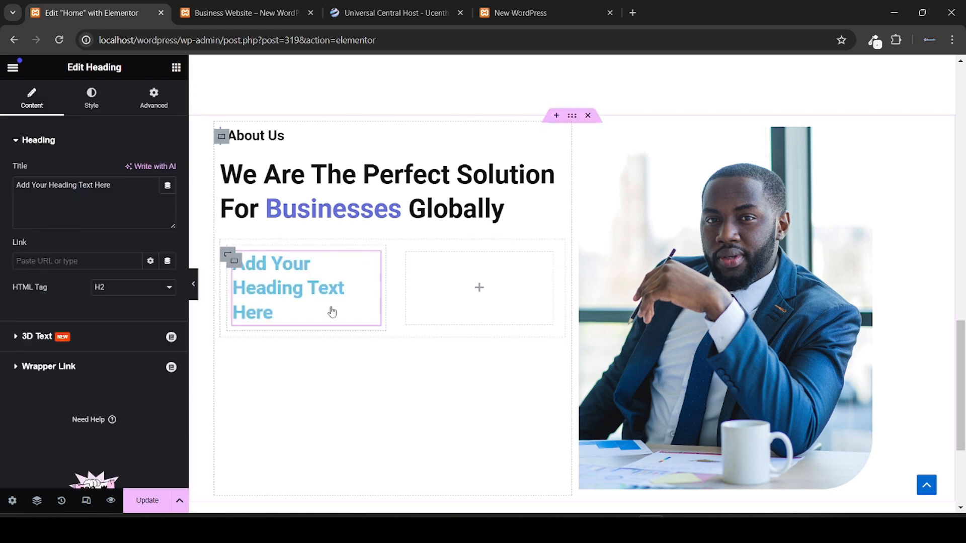
# Step: Replace the new heading's title with the "Lorem ipsum" paragraph copied from the About Us section of the reference page
pyautogui.click(259, 5)
pyautogui.tripleClick(193, 232)
pyautogui.hotkey('ctrl', 'c')
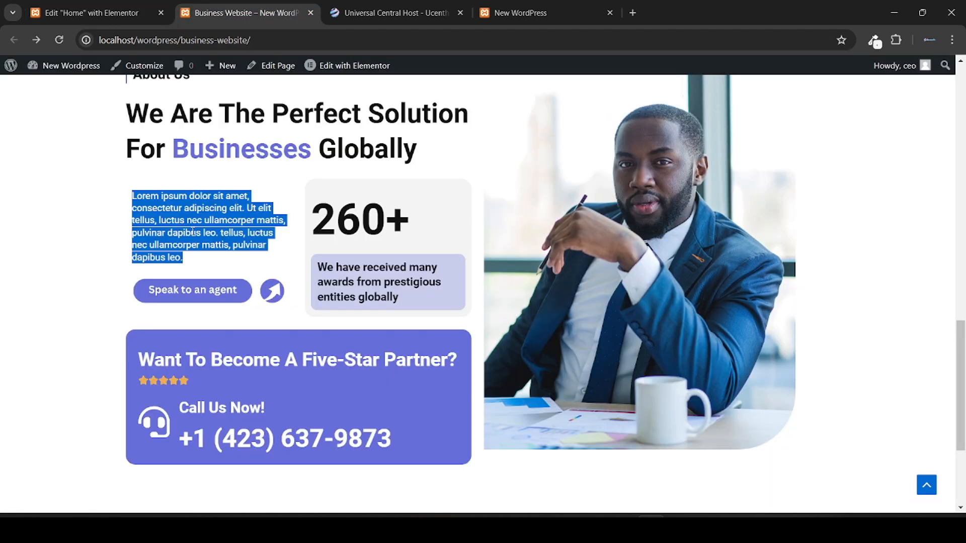
pyautogui.click(57, 6)
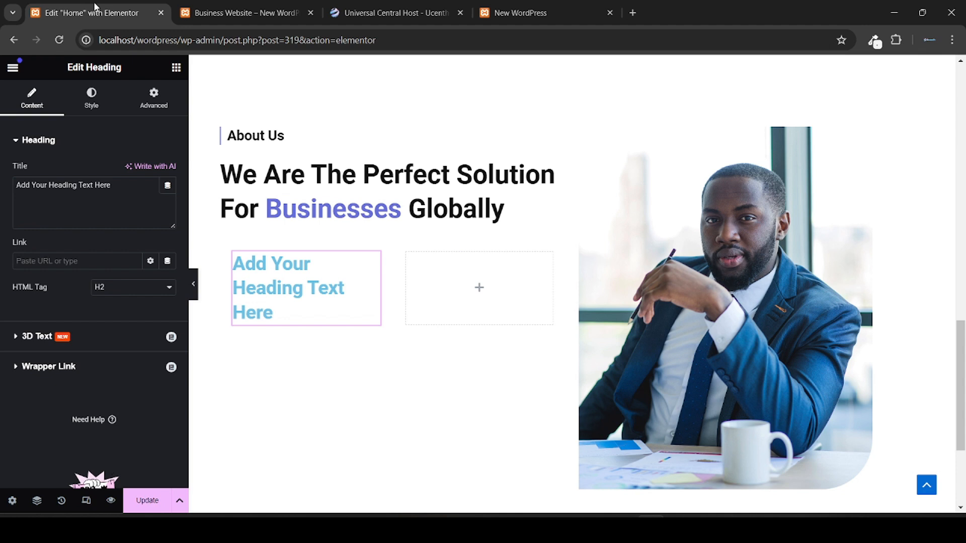
pyautogui.doubleClick(59, 223)
pyautogui.hotkey('ctrl', 'a')
pyautogui.hotkey('ctrl', 'v')
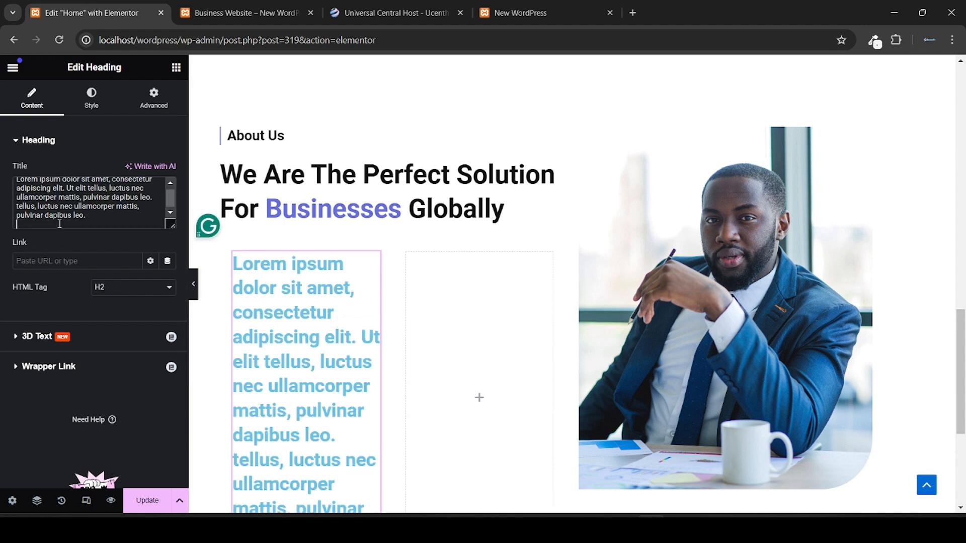
# Step: Set the Lorem ipsum heading's typography to a size of 18 px and a weight of 400 (Normal)
pyautogui.click(98, 103)
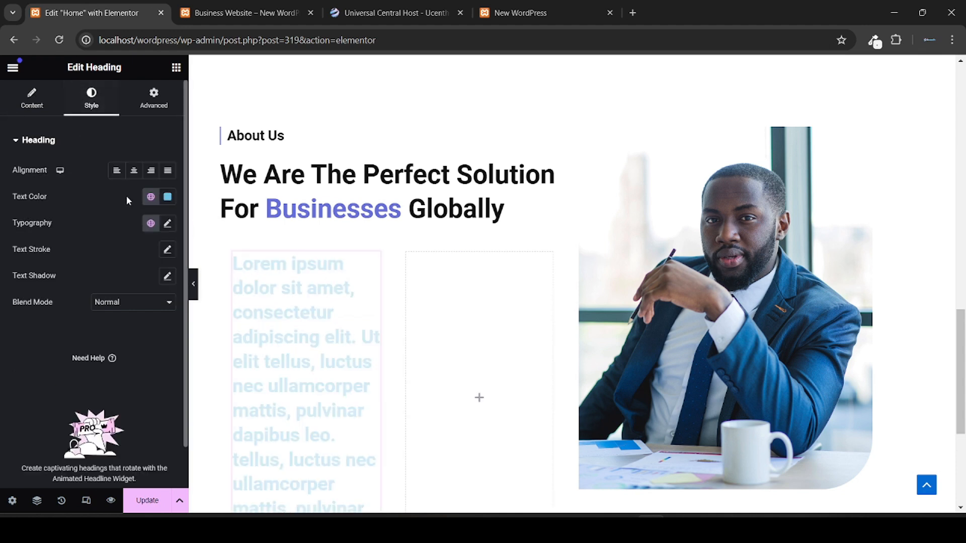
pyautogui.click(169, 224)
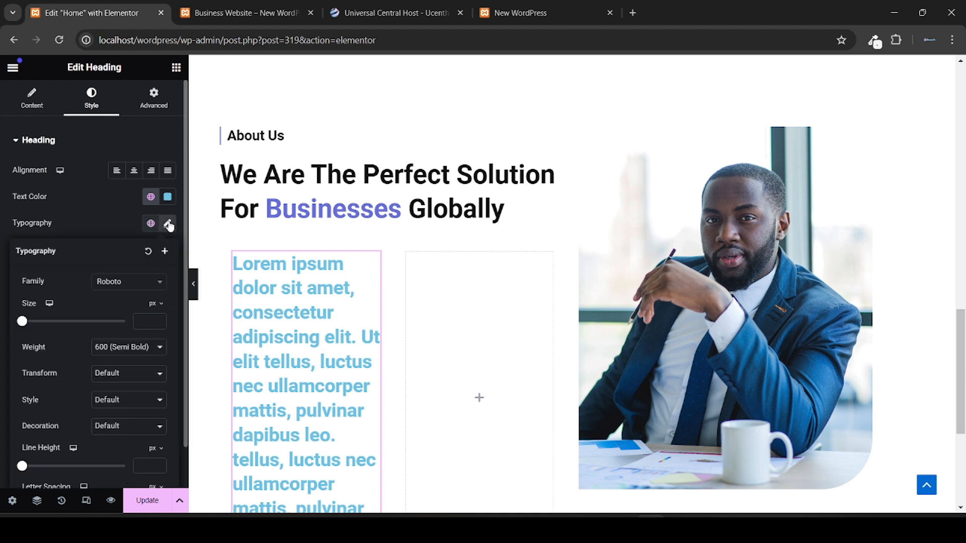
pyautogui.click(150, 318)
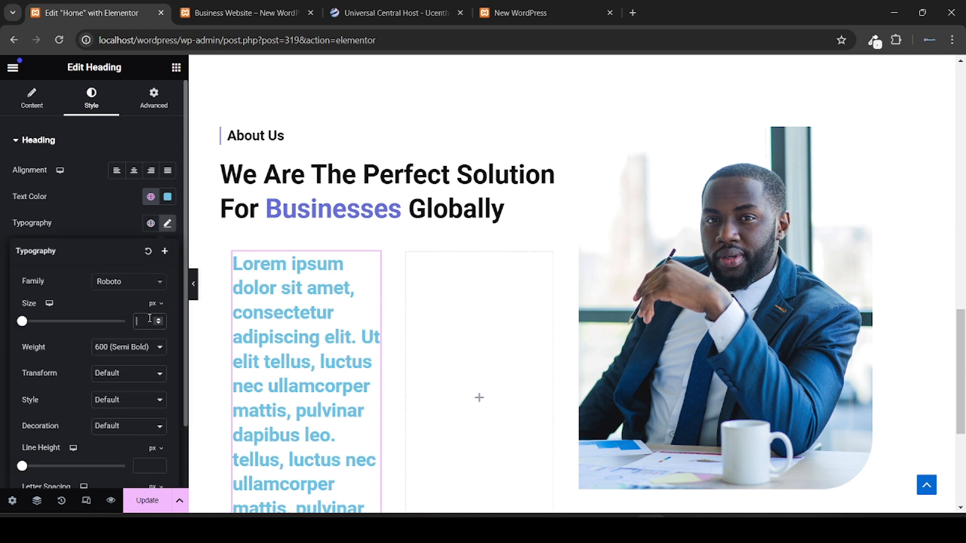
pyautogui.write('10')
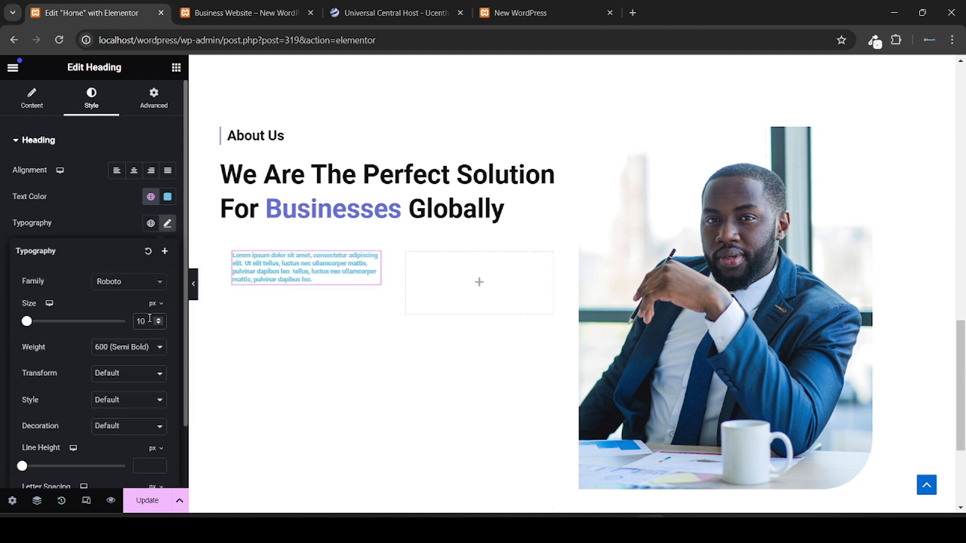
pyautogui.press('Up')
pyautogui.press('Up')
pyautogui.press('Up')
pyautogui.press('Up')
pyautogui.press('Up')
pyautogui.press('Up')
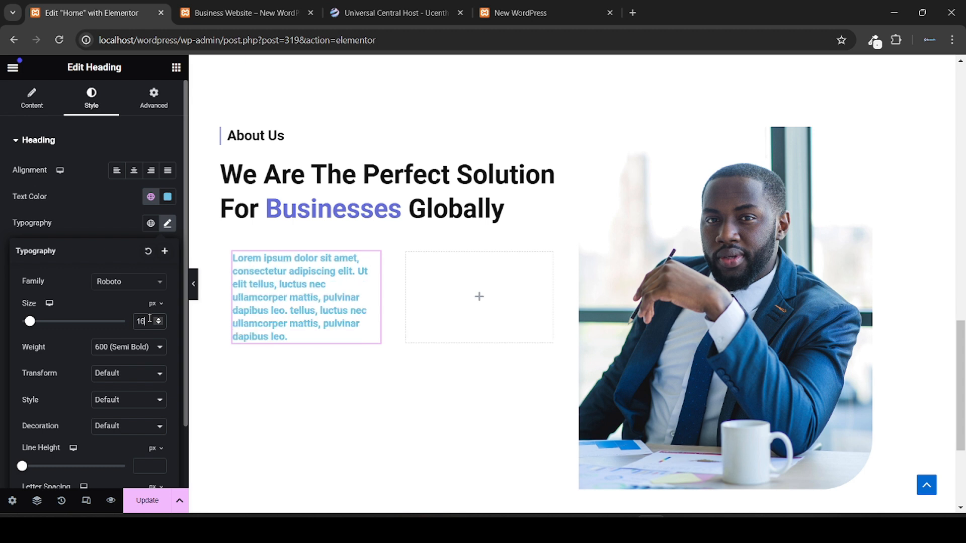
pyautogui.press('Up')
pyautogui.press('Up')
pyautogui.press('Up')
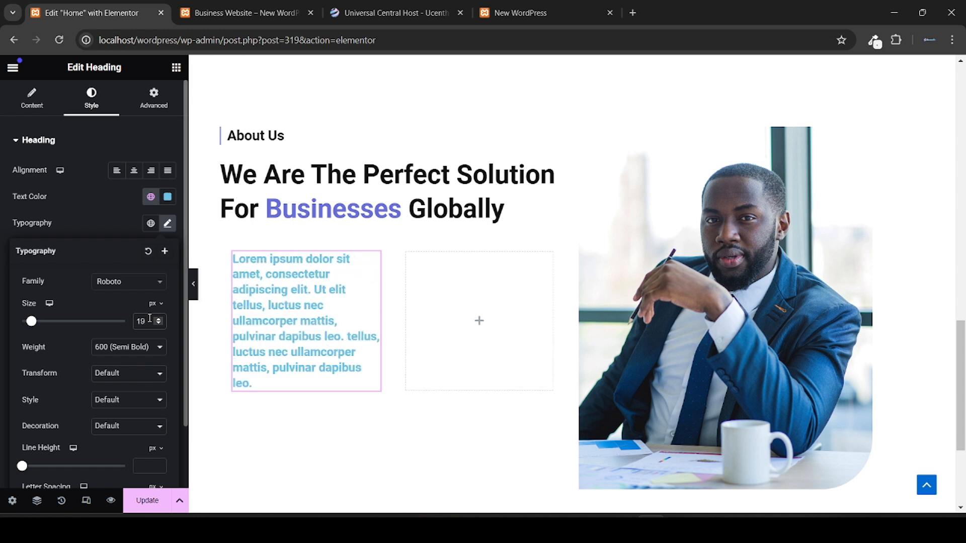
pyautogui.press('Down')
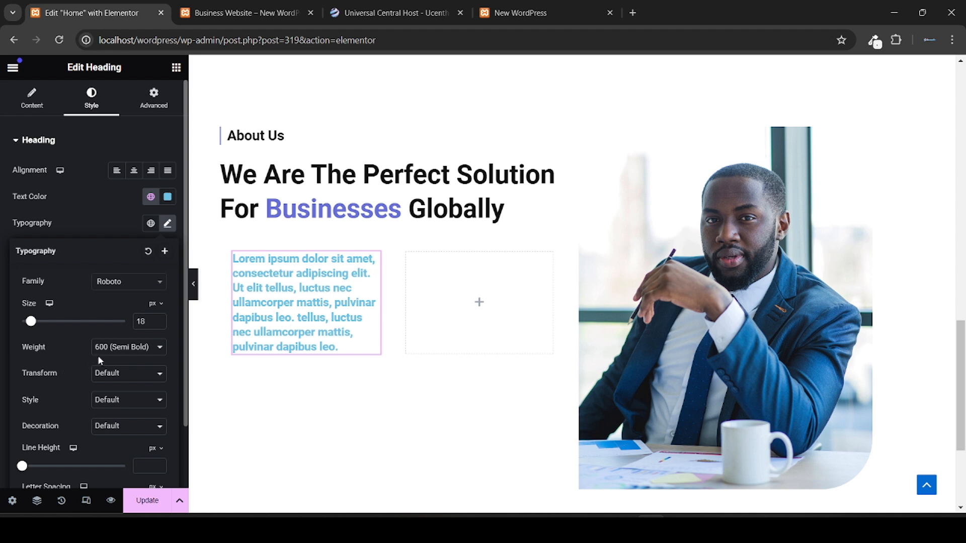
pyautogui.click(126, 352)
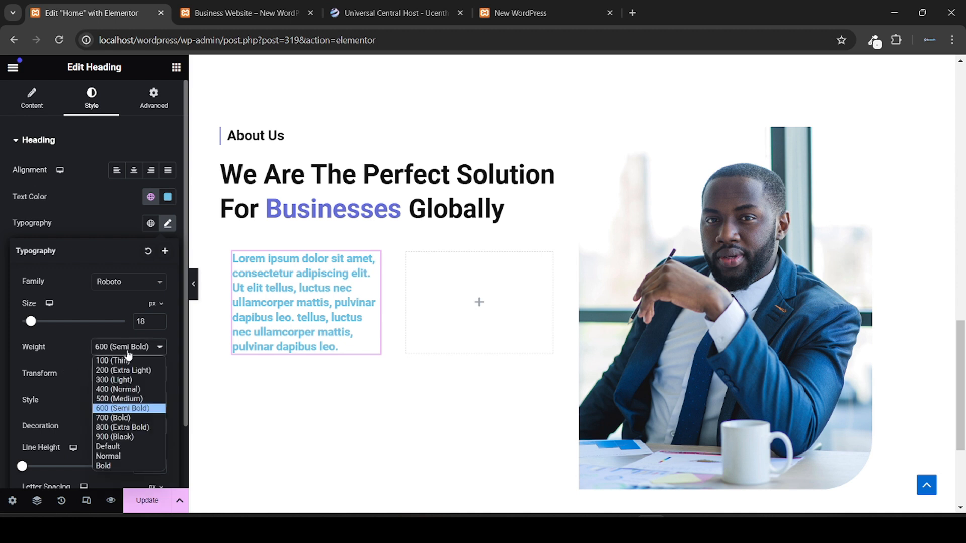
pyautogui.click(127, 390)
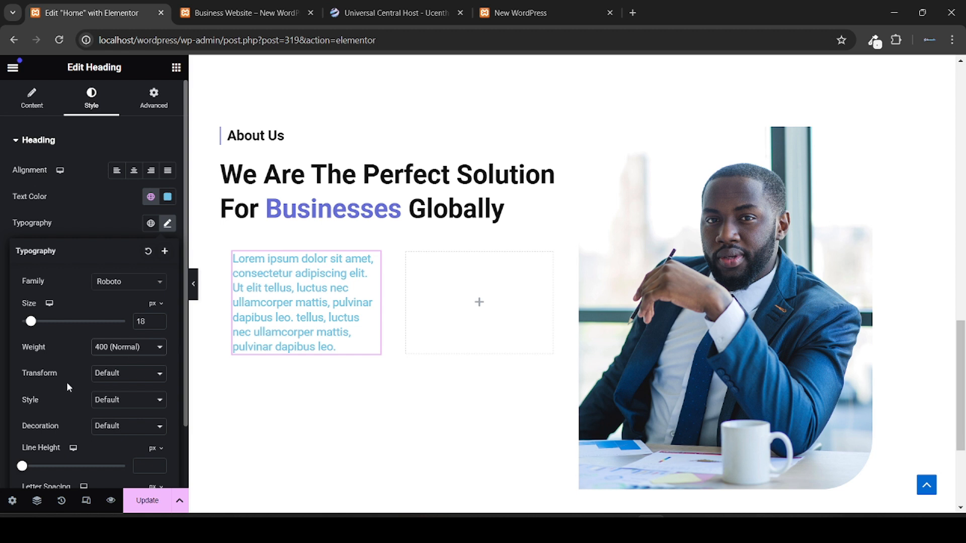
pyautogui.click(132, 224)
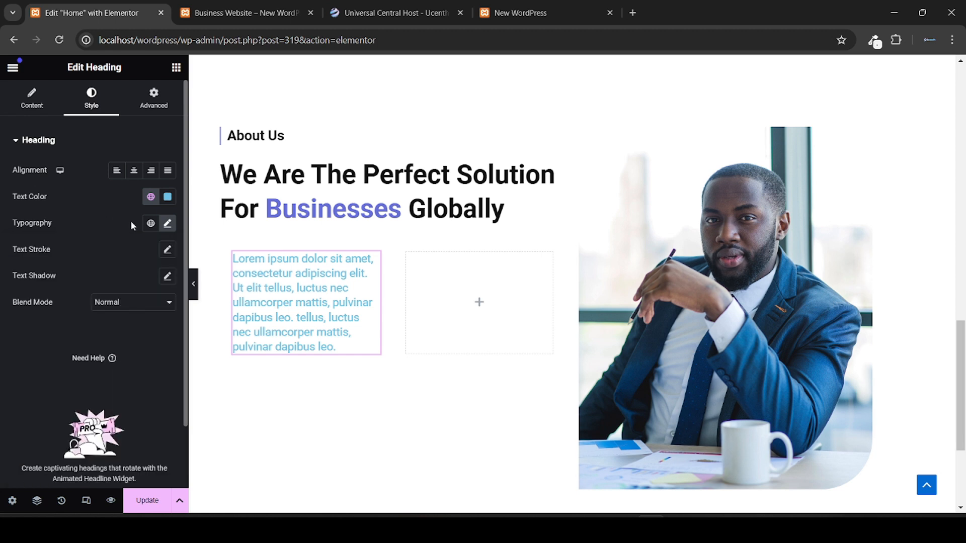
# Step: Apply the global Text color to the Lorem ipsum heading and compare it with the paragraph on the reference page
pyautogui.click(151, 197)
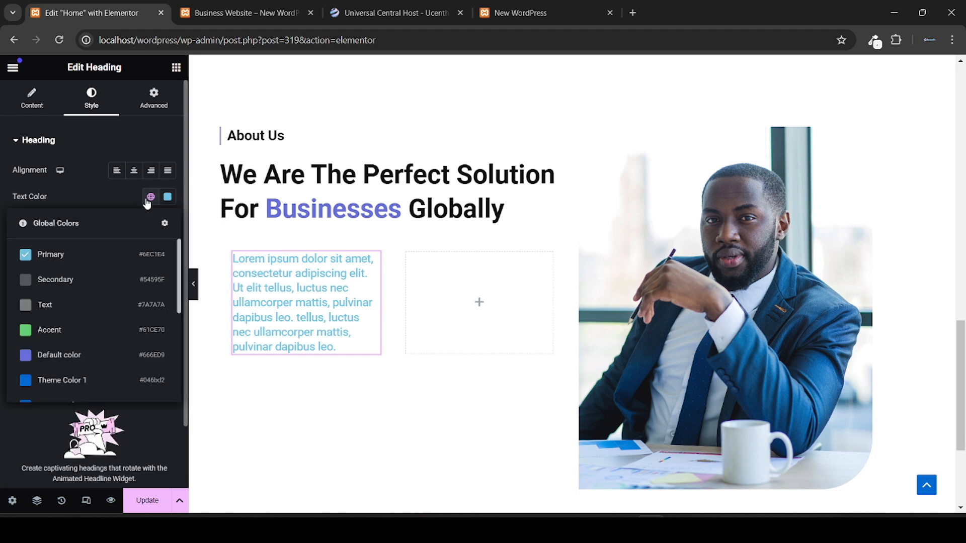
pyautogui.click(79, 312)
pyautogui.click(256, 5)
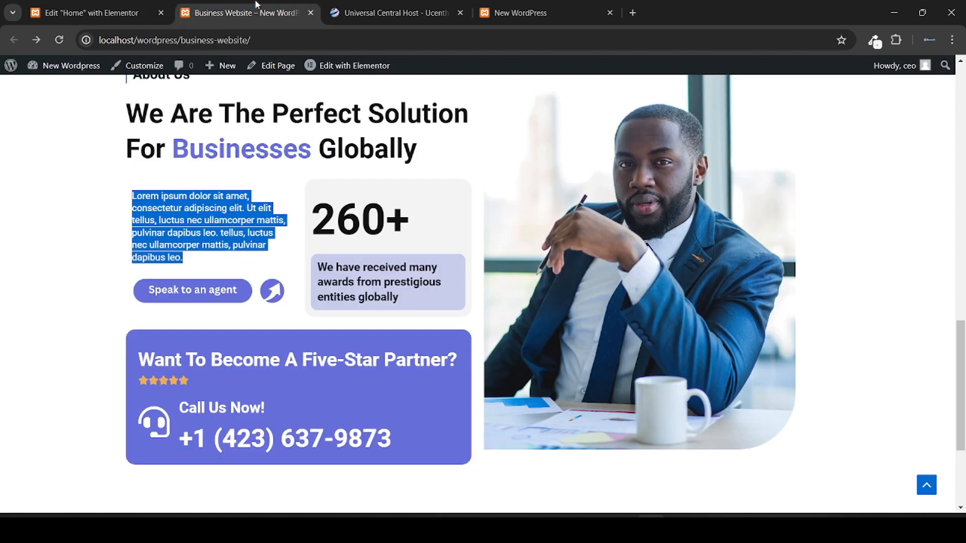
pyautogui.click(210, 190)
pyautogui.click(91, 13)
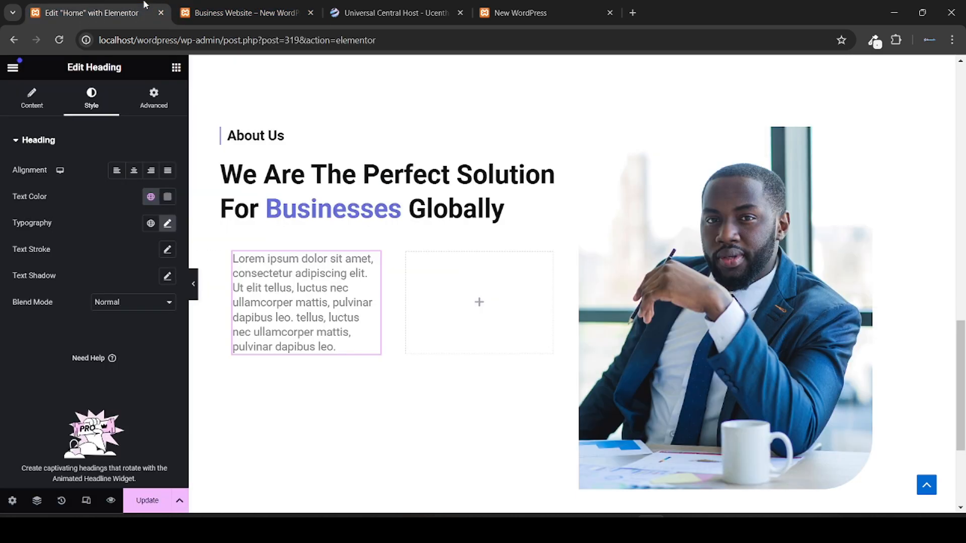
# Step: Reduce the Lorem ipsum heading's font size to 16 px and check it against the reference page
pyautogui.click(168, 225)
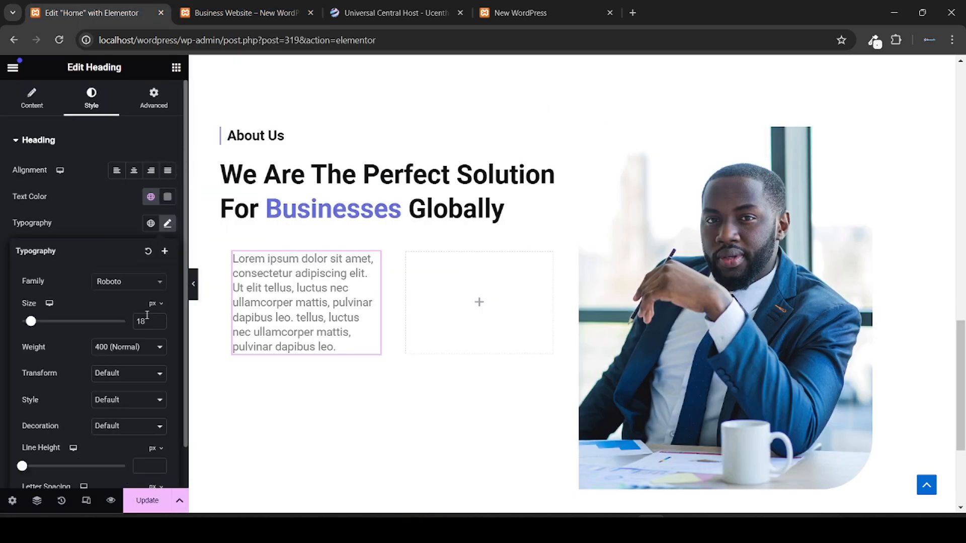
pyautogui.press('Down')
pyautogui.press('Down')
pyautogui.press('Down')
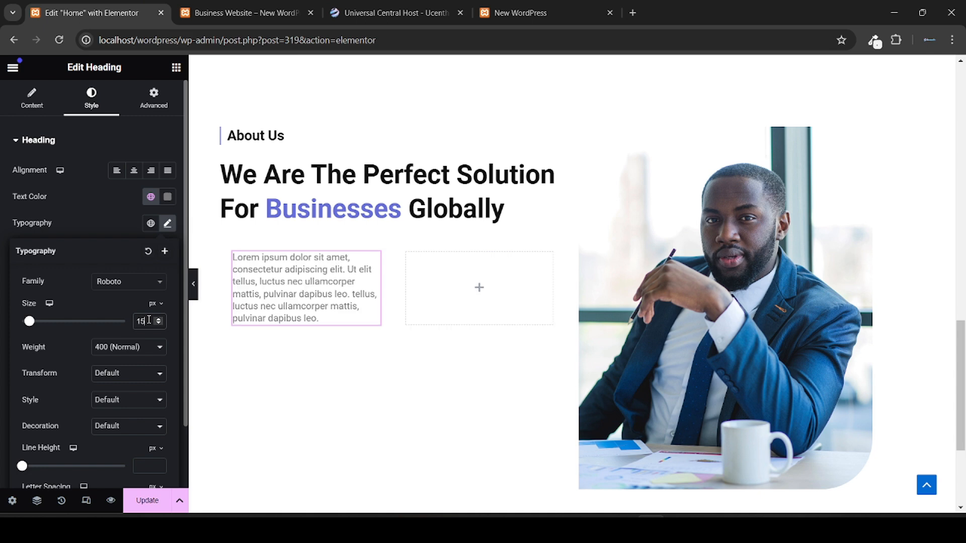
pyautogui.press('Up')
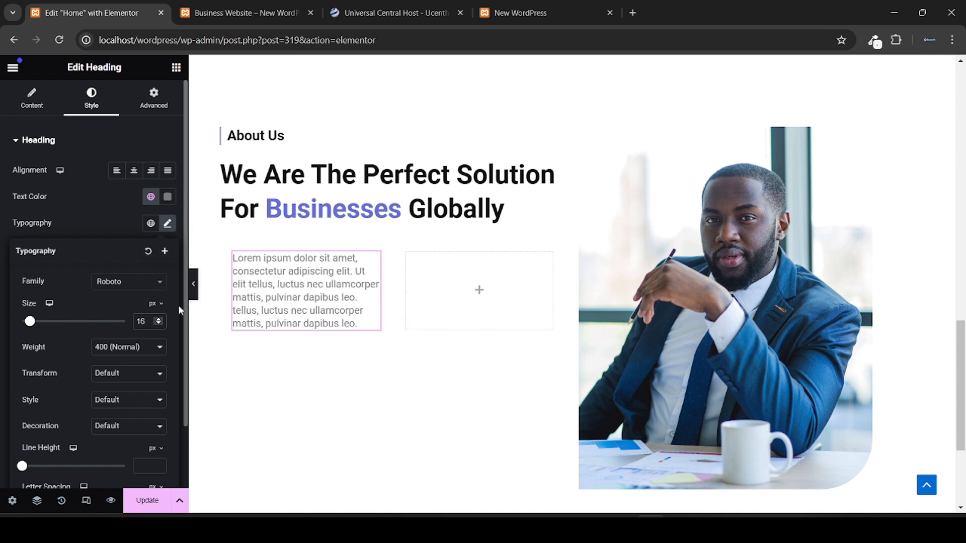
pyautogui.click(285, 5)
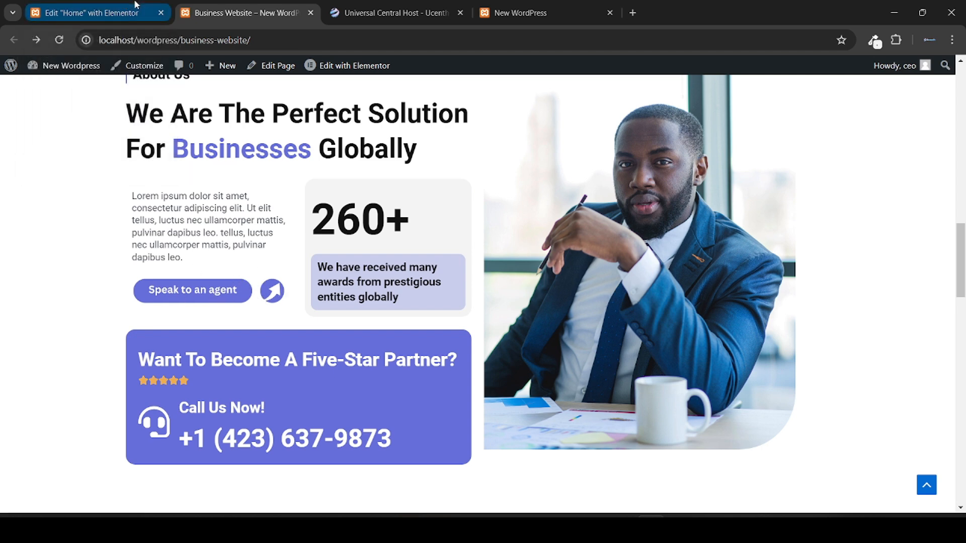
pyautogui.click(95, 13)
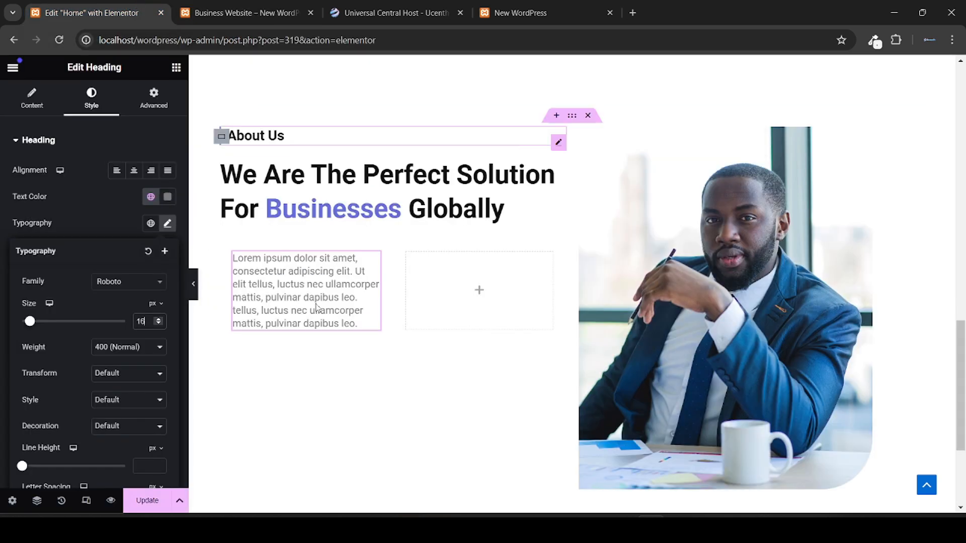
# Step: Add an Image widget below the Lorem ipsum text and choose Speak-to-an-agent-now.png from the media library for it
pyautogui.click(175, 67)
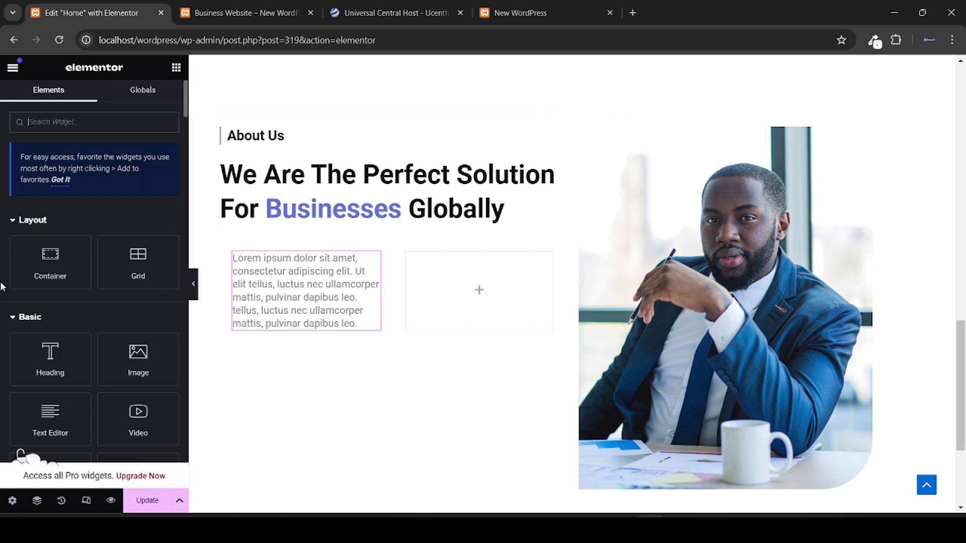
pyautogui.scroll(-5, 3, 286)
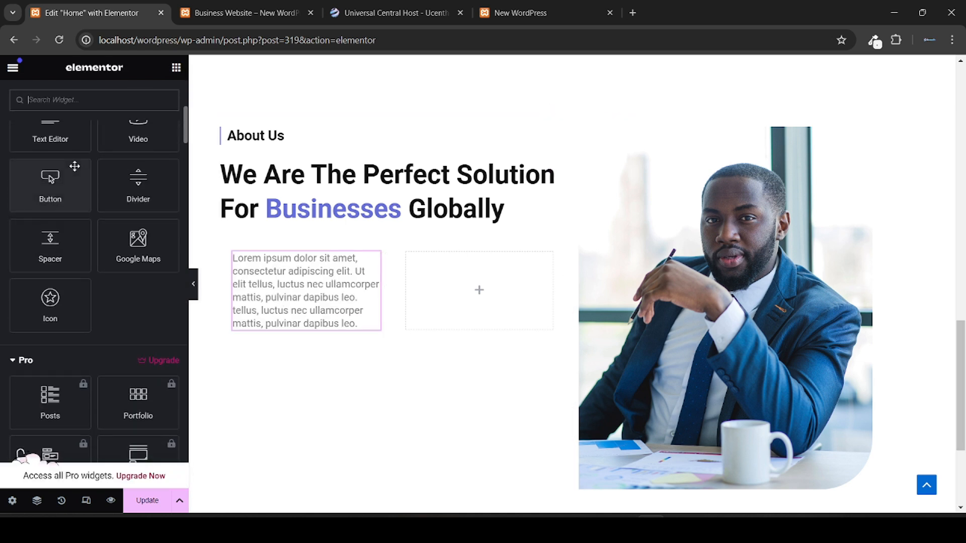
pyautogui.scroll(3, 21, 312)
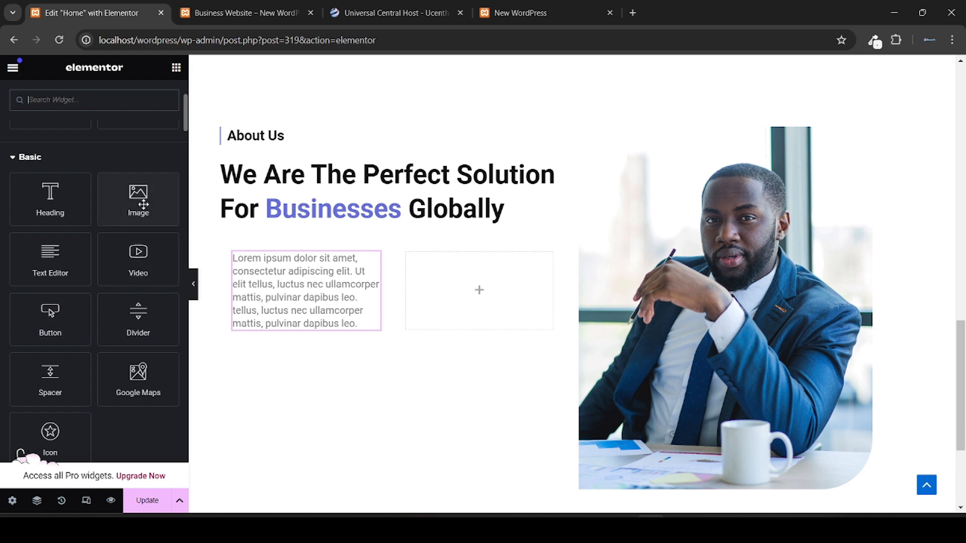
pyautogui.moveTo(138, 197); pyautogui.dragTo(335, 304)
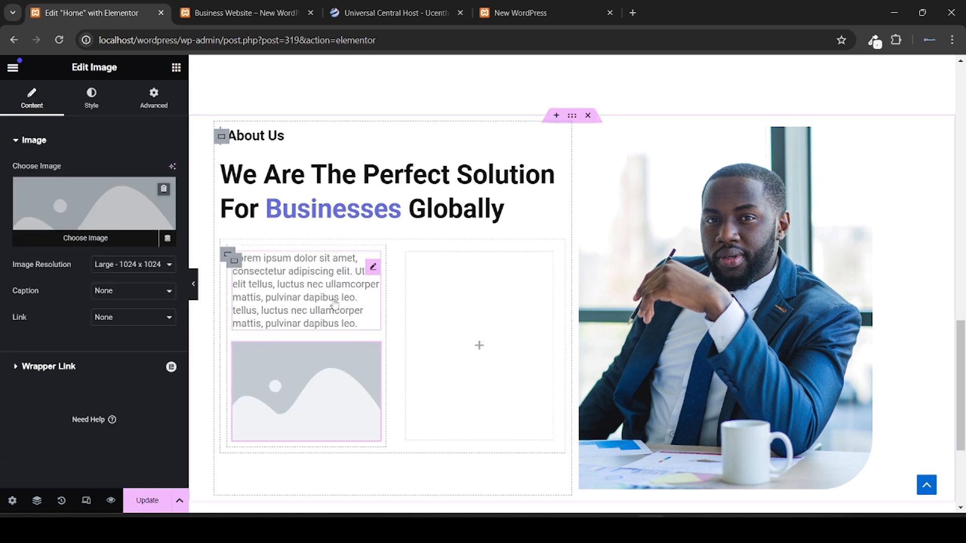
pyautogui.click(98, 211)
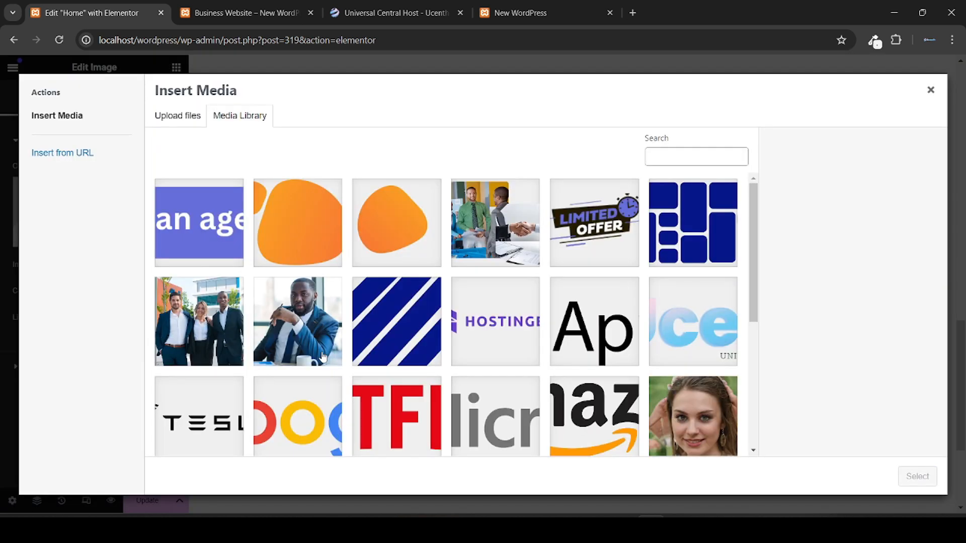
pyautogui.click(206, 249)
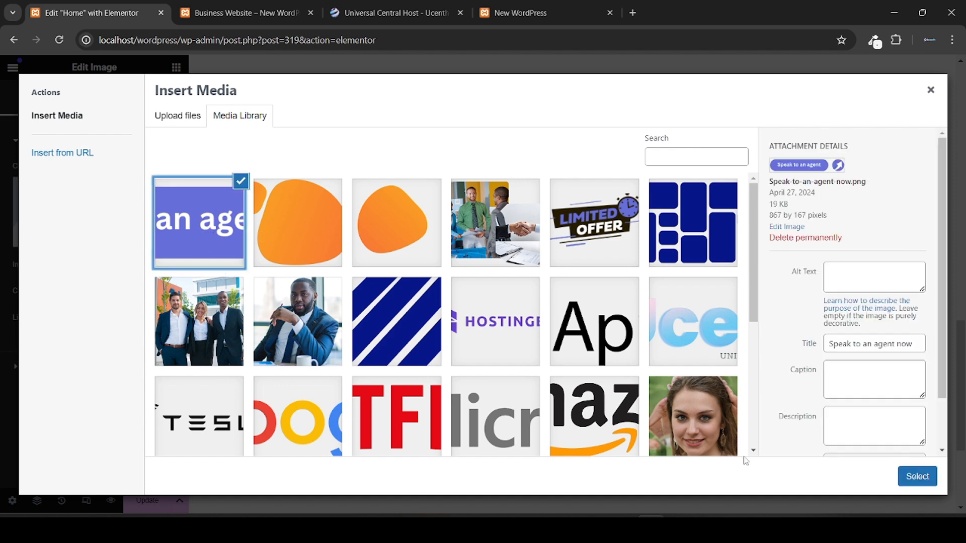
pyautogui.click(917, 478)
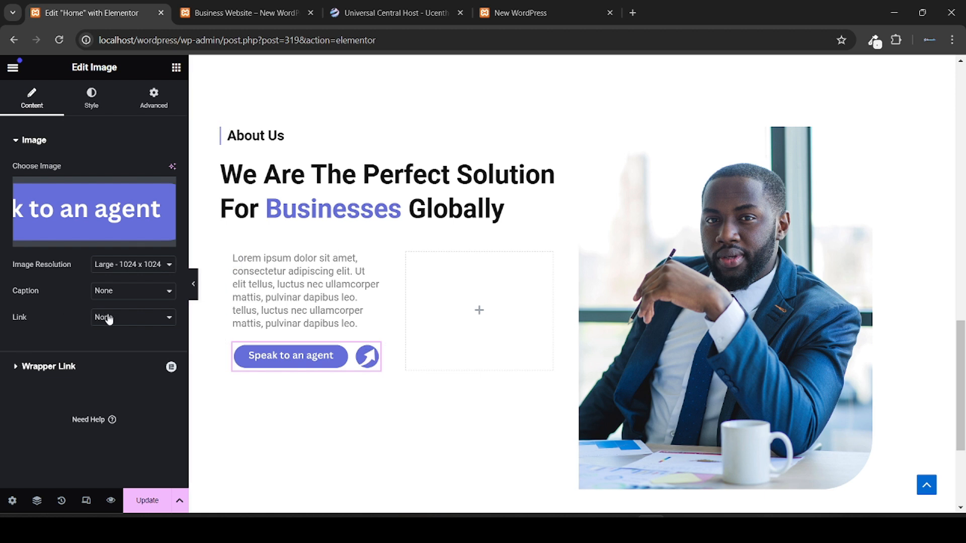
# Step: Link the "Speak to an agent" image to the custom URL "#"
pyautogui.click(136, 321)
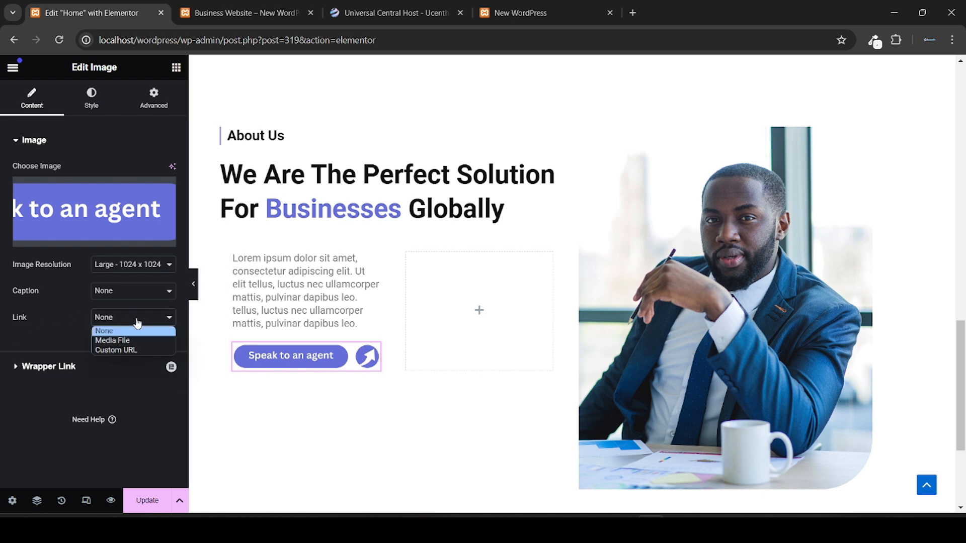
pyautogui.click(133, 349)
pyautogui.click(109, 351)
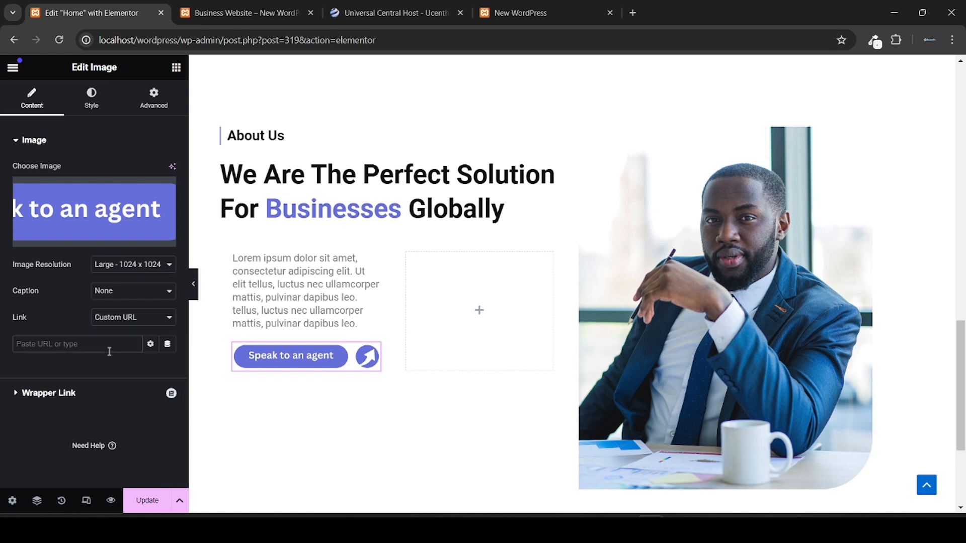
pyautogui.write('#')
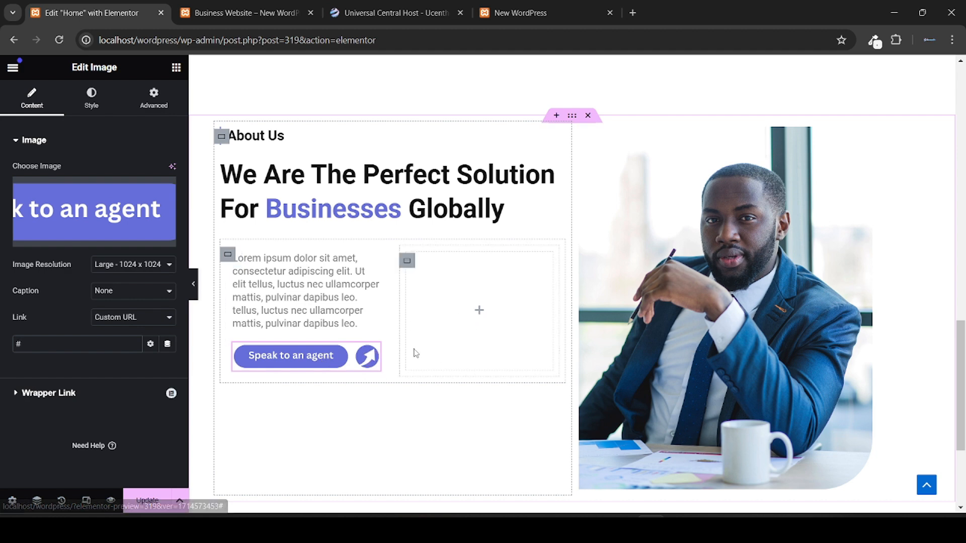
# Step: Add a Counter widget to the empty second nested container and compare it with the 260+ block on the reference page
pyautogui.click(232, 6)
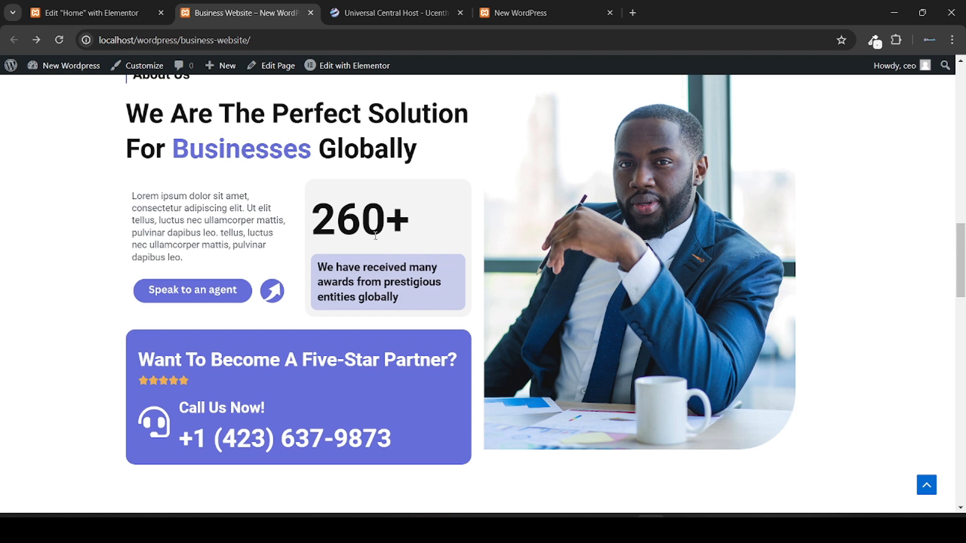
pyautogui.click(91, 12)
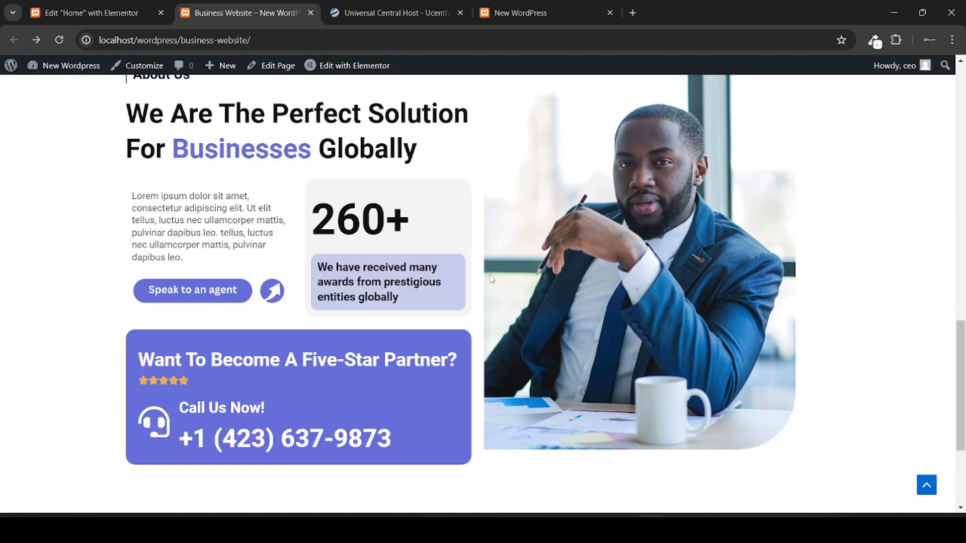
pyautogui.click(91, 13)
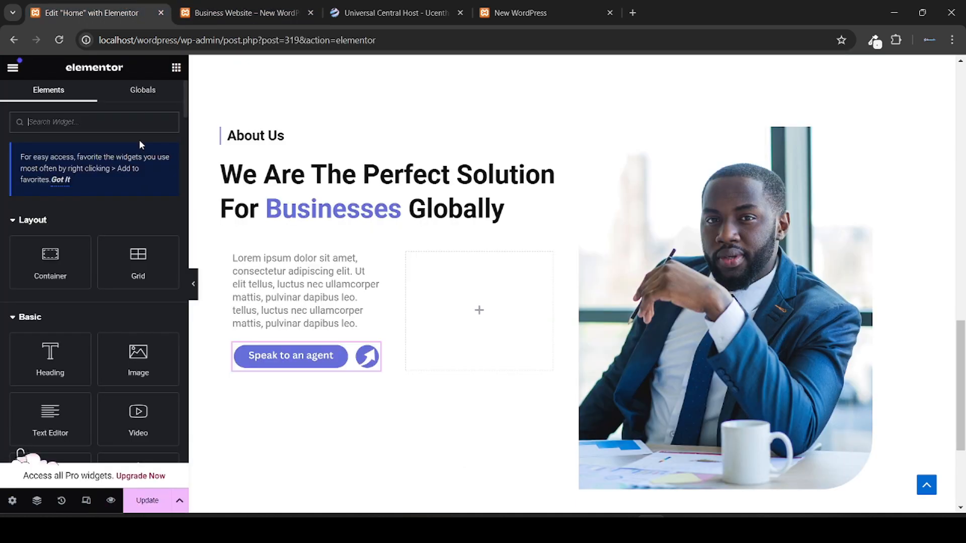
pyautogui.click(107, 119)
pyautogui.write('count')
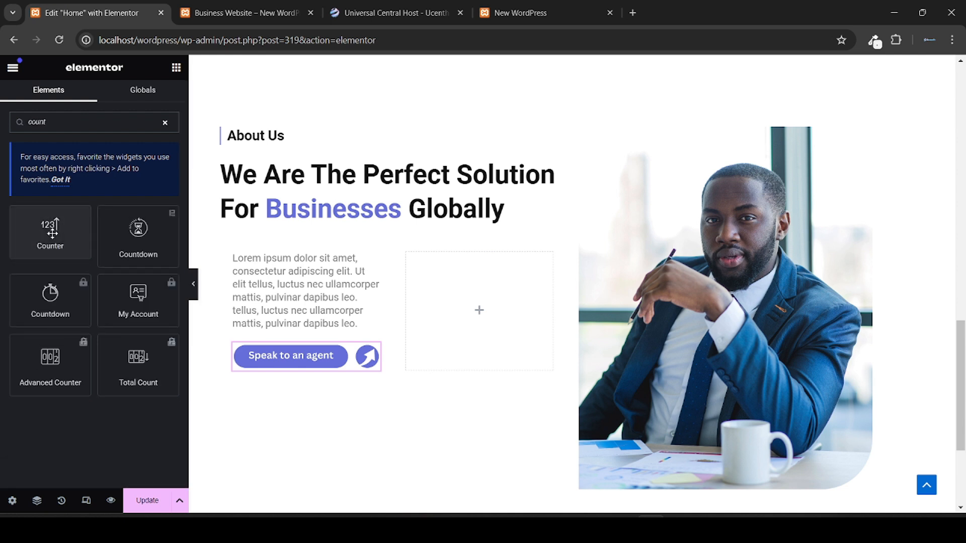
pyautogui.moveTo(51, 232); pyautogui.dragTo(509, 320)
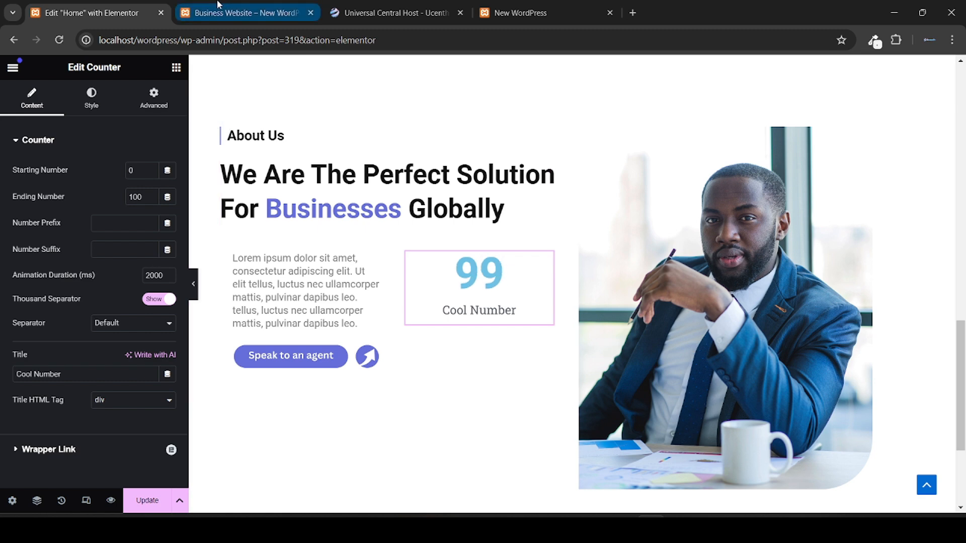
pyautogui.click(241, 13)
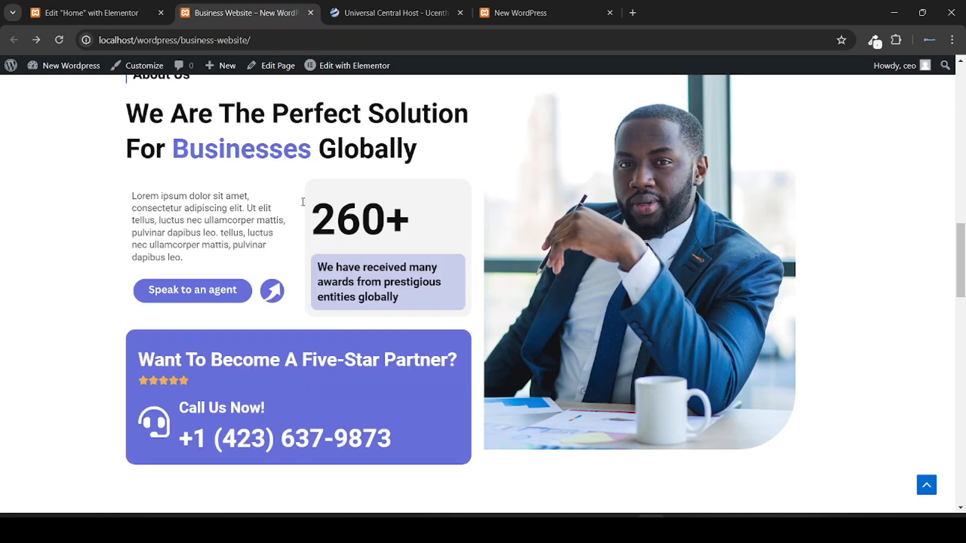
pyautogui.click(128, 6)
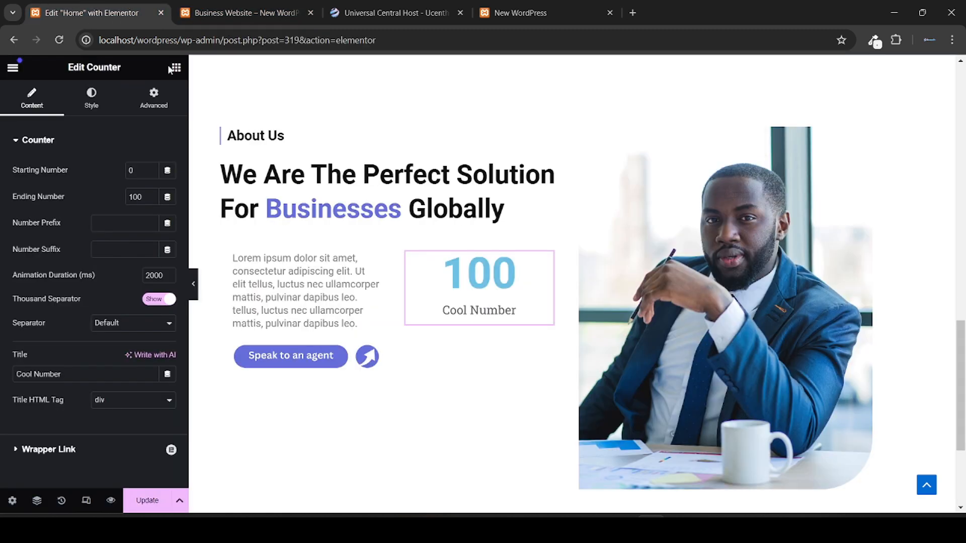
# Step: Clear the counter's title and check the number block on the reference page
pyautogui.tripleClick(72, 368)
pyautogui.press('BackSpace')
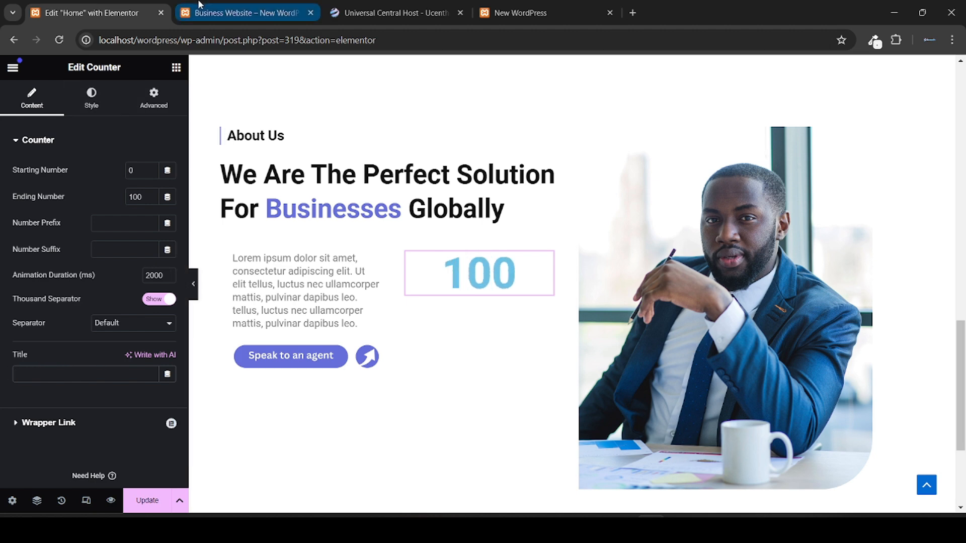
pyautogui.click(241, 13)
pyautogui.click(88, 6)
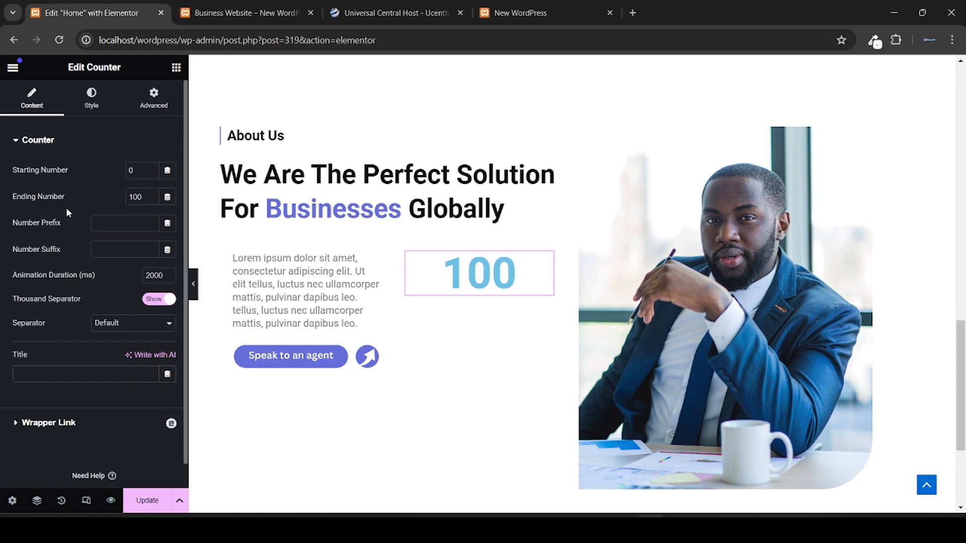
# Step: Set the counter's number suffix to "+" and its ending number to 567
pyautogui.click(128, 253)
pyautogui.write('+')
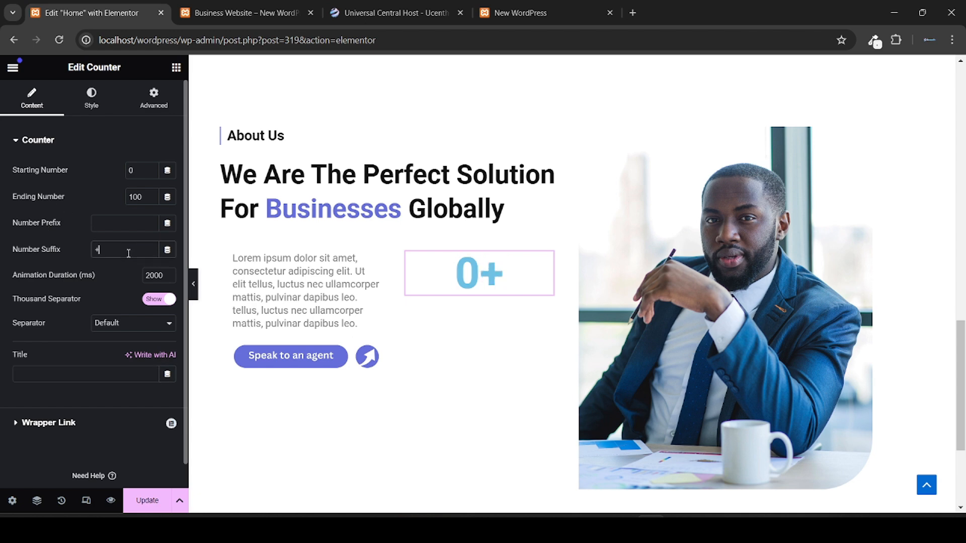
pyautogui.click(229, 5)
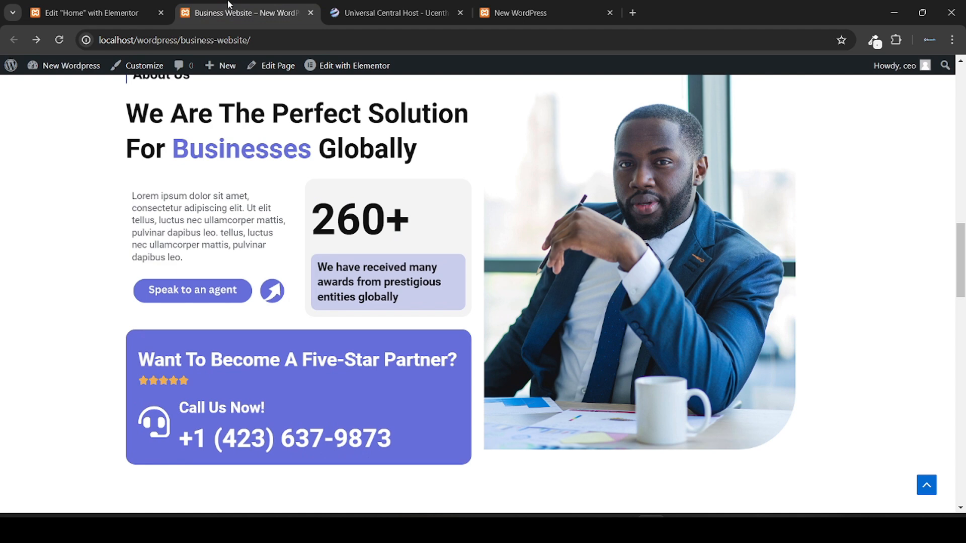
pyautogui.click(91, 11)
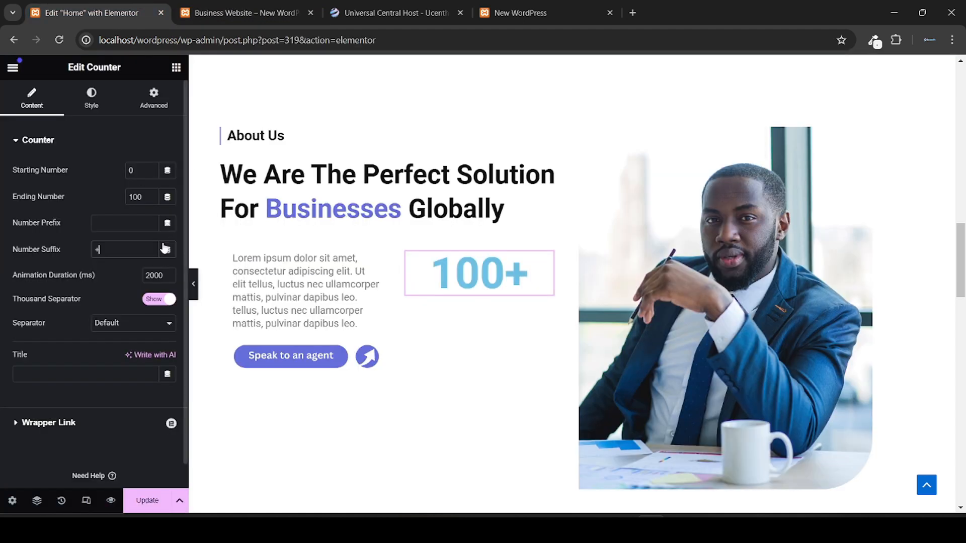
pyautogui.doubleClick(137, 192)
pyautogui.write('567')
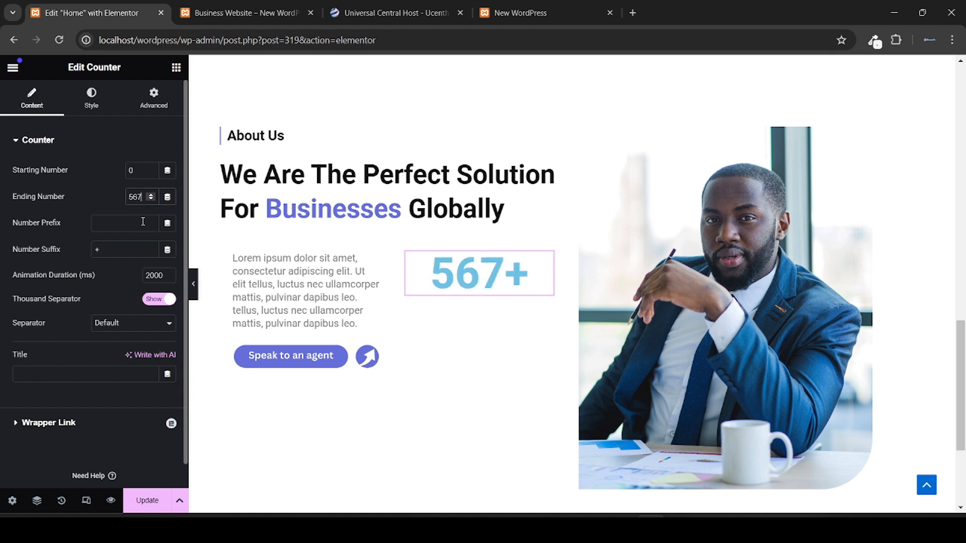
# Step: Set the counter number's text color to the global Theme Color 8 (#111111), checking it against the reference page
pyautogui.click(91, 100)
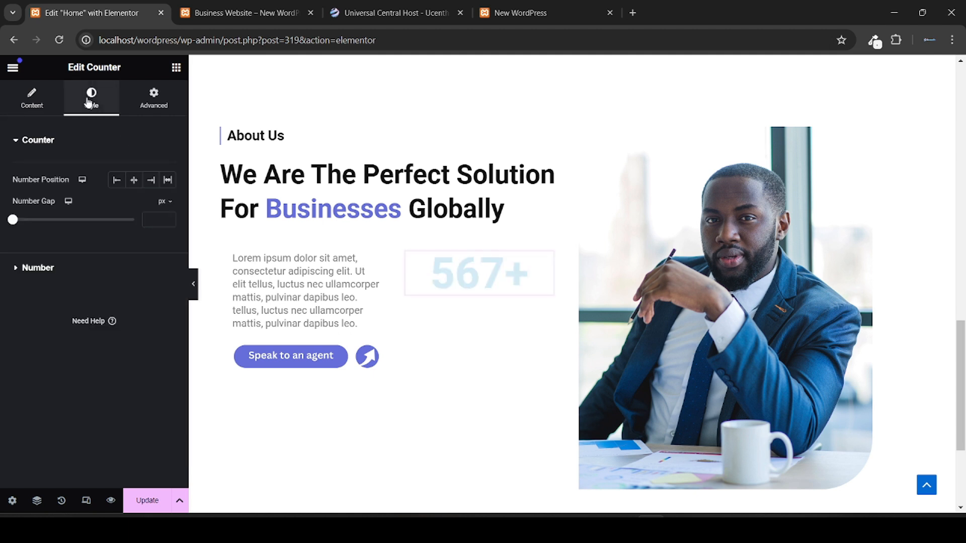
pyautogui.click(79, 281)
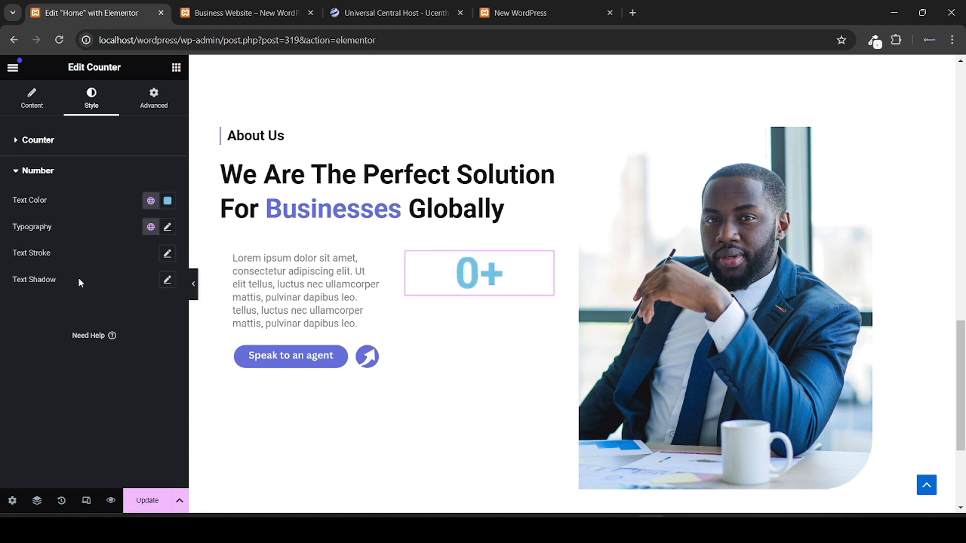
pyautogui.click(151, 201)
pyautogui.scroll(-2, 93, 308)
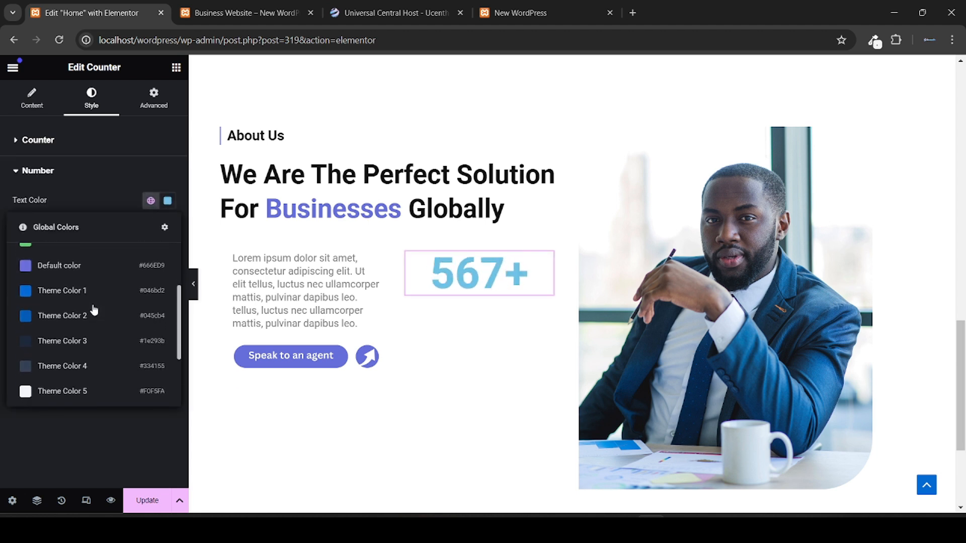
pyautogui.scroll(-1, 94, 309)
pyautogui.scroll(-3, 94, 309)
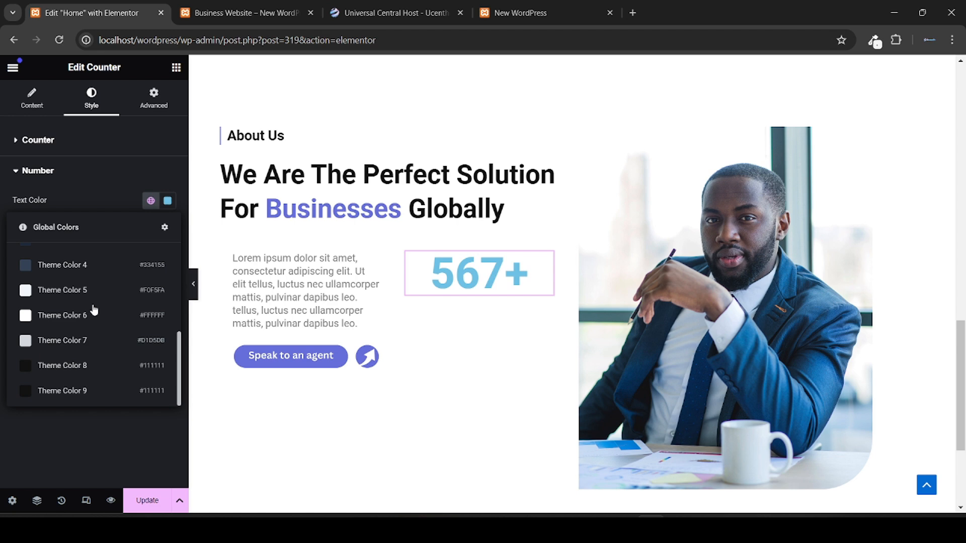
pyautogui.click(211, 7)
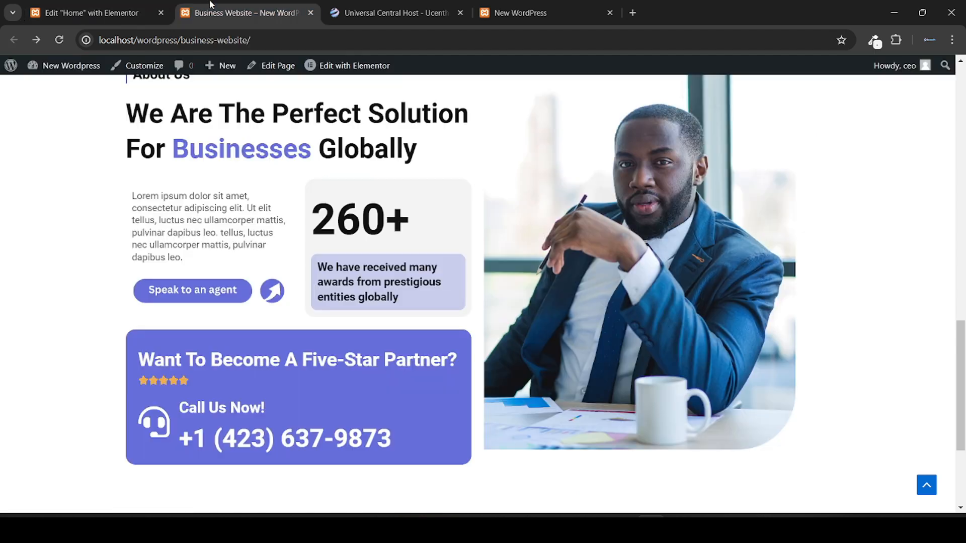
pyautogui.click(115, 7)
pyautogui.click(115, 363)
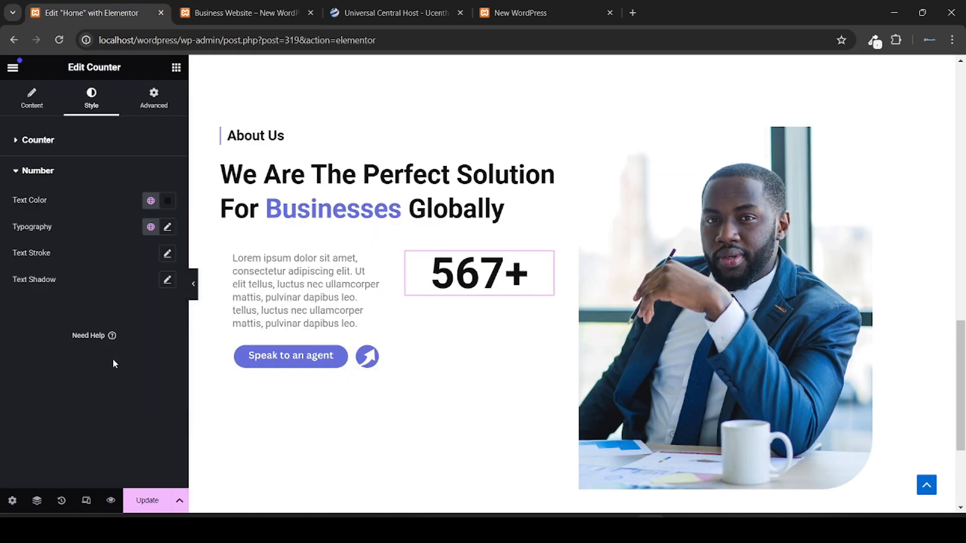
# Step: Check the caption under the reference page's 260+ number and add a Heading widget below the counter for it
pyautogui.click(240, 5)
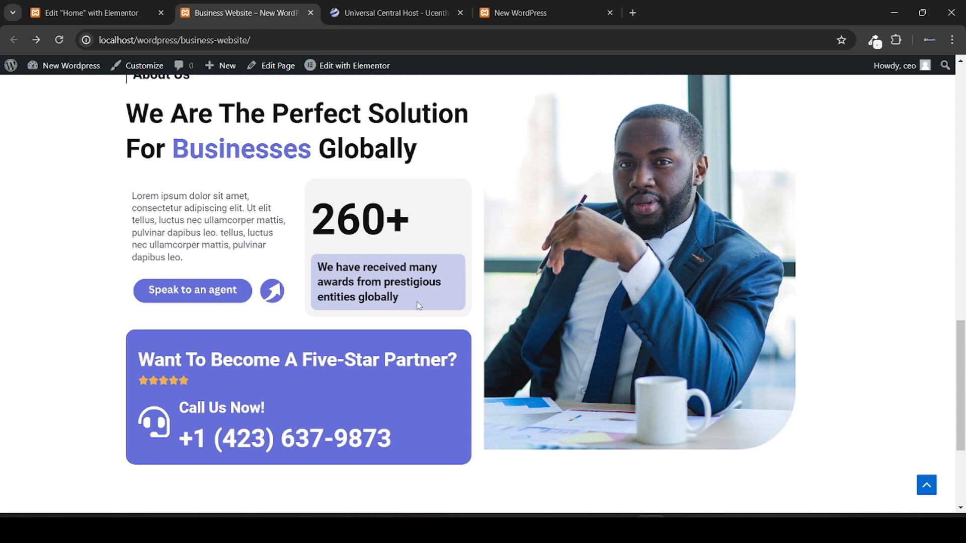
pyautogui.click(128, 6)
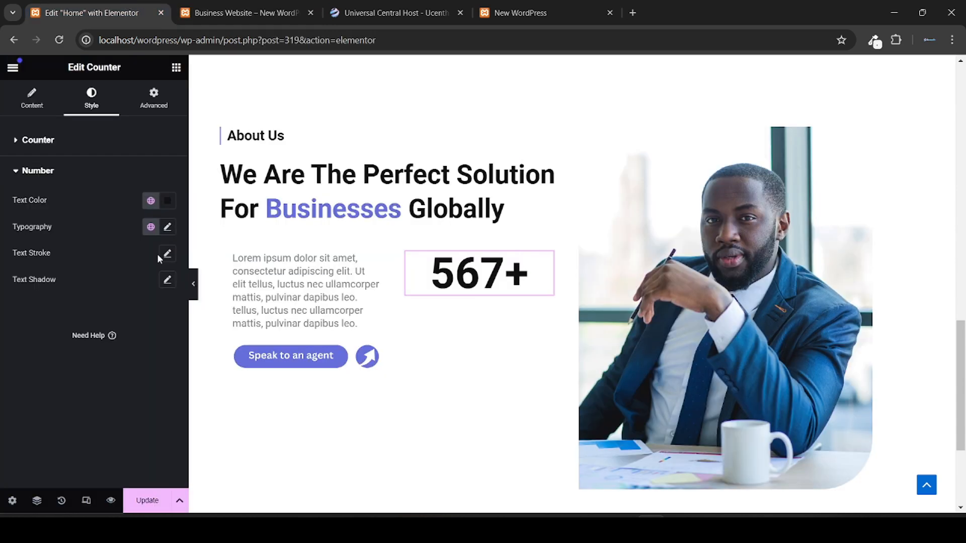
pyautogui.click(176, 67)
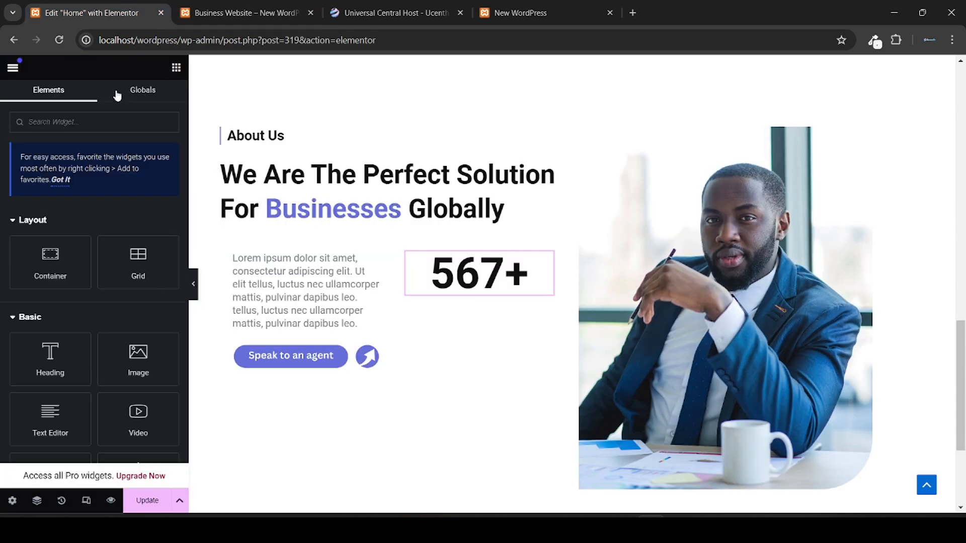
pyautogui.scroll(-3, 3, 259)
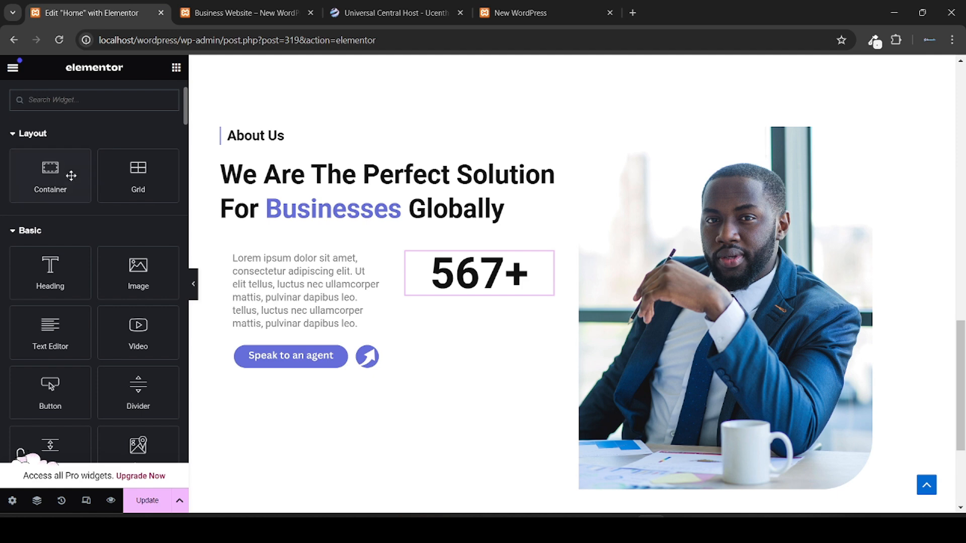
pyautogui.moveTo(50, 271); pyautogui.dragTo(479, 280)
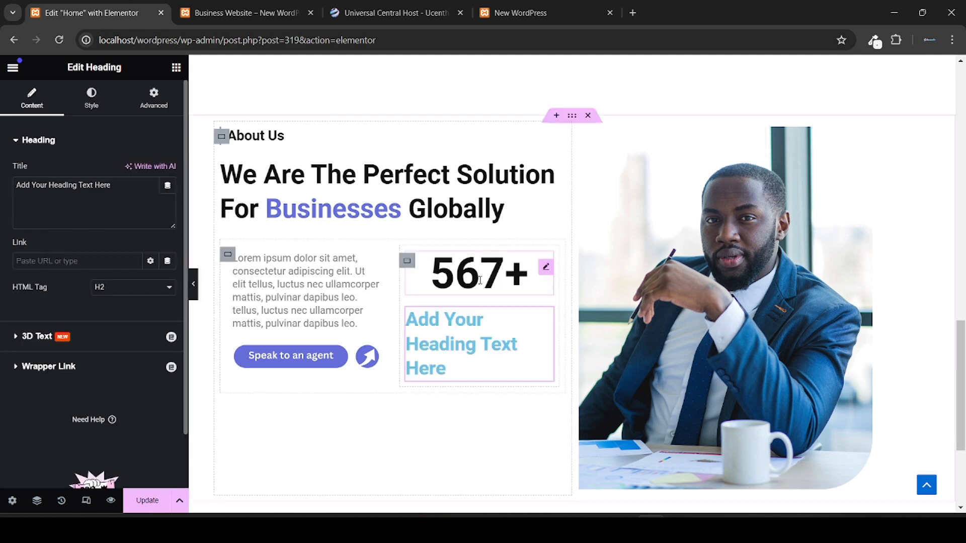
# Step: Replace the new heading's title with "We have received many awards from prestigious entities globally", copied from the reference page
pyautogui.click(246, 13)
pyautogui.tripleClick(382, 281)
pyautogui.hotkey('ctrl', 'c')
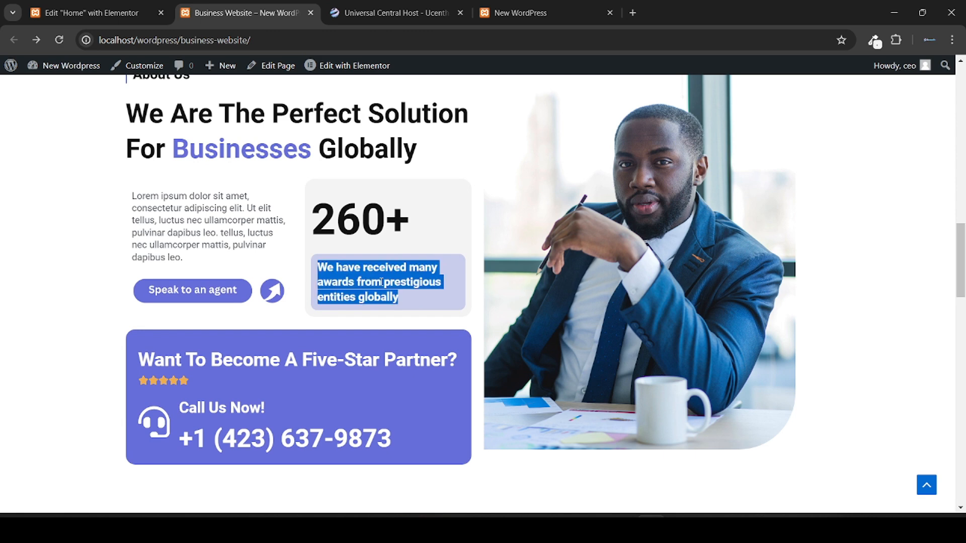
pyautogui.click(118, 10)
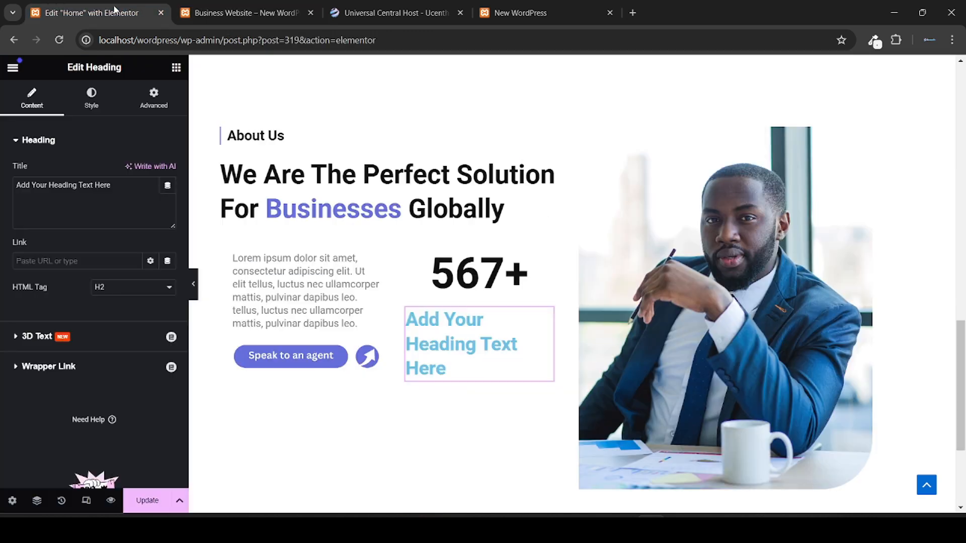
pyautogui.click(79, 185)
pyautogui.hotkey('ctrl', 'a')
pyautogui.hotkey('ctrl', 'v')
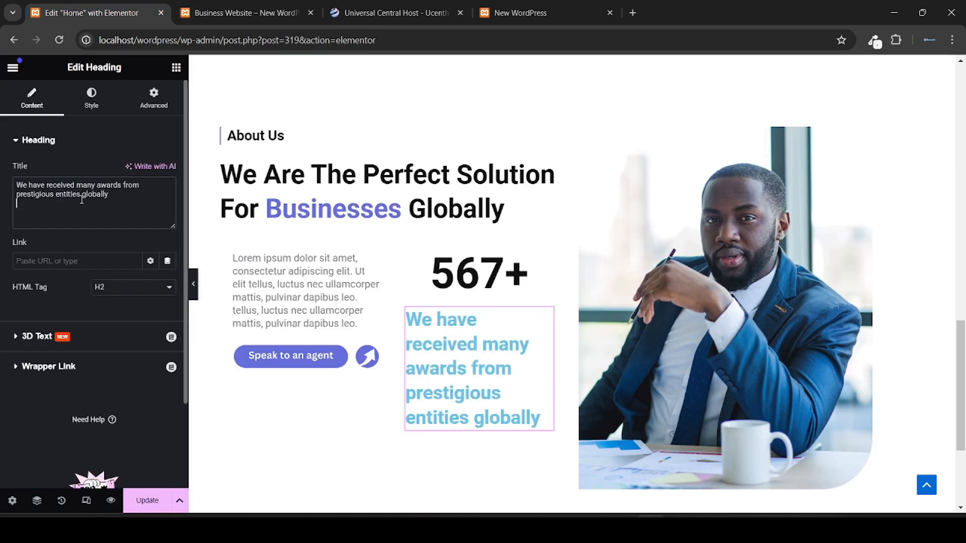
# Step: Set the awards heading's font size to 18 px in its typography settings
pyautogui.click(99, 88)
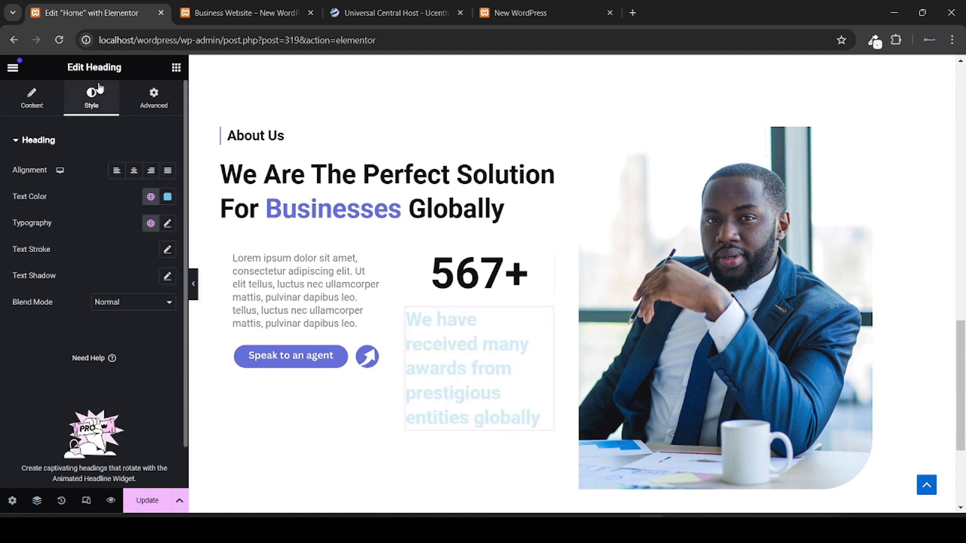
pyautogui.click(167, 224)
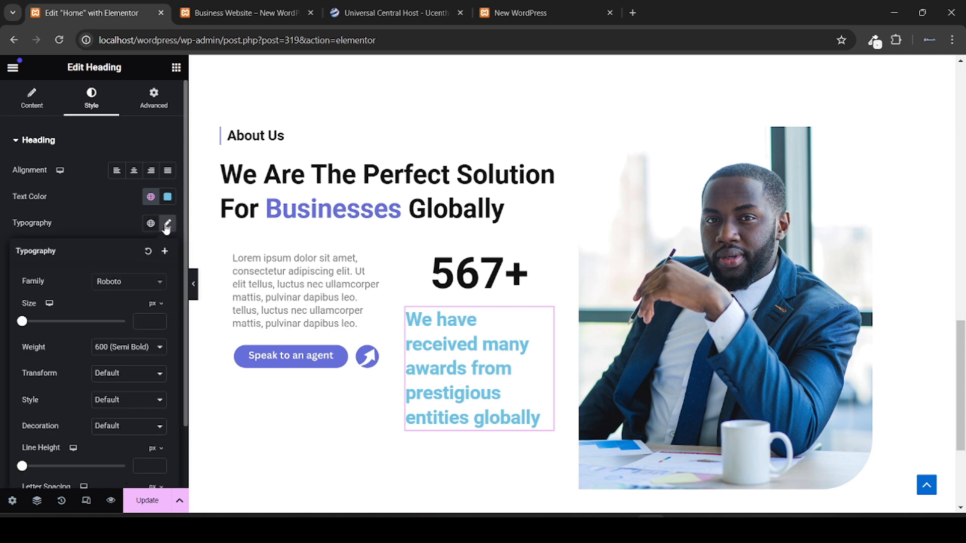
pyautogui.moveTo(22, 326); pyautogui.dragTo(31, 332)
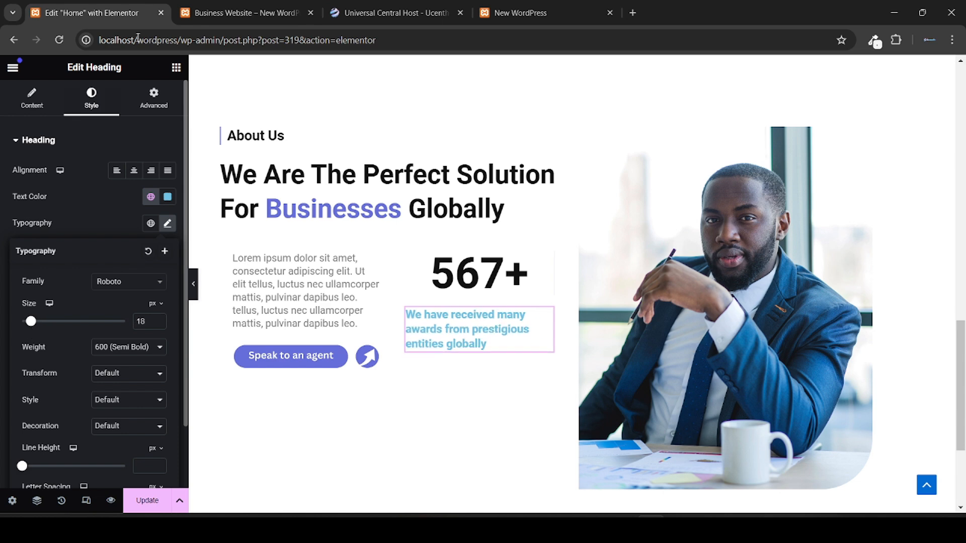
# Step: Sample the light gray background (#F3F3F3) of the reference page's 260+ box with the browser's color picker extension
pyautogui.click(206, 5)
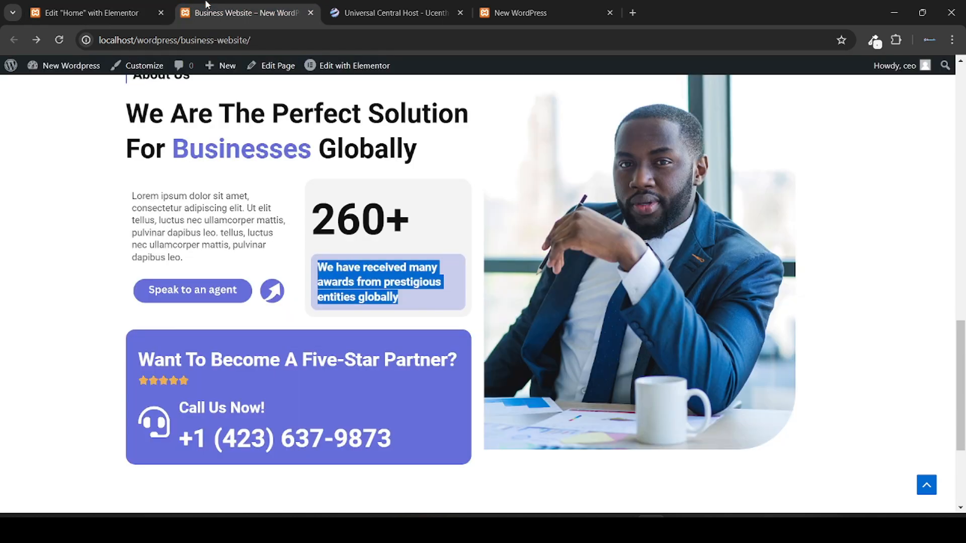
pyautogui.click(432, 202)
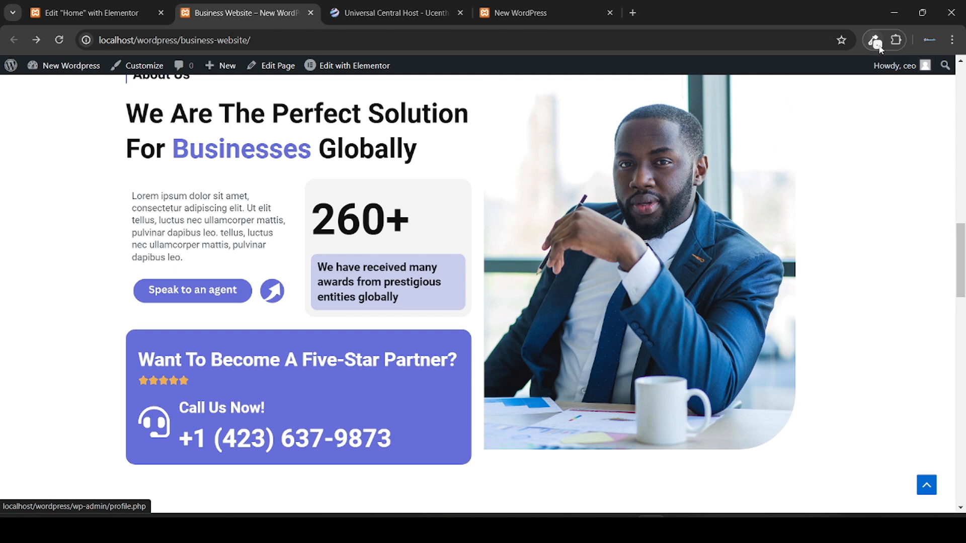
pyautogui.click(875, 41)
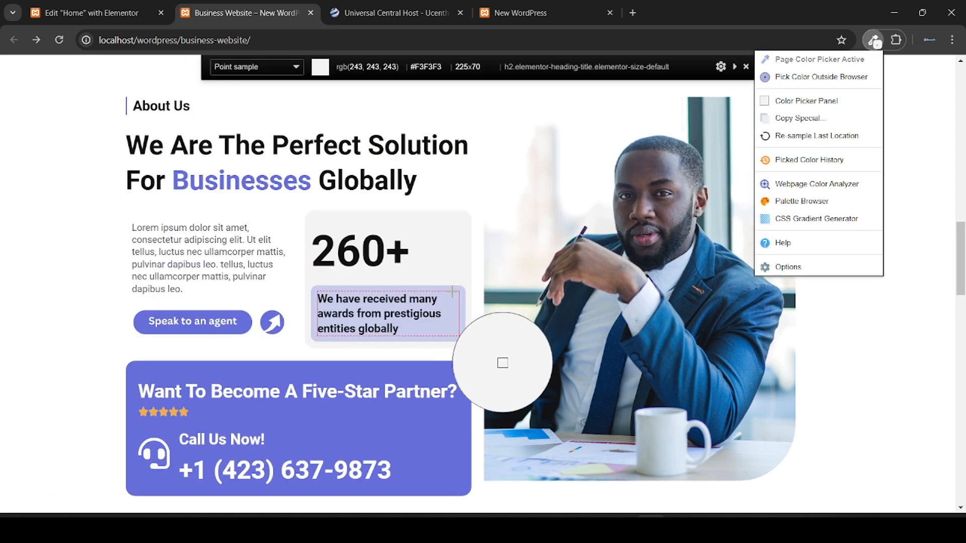
pyautogui.click(448, 264)
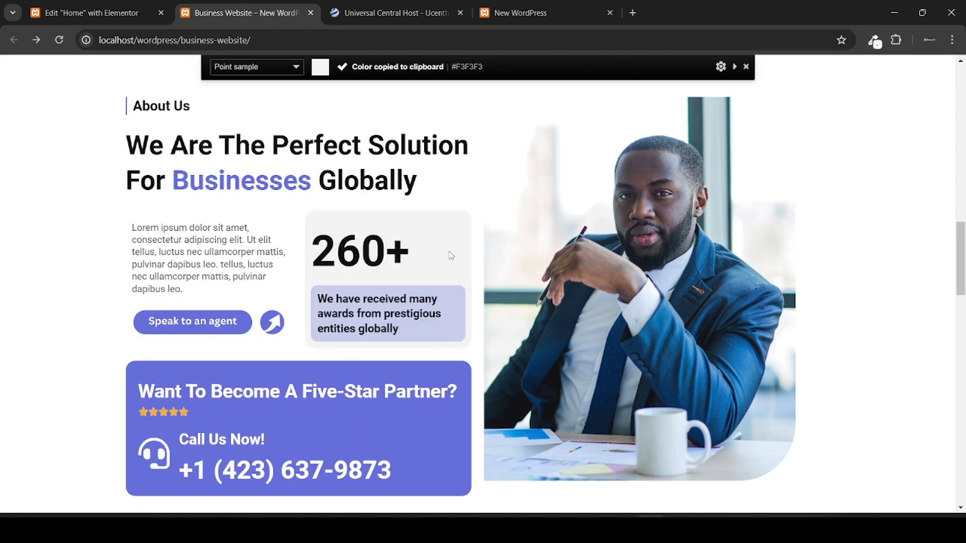
# Step: Give the container around the counter and awards heading a classic background color of #F3F3F3 and compare it with the reference page
pyautogui.click(96, 13)
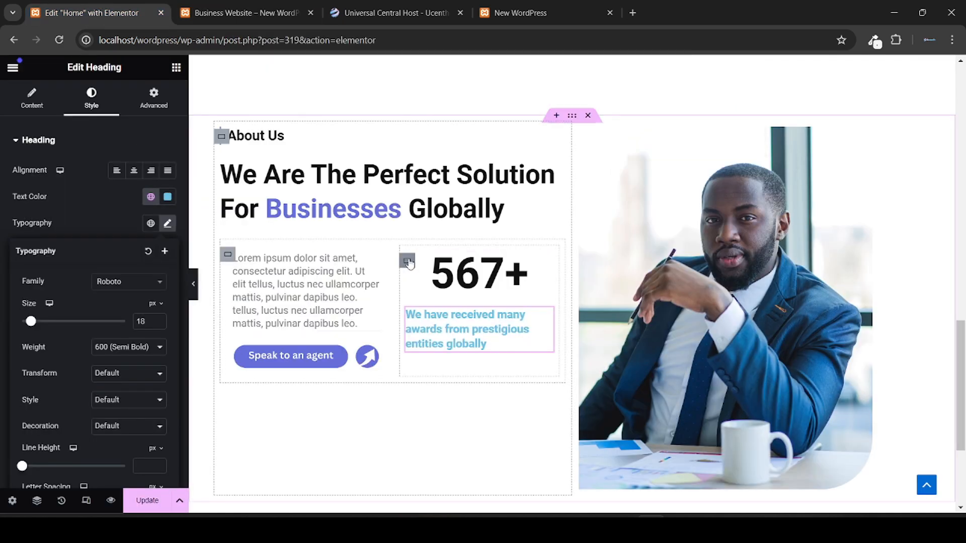
pyautogui.click(408, 261)
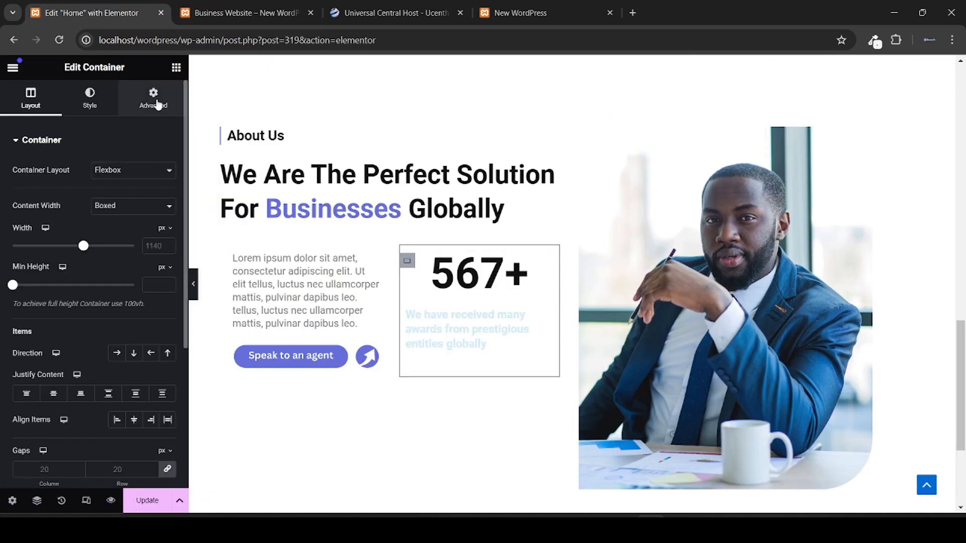
pyautogui.click(95, 101)
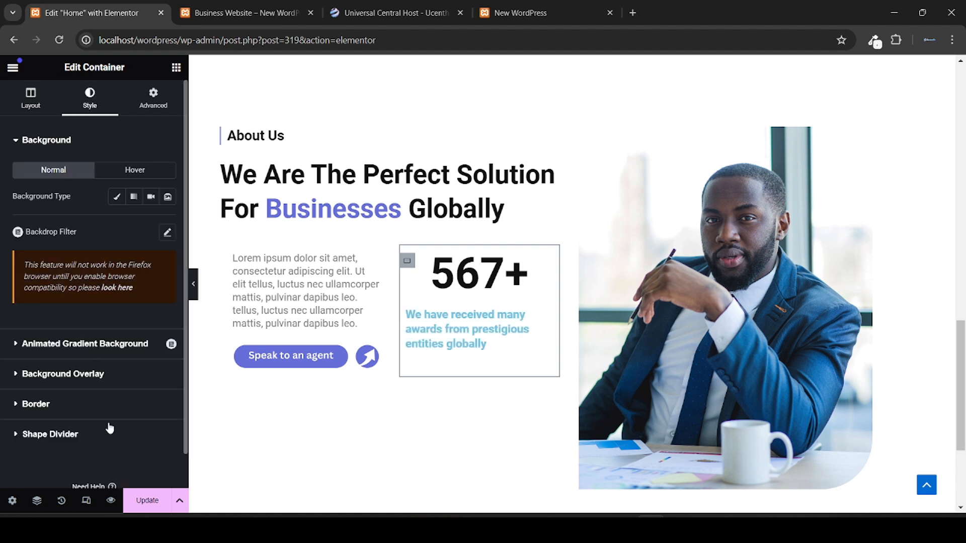
pyautogui.click(112, 201)
pyautogui.click(112, 201)
pyautogui.click(112, 201)
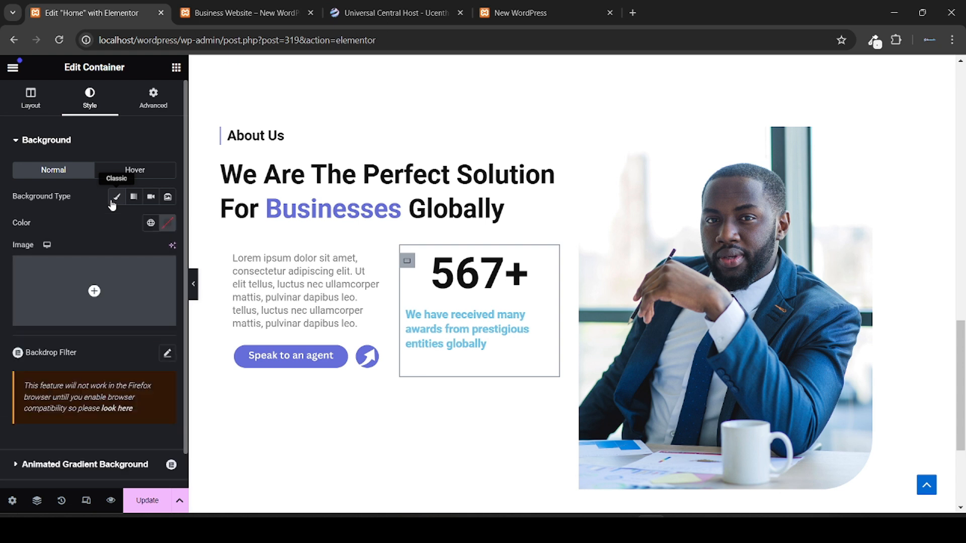
pyautogui.click(168, 224)
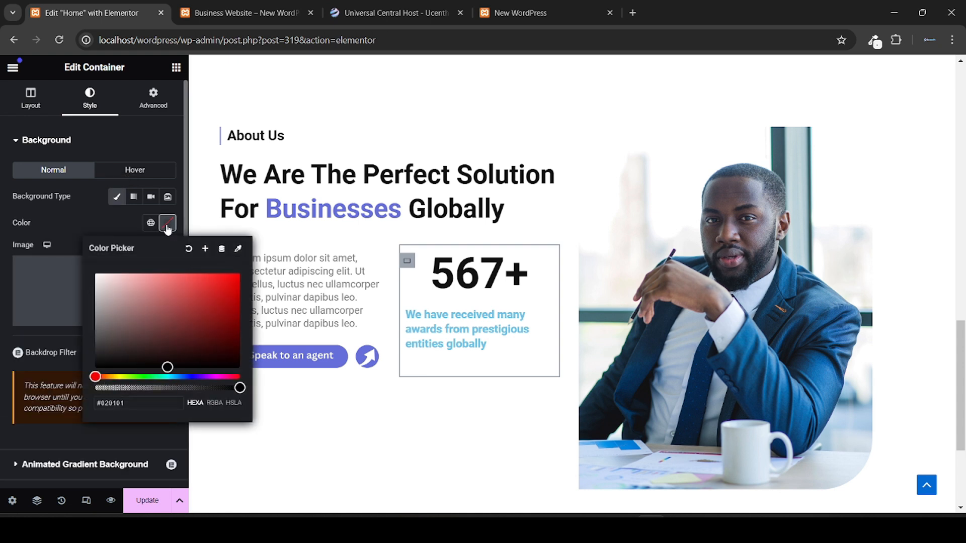
pyautogui.tripleClick(121, 403)
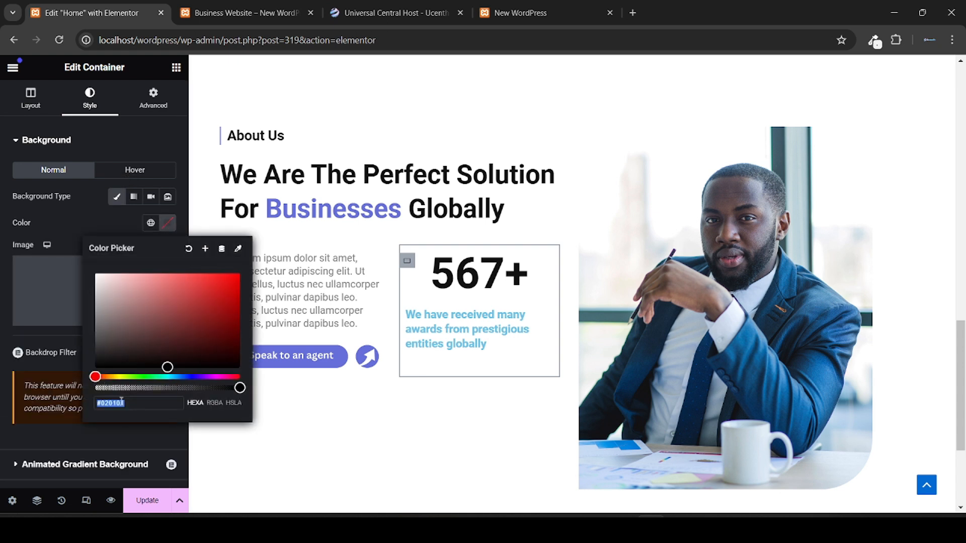
pyautogui.hotkey('ctrl', 'v')
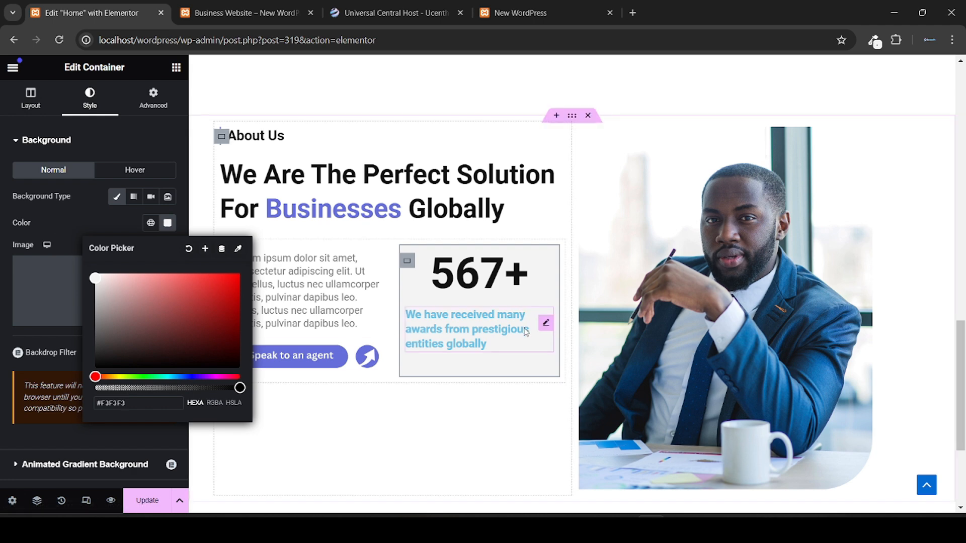
pyautogui.click(241, 13)
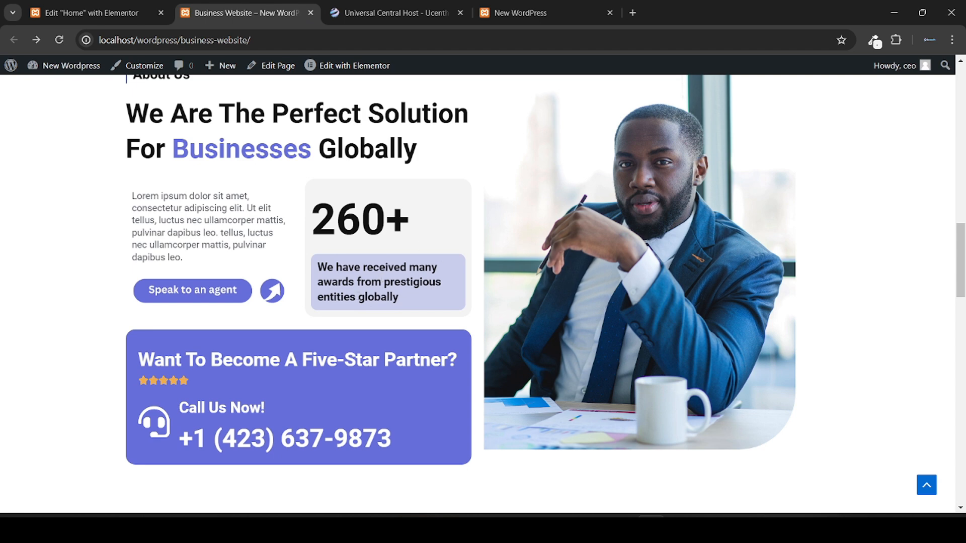
# Step: Enable a classic background for the awards heading in the Home page editor
pyautogui.click(78, 9)
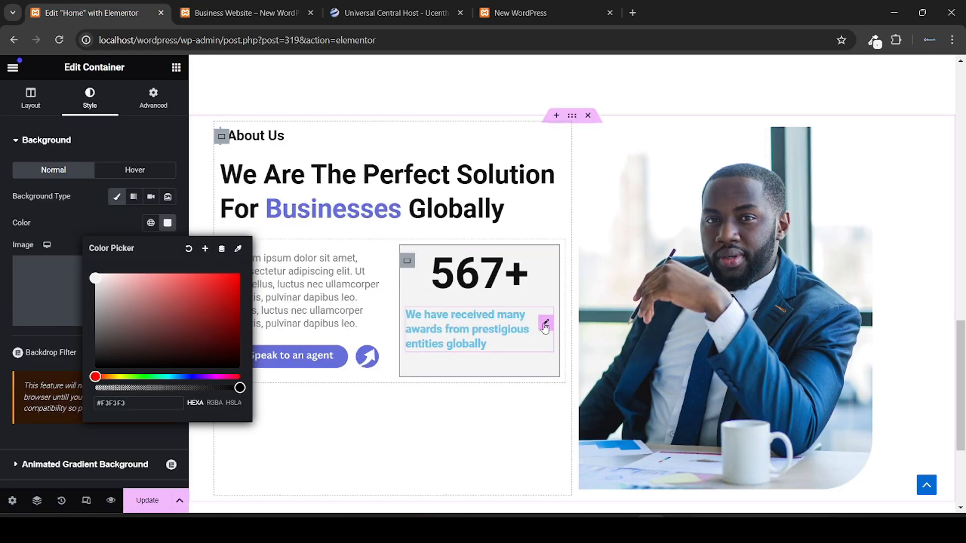
pyautogui.click(544, 326)
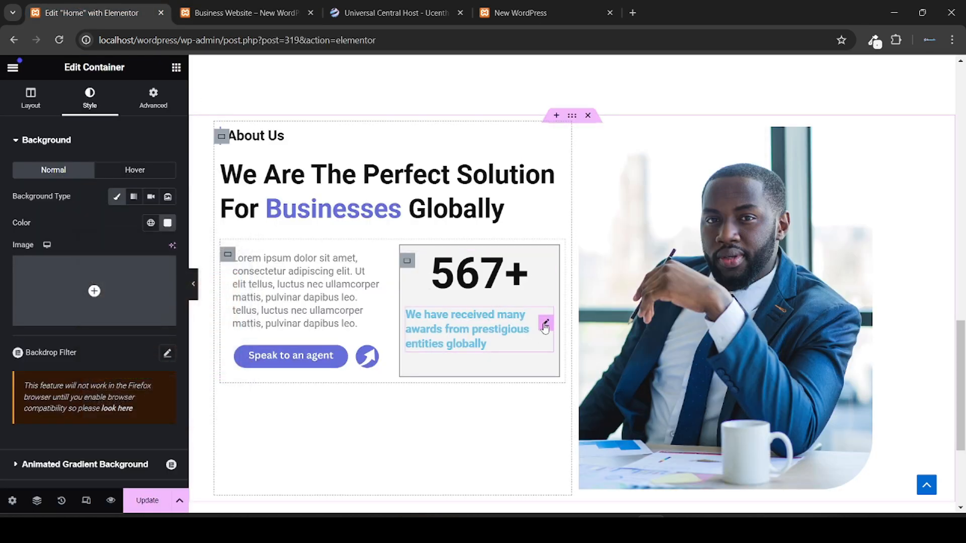
pyautogui.click(136, 117)
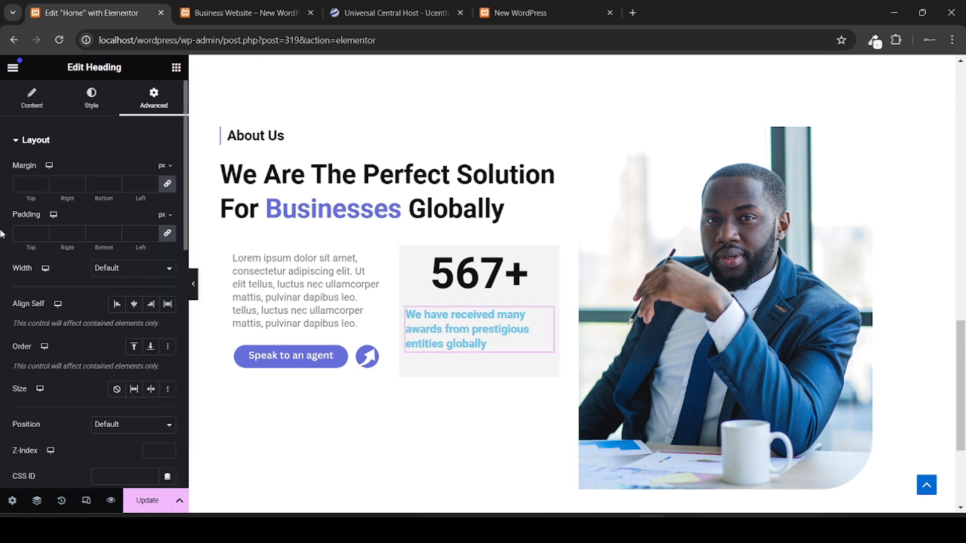
pyautogui.scroll(-10, 1, 234)
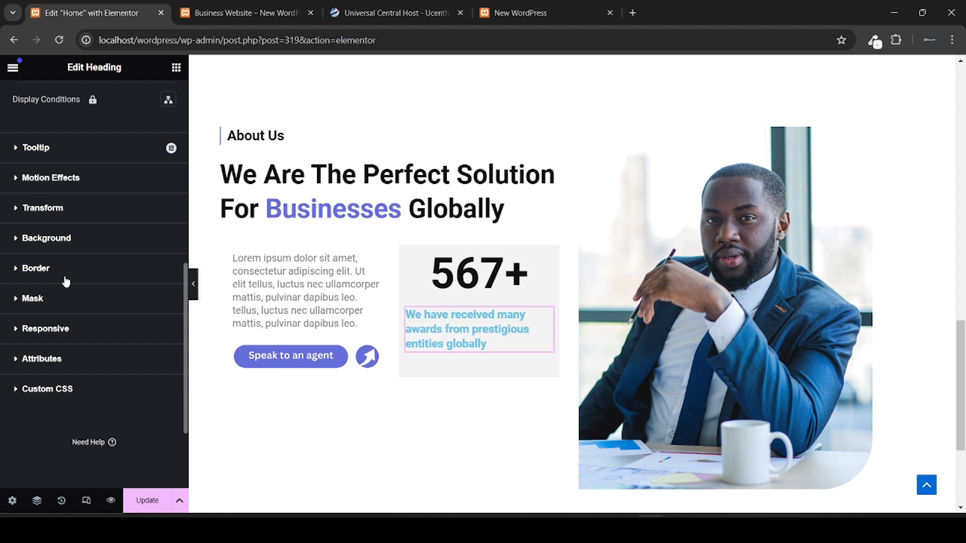
pyautogui.click(74, 248)
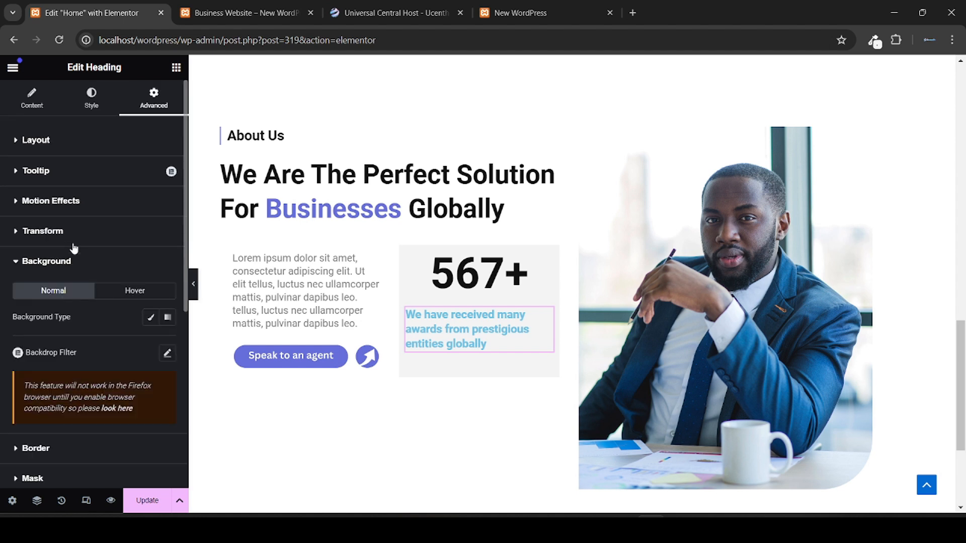
pyautogui.click(151, 318)
# Step: Sample the lavender background (#CACDEC) of the reference page's awards caption with the browser's color picker extension
pyautogui.click(228, 4)
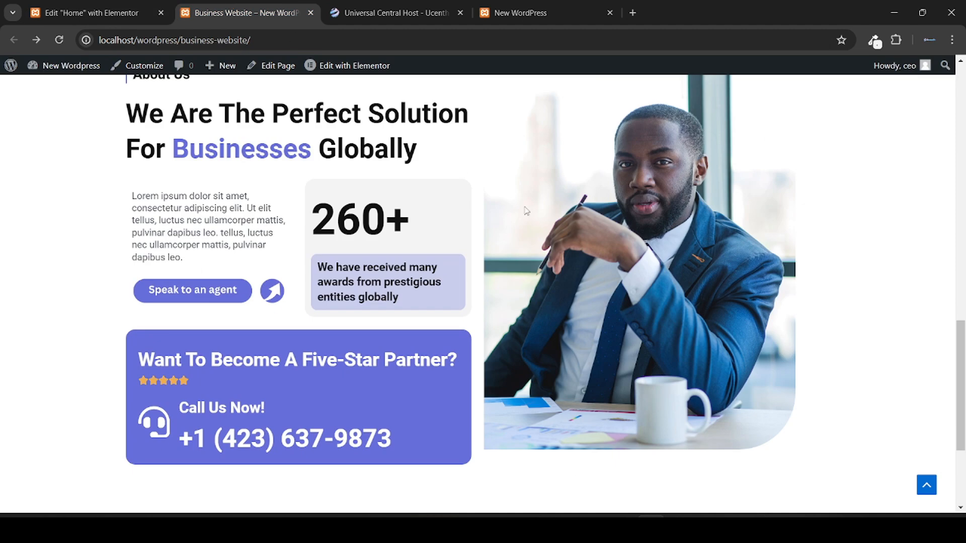
pyautogui.click(874, 40)
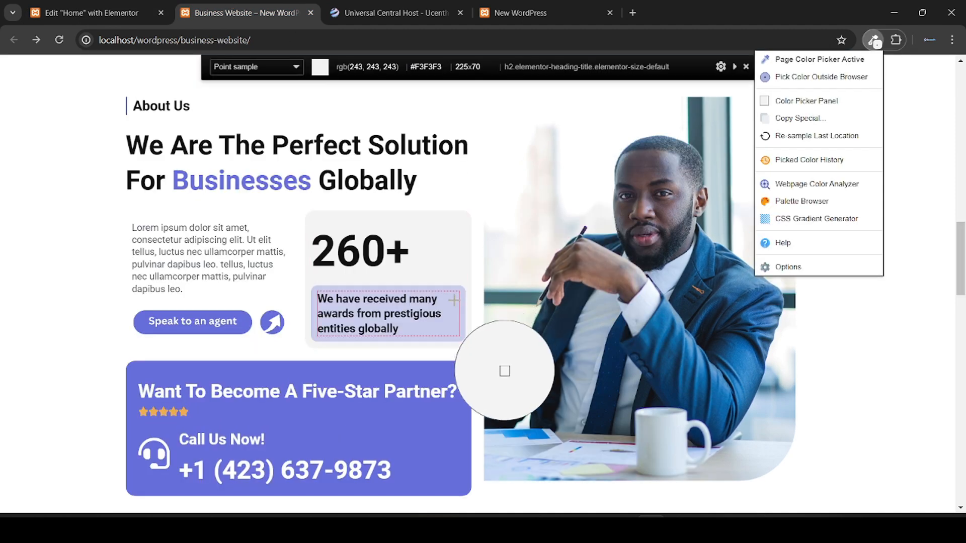
pyautogui.click(453, 301)
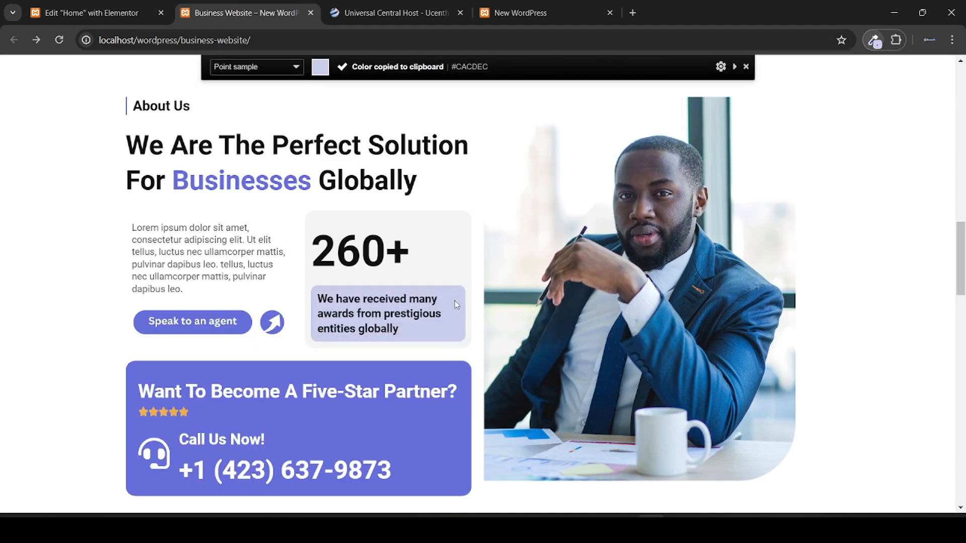
# Step: Set the awards heading's background color to #CACDEC and compare it with the reference page
pyautogui.click(127, 5)
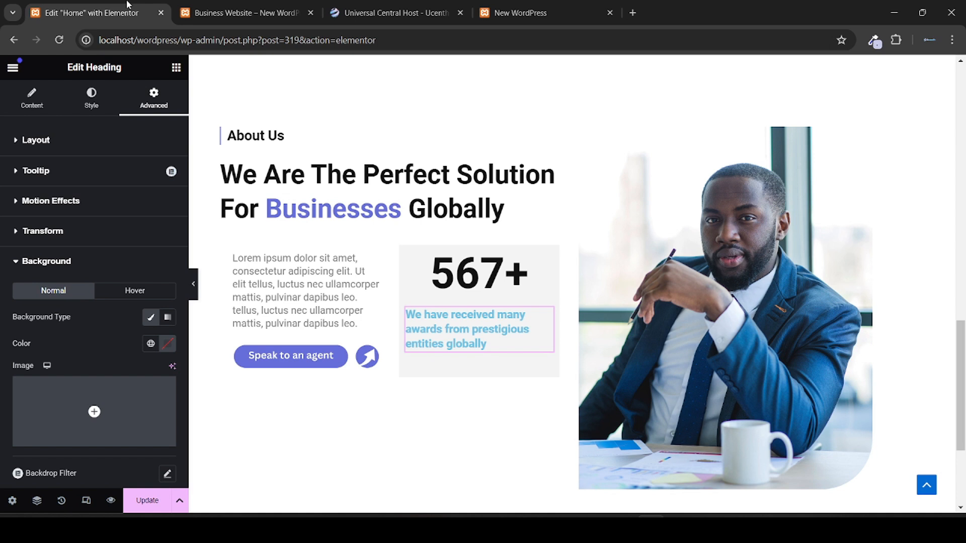
pyautogui.click(168, 345)
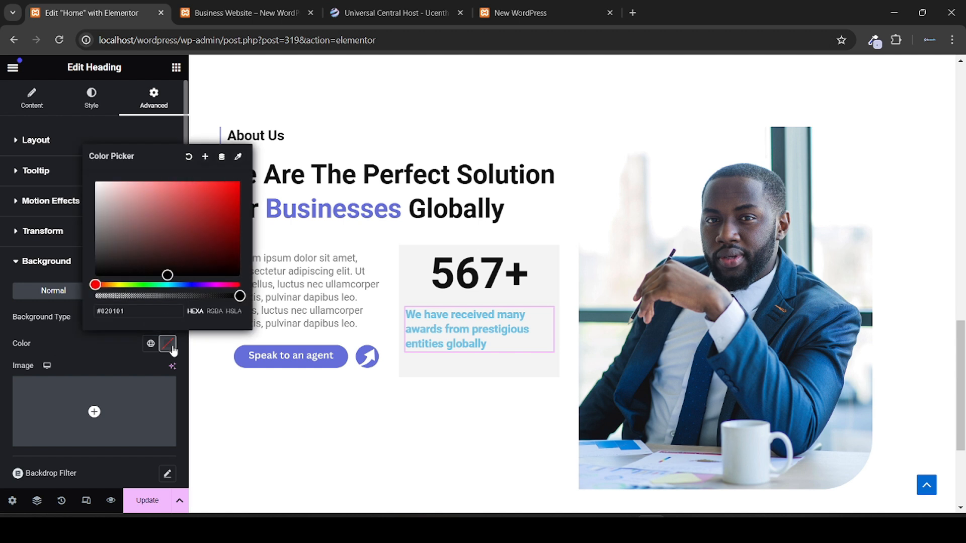
pyautogui.tripleClick(122, 312)
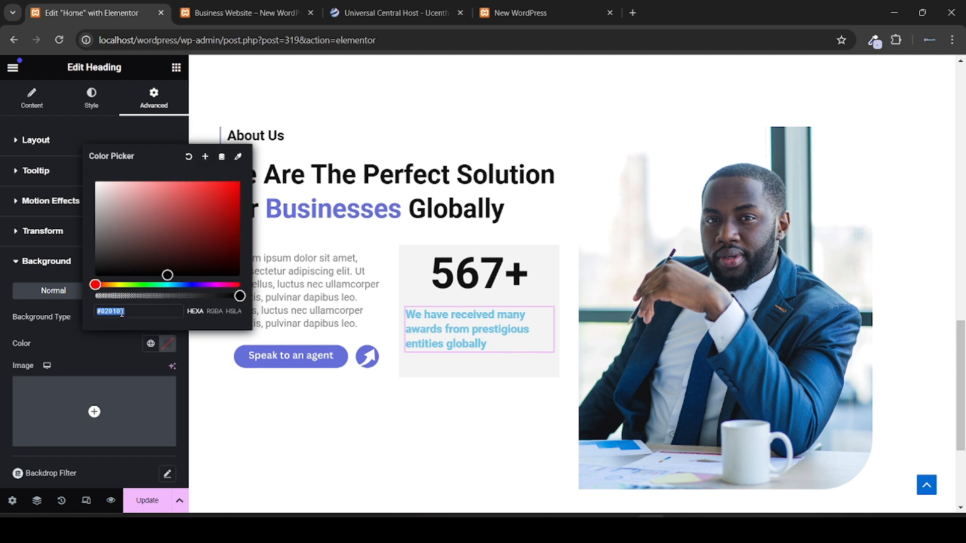
pyautogui.hotkey('ctrl', 'v')
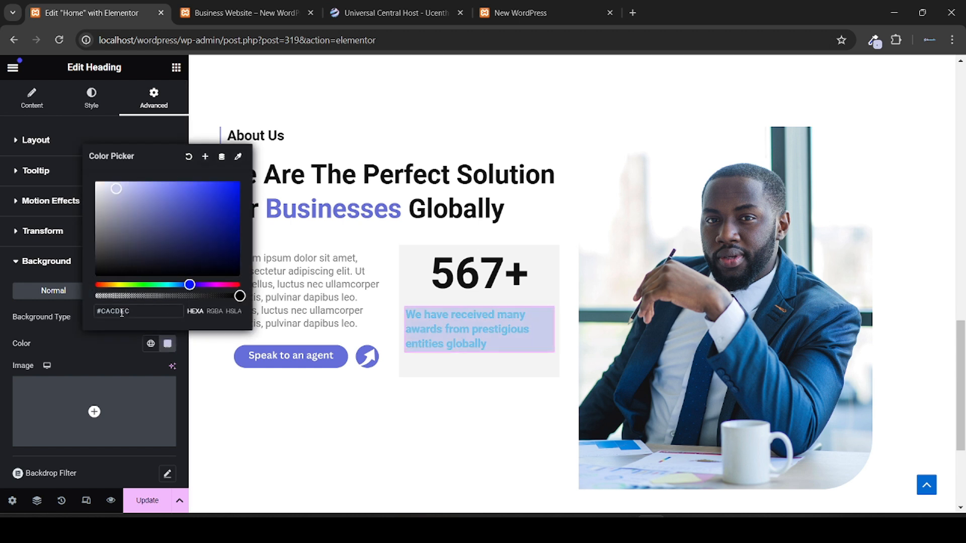
pyautogui.click(231, 11)
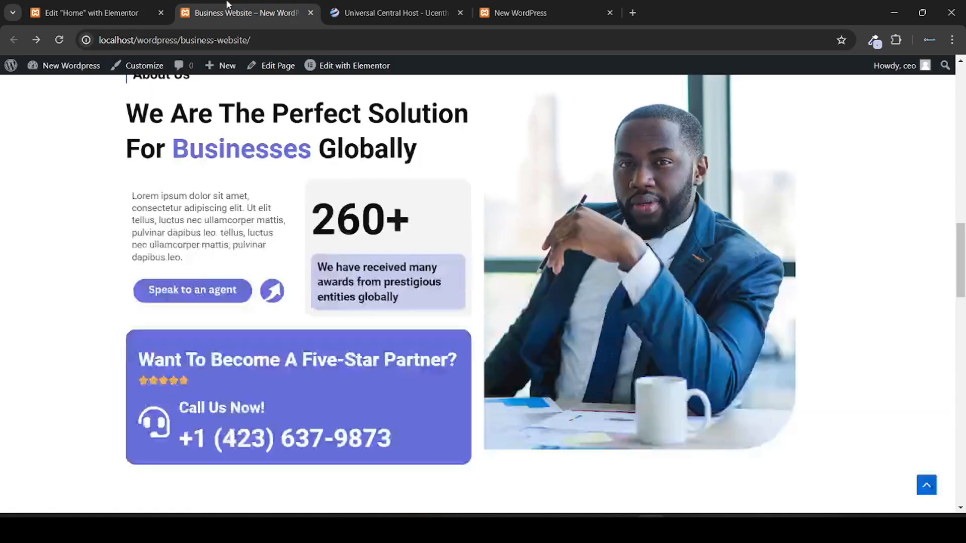
pyautogui.click(78, 6)
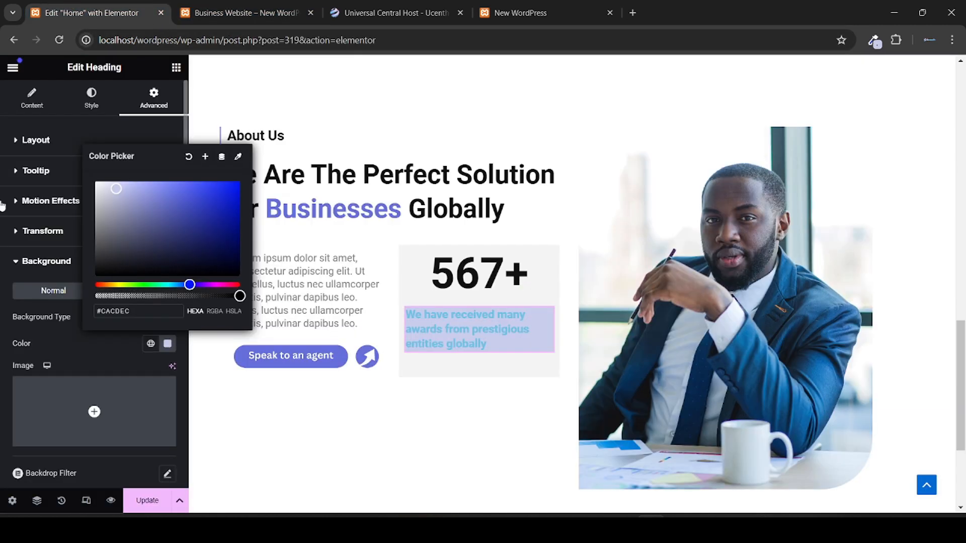
# Step: Change the awards heading's text color to the near-black global color
pyautogui.click(58, 98)
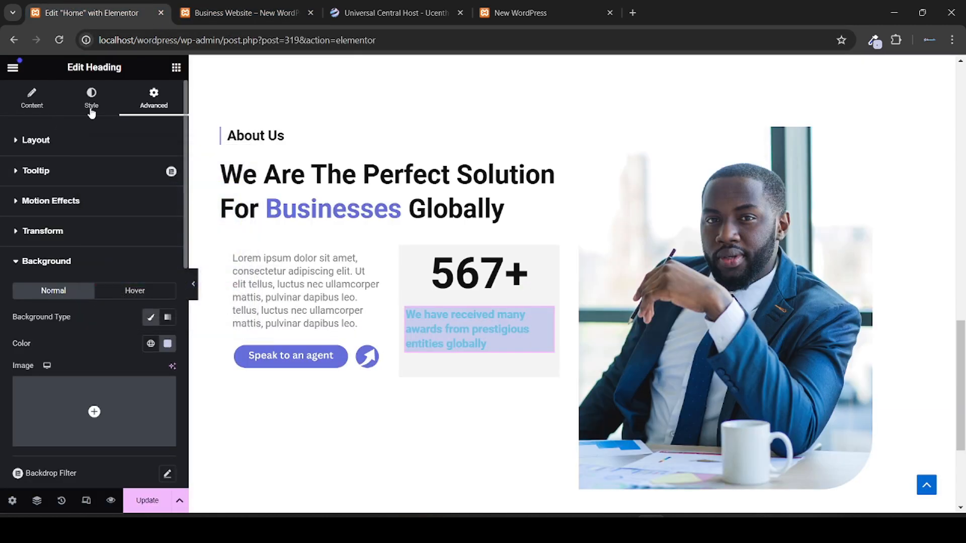
pyautogui.click(91, 107)
pyautogui.click(150, 197)
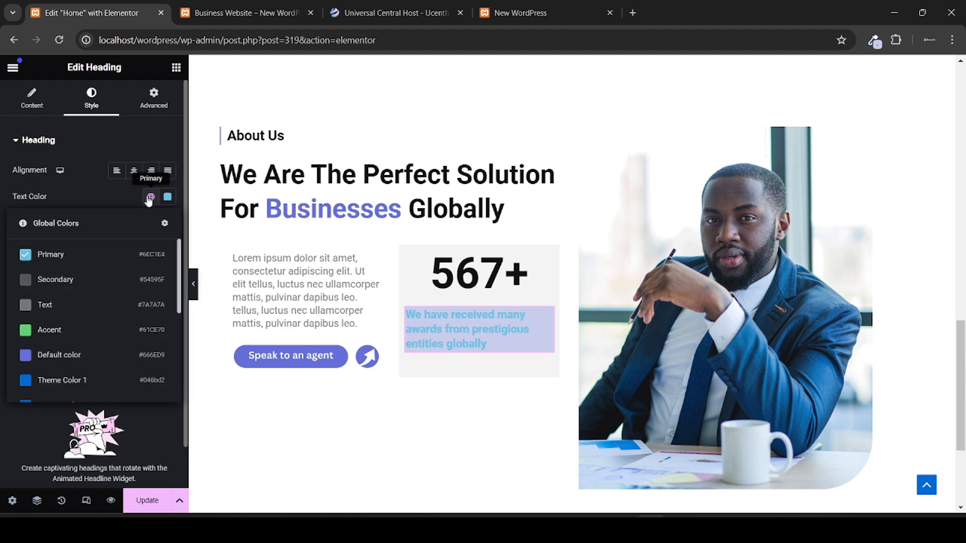
pyautogui.scroll(-5, 86, 330)
pyautogui.click(99, 358)
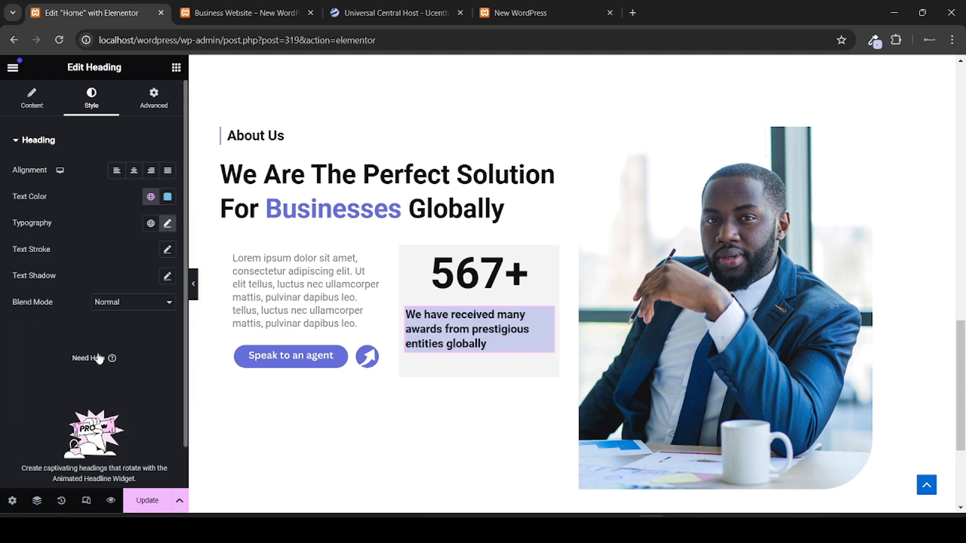
# Step: Give the awards heading 10 px of padding on all sides and compare it with the reference page
pyautogui.click(150, 112)
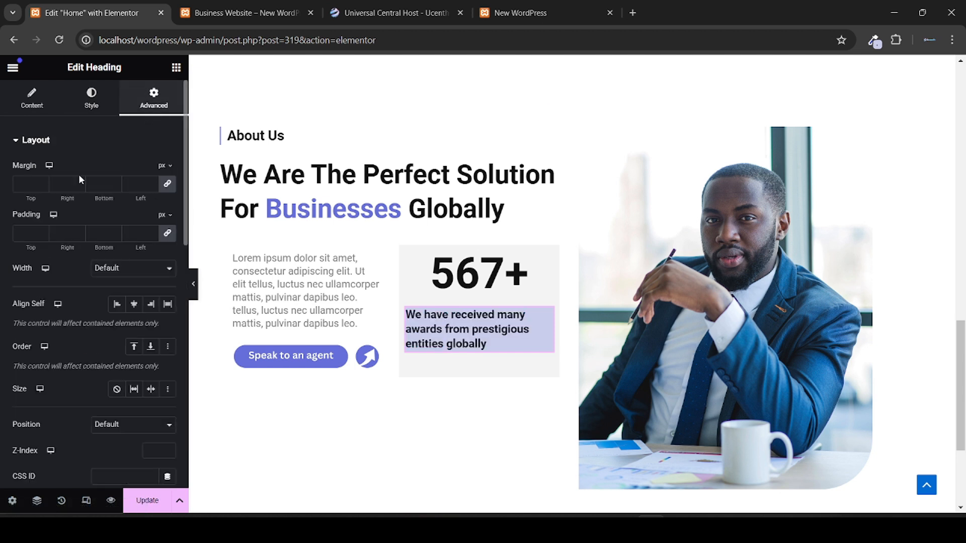
pyautogui.click(24, 234)
pyautogui.write('10')
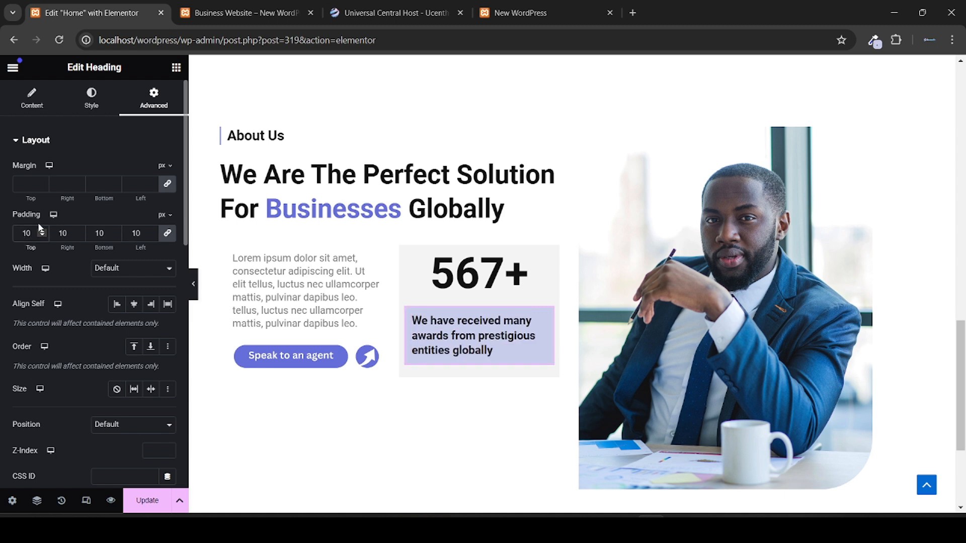
pyautogui.click(213, 6)
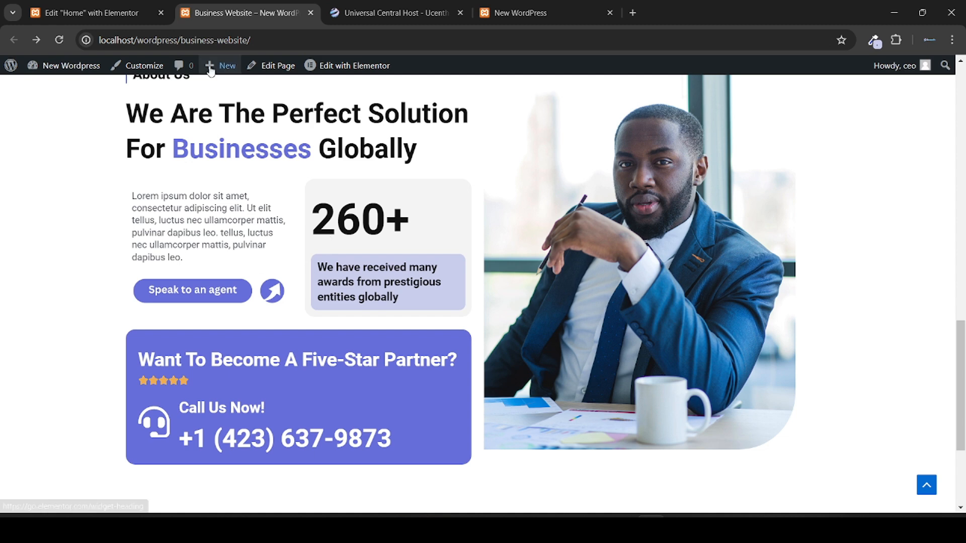
pyautogui.click(90, 12)
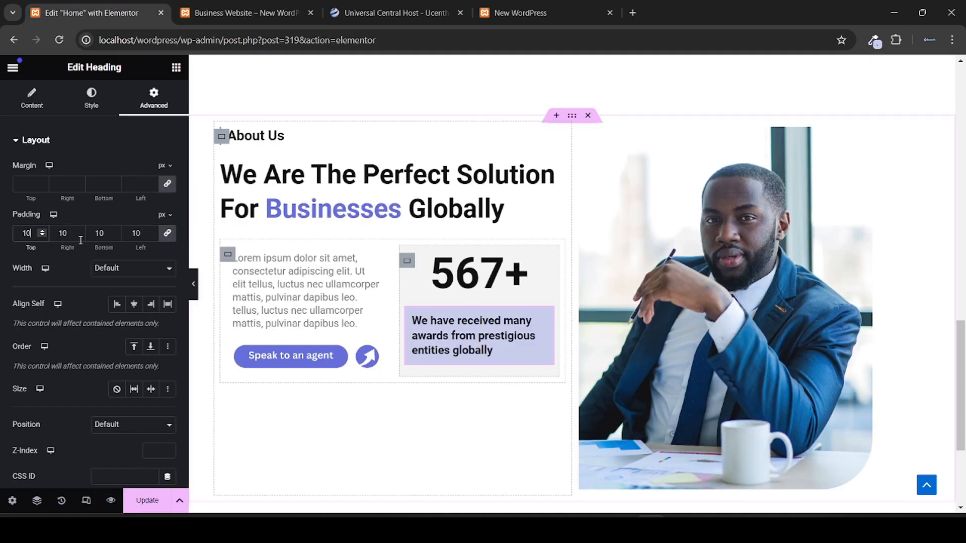
# Step: Round the awards heading's background with a 15 px border radius on all corners and compare it with the reference page
pyautogui.scroll(-2, 1, 349)
pyautogui.scroll(-5, 2, 349)
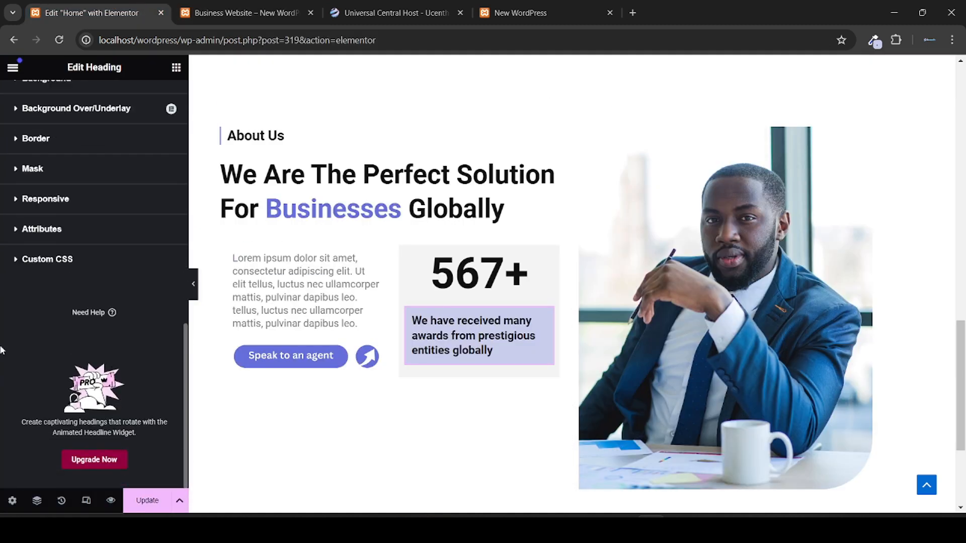
pyautogui.scroll(1, 88, 205)
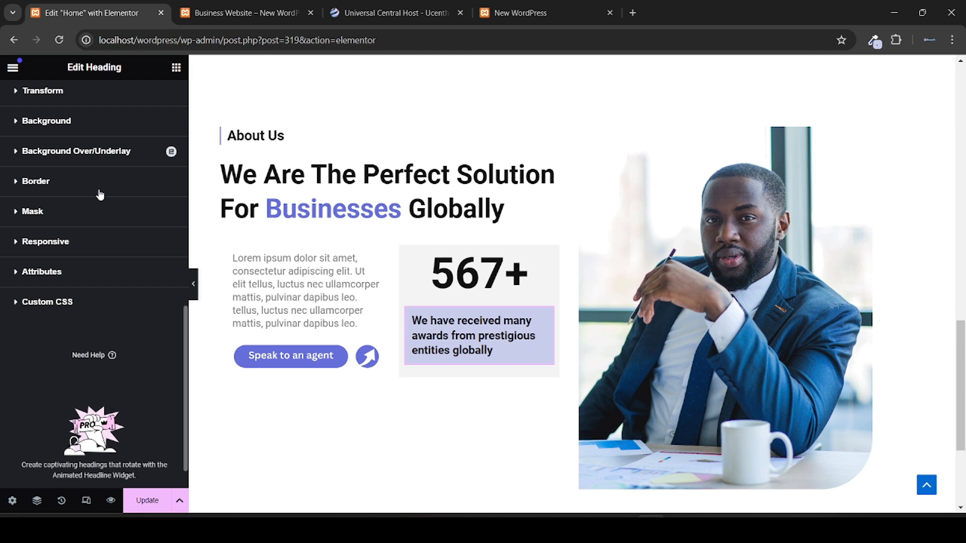
pyautogui.click(100, 194)
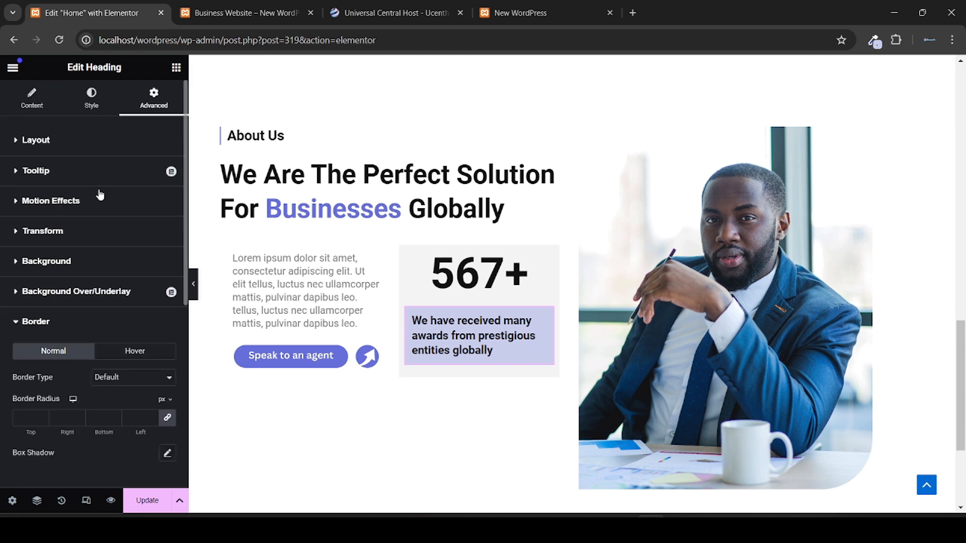
pyautogui.click(28, 416)
pyautogui.write('15')
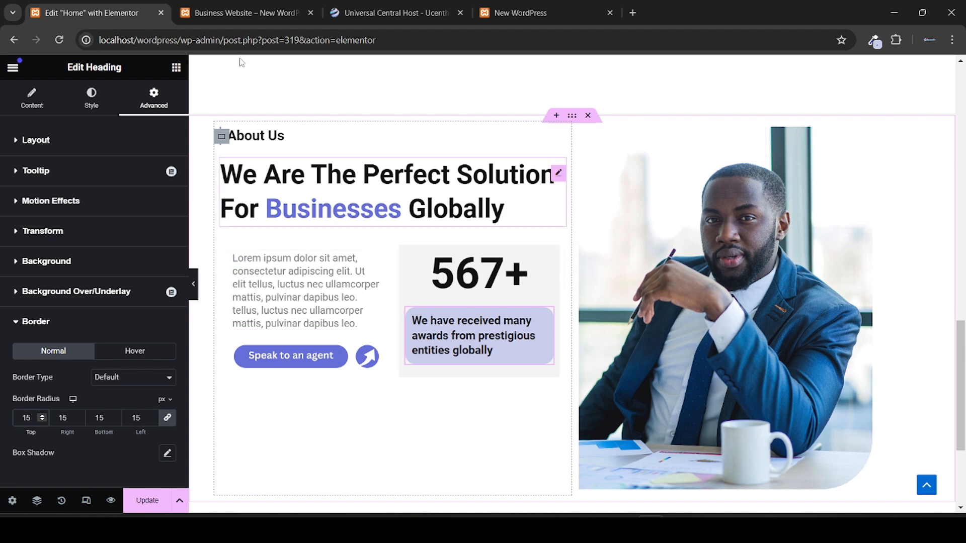
pyautogui.click(229, 4)
pyautogui.click(151, 10)
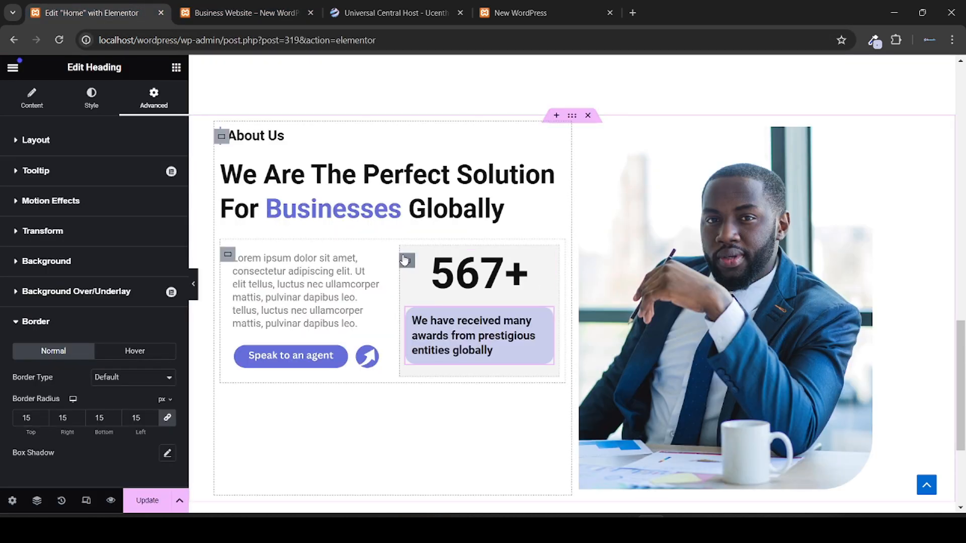
# Step: Set a 15 px border radius on all corners of the gray container around the counter and awards heading
pyautogui.click(405, 260)
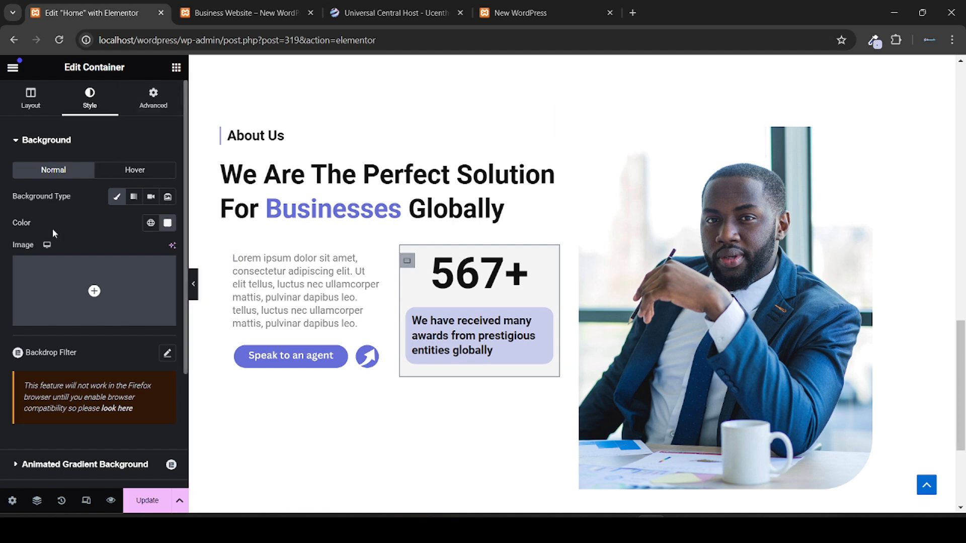
pyautogui.scroll(-3, 53, 229)
pyautogui.scroll(3, 52, 229)
pyautogui.scroll(-3, 45, 357)
pyautogui.click(76, 374)
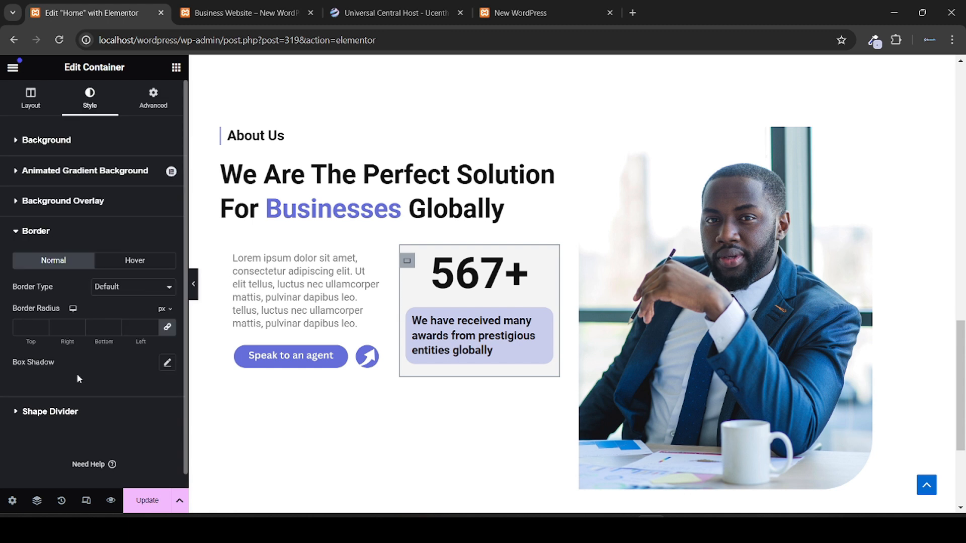
pyautogui.click(33, 328)
pyautogui.write('15')
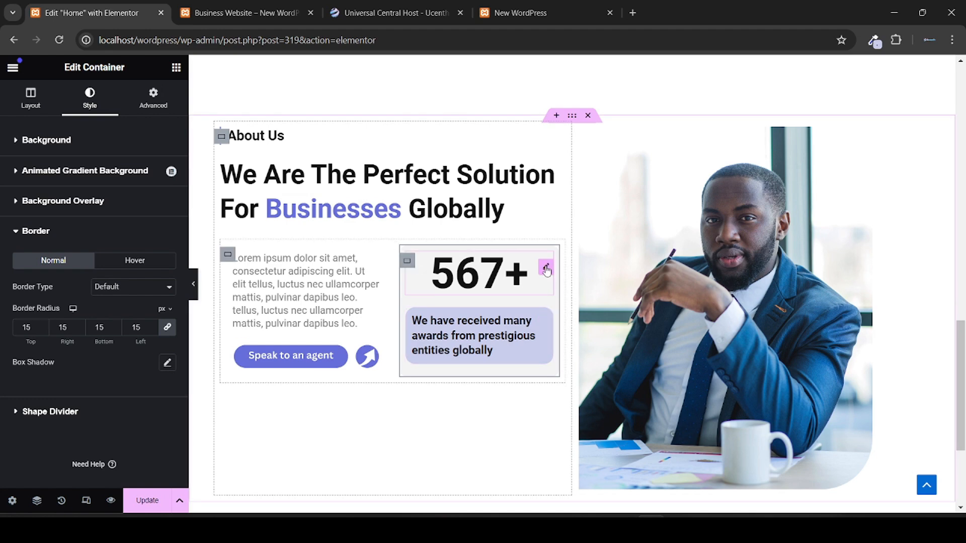
# Step: Align the 567+ counter to the start of its container, matching the number's placement on the reference page
pyautogui.click(546, 270)
pyautogui.click(232, 5)
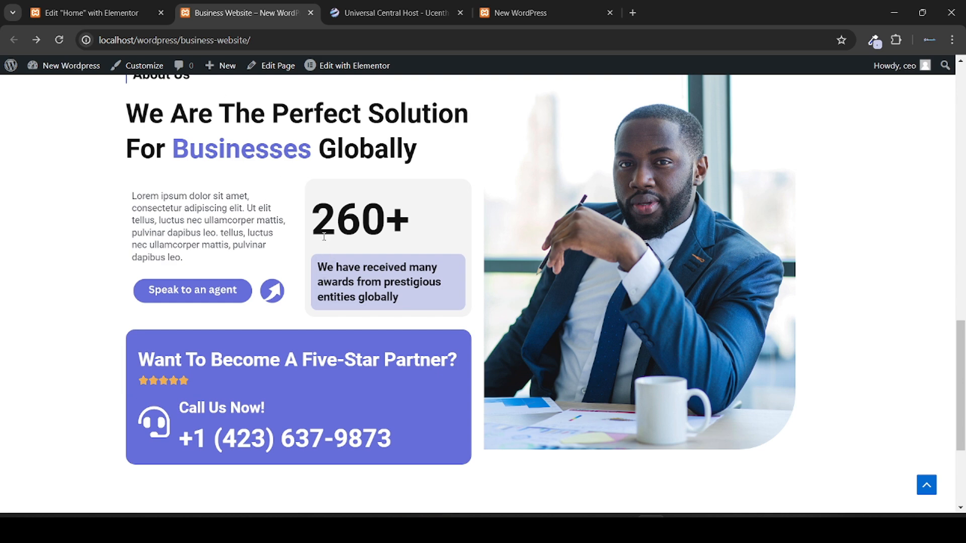
pyautogui.click(95, 12)
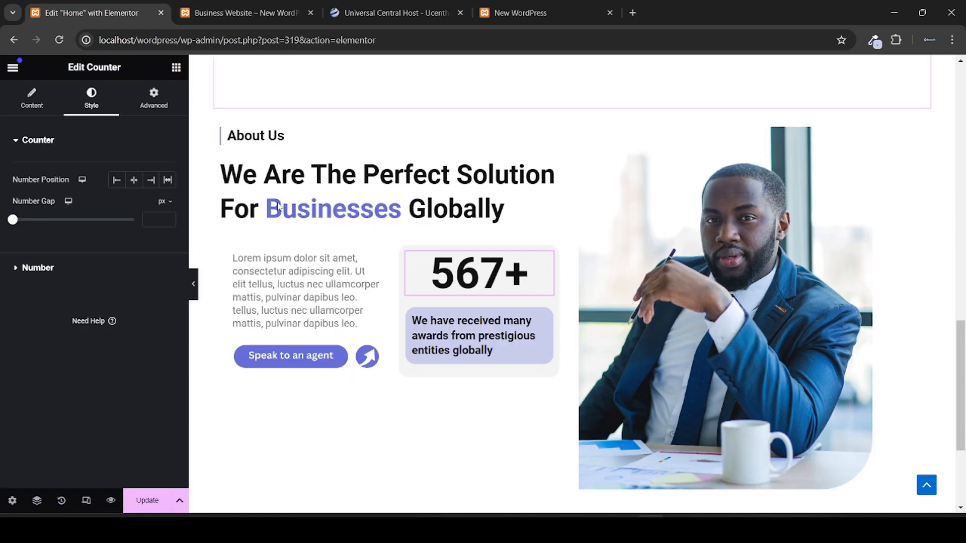
pyautogui.click(151, 99)
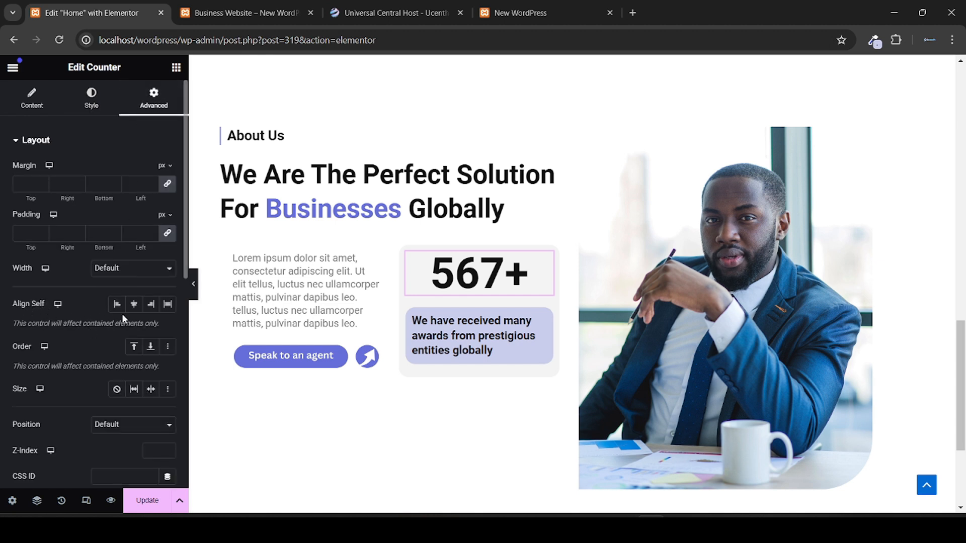
pyautogui.click(117, 305)
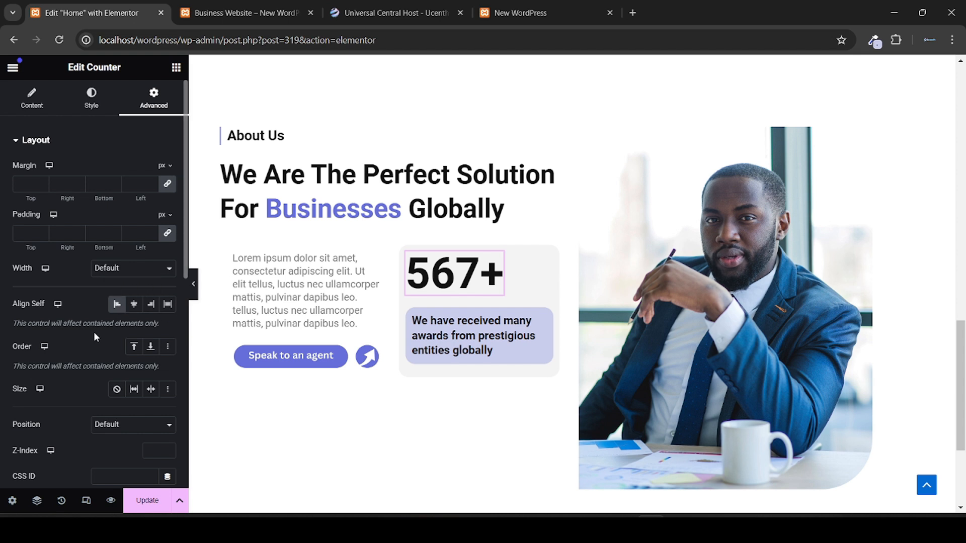
# Step: Examine the reference page's Five-Star Partner call box and the matching empty space below the counter row on the Home page
pyautogui.click(240, 4)
pyautogui.scroll(-2, 324, 229)
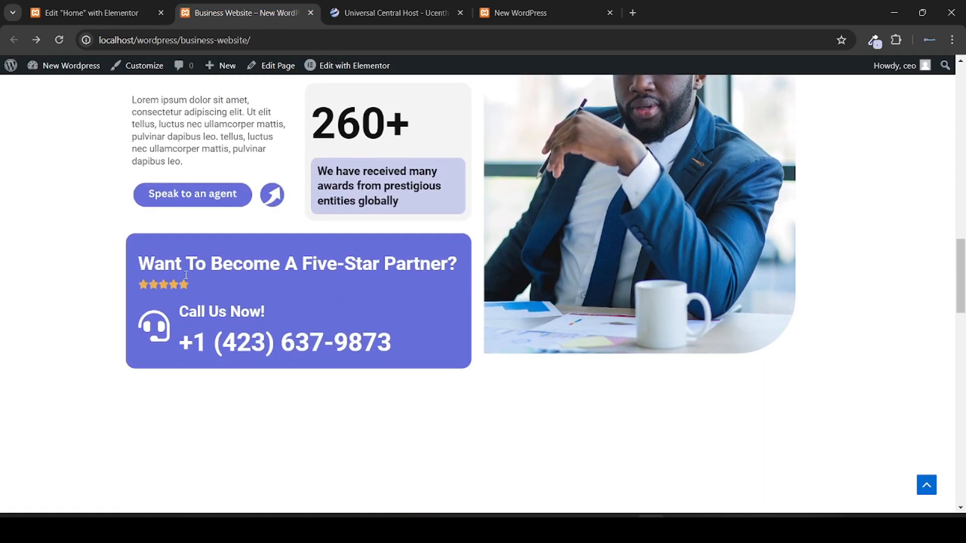
pyautogui.click(105, 4)
pyautogui.scroll(-2, 429, 332)
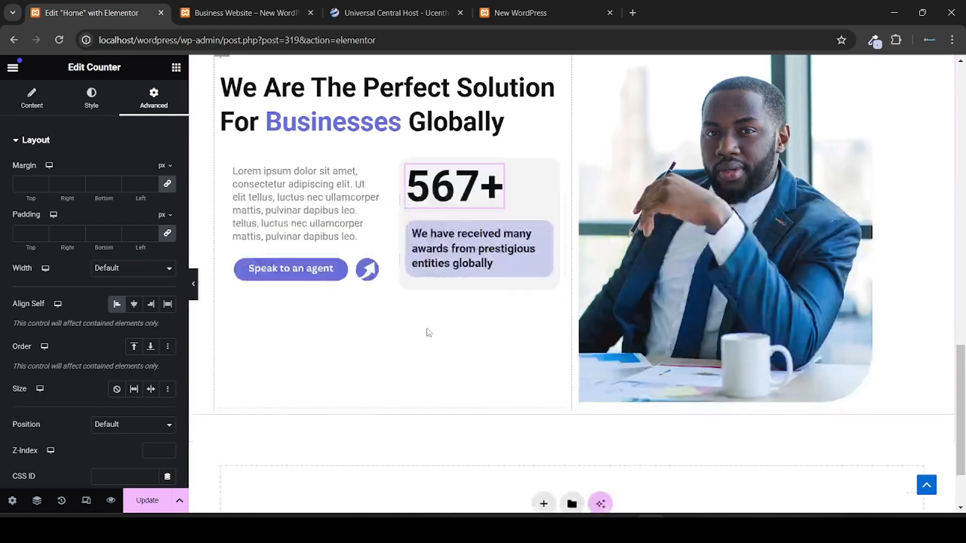
# Step: Add a new container below the text and counter row and set its minimum height to 145 px
pyautogui.click(175, 71)
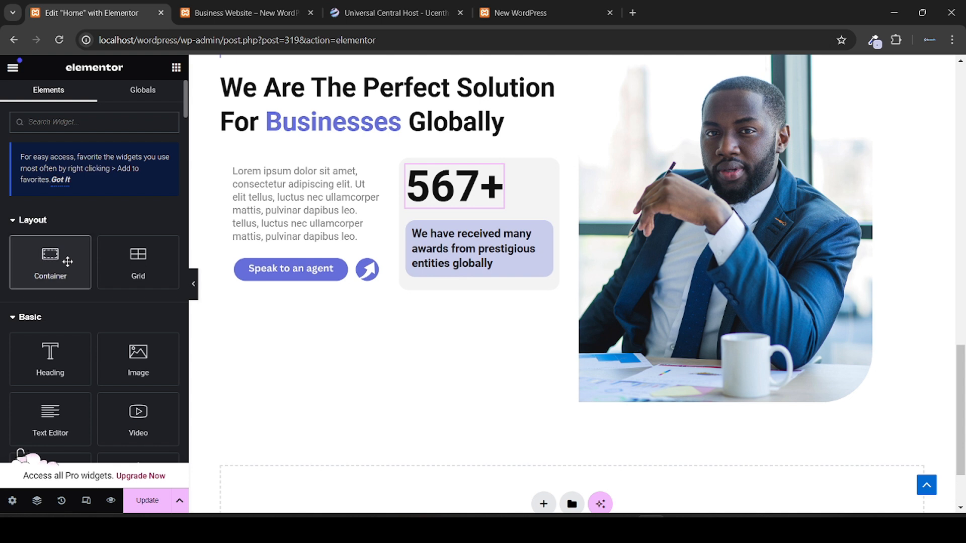
pyautogui.moveTo(68, 261); pyautogui.dragTo(463, 295)
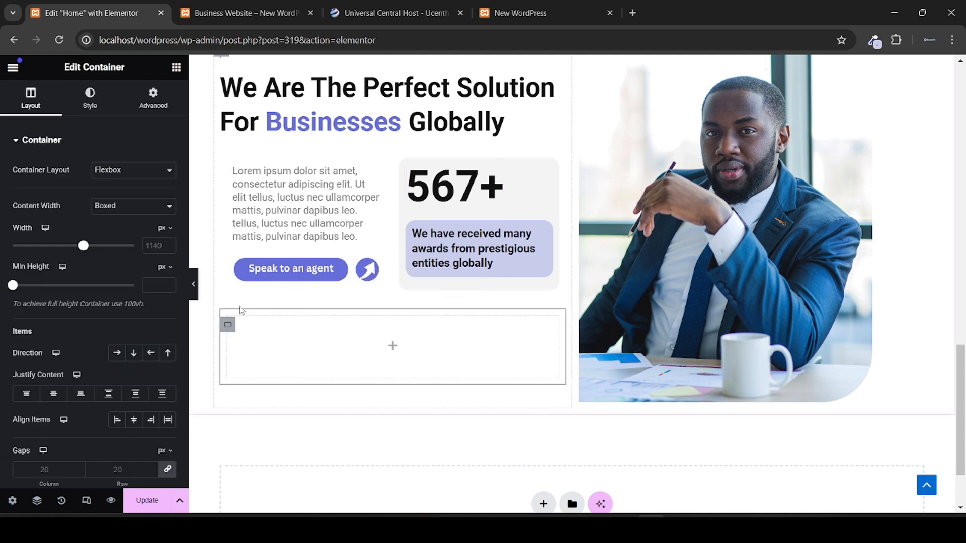
pyautogui.click(212, 6)
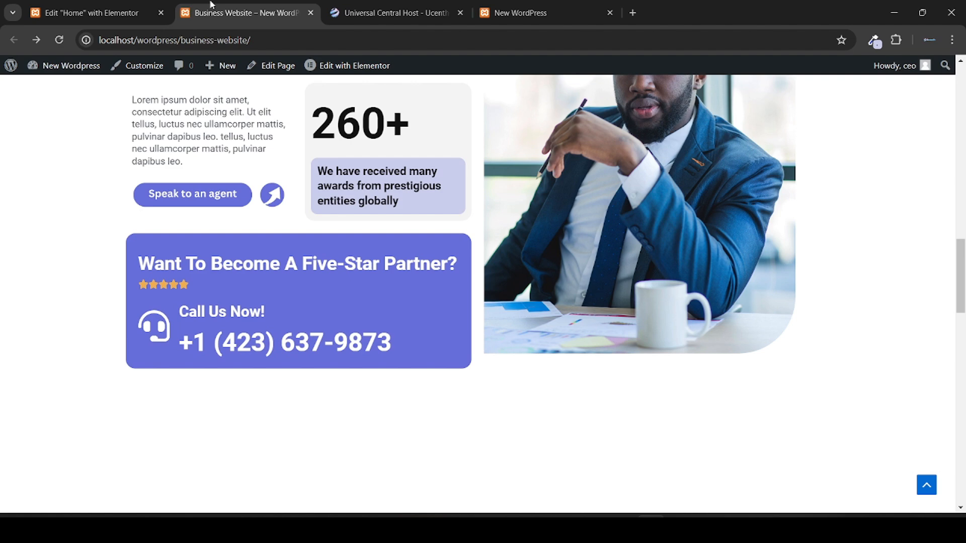
pyautogui.click(111, 7)
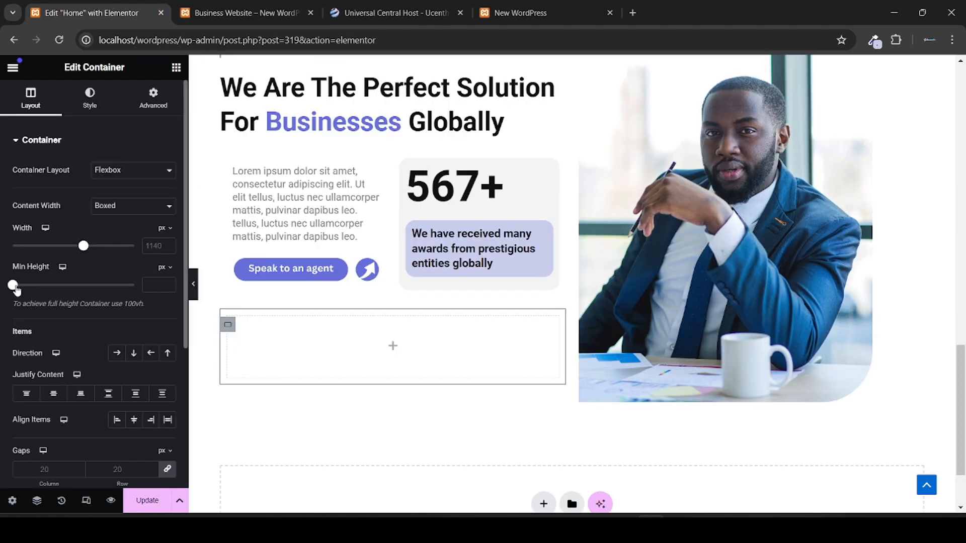
pyautogui.moveTo(15, 287); pyautogui.dragTo(29, 296)
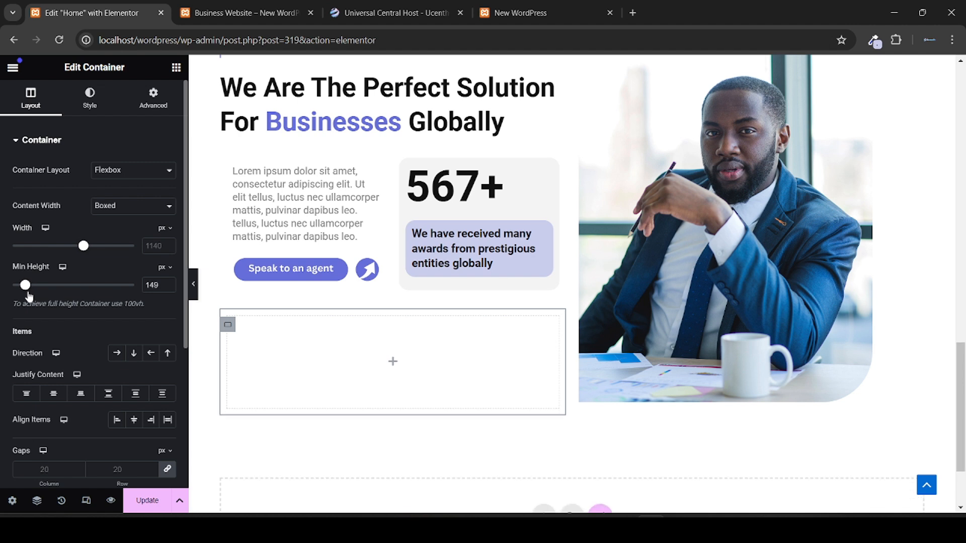
pyautogui.click(167, 288)
pyautogui.doubleClick(167, 288)
pyautogui.click(168, 287)
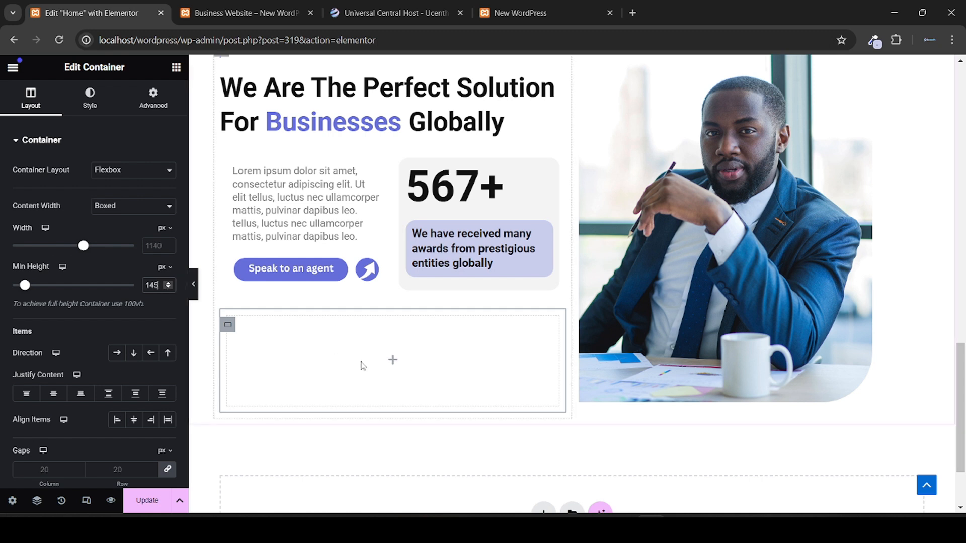
# Step: Fill the new container below the counter row with the global Default color as a classic background
pyautogui.click(229, 333)
pyautogui.click(90, 100)
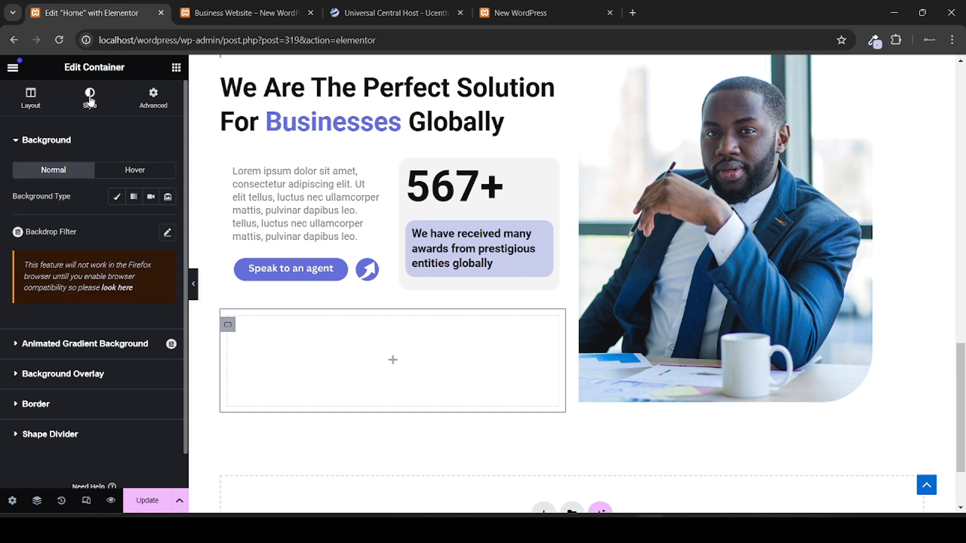
pyautogui.click(117, 199)
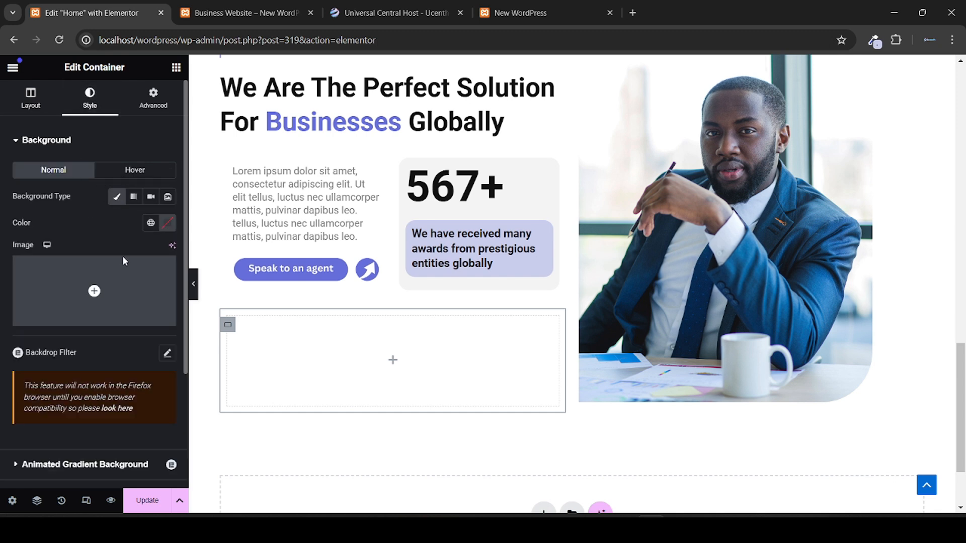
pyautogui.click(155, 227)
pyautogui.click(89, 377)
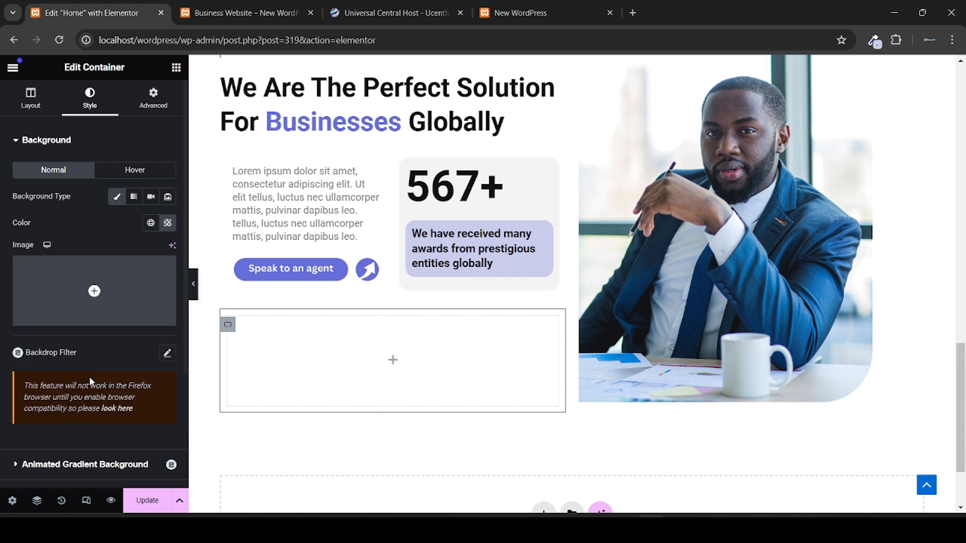
pyautogui.moveTo(53, 282)
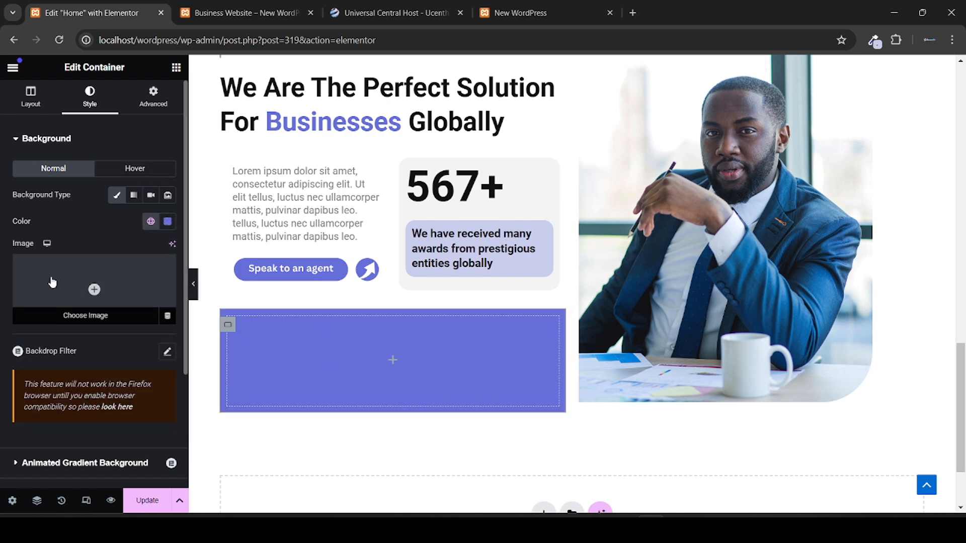
# Step: Round all corners of the purple container with a 15 px border radius, matching the reference page's call box
pyautogui.scroll(-3, 53, 282)
pyautogui.click(241, 12)
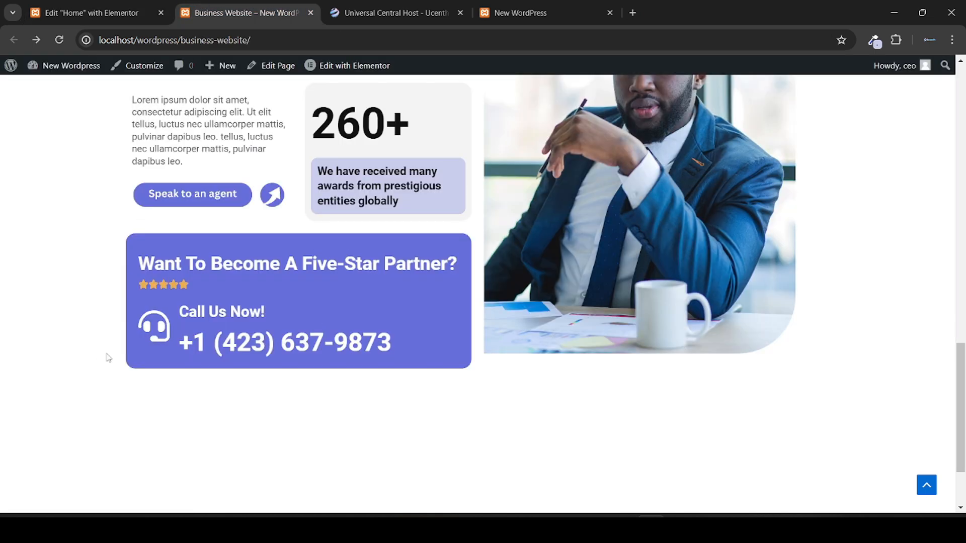
pyautogui.click(91, 13)
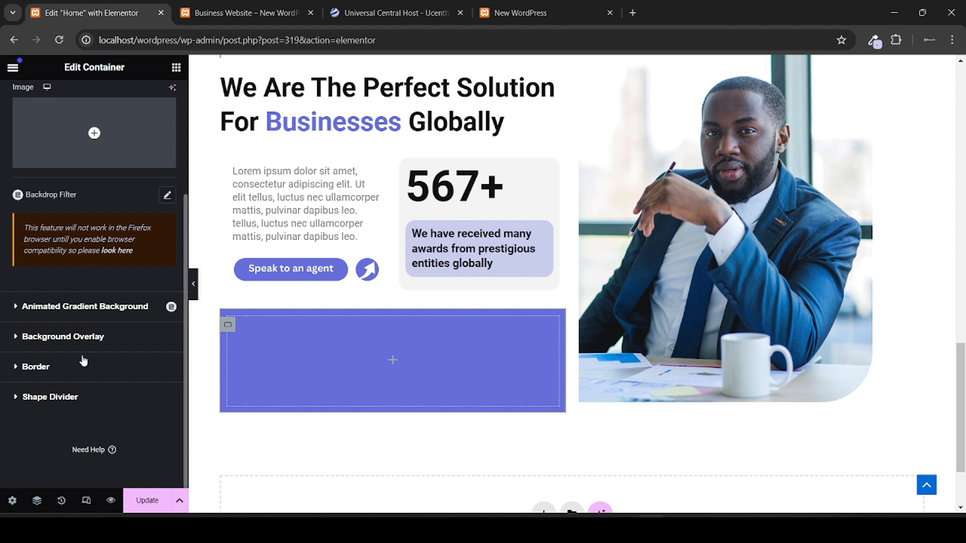
pyautogui.click(70, 377)
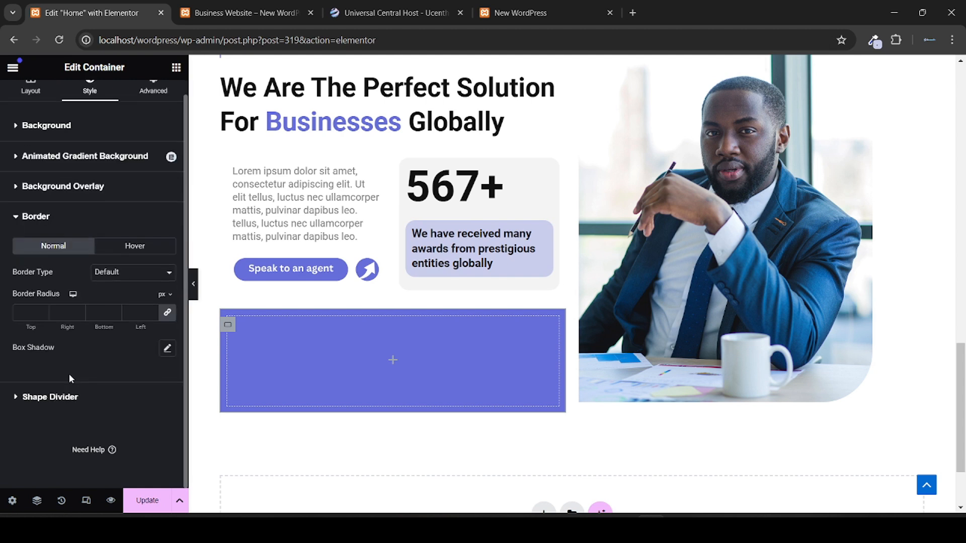
pyautogui.click(31, 314)
pyautogui.write('15')
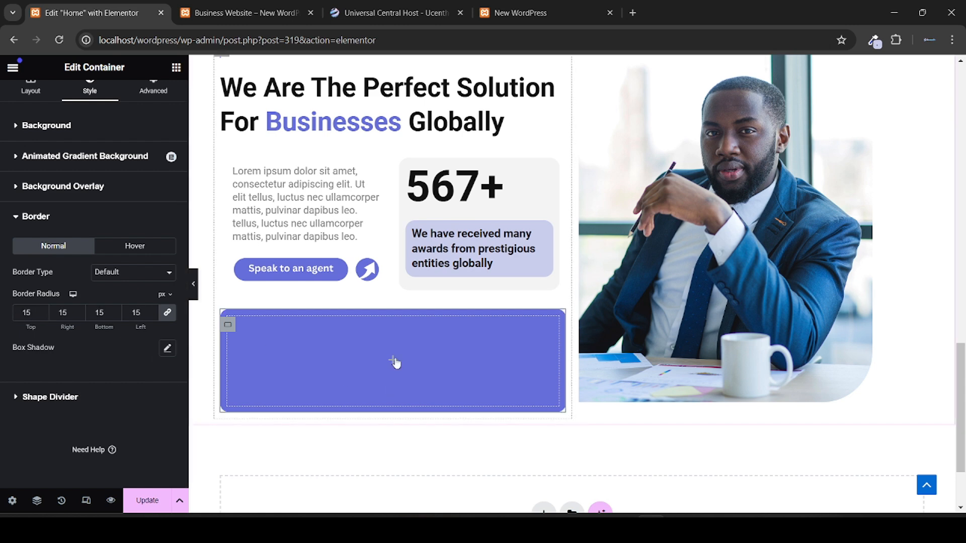
# Step: Add a heading inside the purple container reading "Want To Become A Five-Star Partner?", copied from the reference page
pyautogui.hotkey('ctrl', 'Tab')
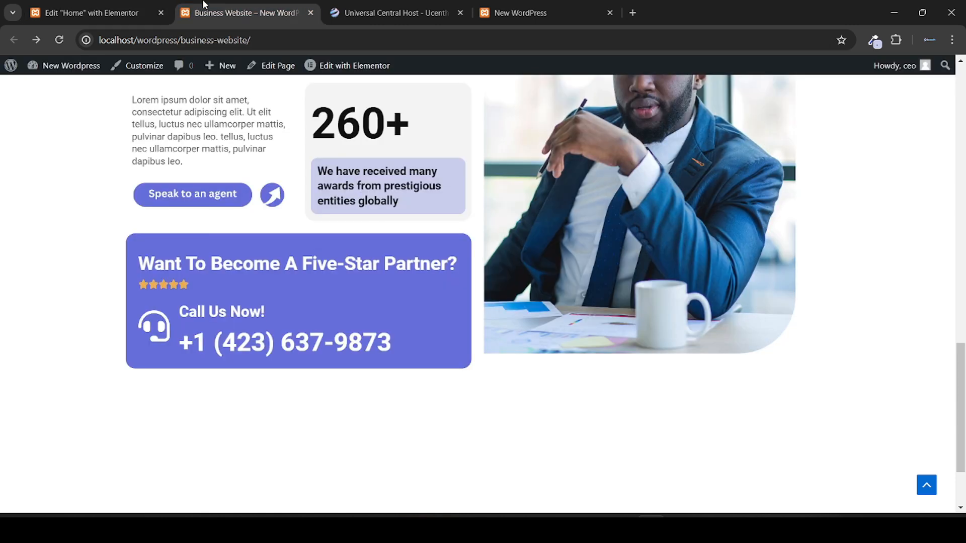
pyautogui.tripleClick(246, 256)
pyautogui.hotkey('ctrl', 'c')
pyautogui.click(246, 256)
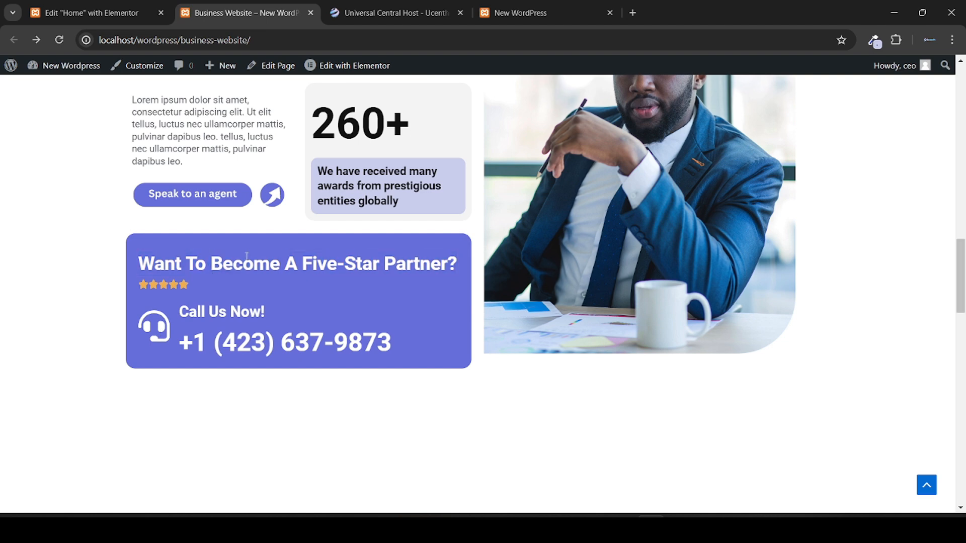
pyautogui.hotkey('ctrl', 'shift', 'Tab')
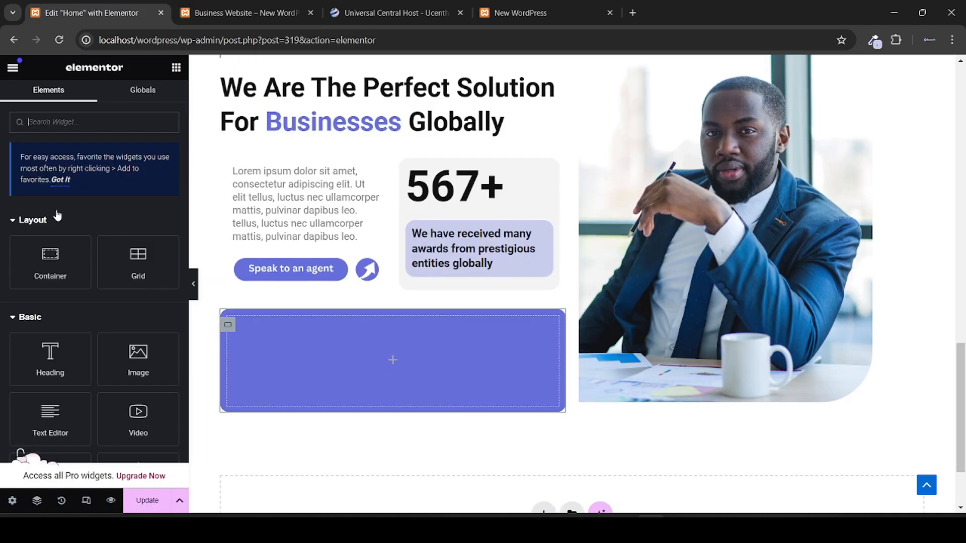
pyautogui.moveTo(60, 358); pyautogui.dragTo(330, 360)
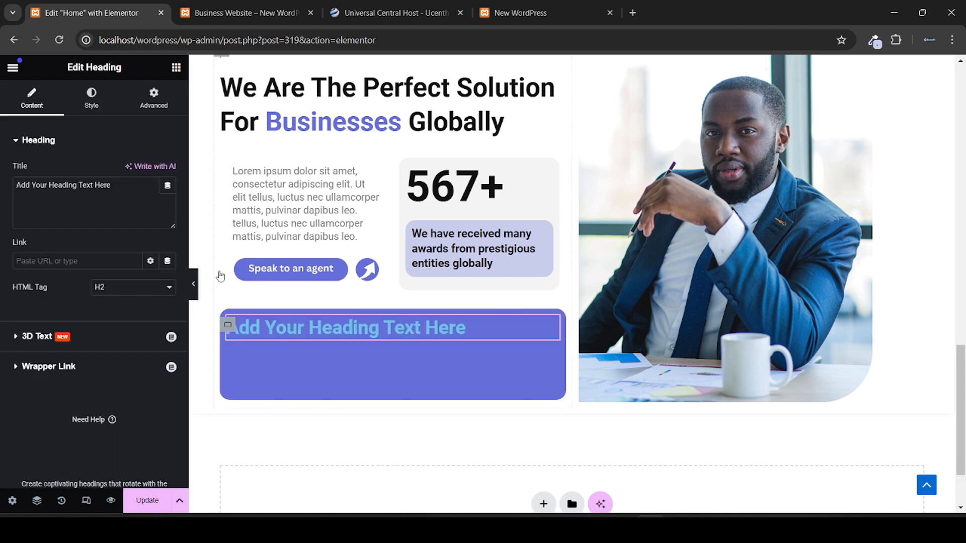
pyautogui.tripleClick(102, 204)
pyautogui.hotkey('ctrl', 'v')
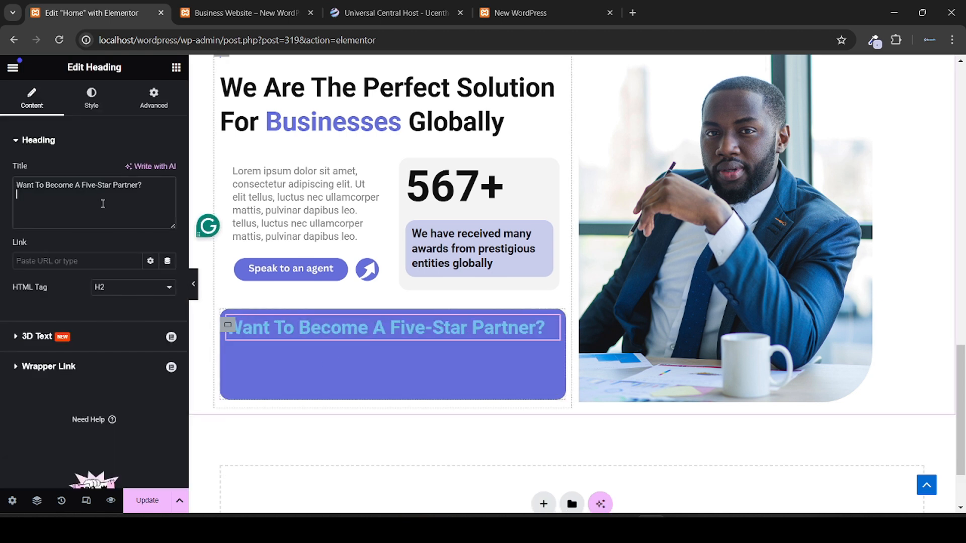
# Step: Change the Five-Star Partner heading's text color to the near-white global theme color, as on the reference page
pyautogui.click(97, 101)
pyautogui.click(150, 197)
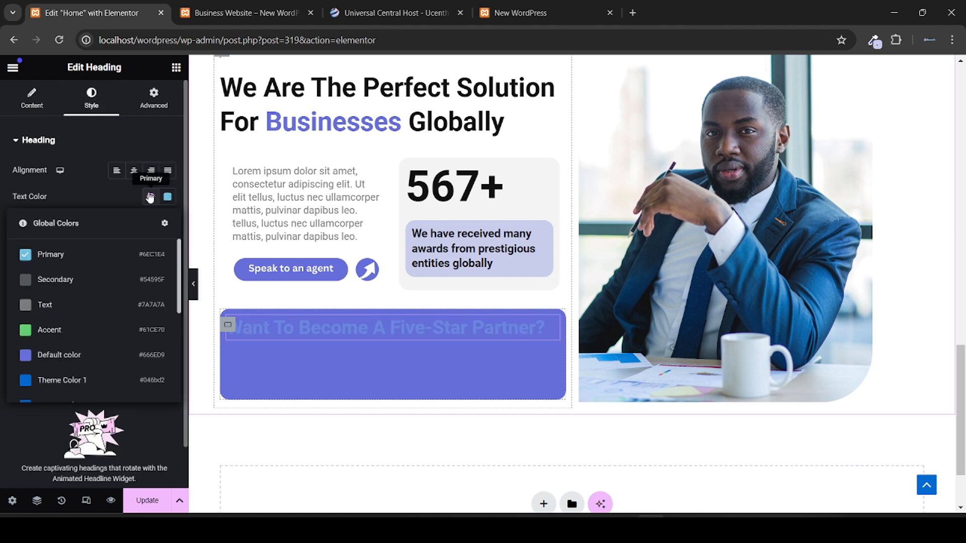
pyautogui.click(218, 4)
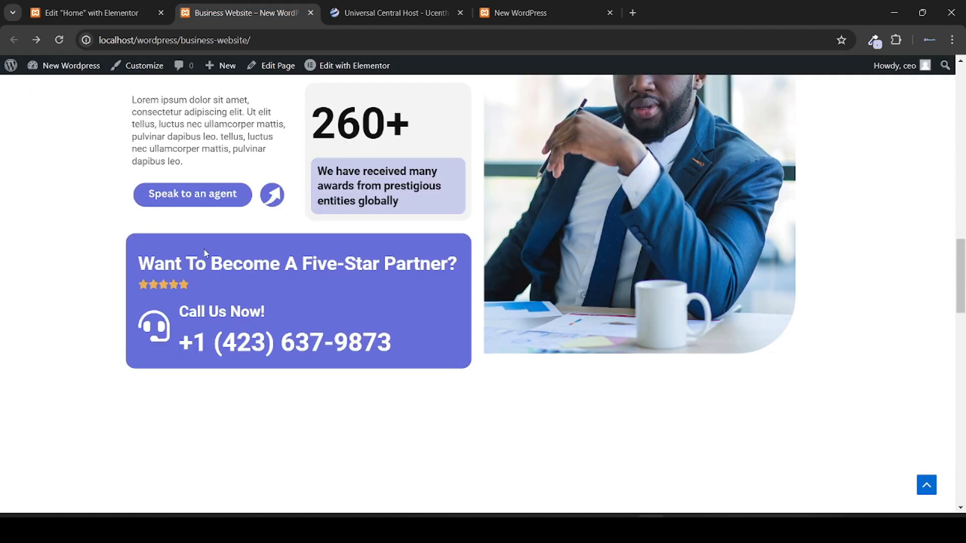
pyautogui.click(78, 6)
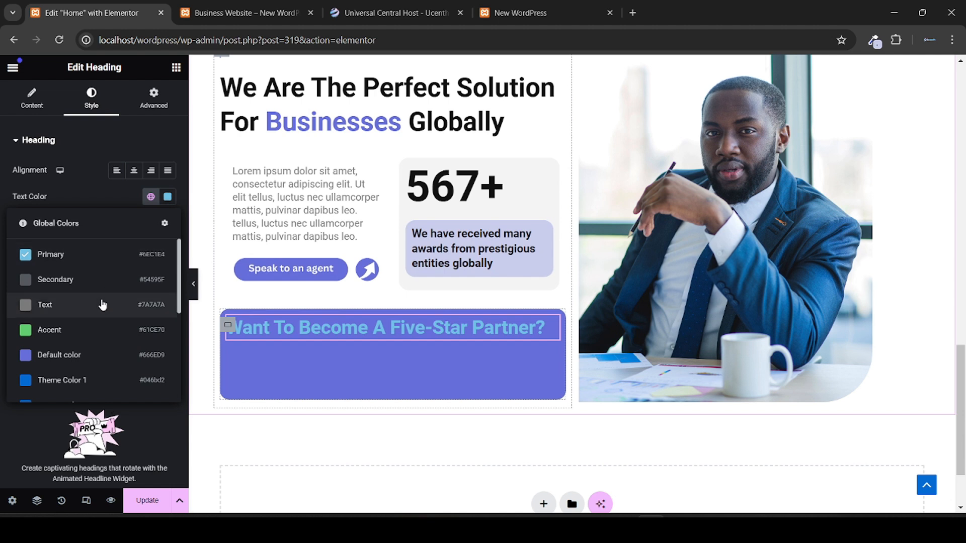
pyautogui.scroll(-4, 101, 299)
pyautogui.click(130, 310)
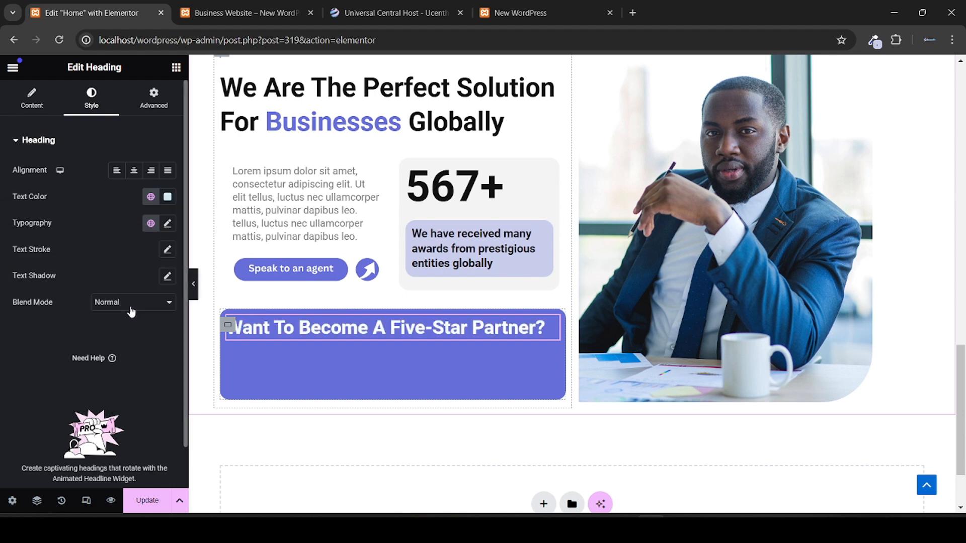
# Step: Find the Rating widget and place it below the Five-Star Partner heading in the purple container
pyautogui.click(176, 68)
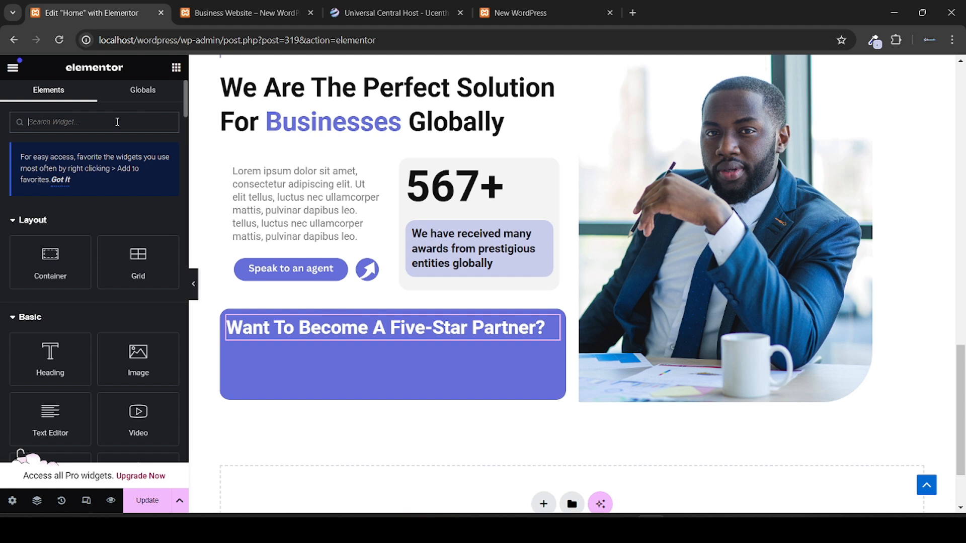
pyautogui.write('t')
pyautogui.write('a')
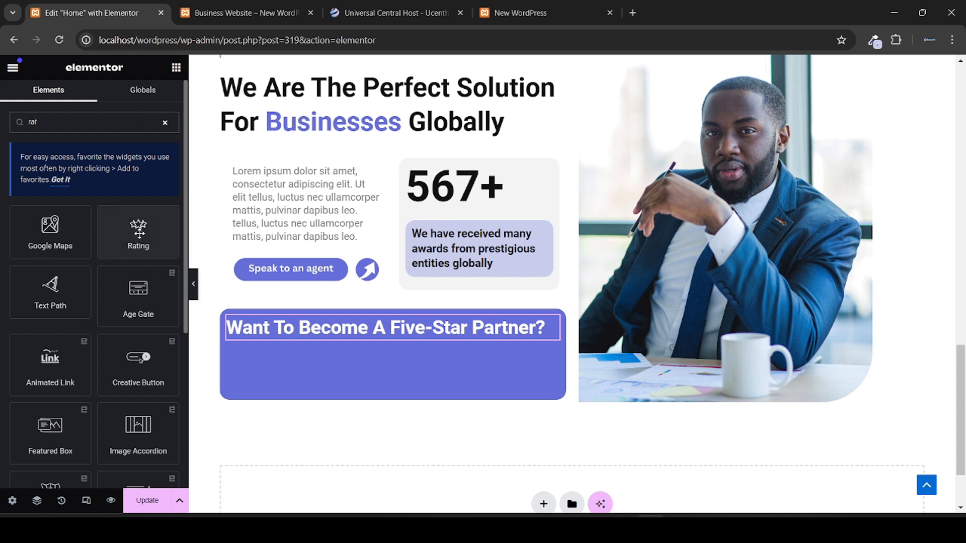
pyautogui.moveTo(138, 224); pyautogui.dragTo(322, 340)
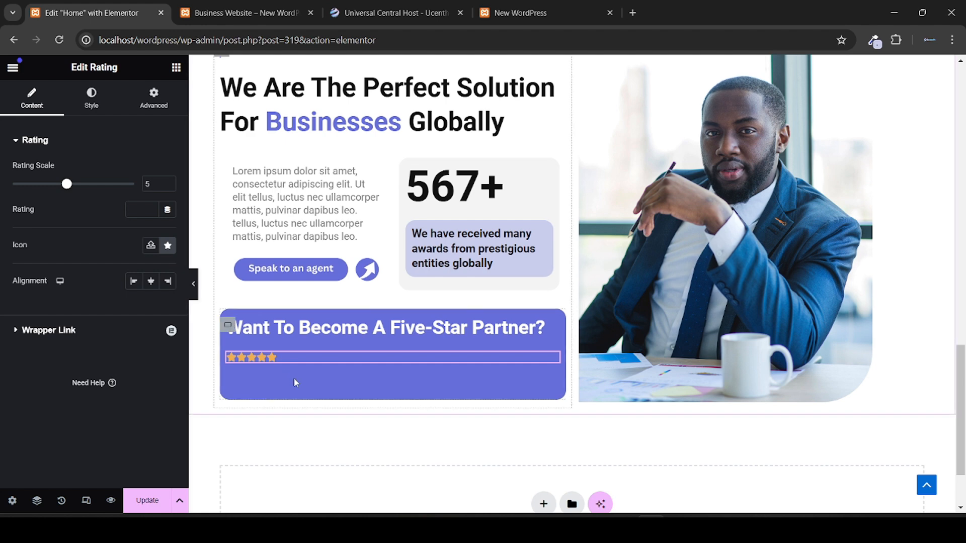
# Step: Check the reference call box and add an Icon Box widget inside the purple container beneath the star rating
pyautogui.click(249, 14)
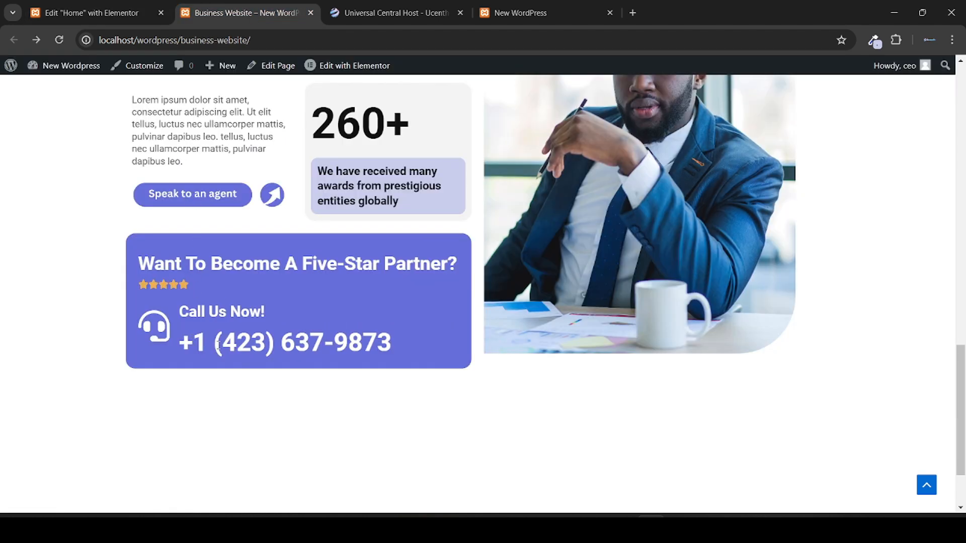
pyautogui.click(116, 11)
pyautogui.click(232, 12)
pyautogui.click(113, 17)
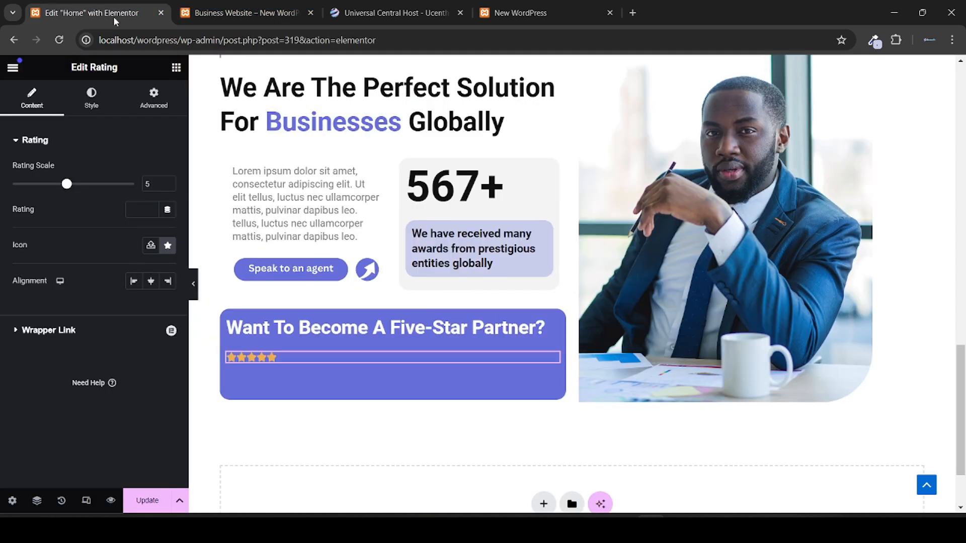
pyautogui.click(174, 72)
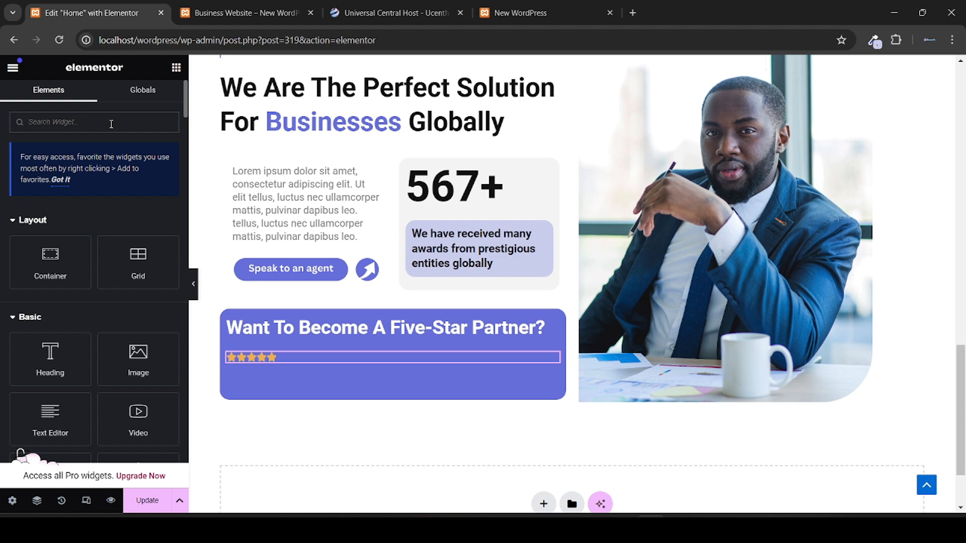
pyautogui.write('icon')
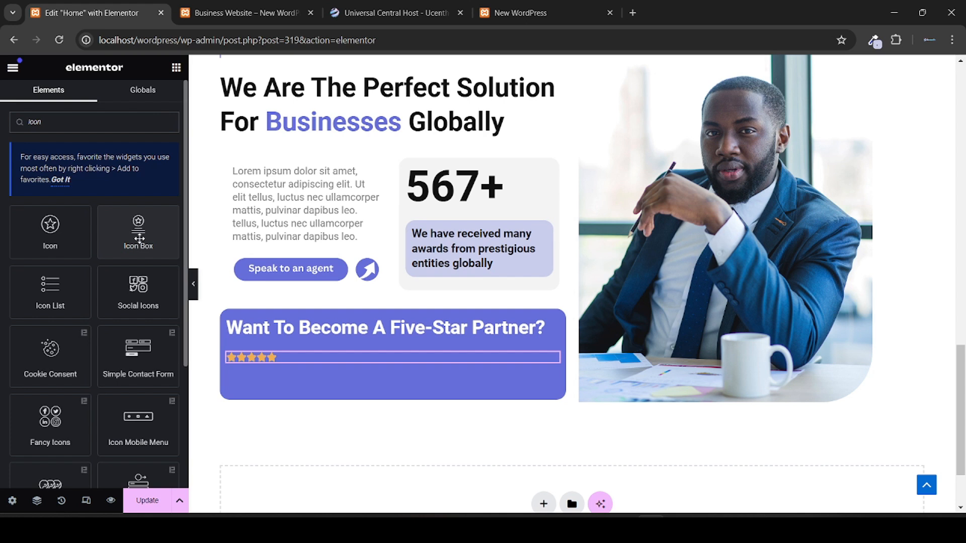
pyautogui.moveTo(143, 250); pyautogui.dragTo(309, 364)
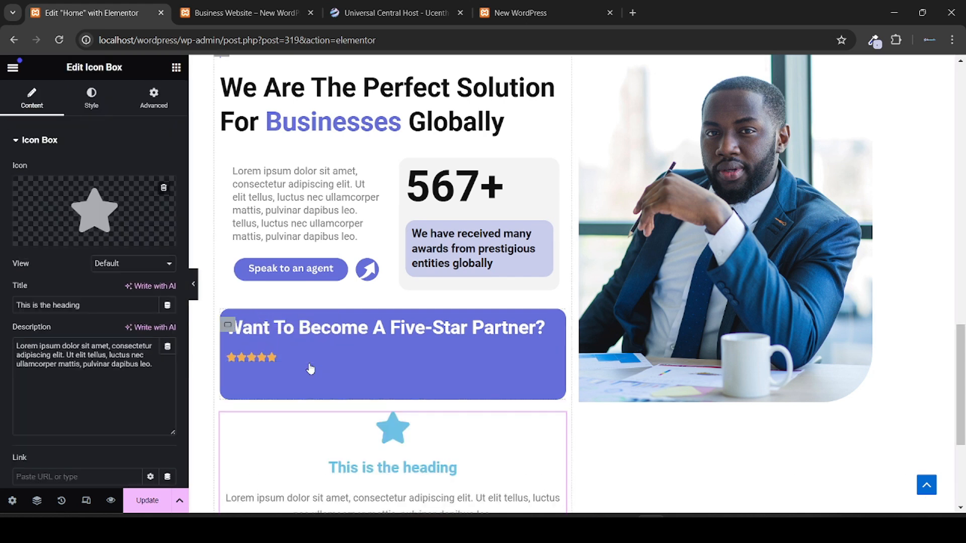
pyautogui.moveTo(563, 430); pyautogui.dragTo(245, 368)
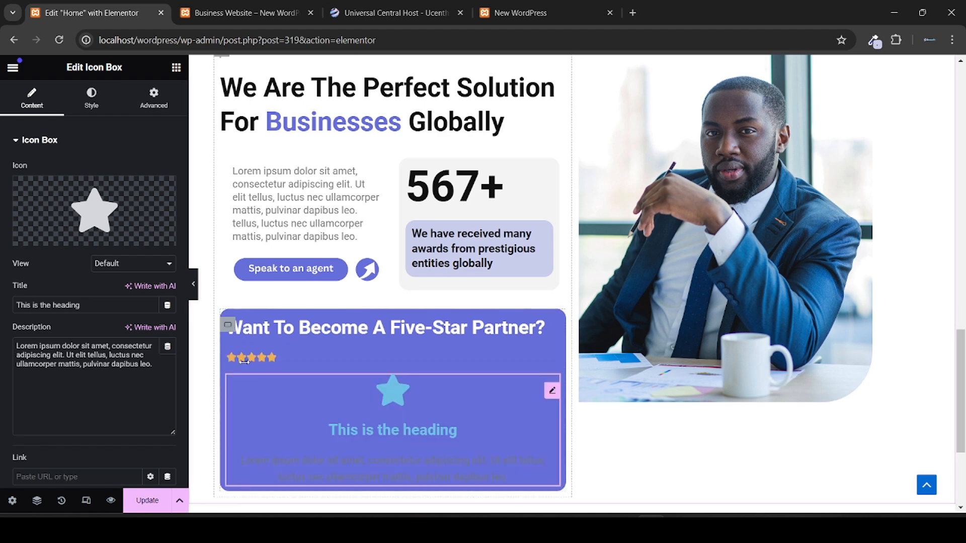
# Step: Replace the icon box's star with the Headset icon from the icon library
pyautogui.scroll(-2, 419, 373)
pyautogui.moveTo(96, 215)
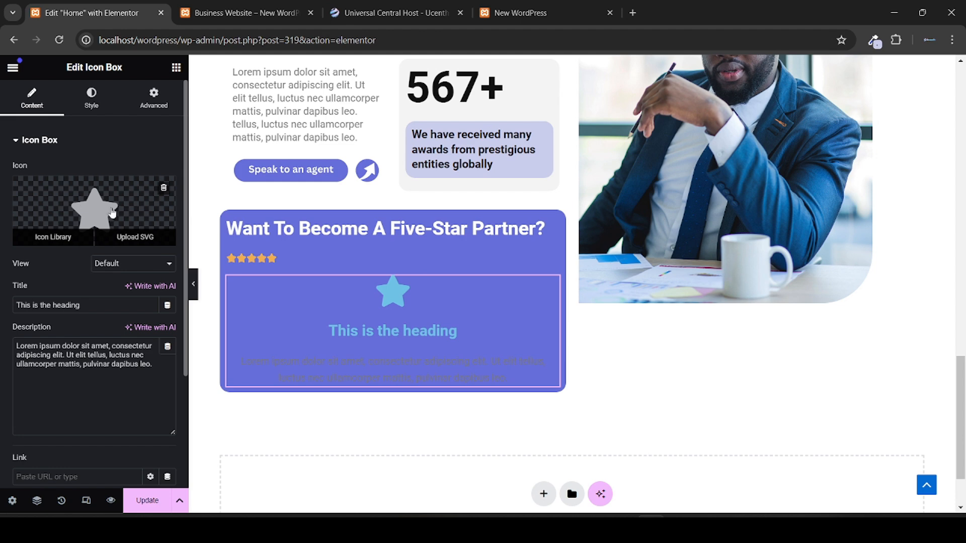
pyautogui.click(102, 211)
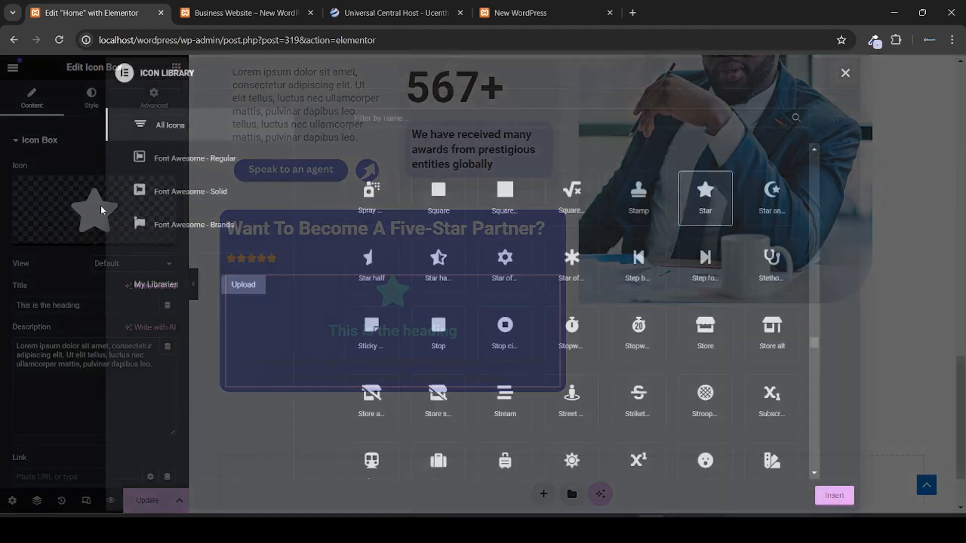
pyautogui.click(568, 116)
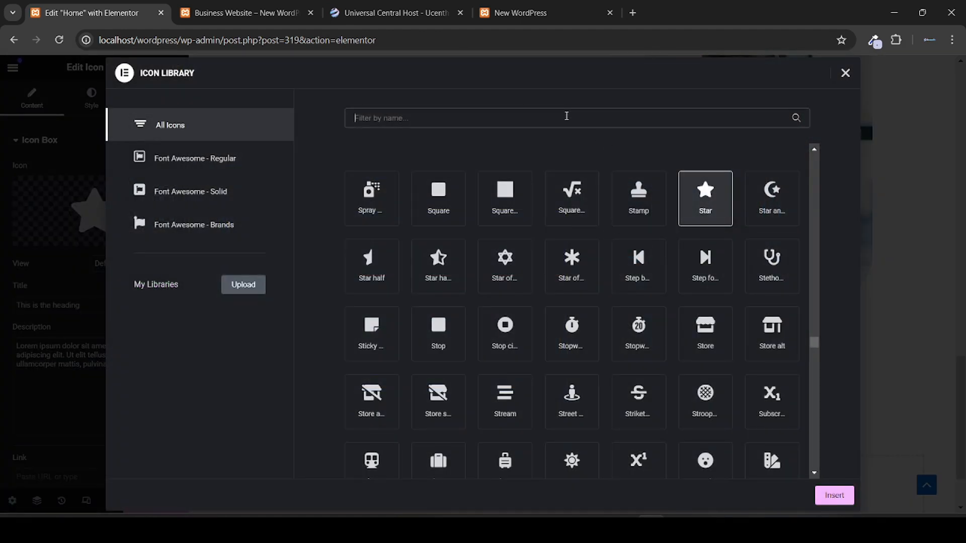
pyautogui.write('head')
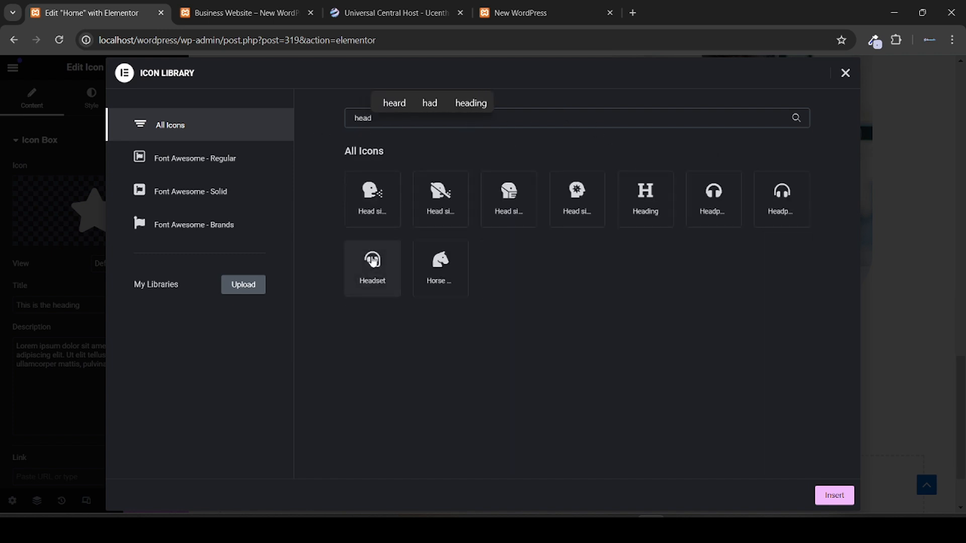
pyautogui.click(386, 280)
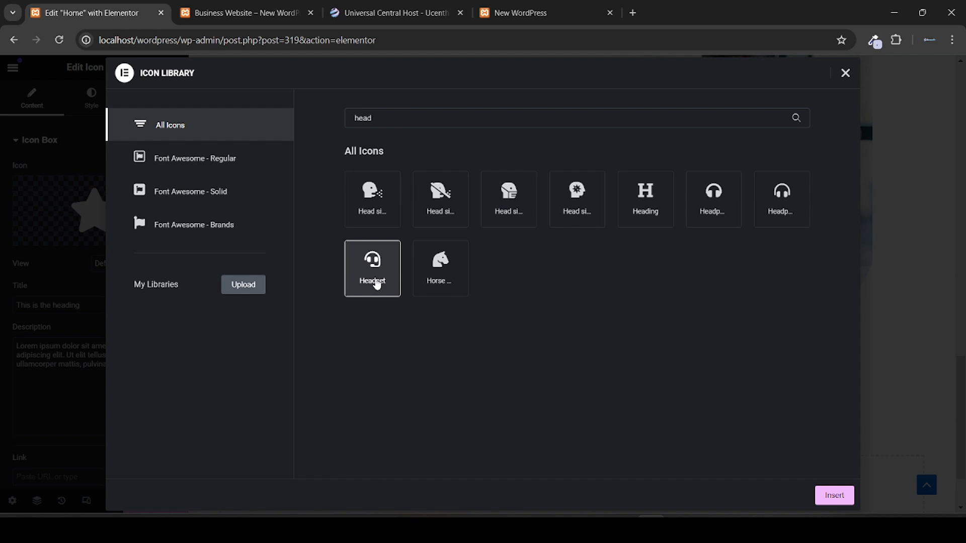
pyautogui.click(843, 496)
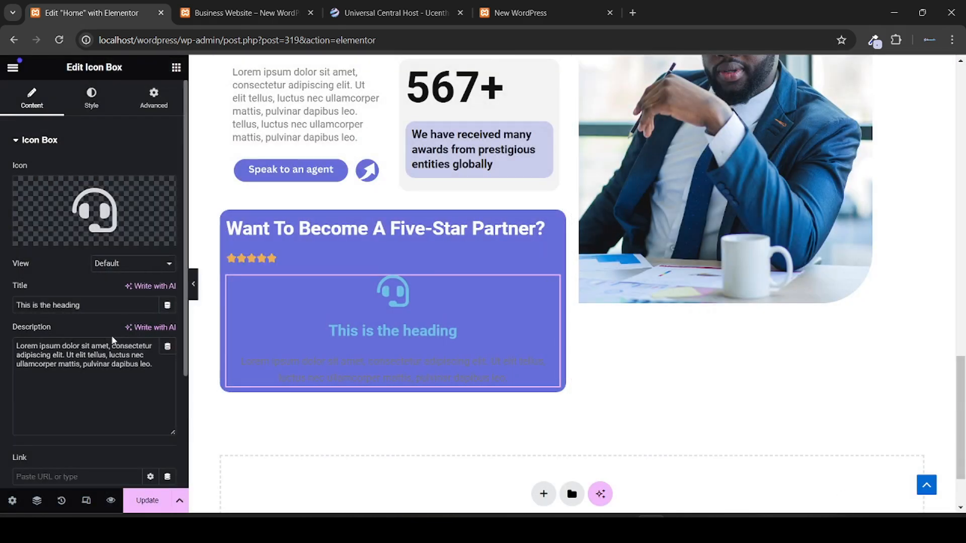
# Step: Replace the icon box's description with the phone number copied from the reference page's call box
pyautogui.click(228, 4)
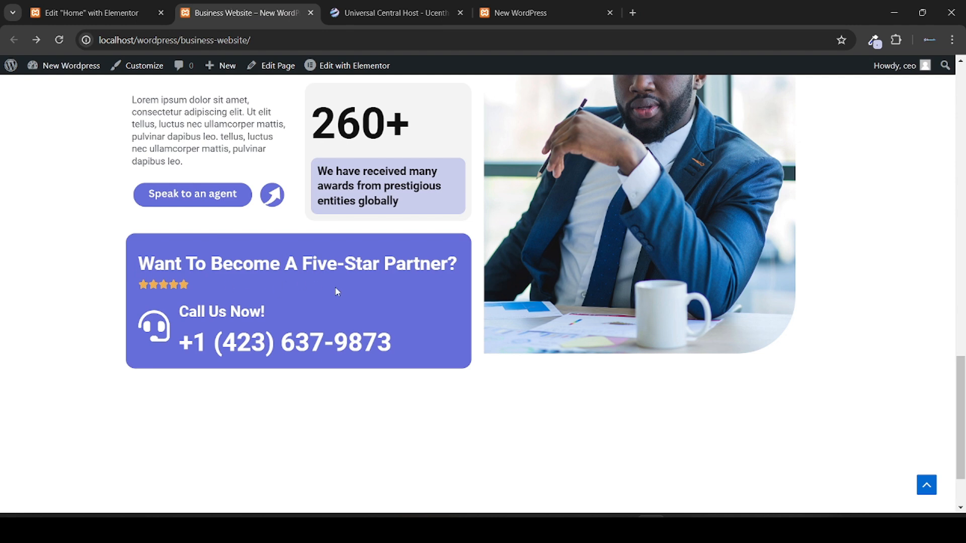
pyautogui.moveTo(401, 341); pyautogui.dragTo(181, 354)
pyautogui.hotkey('ctrl', 'c')
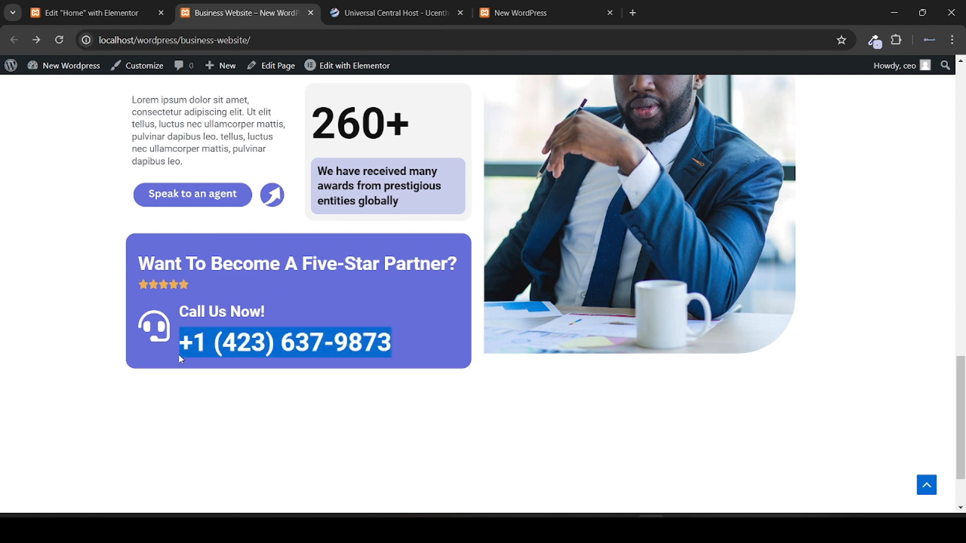
pyautogui.click(91, 13)
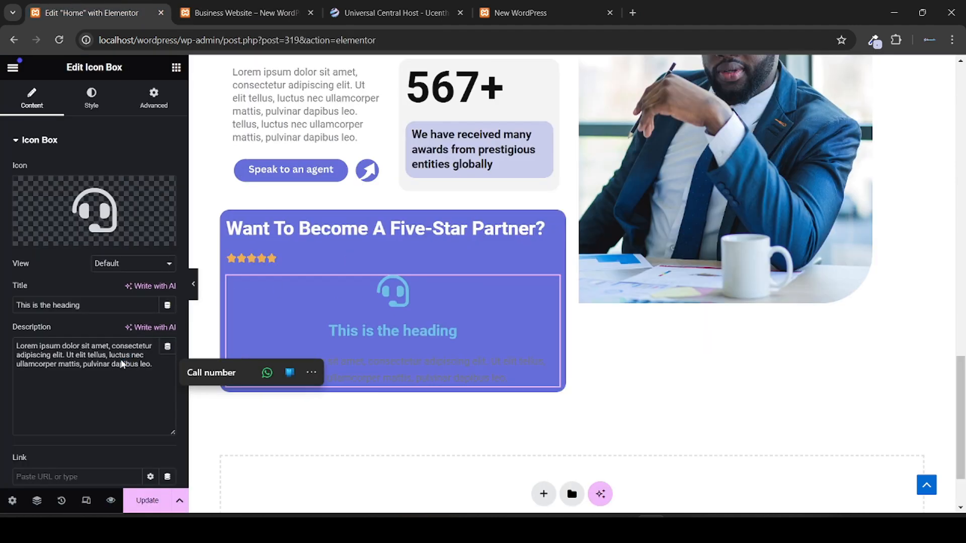
pyautogui.click(121, 362)
pyautogui.hotkey('ctrl', 'a')
pyautogui.hotkey('ctrl', 'v')
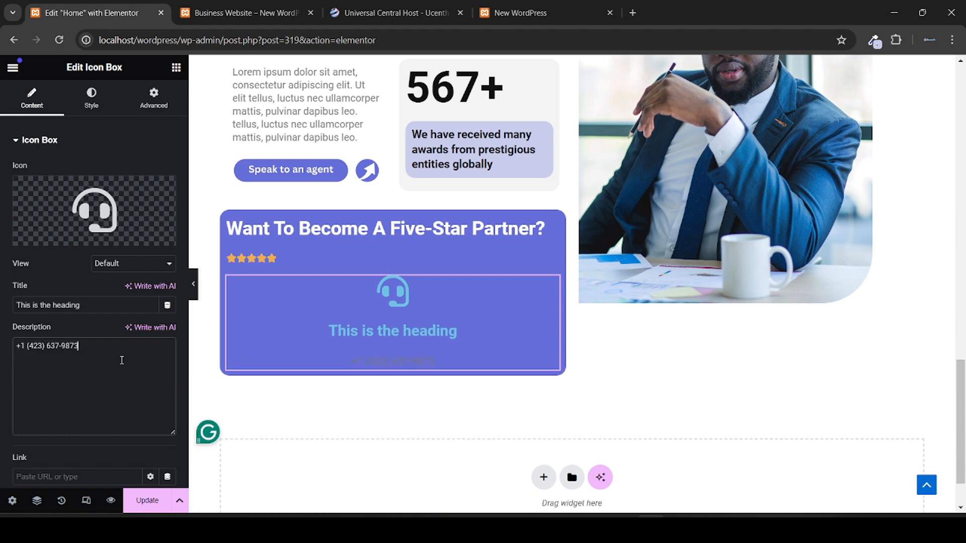
# Step: Set the icon box's title to "Call Us Now!", copied from the reference page
pyautogui.click(215, 6)
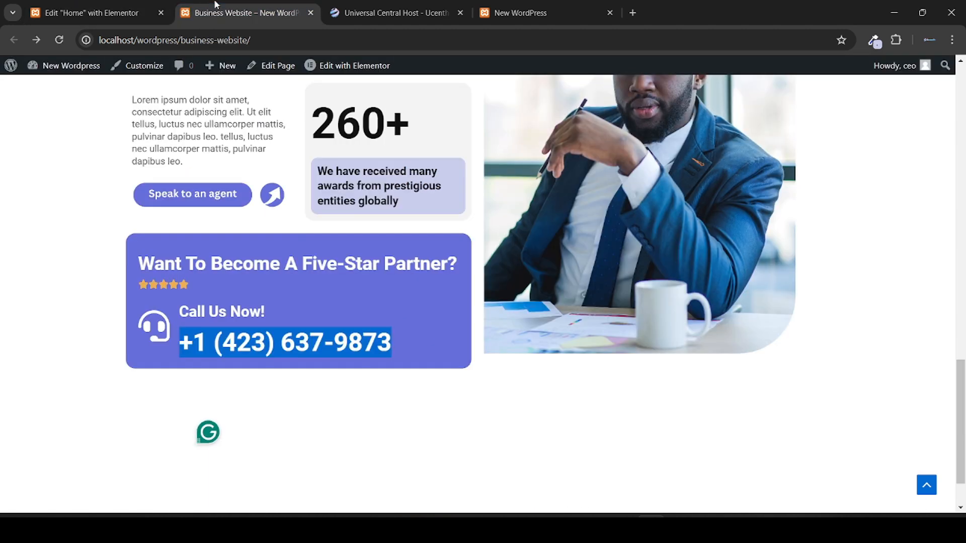
pyautogui.tripleClick(231, 318)
pyautogui.hotkey('ctrl', 'c')
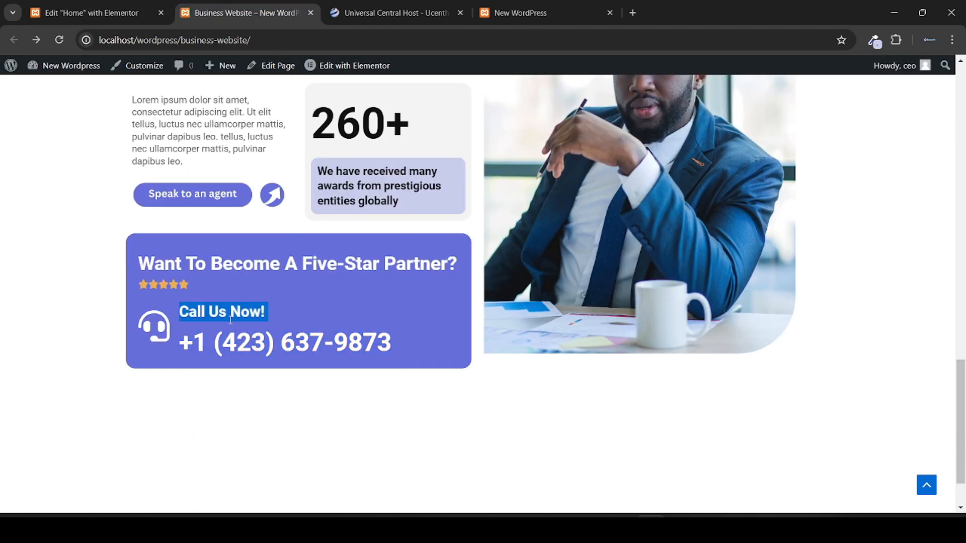
pyautogui.click(88, 13)
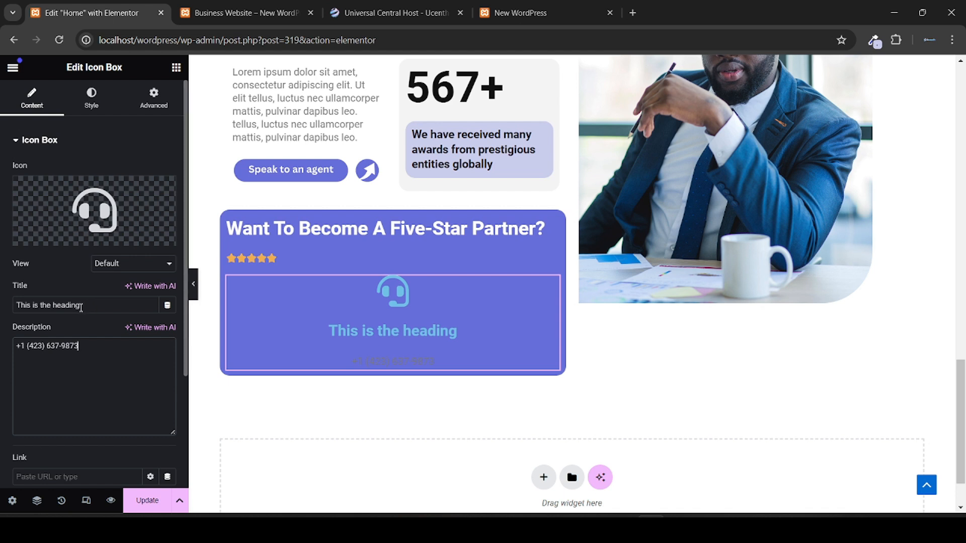
pyautogui.tripleClick(81, 306)
pyautogui.hotkey('ctrl', 'v')
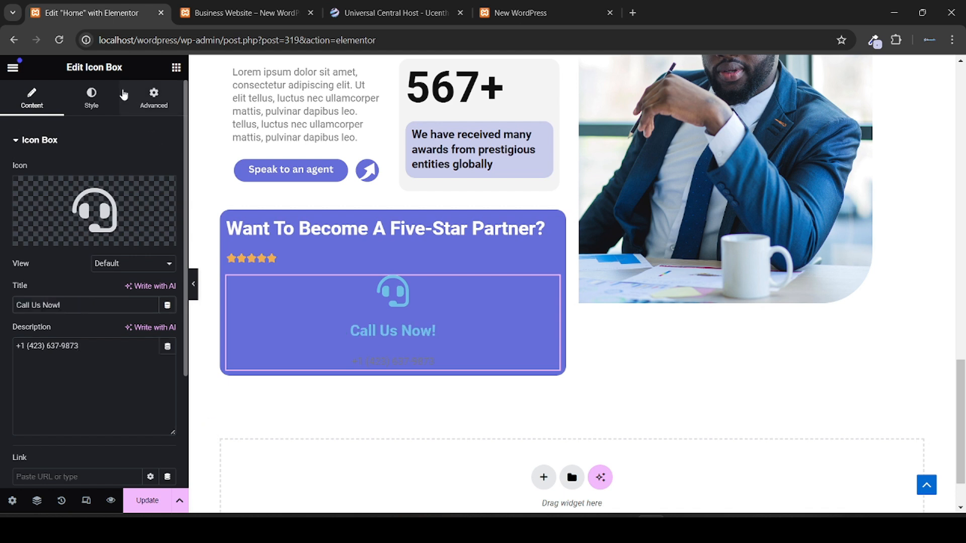
# Step: Align the icon box's content left and set its icon position to left, matching the reference call box
pyautogui.scroll(-3, 66, 216)
pyautogui.scroll(3, 67, 215)
pyautogui.click(91, 98)
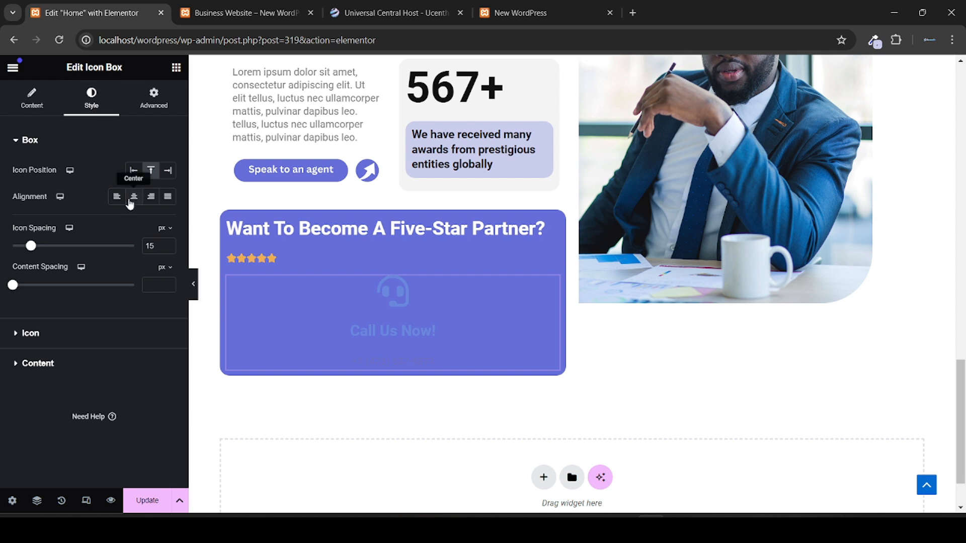
pyautogui.click(117, 198)
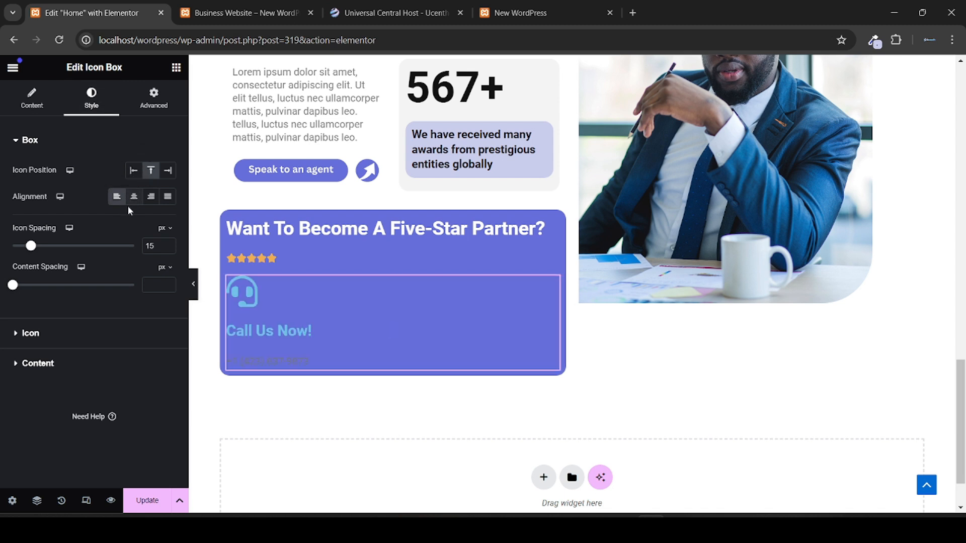
pyautogui.click(211, 13)
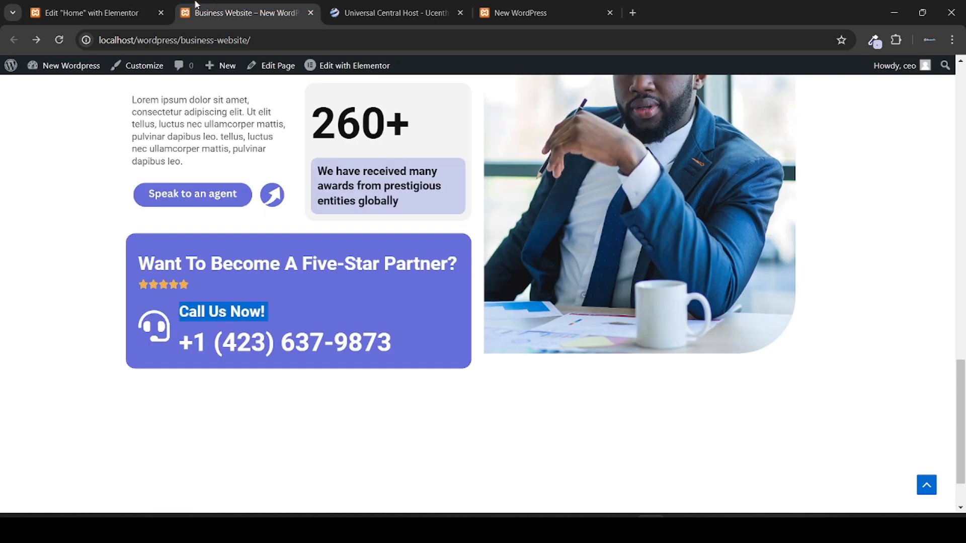
pyautogui.click(101, 39)
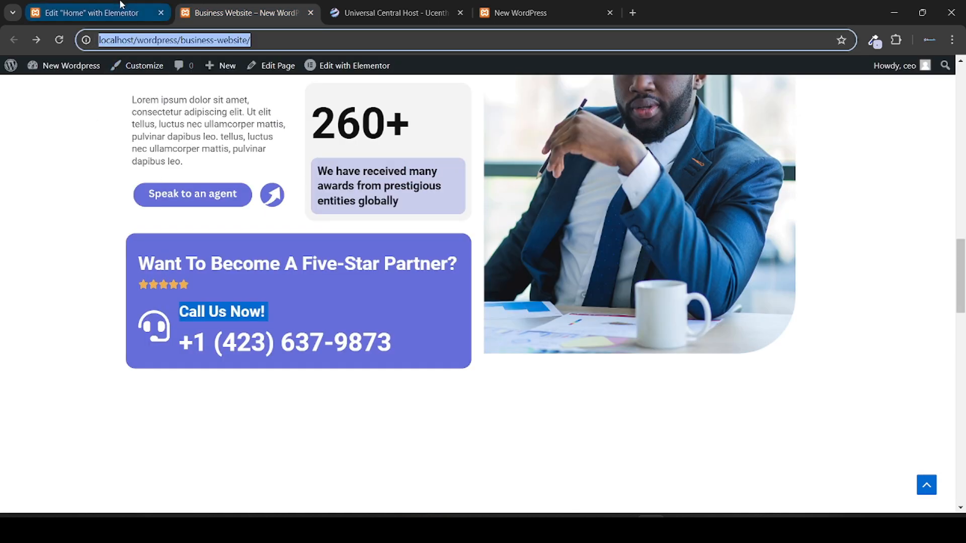
pyautogui.click(85, 12)
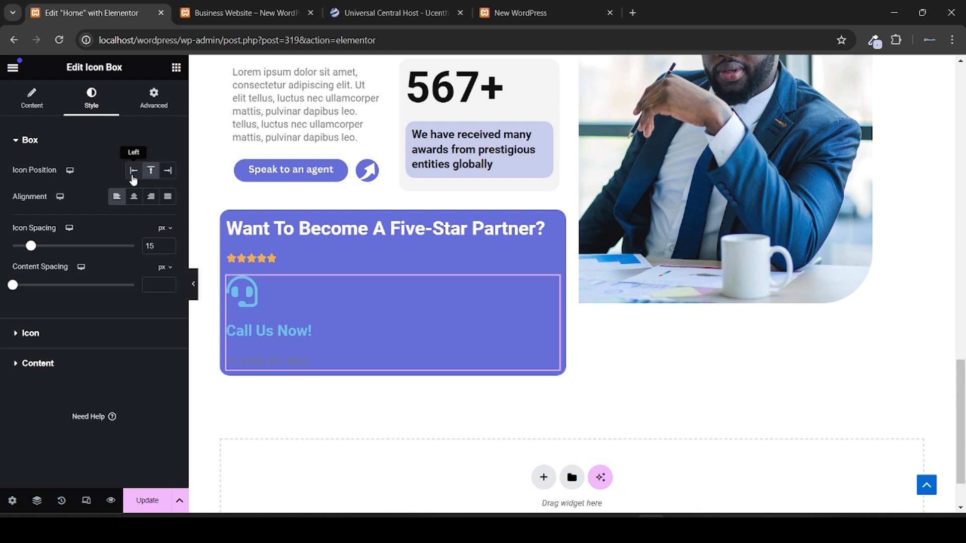
pyautogui.click(134, 175)
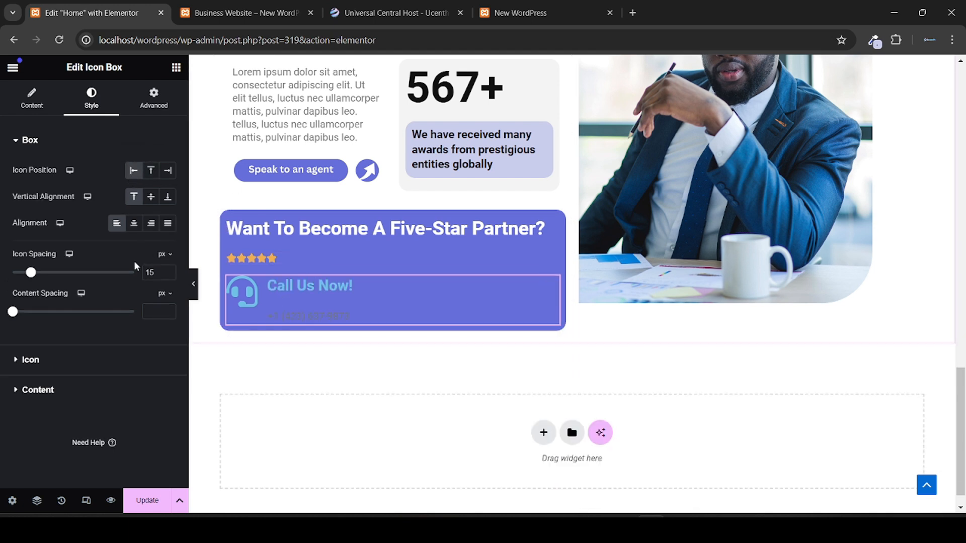
# Step: Set the headset icon's primary color to the white global Theme Color 6
pyautogui.click(76, 372)
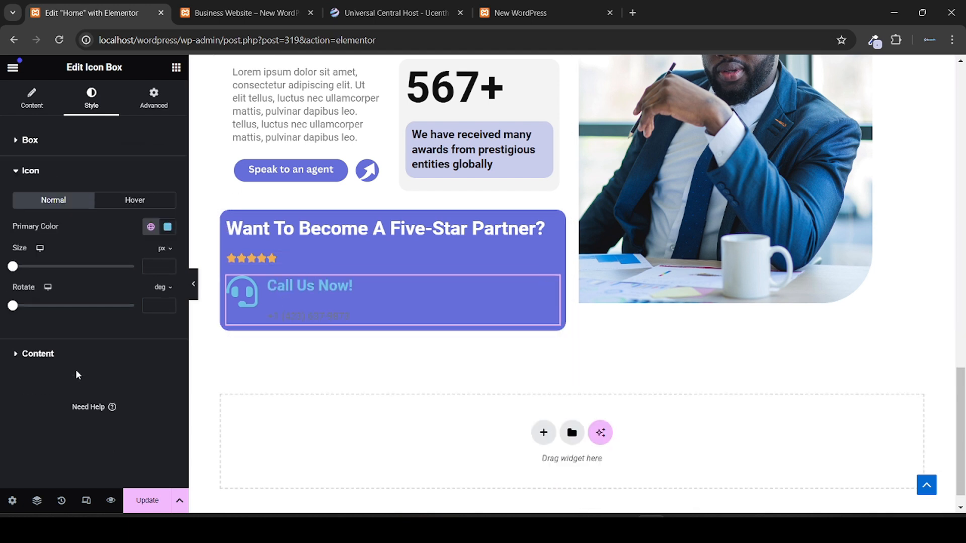
pyautogui.click(151, 227)
pyautogui.scroll(-4, 104, 304)
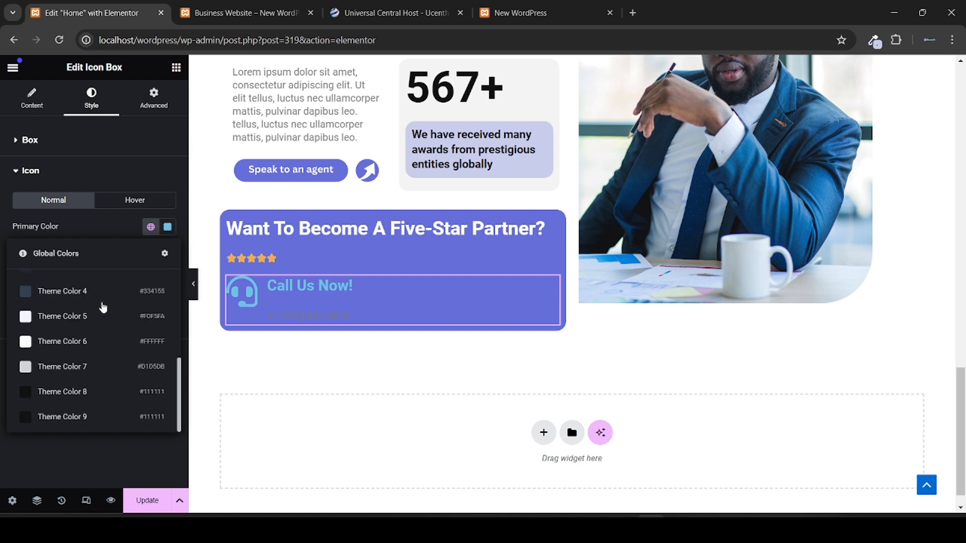
pyautogui.click(122, 349)
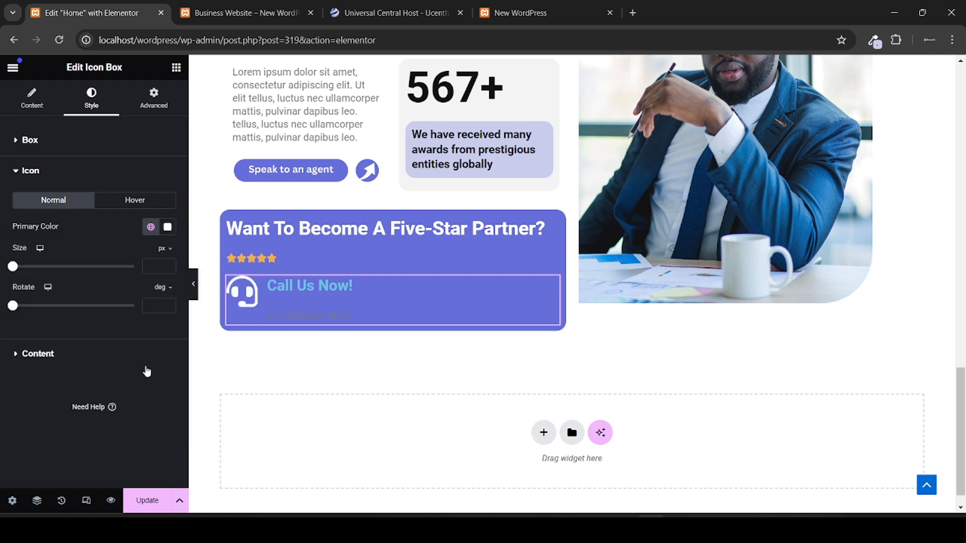
# Step: Change the "Call Us Now!" title color to the white global Theme Color 6
pyautogui.click(104, 361)
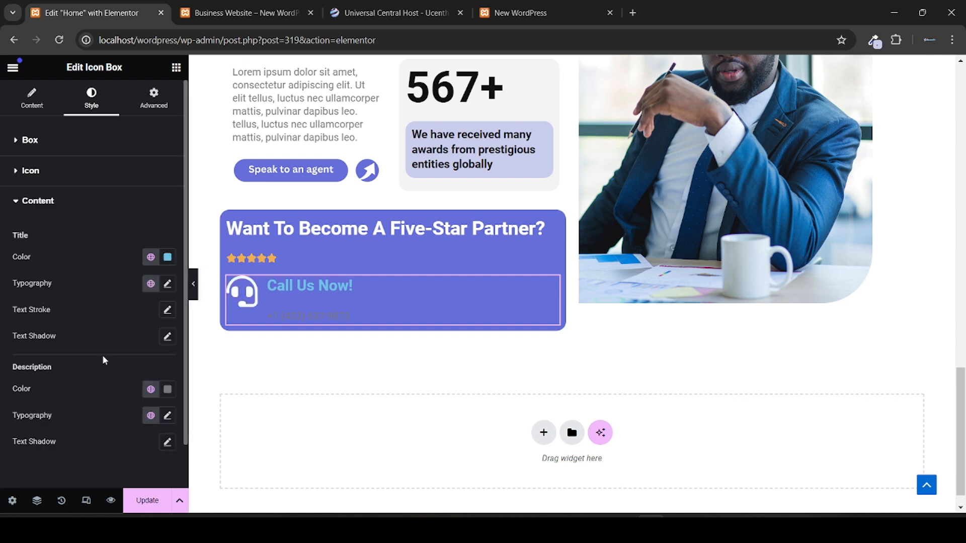
pyautogui.click(150, 257)
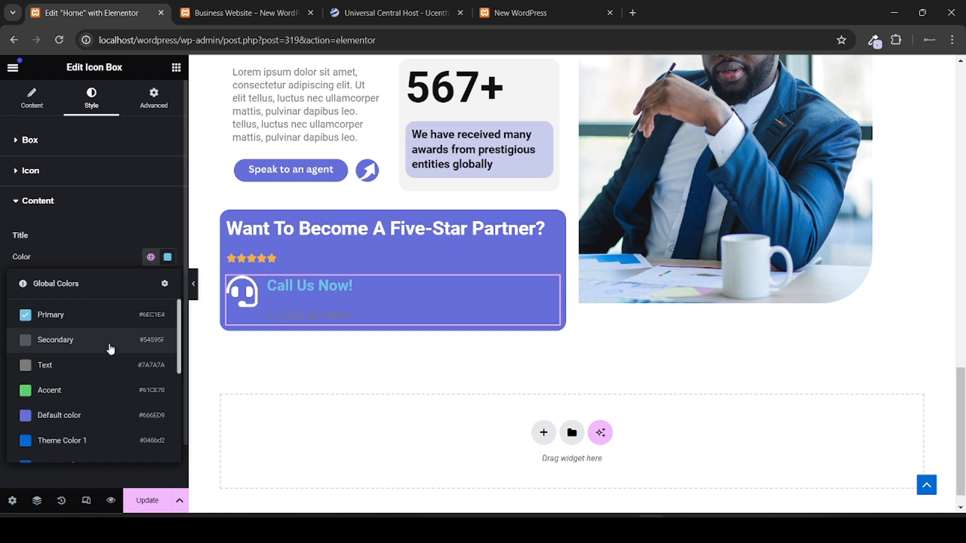
pyautogui.click(110, 346)
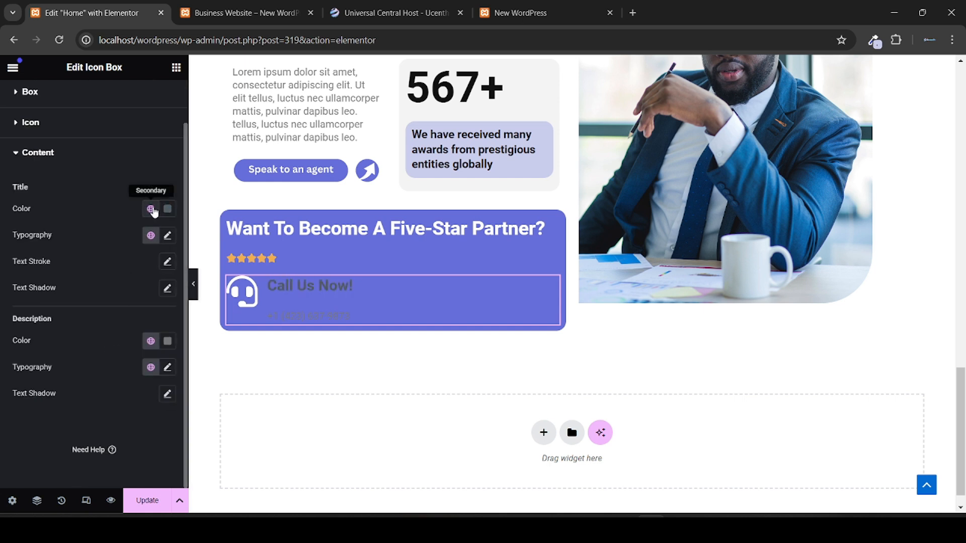
pyautogui.click(150, 209)
pyautogui.scroll(-5, 123, 322)
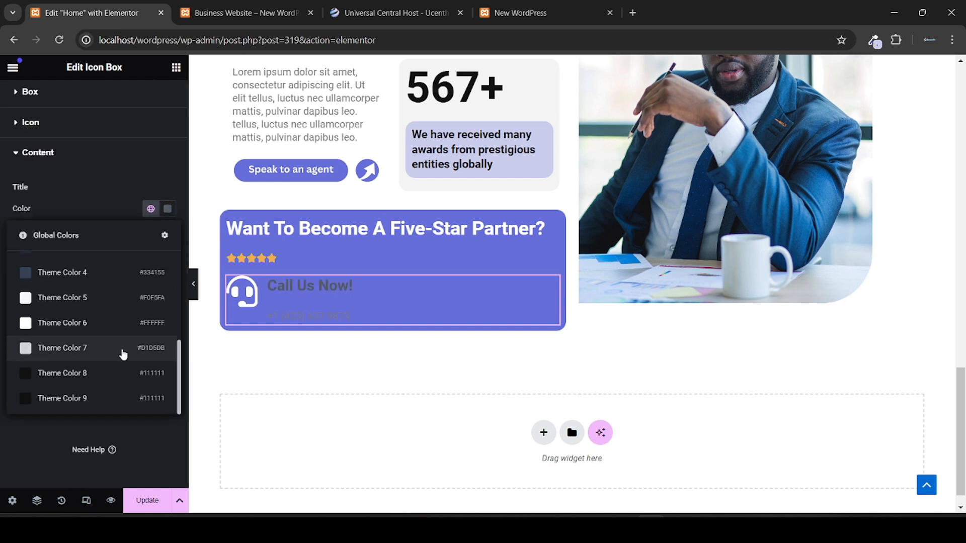
pyautogui.click(124, 324)
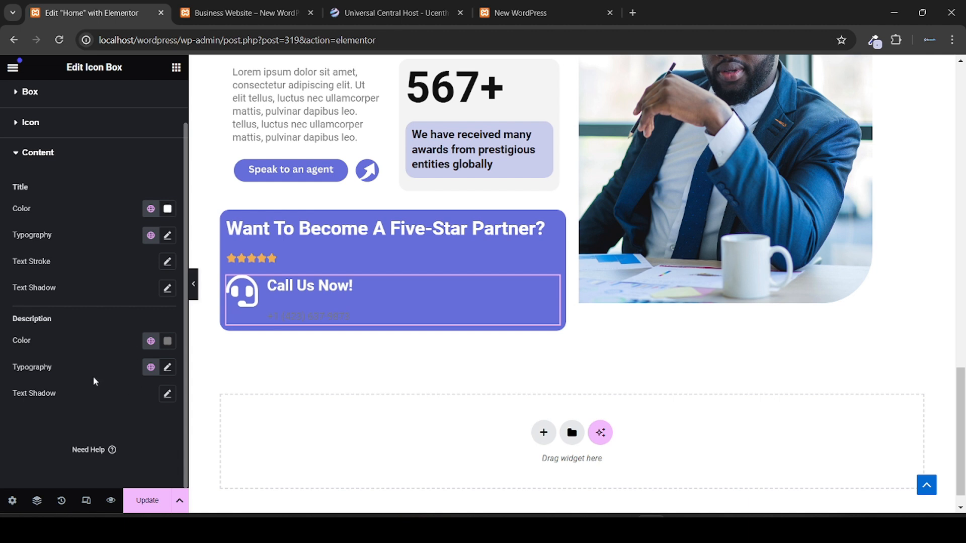
# Step: Change the color of the icon box's phone number description to the white global Theme Color 6
pyautogui.click(150, 341)
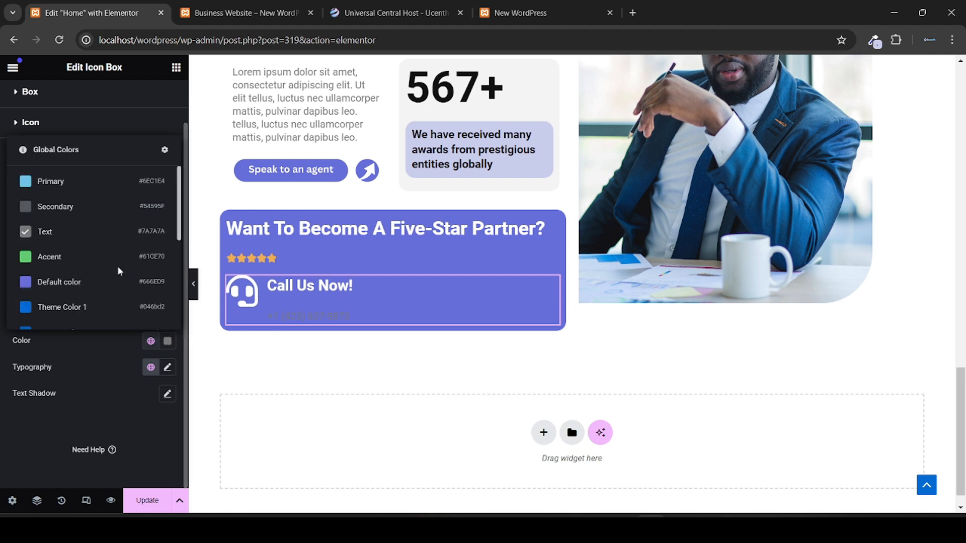
pyautogui.scroll(-5, 119, 271)
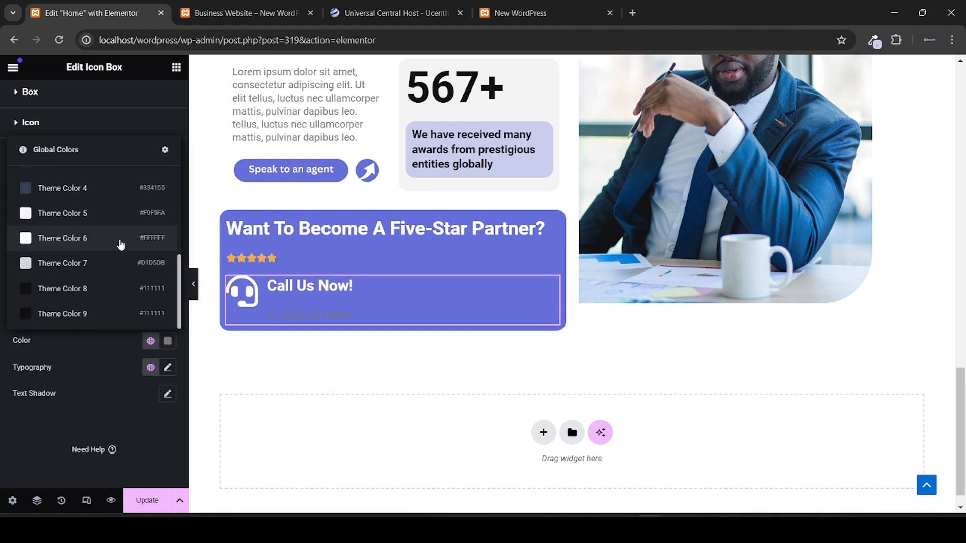
pyautogui.click(119, 239)
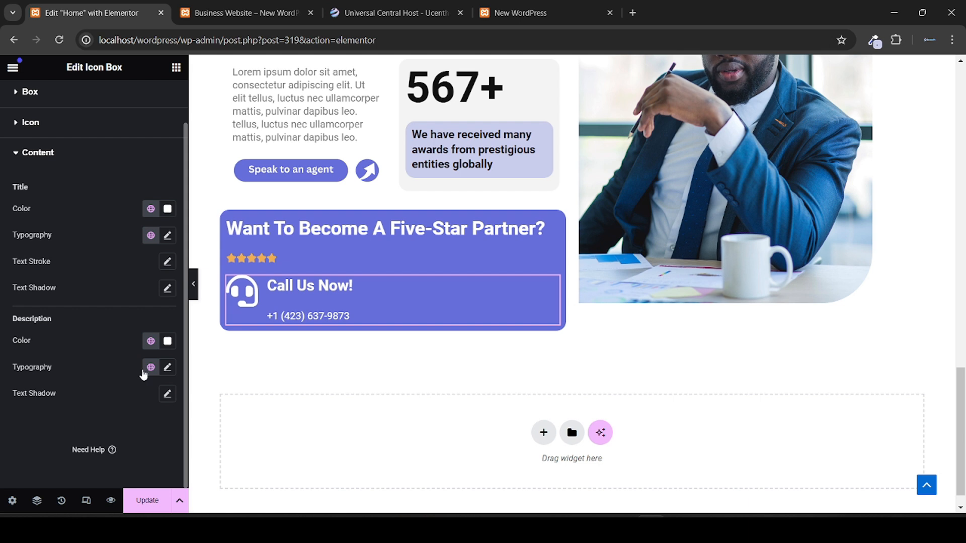
# Step: Set the phone number description's font size to 40 px and compare it with the reference call box
pyautogui.click(171, 368)
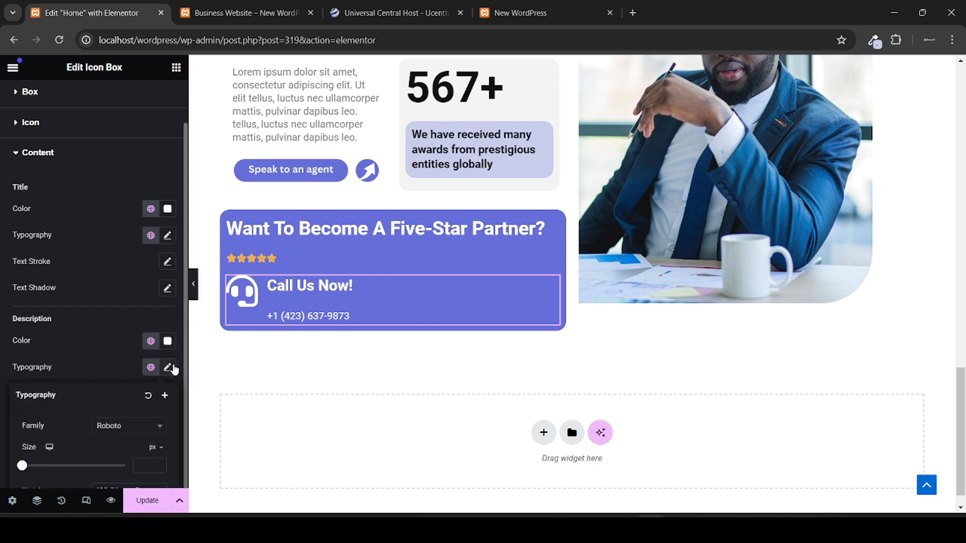
pyautogui.scroll(-3, 30, 422)
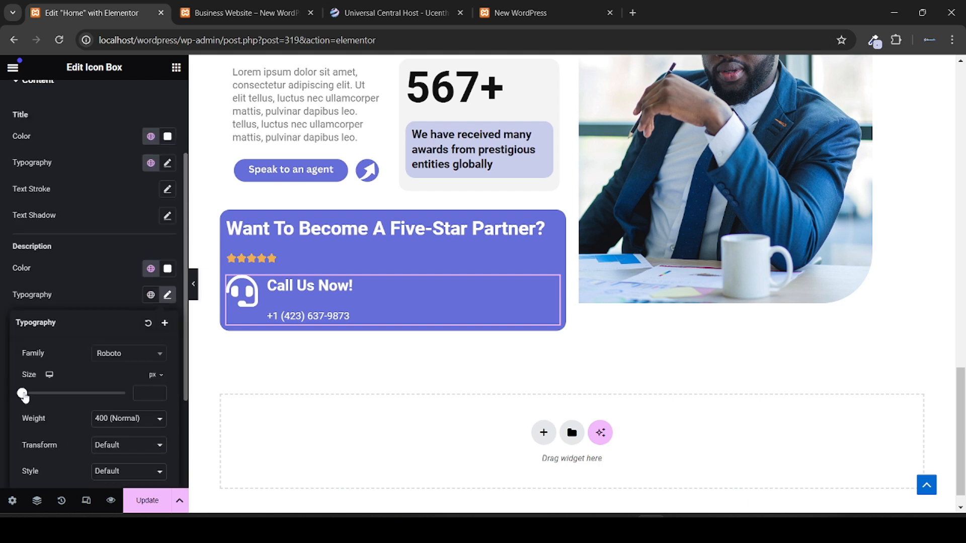
pyautogui.moveTo(24, 397); pyautogui.dragTo(44, 397)
pyautogui.click(211, 5)
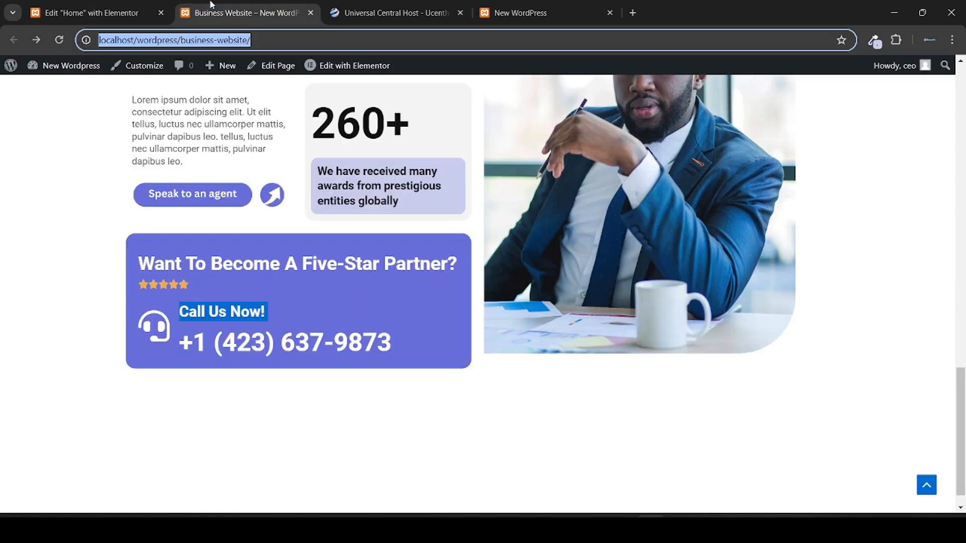
pyautogui.click(117, 6)
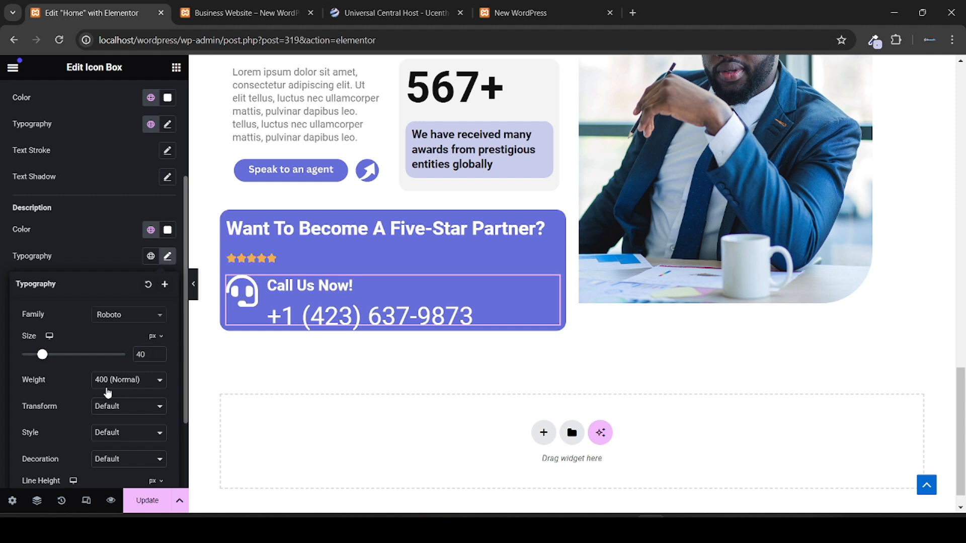
# Step: Set the phone number description's font weight to 600 (Semi Bold) and check it against the reference page
pyautogui.click(118, 384)
pyautogui.scroll(-1, 119, 389)
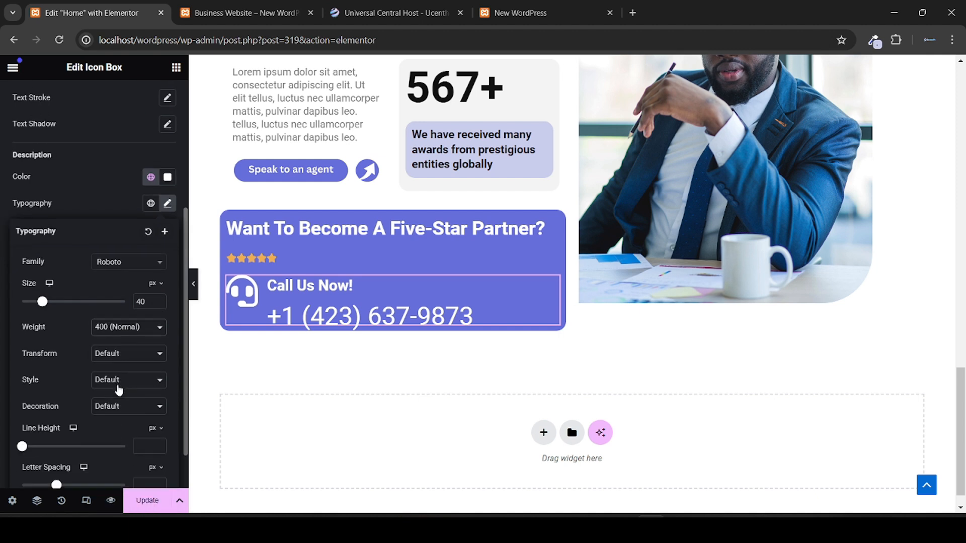
pyautogui.click(123, 328)
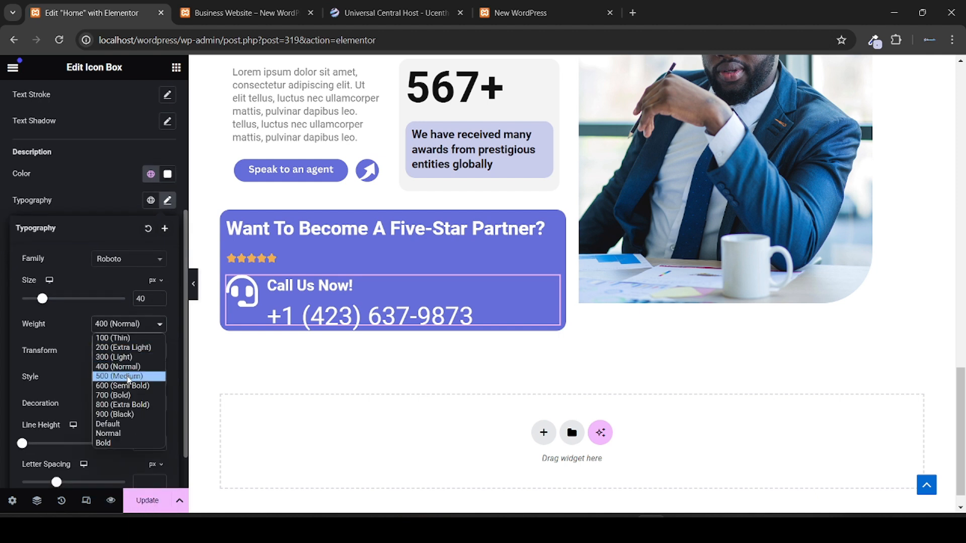
pyautogui.click(128, 386)
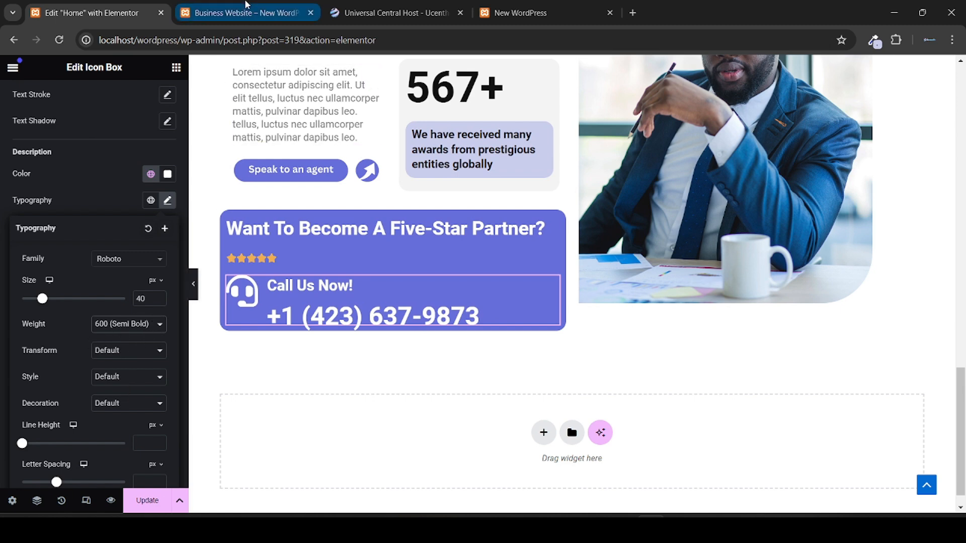
pyautogui.click(247, 6)
pyautogui.click(102, 6)
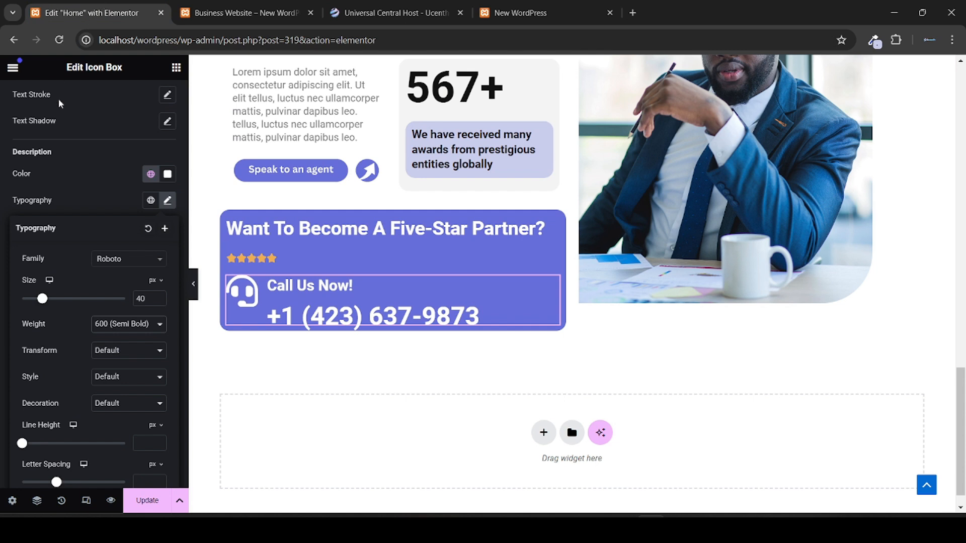
# Step: Set the call icon box's vertical alignment to Middle and preview the section at full width
pyautogui.click(2, 250)
pyautogui.scroll(5, 71, 166)
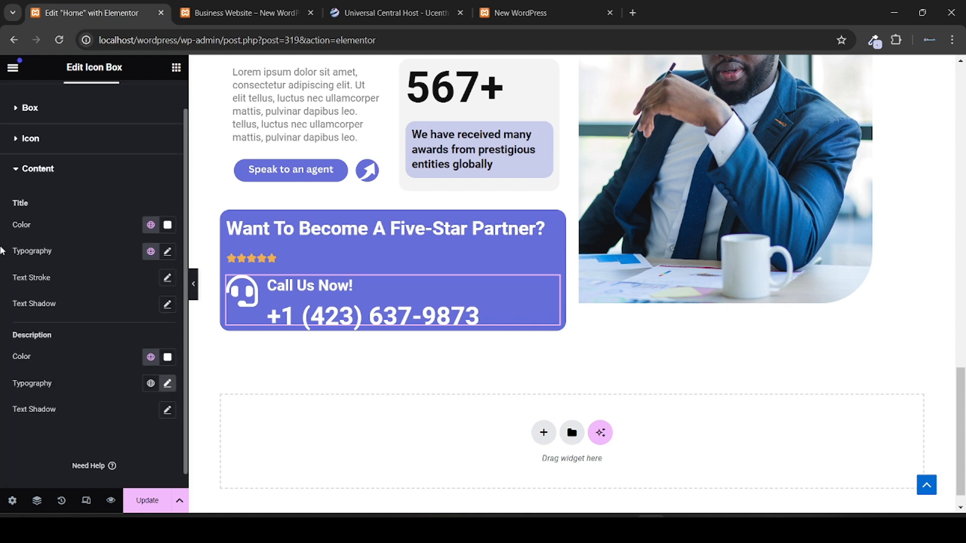
pyautogui.click(70, 166)
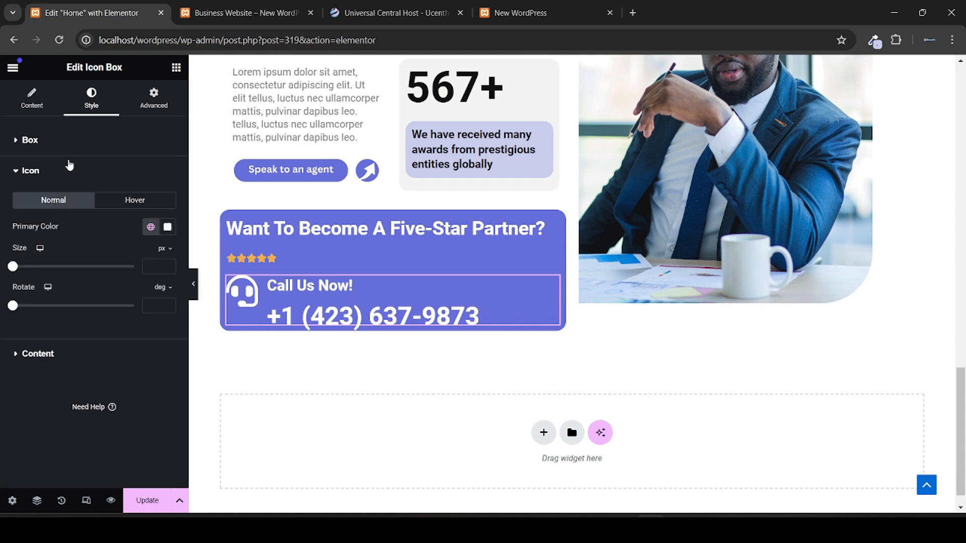
pyautogui.click(86, 146)
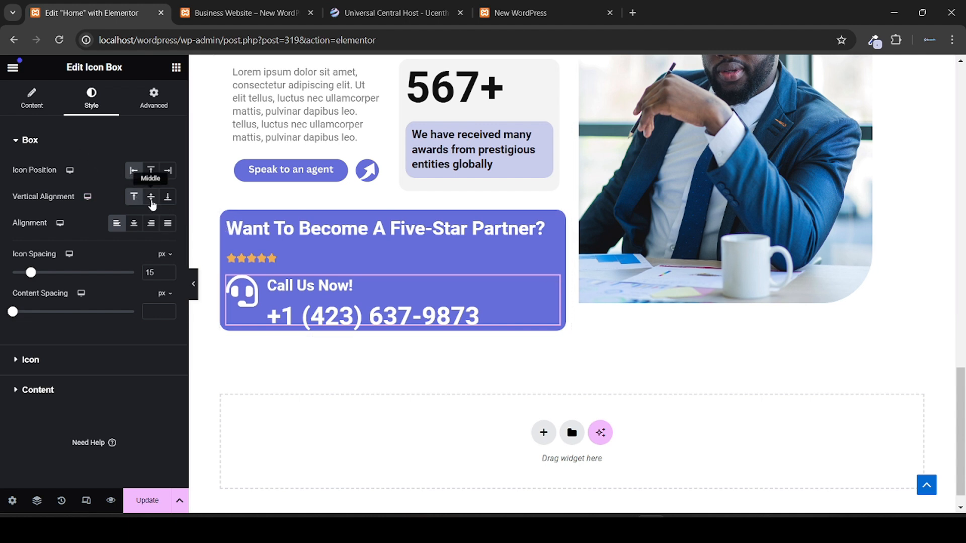
pyautogui.click(150, 199)
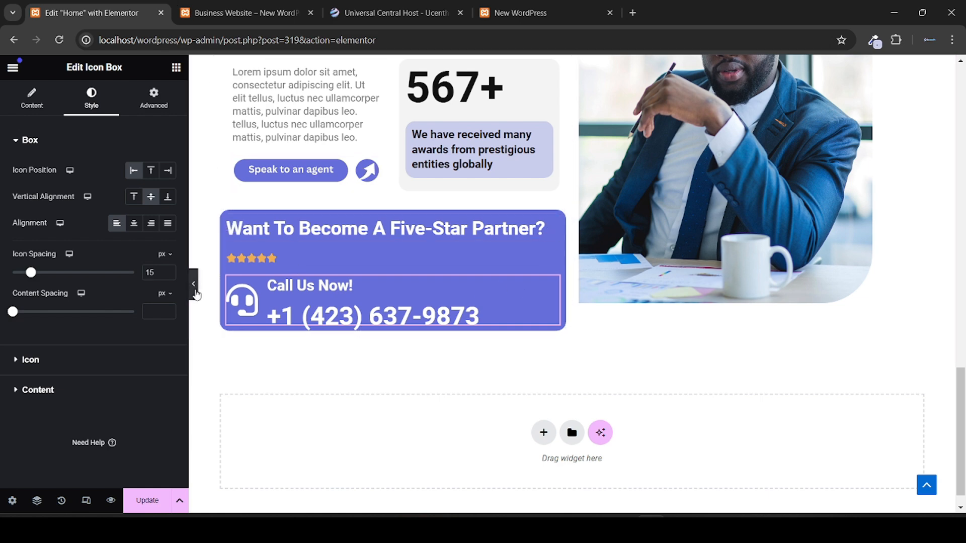
pyautogui.click(196, 295)
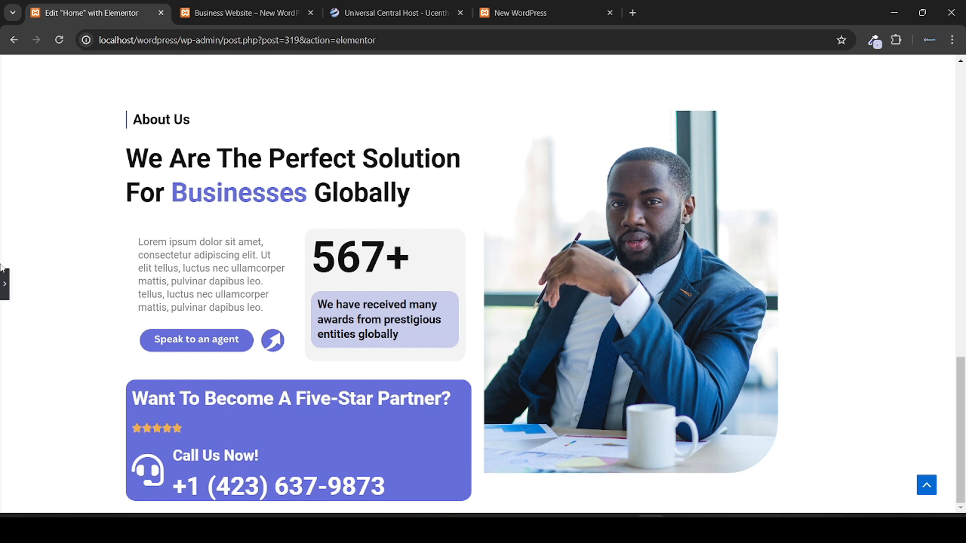
pyautogui.scroll(-3, 2, 280)
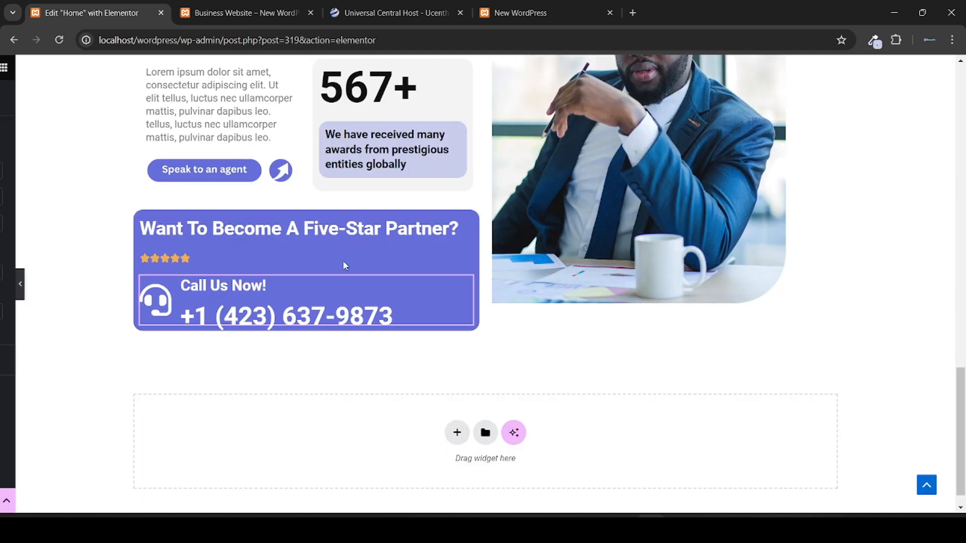
pyautogui.click(343, 262)
# Step: Add a Spacer widget below the About Us section and set its space to 200 px
pyautogui.scroll(-1, 448, 323)
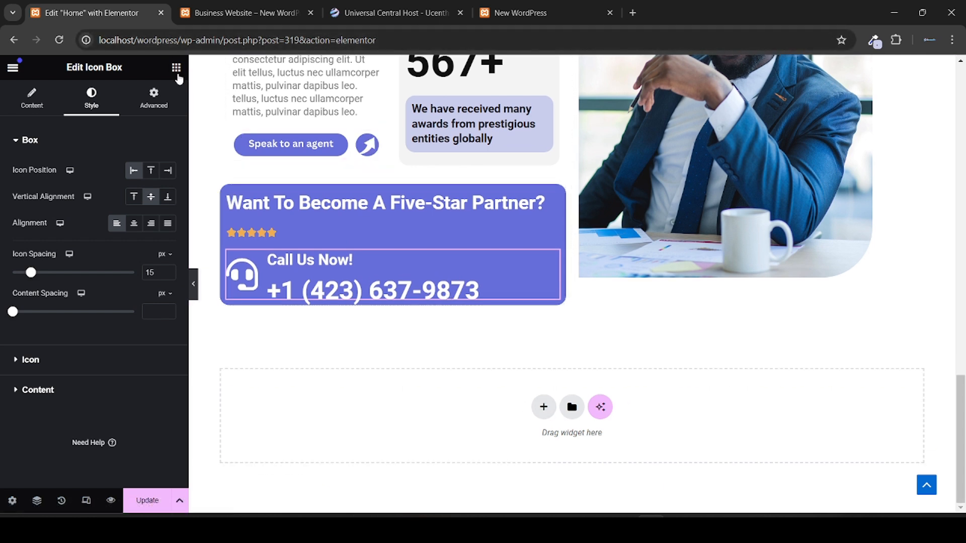
pyautogui.click(176, 68)
pyautogui.scroll(-6, 51, 302)
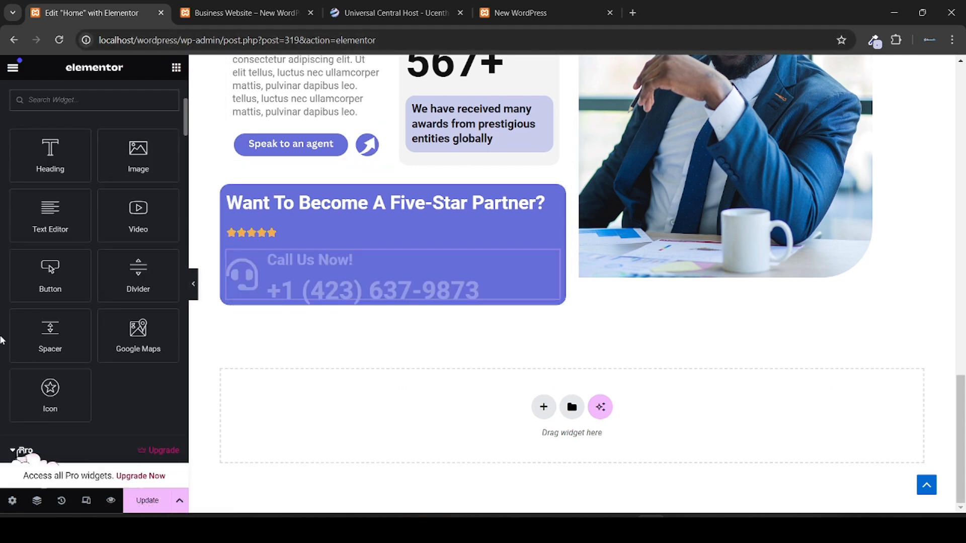
pyautogui.moveTo(56, 233); pyautogui.dragTo(328, 406)
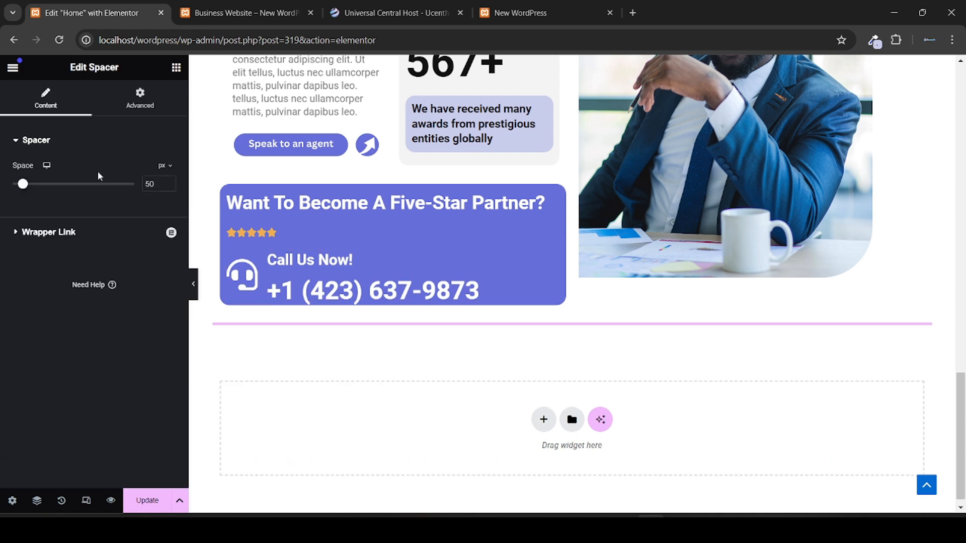
pyautogui.write('200')
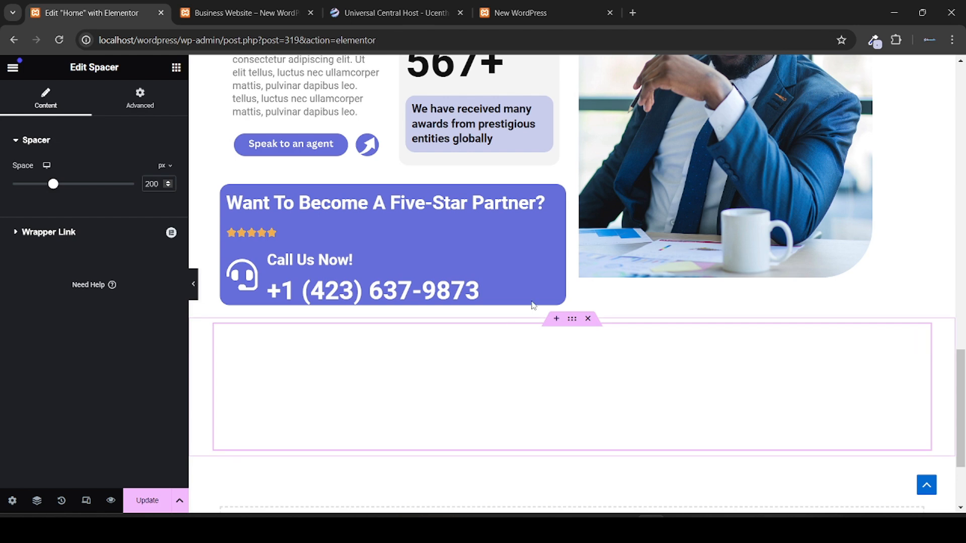
# Step: Set the custom width of the businessman image in the About Us section to 90%
pyautogui.scroll(2, 558, 276)
pyautogui.scroll(1, 560, 280)
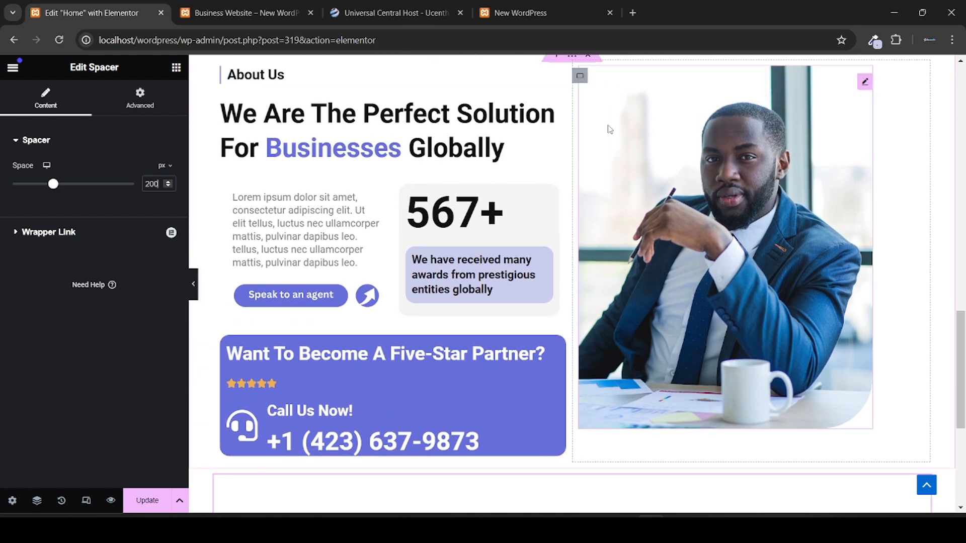
pyautogui.scroll(1, 607, 127)
pyautogui.click(862, 102)
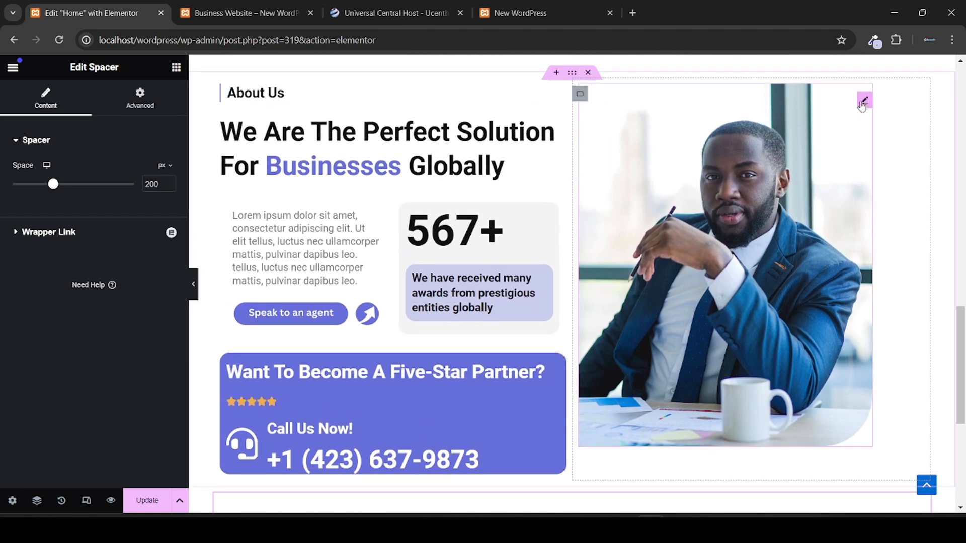
pyautogui.click(862, 102)
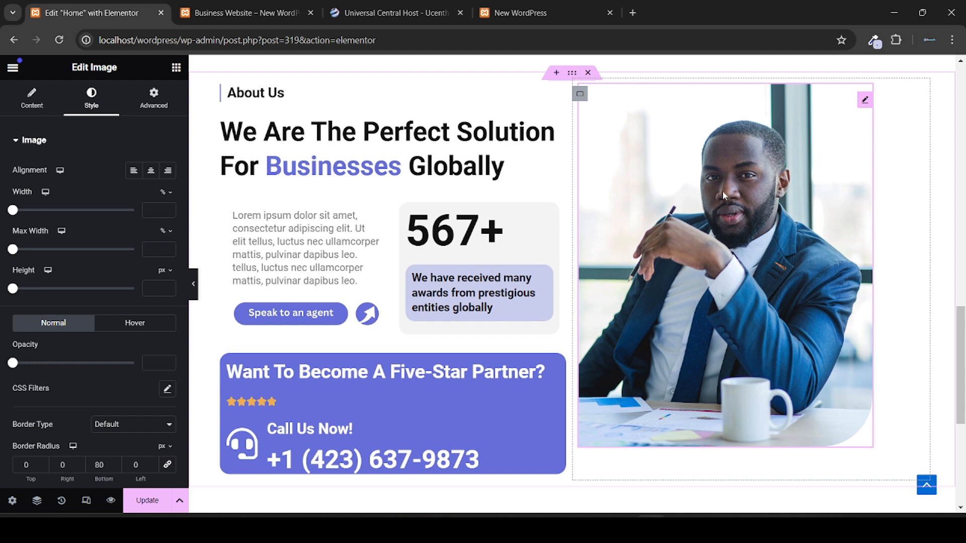
pyautogui.click(146, 109)
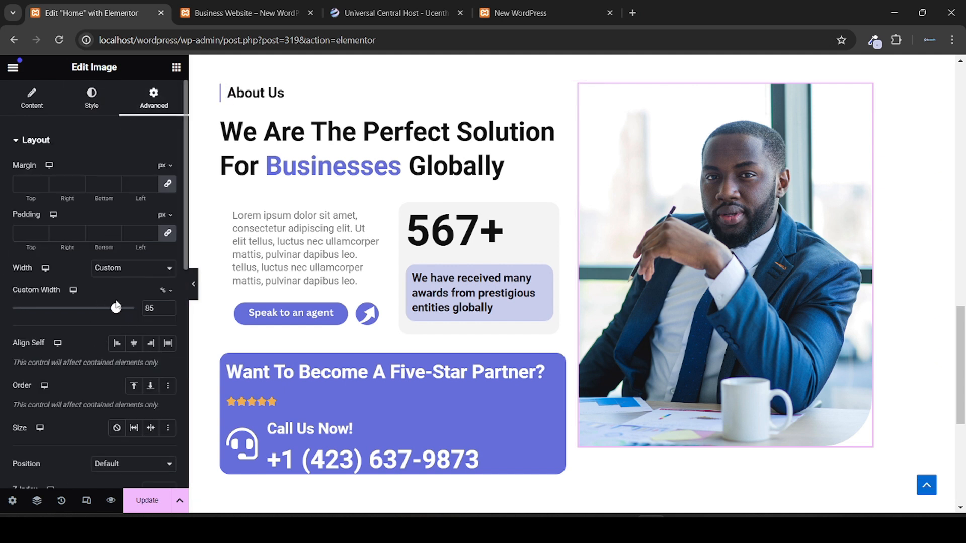
pyautogui.moveTo(118, 313); pyautogui.dragTo(127, 314)
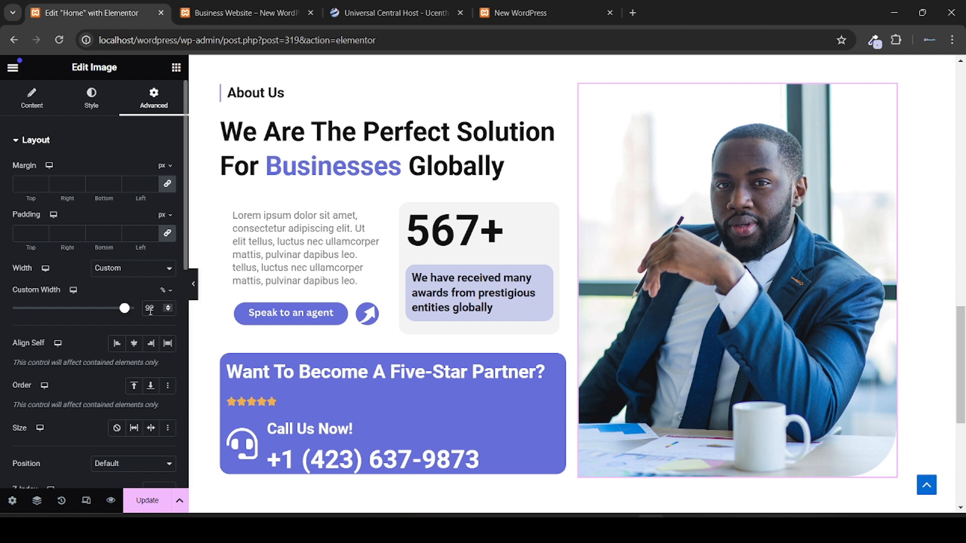
pyautogui.press('Down')
pyautogui.press('Down')
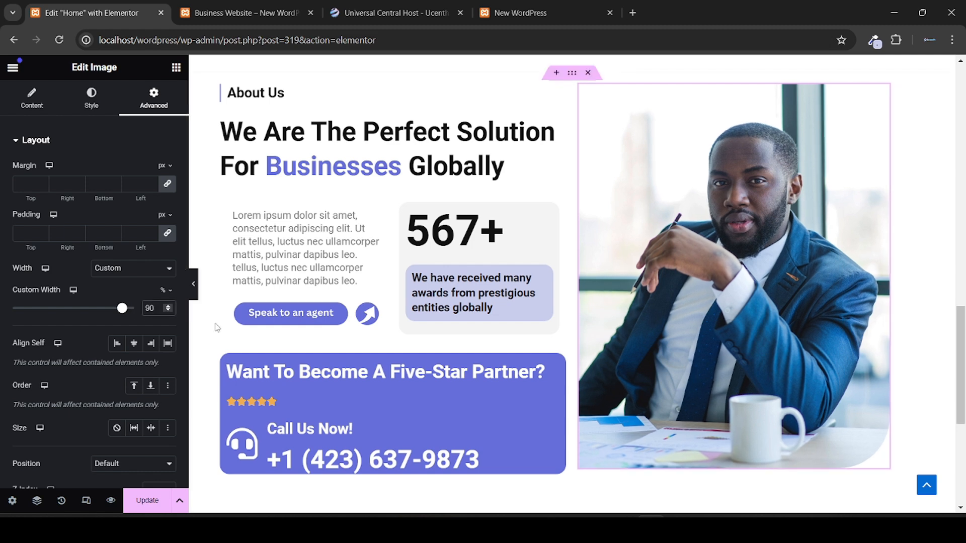
# Step: Set the column and row gaps of the purple Five-Star Partner container to 5 px
pyautogui.scroll(-2, 401, 334)
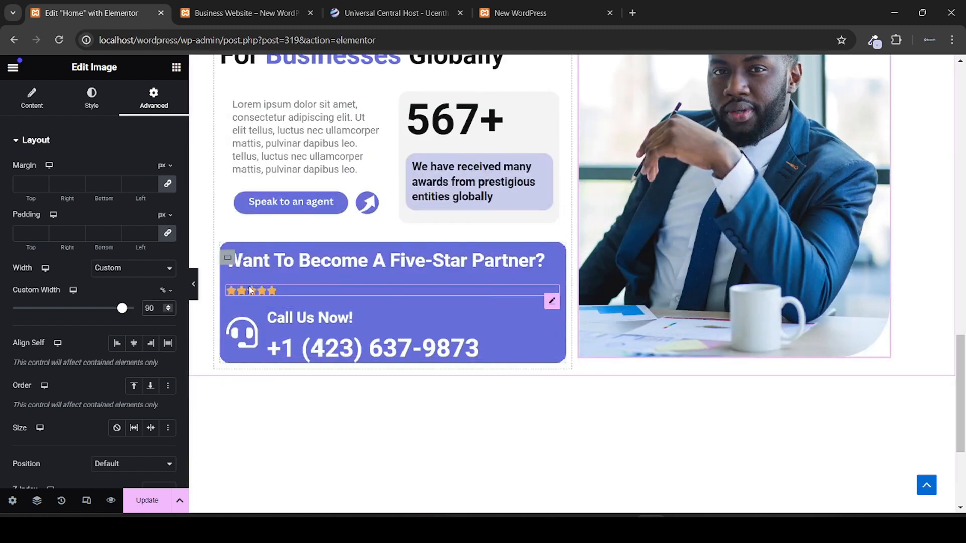
pyautogui.click(227, 259)
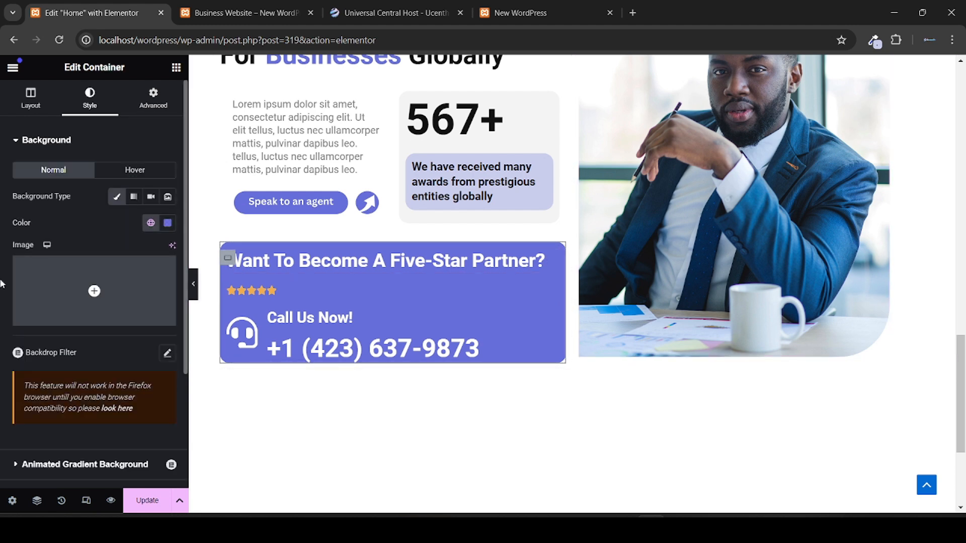
pyautogui.click(18, 94)
pyautogui.scroll(-5, 2, 211)
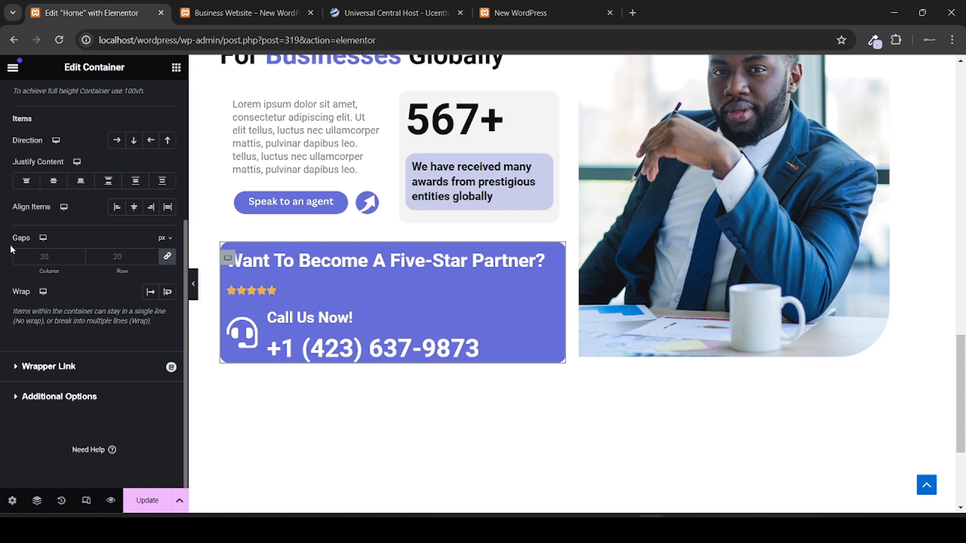
pyautogui.click(48, 256)
pyautogui.write('5')
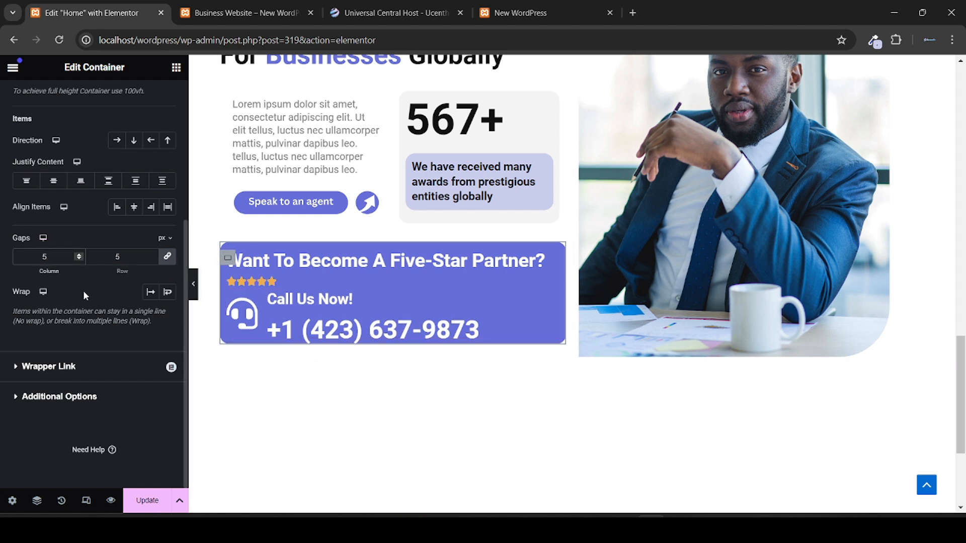
# Step: Set the purple container's minimum height to 200 px and justify its content to Center
pyautogui.scroll(5, 83, 291)
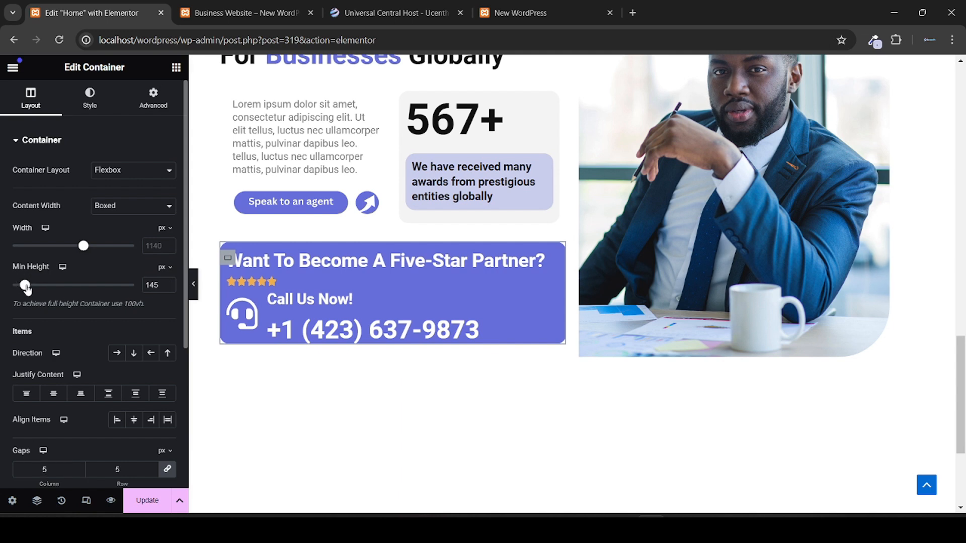
pyautogui.moveTo(27, 285); pyautogui.dragTo(27, 286)
pyautogui.doubleClick(149, 285)
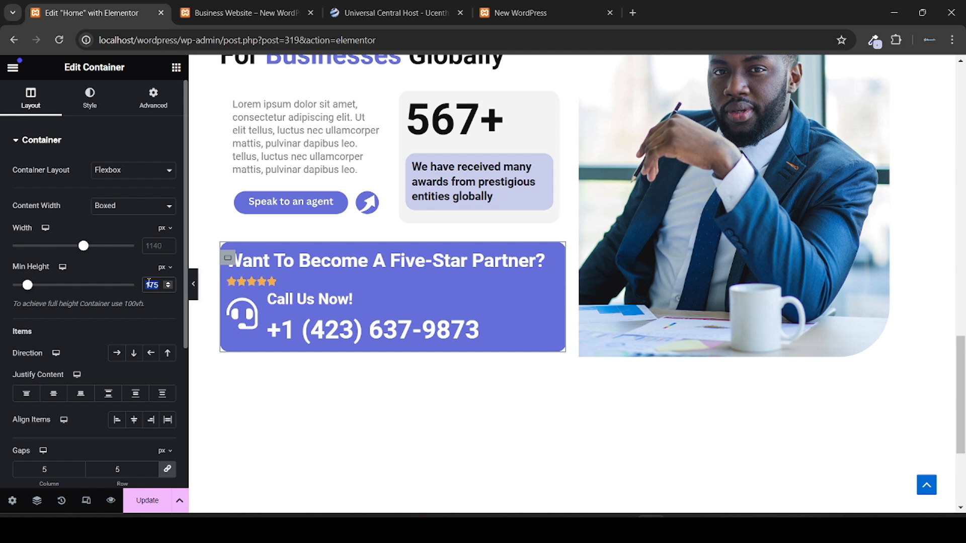
pyautogui.write('200')
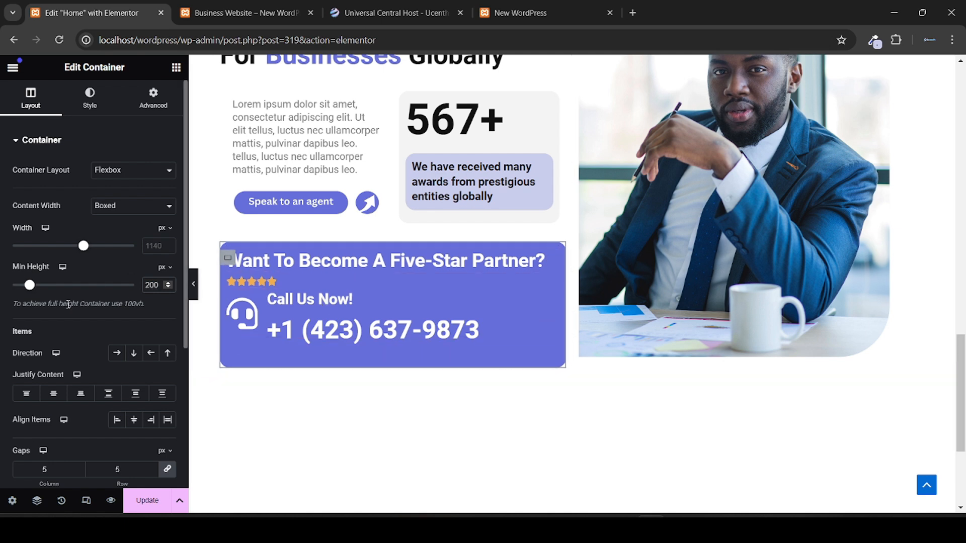
pyautogui.scroll(-1, 67, 303)
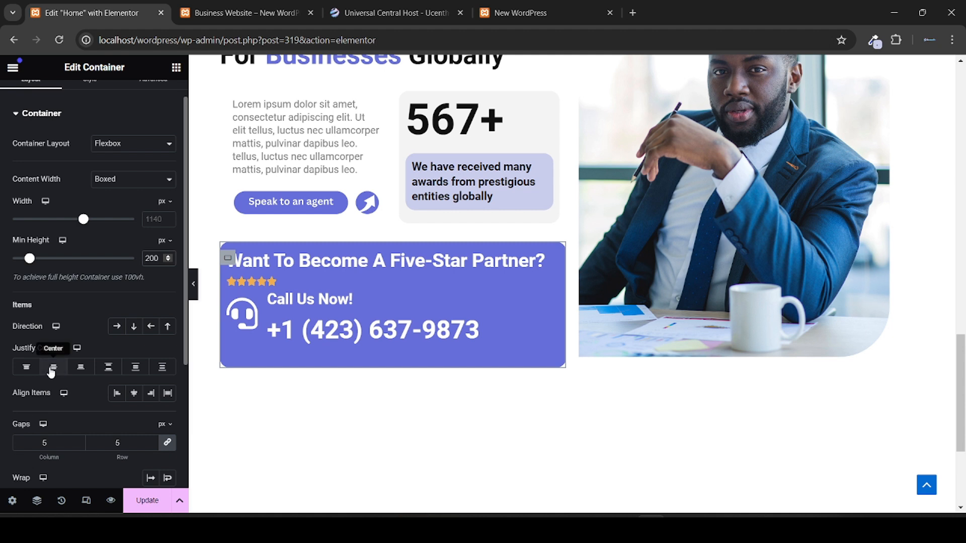
pyautogui.click(52, 368)
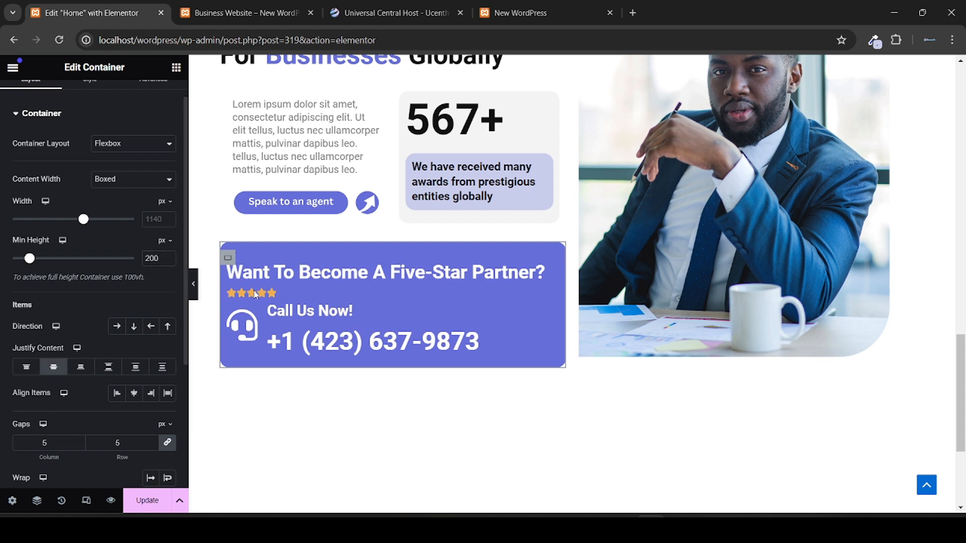
# Step: Compare the purple Five-Star Partner box's layout and inner spacing with the reference page
pyautogui.click(193, 285)
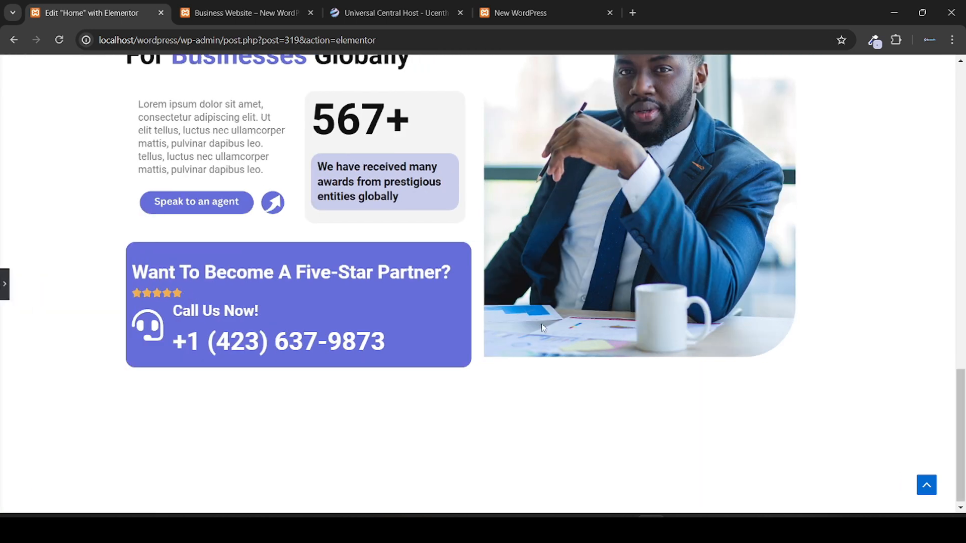
pyautogui.click(238, 12)
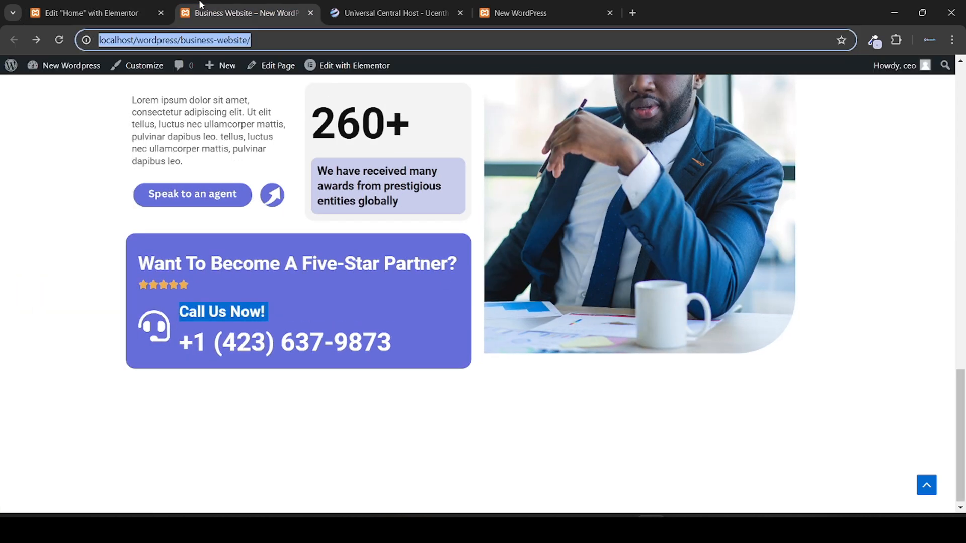
pyautogui.click(131, 4)
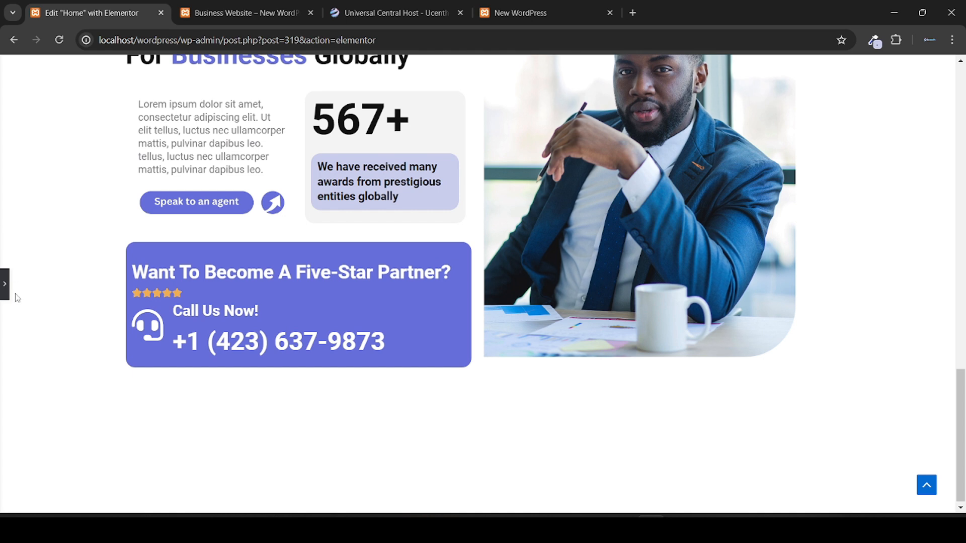
pyautogui.click(271, 4)
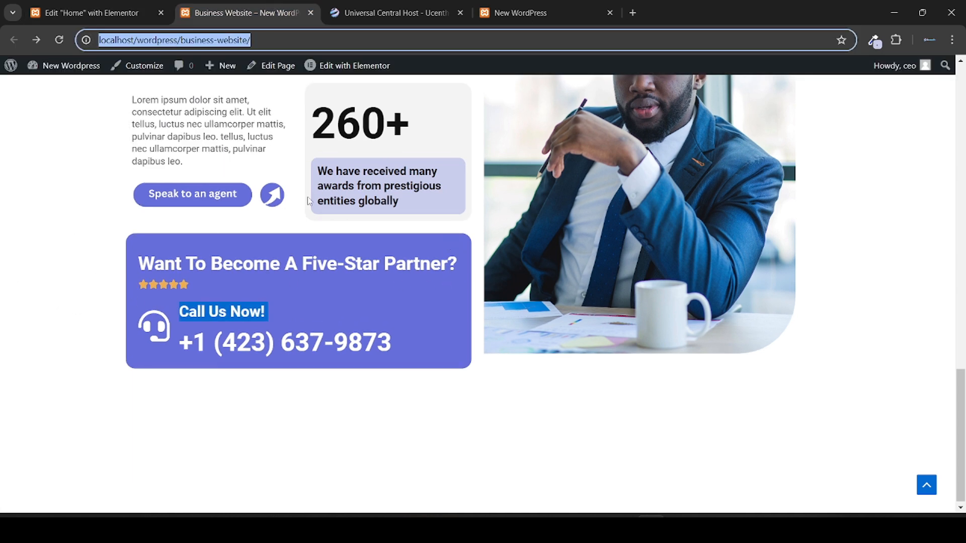
pyautogui.click(133, 5)
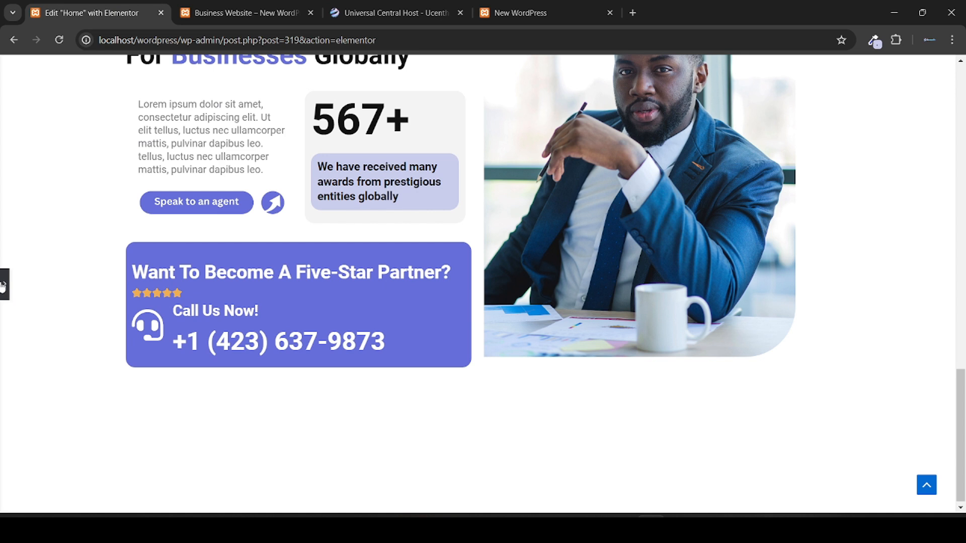
pyautogui.click(3, 284)
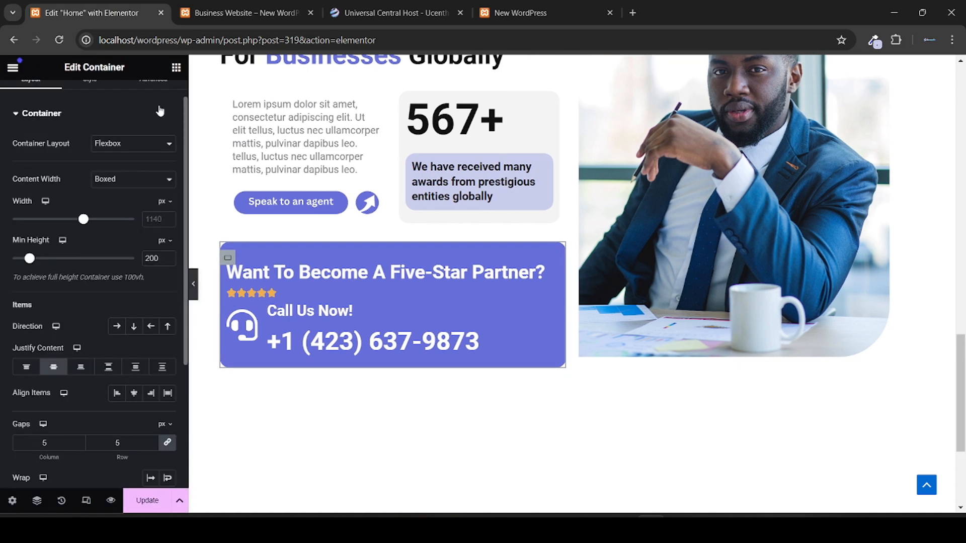
# Step: Set the purple Five-Star Partner container's padding to 15 px on all sides and preview the section at full width
pyautogui.scroll(1, 12, 207)
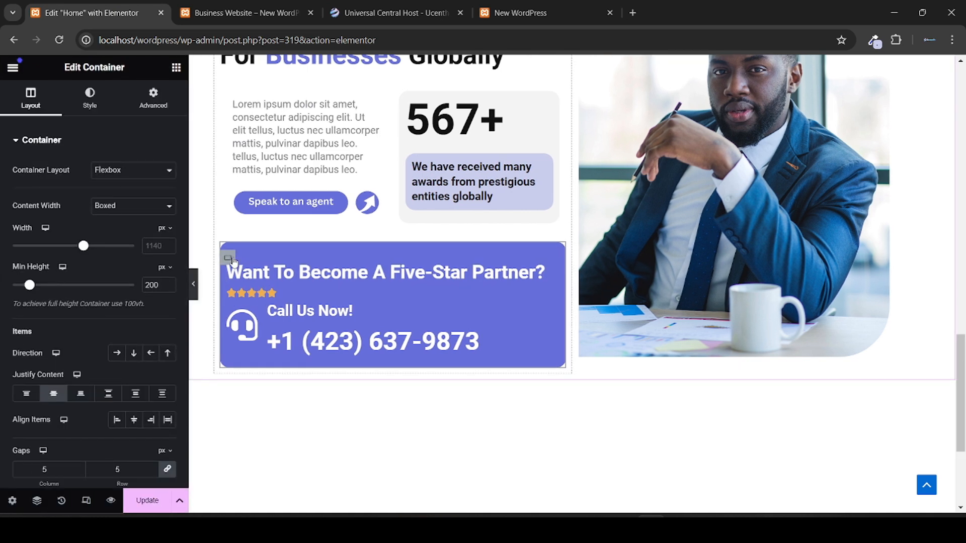
pyautogui.click(151, 109)
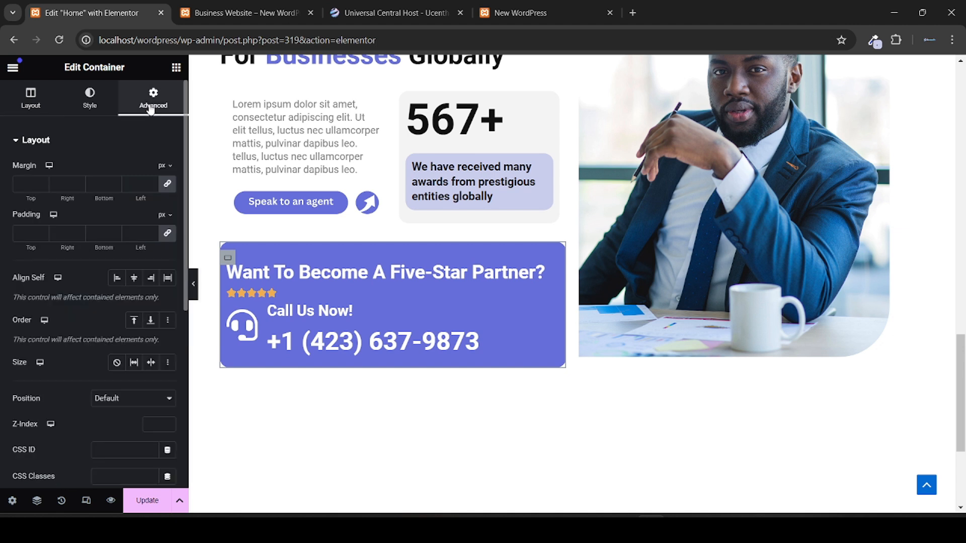
pyautogui.click(27, 234)
pyautogui.write('1')
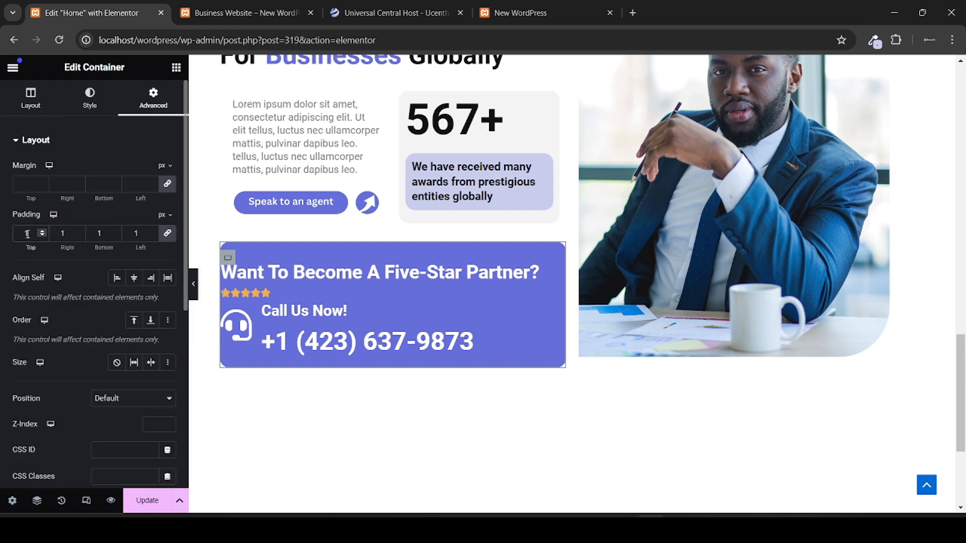
pyautogui.write('0')
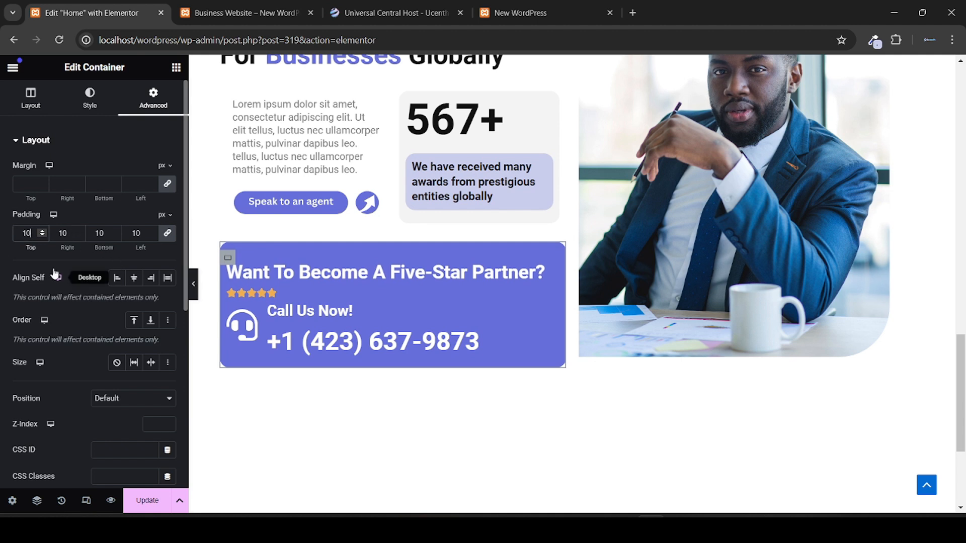
pyautogui.press('Up')
pyautogui.press('Up')
pyautogui.press('Up')
pyautogui.press('Up')
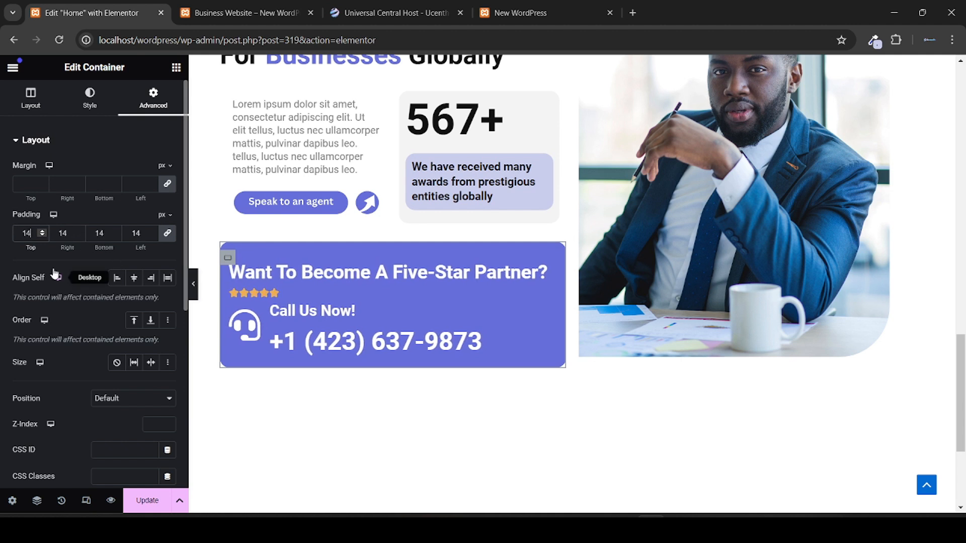
pyautogui.press('Up')
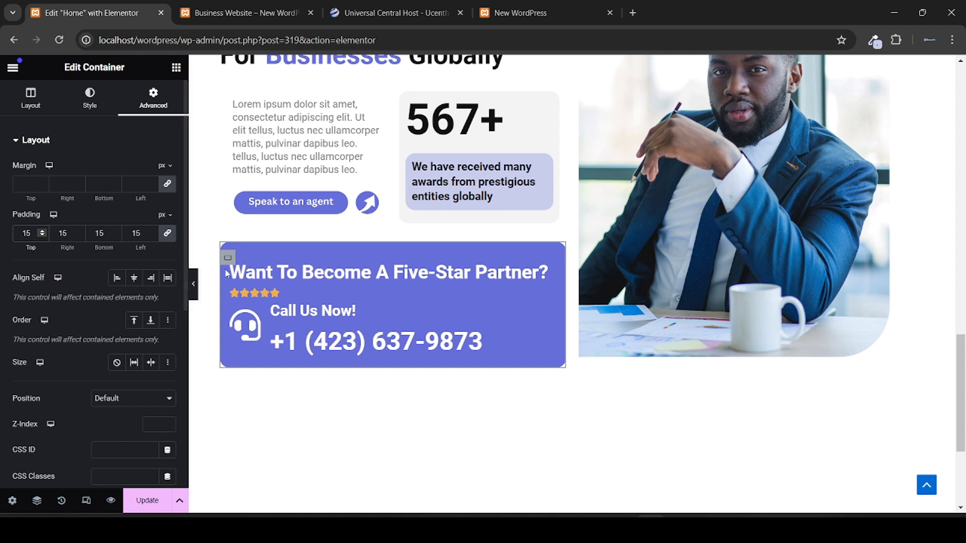
pyautogui.click(194, 283)
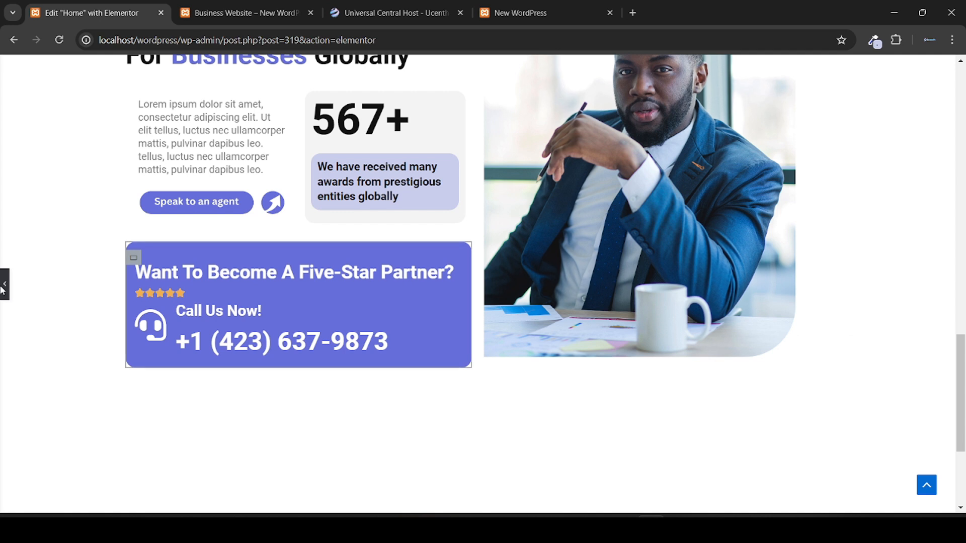
# Step: Set the purple Five-Star Partner container's padding to 20 px on all sides and check it at full width
pyautogui.click(3, 286)
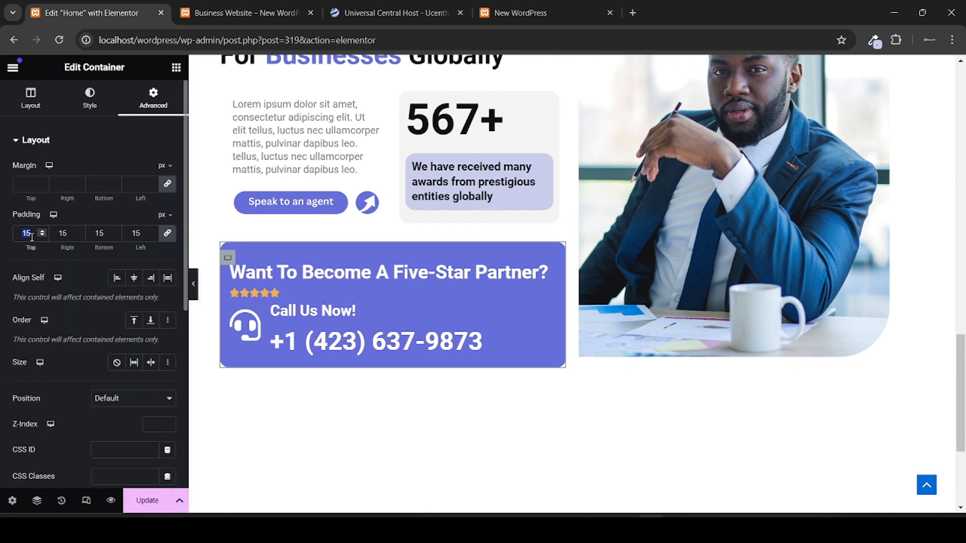
pyautogui.write('20')
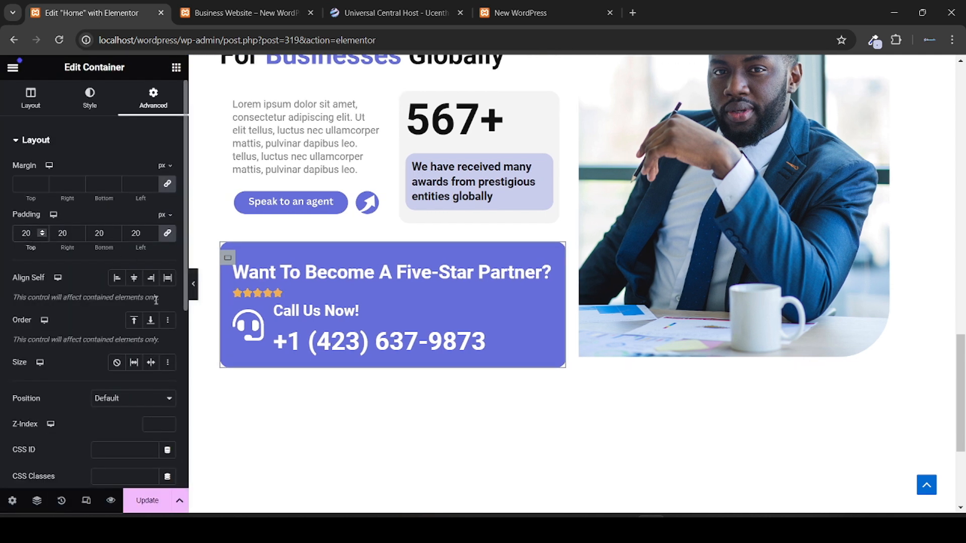
pyautogui.click(194, 284)
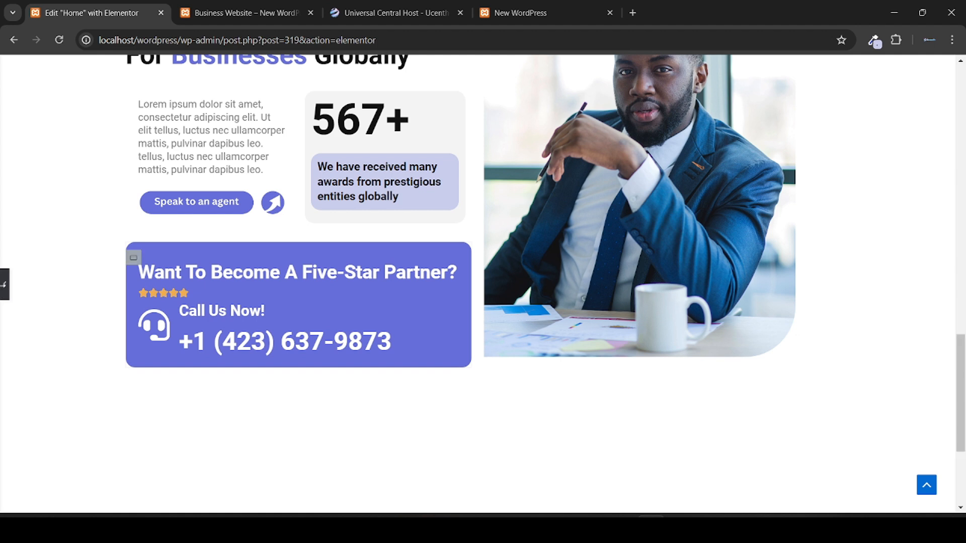
pyautogui.click(4, 284)
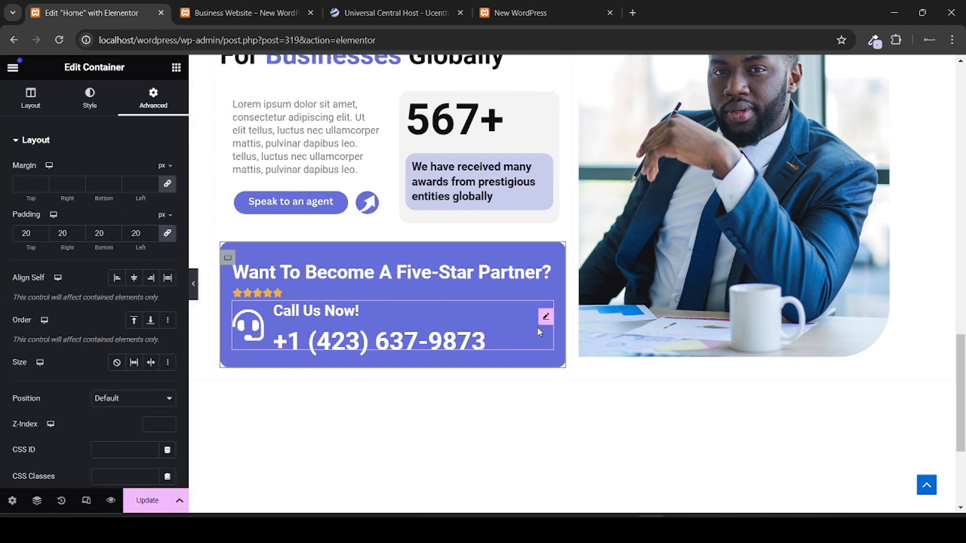
# Step: Give the Call Us Now icon box 10 px of top padding with the other sides at 0, and update the page
pyautogui.click(546, 315)
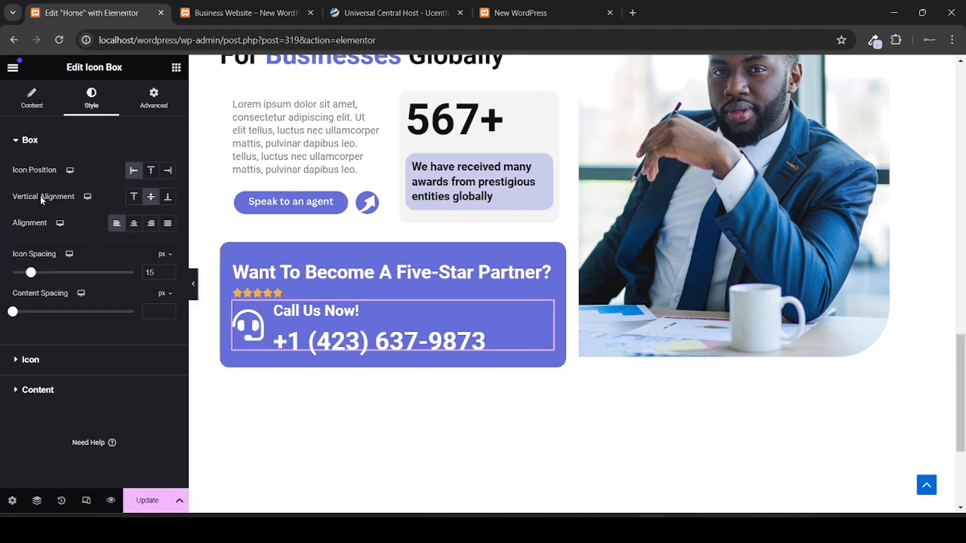
pyautogui.click(158, 105)
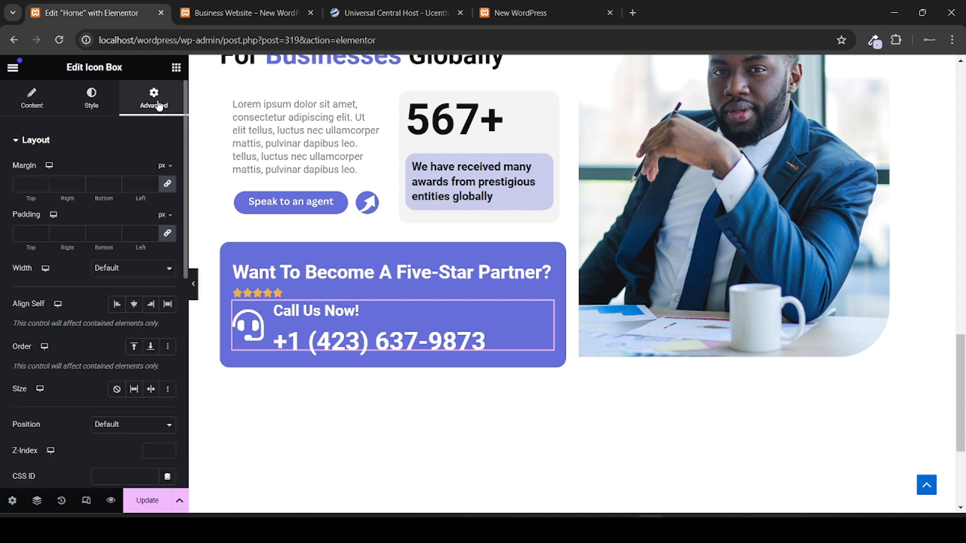
pyautogui.click(165, 235)
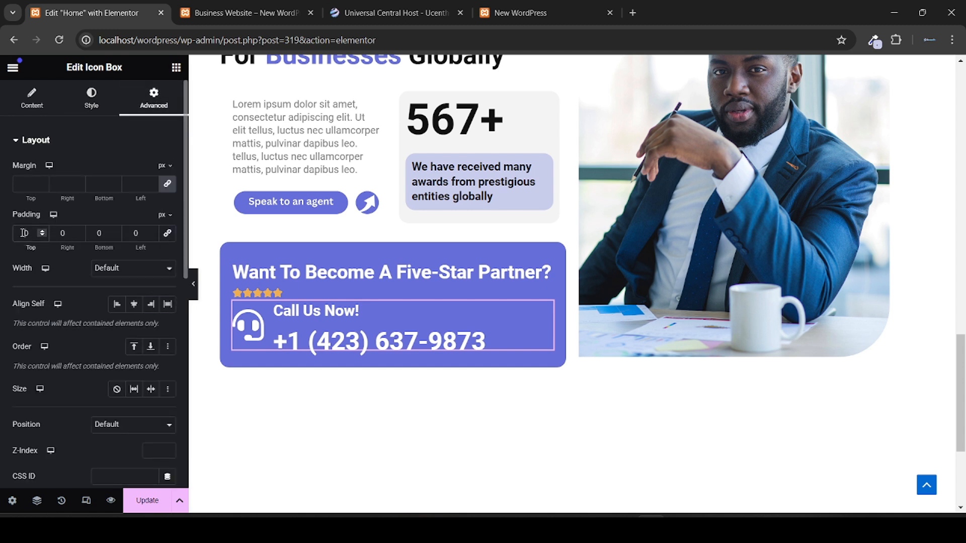
pyautogui.write('1')
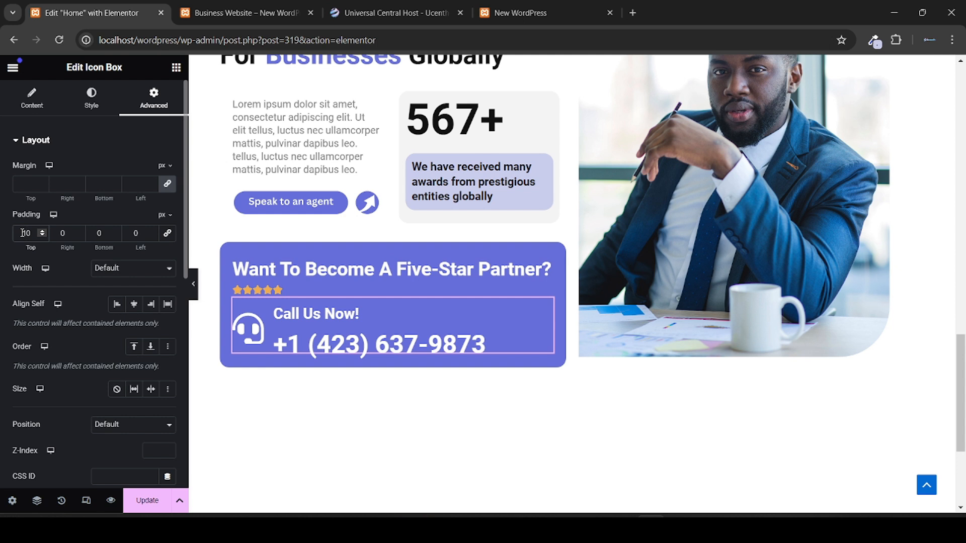
pyautogui.click(196, 284)
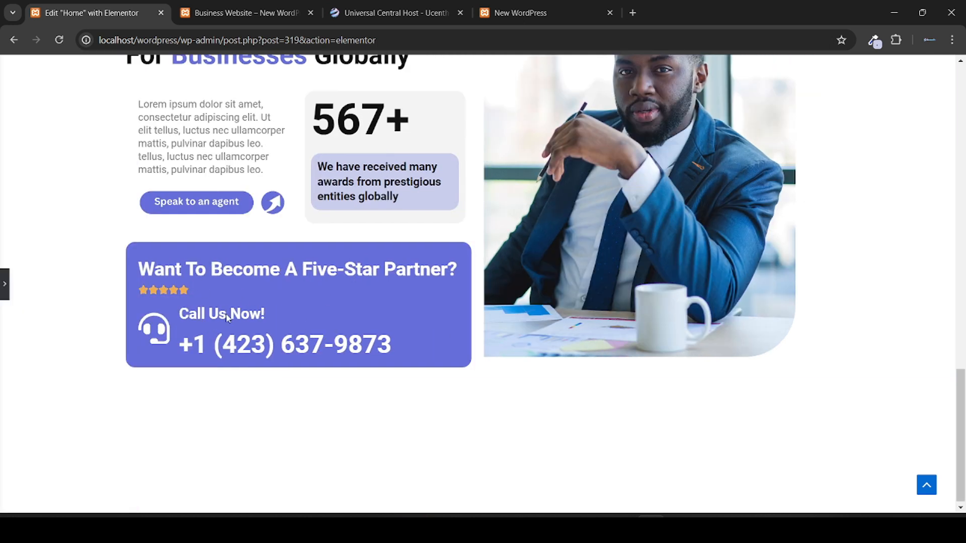
pyautogui.click(4, 284)
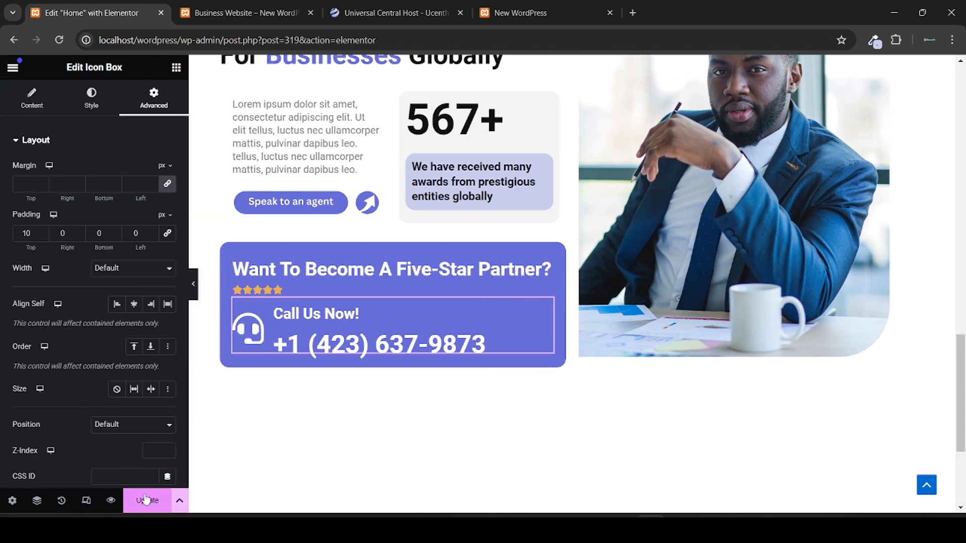
pyautogui.click(145, 499)
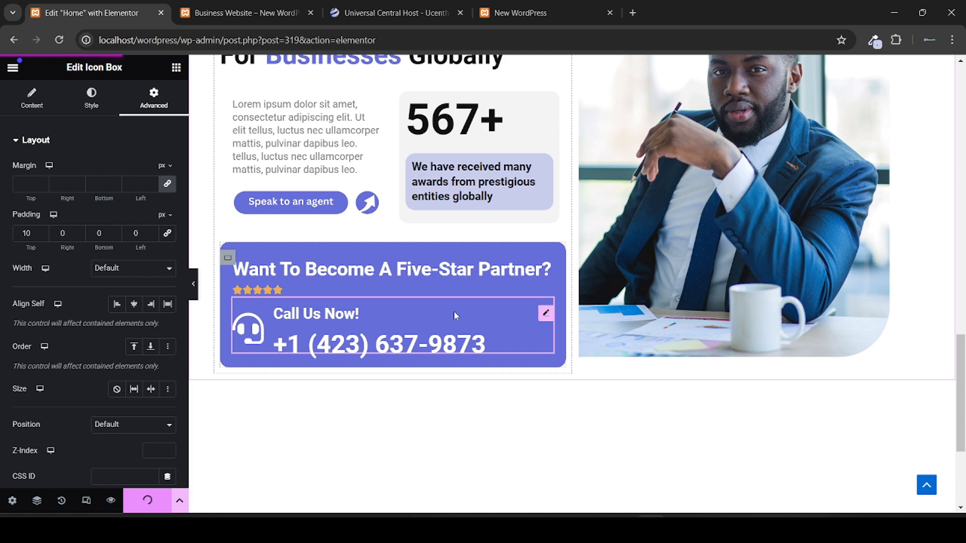
# Step: Review the finished About Us section and examine the layout of the Why Choose Us section on the reference page
pyautogui.scroll(5, 389, 334)
pyautogui.scroll(-3, 455, 315)
pyautogui.scroll(-2, 455, 315)
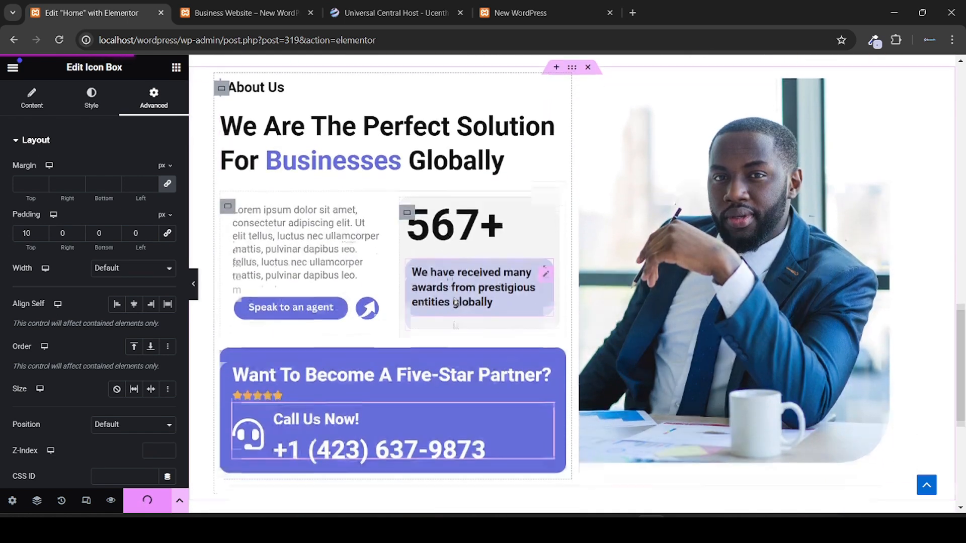
pyautogui.click(210, 6)
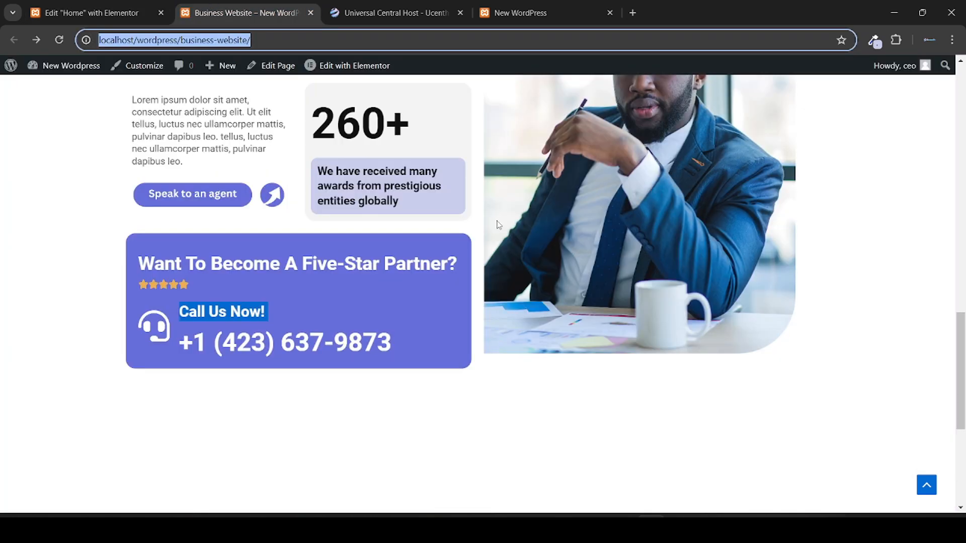
pyautogui.scroll(-5, 497, 223)
pyautogui.click(589, 289)
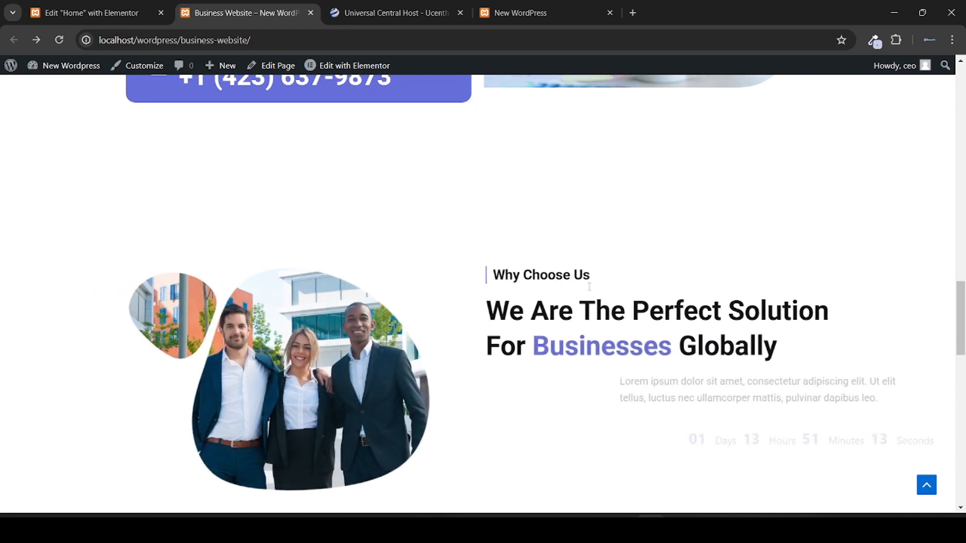
pyautogui.scroll(-3, 589, 287)
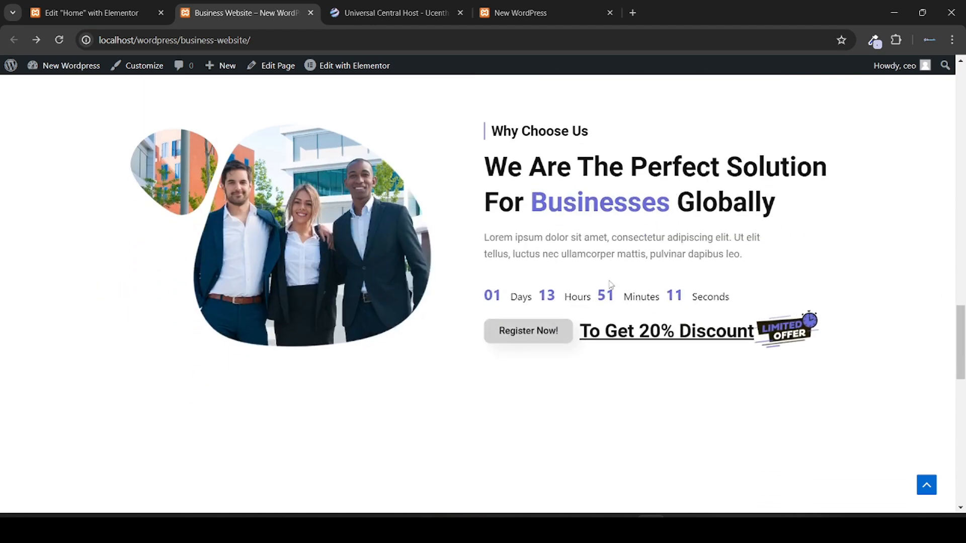
pyautogui.scroll(1, 642, 287)
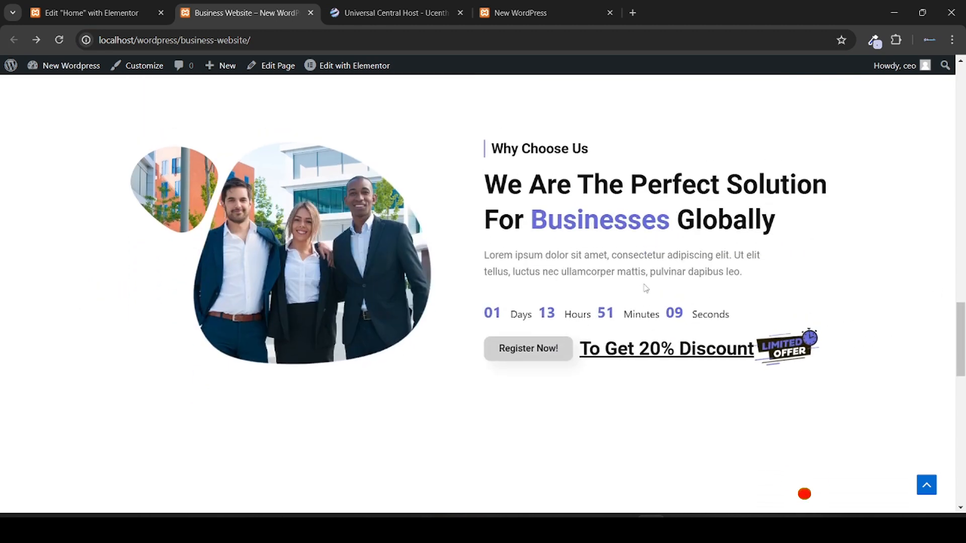
pyautogui.click(100, 5)
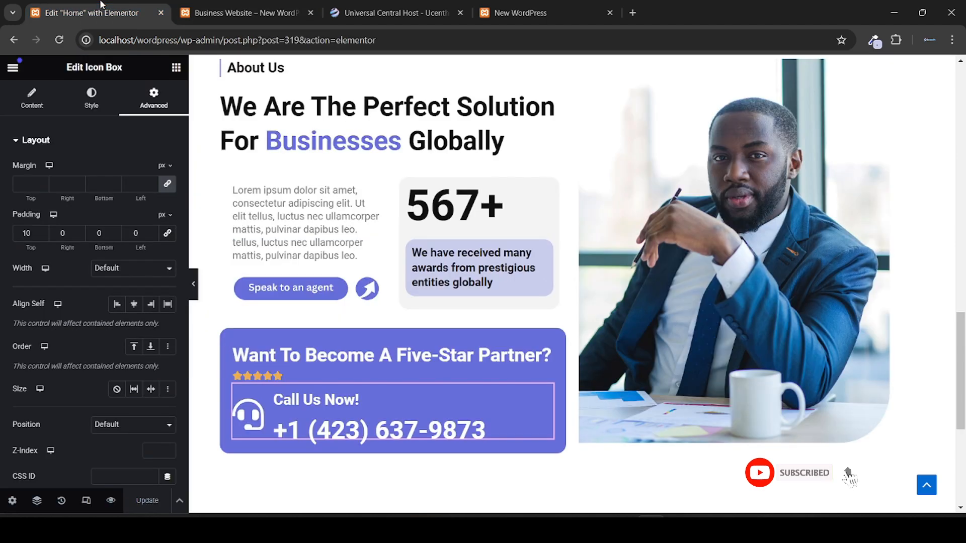
# Step: Add a new Flexbox container with two equal columns below the About Us section
pyautogui.scroll(-5, 506, 282)
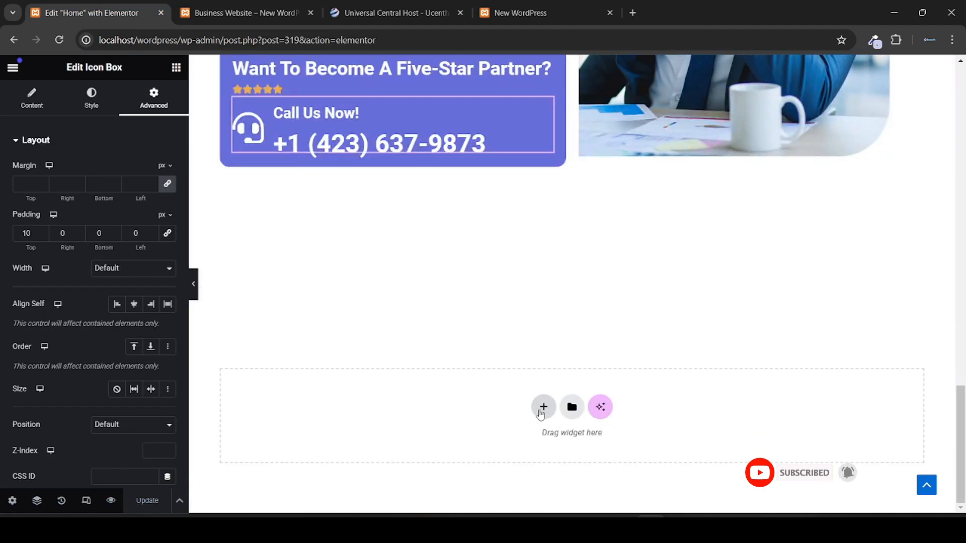
pyautogui.click(542, 408)
pyautogui.click(262, 11)
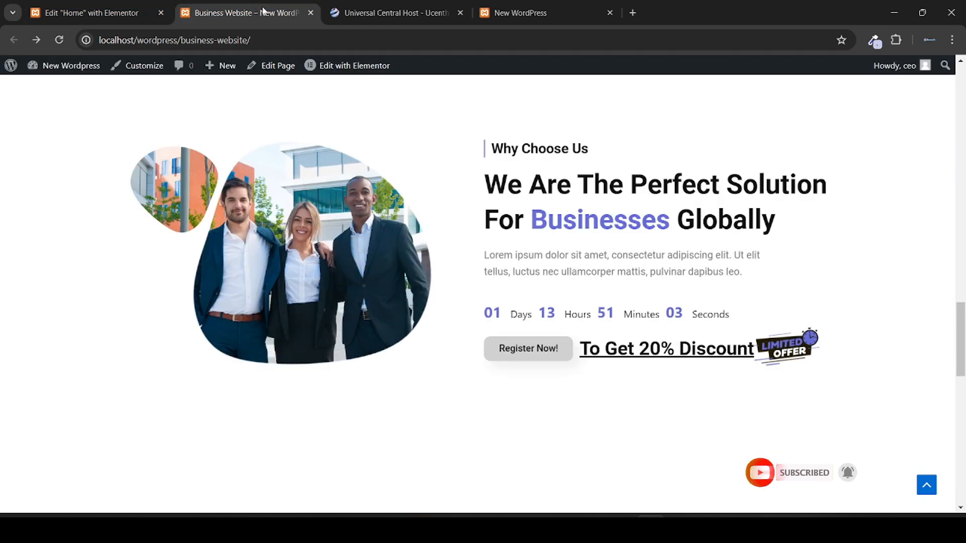
pyautogui.click(101, 11)
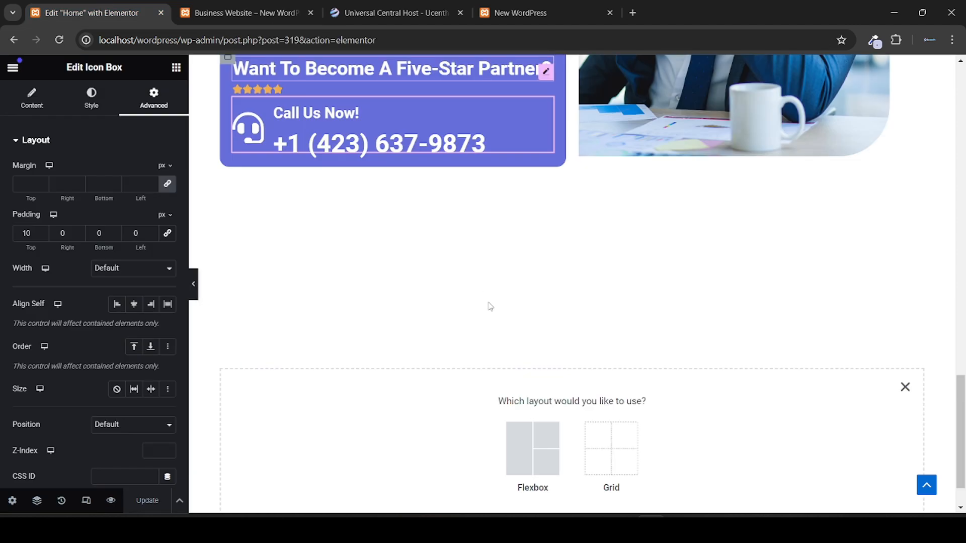
pyautogui.scroll(-1, 490, 306)
pyautogui.click(544, 405)
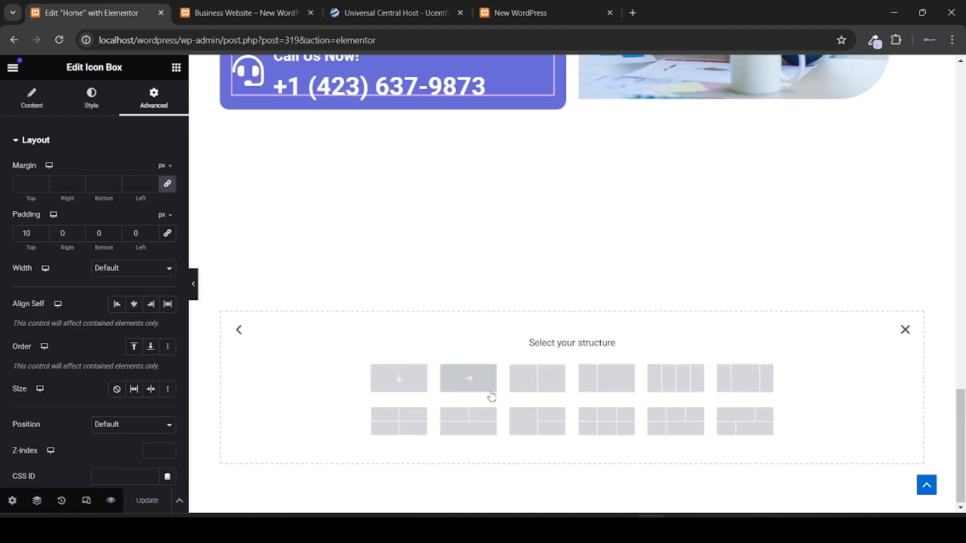
pyautogui.click(547, 387)
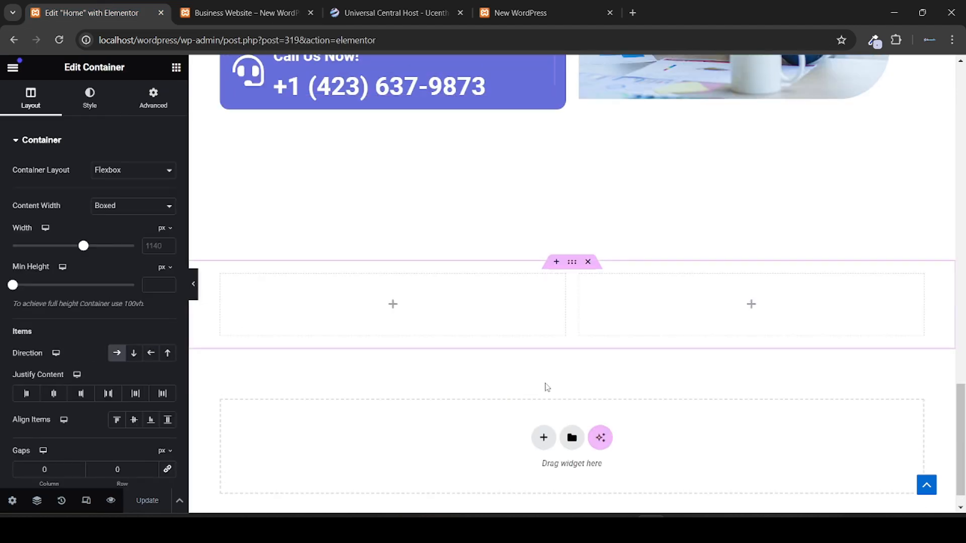
# Step: Set the new two-column container's minimum height to 450 px
pyautogui.scroll(-1, 543, 299)
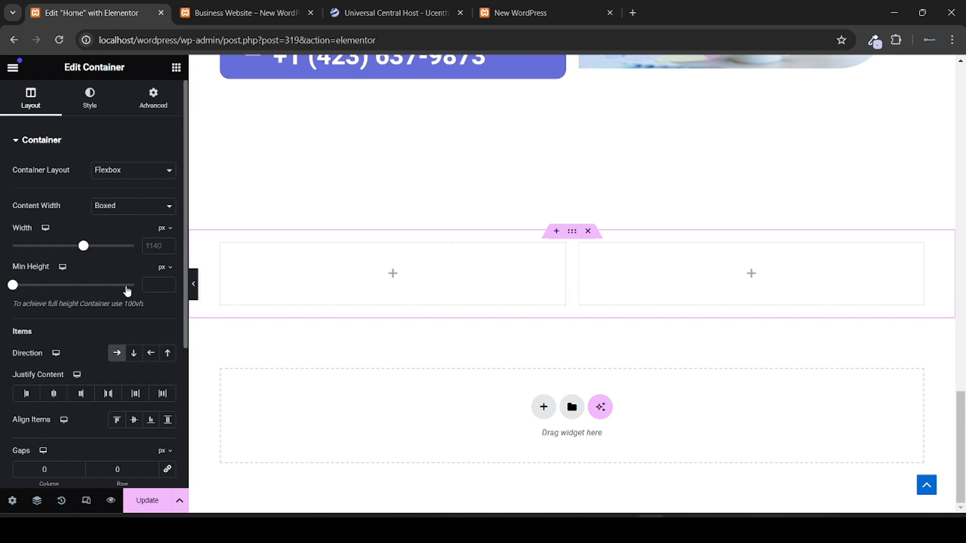
pyautogui.click(151, 286)
pyautogui.write('450')
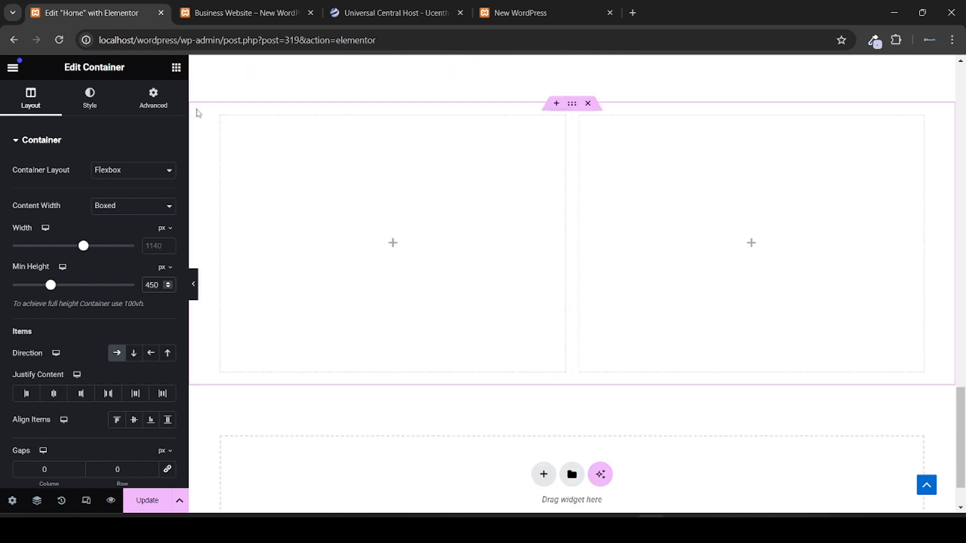
# Step: Add an Image widget to the first column of the new container, using successful-multiethnic-business-team.jpg from the media library
pyautogui.click(393, 244)
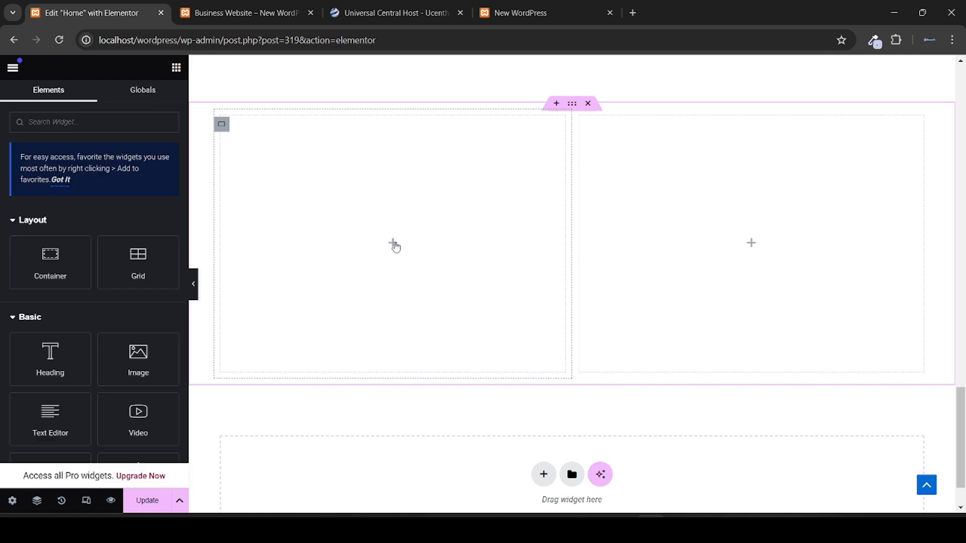
pyautogui.moveTo(142, 367); pyautogui.dragTo(313, 289)
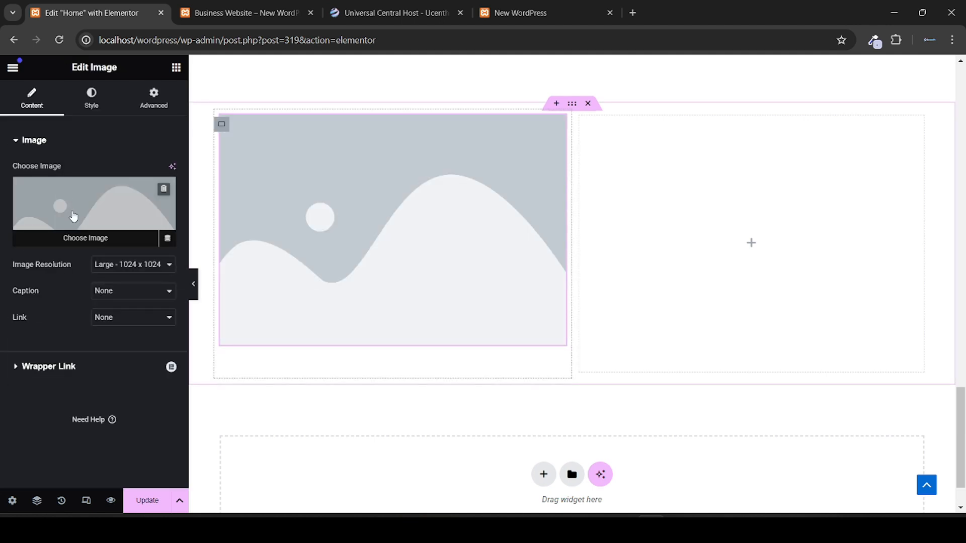
pyautogui.click(73, 215)
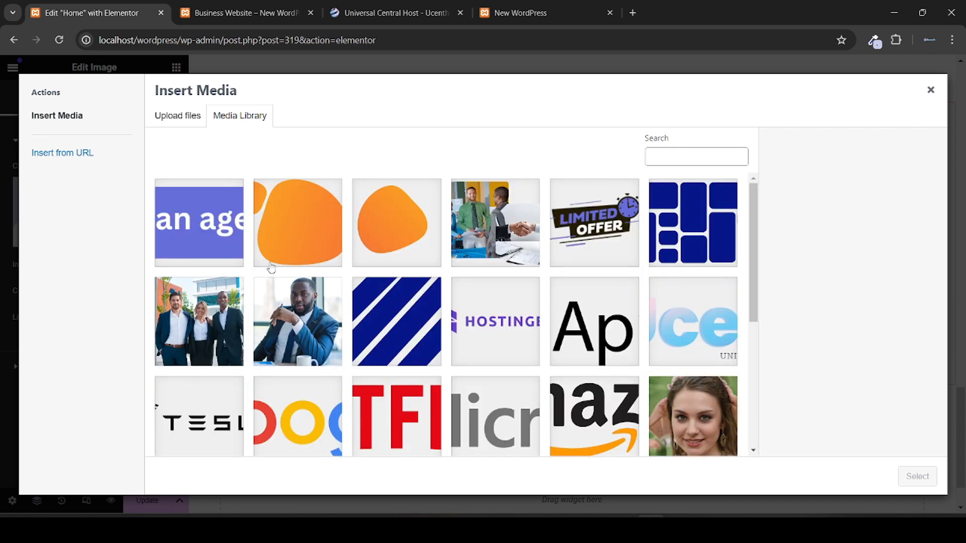
pyautogui.click(200, 343)
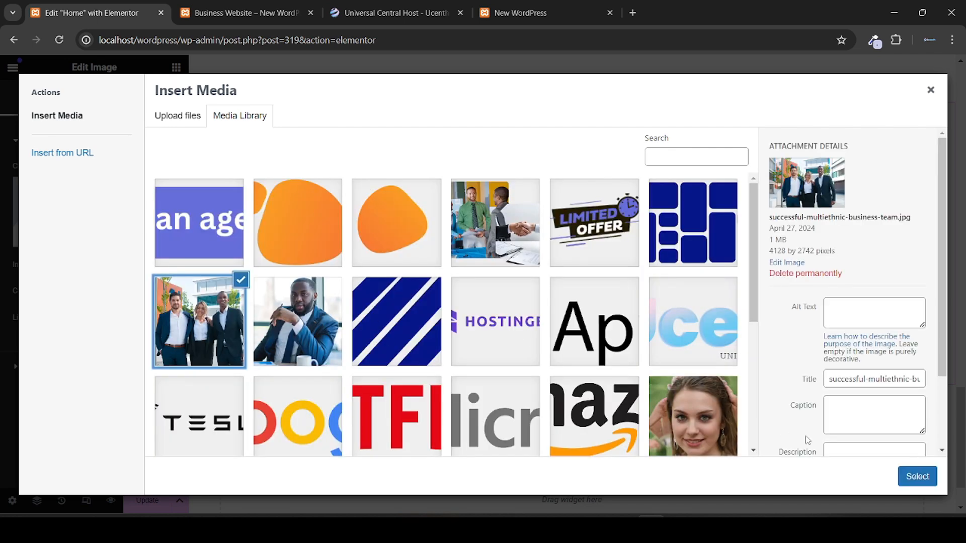
pyautogui.click(915, 478)
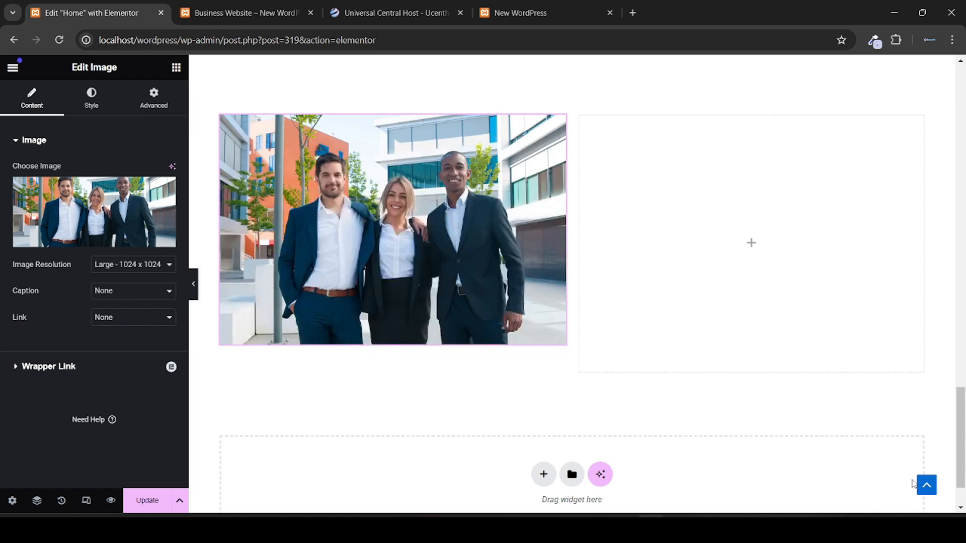
# Step: Check the team image's shape on the reference page, and enable a mask with the Custom shape on the new image
pyautogui.click(246, 12)
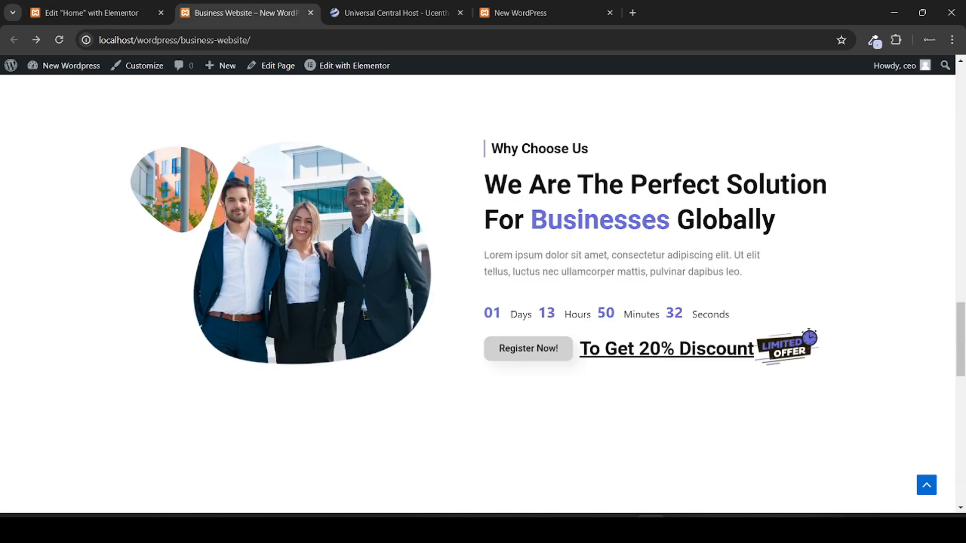
pyautogui.click(105, 7)
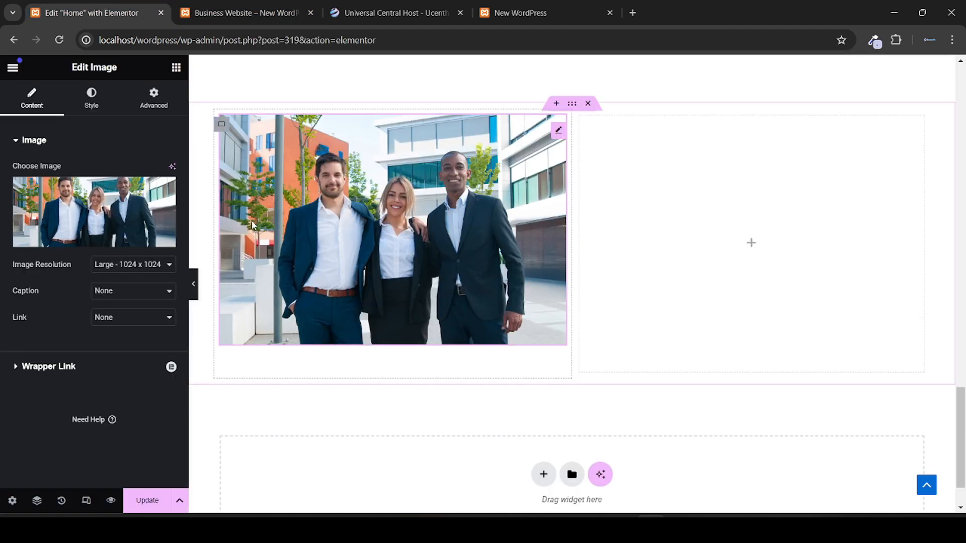
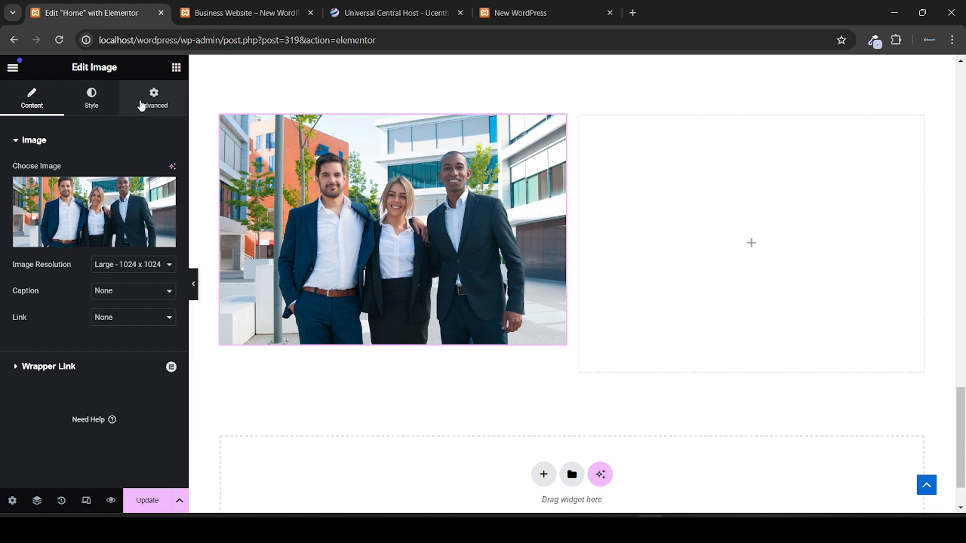
pyautogui.click(142, 105)
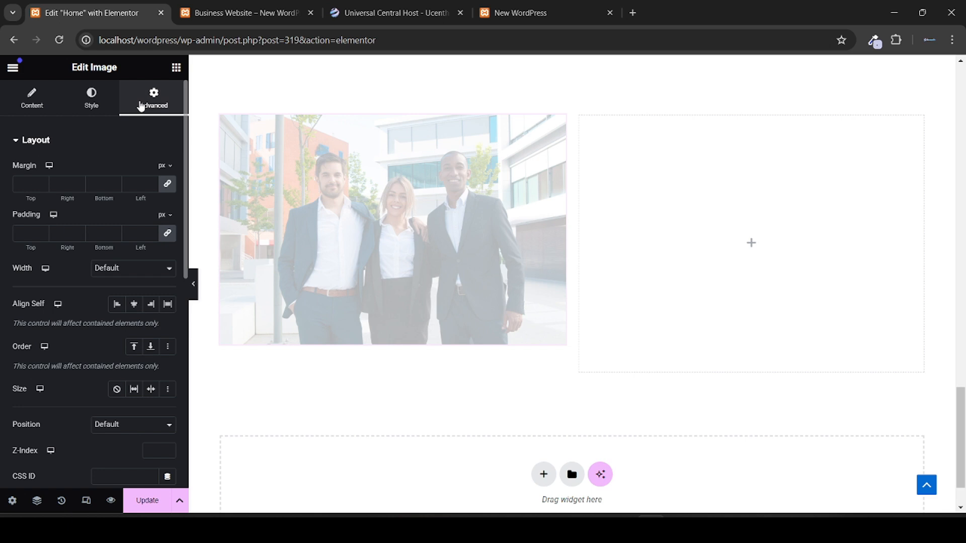
pyautogui.scroll(-4, 2, 253)
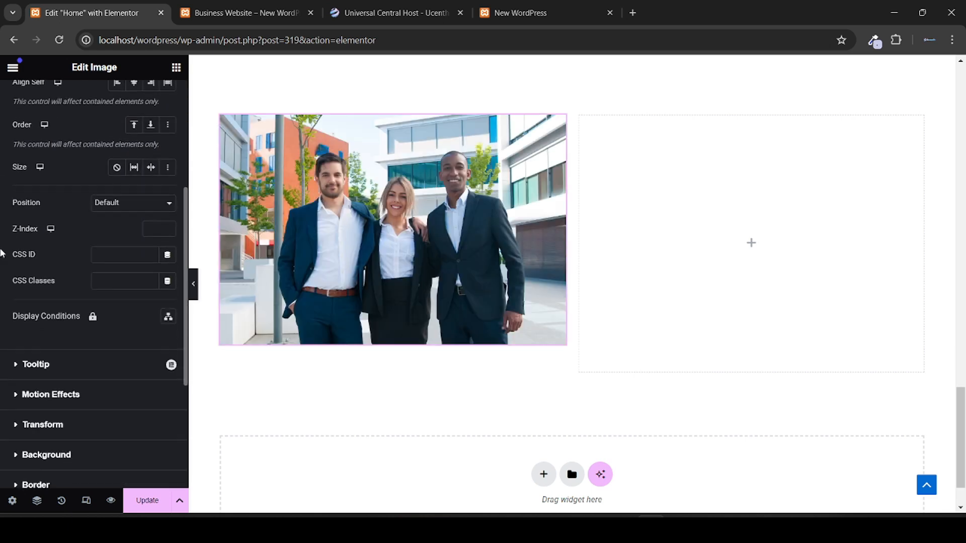
pyautogui.scroll(-4, 2, 253)
pyautogui.click(55, 316)
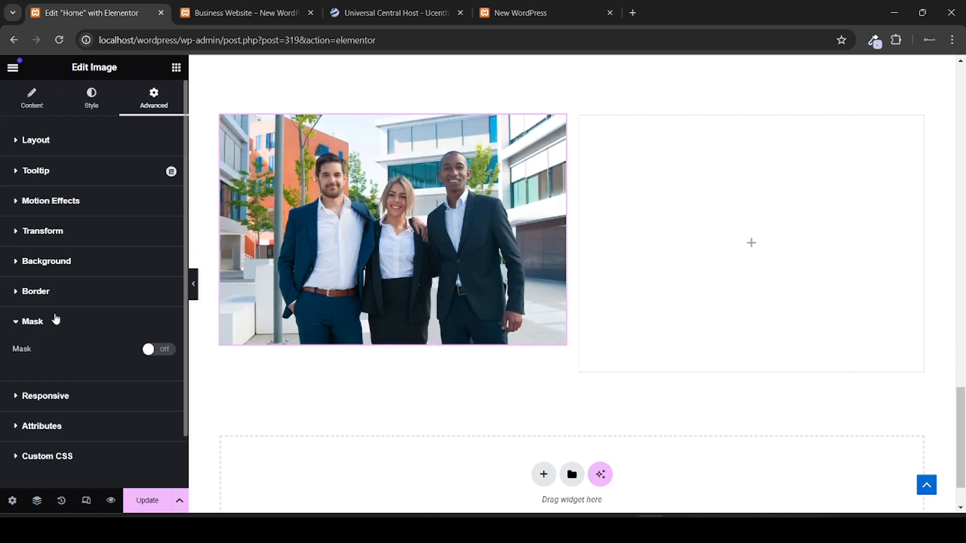
pyautogui.click(163, 356)
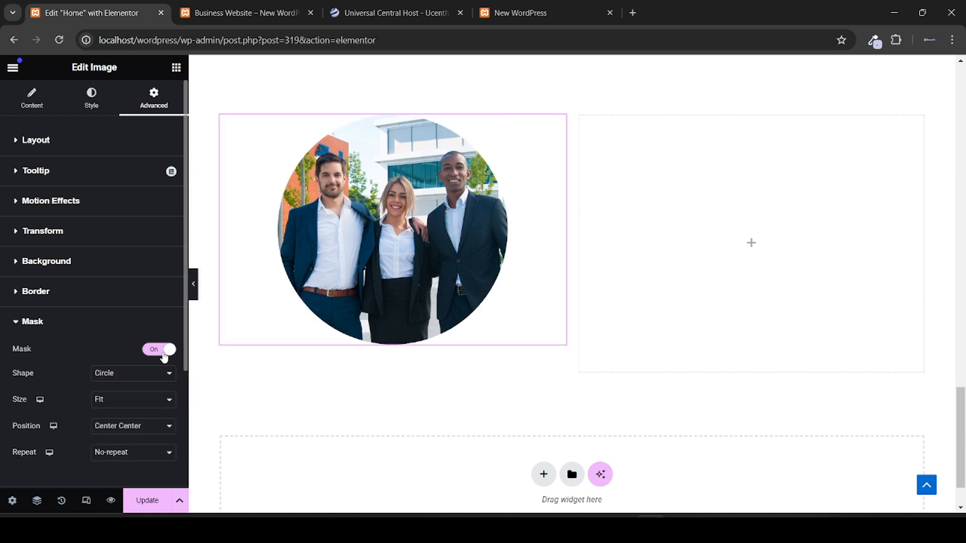
pyautogui.scroll(-2, 161, 356)
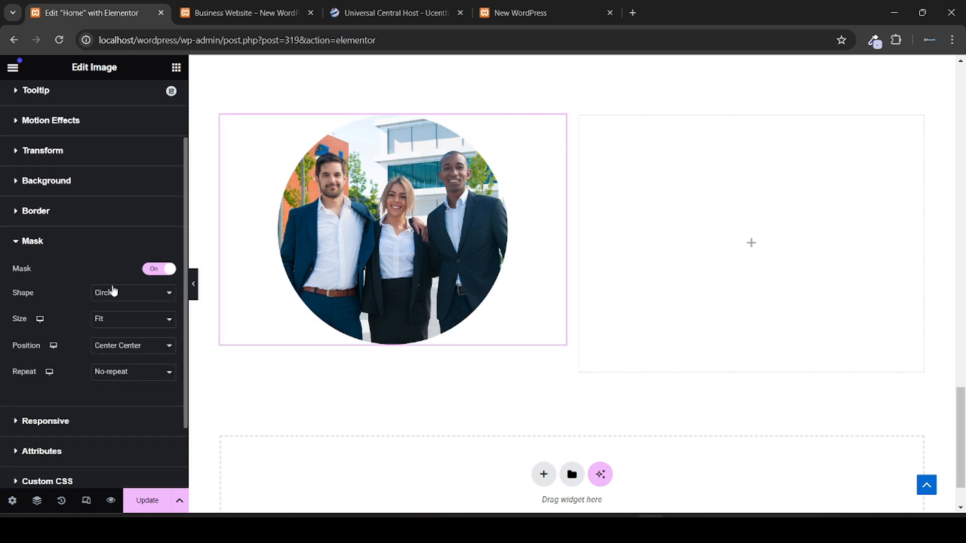
pyautogui.click(115, 292)
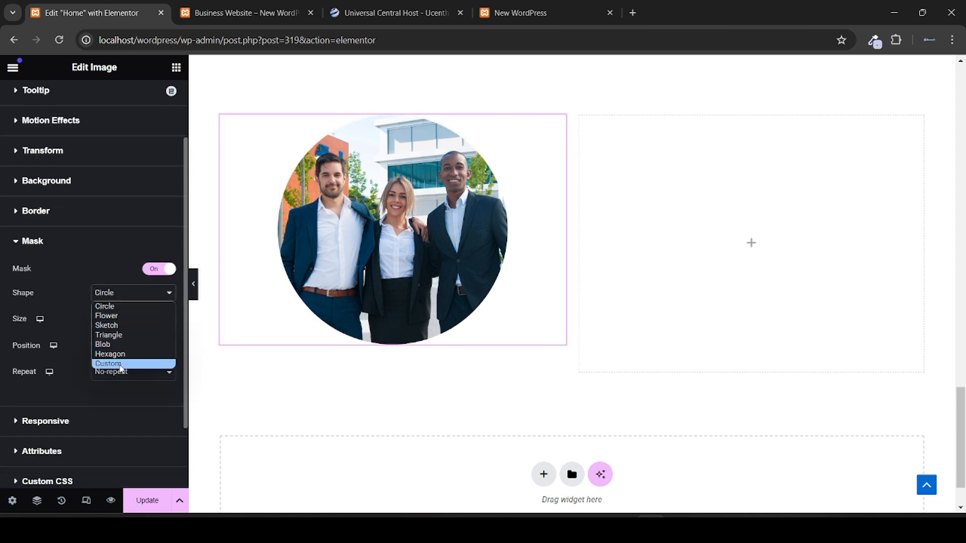
pyautogui.click(122, 364)
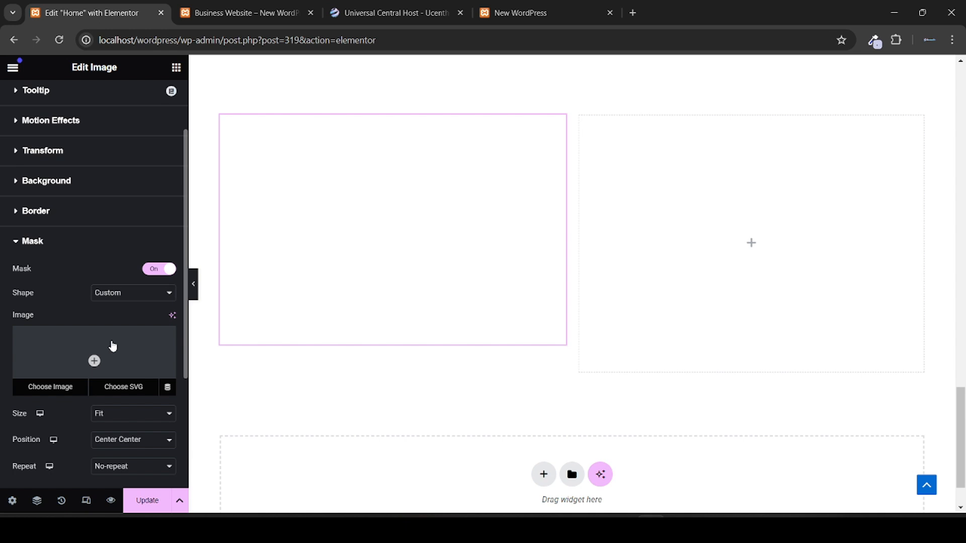
# Step: Set Untitled-design-6.png, the orange two-blob design matching Mask Image in the Materials folder, as the team image's custom mask
pyautogui.click(112, 345)
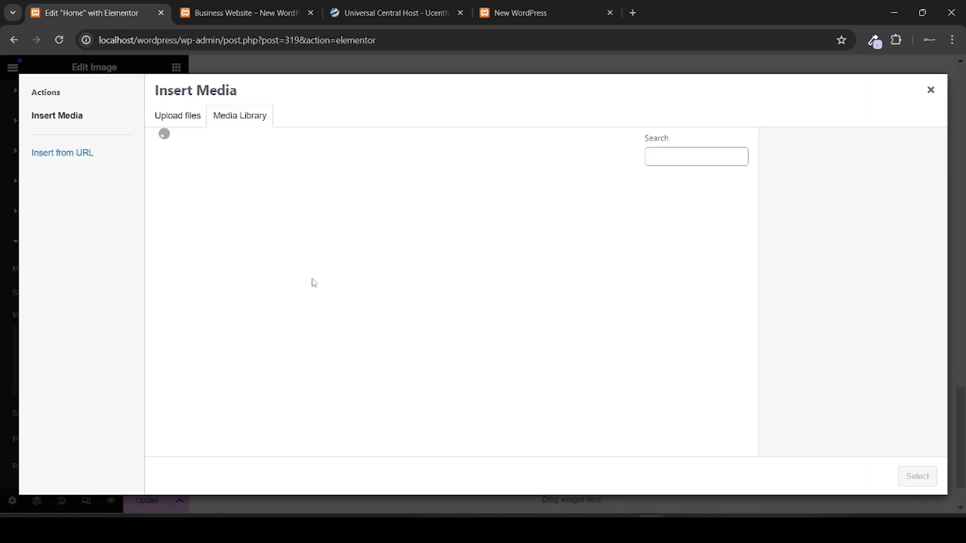
pyautogui.click(328, 253)
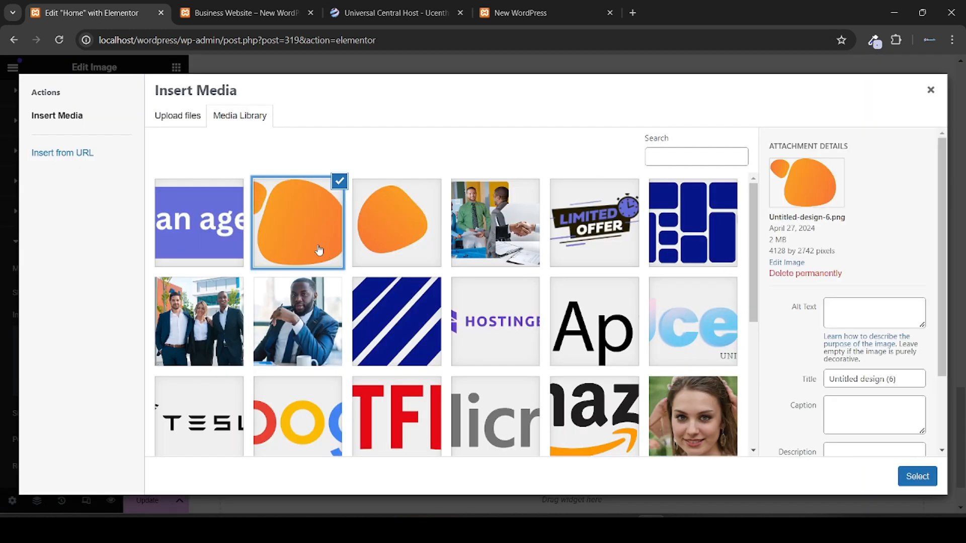
pyautogui.click(512, 528)
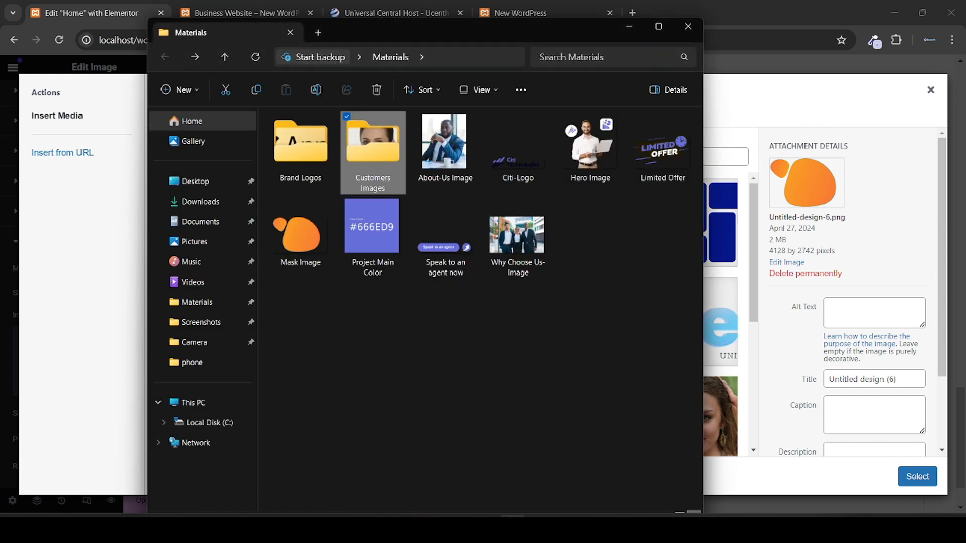
pyautogui.click(300, 249)
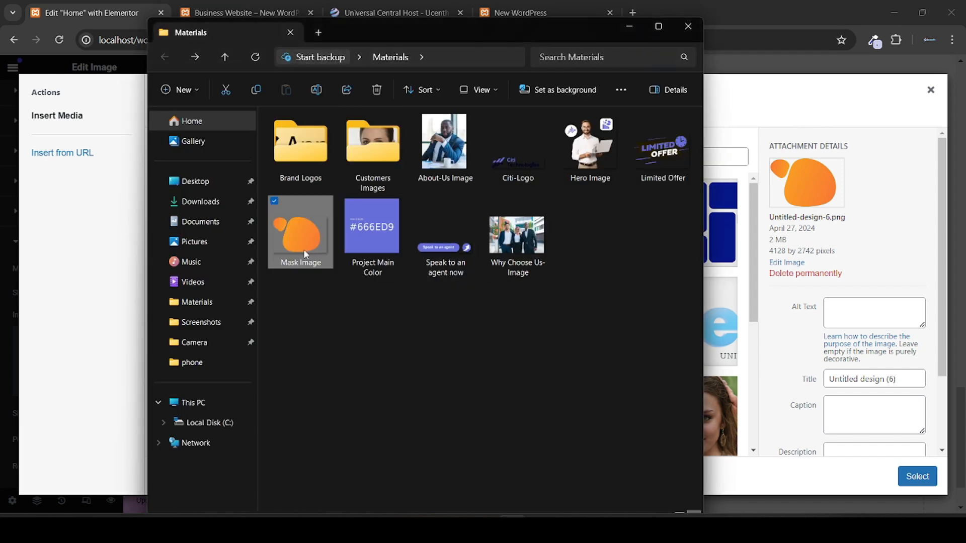
pyautogui.click(56, 304)
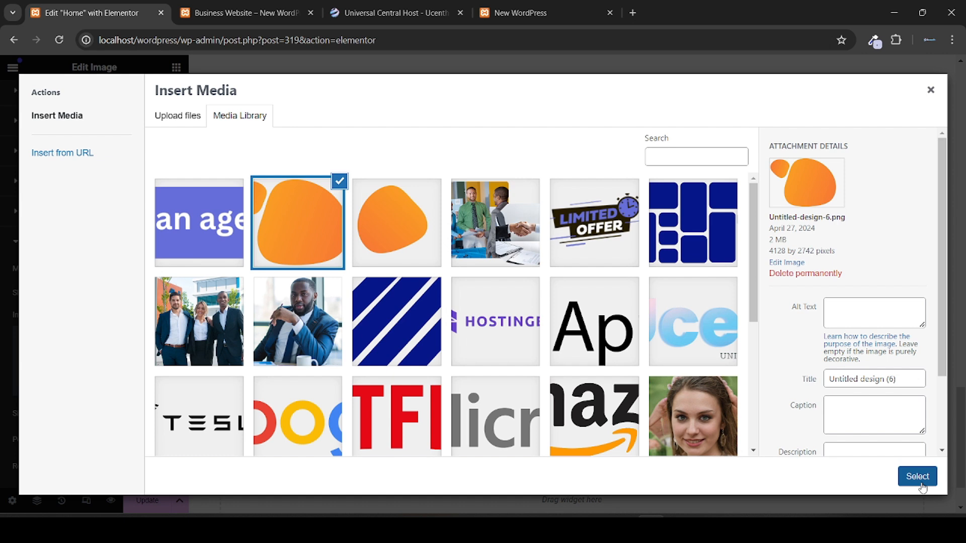
pyautogui.click(920, 482)
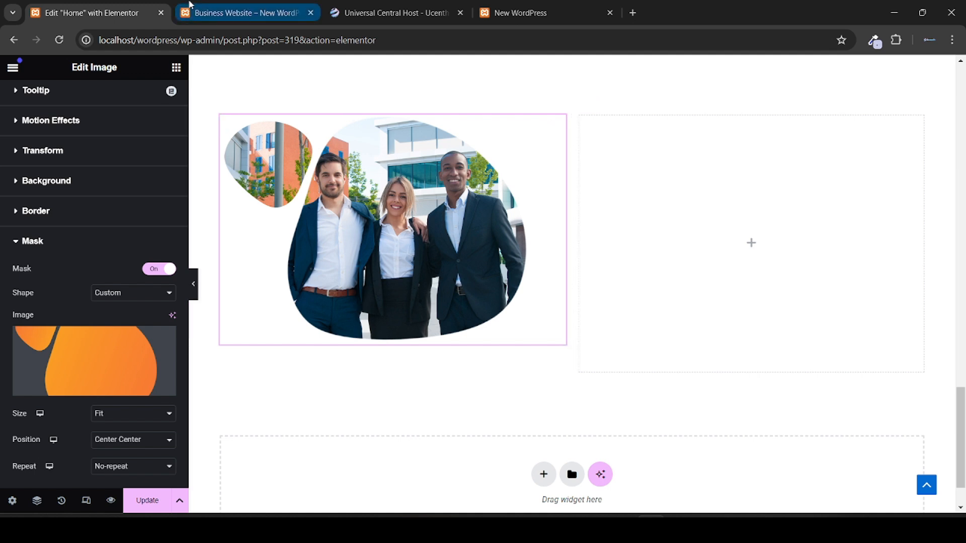
# Step: Compare the masked image with the reference page, and copy the About Us heading into the new container's empty second column
pyautogui.click(241, 13)
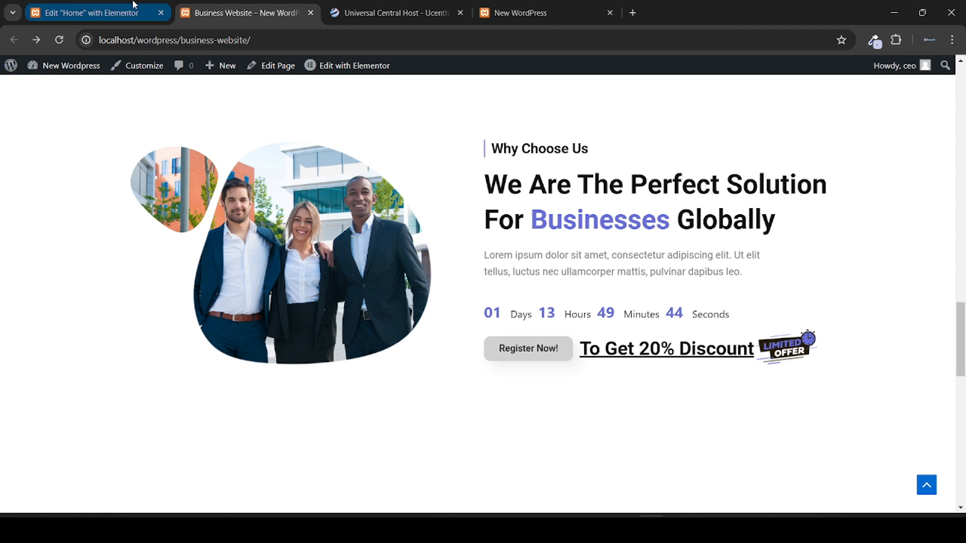
pyautogui.click(166, 6)
pyautogui.scroll(5, 471, 198)
pyautogui.scroll(3, 471, 198)
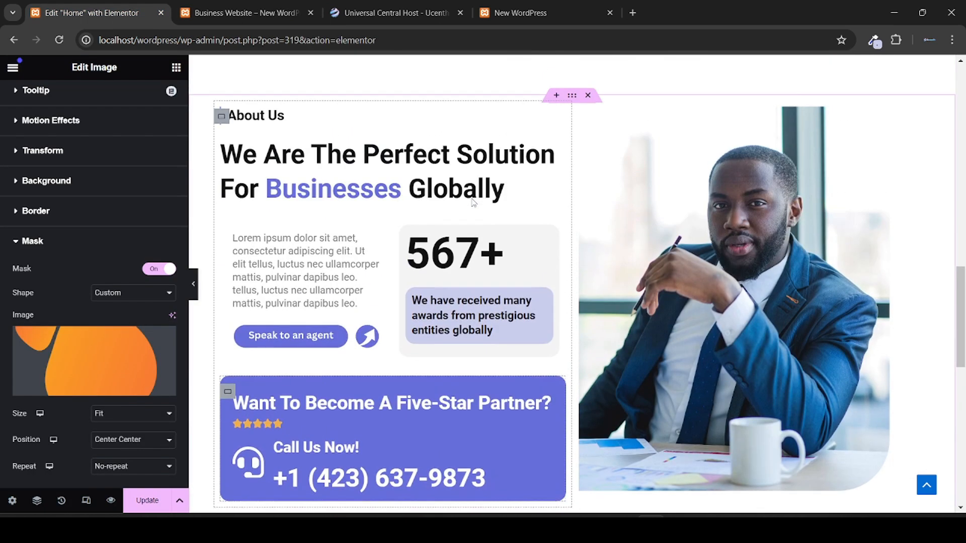
pyautogui.rightClick(276, 121)
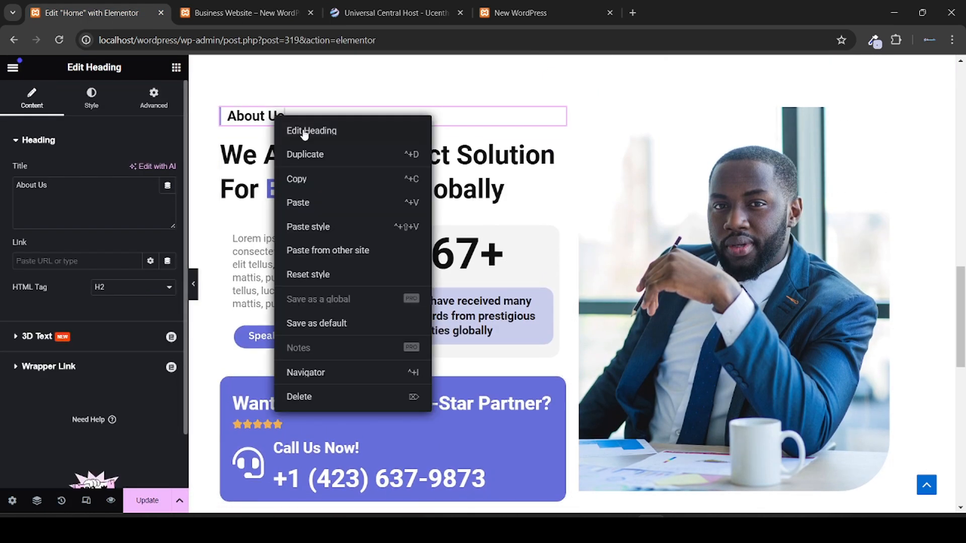
pyautogui.click(323, 178)
pyautogui.scroll(-3, 324, 180)
pyautogui.scroll(-5, 324, 179)
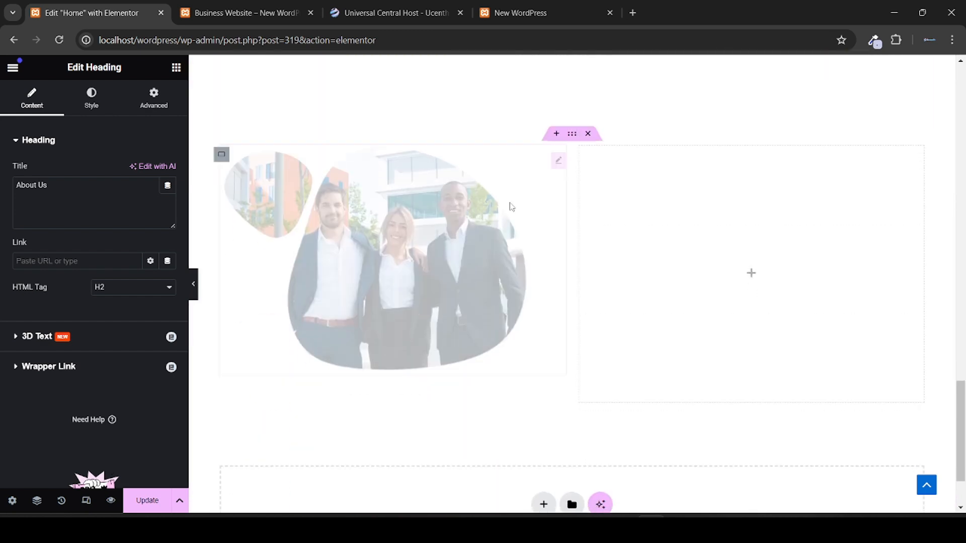
pyautogui.rightClick(663, 263)
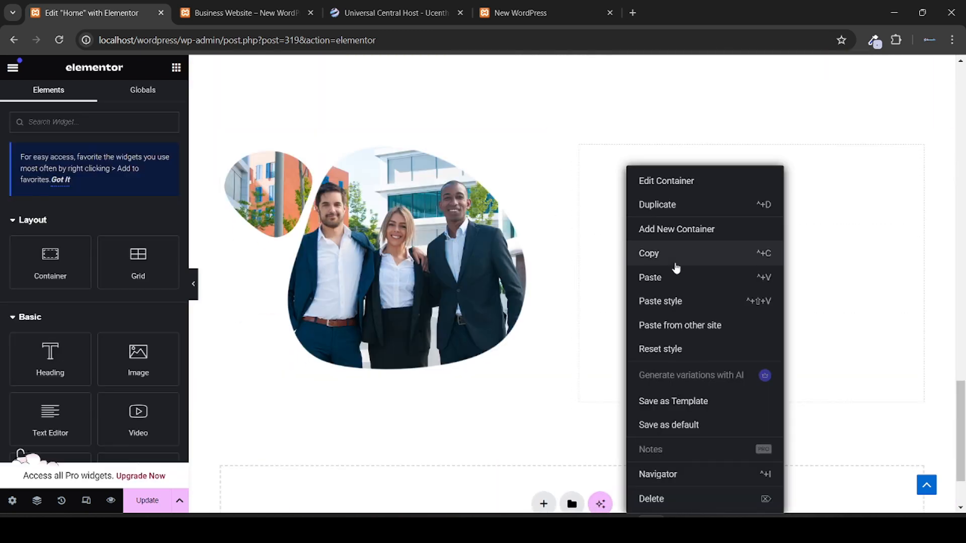
pyautogui.click(675, 276)
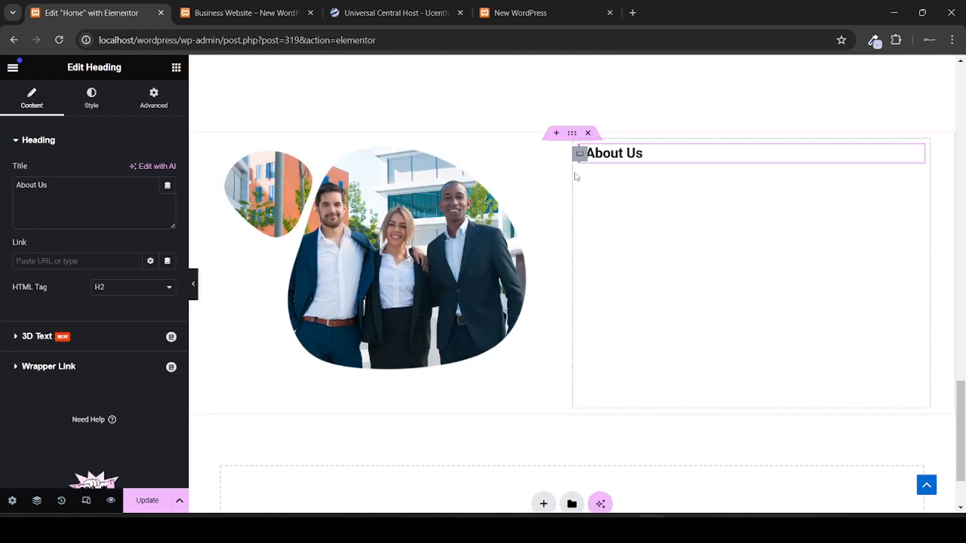
# Step: Replace the pasted heading's title with "Why Choose Us", copied from the reference page
pyautogui.click(241, 4)
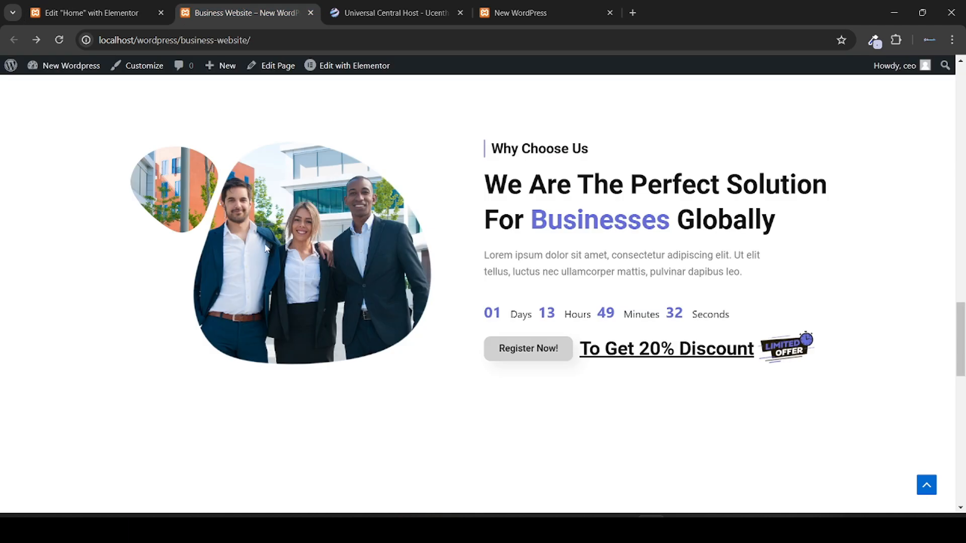
pyautogui.moveTo(490, 148); pyautogui.dragTo(588, 149)
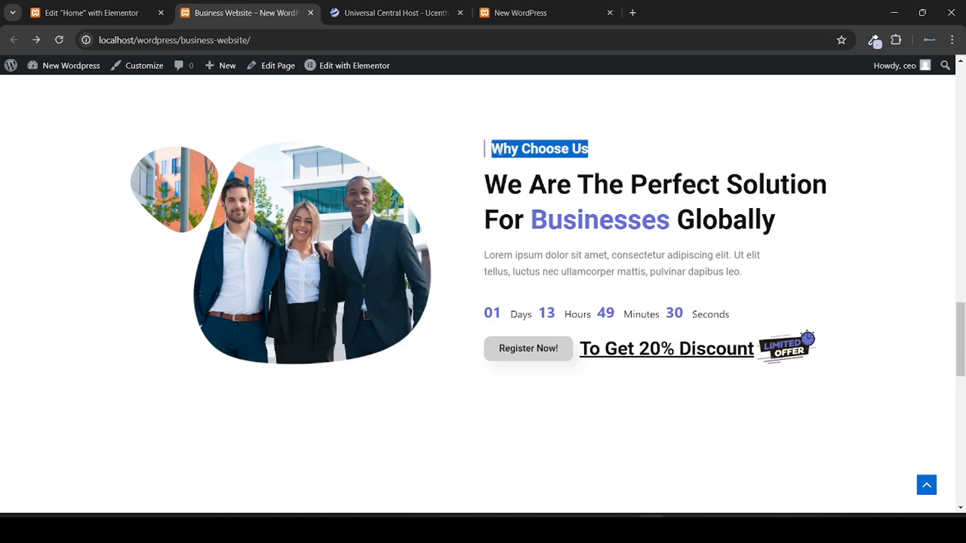
pyautogui.click(149, 6)
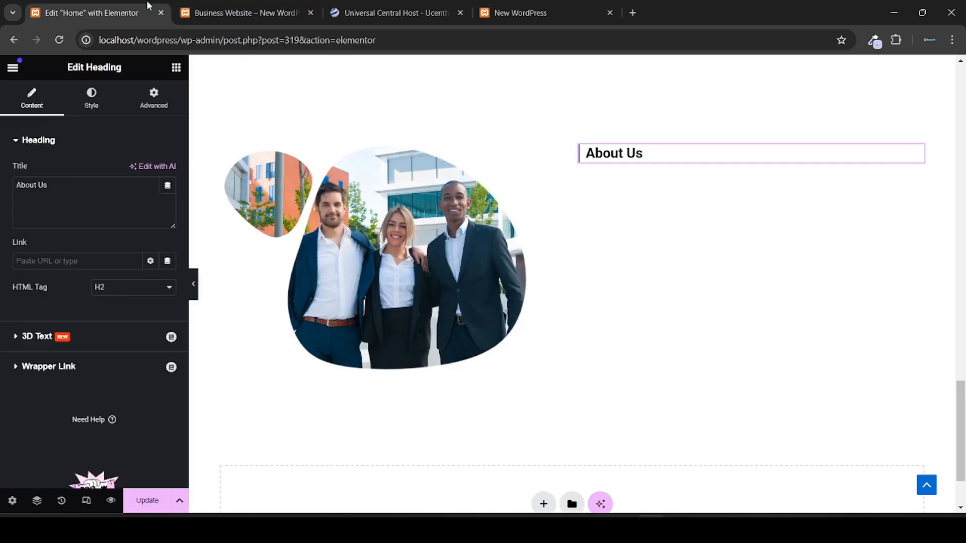
pyautogui.tripleClick(81, 189)
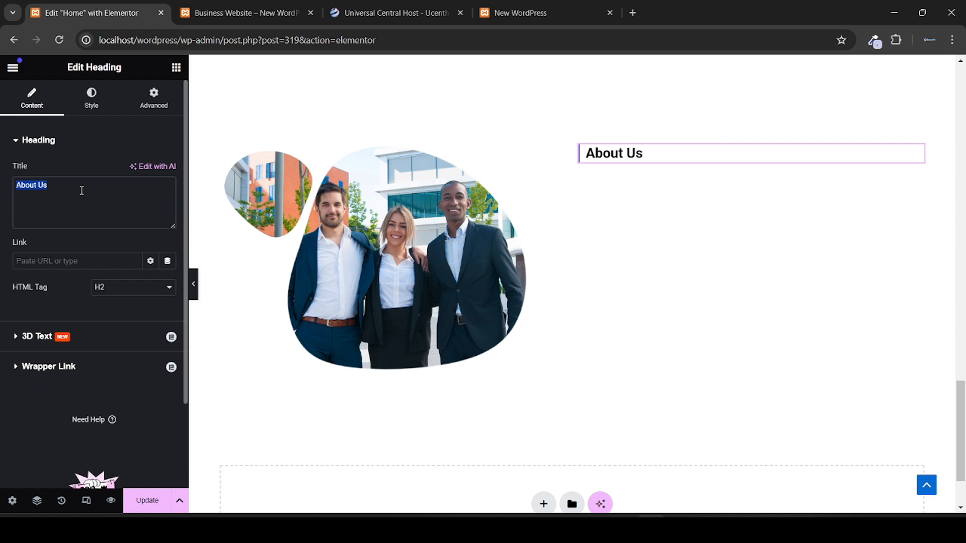
pyautogui.hotkey('ctrl', 'v')
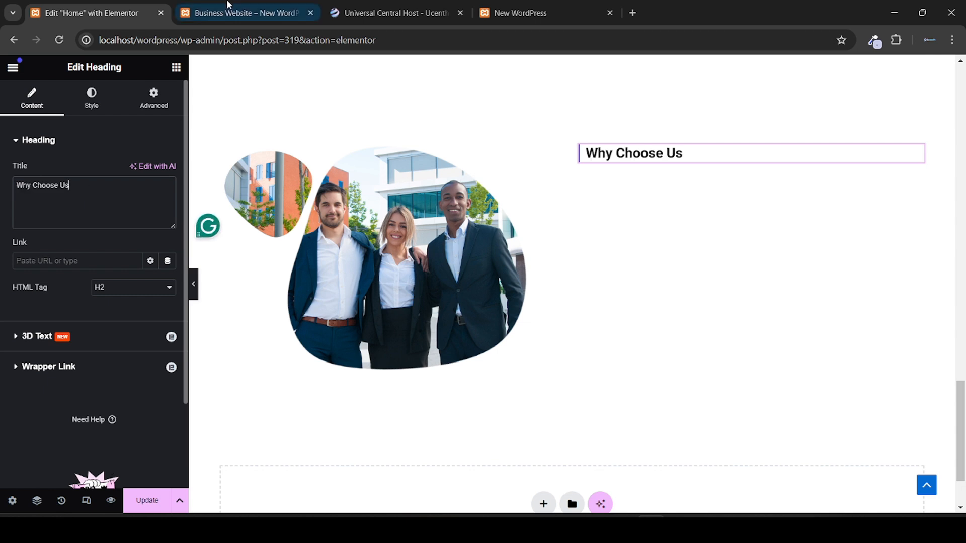
# Step: Copy the About Us section's "We Are The Perfect Solution For Businesses Globally" heading and paste it below the Why Choose Us heading
pyautogui.click(229, 7)
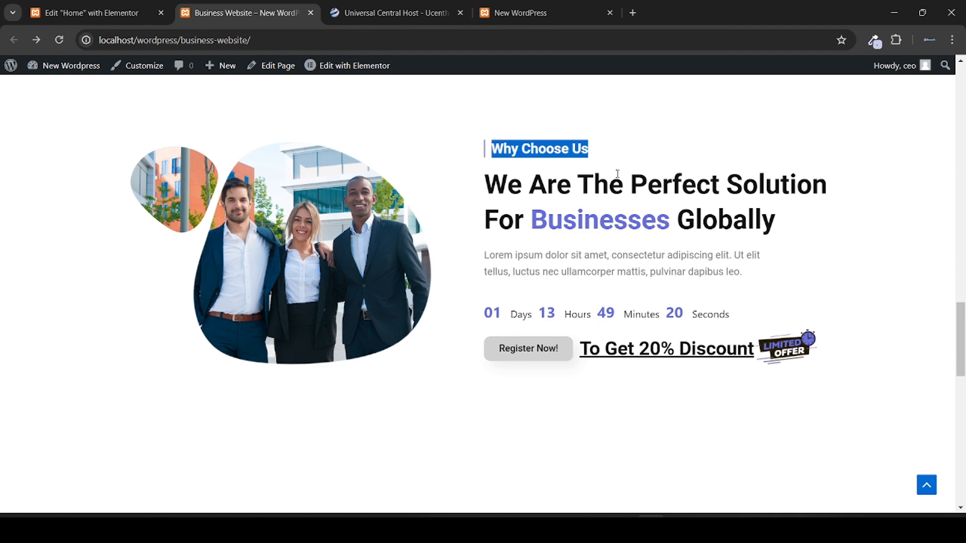
pyautogui.click(88, 13)
pyautogui.scroll(5, 441, 222)
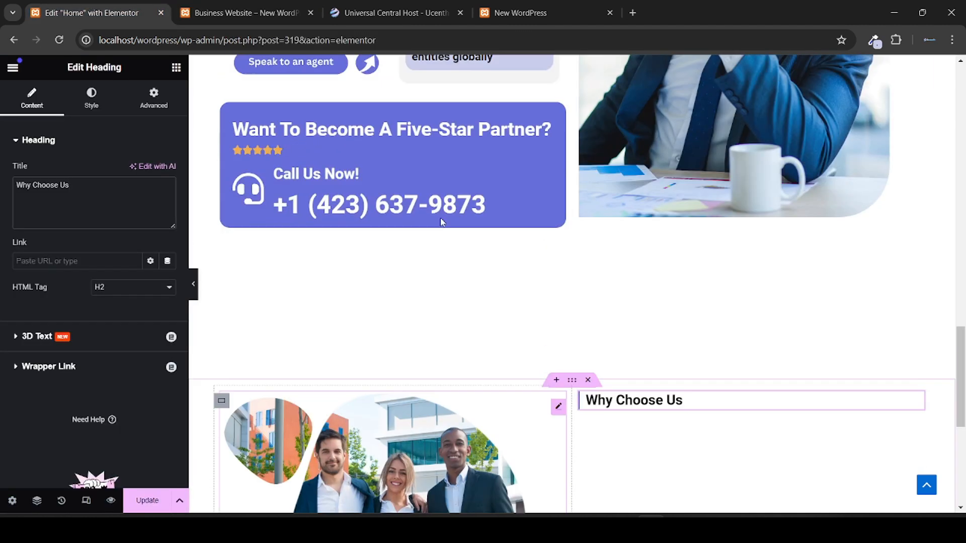
pyautogui.scroll(5, 441, 221)
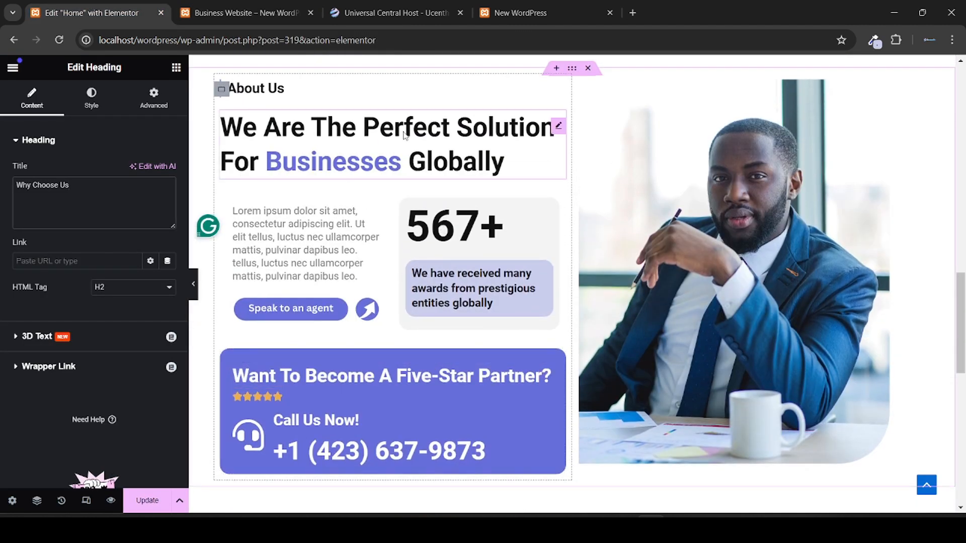
pyautogui.rightClick(405, 135)
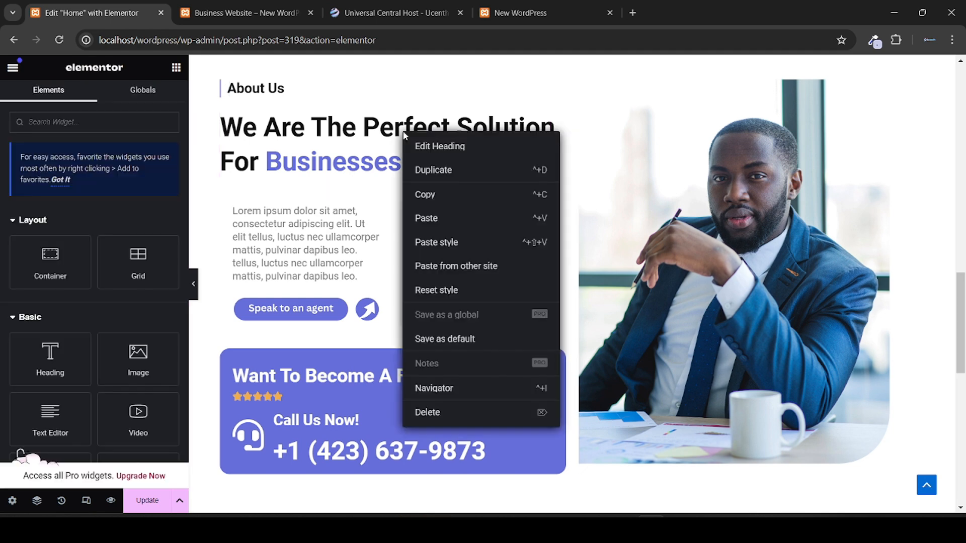
pyautogui.click(436, 195)
pyautogui.scroll(-8, 437, 198)
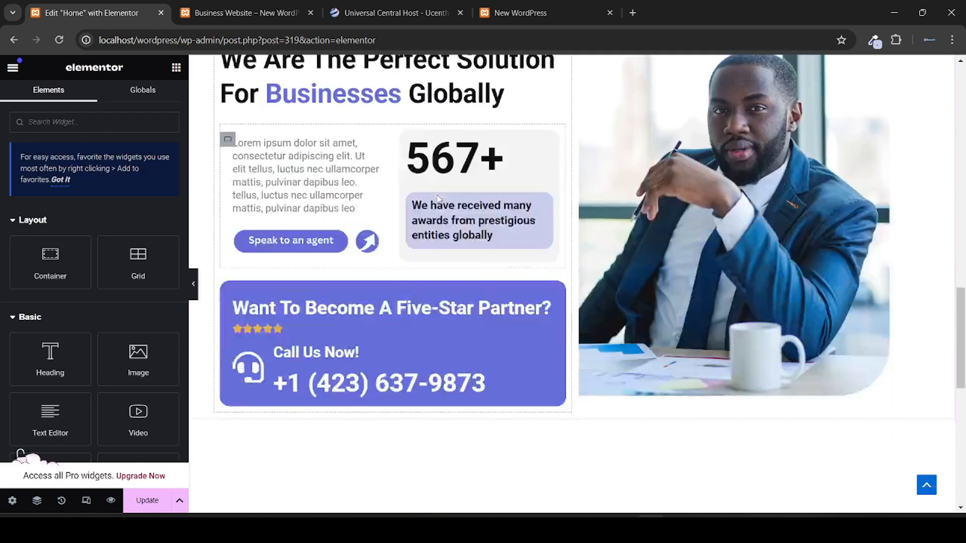
pyautogui.rightClick(599, 245)
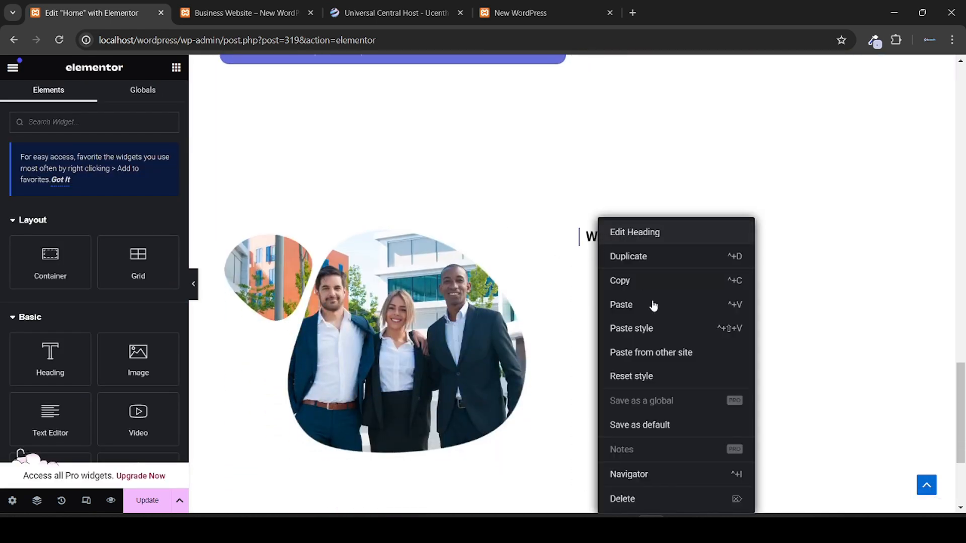
pyautogui.click(649, 315)
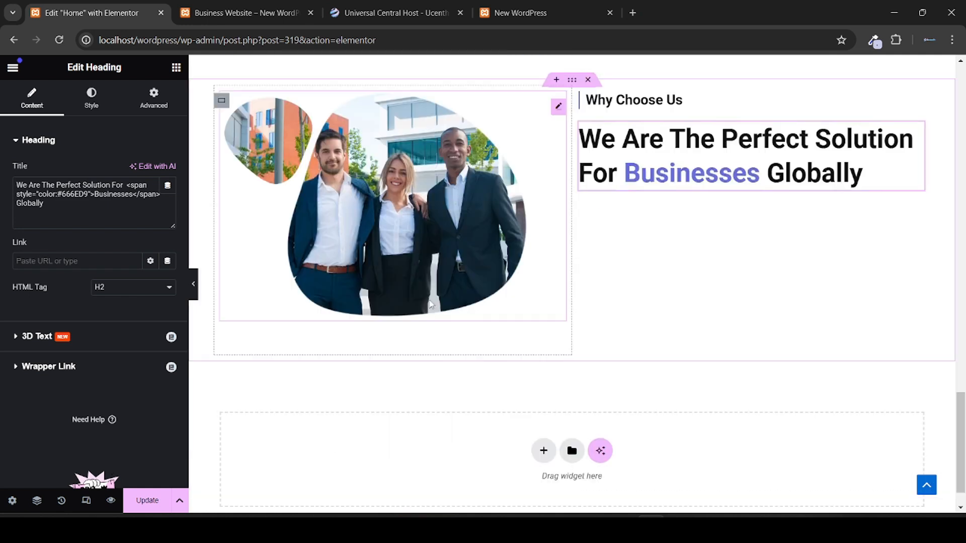
# Step: Check the reference page and add a Text Editor widget below the pasted main heading in the Why Choose Us section
pyautogui.click(215, 6)
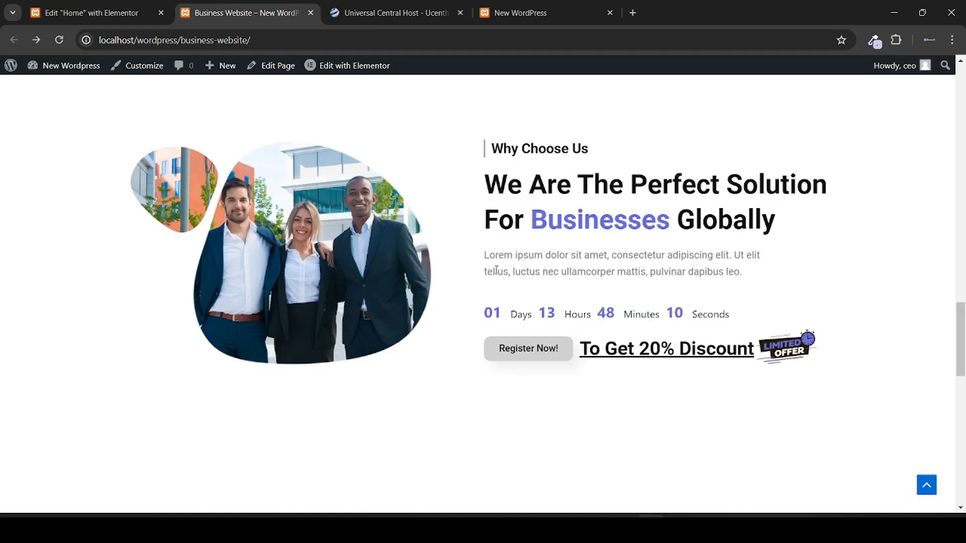
pyautogui.click(126, 9)
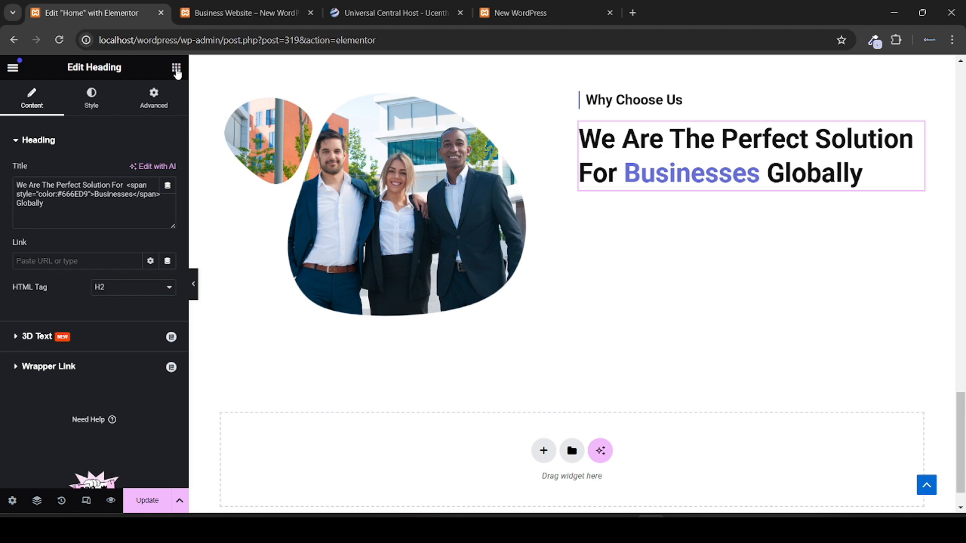
pyautogui.click(176, 68)
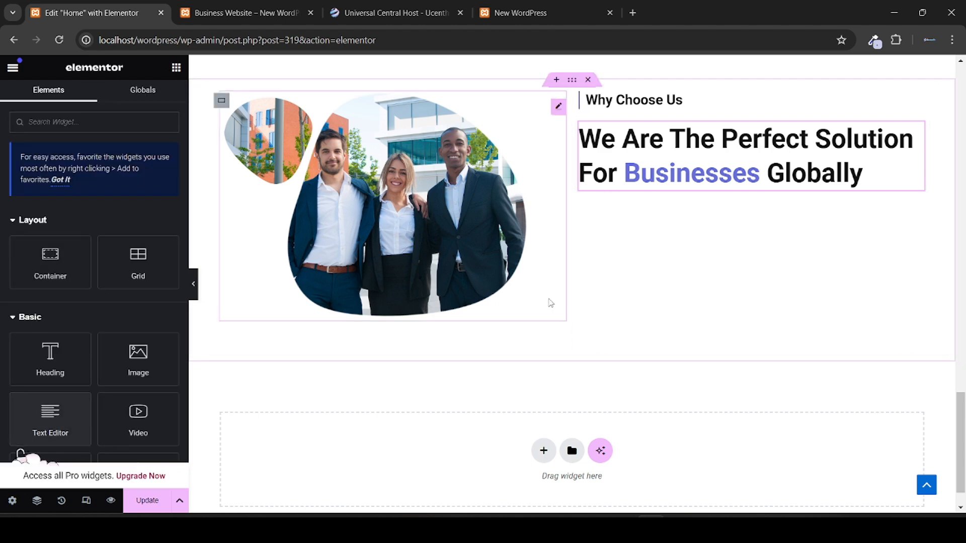
pyautogui.scroll(-1, 550, 302)
pyautogui.scroll(1, 578, 328)
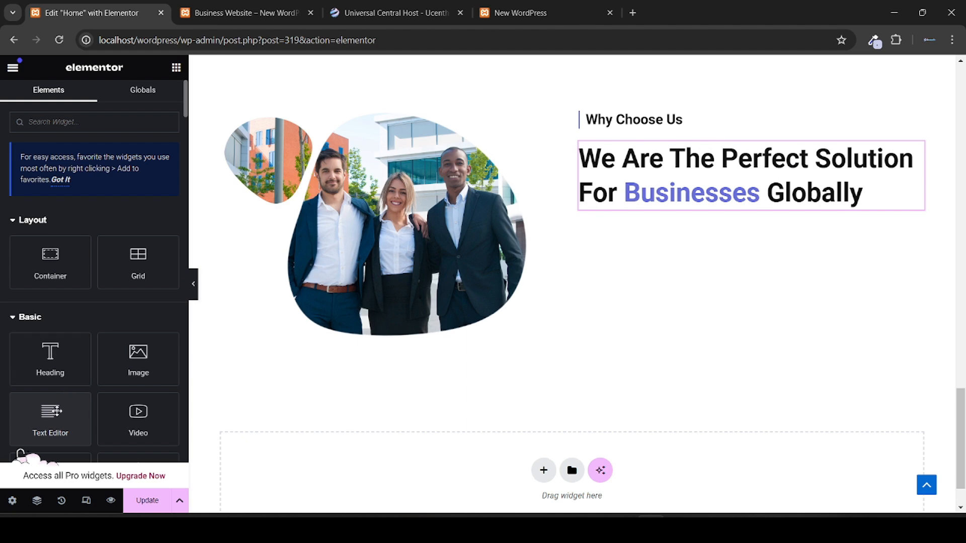
pyautogui.moveTo(51, 417); pyautogui.dragTo(726, 179)
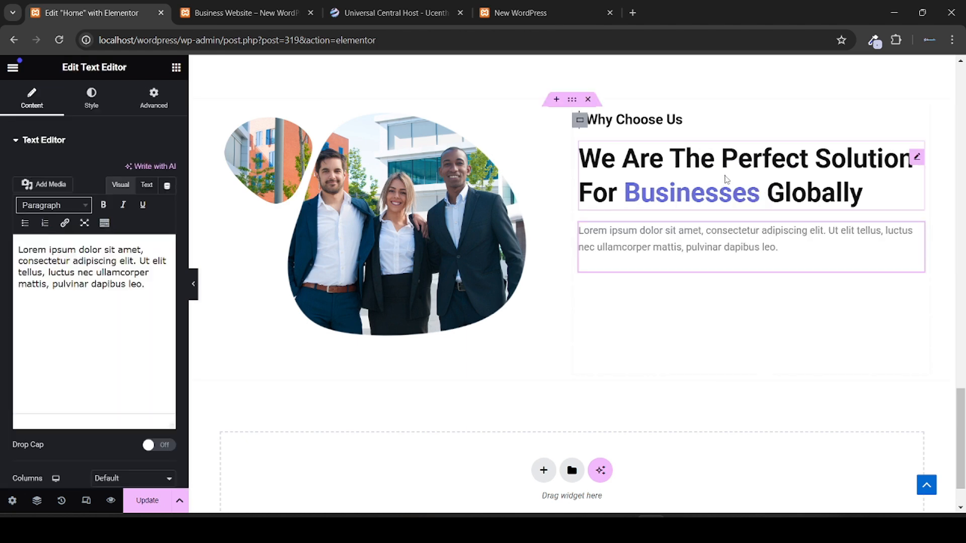
# Step: Check the reference section, add the unlocked Countdown widget below the Lorem ipsum paragraph, and give it the Tiny Countdown skin
pyautogui.click(251, 4)
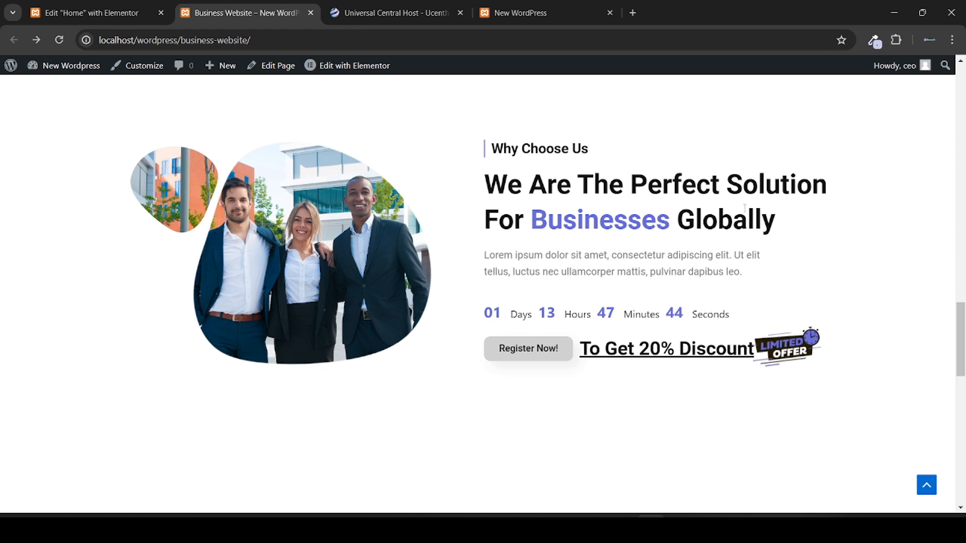
pyautogui.scroll(-1, 743, 206)
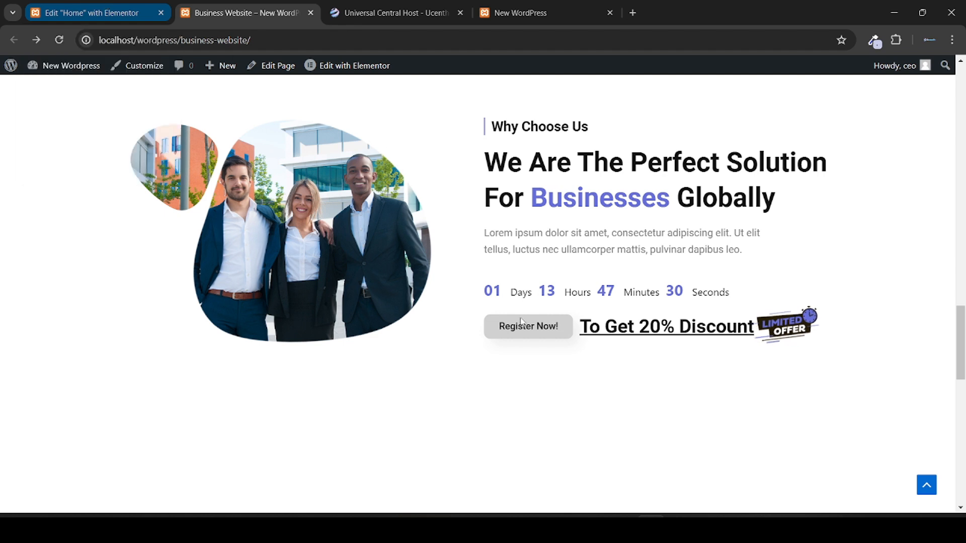
pyautogui.click(146, 13)
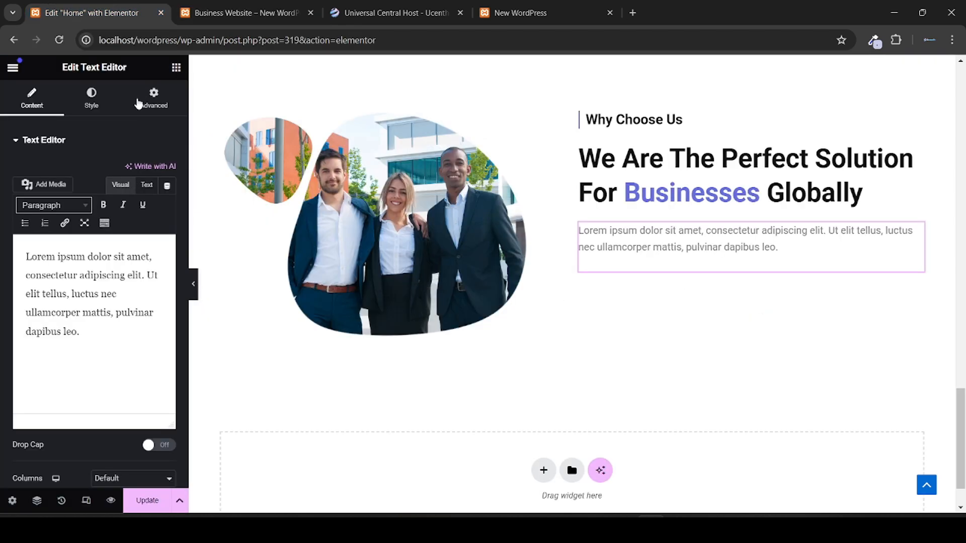
pyautogui.click(176, 68)
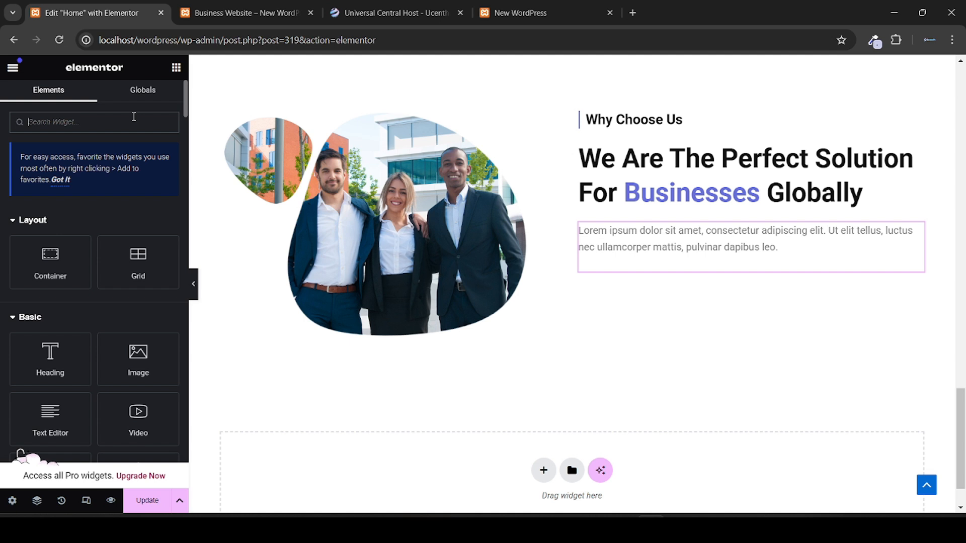
pyautogui.write('count')
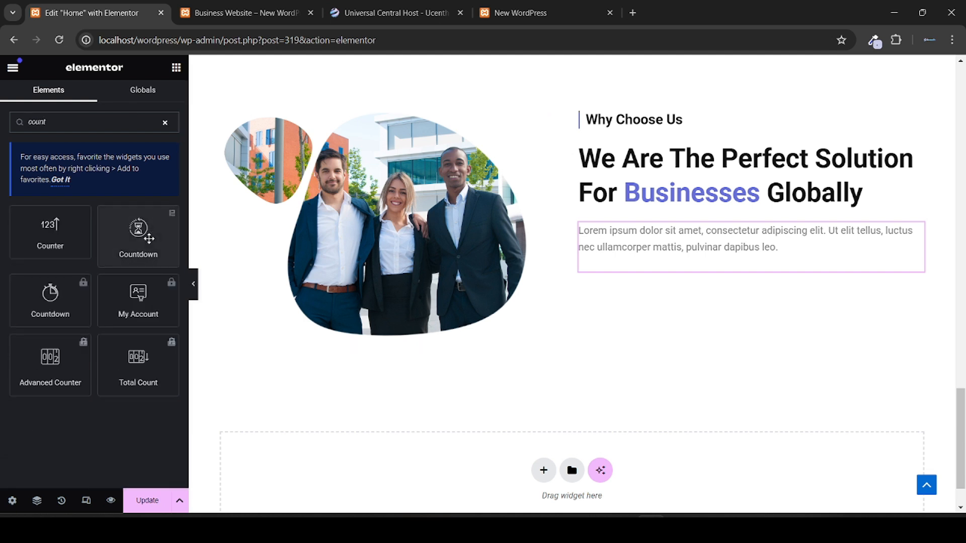
pyautogui.moveTo(134, 253); pyautogui.dragTo(705, 259)
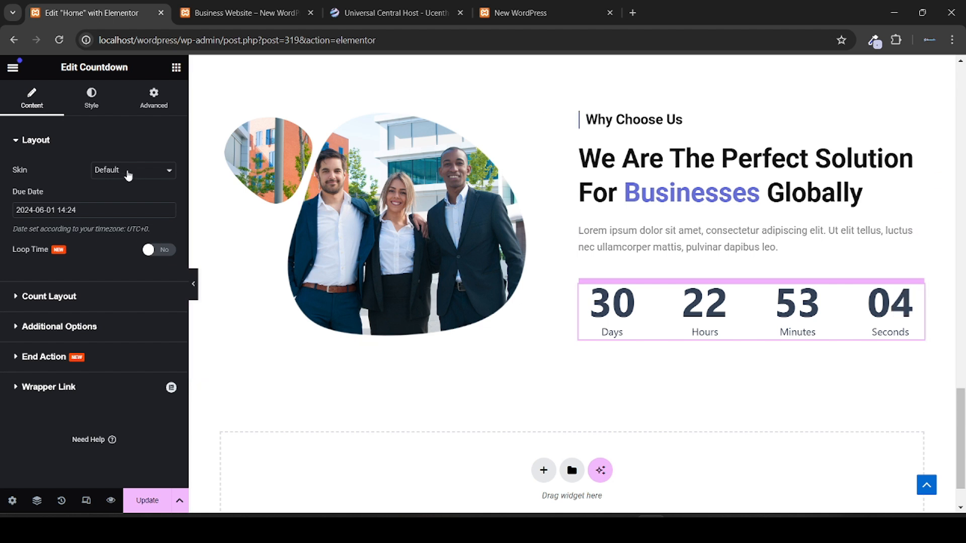
pyautogui.click(129, 174)
pyautogui.click(126, 193)
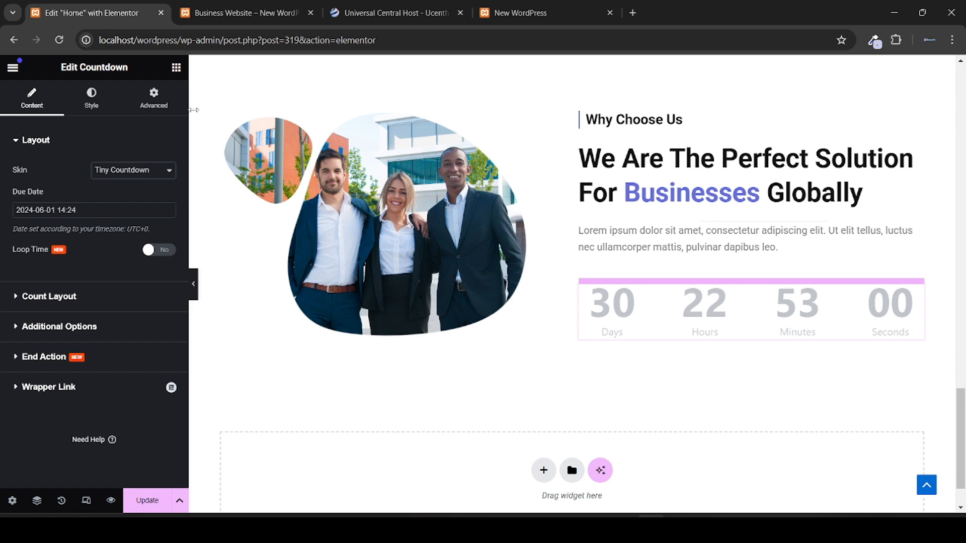
# Step: Compare the countdown with the reference page and set its Align Self option to Start
pyautogui.click(177, 70)
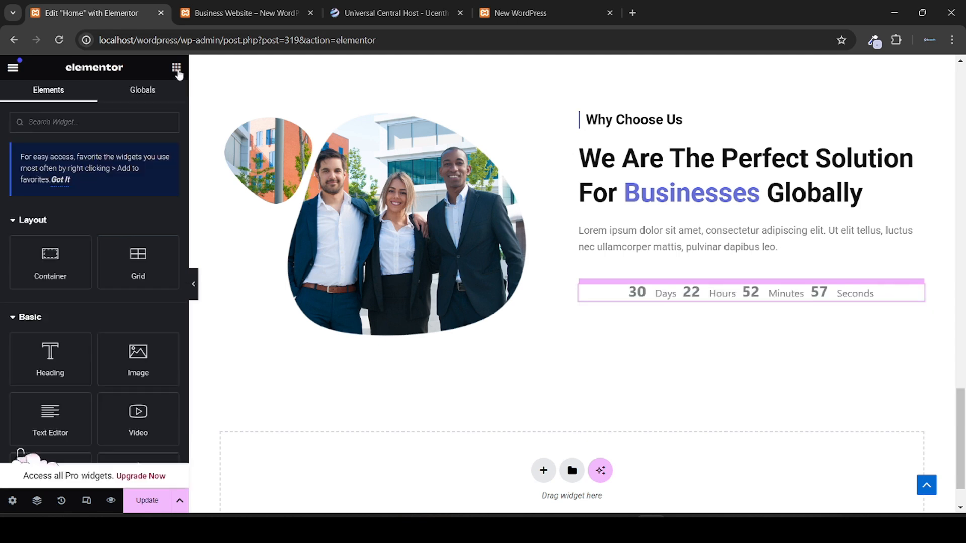
pyautogui.click(224, 4)
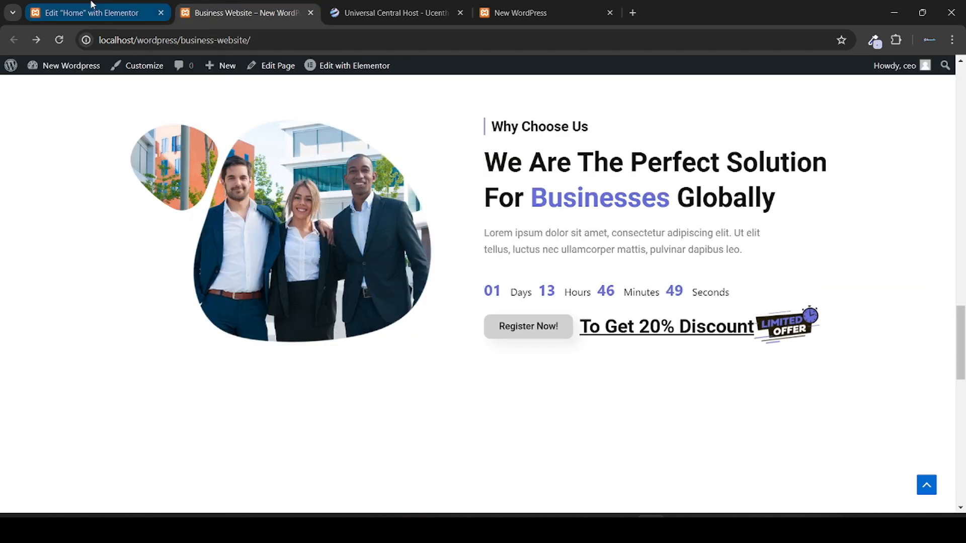
pyautogui.click(120, 5)
pyautogui.click(207, 5)
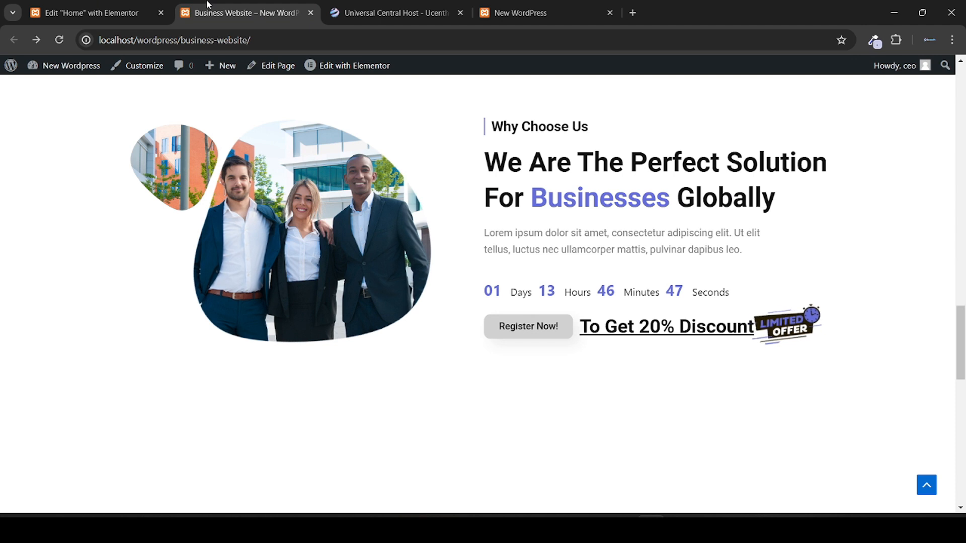
pyautogui.click(78, 4)
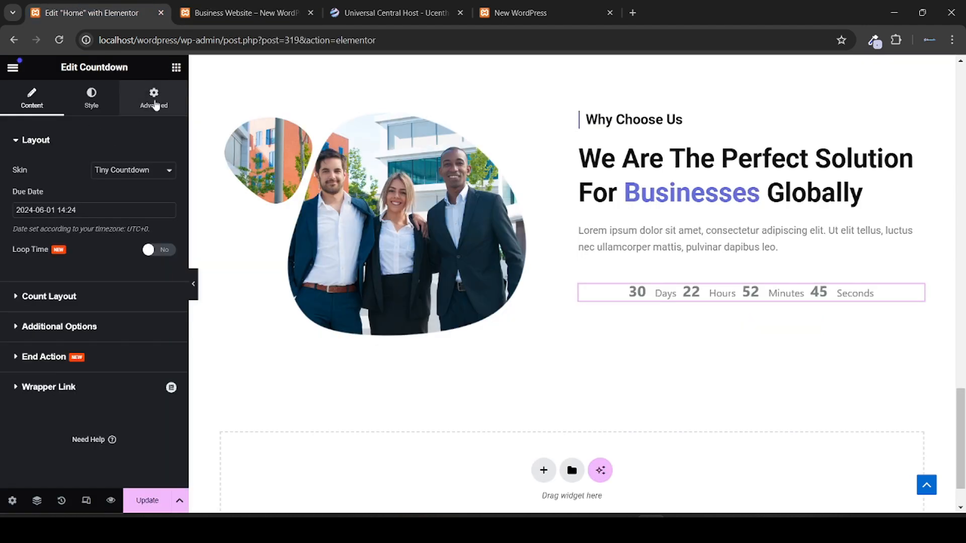
pyautogui.click(155, 105)
pyautogui.scroll(-1, 30, 269)
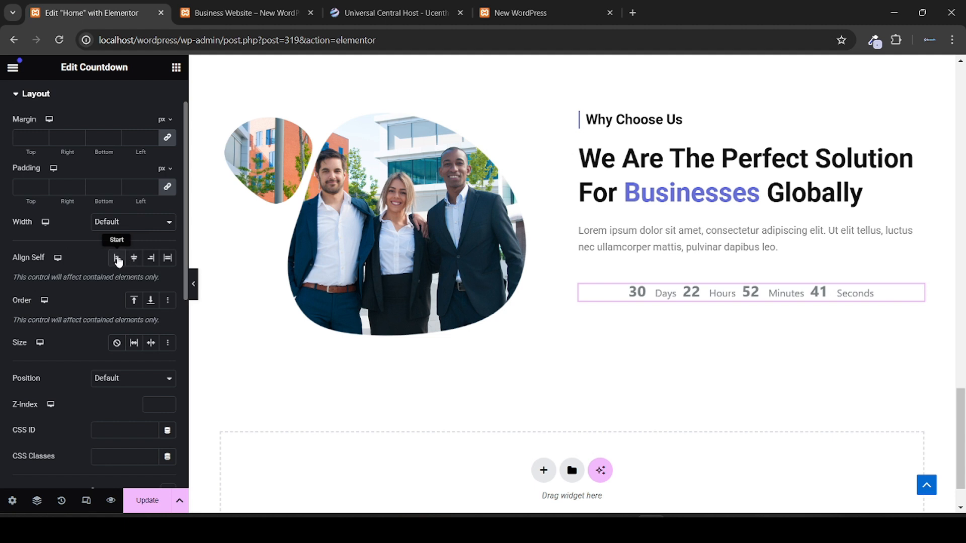
pyautogui.click(117, 258)
pyautogui.scroll(1, 22, 185)
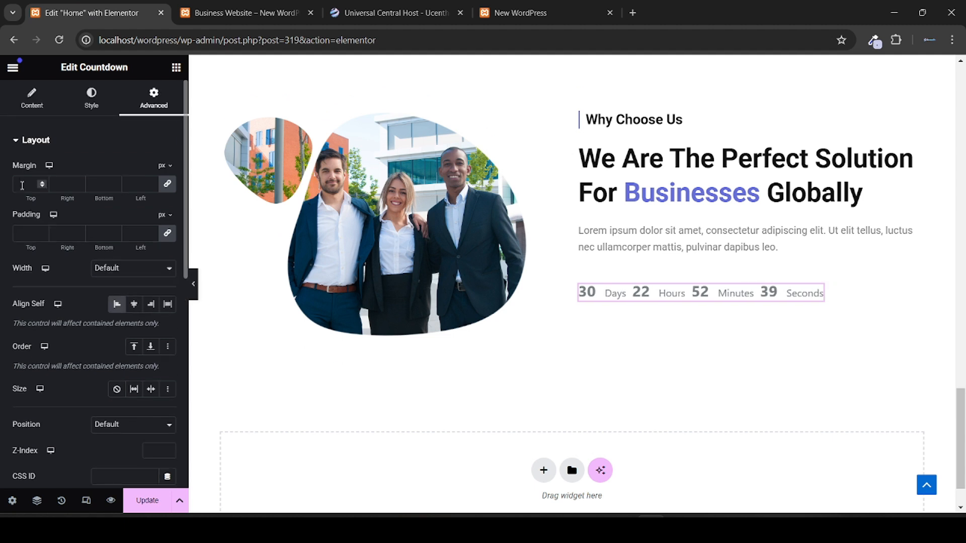
# Step: Set the countdown's number color to the global Default color, #666ED9
pyautogui.click(91, 100)
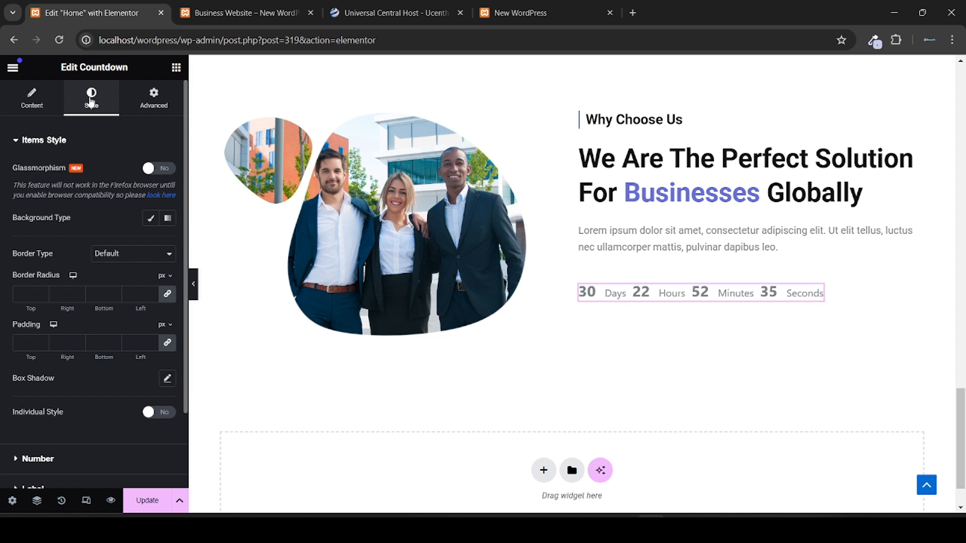
pyautogui.scroll(-2, 49, 362)
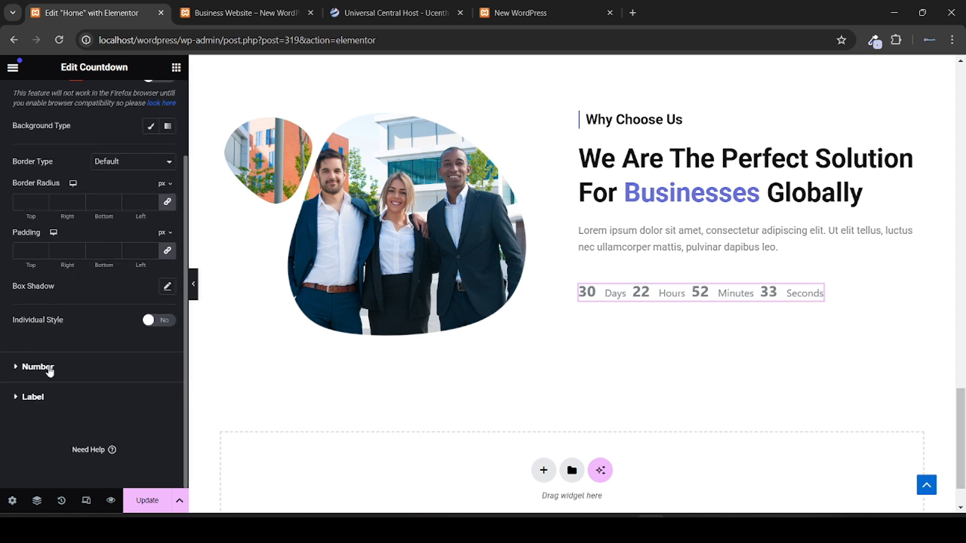
pyautogui.click(38, 367)
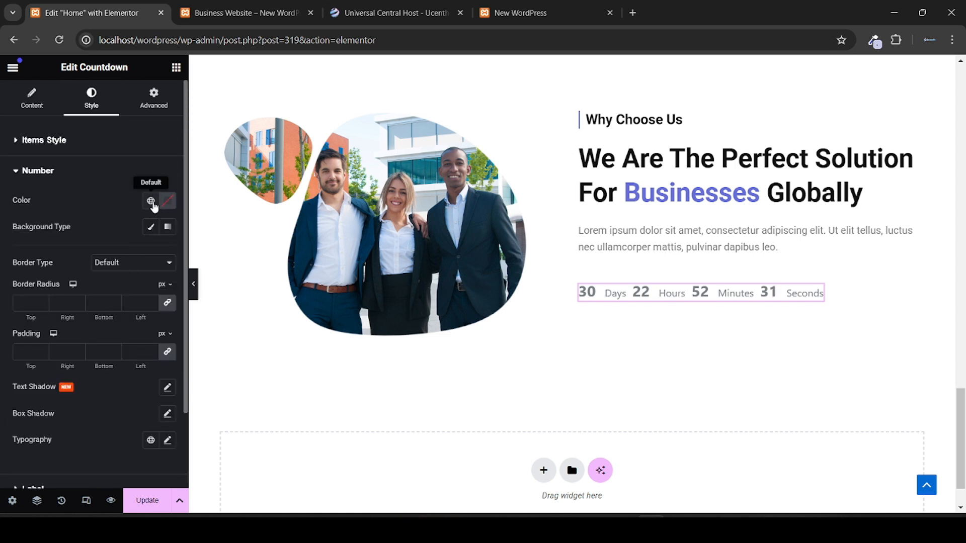
pyautogui.click(151, 200)
pyautogui.scroll(-2, 130, 323)
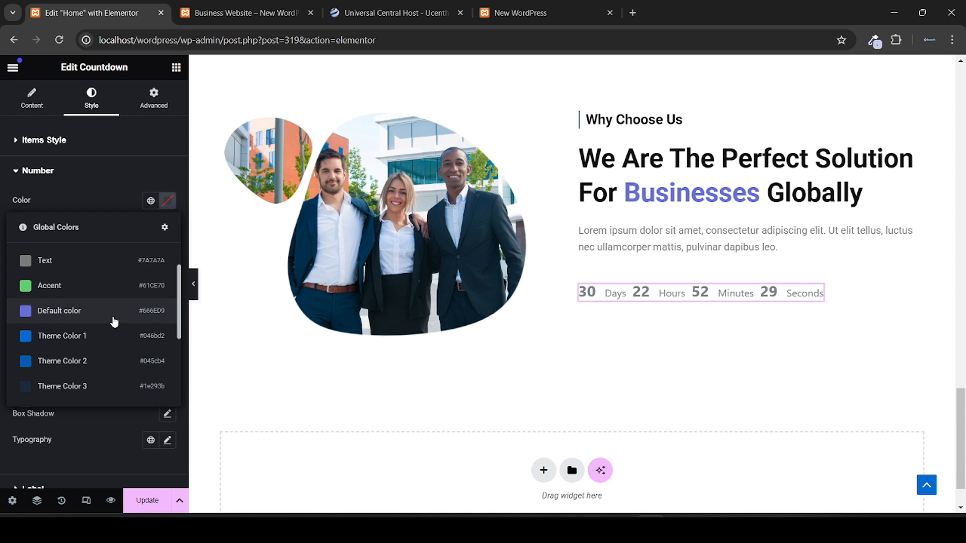
pyautogui.click(115, 320)
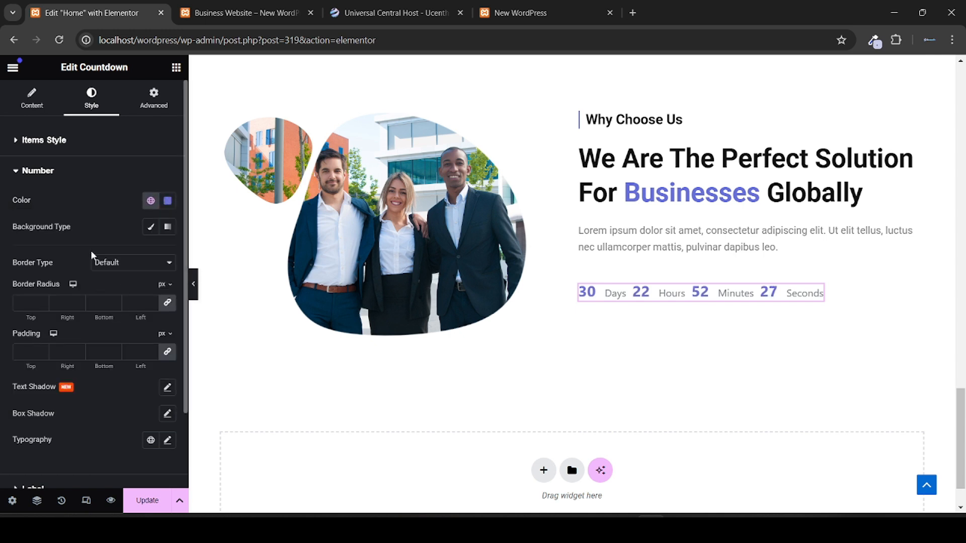
# Step: Set the countdown's label color to global Theme Color 8, #111111, and compare the countdown with the reference page
pyautogui.scroll(-2, 91, 255)
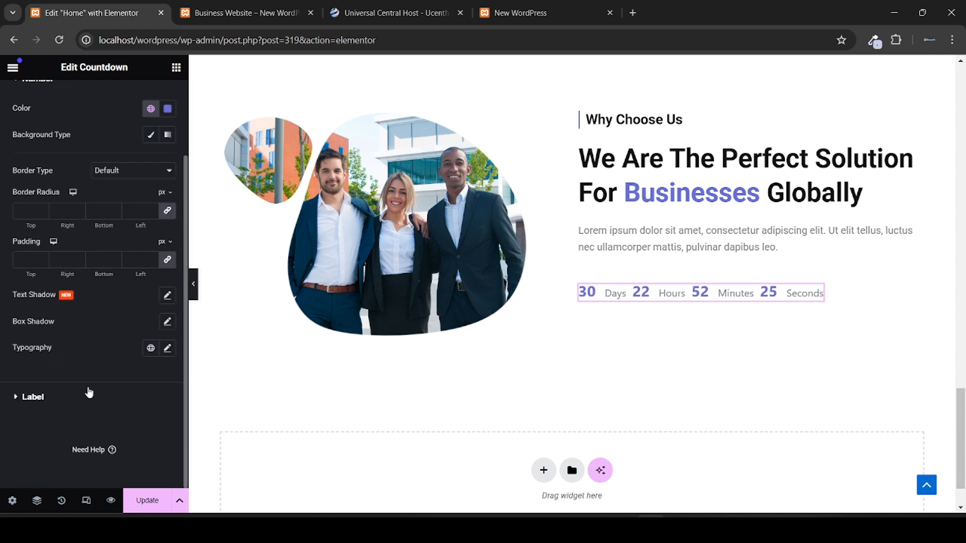
pyautogui.click(88, 393)
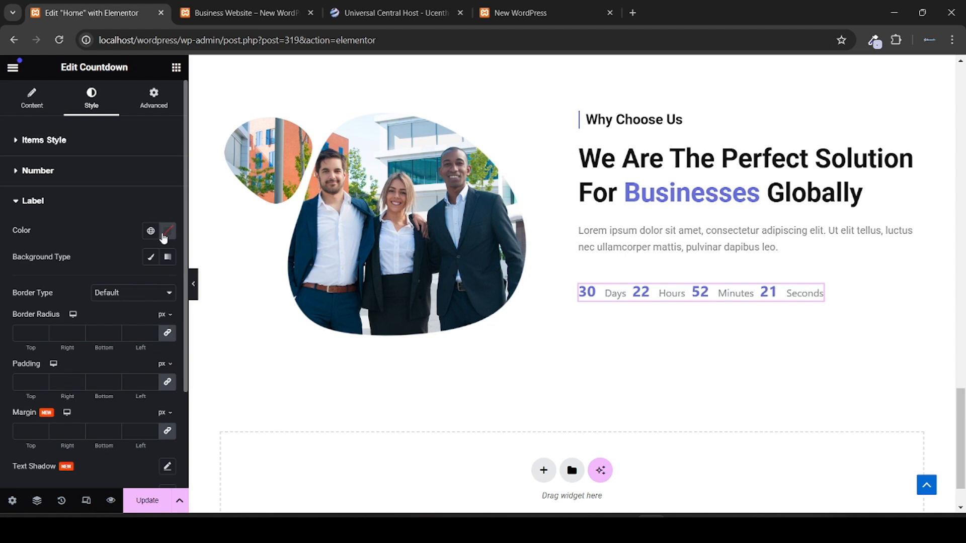
pyautogui.click(150, 231)
pyautogui.scroll(-5, 113, 327)
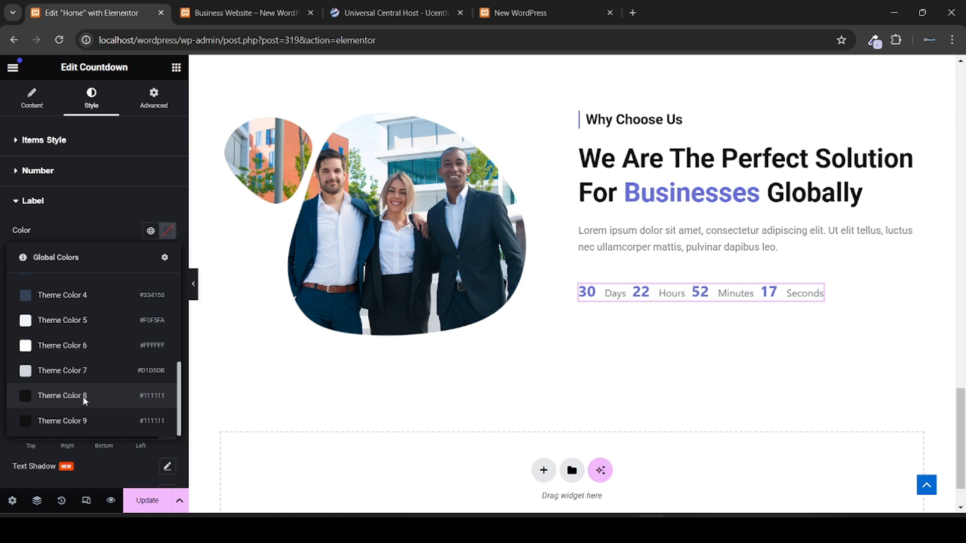
pyautogui.click(85, 396)
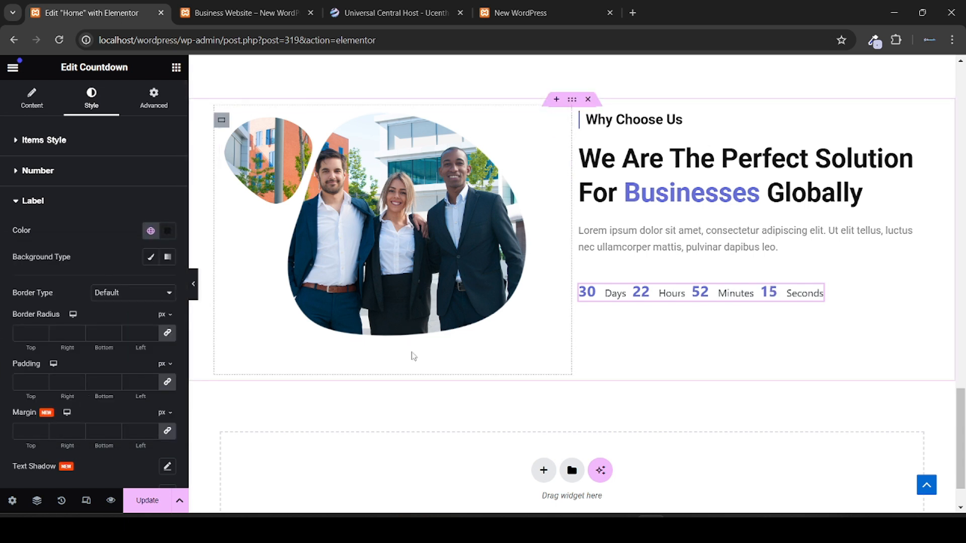
pyautogui.click(239, 4)
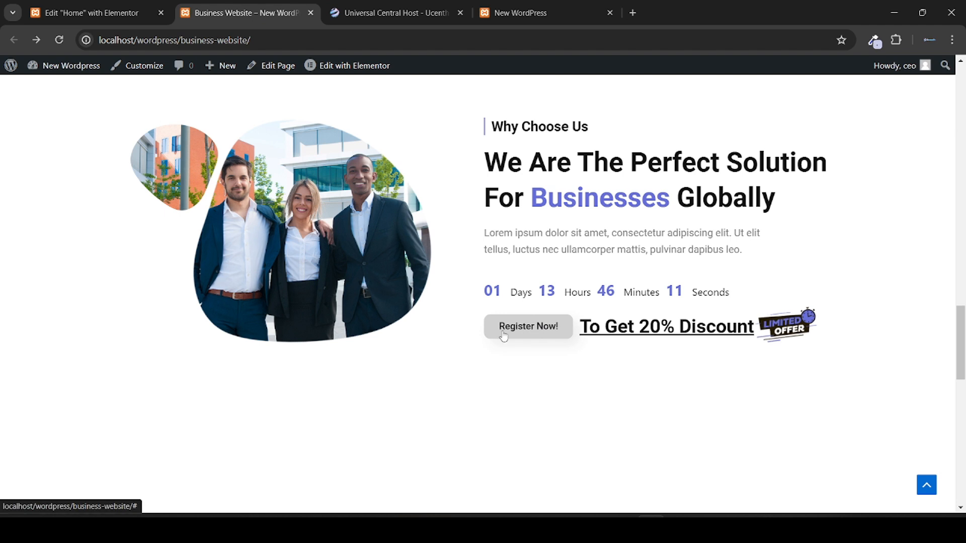
# Step: Add a nested container below the countdown on the Home page and set its items direction to Row - horizontal
pyautogui.click(92, 5)
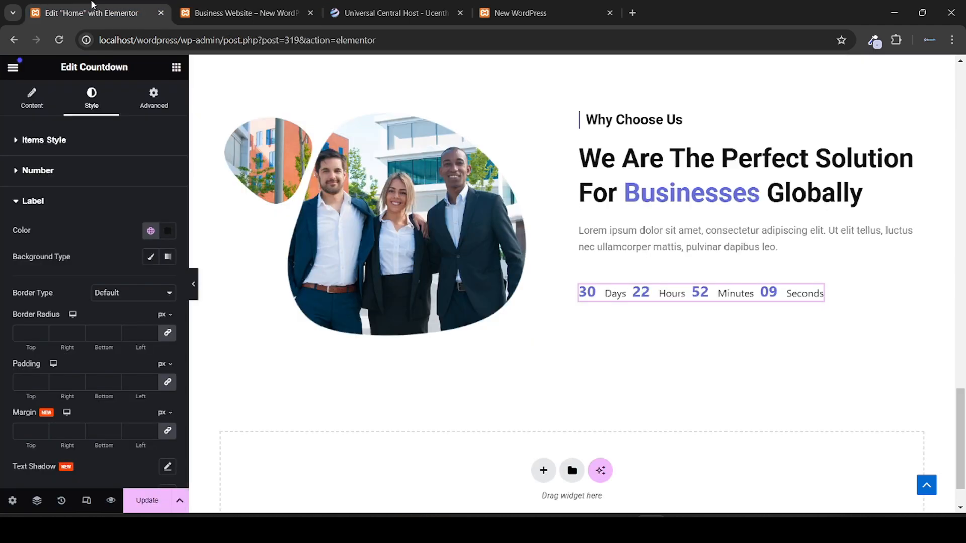
pyautogui.click(176, 67)
pyautogui.scroll(-2, 92, 224)
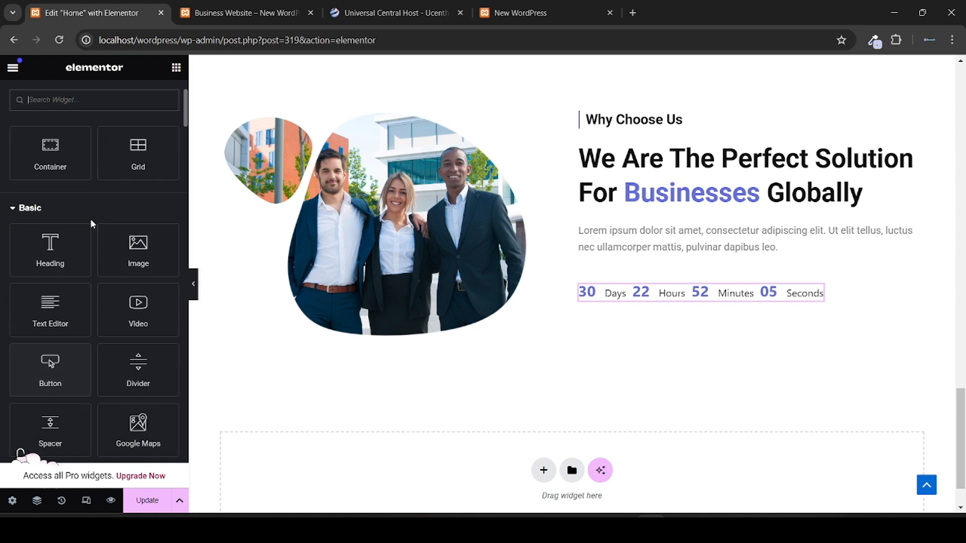
pyautogui.moveTo(50, 163); pyautogui.dragTo(705, 301)
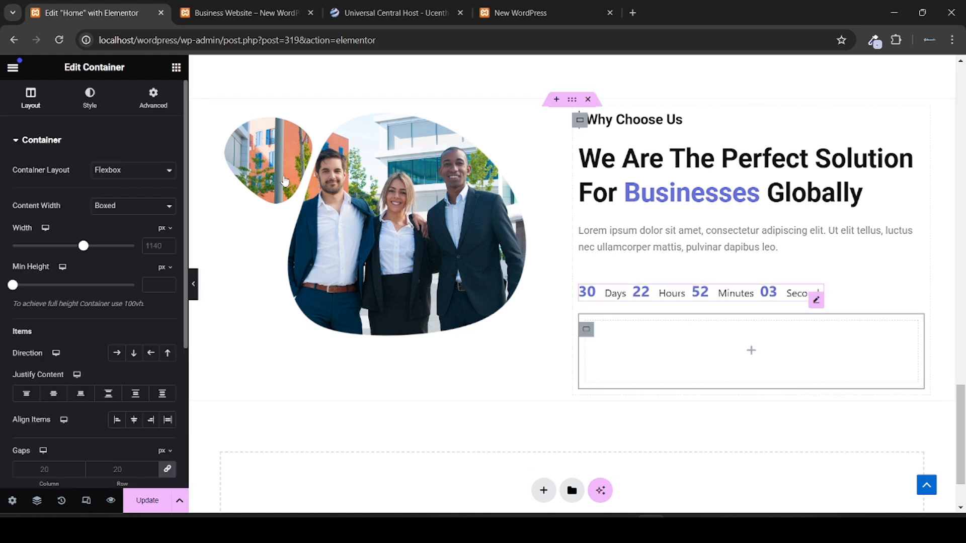
pyautogui.scroll(-1, 50, 276)
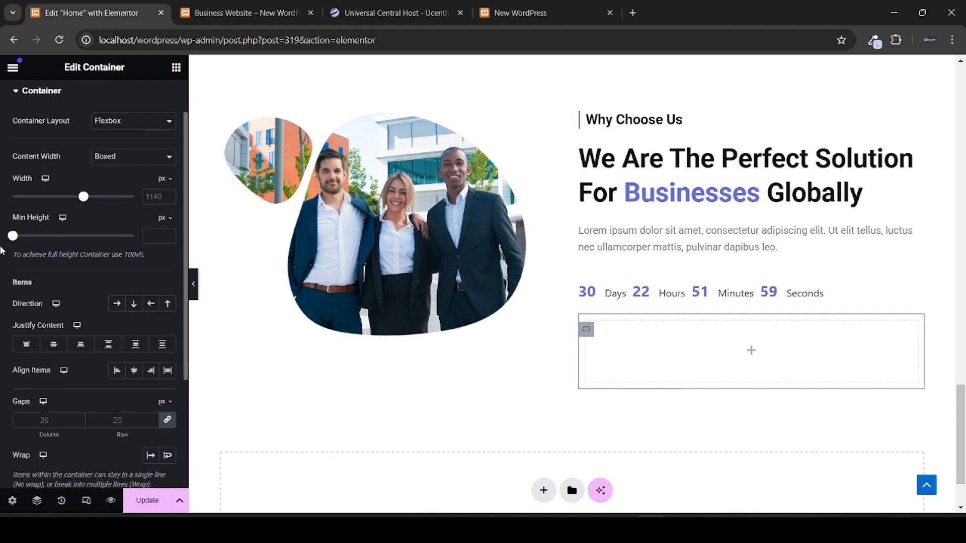
pyautogui.click(116, 302)
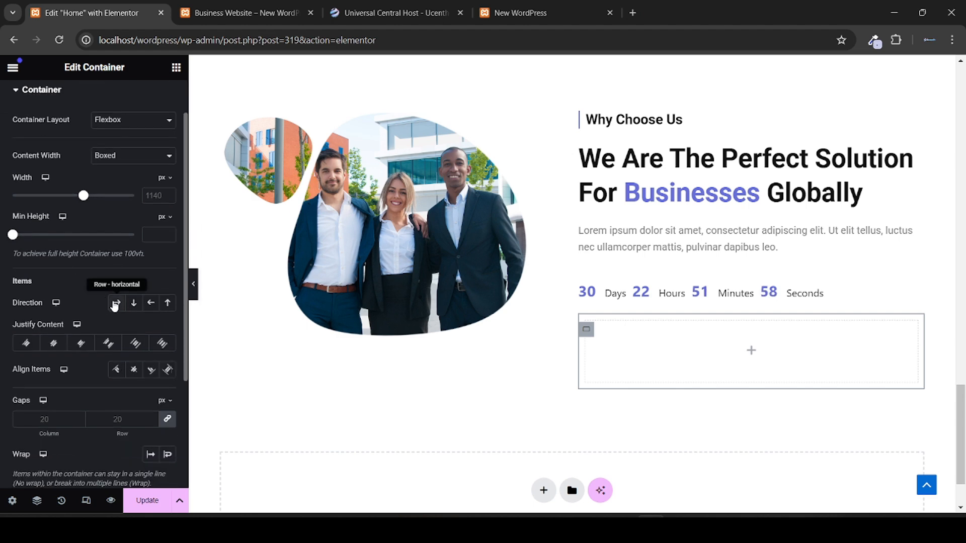
# Step: Check the reference section and place a Button widget inside the new row container below the countdown
pyautogui.click(287, 6)
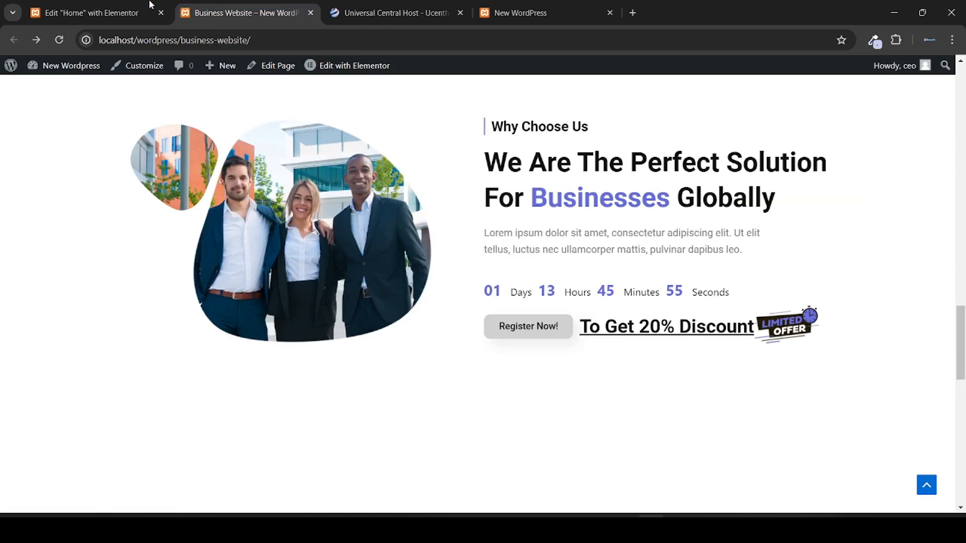
pyautogui.click(124, 7)
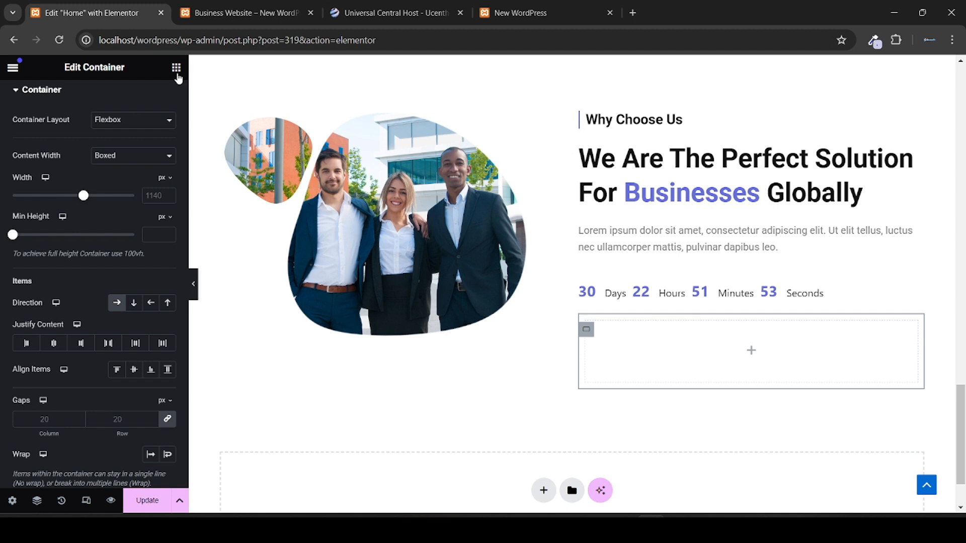
pyautogui.click(176, 67)
pyautogui.scroll(-3, 106, 222)
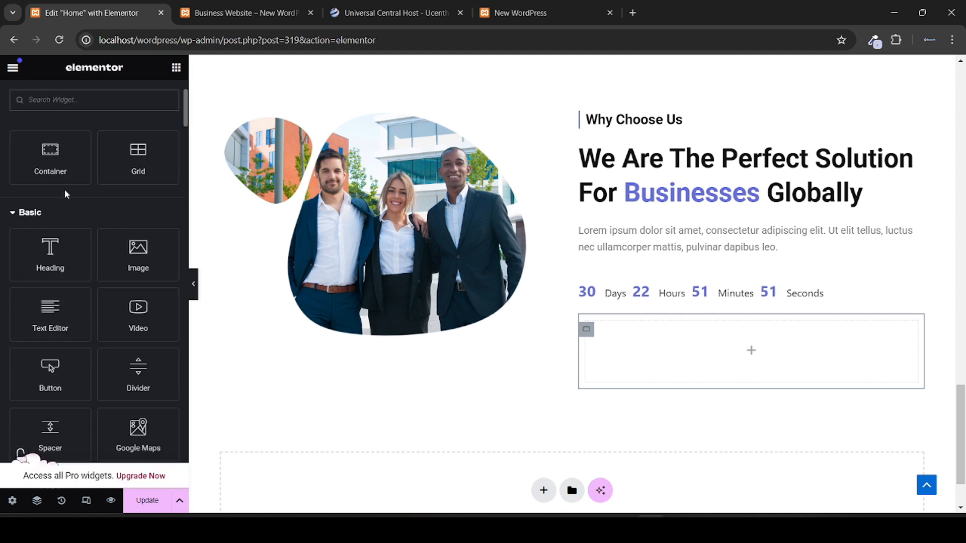
pyautogui.moveTo(50, 370); pyautogui.dragTo(675, 330)
# Step: Copy the discount line from the reference page, add a Heading widget beside the button, and set its title to "To Get 20% Discount"
pyautogui.click(246, 5)
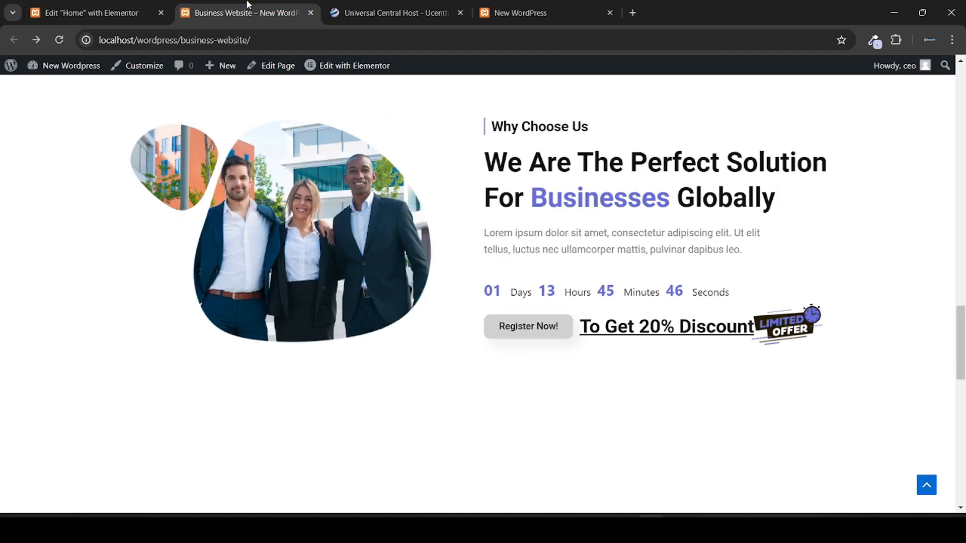
pyautogui.tripleClick(624, 327)
pyautogui.hotkey('ctrl', 'c')
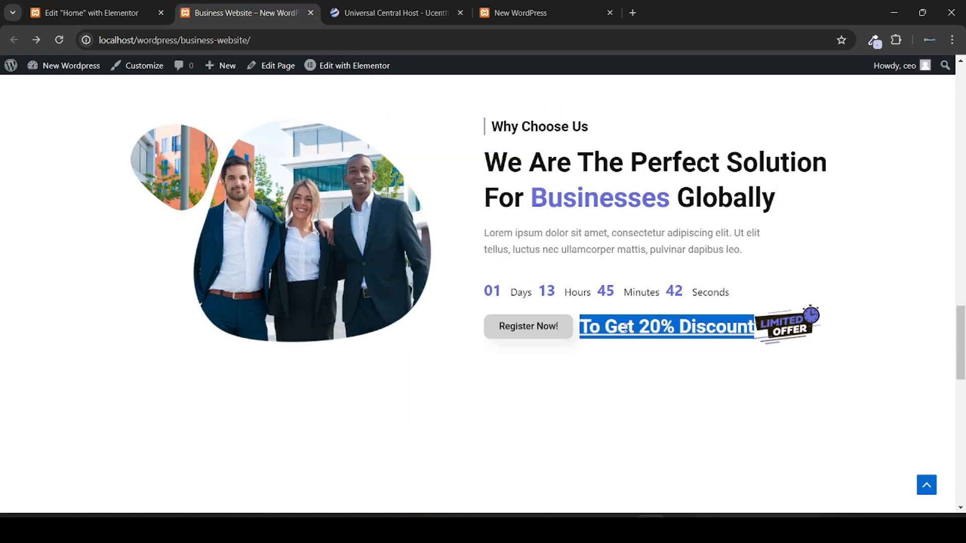
pyautogui.click(91, 13)
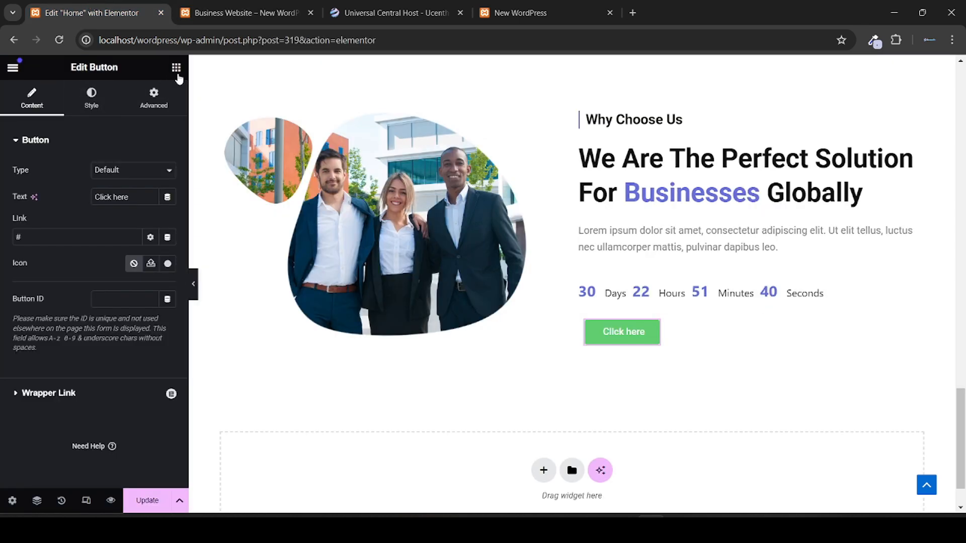
pyautogui.click(176, 69)
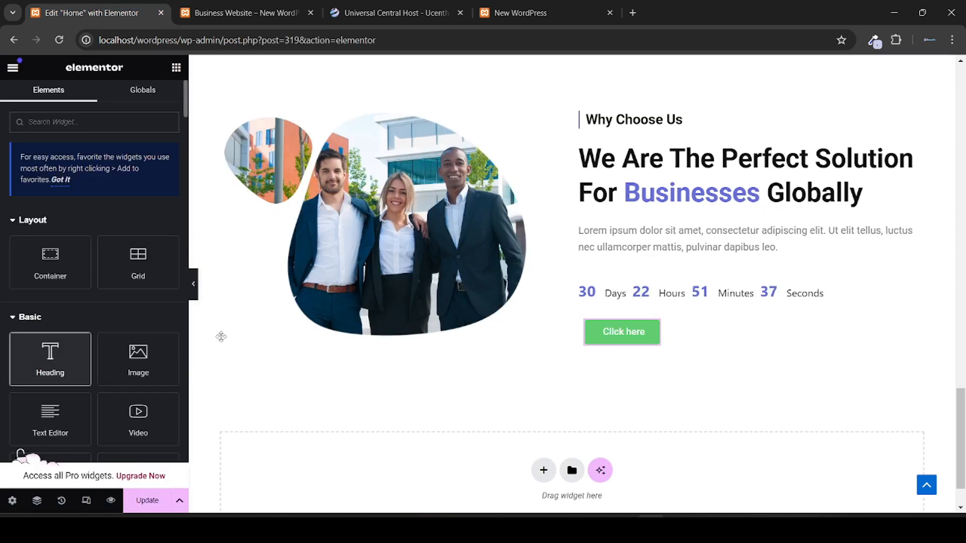
pyautogui.moveTo(221, 336); pyautogui.dragTo(659, 336)
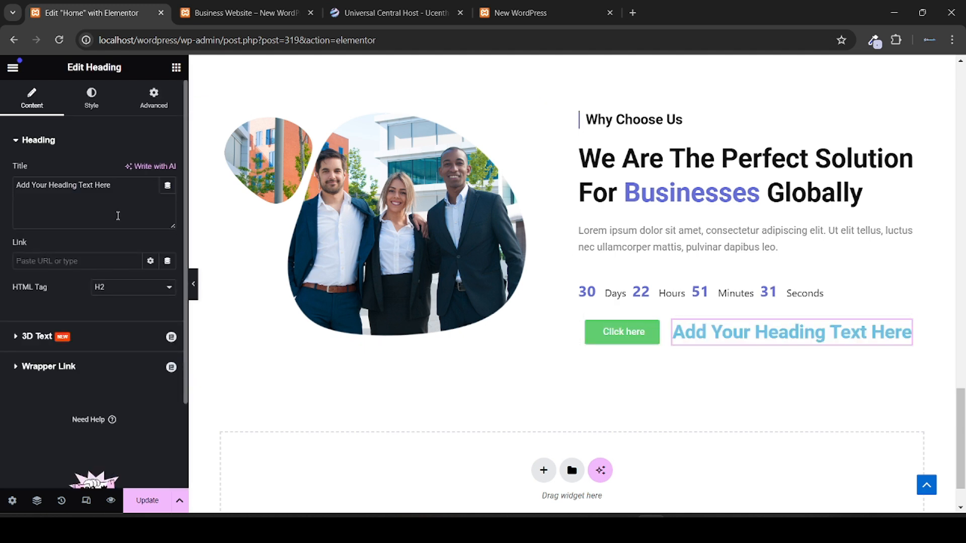
pyautogui.hotkey('ctrl', 'a')
pyautogui.hotkey('ctrl', 'v')
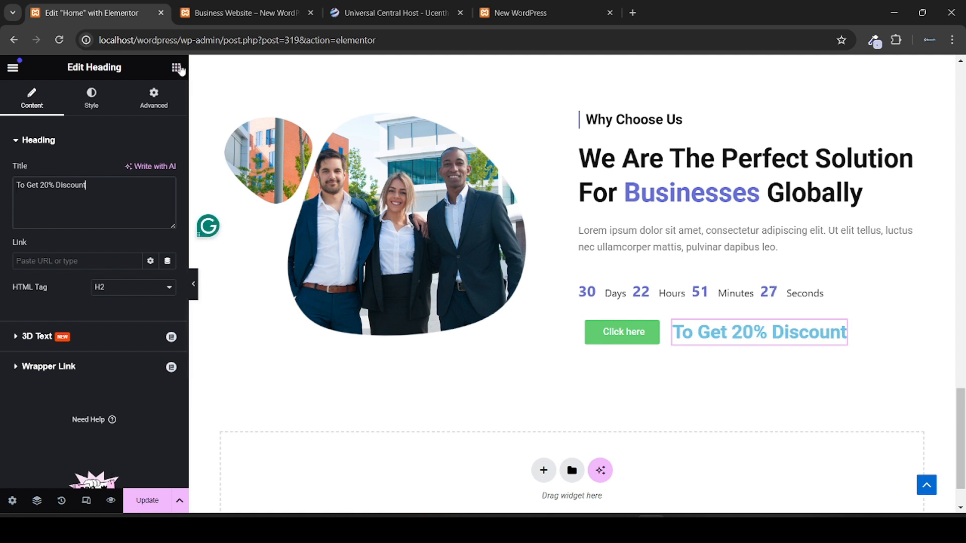
# Step: Find the next basic widget for the row holding the button and discount heading
pyautogui.click(177, 68)
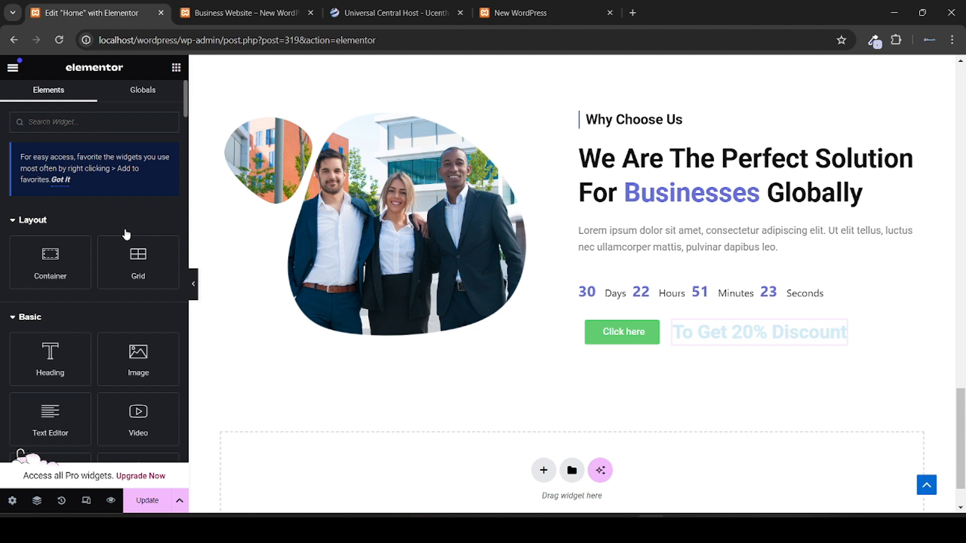
pyautogui.scroll(-3, 59, 297)
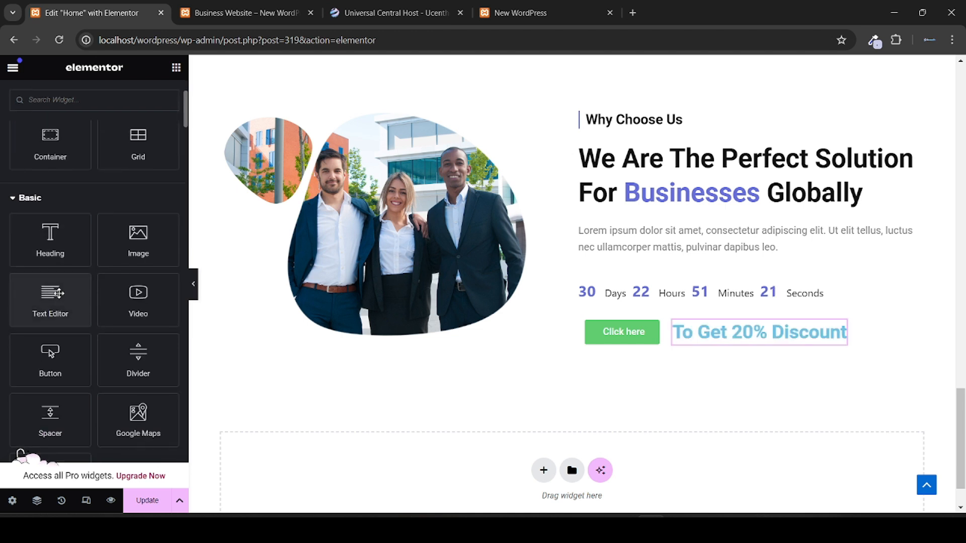
# Step: Add an image widget after the "To Get 20% Discount" heading and fill it with the Limited Offer picture, Untitled-150-x-100-px.png, from the media library
pyautogui.click(146, 240)
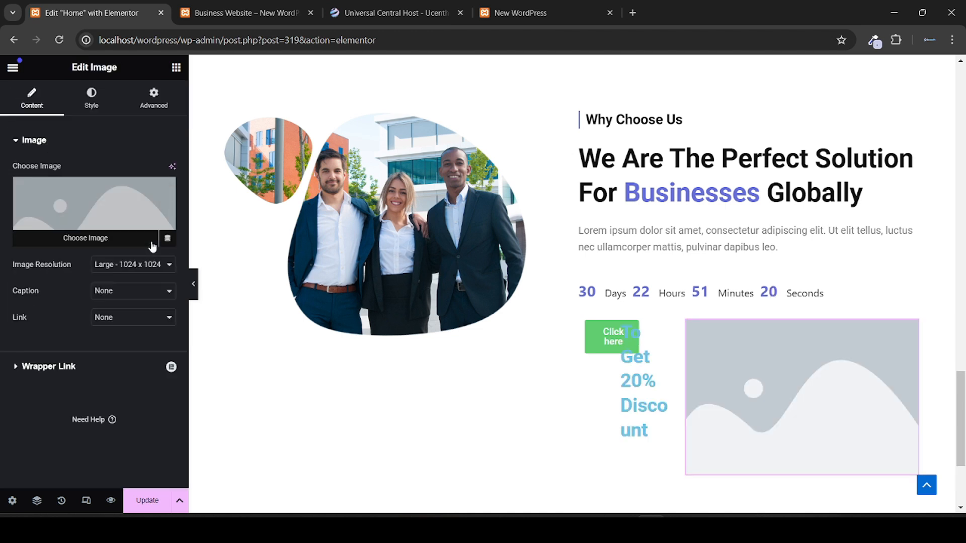
pyautogui.click(98, 213)
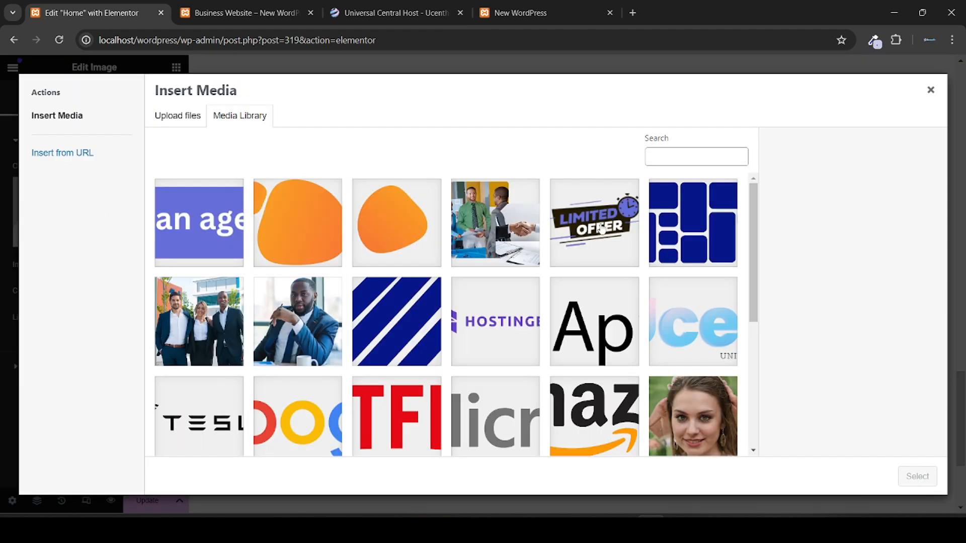
pyautogui.click(603, 224)
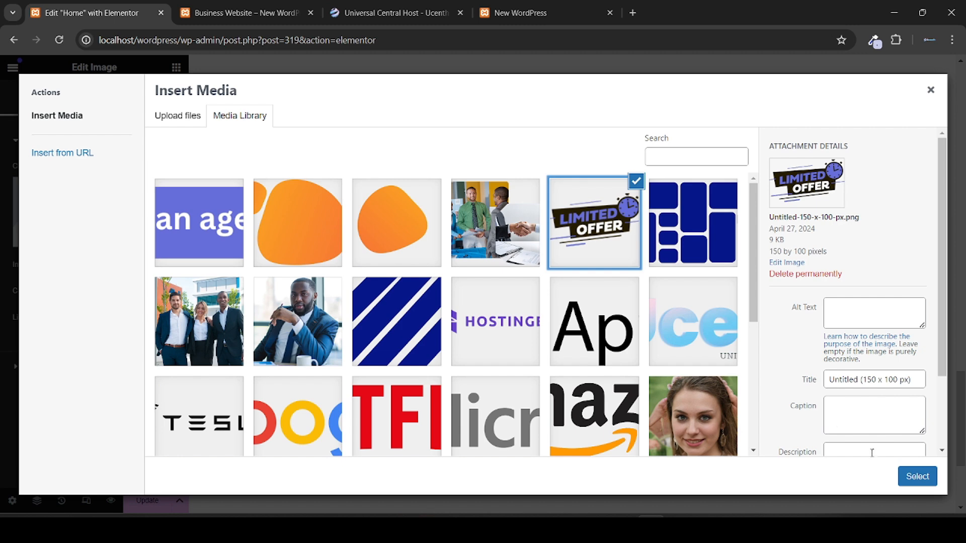
pyautogui.click(917, 477)
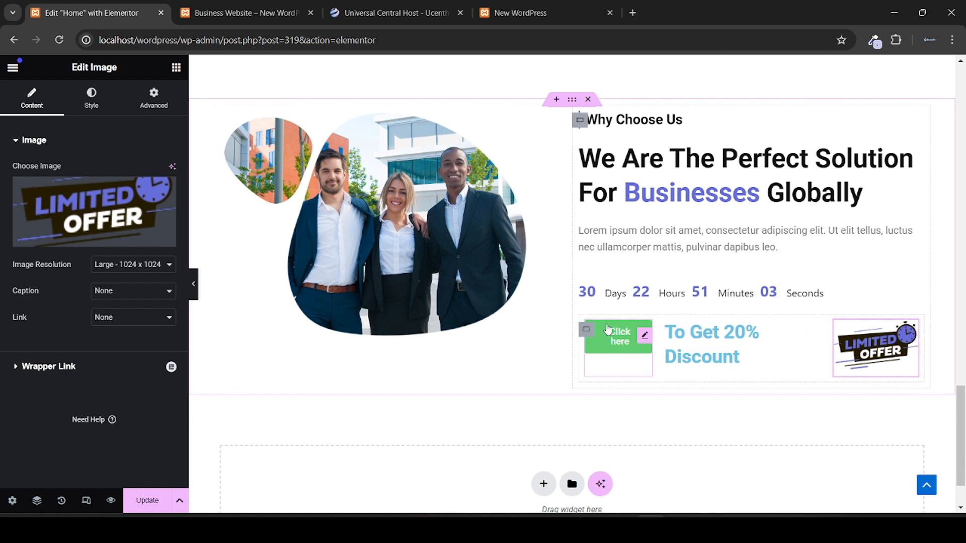
# Step: Set the padding of the container holding the button, discount heading and image to 0 on all sides
pyautogui.click(586, 331)
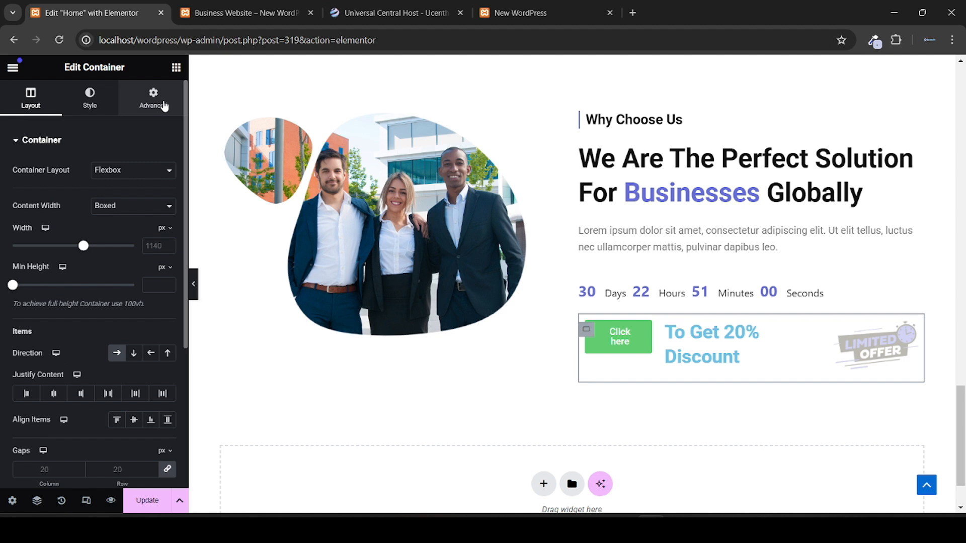
pyautogui.click(165, 105)
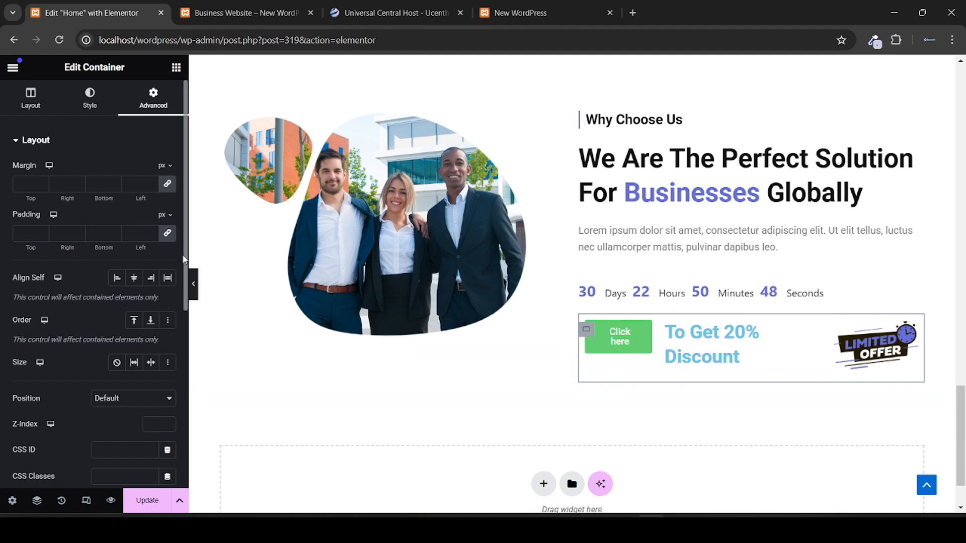
pyautogui.click(168, 243)
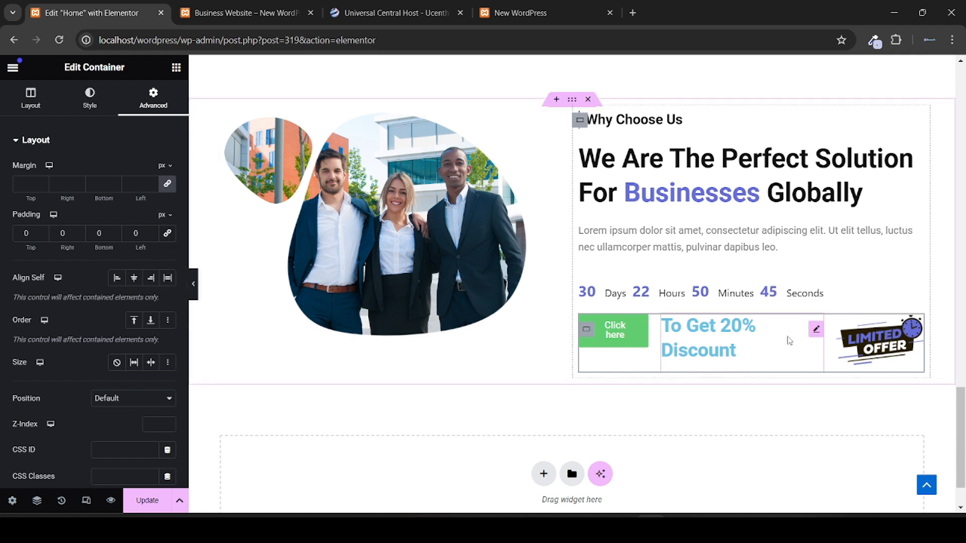
# Step: Compare the discount row with the reference page, and give the Limited Offer image a custom width of 18%
pyautogui.click(816, 331)
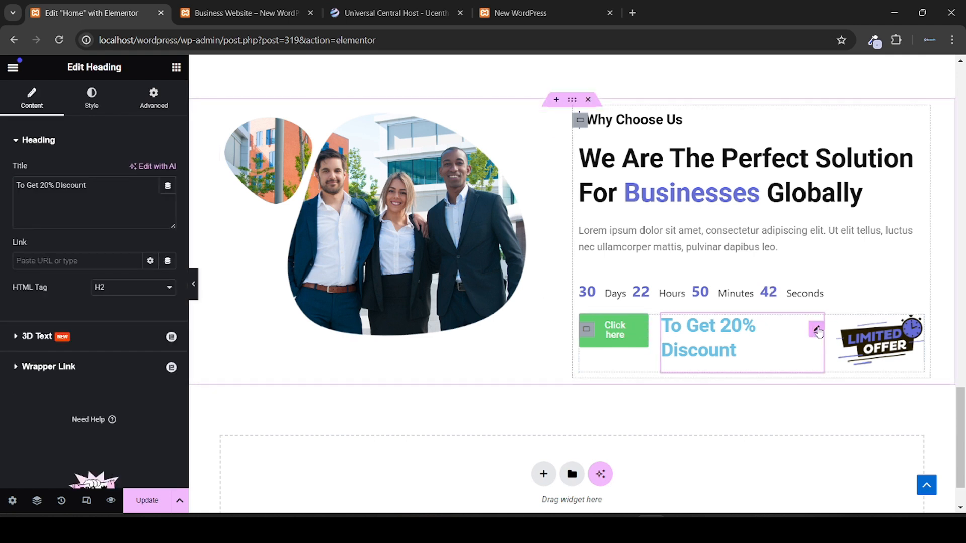
pyautogui.click(212, 6)
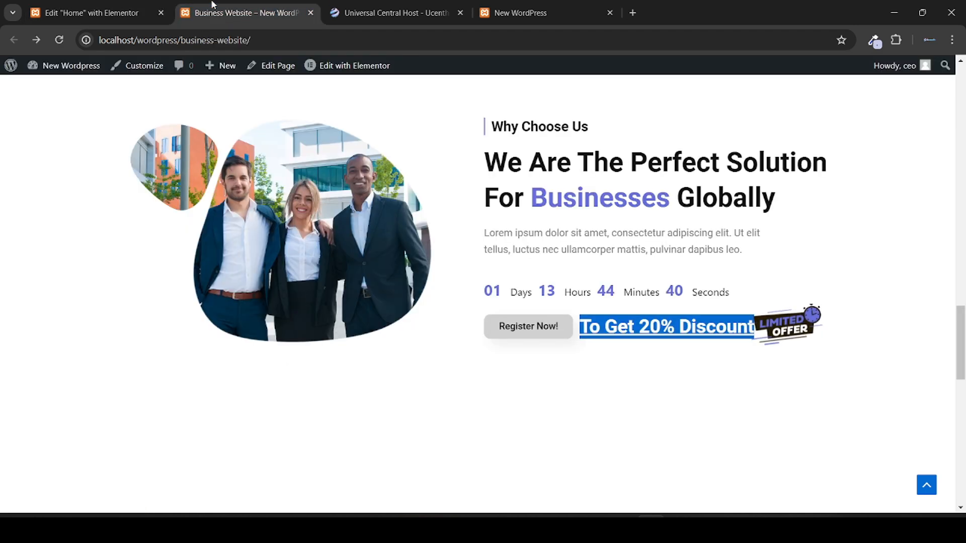
pyautogui.click(50, 268)
pyautogui.click(61, 7)
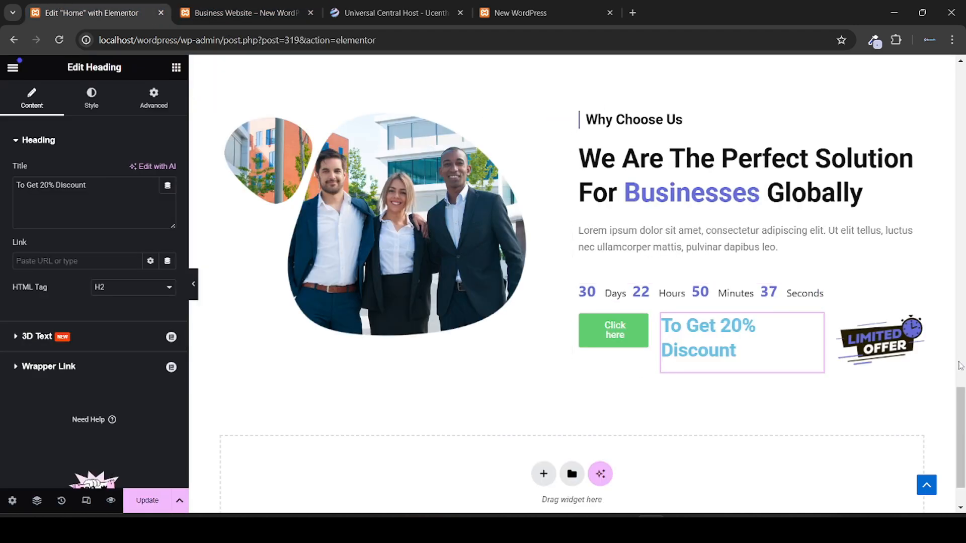
pyautogui.click(916, 332)
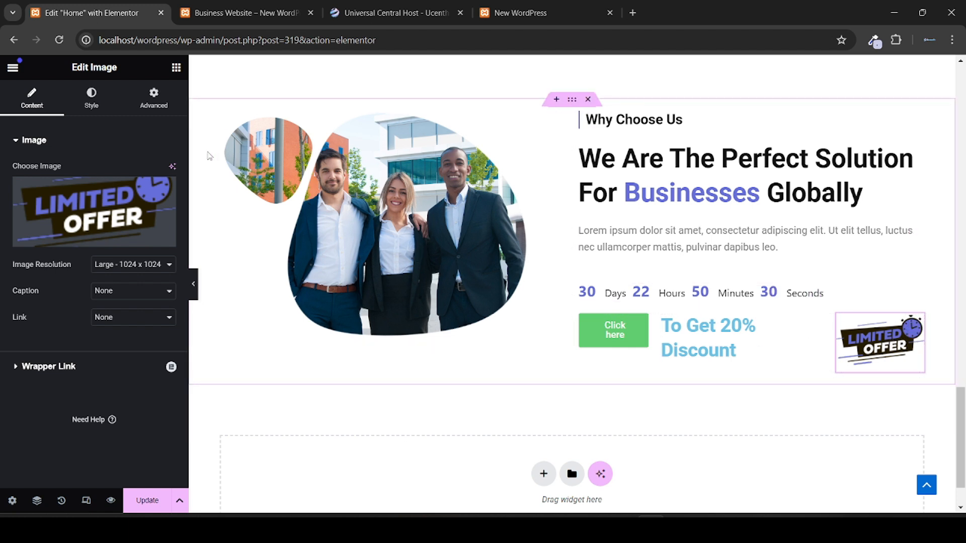
pyautogui.click(146, 97)
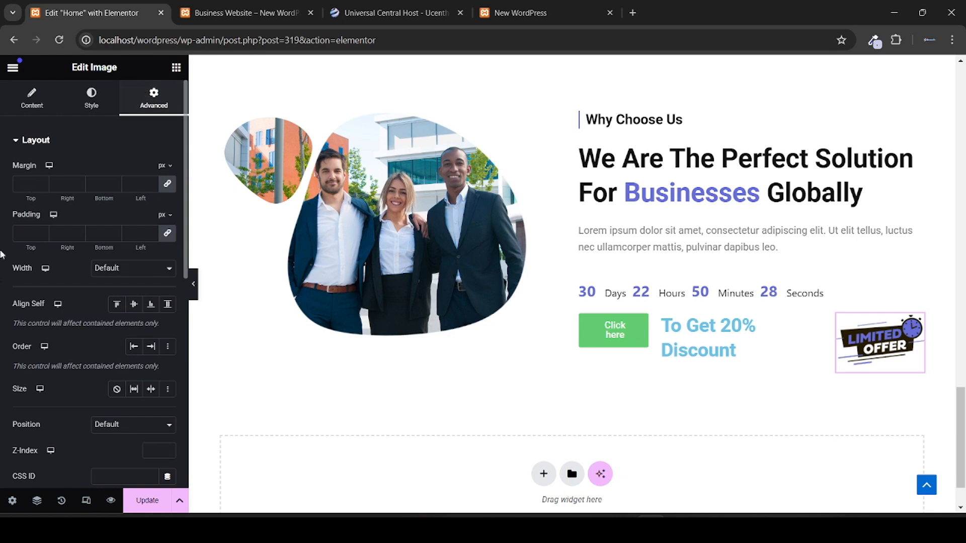
pyautogui.click(122, 276)
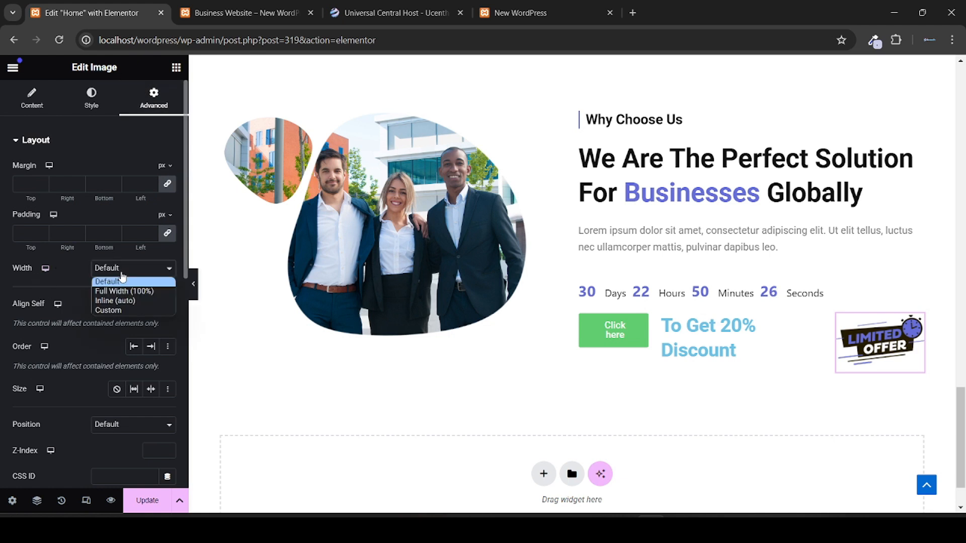
pyautogui.click(129, 310)
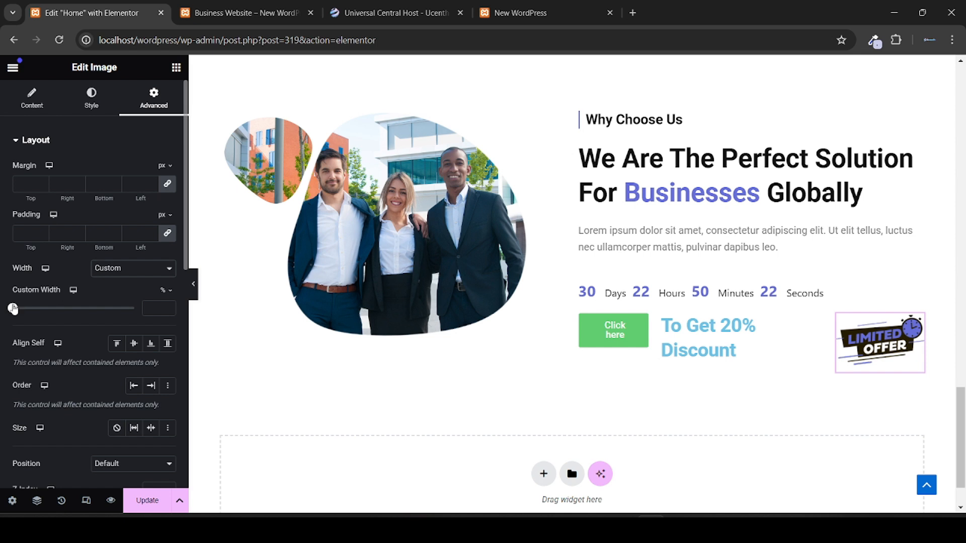
pyautogui.moveTo(13, 309); pyautogui.dragTo(33, 310)
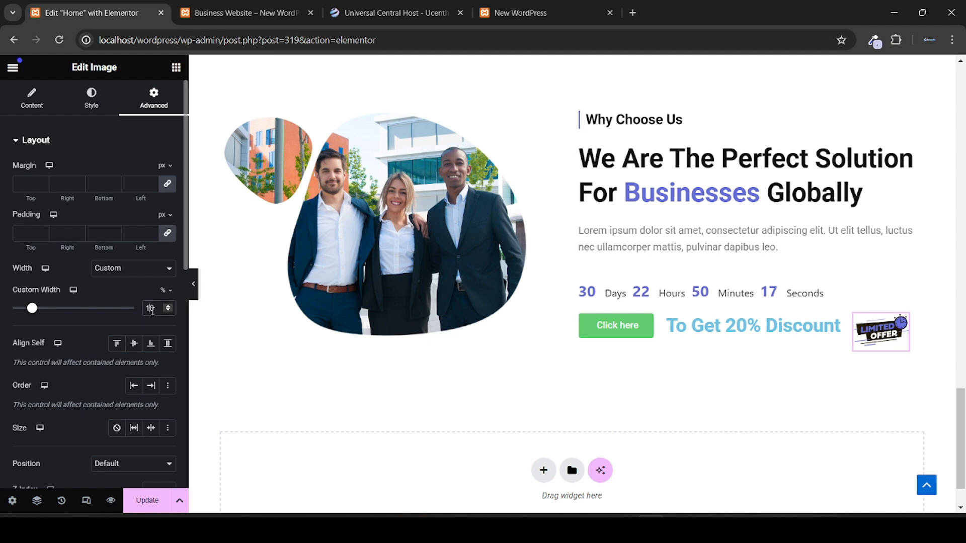
pyautogui.scroll(5, 152, 311)
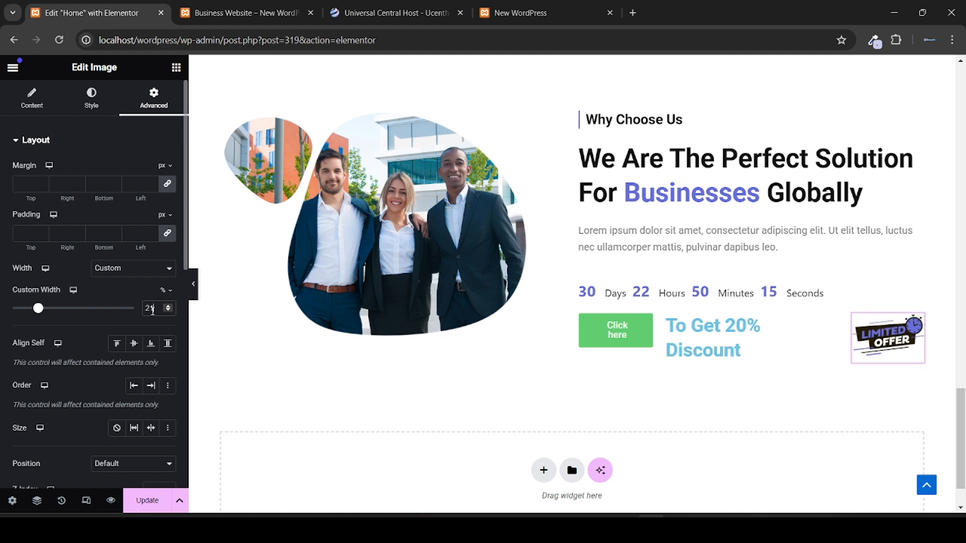
pyautogui.scroll(-1, 152, 310)
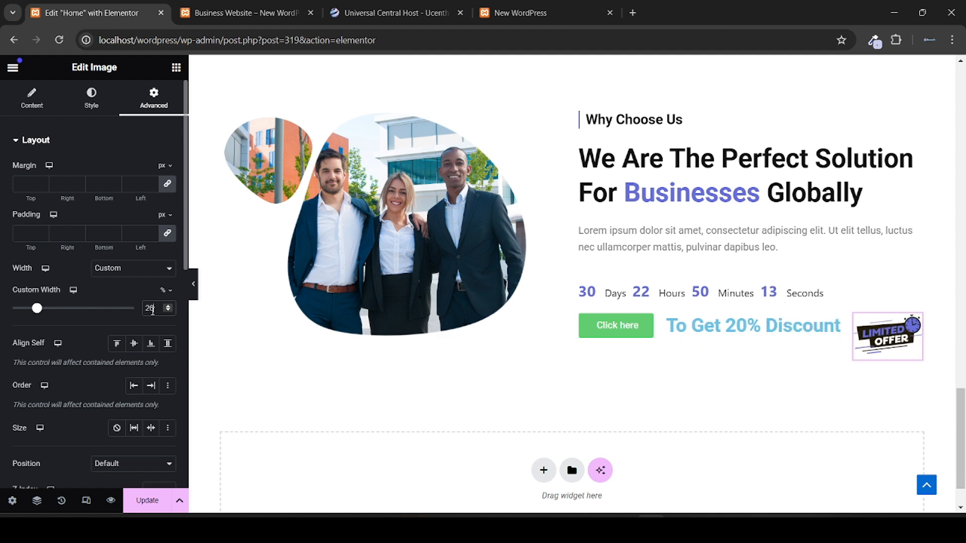
pyautogui.scroll(-2, 152, 311)
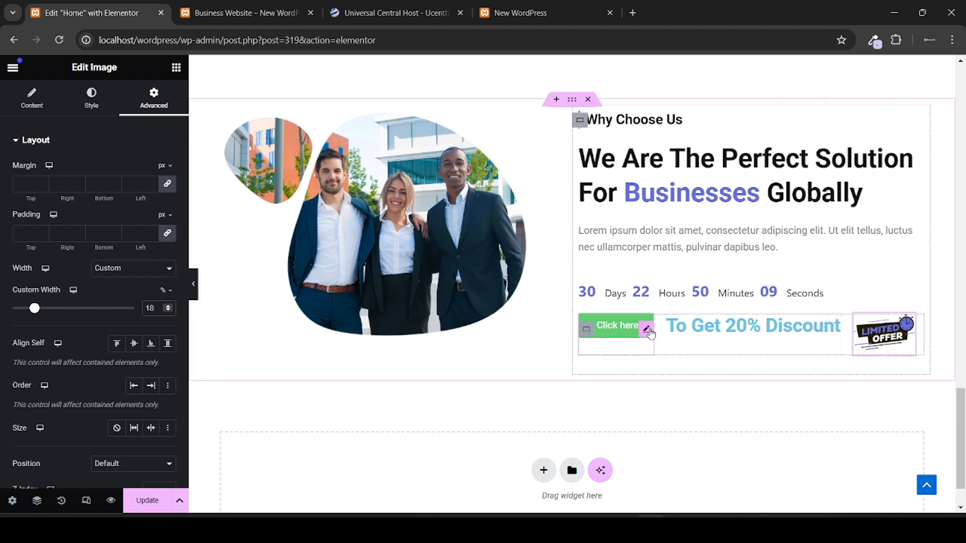
# Step: Change the background color of the "Click here" button to a light gray
pyautogui.click(646, 329)
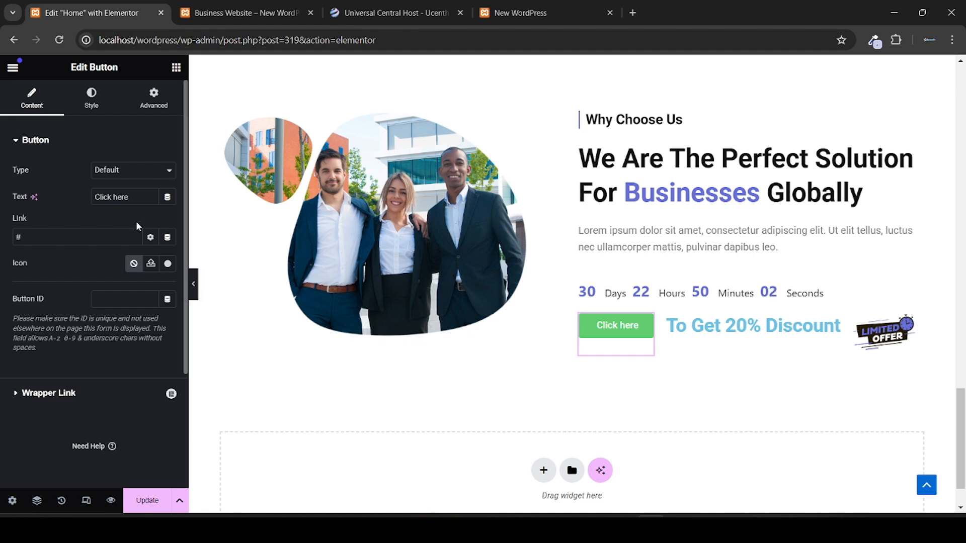
pyautogui.click(95, 109)
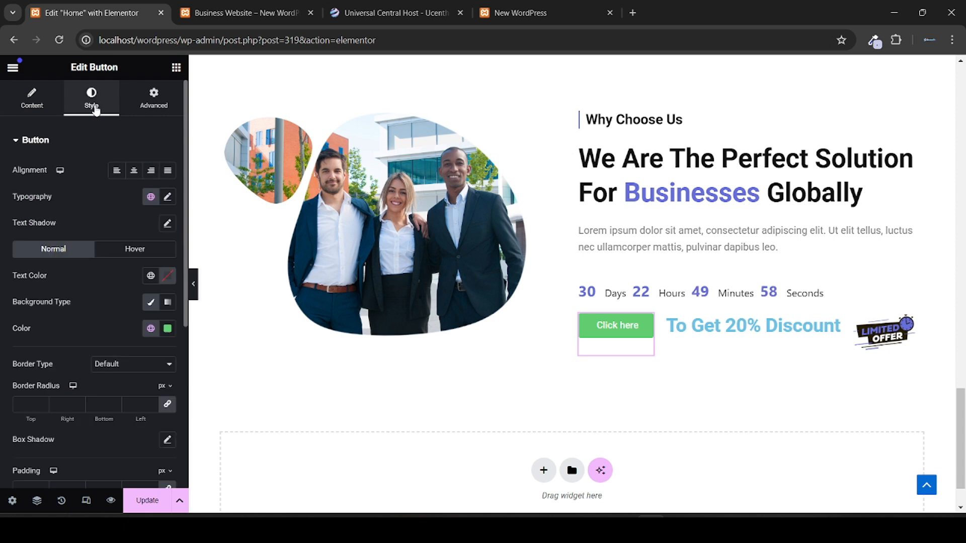
pyautogui.scroll(-1, 73, 250)
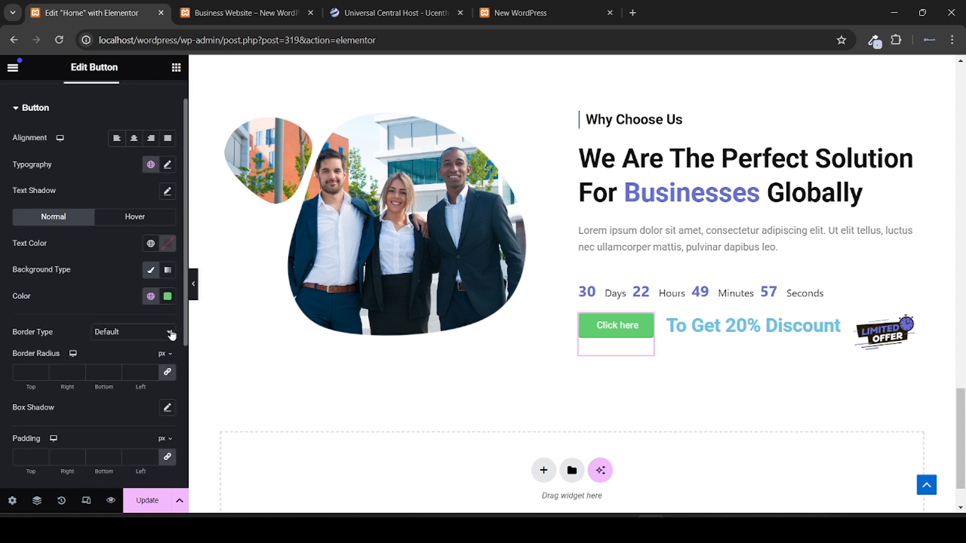
pyautogui.click(167, 296)
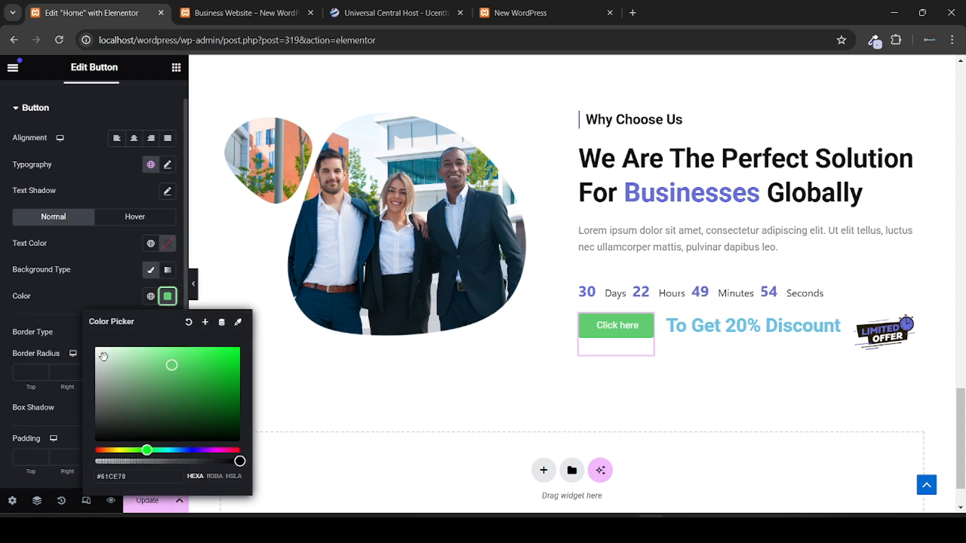
pyautogui.moveTo(103, 375); pyautogui.dragTo(80, 368)
pyautogui.click(2, 276)
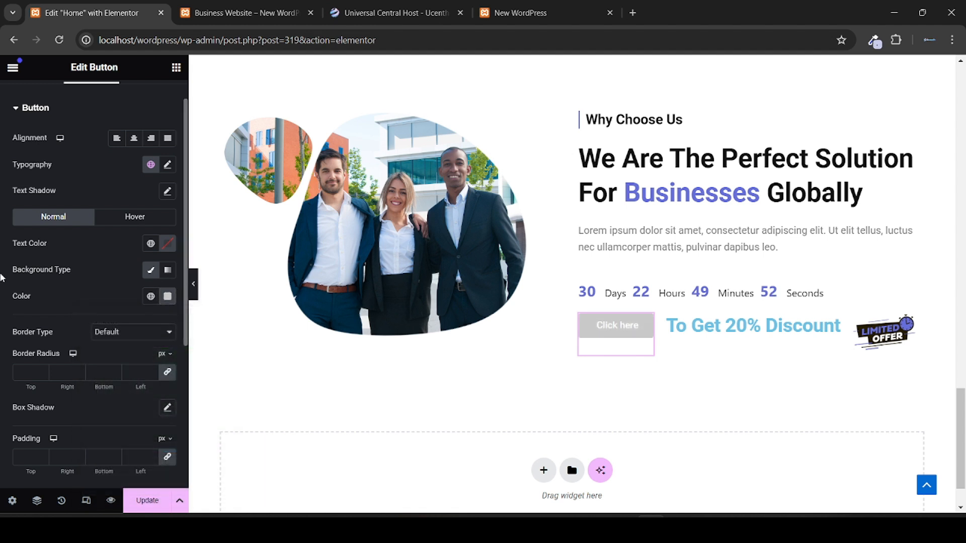
# Step: Set the button's text color to the global Theme Color 8 (#111111)
pyautogui.click(151, 245)
pyautogui.scroll(-5, 90, 338)
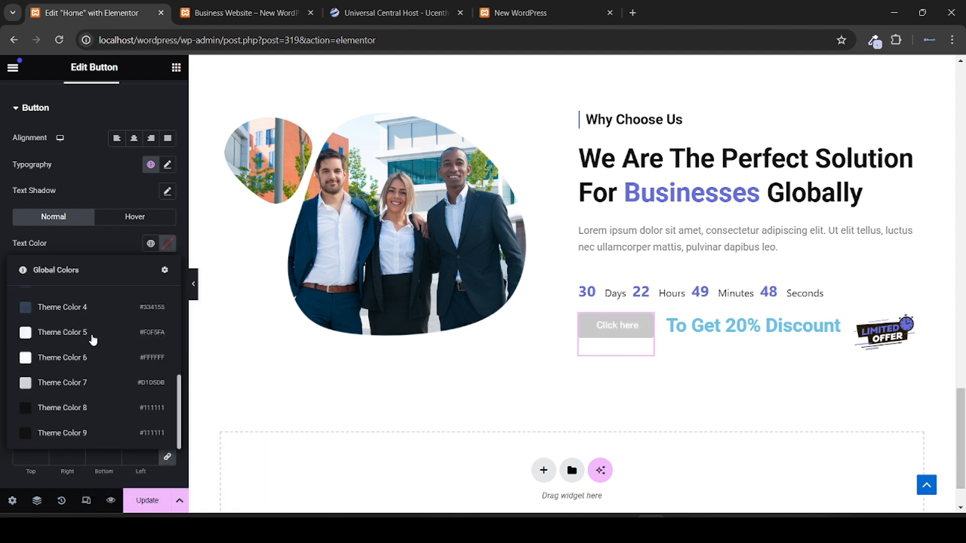
pyautogui.click(101, 409)
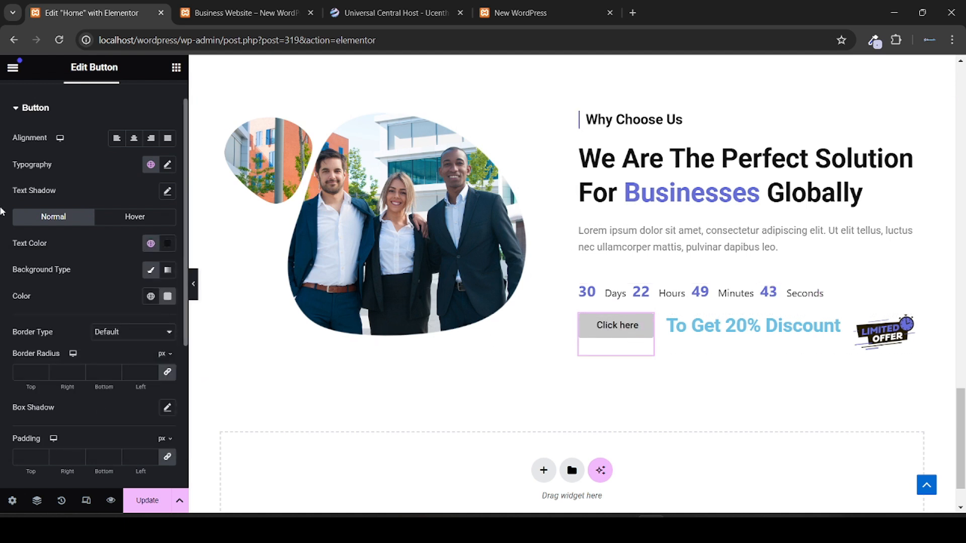
# Step: Round the button's corners with a border radius of 10 px on all sides
pyautogui.scroll(-3, 2, 210)
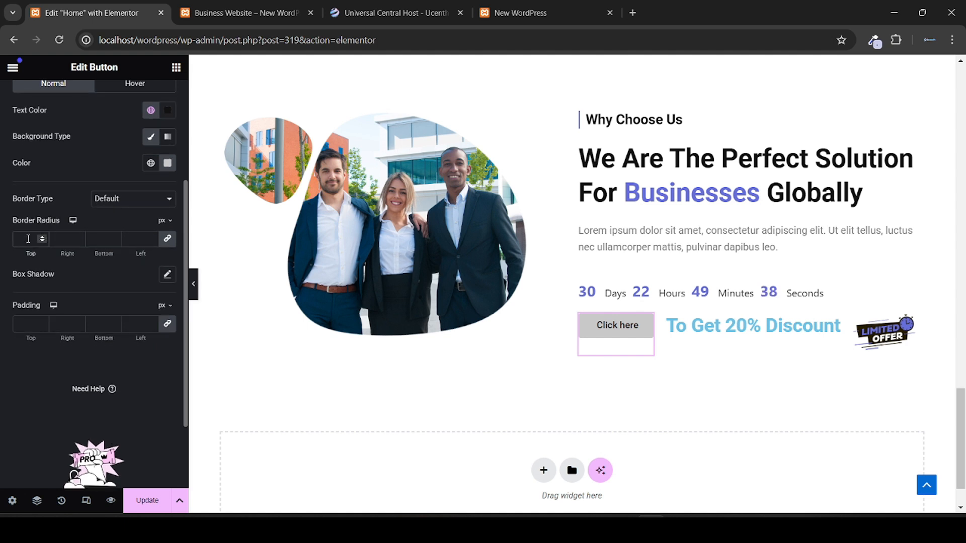
pyautogui.write('5')
pyautogui.press('Down')
pyautogui.press('Down')
pyautogui.scroll(3, 1, 212)
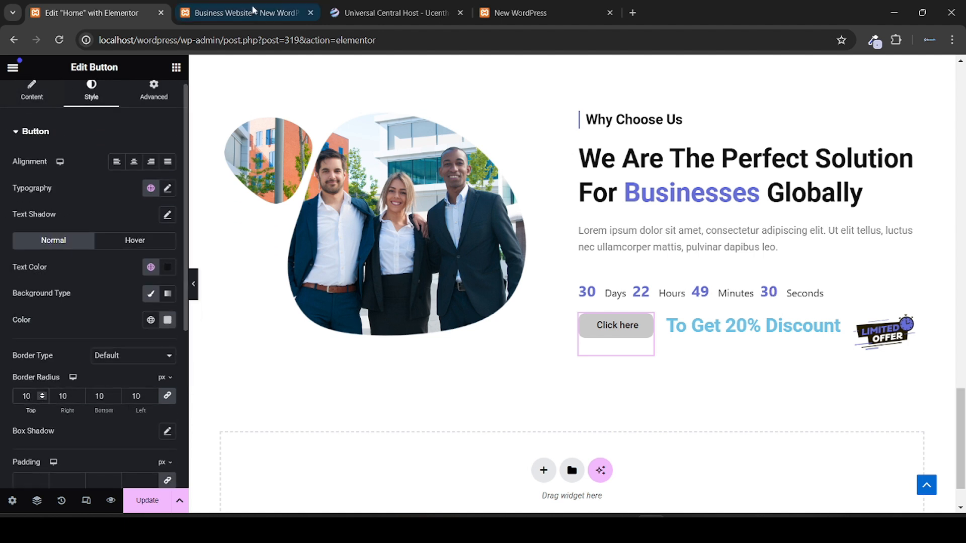
# Step: Check the button wording on the reference page and change the button's text to "Register Now!"
pyautogui.click(241, 13)
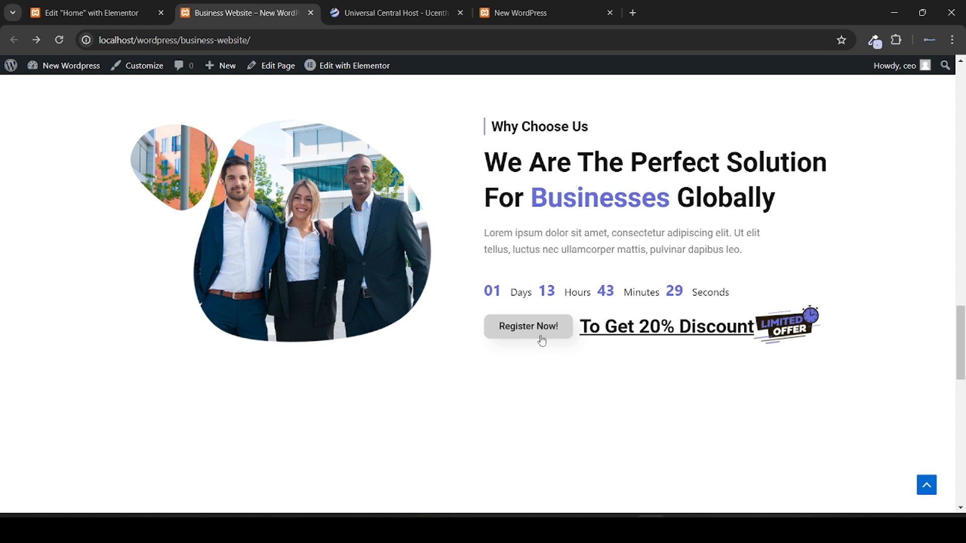
pyautogui.click(99, 5)
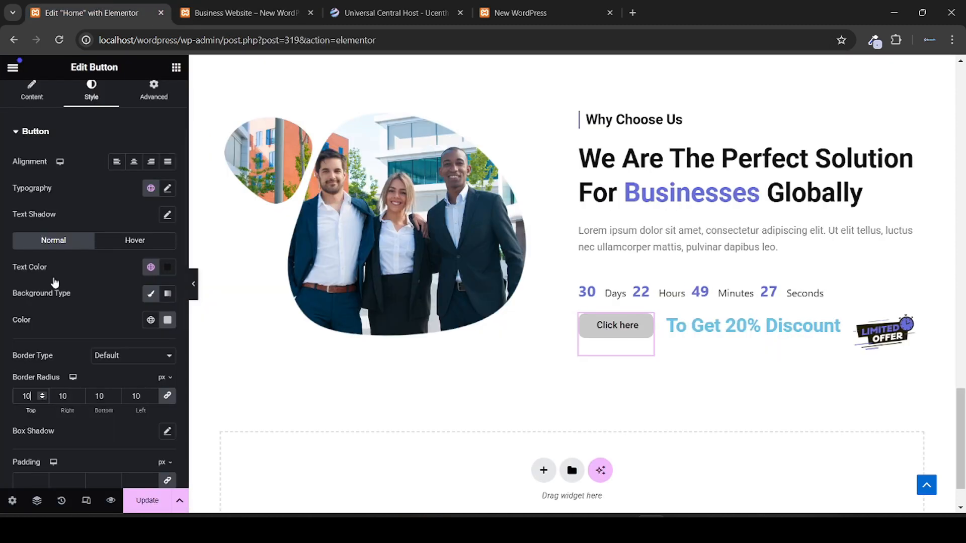
pyautogui.click(22, 99)
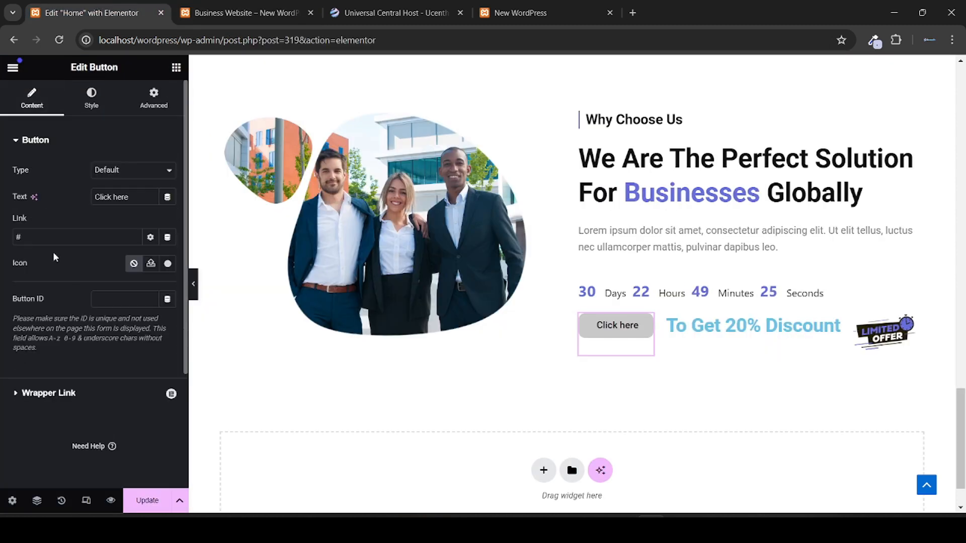
pyautogui.click(82, 233)
pyautogui.tripleClick(121, 196)
pyautogui.write('Registe')
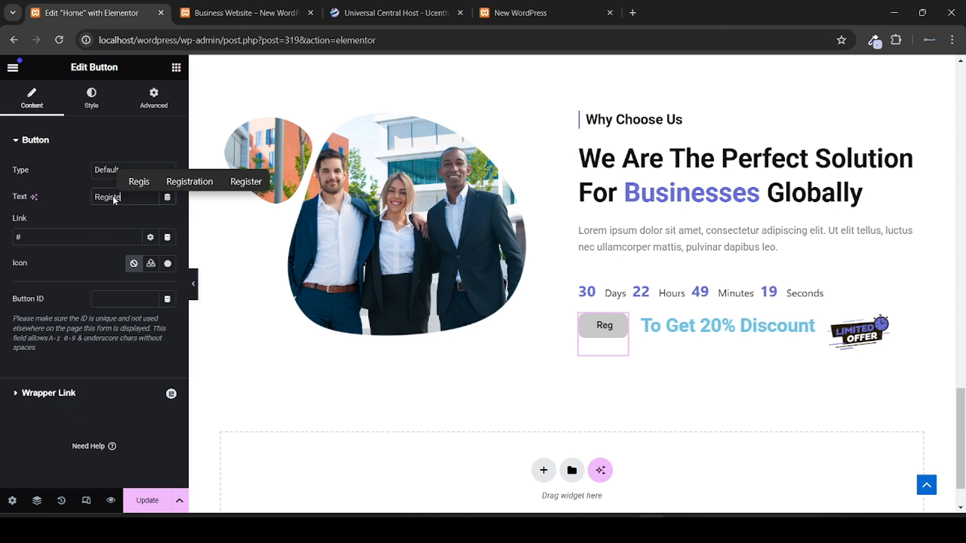
pyautogui.write('r Now')
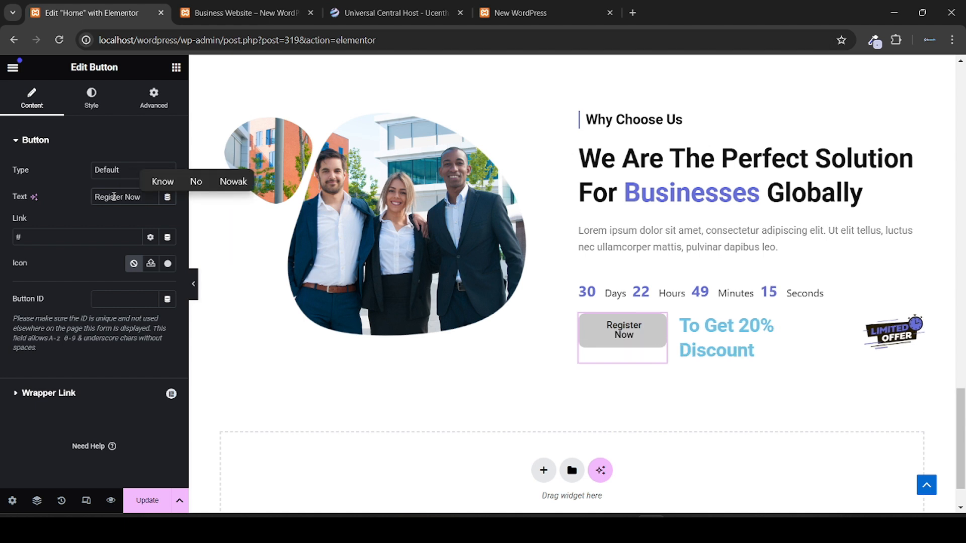
pyautogui.write('!')
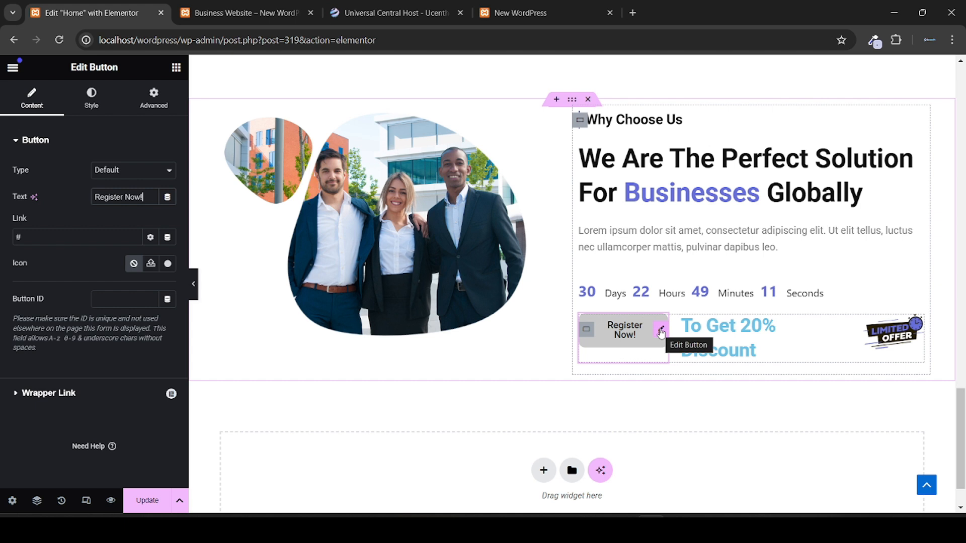
# Step: Reduce the custom width of the Limited Offer image to 15%
pyautogui.click(915, 332)
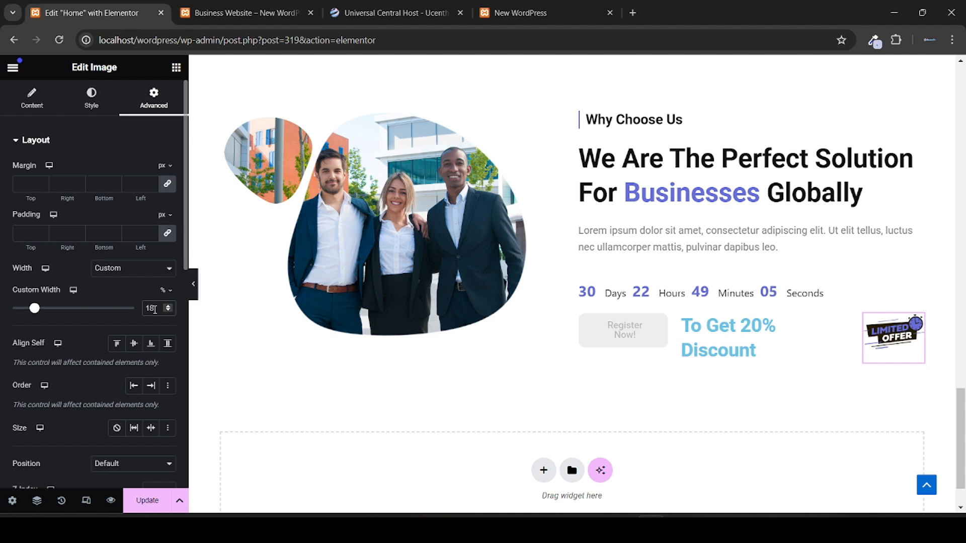
pyautogui.press('Down')
pyautogui.press('Down')
pyautogui.press('Down')
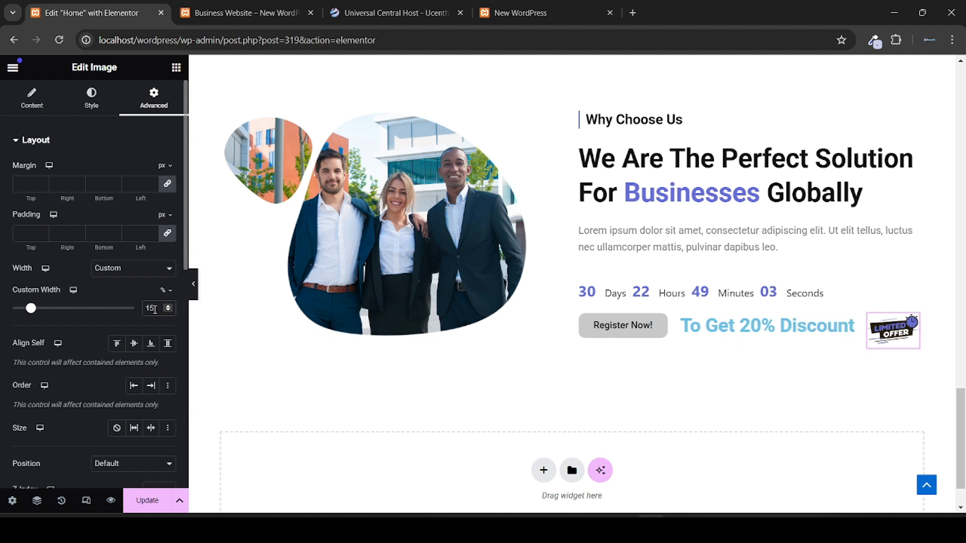
# Step: Set the Limited Offer image's custom width to 16% and center-align the items of the discount row container
pyautogui.press('Up')
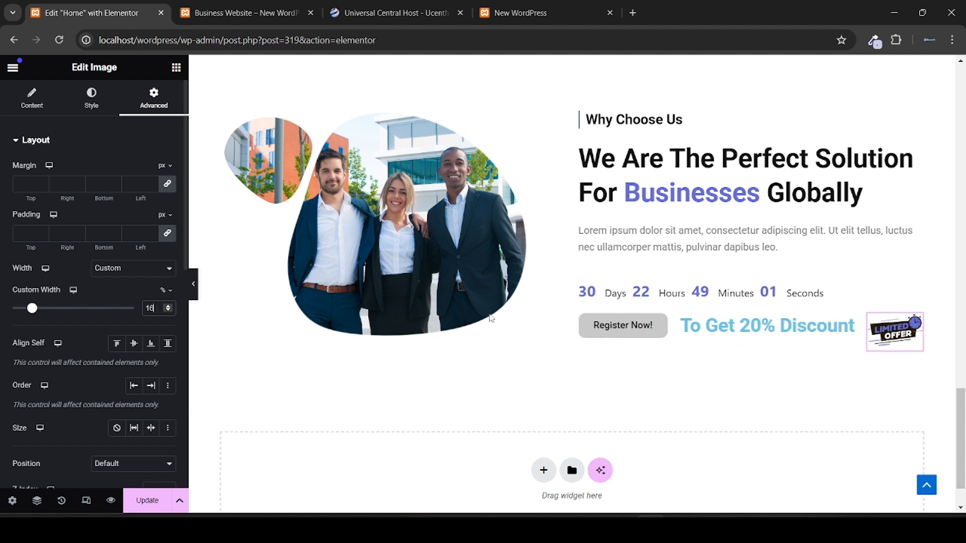
pyautogui.click(582, 331)
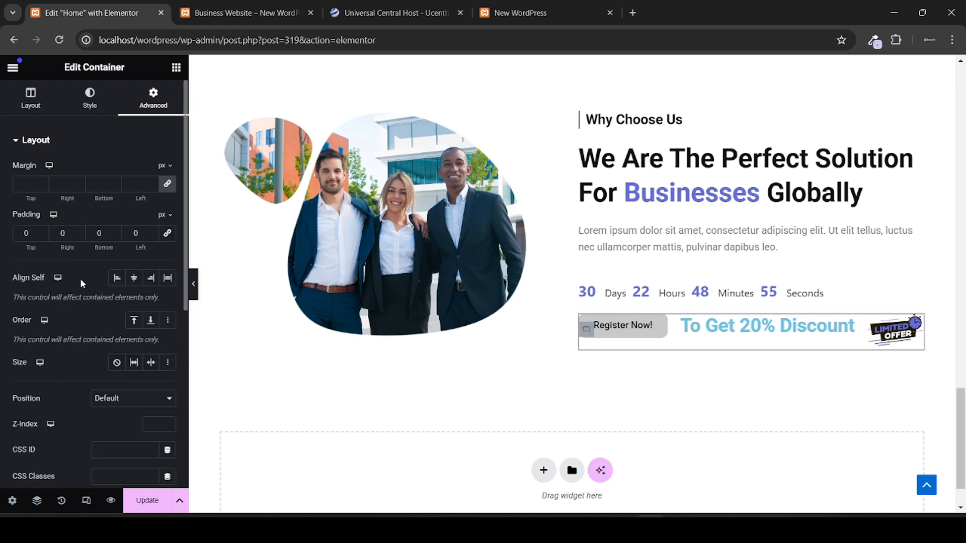
pyautogui.click(28, 101)
pyautogui.scroll(-3, 7, 294)
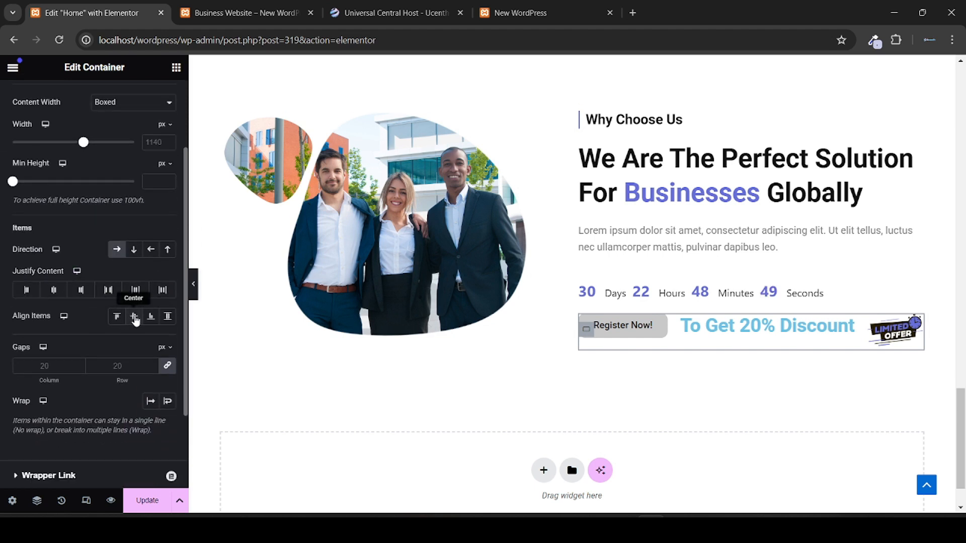
pyautogui.click(134, 316)
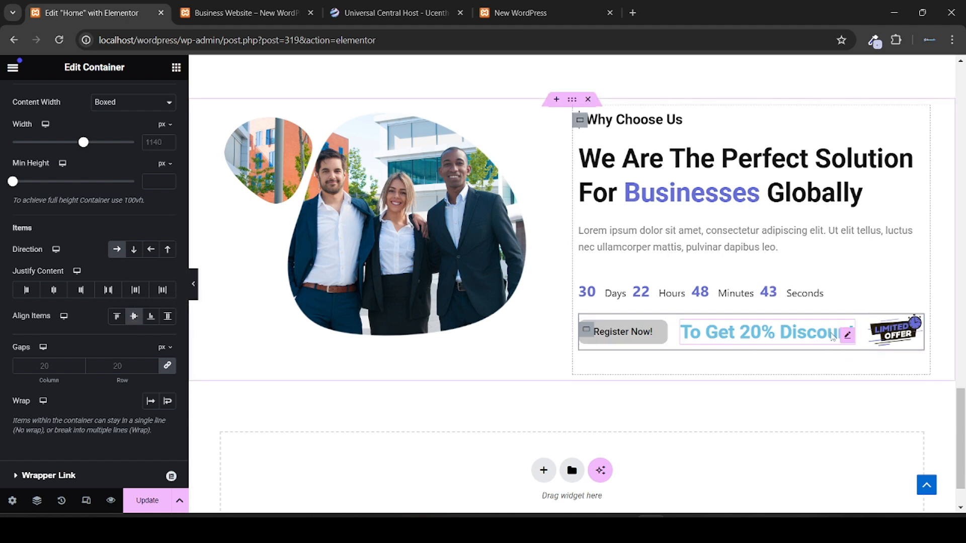
# Step: Set the text color of the "To Get 20% Discount" heading to the global Theme Color 8 (#111111)
pyautogui.click(844, 339)
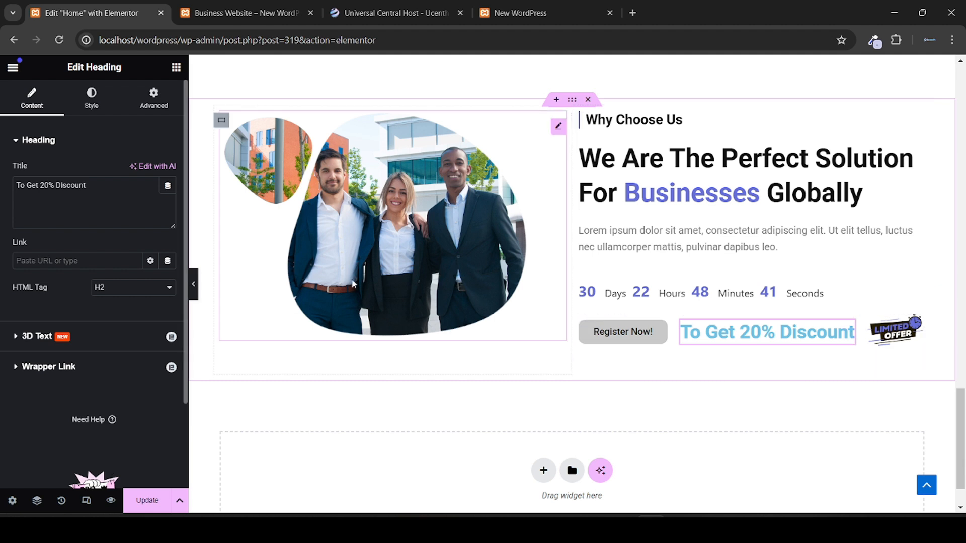
pyautogui.click(91, 100)
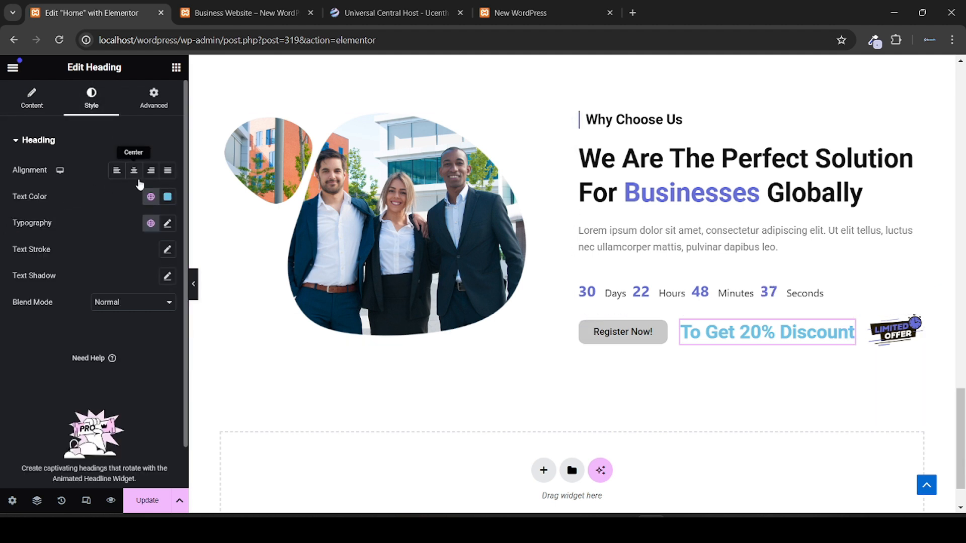
pyautogui.click(151, 197)
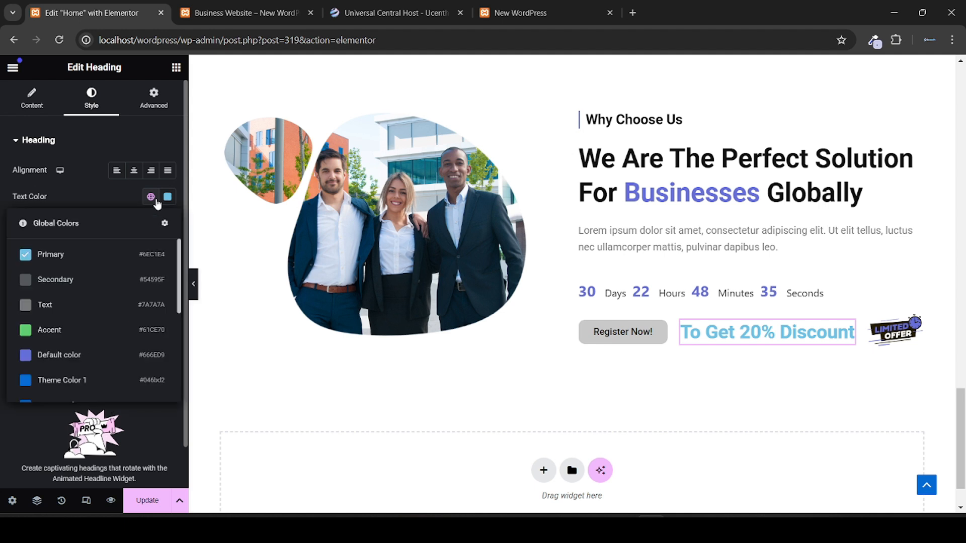
pyautogui.scroll(-4, 146, 319)
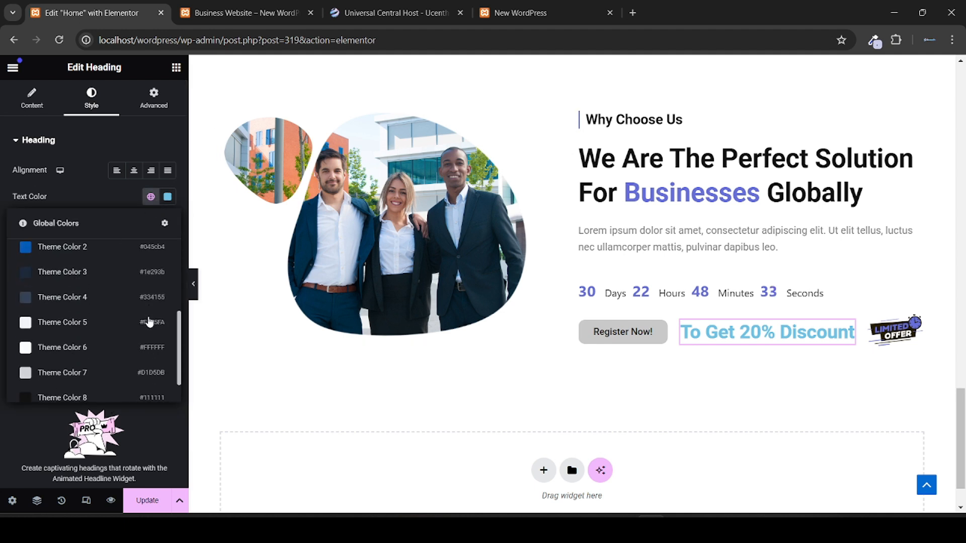
pyautogui.click(95, 362)
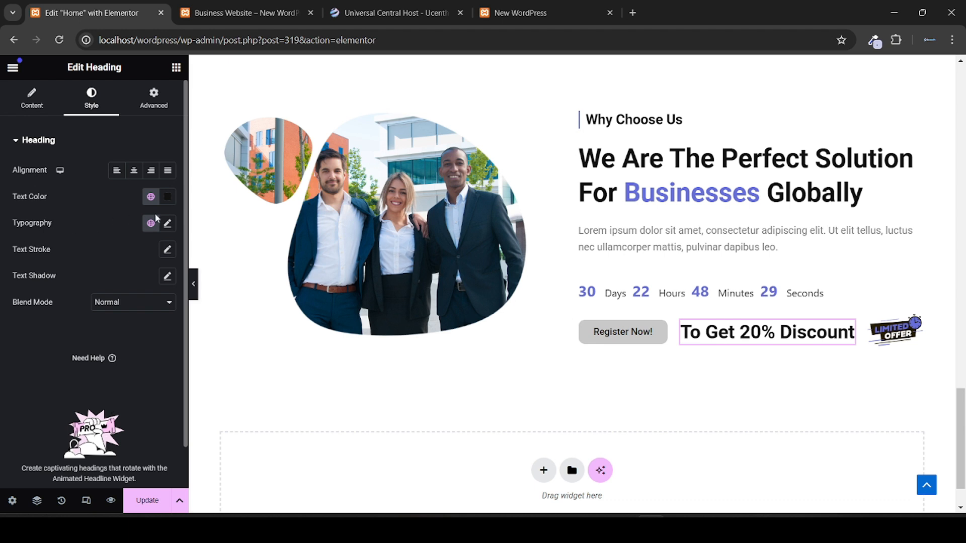
# Step: Set the discount heading's text decoration to Underline and compare the row with the reference page
pyautogui.click(167, 225)
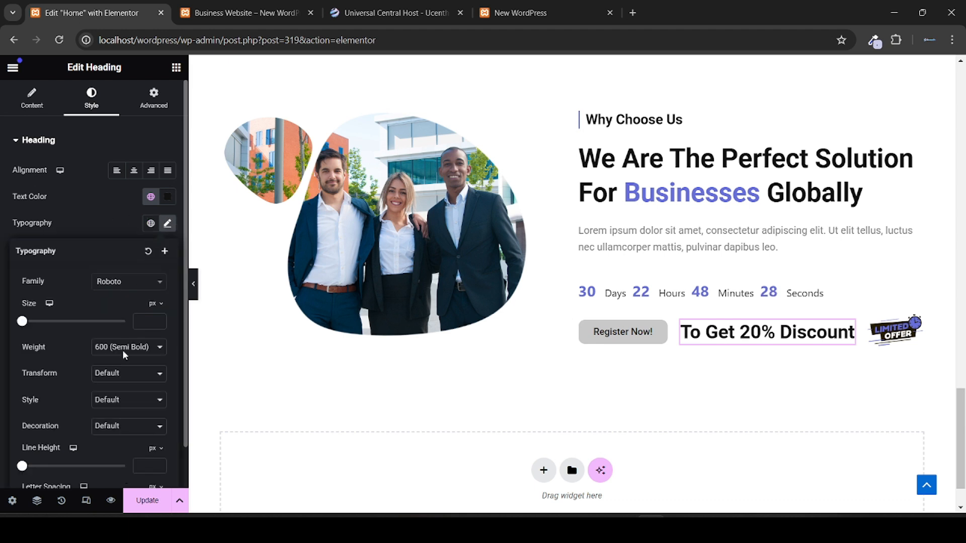
pyautogui.scroll(-2, 123, 352)
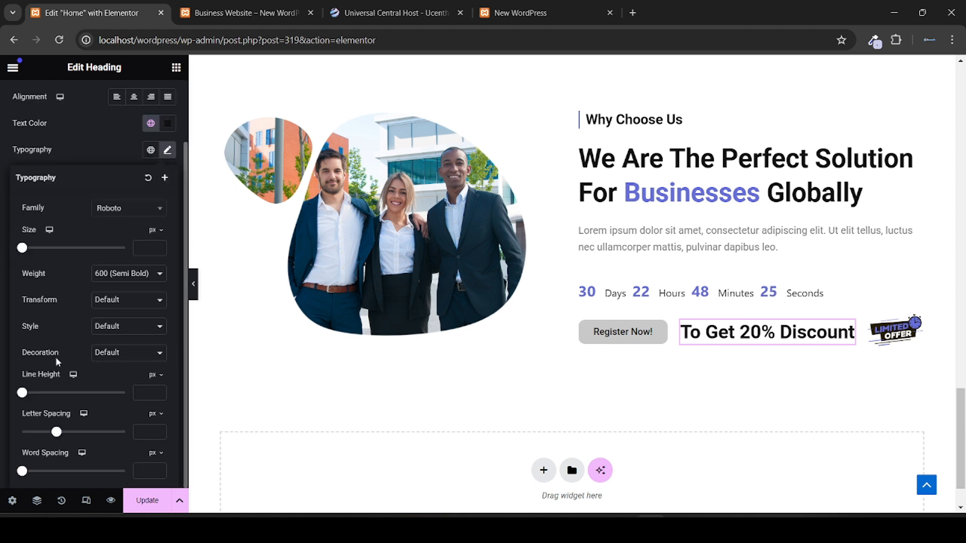
pyautogui.click(138, 355)
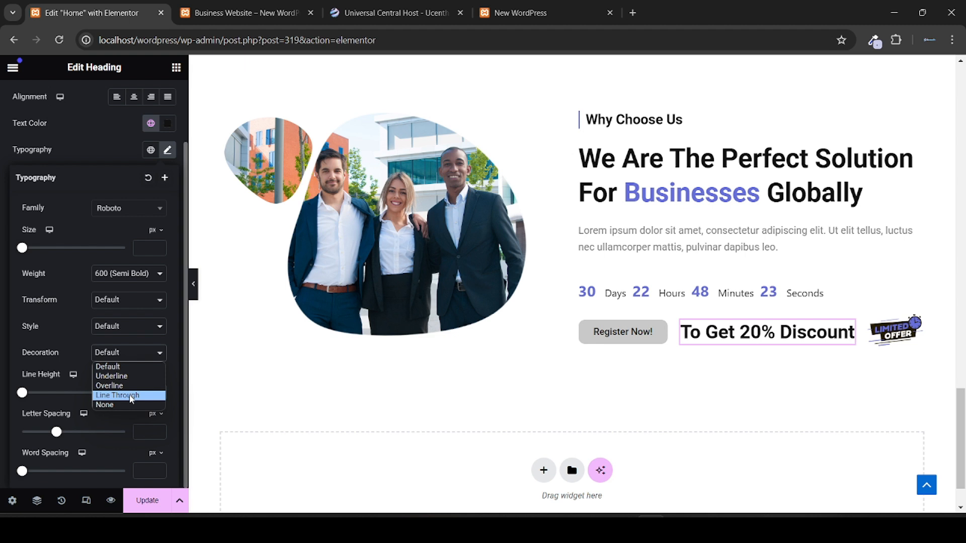
pyautogui.click(121, 376)
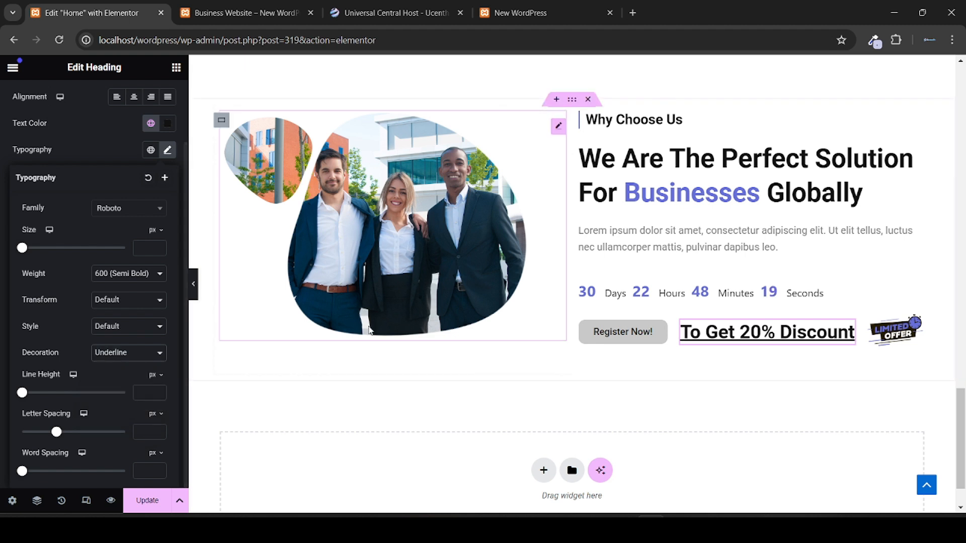
pyautogui.click(218, 4)
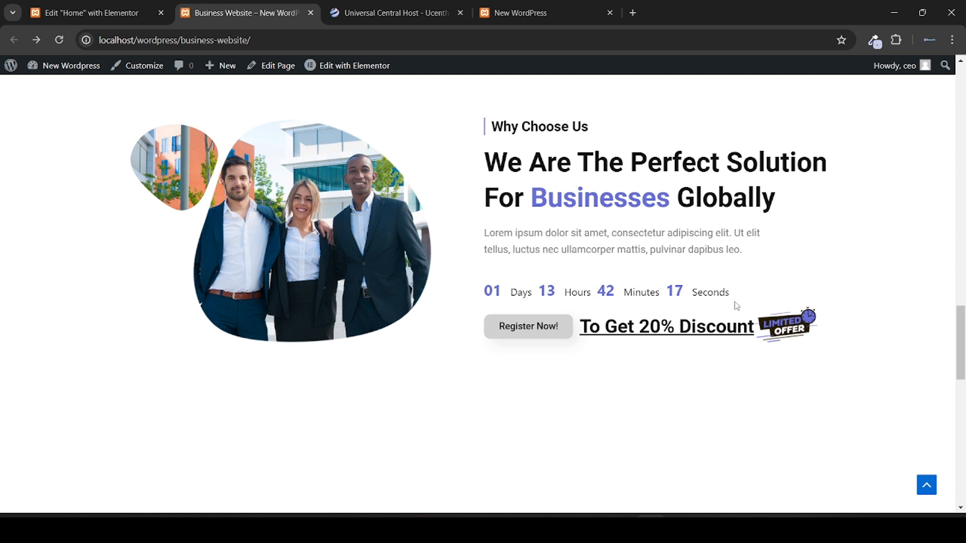
pyautogui.click(110, 4)
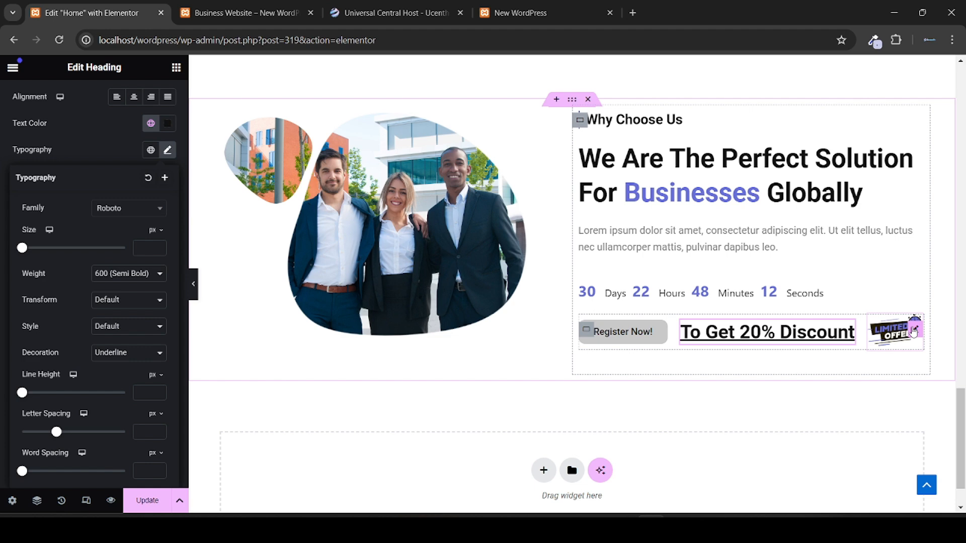
# Step: Enable Floating Effects with the Scale effect on the Limited Offer image, compare the animation with the reference page, and update the page
pyautogui.click(914, 330)
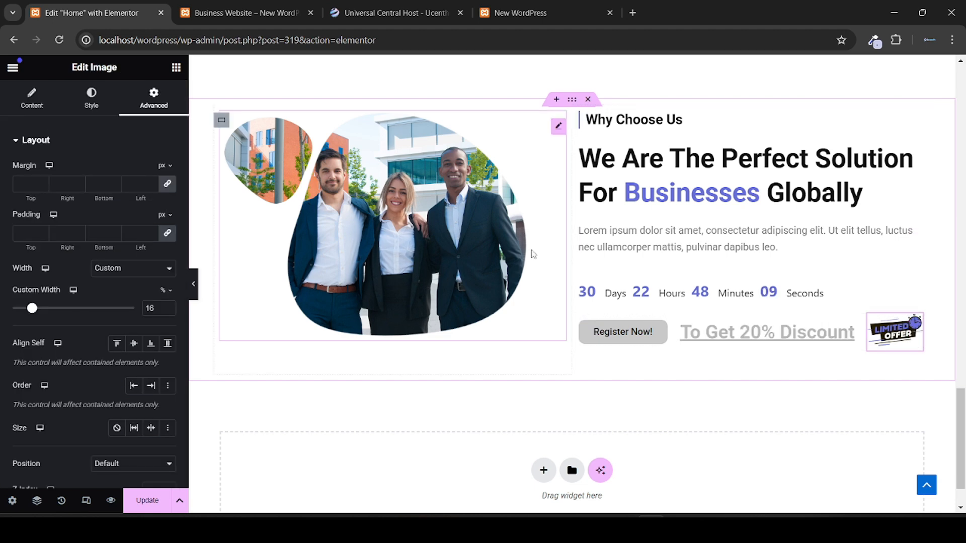
pyautogui.click(281, 13)
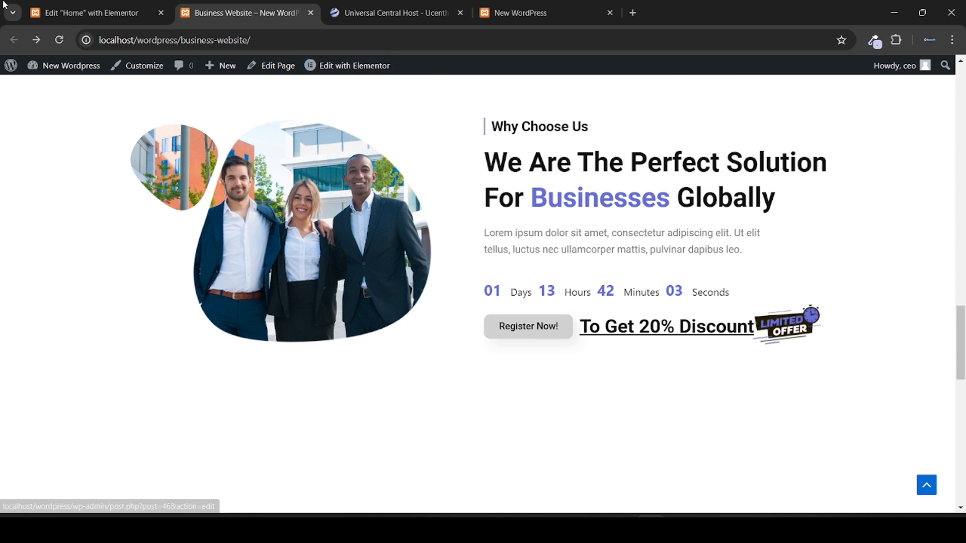
pyautogui.click(83, 11)
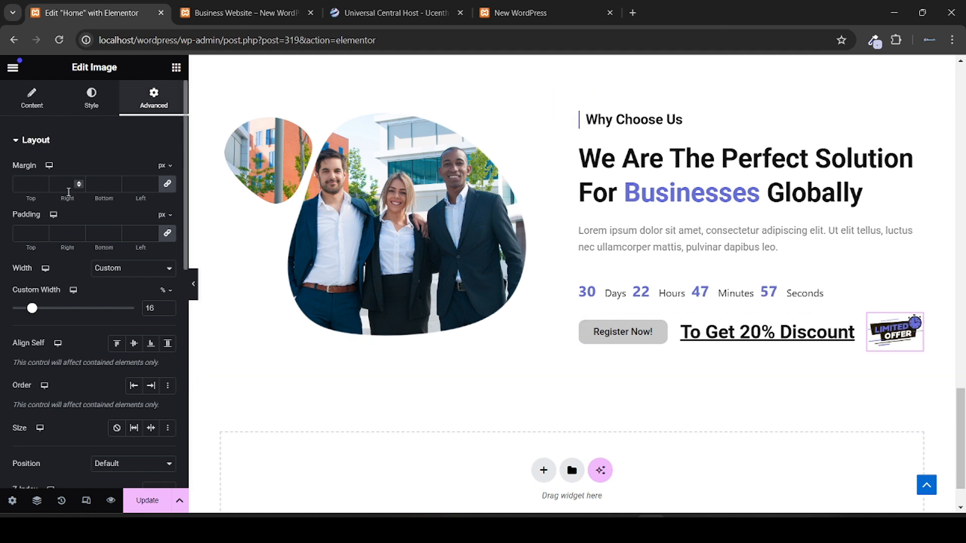
pyautogui.scroll(-10, 69, 191)
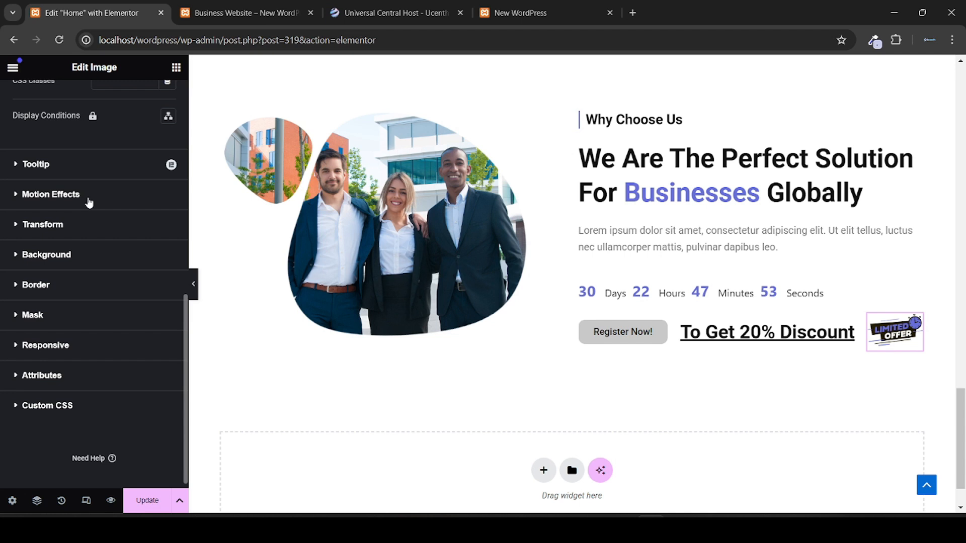
pyautogui.click(88, 202)
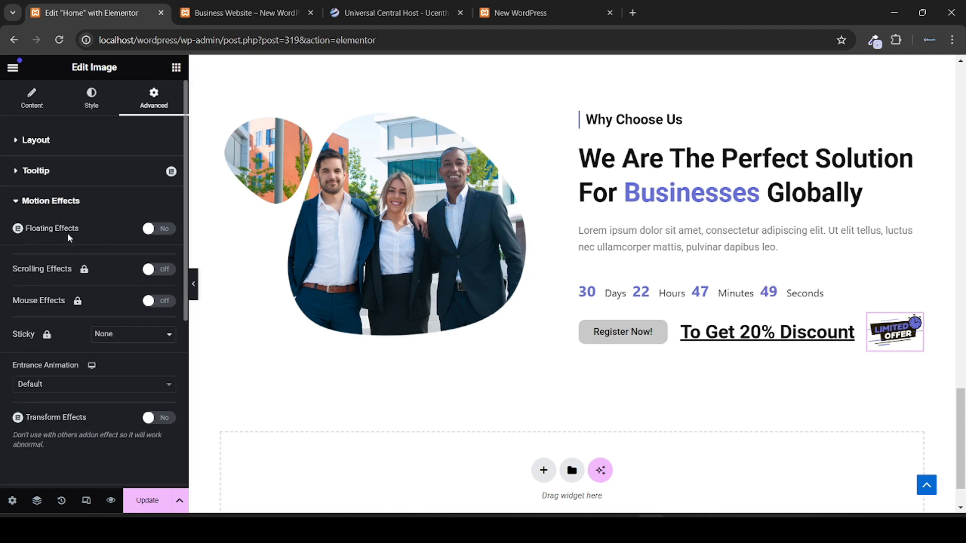
pyautogui.click(154, 229)
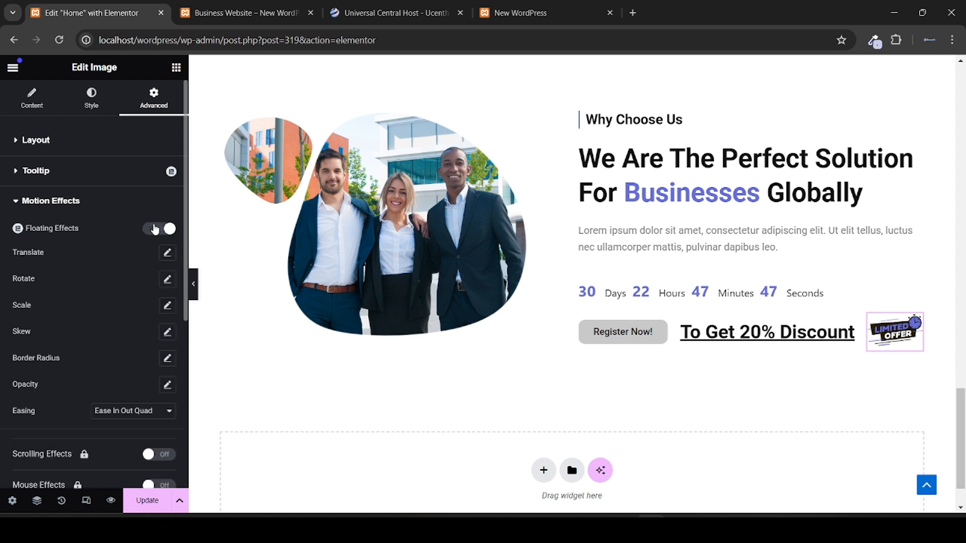
pyautogui.scroll(-1, 127, 308)
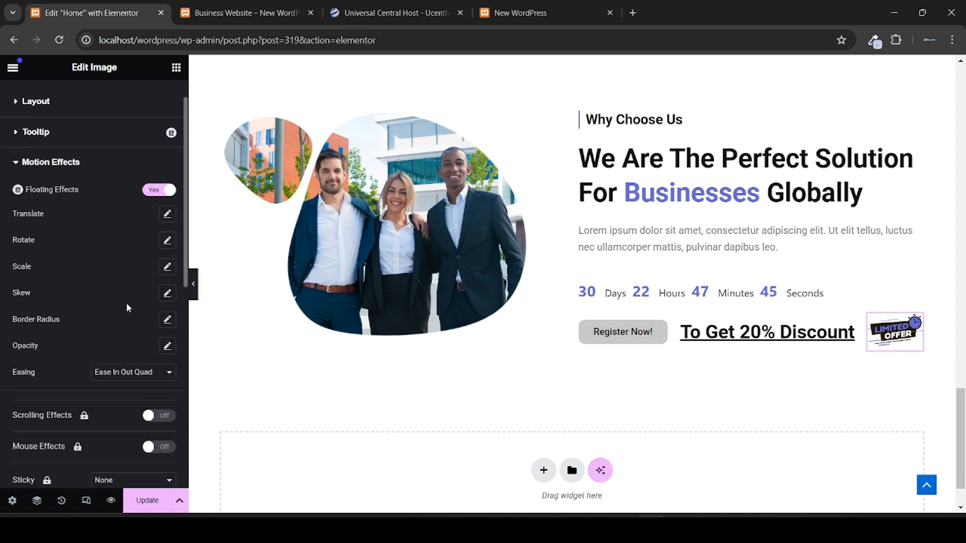
pyautogui.click(168, 267)
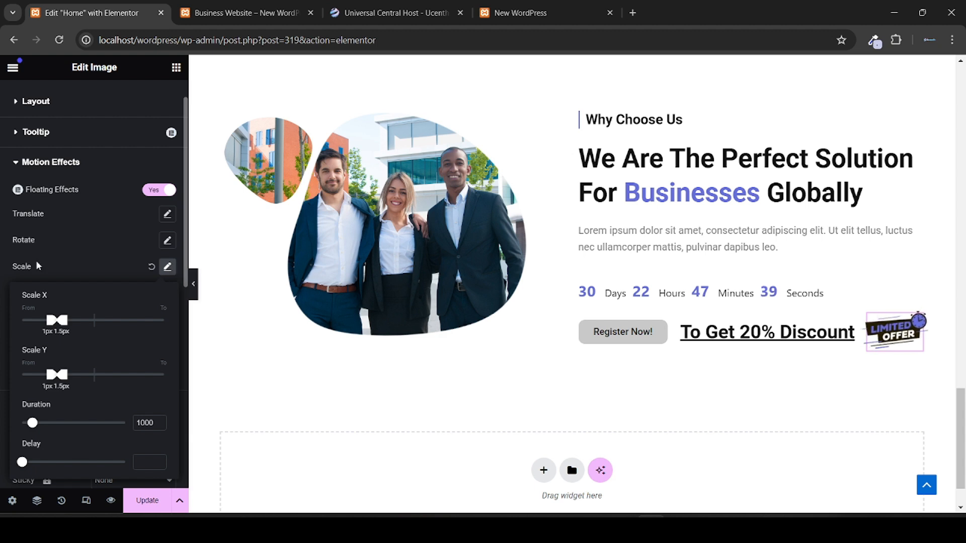
pyautogui.click(2, 262)
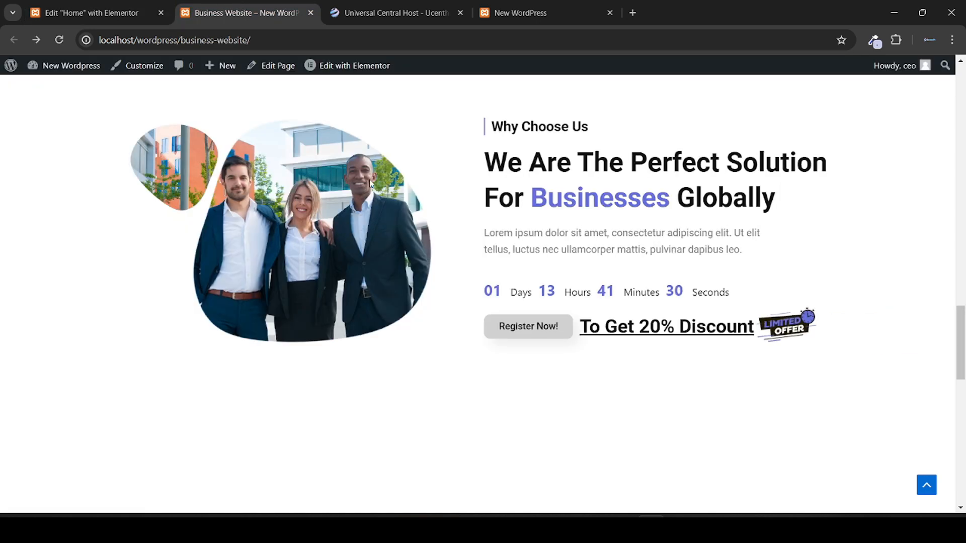
pyautogui.click(154, 6)
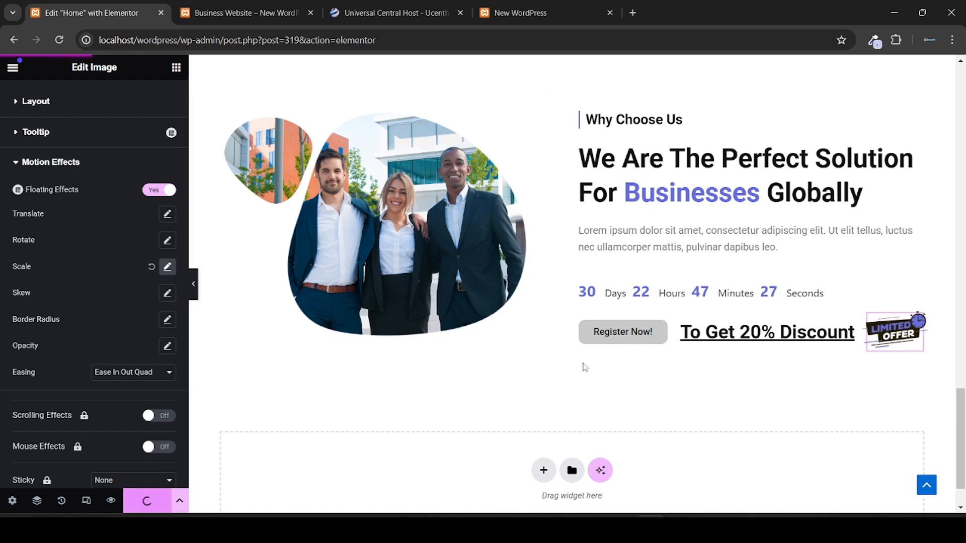
# Step: Review the whole page in the editor, from the header and hero section down to the "Why Choose Us" section
pyautogui.scroll(15, 584, 367)
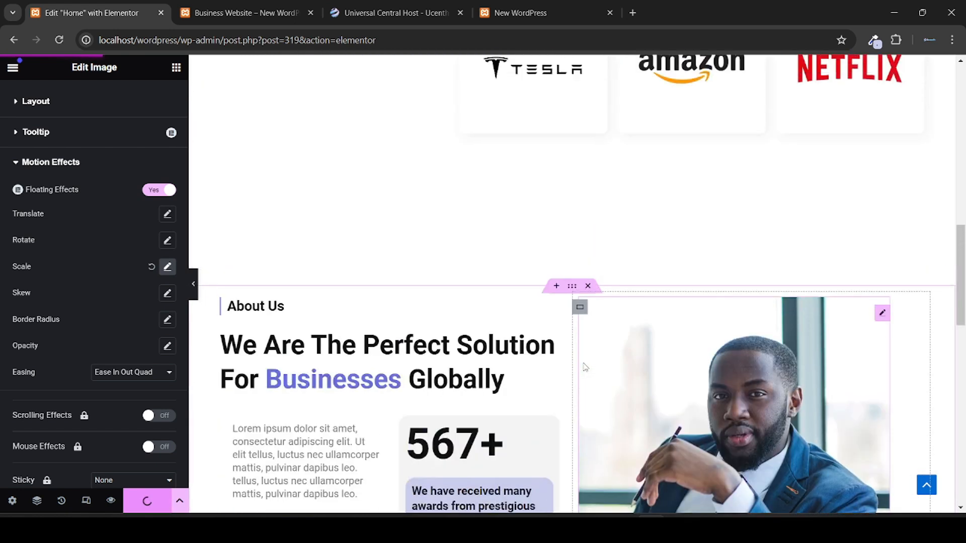
pyautogui.scroll(12, 585, 367)
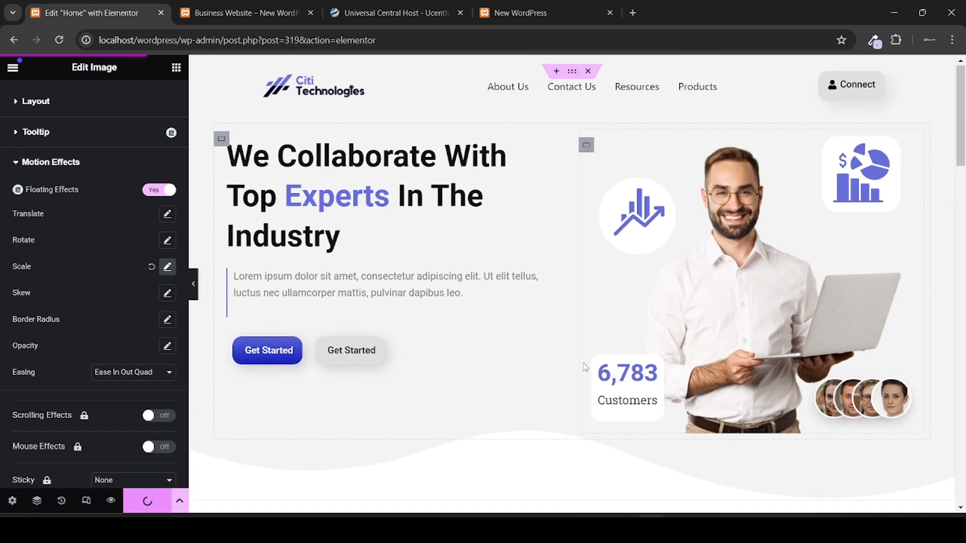
pyautogui.scroll(-20, 585, 367)
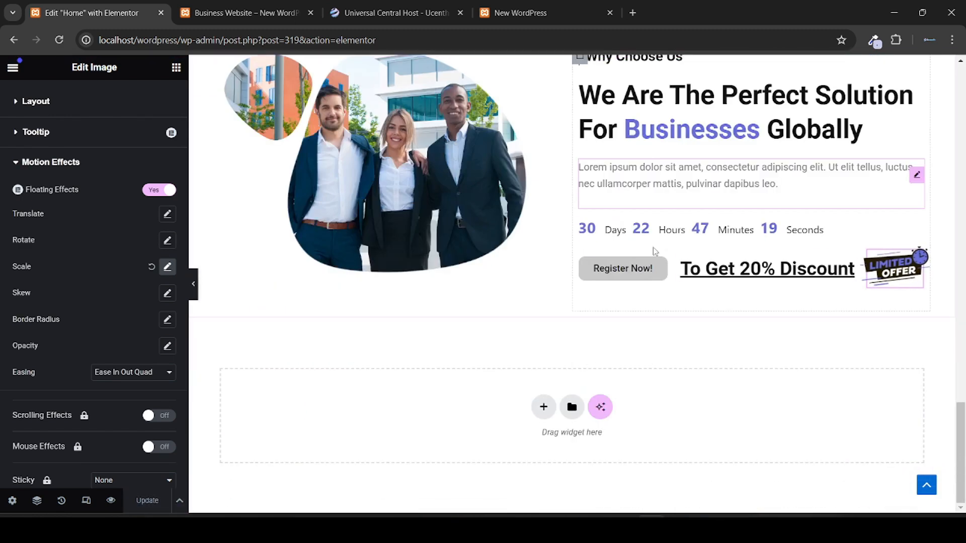
pyautogui.scroll(5, 654, 251)
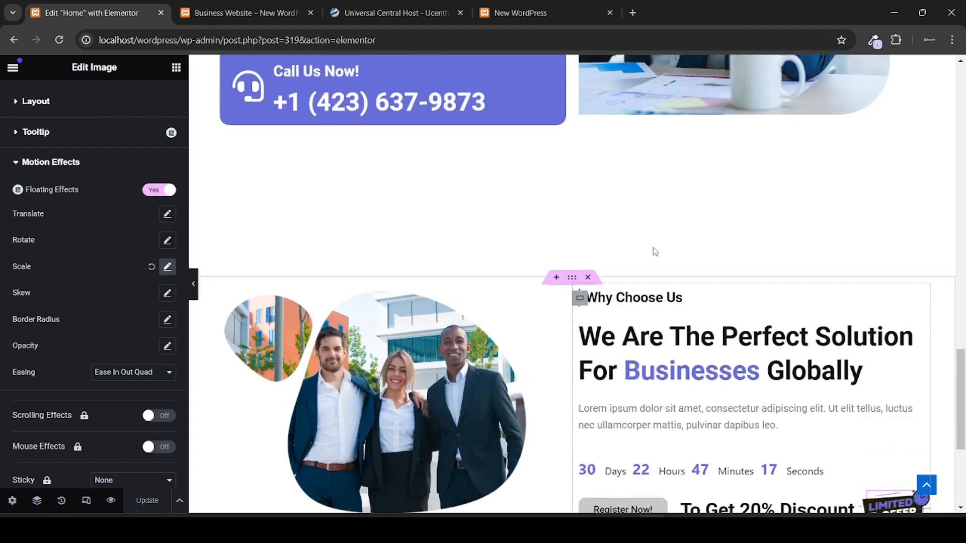
pyautogui.scroll(12, 654, 252)
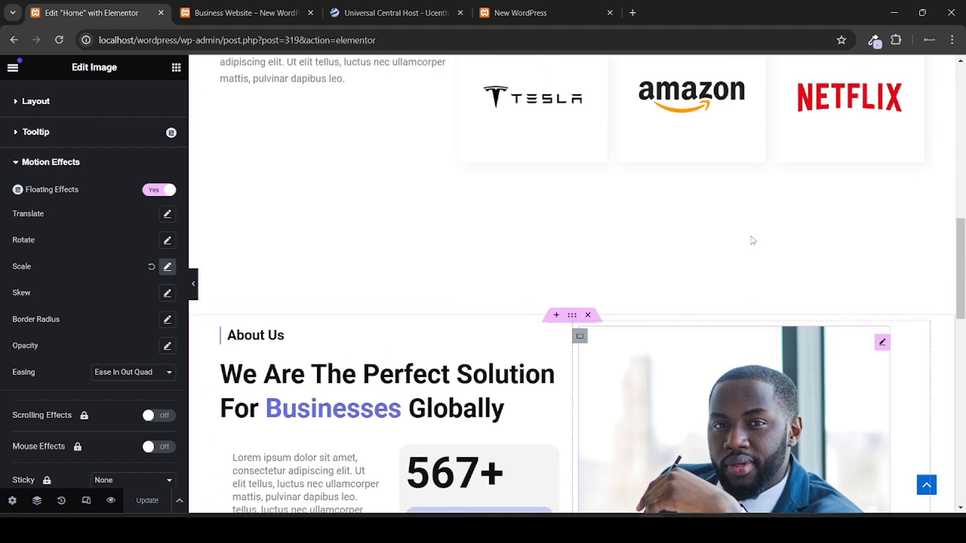
pyautogui.scroll(3, 752, 240)
pyautogui.scroll(3, 752, 240)
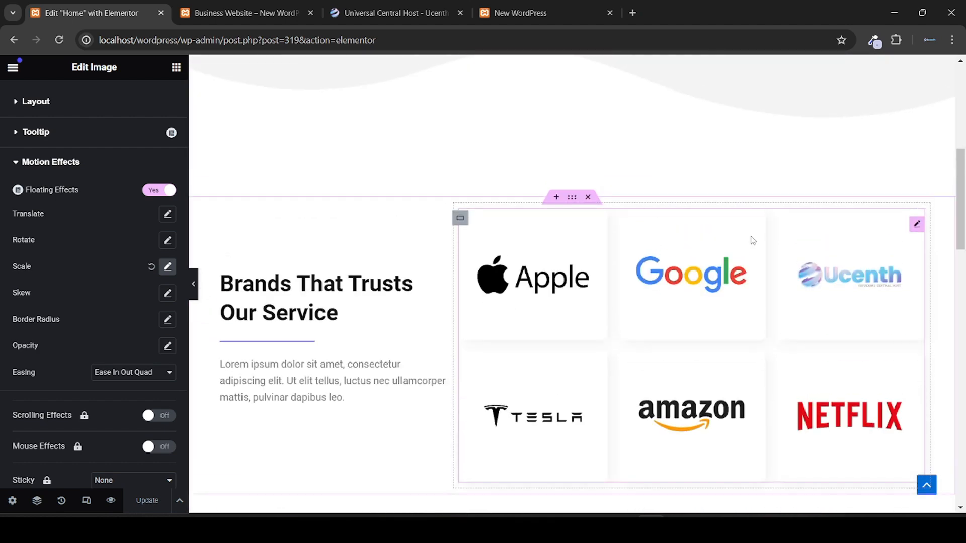
pyautogui.scroll(8, 752, 240)
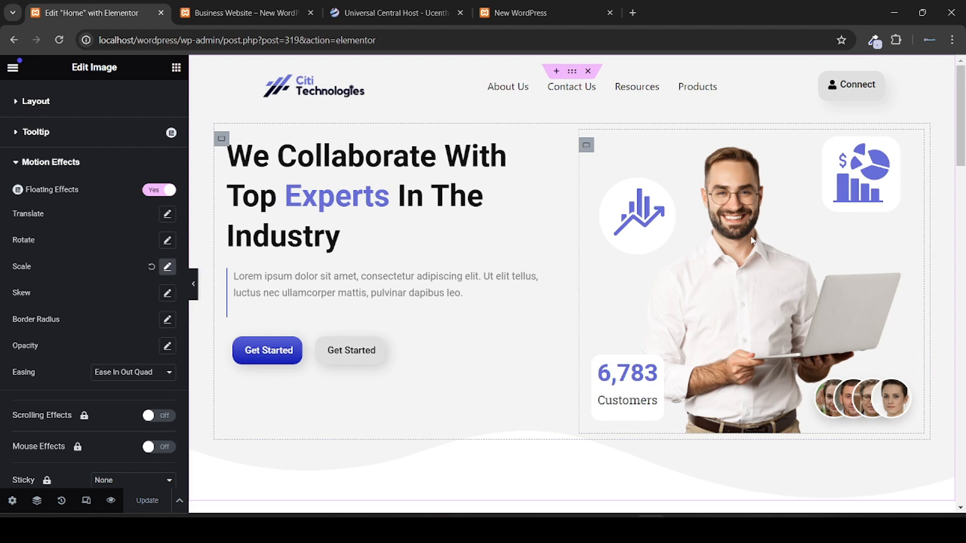
pyautogui.scroll(-20, 752, 241)
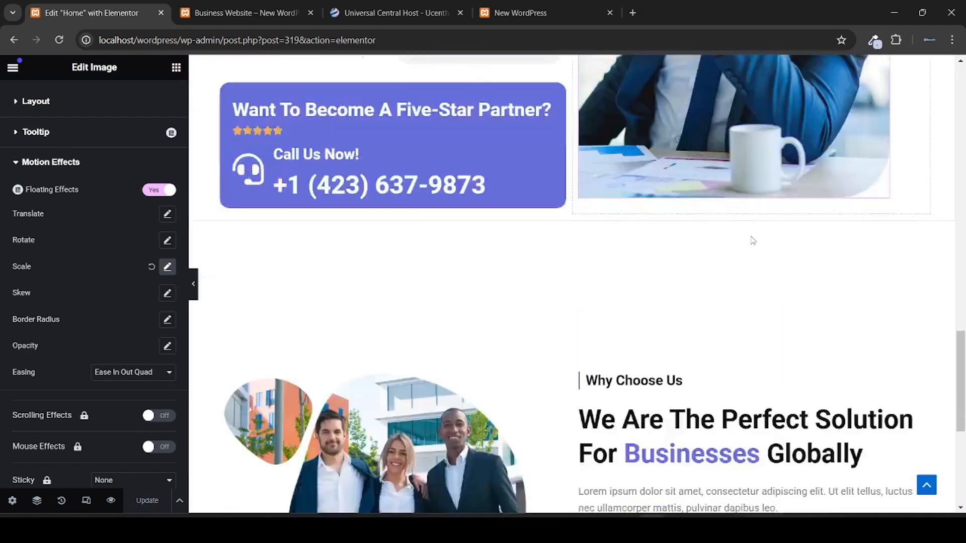
pyautogui.scroll(-6, 752, 241)
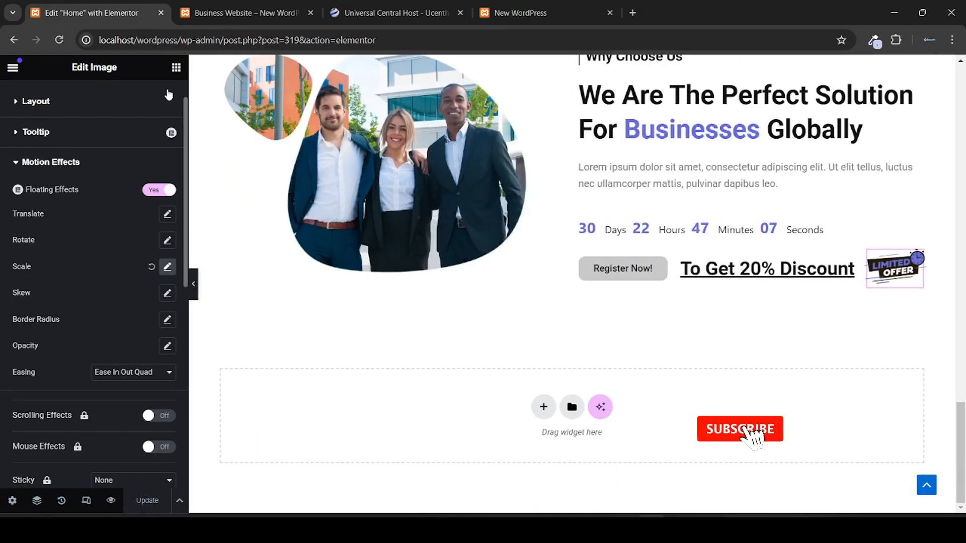
# Step: Add a Spacer widget below the "Why Choose Us" section and set its space to 200 px
pyautogui.click(176, 67)
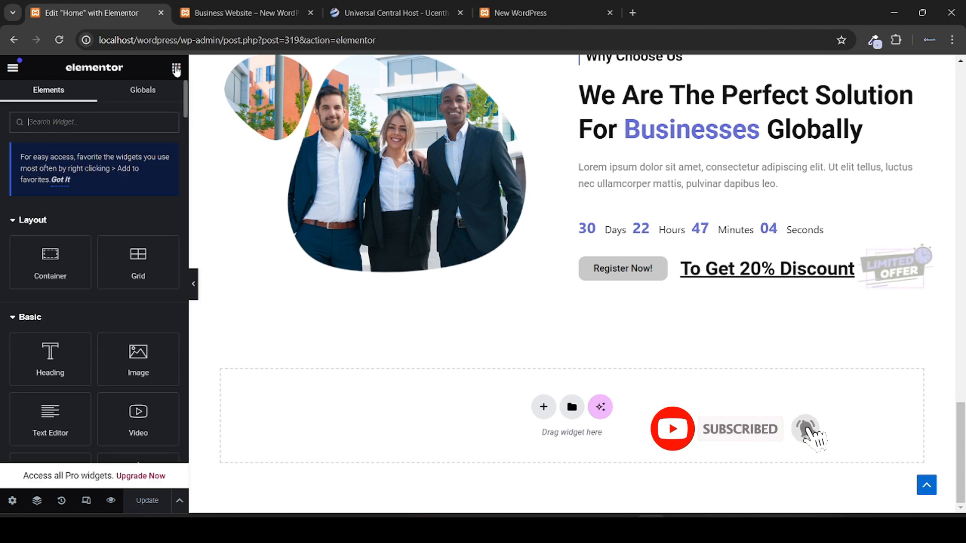
pyautogui.scroll(-5, 8, 334)
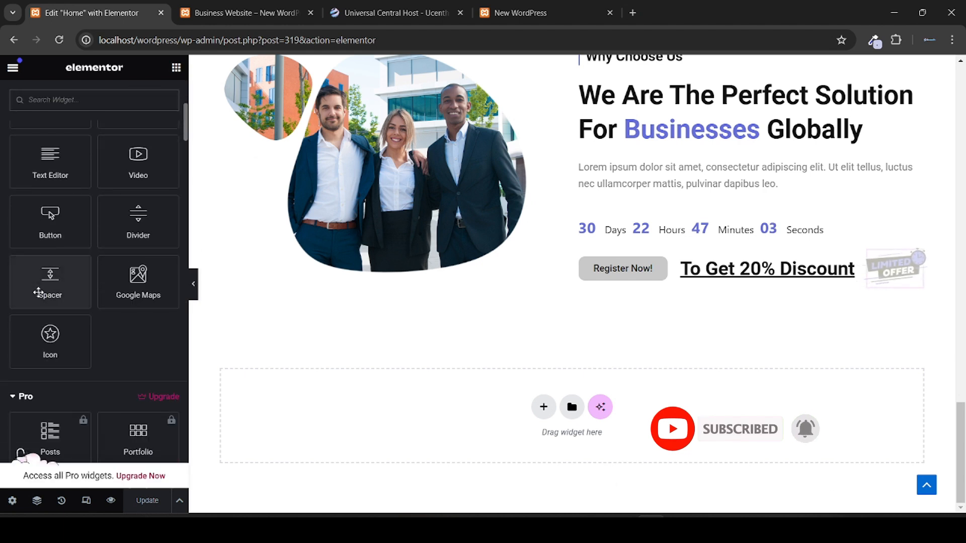
pyautogui.moveTo(38, 292); pyautogui.dragTo(318, 436)
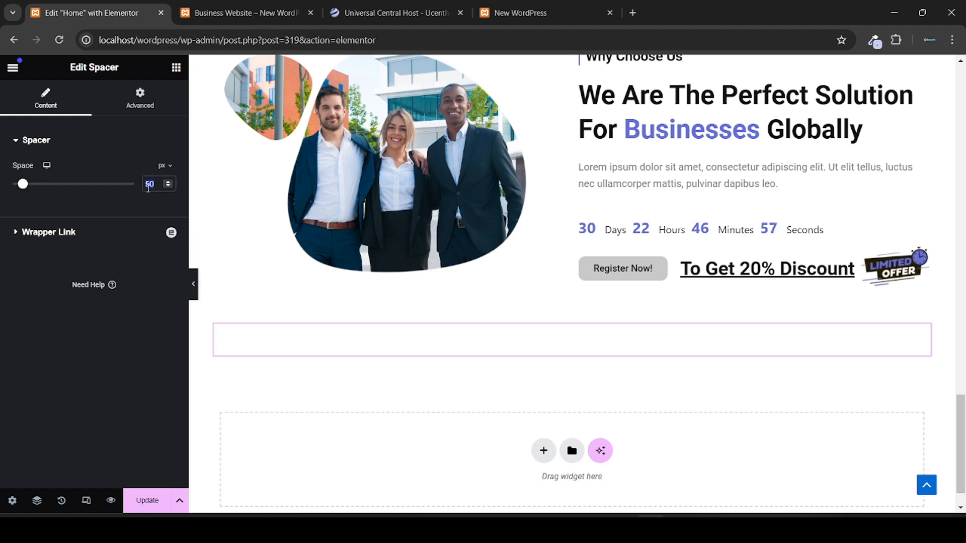
pyautogui.write('200')
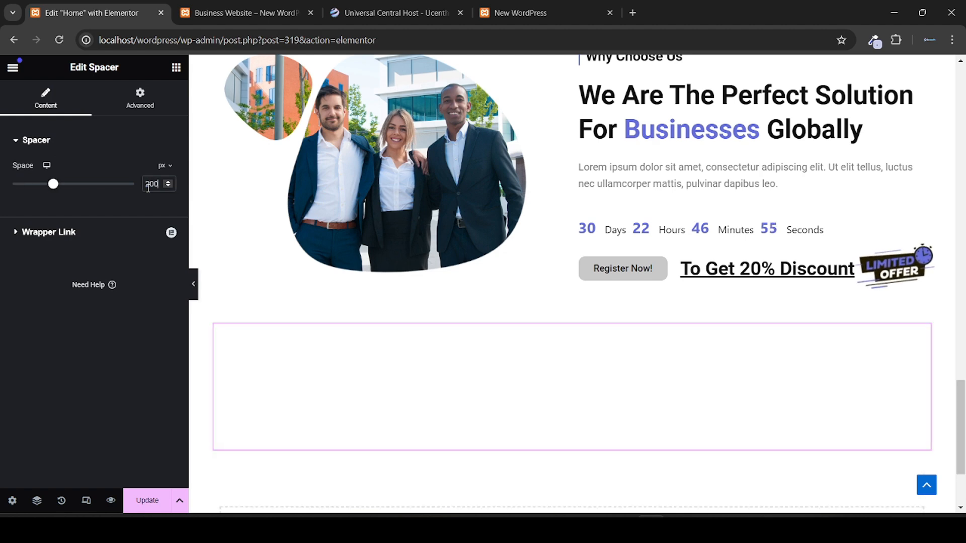
pyautogui.scroll(-3, 438, 364)
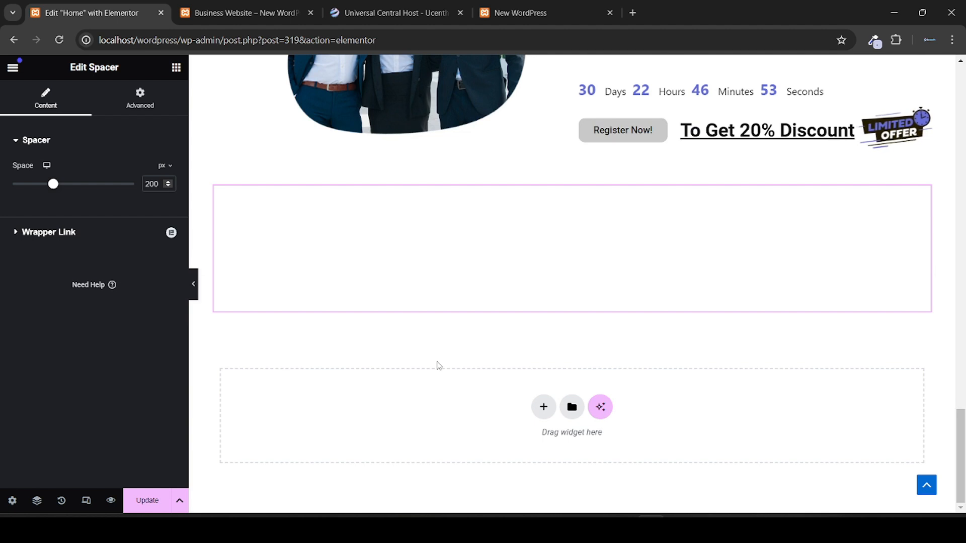
# Step: Check the "Our Services" section on the reference page and add a Flexbox container with a narrow first and wide second column below the spacer
pyautogui.click(204, 7)
pyautogui.scroll(-5, 306, 282)
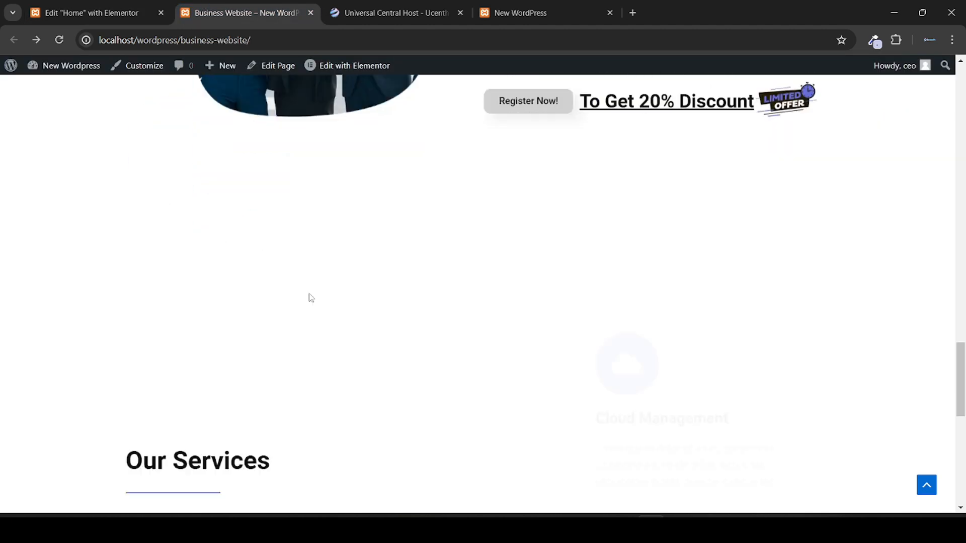
pyautogui.scroll(-1, 309, 297)
pyautogui.scroll(-2, 309, 297)
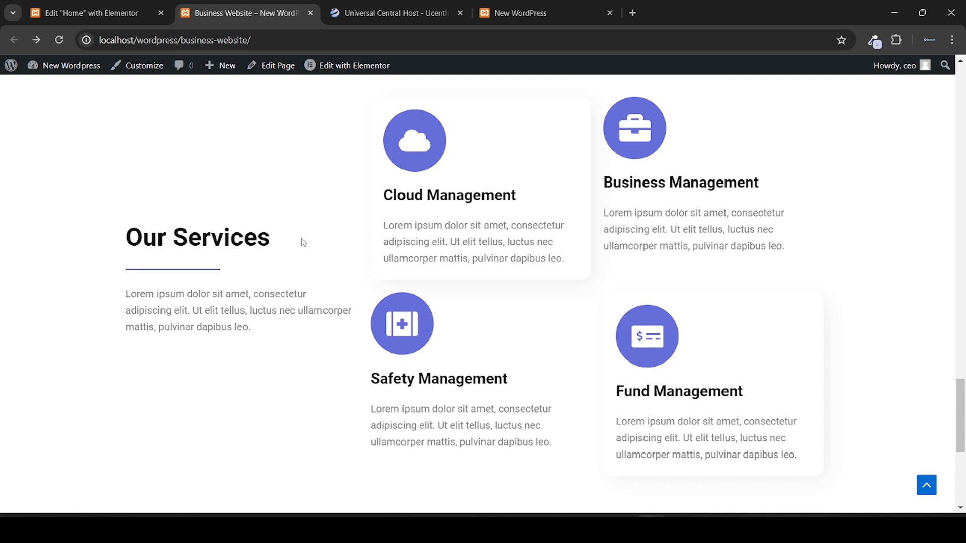
pyautogui.click(118, 11)
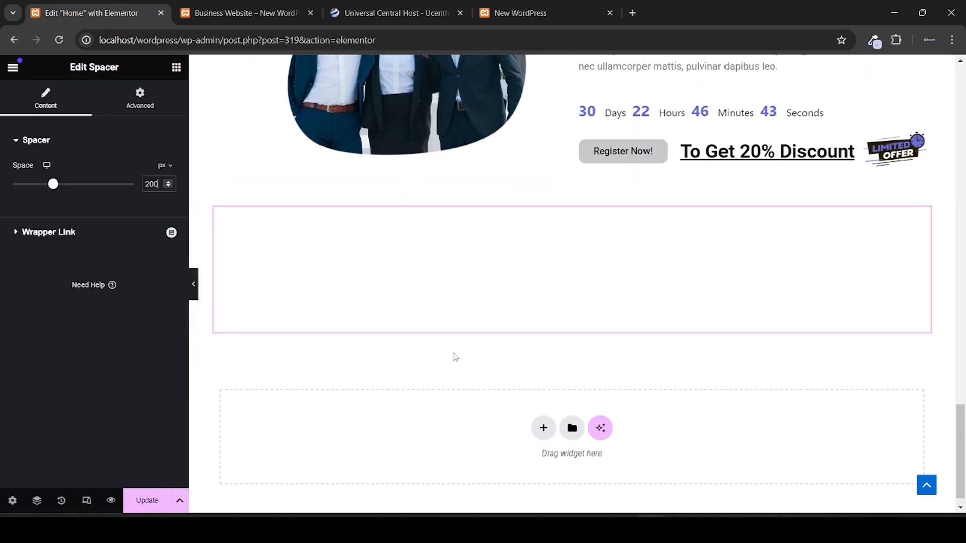
pyautogui.scroll(-1, 483, 372)
pyautogui.click(542, 408)
pyautogui.scroll(-1, 536, 412)
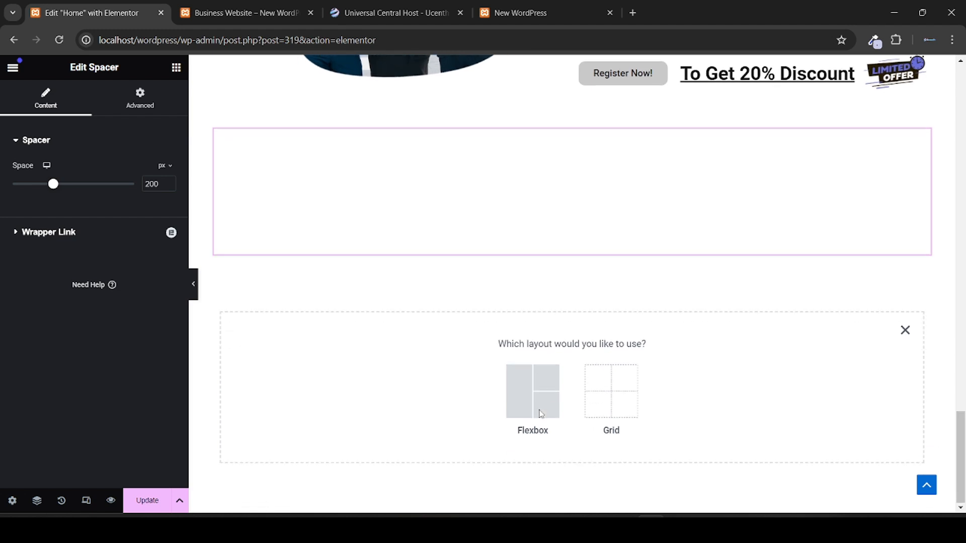
pyautogui.click(534, 412)
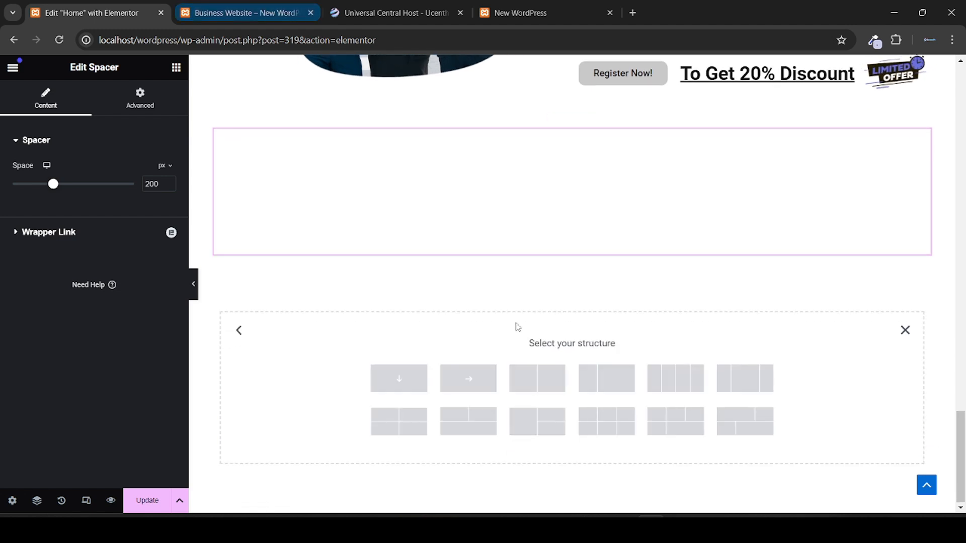
pyautogui.click(594, 390)
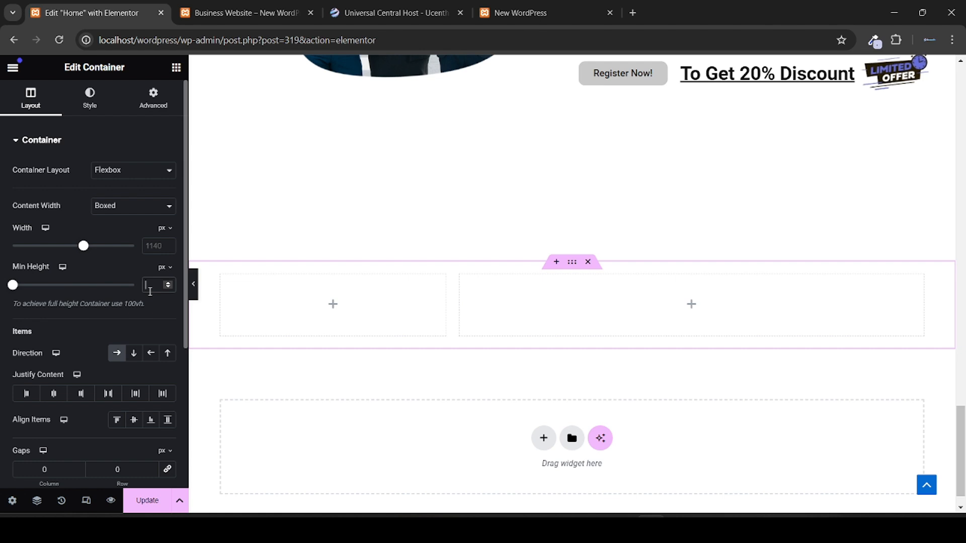
# Step: Set the new two-column container's minimum height to 450 px and compare it with the reference page's "Our Services" section
pyautogui.click(150, 291)
pyautogui.write('450')
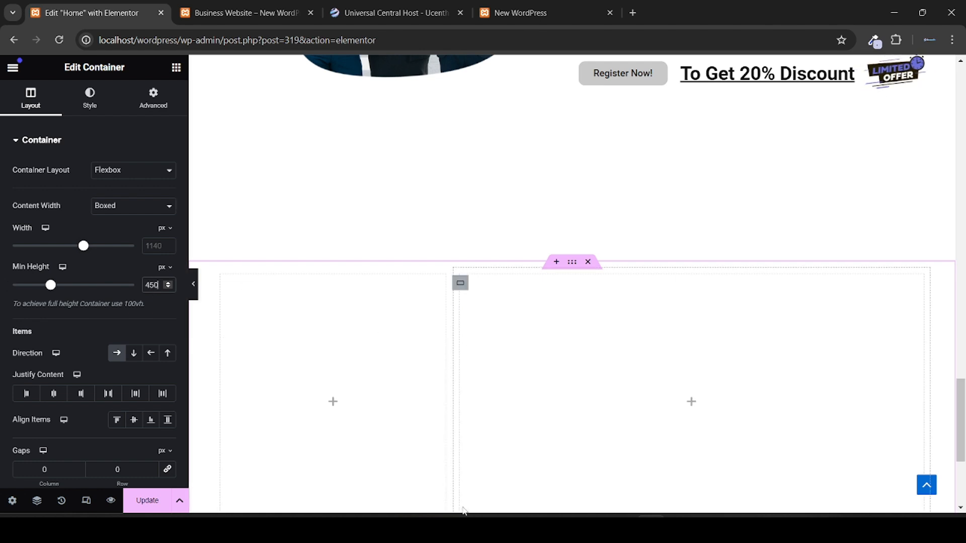
pyautogui.scroll(-4, 463, 510)
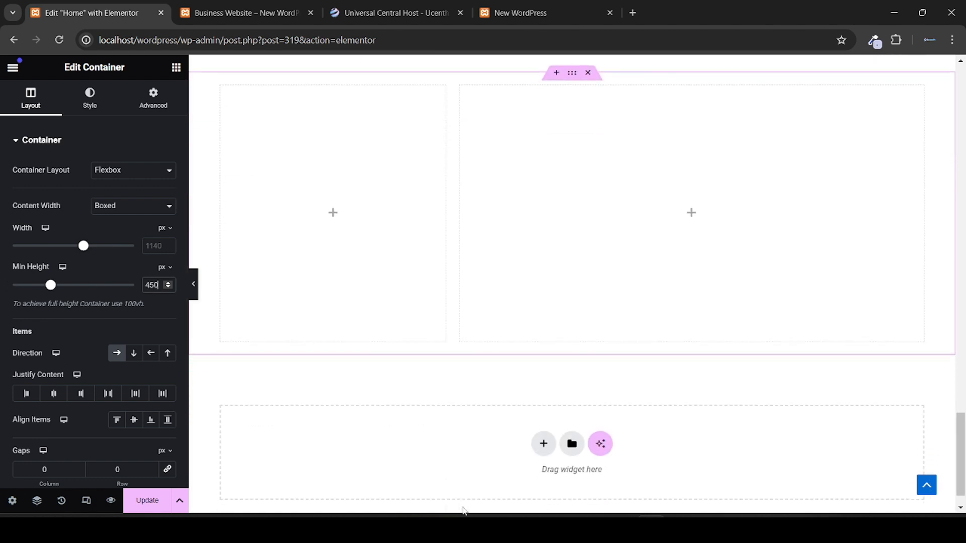
pyautogui.click(231, 5)
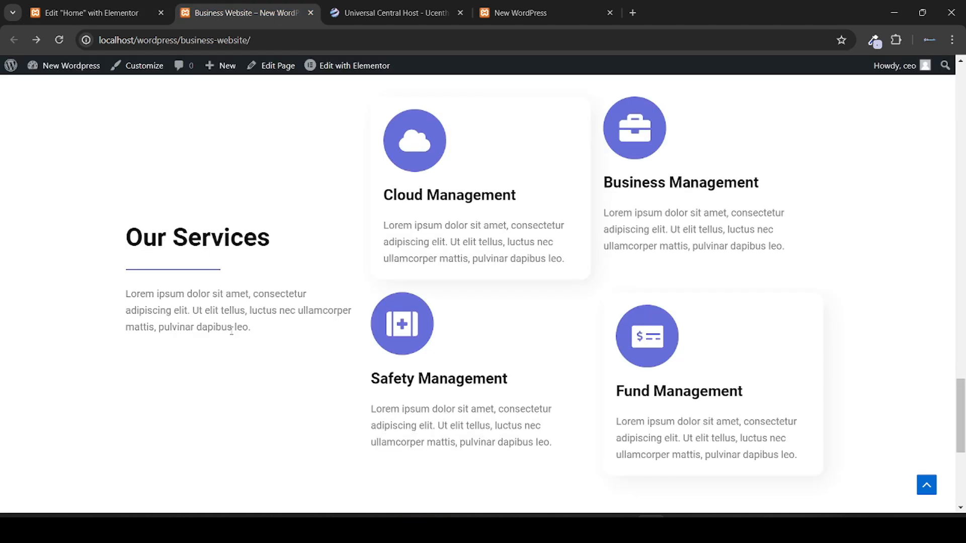
pyautogui.click(87, 5)
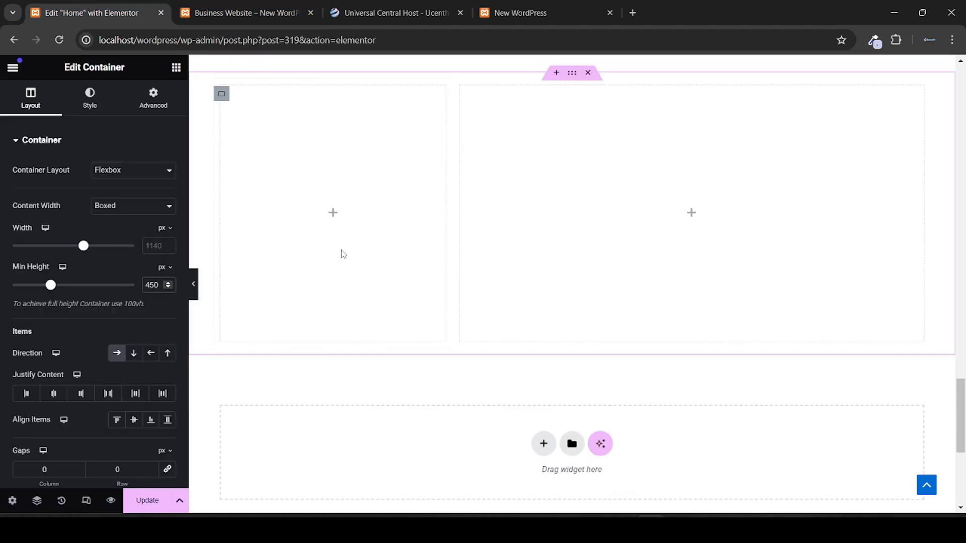
# Step: Copy the "Brands That Trusts Our Service" heading and paste it into the narrow column of the new container
pyautogui.scroll(10, 341, 254)
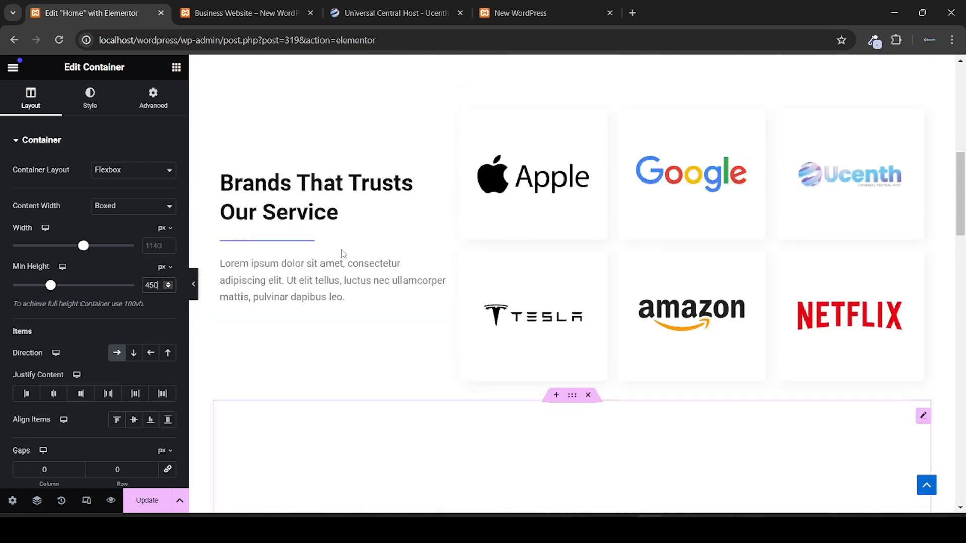
pyautogui.scroll(2, 341, 253)
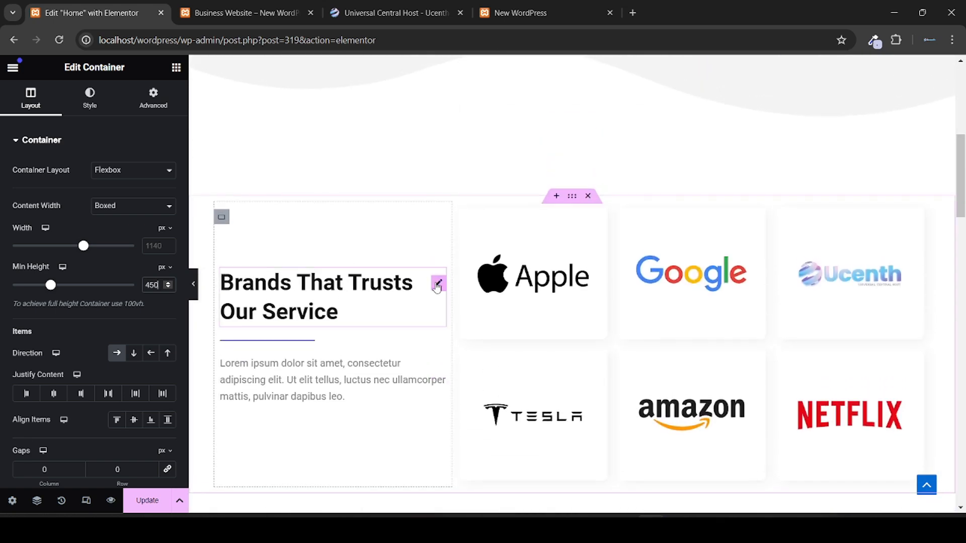
pyautogui.click(437, 287)
pyautogui.rightClick(437, 287)
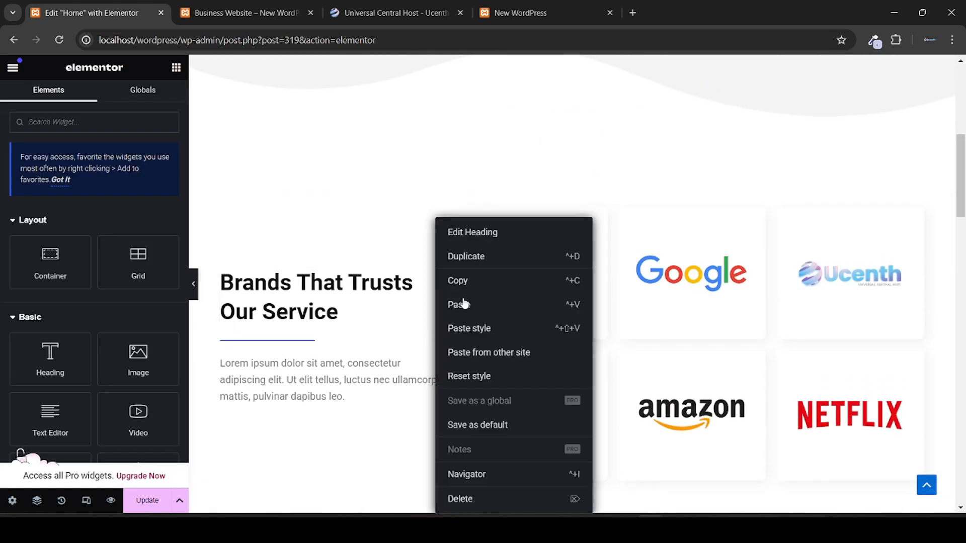
pyautogui.click(475, 291)
pyautogui.scroll(-15, 476, 294)
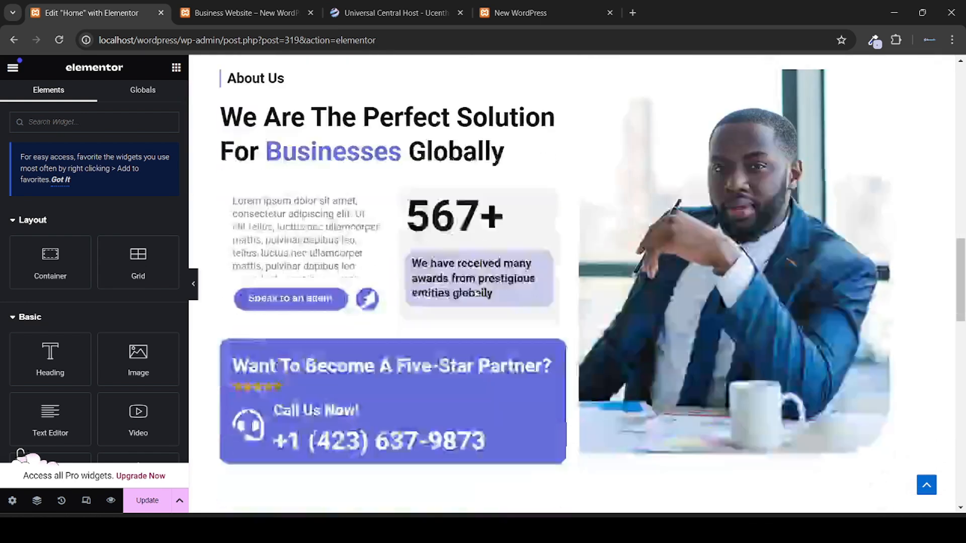
pyautogui.scroll(-3, 476, 294)
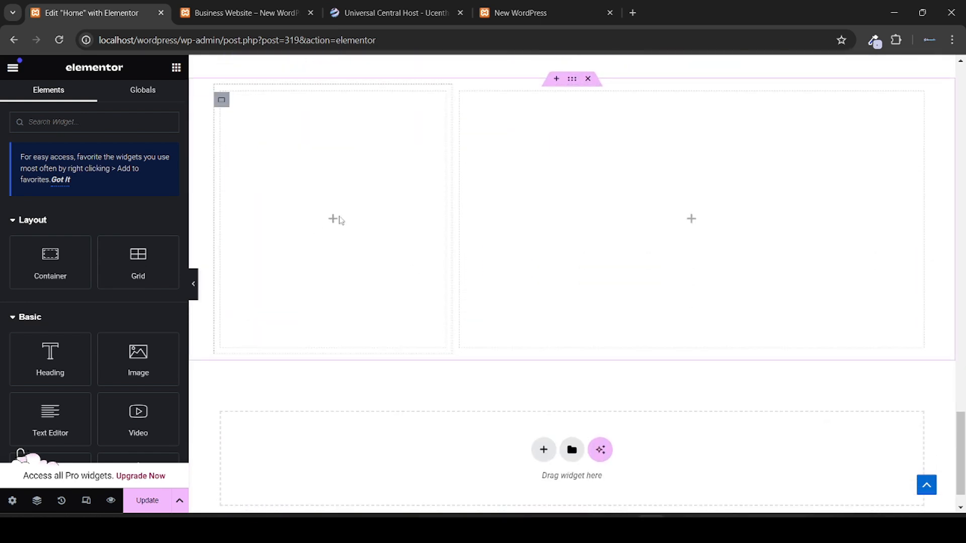
pyautogui.rightClick(337, 219)
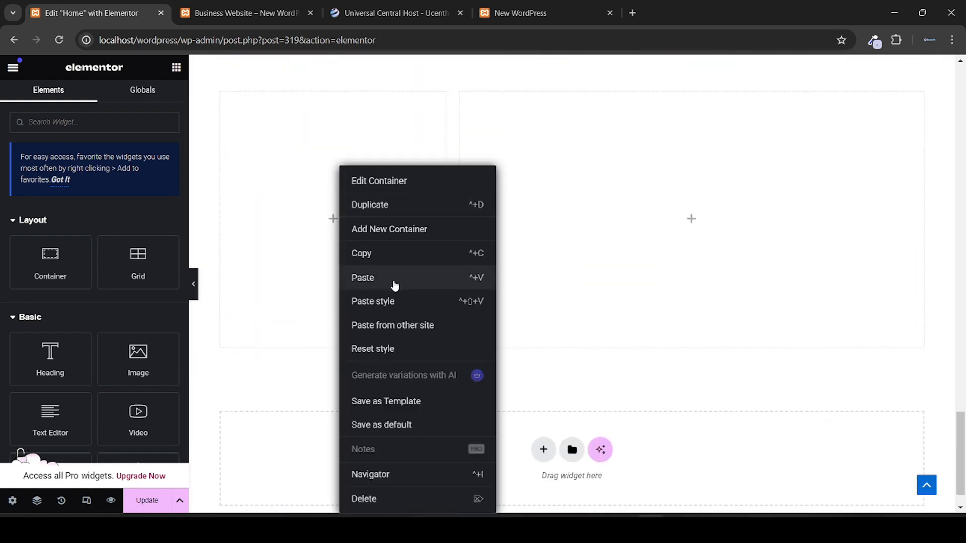
pyautogui.click(395, 284)
# Step: Copy the divider from the brands section into the narrow column under the heading and add a Text Editor widget below it
pyautogui.scroll(15, 395, 284)
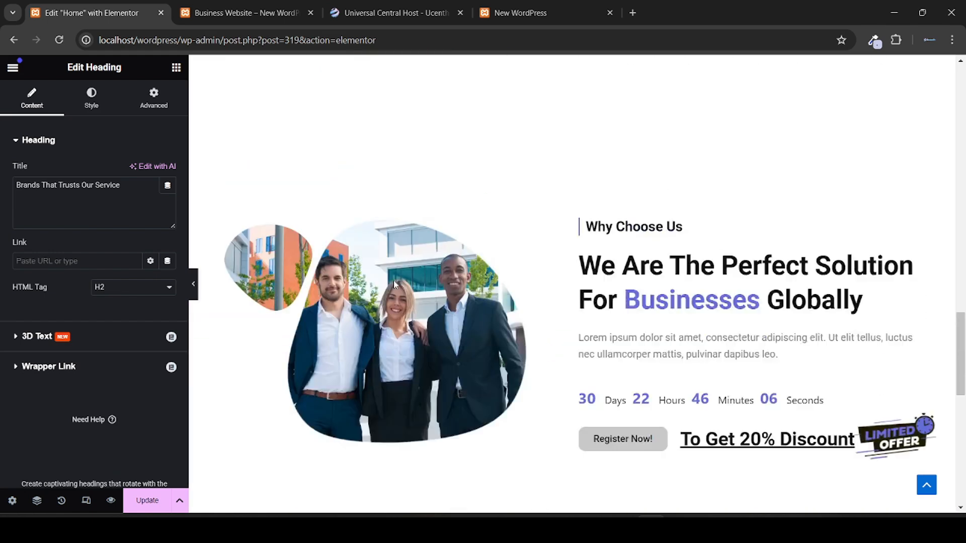
pyautogui.scroll(5, 395, 285)
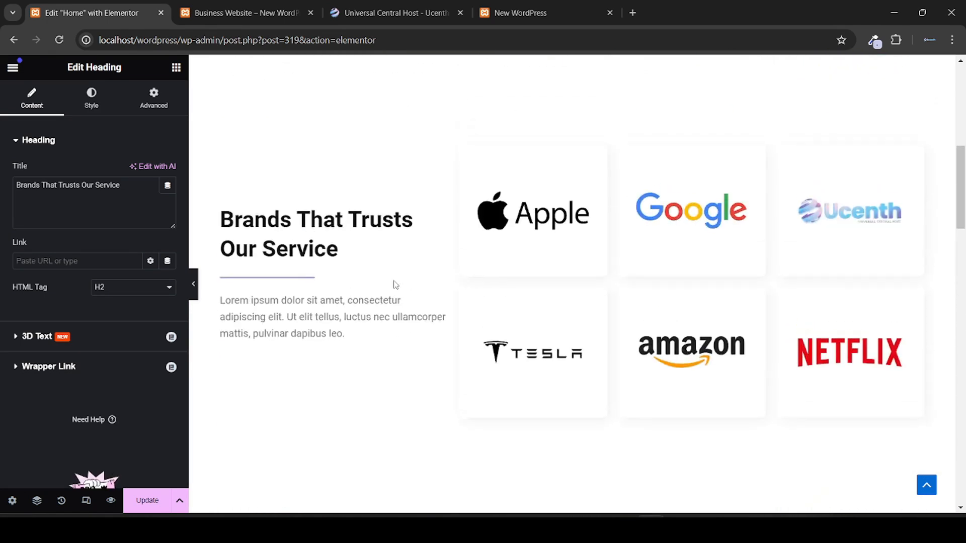
pyautogui.rightClick(305, 282)
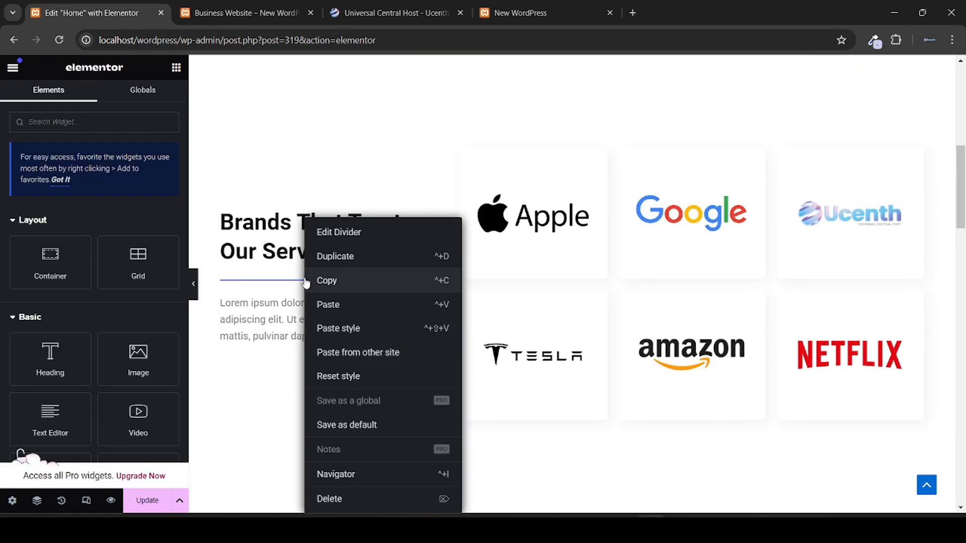
pyautogui.click(330, 291)
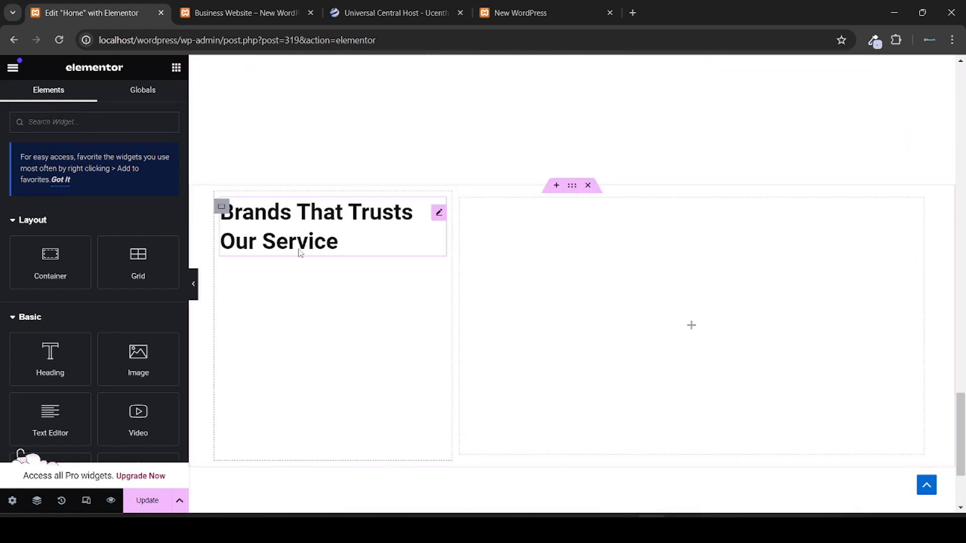
pyautogui.rightClick(299, 268)
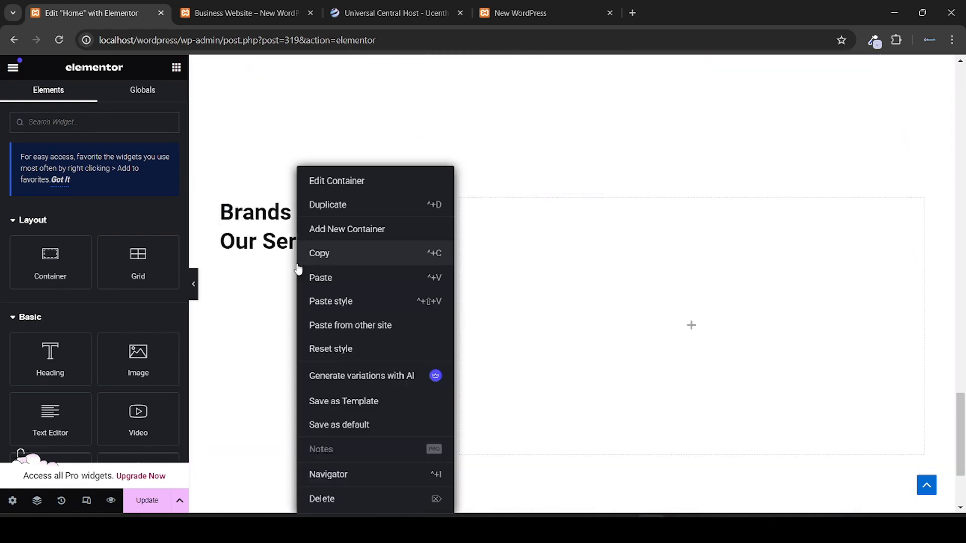
pyautogui.click(332, 277)
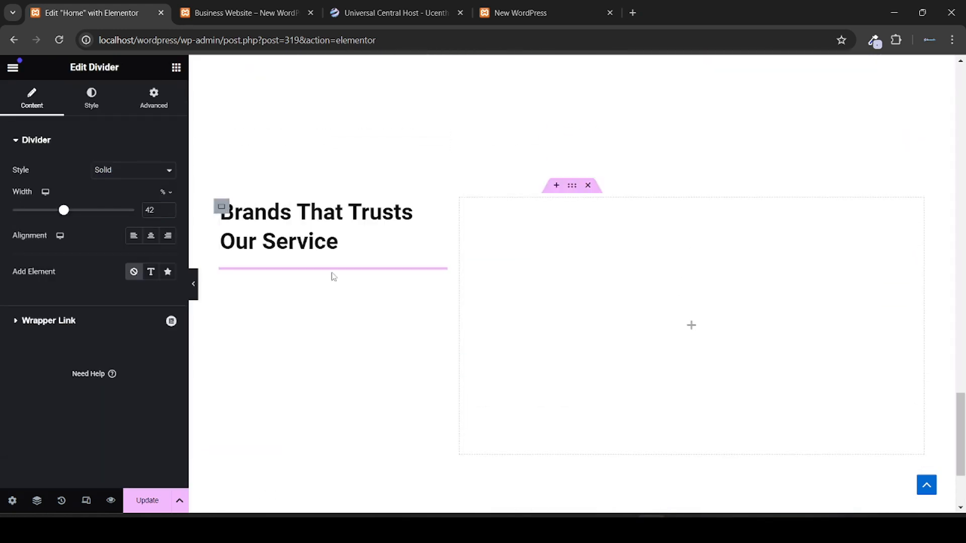
pyautogui.click(176, 69)
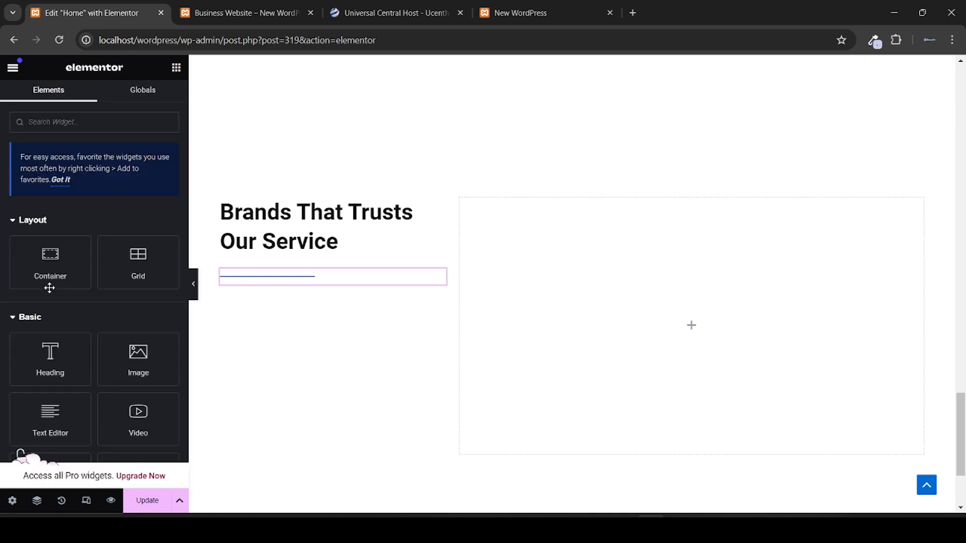
pyautogui.click(48, 422)
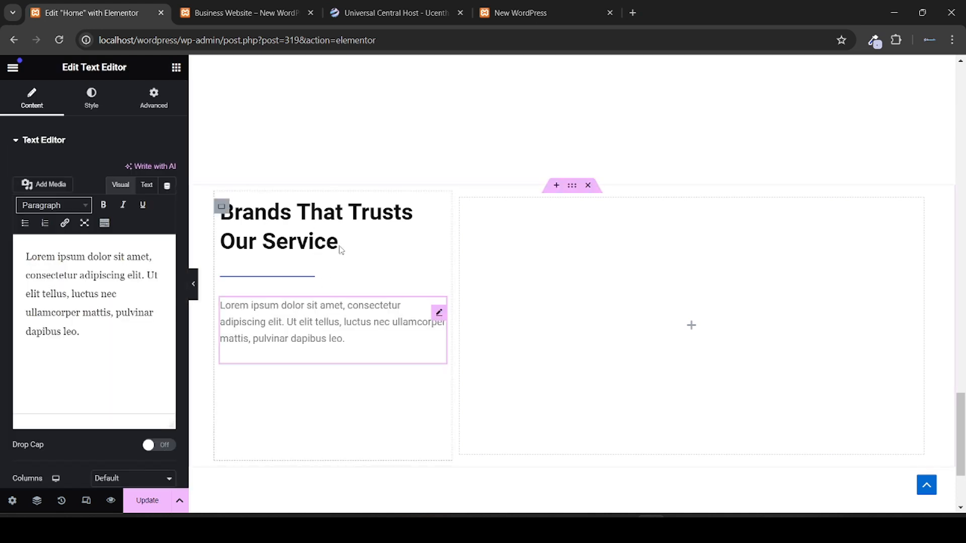
# Step: Set the narrow column container's gaps to 5 px and its Justify Content to Center
pyautogui.click(221, 206)
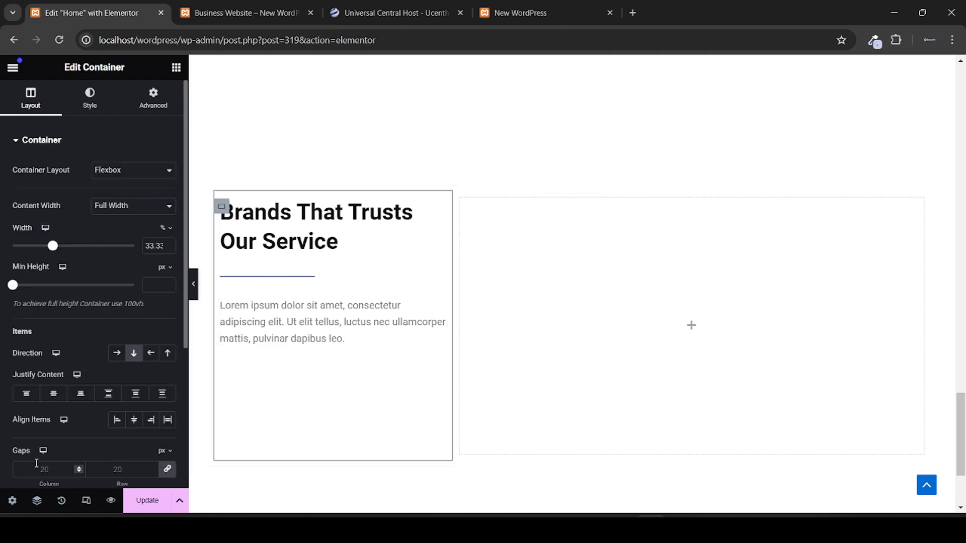
pyautogui.write('5')
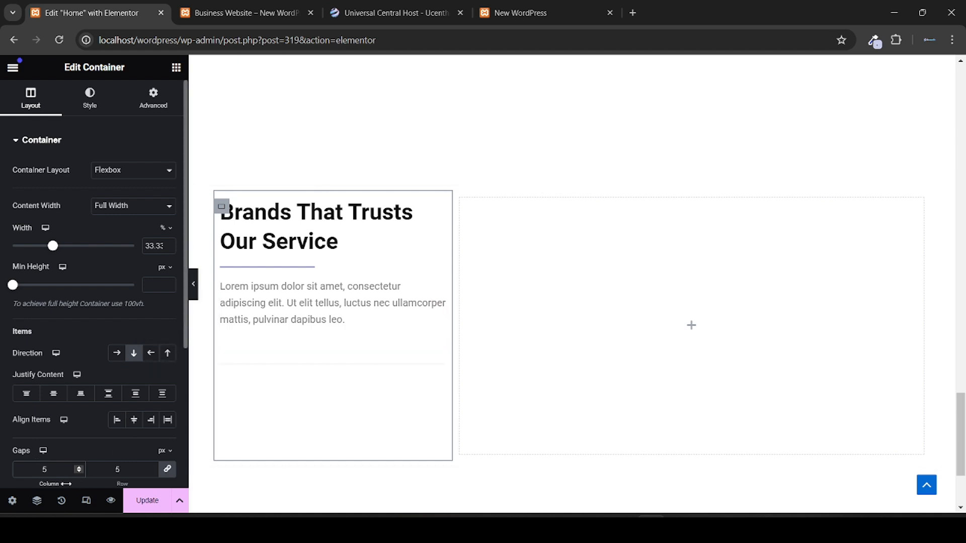
pyautogui.press('BackSpace')
pyautogui.write('20')
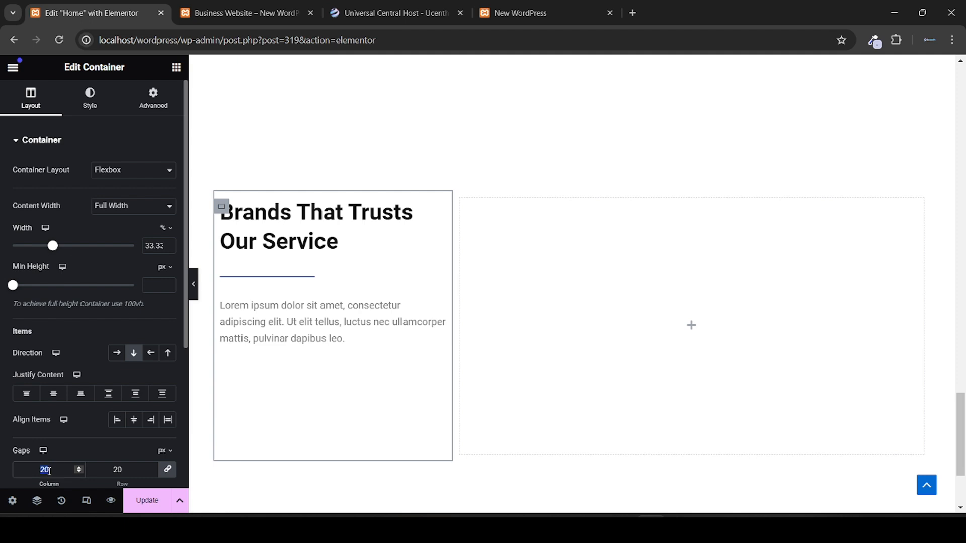
pyautogui.write('5')
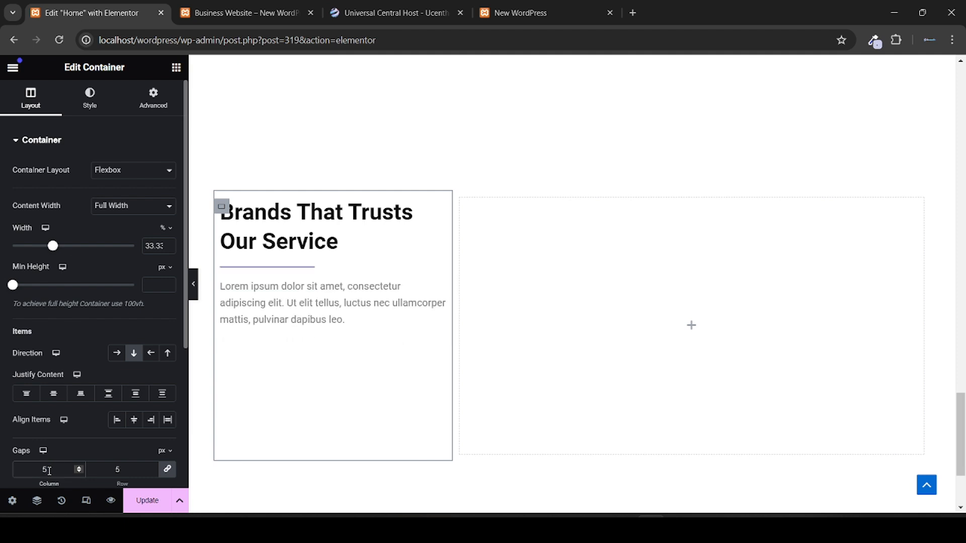
pyautogui.scroll(-1, 136, 403)
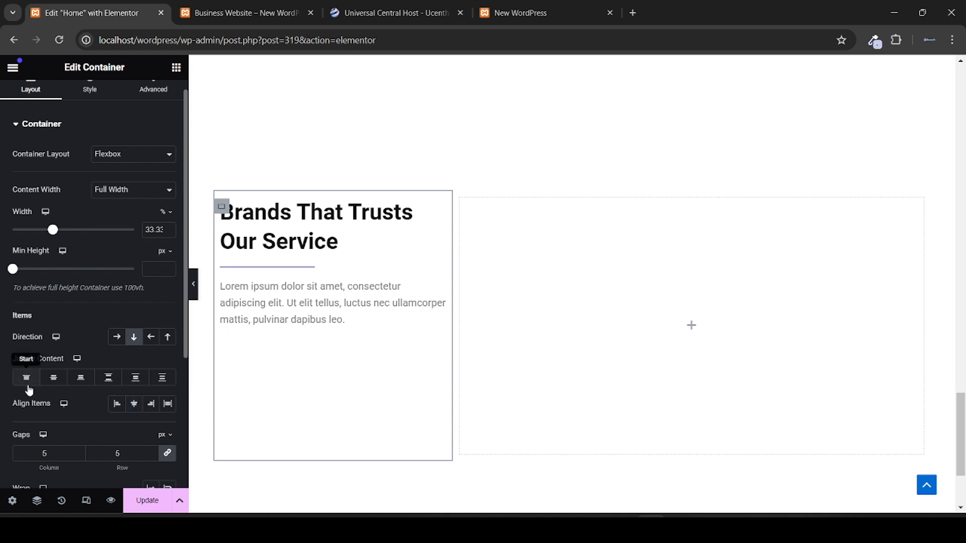
pyautogui.click(55, 379)
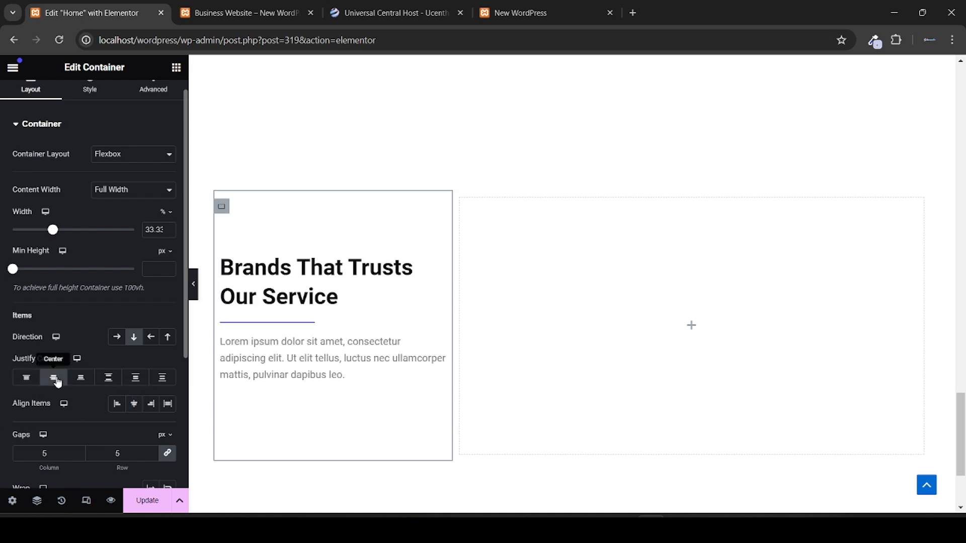
# Step: Add a Grid container to the wide empty column, following the reference services layout, and set it to 2 columns
pyautogui.click(224, 4)
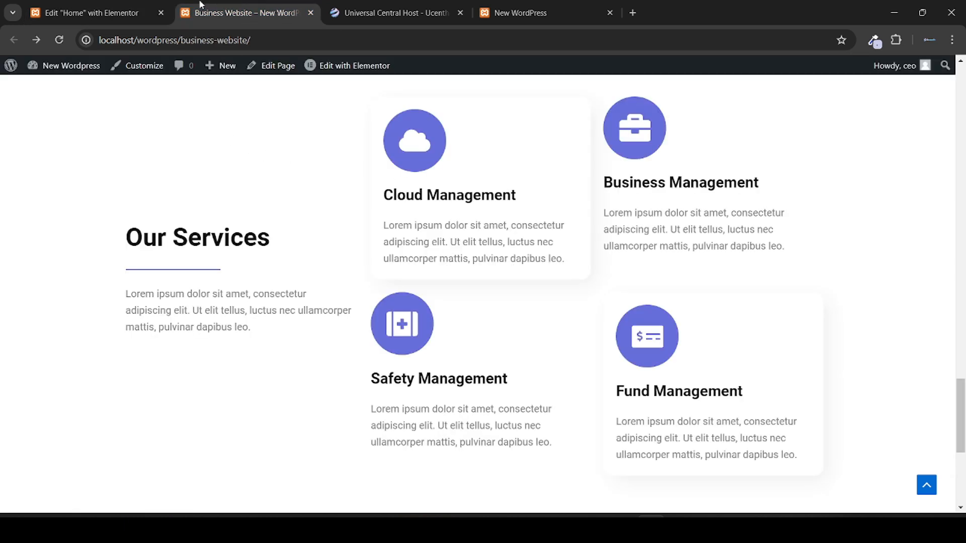
pyautogui.click(90, 12)
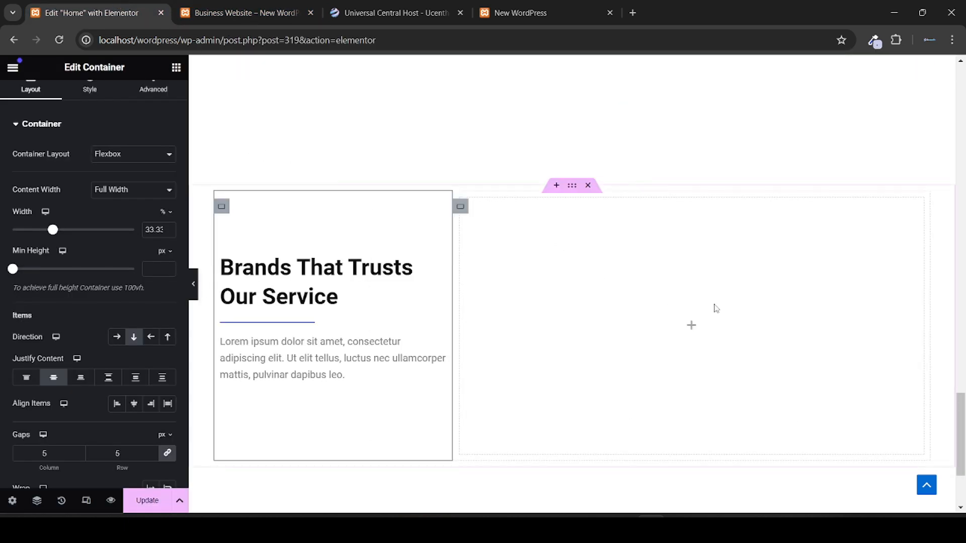
pyautogui.click(692, 330)
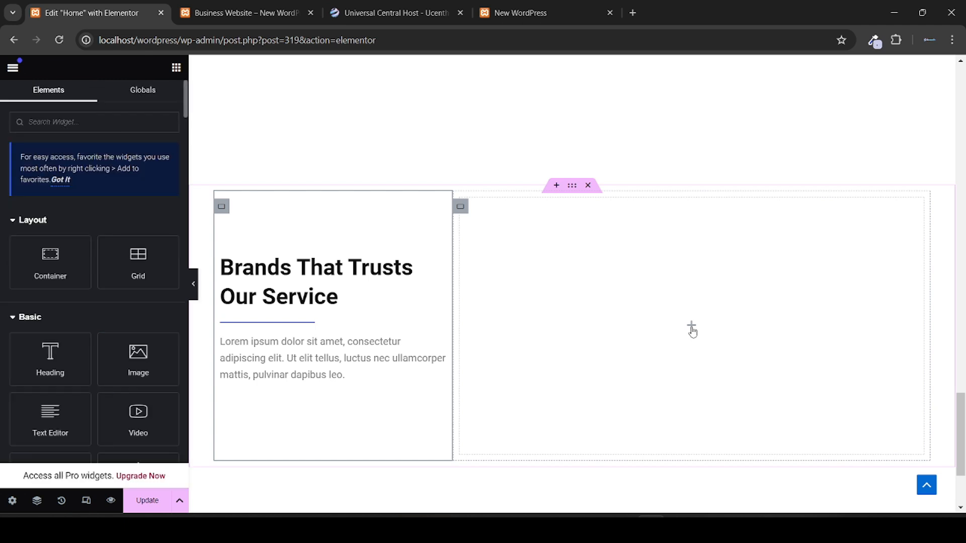
pyautogui.click(307, 6)
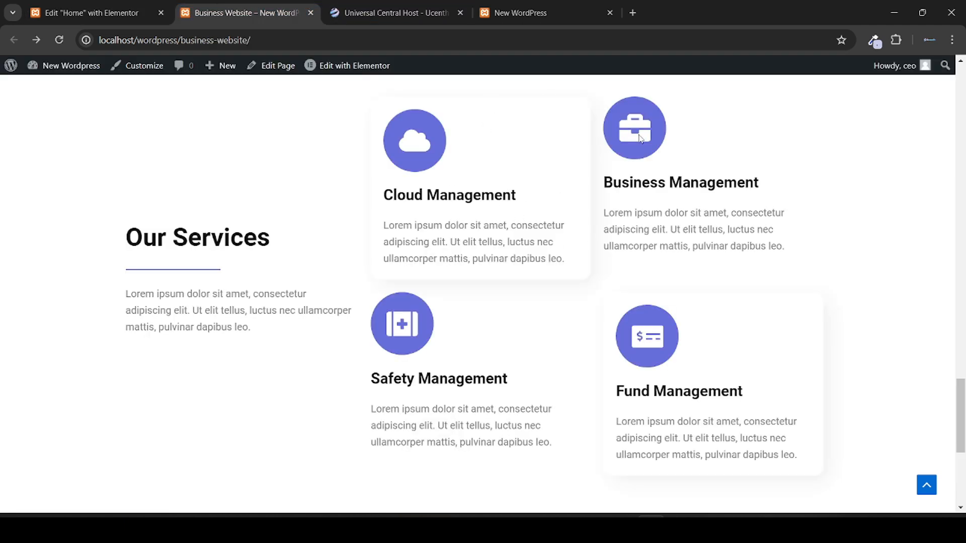
pyautogui.click(108, 10)
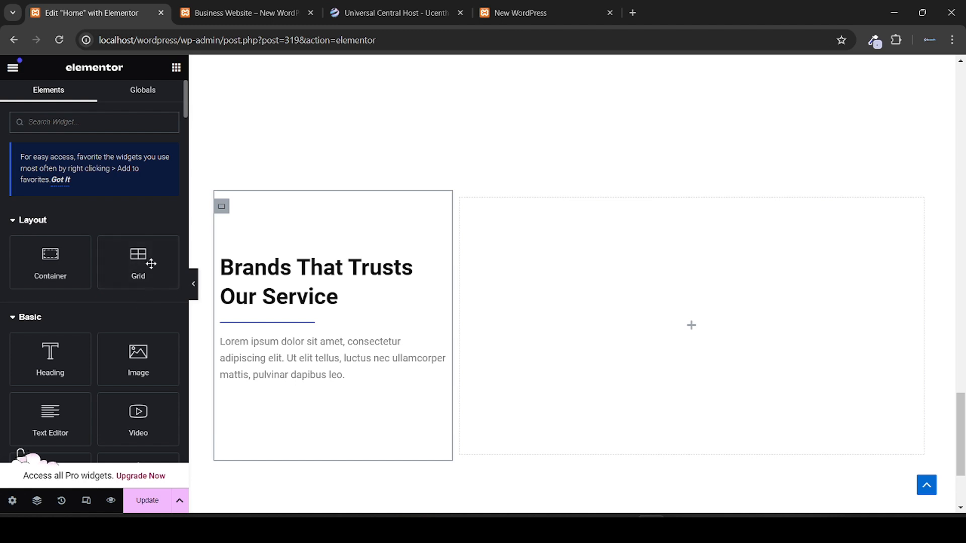
pyautogui.moveTo(144, 261); pyautogui.dragTo(617, 345)
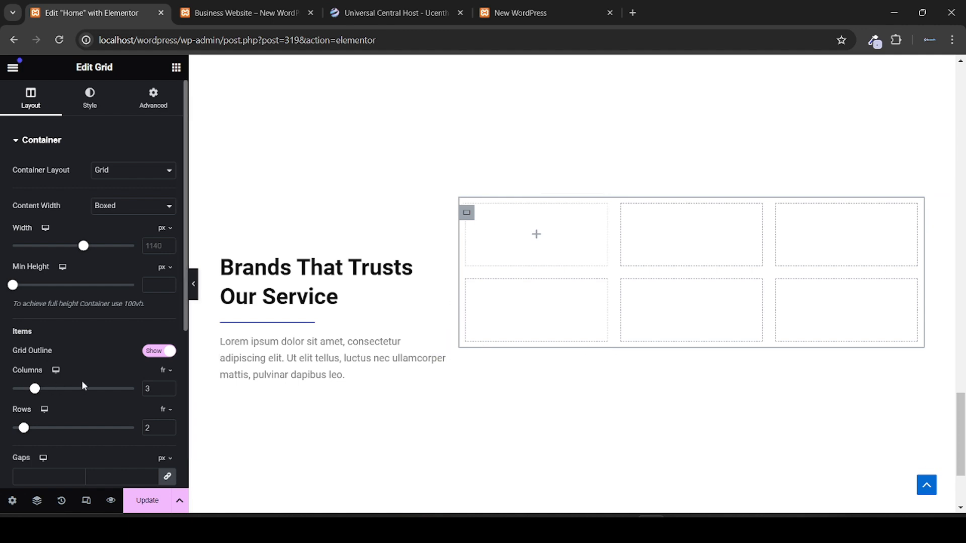
pyautogui.click(169, 390)
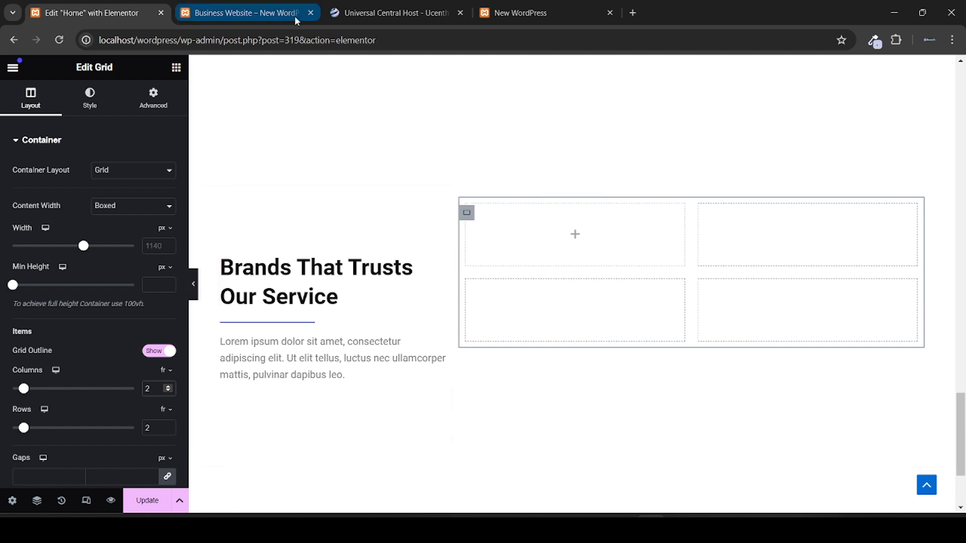
# Step: Compare the new grid and its layout settings with the four service cards on the reference business page
pyautogui.click(256, 5)
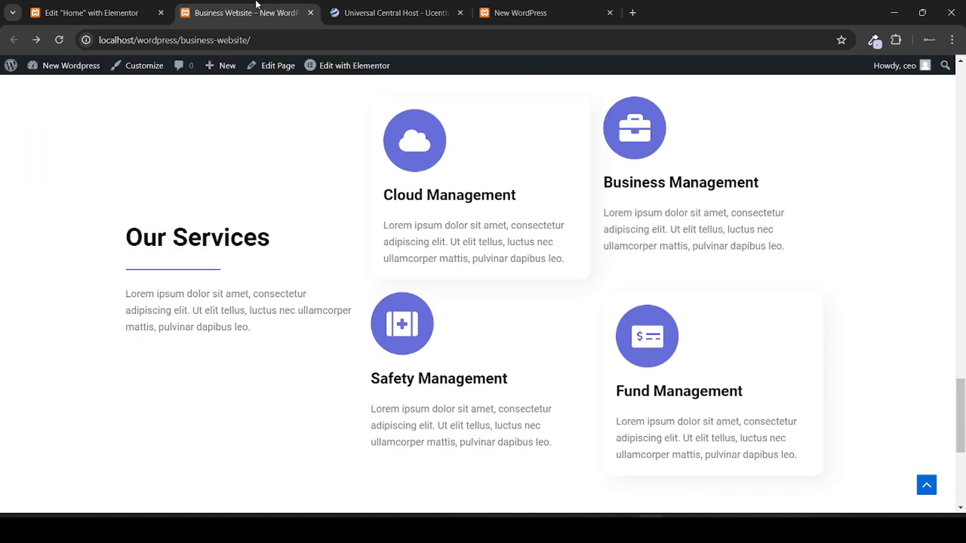
pyautogui.click(102, 4)
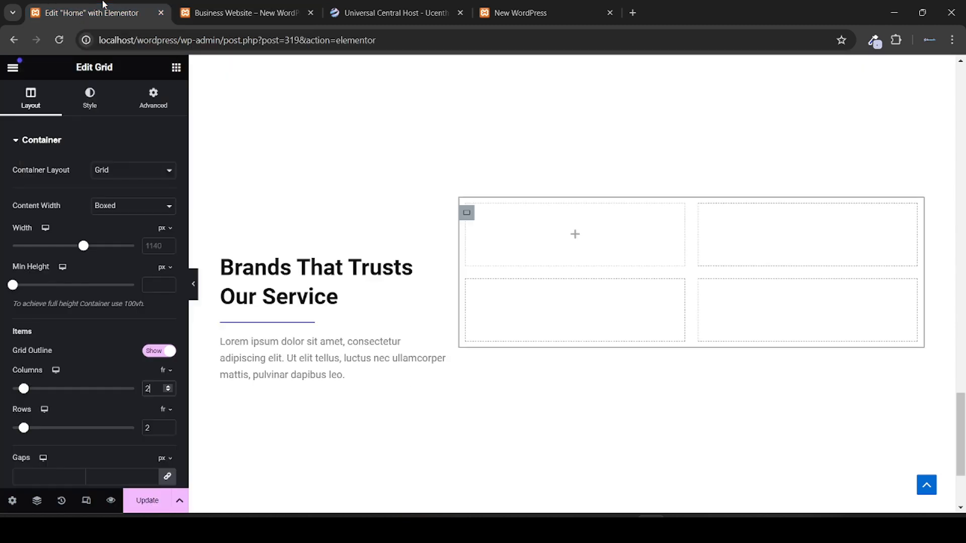
pyautogui.scroll(-2, 76, 169)
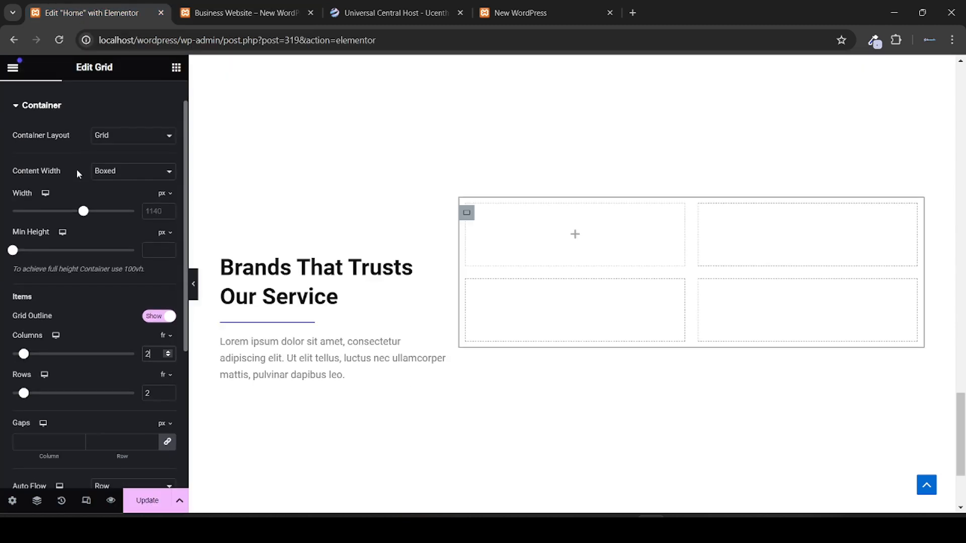
pyautogui.click(238, 4)
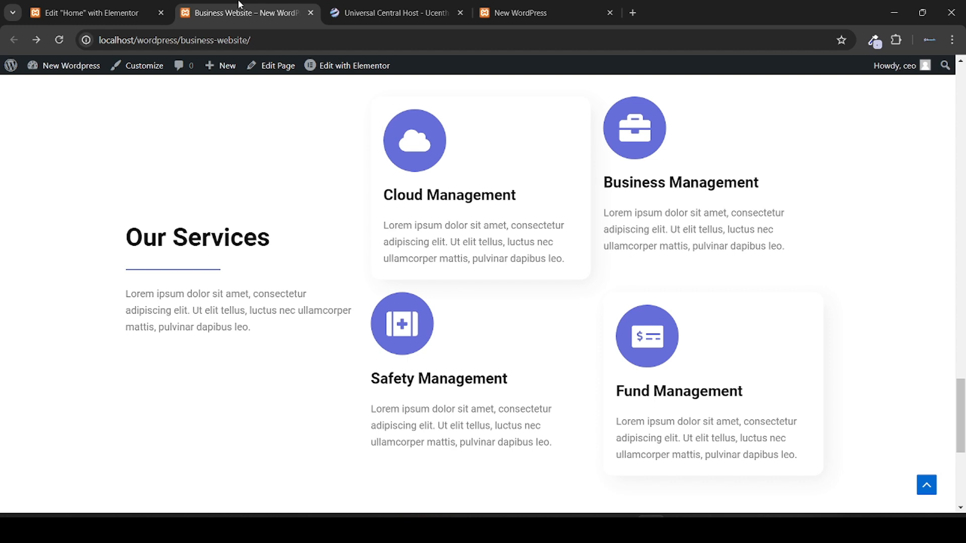
pyautogui.click(138, 7)
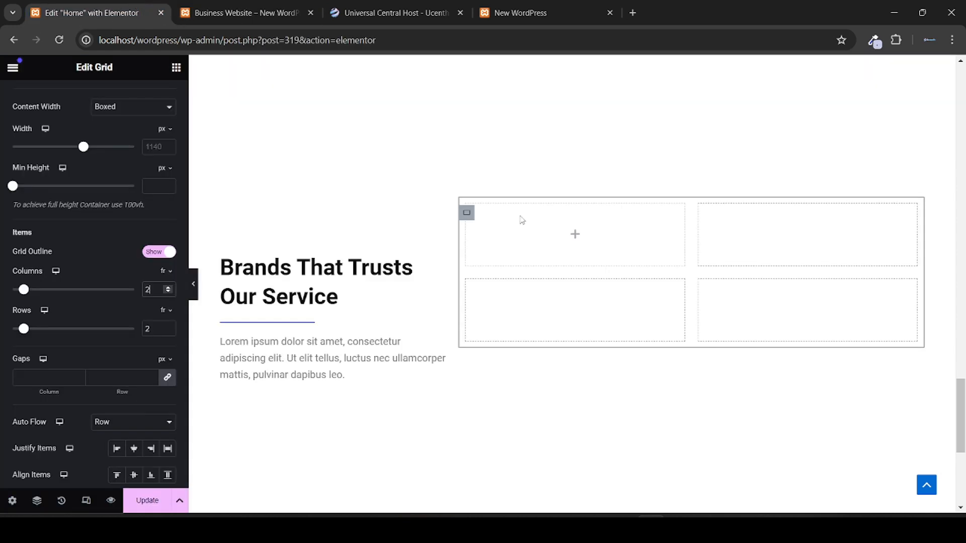
pyautogui.click(210, 4)
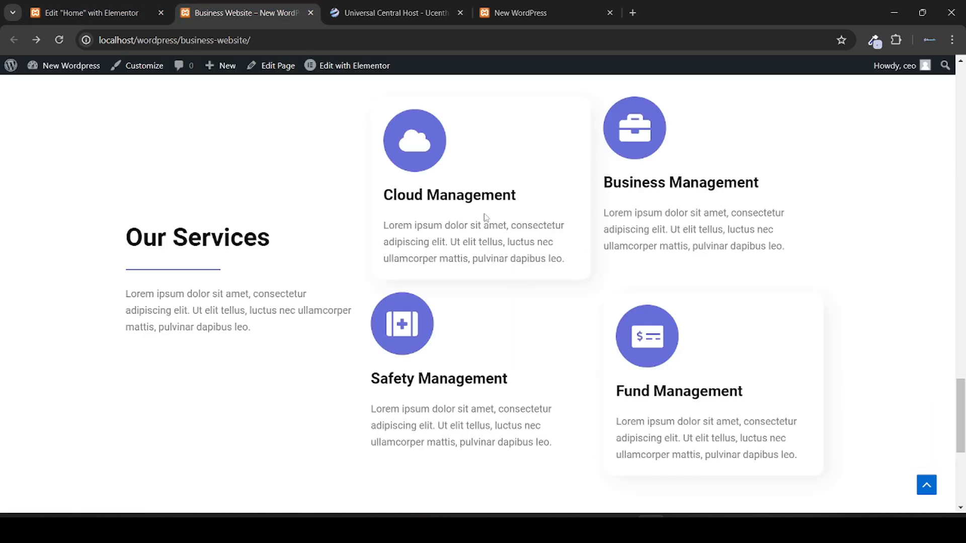
pyautogui.scroll(1, 485, 217)
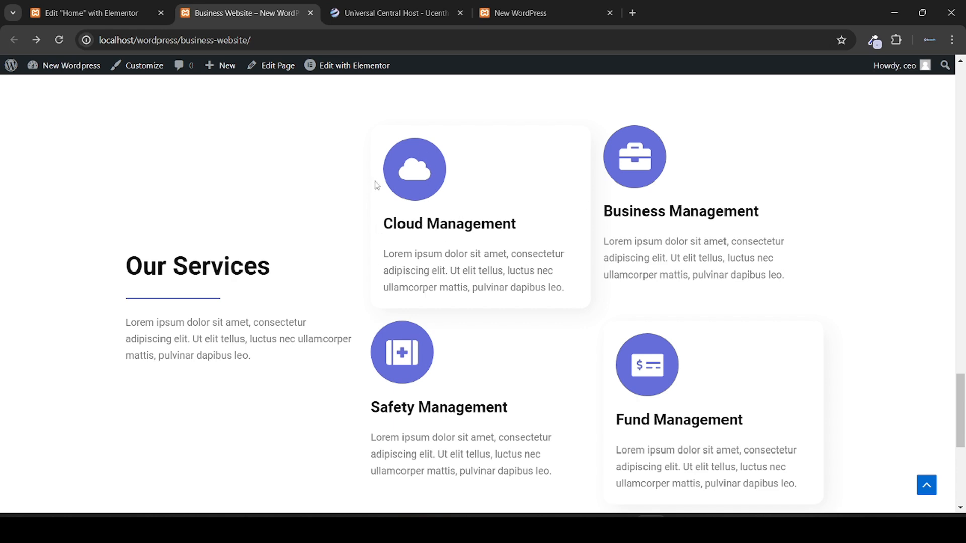
pyautogui.click(65, 7)
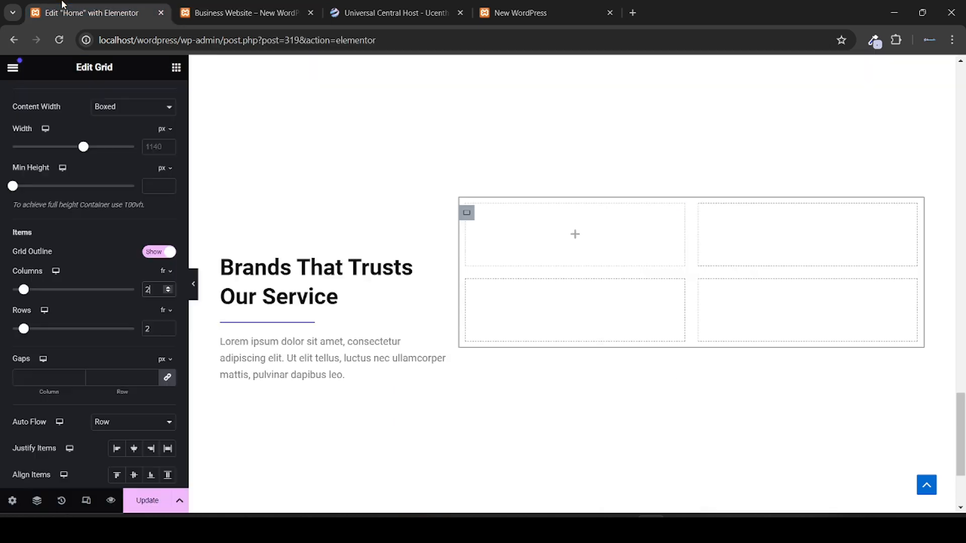
# Step: Add an Icon Box widget to the first grid cell and set its view to Stacked, matching the reference cards
pyautogui.click(176, 68)
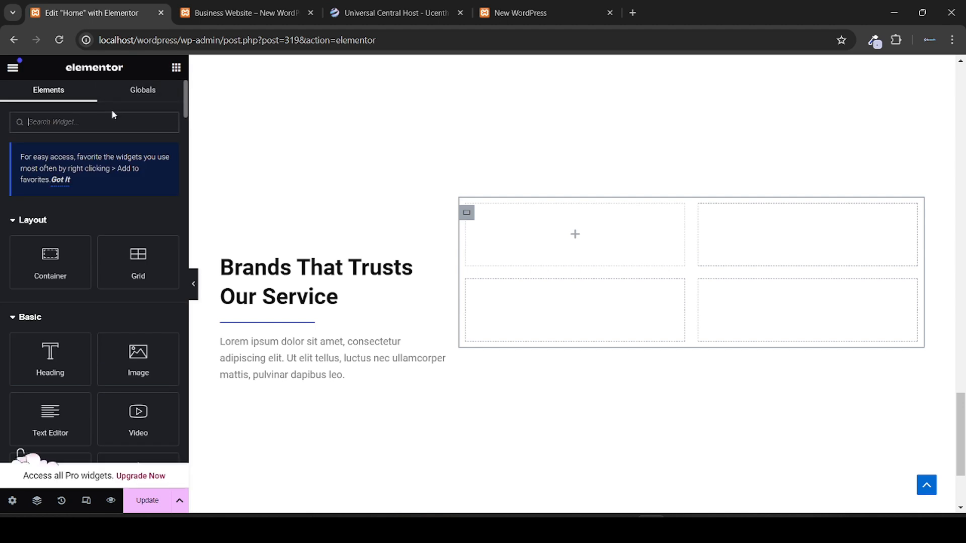
pyautogui.write('icon')
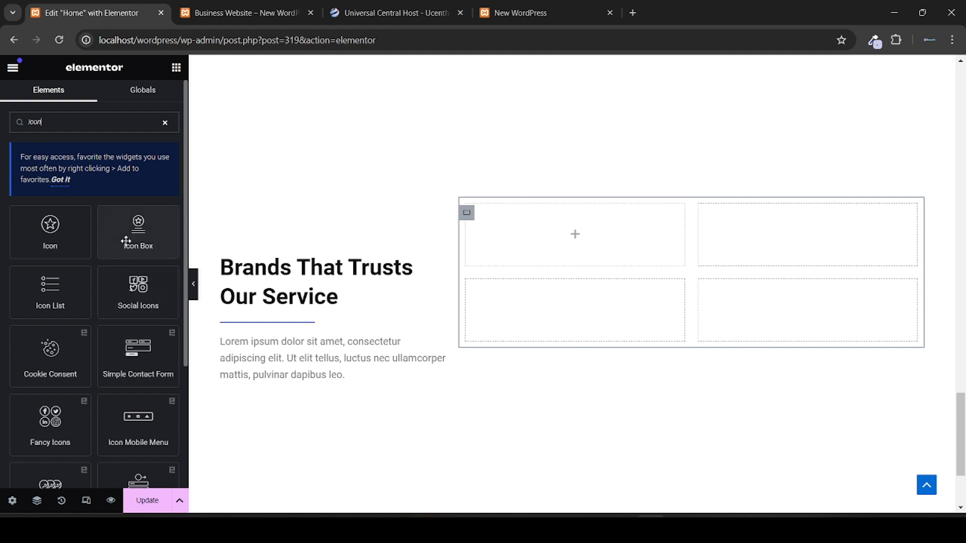
pyautogui.moveTo(125, 241); pyautogui.dragTo(570, 252)
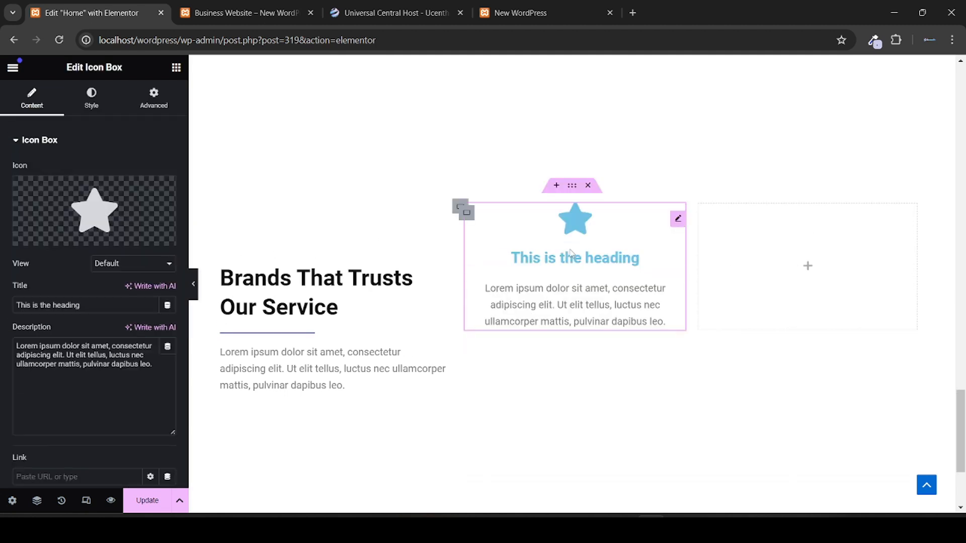
pyautogui.click(256, 6)
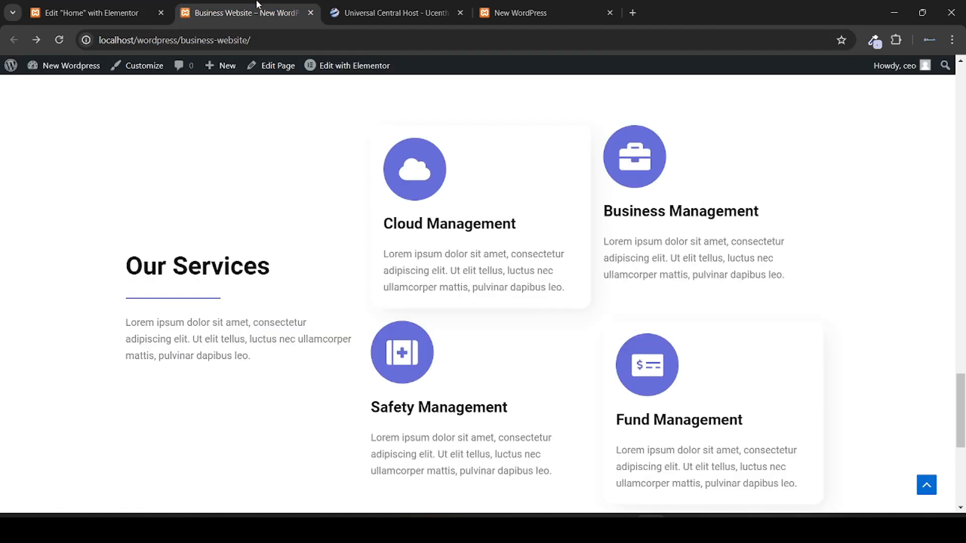
pyautogui.click(116, 13)
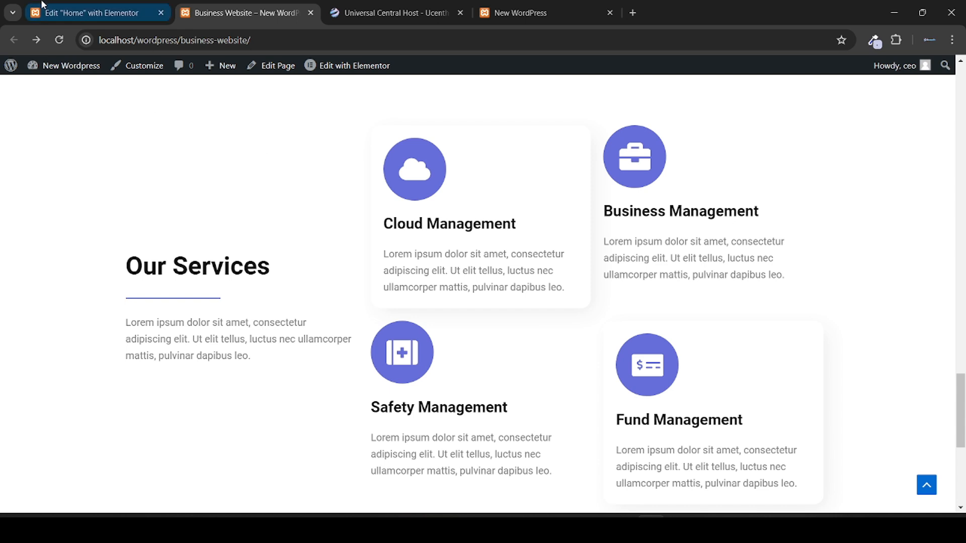
pyautogui.click(133, 263)
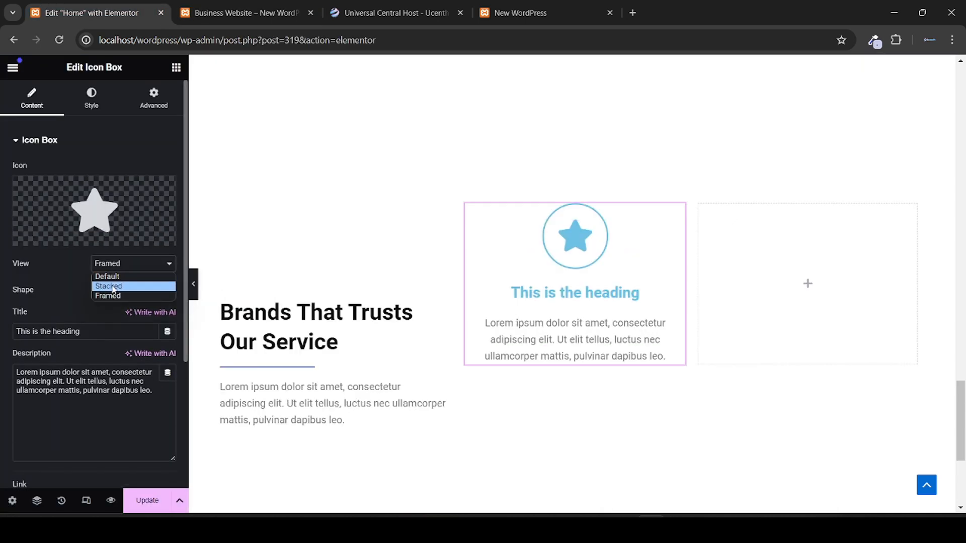
pyautogui.click(114, 289)
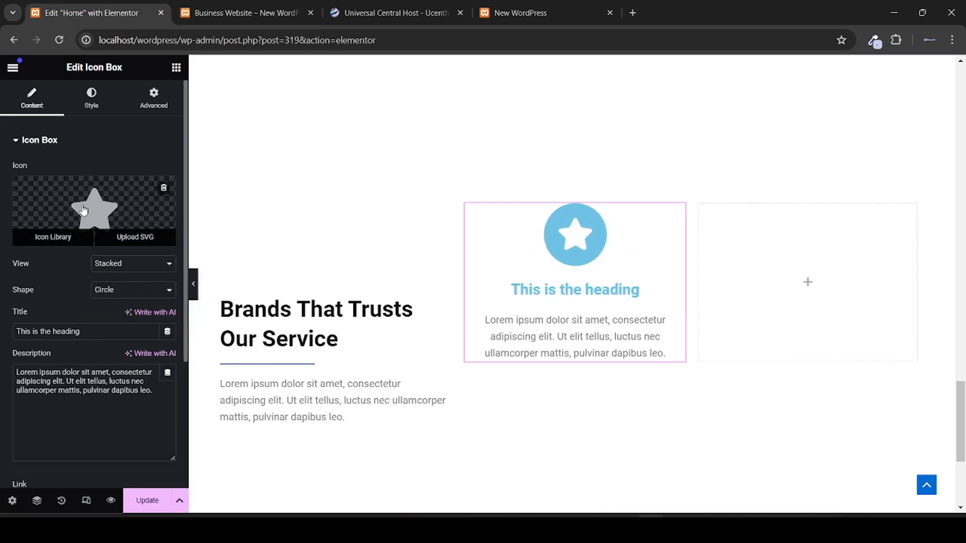
# Step: Replace the icon box's star with the Cloud icon from the icon library
pyautogui.click(81, 204)
pyautogui.click(257, 4)
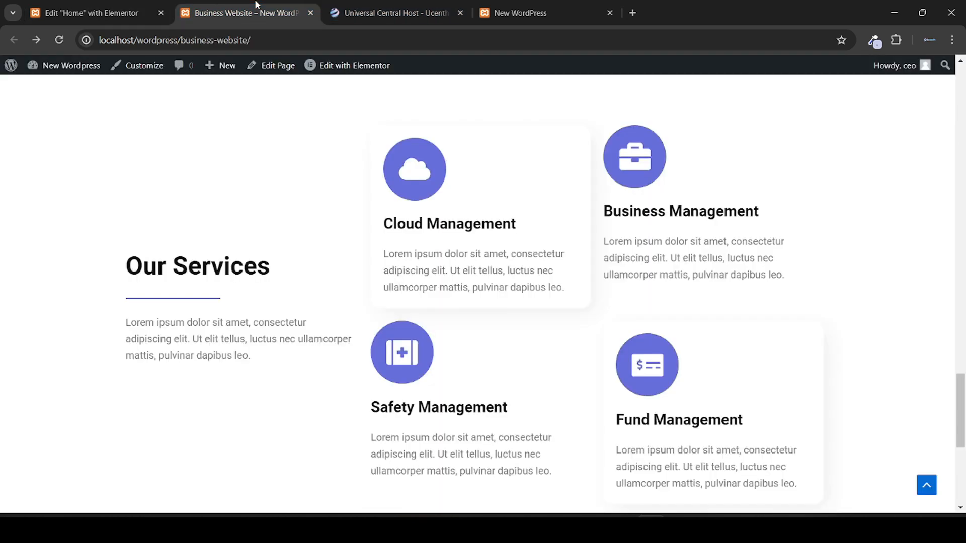
pyautogui.click(115, 5)
pyautogui.click(496, 111)
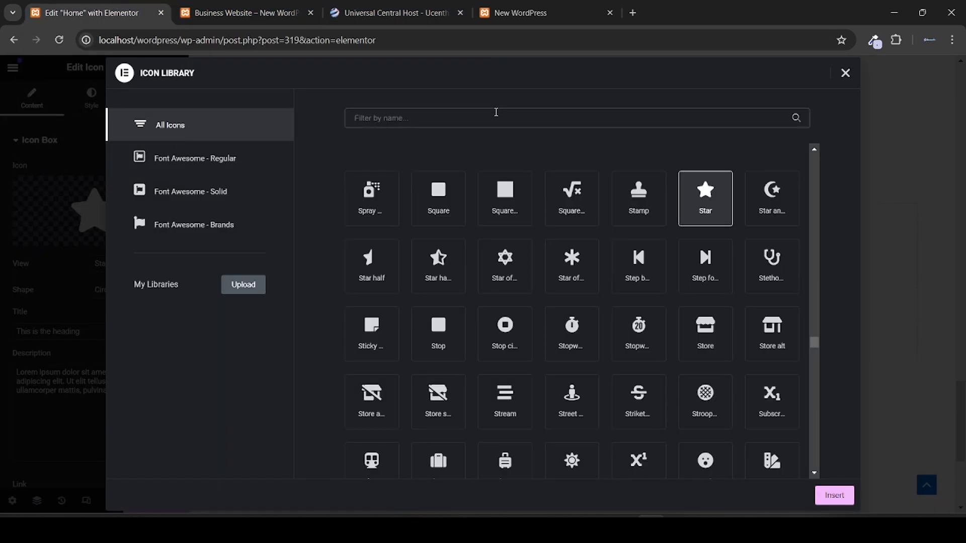
pyautogui.write('clud')
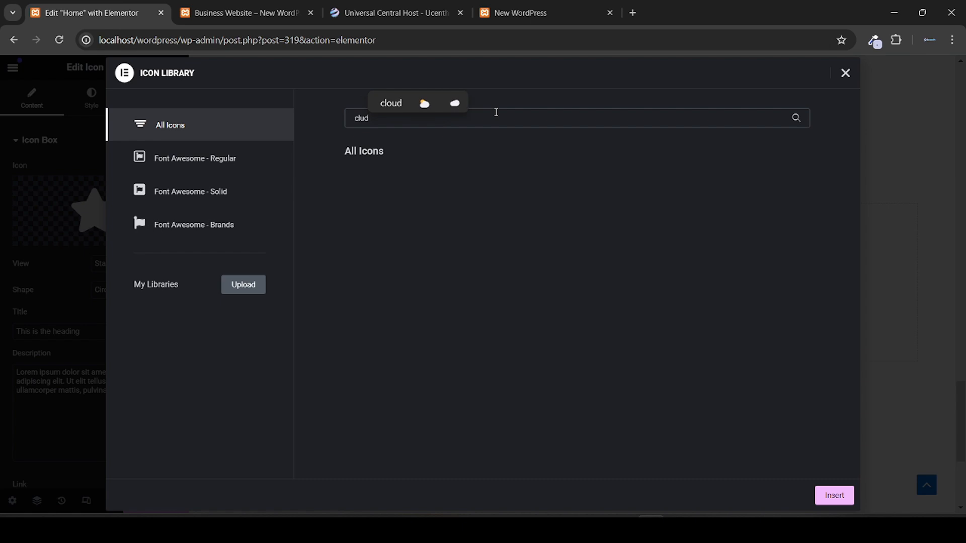
pyautogui.press('BackSpace')
pyautogui.press('BackSpace')
pyautogui.write('ou')
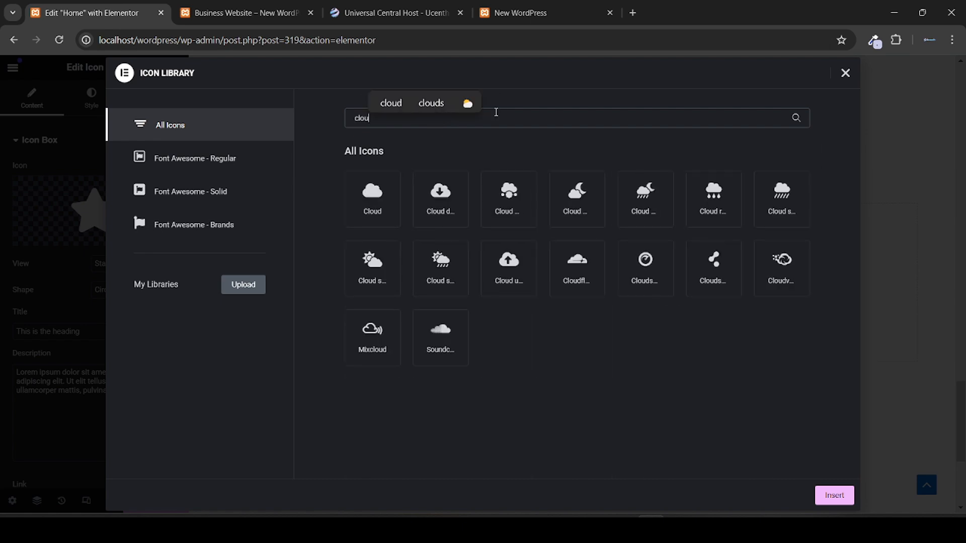
pyautogui.click(372, 199)
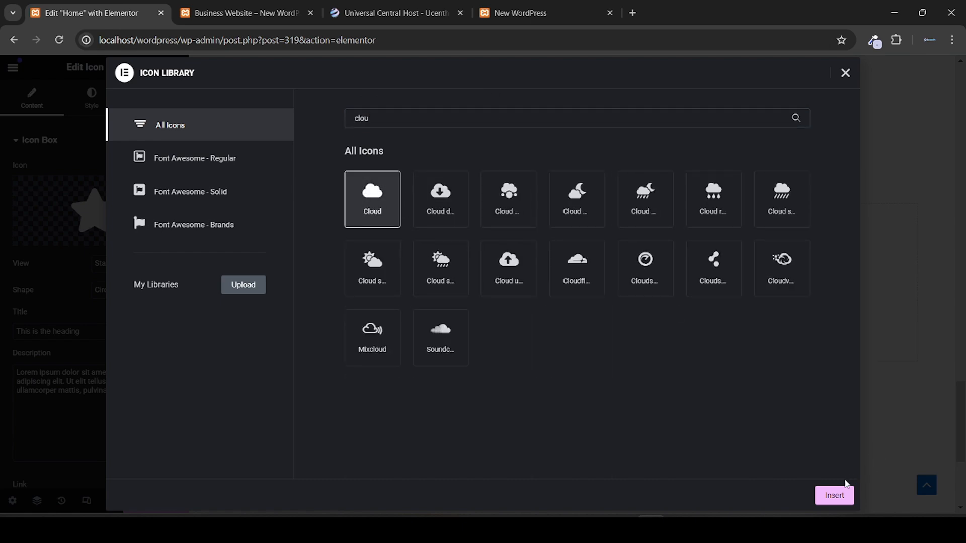
pyautogui.click(836, 495)
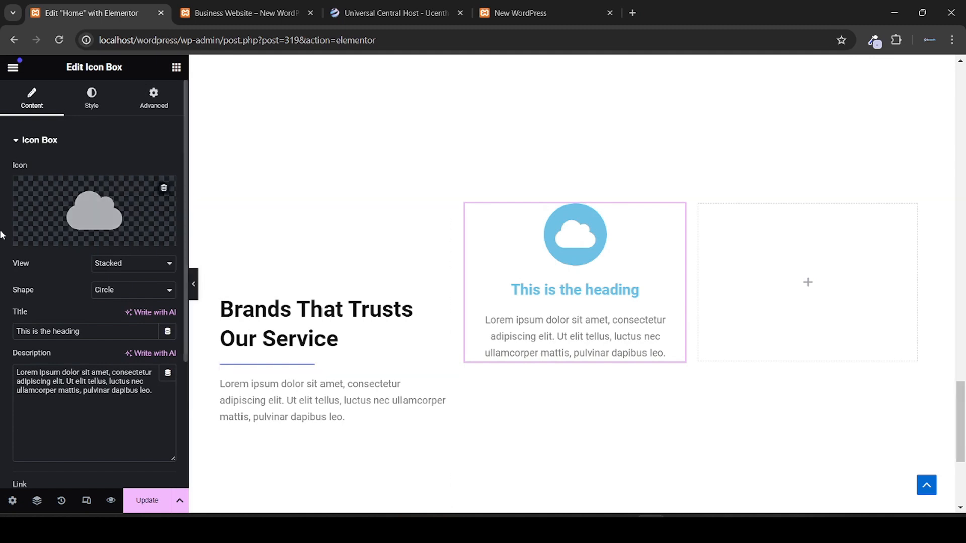
# Step: Copy the "Cloud Management" title from the reference page into the icon box's title and compare the card with the reference
pyautogui.moveTo(89, 333); pyautogui.dragTo(15, 332)
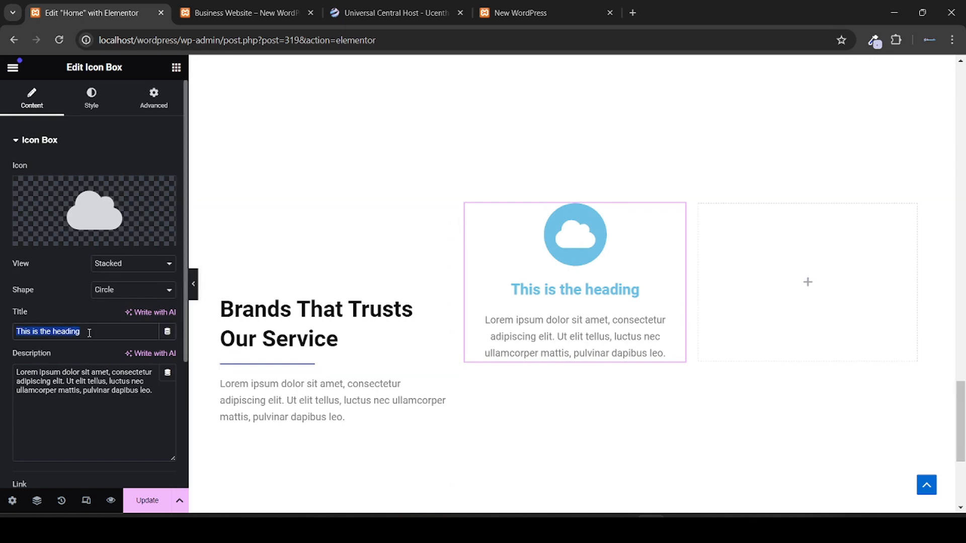
pyautogui.click(208, 12)
pyautogui.tripleClick(426, 215)
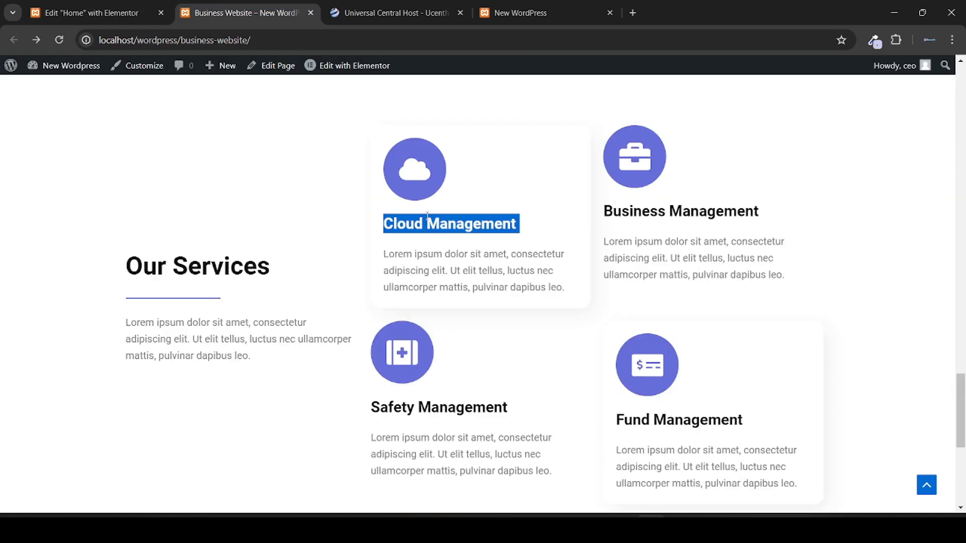
pyautogui.hotkey('ctrl', 'c')
pyautogui.click(107, 5)
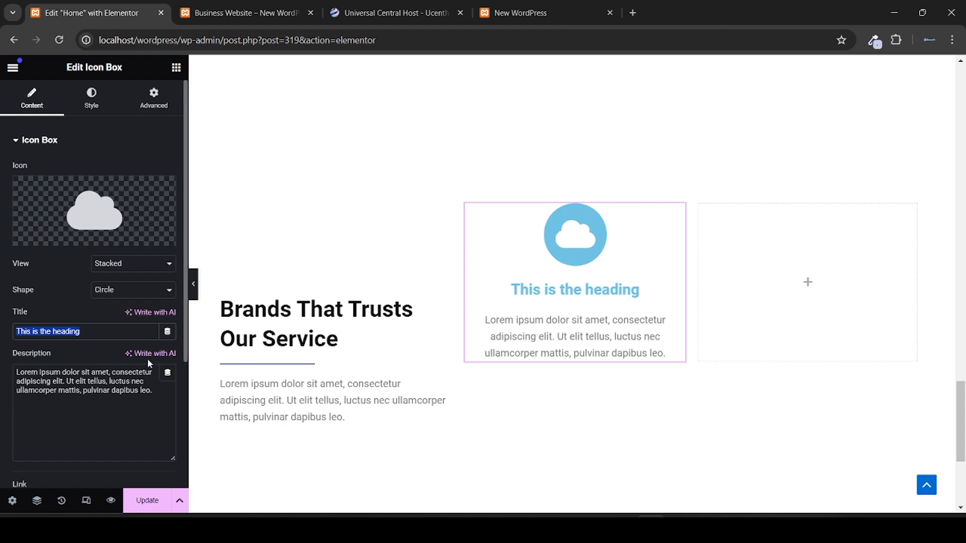
pyautogui.hotkey('ctrl', 'v')
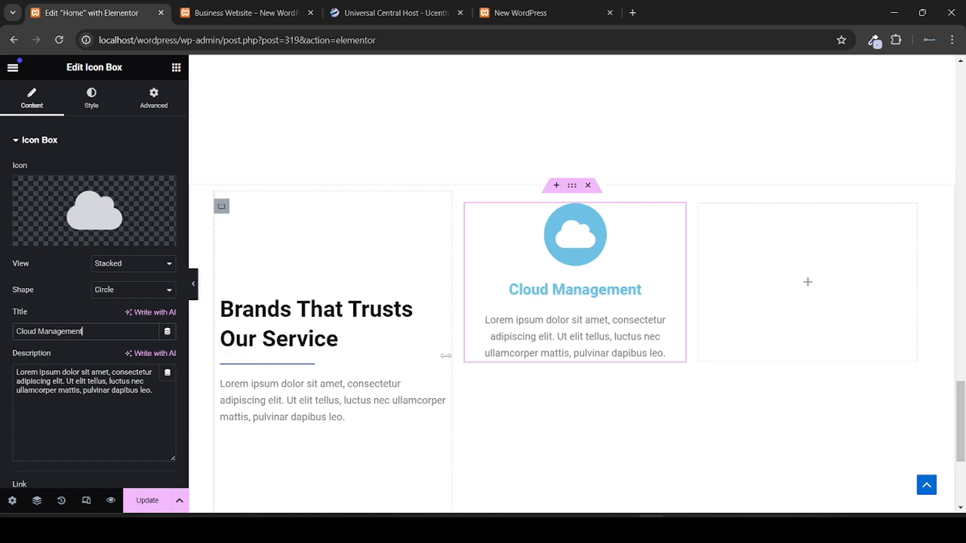
pyautogui.click(246, 10)
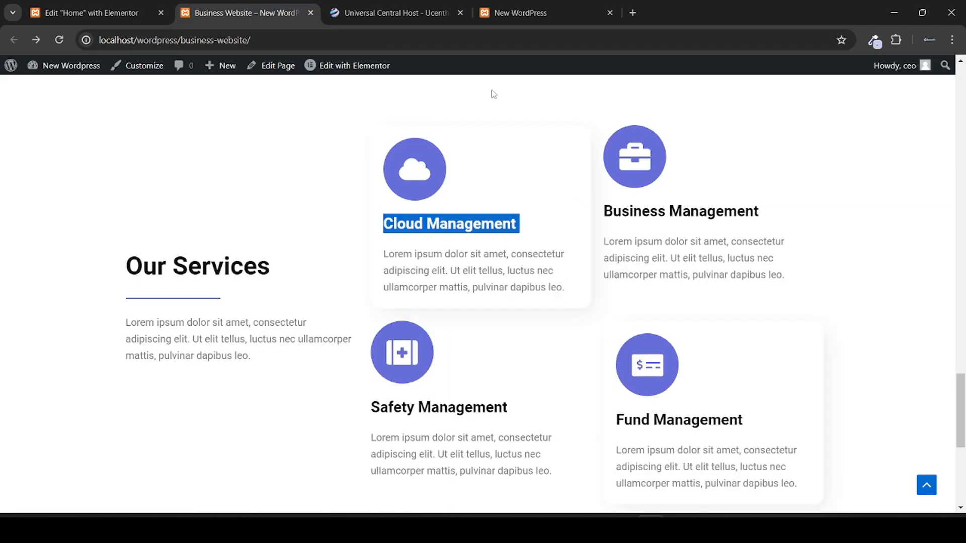
pyautogui.click(347, 121)
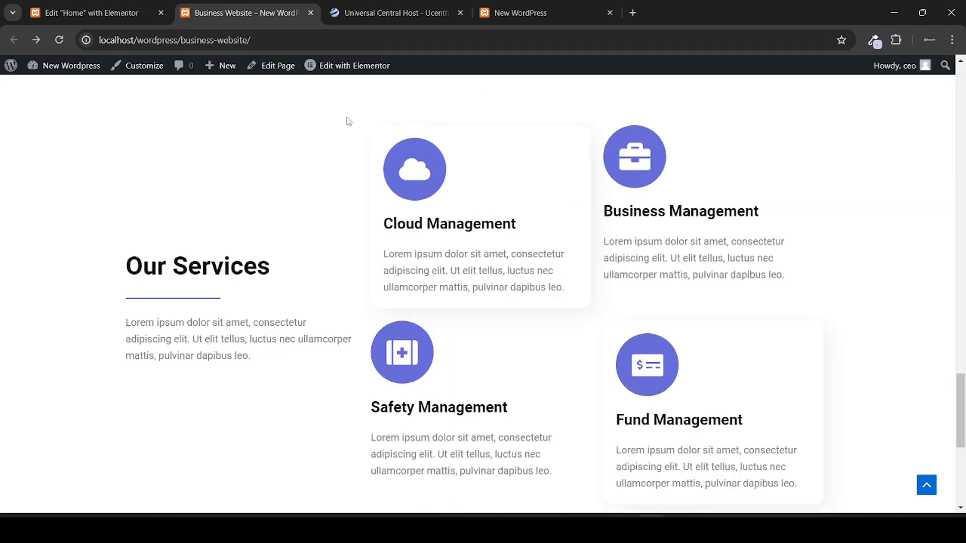
pyautogui.click(82, 6)
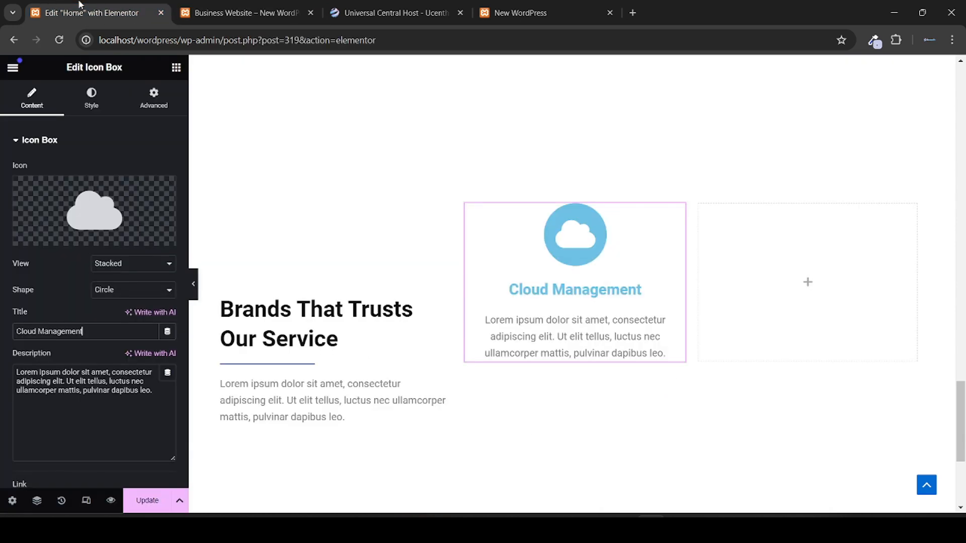
# Step: Set the icon box's primary icon colour to the global Default color #666ED9 and align the card's content left
pyautogui.click(91, 99)
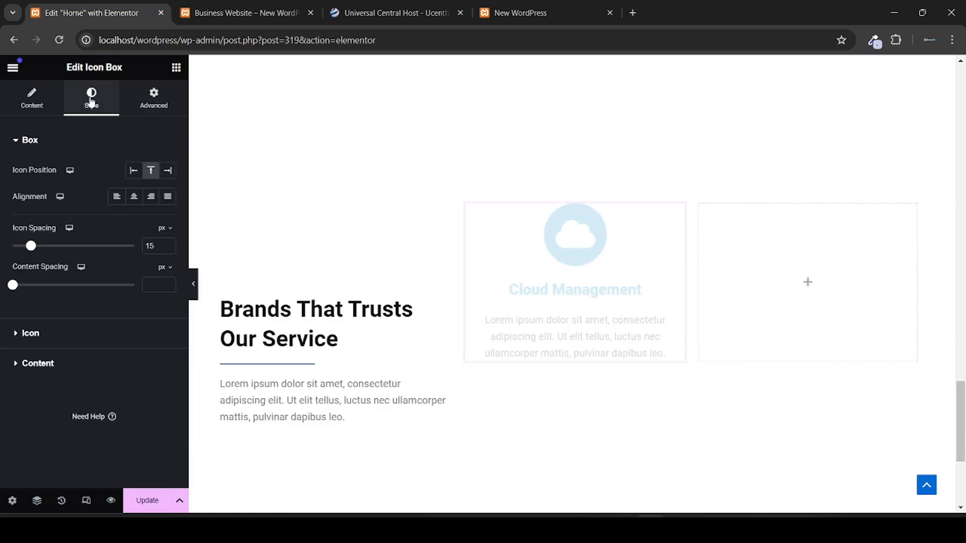
pyautogui.click(66, 342)
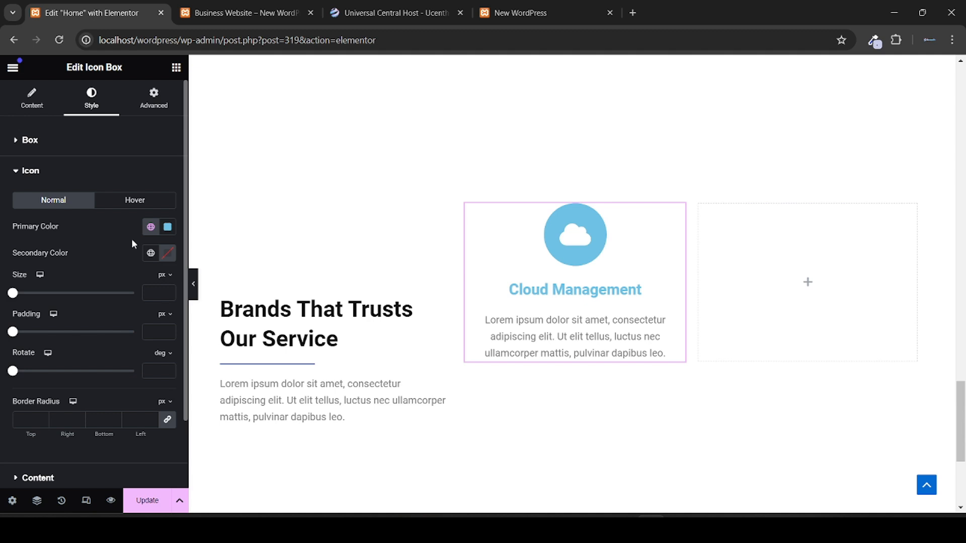
pyautogui.click(151, 226)
pyautogui.scroll(-4, 83, 366)
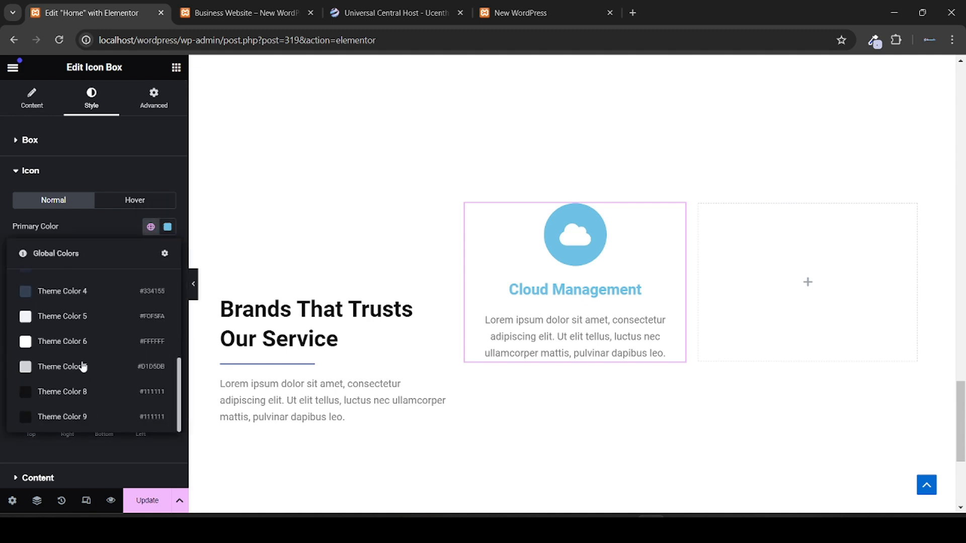
pyautogui.scroll(3, 83, 366)
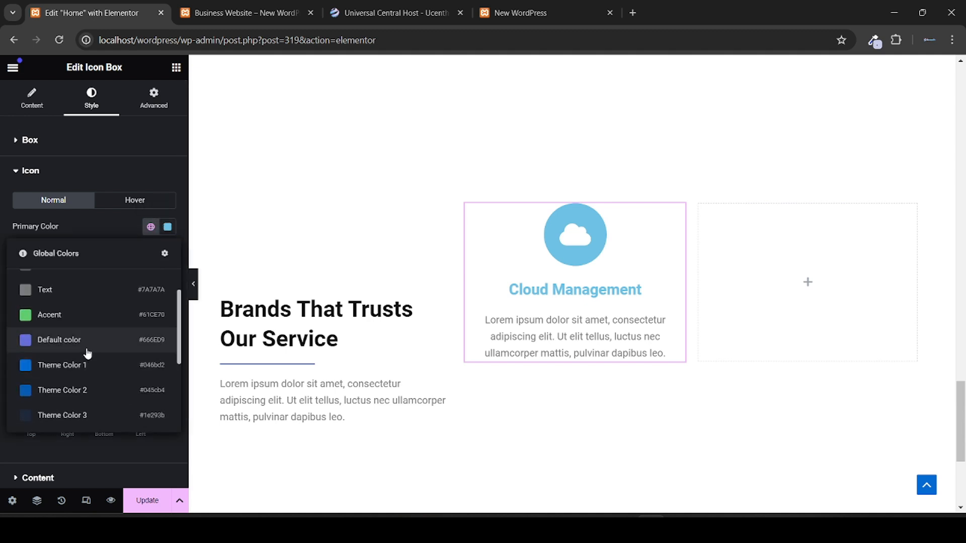
pyautogui.click(87, 349)
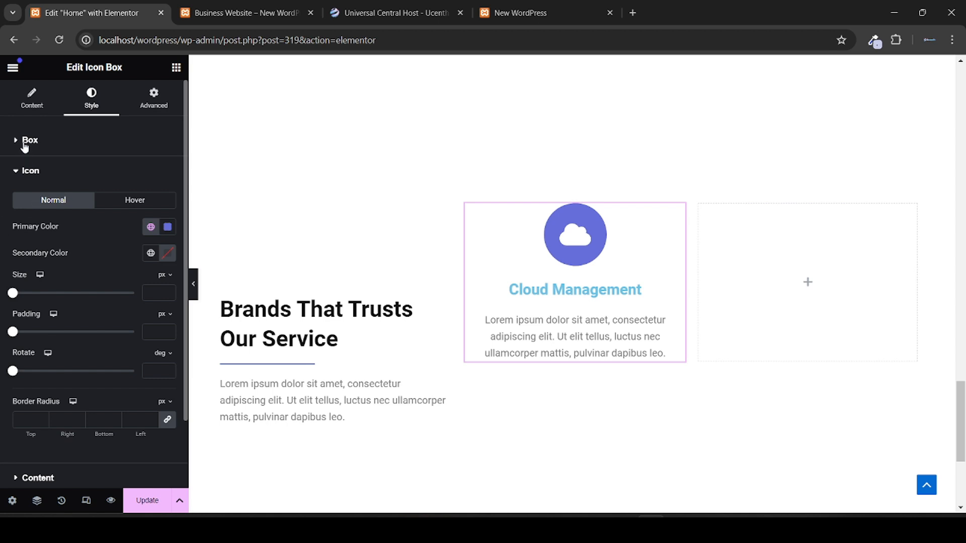
pyautogui.click(26, 142)
pyautogui.click(116, 198)
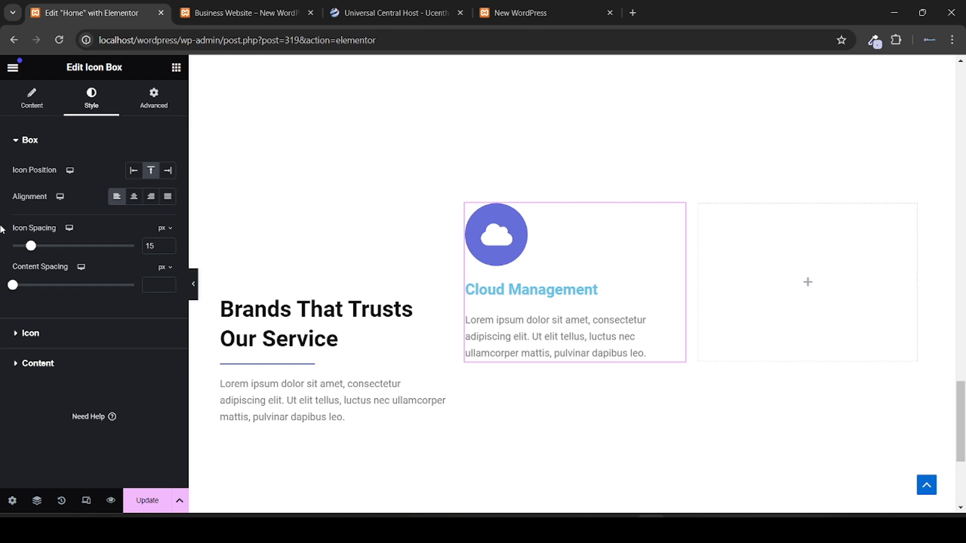
# Step: Set the card title's colour to the global Theme Color 8 and compare the card with the reference page
pyautogui.click(97, 363)
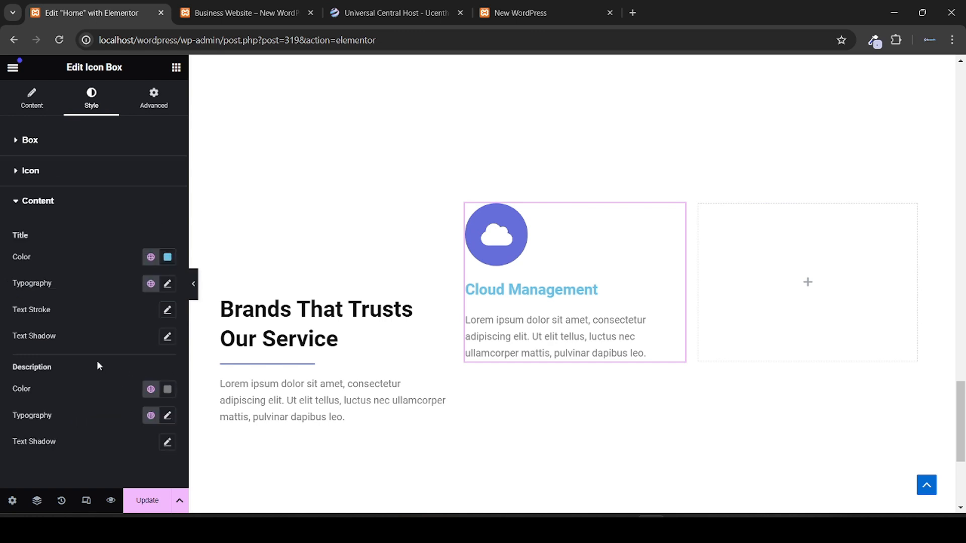
pyautogui.click(150, 257)
pyautogui.scroll(-5, 101, 369)
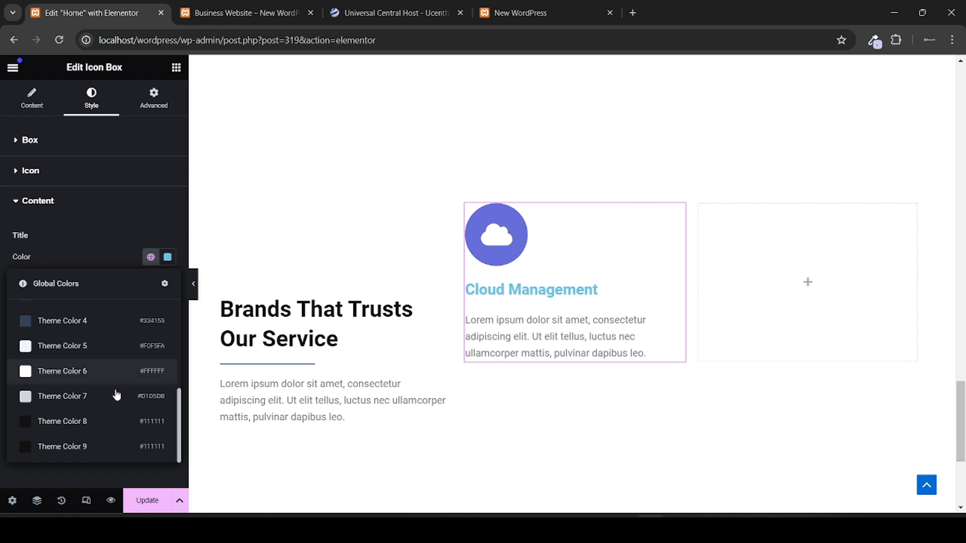
pyautogui.click(98, 423)
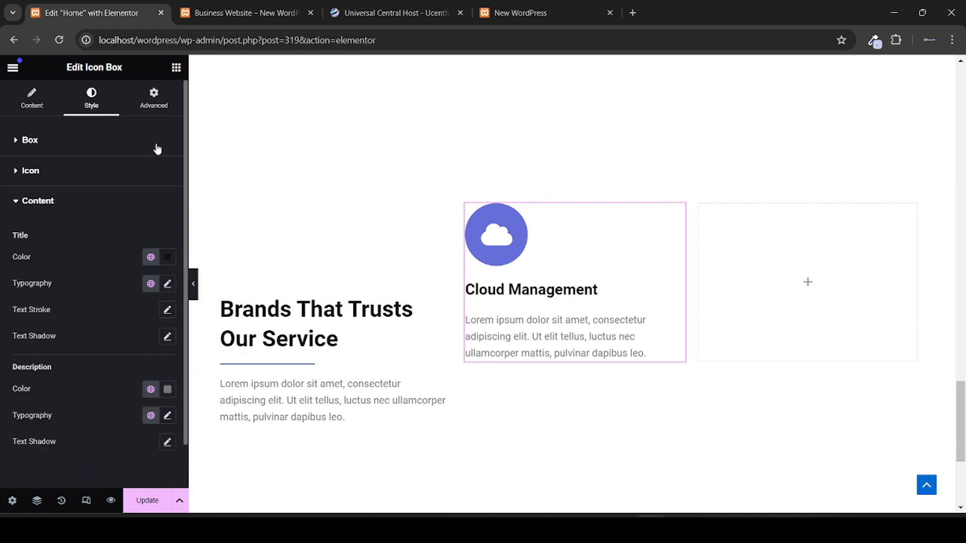
pyautogui.click(241, 13)
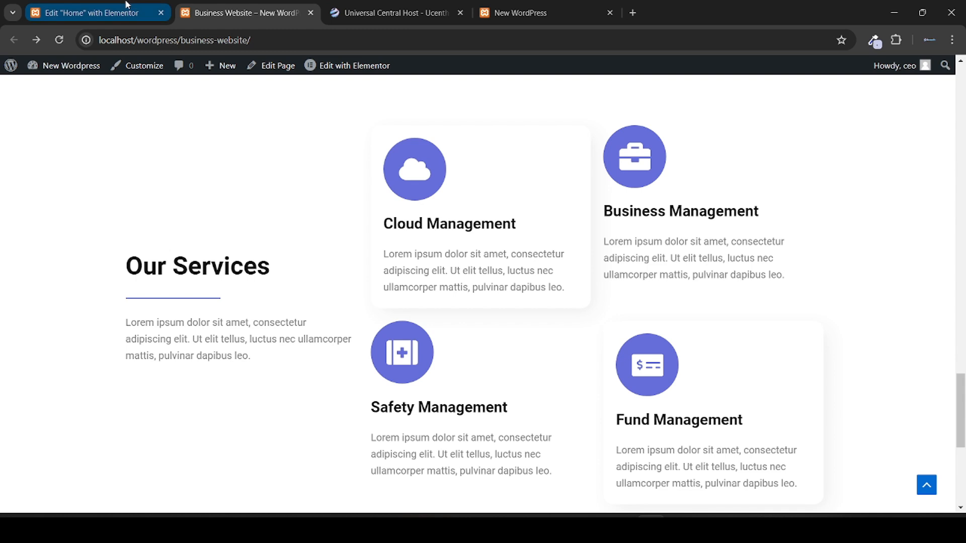
pyautogui.click(127, 5)
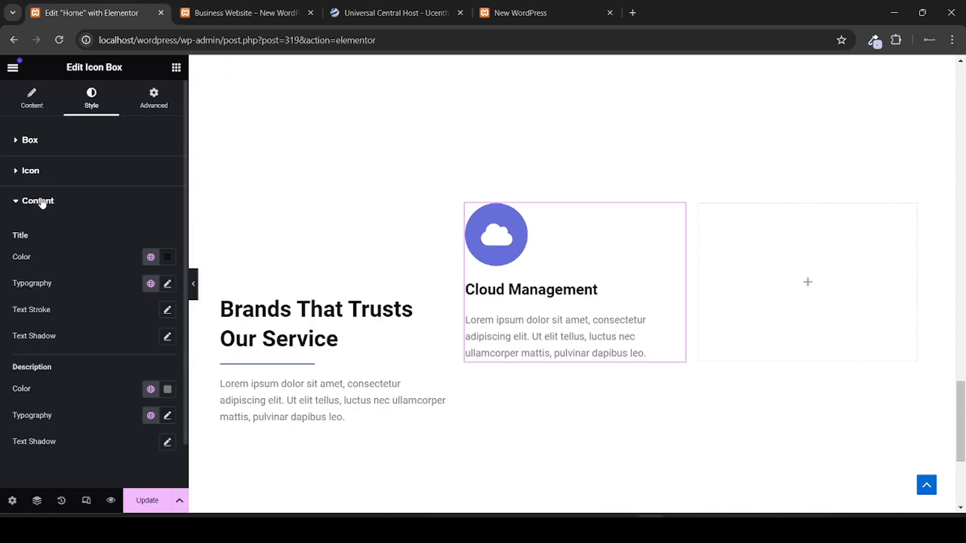
# Step: Give the icon box 10 px padding on all sides and check it against the reference card
pyautogui.click(161, 101)
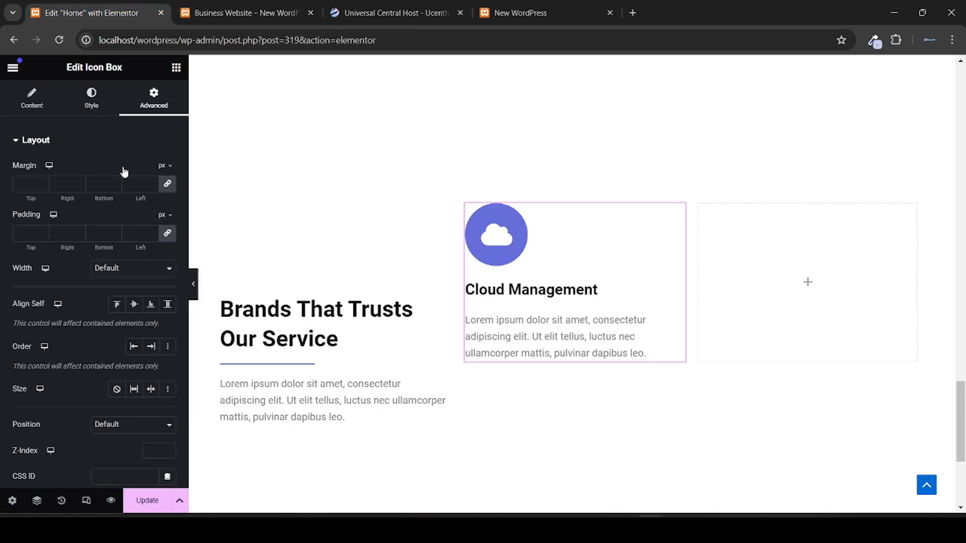
pyautogui.click(27, 235)
pyautogui.write('10')
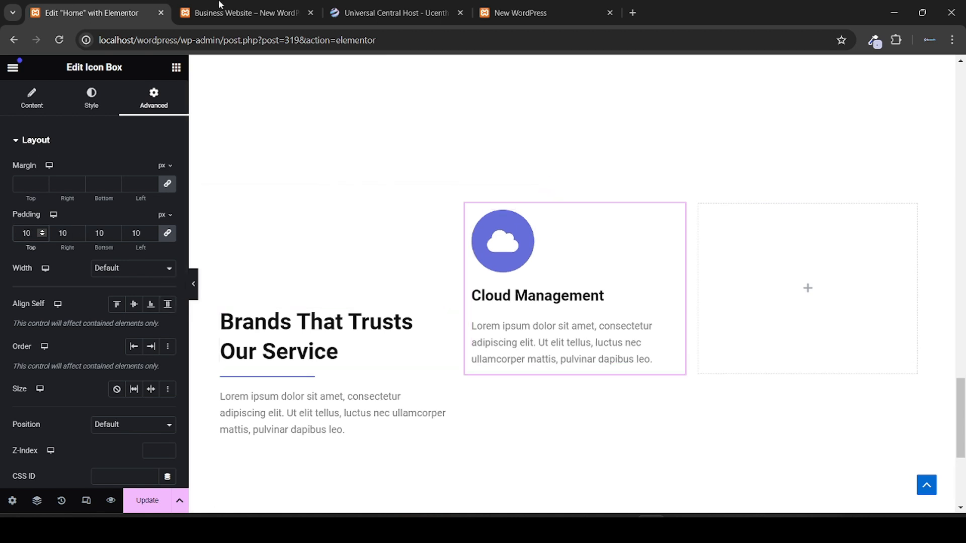
pyautogui.click(231, 13)
pyautogui.click(161, 5)
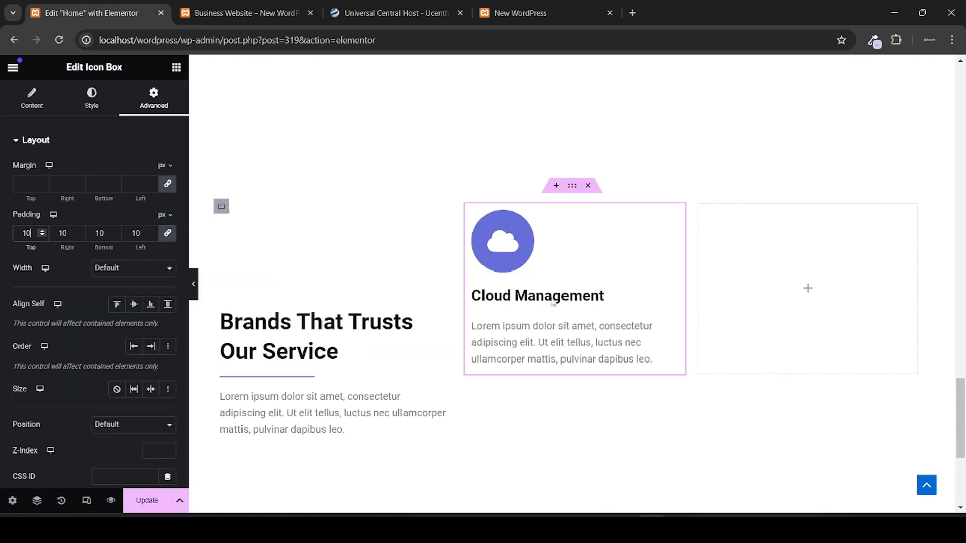
# Step: Duplicate the Cloud Management icon box three times to fill the remaining cells of the two-column grid
pyautogui.rightClick(586, 284)
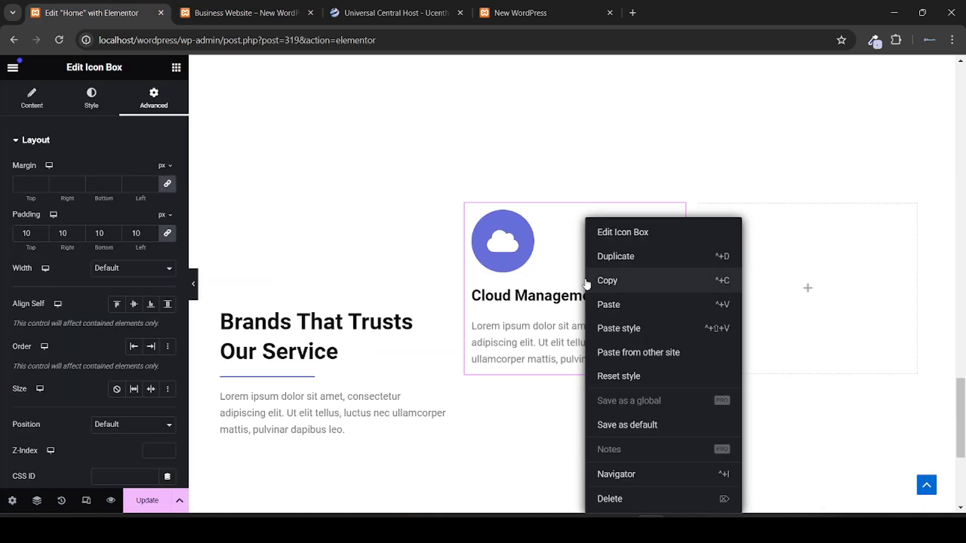
pyautogui.click(624, 272)
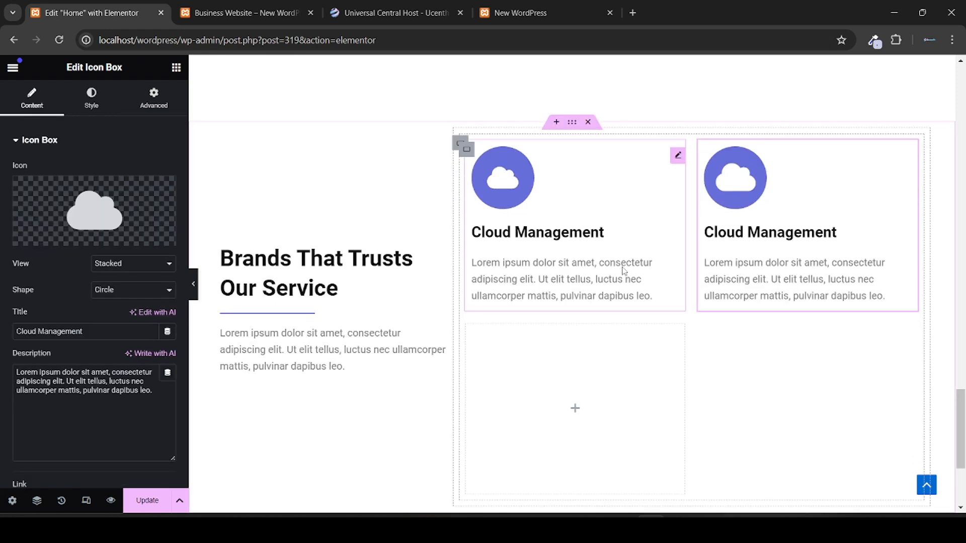
pyautogui.rightClick(592, 245)
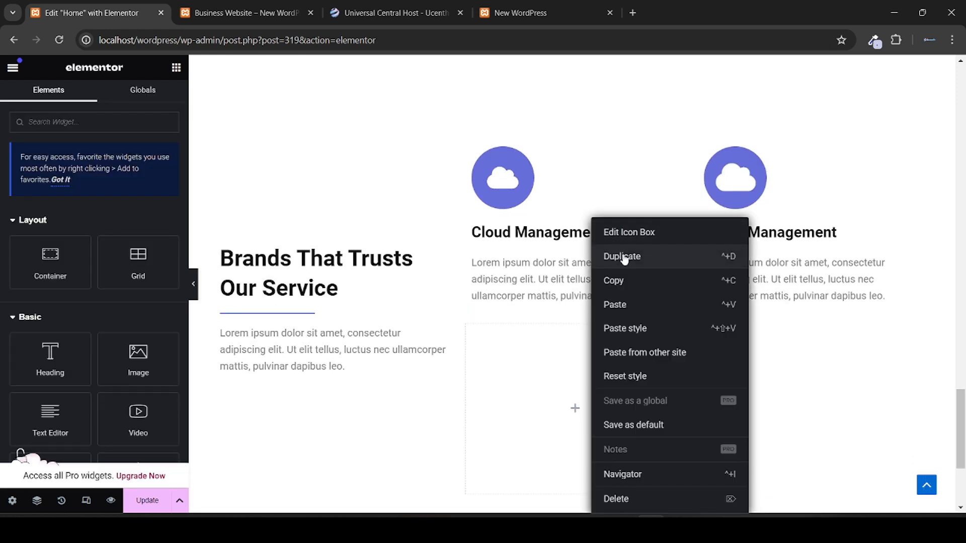
pyautogui.click(623, 257)
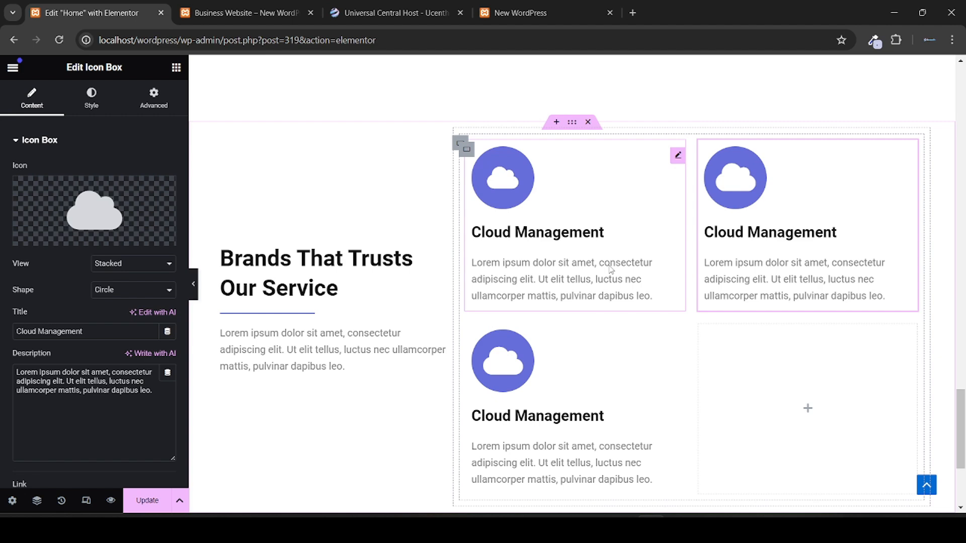
pyautogui.rightClick(611, 270)
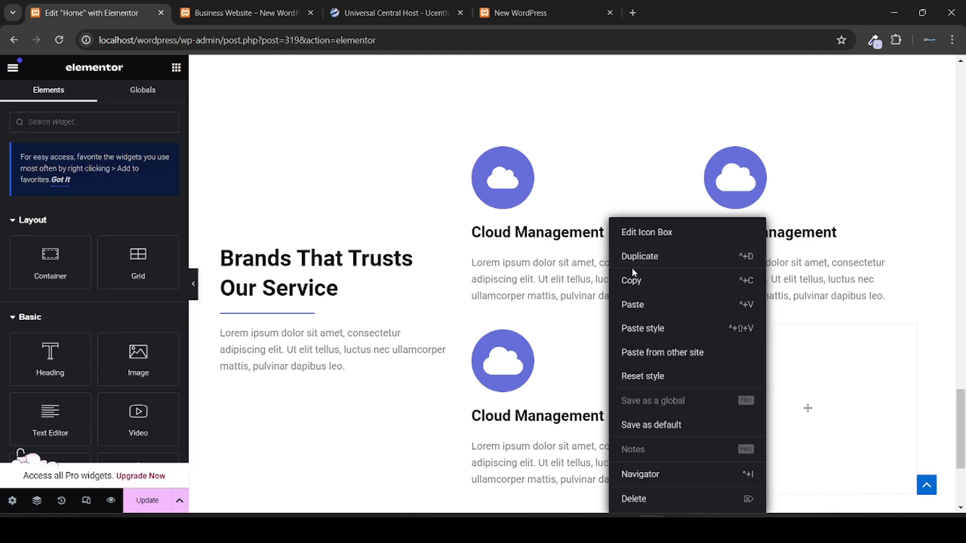
pyautogui.click(638, 257)
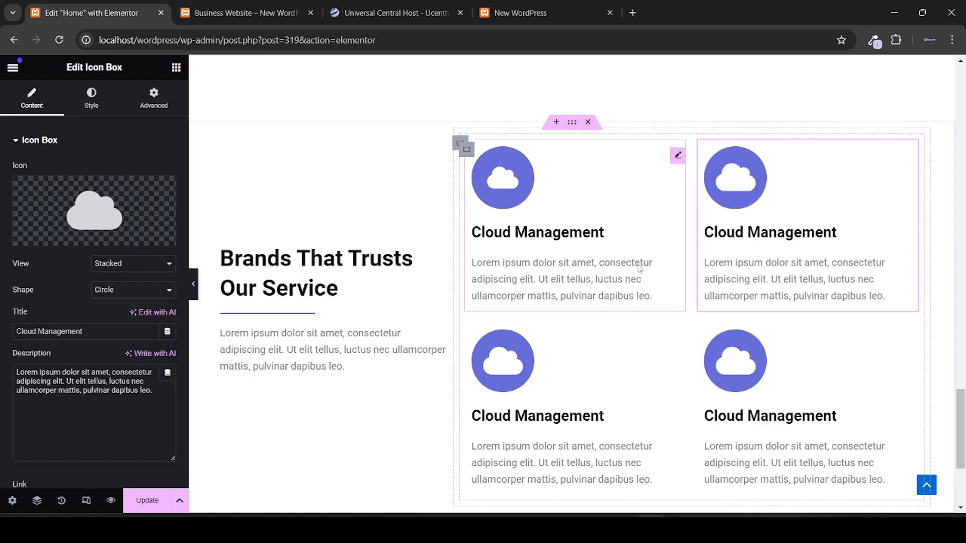
# Step: Check the reference cards' shadows and give the first card a box shadow with horizontal 10, vertical 10 and blur 30
pyautogui.scroll(-1, 639, 268)
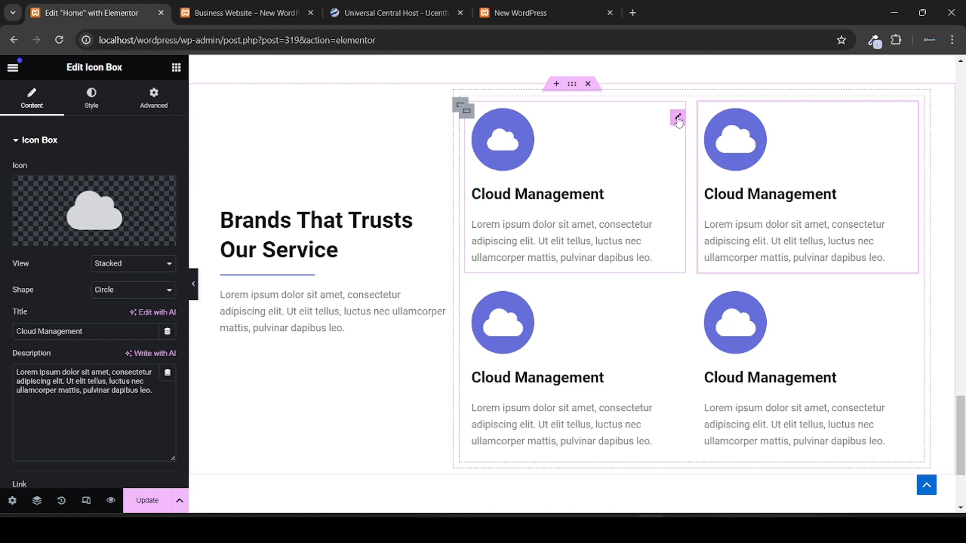
pyautogui.hotkey('ctrl', 'Tab')
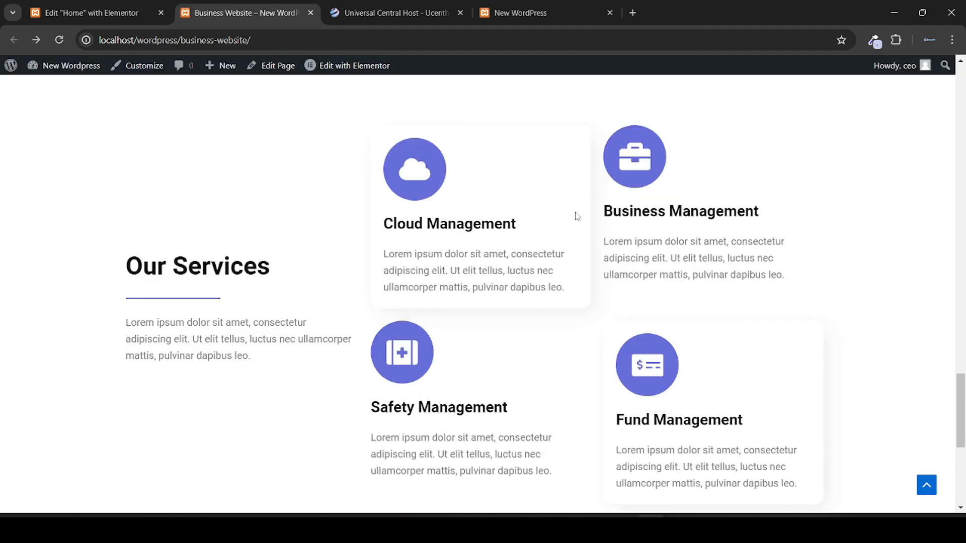
pyautogui.click(102, 7)
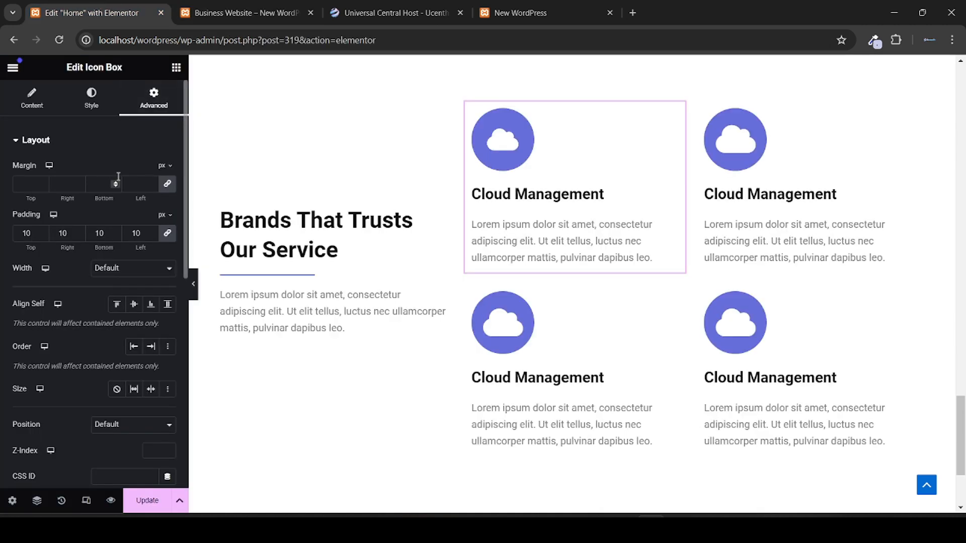
pyautogui.scroll(-8, 118, 178)
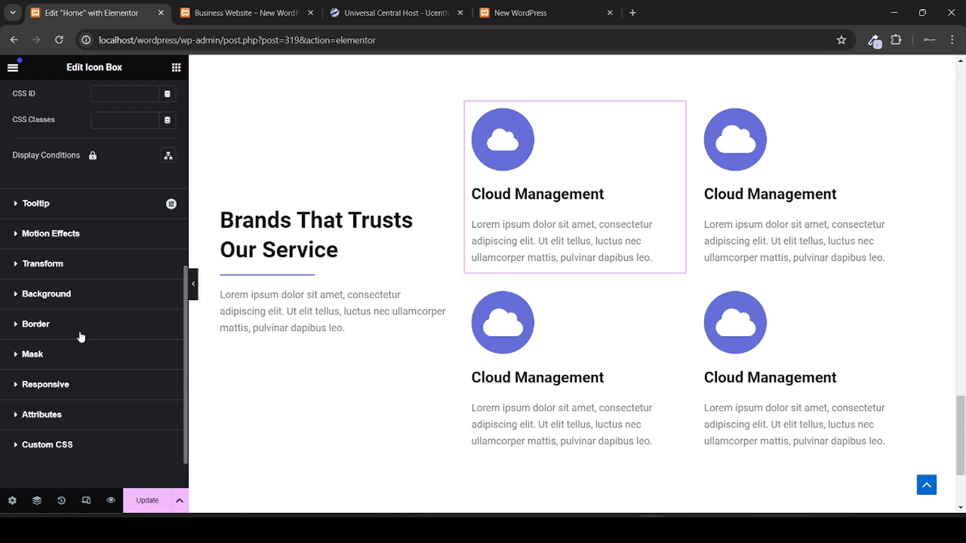
pyautogui.click(80, 332)
pyautogui.scroll(-4, 80, 333)
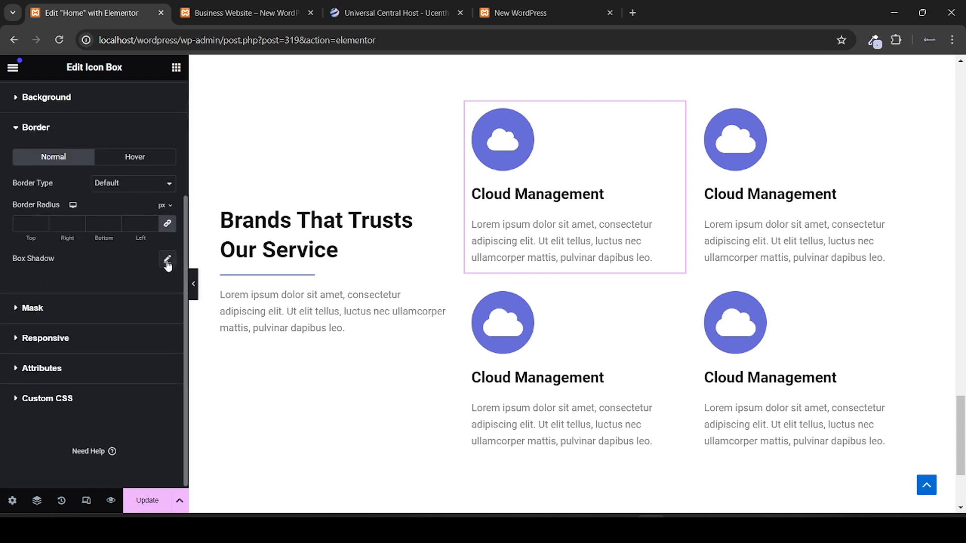
pyautogui.click(167, 265)
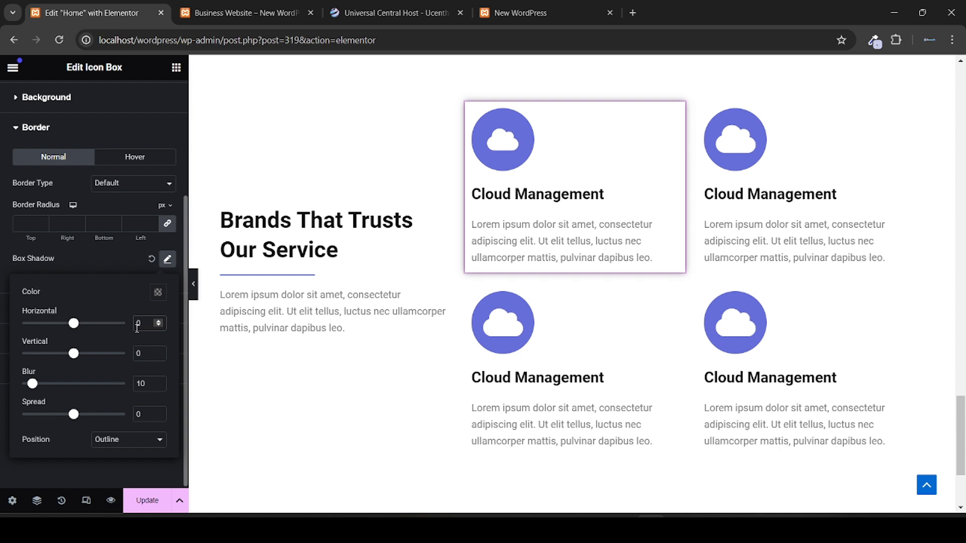
pyautogui.write('1')
pyautogui.click(136, 353)
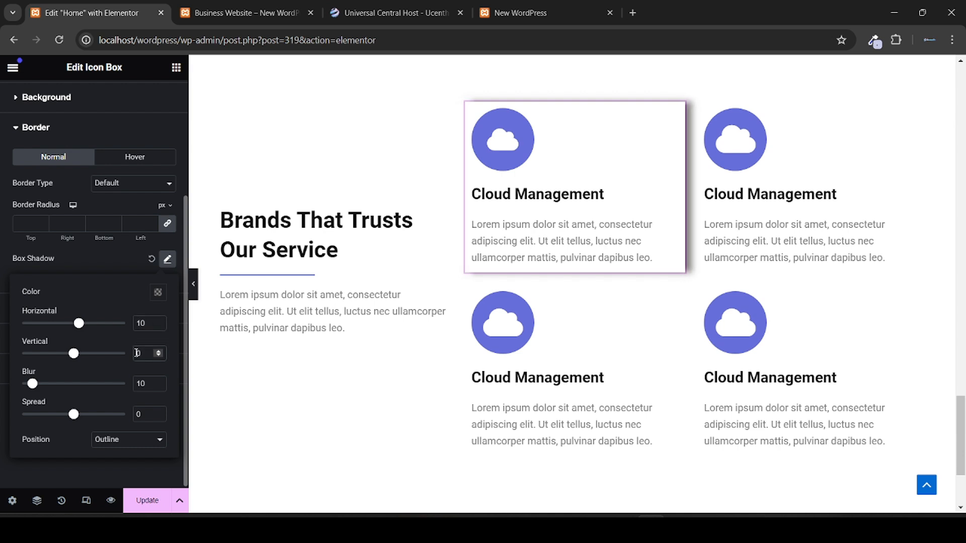
pyautogui.write('1')
pyautogui.click(139, 384)
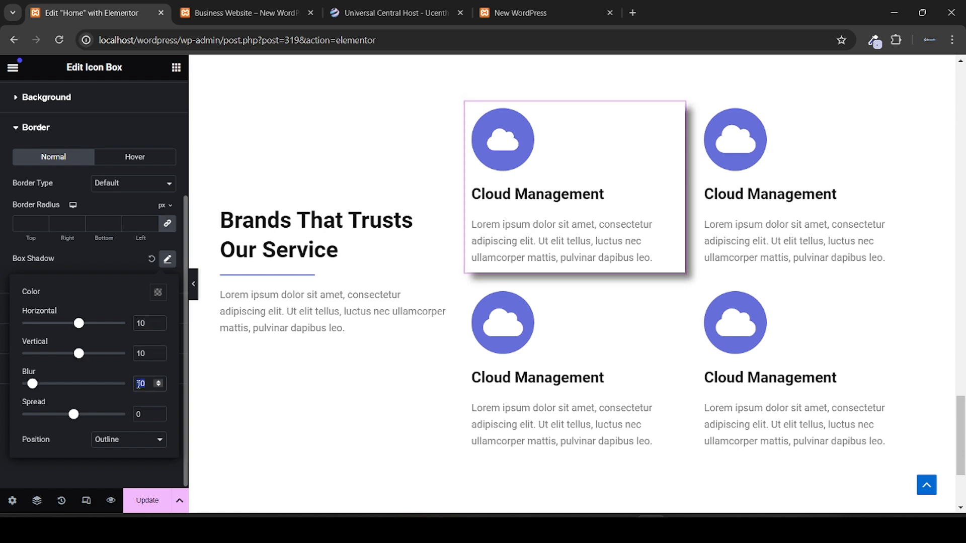
pyautogui.write('2')
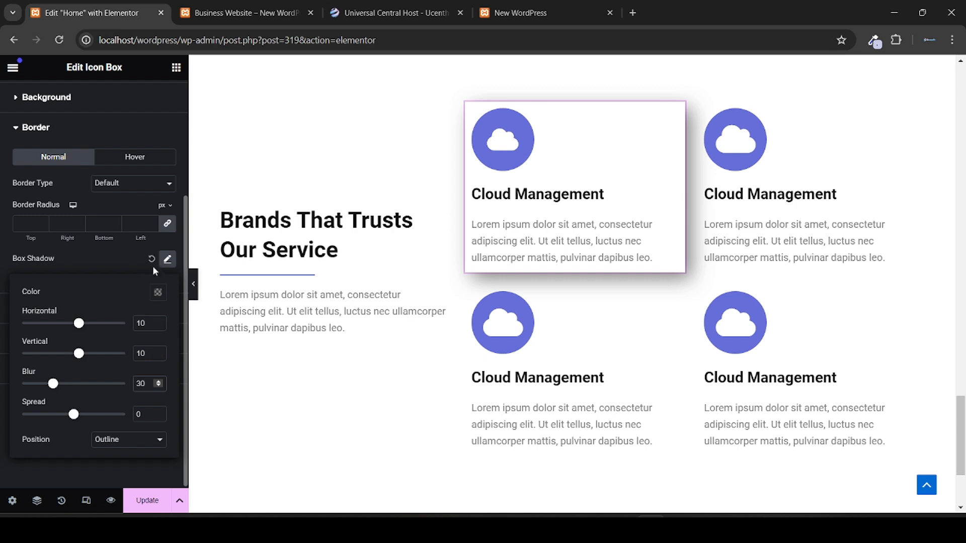
# Step: Reduce the first card's black shadow colour to 0.08 opacity and set the card's border radius to 15 px on all corners
pyautogui.click(162, 295)
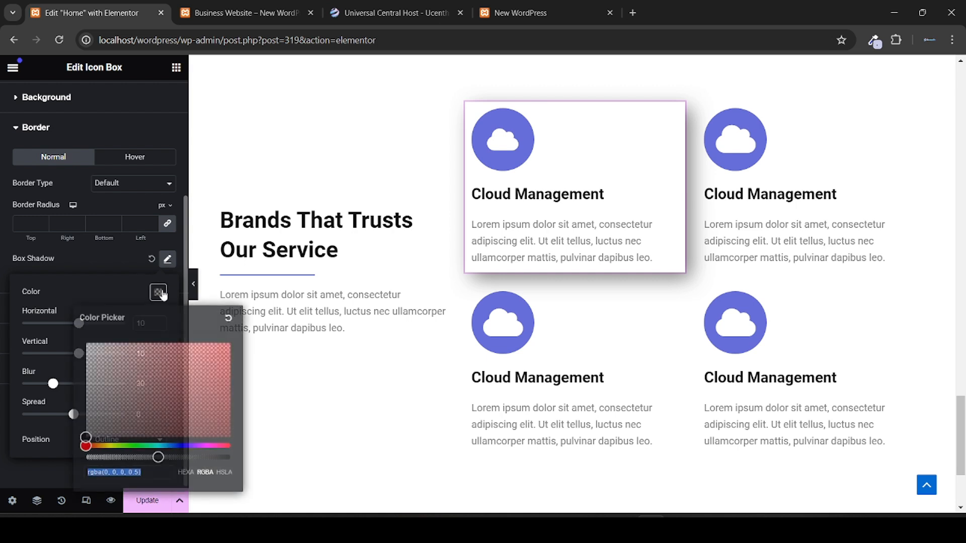
pyautogui.click(121, 456)
pyautogui.moveTo(110, 460); pyautogui.dragTo(97, 459)
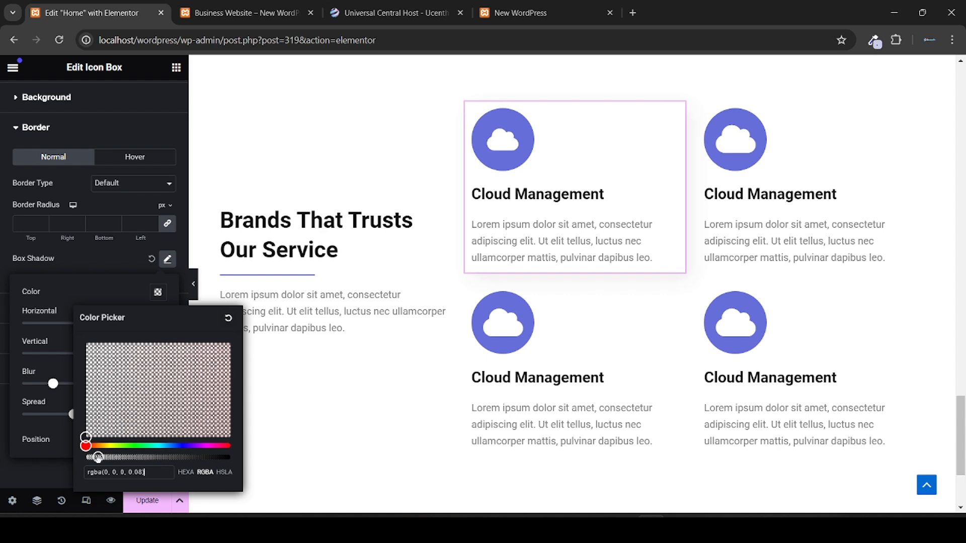
pyautogui.click(129, 251)
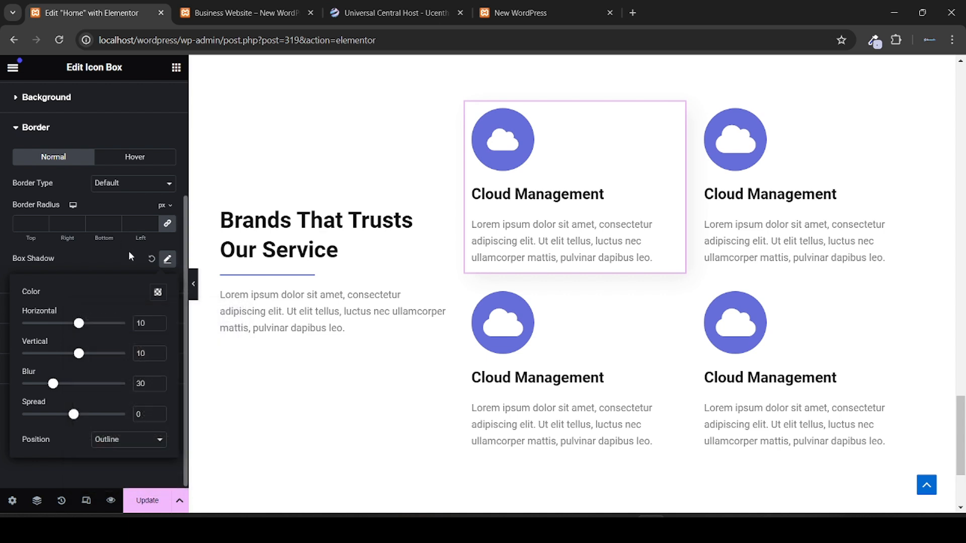
pyautogui.click(18, 224)
pyautogui.write('15')
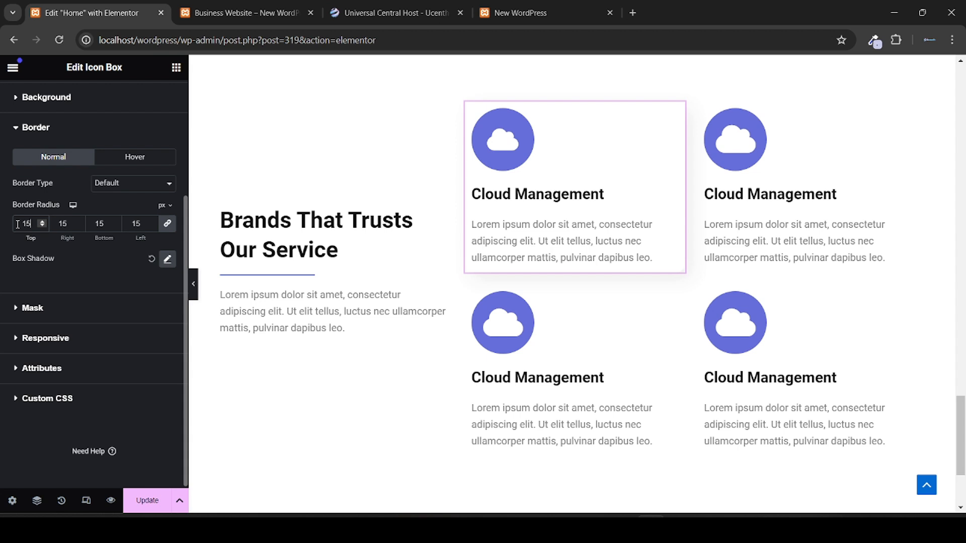
# Step: Copy the first service card and paste its style onto the lower-right Cloud Management card
pyautogui.rightClick(586, 177)
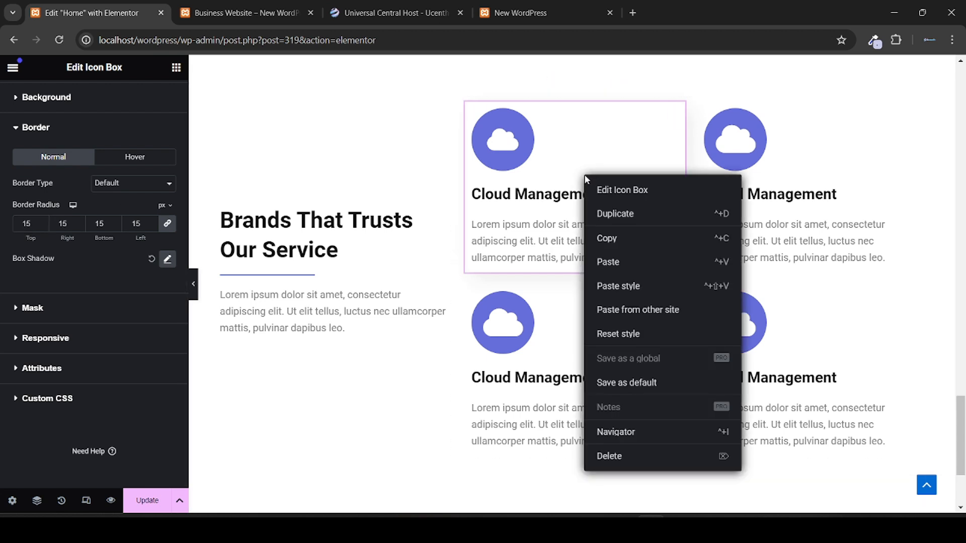
pyautogui.click(626, 248)
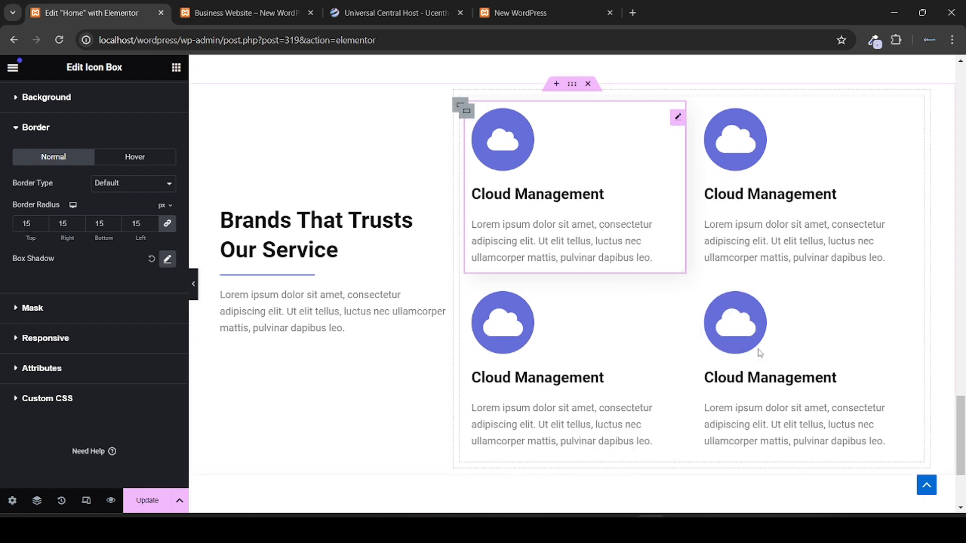
pyautogui.rightClick(769, 385)
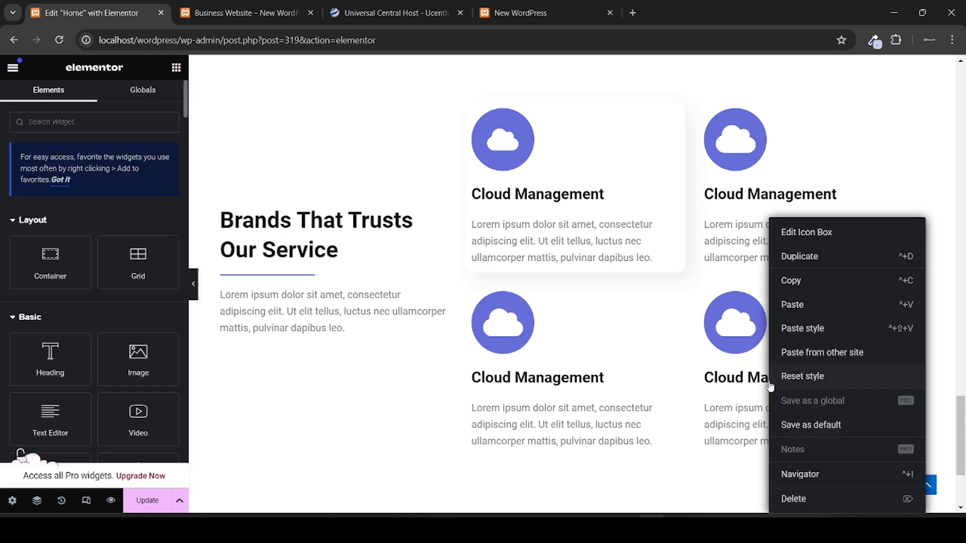
pyautogui.click(810, 334)
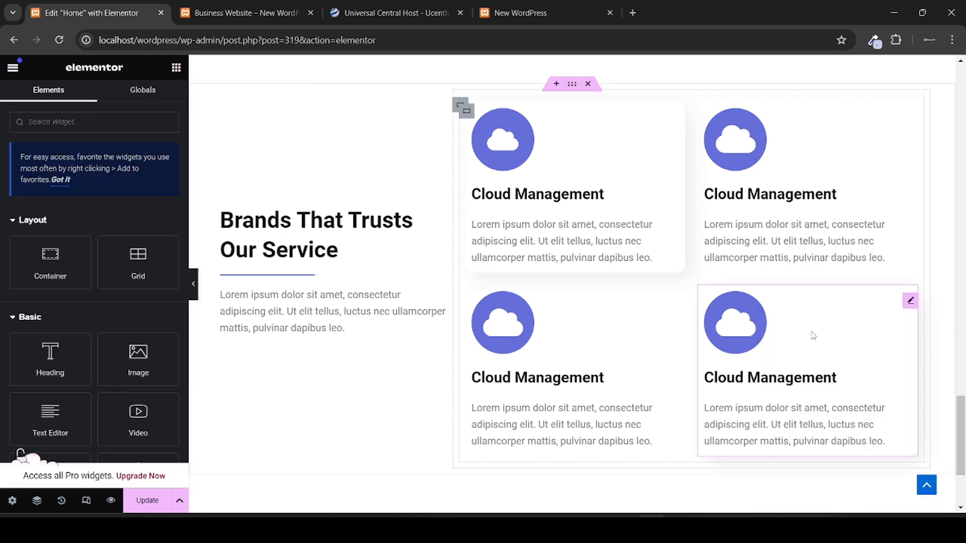
# Step: Preview the services section without the editing panel and save the page changes
pyautogui.click(194, 287)
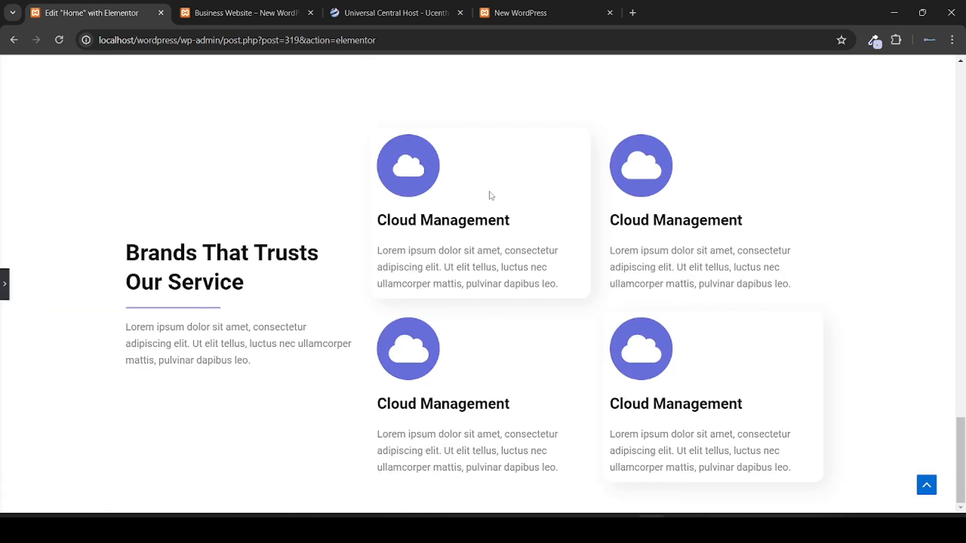
pyautogui.click(4, 283)
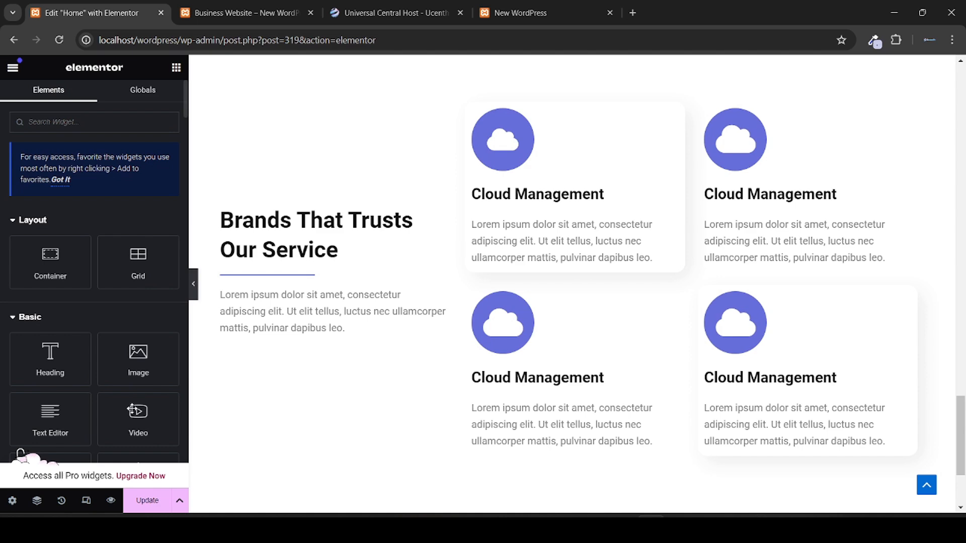
pyautogui.click(147, 505)
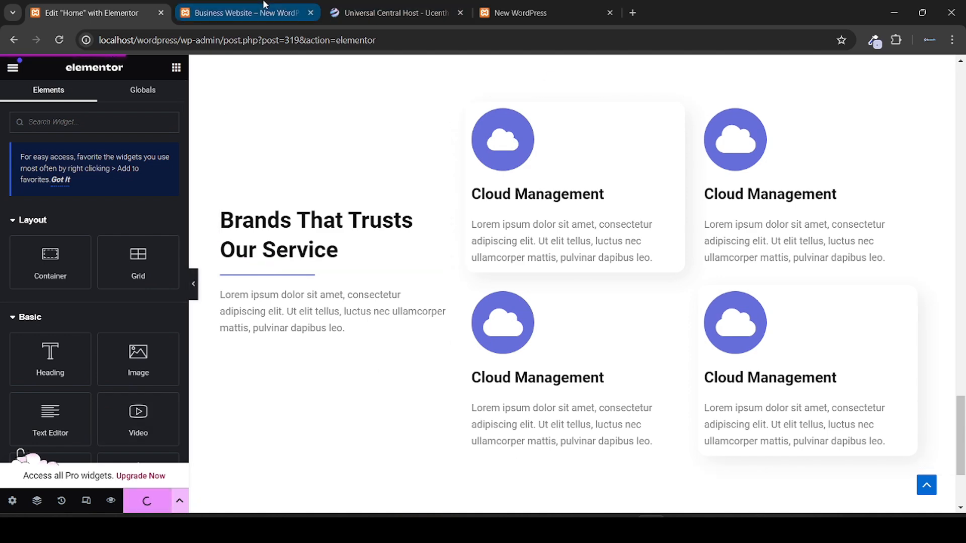
# Step: Compare the four service cards with those on the reference page and open the upper-right icon box for editing
pyautogui.click(279, 21)
pyautogui.scroll(-5, 397, 323)
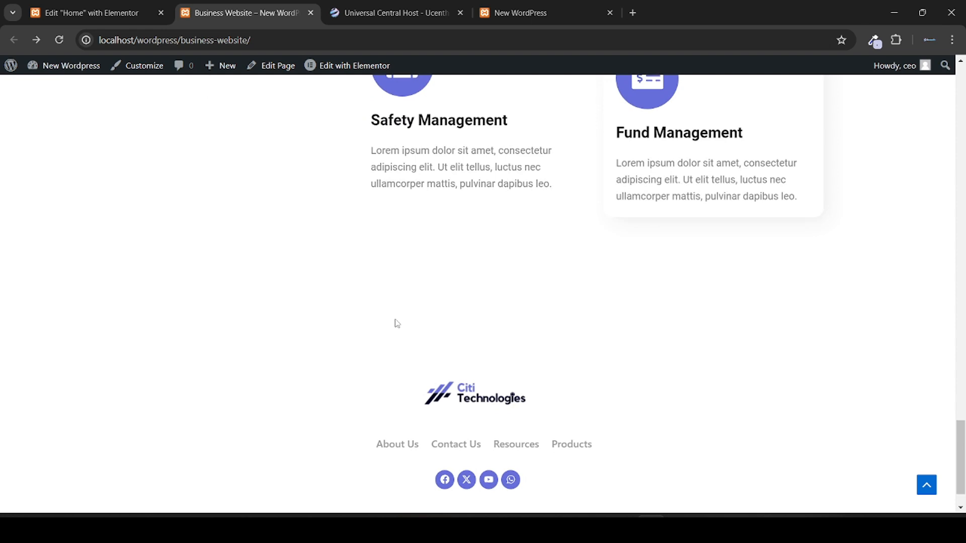
pyautogui.scroll(4, 397, 323)
pyautogui.scroll(-1, 397, 323)
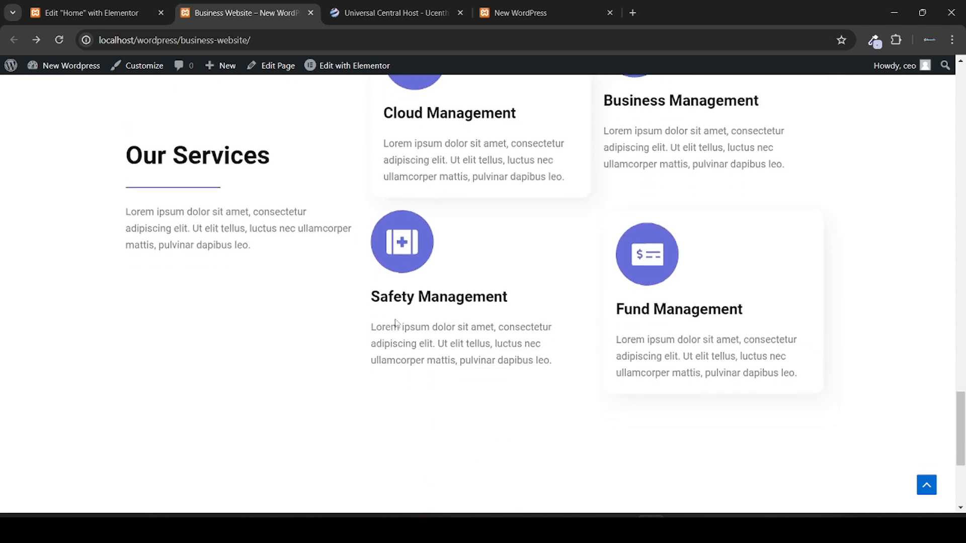
pyautogui.scroll(1, 397, 323)
pyautogui.click(90, 13)
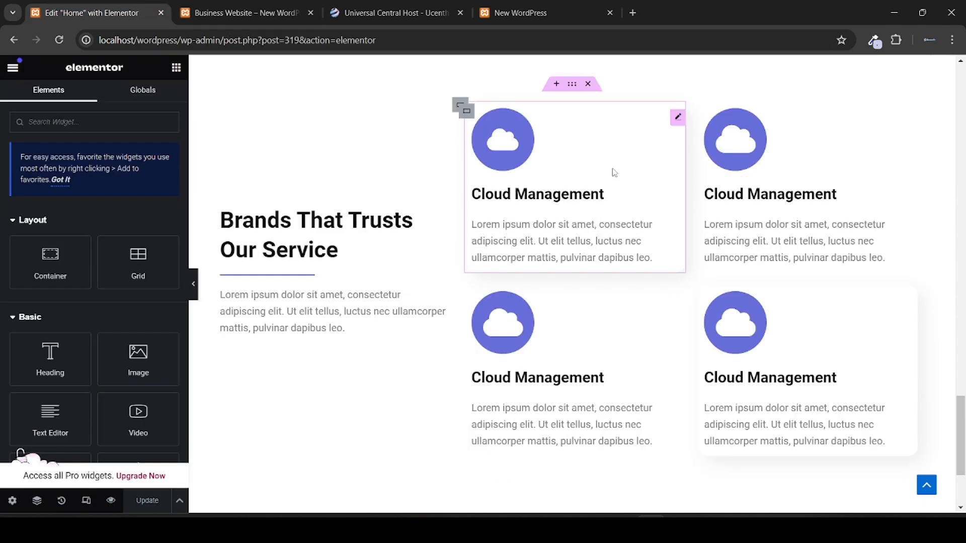
pyautogui.click(297, 13)
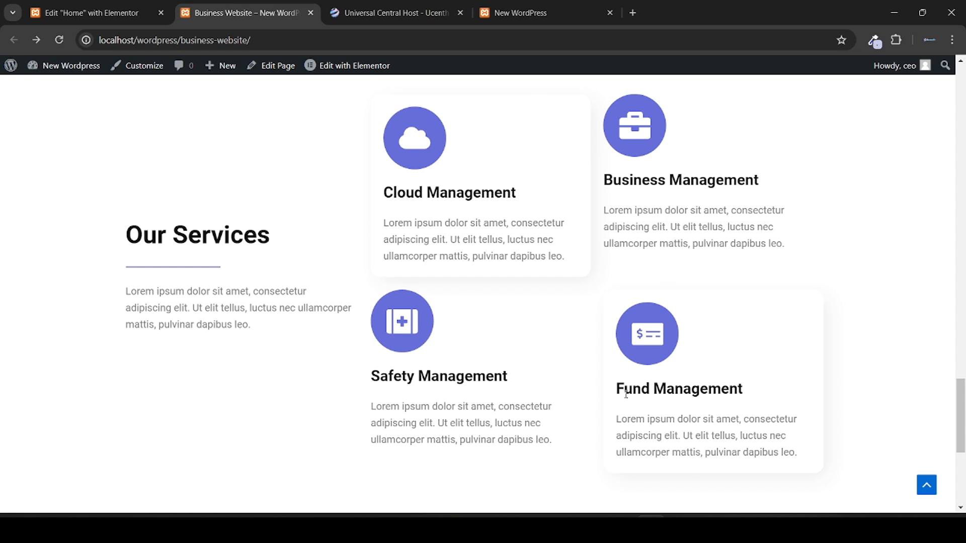
pyautogui.click(151, 10)
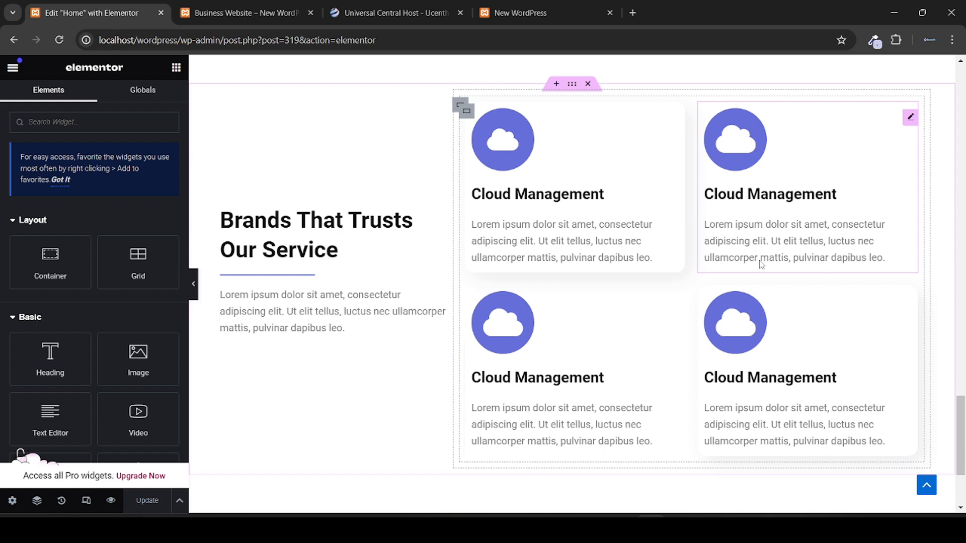
pyautogui.scroll(-3, 761, 265)
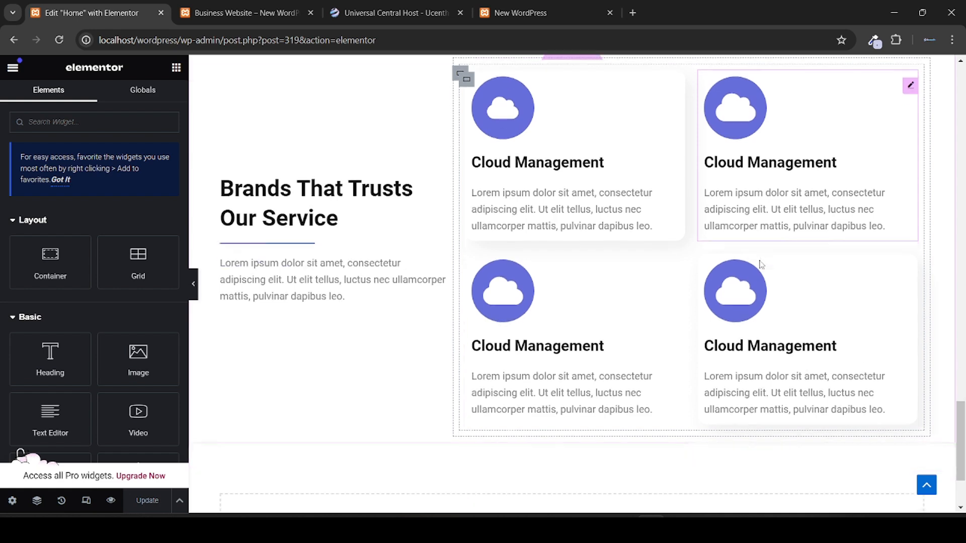
pyautogui.scroll(4, 761, 265)
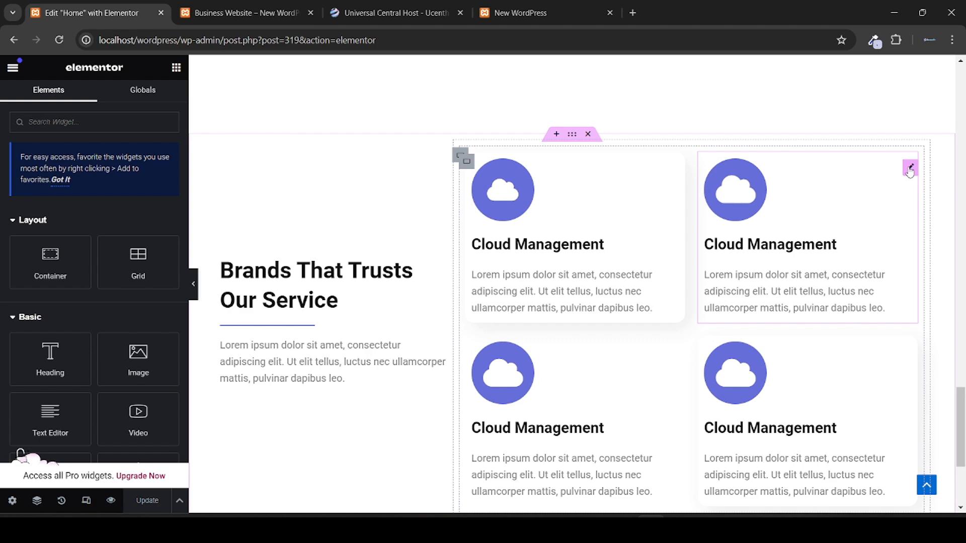
pyautogui.click(909, 168)
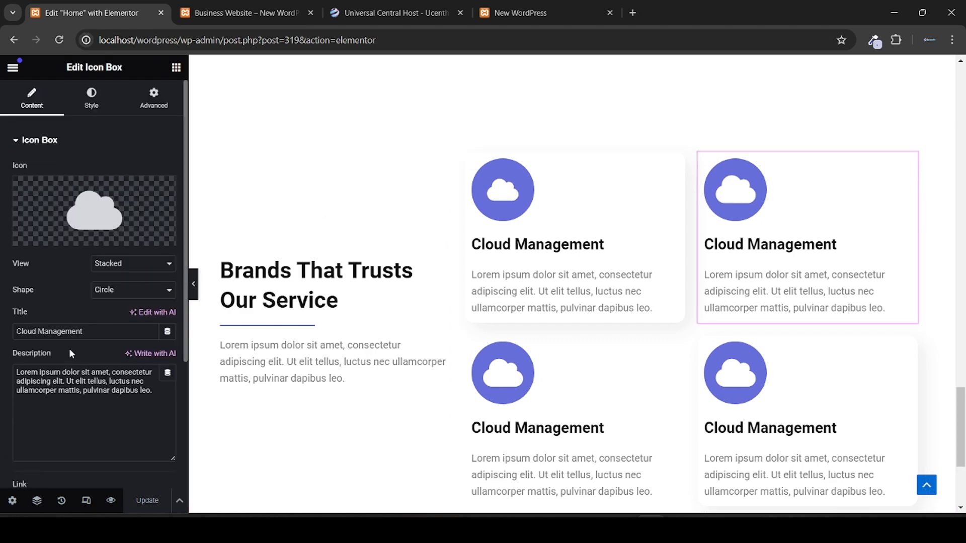
# Step: Check the area below the reference page's service cards and add a 200 px Spacer beneath the services section
pyautogui.scroll(-4, 450, 342)
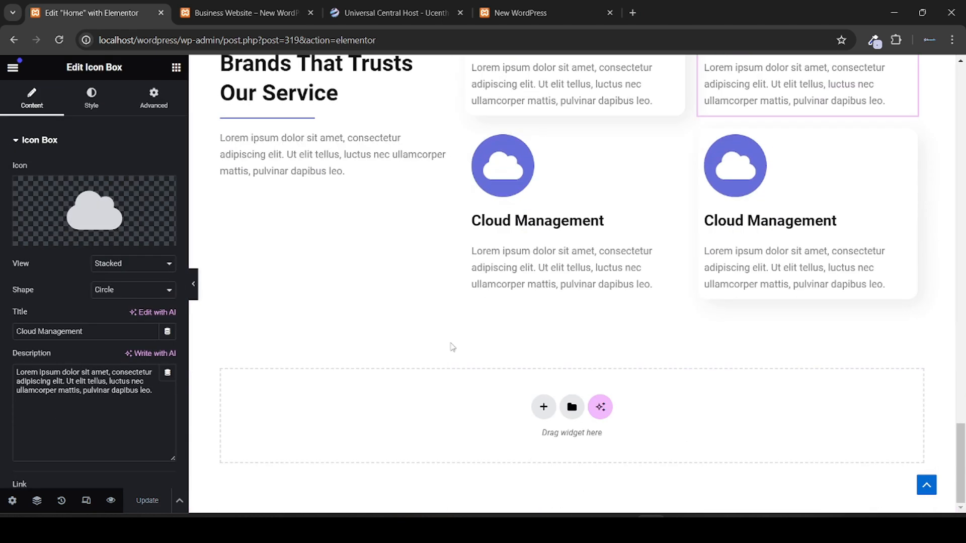
pyautogui.click(259, 4)
pyautogui.scroll(-6, 330, 357)
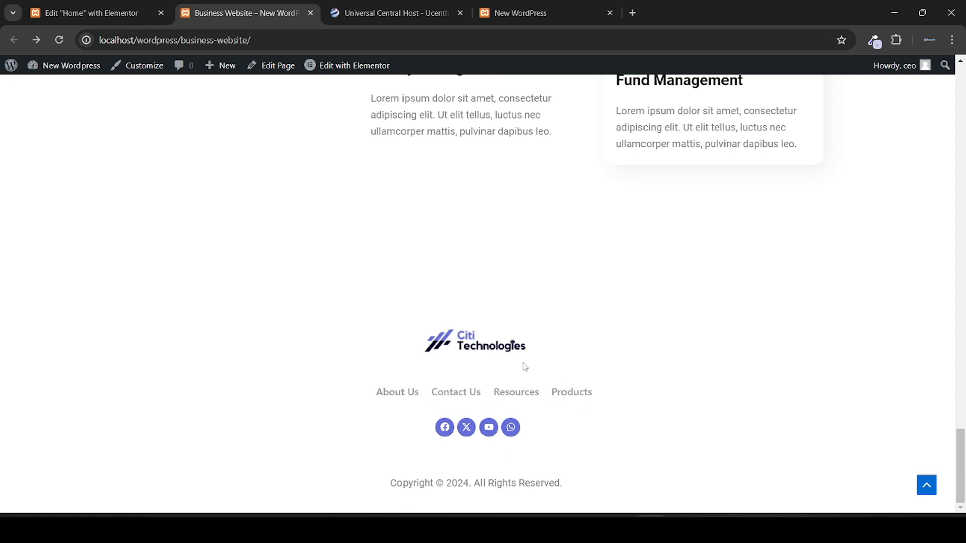
pyautogui.click(103, 10)
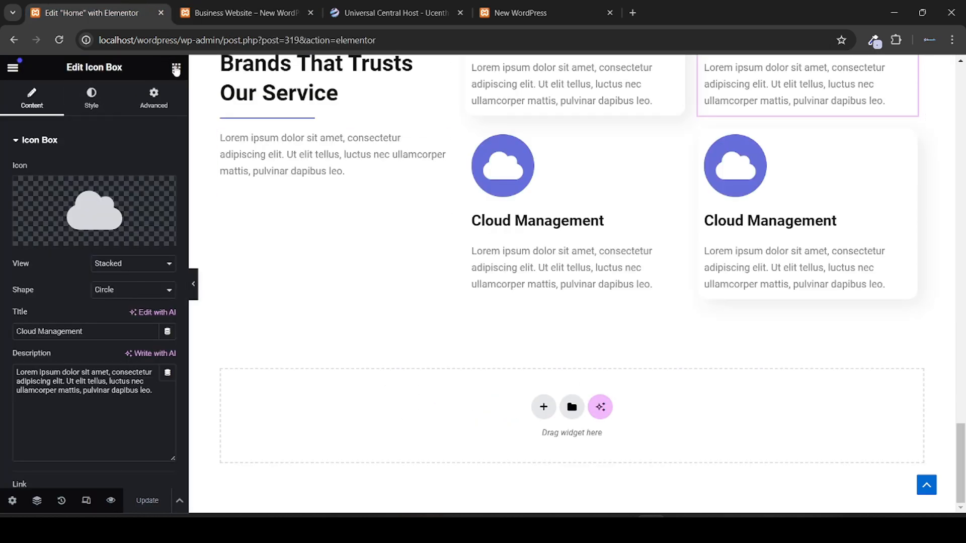
pyautogui.click(176, 69)
pyautogui.scroll(-4, 20, 383)
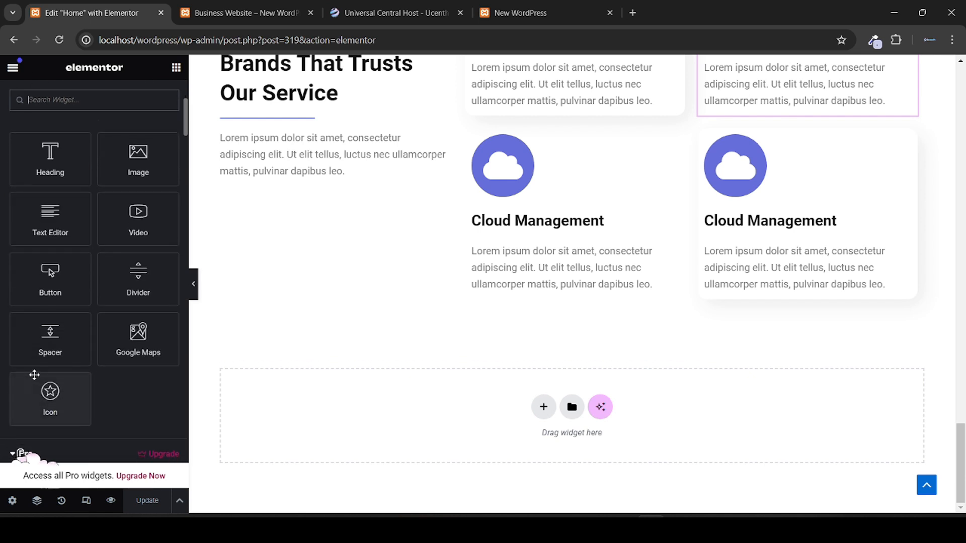
pyautogui.moveTo(49, 336); pyautogui.dragTo(324, 443)
pyautogui.click(148, 184)
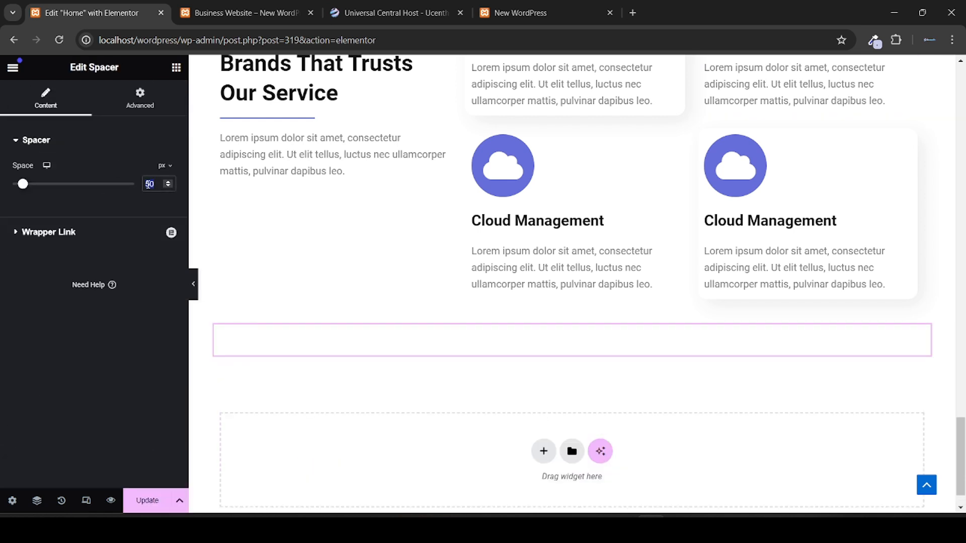
pyautogui.press('BackSpace')
pyautogui.press('BackSpace')
pyautogui.write('200')
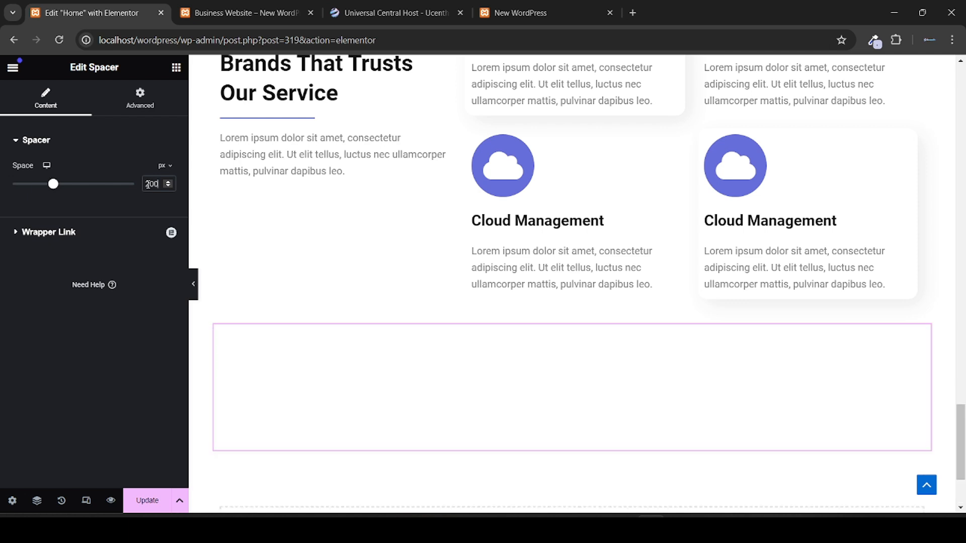
# Step: Check the reference footer and add a single-column vertical Flexbox container below the spacer
pyautogui.scroll(-3, 513, 297)
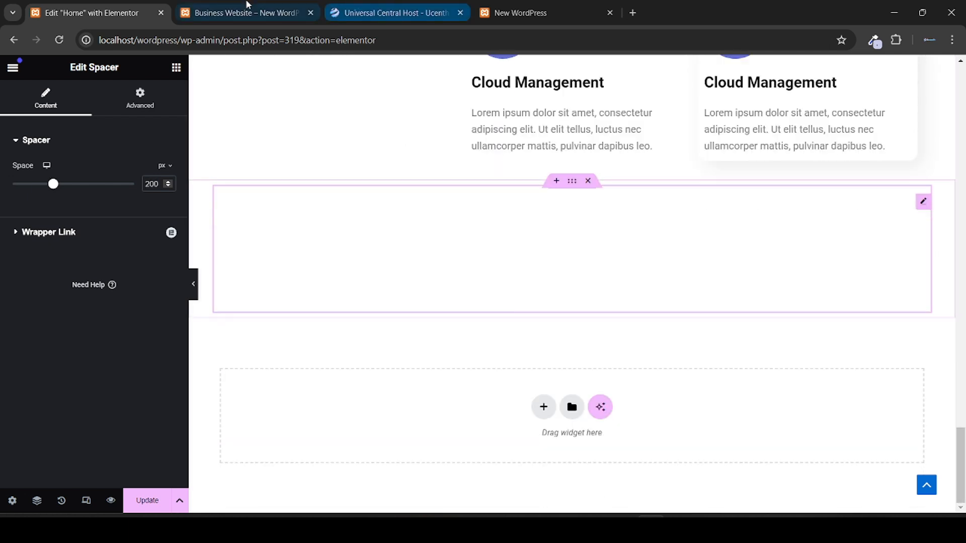
pyautogui.click(247, 6)
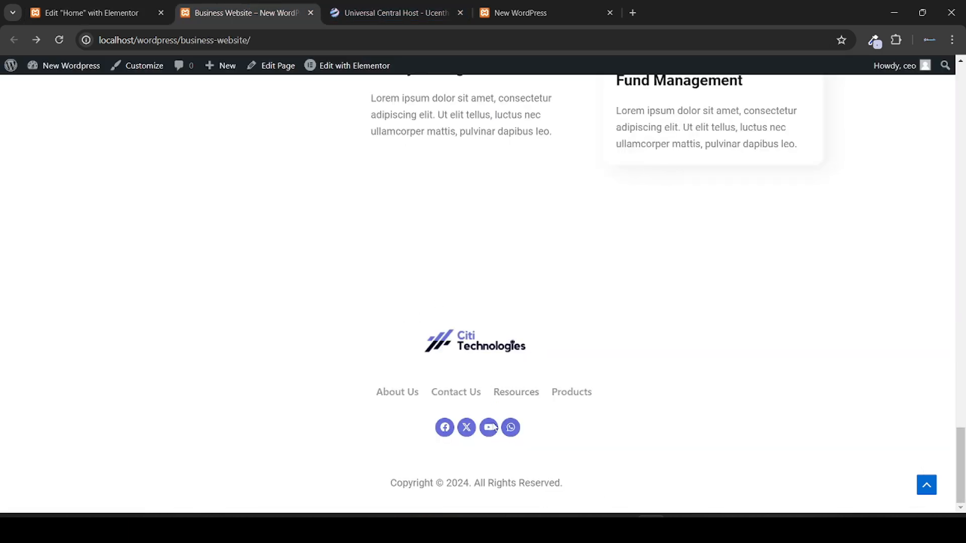
pyautogui.click(56, 5)
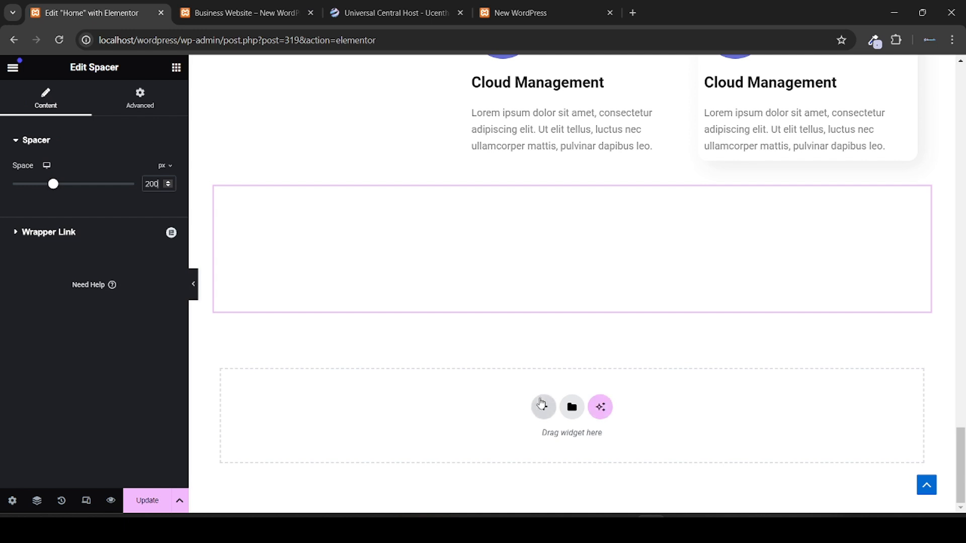
pyautogui.click(543, 406)
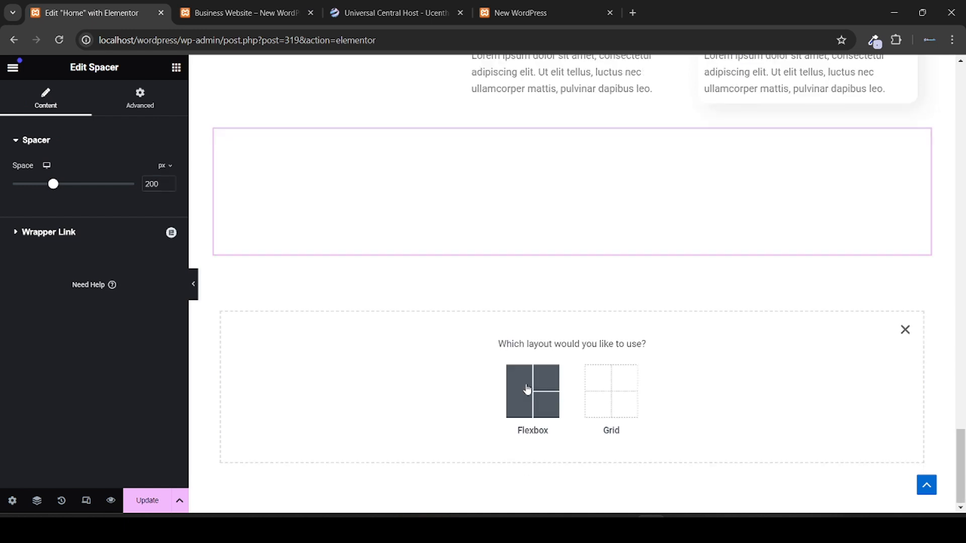
pyautogui.click(547, 388)
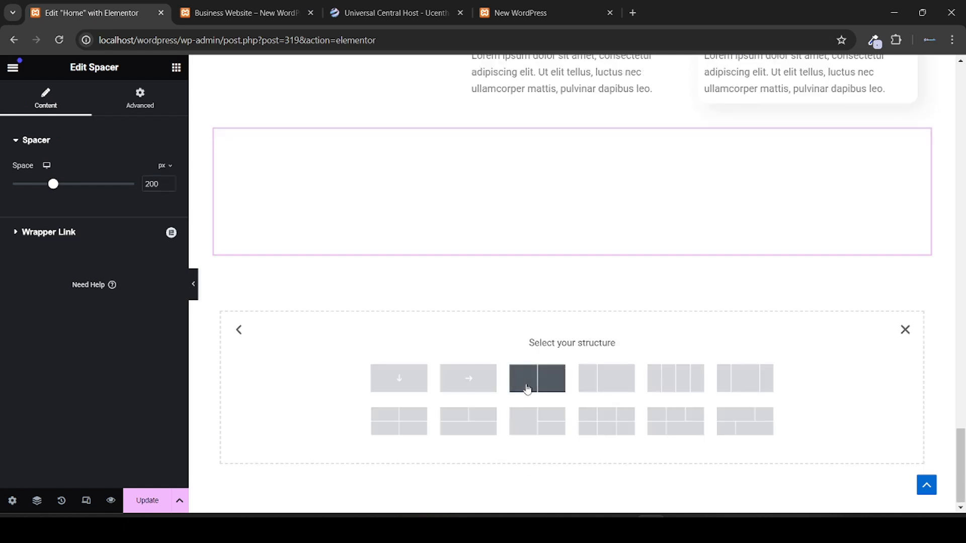
pyautogui.click(410, 392)
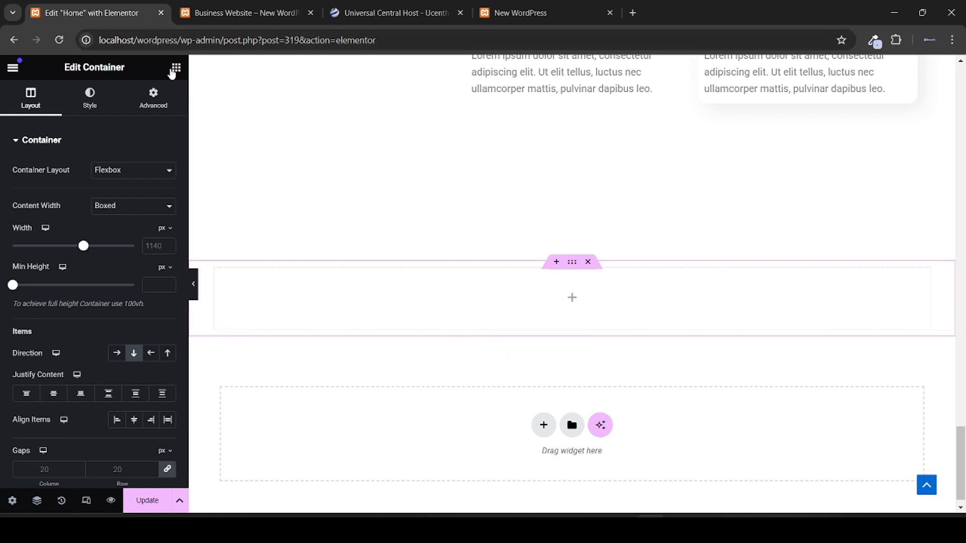
# Step: Add an Image widget to the new container and choose the logo citilogo-design.png from the media library
pyautogui.click(172, 71)
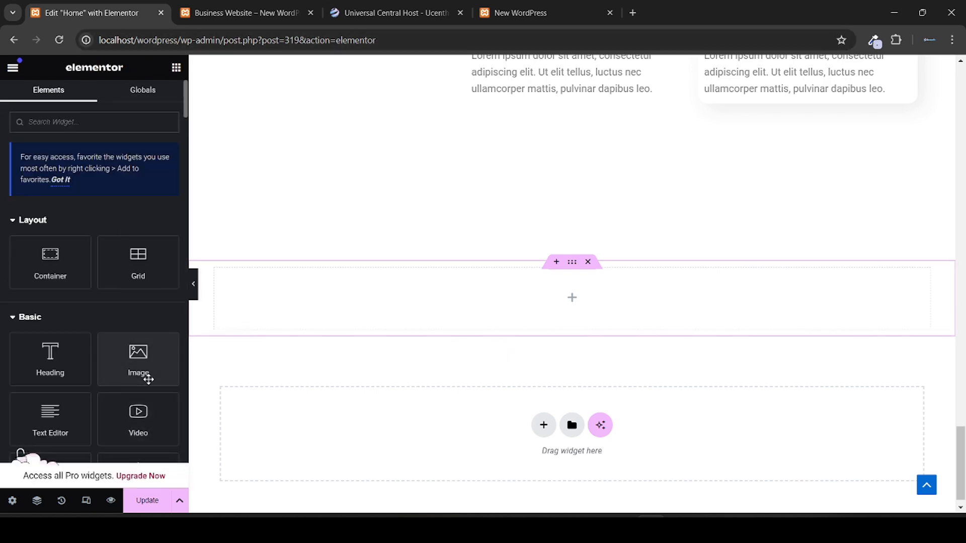
pyautogui.moveTo(144, 377); pyautogui.dragTo(511, 312)
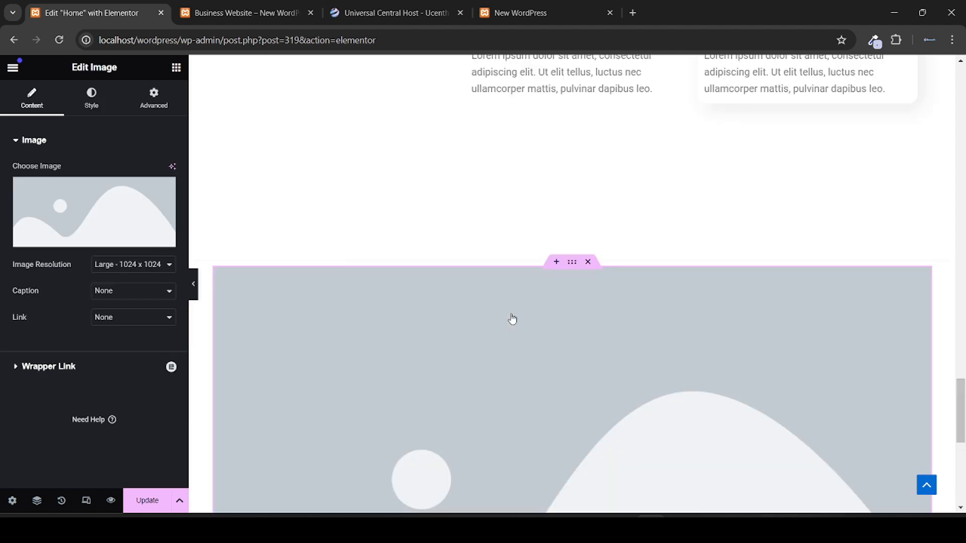
pyautogui.moveTo(100, 215)
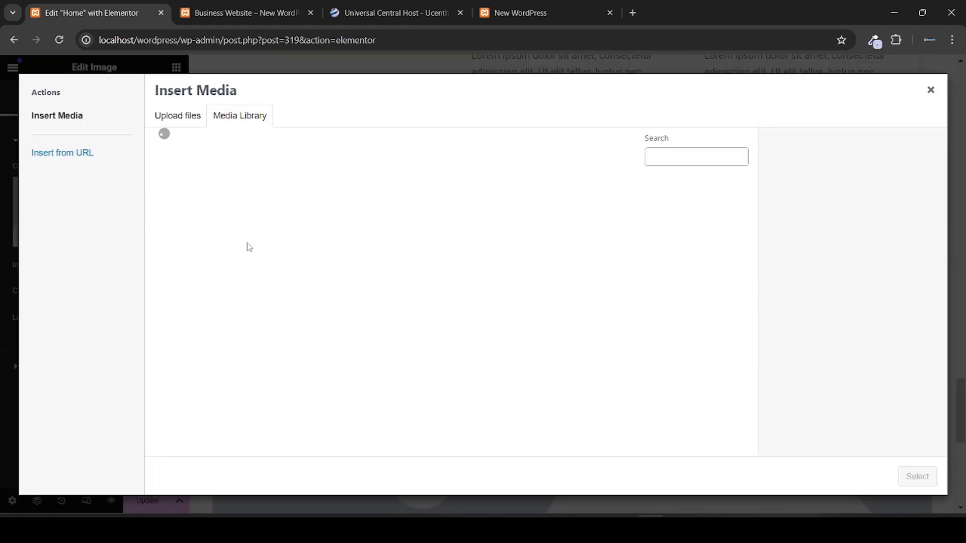
pyautogui.click(176, 224)
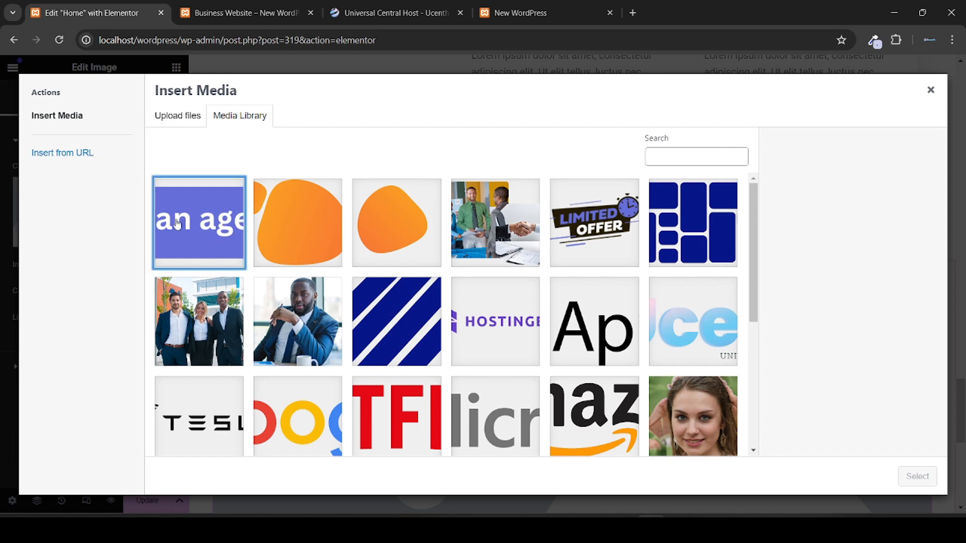
pyautogui.scroll(-2, 548, 372)
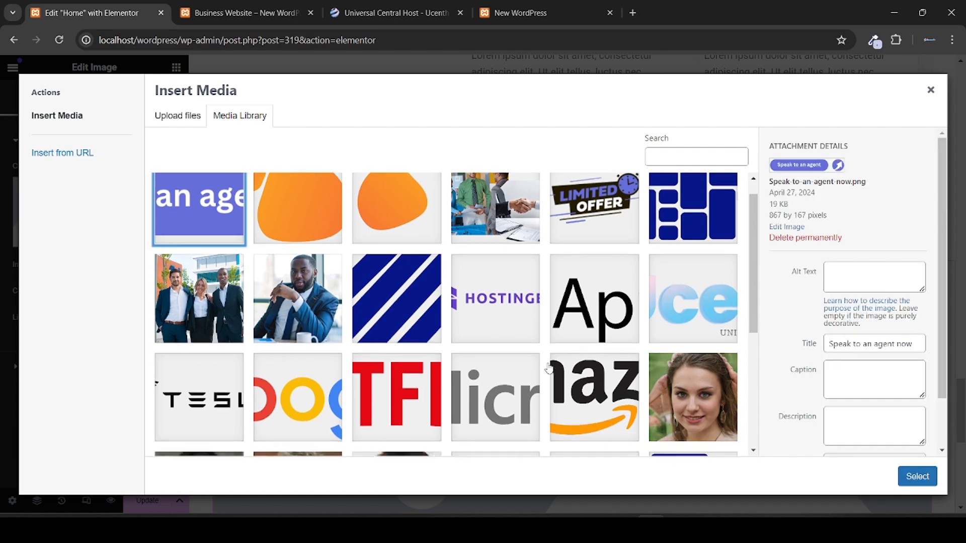
pyautogui.scroll(-1, 609, 408)
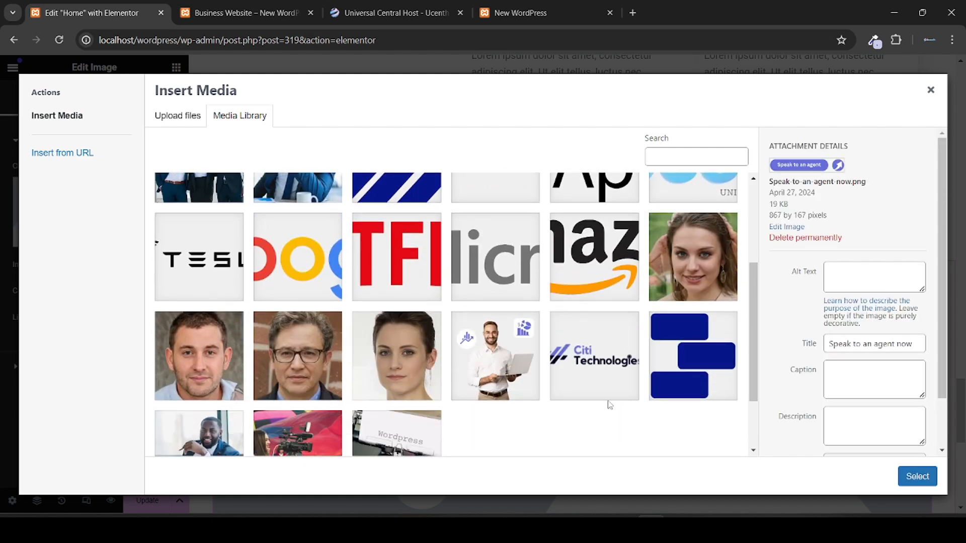
pyautogui.click(609, 361)
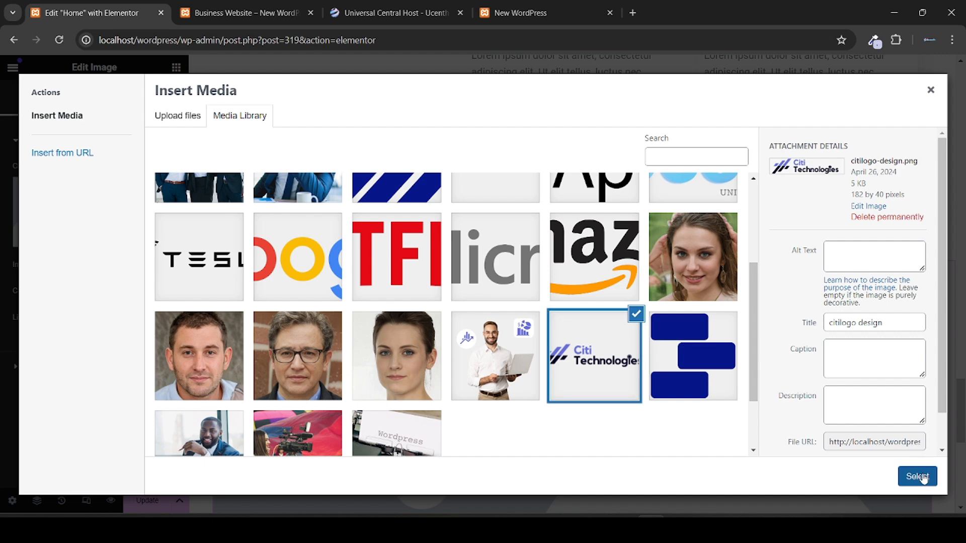
pyautogui.click(921, 478)
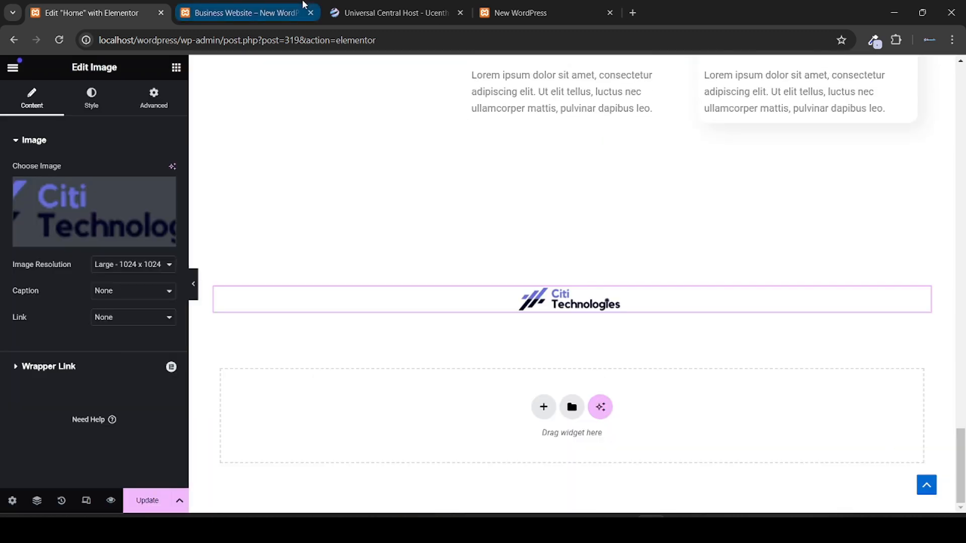
# Step: Check the reference footer, copy the header's navigation menu widget and paste it below the footer logo
pyautogui.click(177, 67)
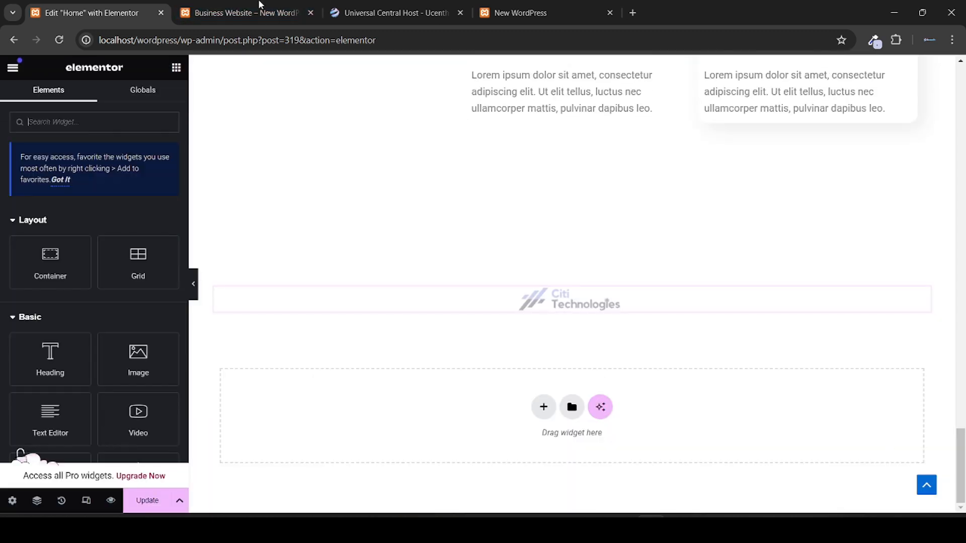
pyautogui.click(267, 6)
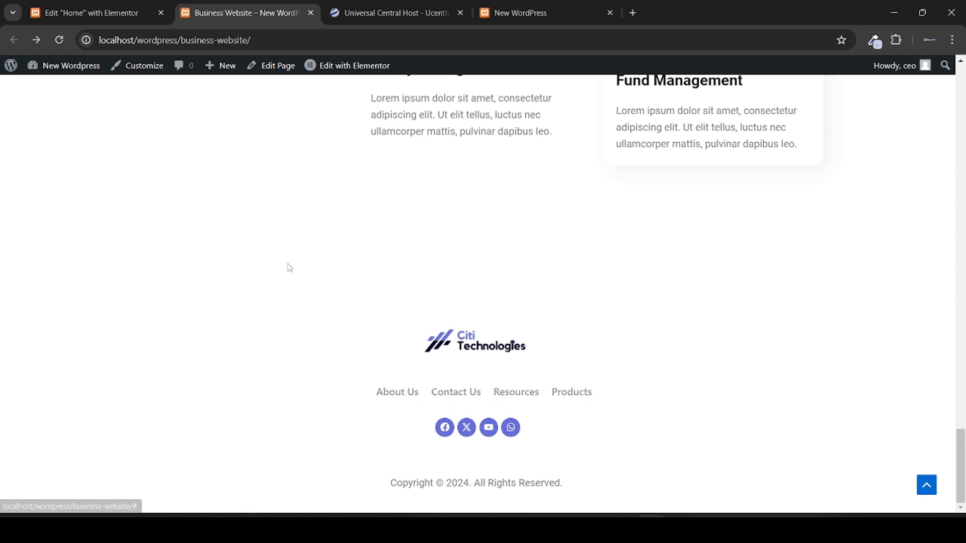
pyautogui.click(106, 6)
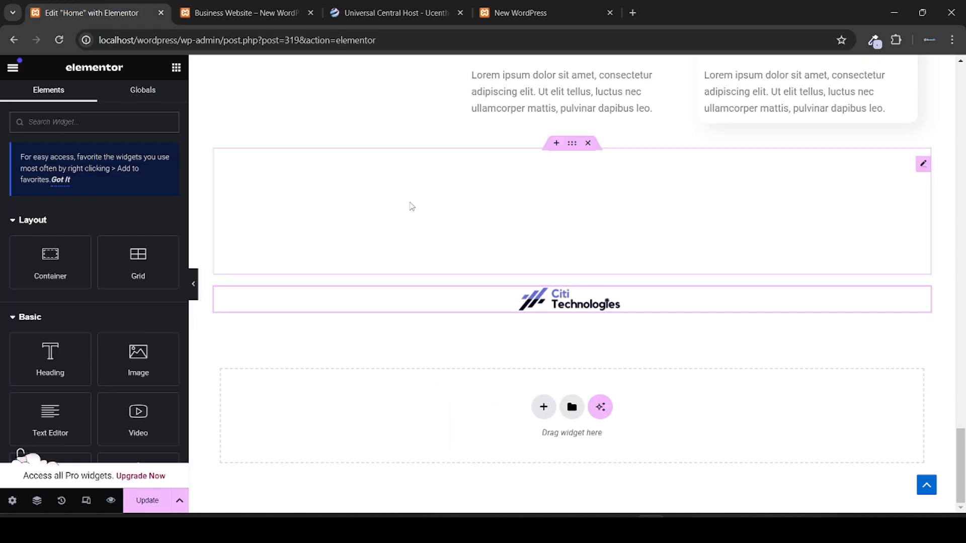
pyautogui.scroll(20, 533, 229)
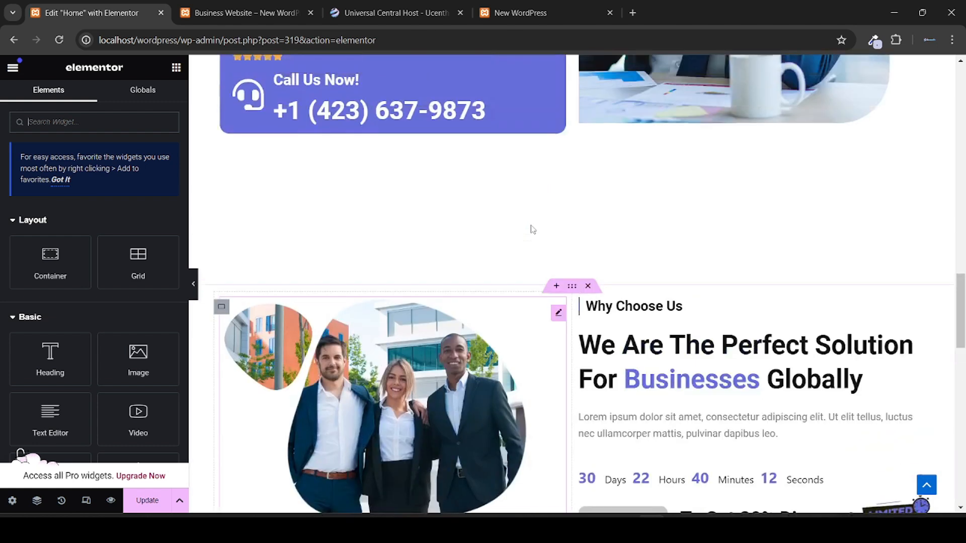
pyautogui.scroll(10, 533, 229)
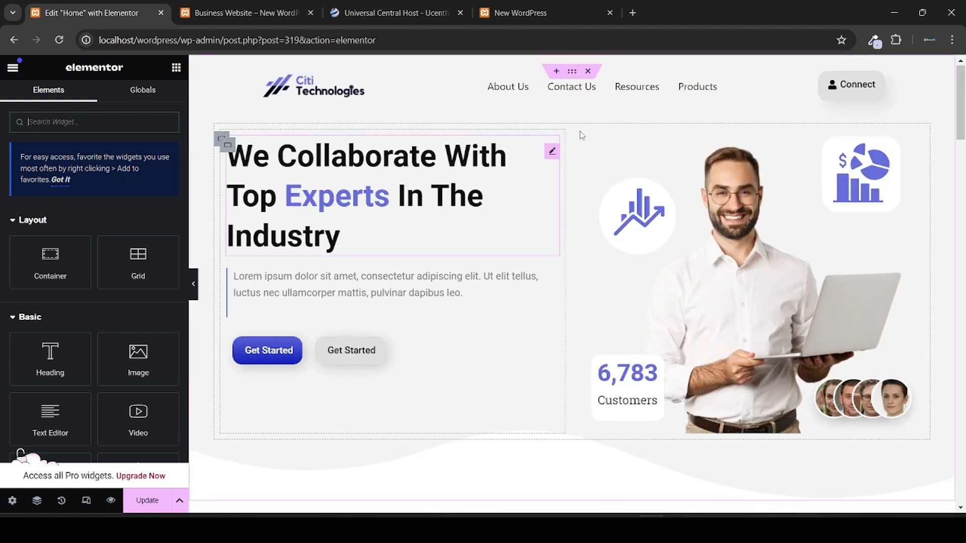
pyautogui.rightClick(615, 91)
pyautogui.click(648, 152)
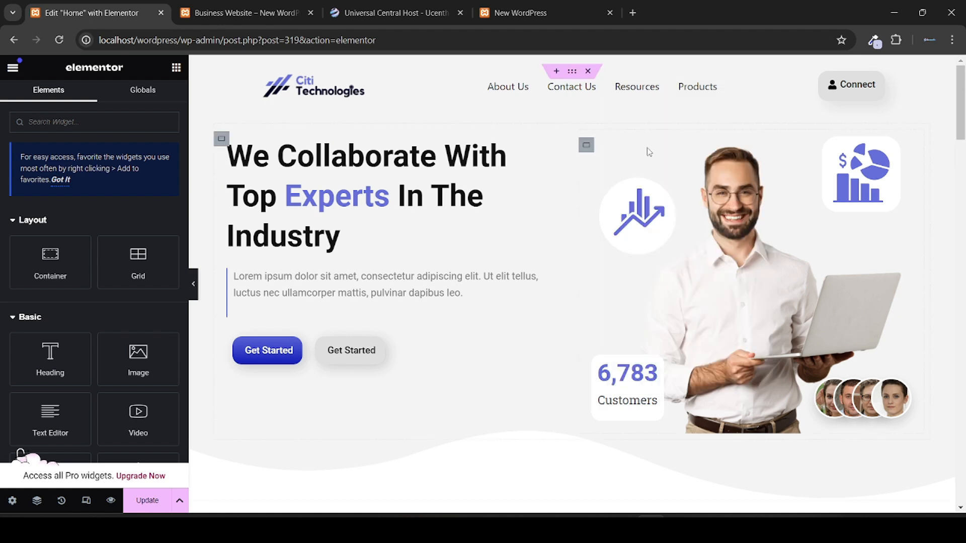
pyautogui.scroll(-20, 649, 152)
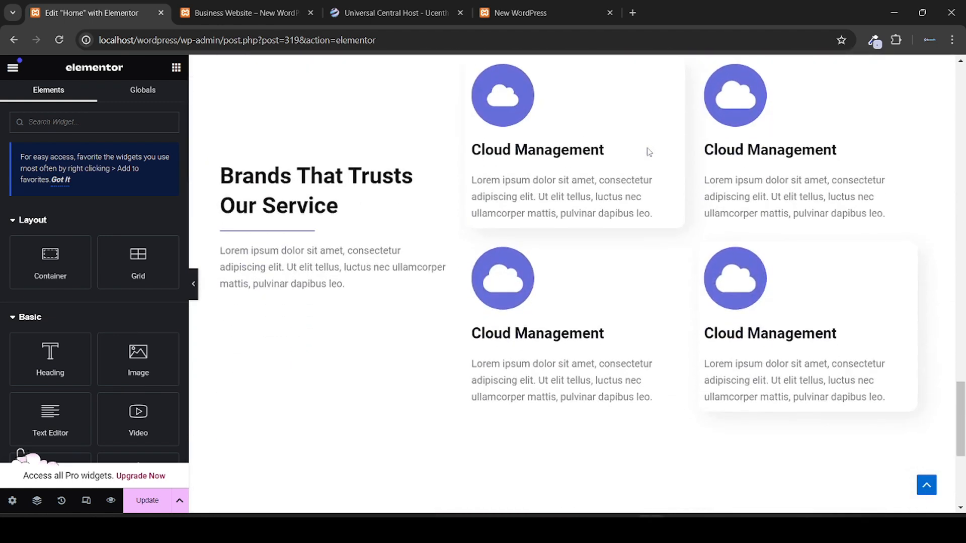
pyautogui.scroll(-5, 649, 152)
pyautogui.rightClick(597, 298)
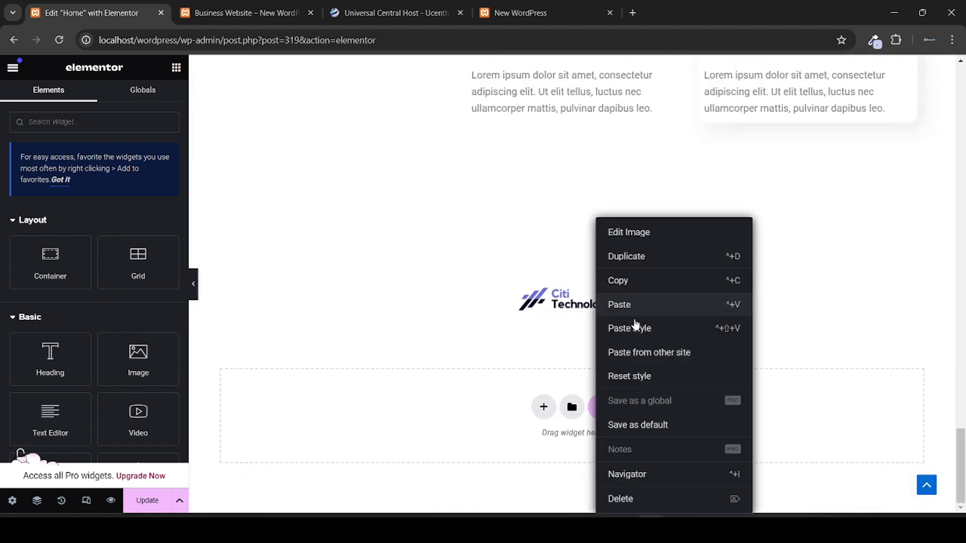
pyautogui.click(620, 305)
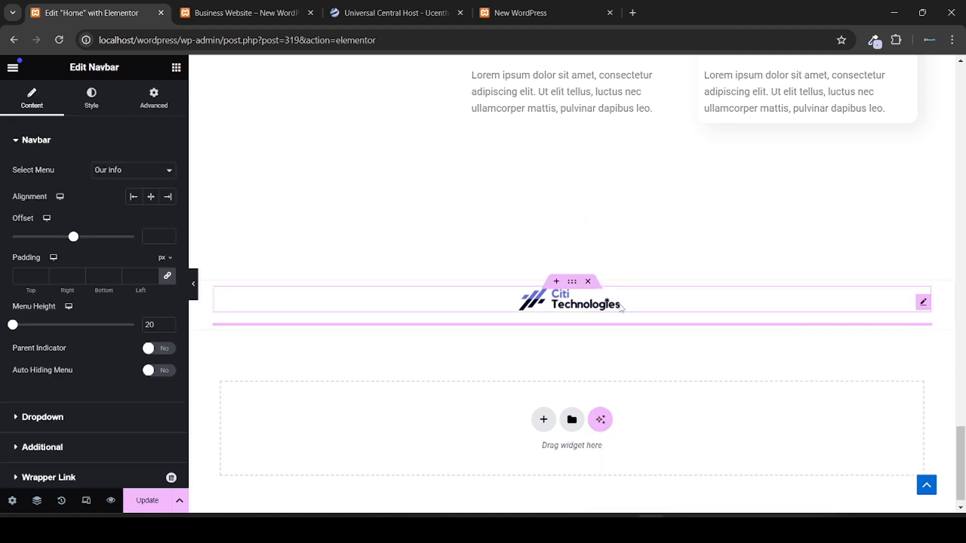
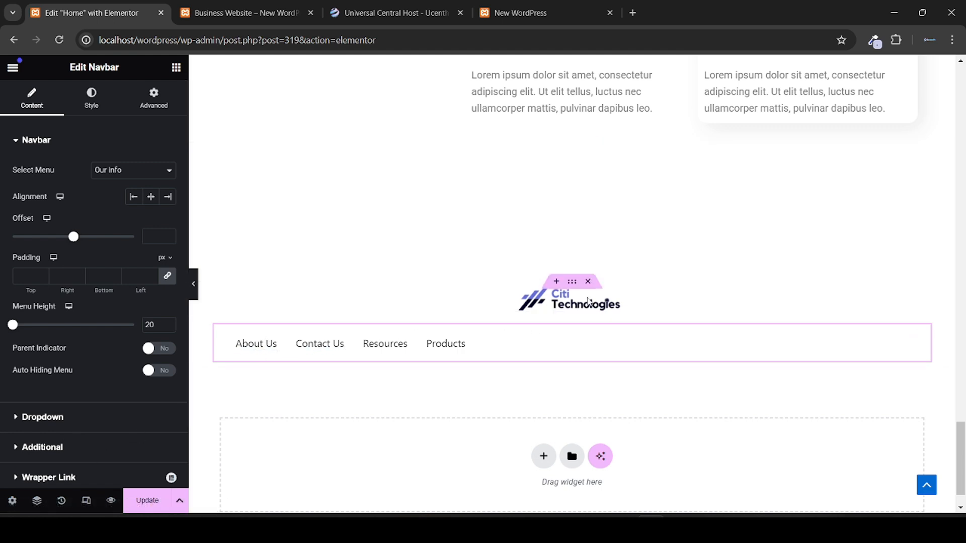
# Step: Center the footer container's content with Justify Content and Align Items, and compare it with the reference footer
pyautogui.click(574, 288)
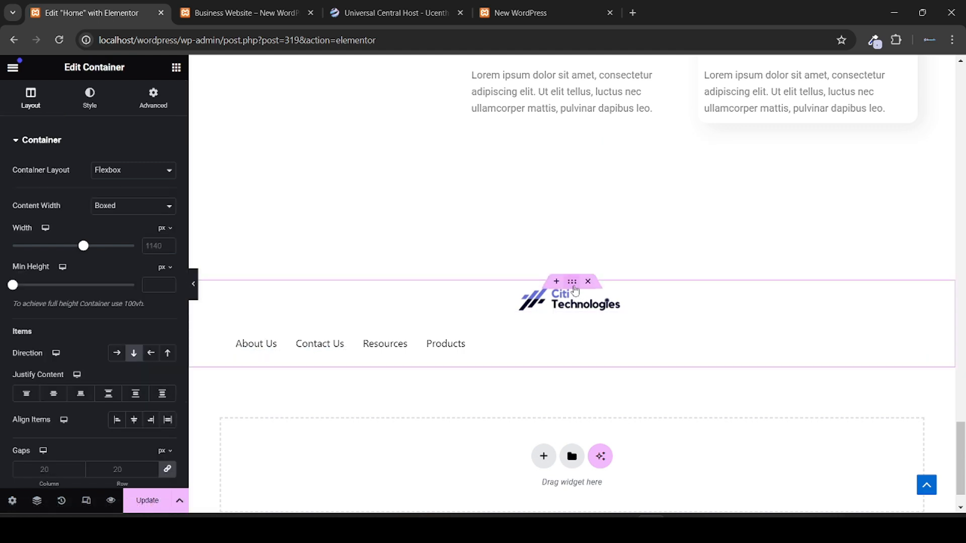
pyautogui.click(134, 422)
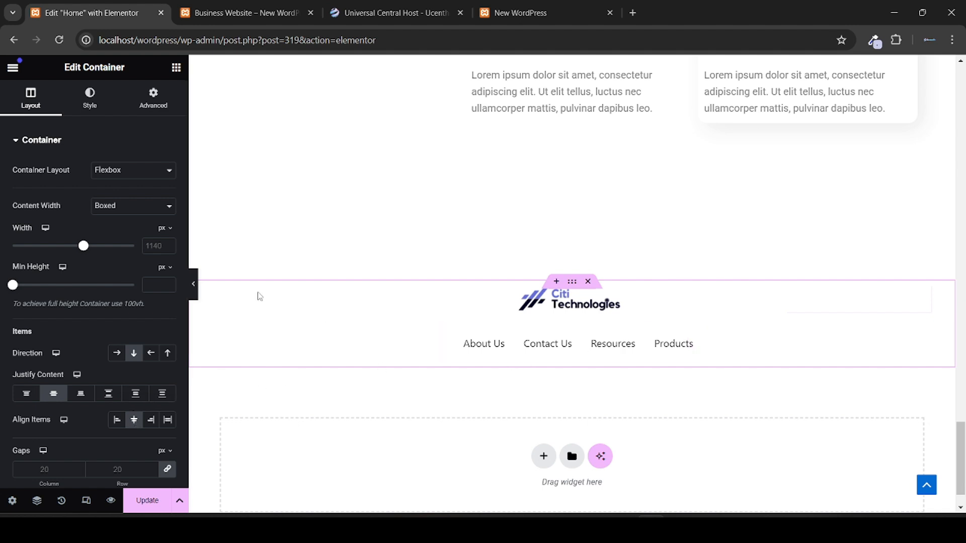
pyautogui.click(247, 11)
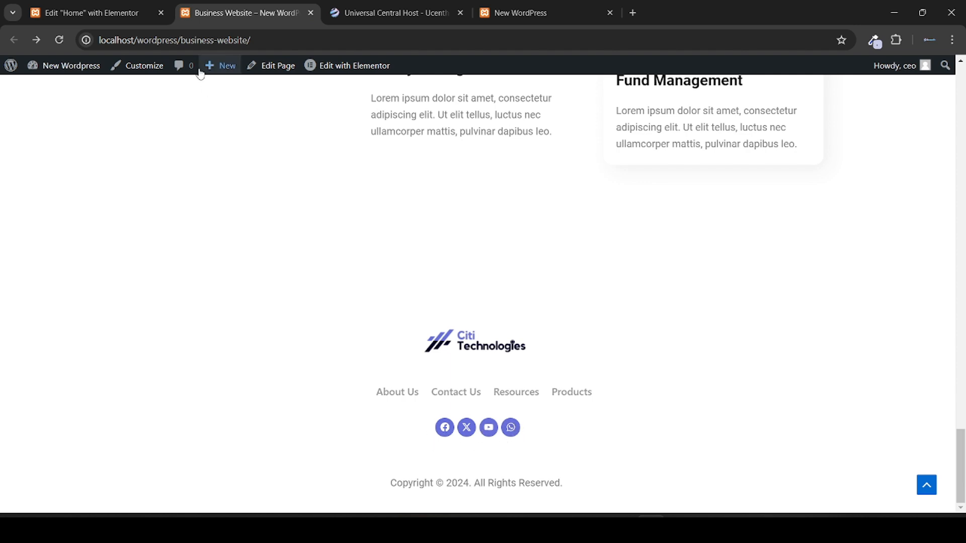
pyautogui.click(94, 4)
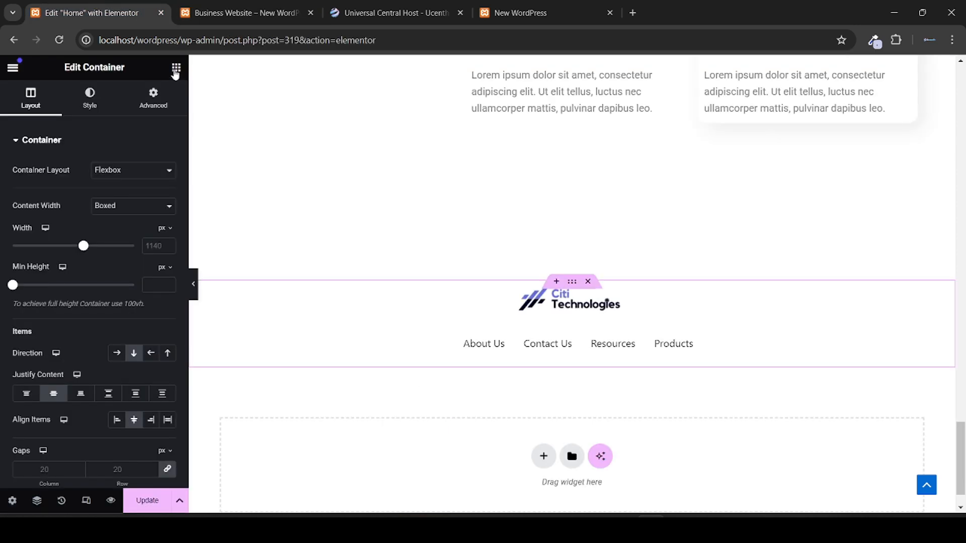
# Step: Add a Social Icons widget below the footer menu and set its icon shape to Circle
pyautogui.click(176, 69)
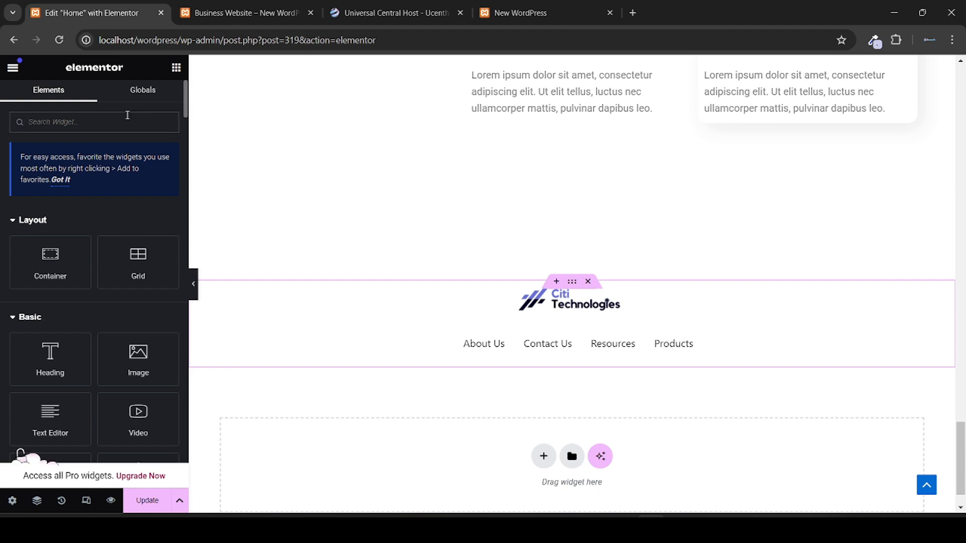
pyautogui.write('social')
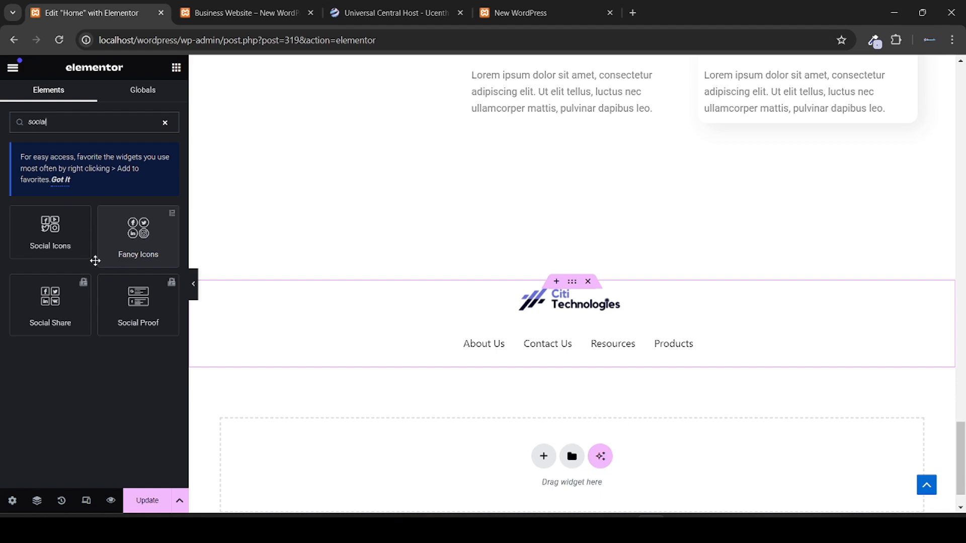
pyautogui.moveTo(64, 251); pyautogui.dragTo(610, 352)
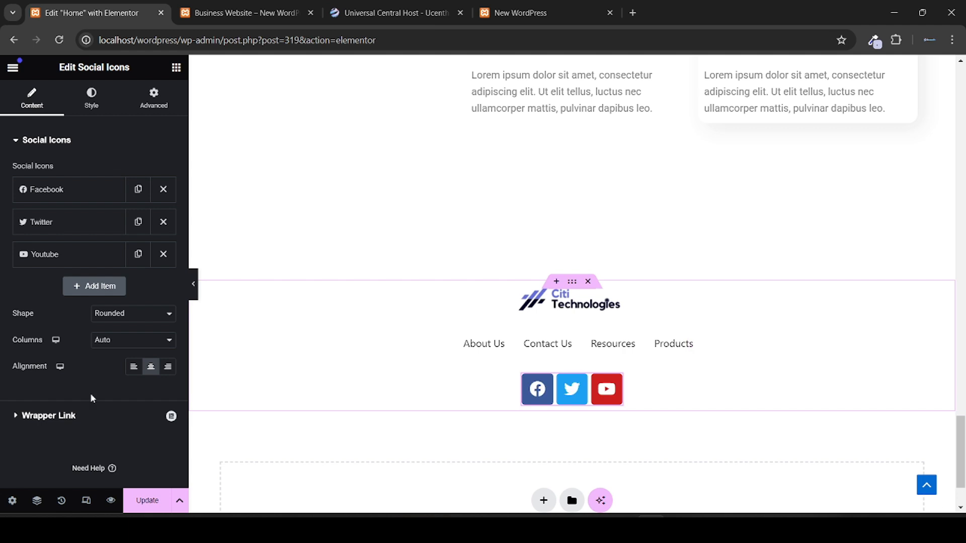
pyautogui.click(118, 316)
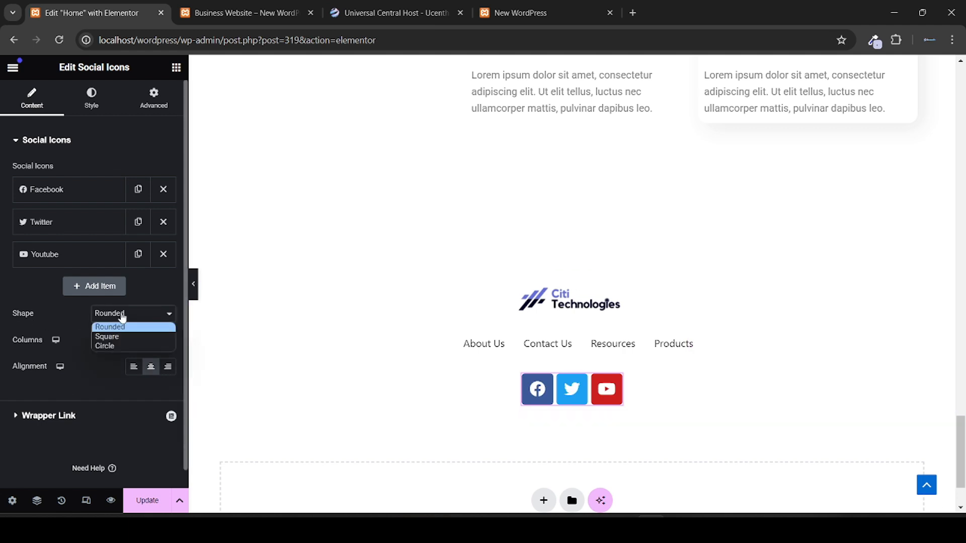
pyautogui.click(118, 347)
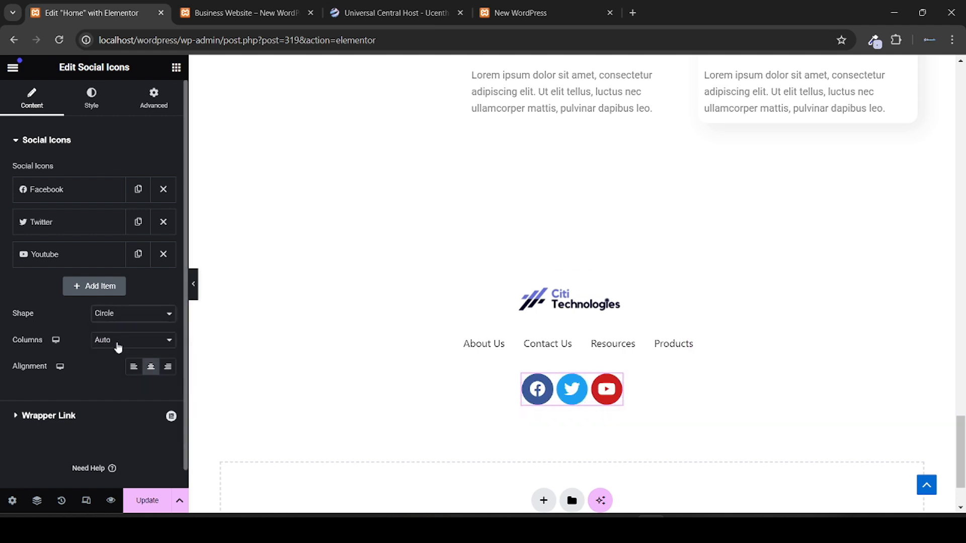
pyautogui.click(92, 106)
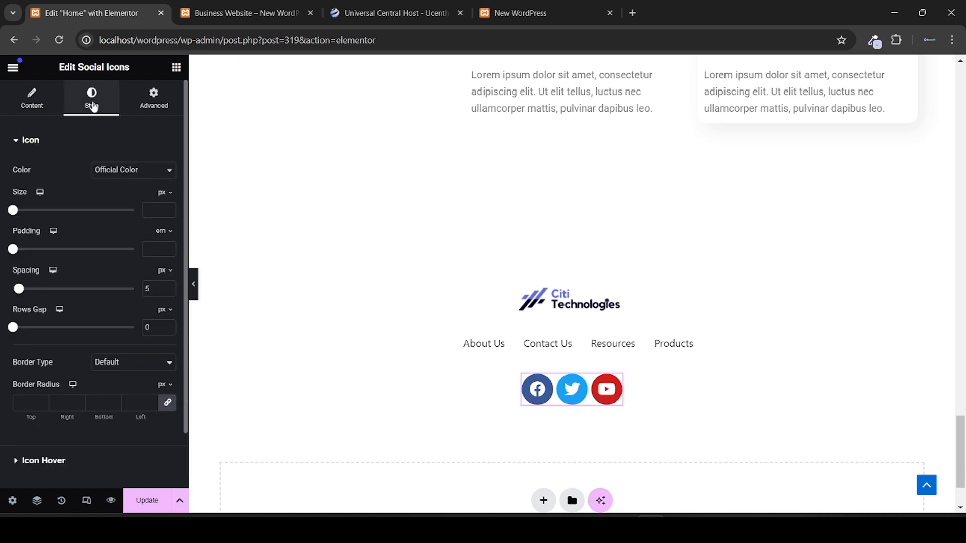
pyautogui.click(34, 110)
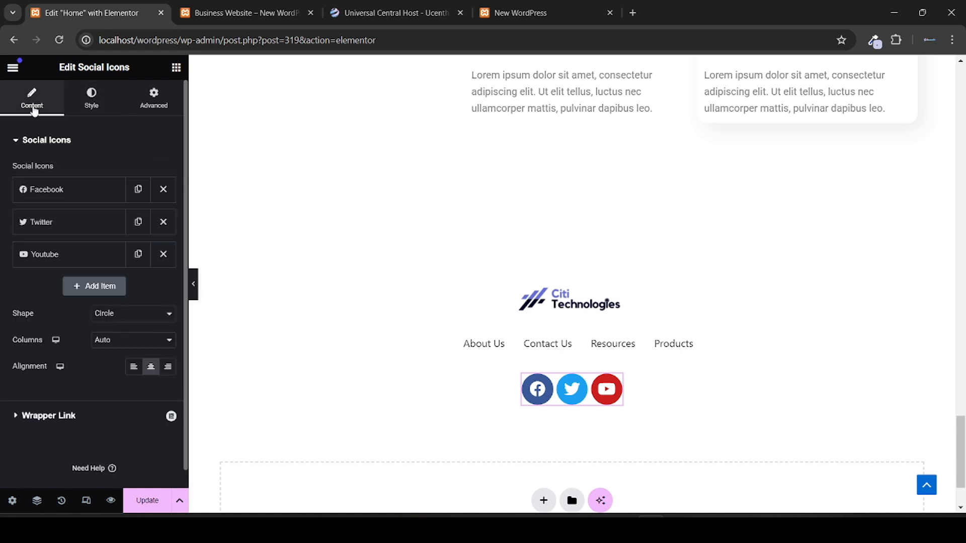
# Step: Add a fourth item to the social icons and give it the Whatsapp icon from the icon library
pyautogui.click(91, 289)
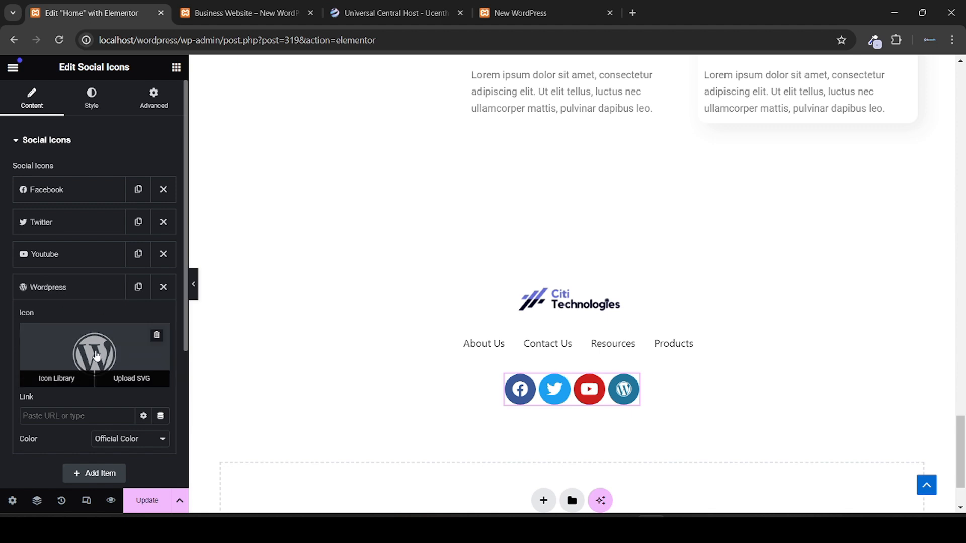
pyautogui.click(91, 375)
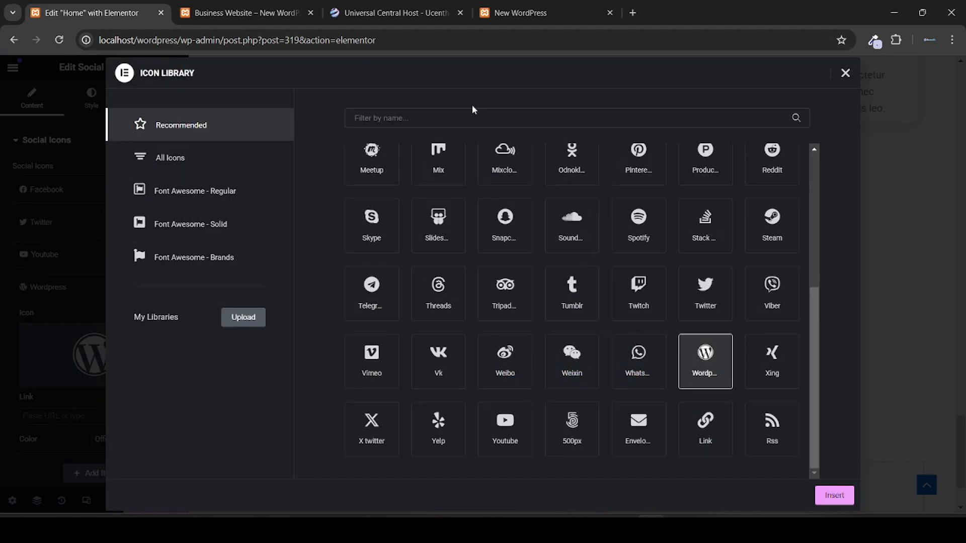
pyautogui.click(463, 116)
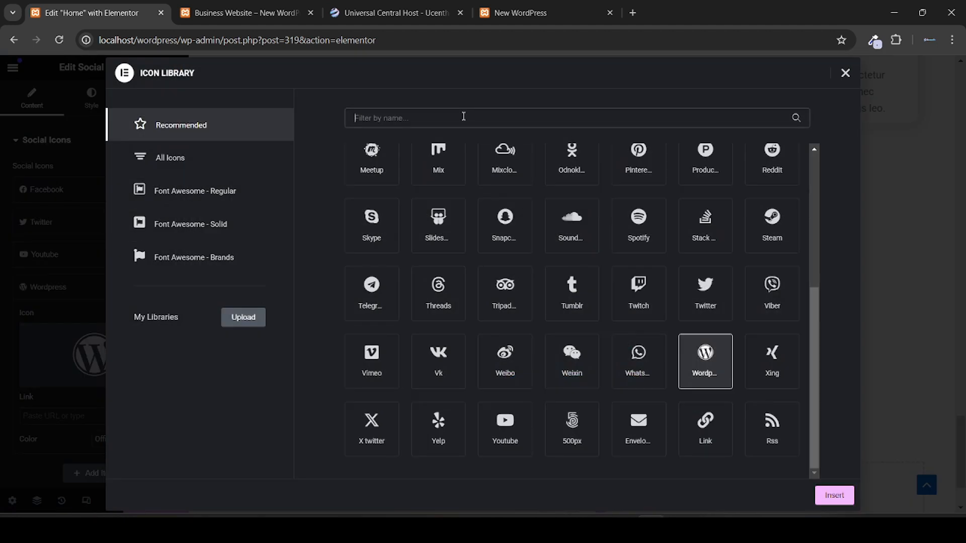
pyautogui.write('what')
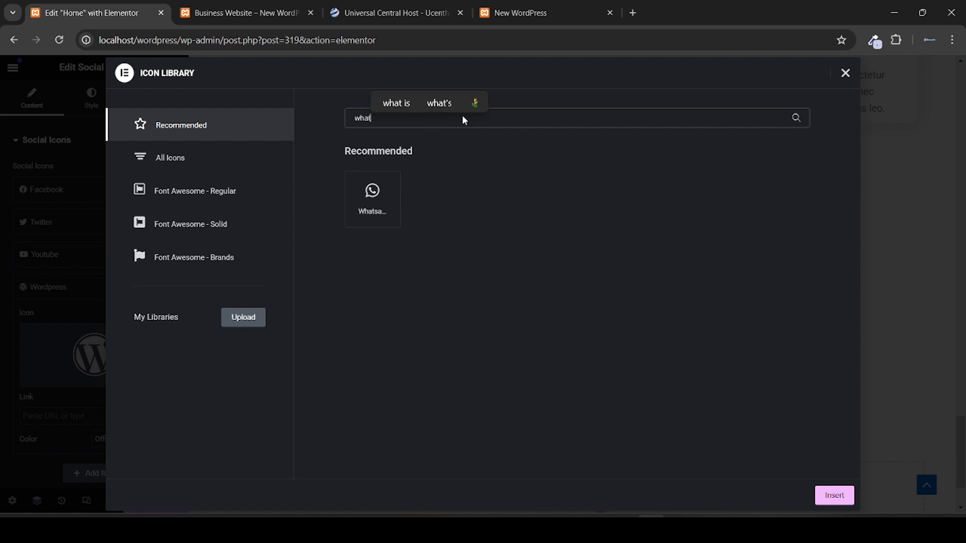
pyautogui.click(383, 227)
pyautogui.click(836, 494)
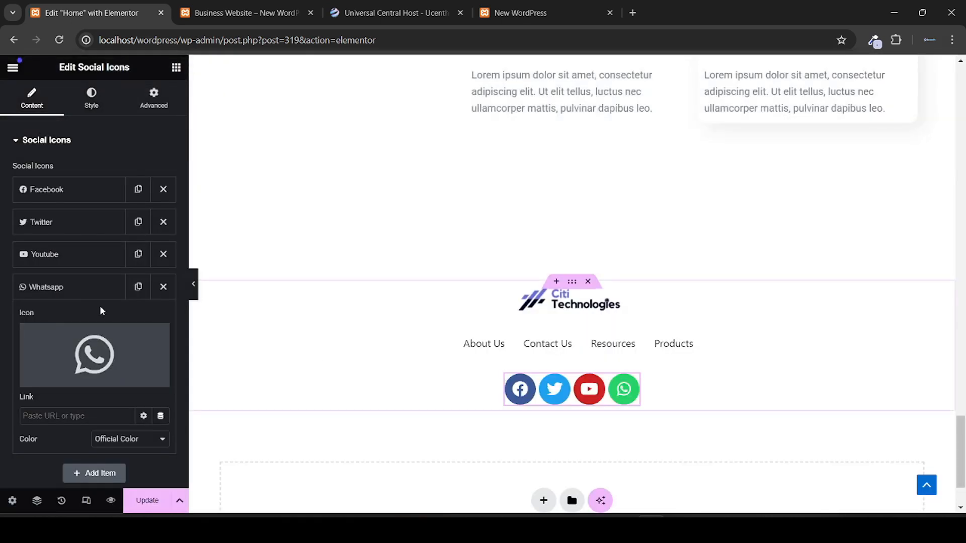
pyautogui.click(65, 297)
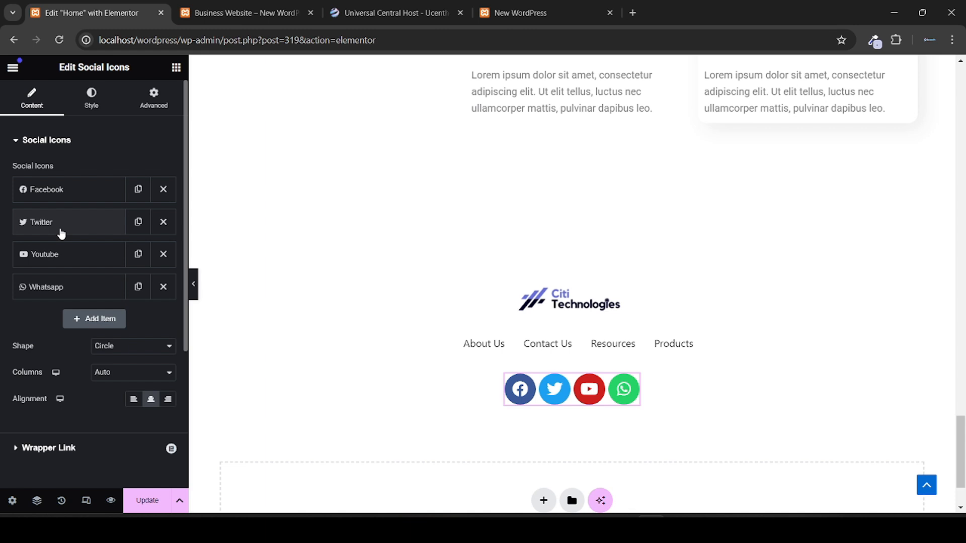
# Step: Replace the Twitter item's icon with the X Twitter icon from the icon library
pyautogui.click(62, 233)
pyautogui.click(79, 281)
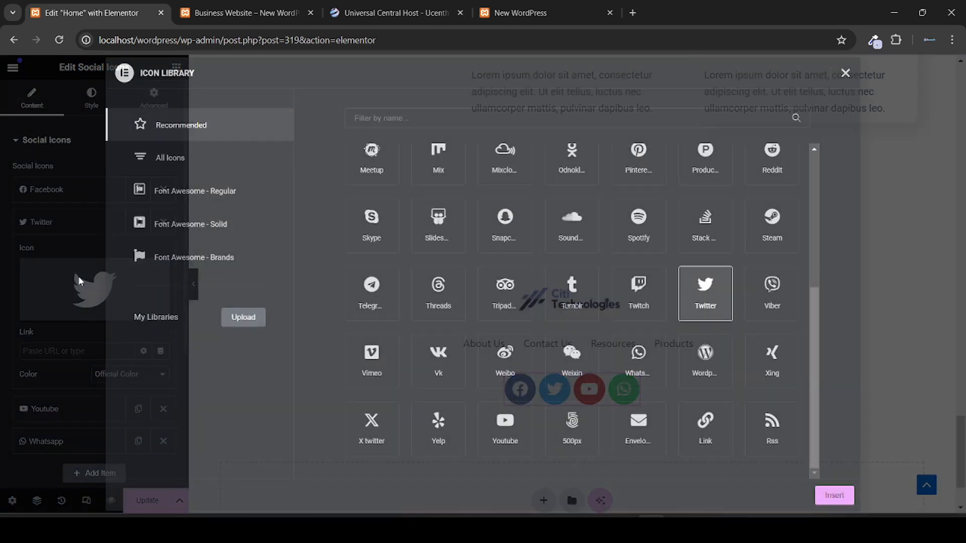
pyautogui.click(477, 120)
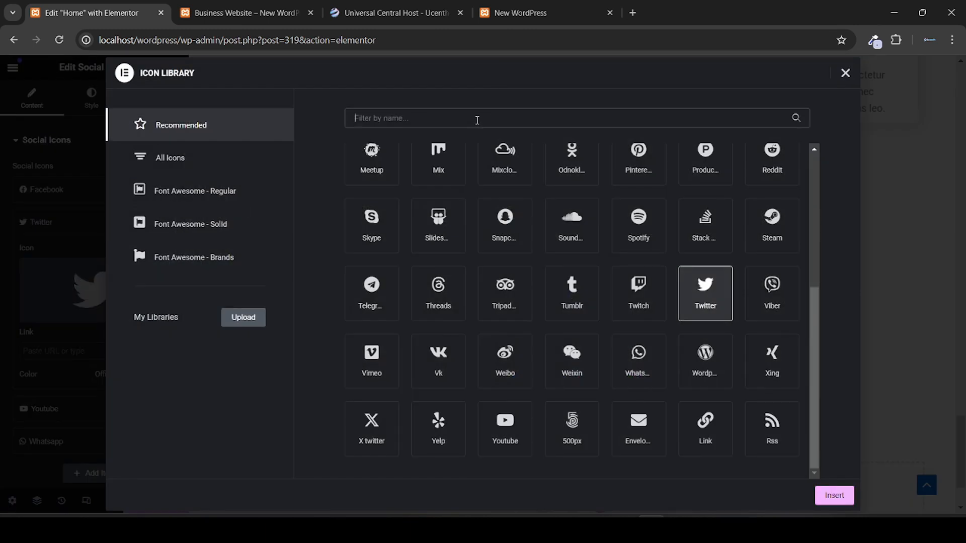
pyautogui.write('x')
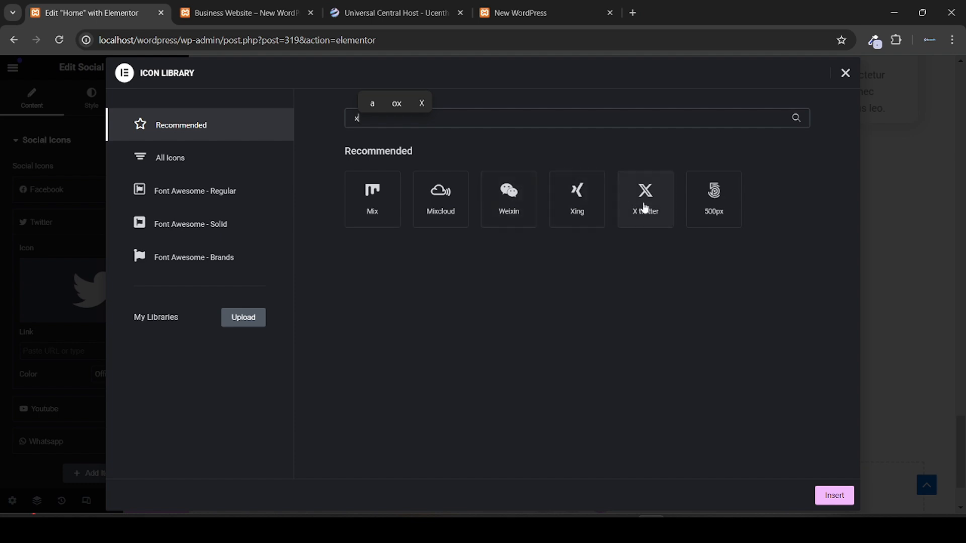
pyautogui.click(645, 203)
pyautogui.click(833, 494)
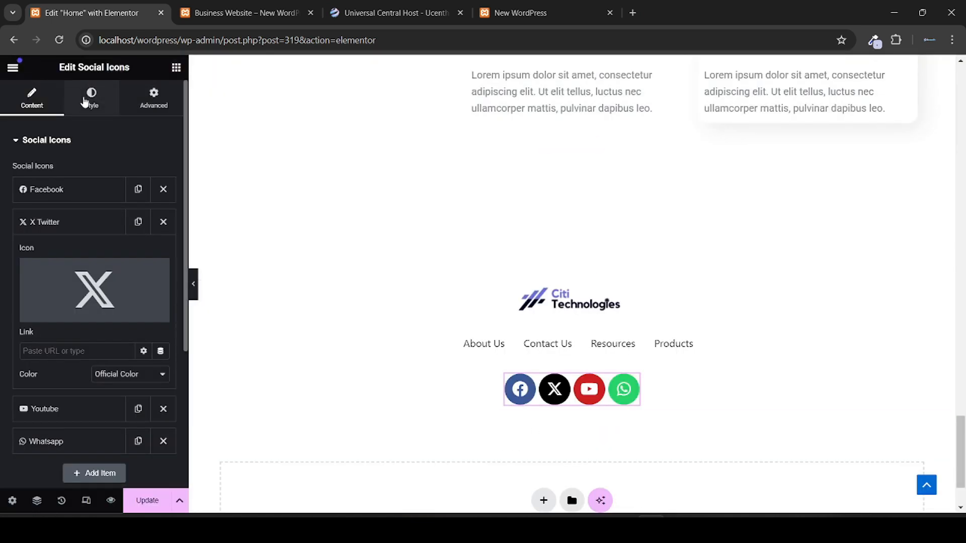
# Step: Set the size of the footer's social icons to 18 px
pyautogui.click(84, 102)
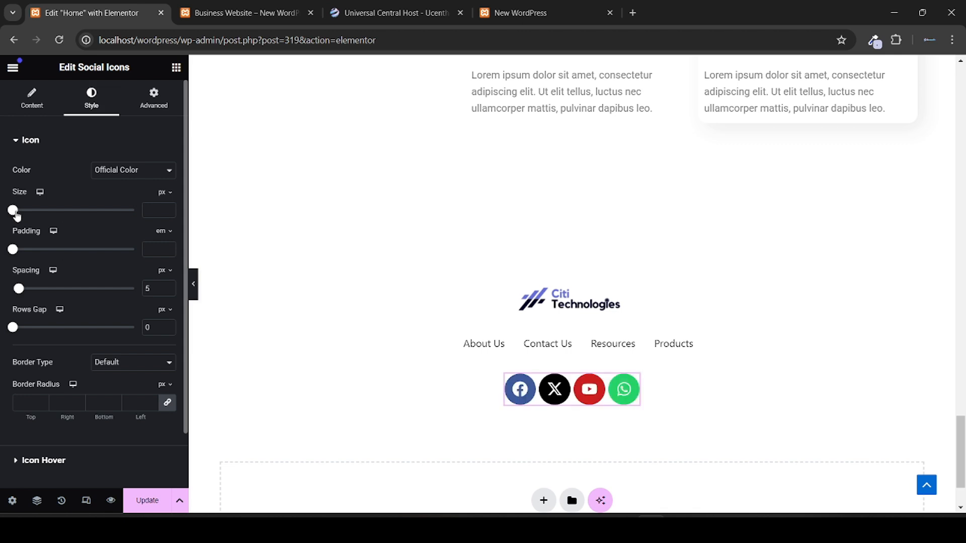
pyautogui.moveTo(16, 213); pyautogui.dragTo(20, 218)
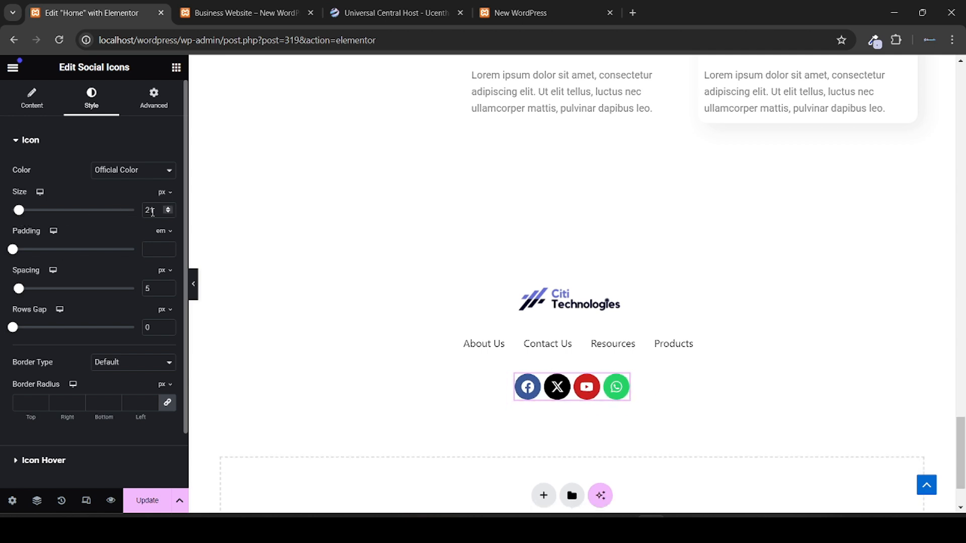
pyautogui.press('Down')
pyautogui.press('Down')
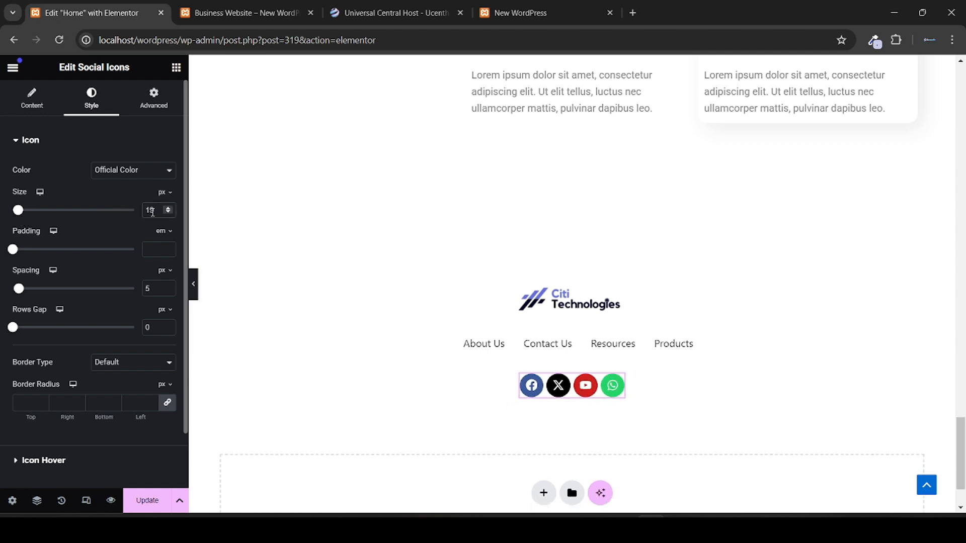
pyautogui.press('Down')
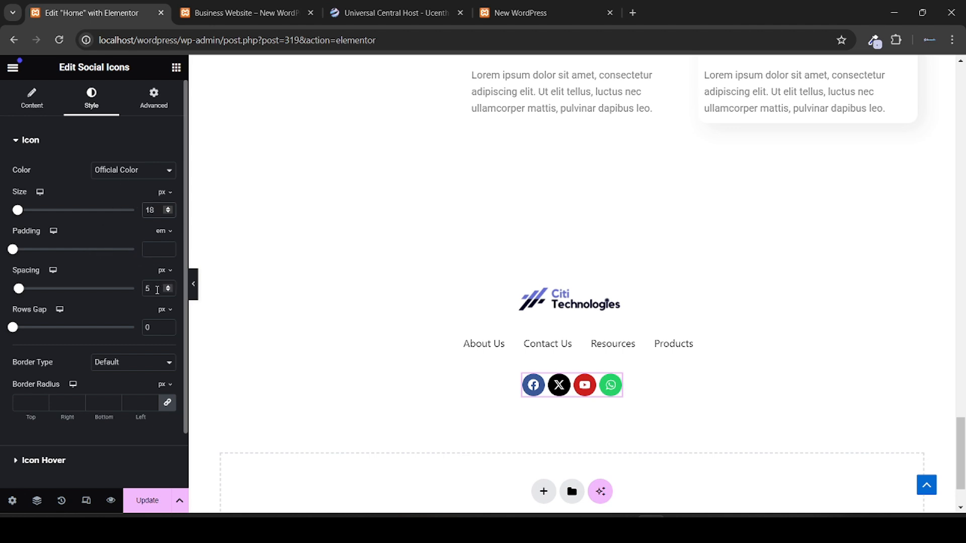
# Step: Set the spacing between the footer's social icons to 8 px
pyautogui.press('Up')
pyautogui.press('Up')
pyautogui.press('Up')
pyautogui.press('Up')
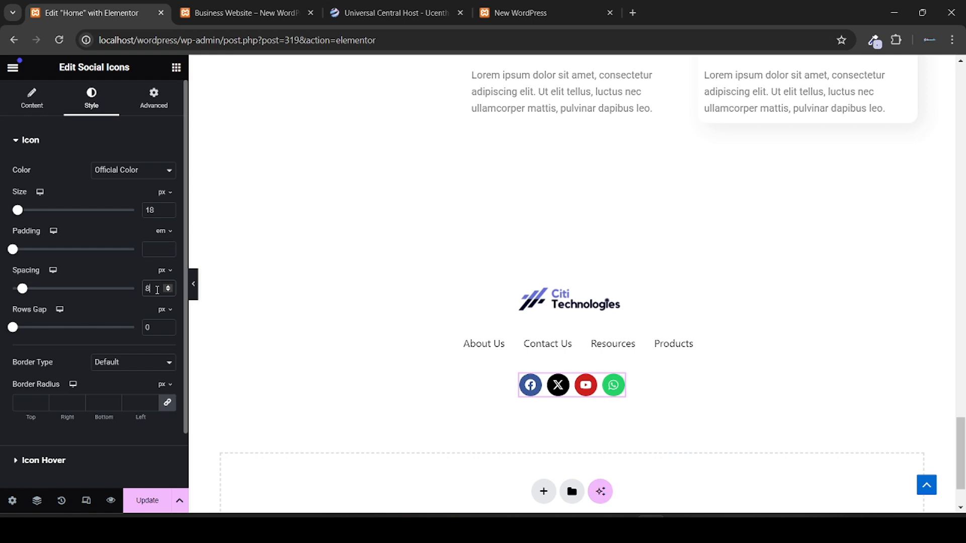
pyautogui.press('Up')
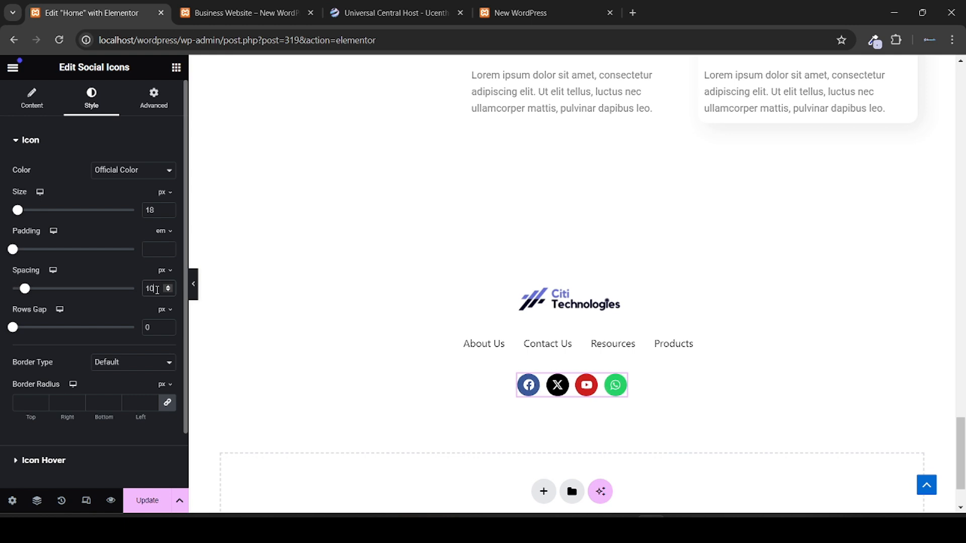
pyautogui.press('Down')
pyautogui.press('Down')
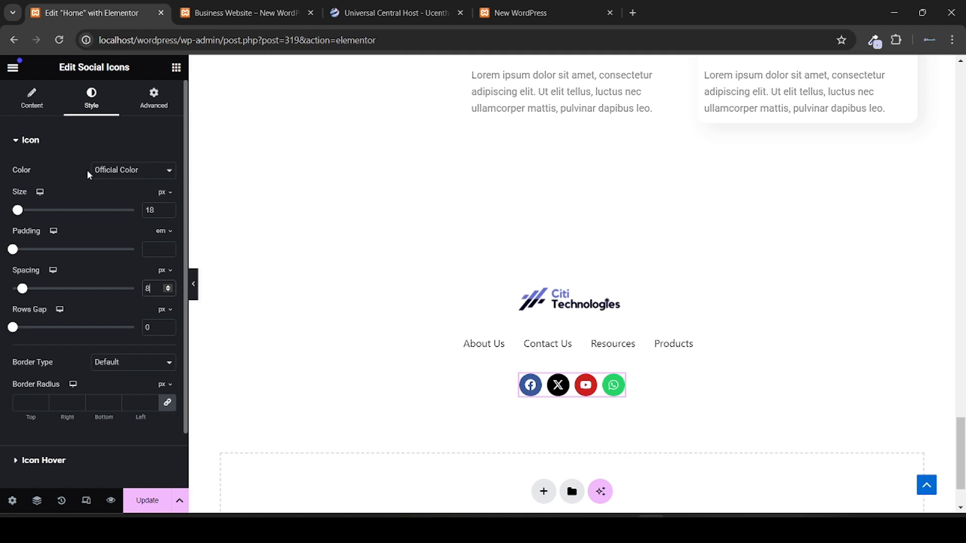
# Step: Switch the social icons' color to Custom and use the global Default color (#666ED9) as the primary color
pyautogui.click(106, 172)
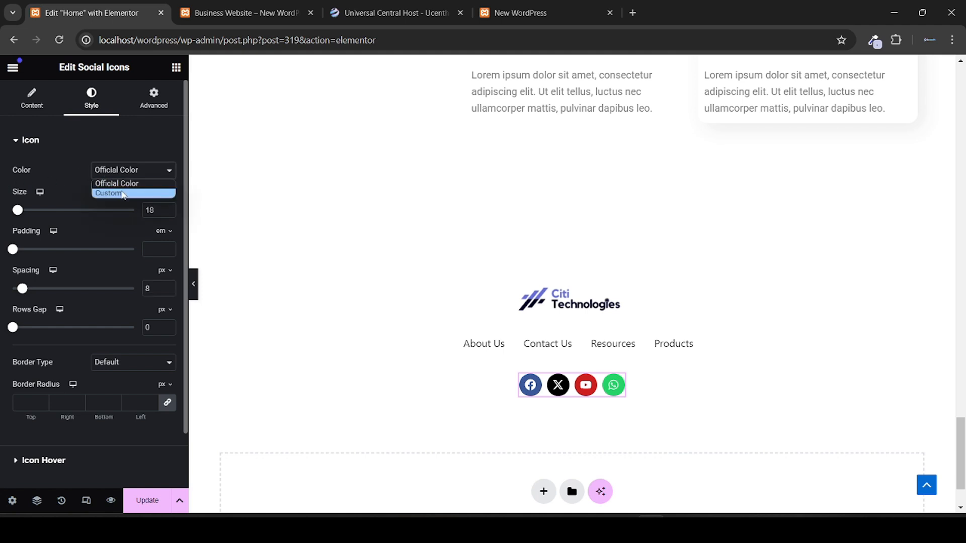
pyautogui.click(117, 193)
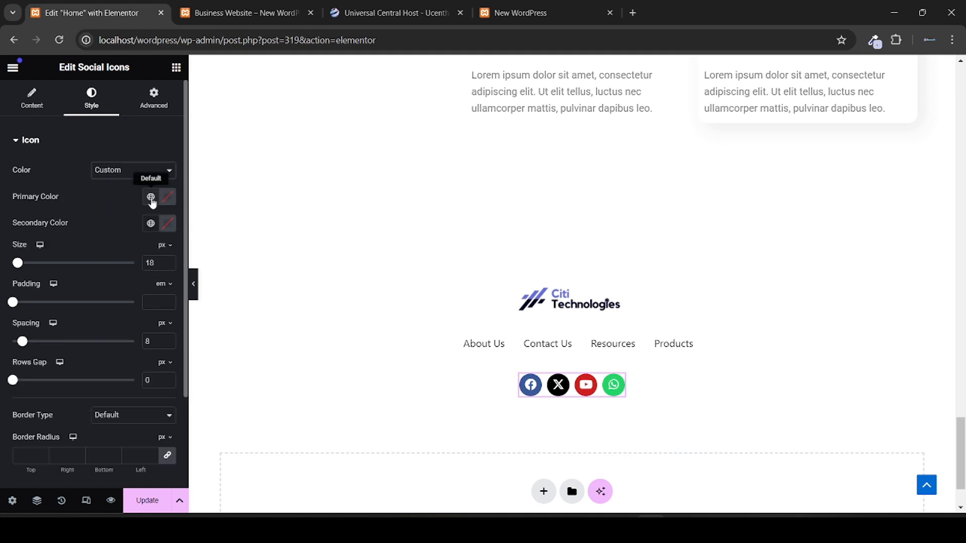
pyautogui.click(150, 198)
pyautogui.scroll(-2, 103, 282)
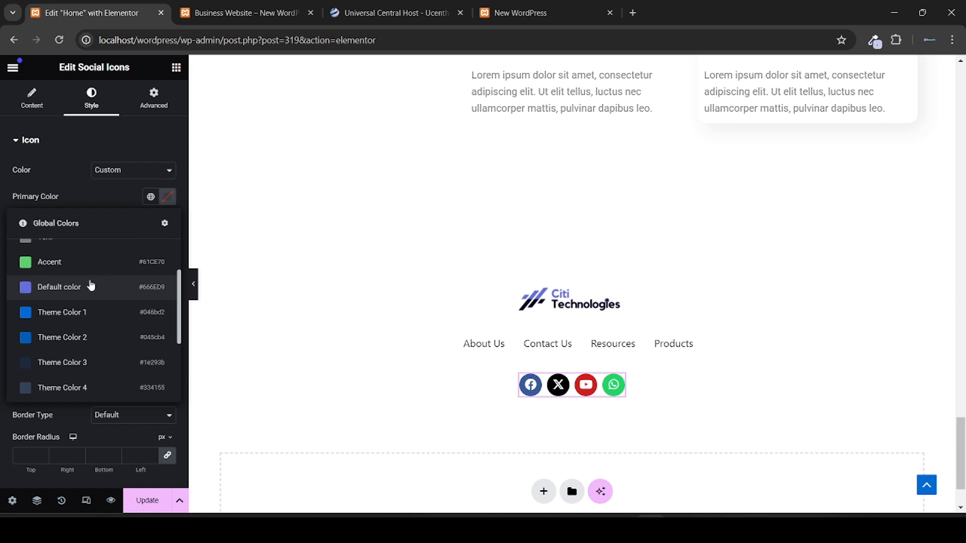
pyautogui.click(84, 285)
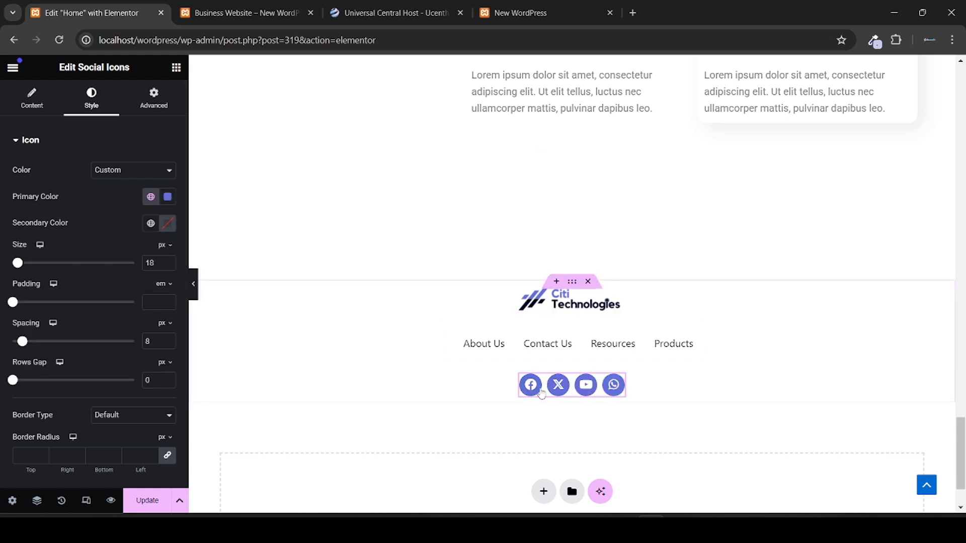
# Step: Copy the line "Copyright © 2024. All Rights Reserved." from the reference Business Website page and return to the Elementor editor
pyautogui.click(211, 6)
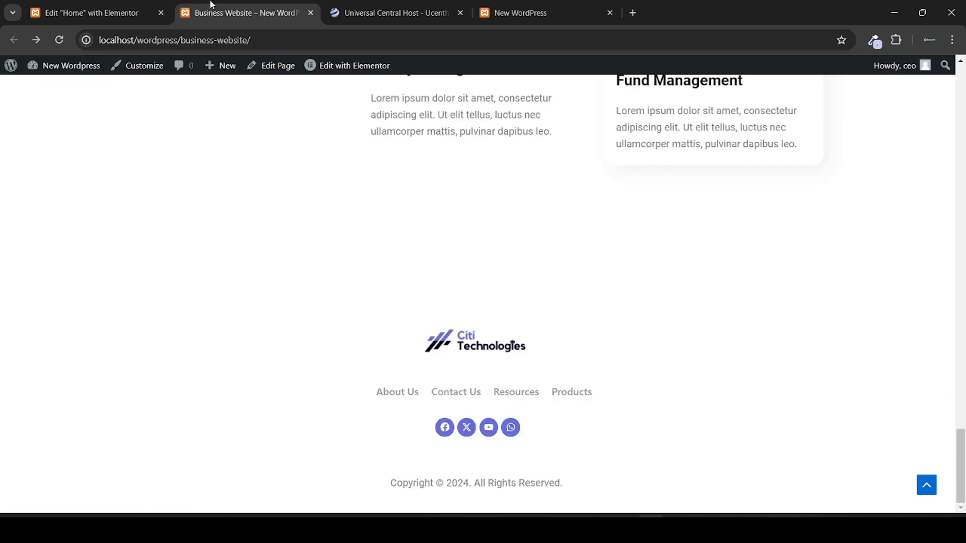
pyautogui.click(109, 7)
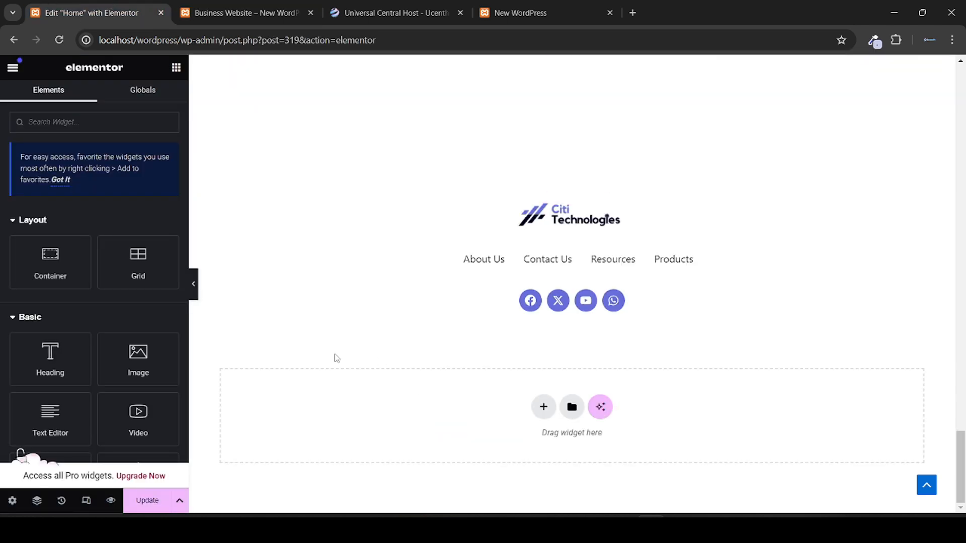
pyautogui.click(226, 7)
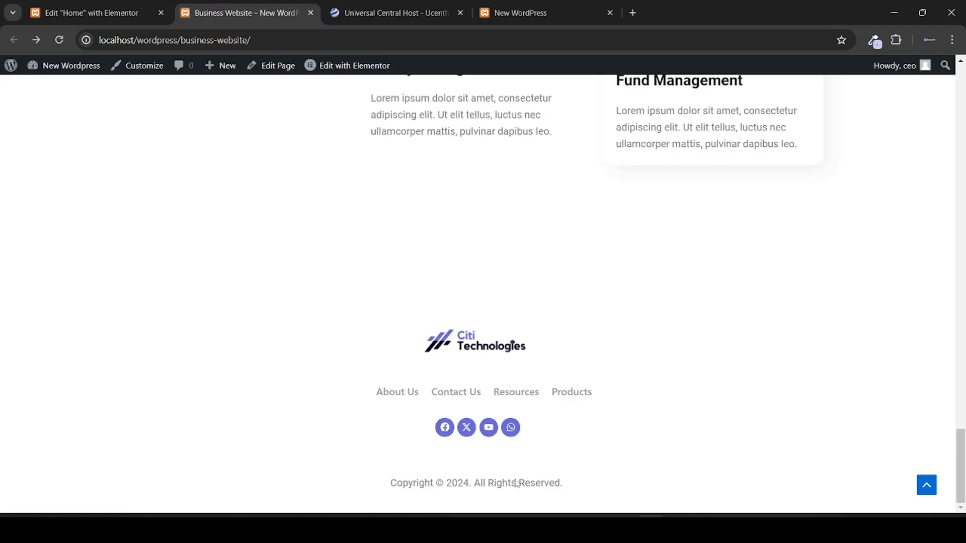
pyautogui.tripleClick(505, 491)
pyautogui.hotkey('ctrl', 'c')
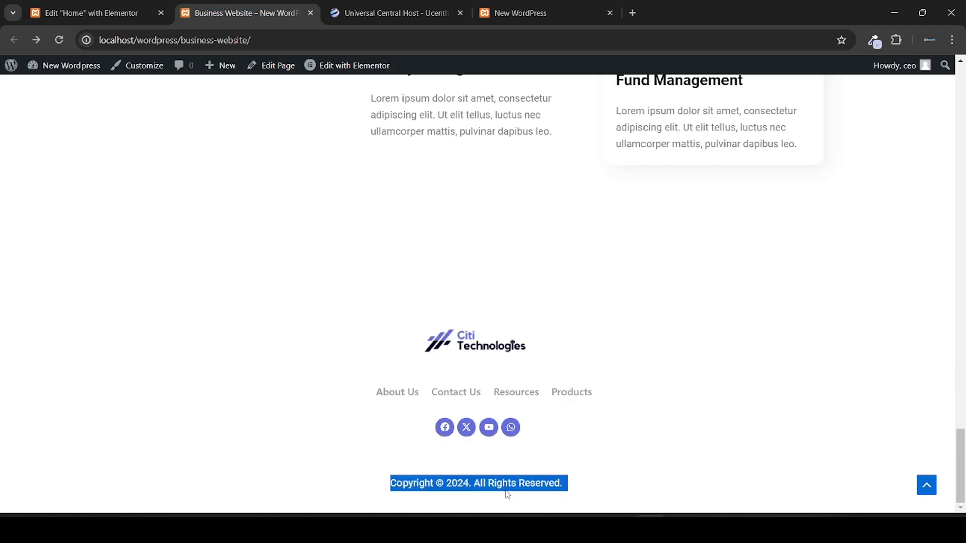
pyautogui.click(251, 338)
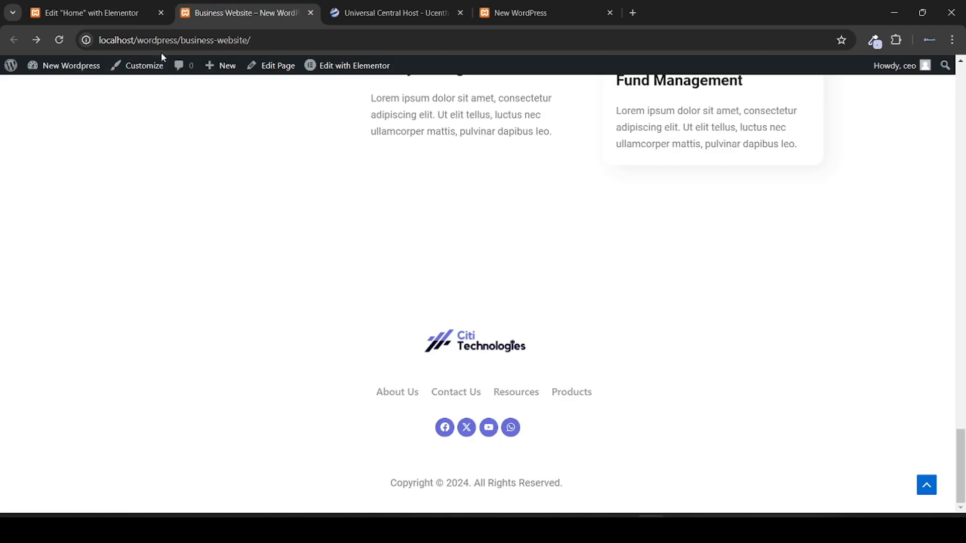
pyautogui.click(128, 11)
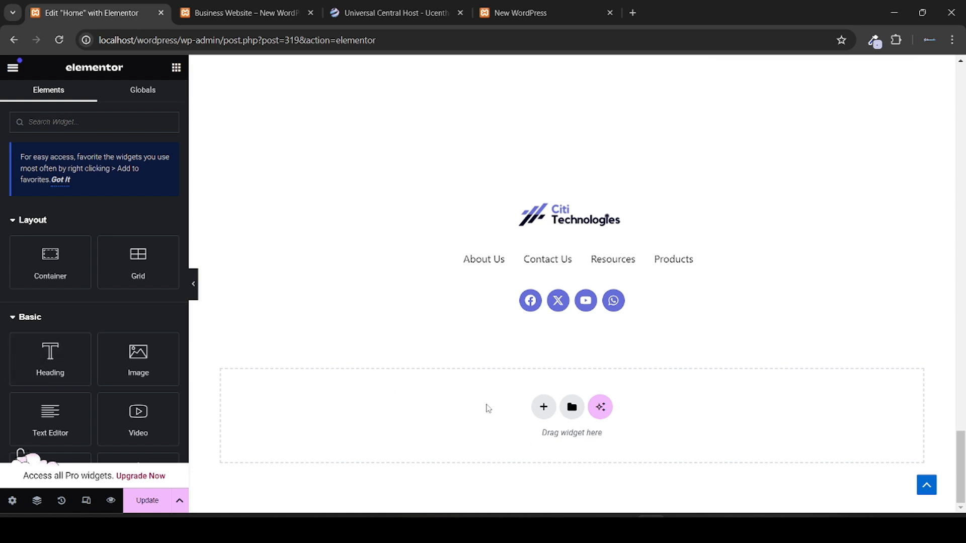
# Step: Add a single-column Flexbox container below the social icons and place a Text Editor widget in it
pyautogui.click(548, 413)
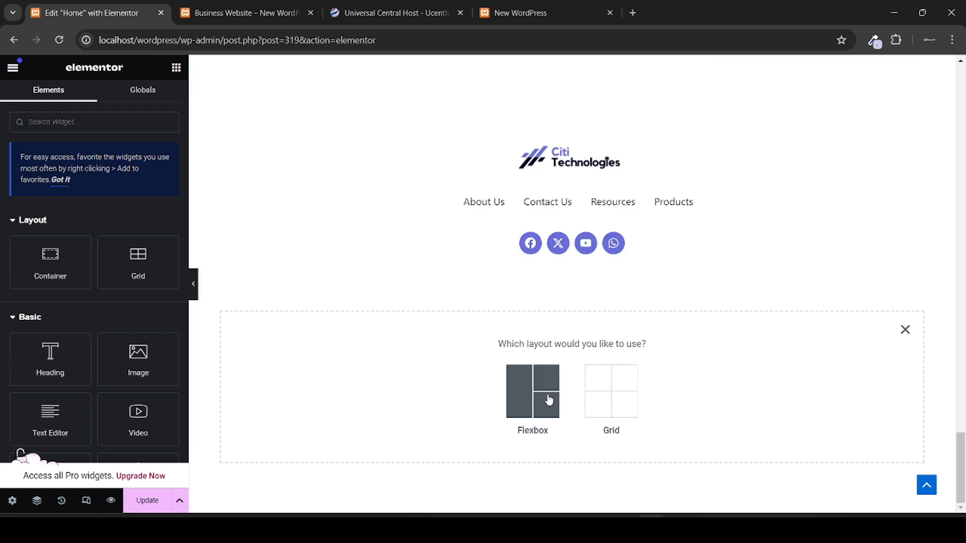
pyautogui.click(548, 399)
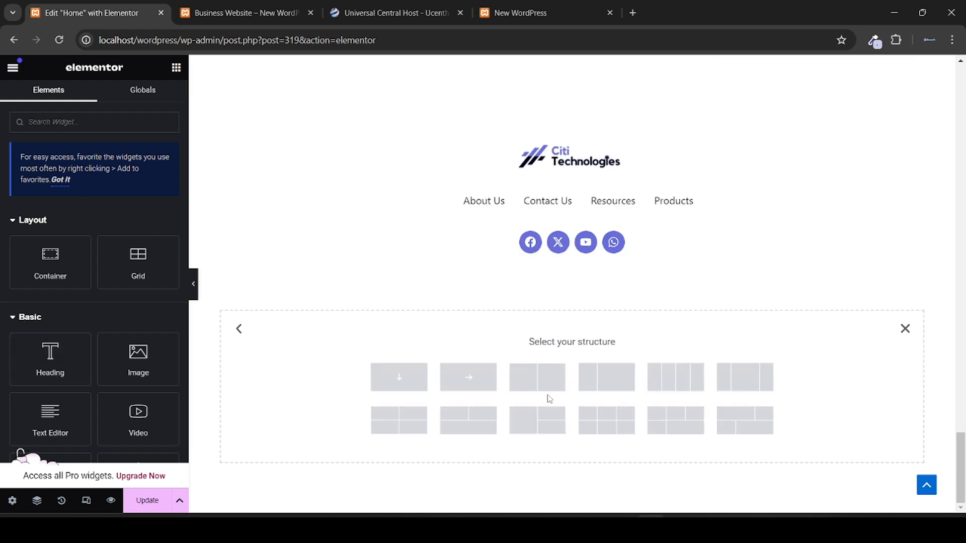
pyautogui.click(409, 382)
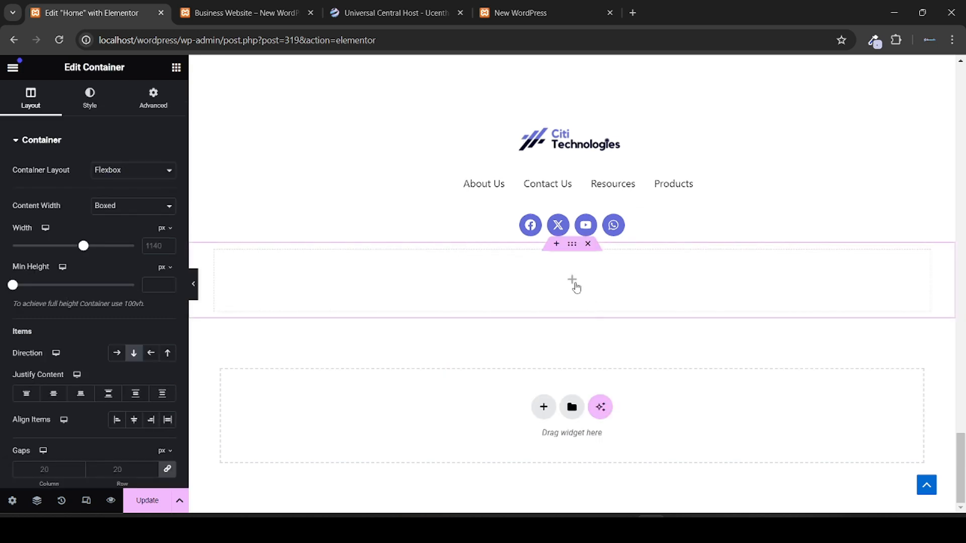
pyautogui.click(572, 282)
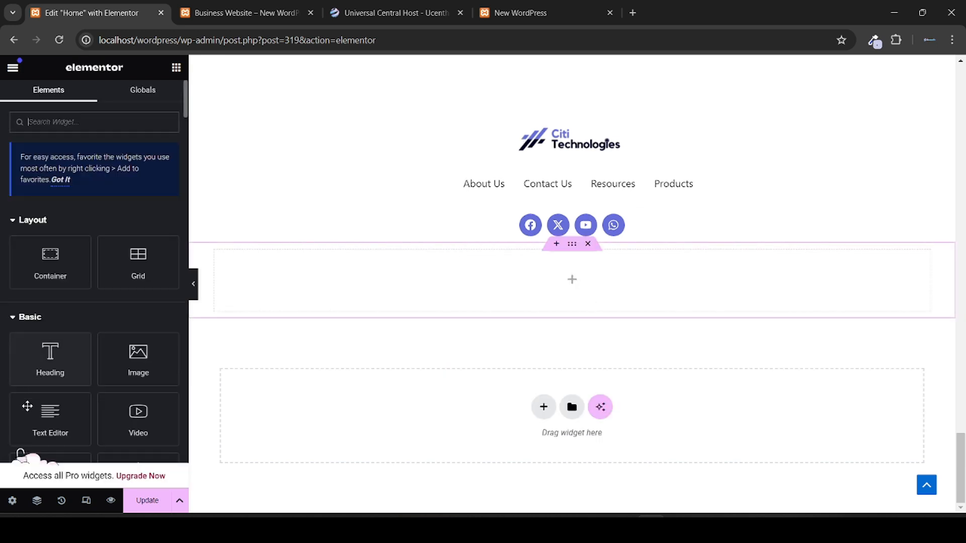
pyautogui.moveTo(47, 425); pyautogui.dragTo(442, 285)
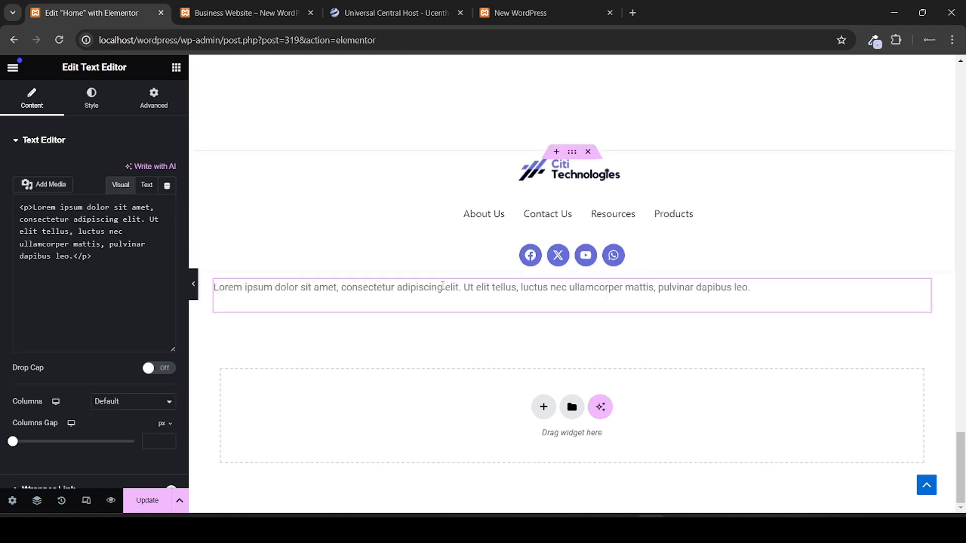
# Step: Replace the widget's placeholder paragraph with the copied copyright line
pyautogui.doubleClick(108, 294)
pyautogui.hotkey('ctrl', 'a')
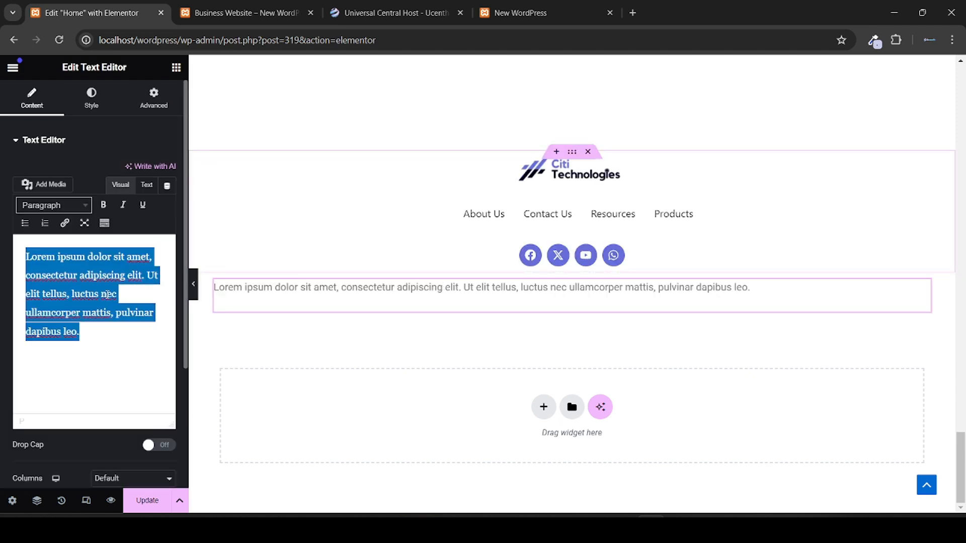
pyautogui.hotkey('ctrl', 'v')
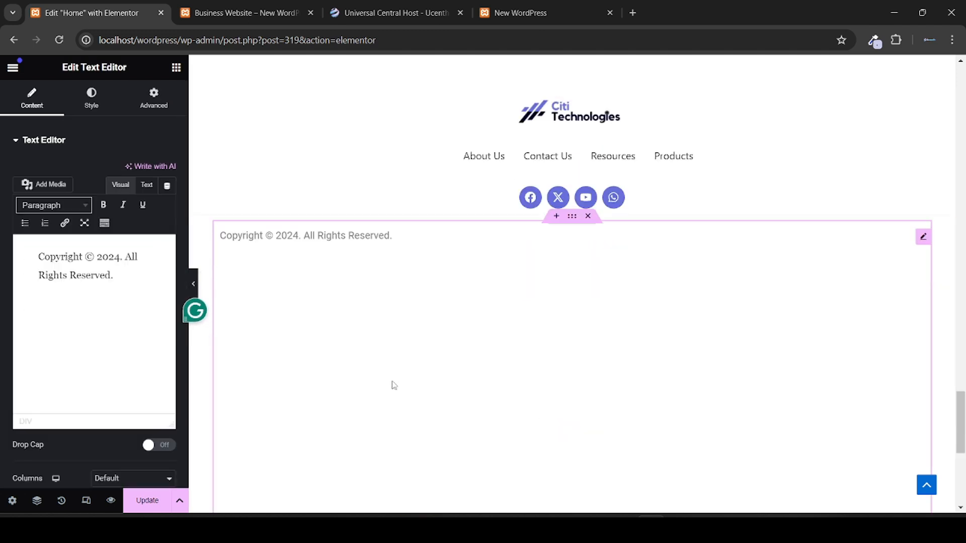
# Step: Delete the pasted HTML markup before and after the copyright line in the text widget's code and return to the visual view
pyautogui.scroll(4, 394, 385)
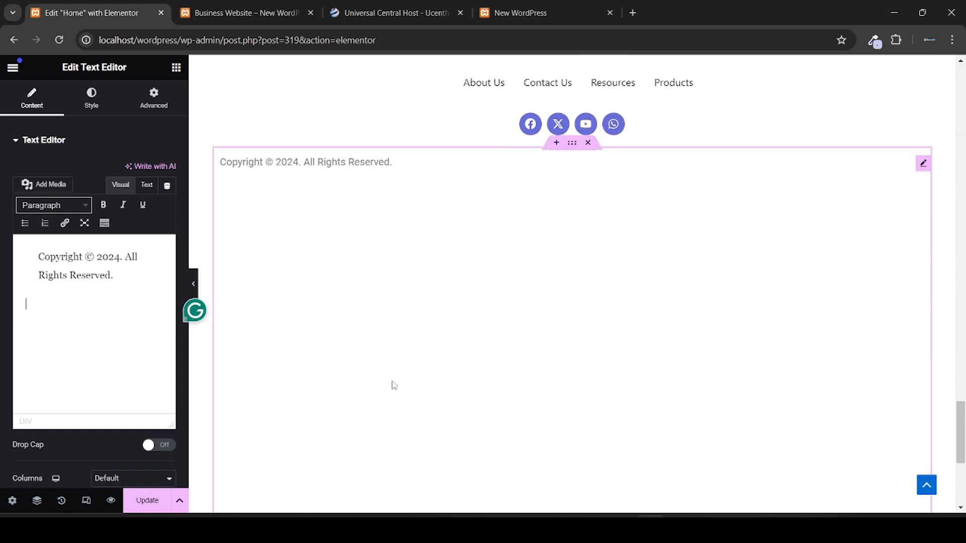
pyautogui.scroll(-2, 394, 385)
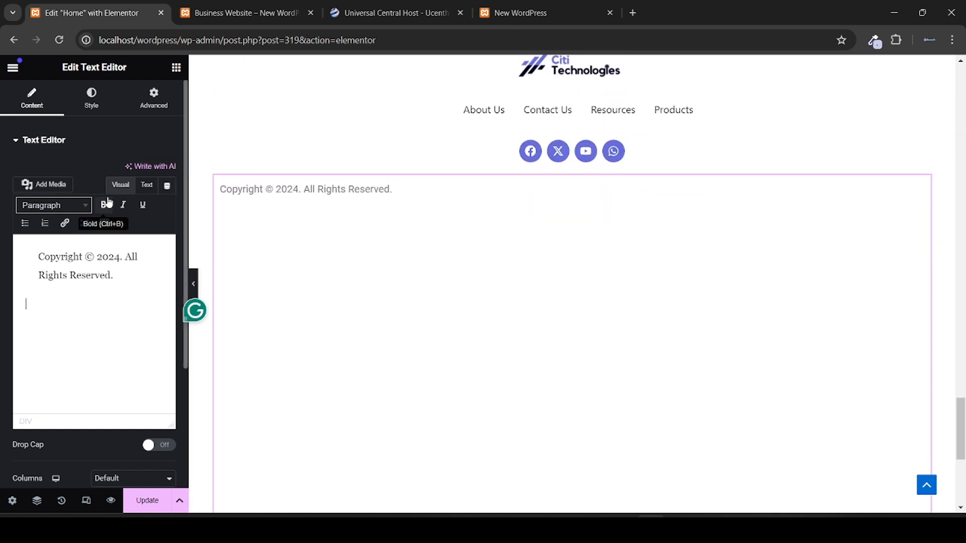
pyautogui.click(146, 186)
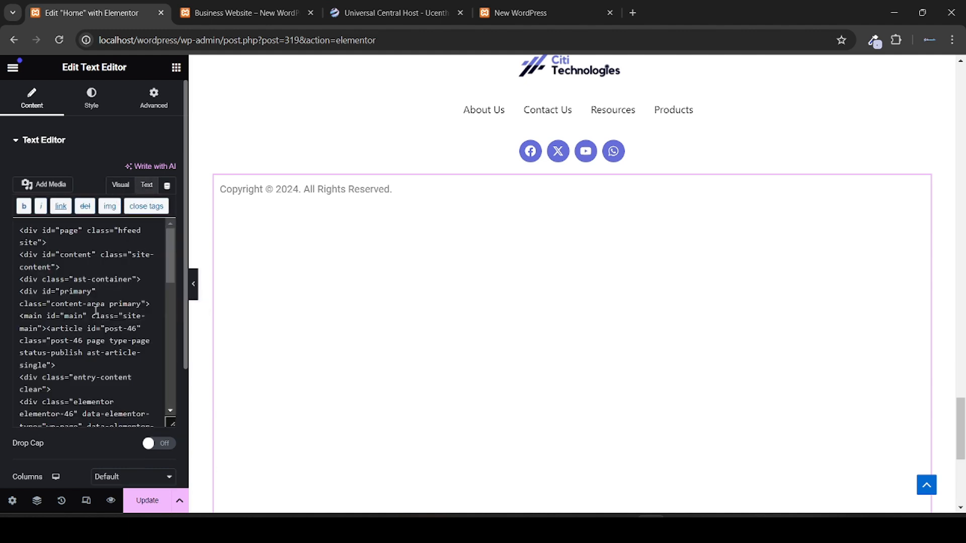
pyautogui.scroll(-10, 95, 310)
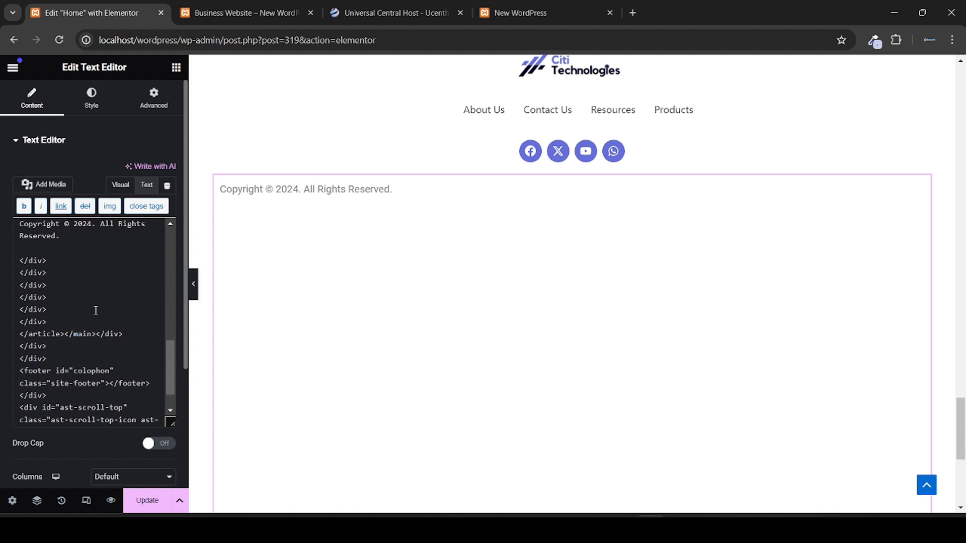
pyautogui.scroll(-3, 95, 310)
pyautogui.scroll(8, 95, 308)
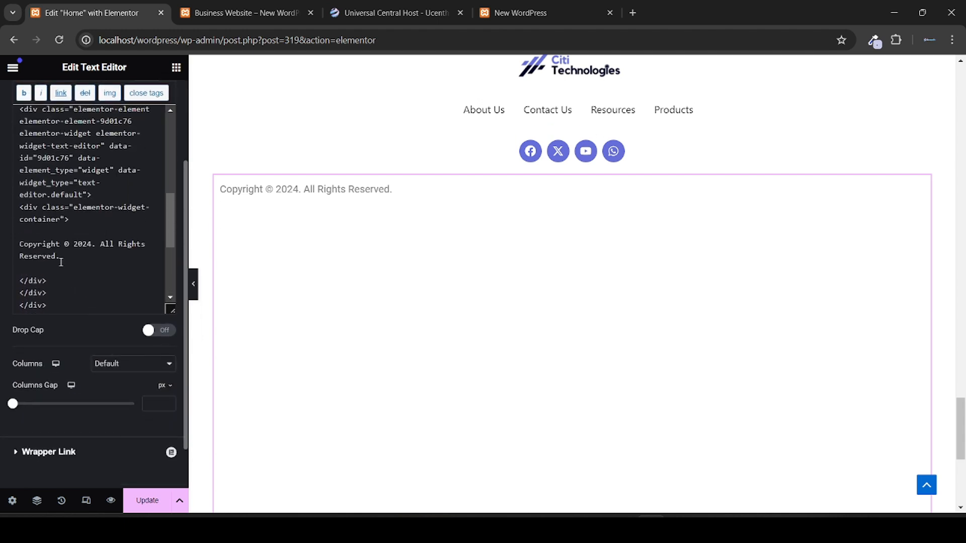
pyautogui.moveTo(39, 231); pyautogui.dragTo(1, 63)
pyautogui.press('BackSpace')
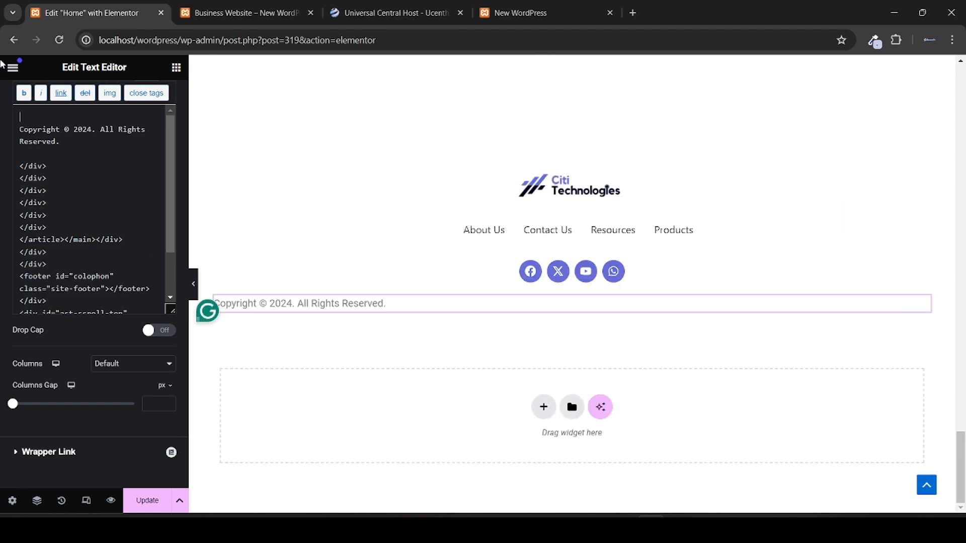
pyautogui.moveTo(70, 143); pyautogui.dragTo(192, 344)
pyautogui.press('BackSpace')
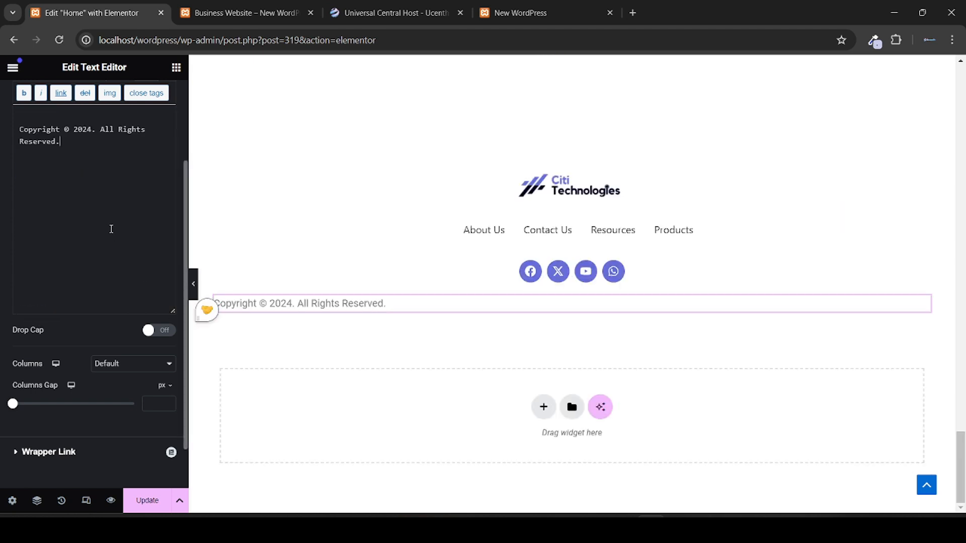
pyautogui.scroll(3, 110, 228)
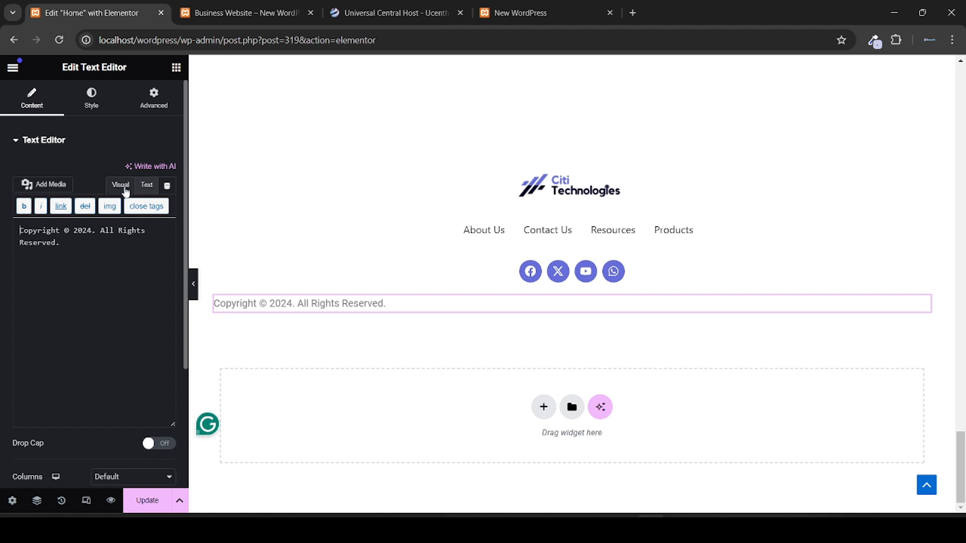
pyautogui.click(124, 187)
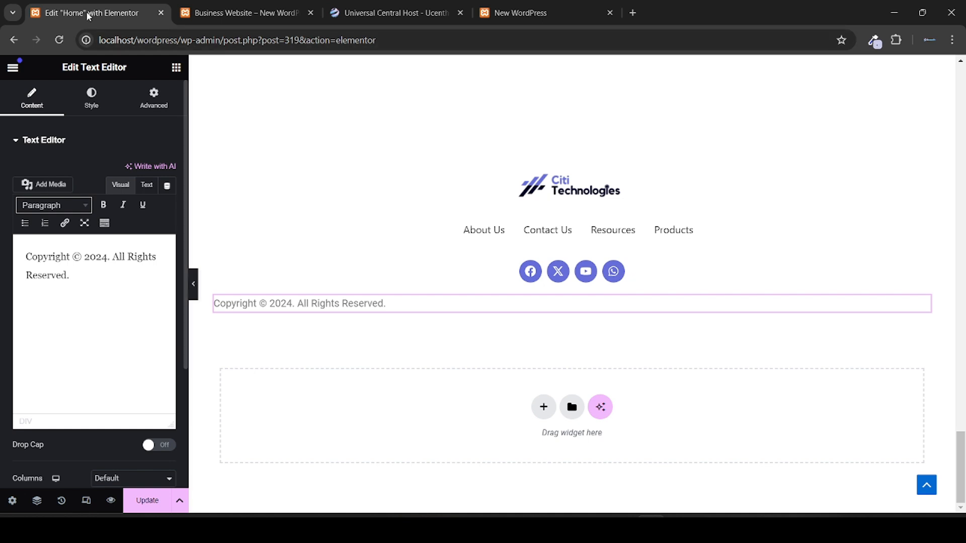
# Step: Center the copyright text and set only its top padding to 27 px, with the padding values unlinked
pyautogui.click(92, 101)
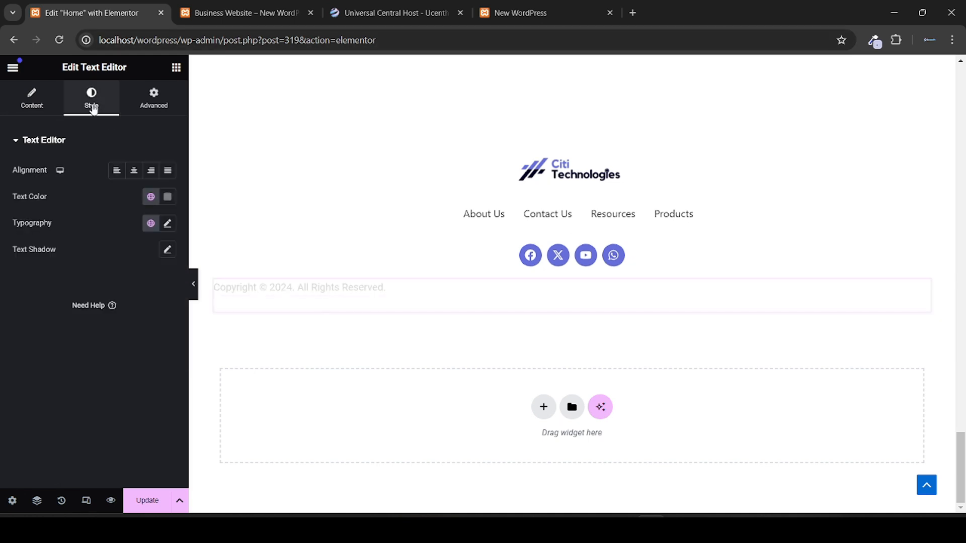
pyautogui.click(134, 171)
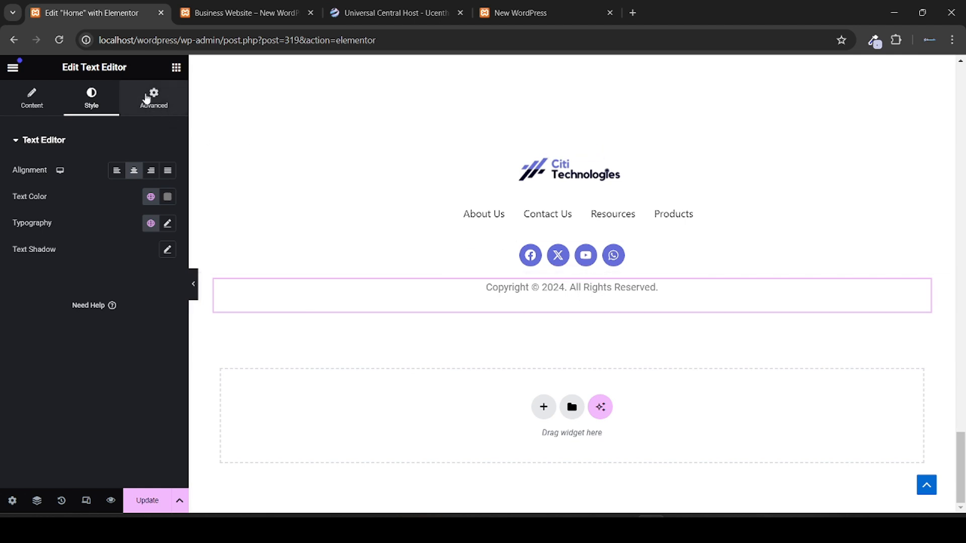
pyautogui.click(146, 98)
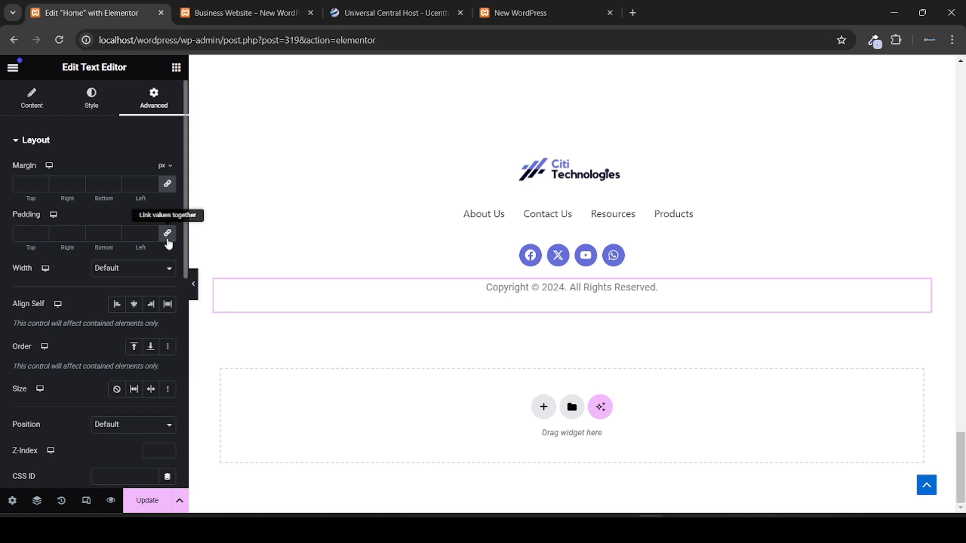
pyautogui.click(168, 240)
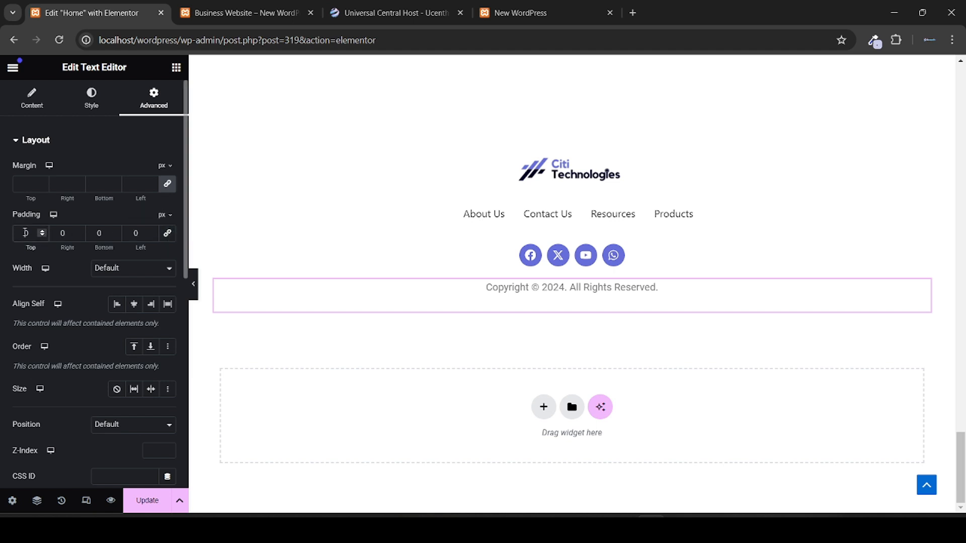
pyautogui.write('20')
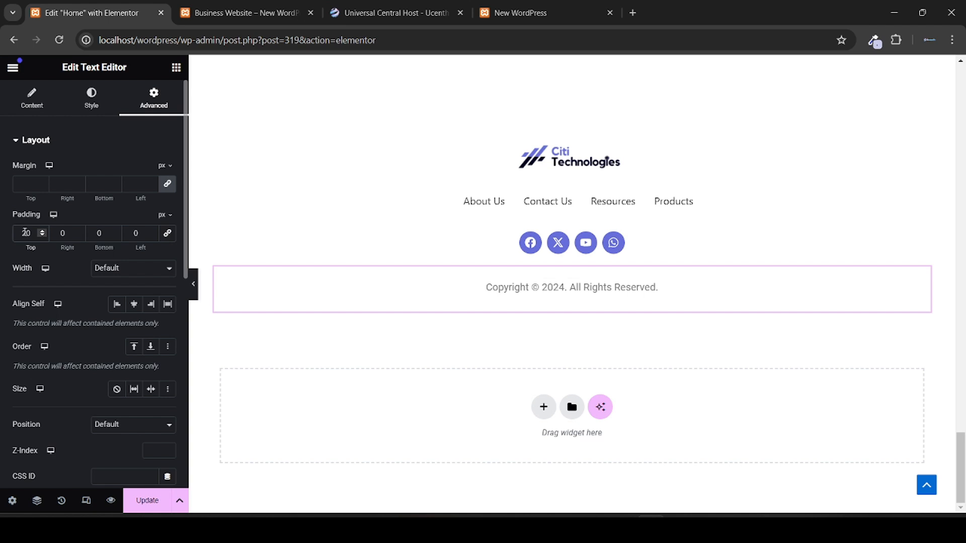
pyautogui.press('Up')
pyautogui.press('Up')
pyautogui.press('Up')
pyautogui.press('Up')
pyautogui.press('Up')
pyautogui.press('Up')
pyautogui.press('Up')
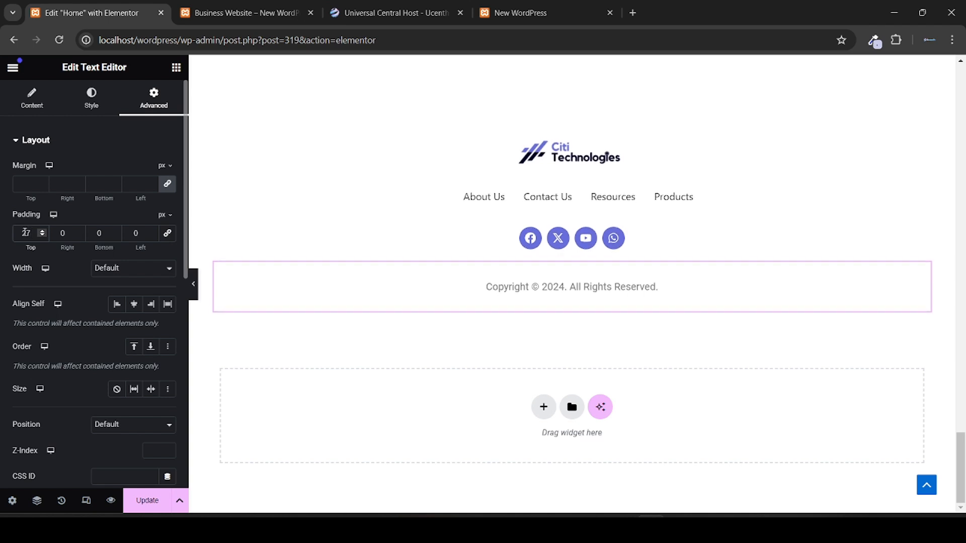
# Step: Raise the copyright text's top padding to 30 px and update the page
pyautogui.press('Up')
pyautogui.press('Up')
pyautogui.press('Up')
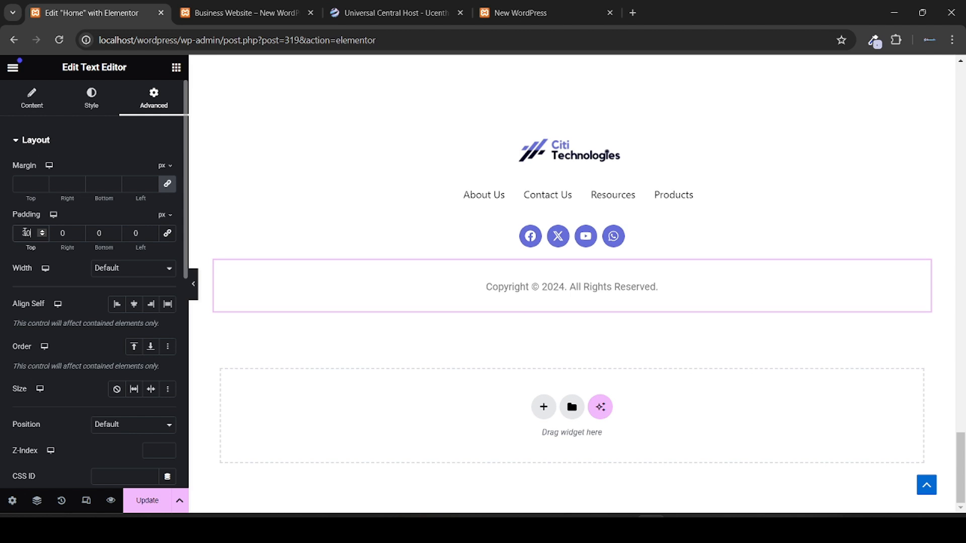
pyautogui.click(146, 494)
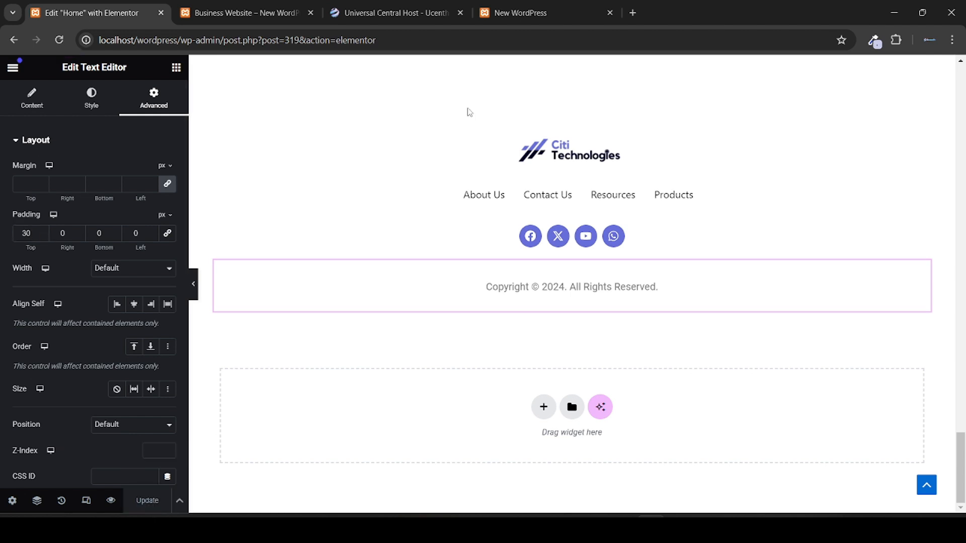
# Step: Reload the live home page and review all its sections from the hero to the footer
pyautogui.click(534, 5)
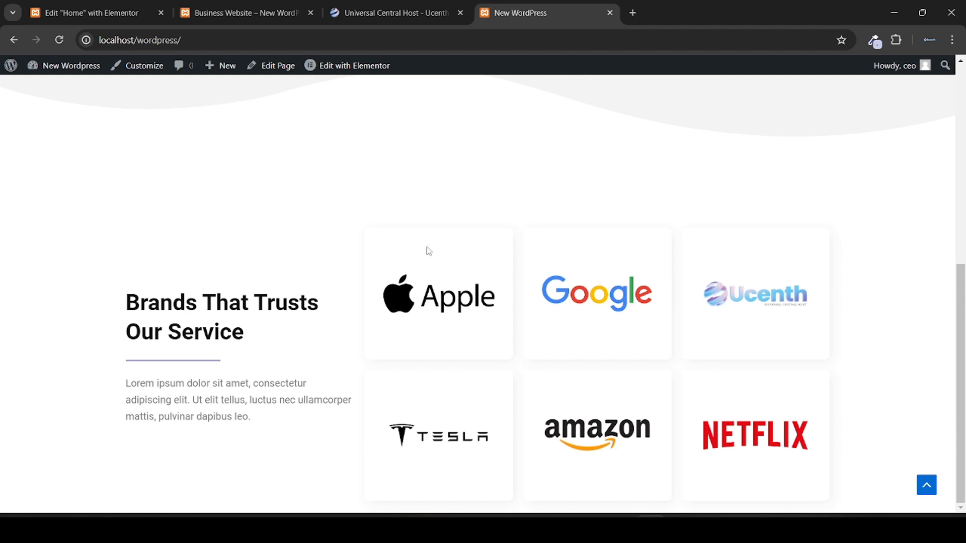
pyautogui.scroll(7, 406, 191)
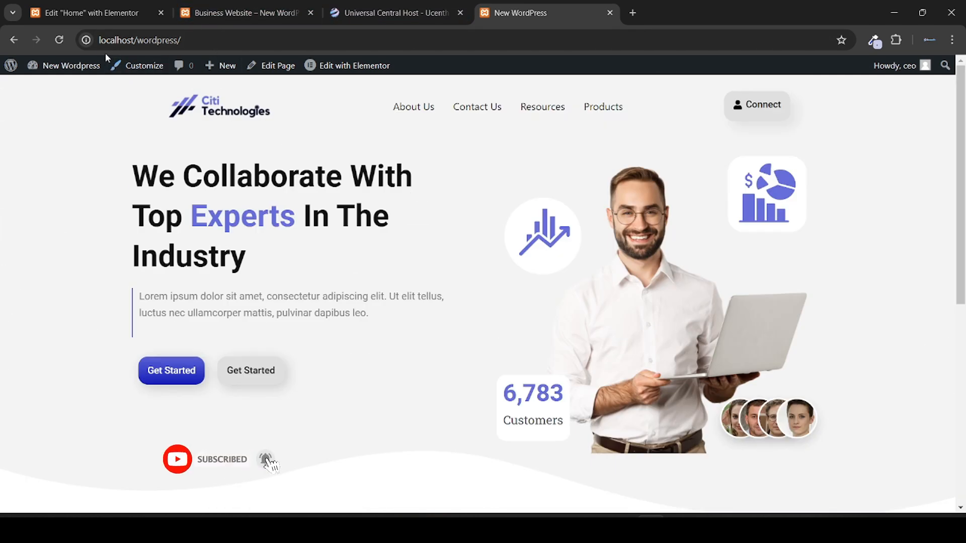
pyautogui.click(59, 40)
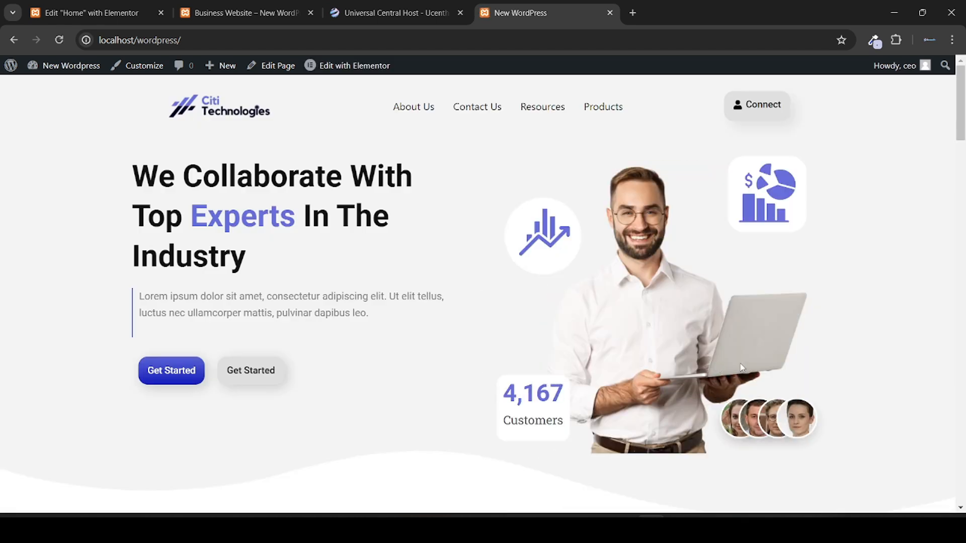
pyautogui.scroll(-10, 832, 390)
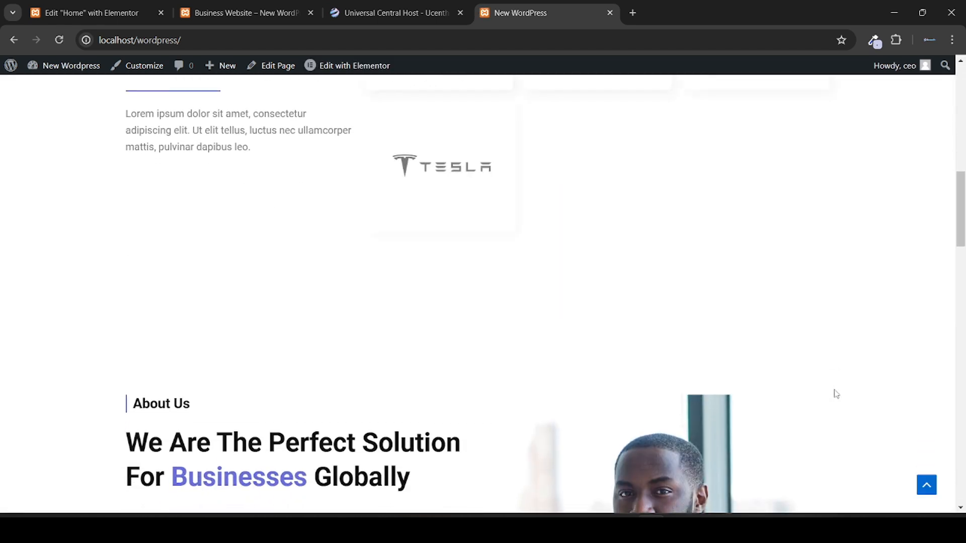
pyautogui.scroll(4, 836, 394)
pyautogui.scroll(-6, 836, 394)
pyautogui.scroll(-10, 836, 394)
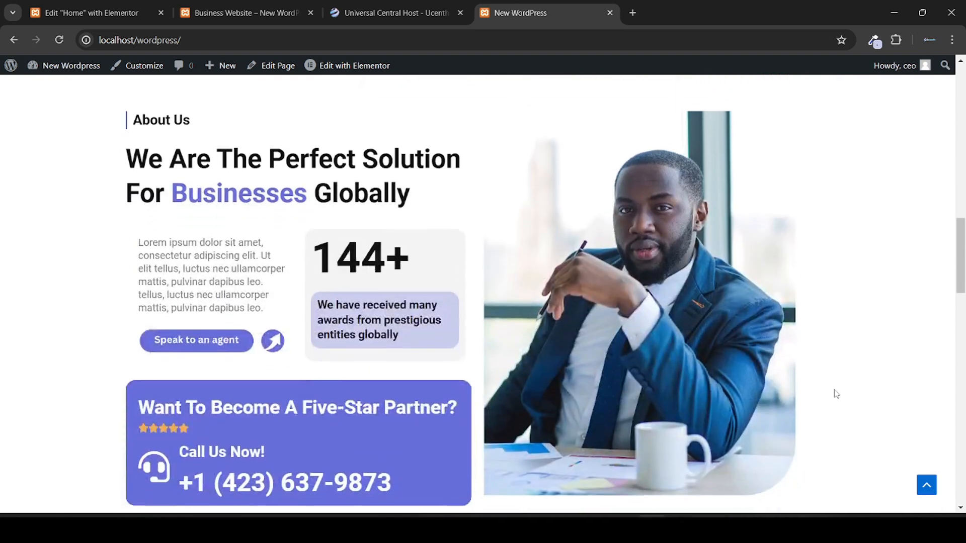
pyautogui.scroll(-8, 836, 394)
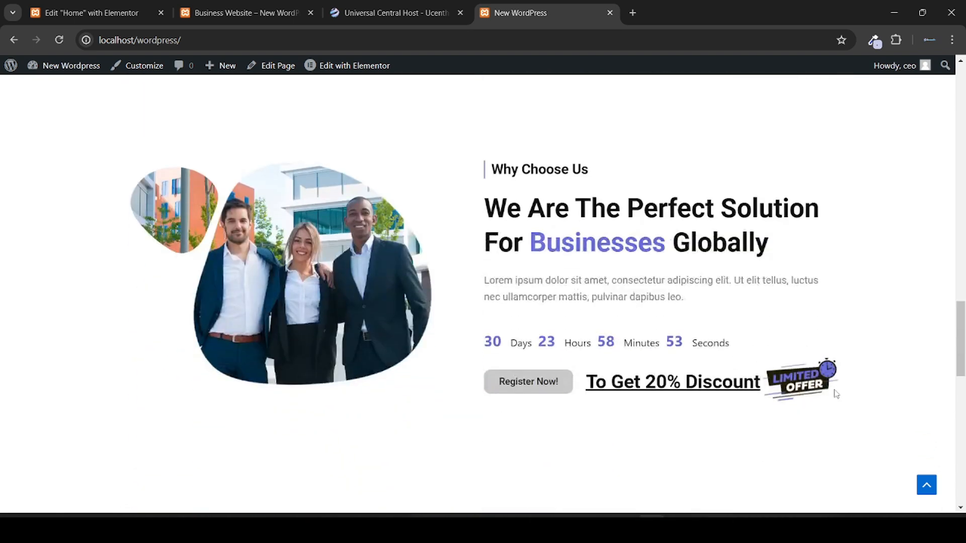
pyautogui.scroll(-10, 836, 394)
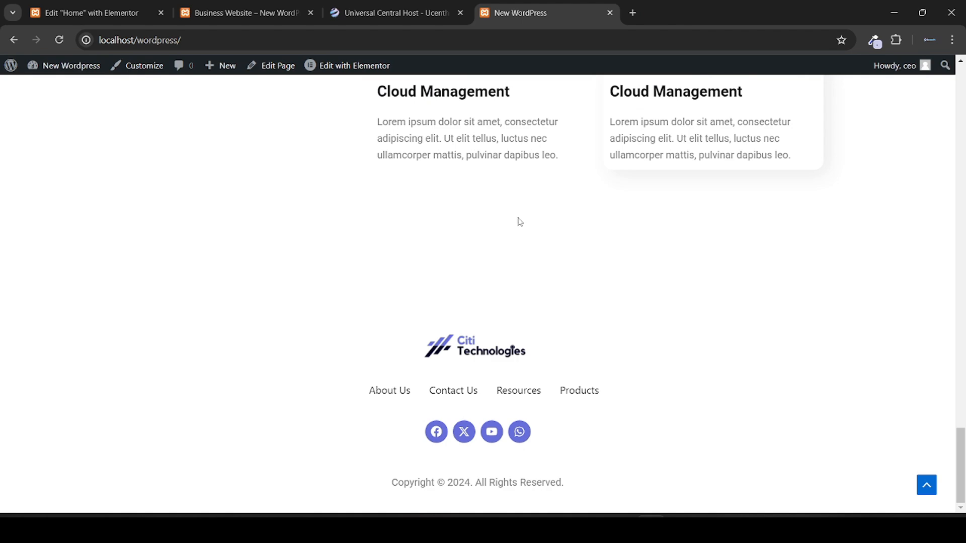
# Step: Return to the top of the reference business page and move the live home page's browser tab next to it
pyautogui.click(275, 4)
pyautogui.scroll(10, 553, 230)
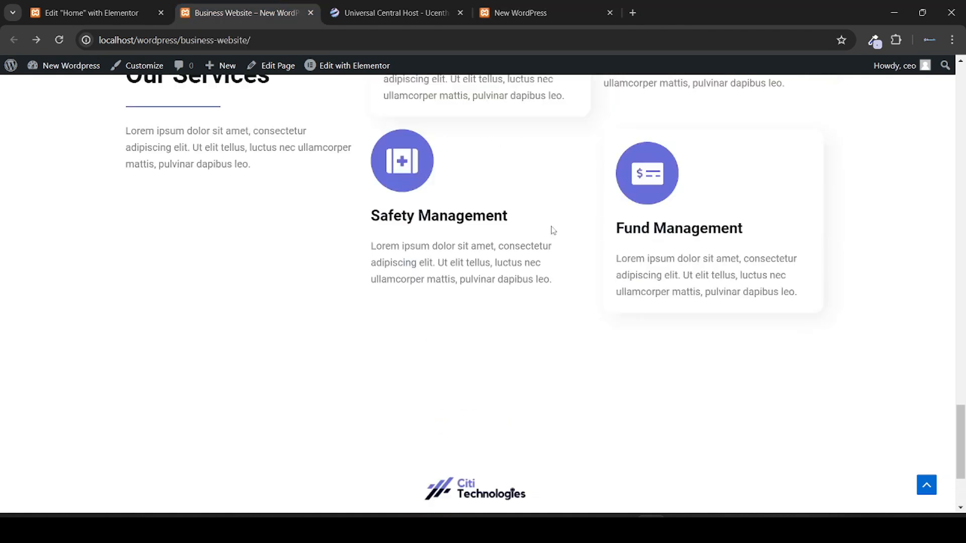
pyautogui.scroll(15, 552, 227)
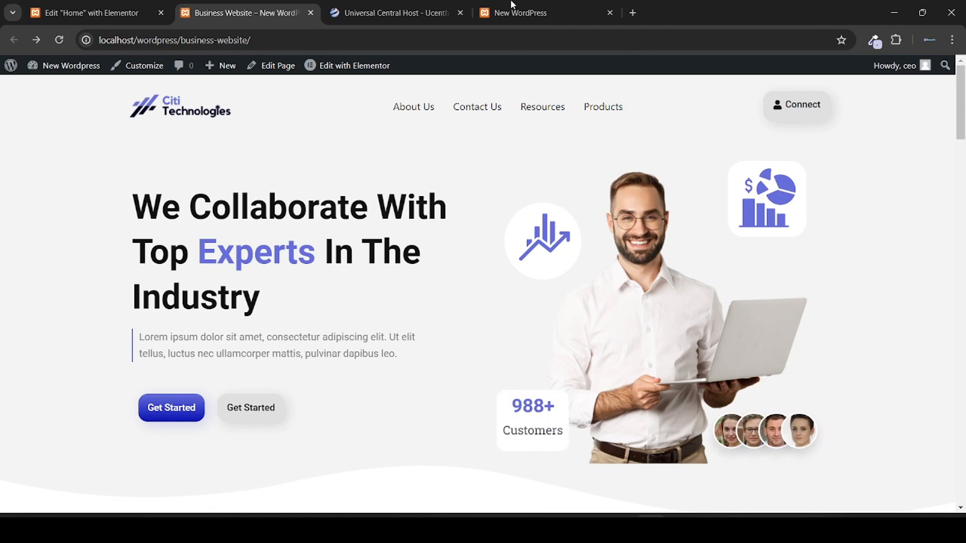
pyautogui.click(423, 5)
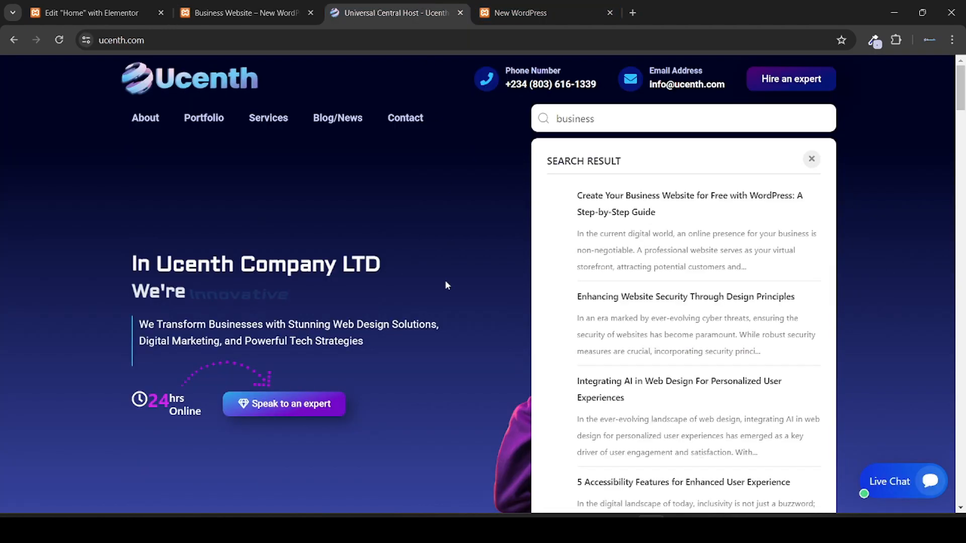
pyautogui.moveTo(518, 13); pyautogui.dragTo(369, 14)
pyautogui.scroll(15, 397, 213)
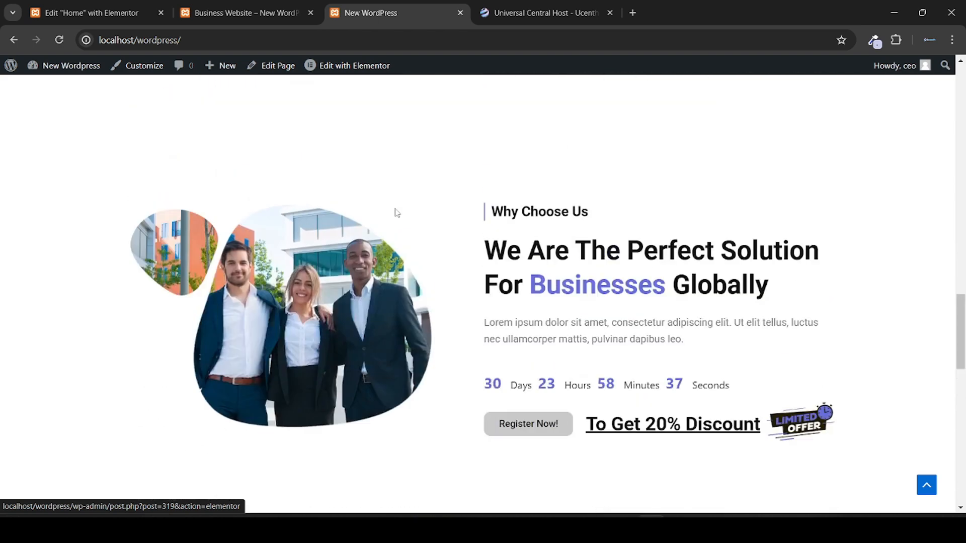
# Step: Reload the reference business page and examine the entrance animations of its sections down to Our Services
pyautogui.click(199, 7)
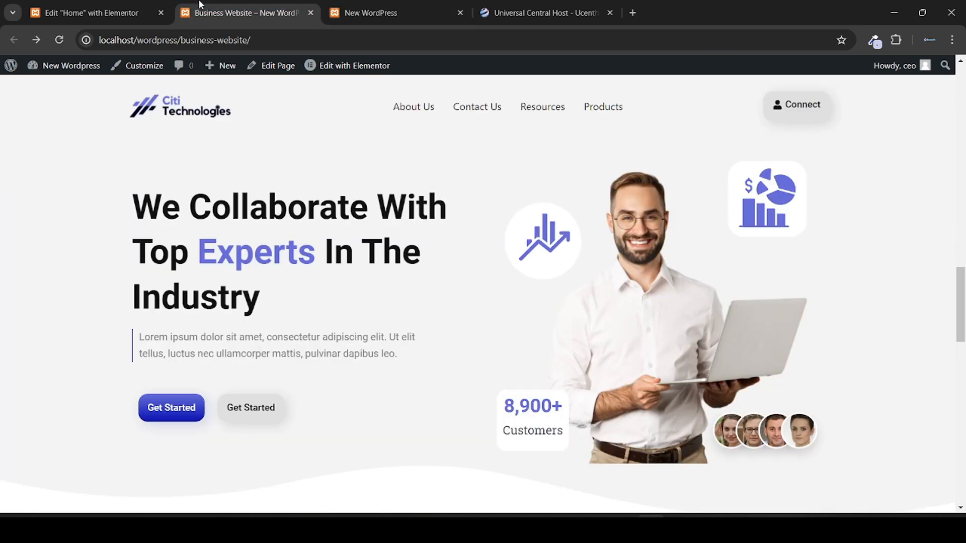
pyautogui.click(58, 40)
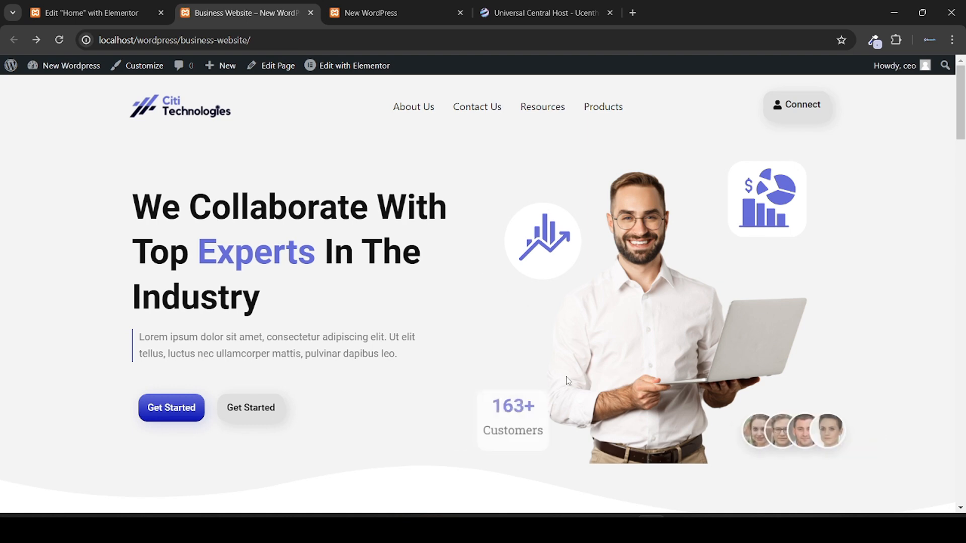
pyautogui.scroll(-5, 466, 335)
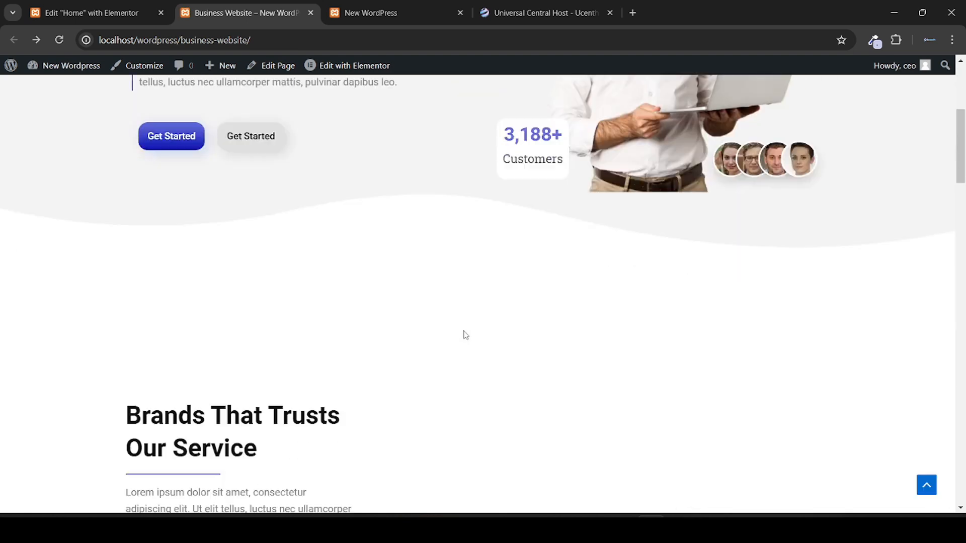
pyautogui.scroll(-10, 465, 335)
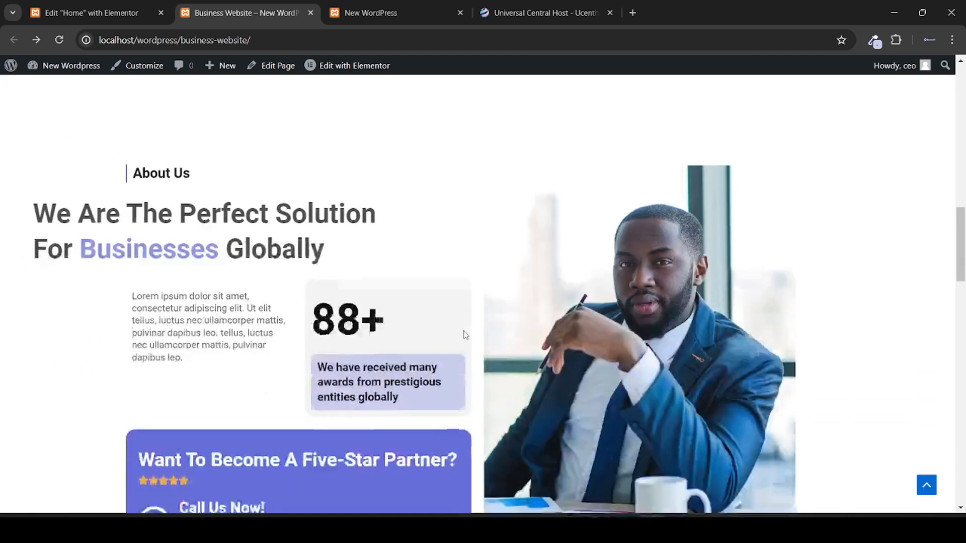
pyautogui.scroll(-15, 466, 335)
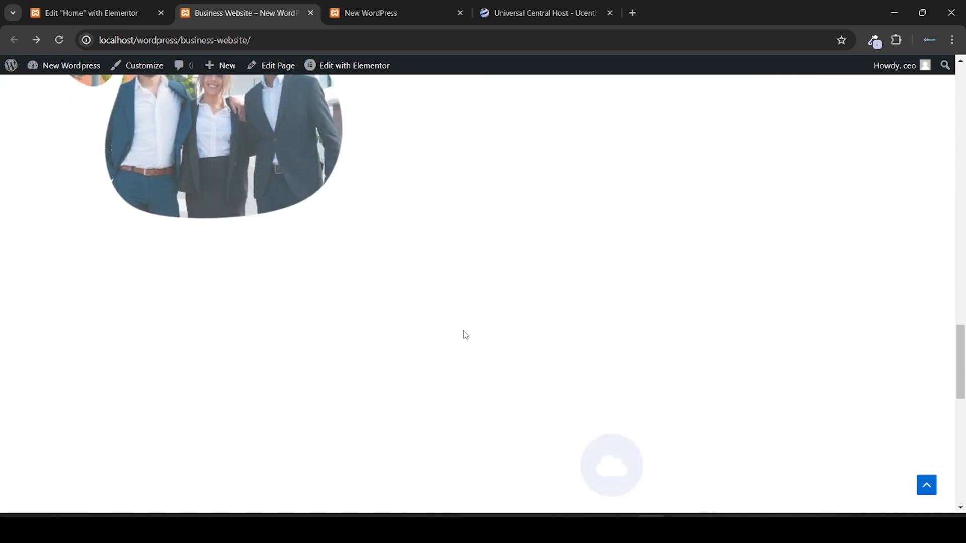
pyautogui.scroll(-4, 465, 335)
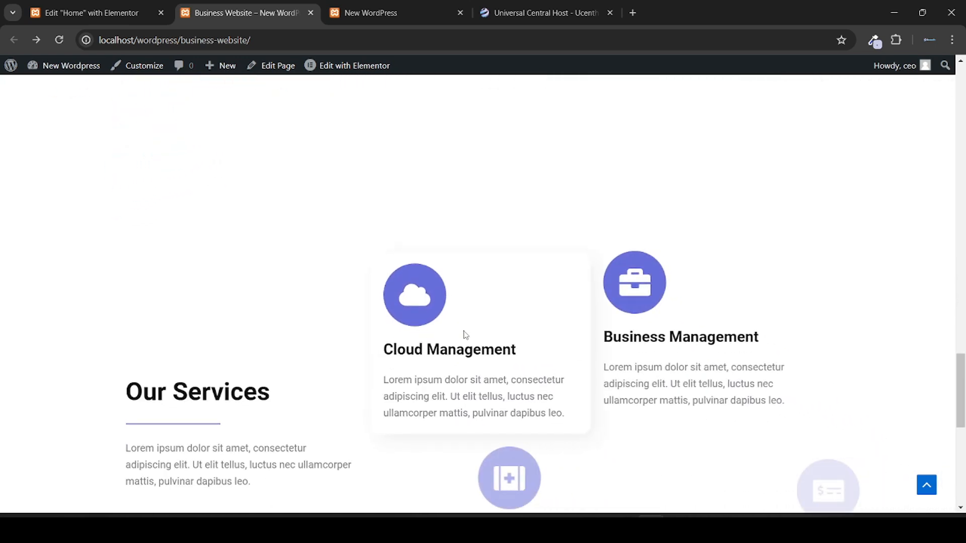
pyautogui.scroll(10, 463, 333)
# Step: Compare the hero section in the Elementor editor with the live home page and the reference page
pyautogui.click(141, 6)
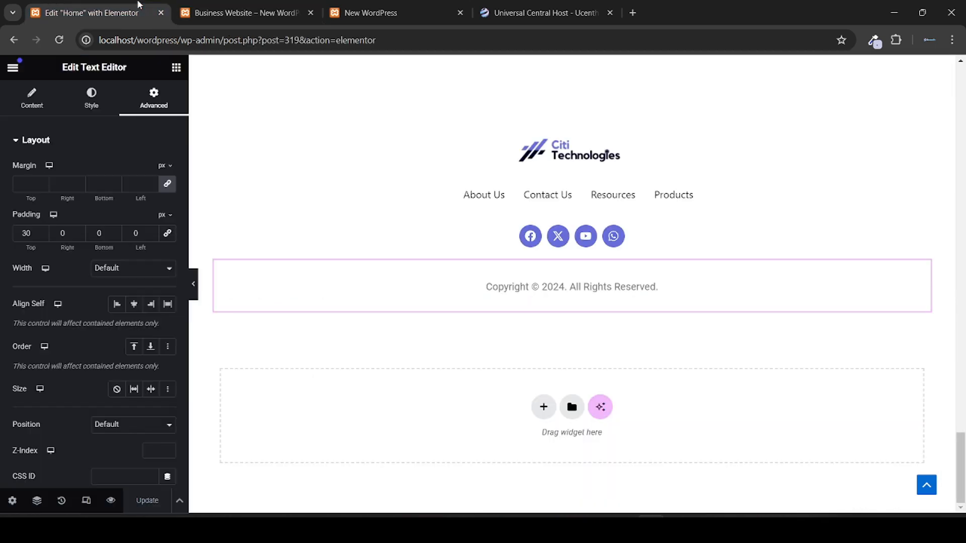
pyautogui.scroll(20, 461, 224)
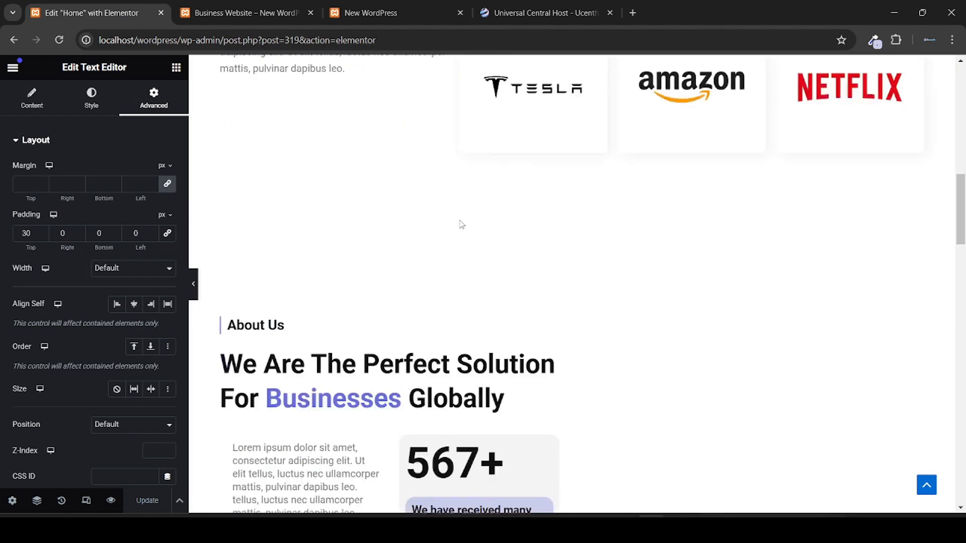
pyautogui.scroll(10, 461, 224)
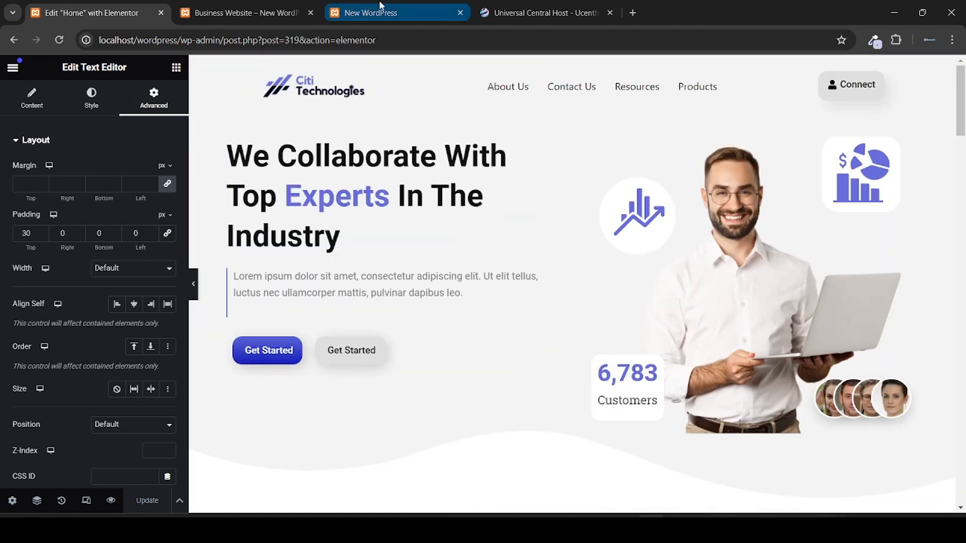
pyautogui.click(380, 8)
pyautogui.scroll(15, 282, 217)
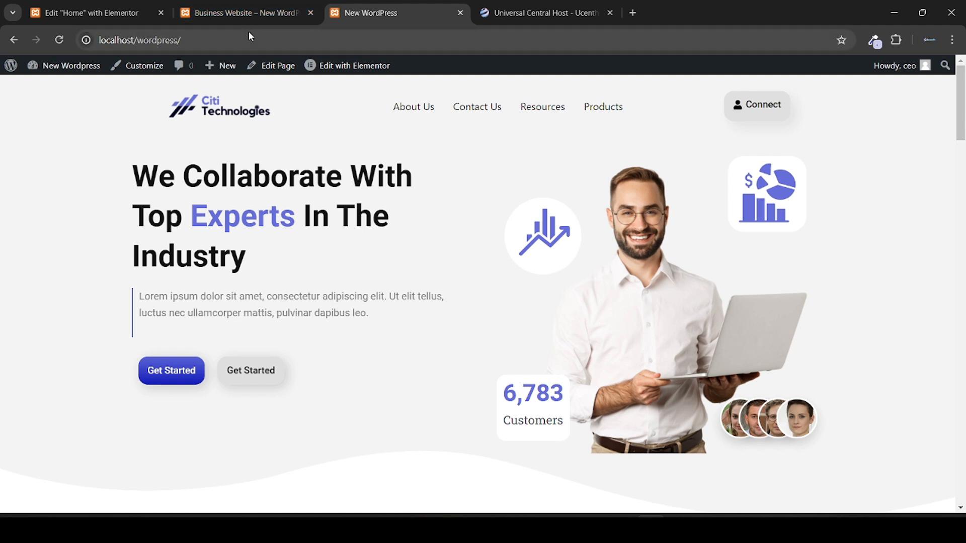
pyautogui.click(286, 7)
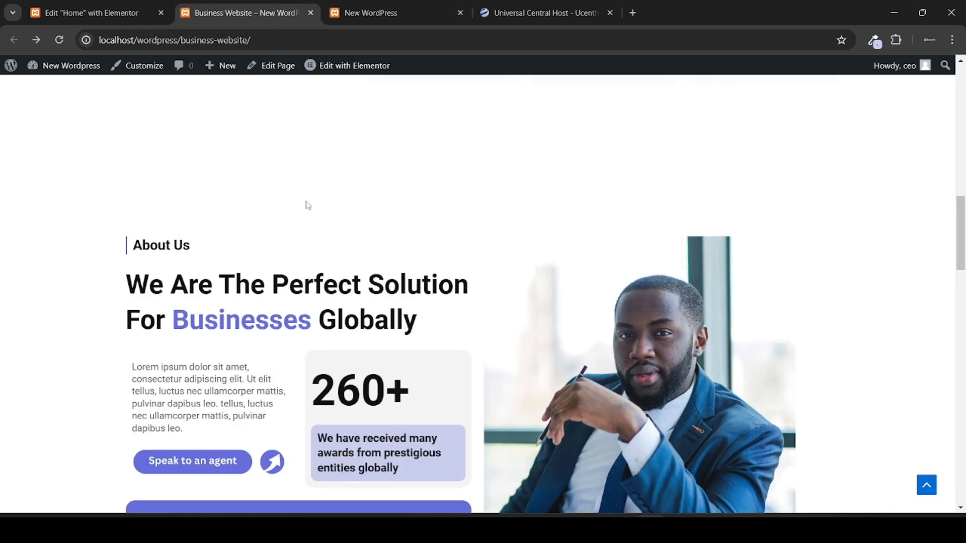
pyautogui.click(85, 7)
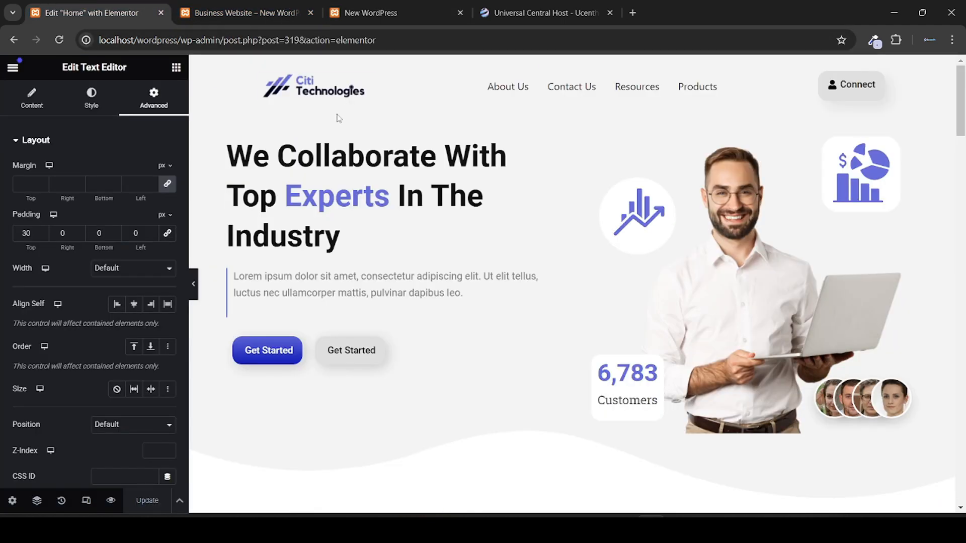
pyautogui.click(367, 90)
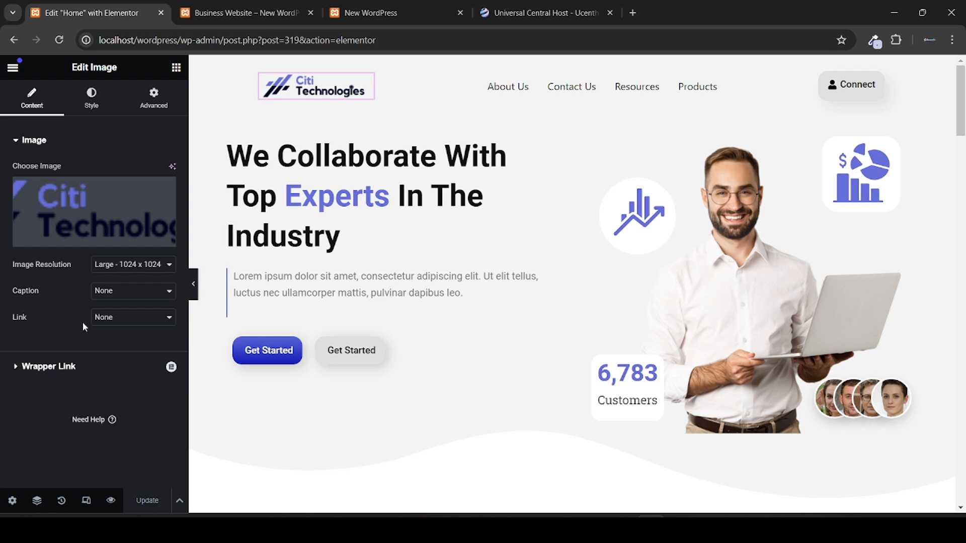
pyautogui.click(116, 317)
pyautogui.click(110, 349)
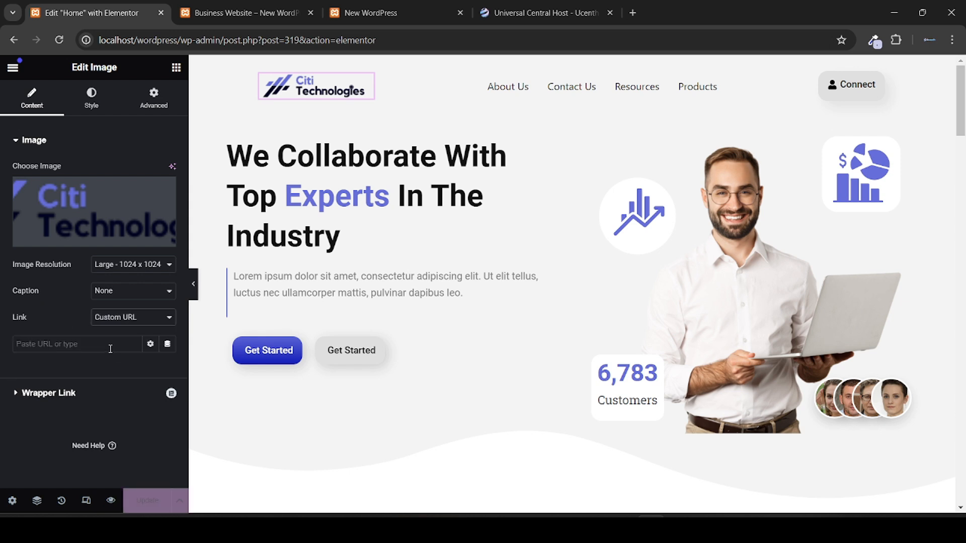
pyautogui.click(107, 348)
pyautogui.write('http://localhost/wordpress/')
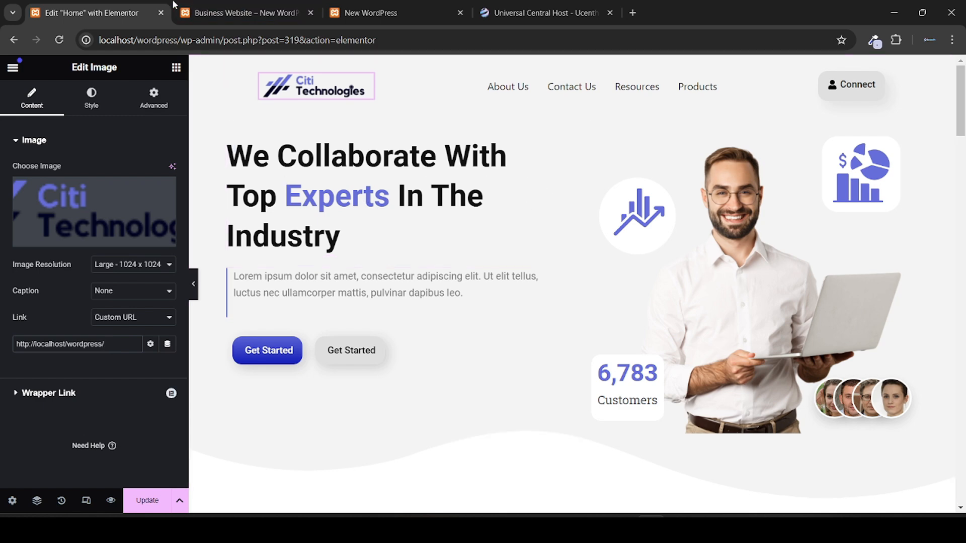
# Step: Set the entrance animation of the hero's customer image stack to Fade In Right
pyautogui.click(246, 12)
pyautogui.click(84, 6)
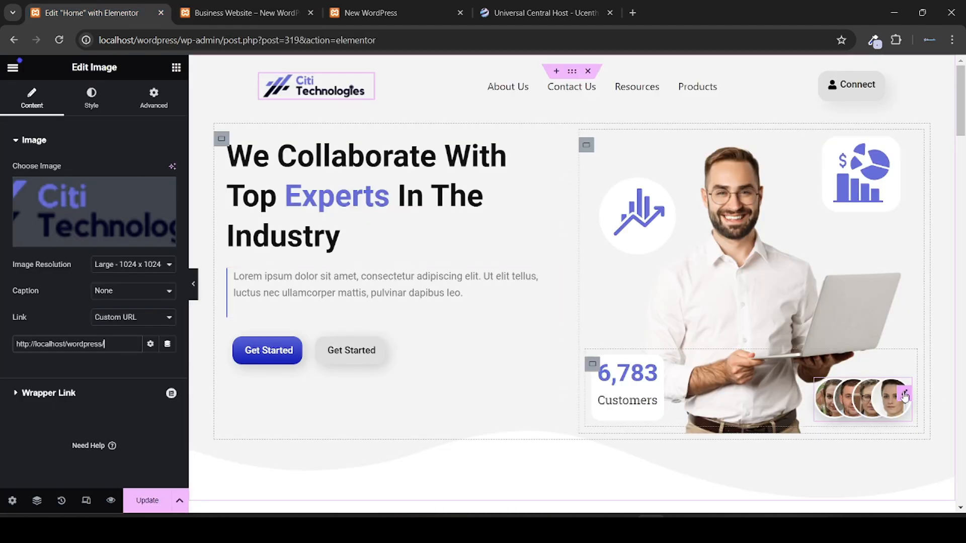
pyautogui.click(904, 396)
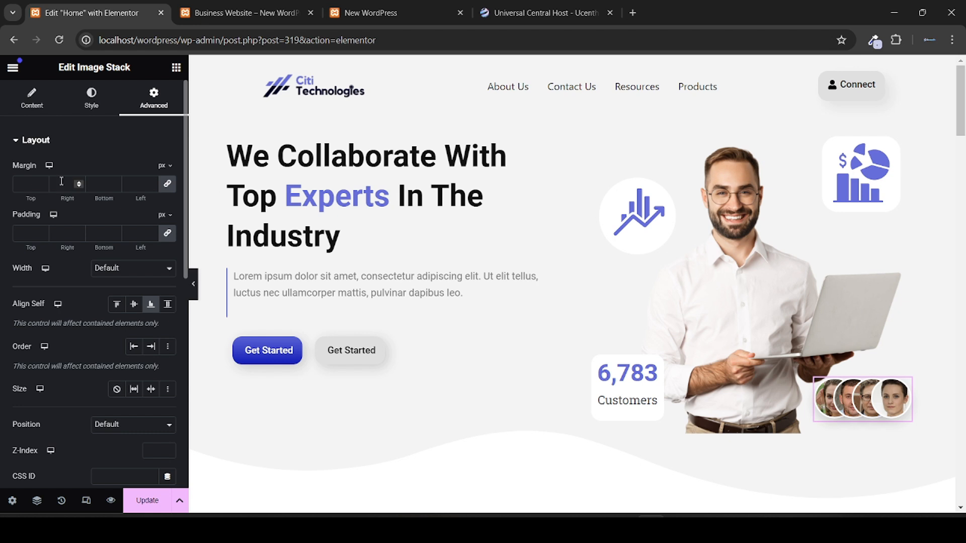
pyautogui.scroll(-8, 1, 228)
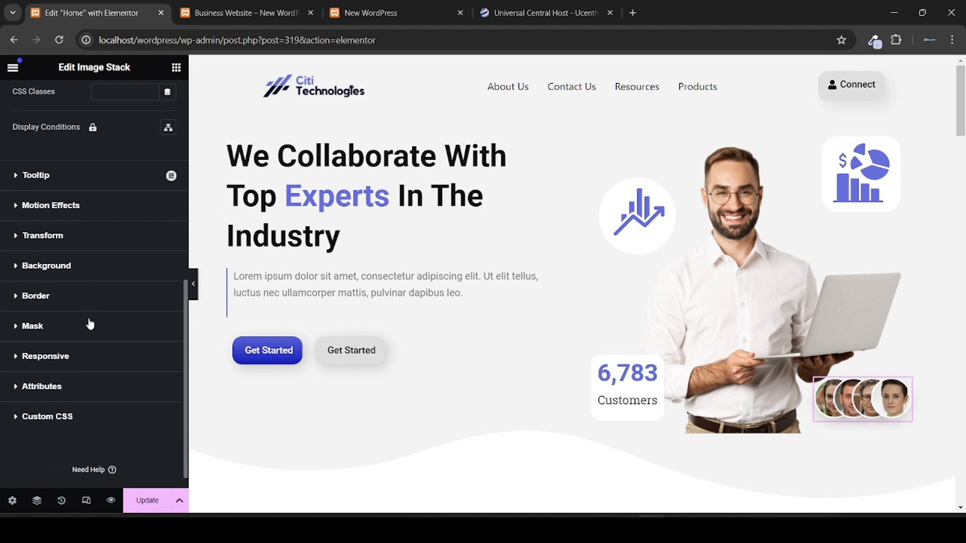
pyautogui.click(50, 206)
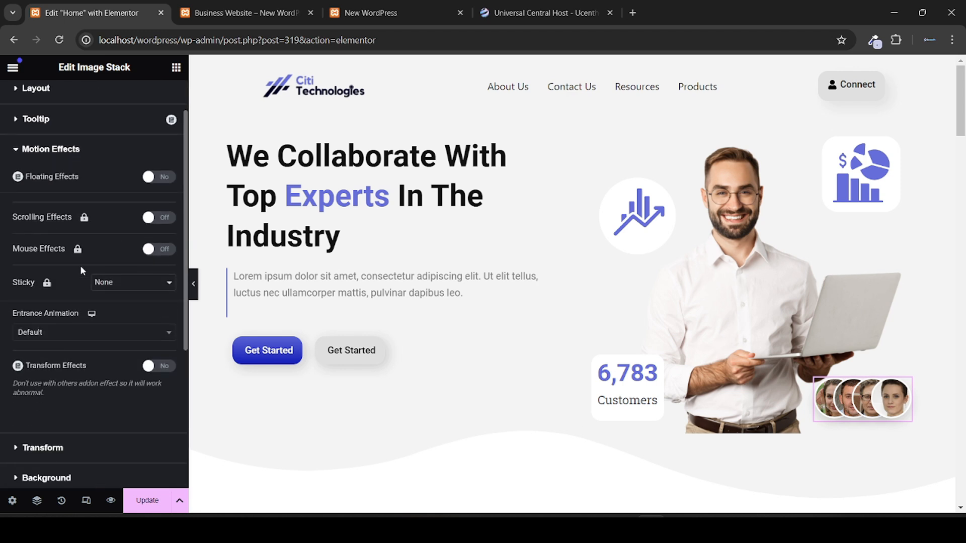
pyautogui.scroll(-1, 12, 270)
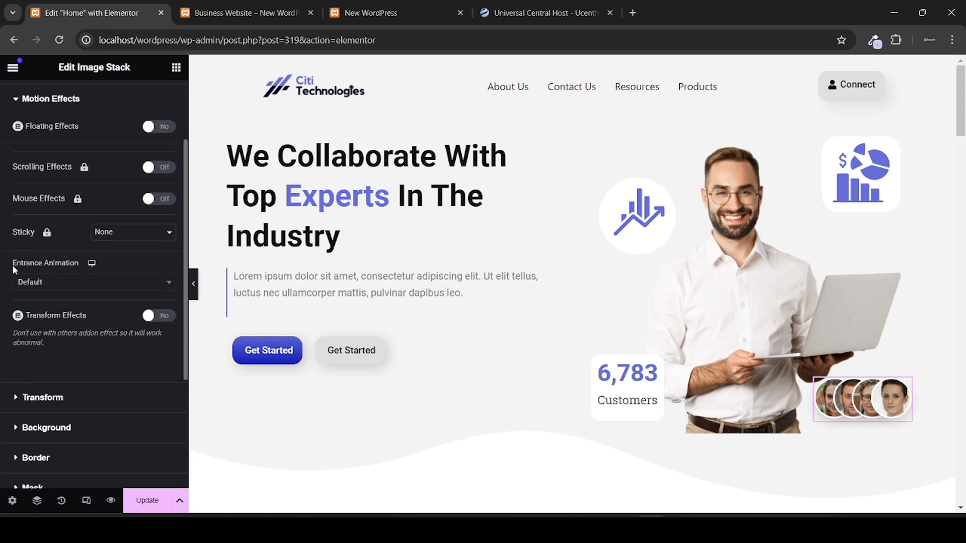
pyautogui.click(100, 278)
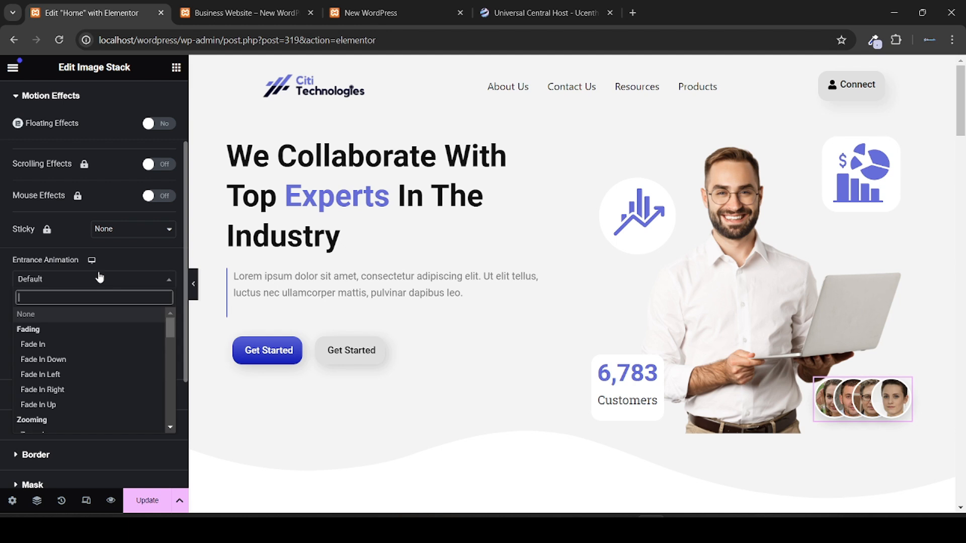
pyautogui.click(110, 391)
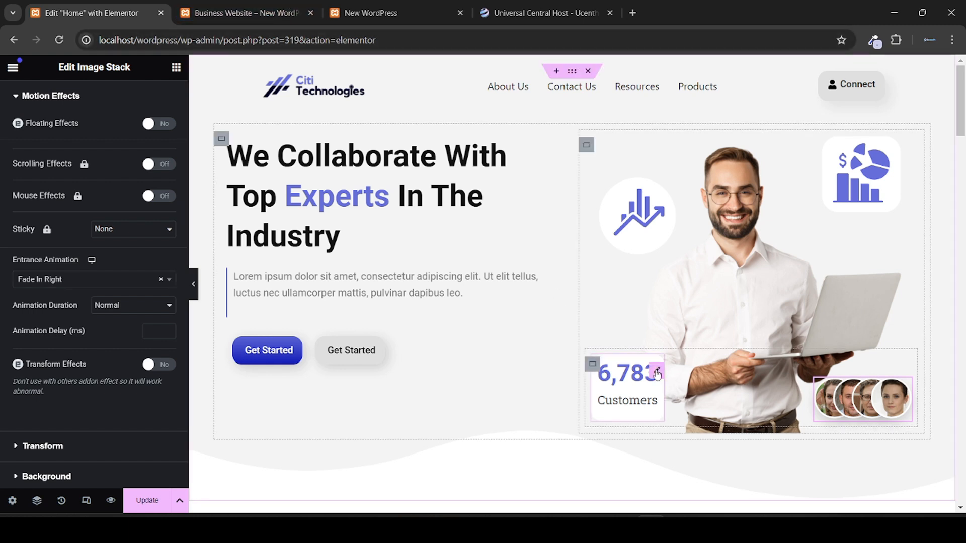
# Step: Set the entrance animation of the hero's Customers counter to Fade In Left and update the page
pyautogui.click(656, 371)
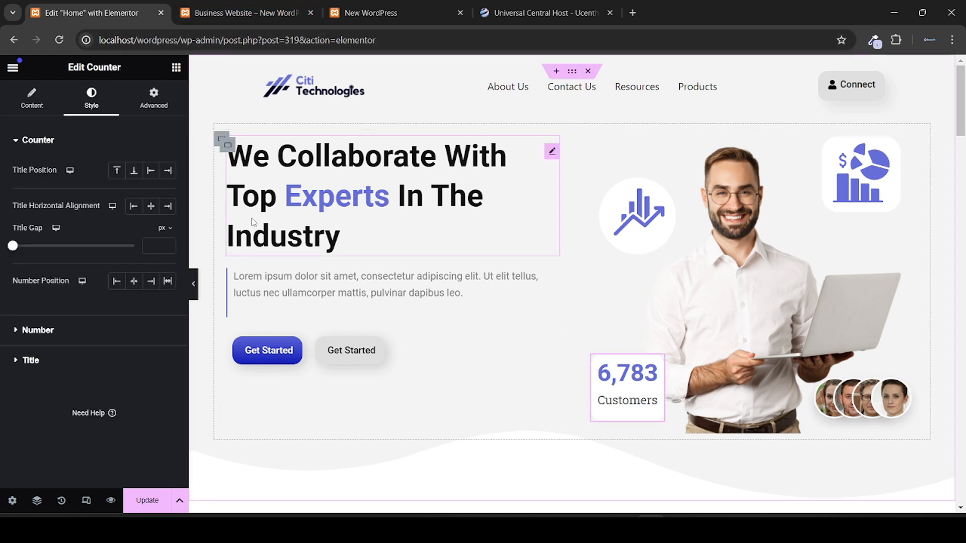
pyautogui.click(156, 110)
pyautogui.scroll(-8, 103, 313)
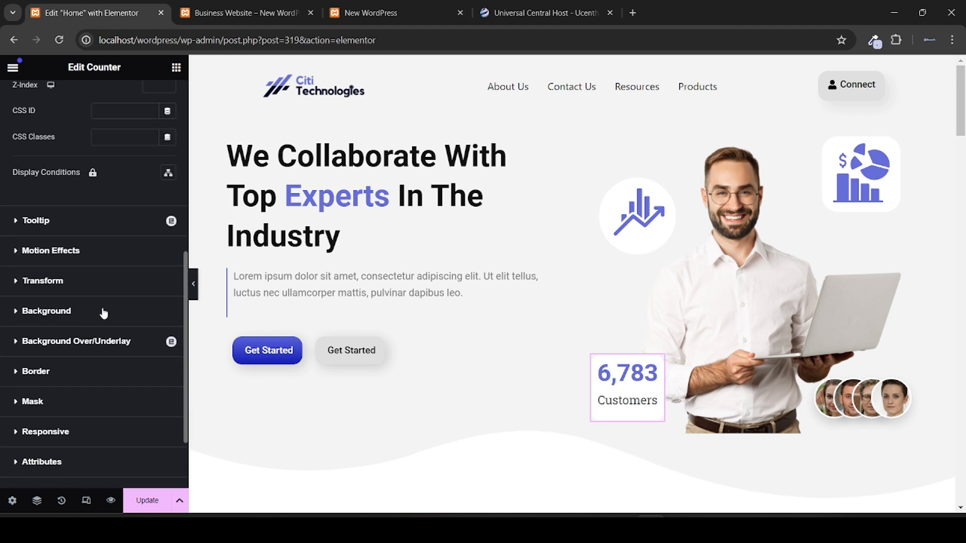
pyautogui.click(102, 258)
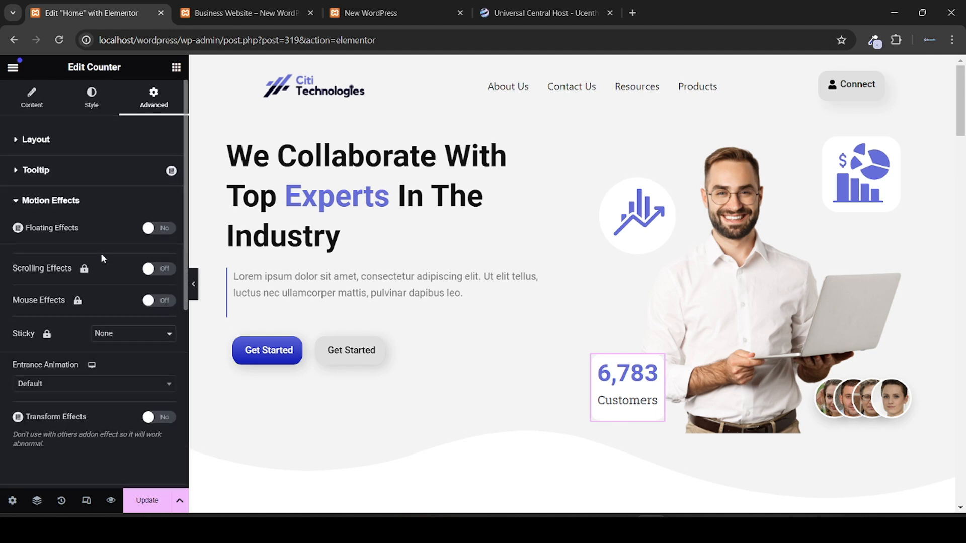
pyautogui.scroll(-4, 101, 253)
pyautogui.click(130, 201)
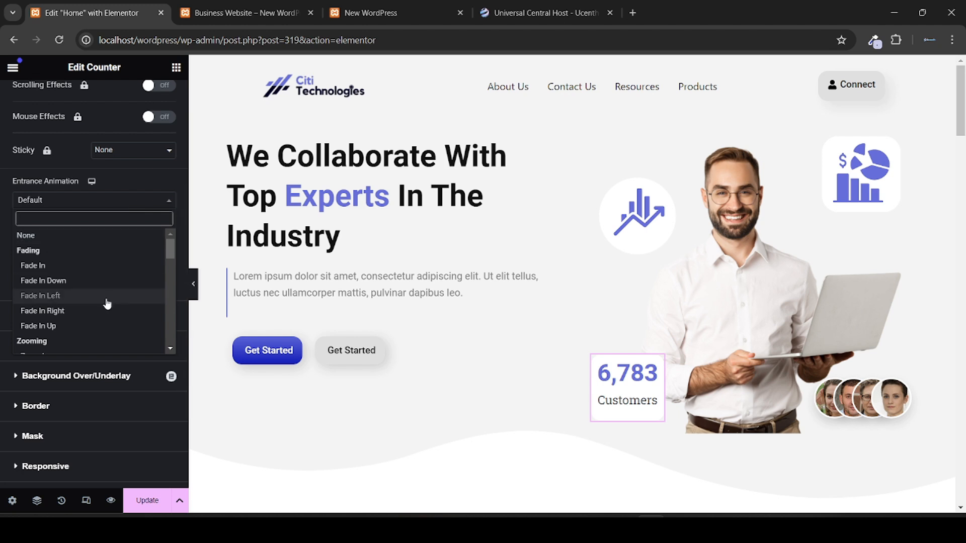
pyautogui.click(72, 296)
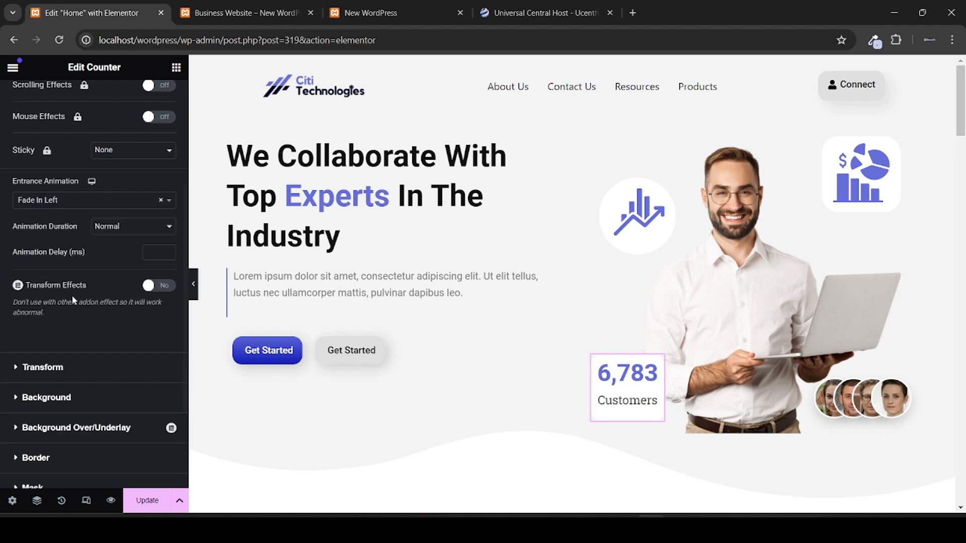
pyautogui.click(146, 500)
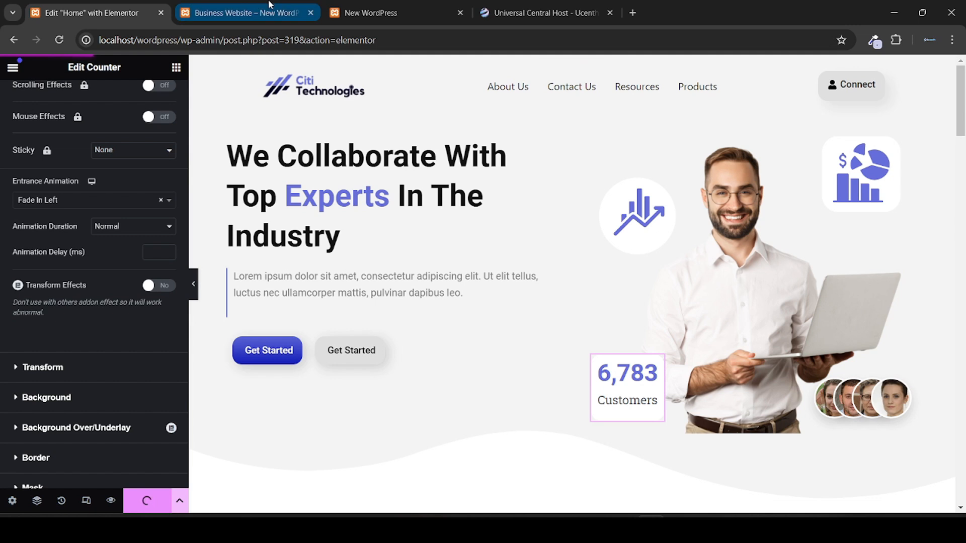
# Step: Reload the live home page, examine its entrance animations down to About Us, and compare that section with the reference page
pyautogui.moveTo(355, 4)
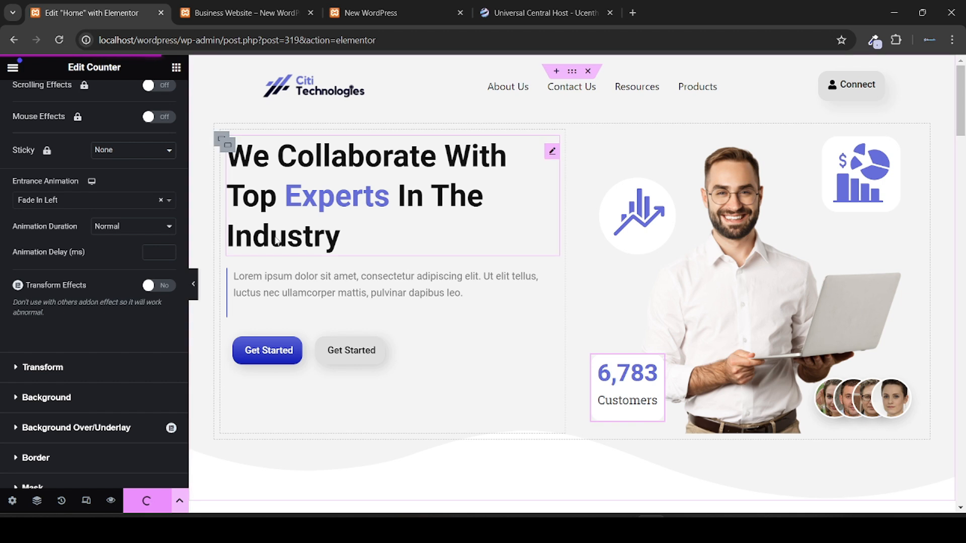
pyautogui.click(399, 6)
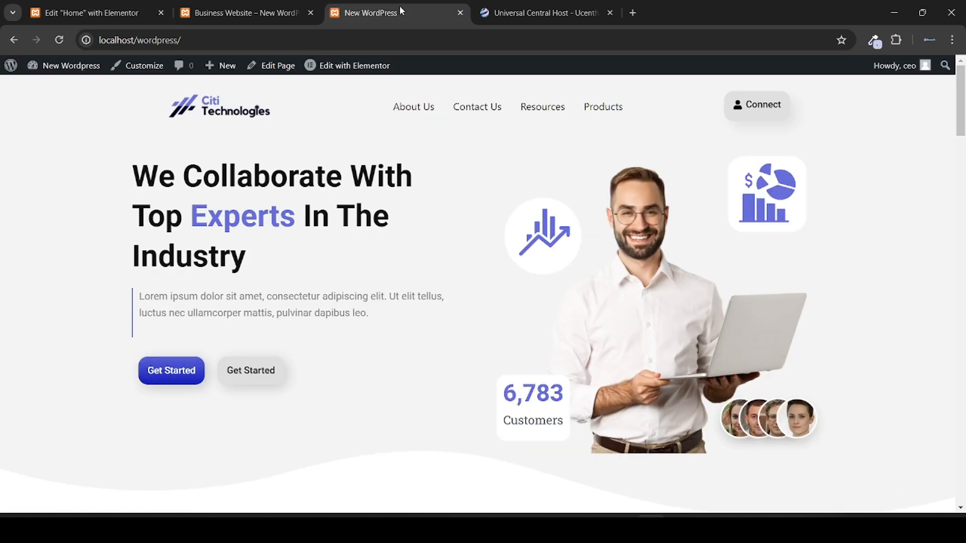
pyautogui.click(58, 44)
pyautogui.scroll(-8, 594, 425)
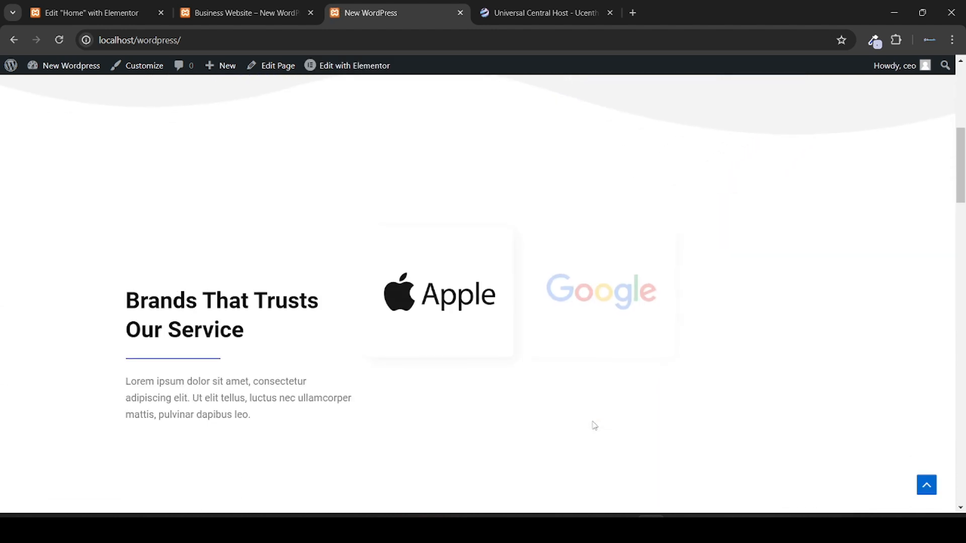
pyautogui.scroll(-10, 752, 401)
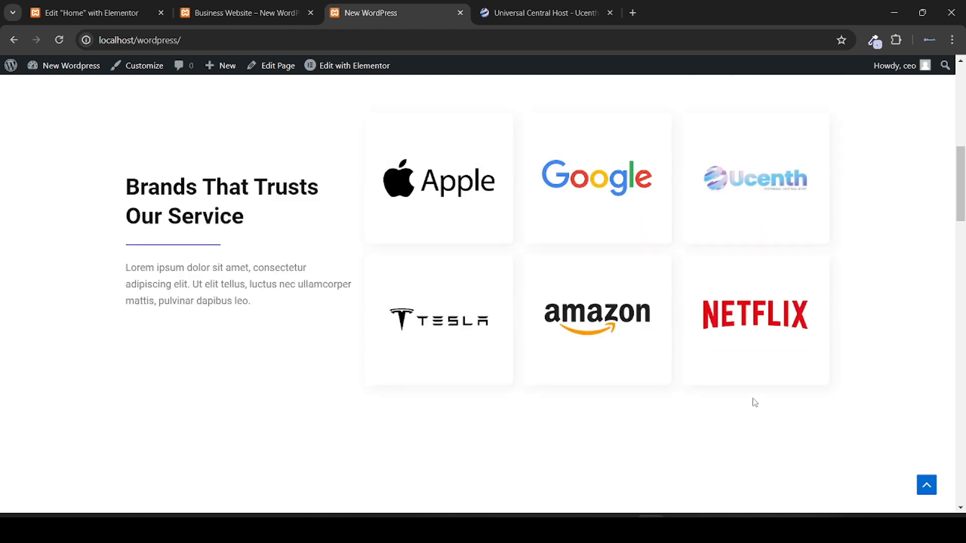
pyautogui.scroll(2, 752, 397)
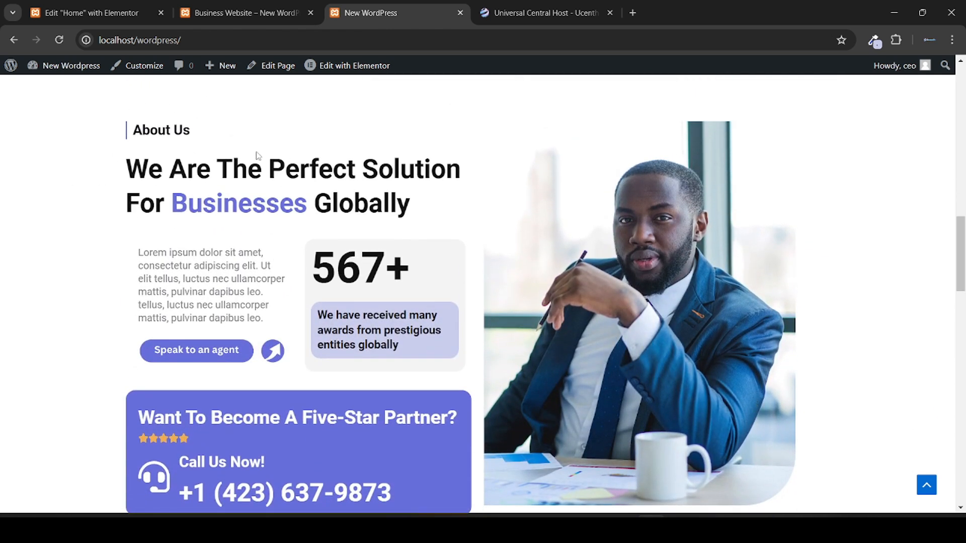
pyautogui.click(247, 6)
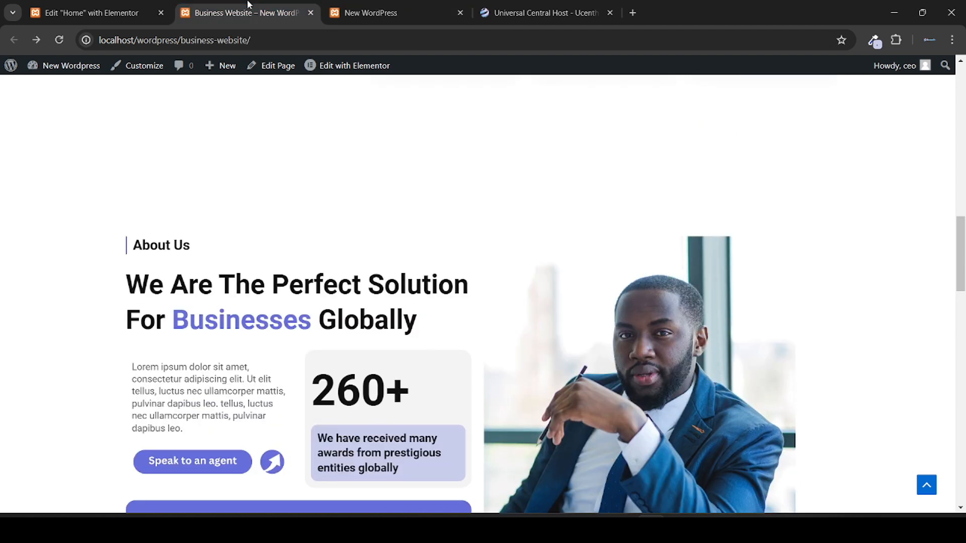
# Step: In the Elementor editor, give the About Us section's main heading a Fade In Left entrance animation with Slow duration
pyautogui.click(94, 7)
pyautogui.scroll(-5, 338, 257)
pyautogui.scroll(-5, 338, 257)
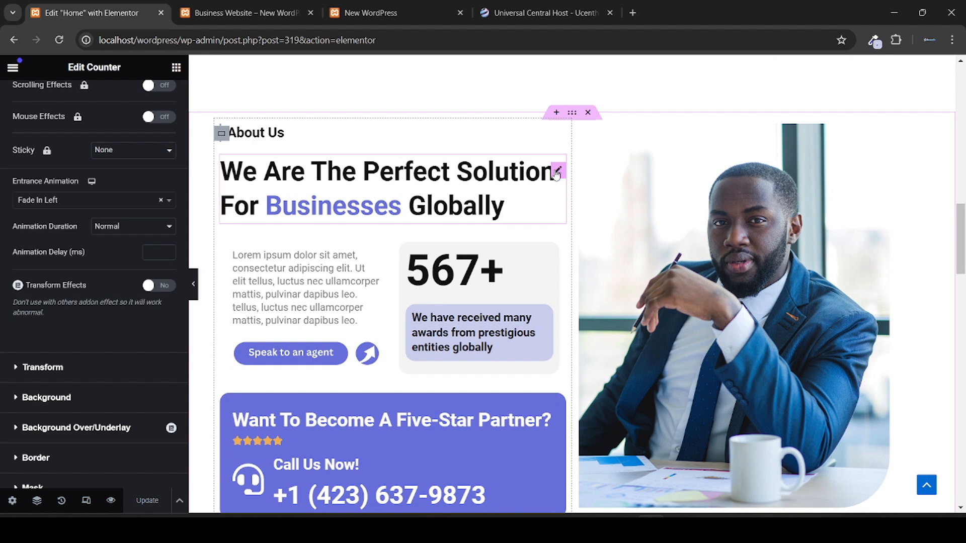
pyautogui.click(556, 172)
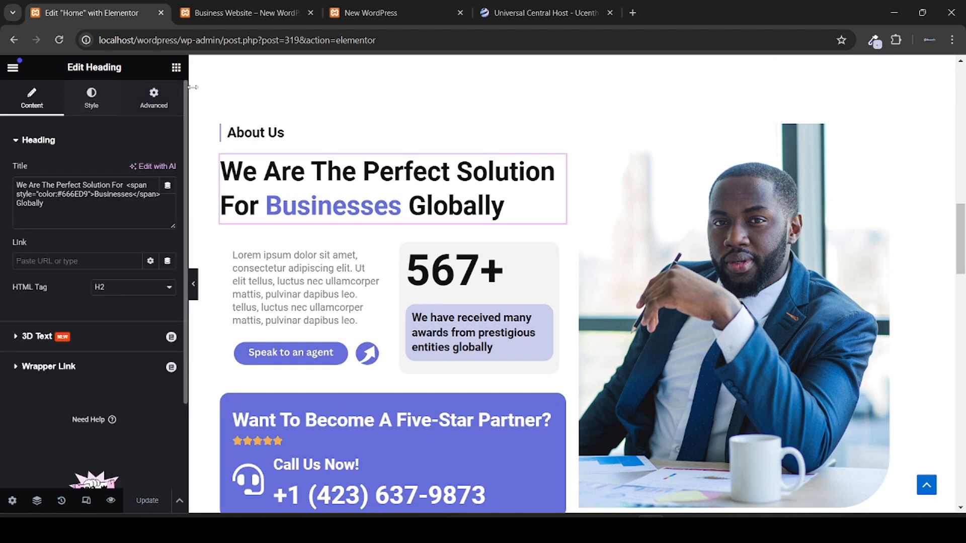
pyautogui.click(154, 99)
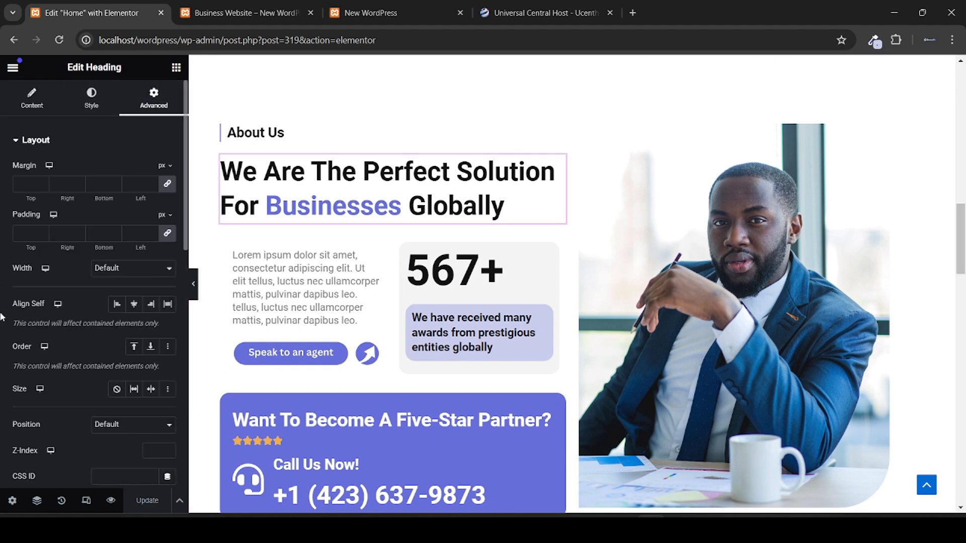
pyautogui.scroll(-6, 64, 392)
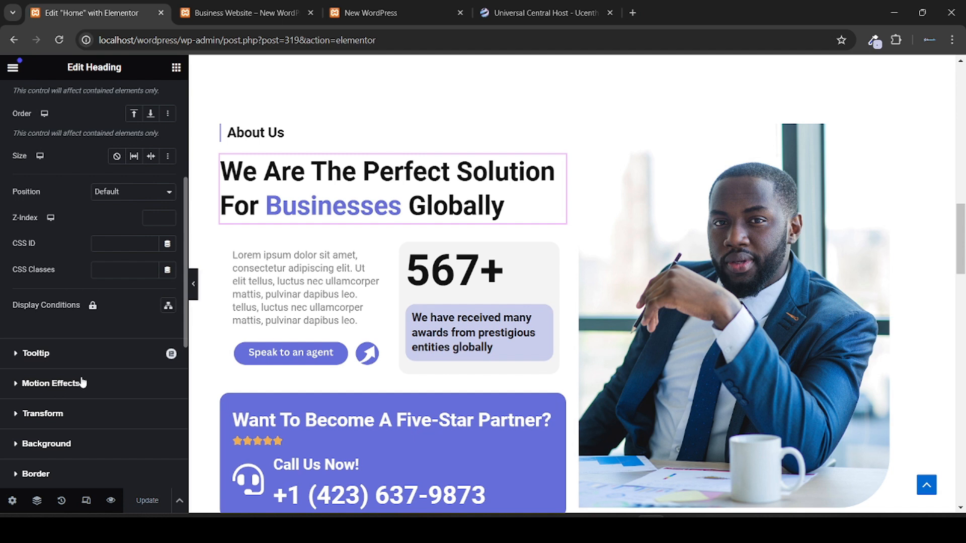
pyautogui.click(51, 382)
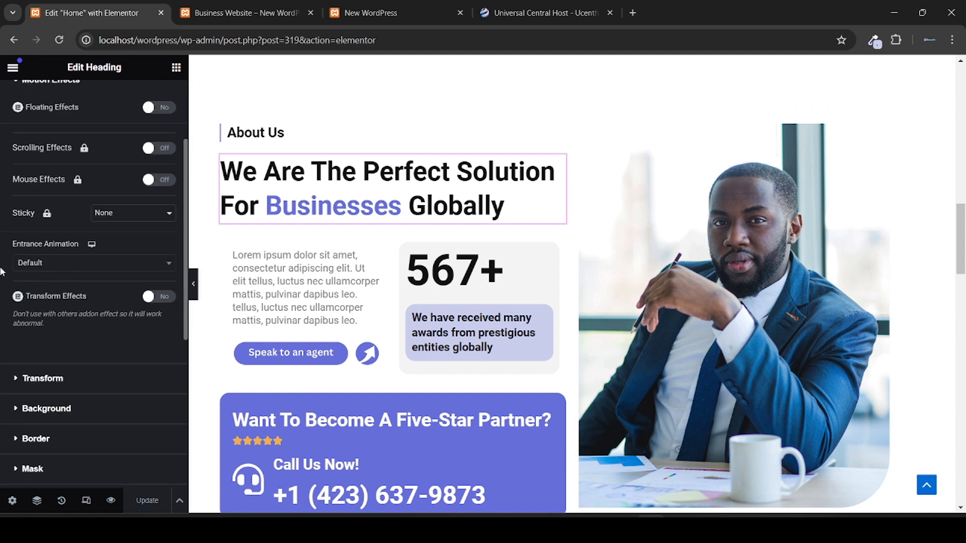
pyautogui.click(30, 264)
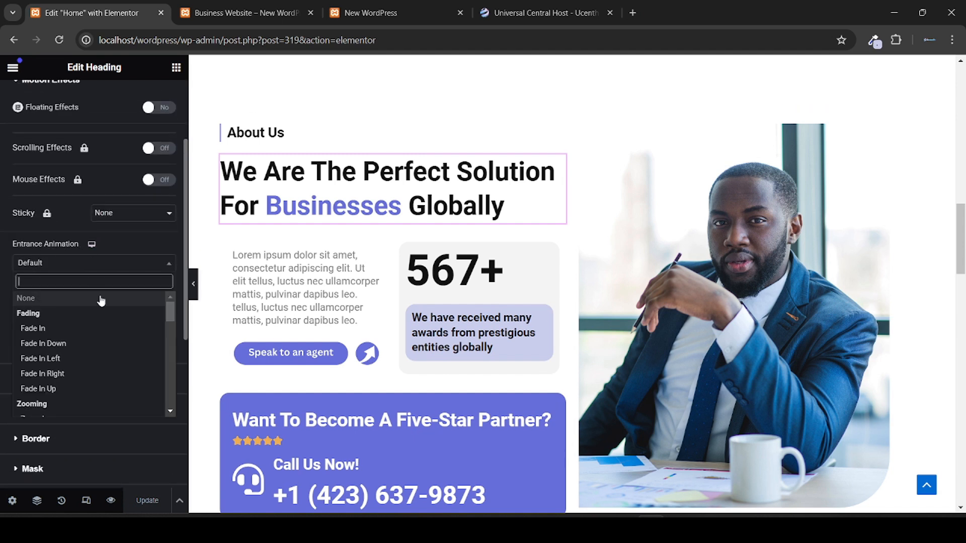
pyautogui.click(66, 358)
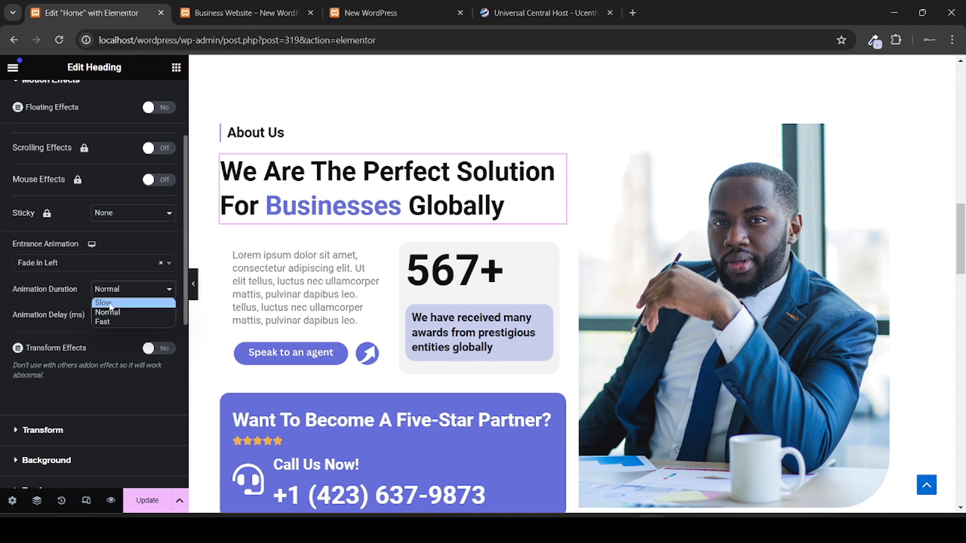
pyautogui.click(111, 308)
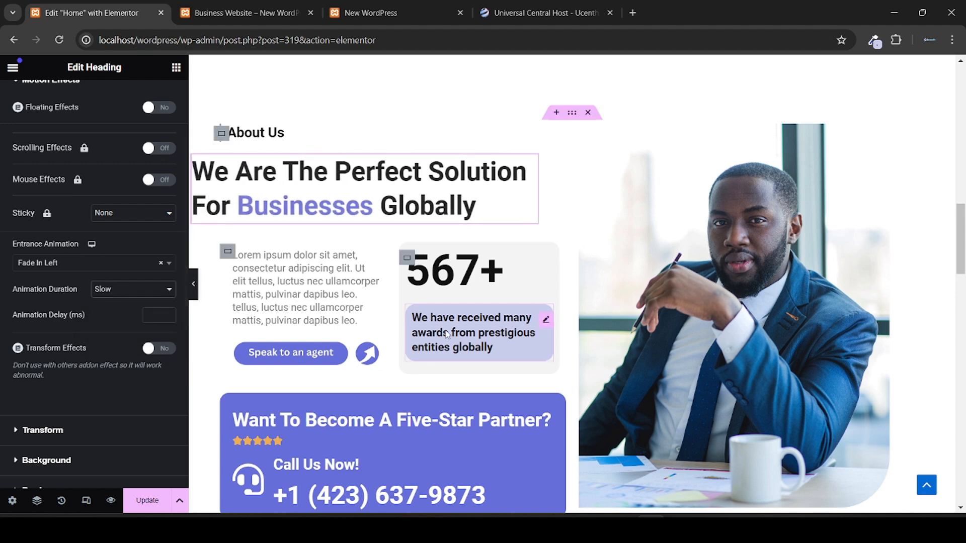
# Step: Review the remaining sections in the editor down to the footer and update the page
pyautogui.scroll(-3, 447, 334)
pyautogui.scroll(-6, 445, 329)
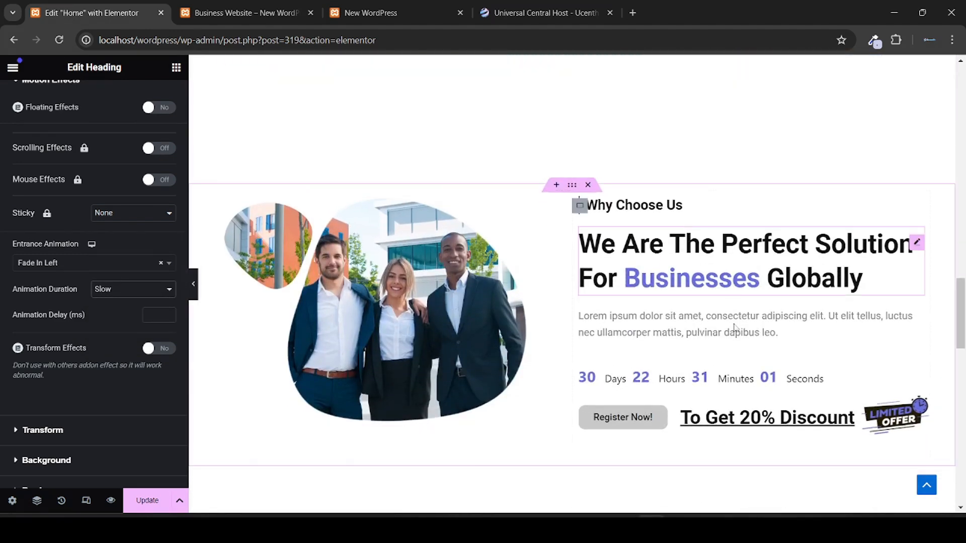
pyautogui.scroll(-10, 641, 362)
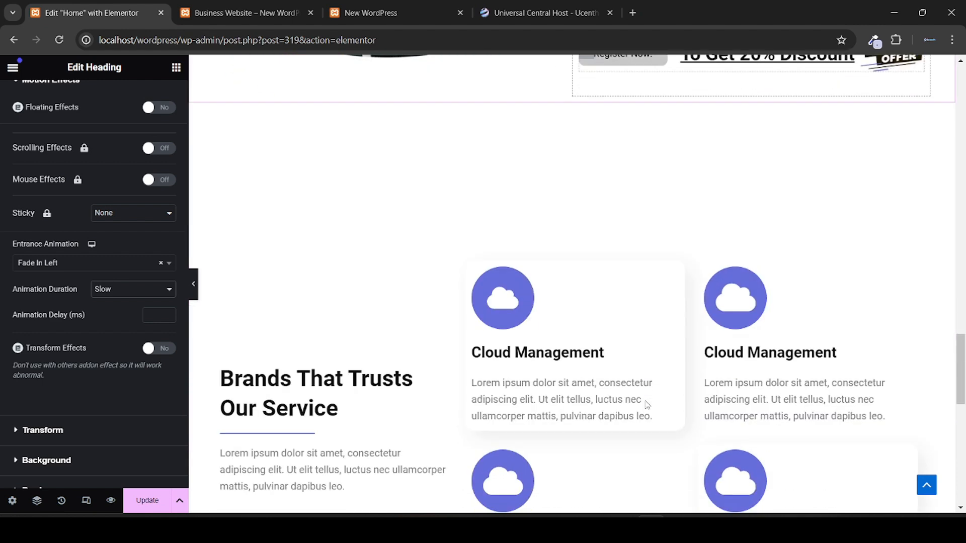
pyautogui.scroll(-6, 646, 405)
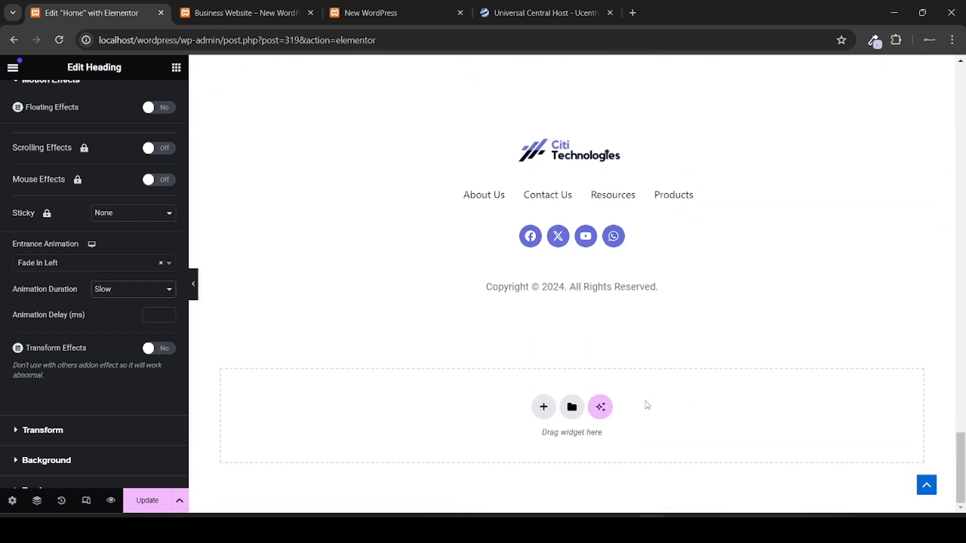
pyautogui.scroll(12, 647, 405)
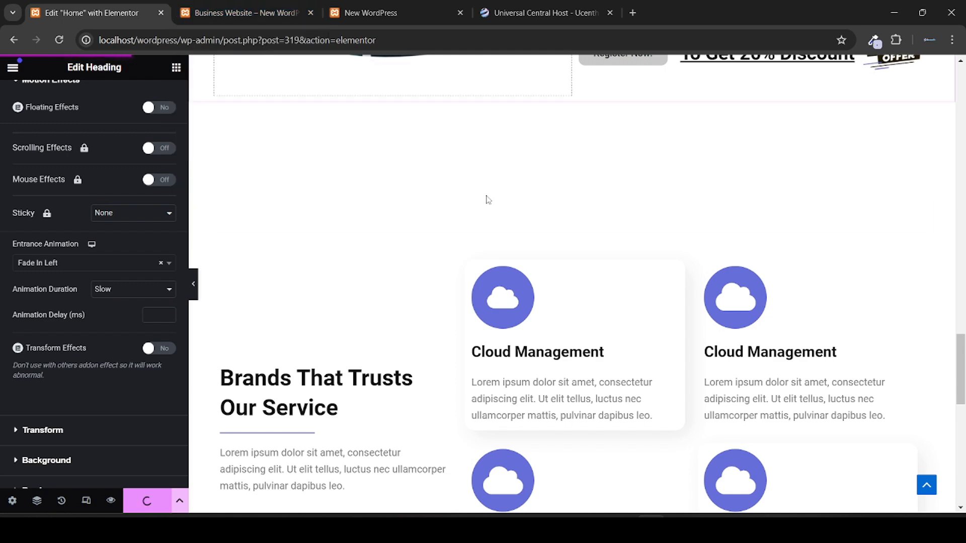
pyautogui.scroll(15, 486, 200)
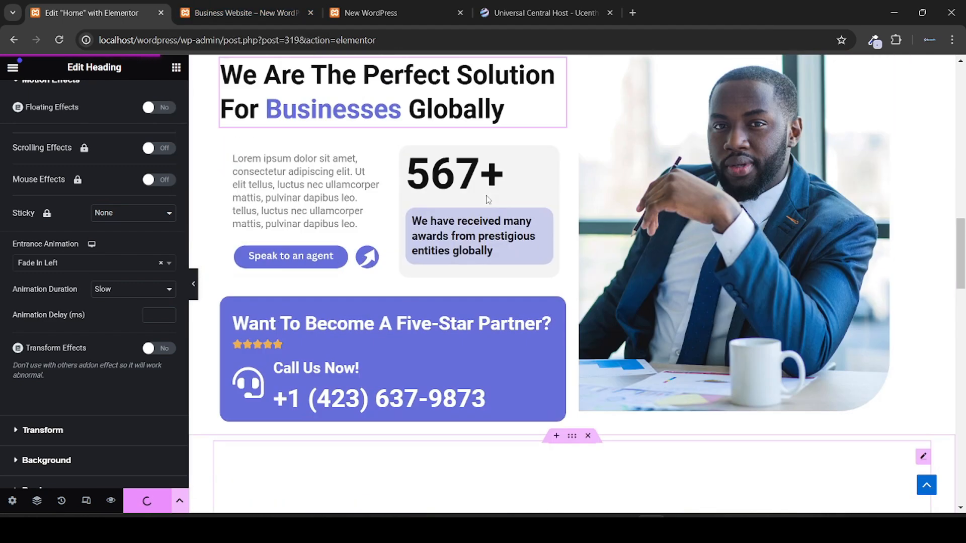
pyautogui.scroll(10, 487, 200)
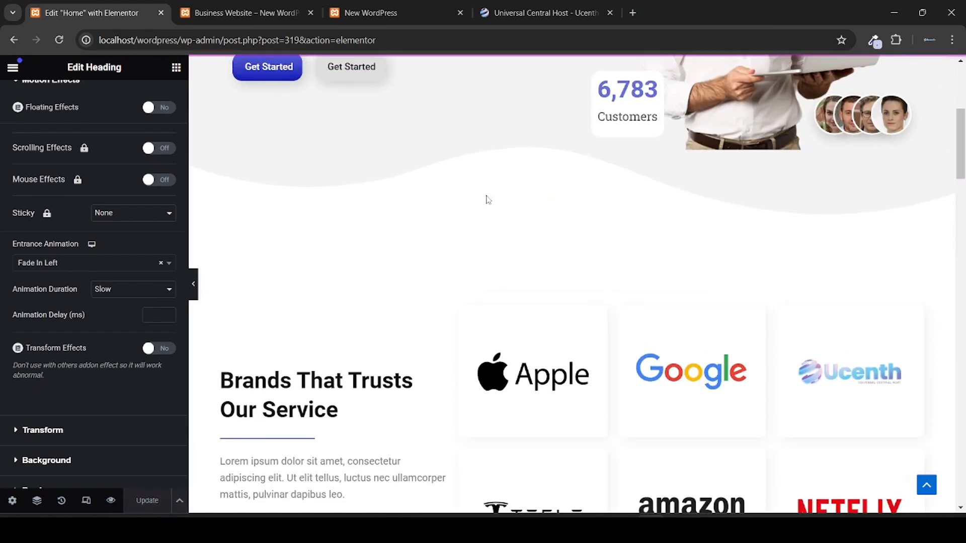
pyautogui.scroll(5, 487, 200)
# Step: Reload the live home page and examine the entrance animations of all sections from the hero to the footer
pyautogui.click(345, 5)
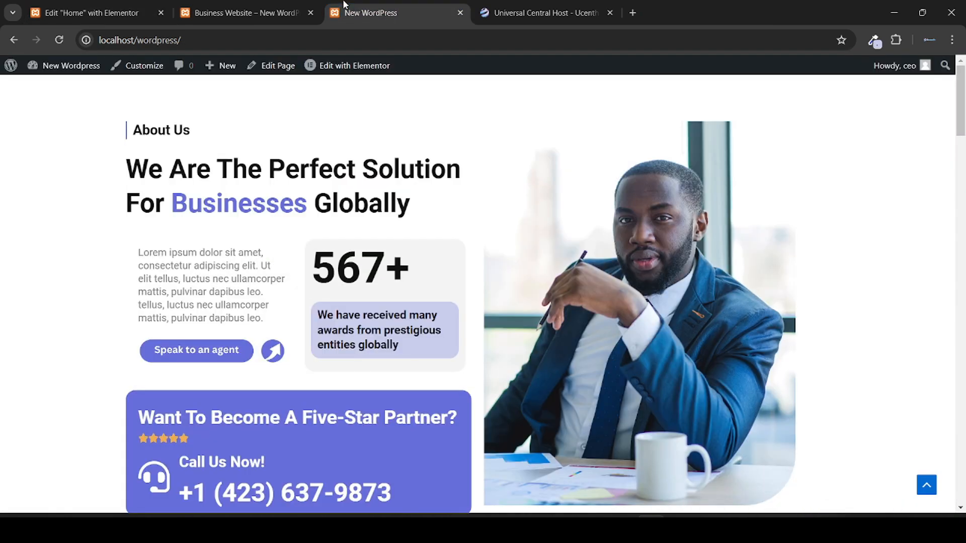
pyautogui.scroll(10, 234, 135)
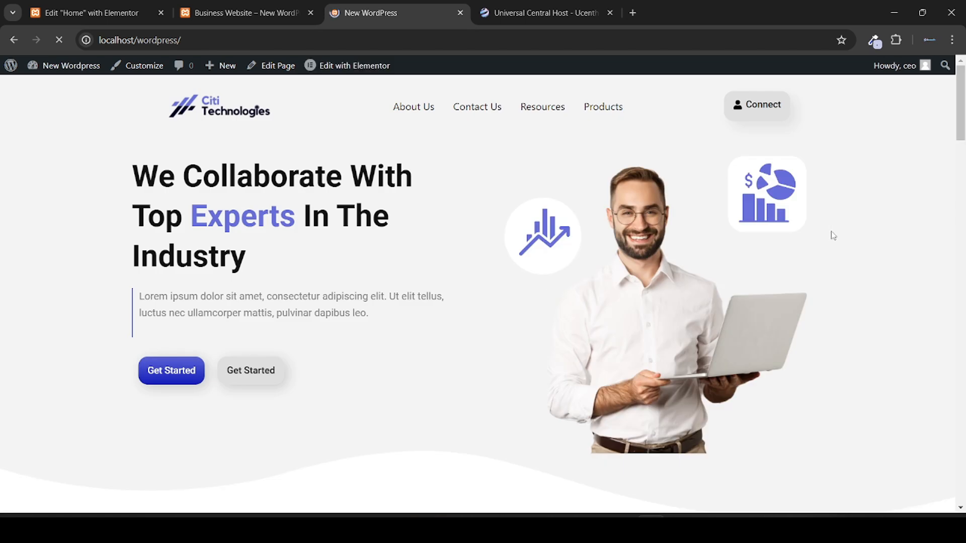
pyautogui.scroll(-2, 833, 236)
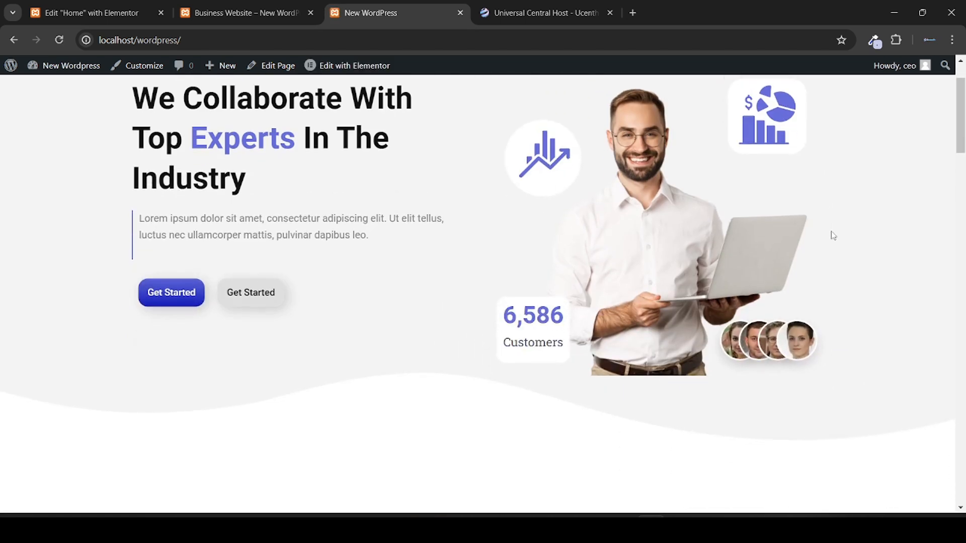
pyautogui.scroll(-10, 833, 236)
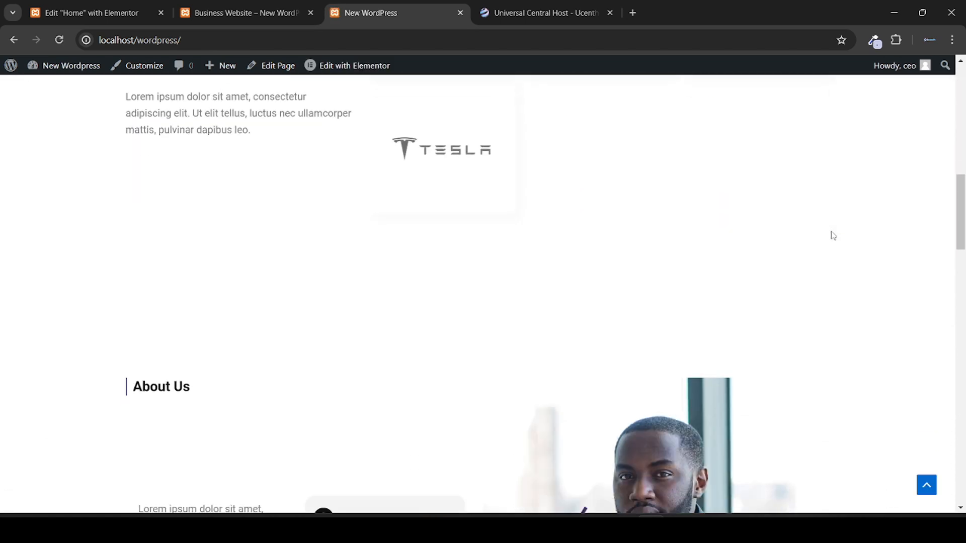
pyautogui.scroll(-8, 833, 235)
pyautogui.scroll(3, 833, 236)
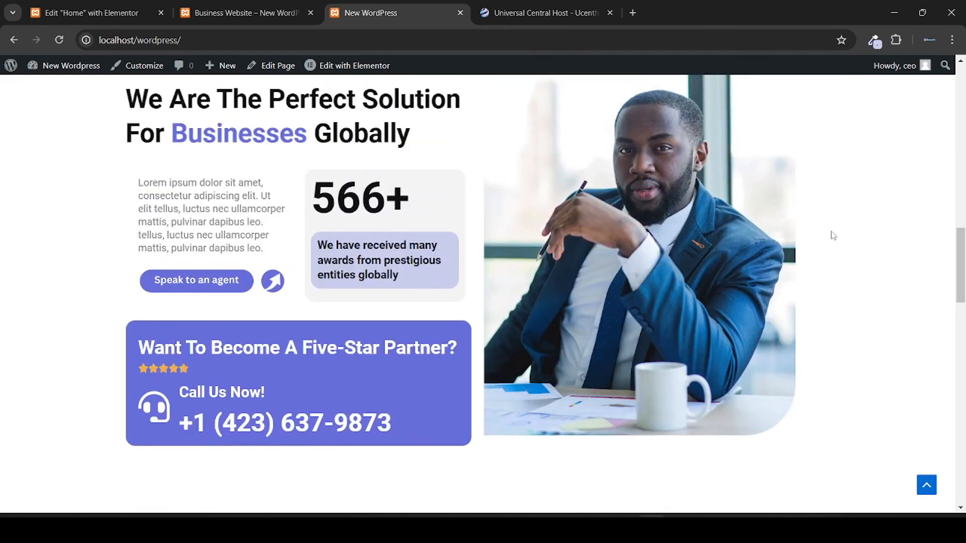
pyautogui.scroll(15, 833, 235)
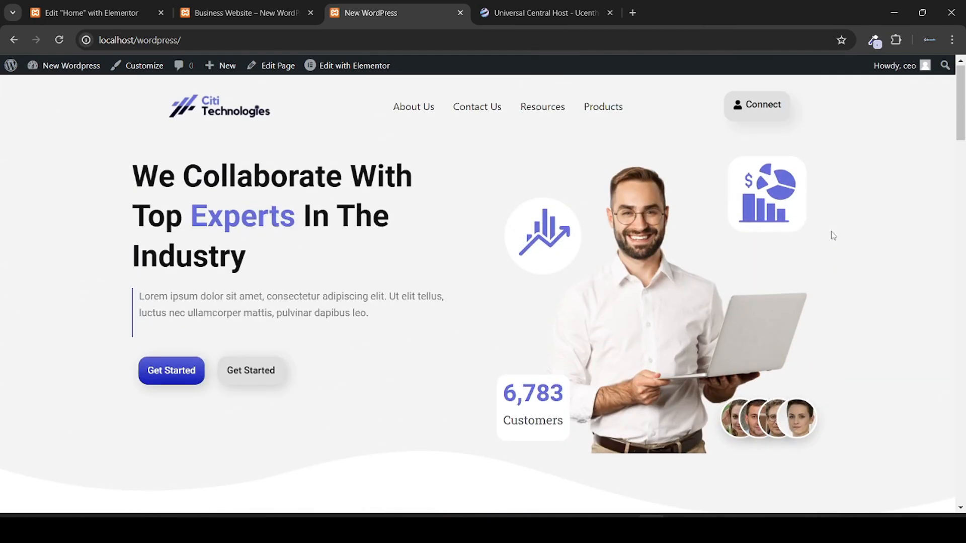
pyautogui.scroll(-18, 833, 235)
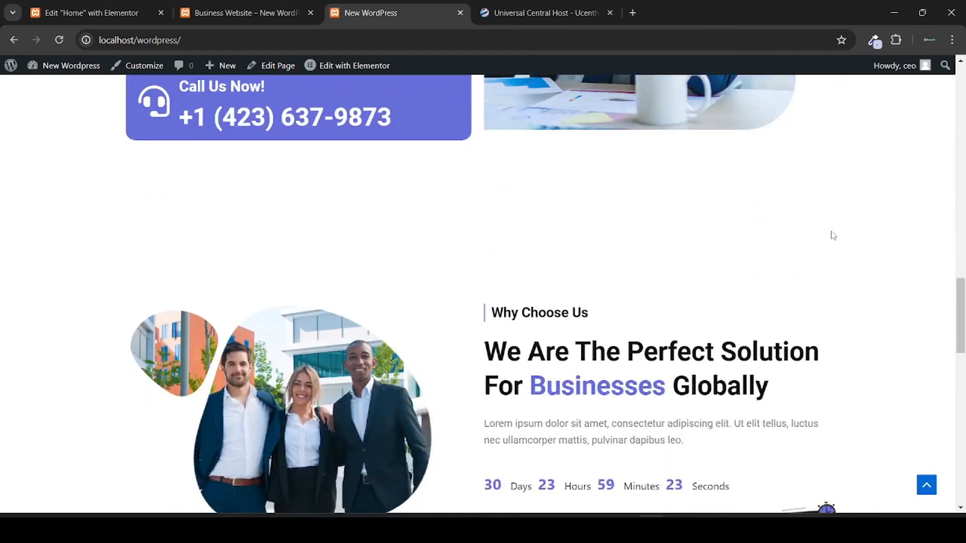
pyautogui.scroll(-12, 833, 235)
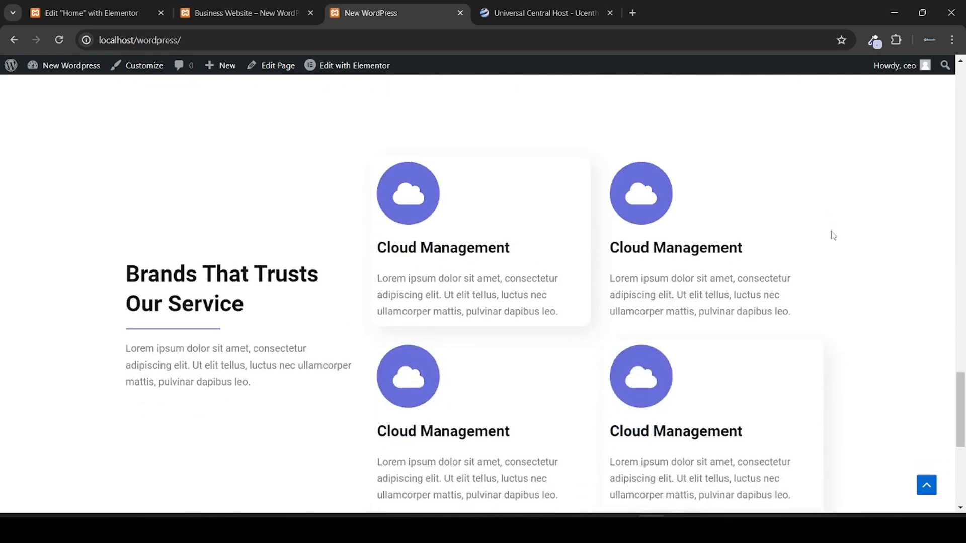
pyautogui.scroll(-6, 833, 236)
pyautogui.scroll(15, 833, 236)
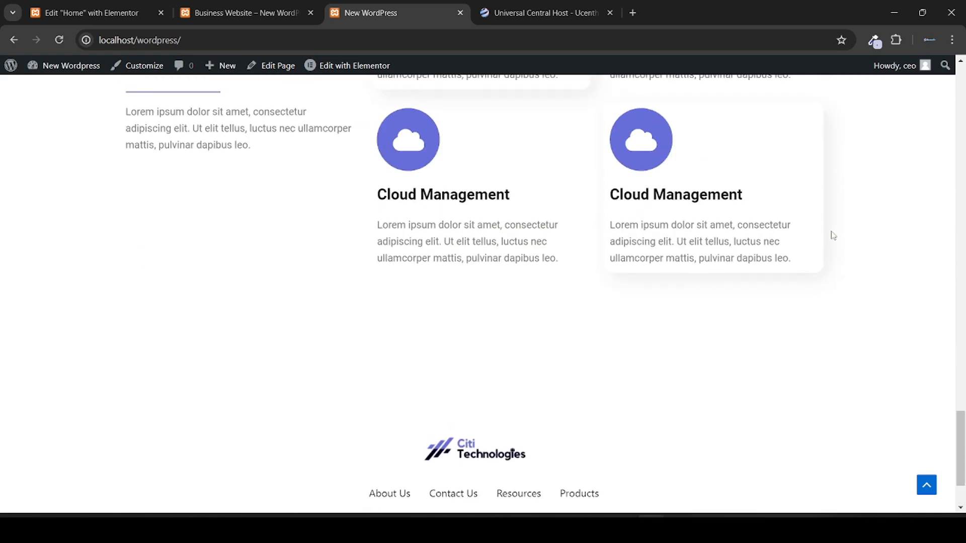
# Step: Review the finished live home page again from the hero through the brands and About Us sections to Why Choose Us
pyautogui.scroll(10, 832, 235)
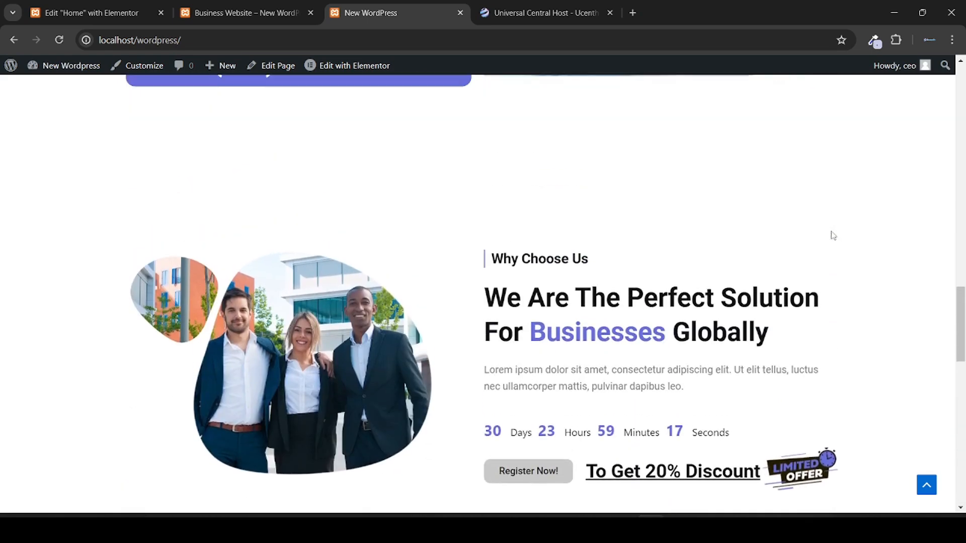
pyautogui.scroll(10, 833, 235)
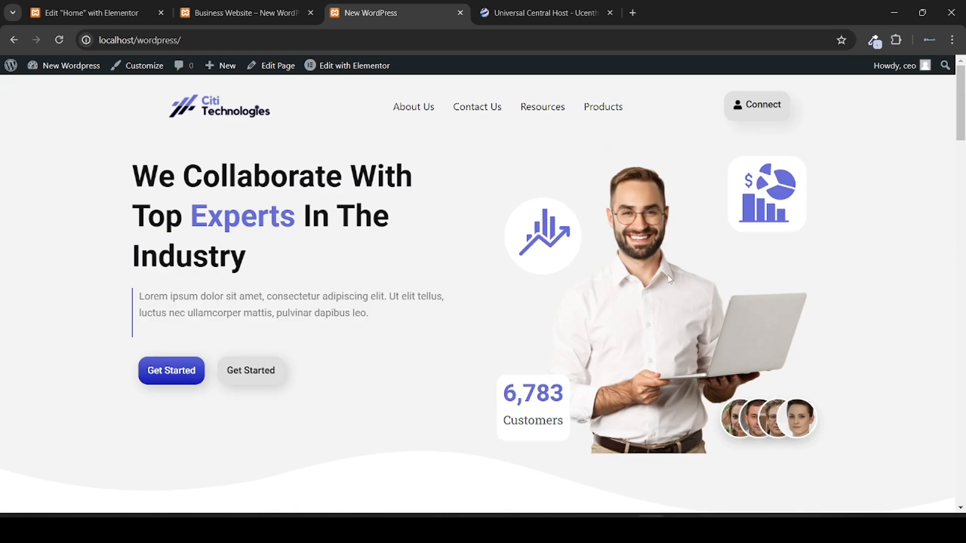
pyautogui.scroll(-8, 669, 279)
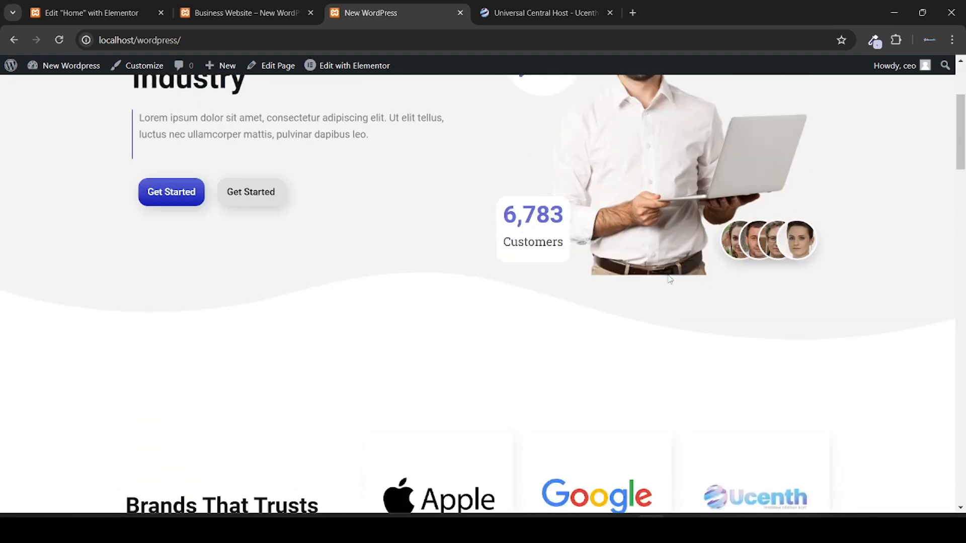
pyautogui.scroll(-1, 669, 279)
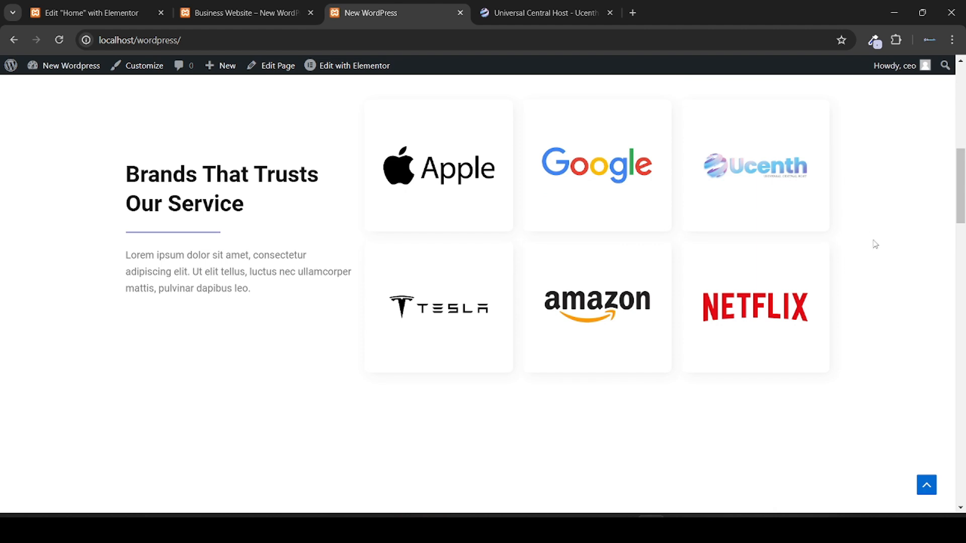
pyautogui.scroll(-8, 875, 244)
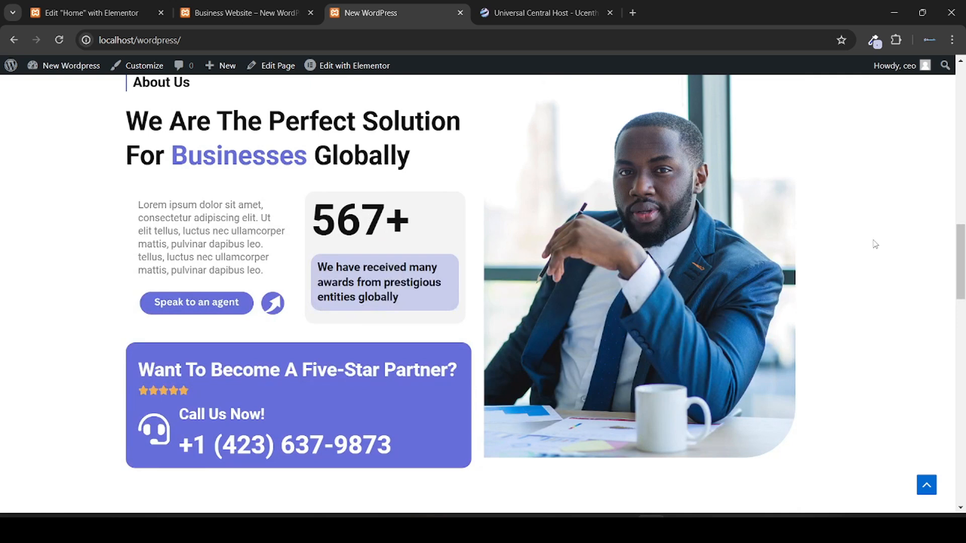
pyautogui.scroll(1, 876, 245)
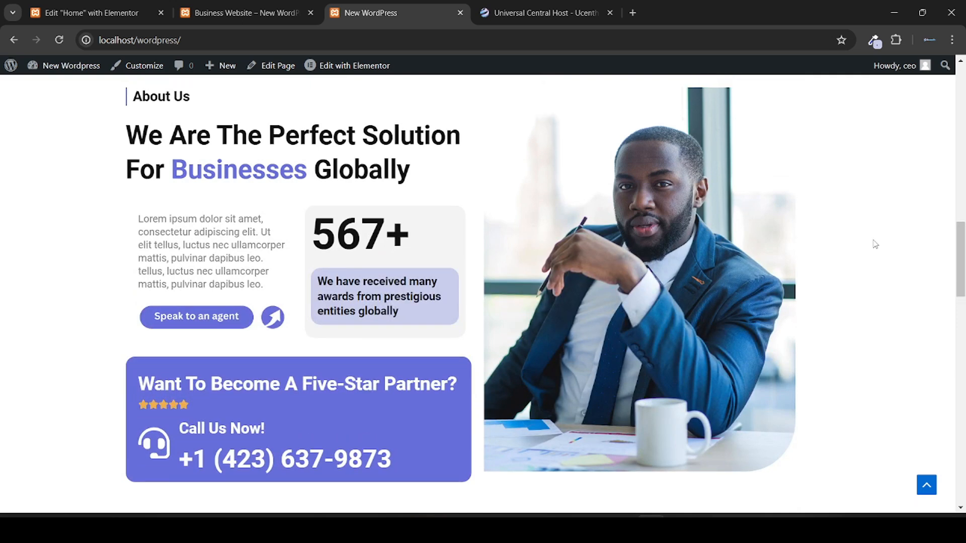
pyautogui.scroll(-4, 875, 245)
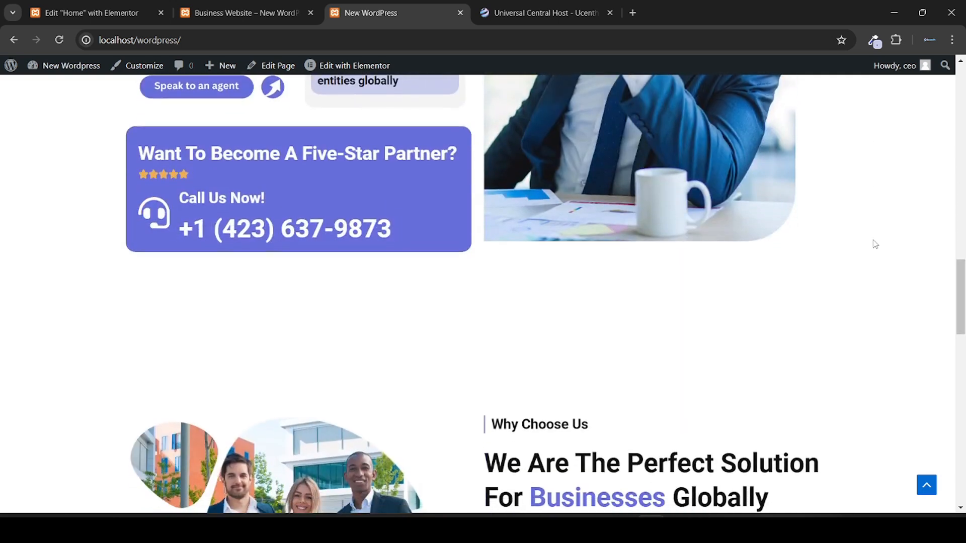
pyautogui.scroll(-2, 875, 245)
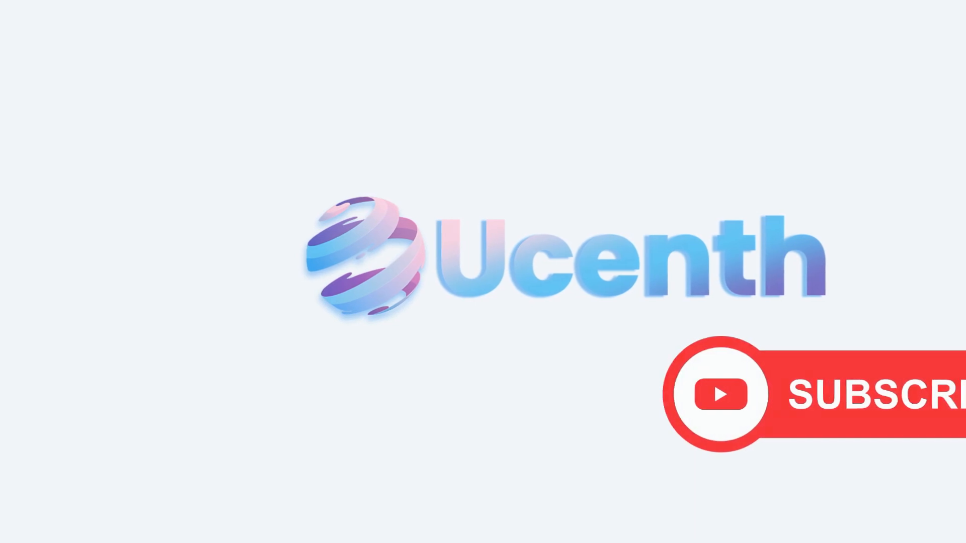